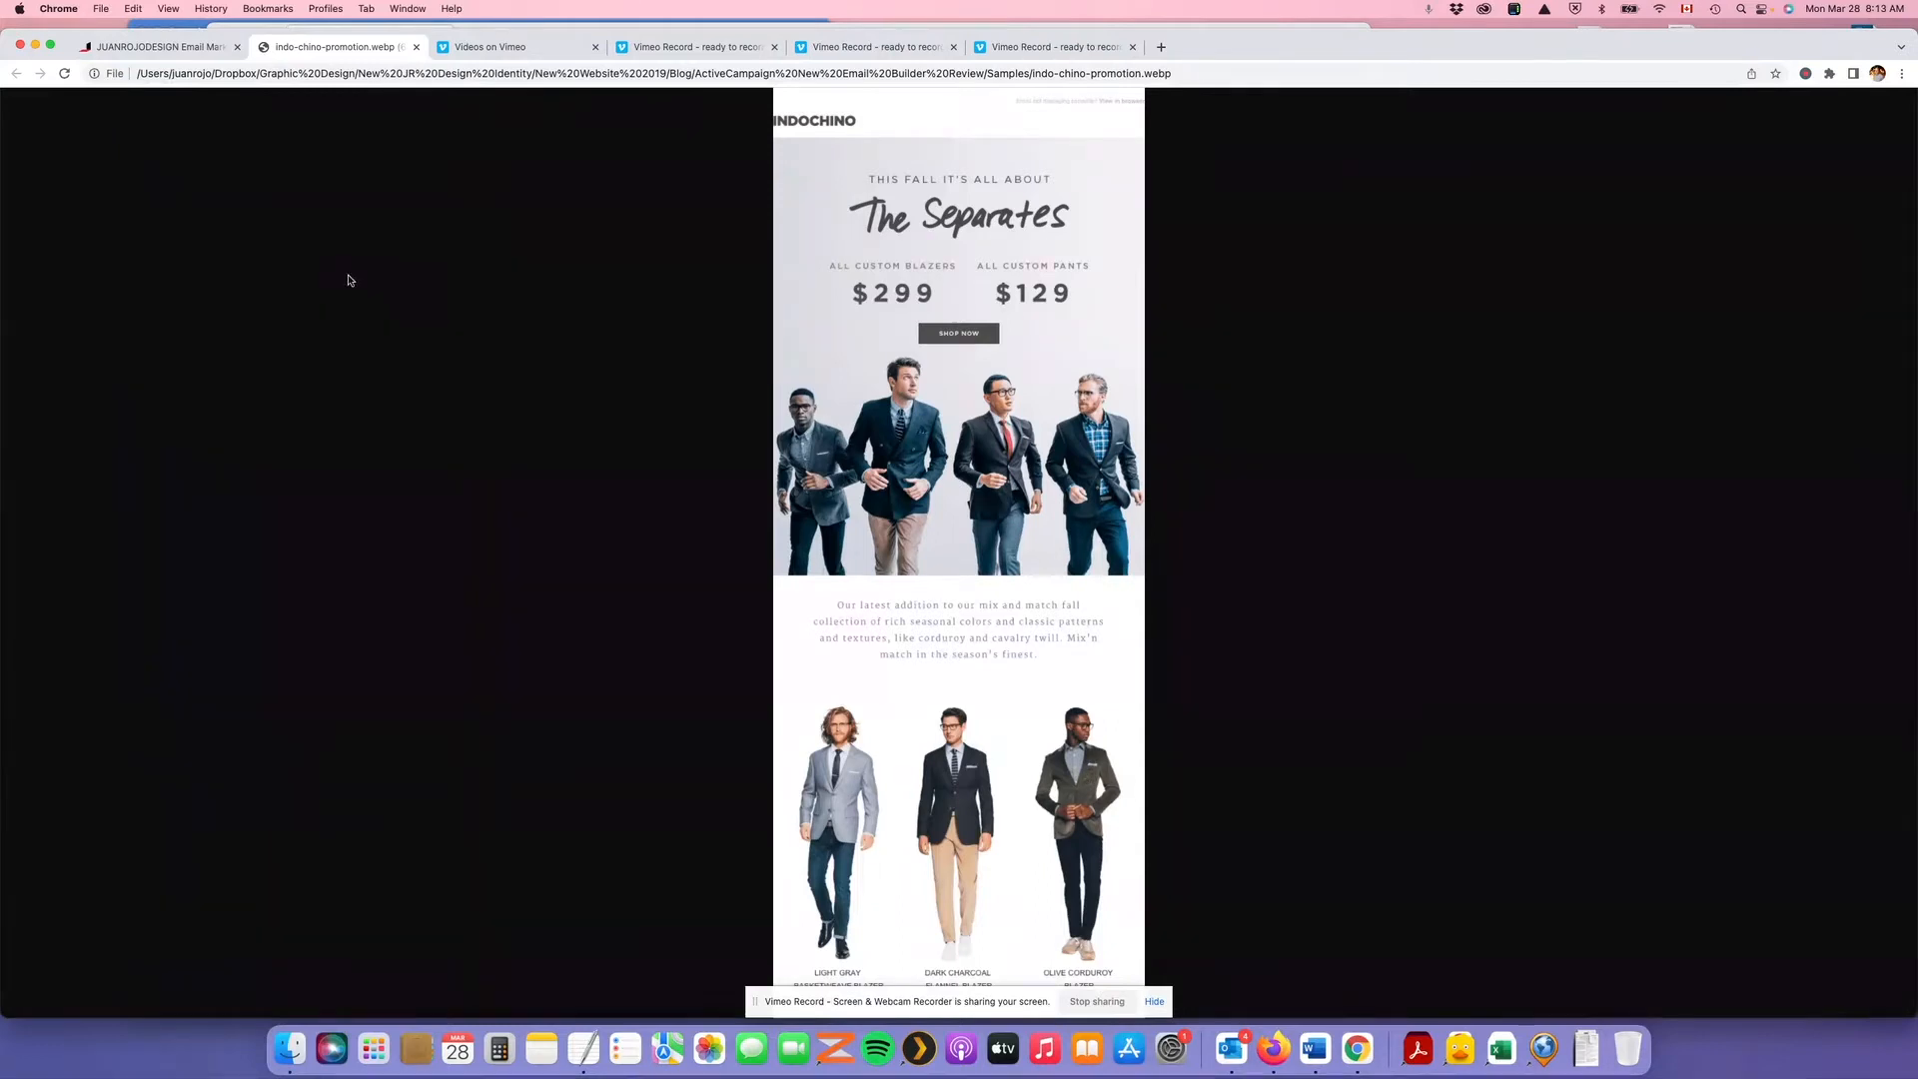
Switch to the ActiveCampaign campaigns page and create a Standard campaign named "Indochino Test 2"
click(163, 47)
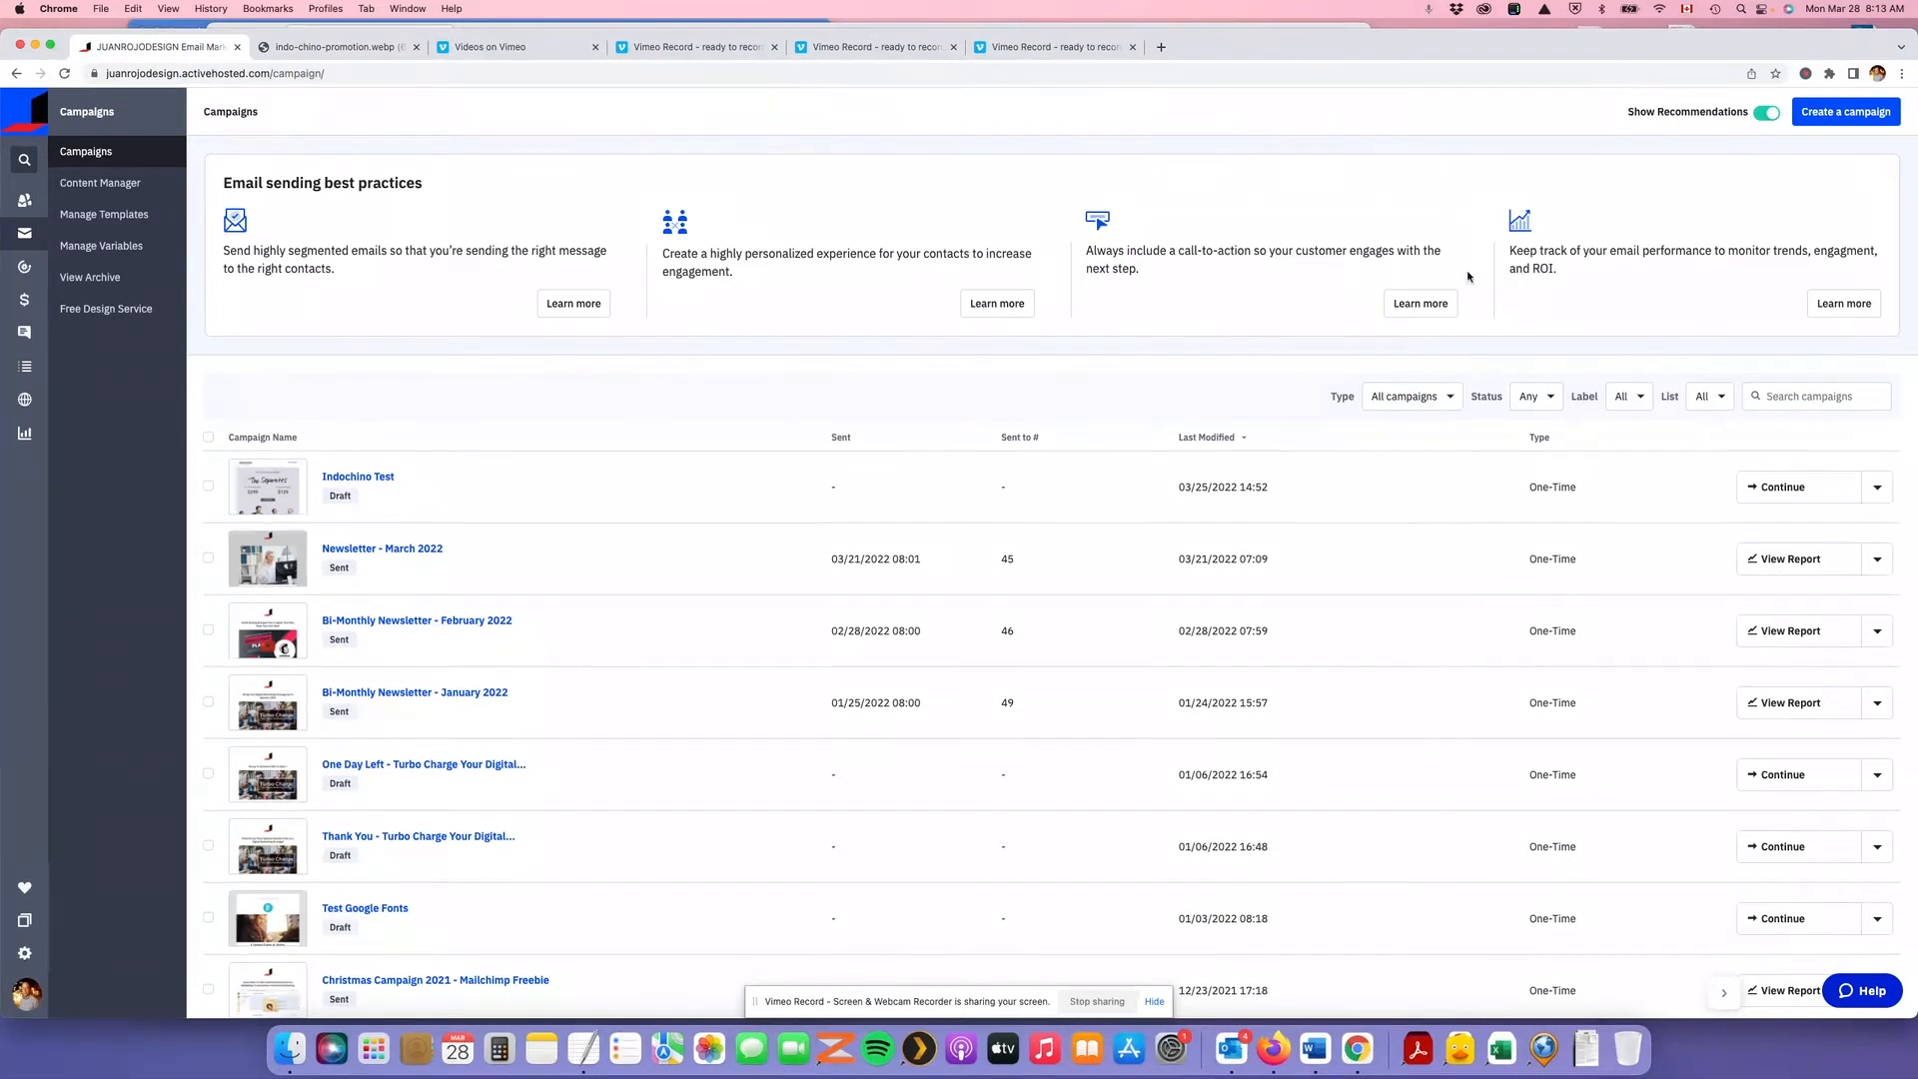
click(1836, 113)
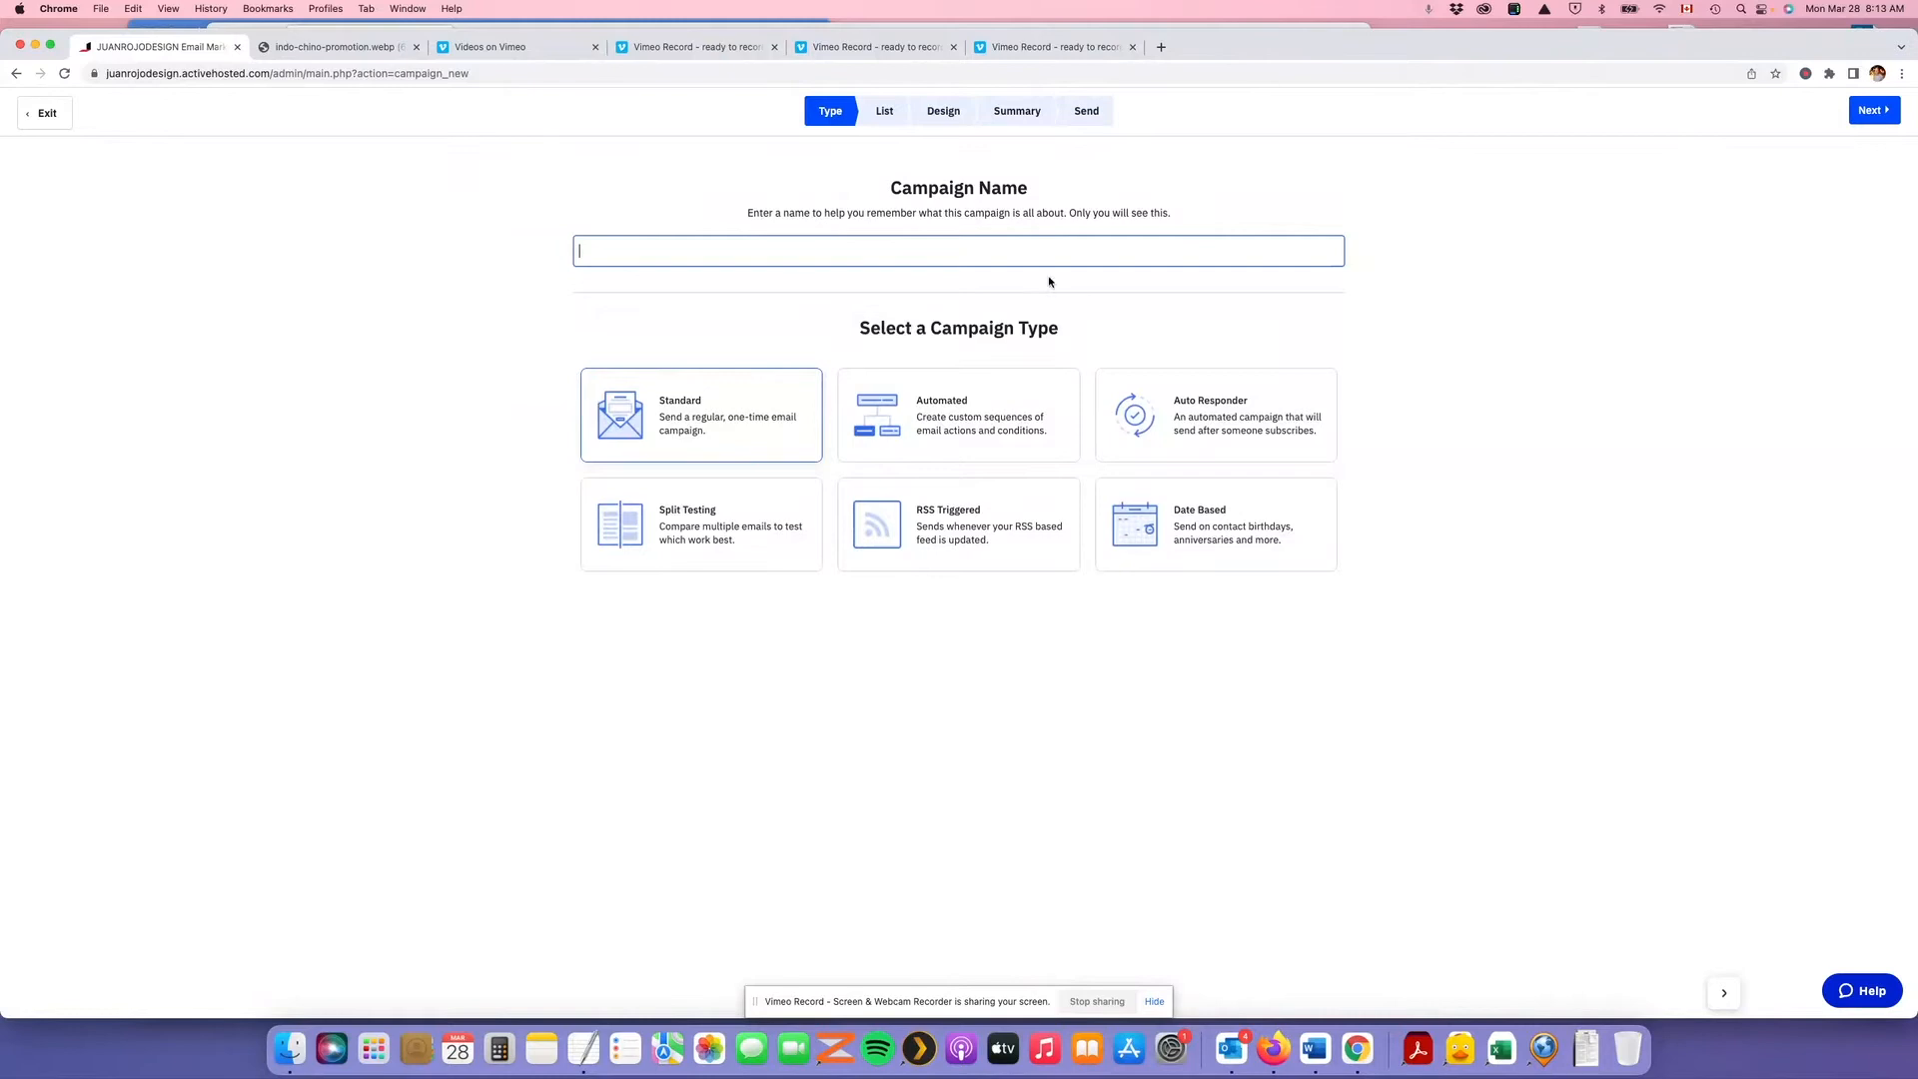
click(769, 250)
text(In)
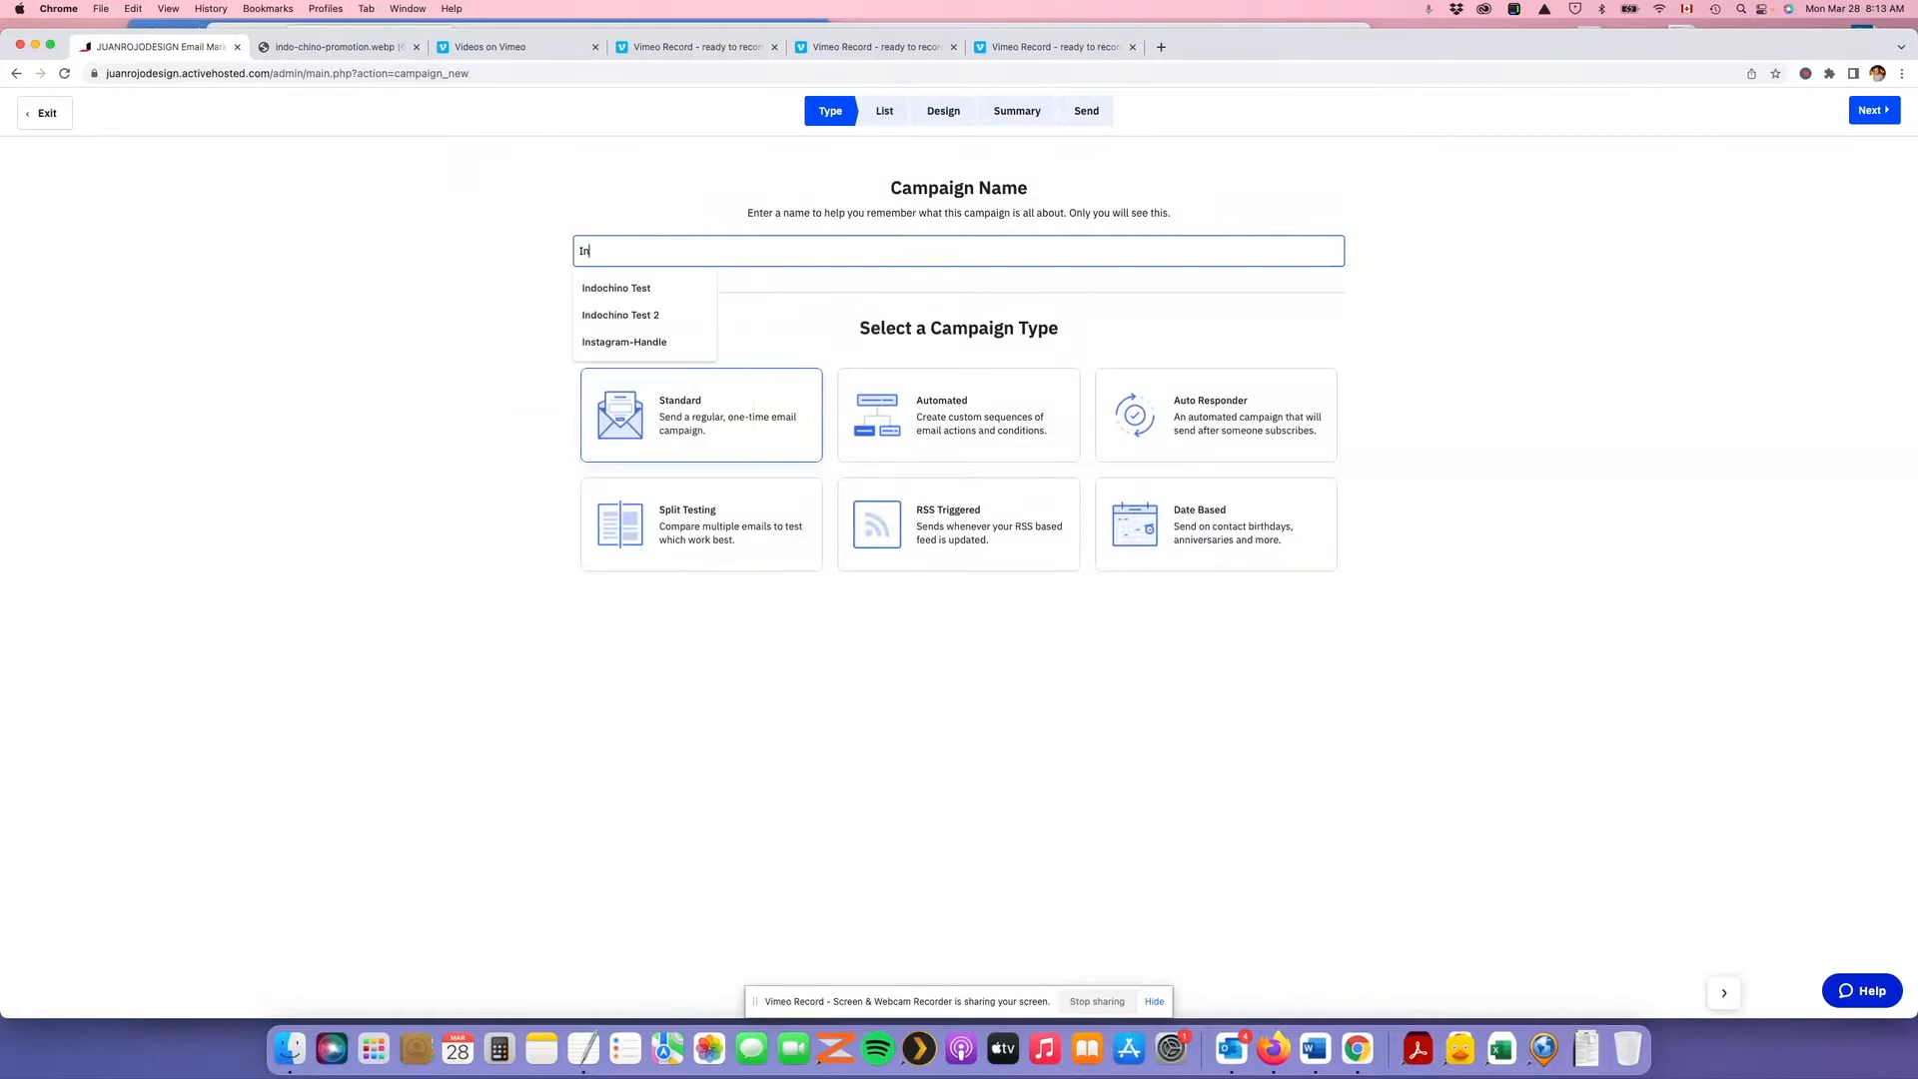
text(dochino Test 2)
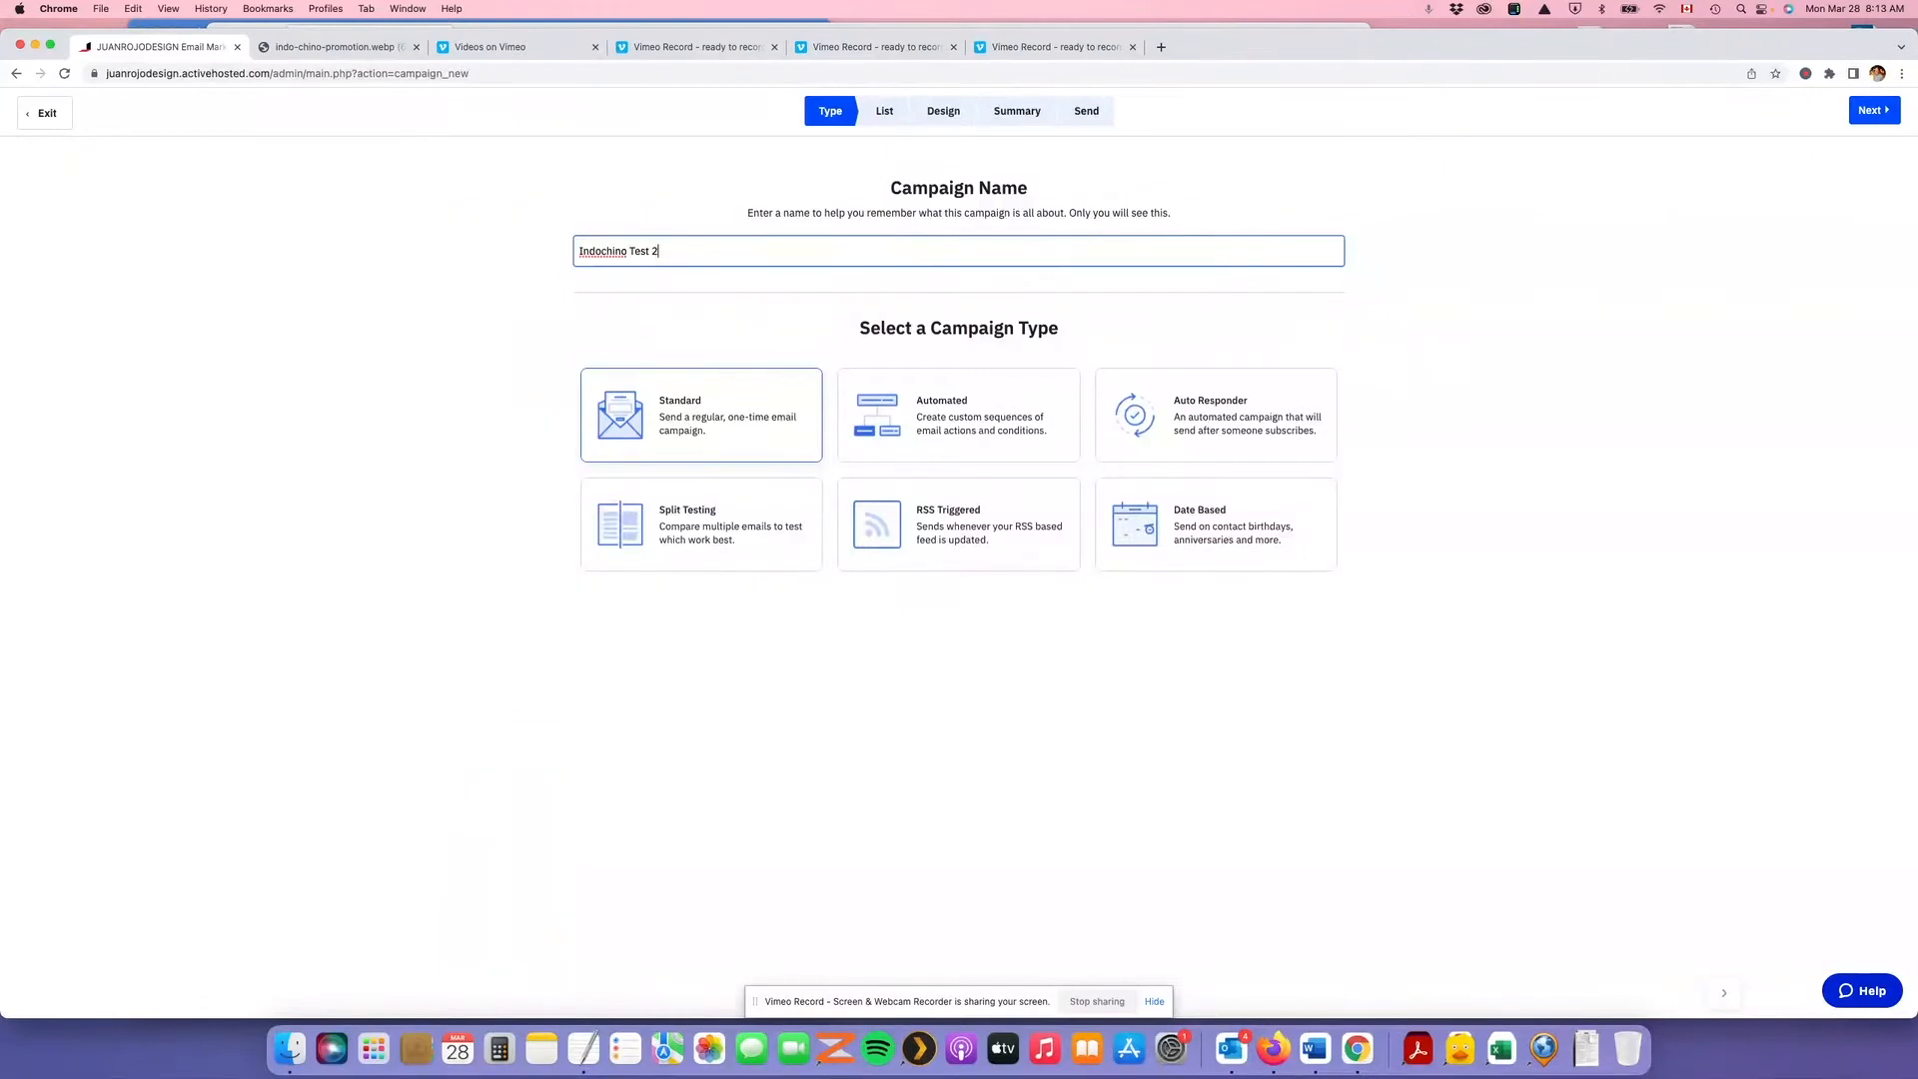
click(696, 406)
click(1872, 112)
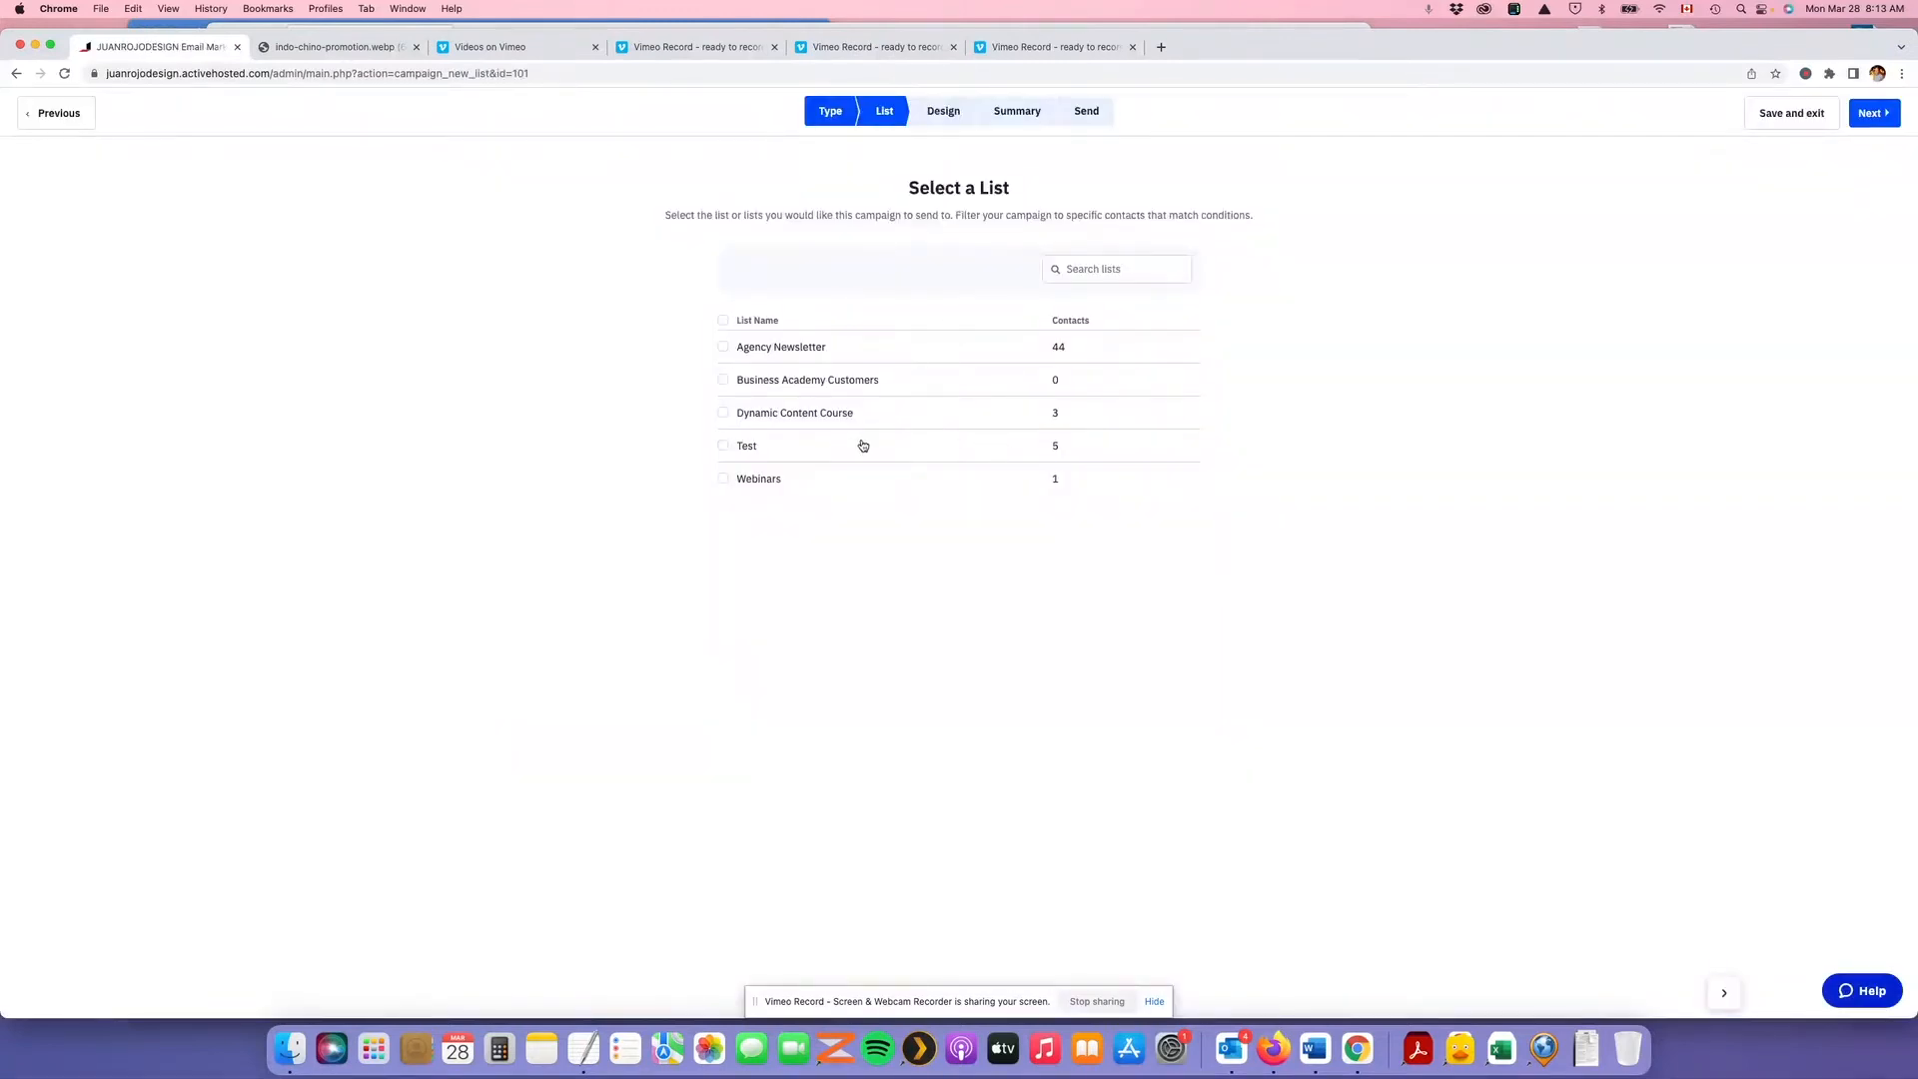
Choose the Test list as recipients and start a from-scratch design with the Early Access template type
click(724, 446)
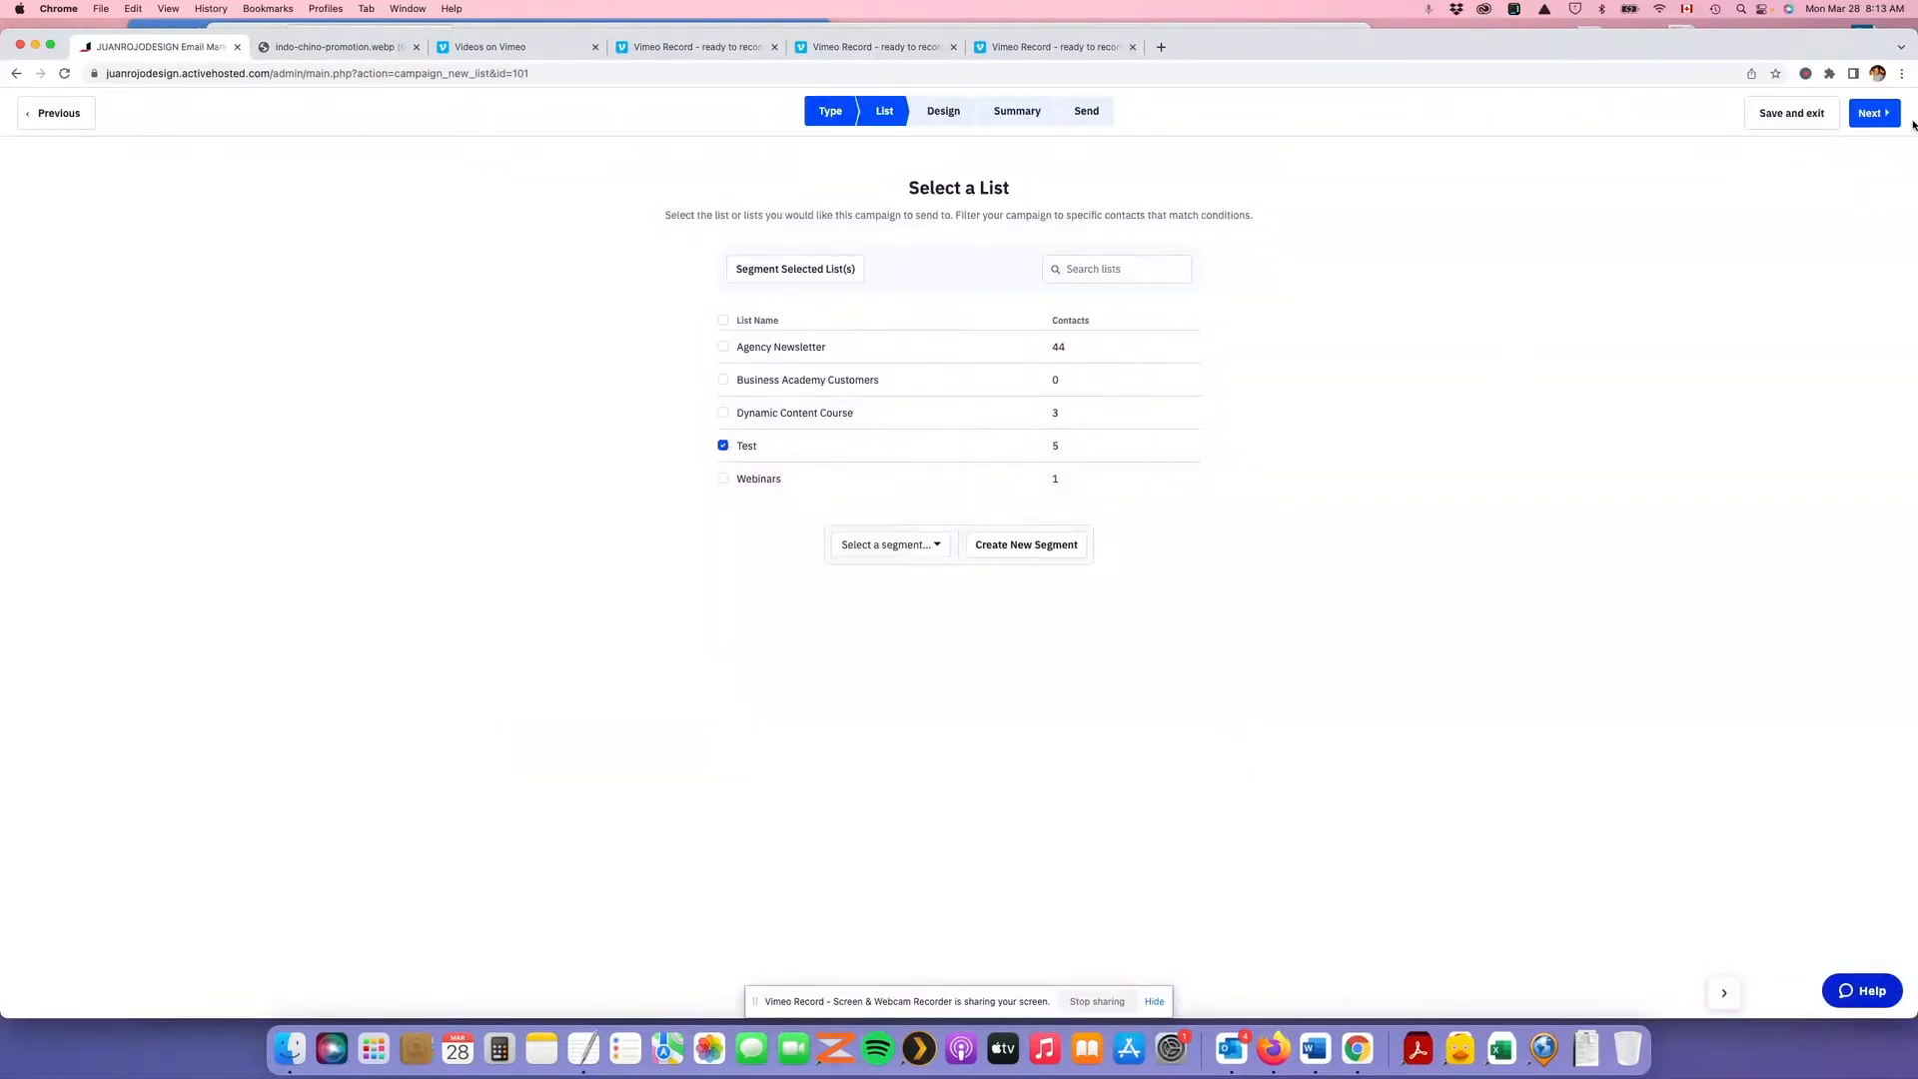
click(1877, 114)
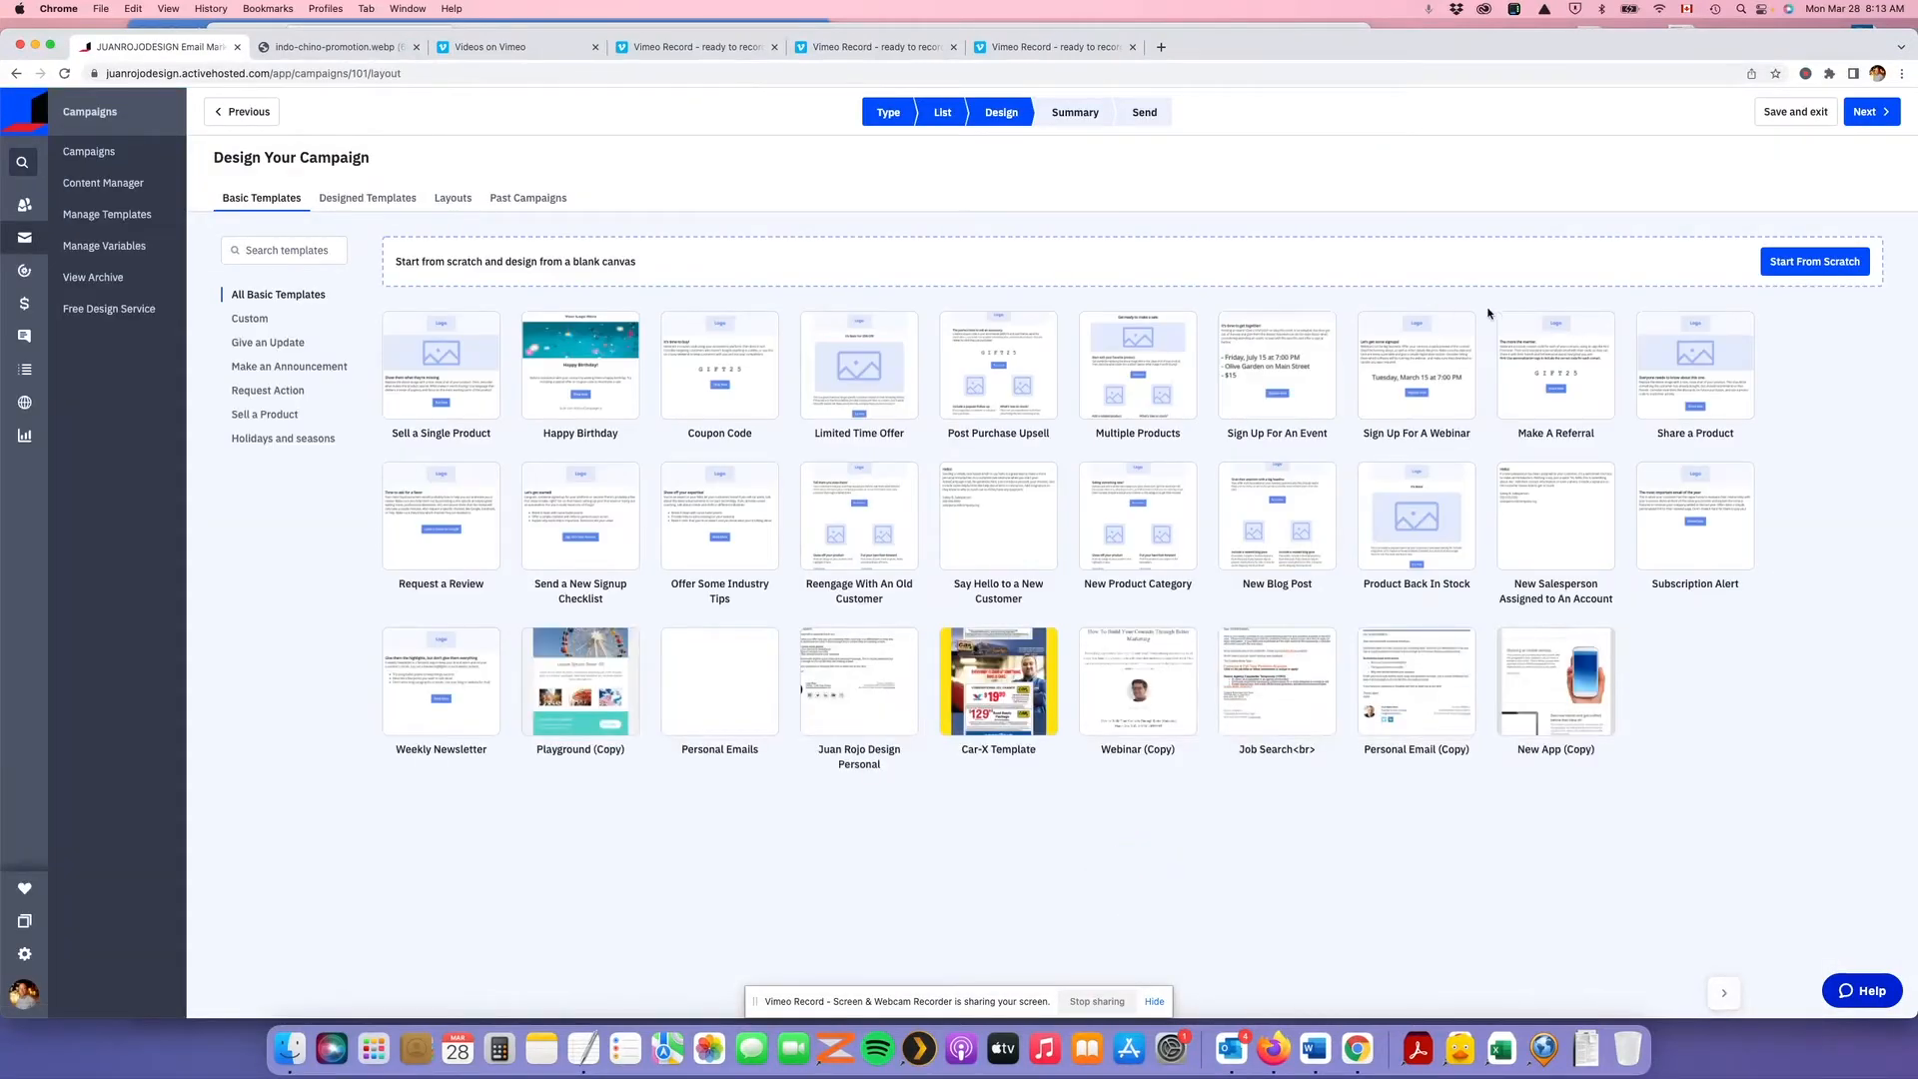
click(1817, 263)
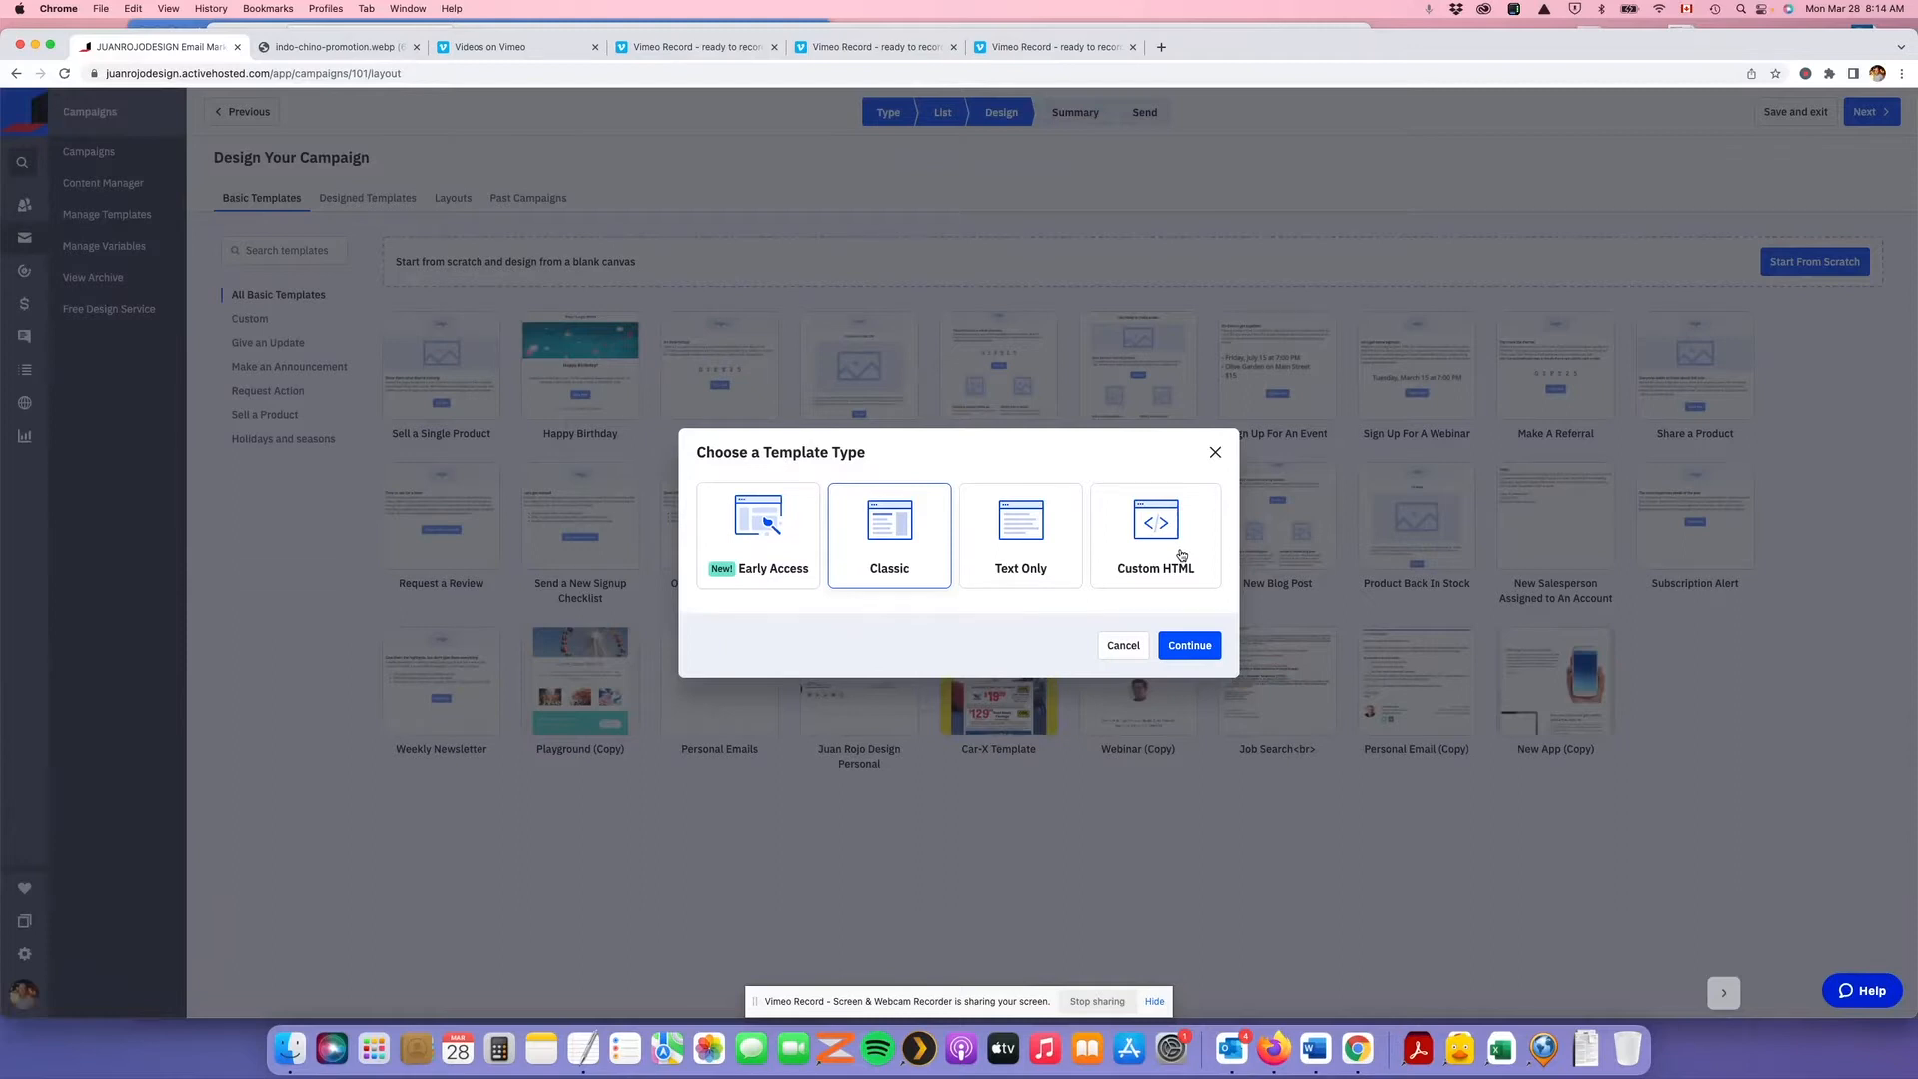
click(772, 542)
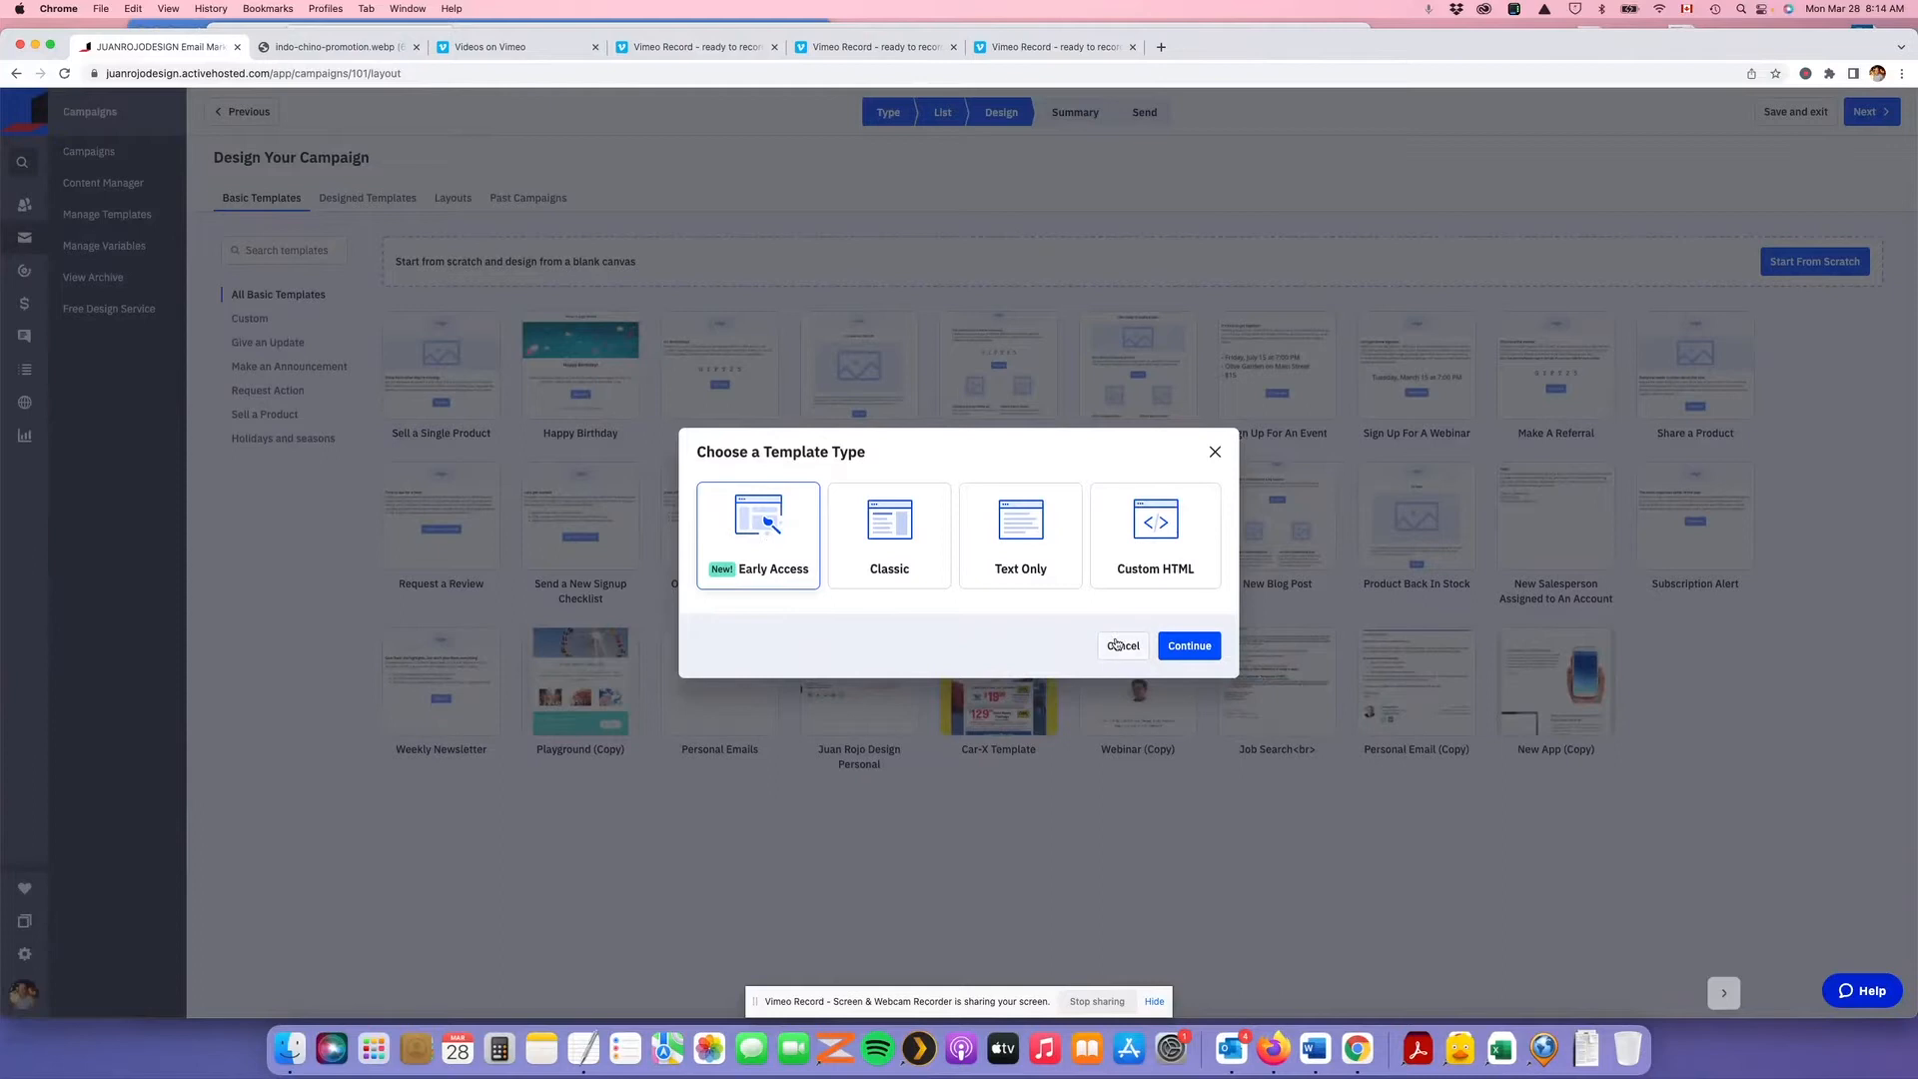
click(1187, 647)
Set the email subject to "Indochino Test 2 Subject" and continue with the existing sender details
click(821, 602)
text(Indoc)
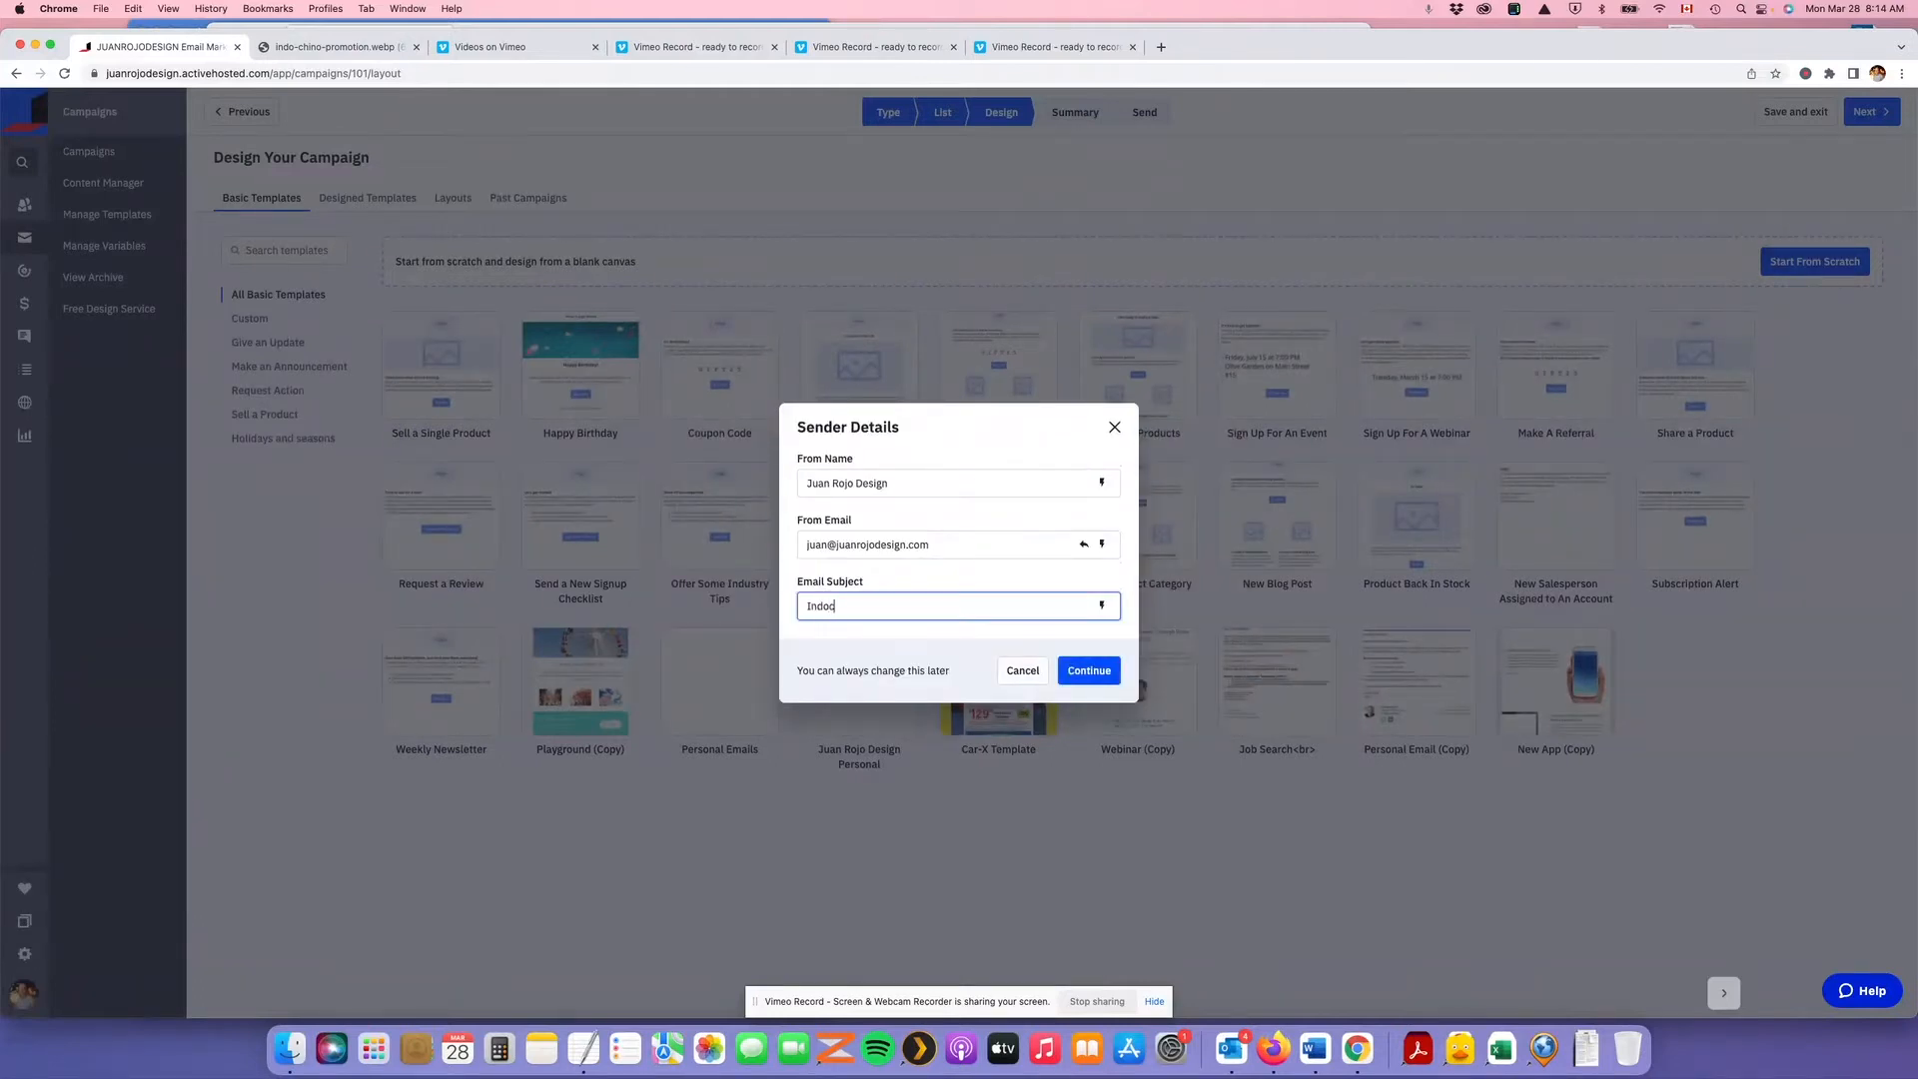
text(hino test 2 Subject)
key(BackSpace)
text(T)
click(1090, 672)
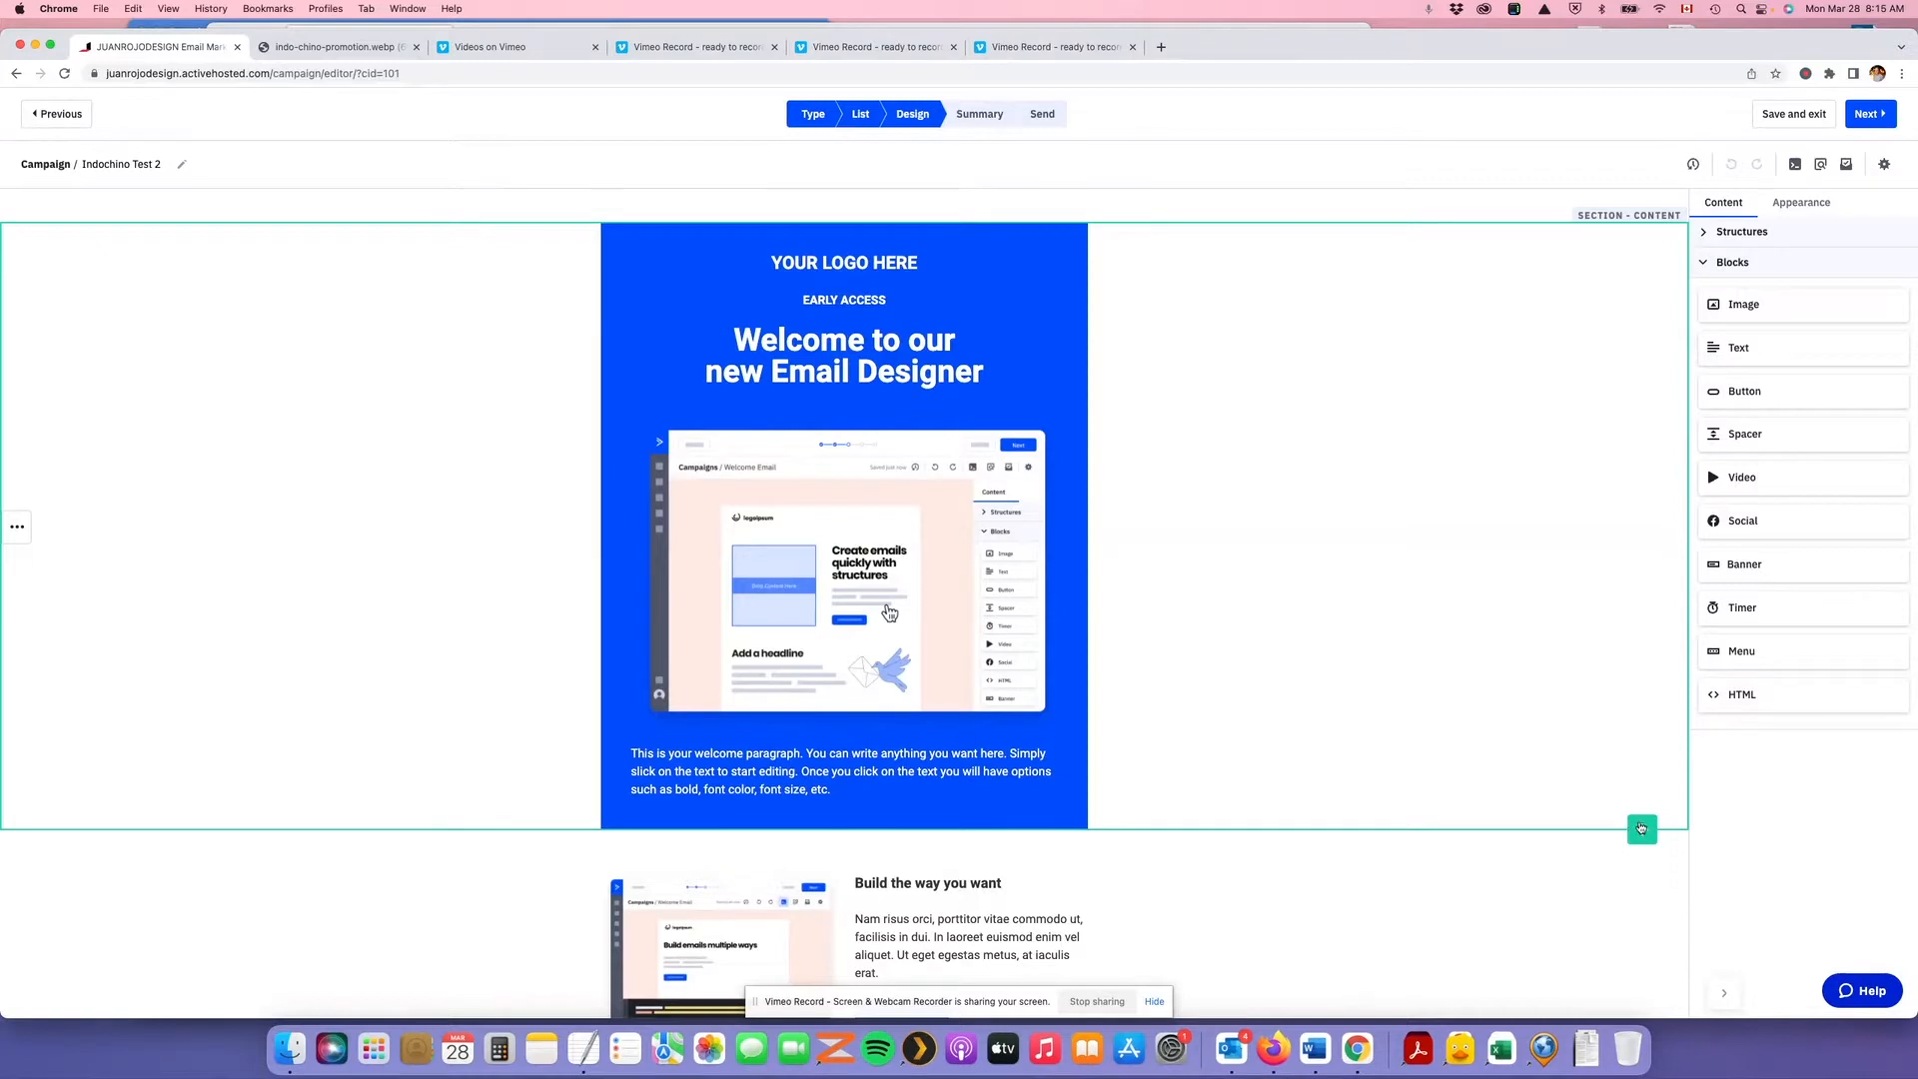
Add a two-column structure with the Header message area and move it above the blue welcome section
click(1642, 830)
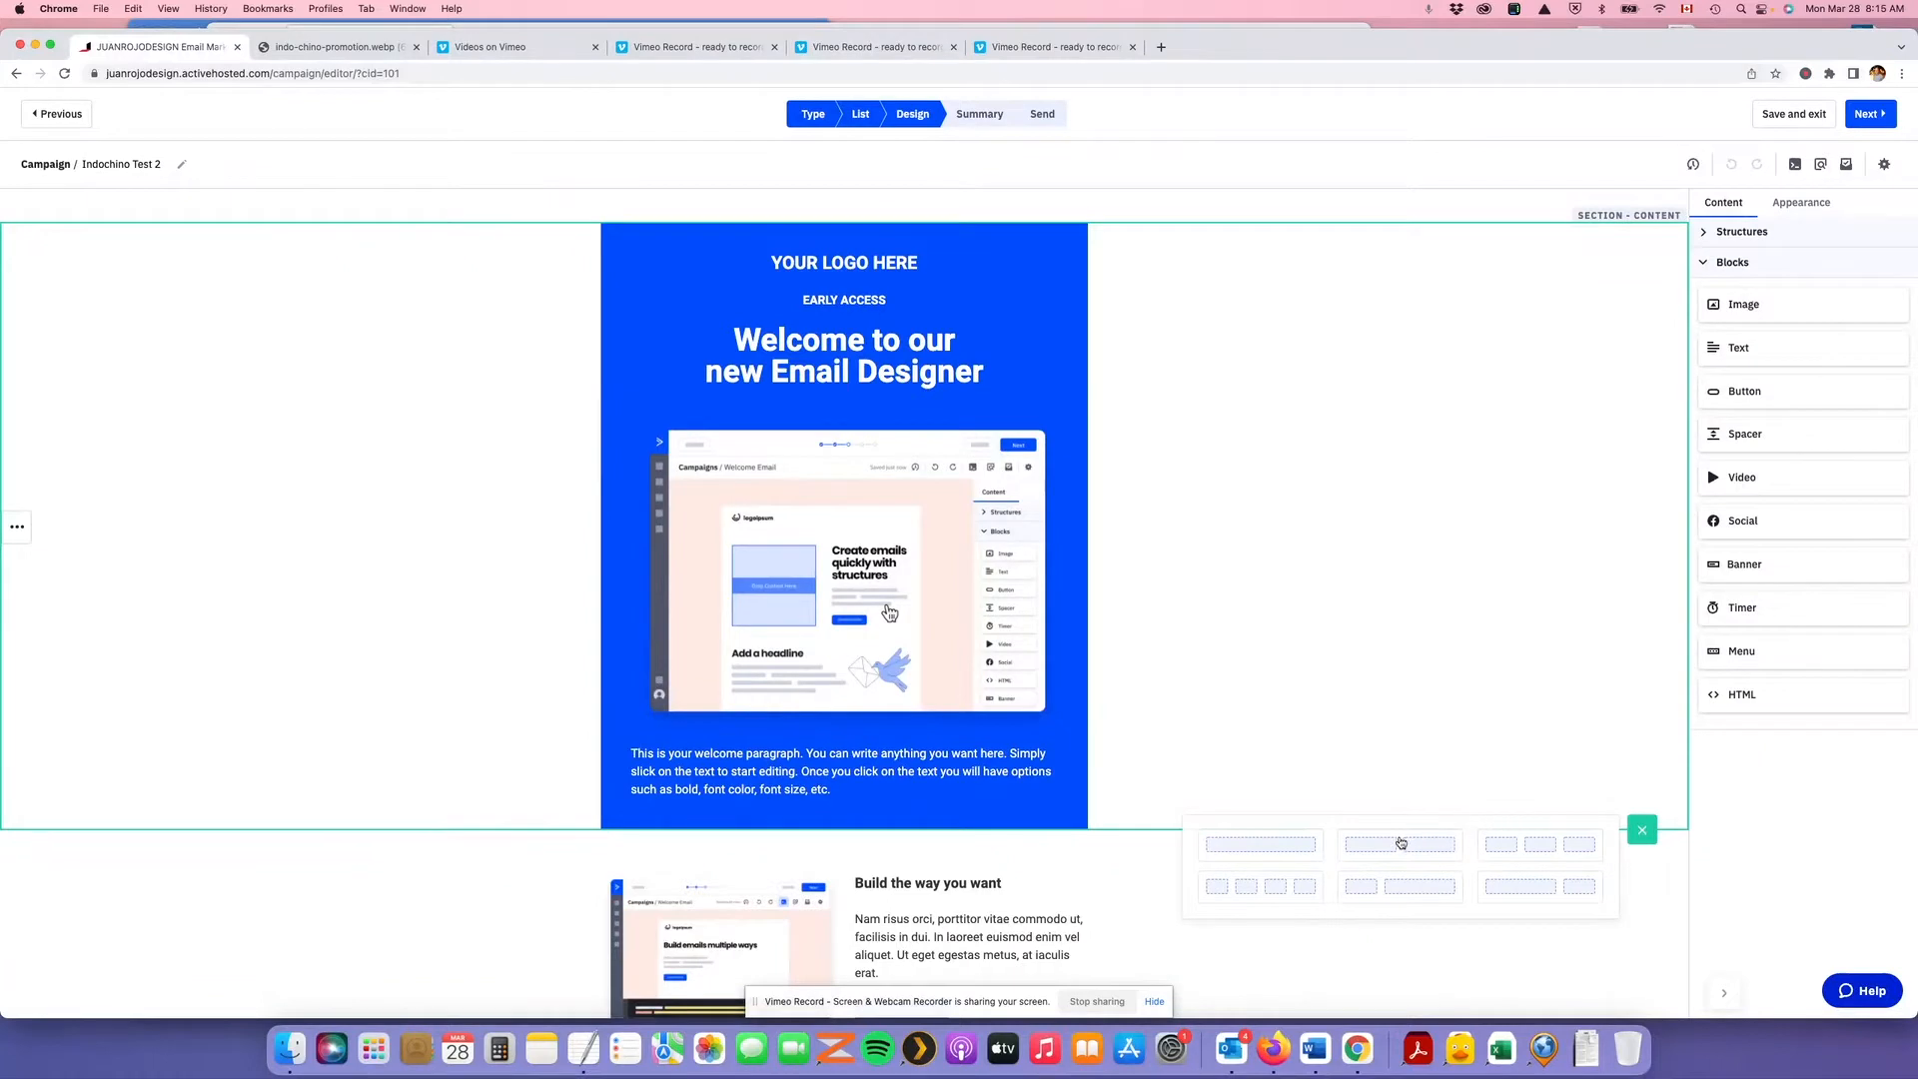
click(1400, 844)
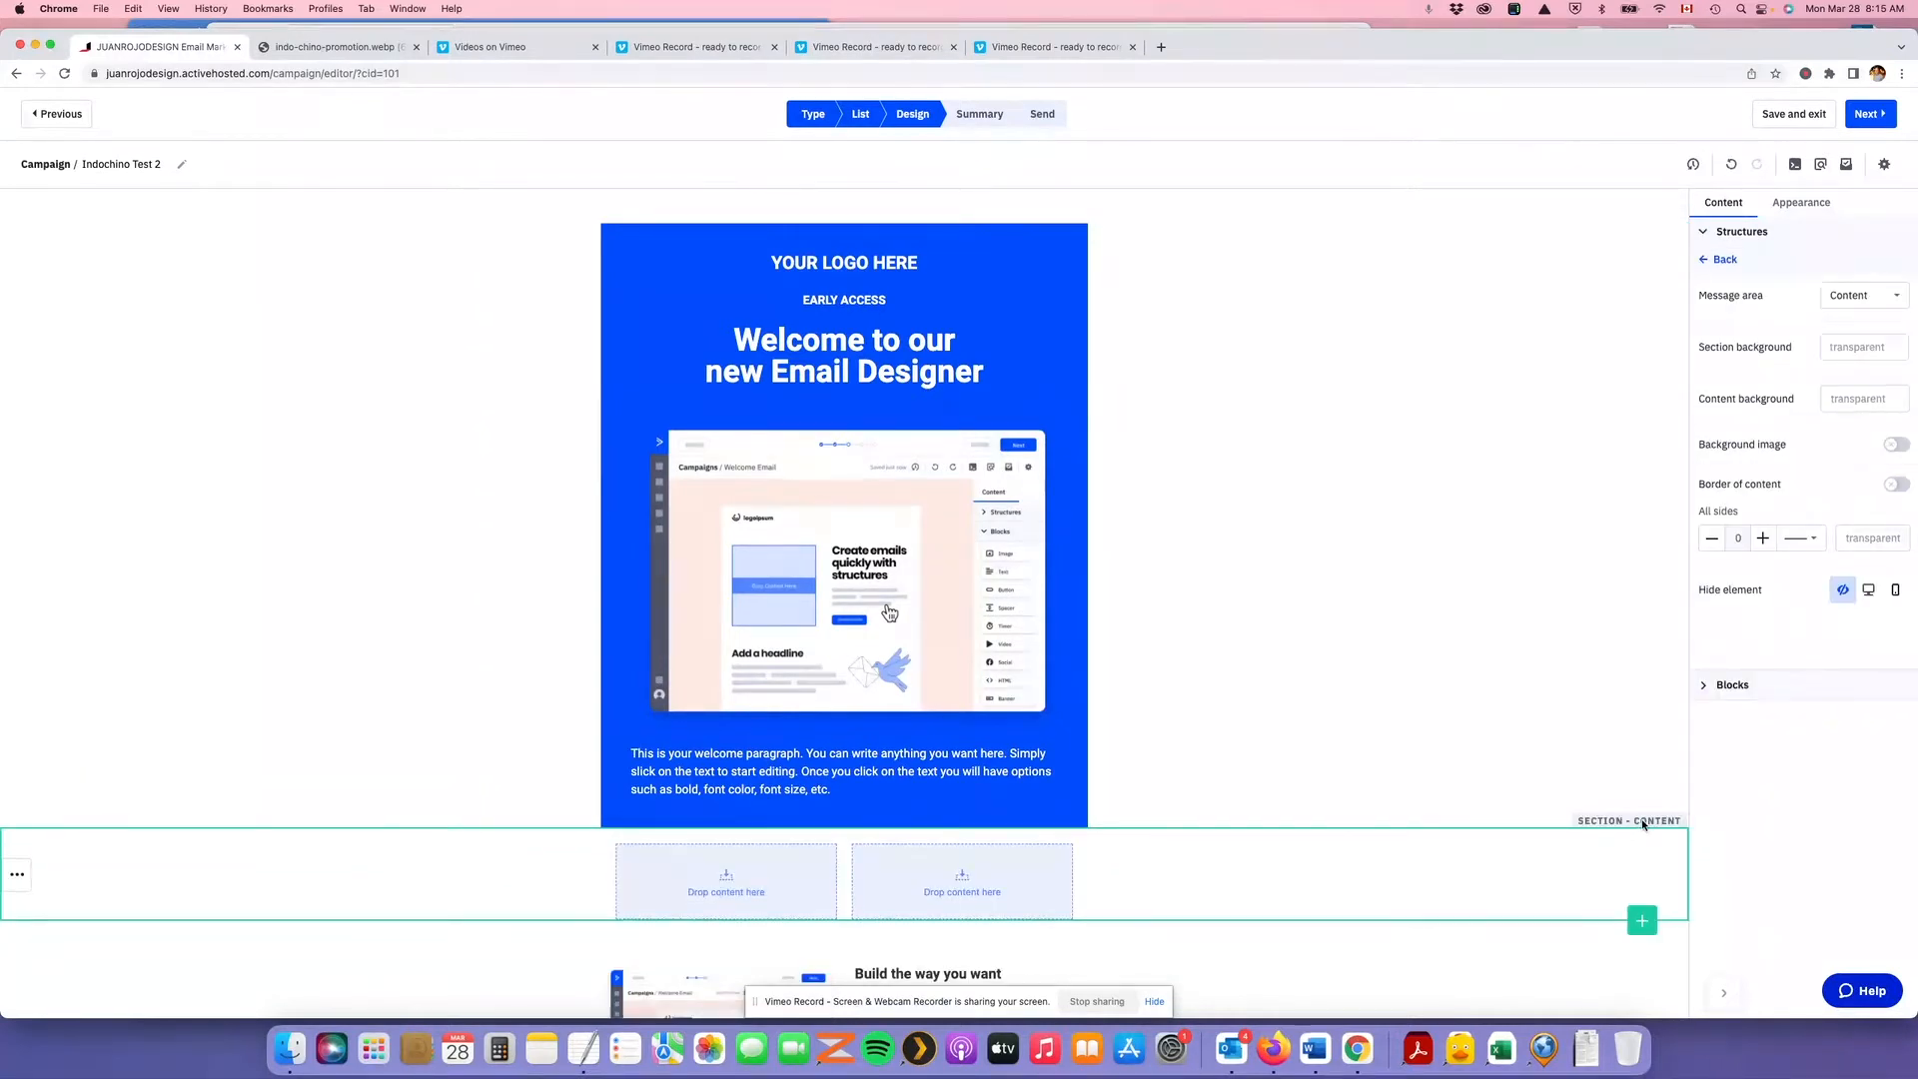
click(1897, 295)
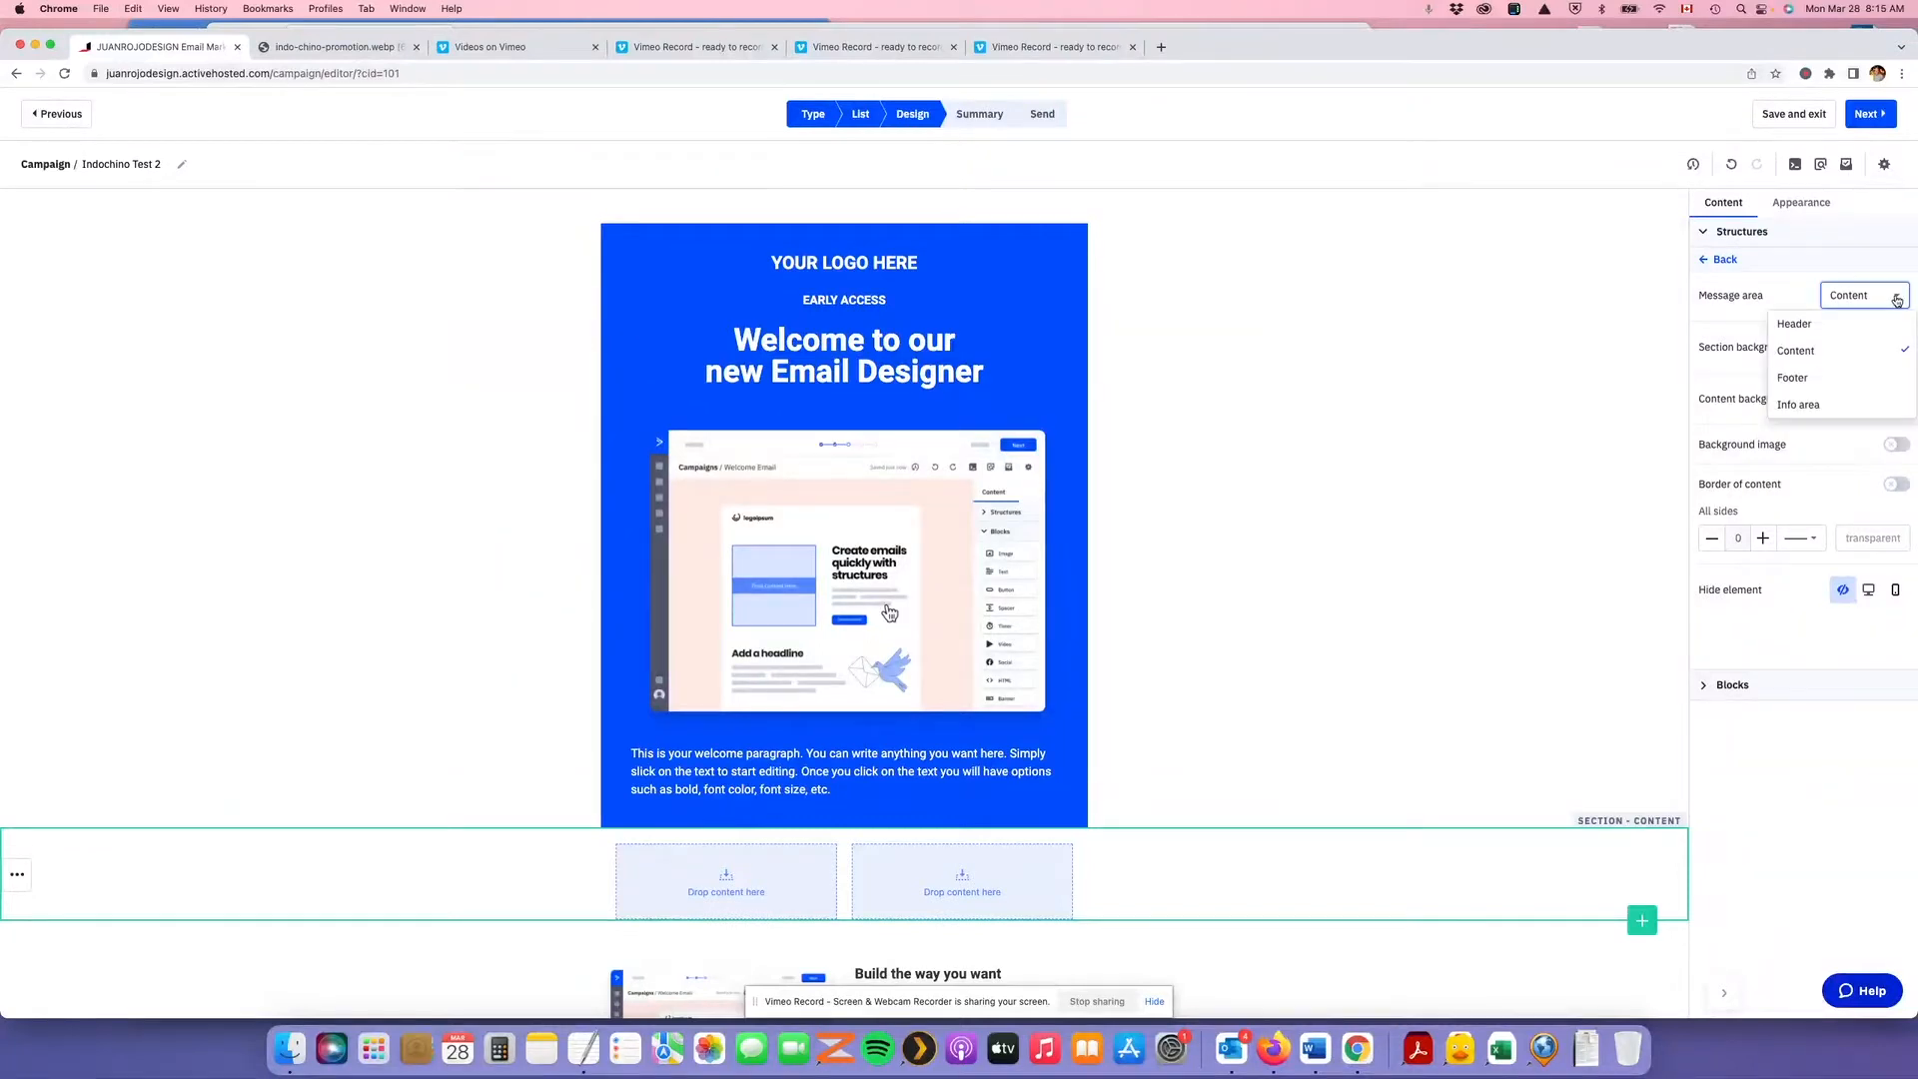
click(1816, 328)
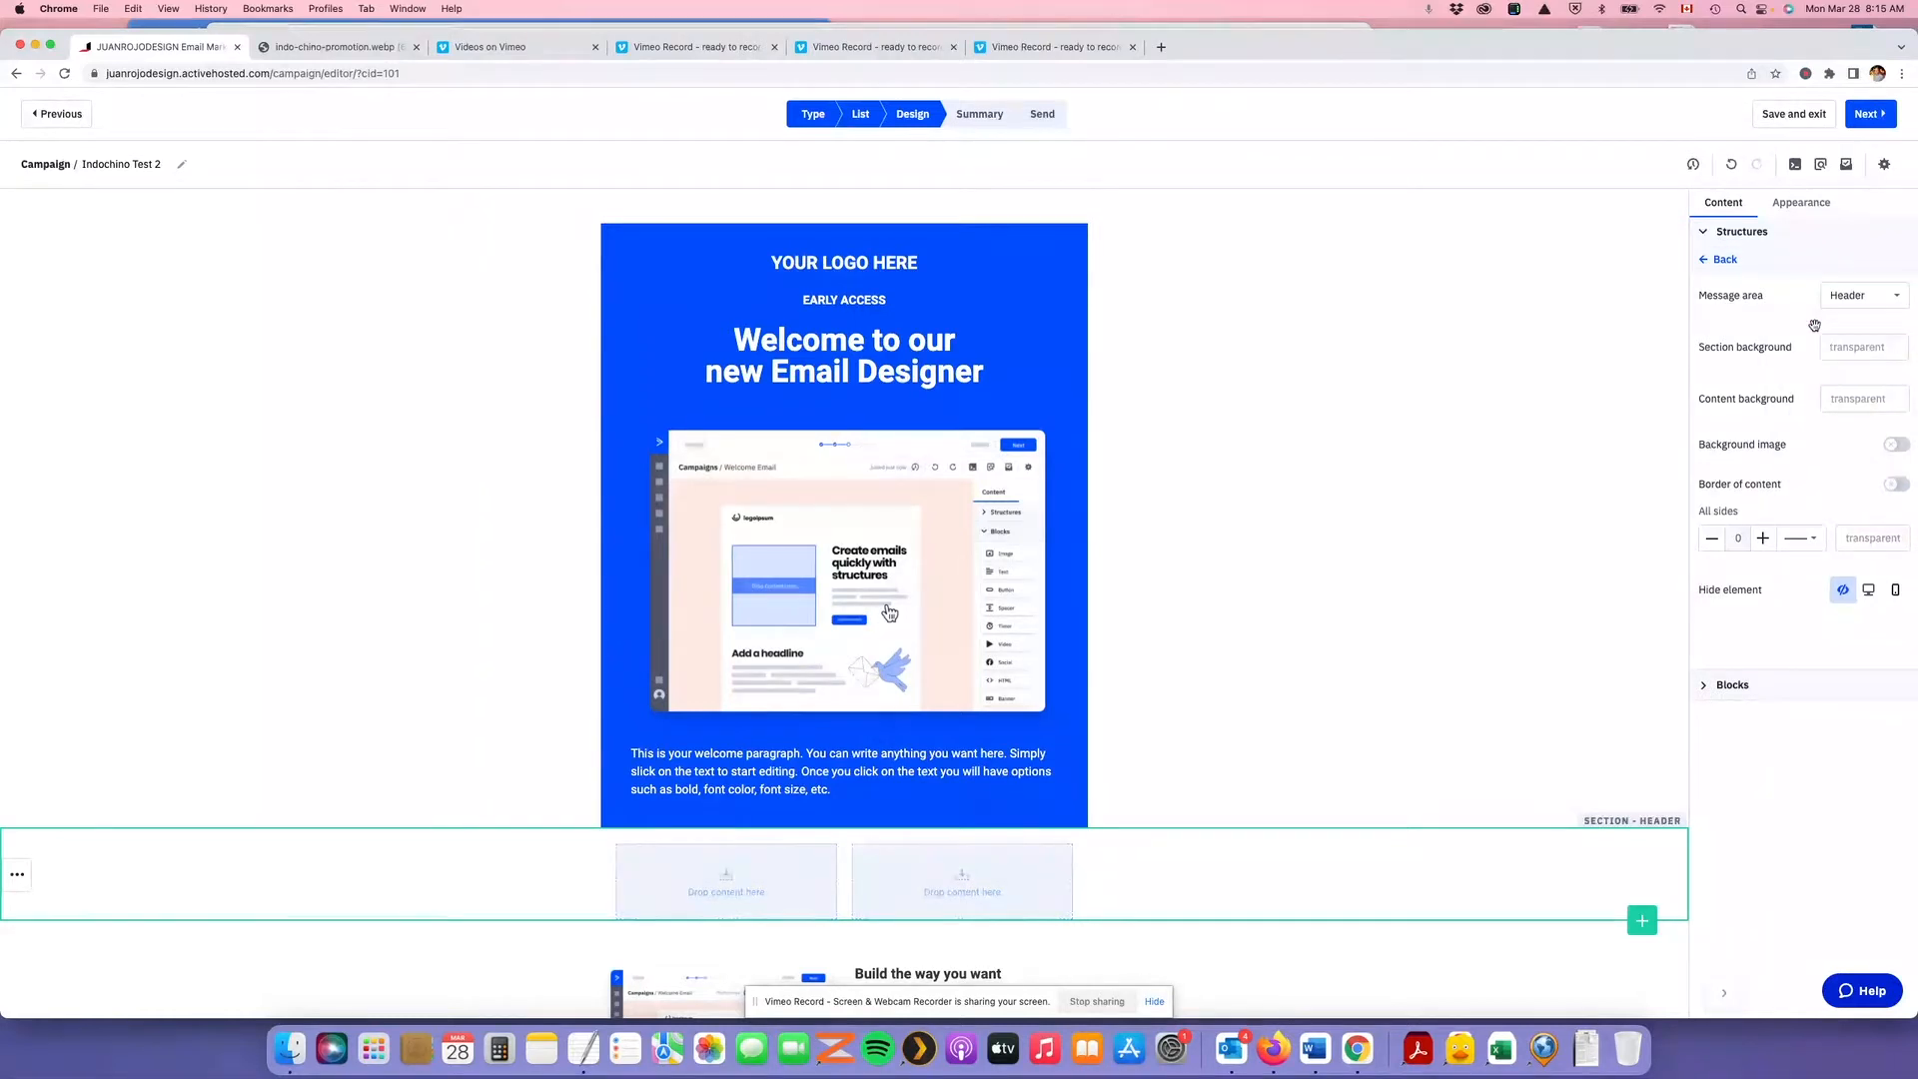
click(17, 875)
drag(77, 875, 635, 223)
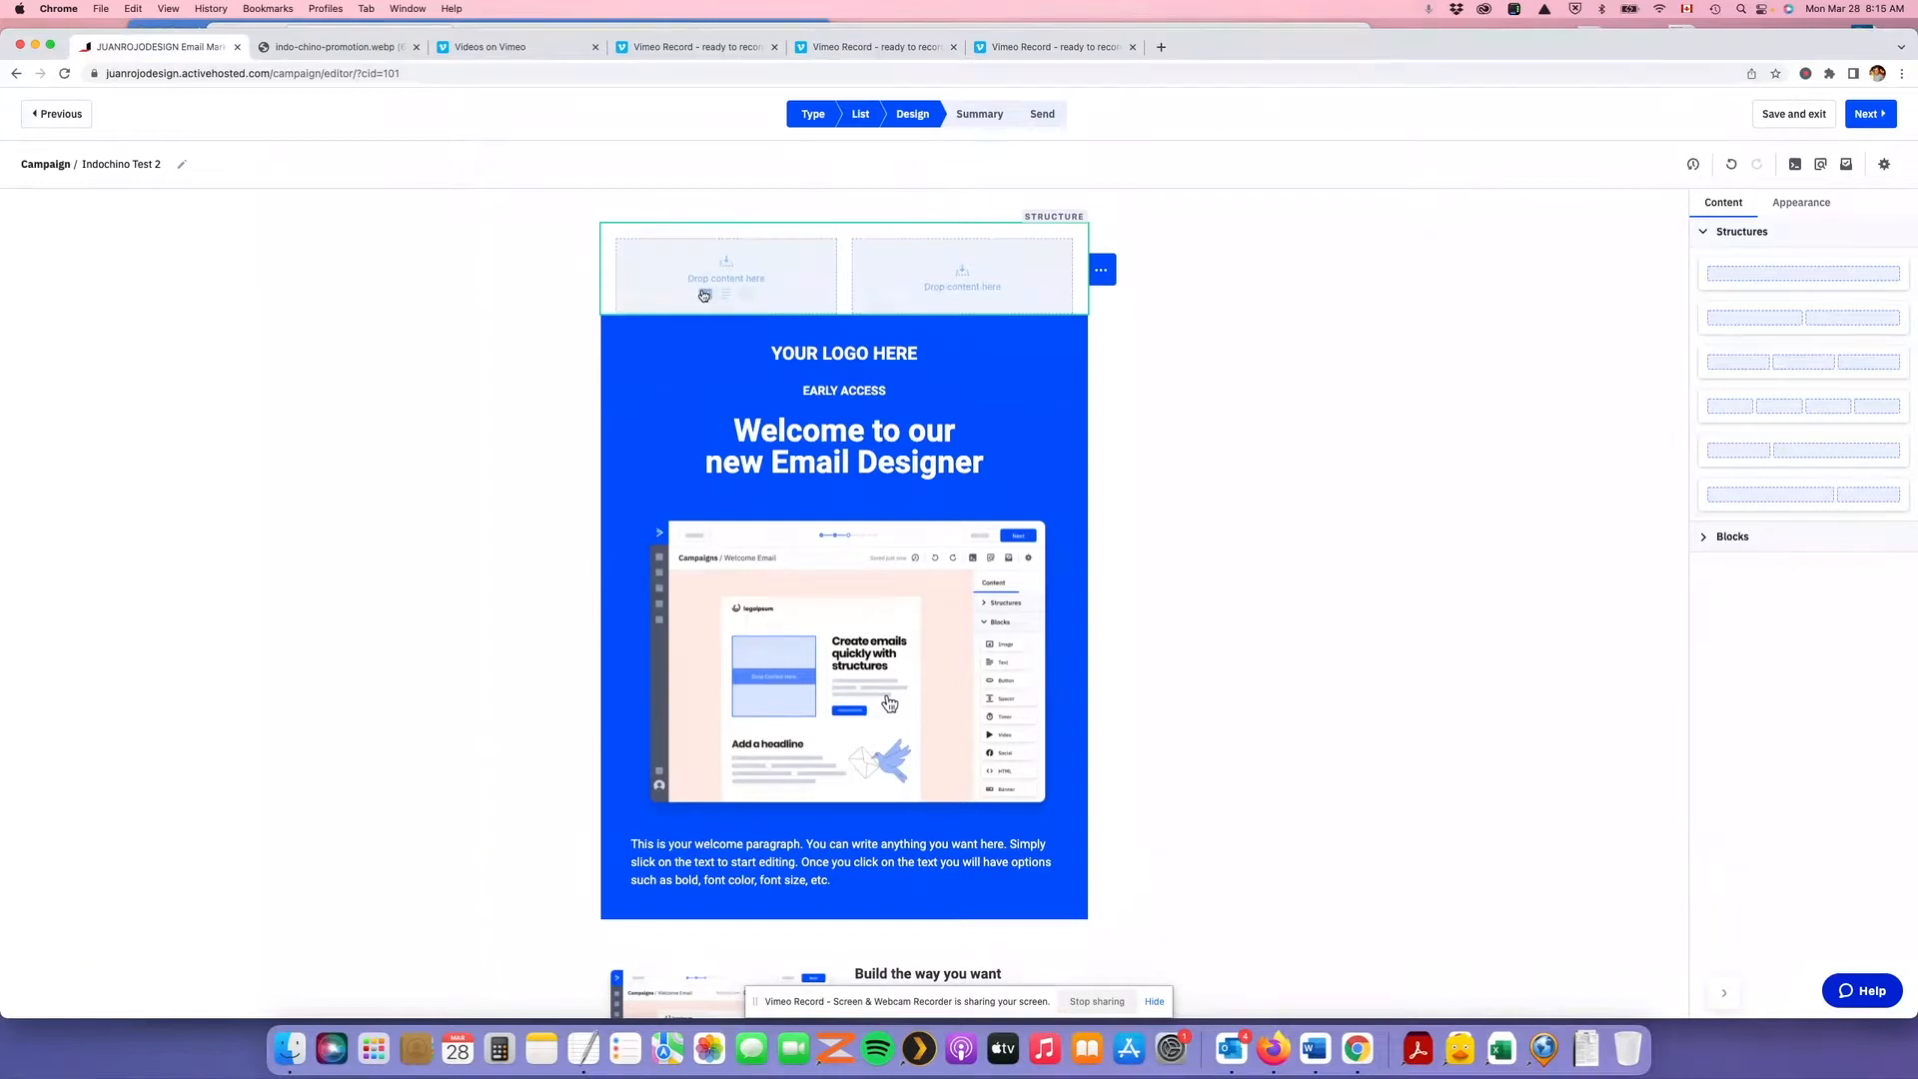
Insert the Indochino logo from the content library into the header's first column and align it left
click(704, 294)
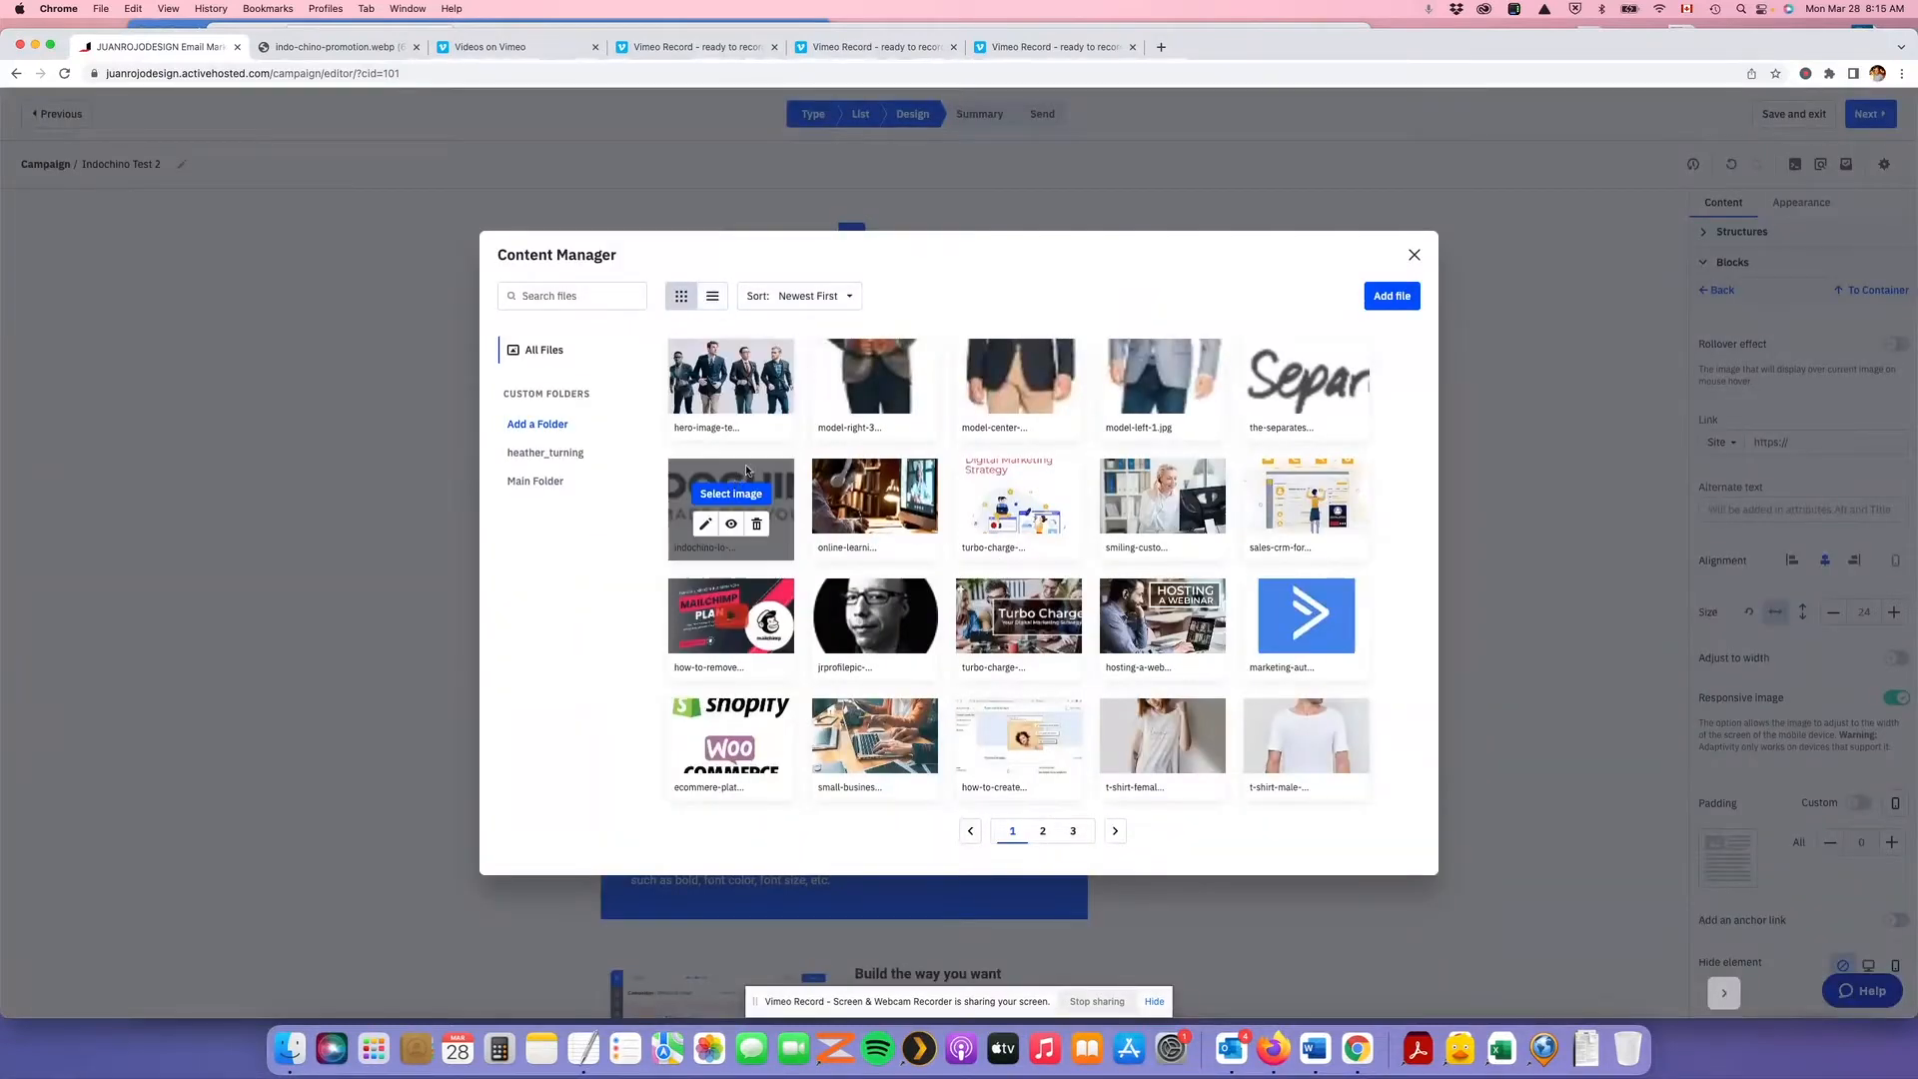
click(730, 494)
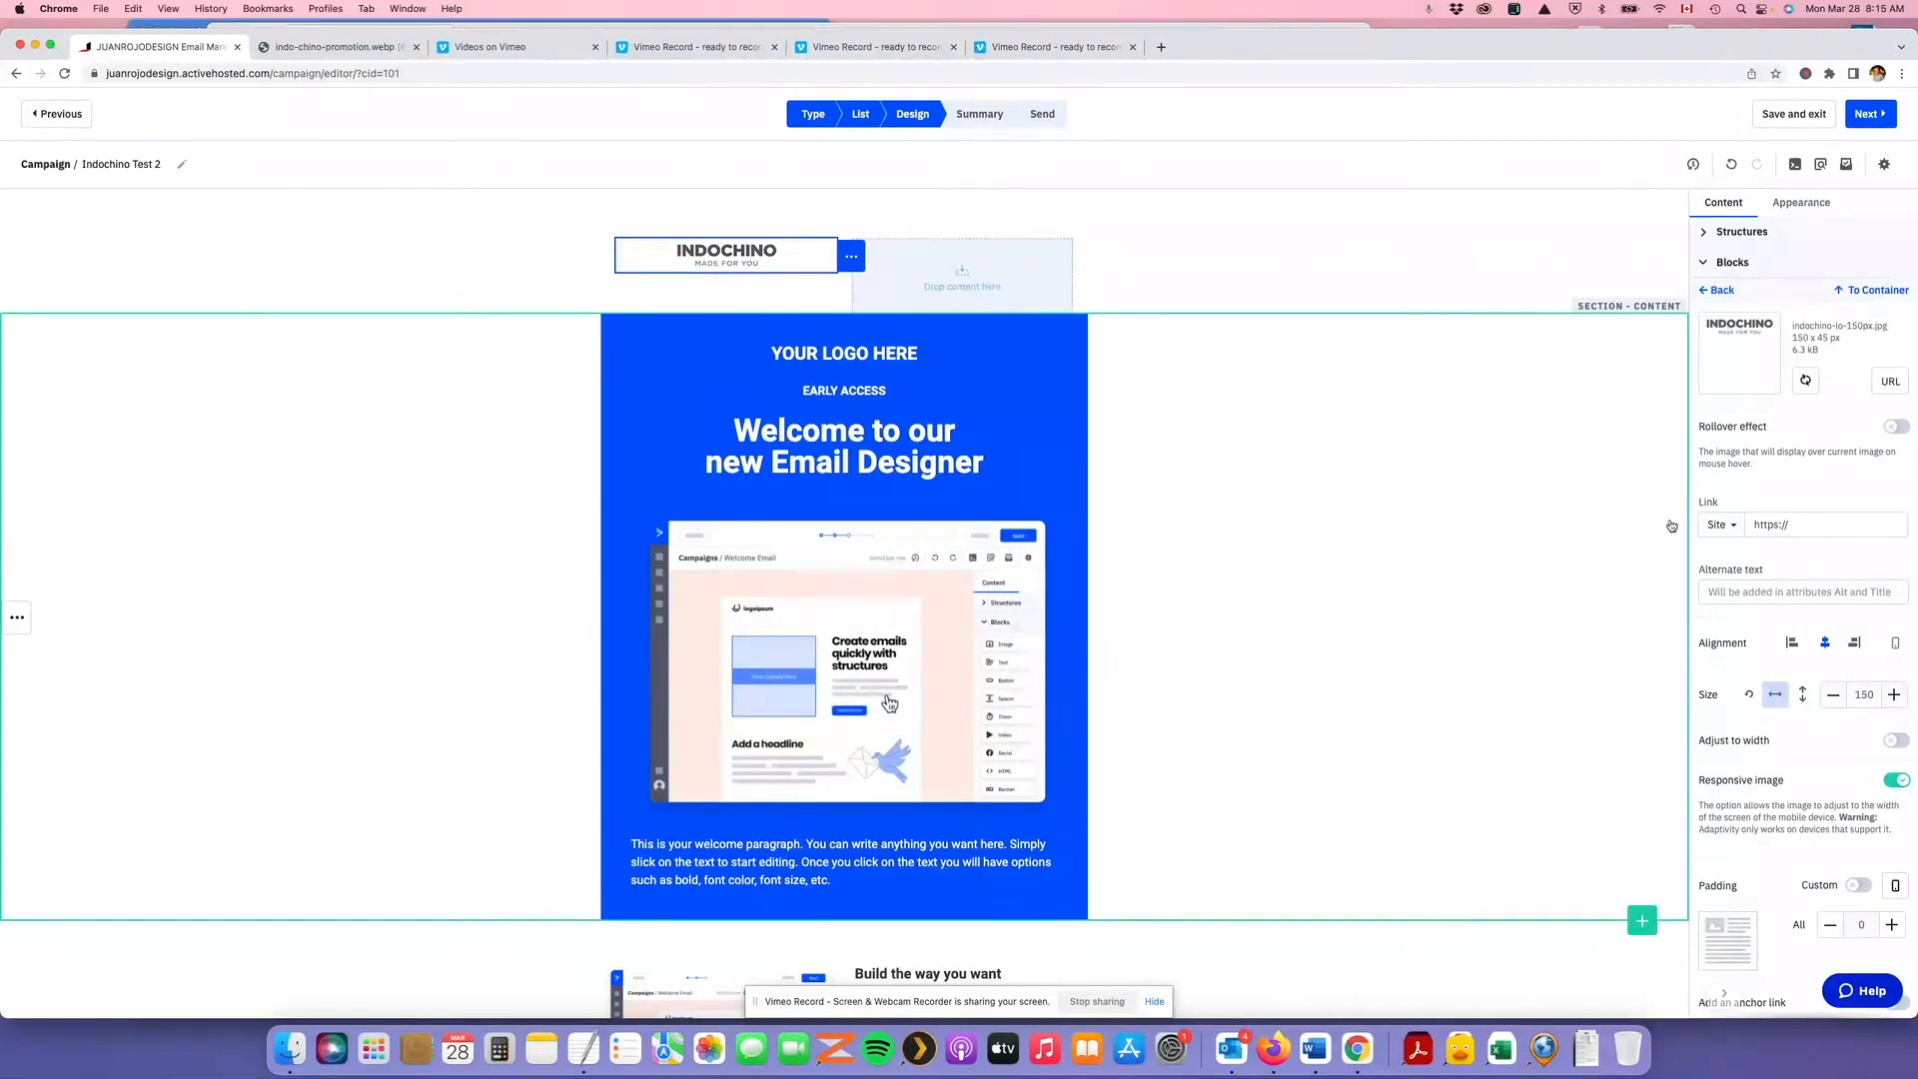
click(1795, 644)
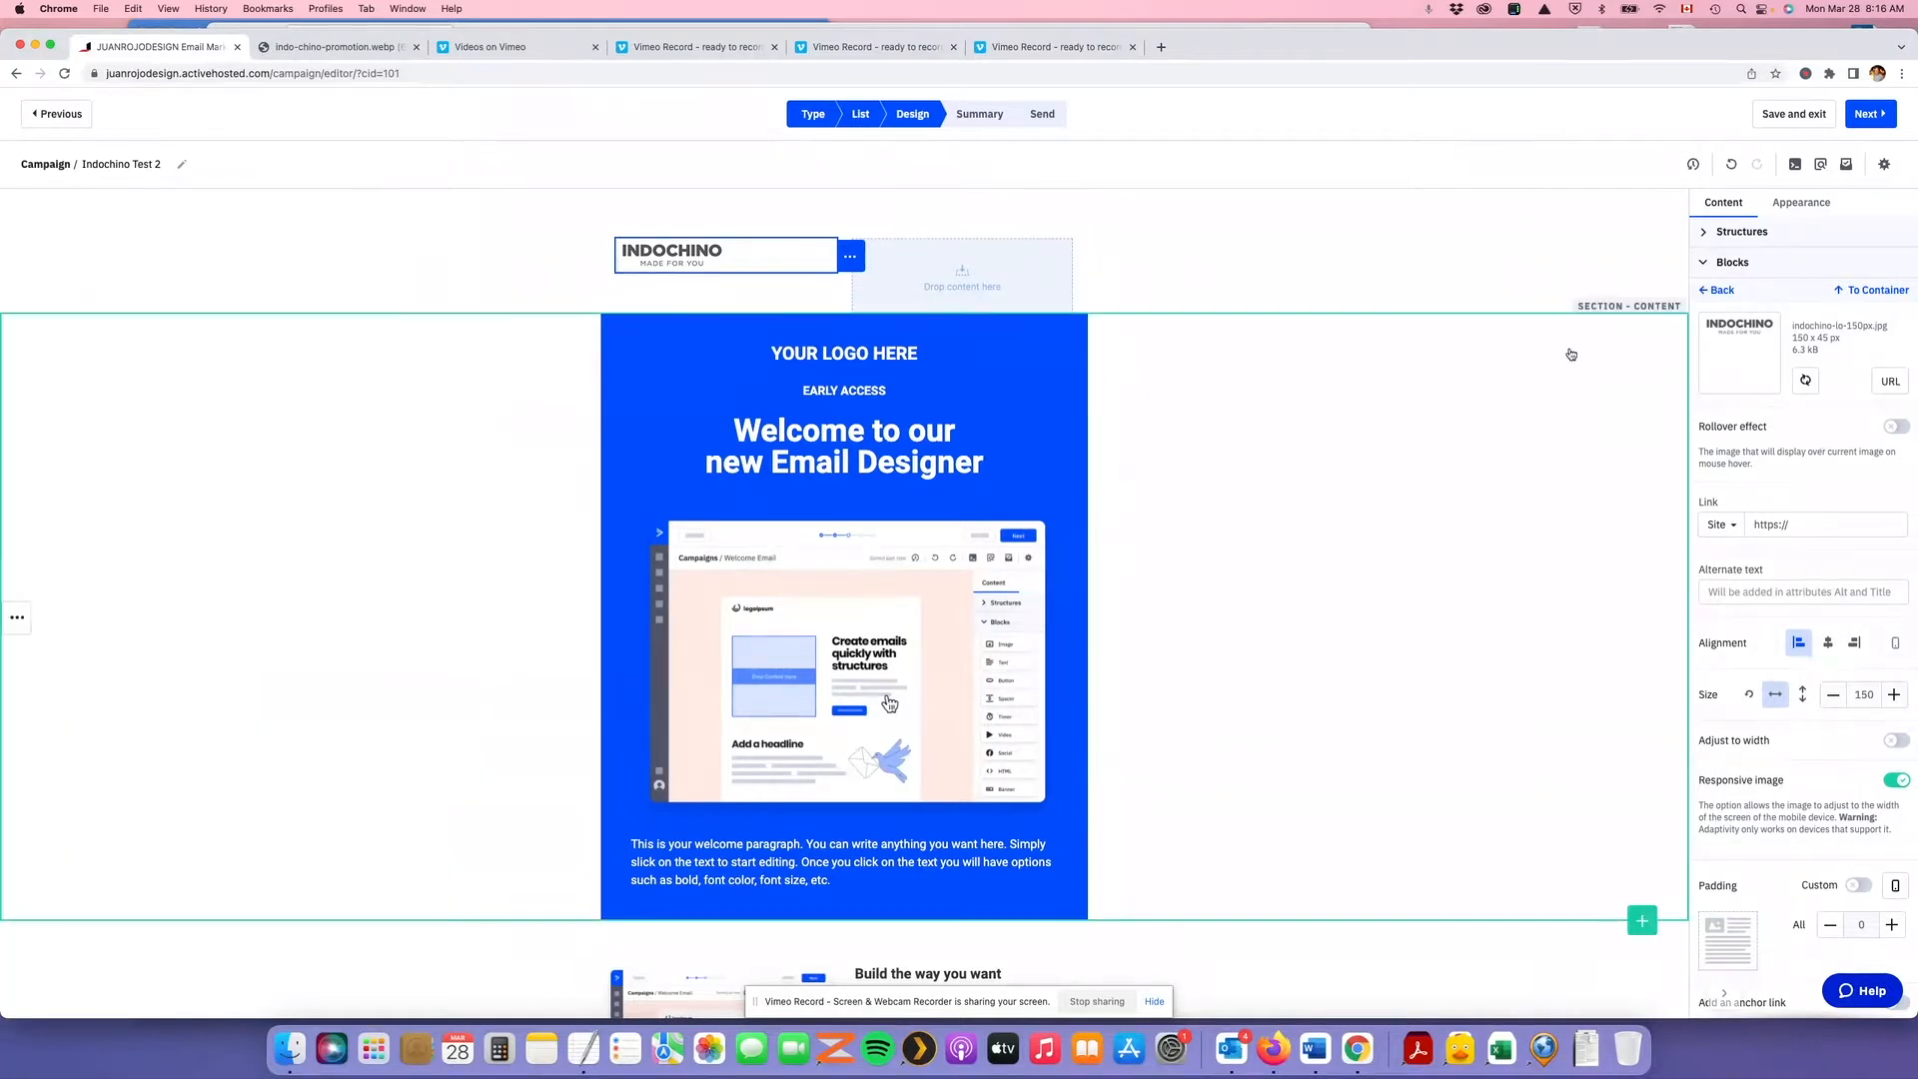
Check the sample email, then add a text block in the header's second column reading "Email not displaying correctly? View in browser."
click(366, 45)
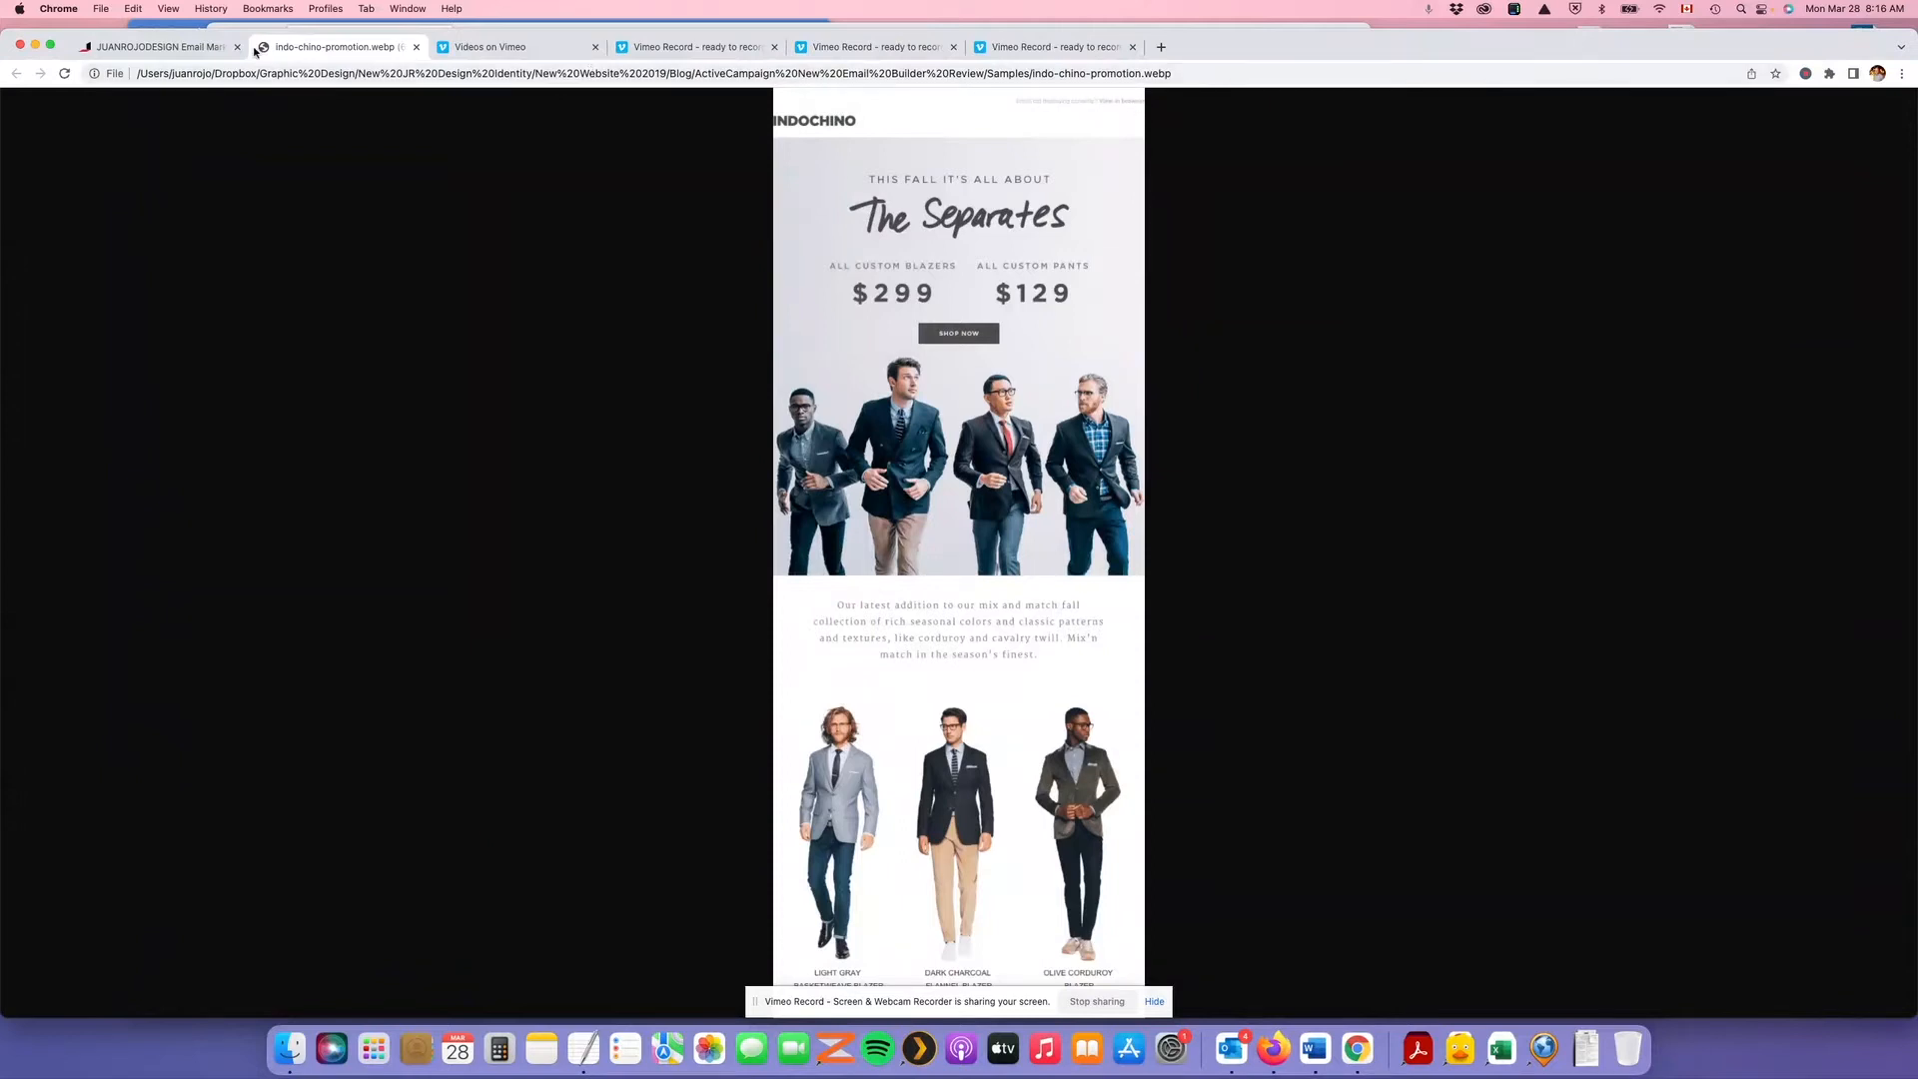
click(195, 50)
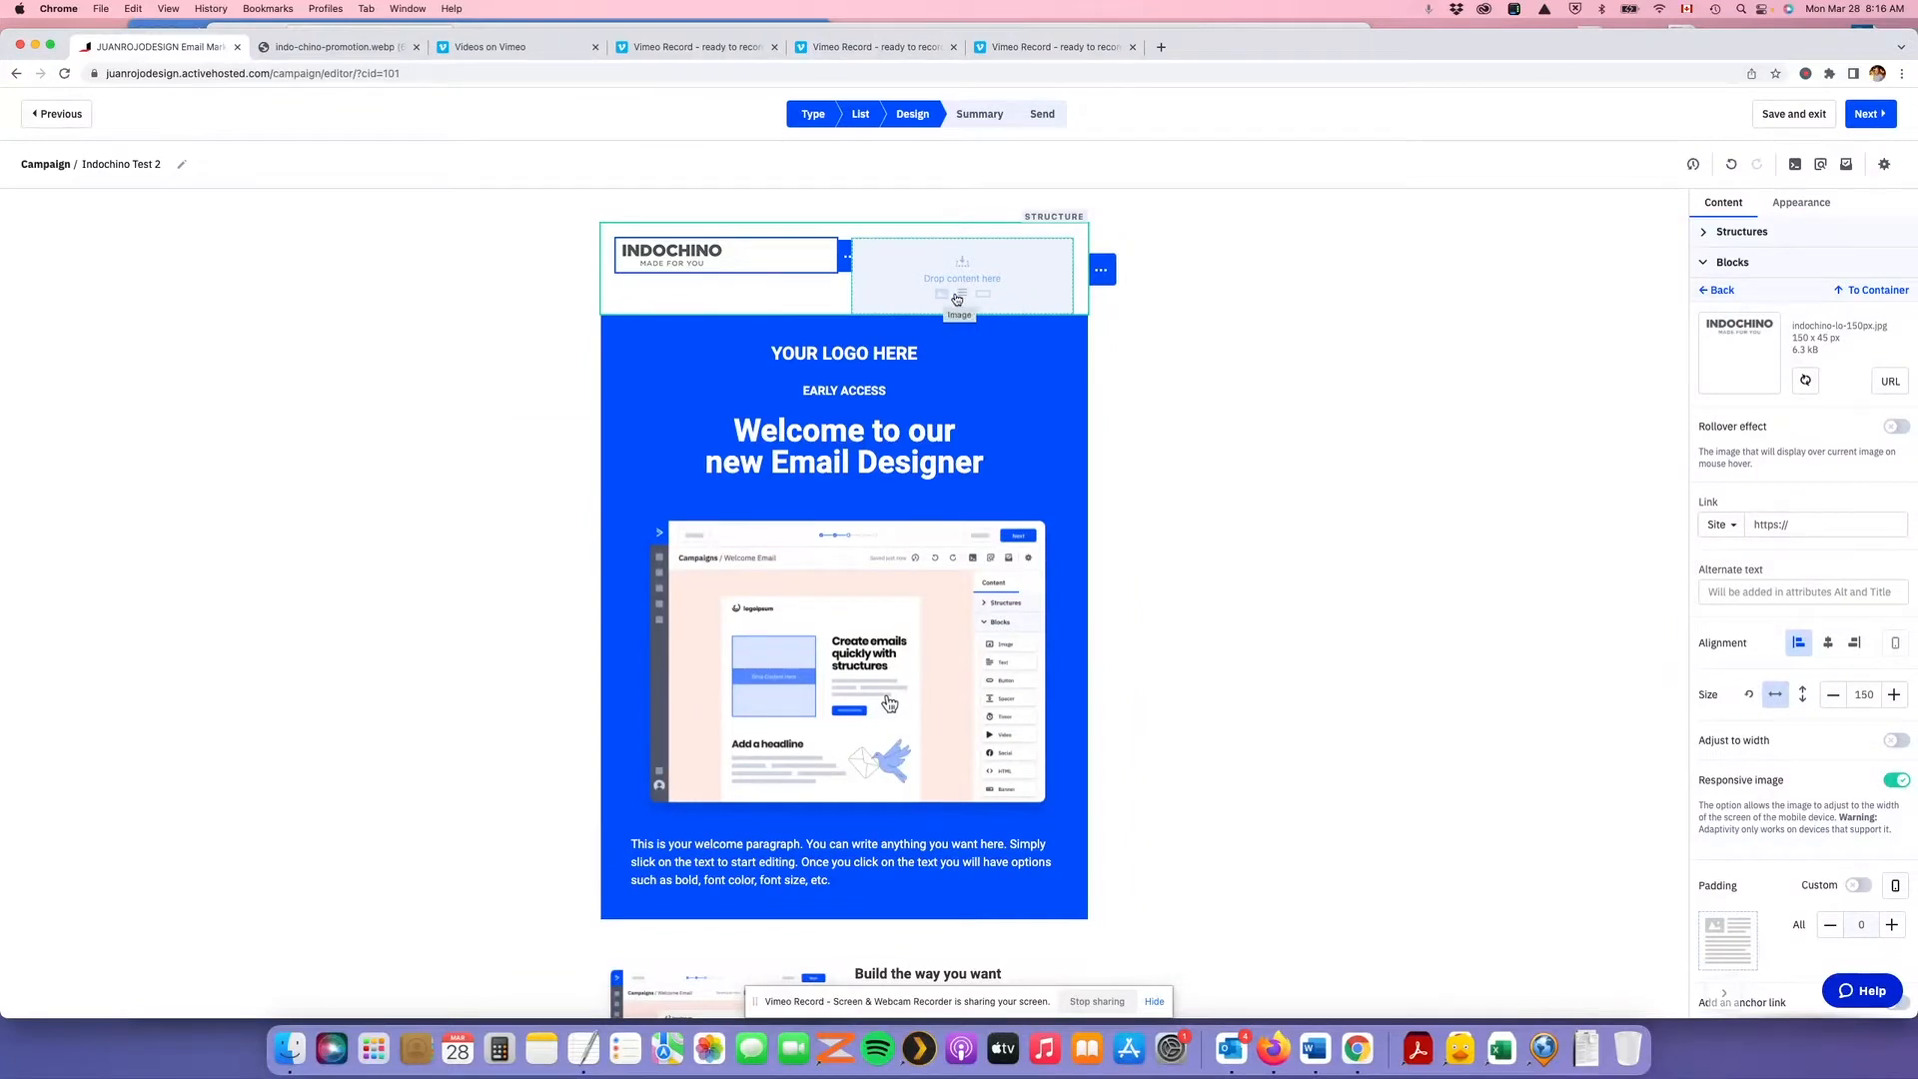
click(965, 296)
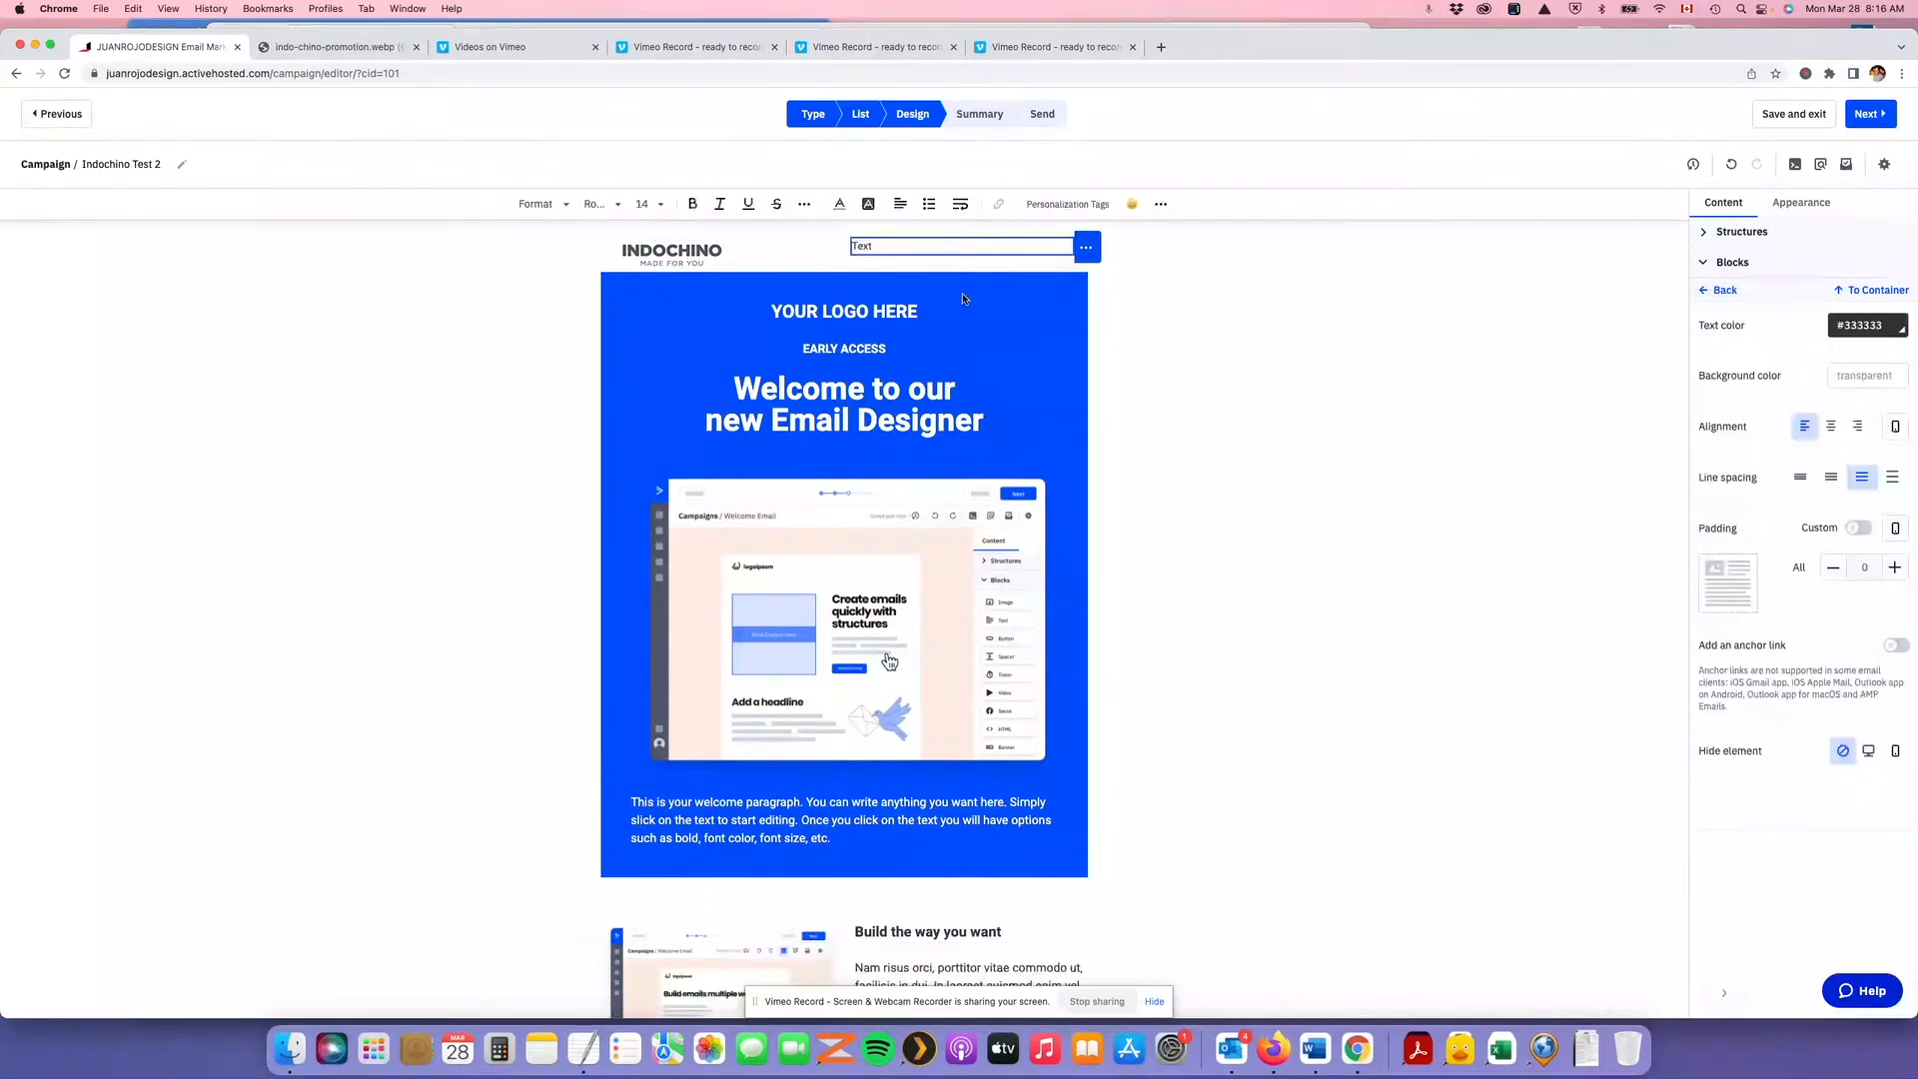
drag(884, 246, 851, 247)
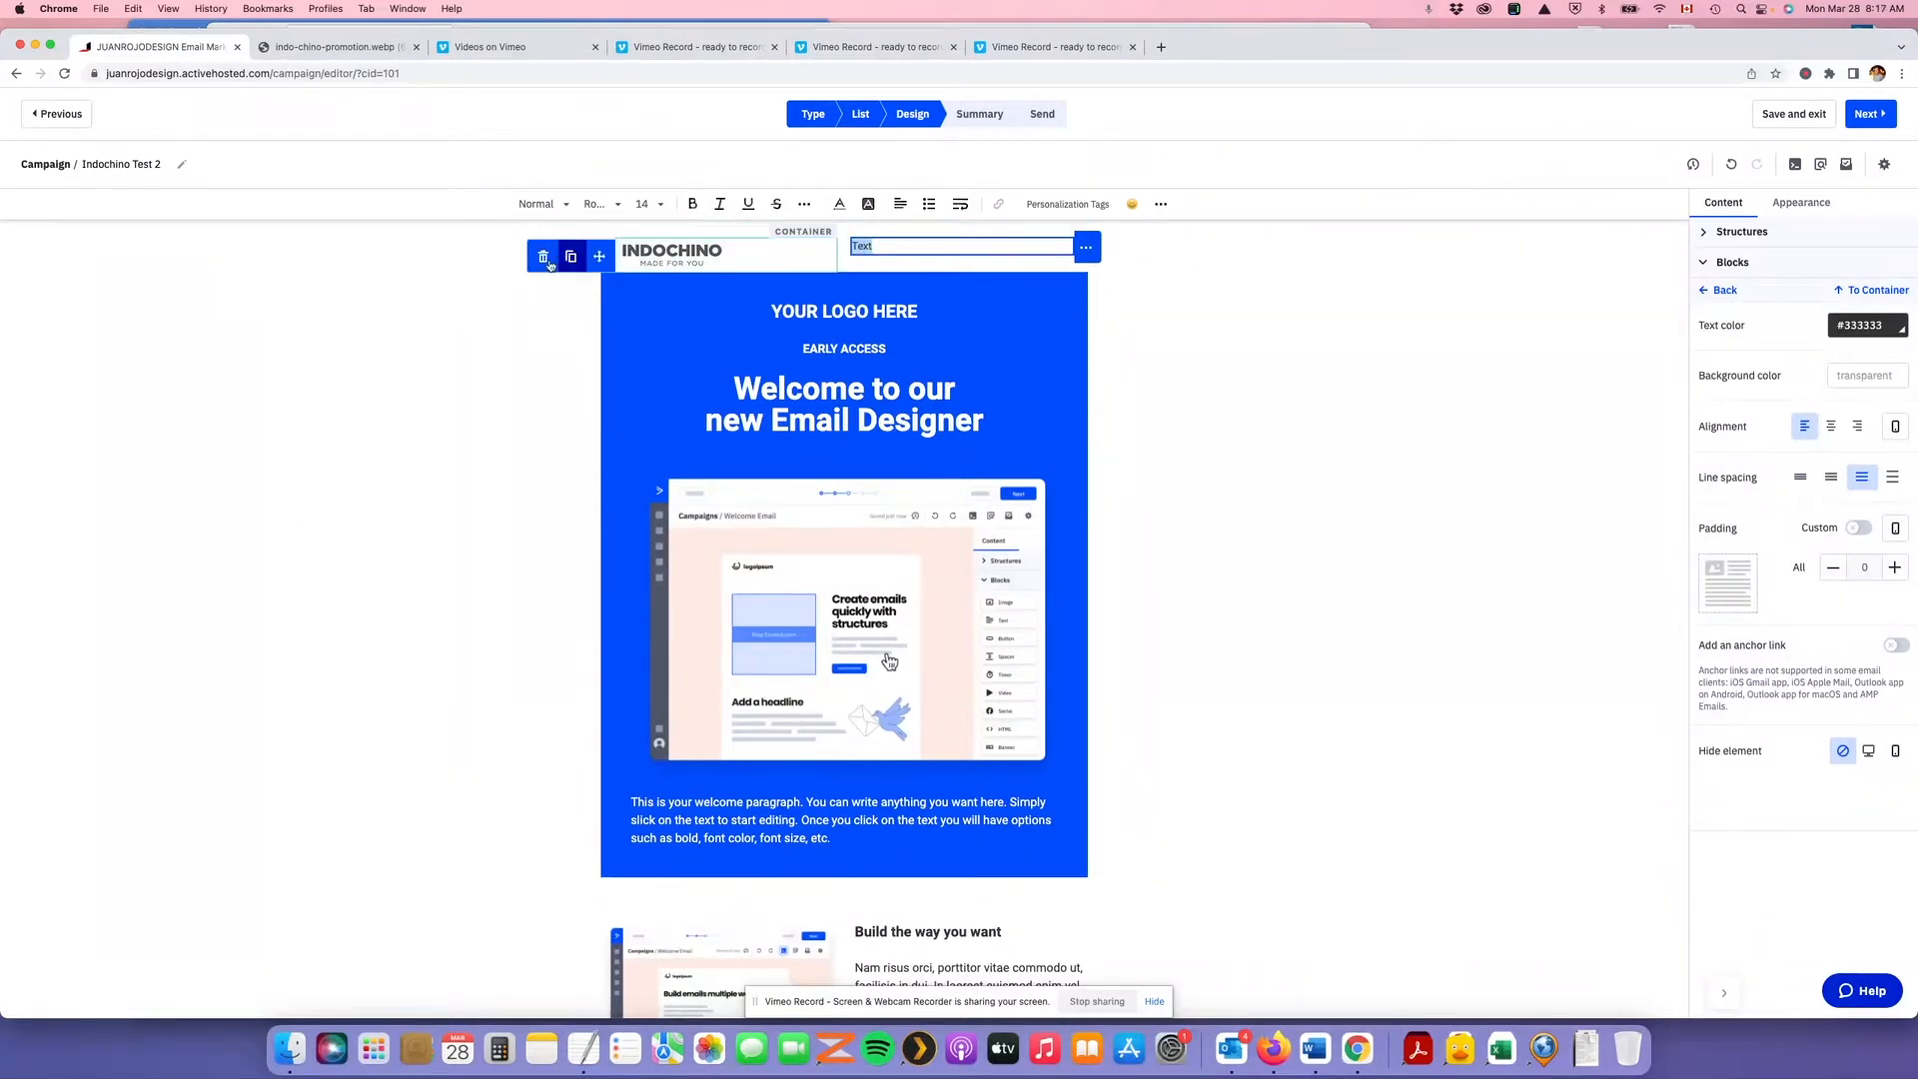
click(888, 243)
drag(884, 243, 852, 242)
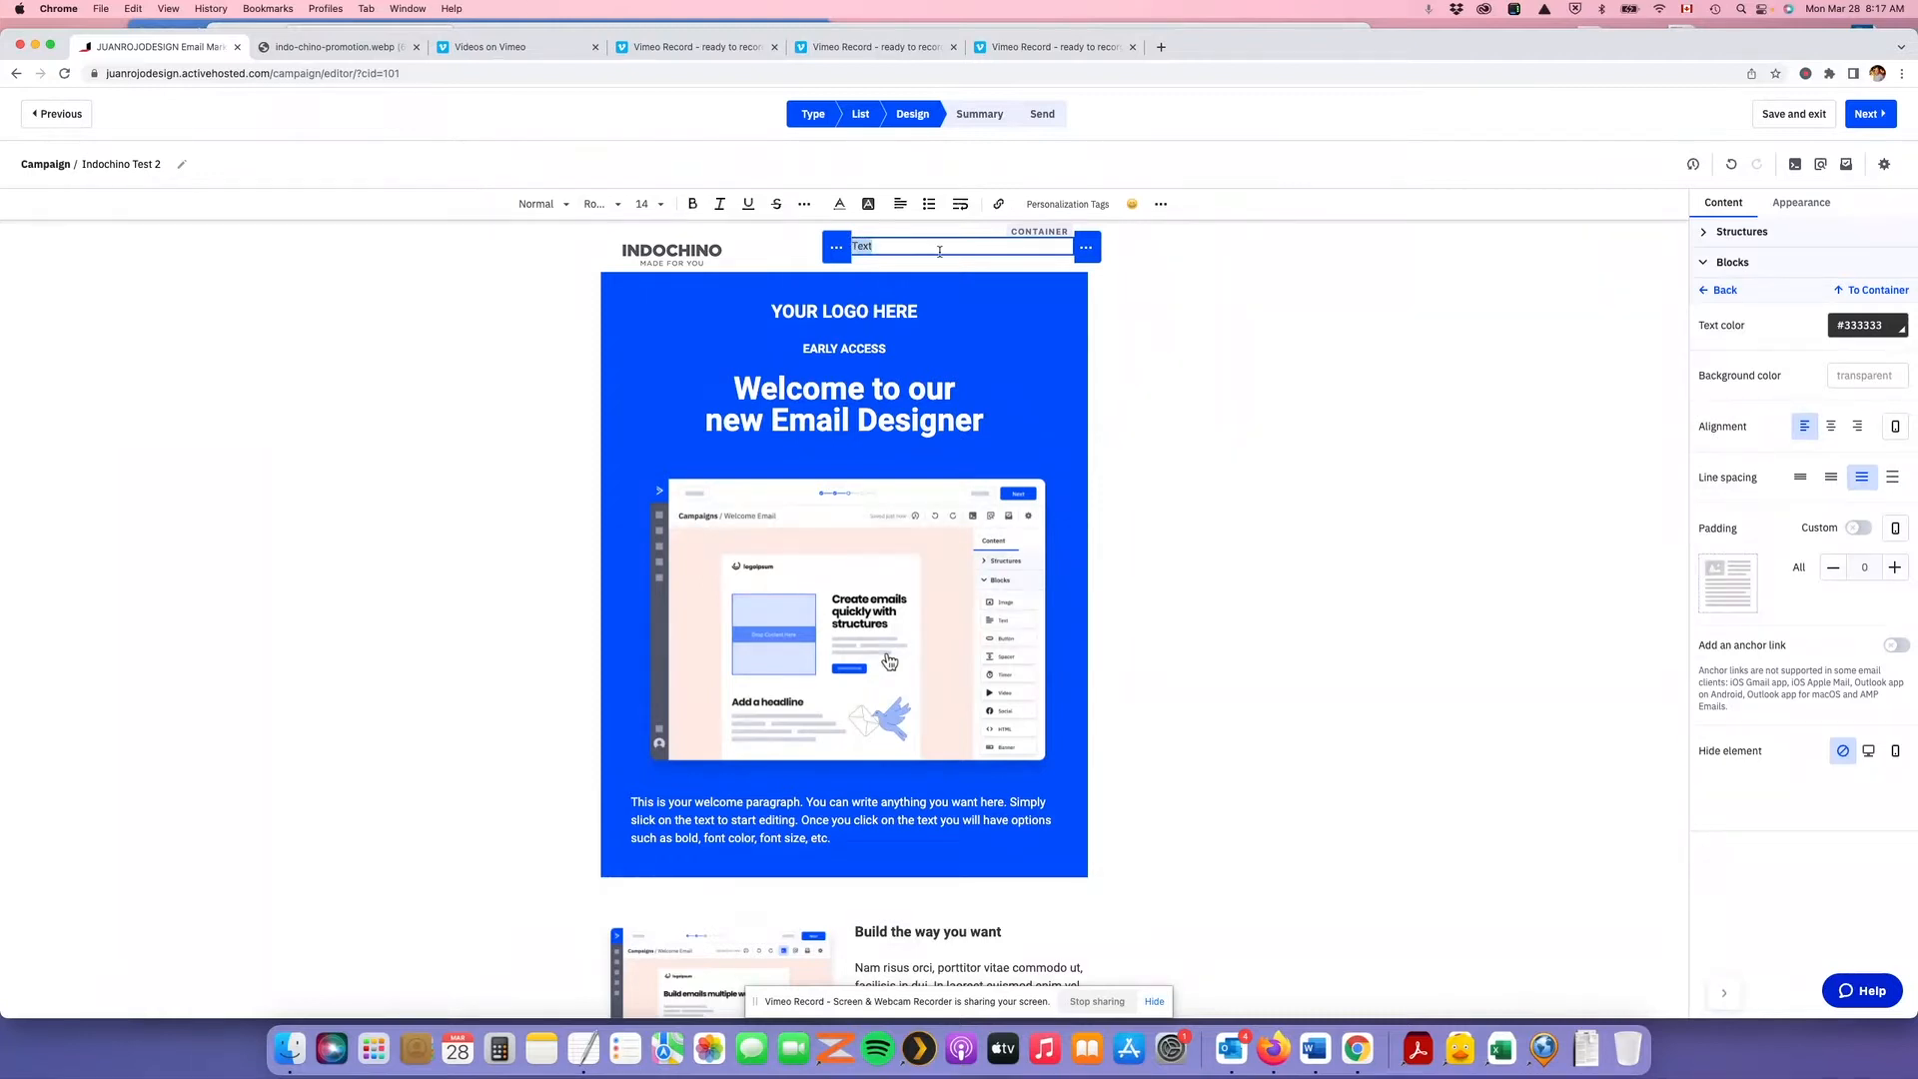
text(Email not displaying correctly? Vie)
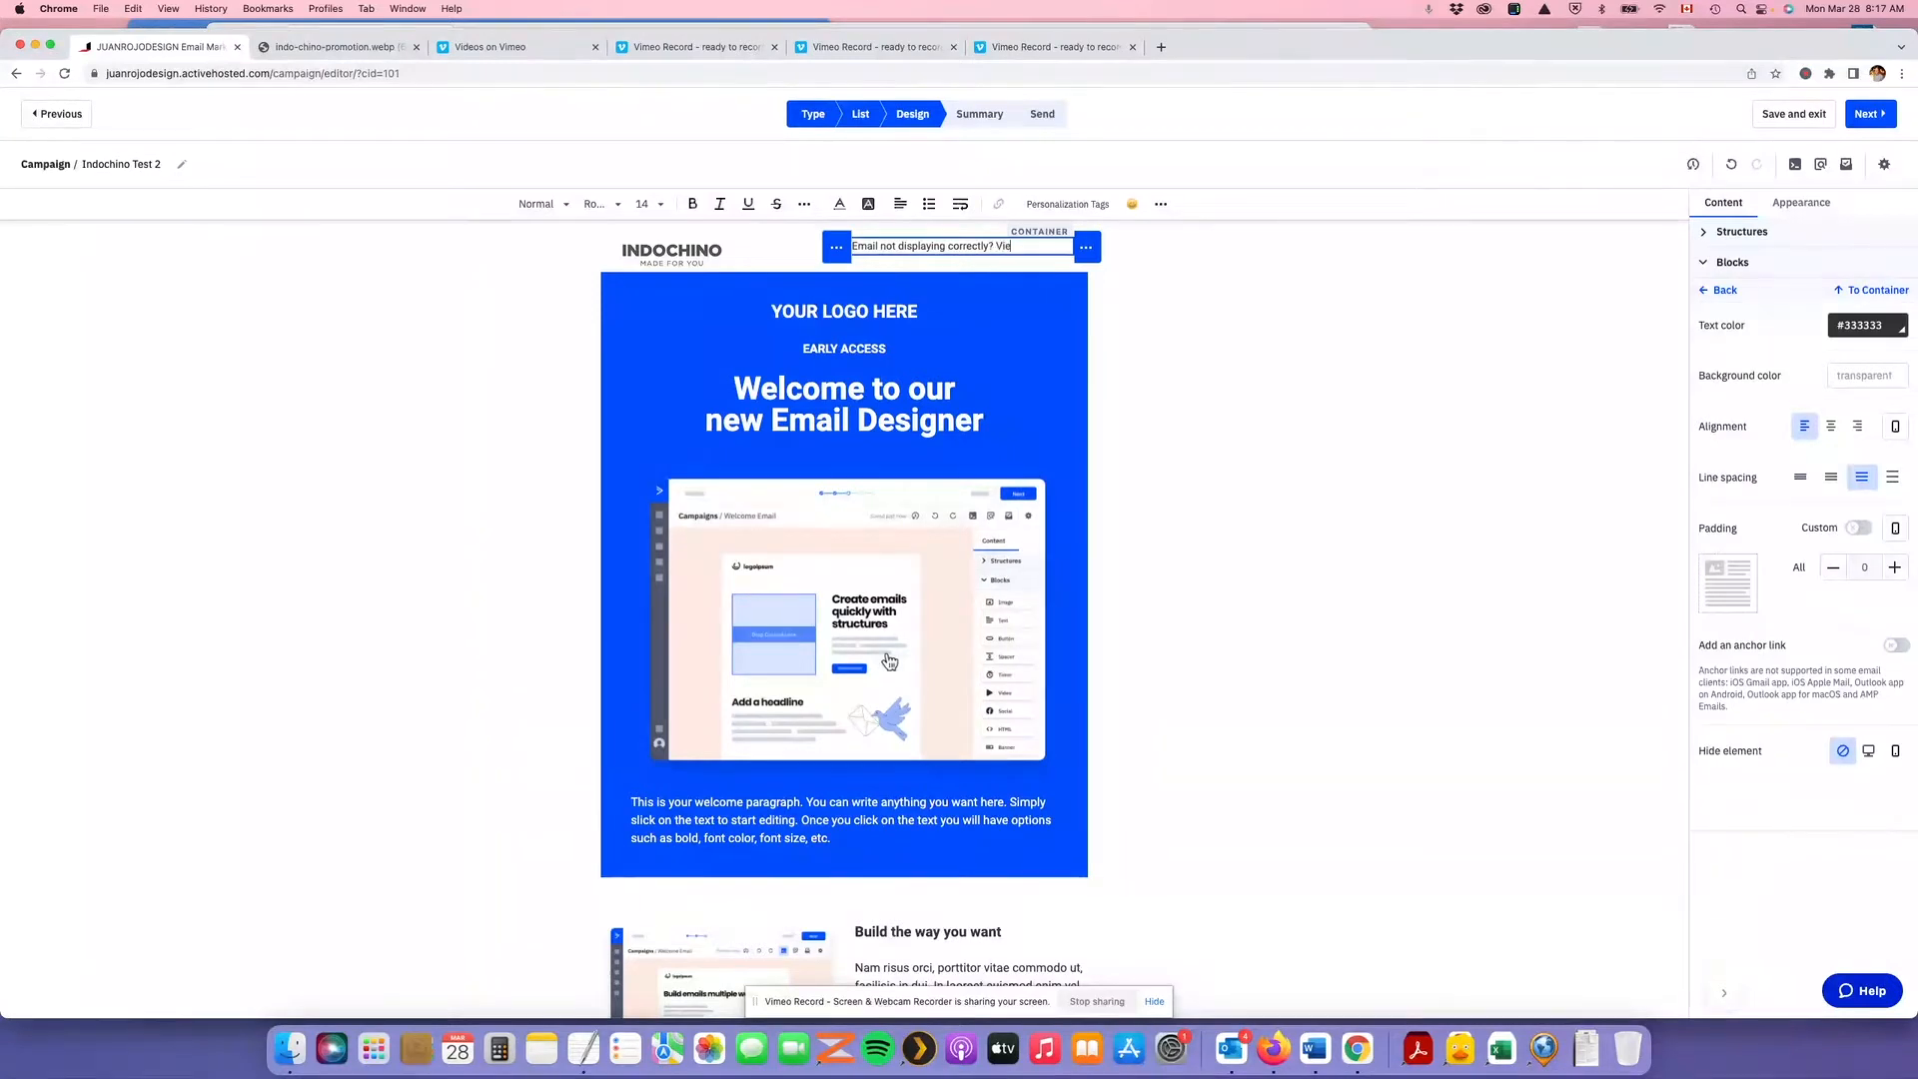
text(w in browser.)
drag(997, 245, 1068, 243)
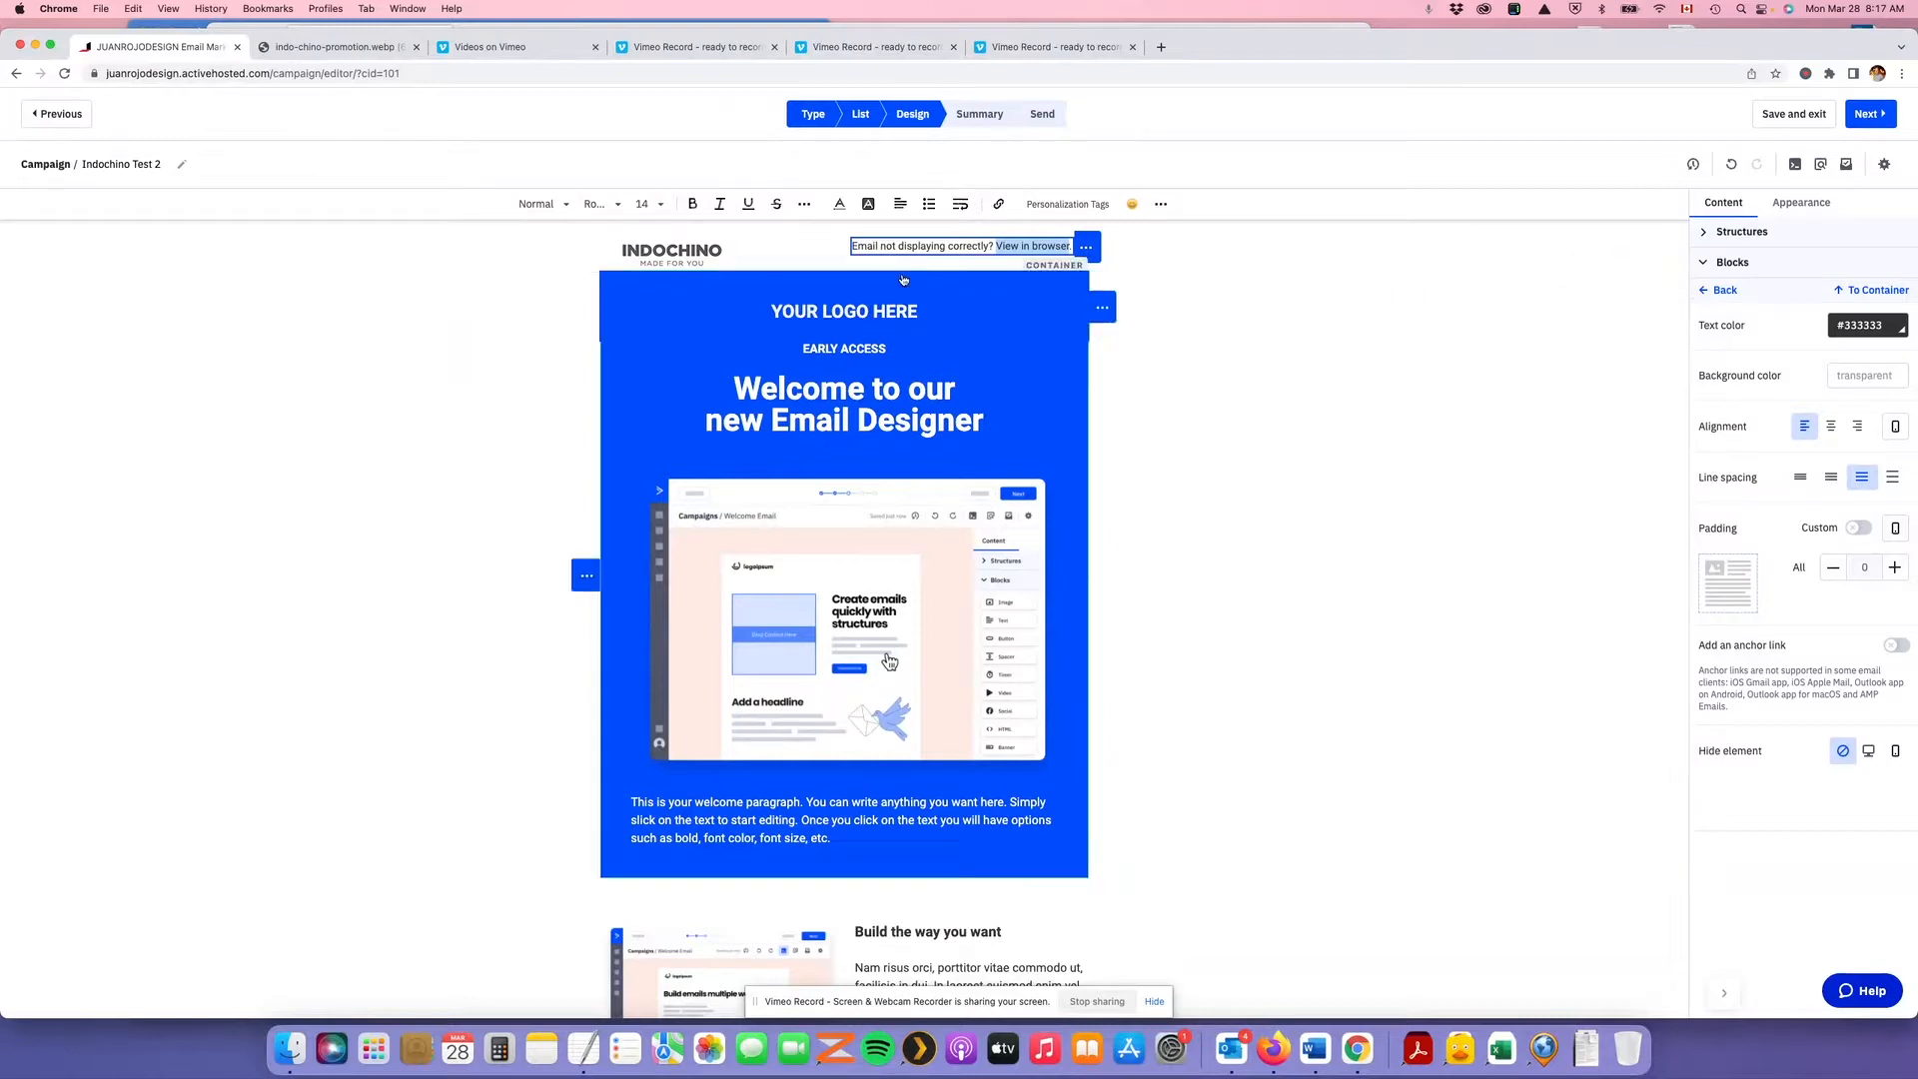
click(1020, 246)
drag(997, 245, 1069, 245)
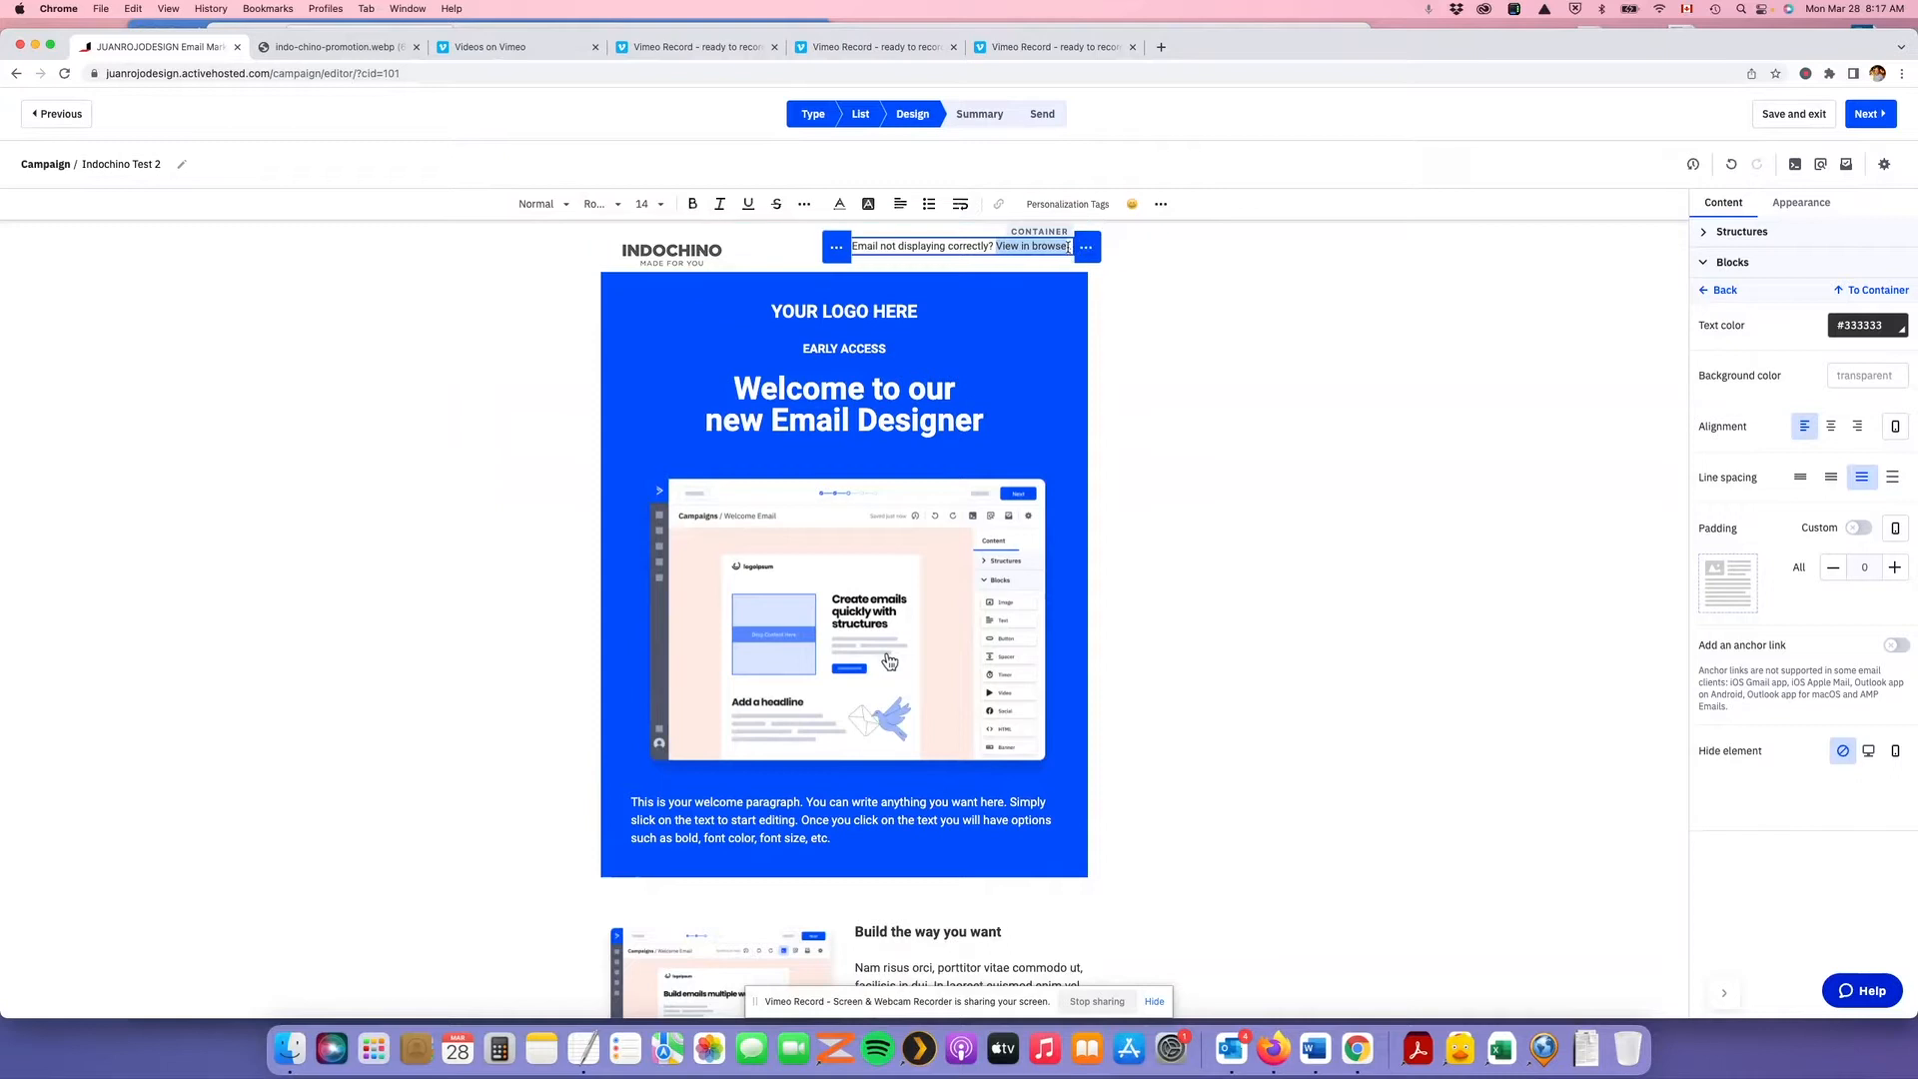
drag(1068, 245, 1073, 245)
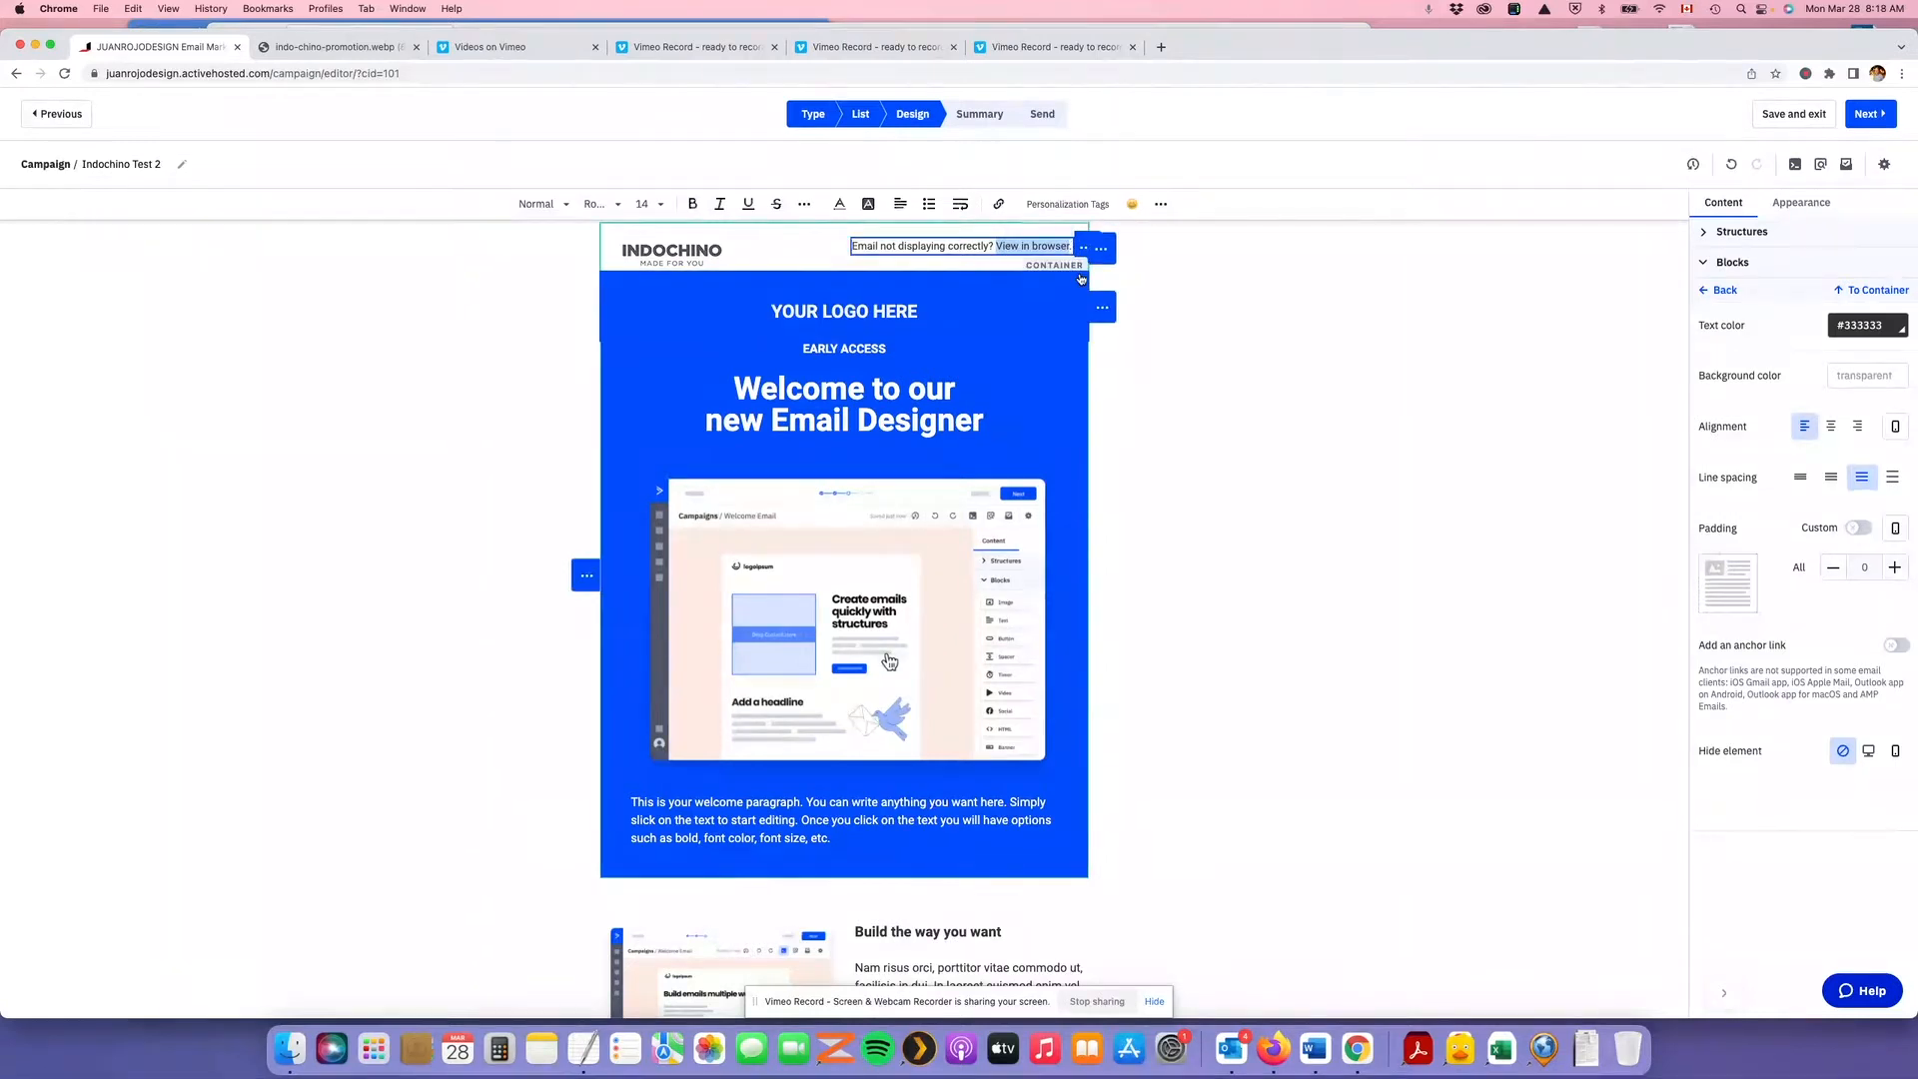
click(997, 205)
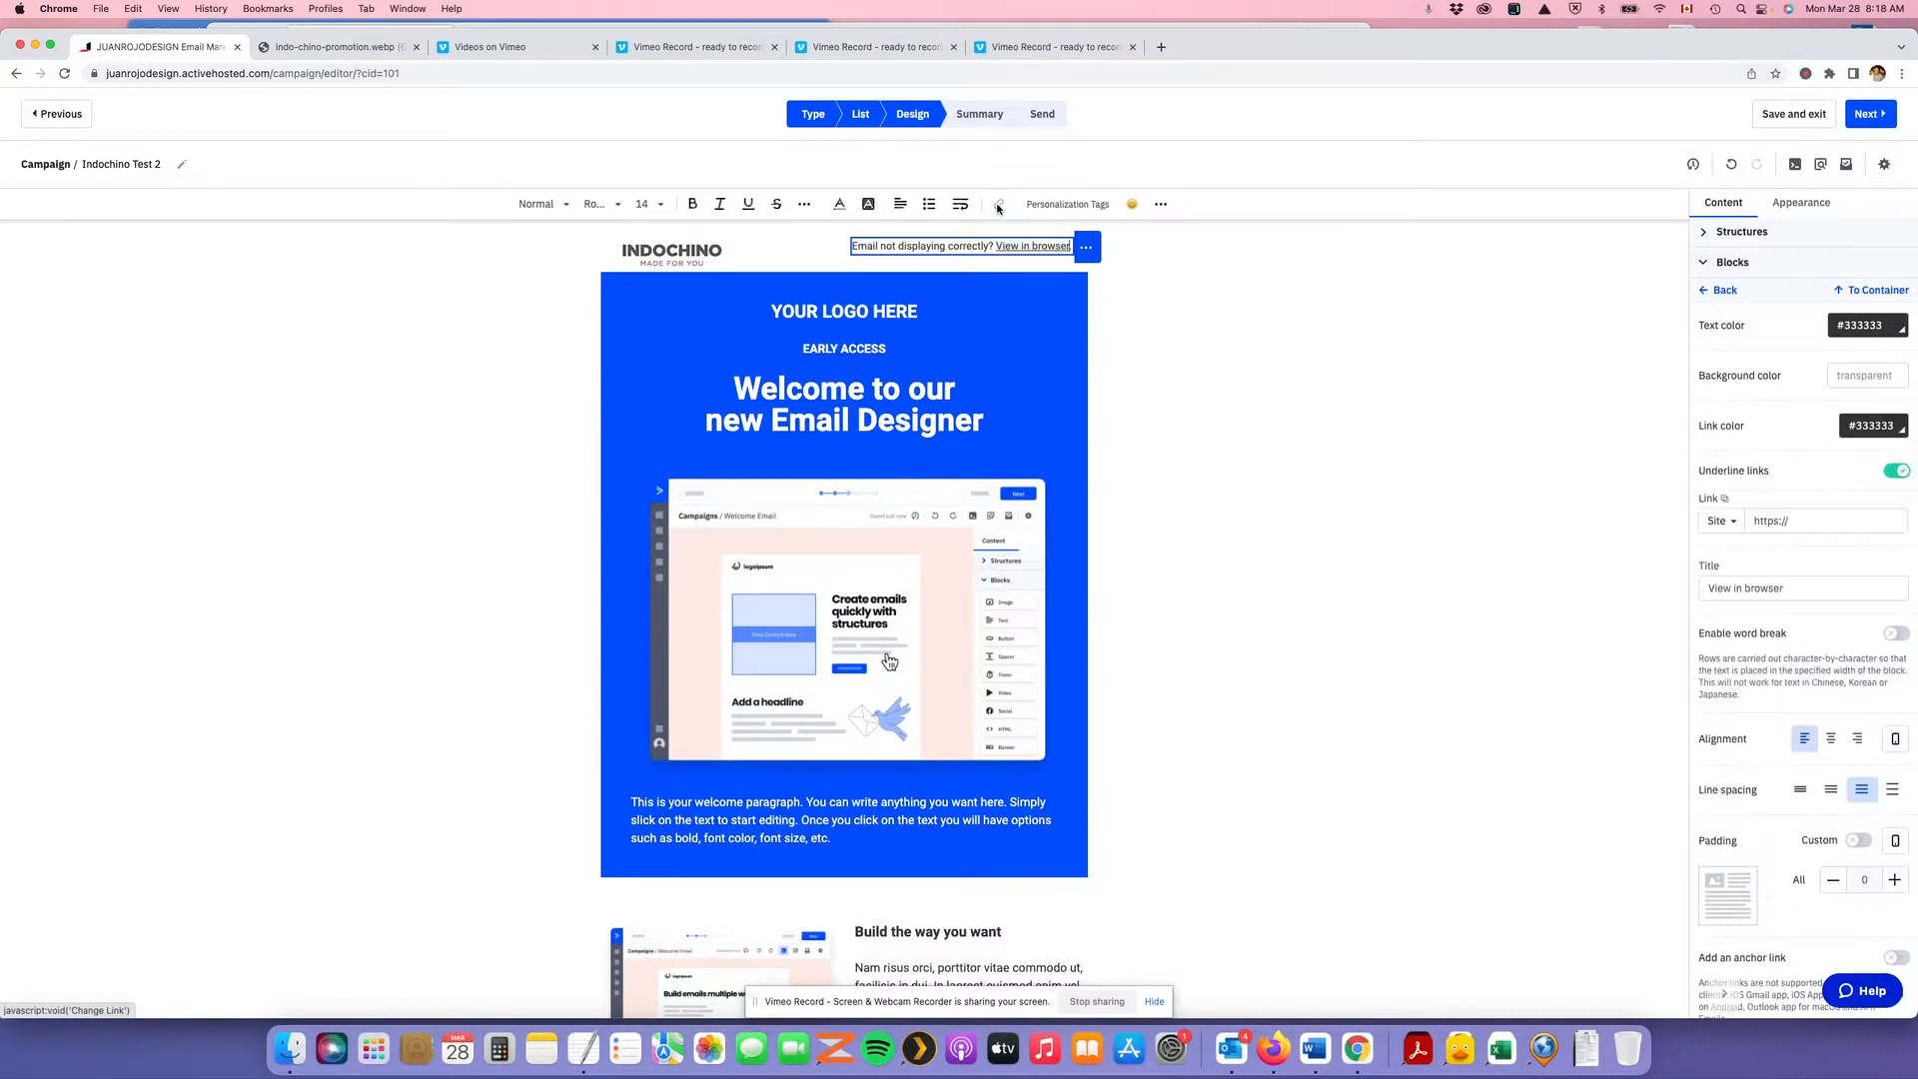
click(1798, 526)
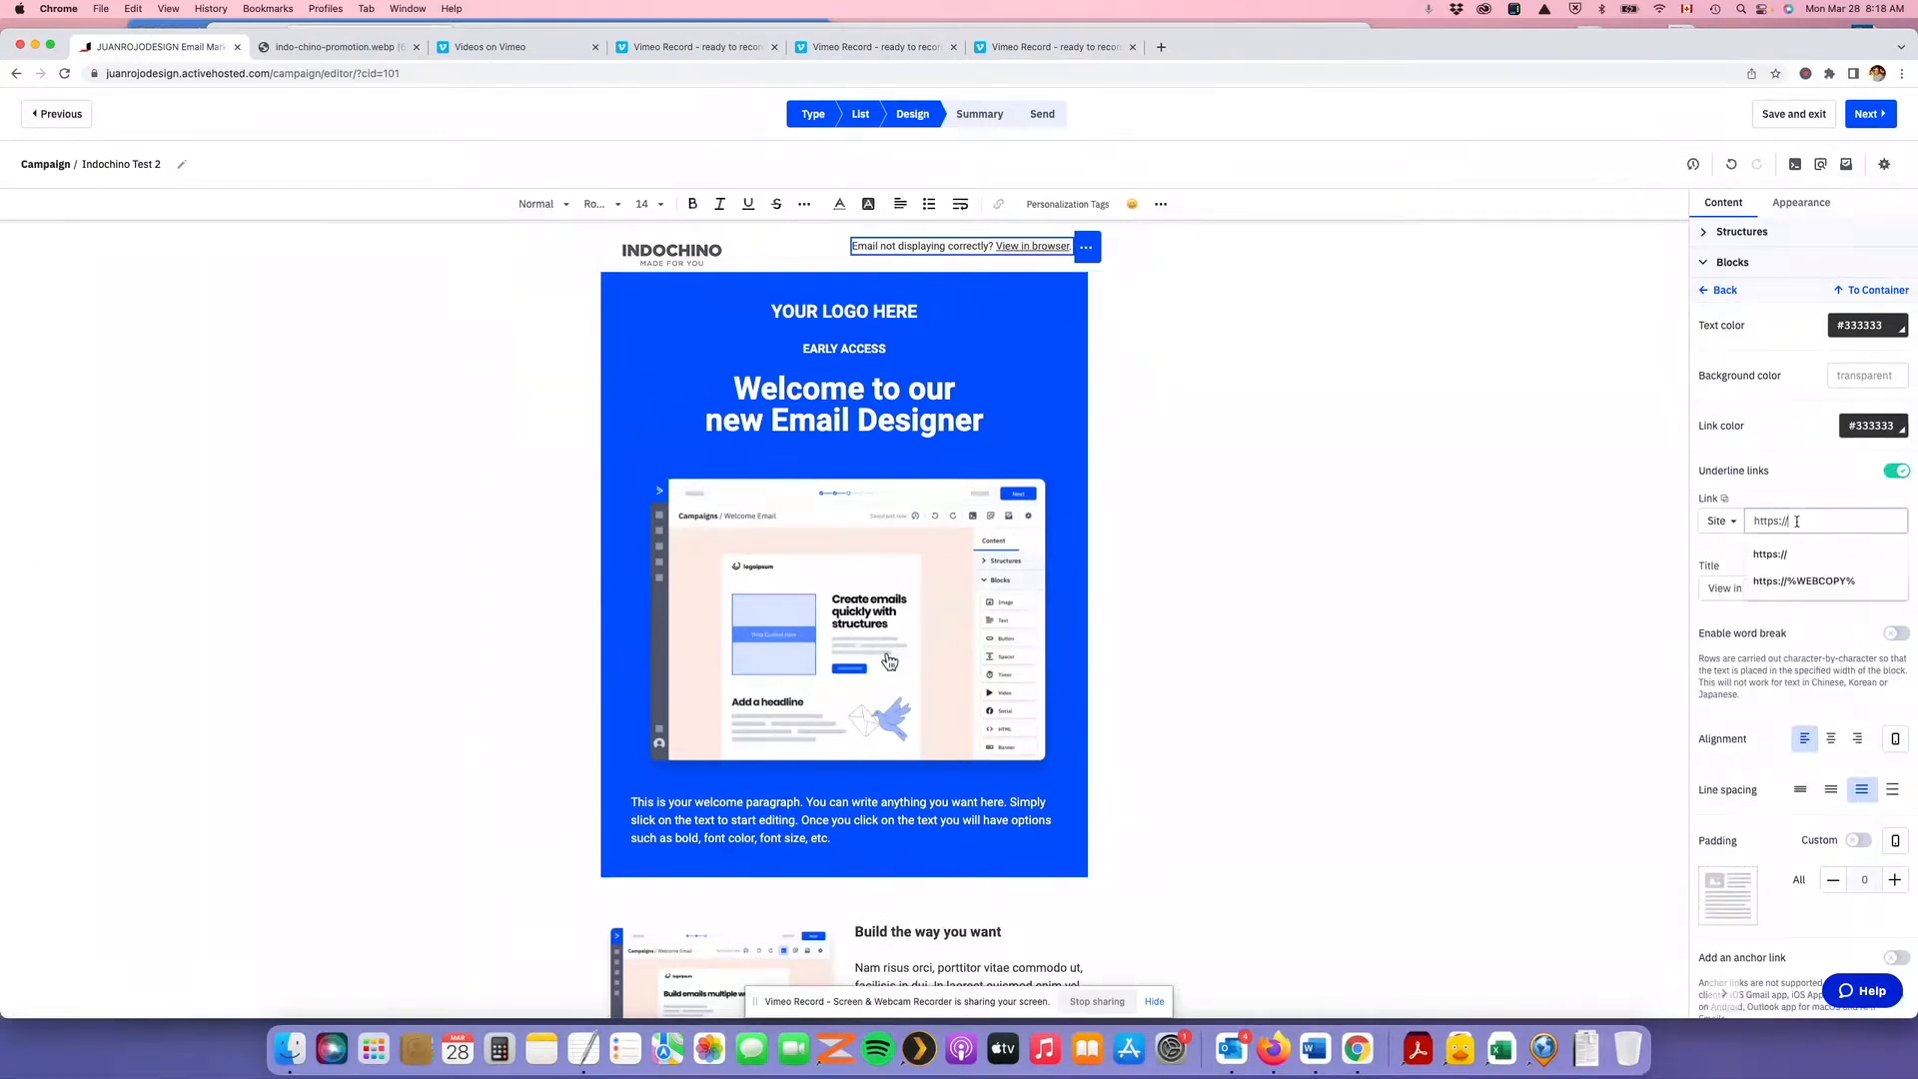
click(1791, 583)
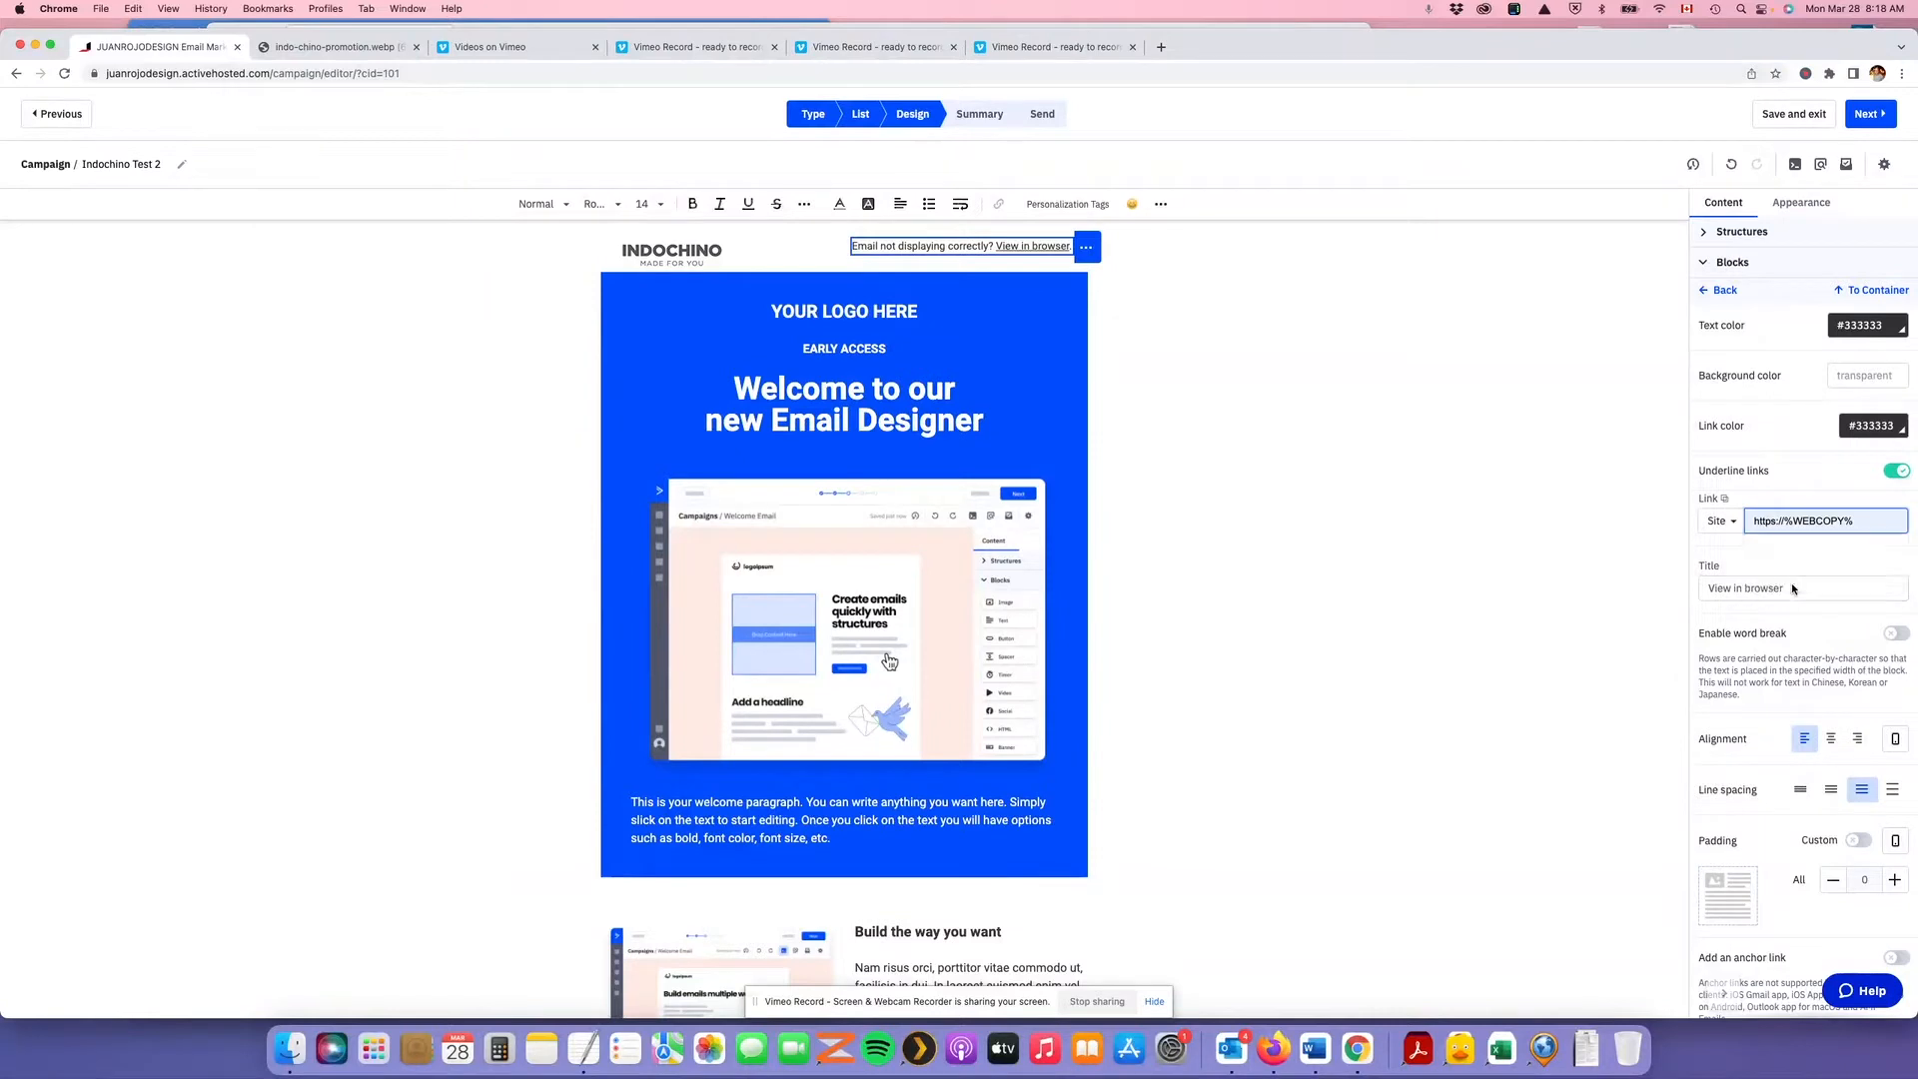
drag(1792, 520, 1737, 521)
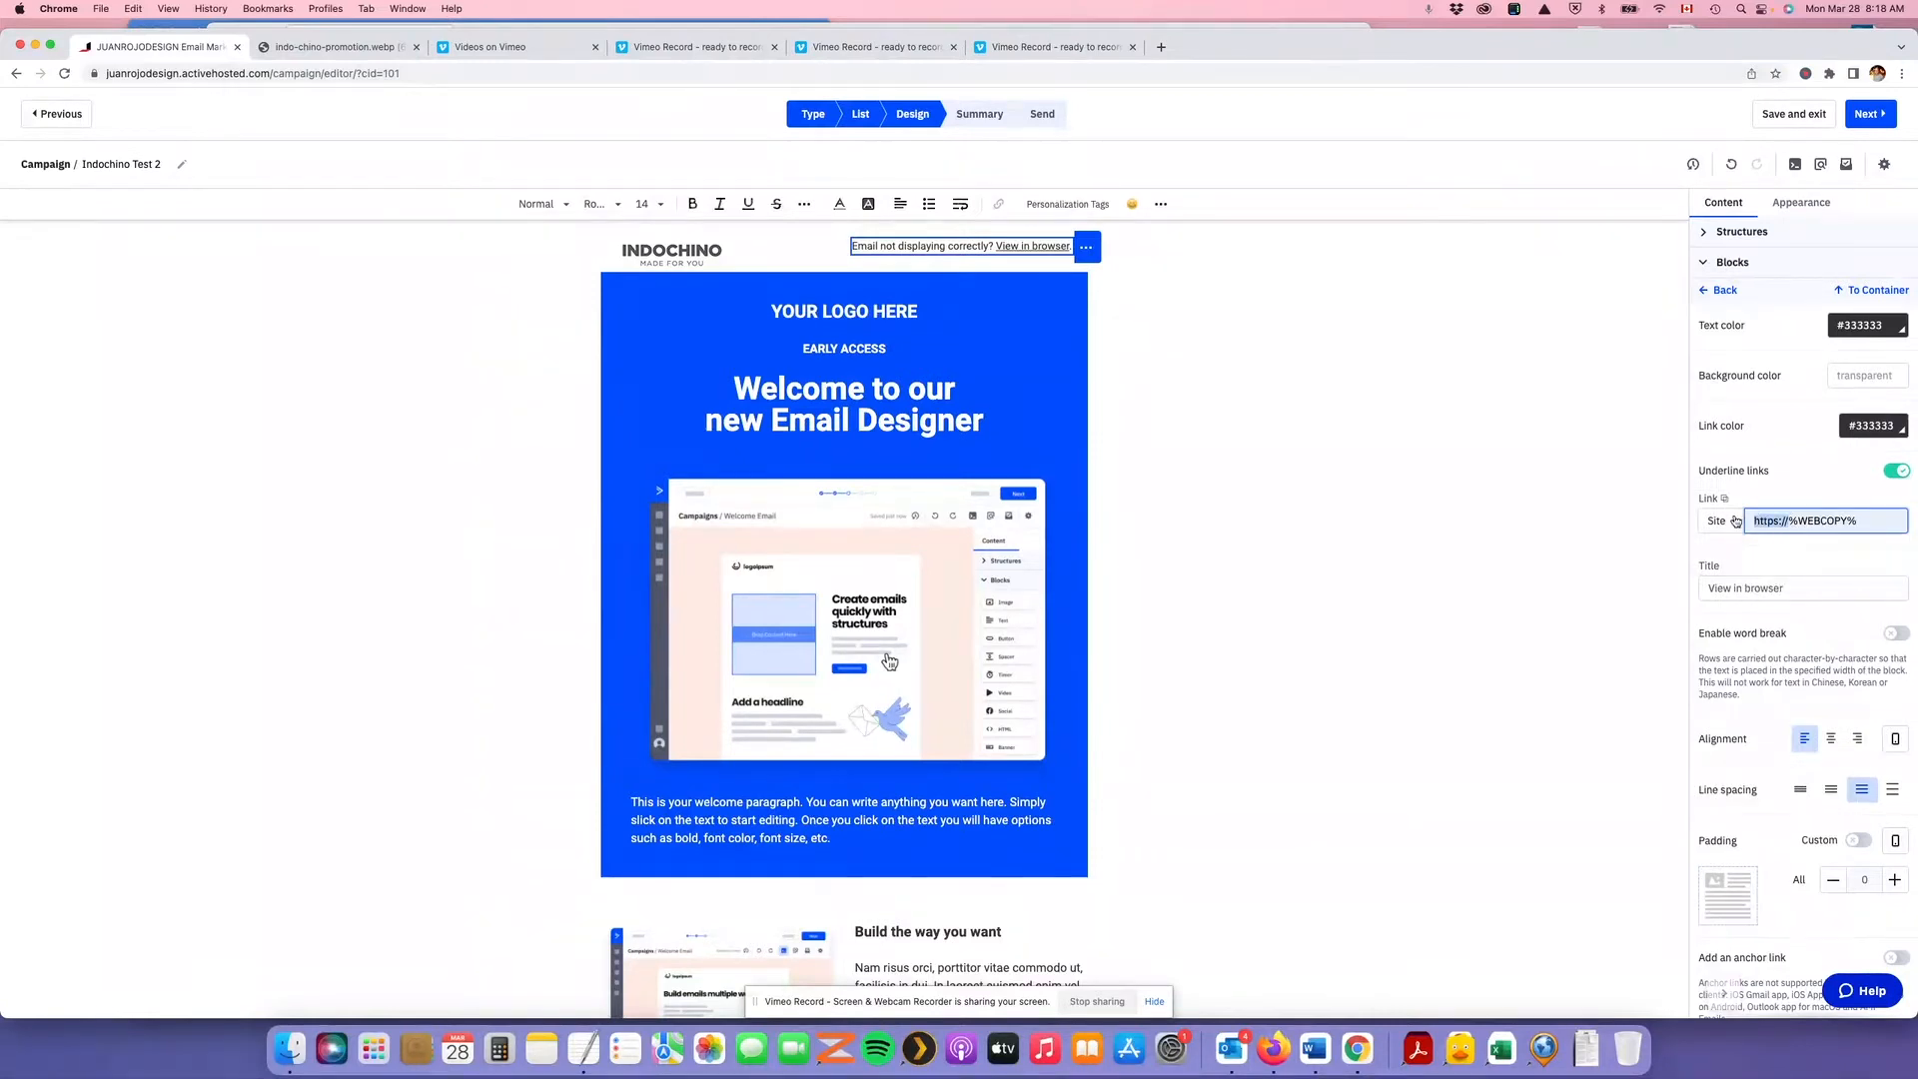
key(BackSpace)
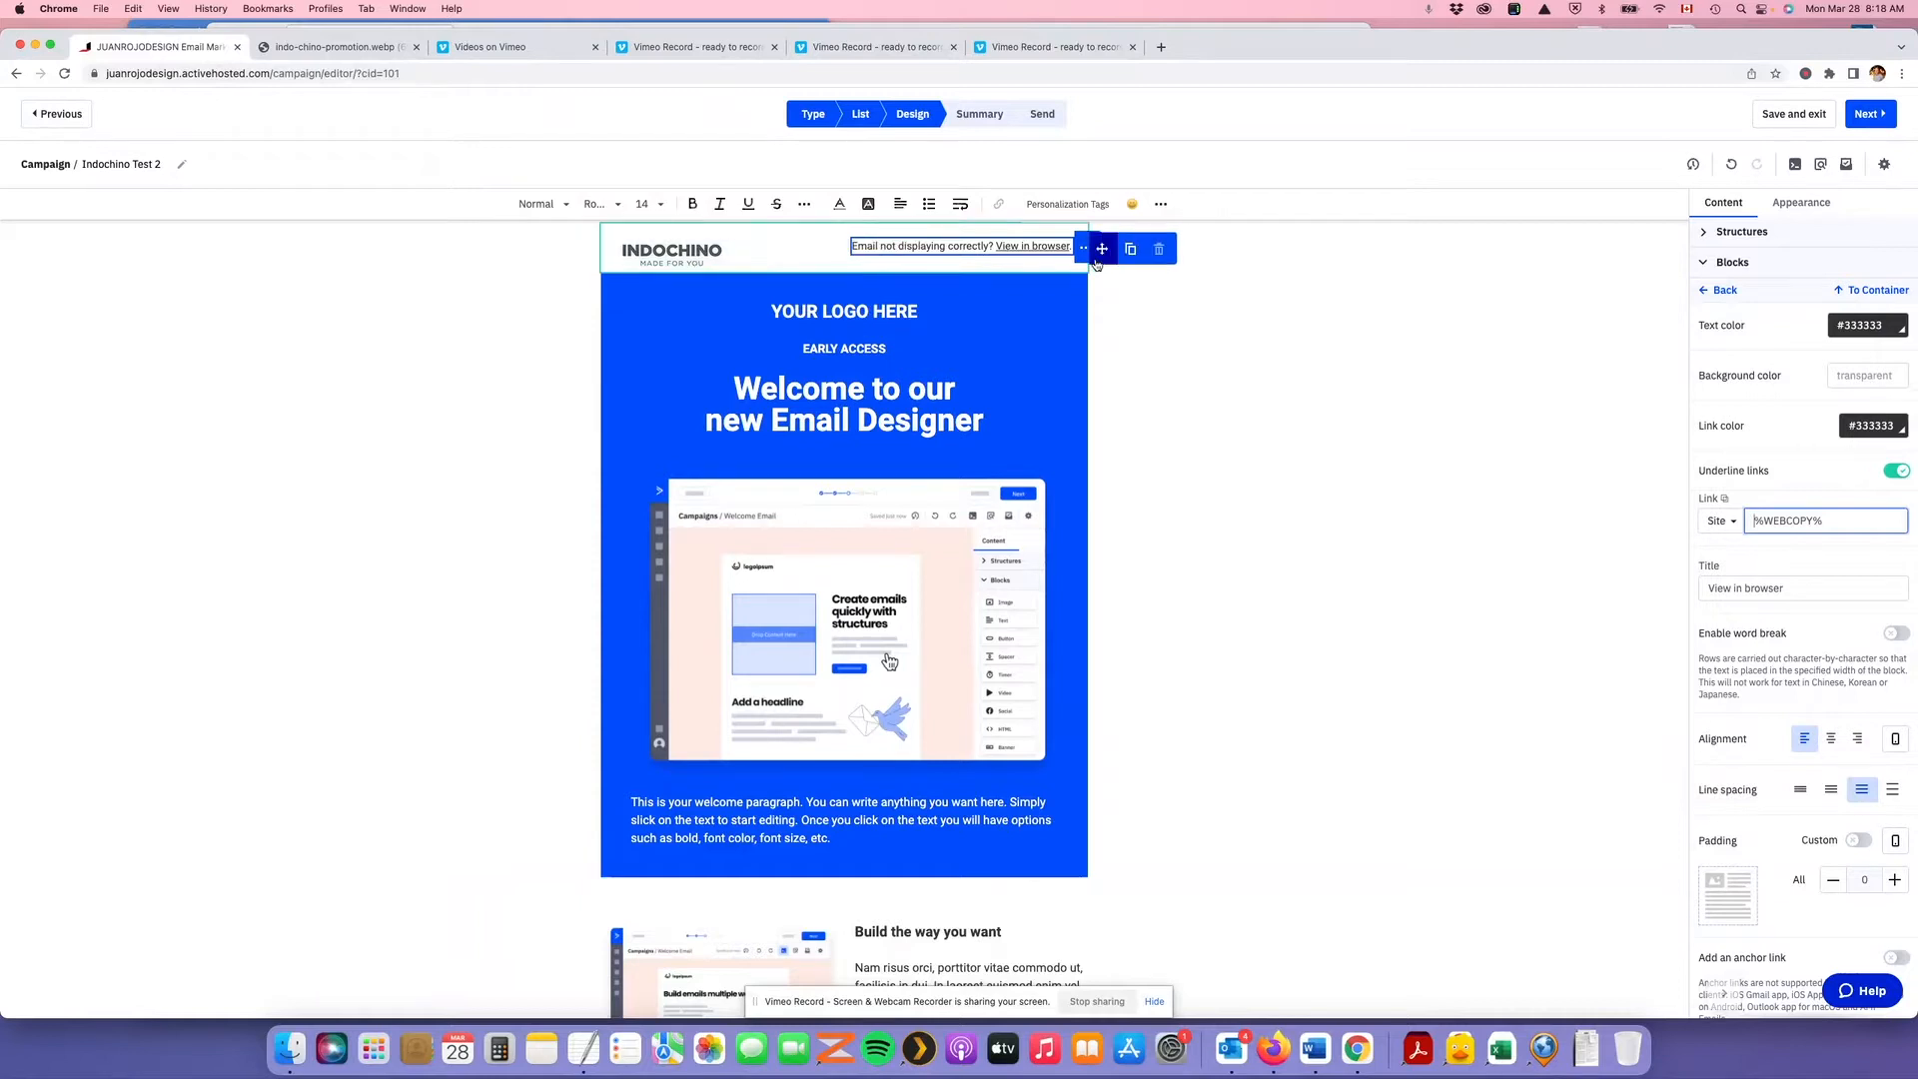
Preview the email's header in the desktop and mobile views, and return to the email designer
click(1817, 170)
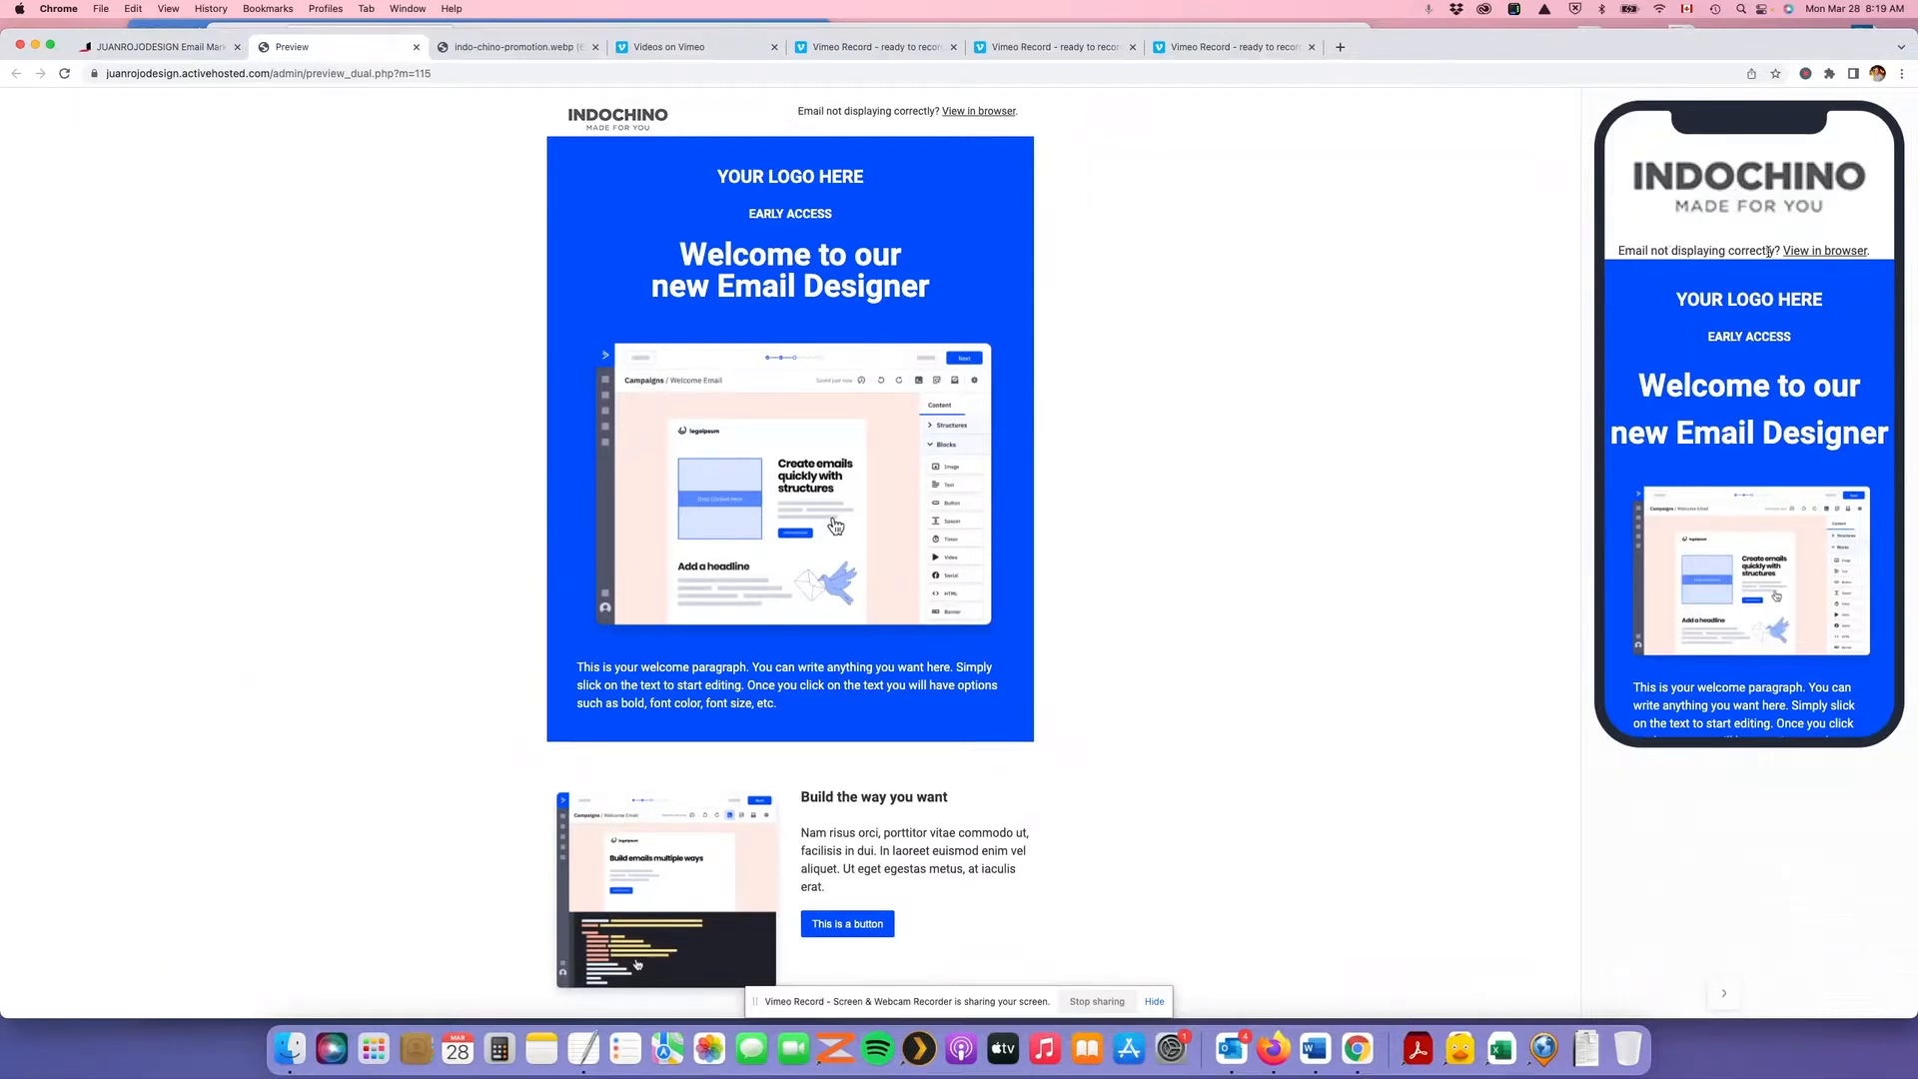
click(417, 47)
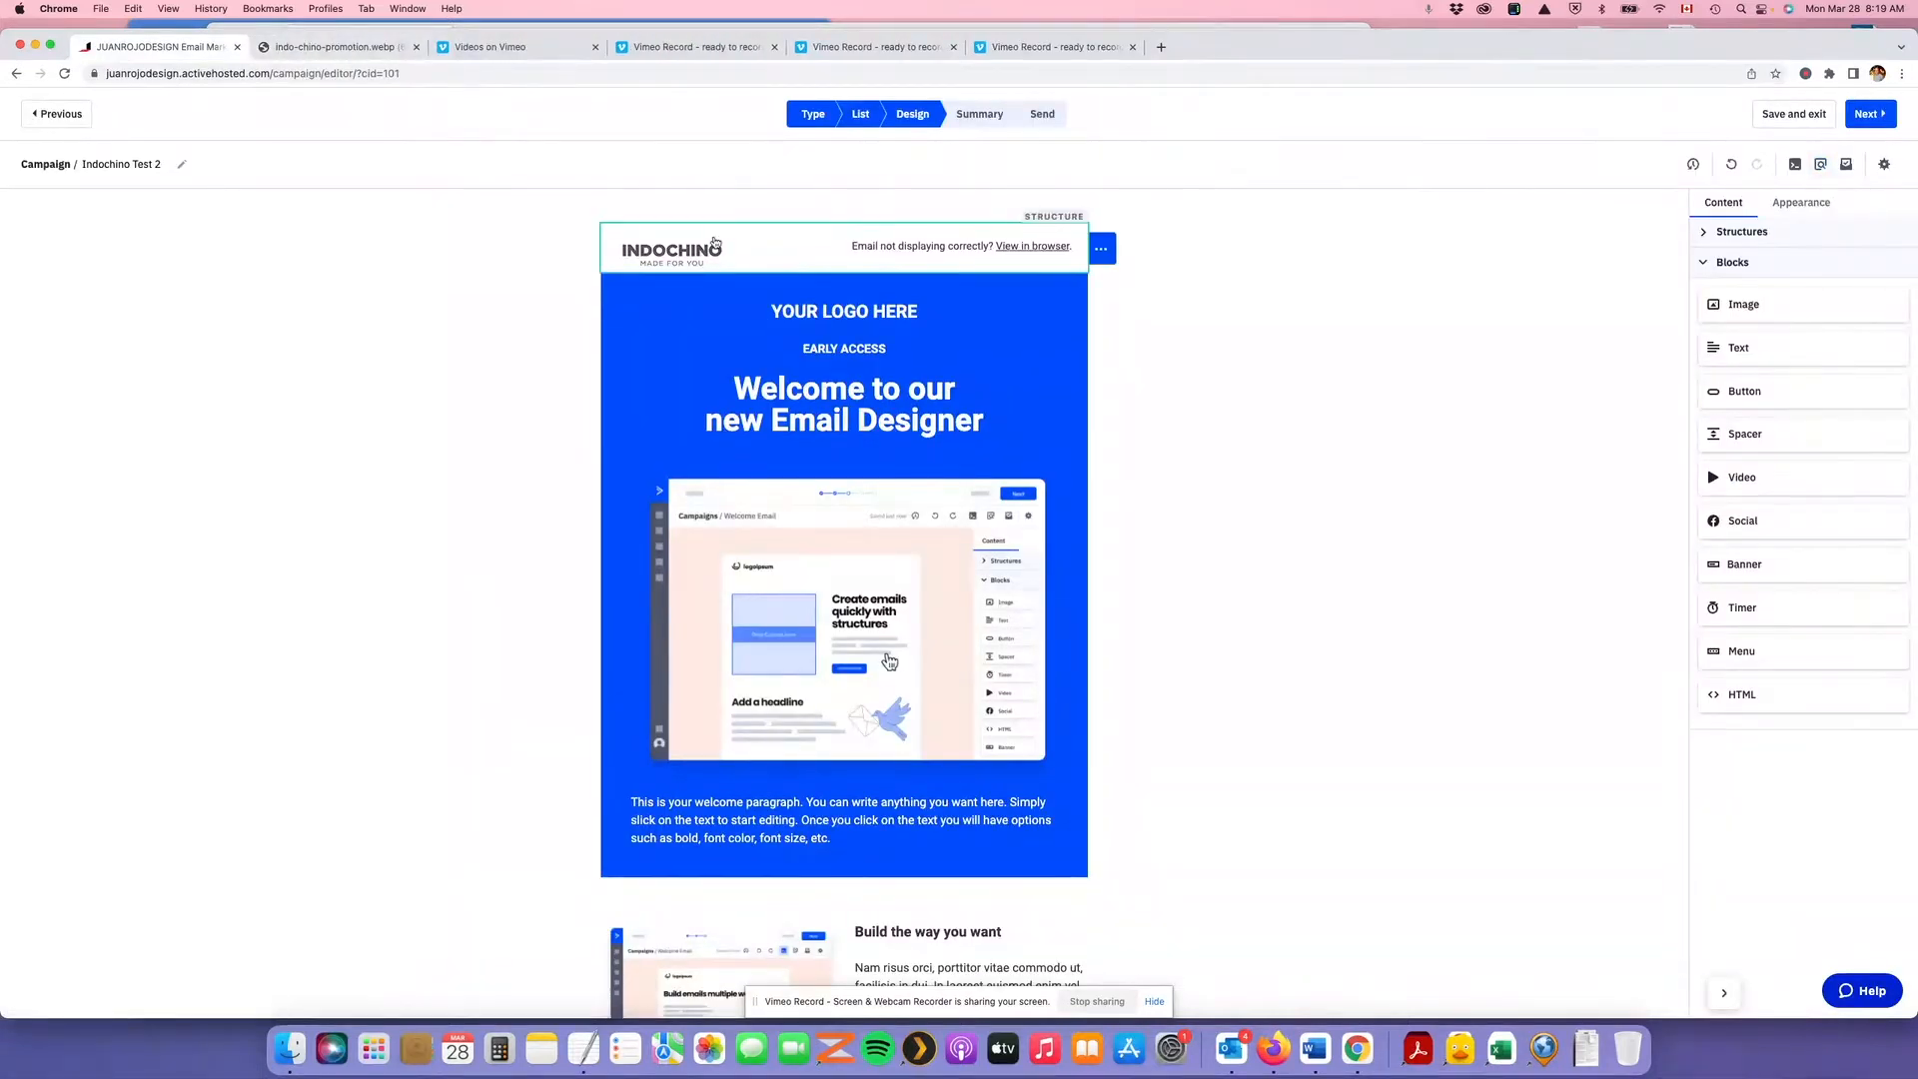
Turn off the header logo's Responsive image option, and check the result in the desktop and mobile preview
click(654, 254)
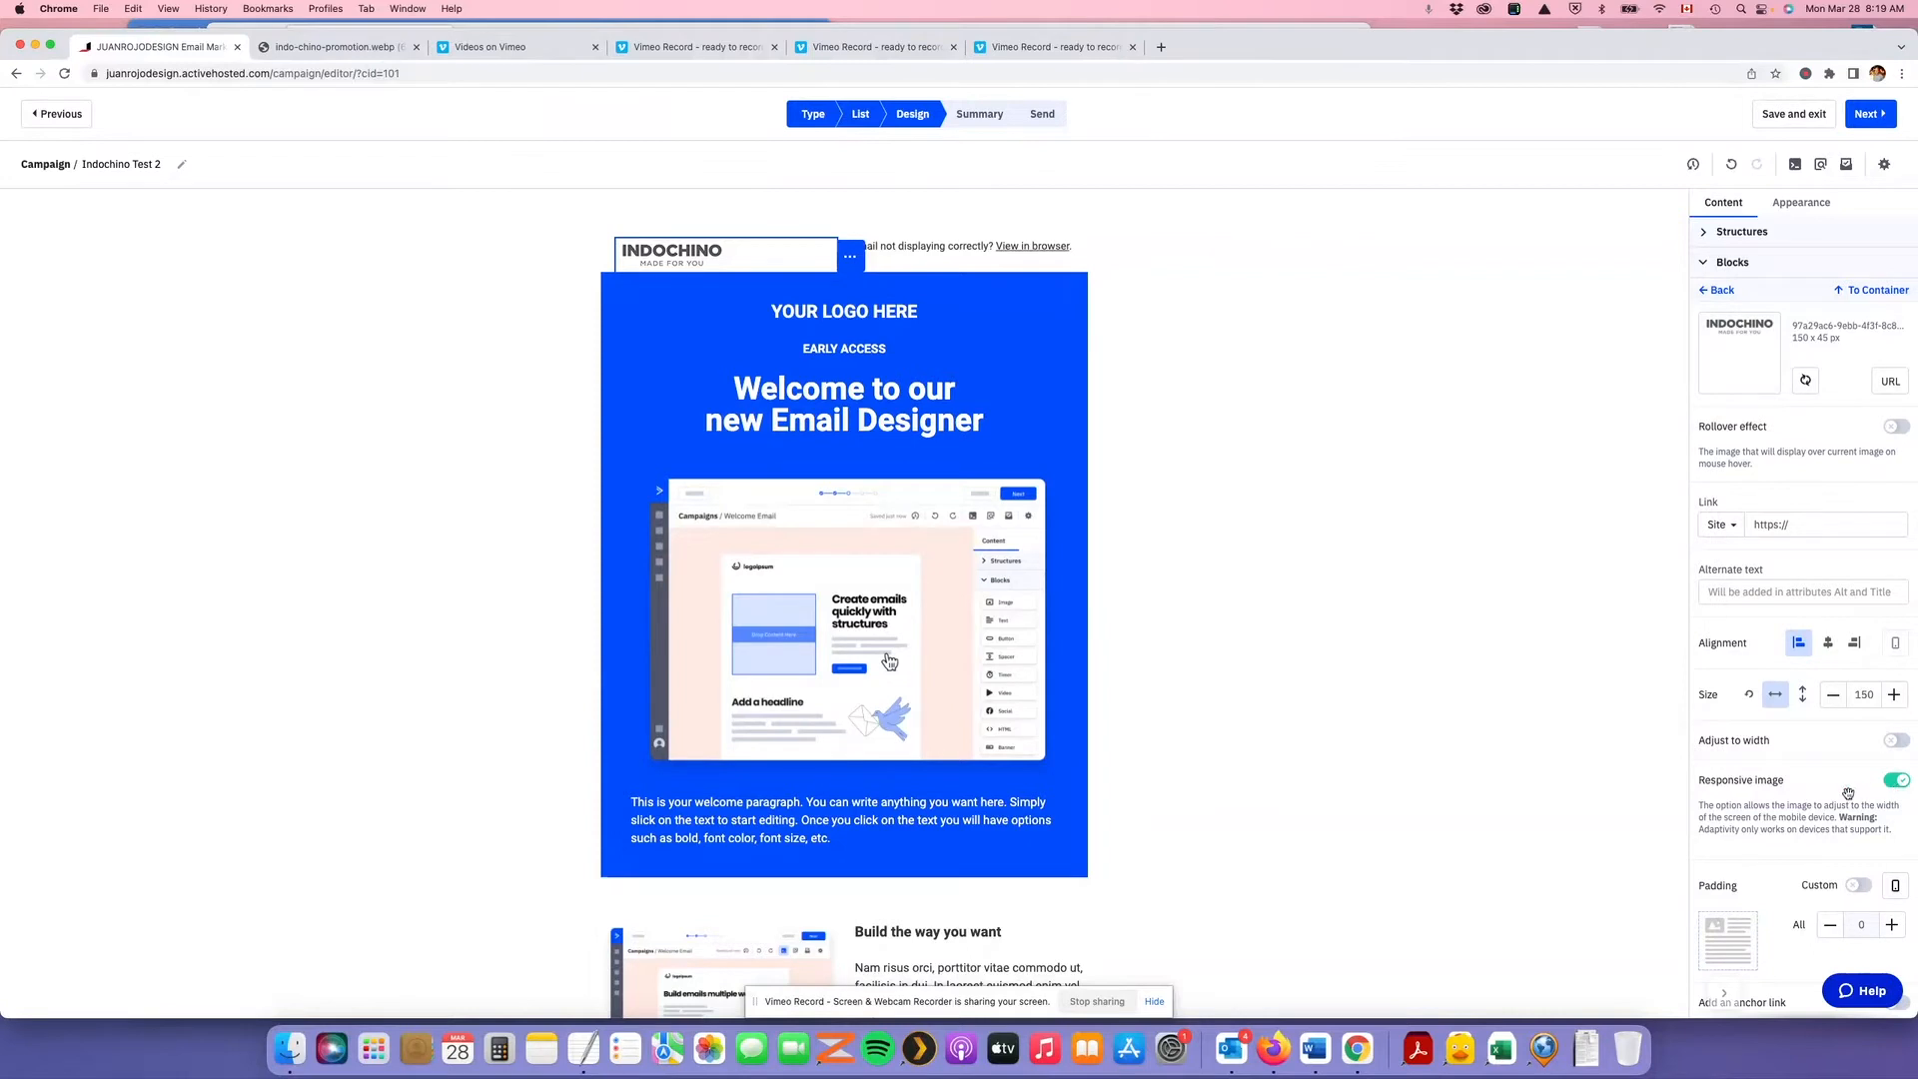
click(1902, 786)
click(1821, 166)
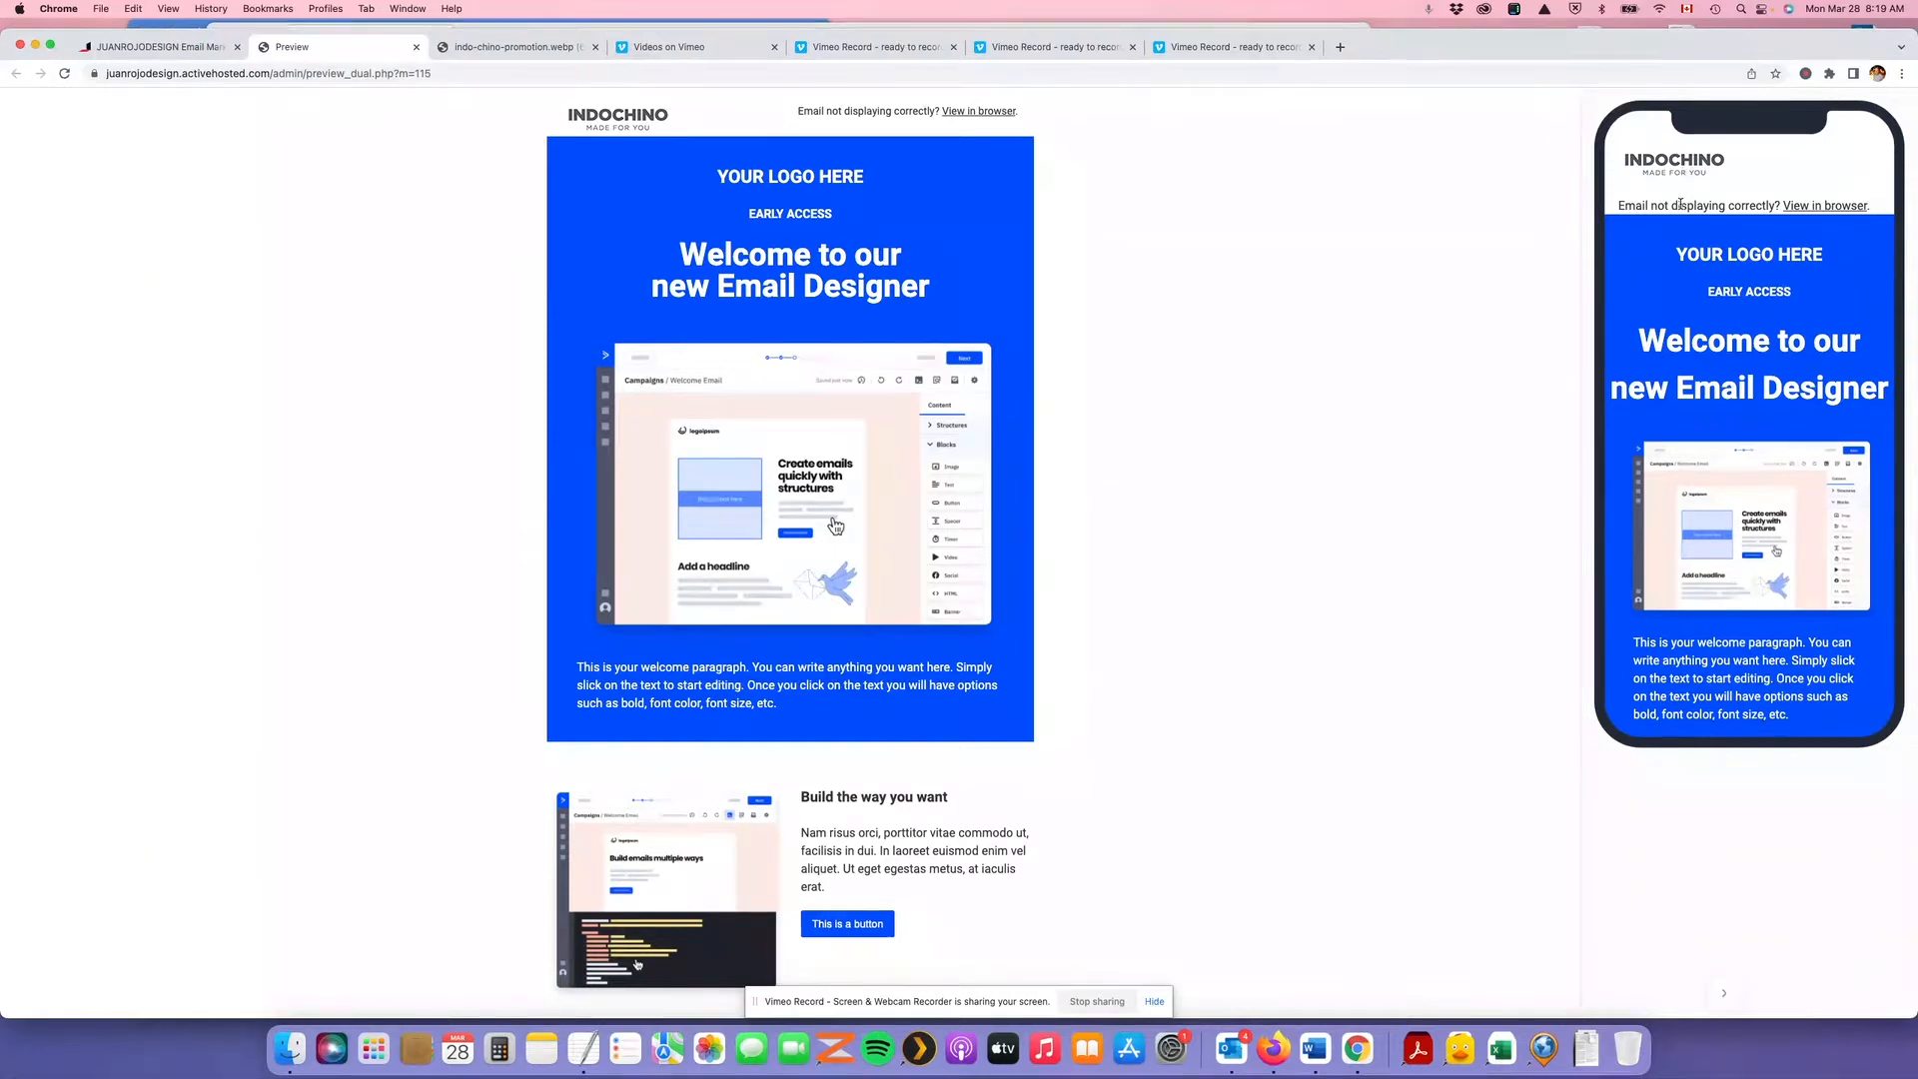
click(417, 47)
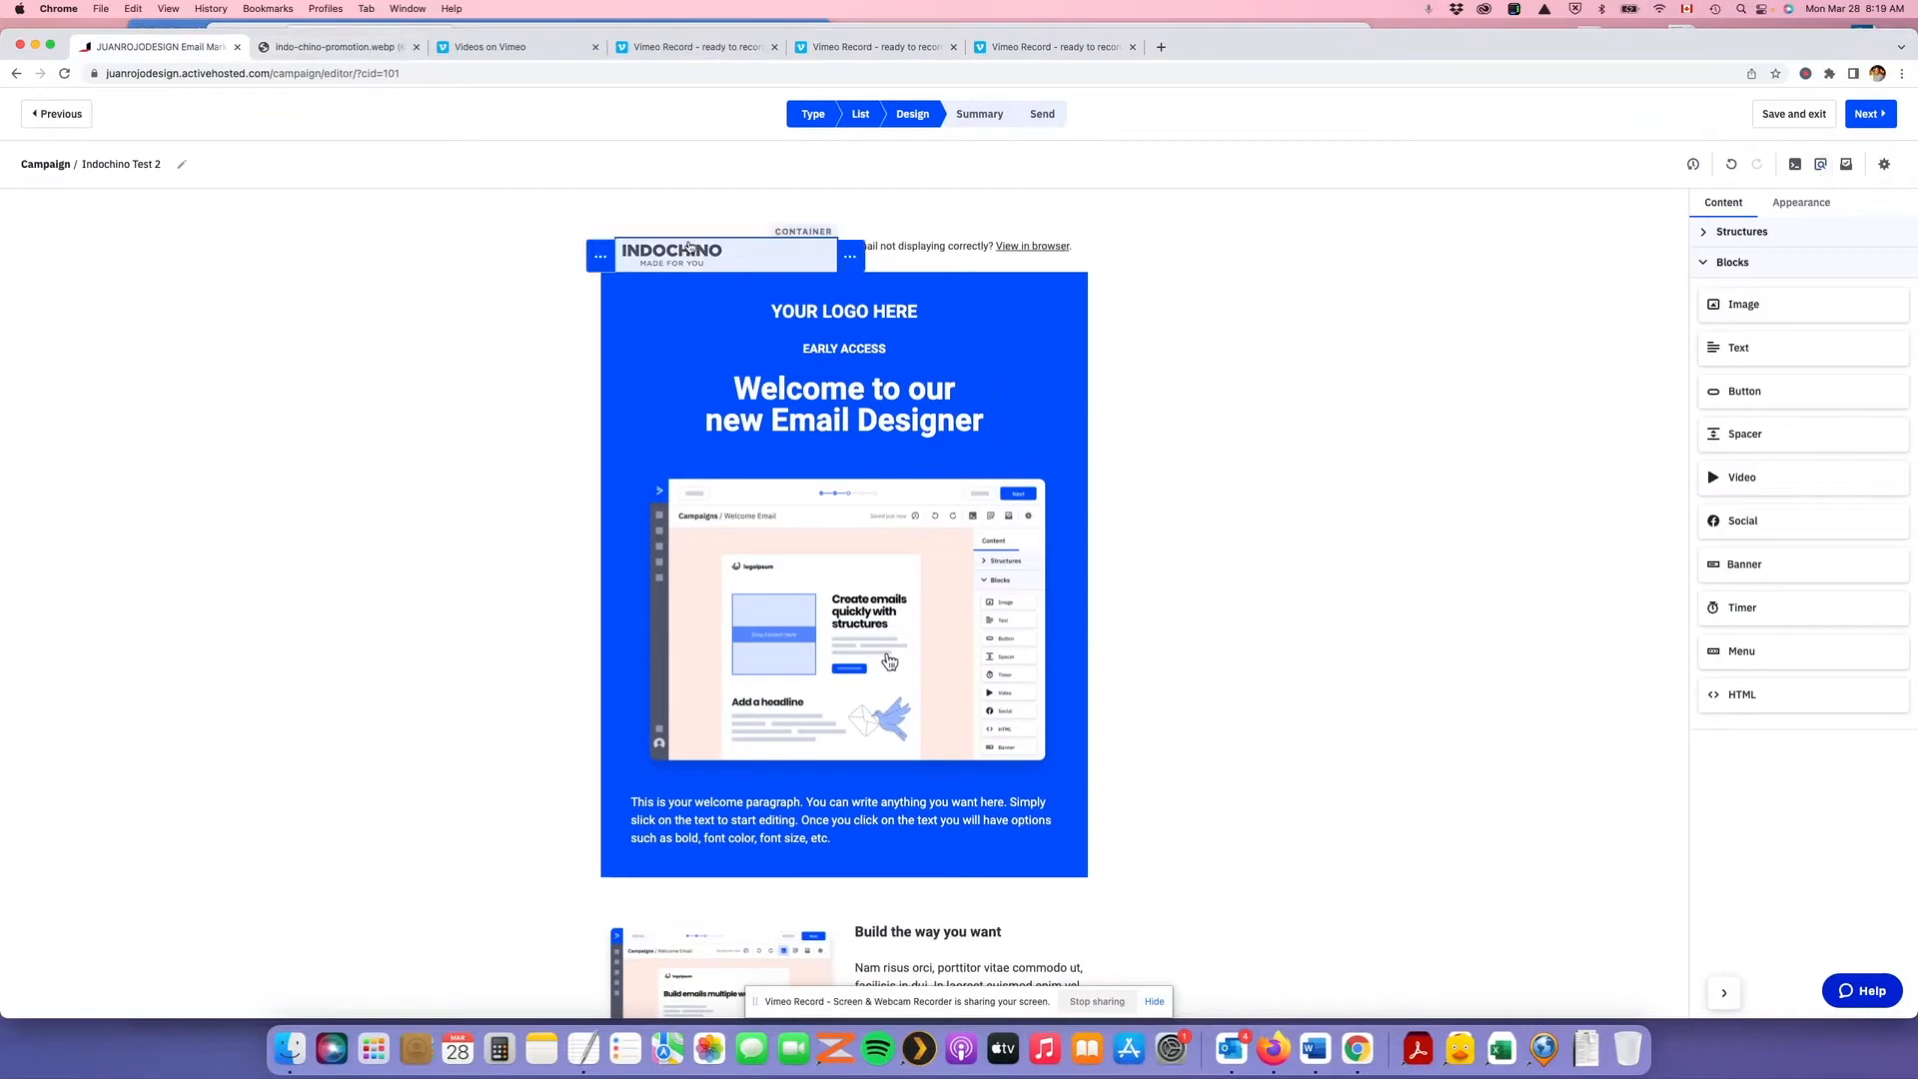
Set the header logo's mobile alignment to centered
click(689, 247)
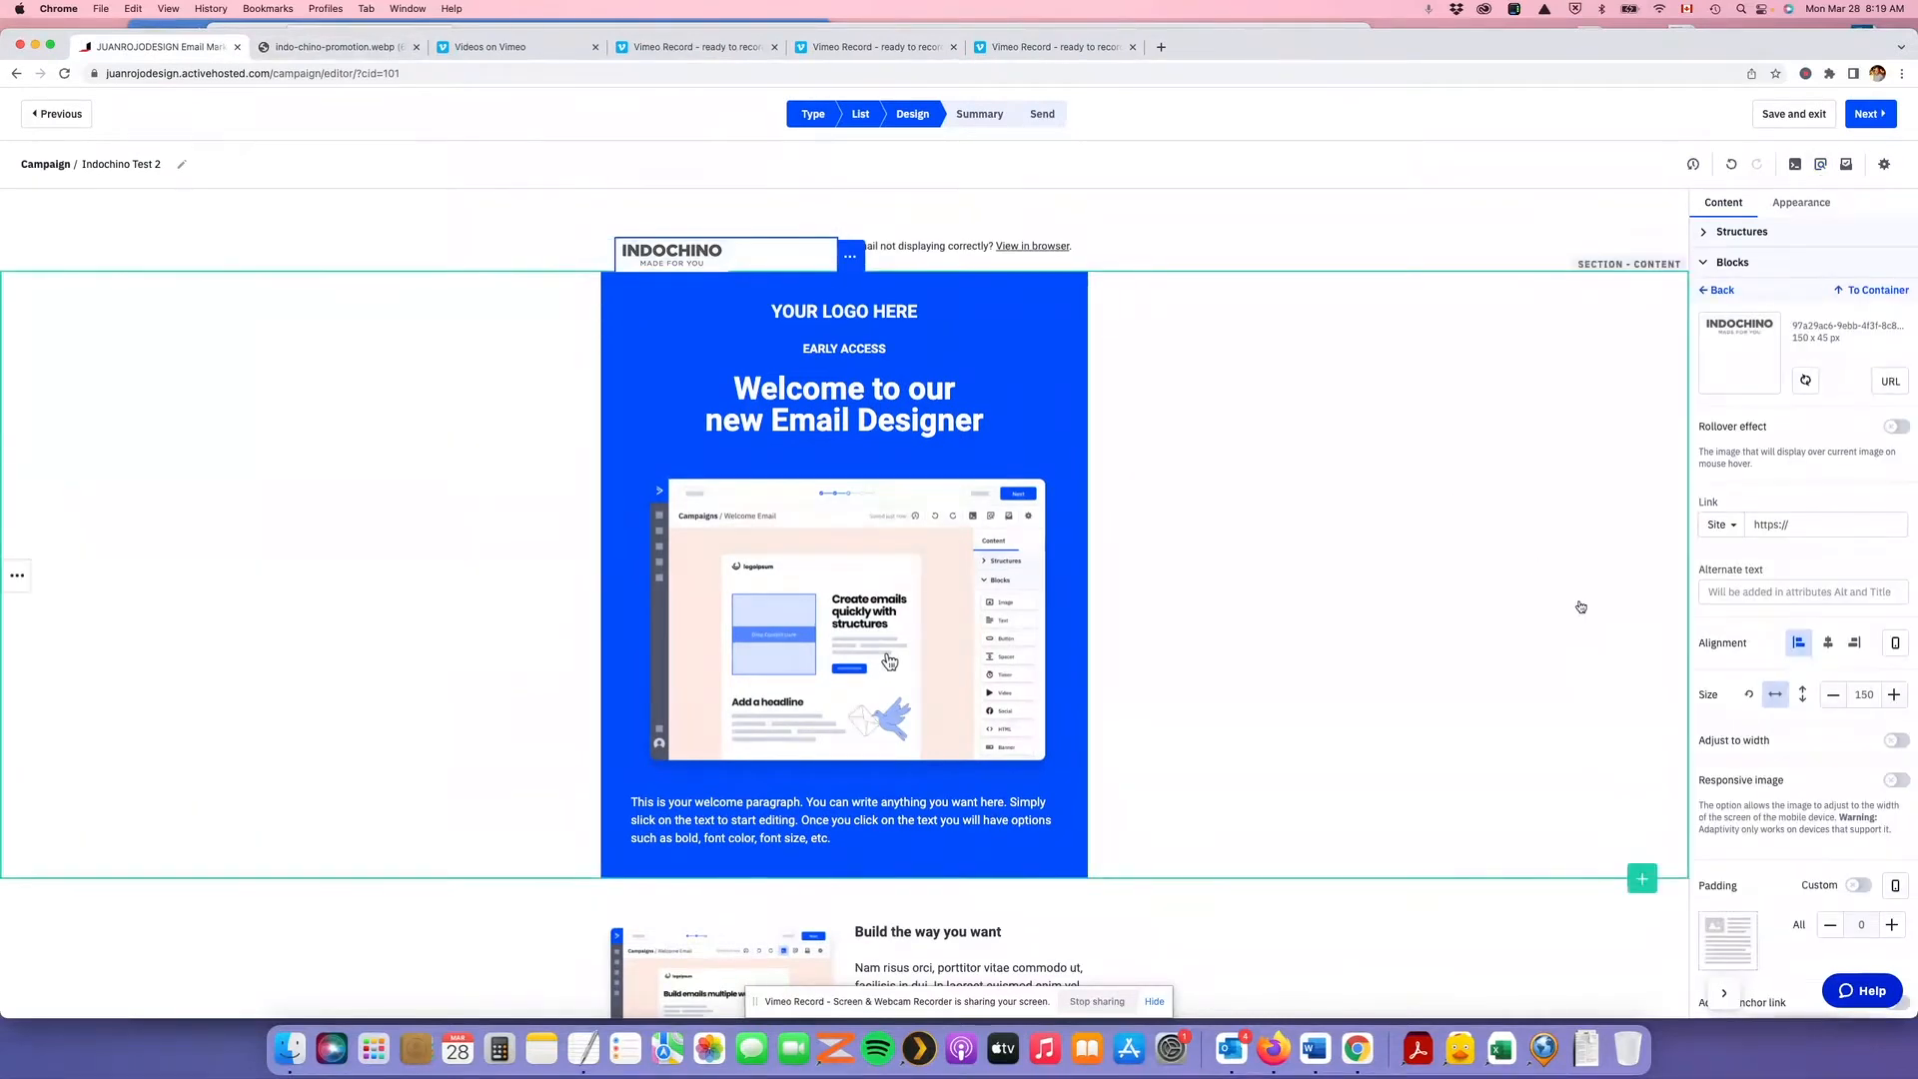
scroll(1768, 799, down, 3)
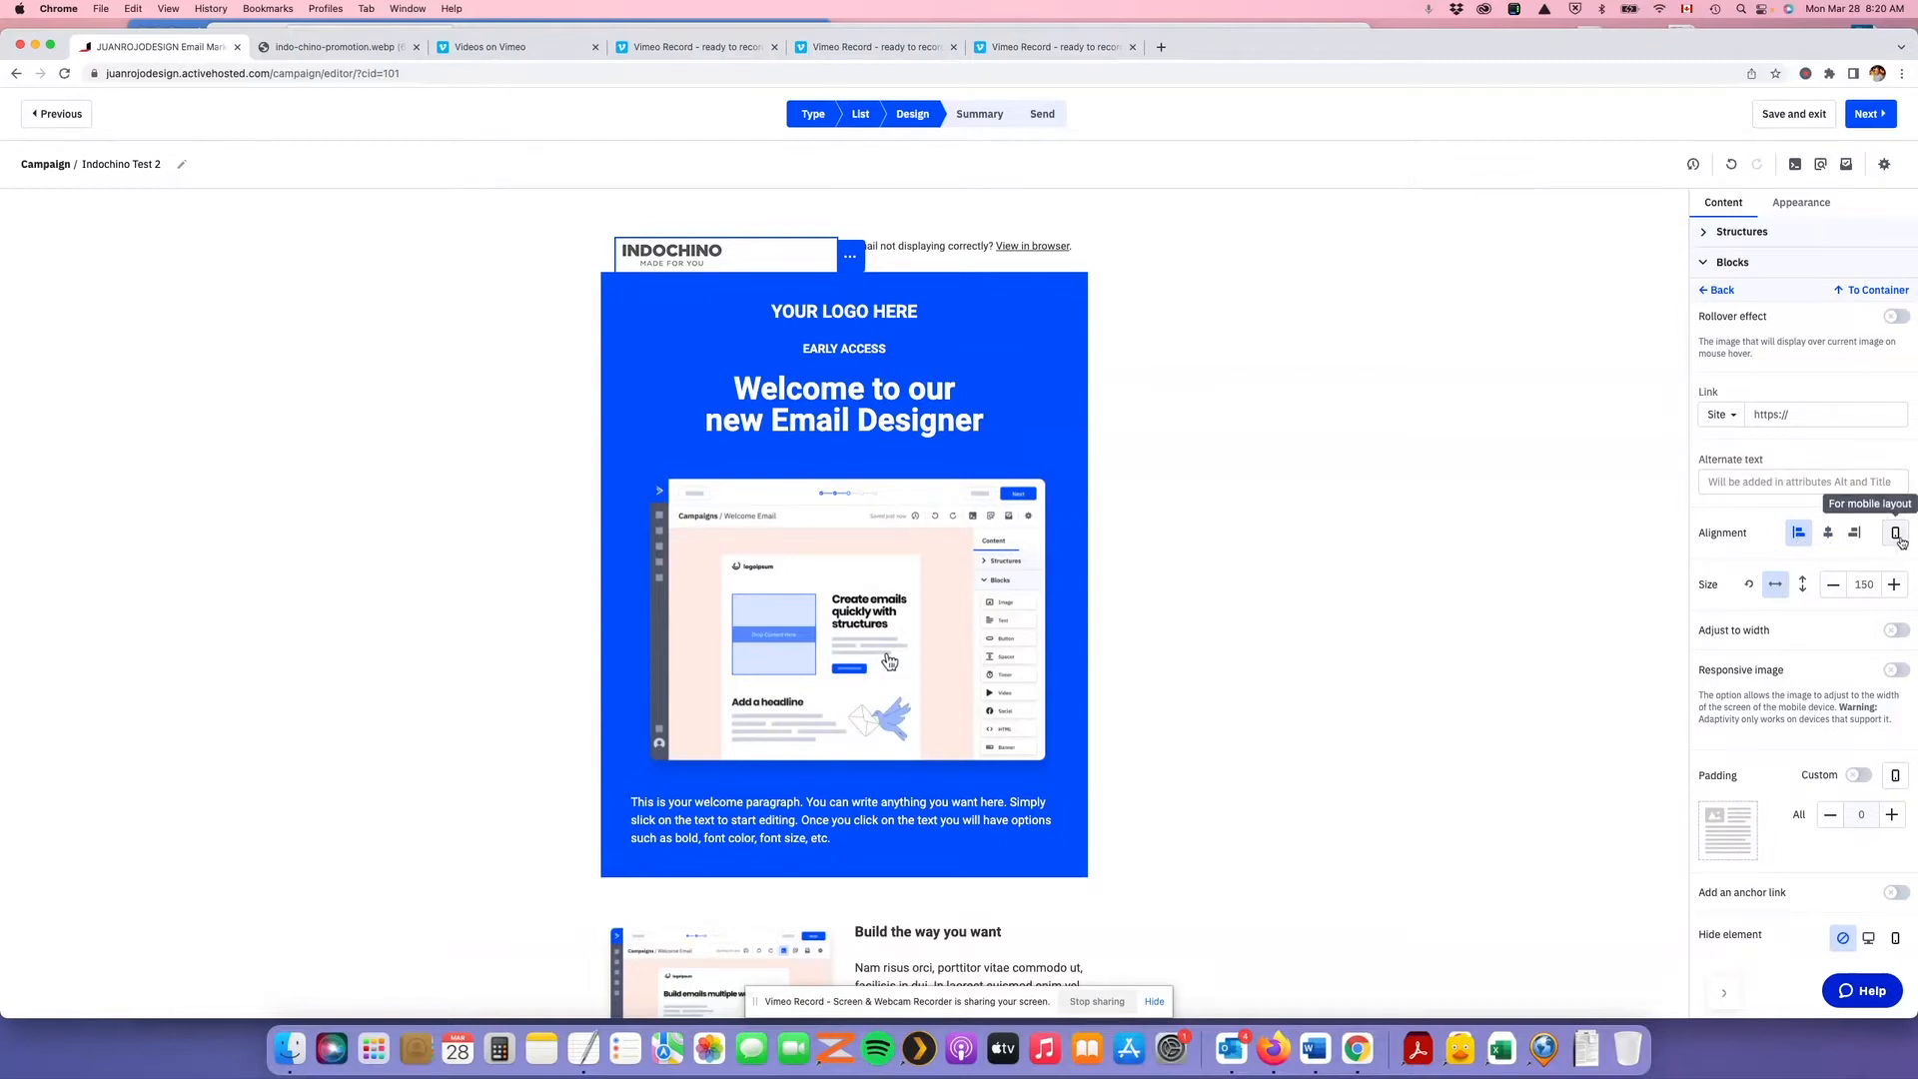
click(1898, 536)
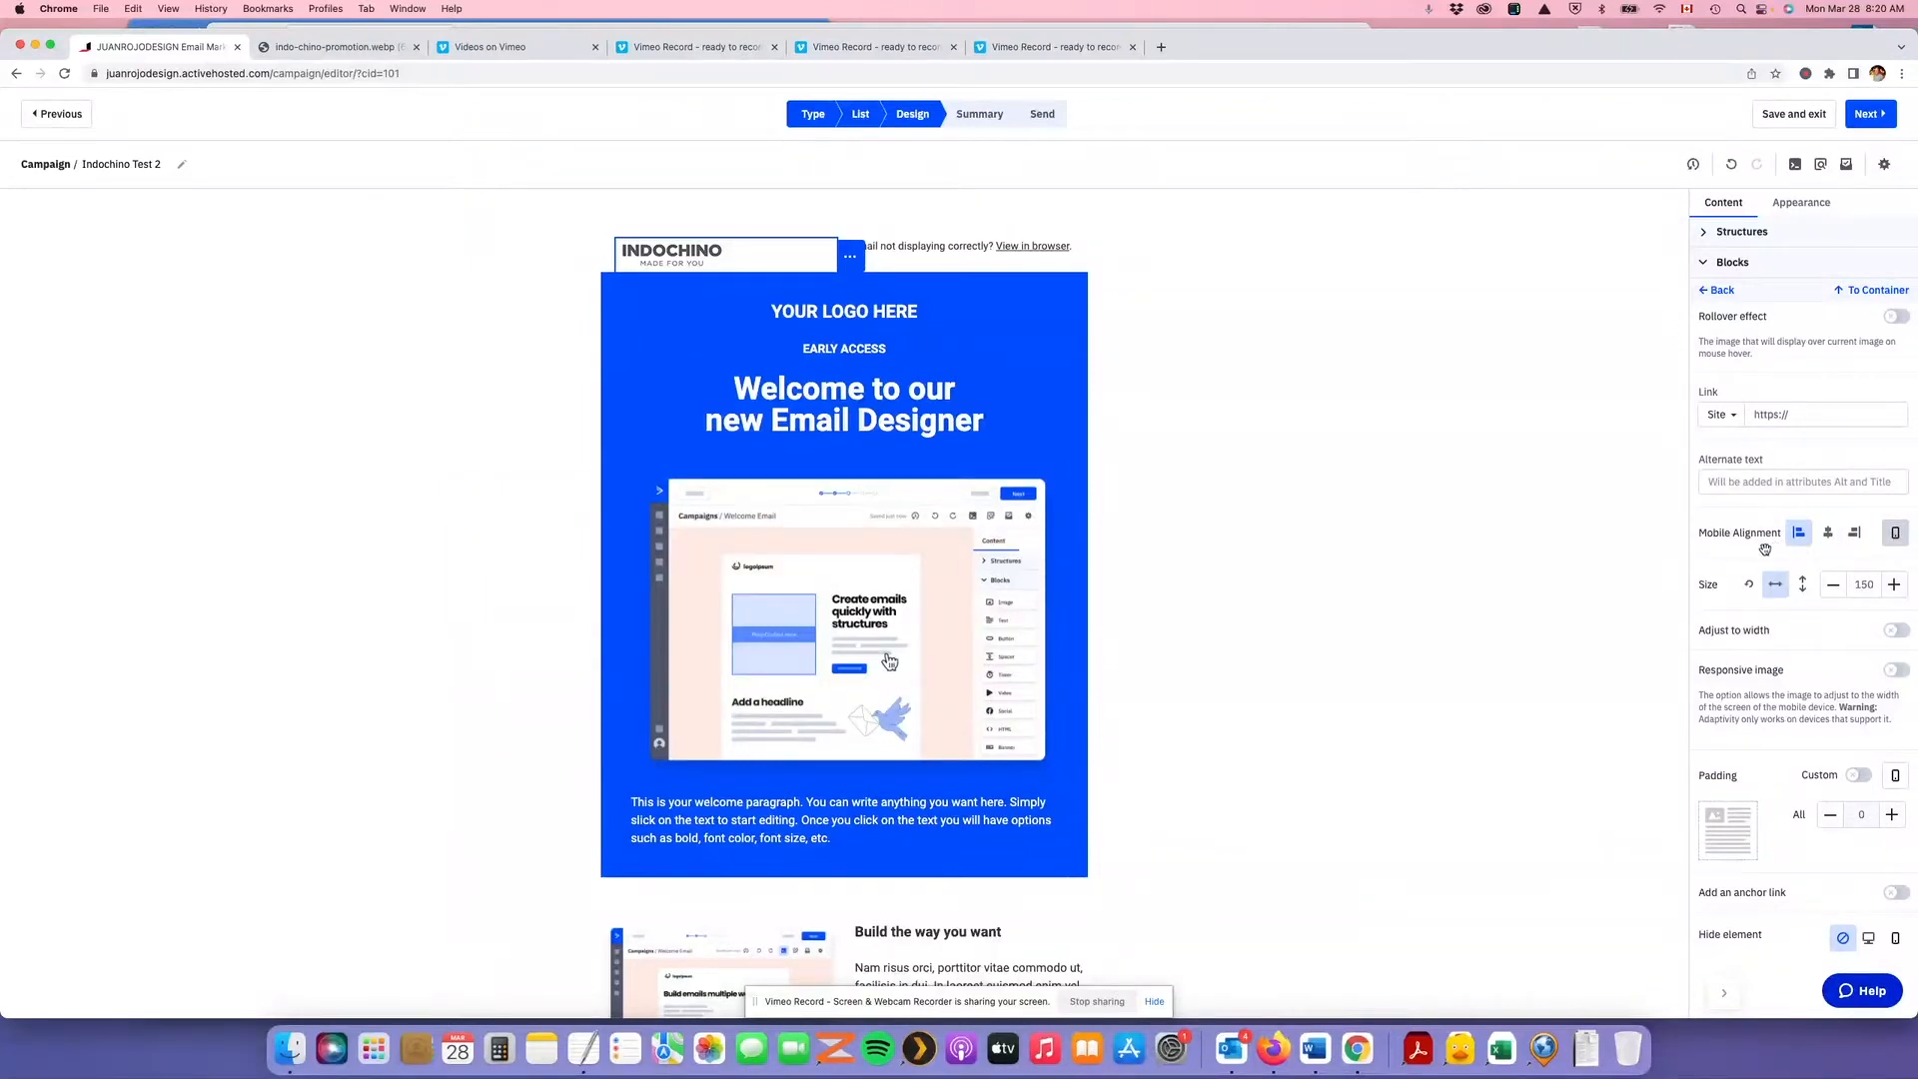
click(1832, 538)
Hide the "Email not displaying correctly?" text block on mobile, and check the header in the desktop and mobile preview
click(964, 252)
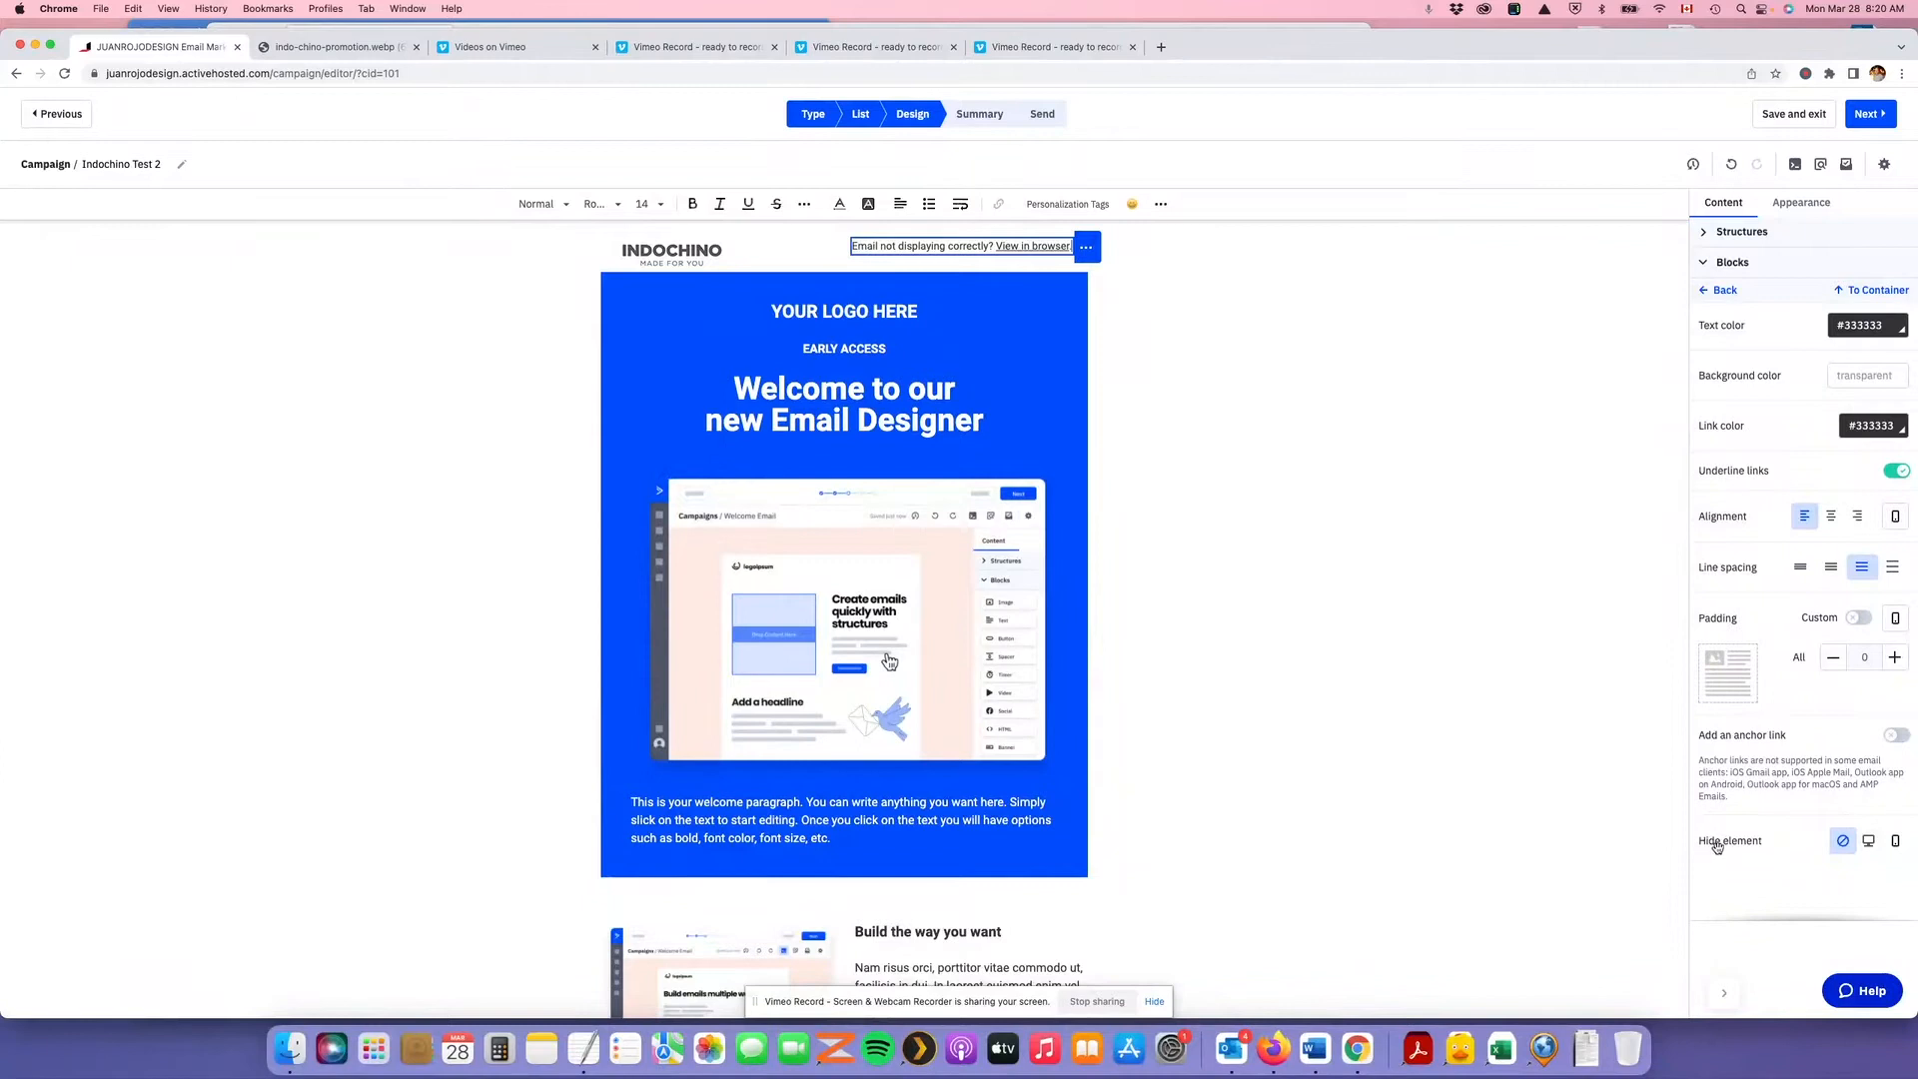
click(1897, 842)
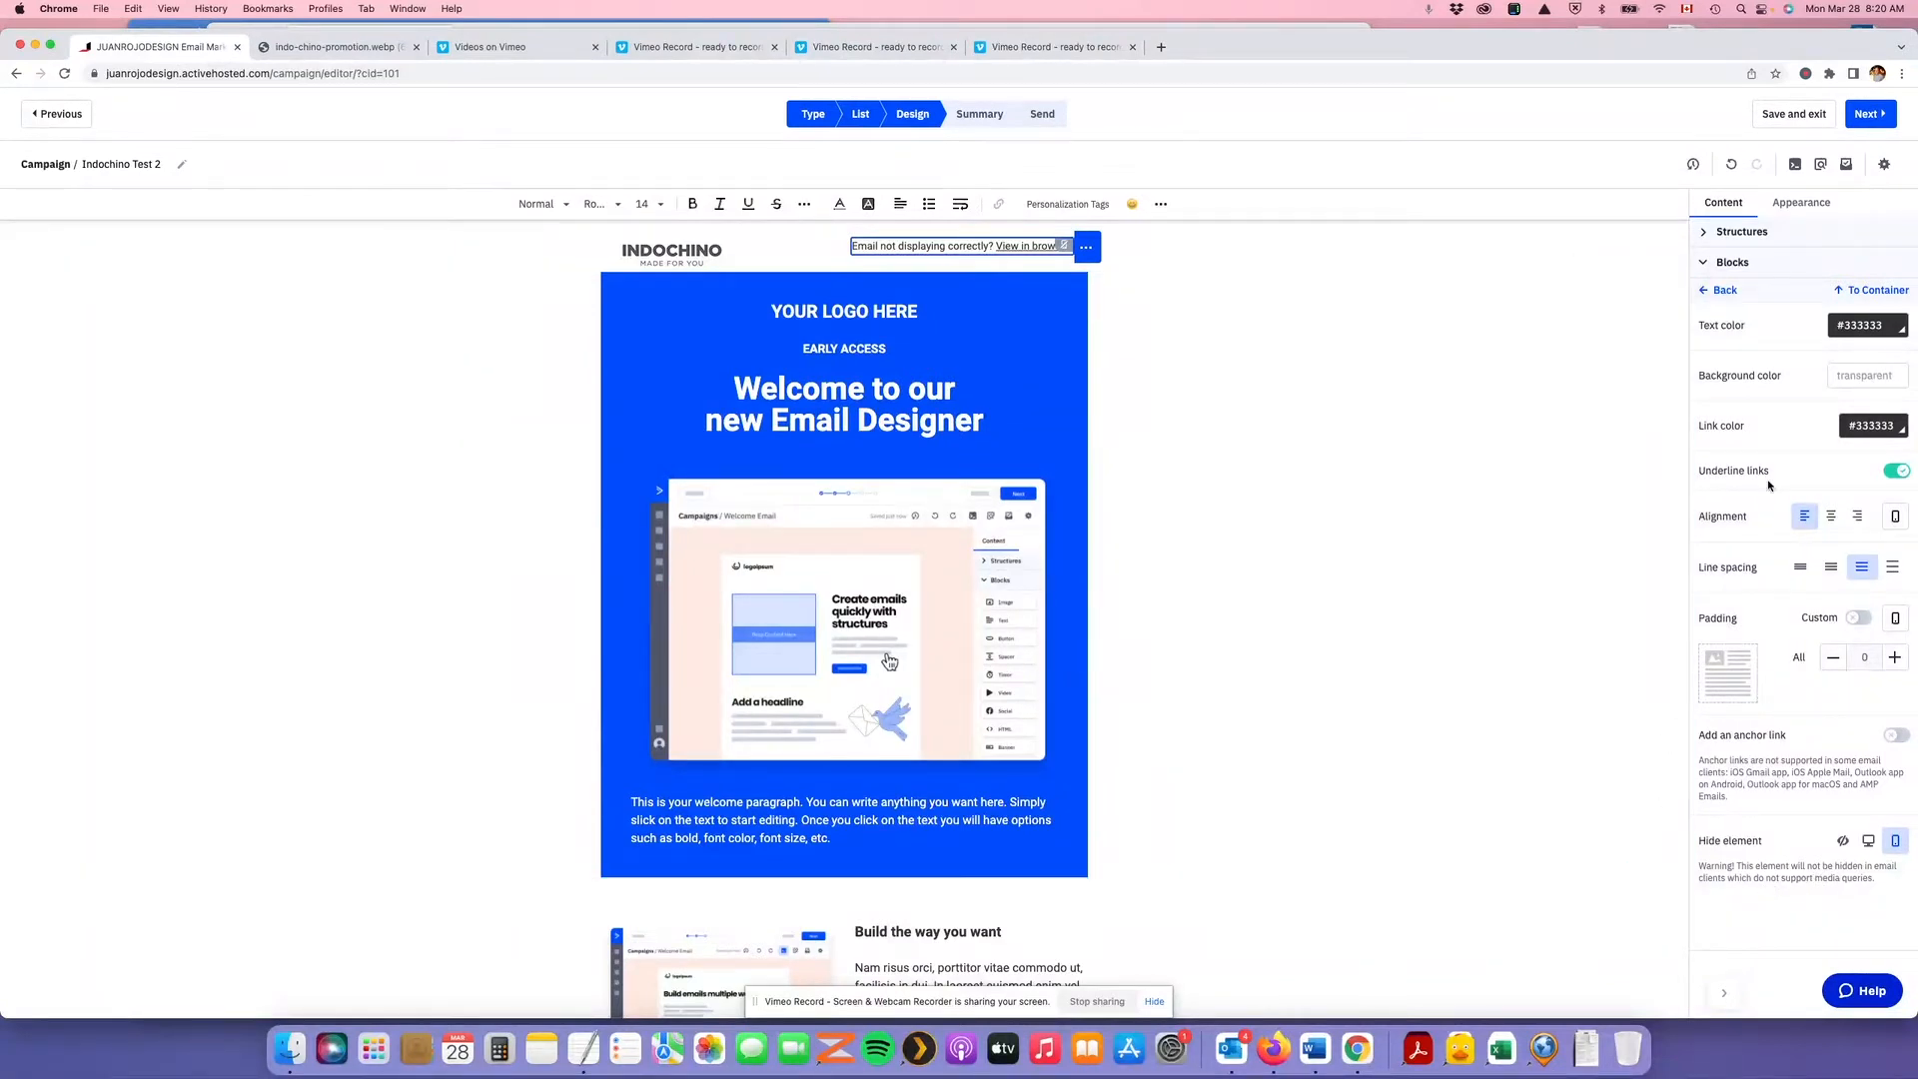
click(1818, 166)
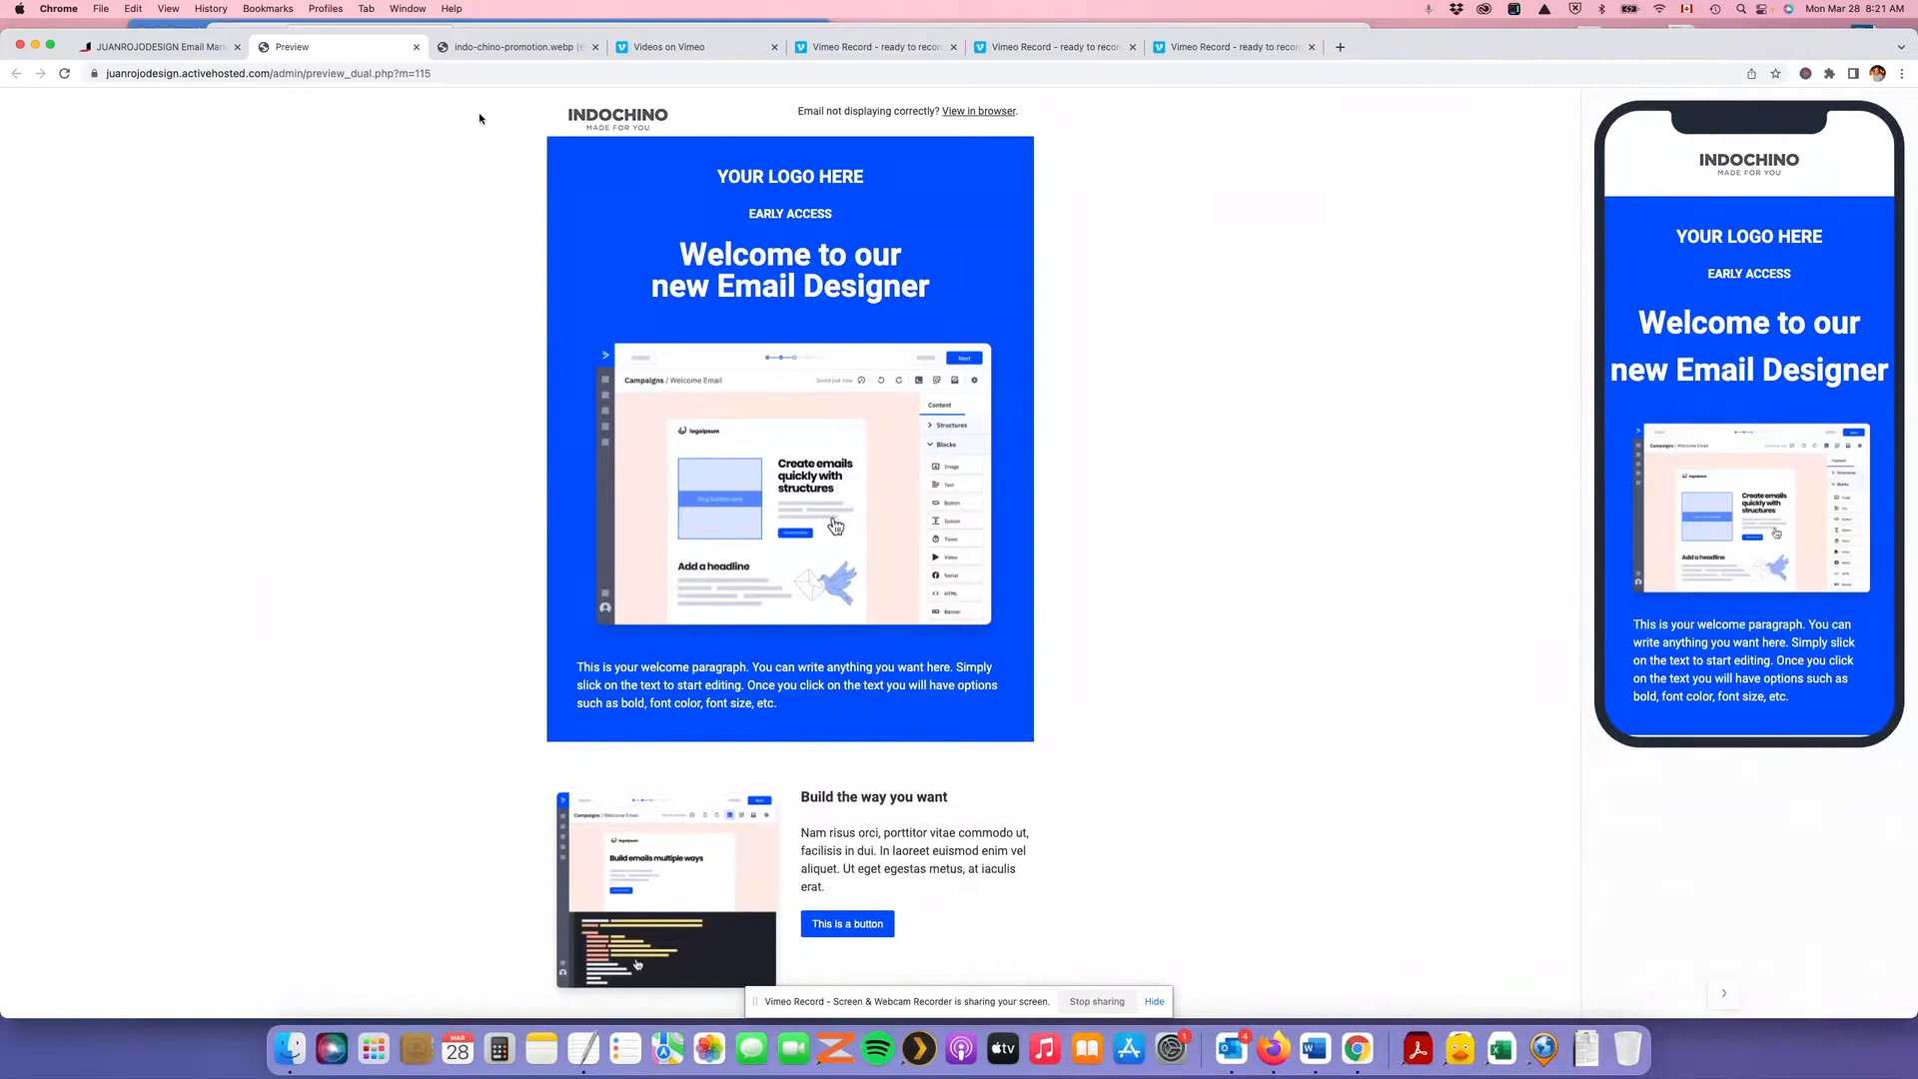
click(416, 47)
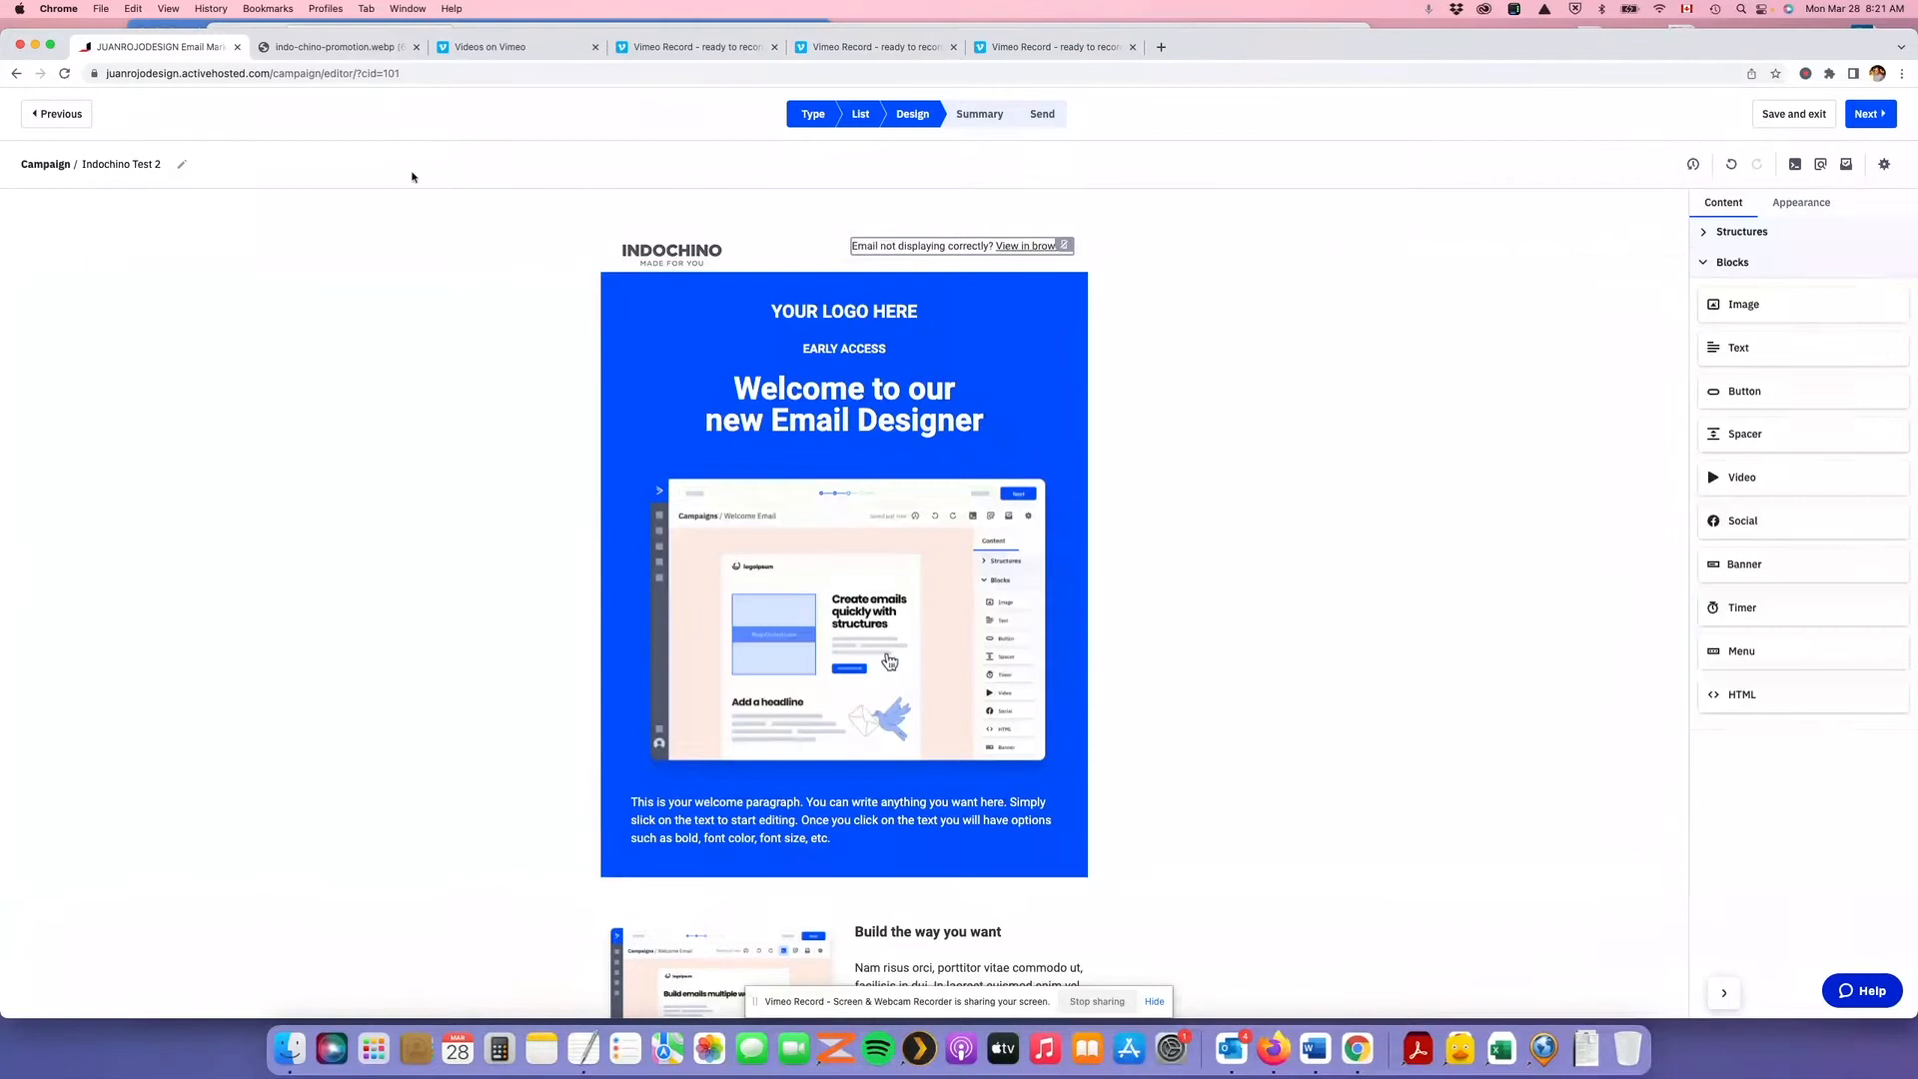
Review the sample email's hero section and open the settings of the blue hero container in the designer
click(365, 50)
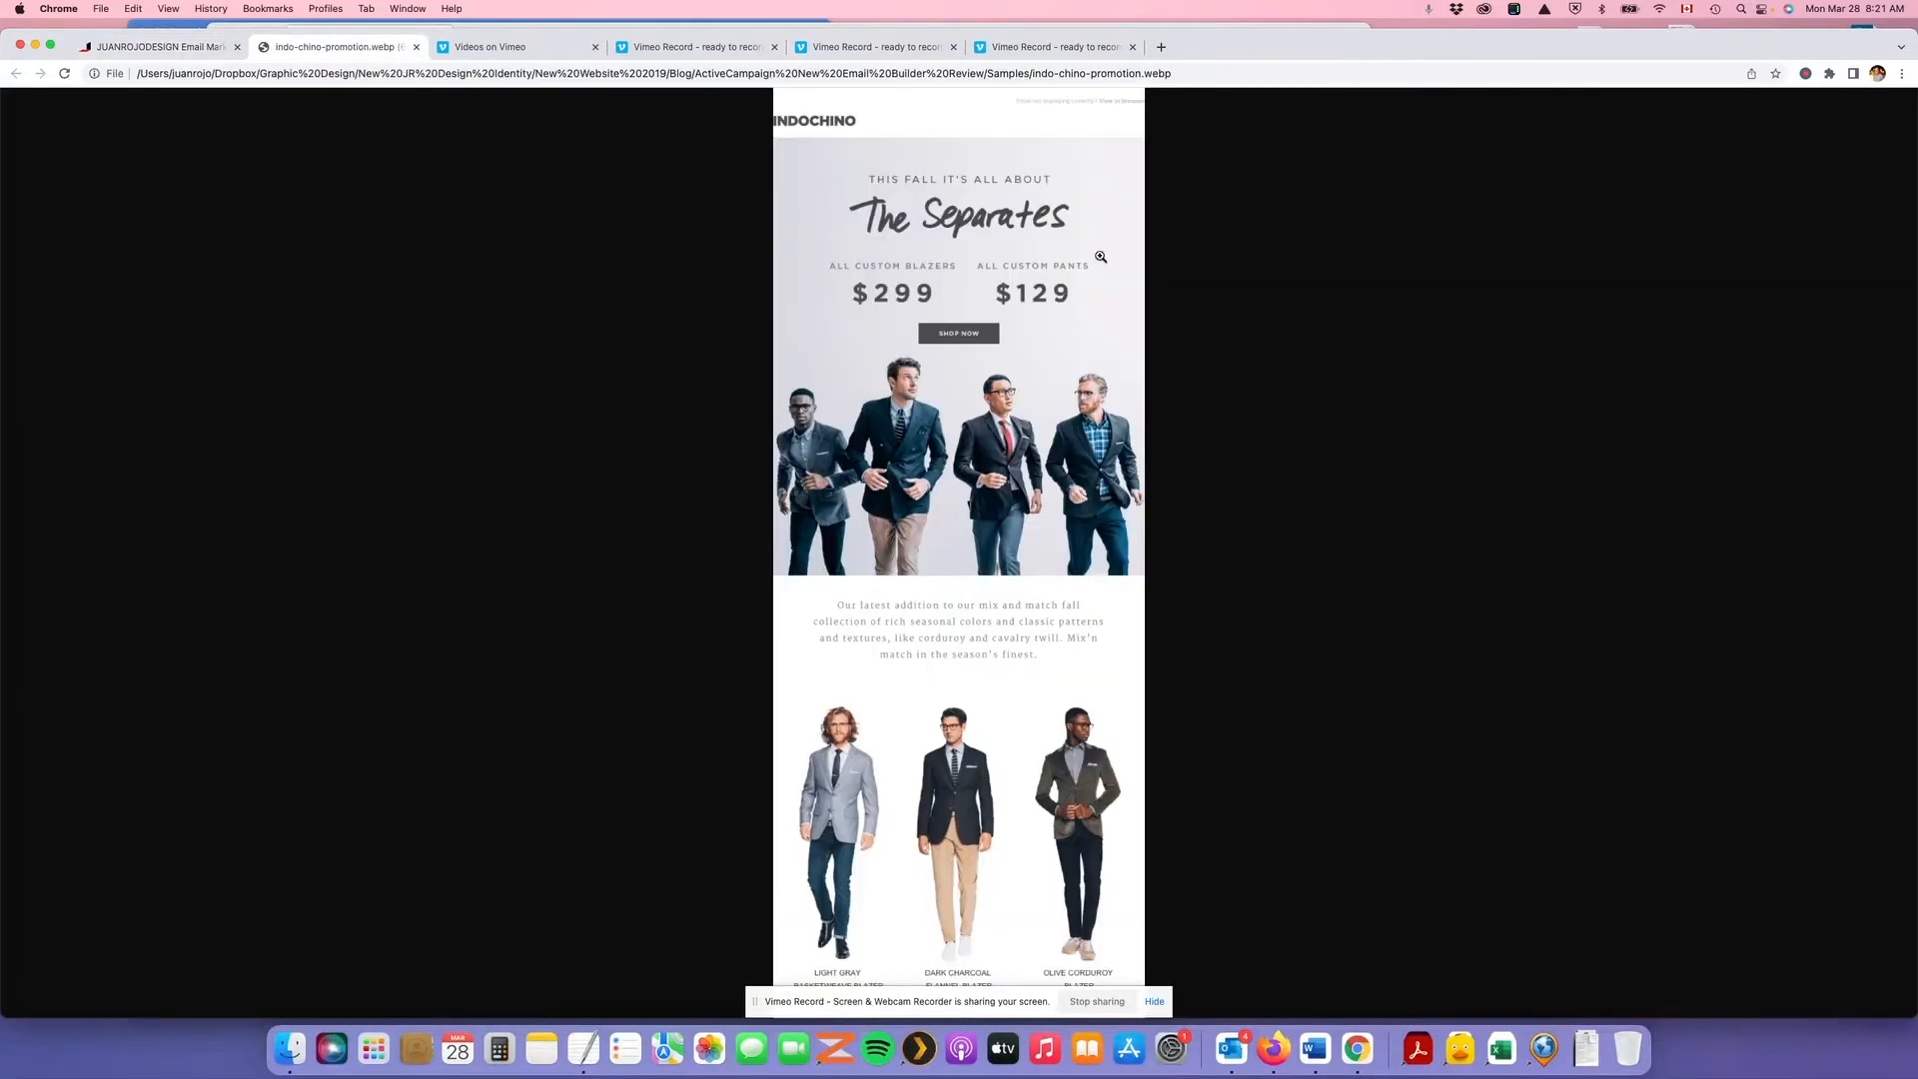
click(205, 48)
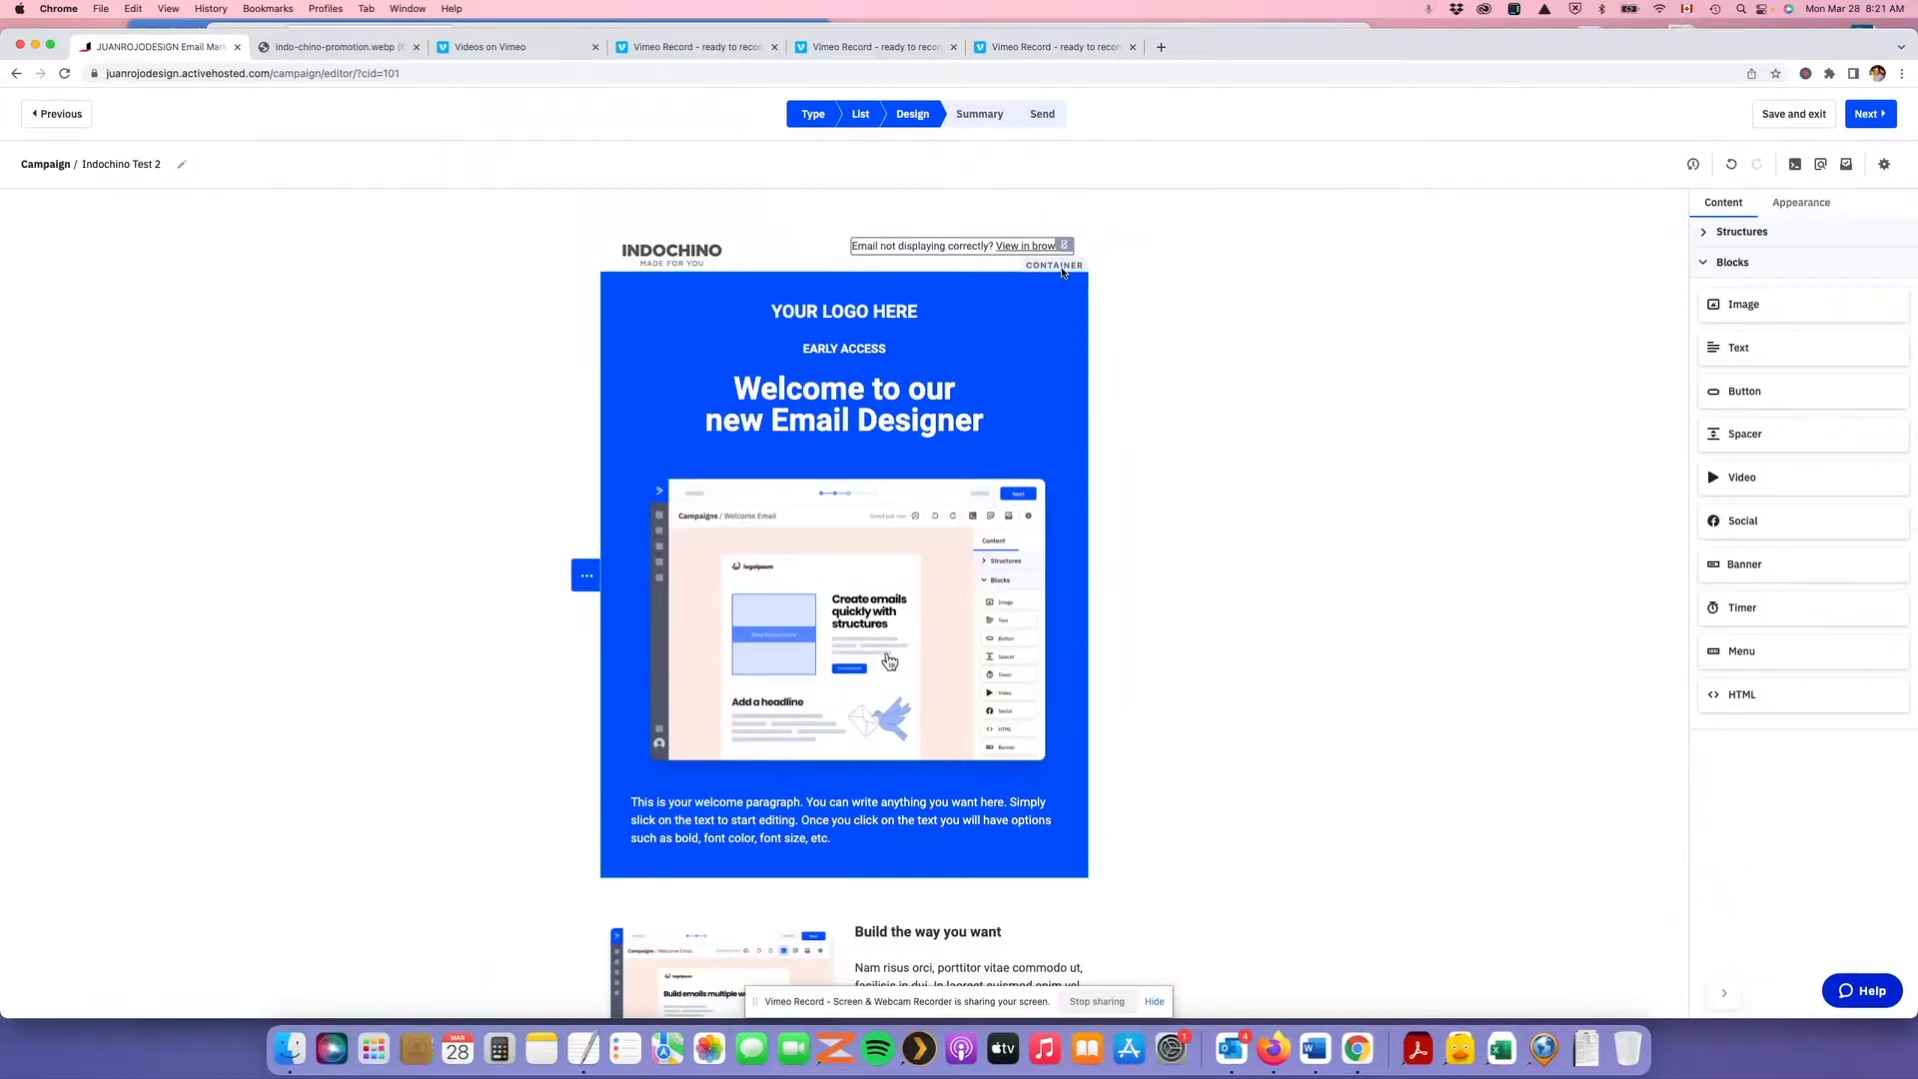
click(1062, 271)
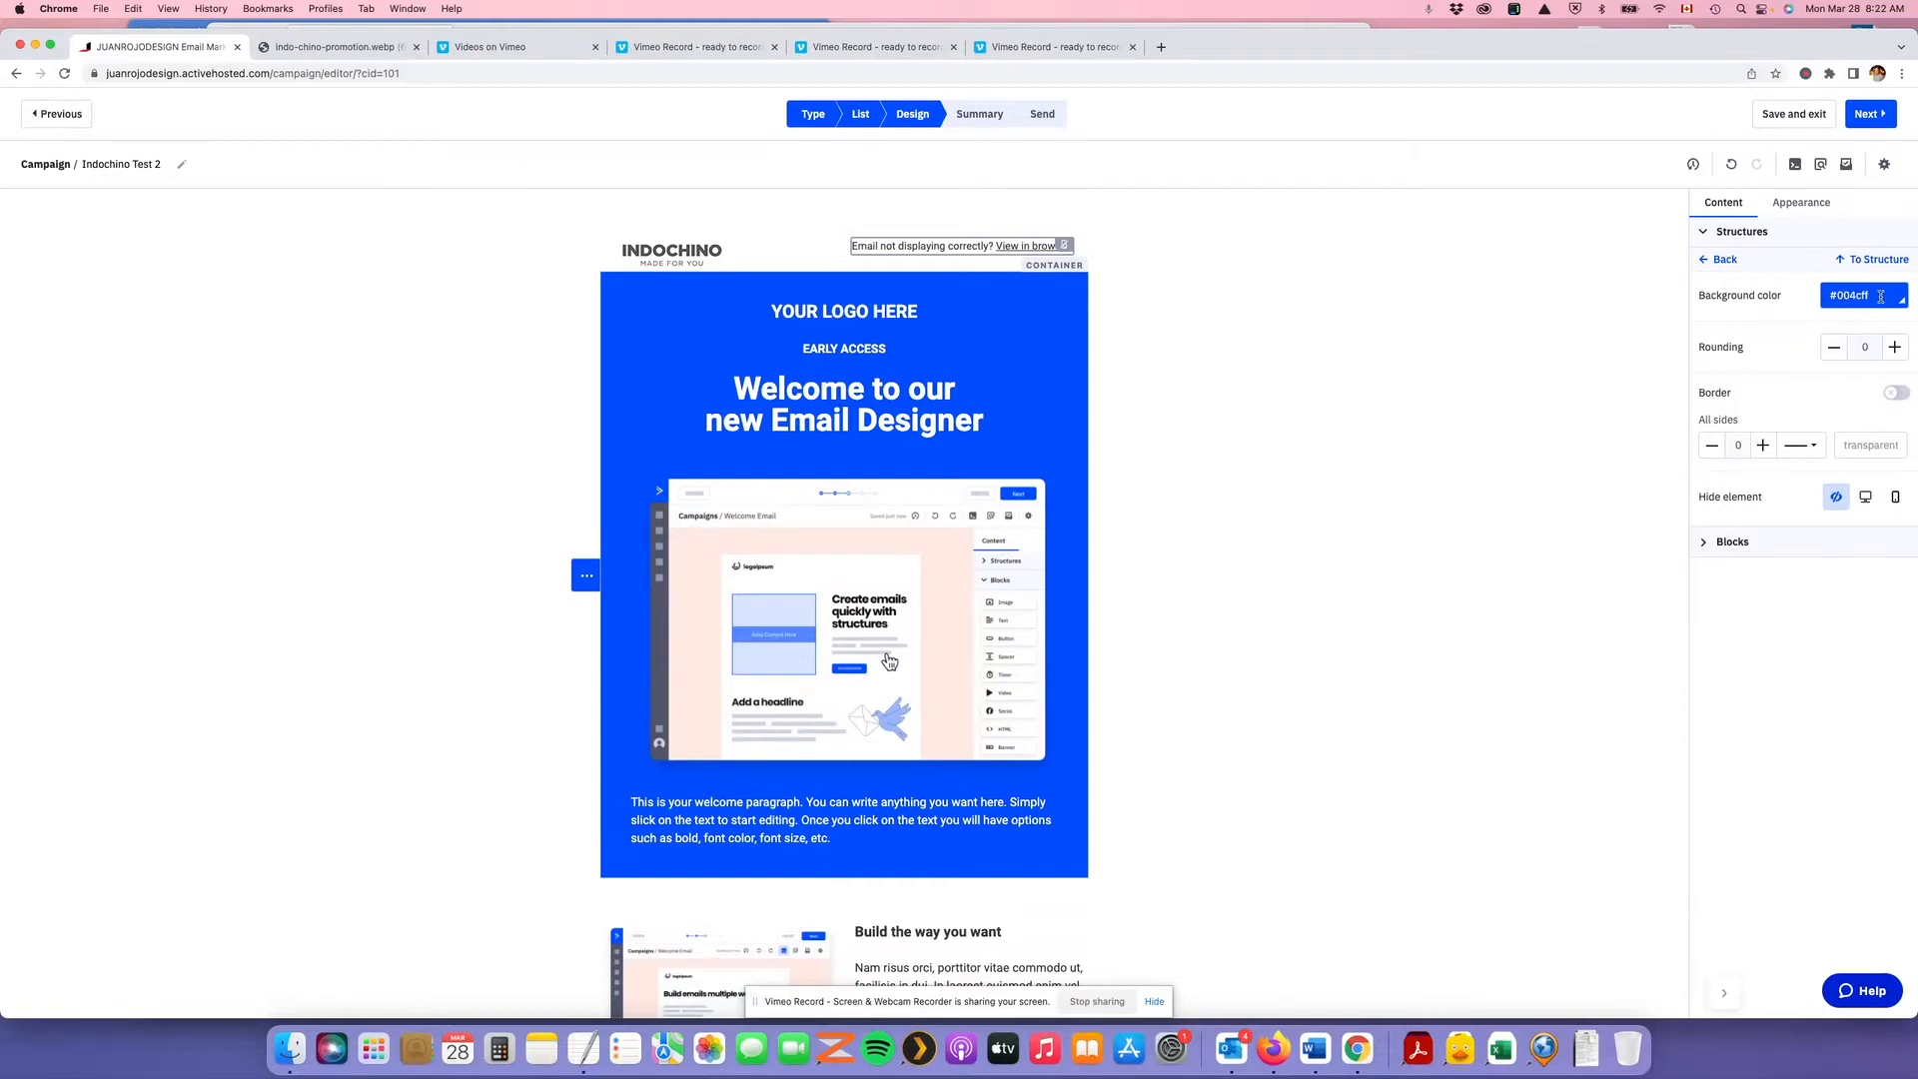
click(335, 47)
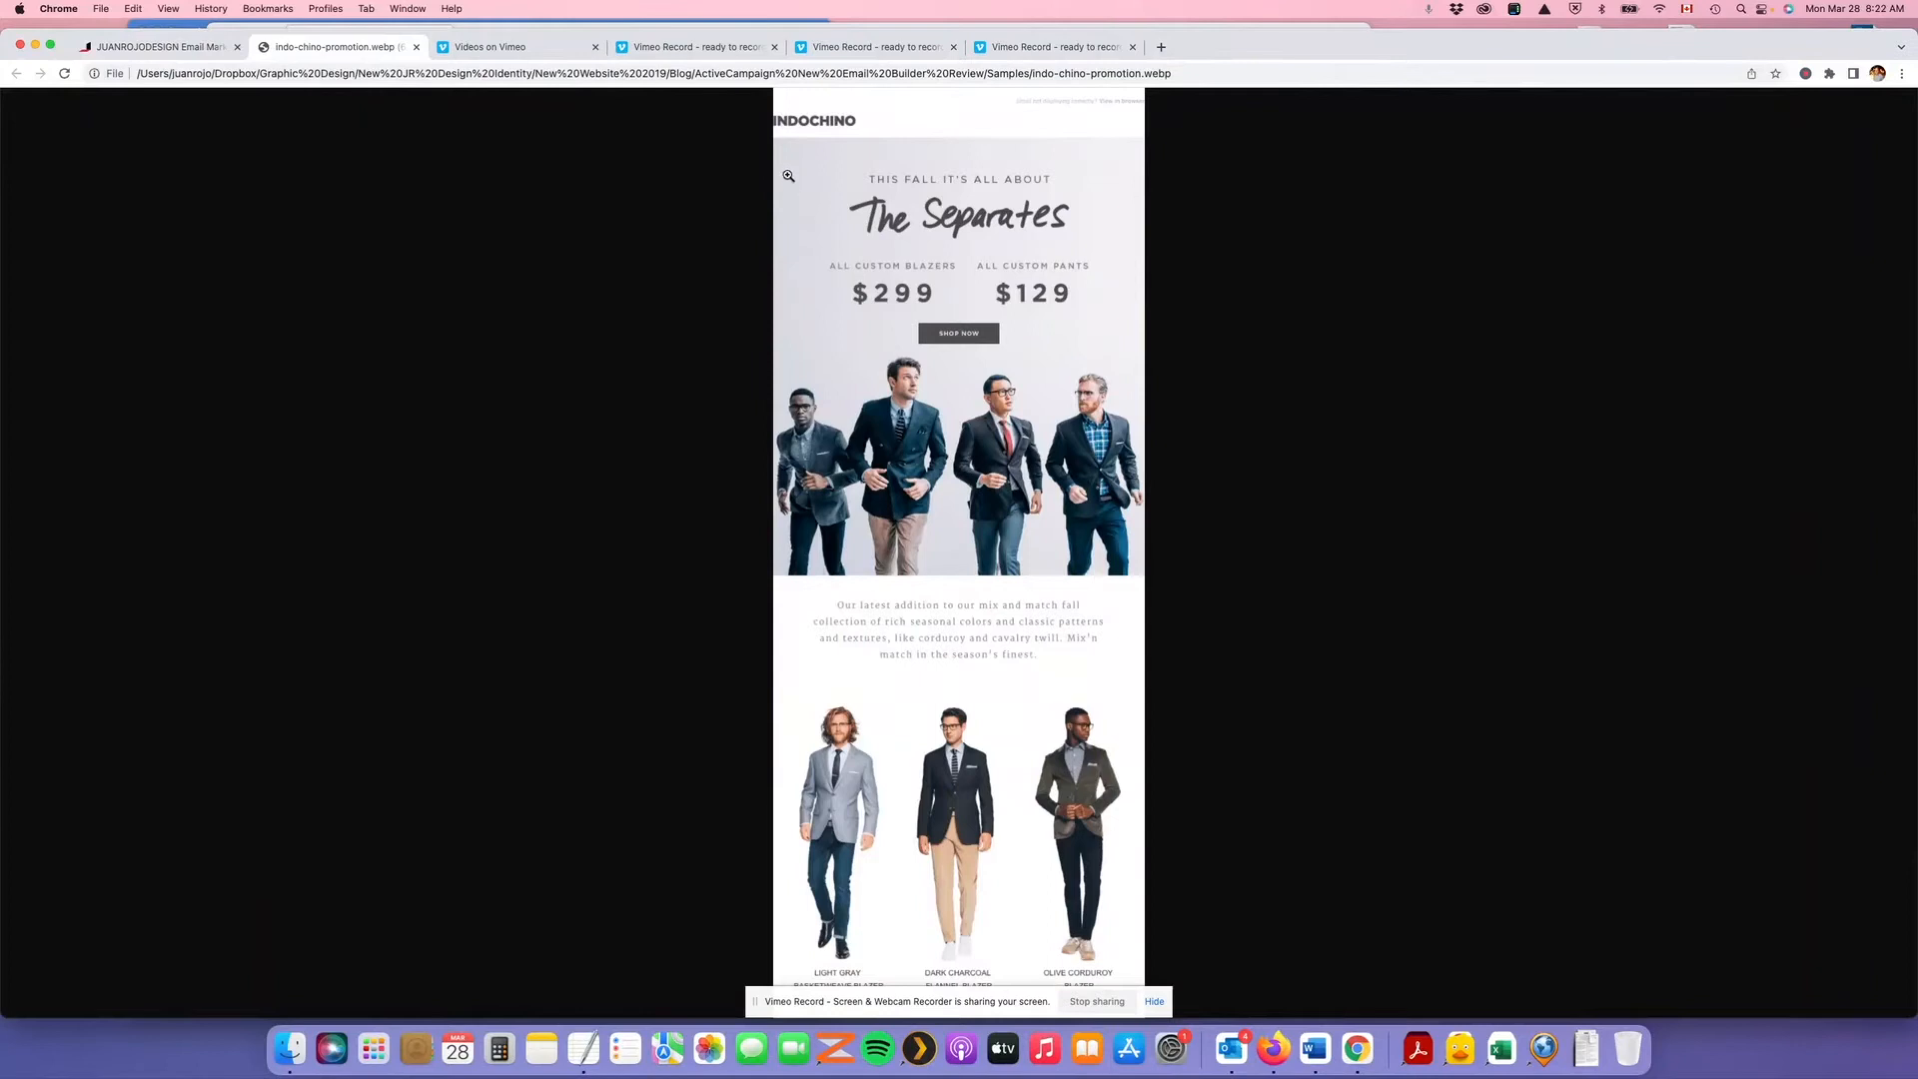
click(155, 47)
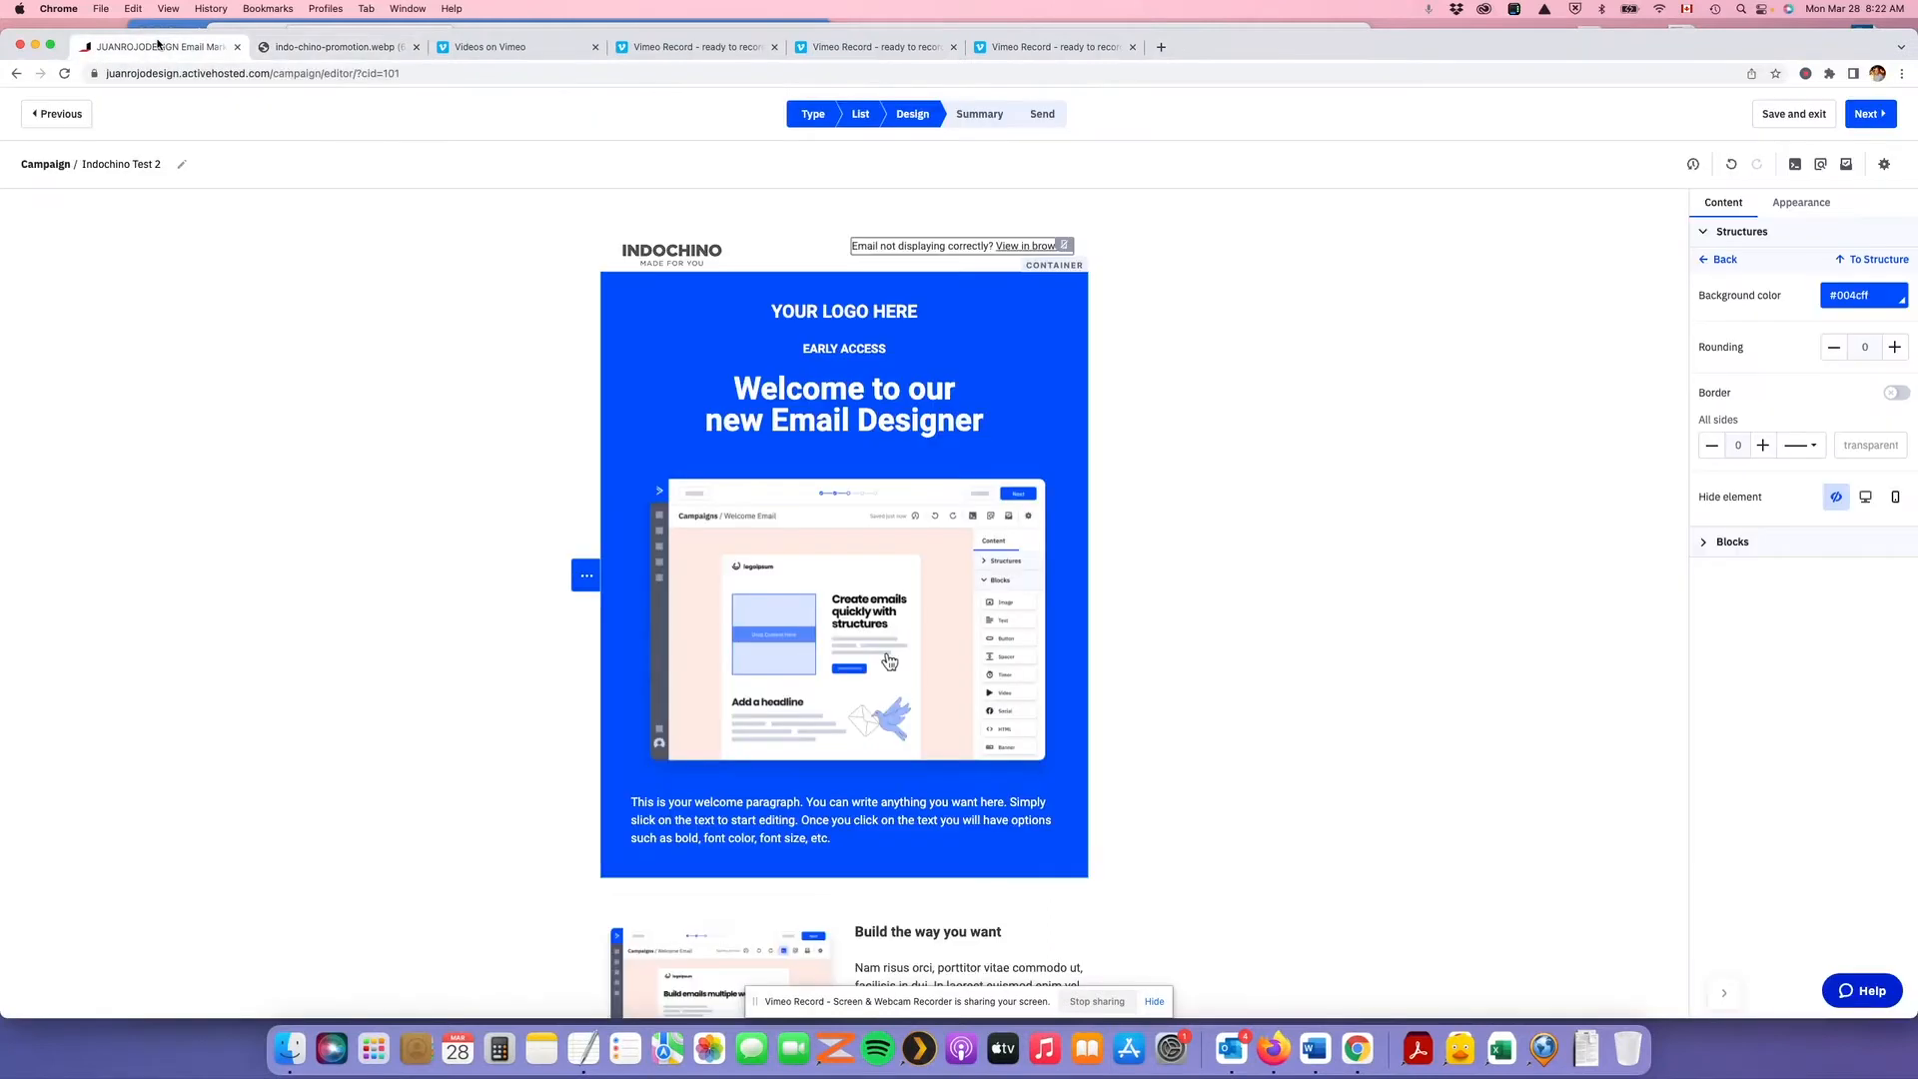
Switch to the hero-section-bg-colour notes in TextEdit and copy the background colour #dbdbe3
click(585, 1051)
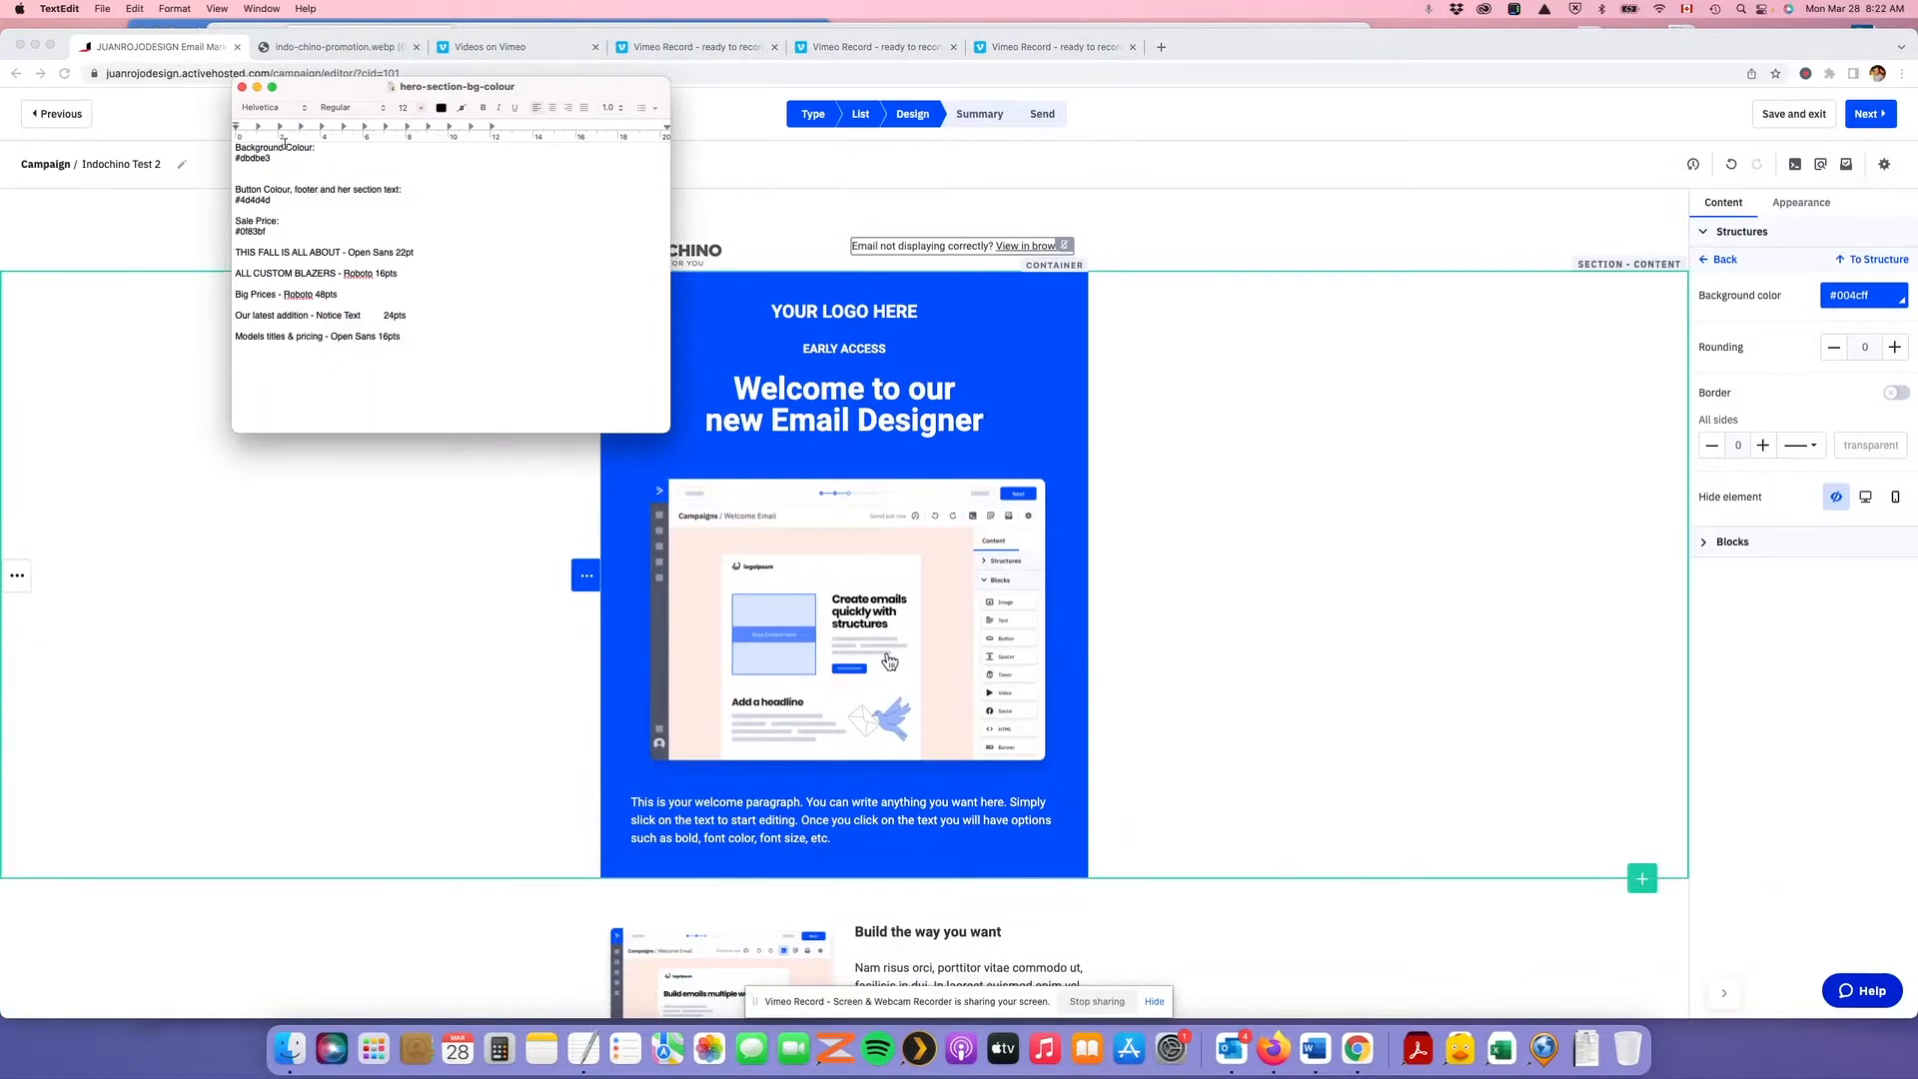
drag(278, 158, 231, 158)
click(268, 160)
key(super+c)
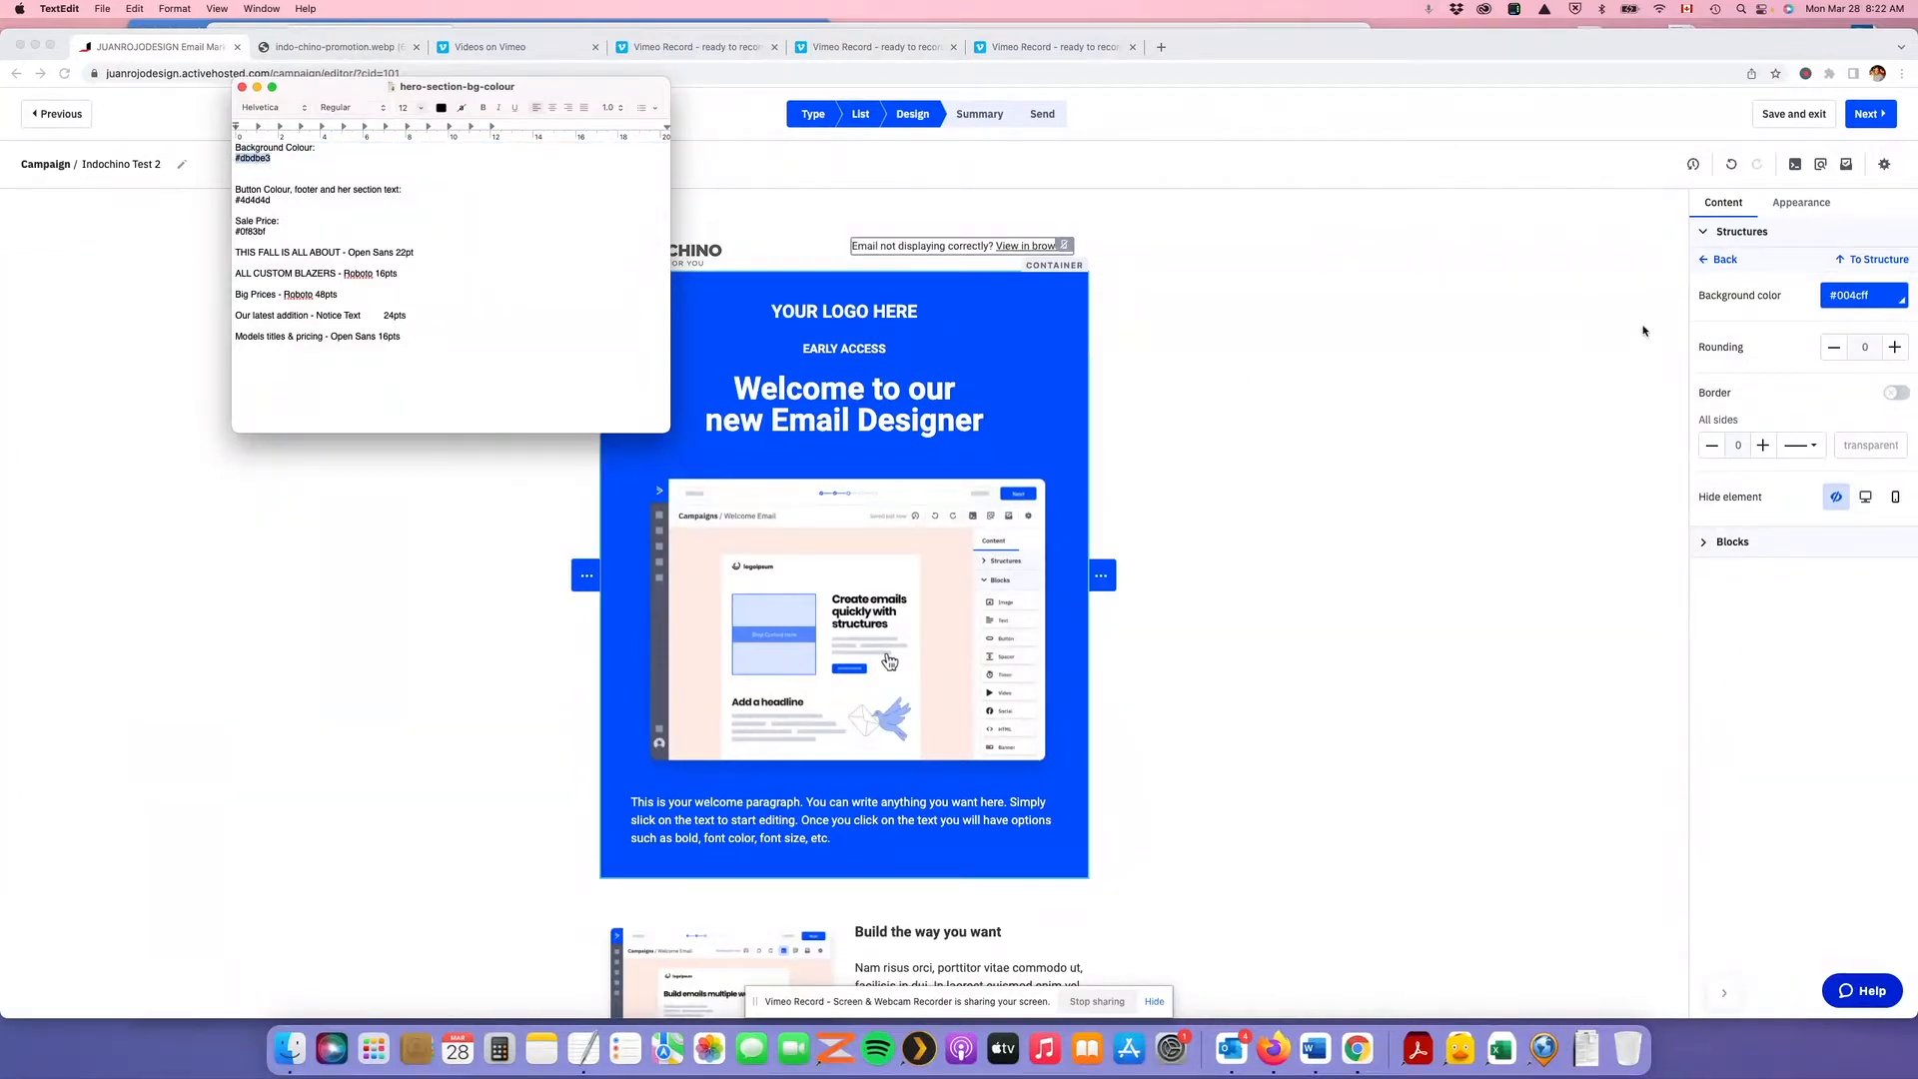
Return to the email designer and set the hero container's background color to #dbdbe3
click(1798, 318)
drag(1878, 295, 1828, 296)
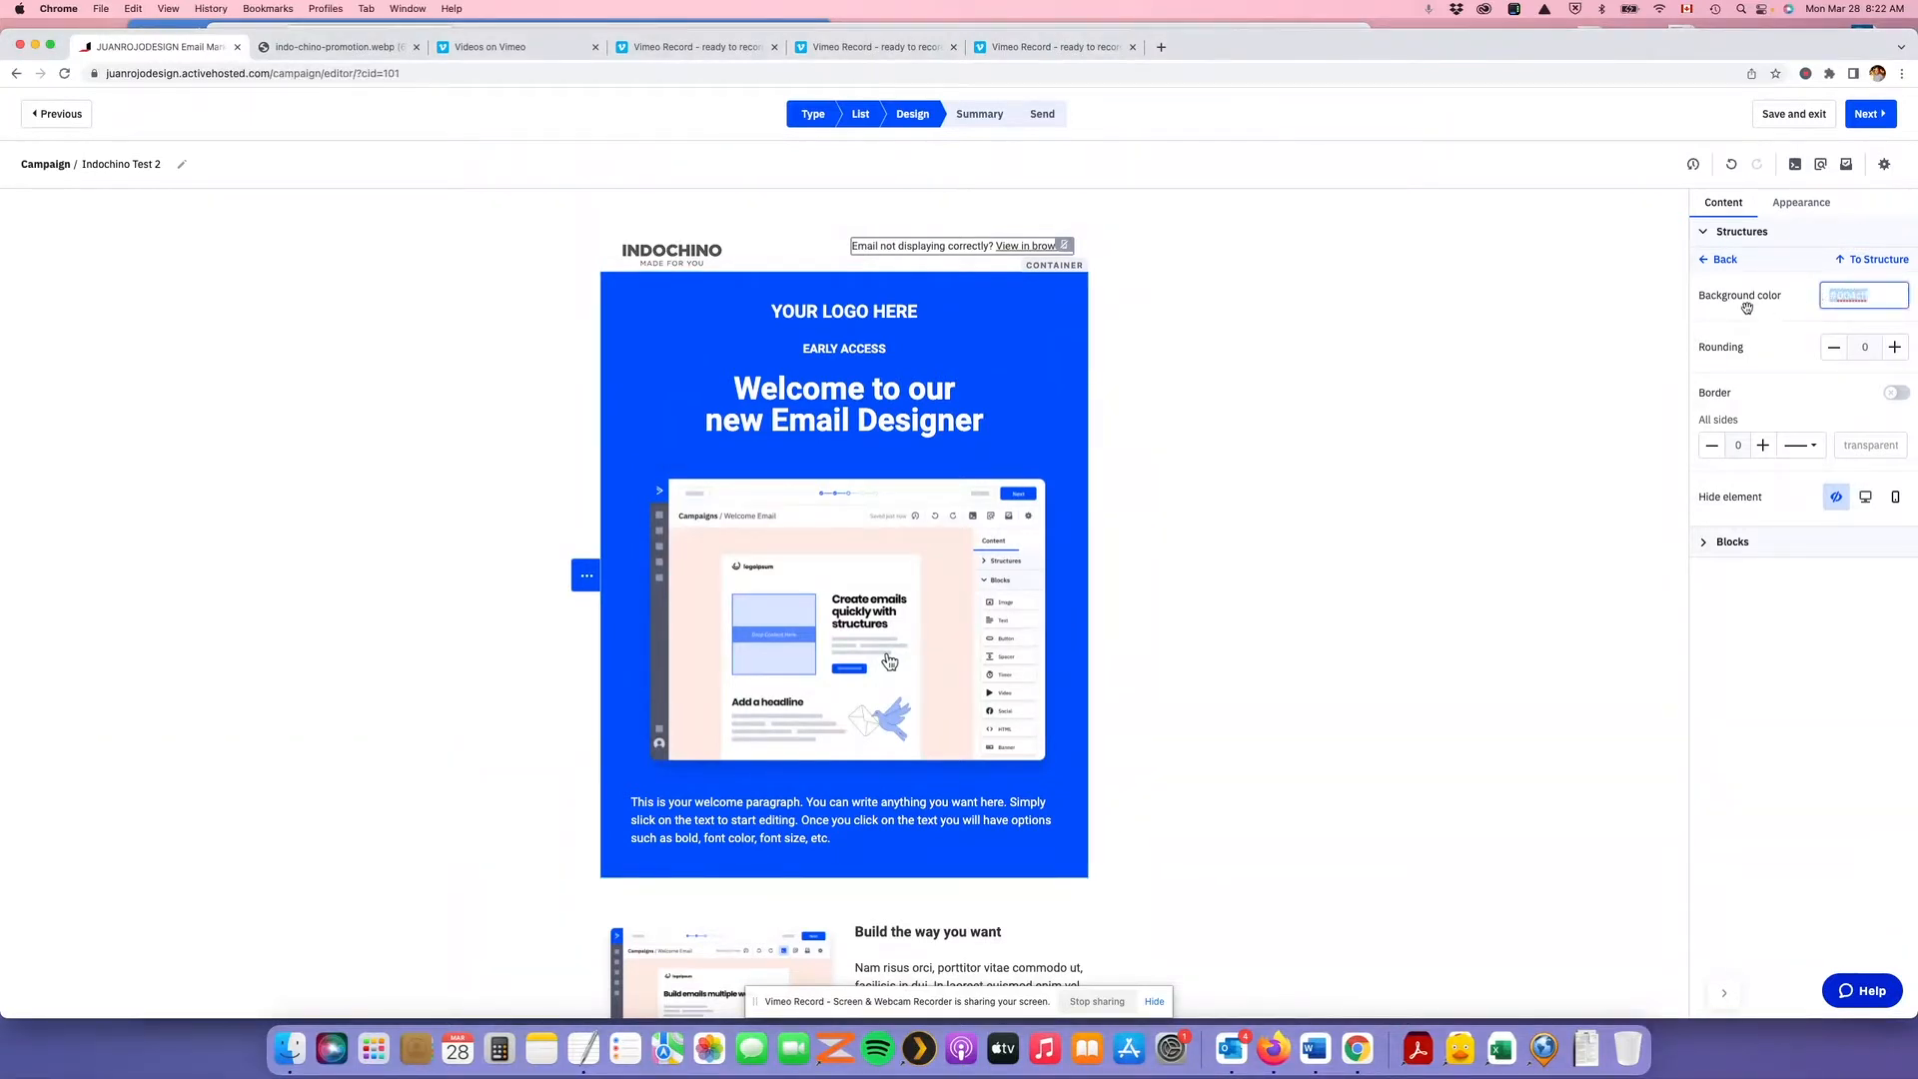
click(1747, 306)
click(1877, 296)
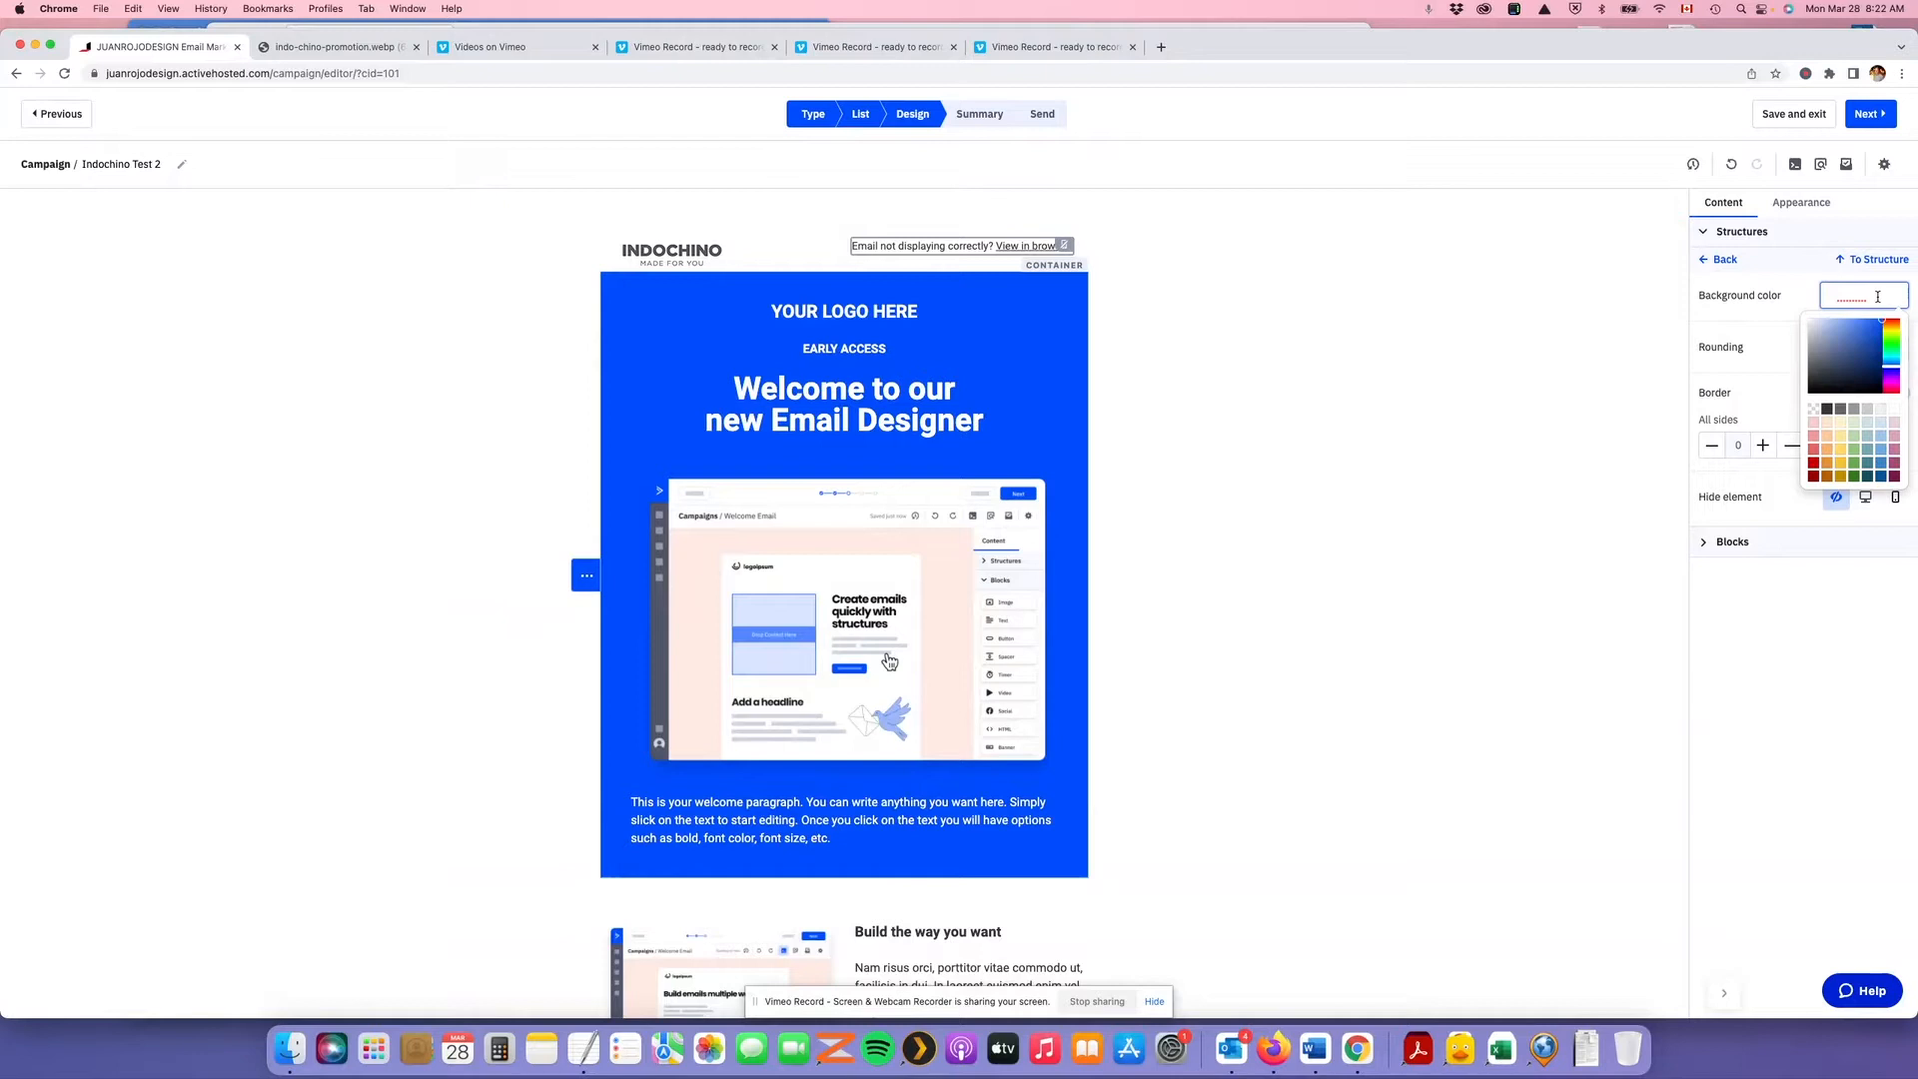
drag(1878, 297, 1805, 297)
key(super+v)
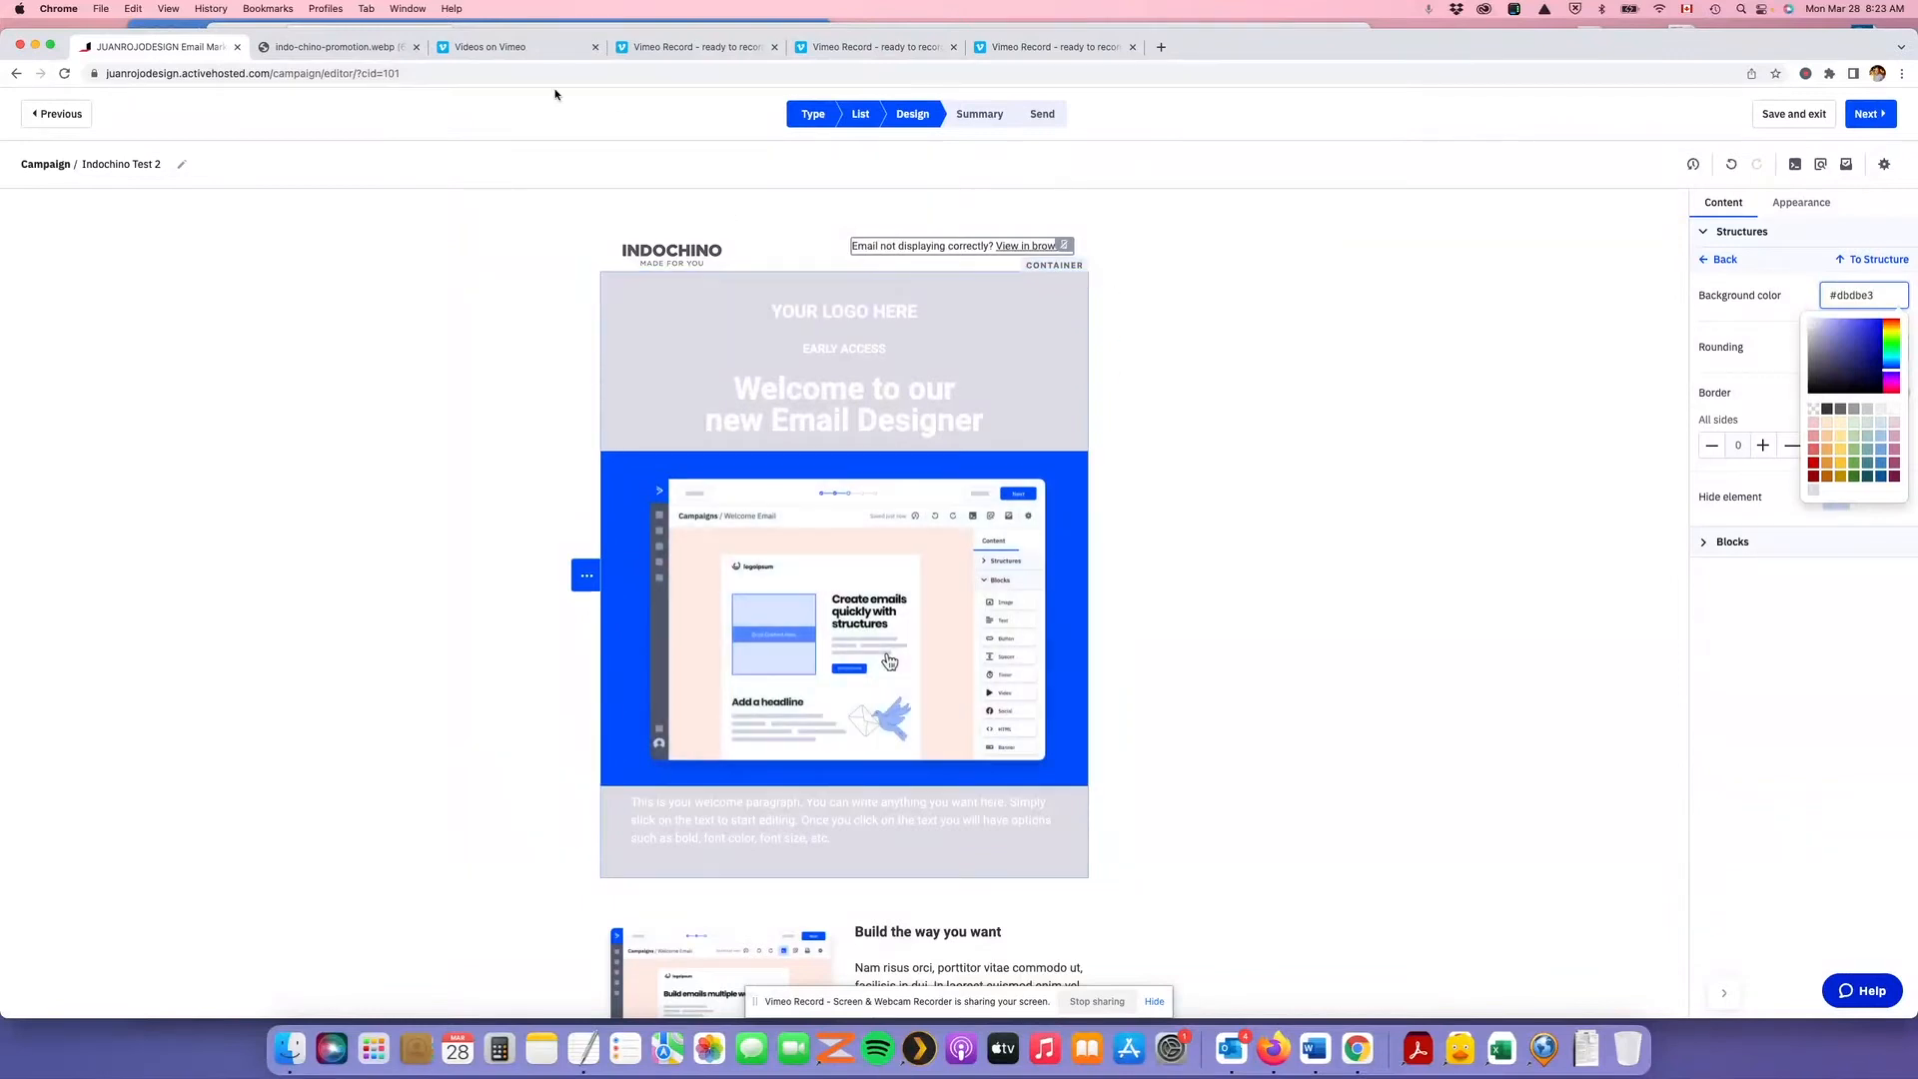
Check the sample email's hero heading, then format the "YOUR LOGO HERE" line as Heading 1
click(329, 48)
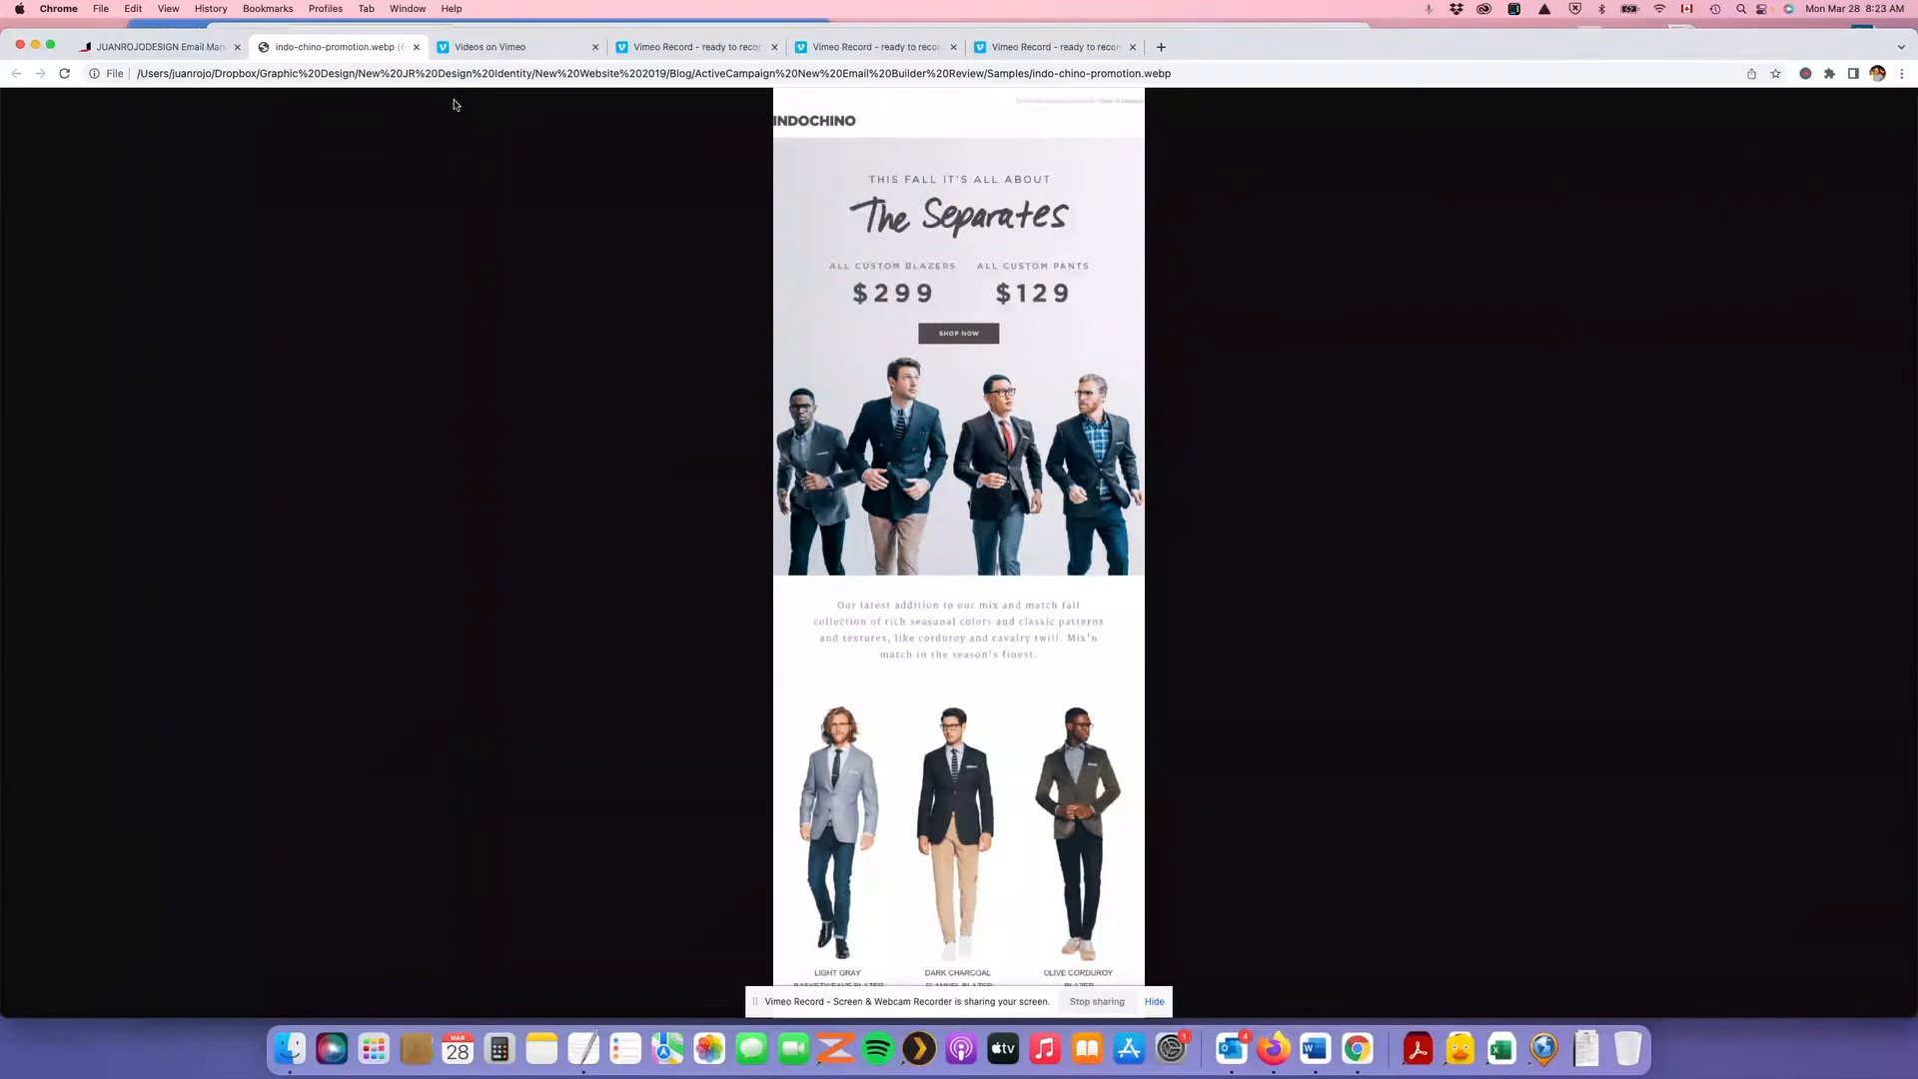
click(161, 48)
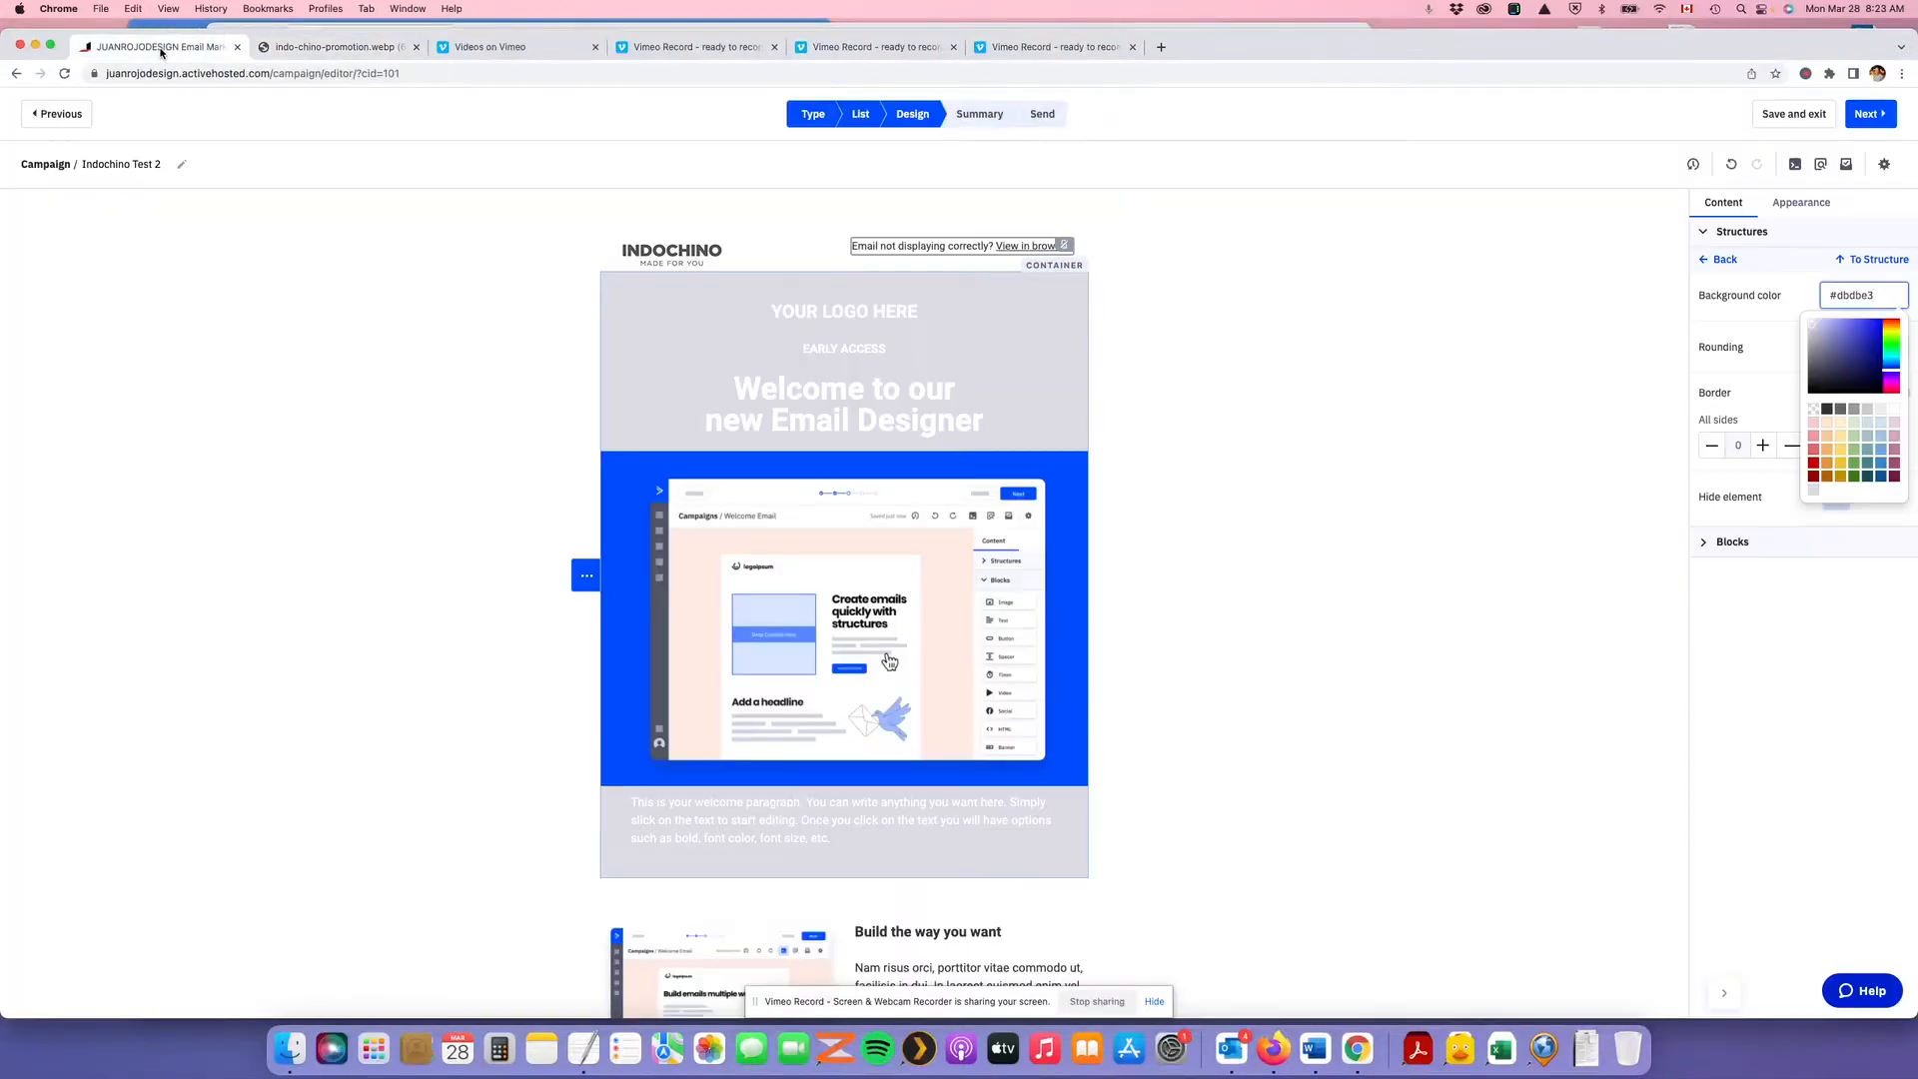
click(871, 310)
drag(919, 311, 776, 309)
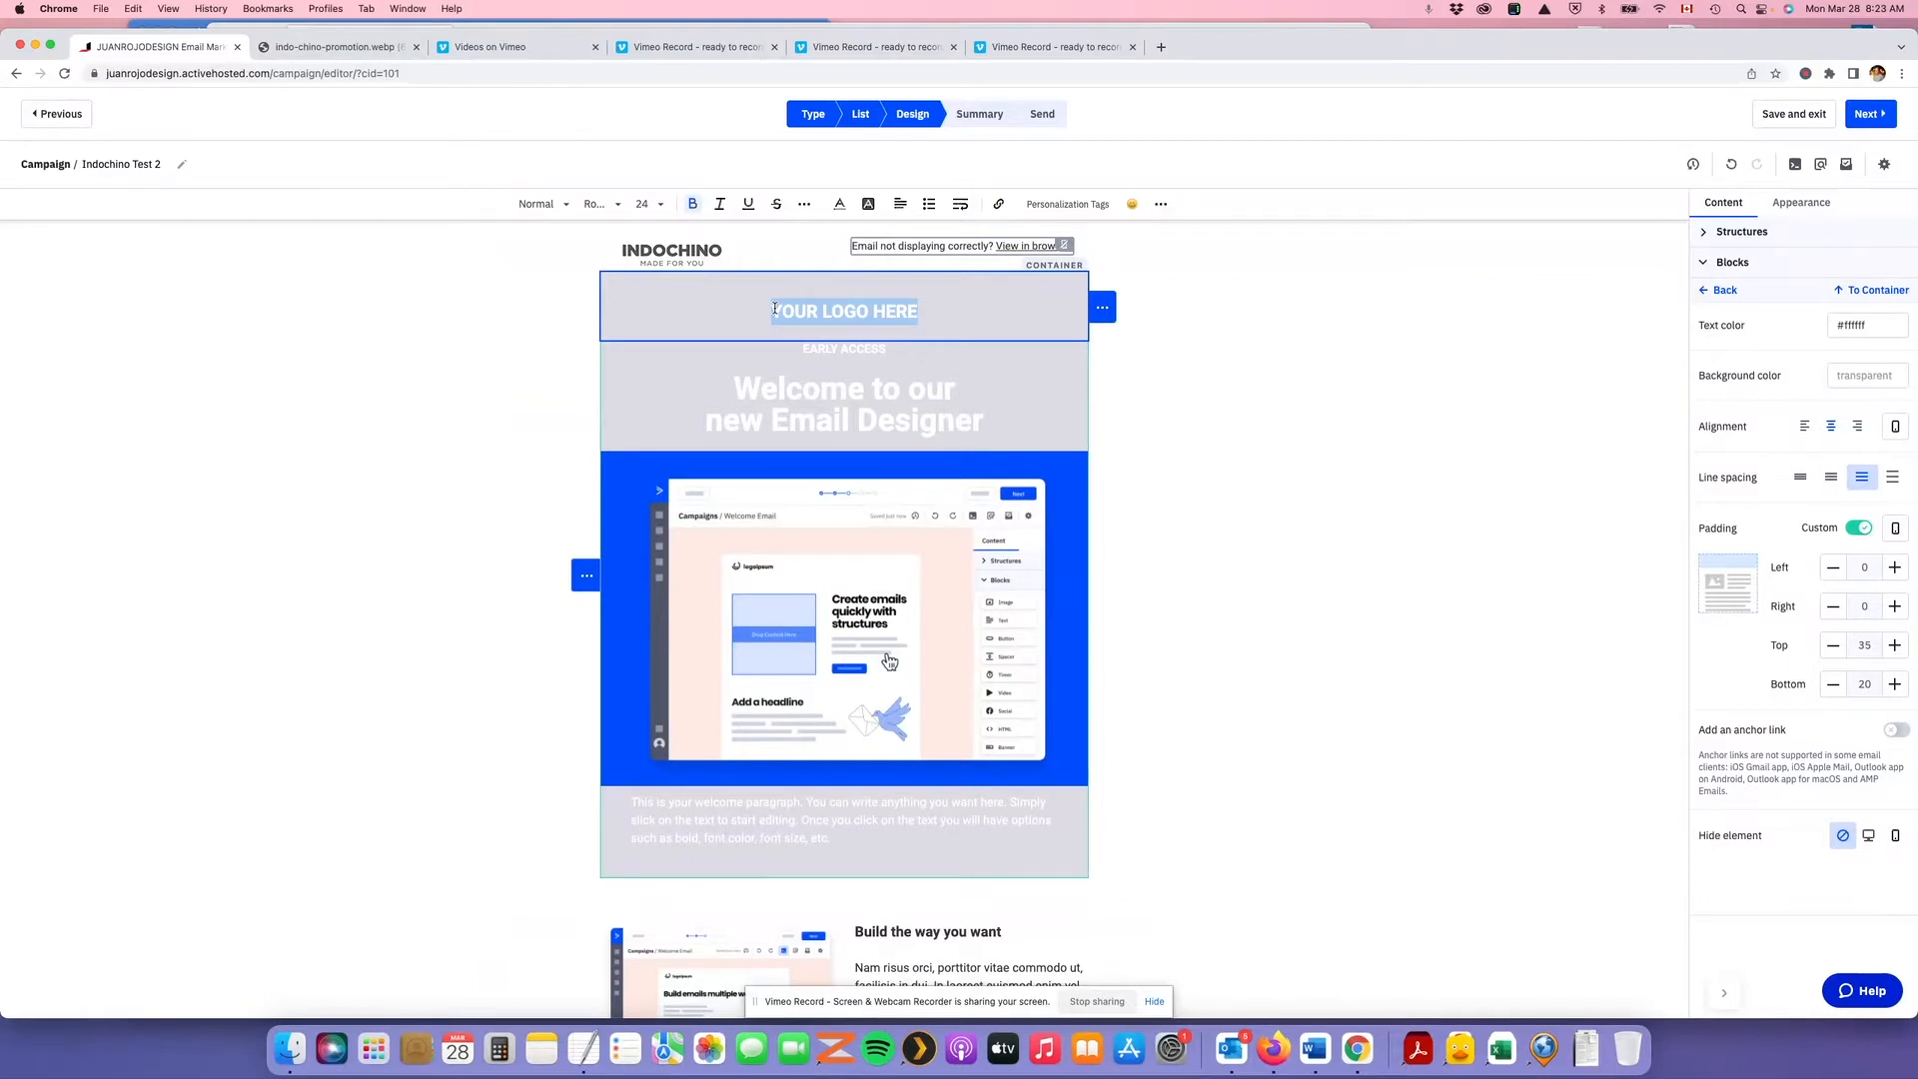
click(565, 206)
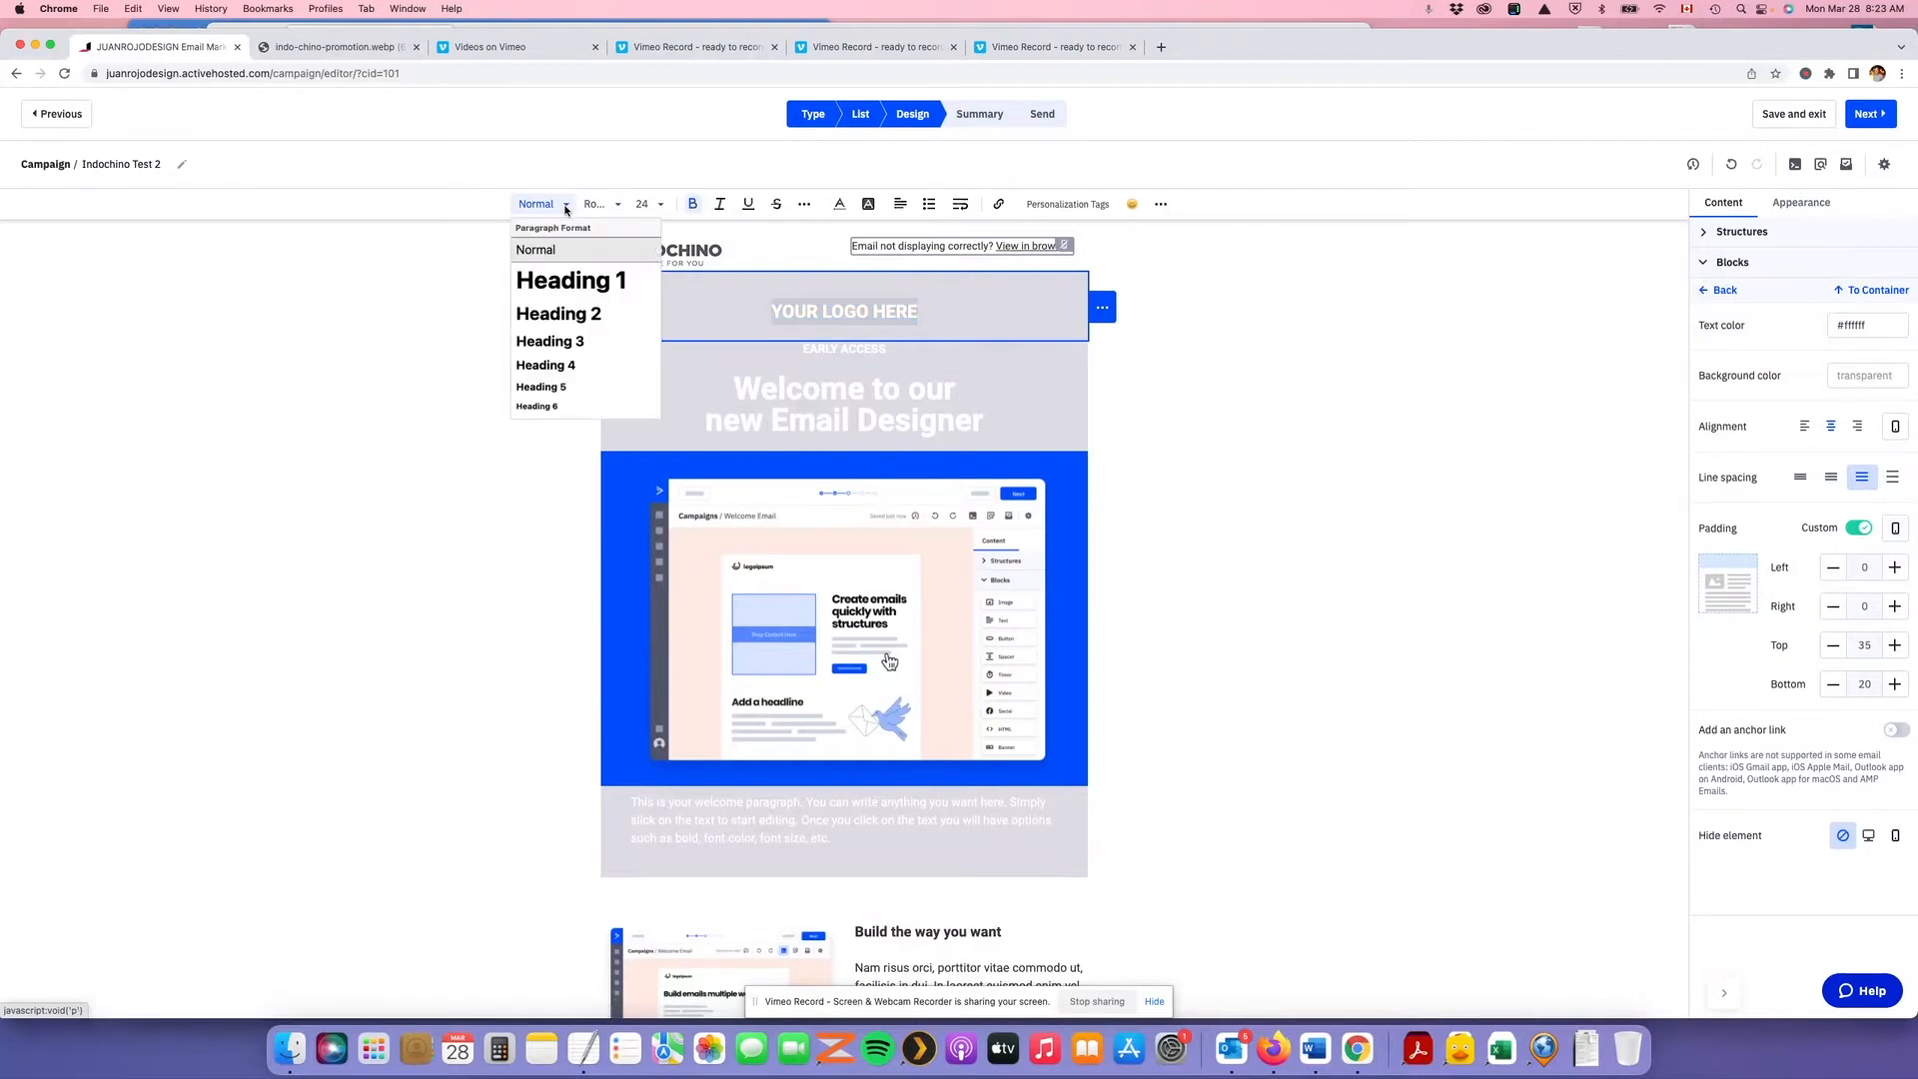
click(561, 286)
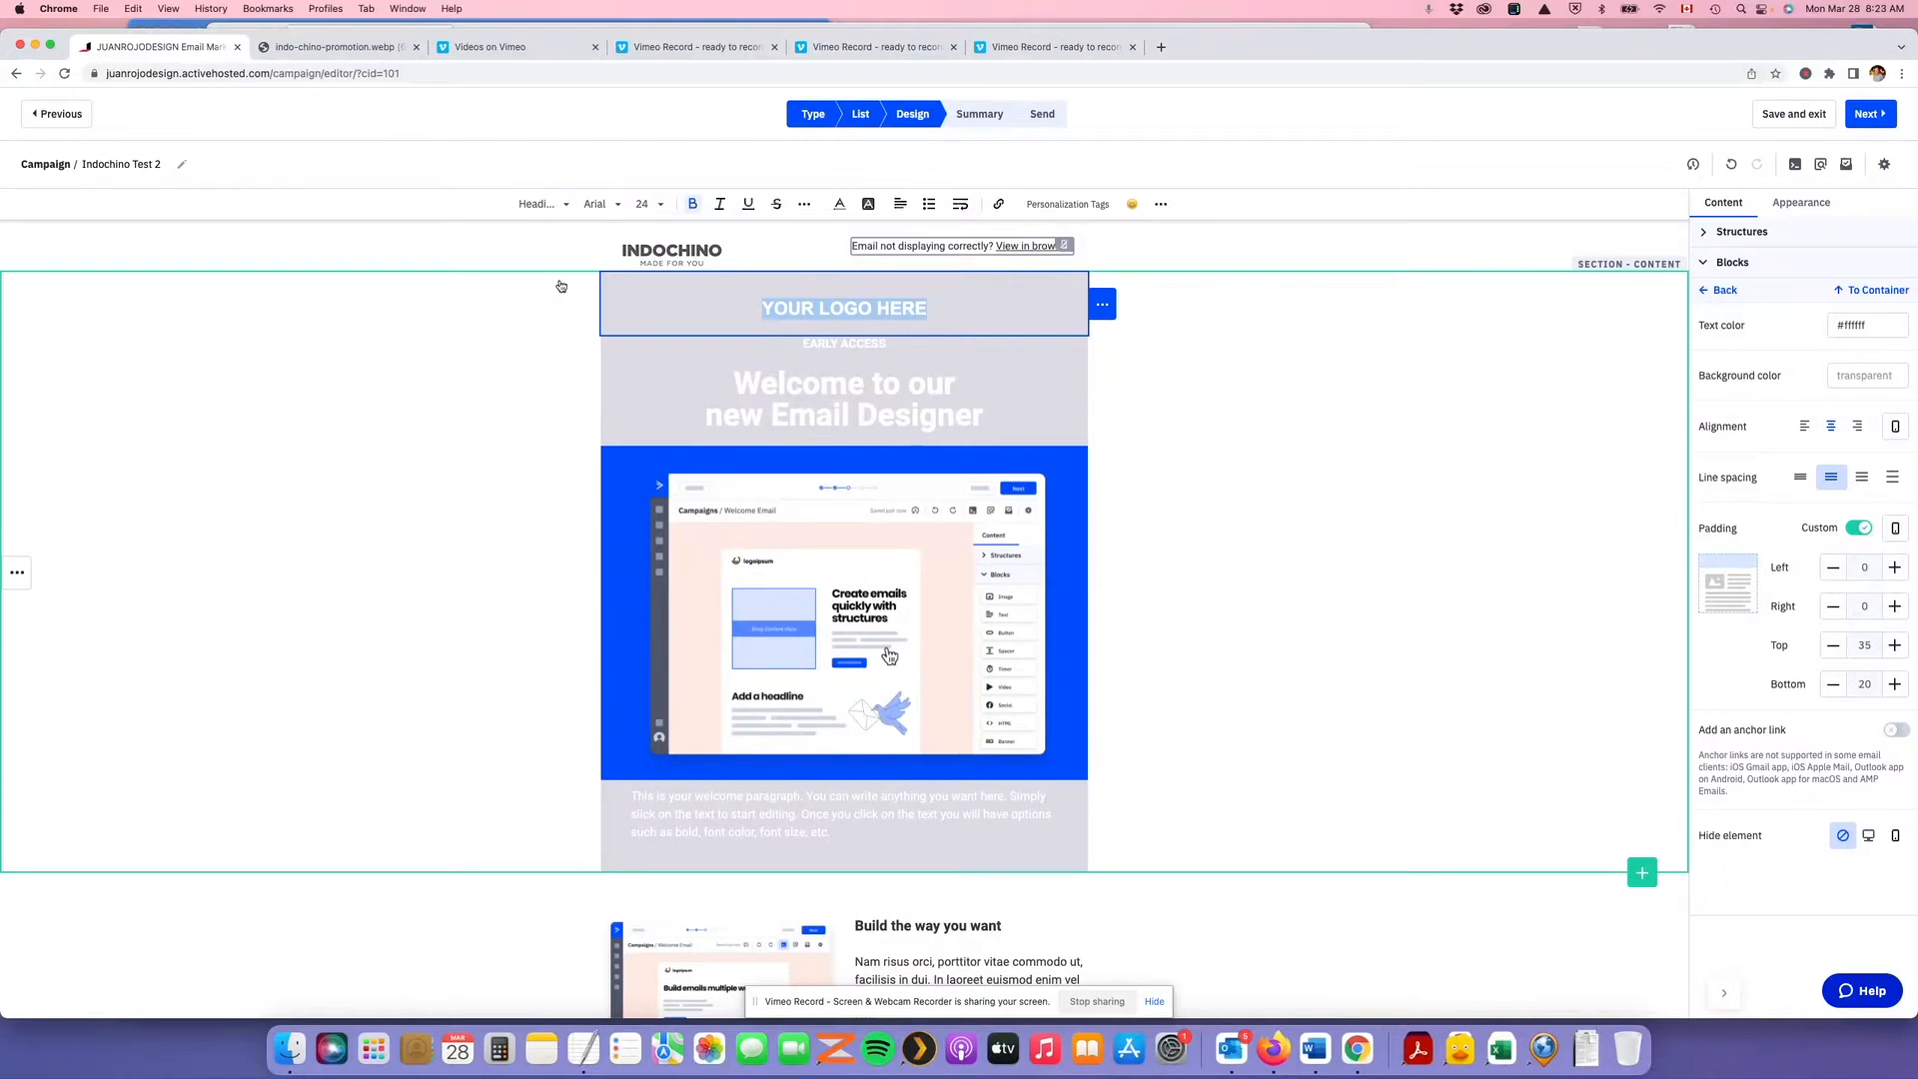
Check the sample's wording, then replace "YOUR LOGO HERE" with "THIS FALL IS ALL ABOUT" and remove its bold formatting
click(337, 47)
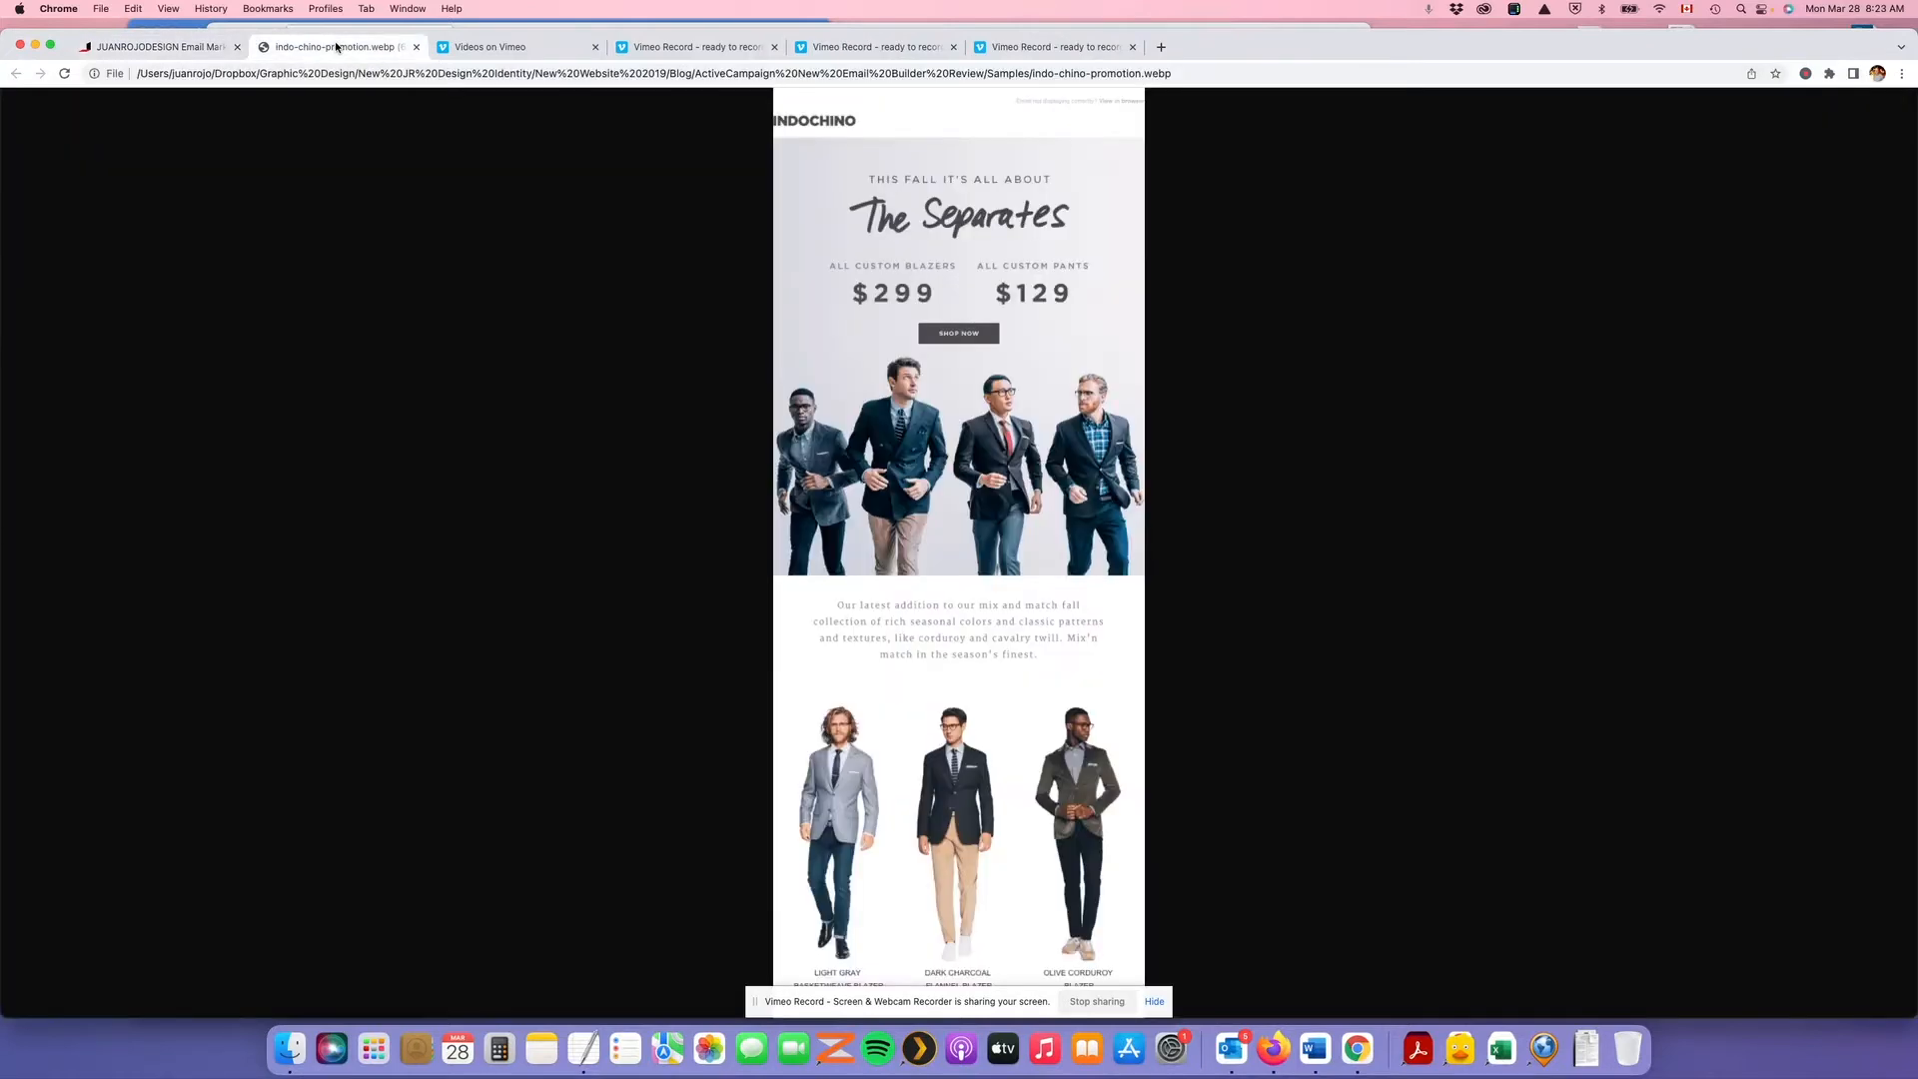
click(191, 50)
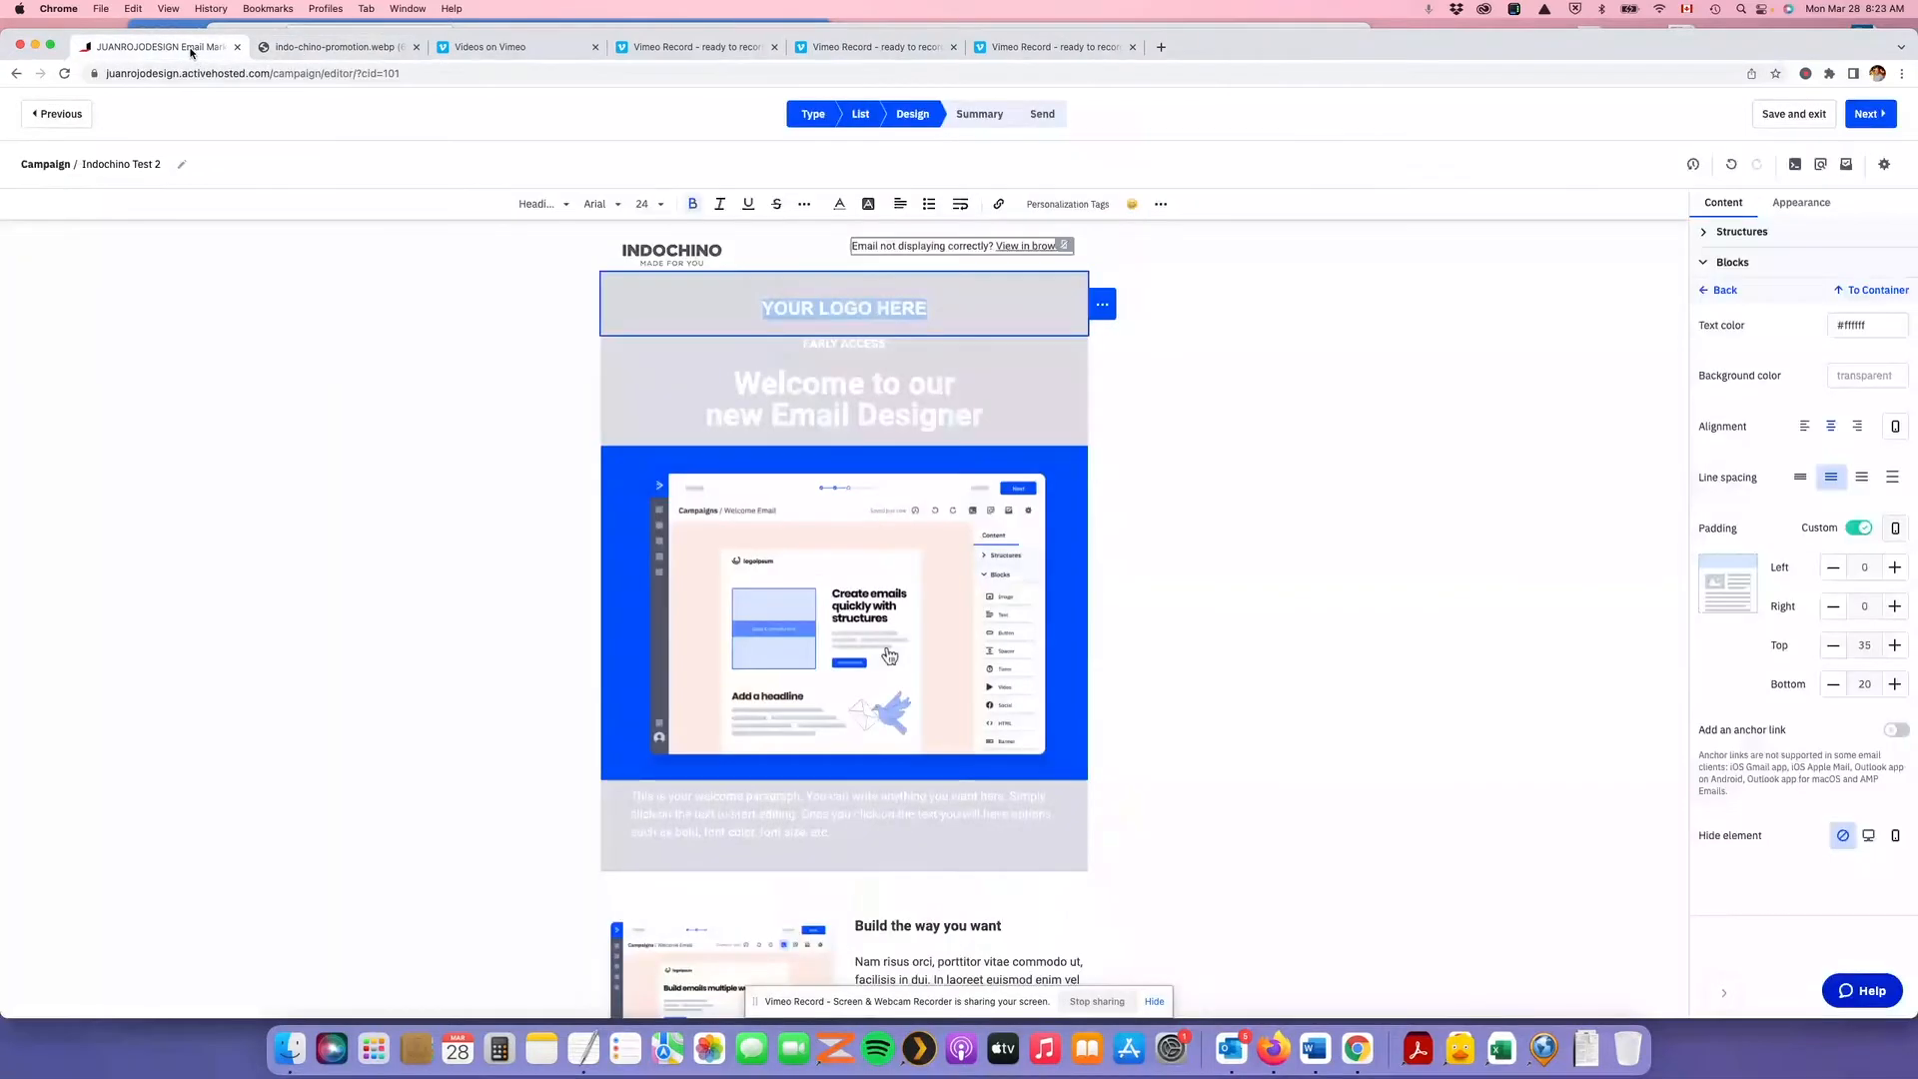
text(THIS FALL IS ALL ABOUT)
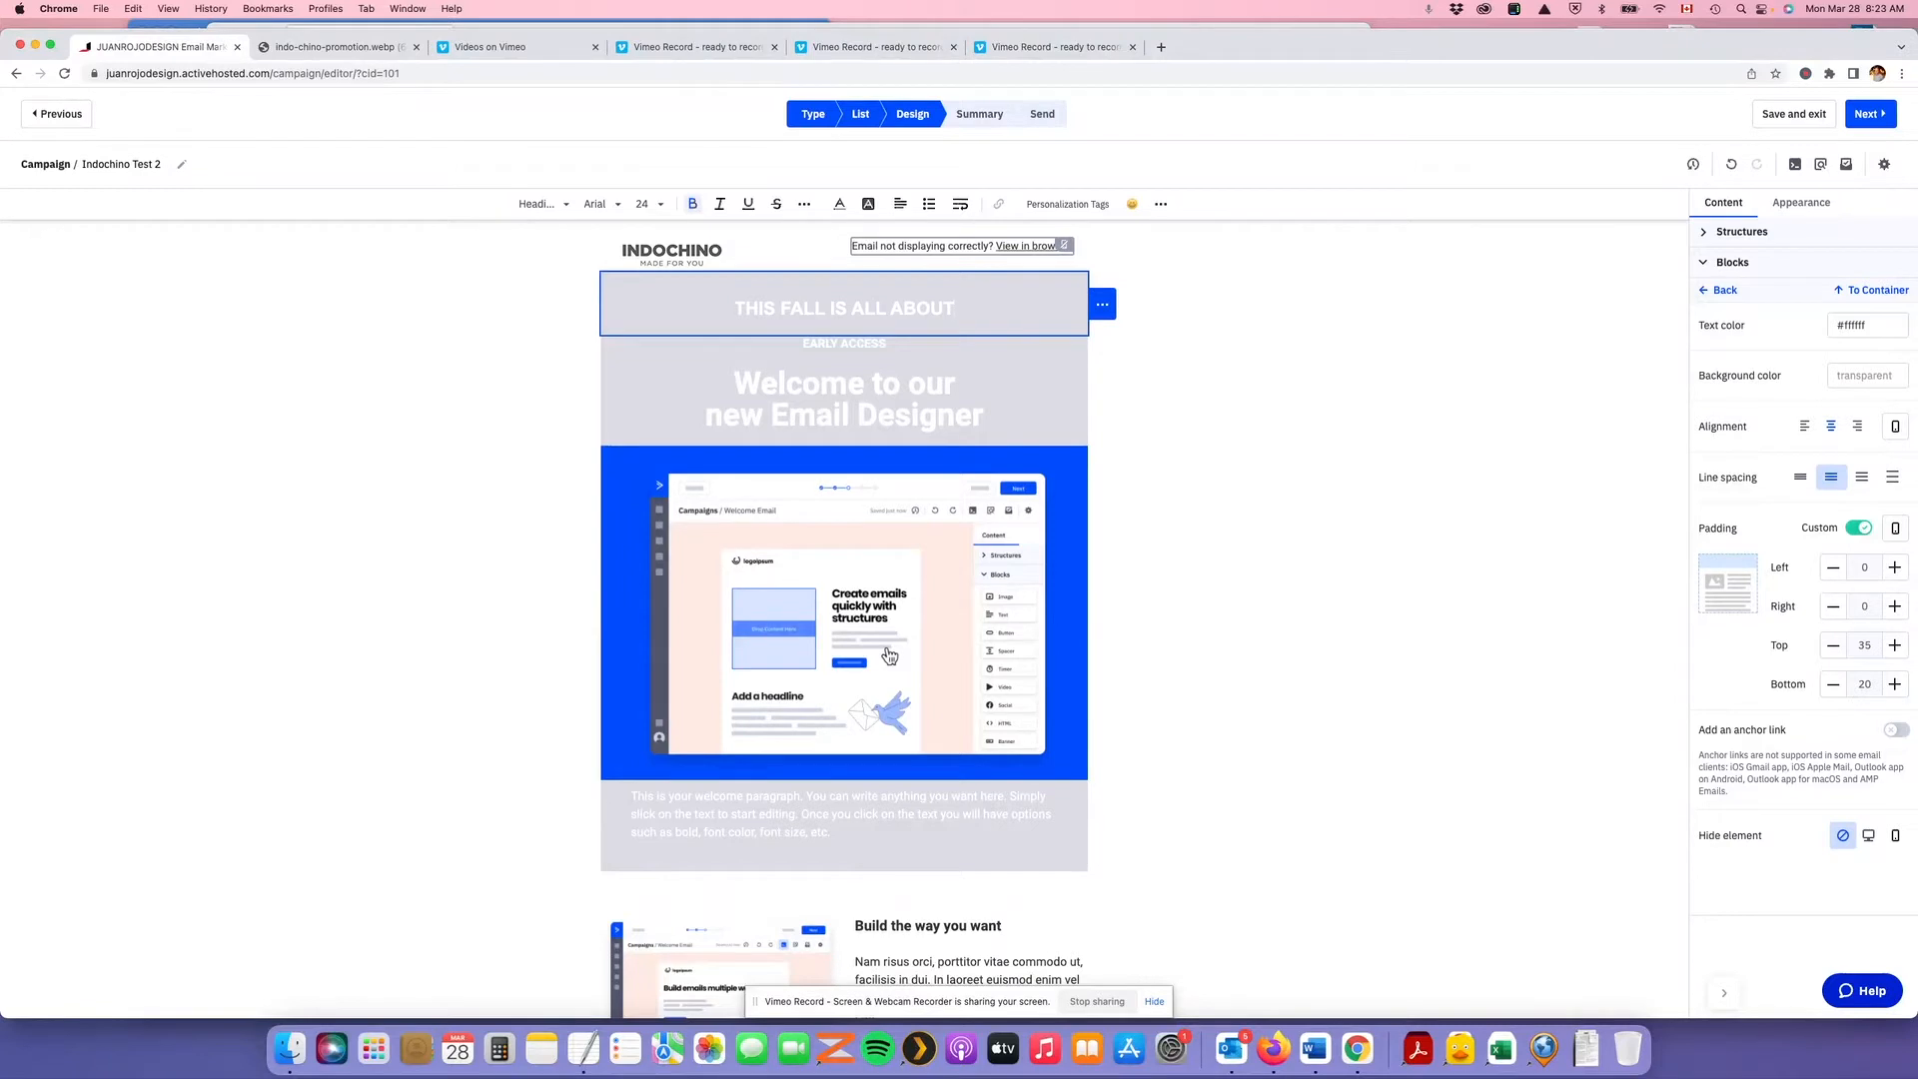
drag(957, 308, 737, 303)
click(692, 206)
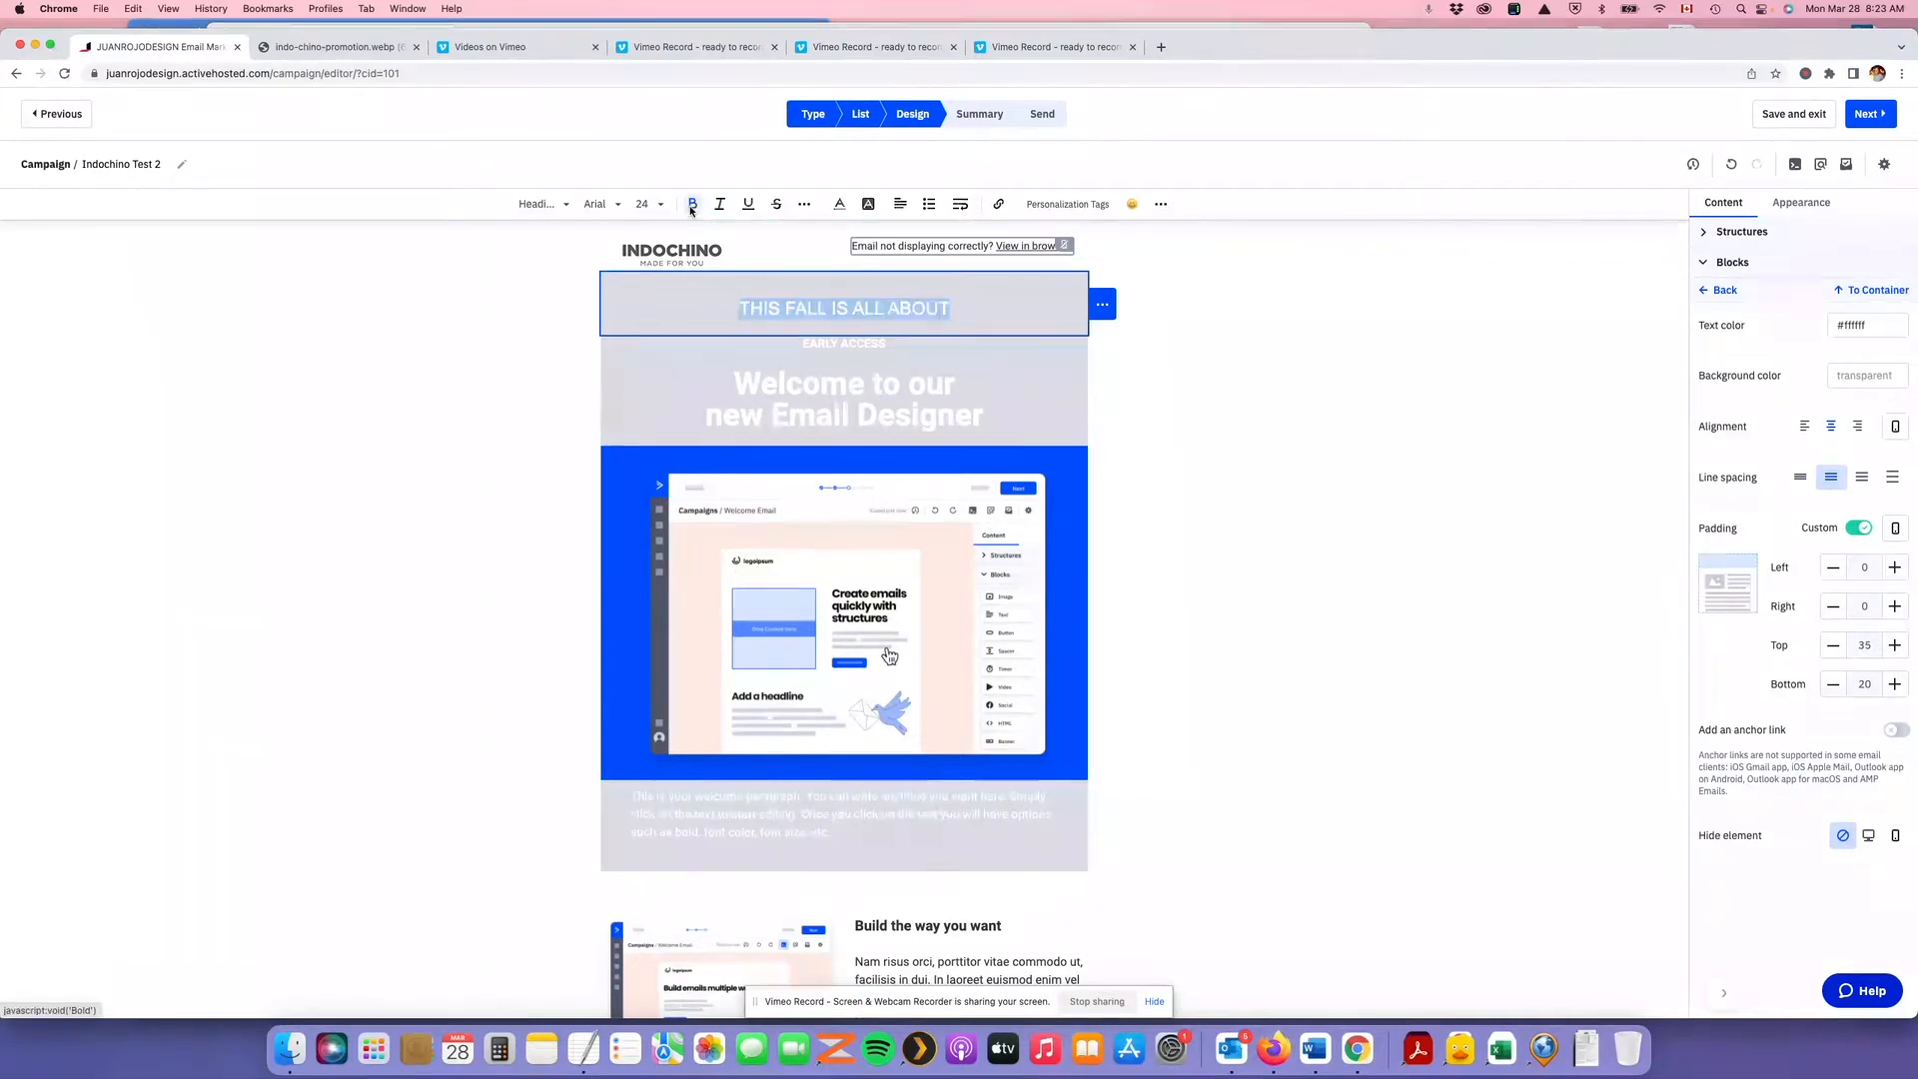
Consult the sample email and the TextEdit font notes, then set the "THIS FALL IS ALL ABOUT" heading's font size to 22
click(350, 48)
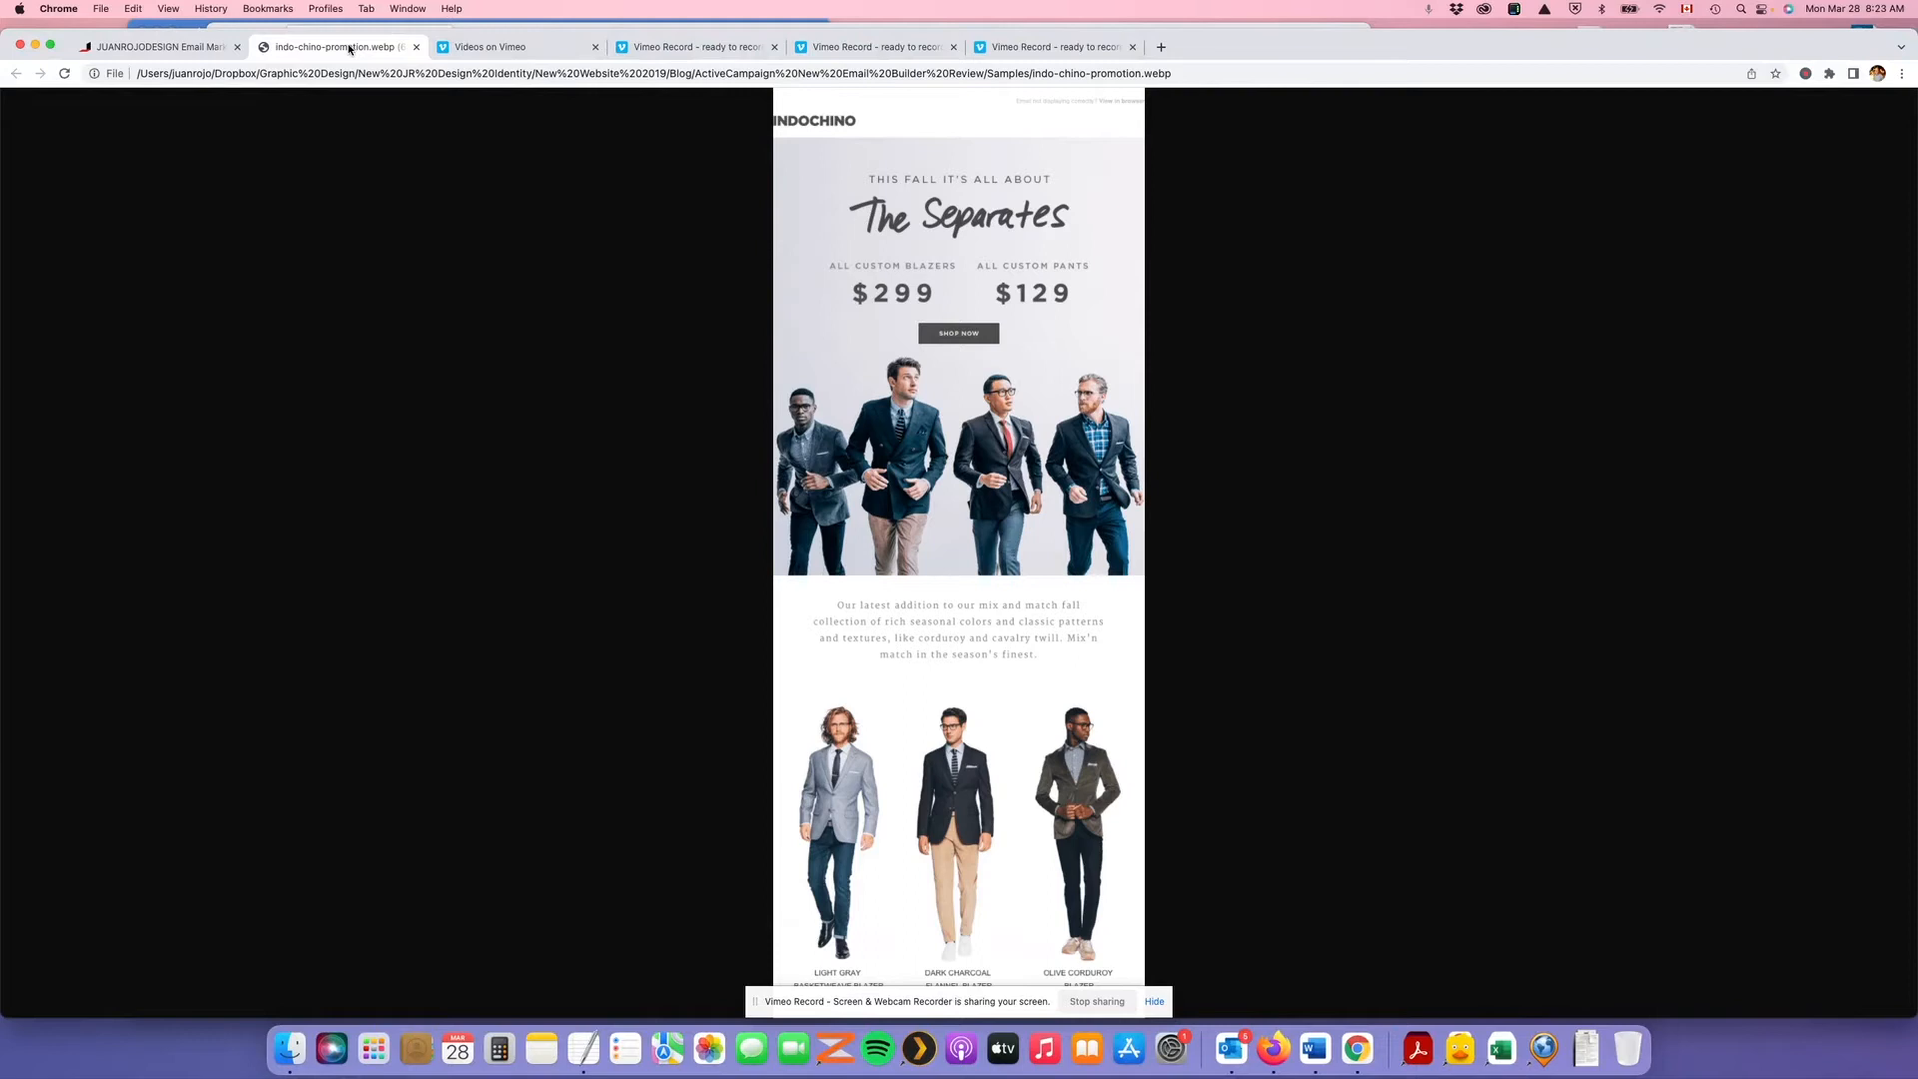
click(178, 43)
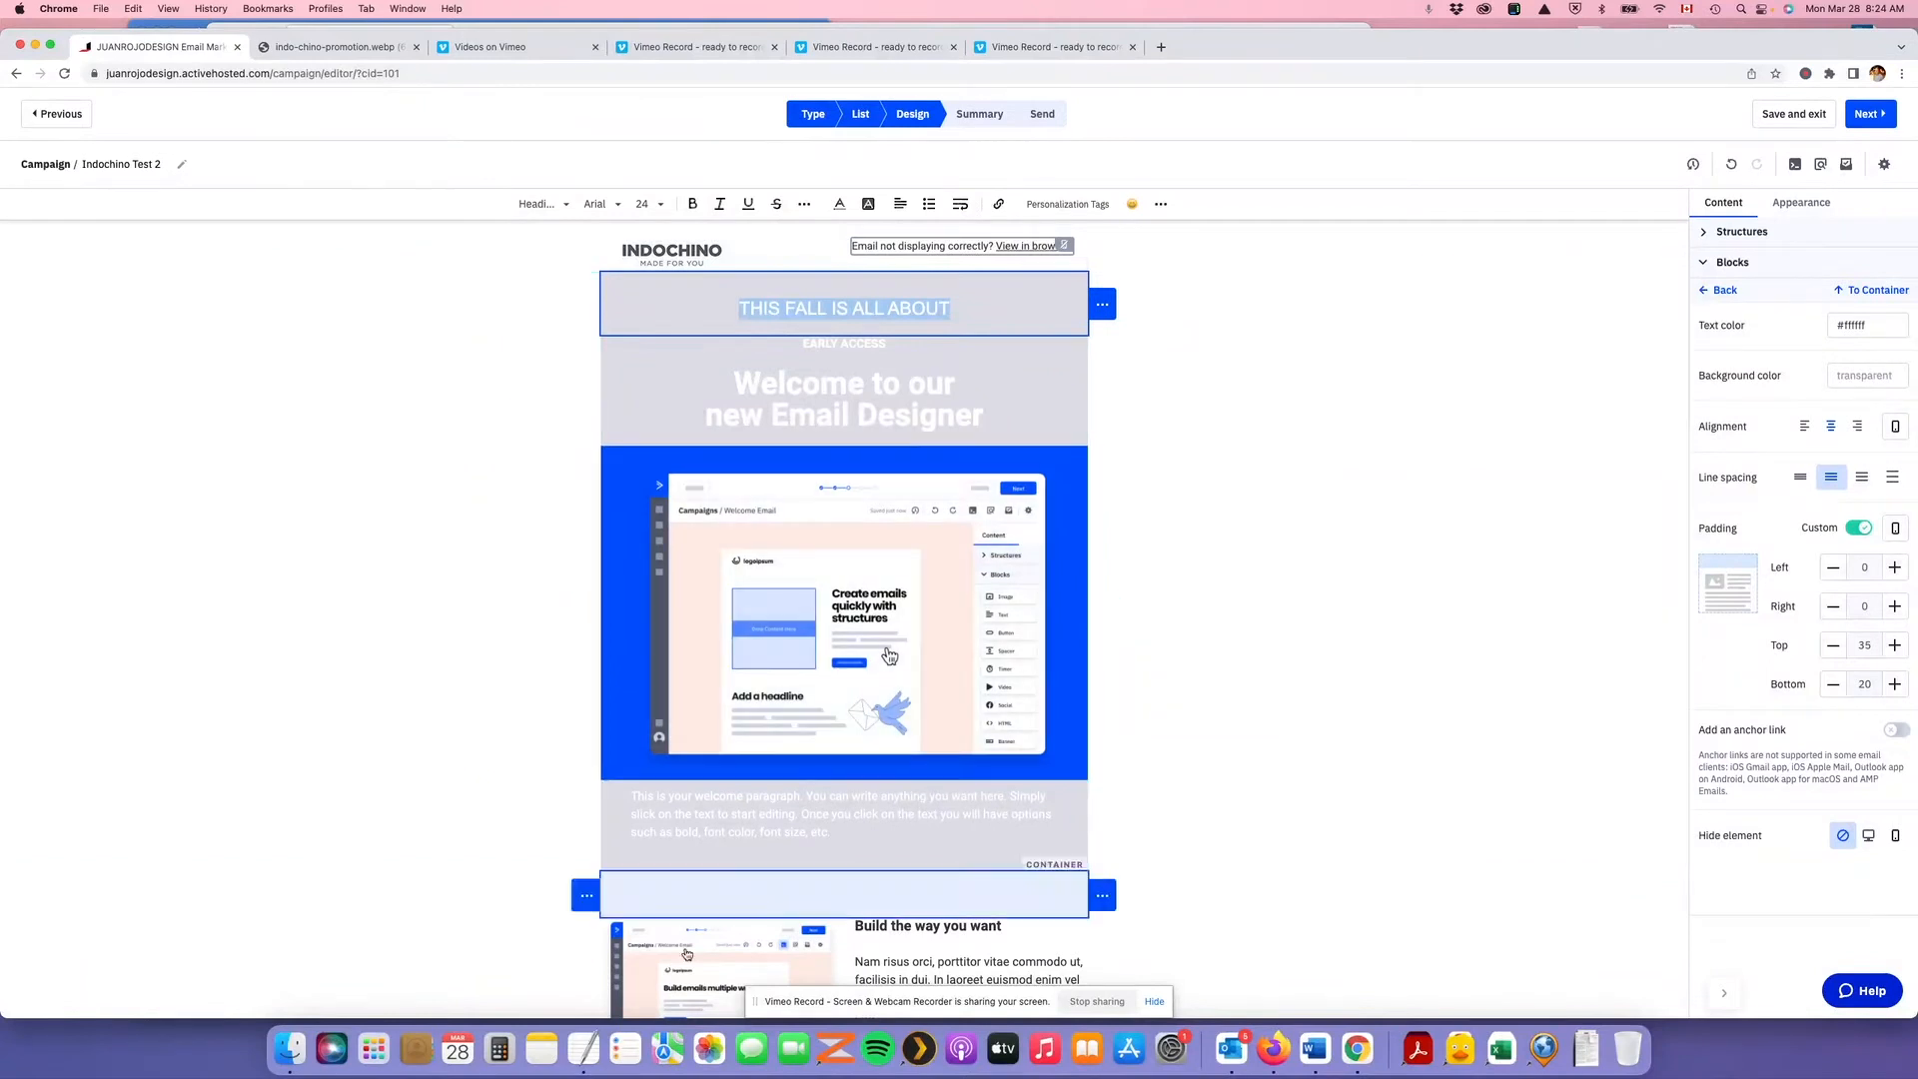
click(583, 1049)
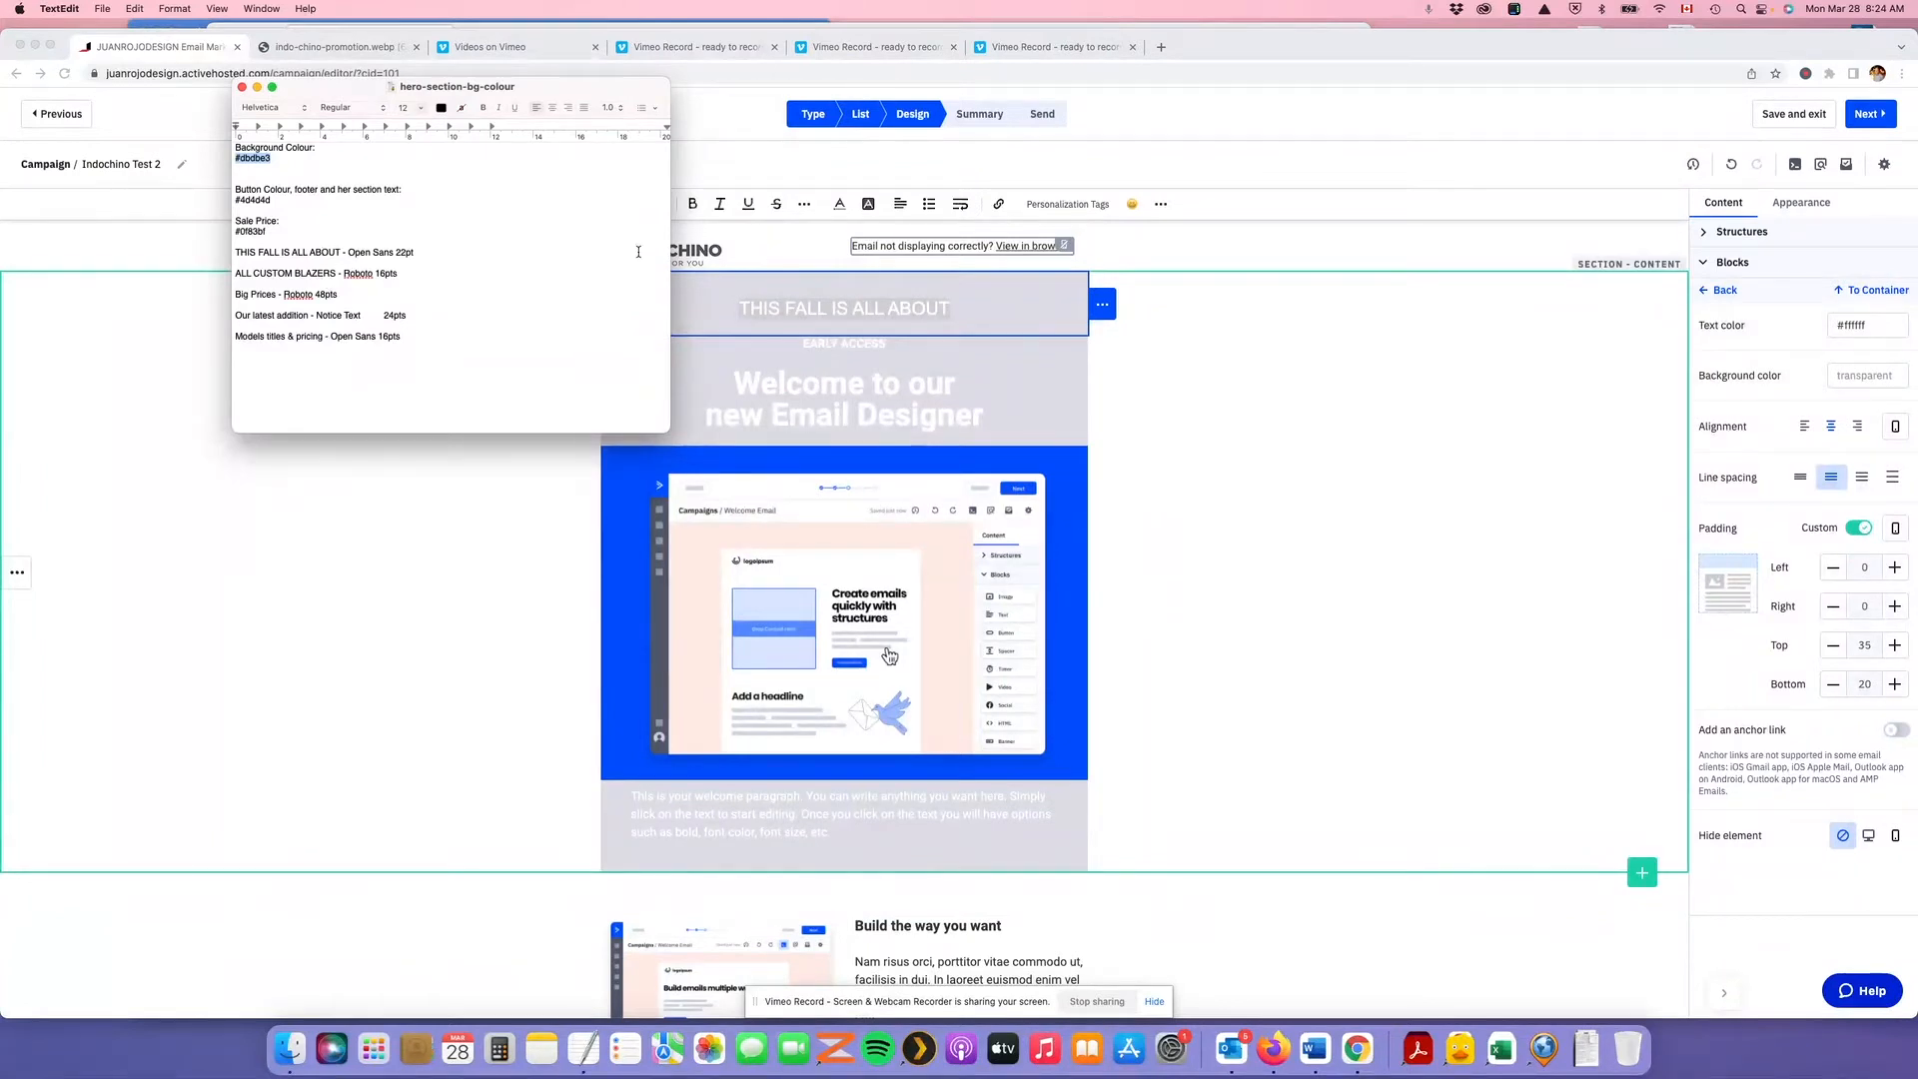
triple_click(848, 302)
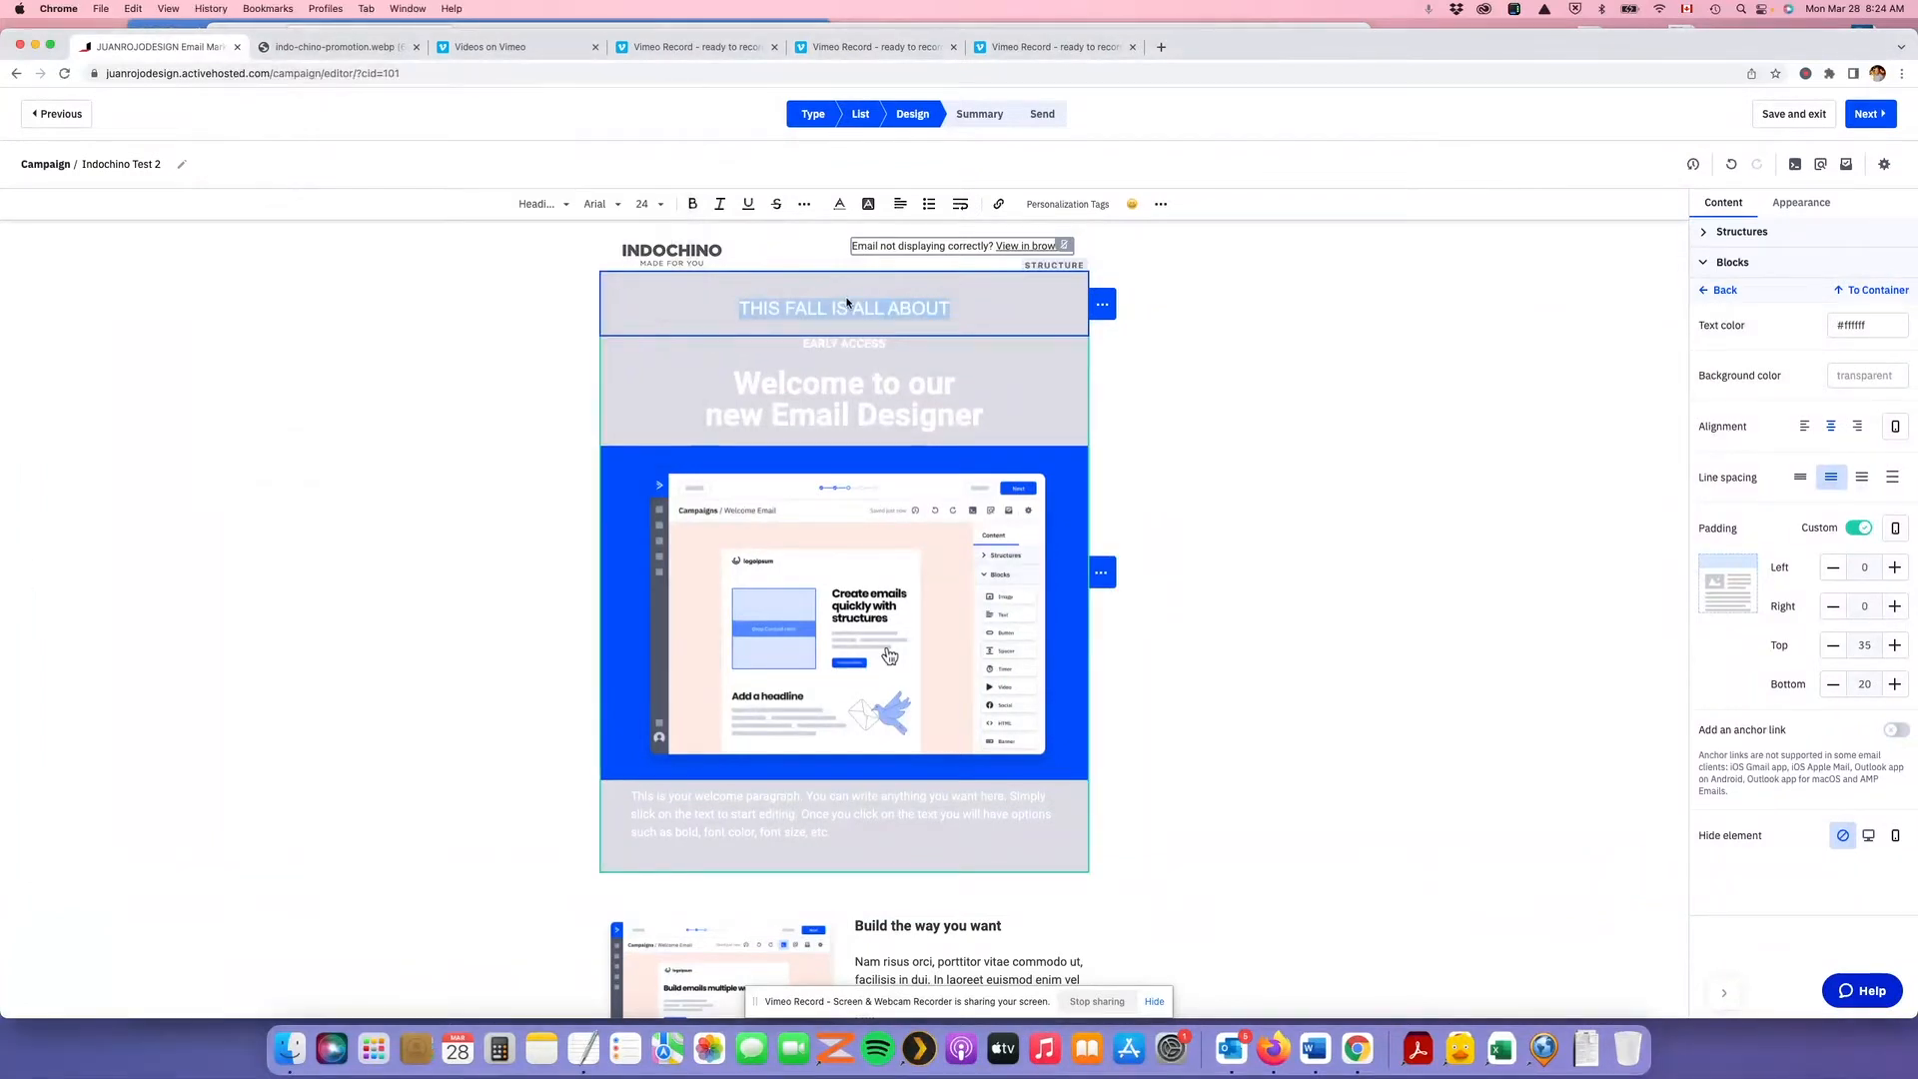
click(662, 204)
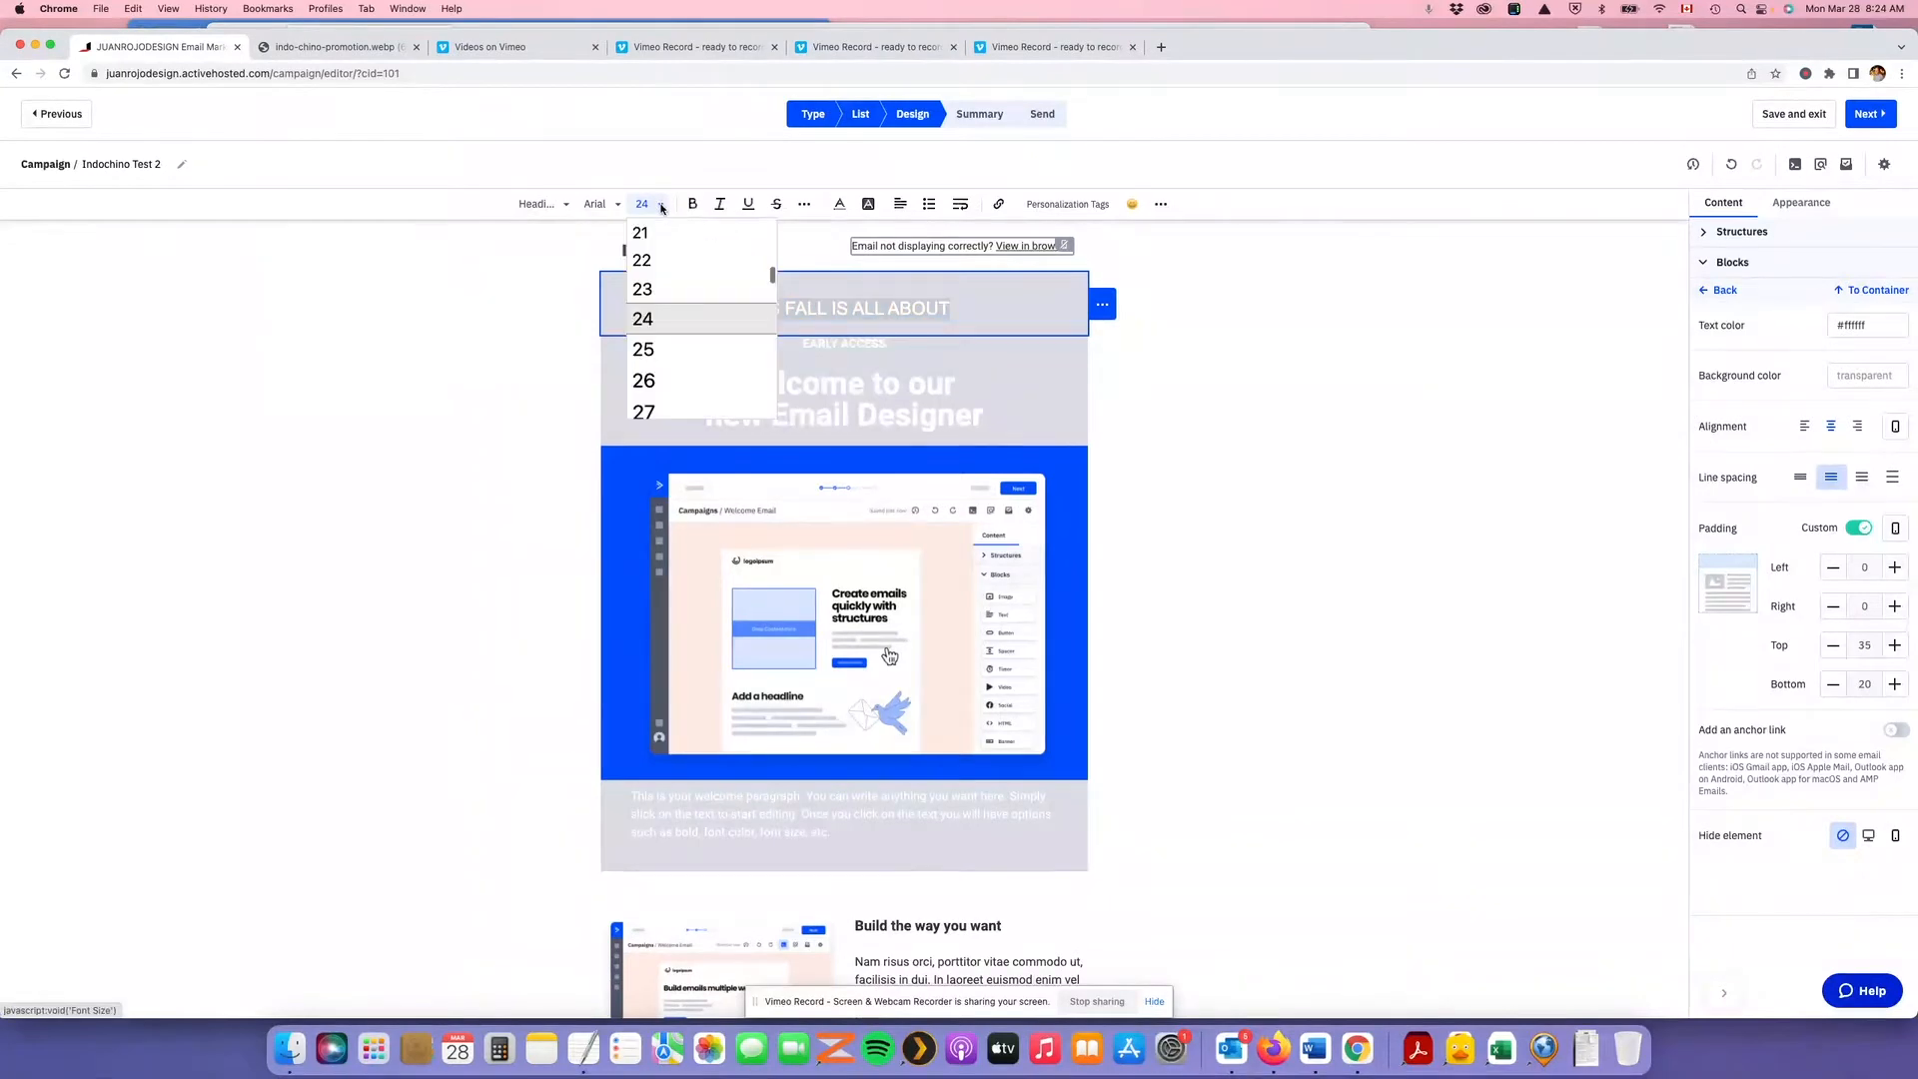
click(647, 264)
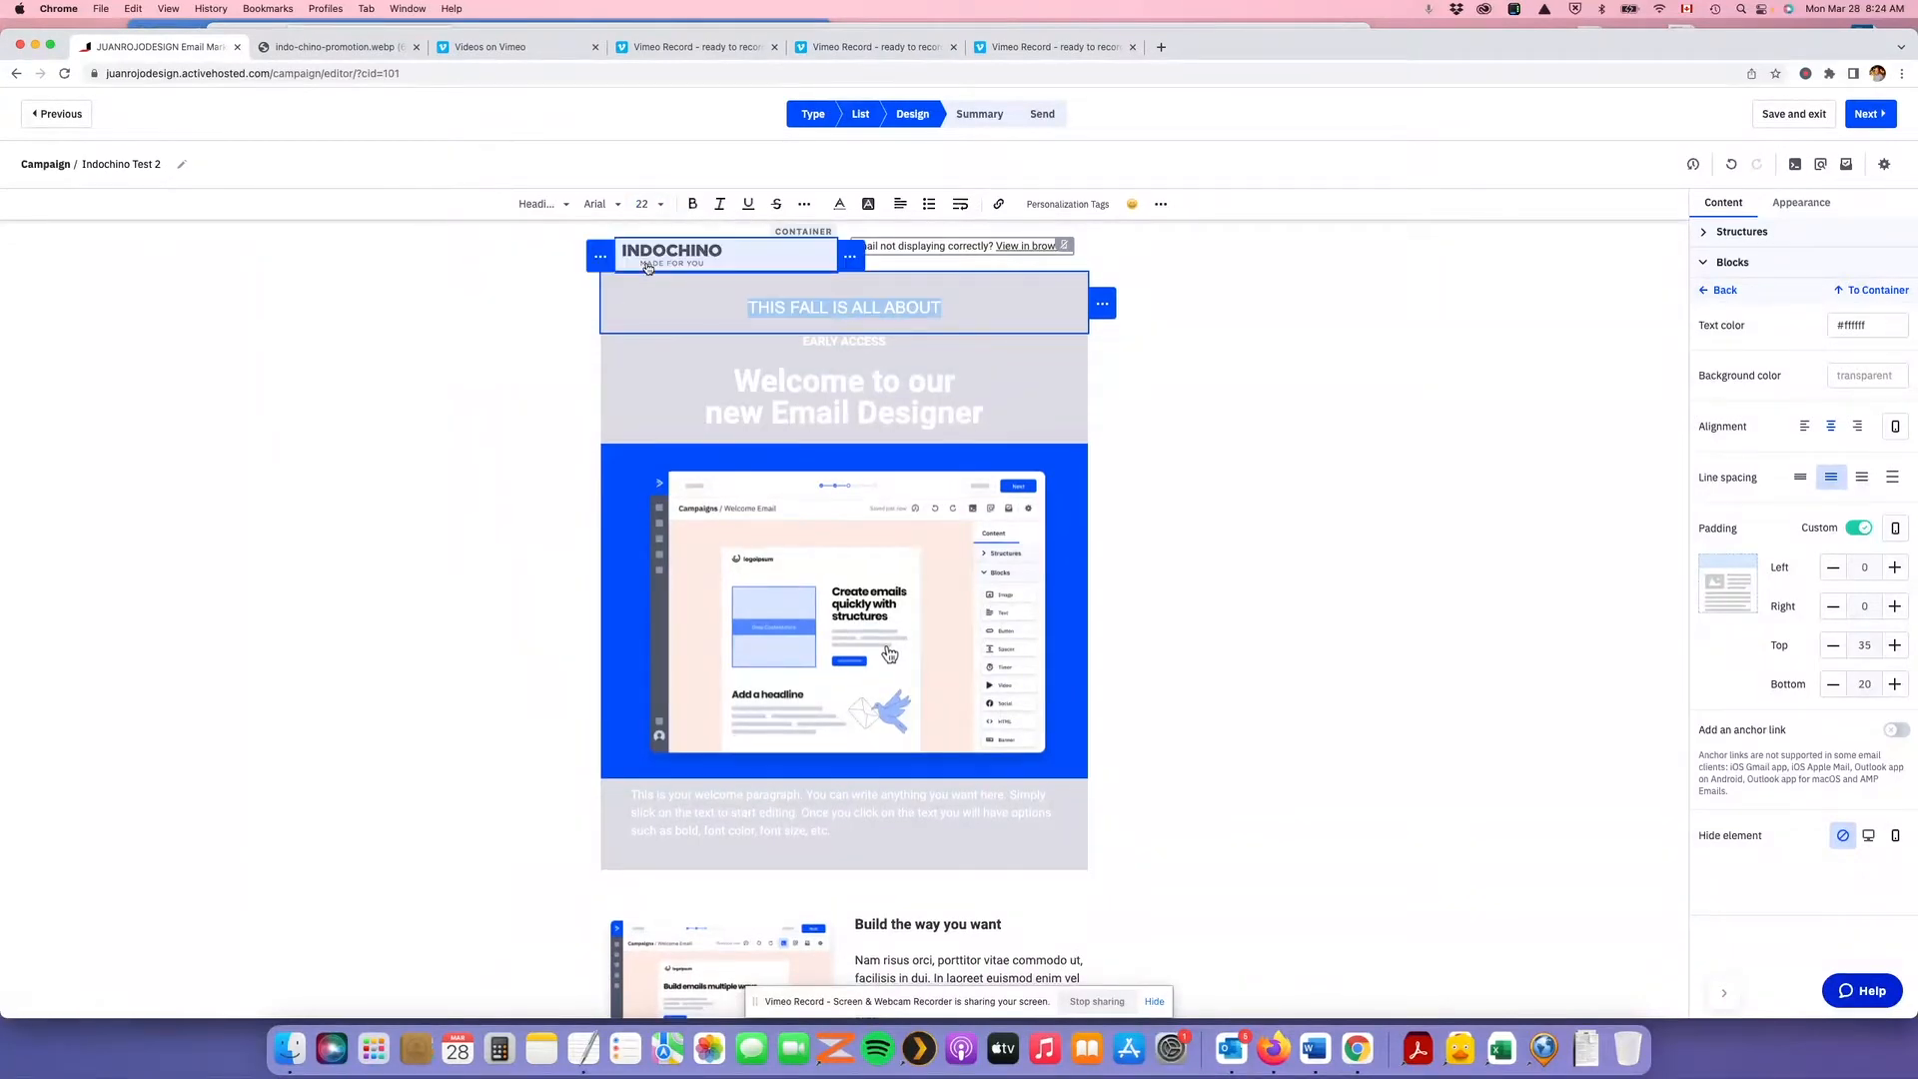
Change the "THIS FALL IS ALL ABOUT" heading's font to Open Sans
click(617, 206)
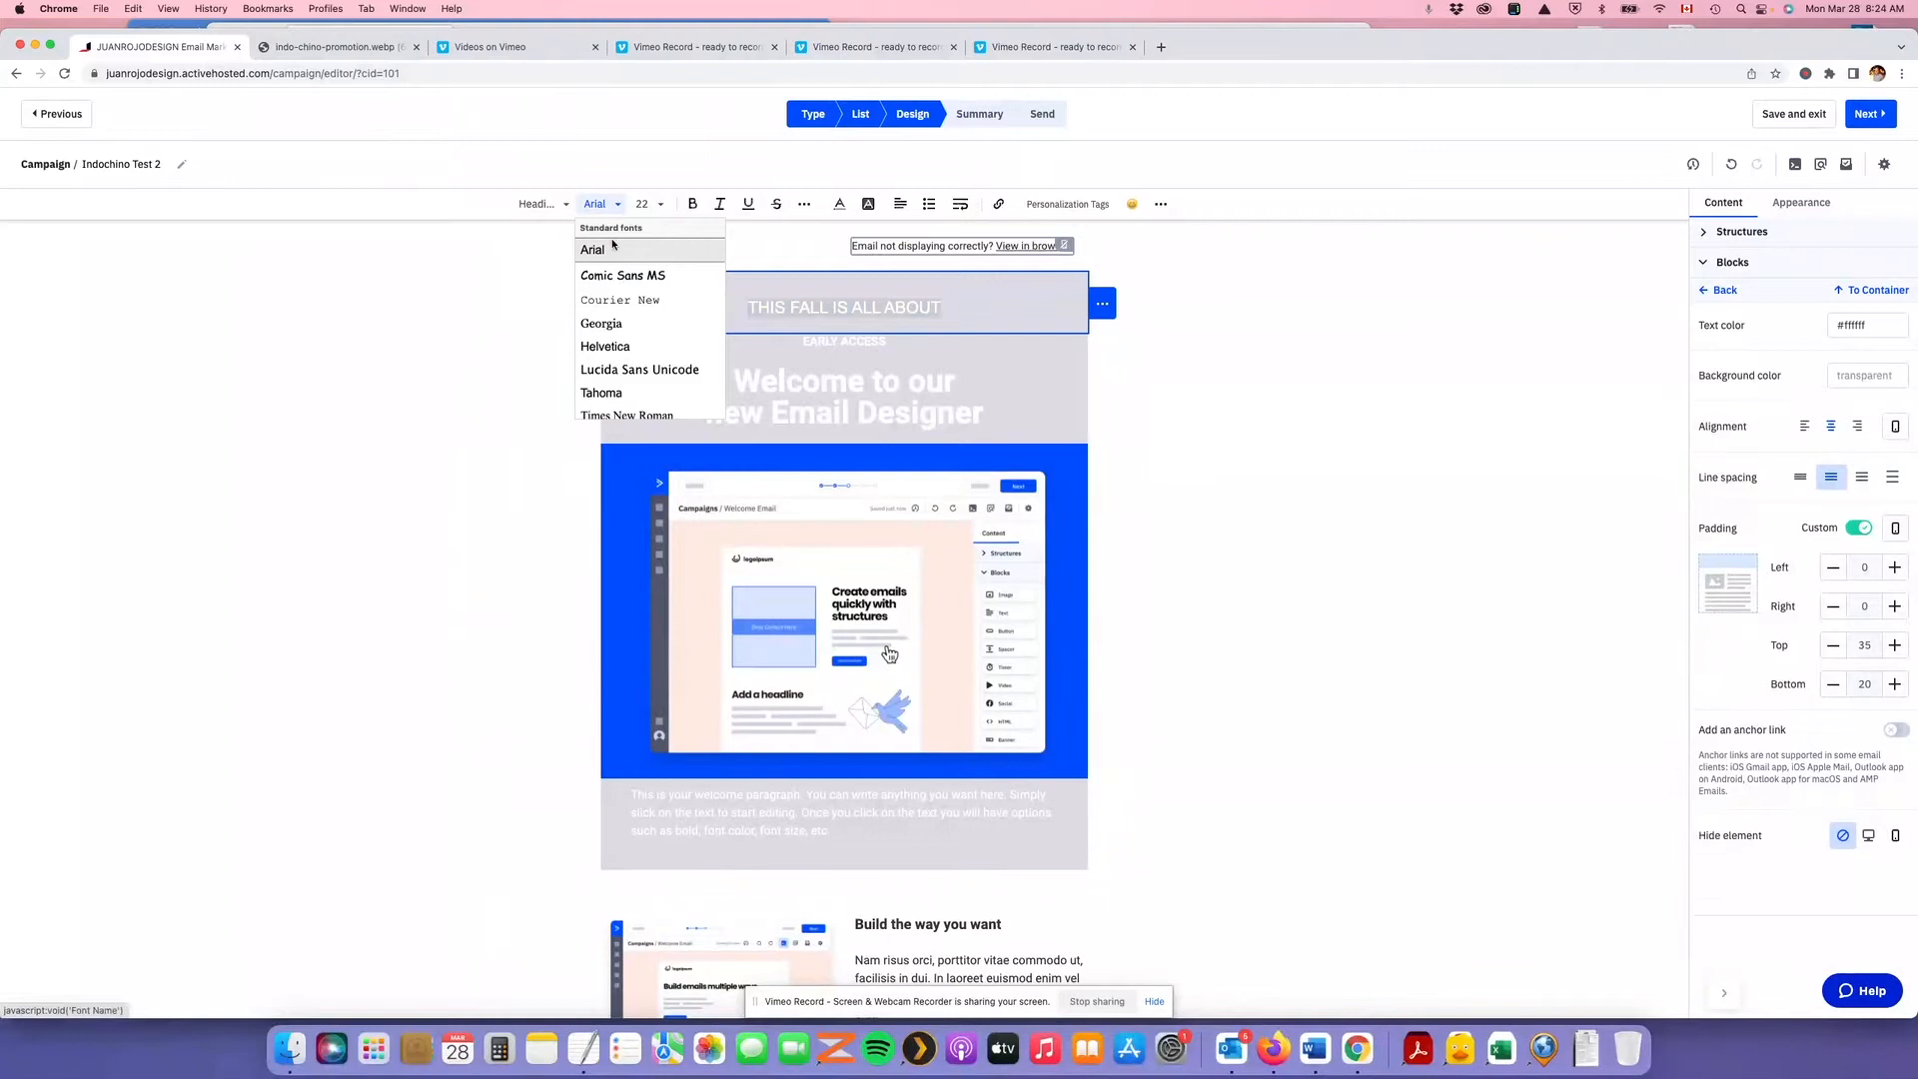
scroll(606, 349, down, 5)
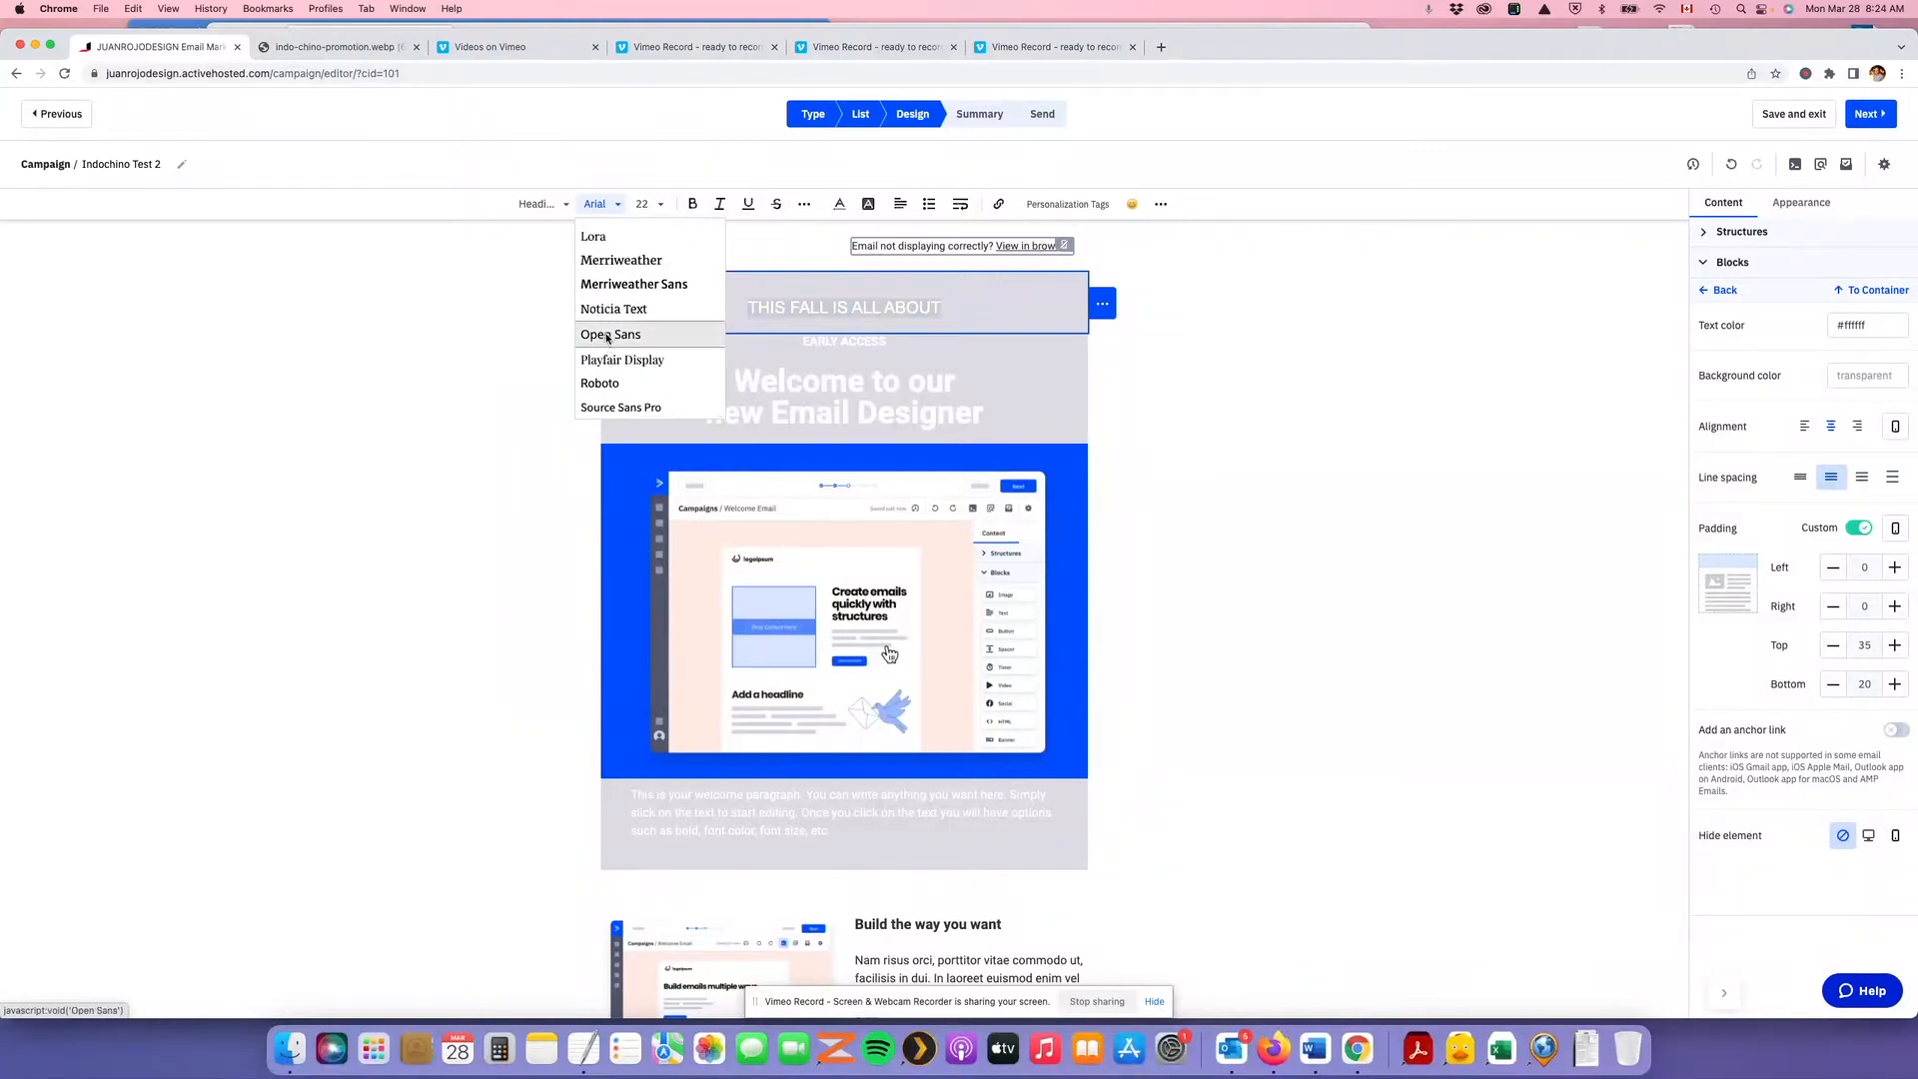
click(607, 336)
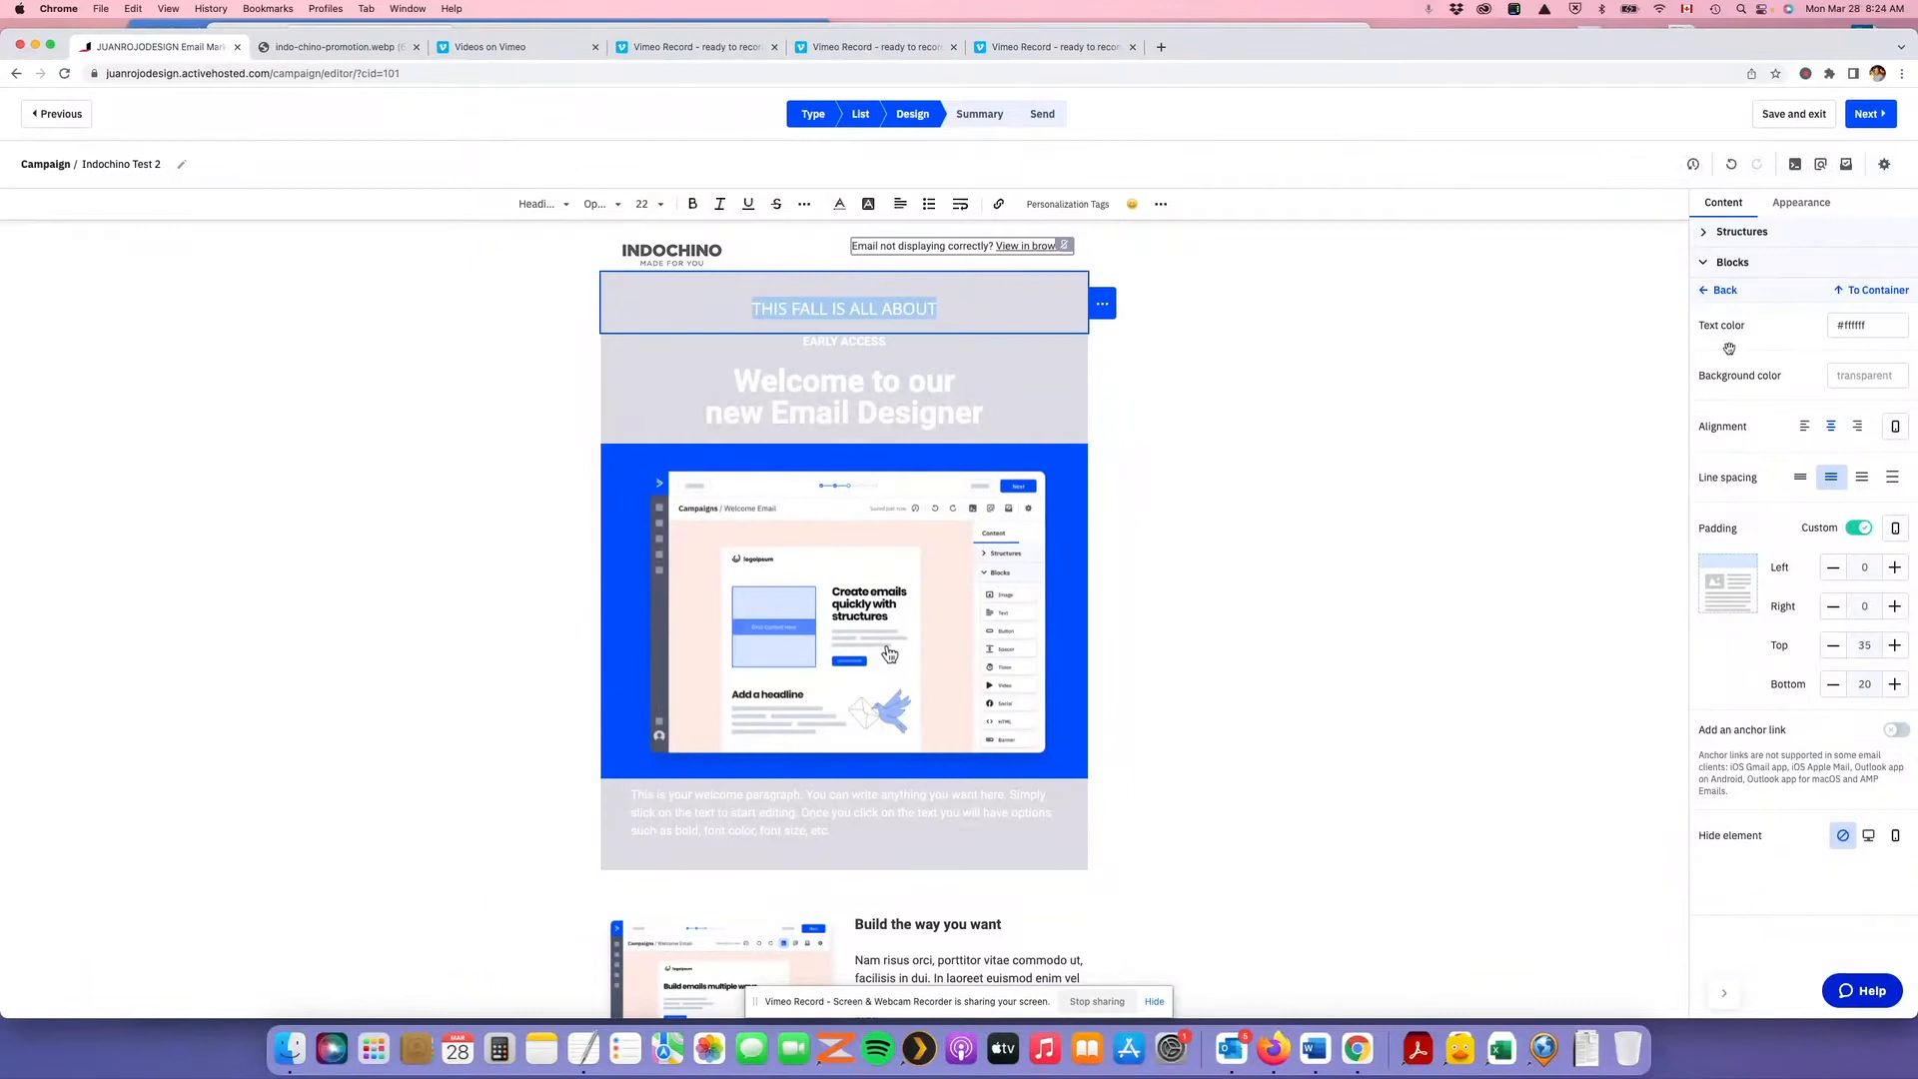
Copy the hero text color #4d4d4d from the TextEdit notes and apply it as the heading block's text color in the email designer
click(583, 1049)
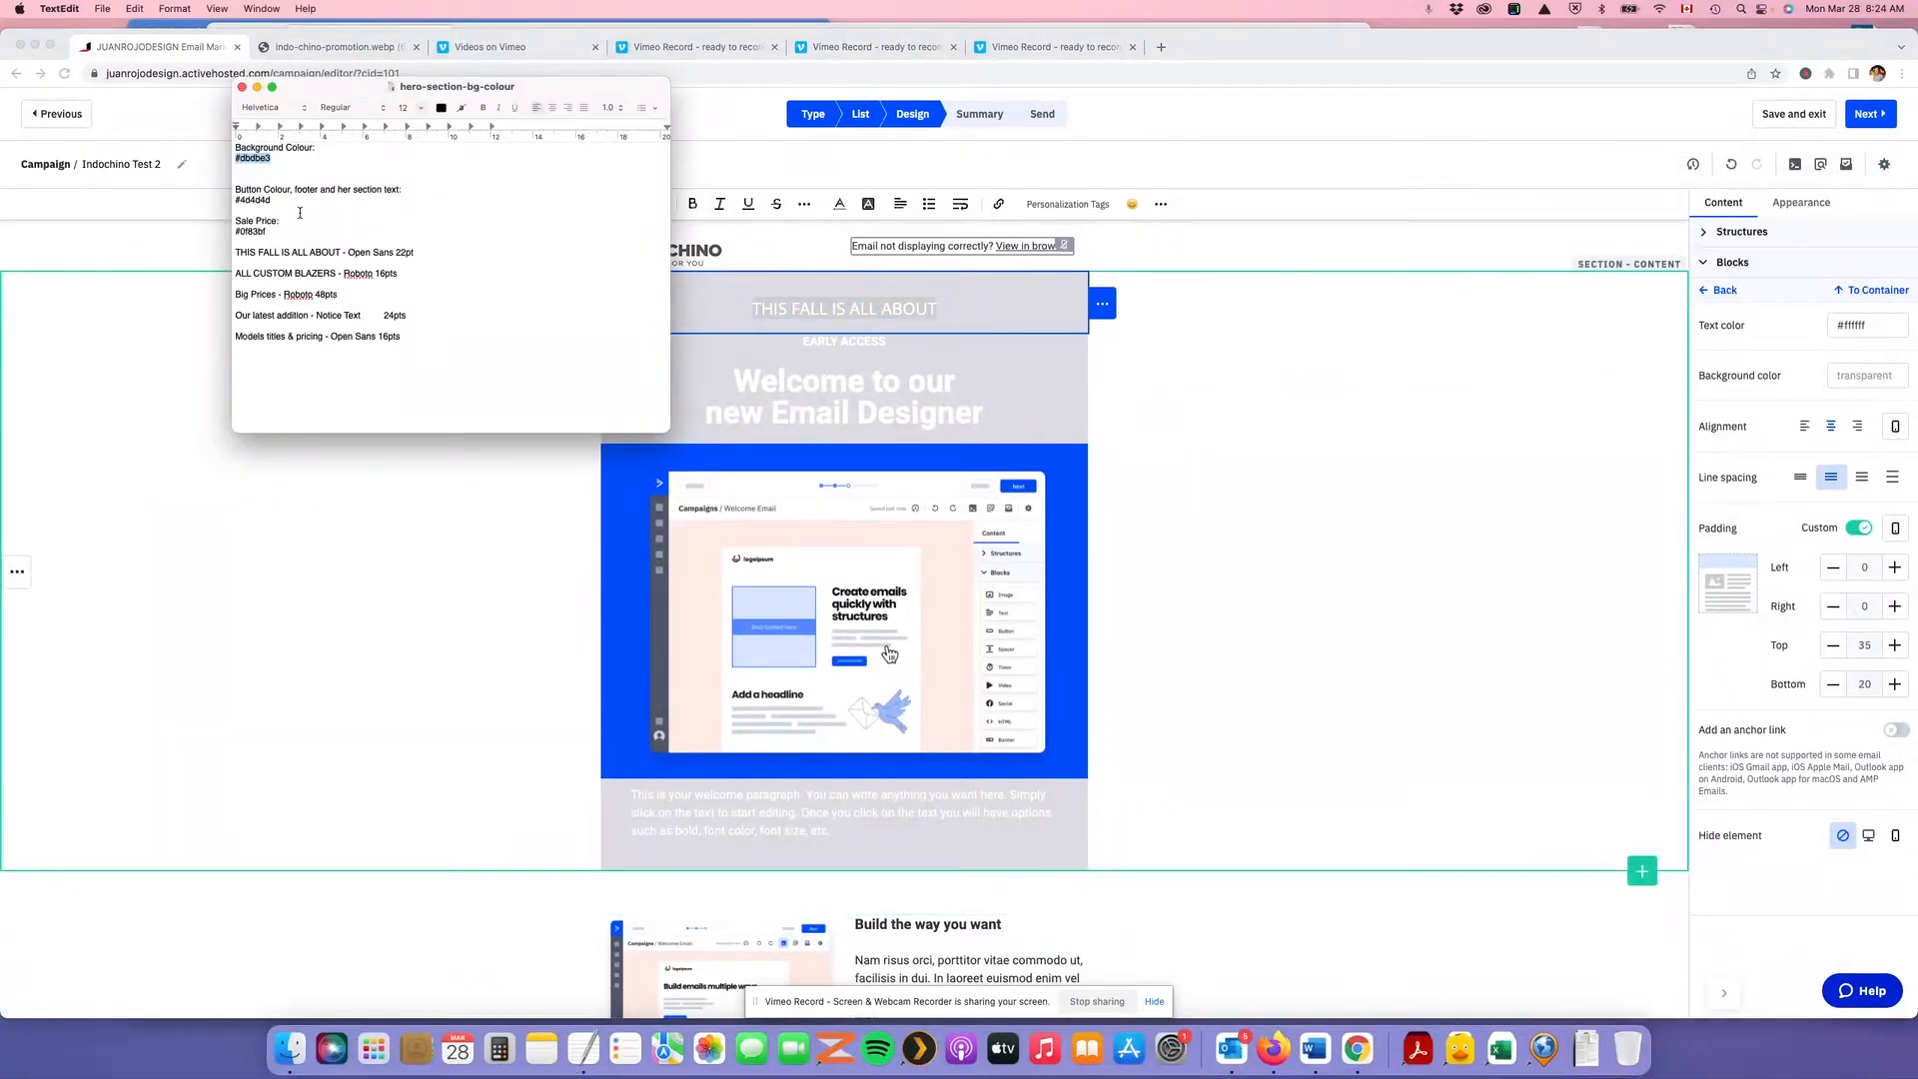
drag(278, 202, 230, 204)
key(super+c)
click(1858, 326)
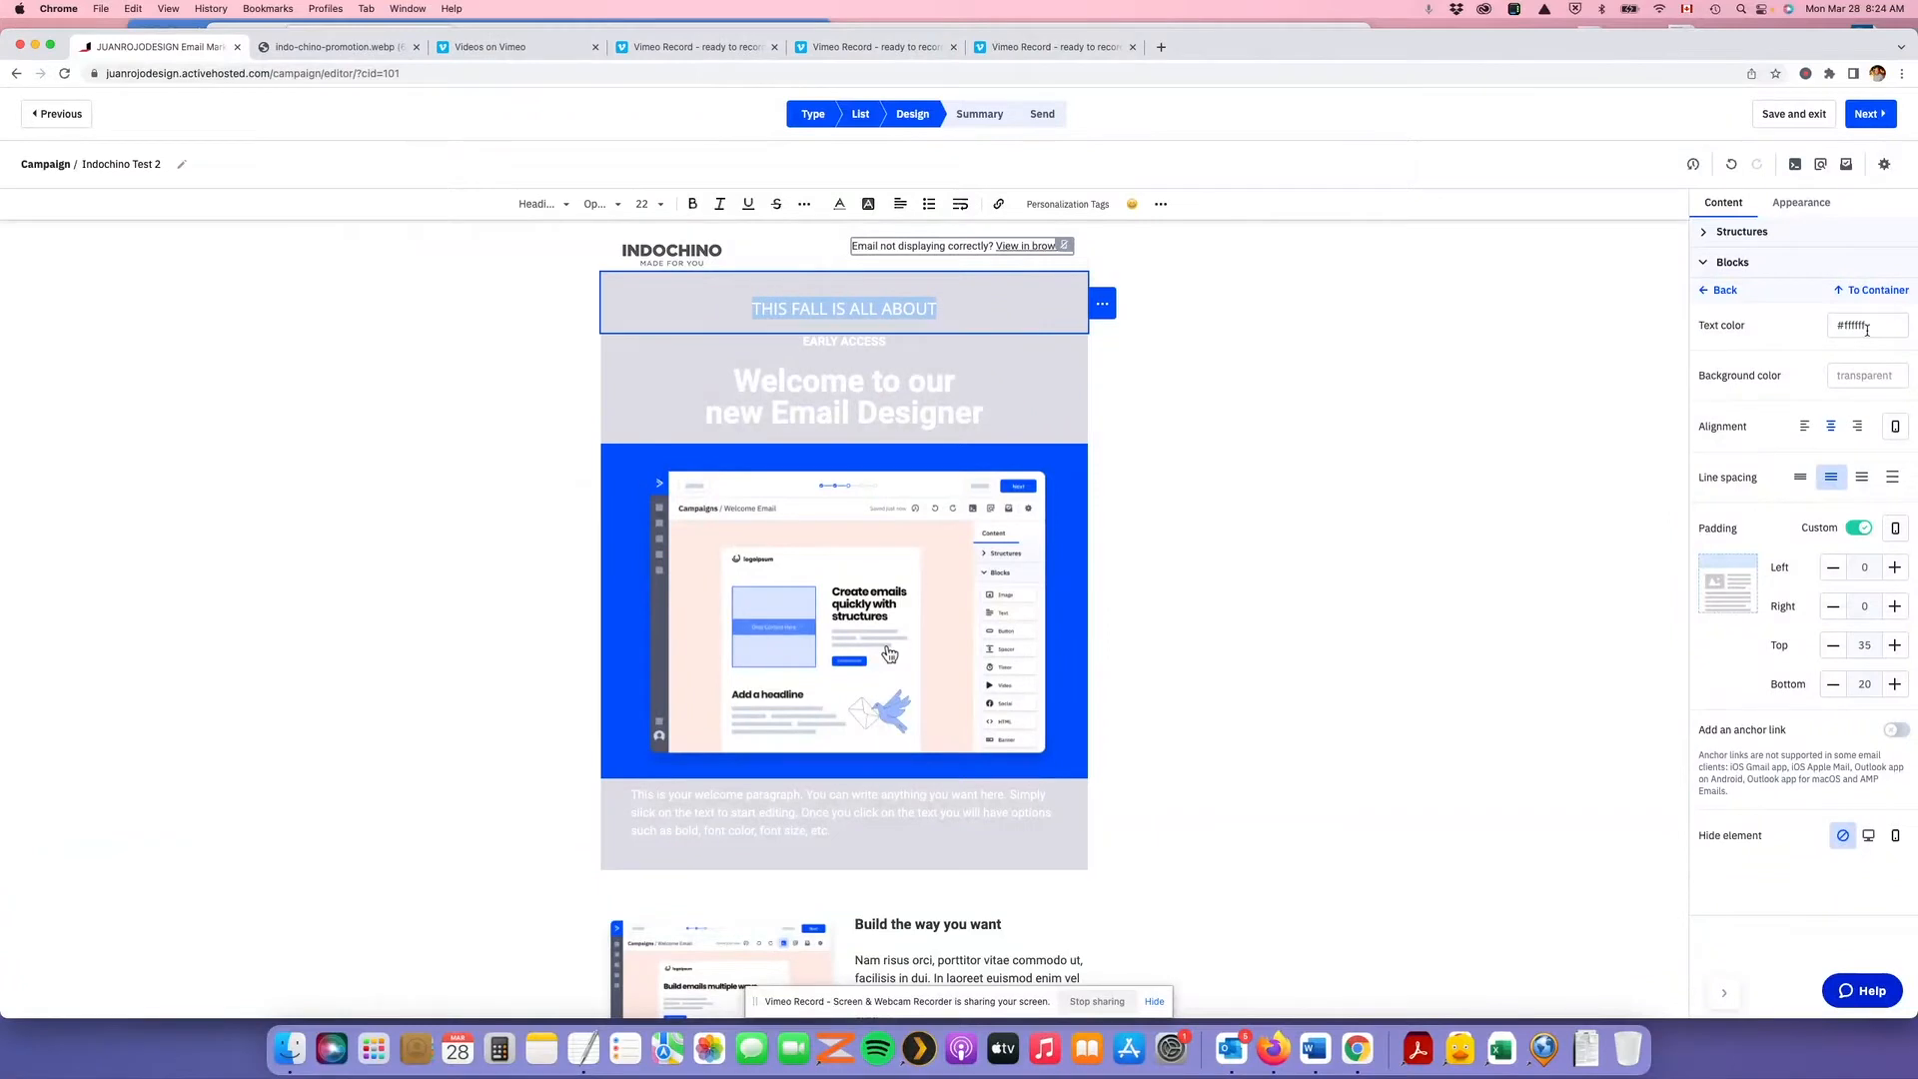
click(1877, 324)
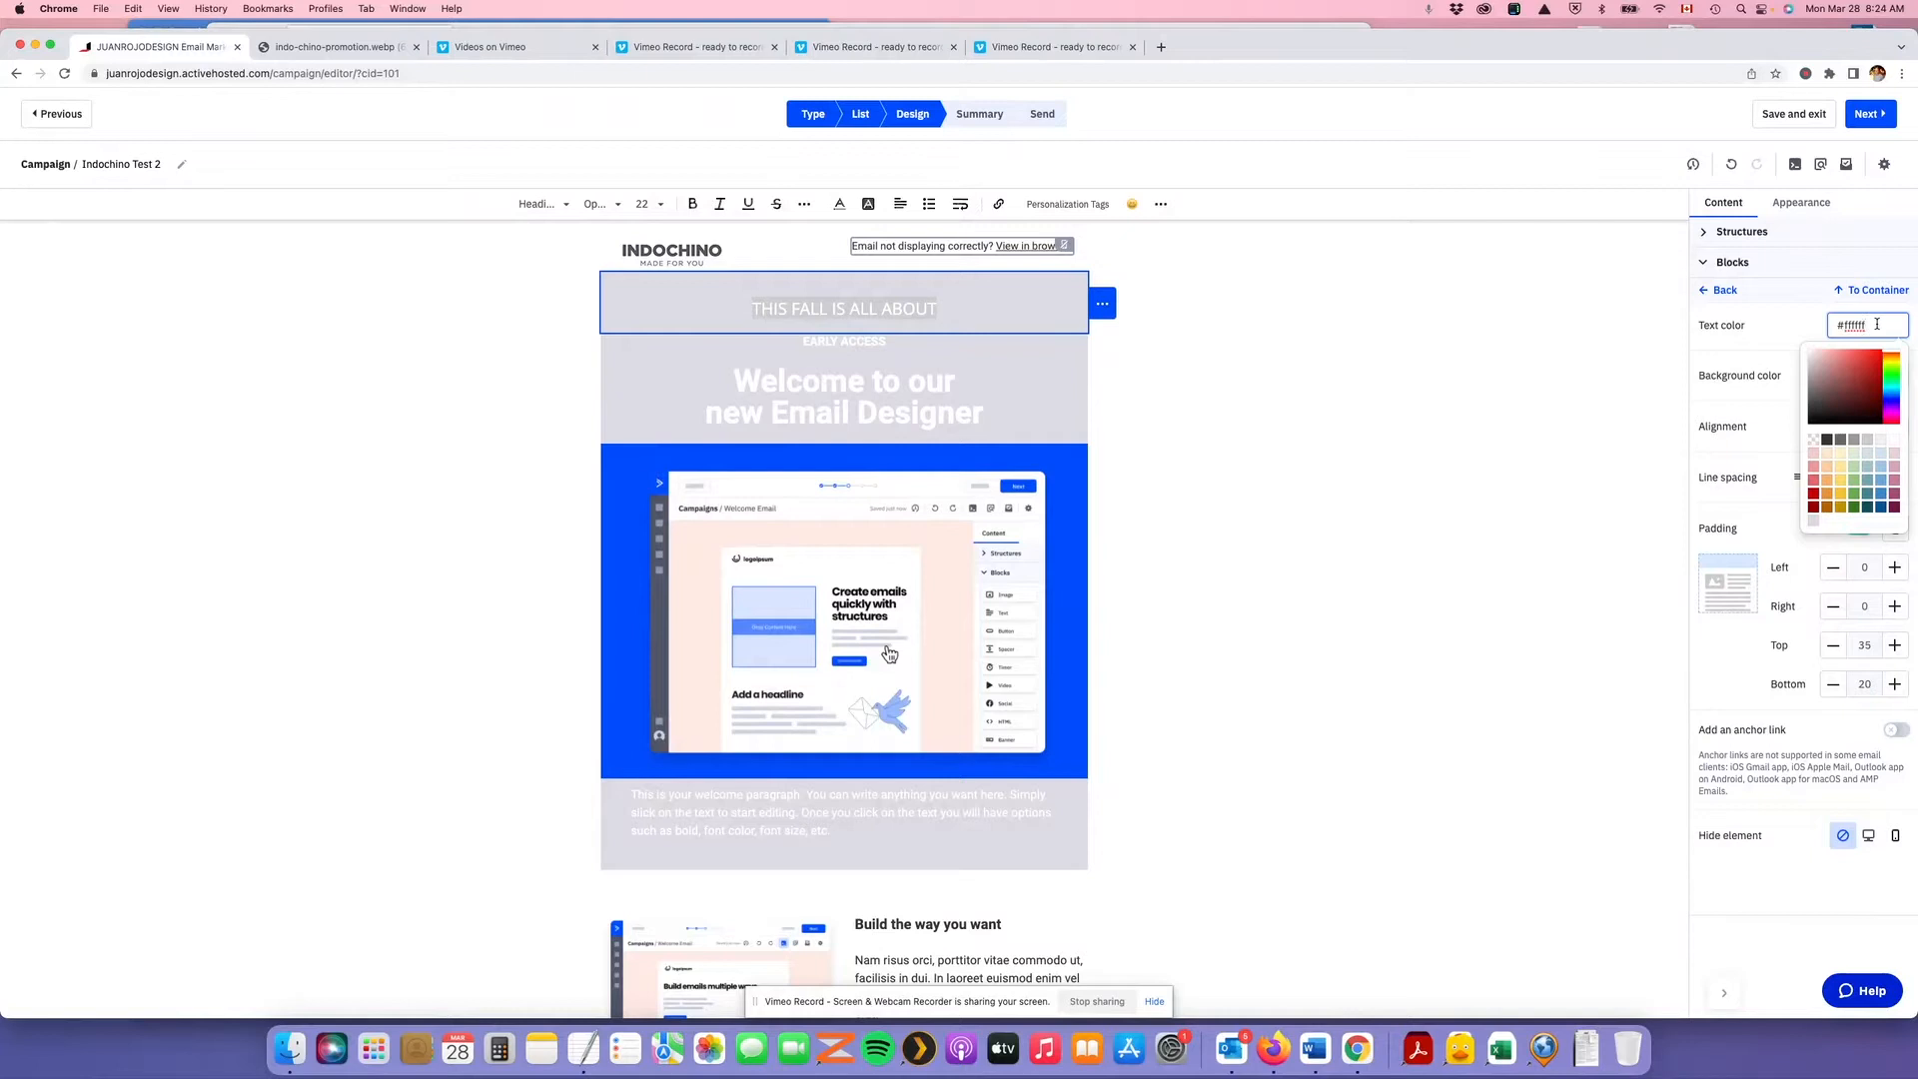
drag(1877, 324, 1815, 317)
key(super+v)
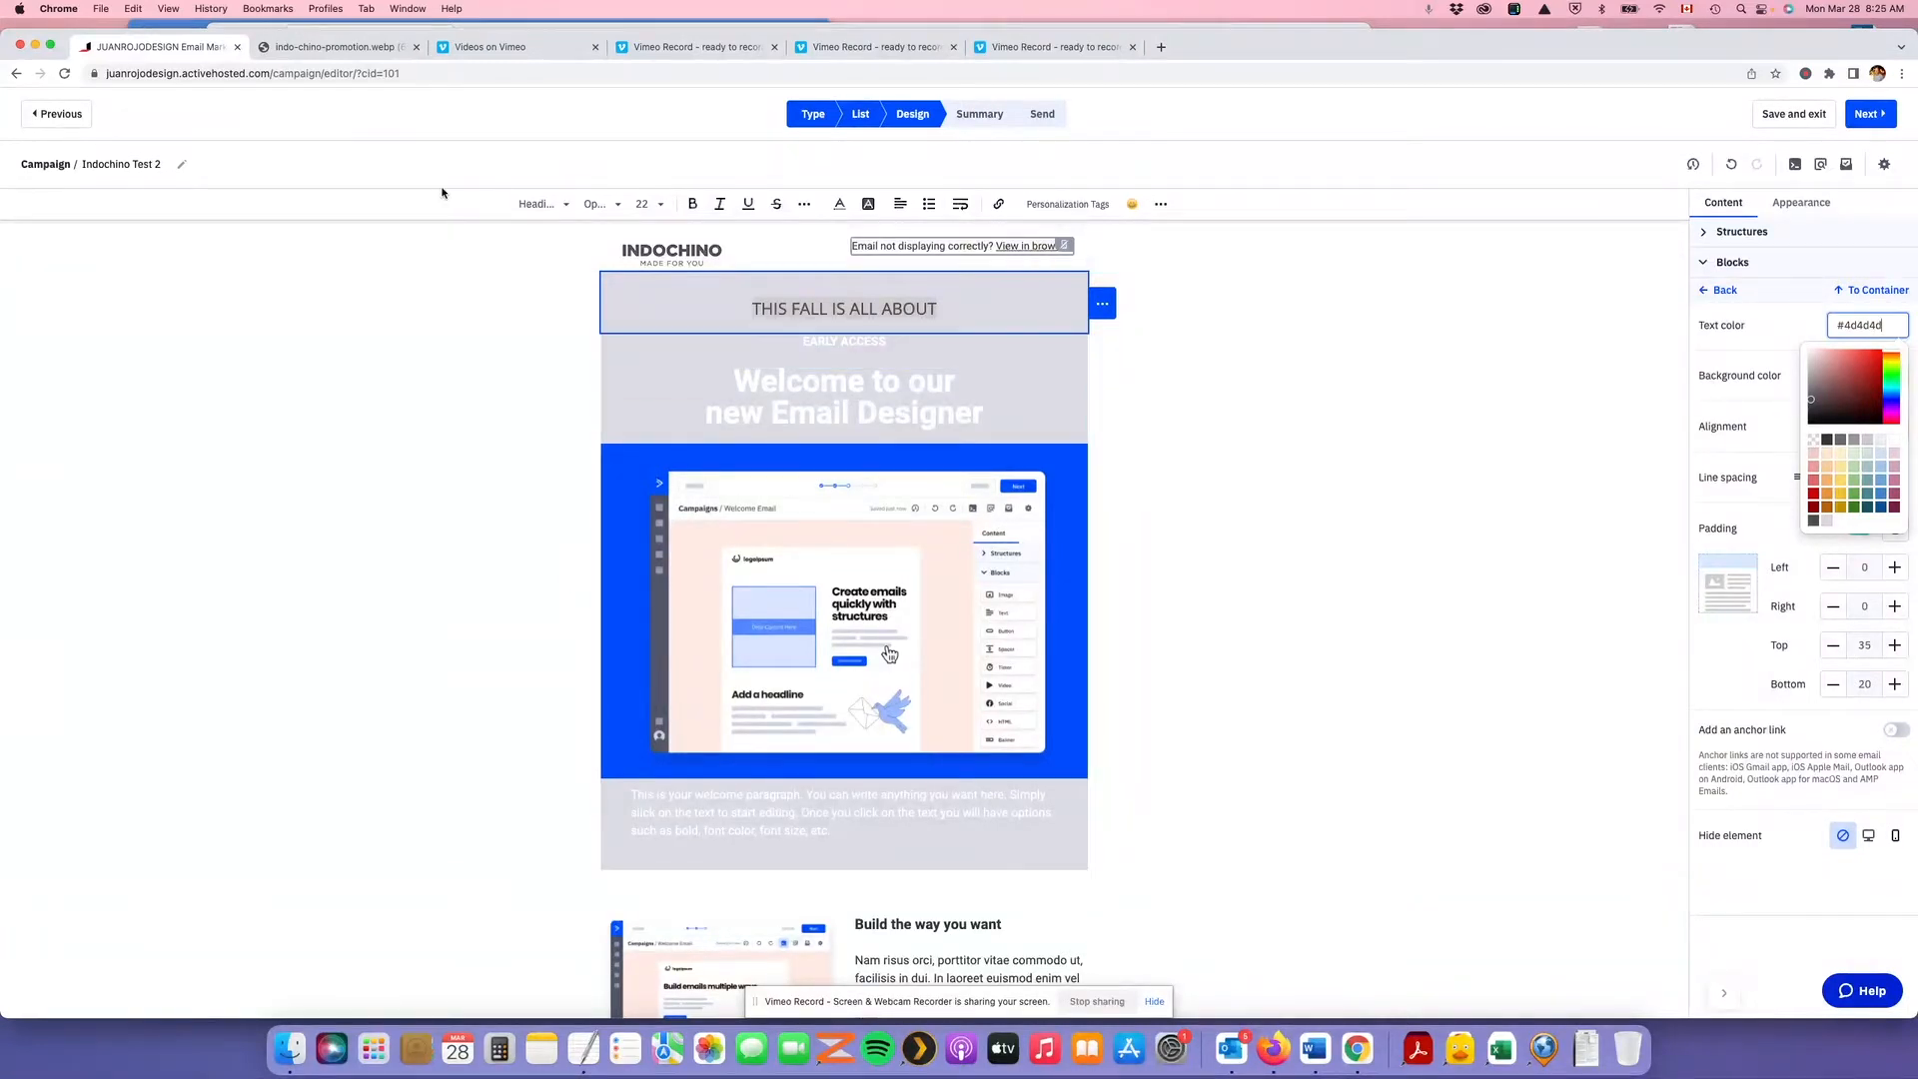
Check the sample email's hero title, then add an image block below the heading and fill it with the-separates-title.png
click(337, 46)
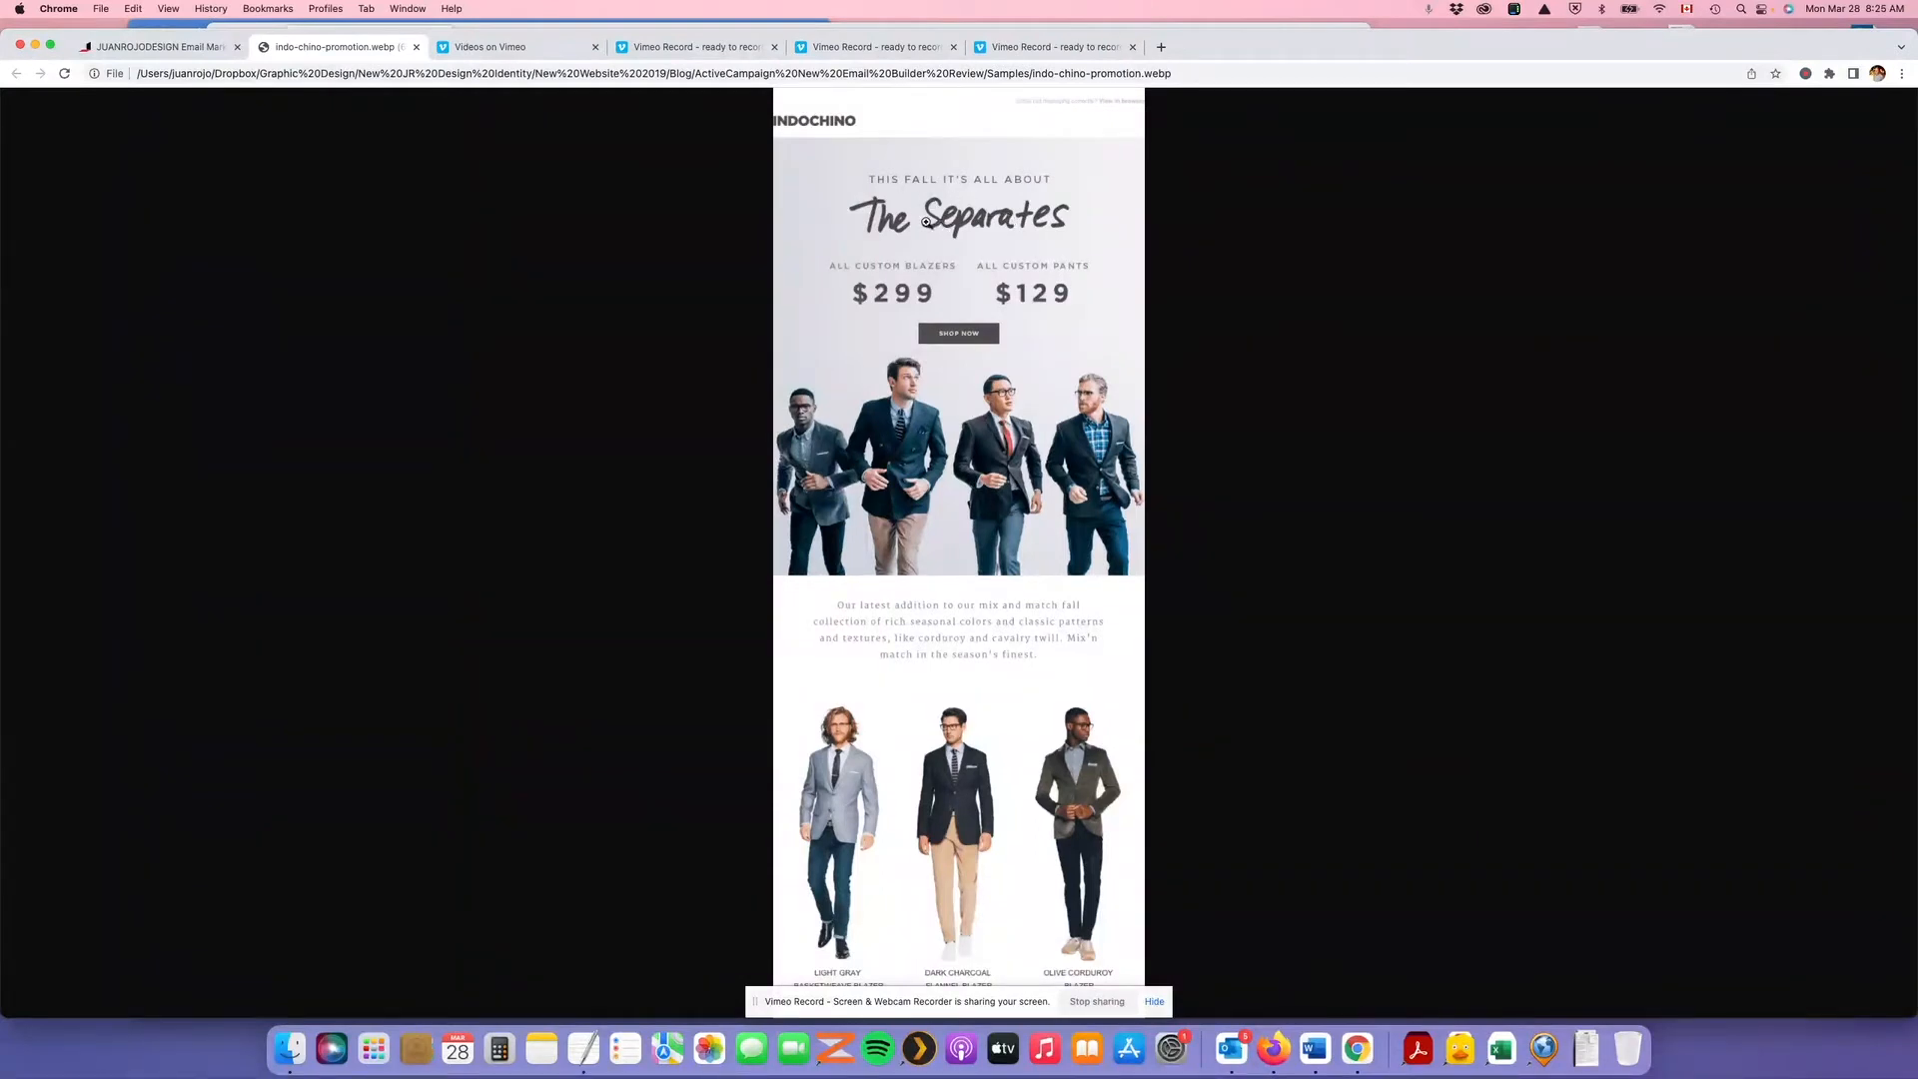
click(177, 46)
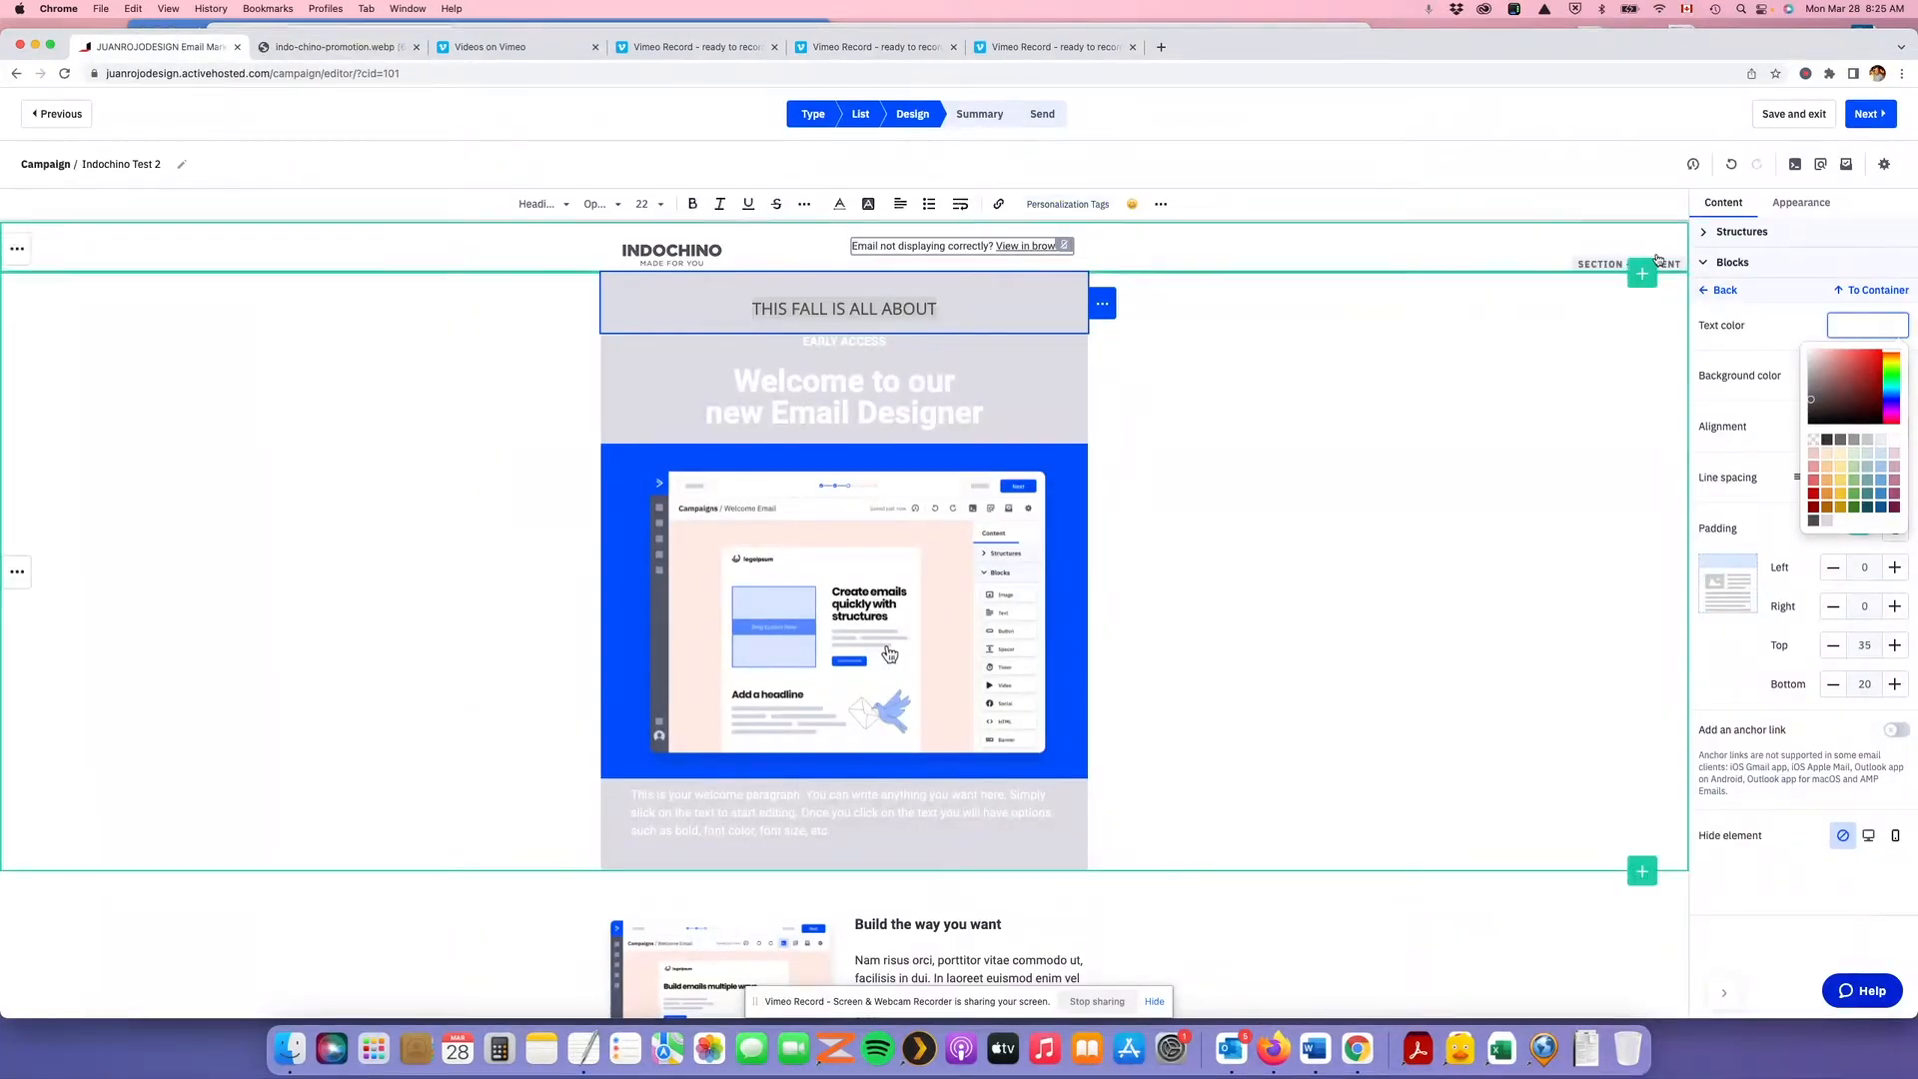
click(1705, 263)
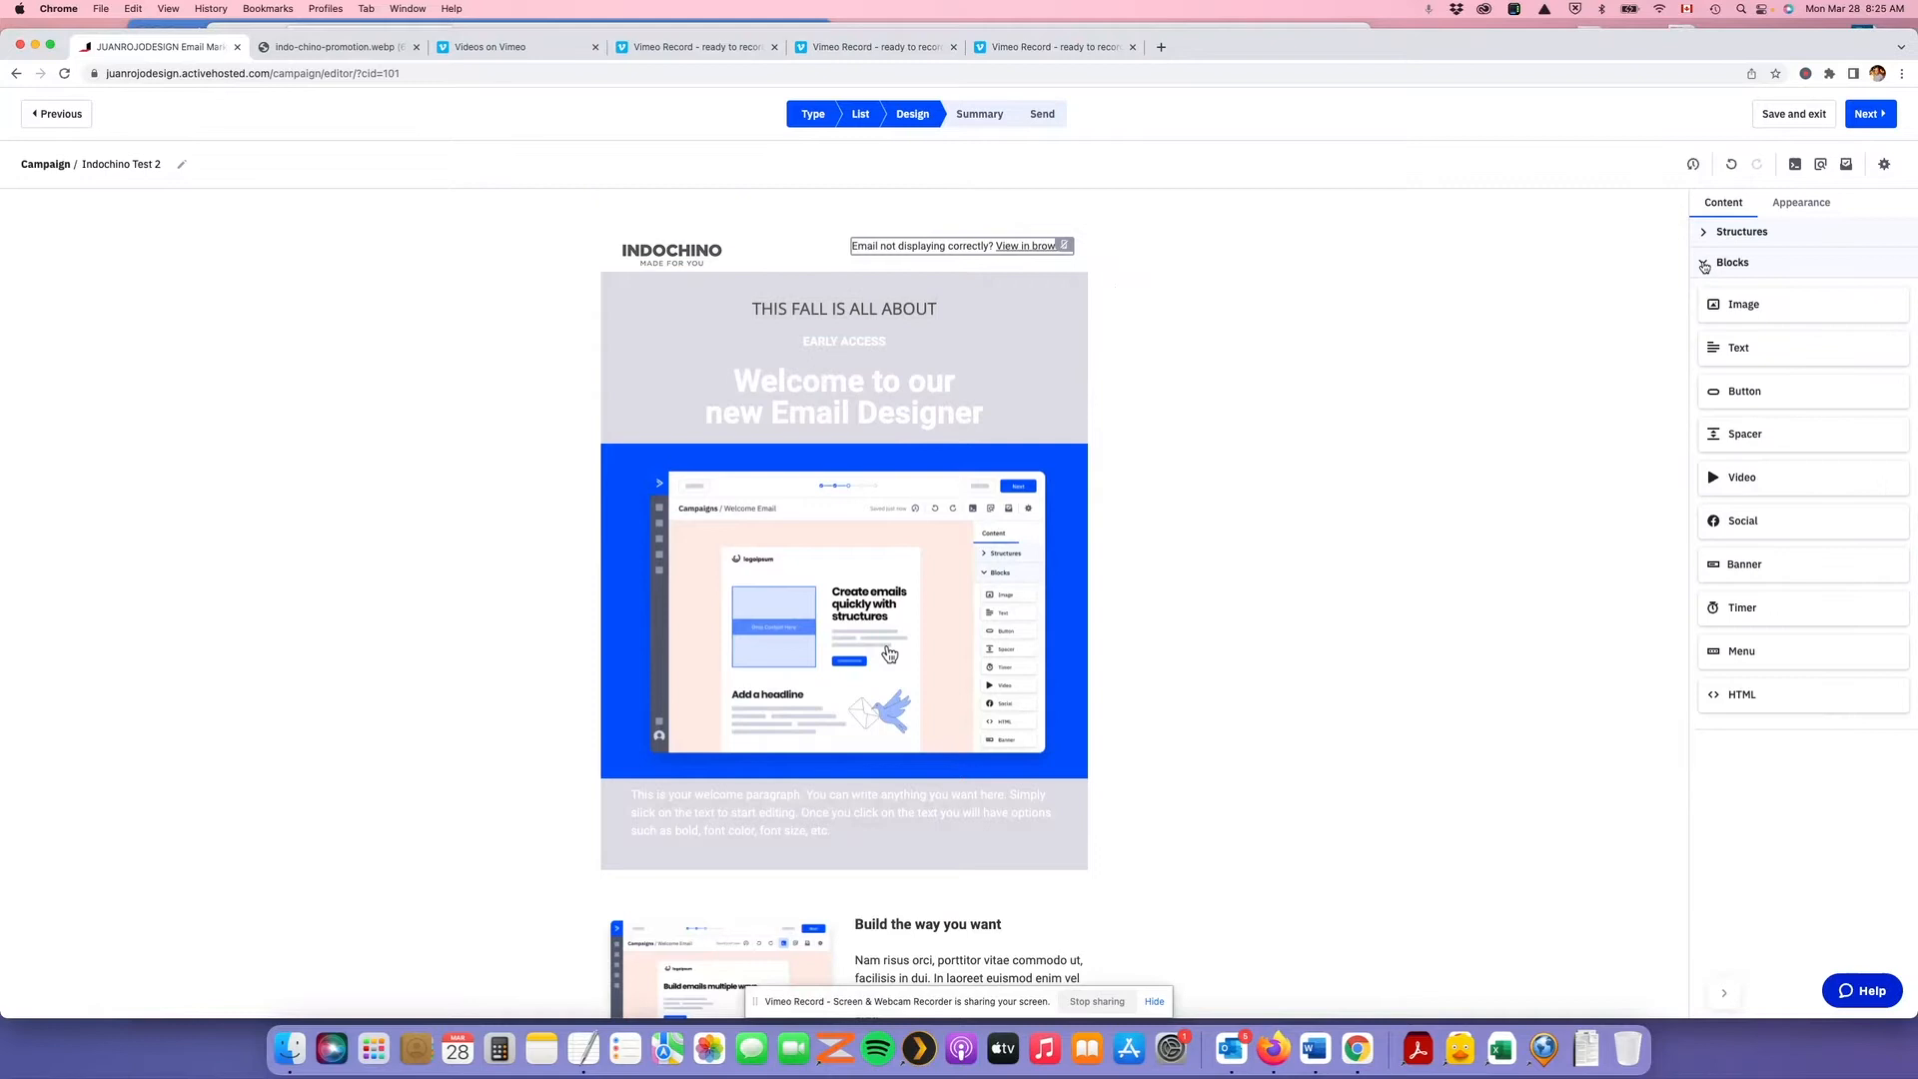
drag(1748, 305, 952, 322)
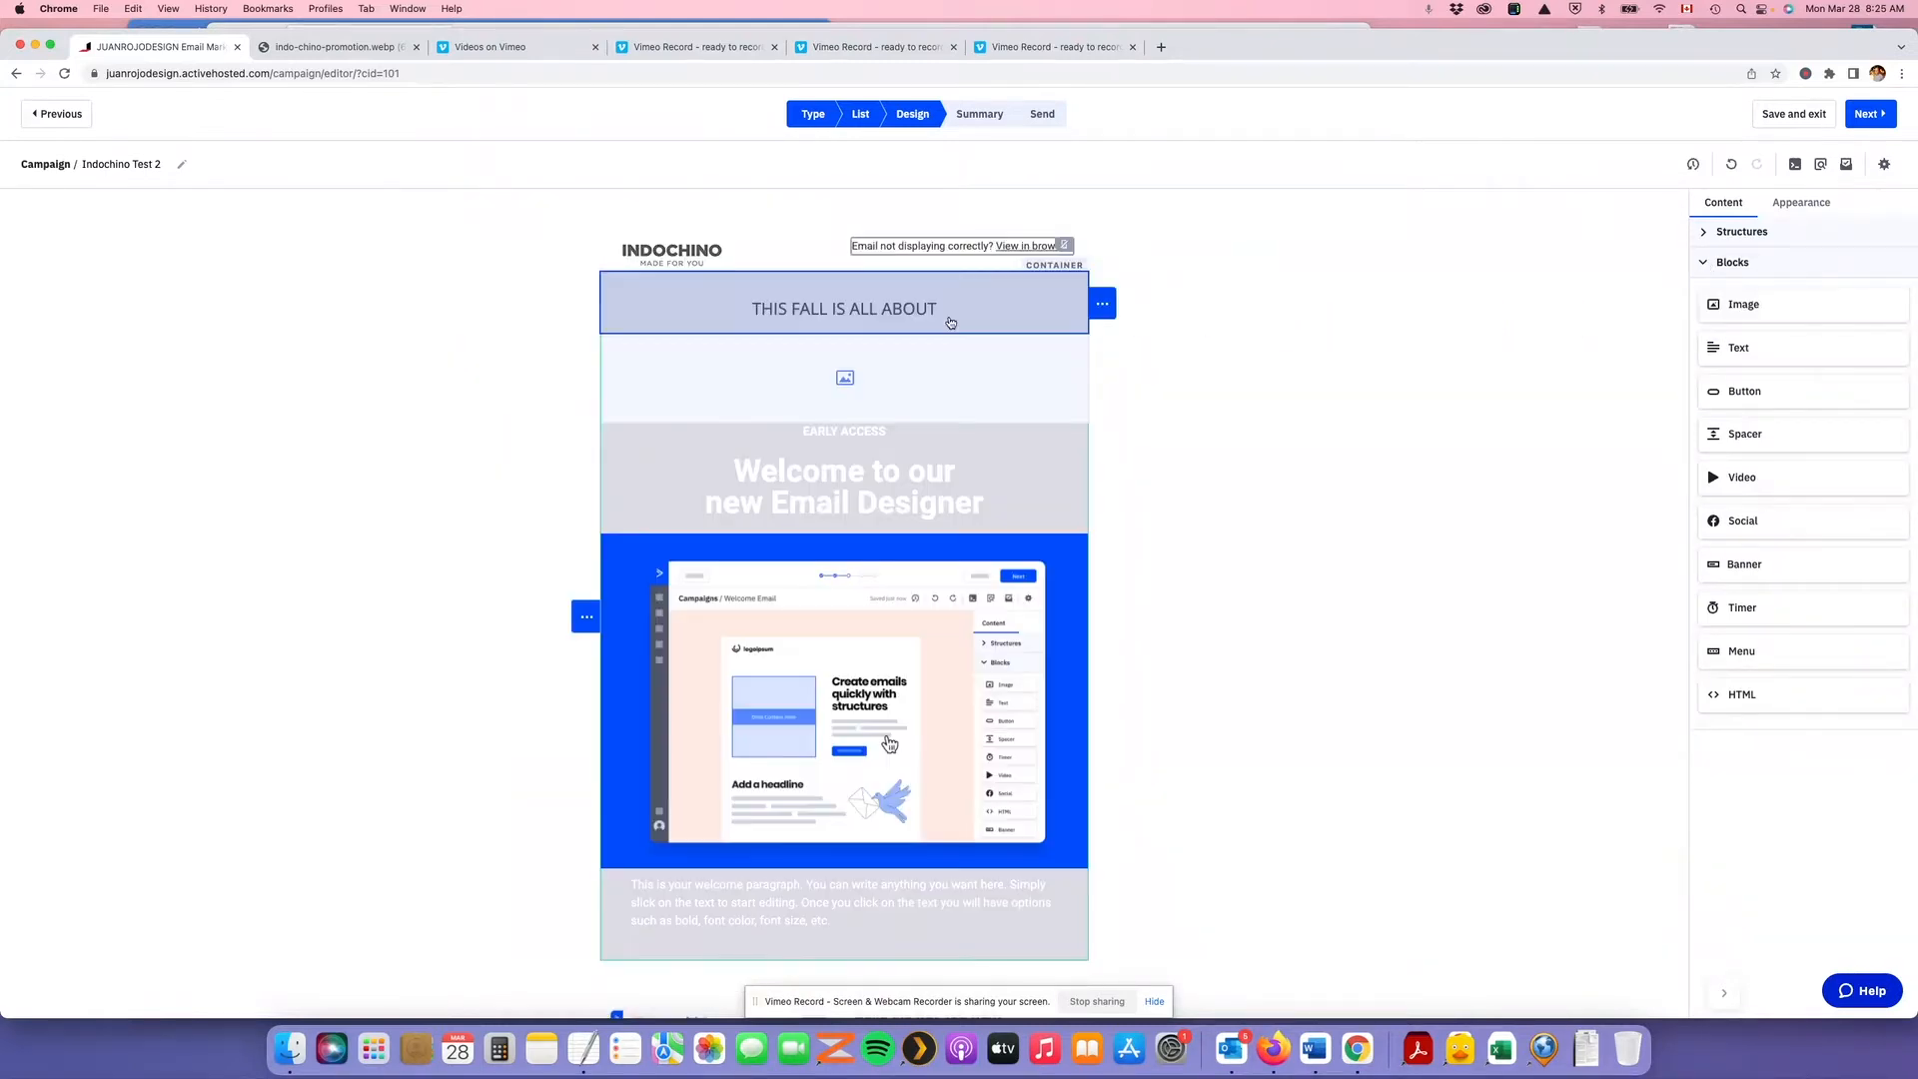
click(845, 379)
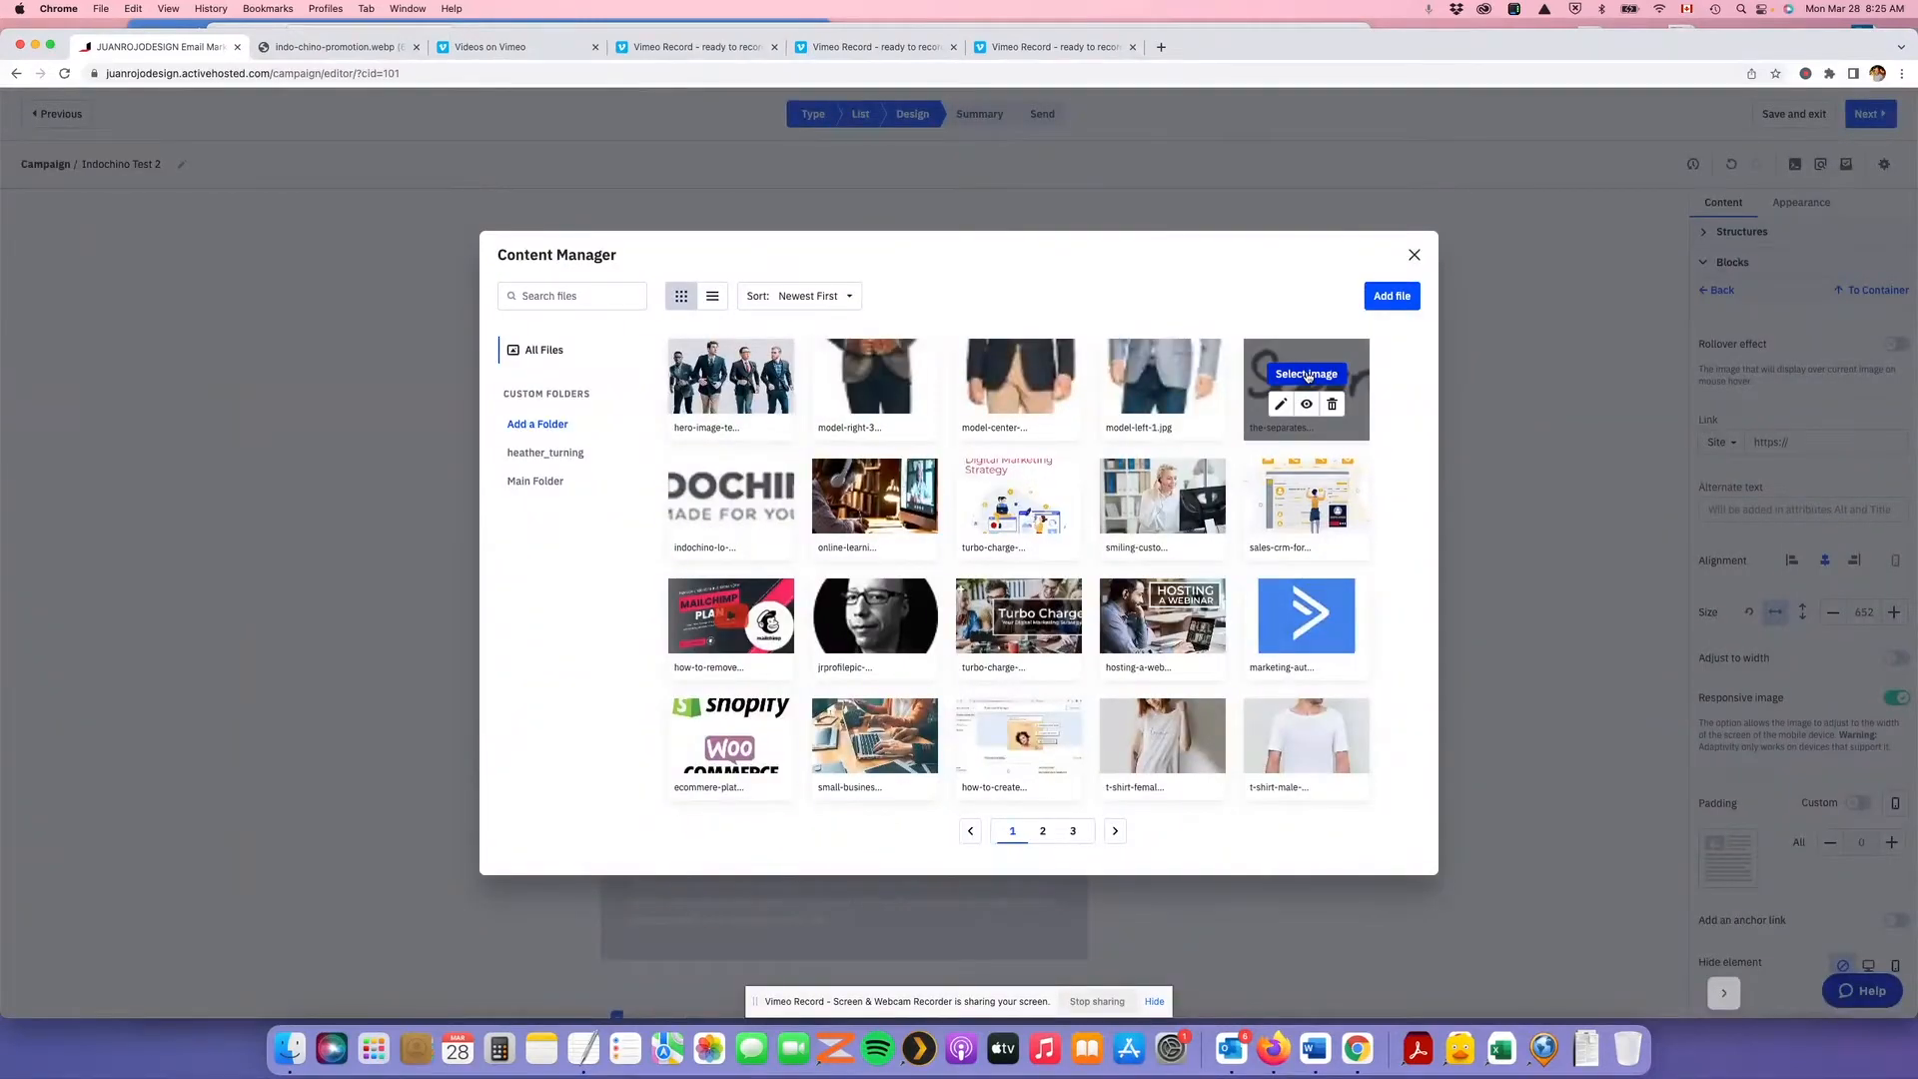
click(1308, 375)
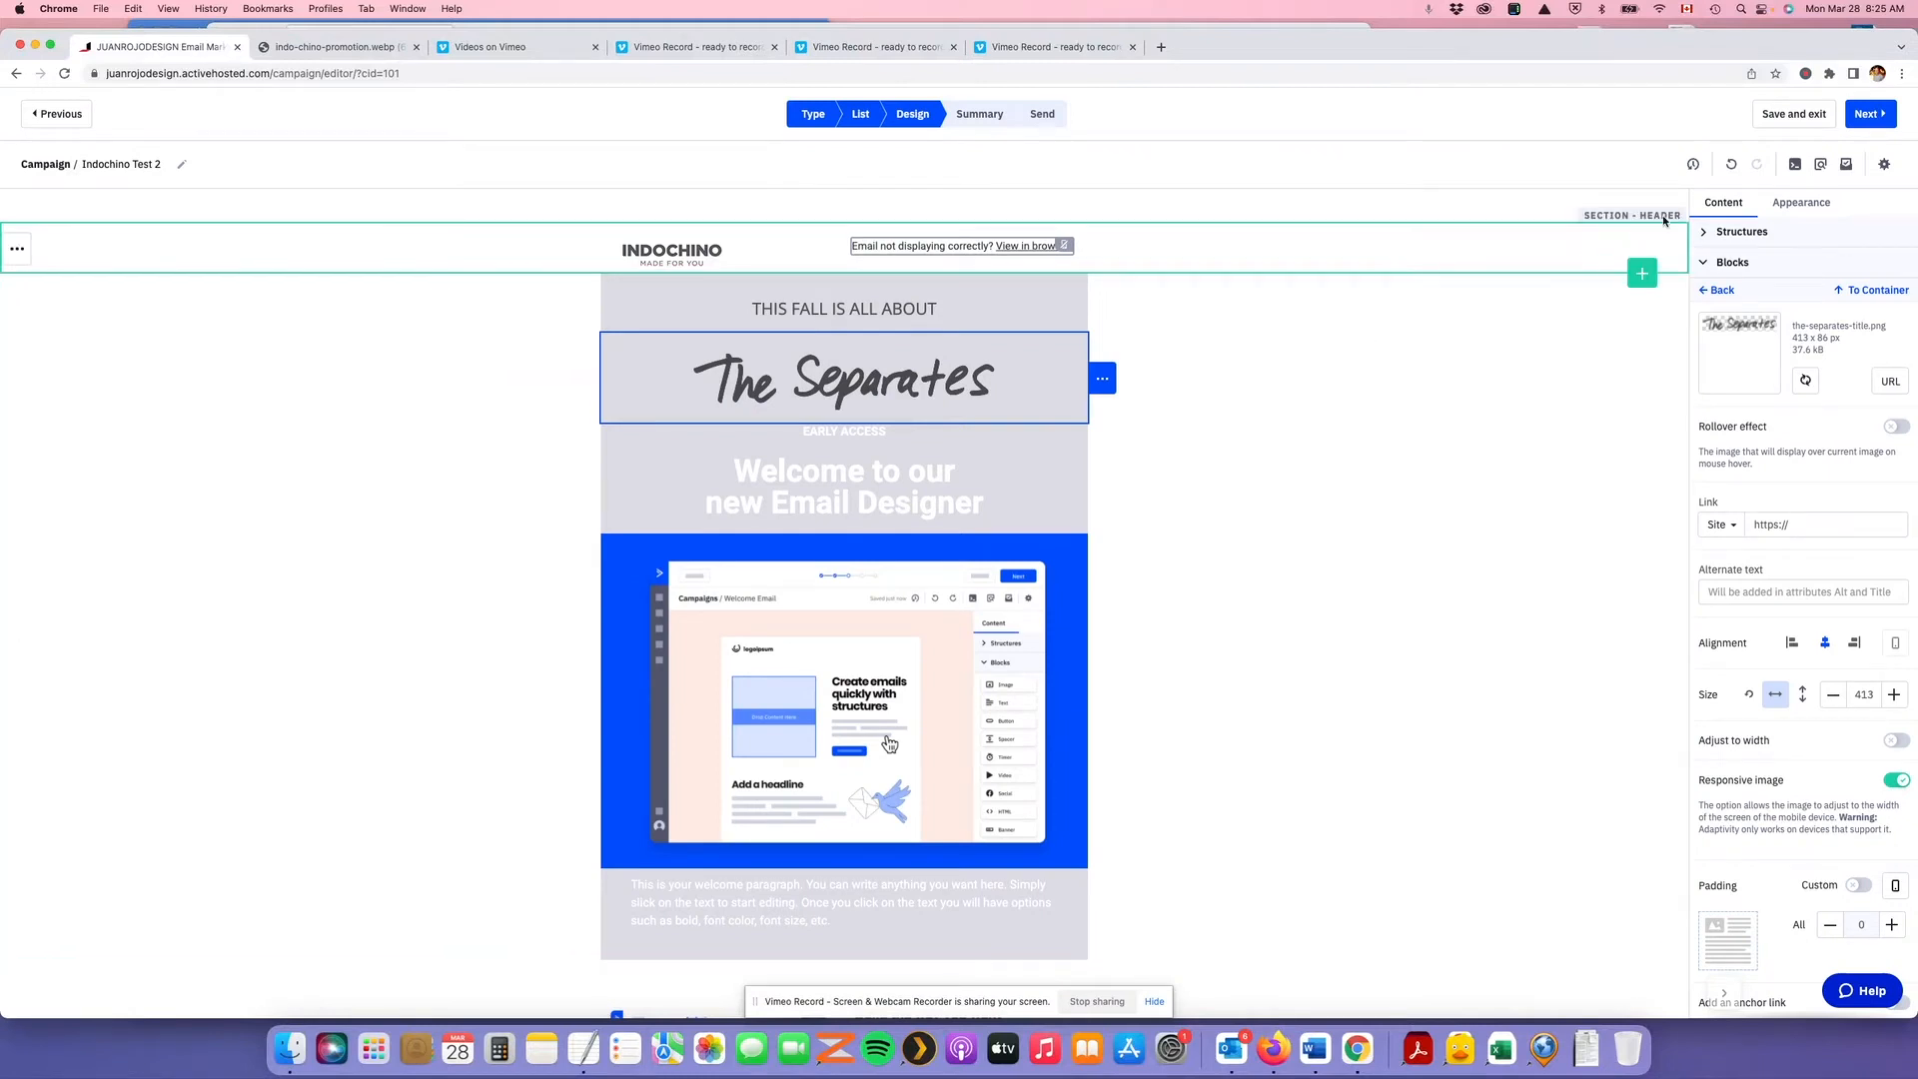
Preview the email on desktop and mobile, compare it with the sample email, then close the preview and return to the designer
click(1821, 167)
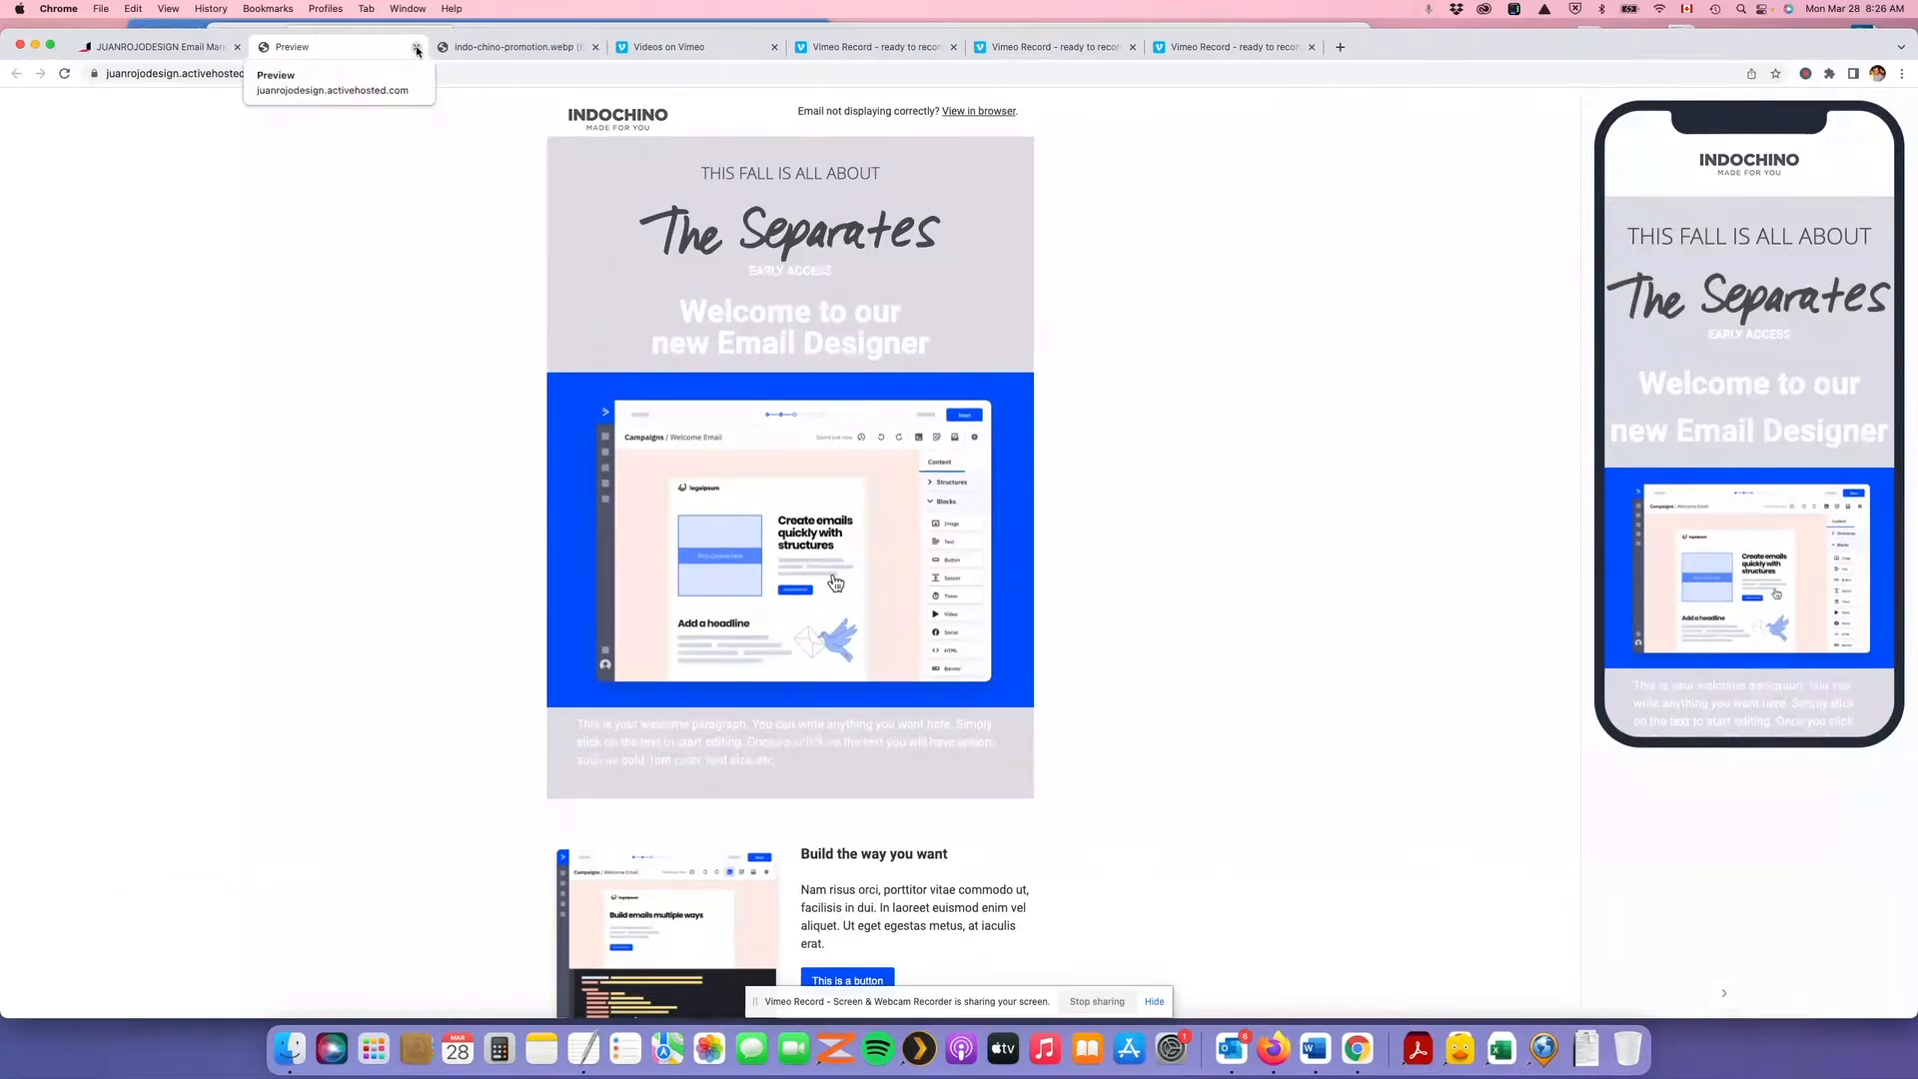
click(516, 49)
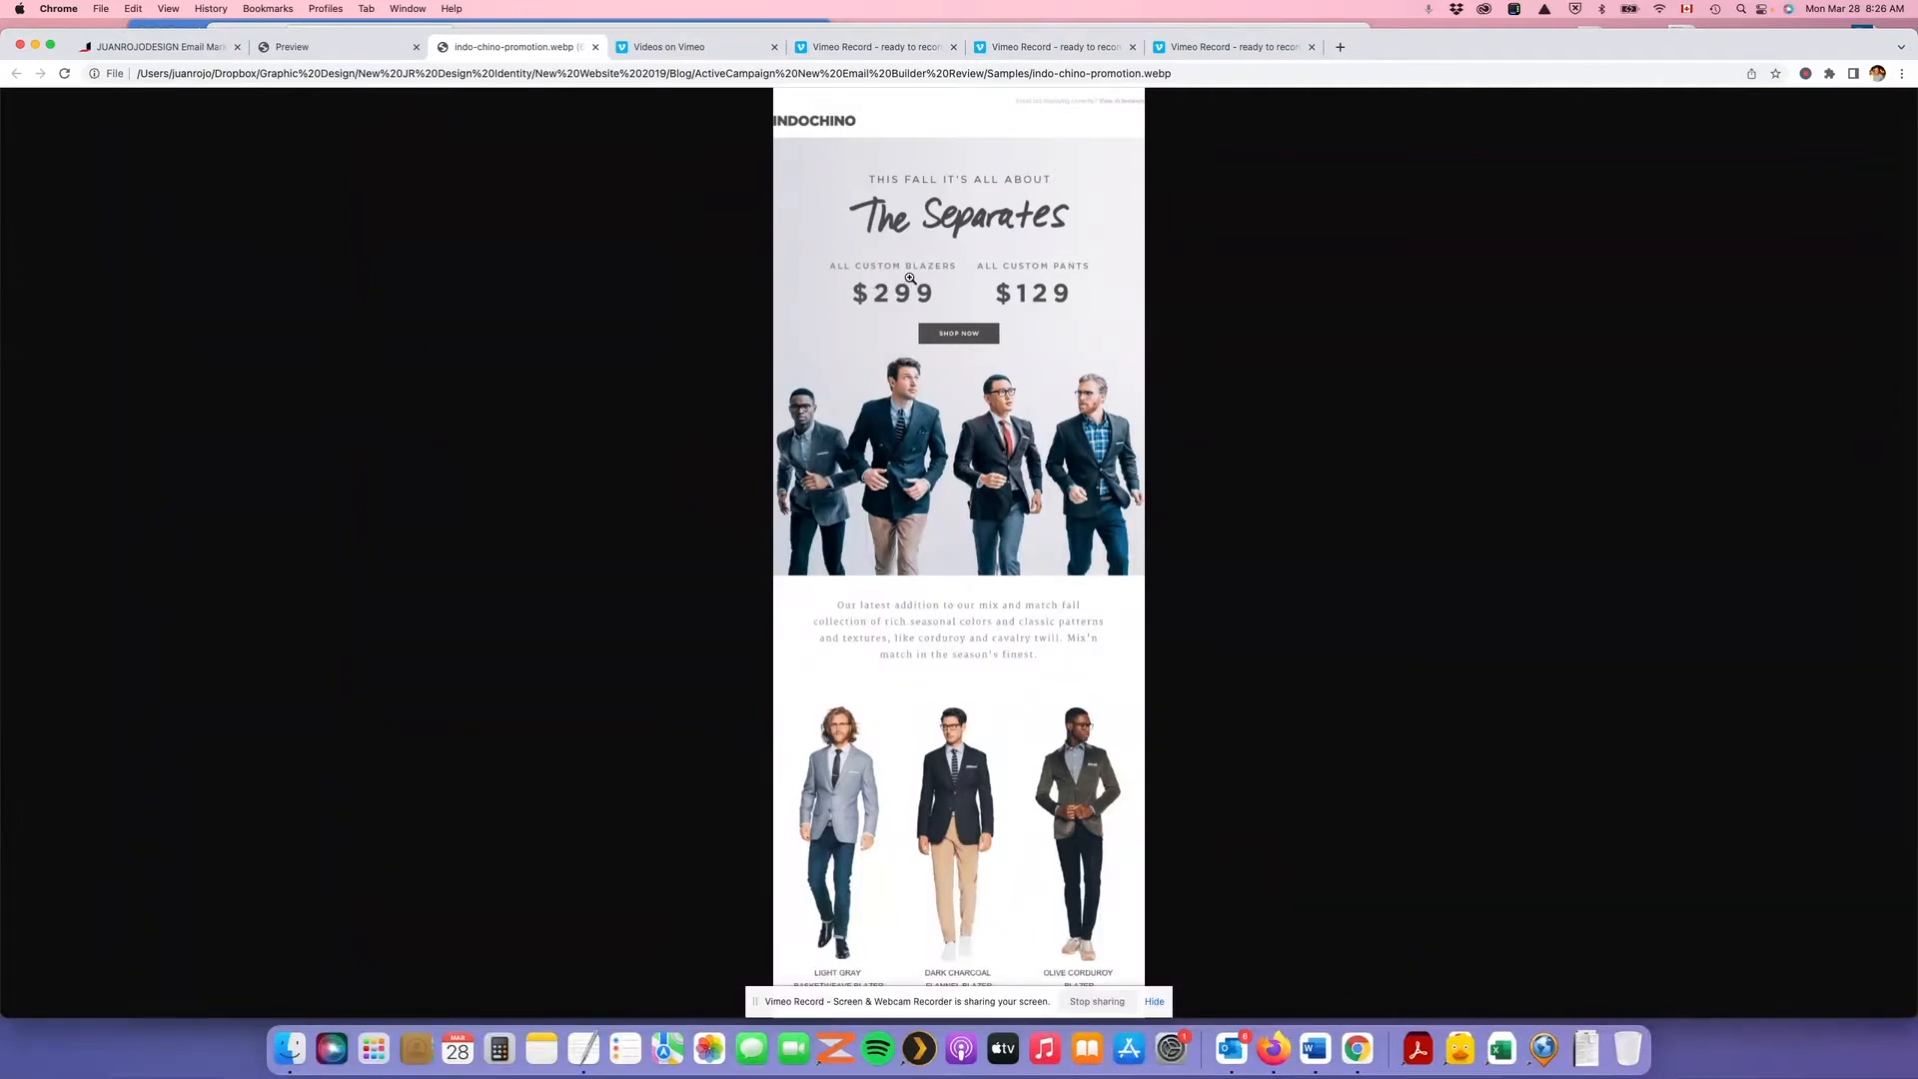
click(400, 47)
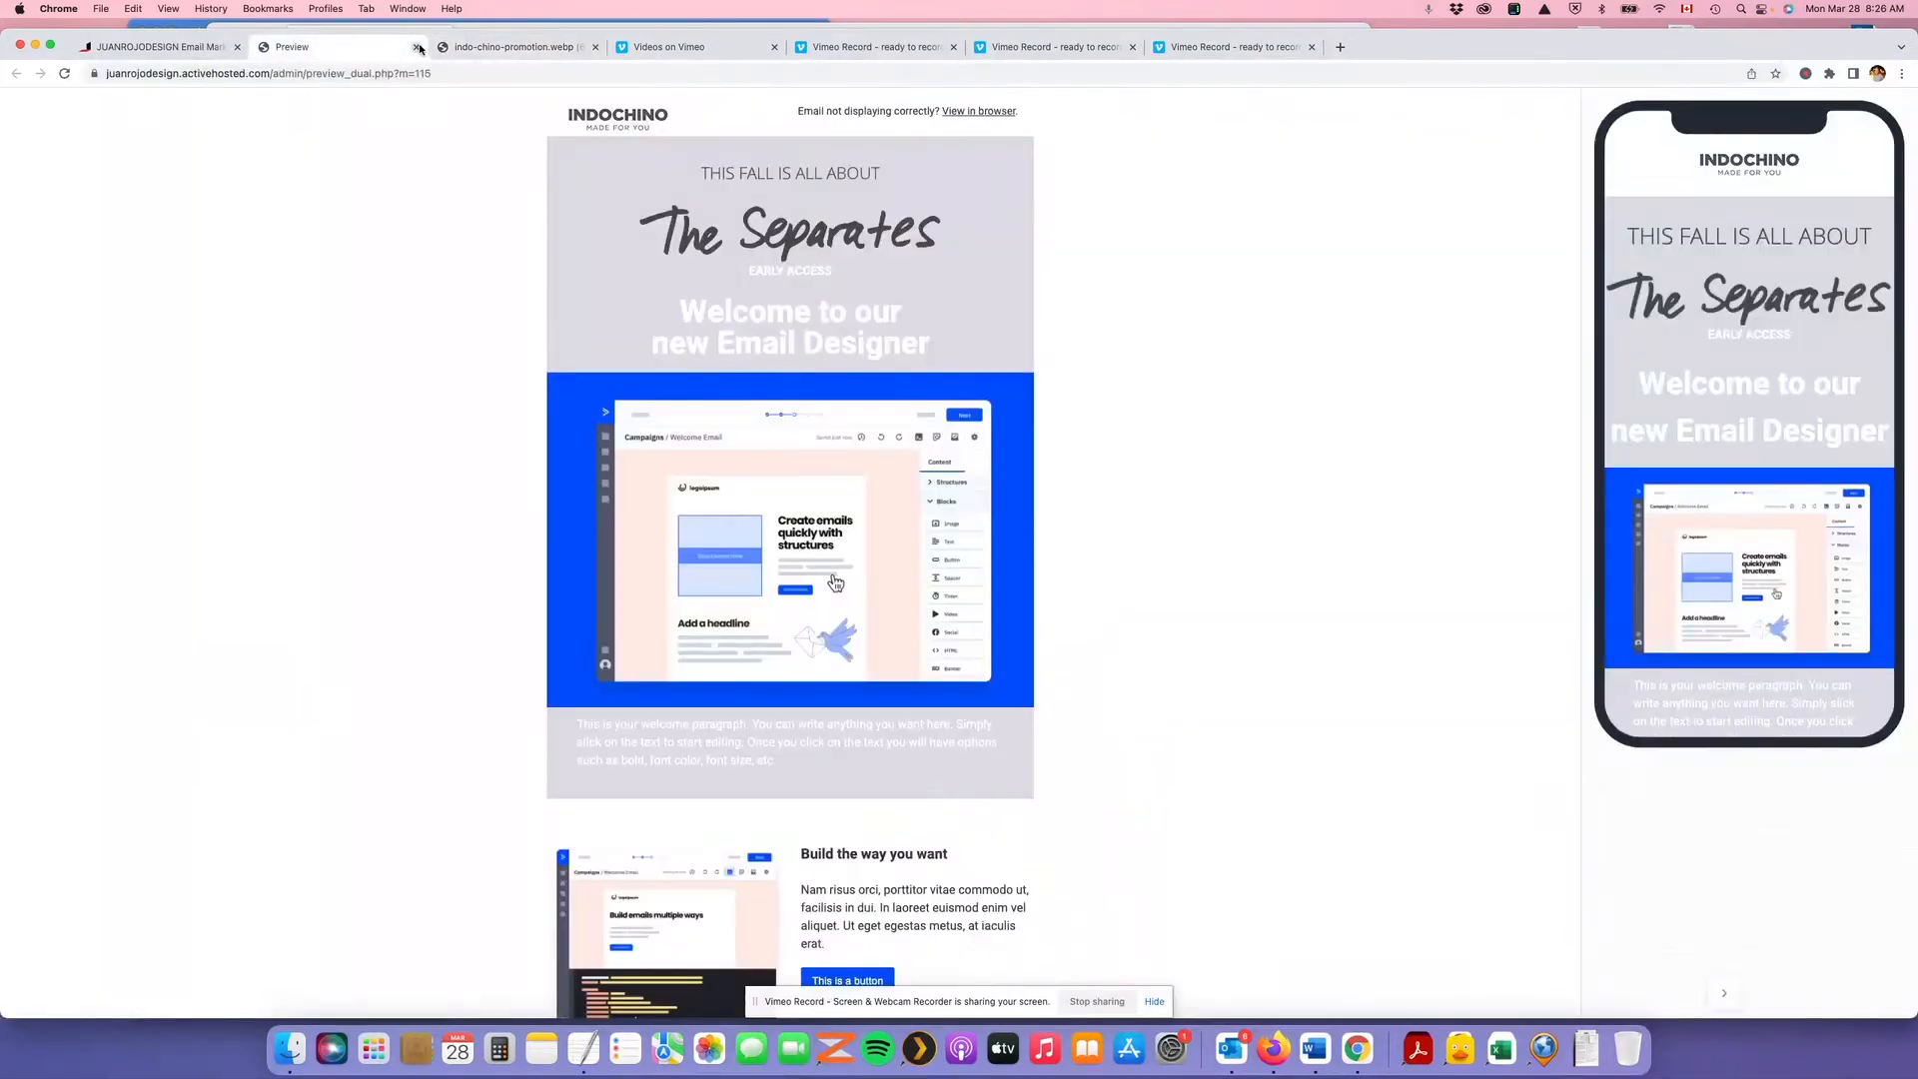
click(417, 47)
click(185, 50)
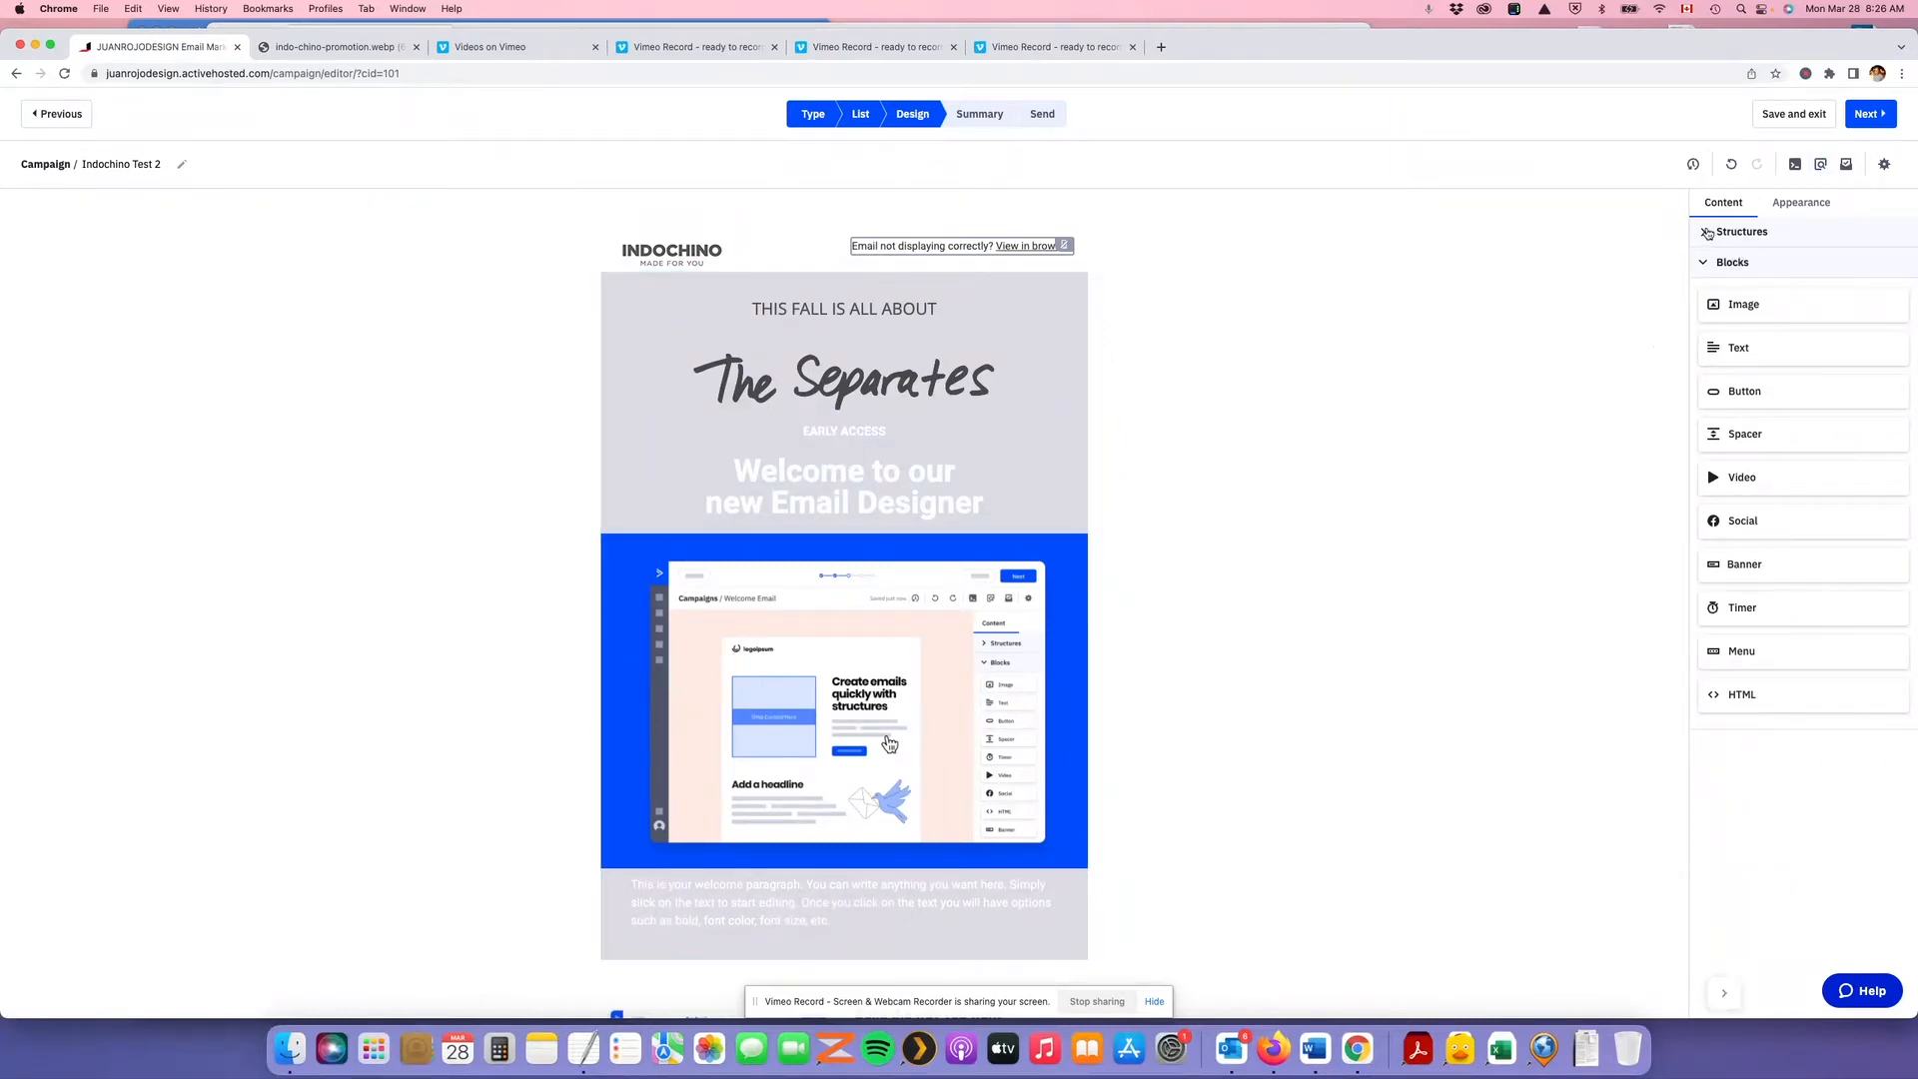
Add an equal two-column structure directly below the hero's welcome paragraph, above the "Build the way you want" content
click(1708, 234)
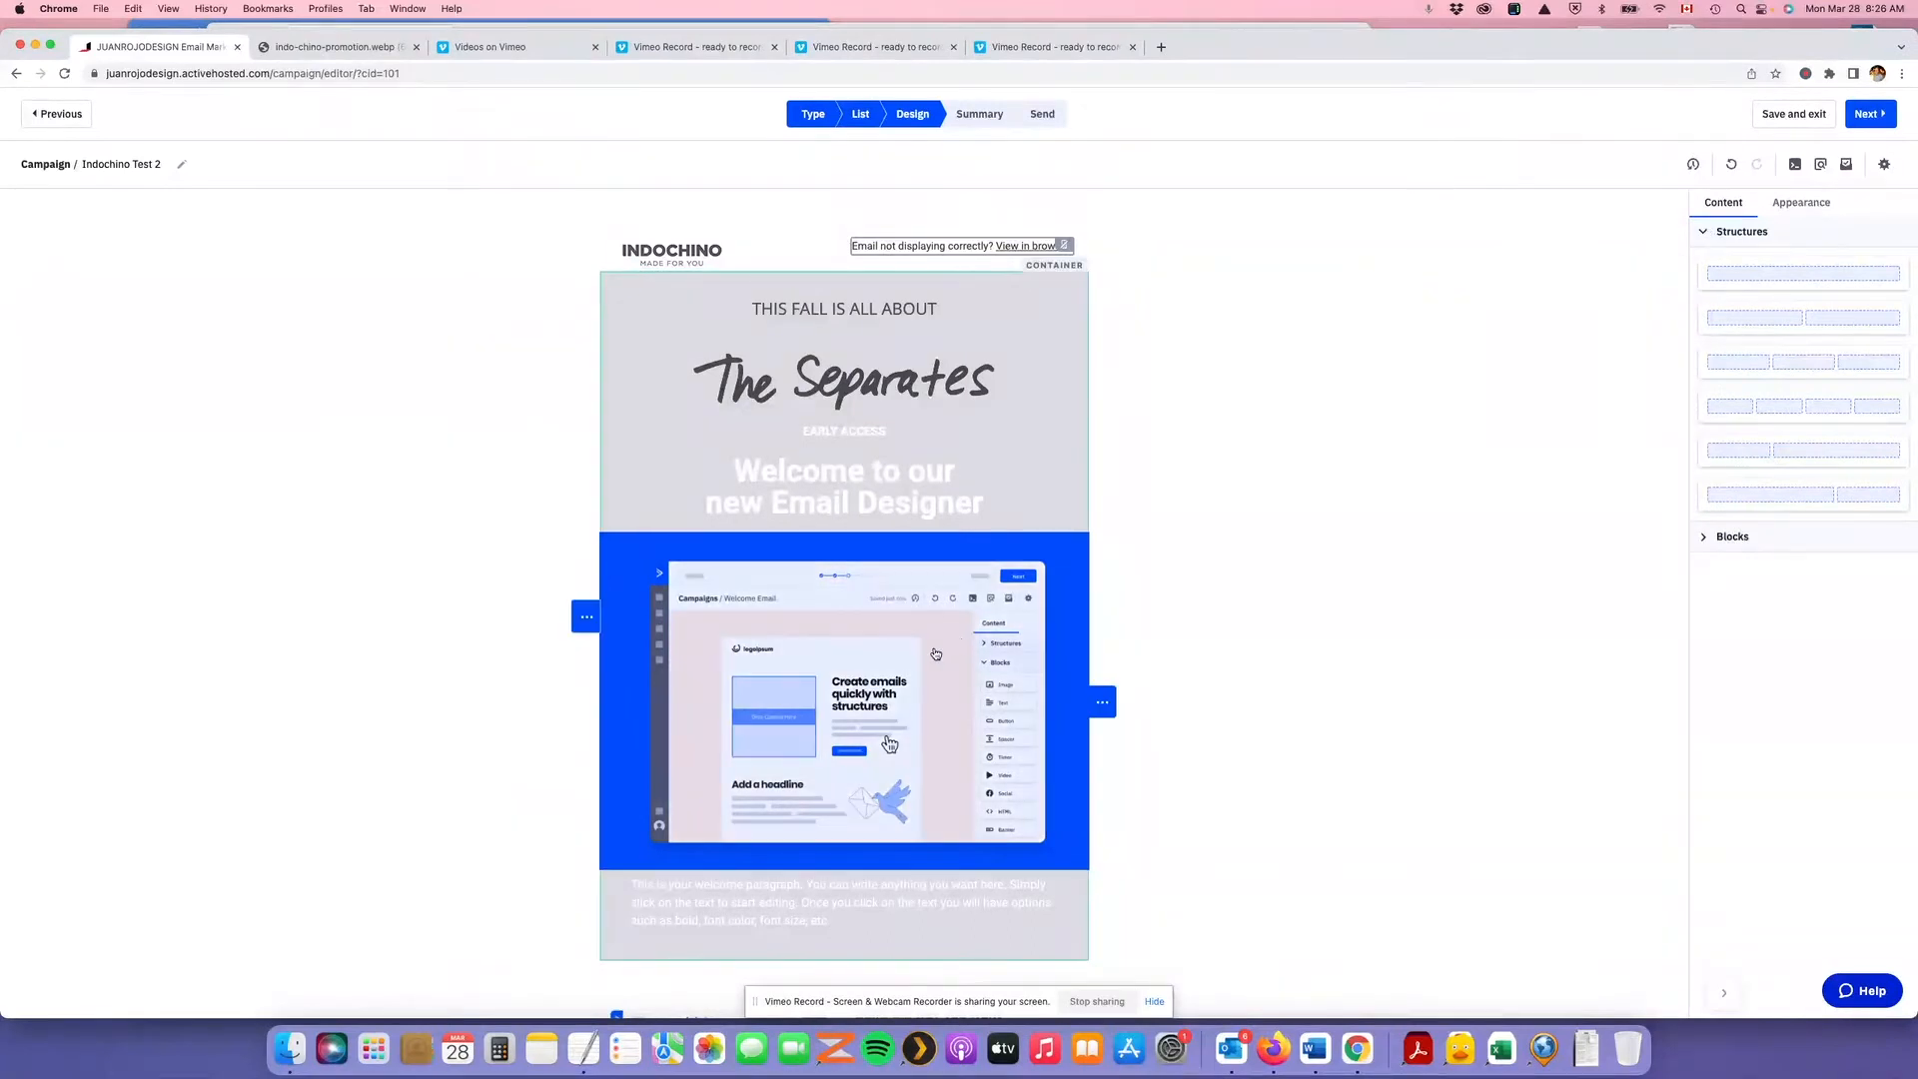
scroll(937, 654, down, 2)
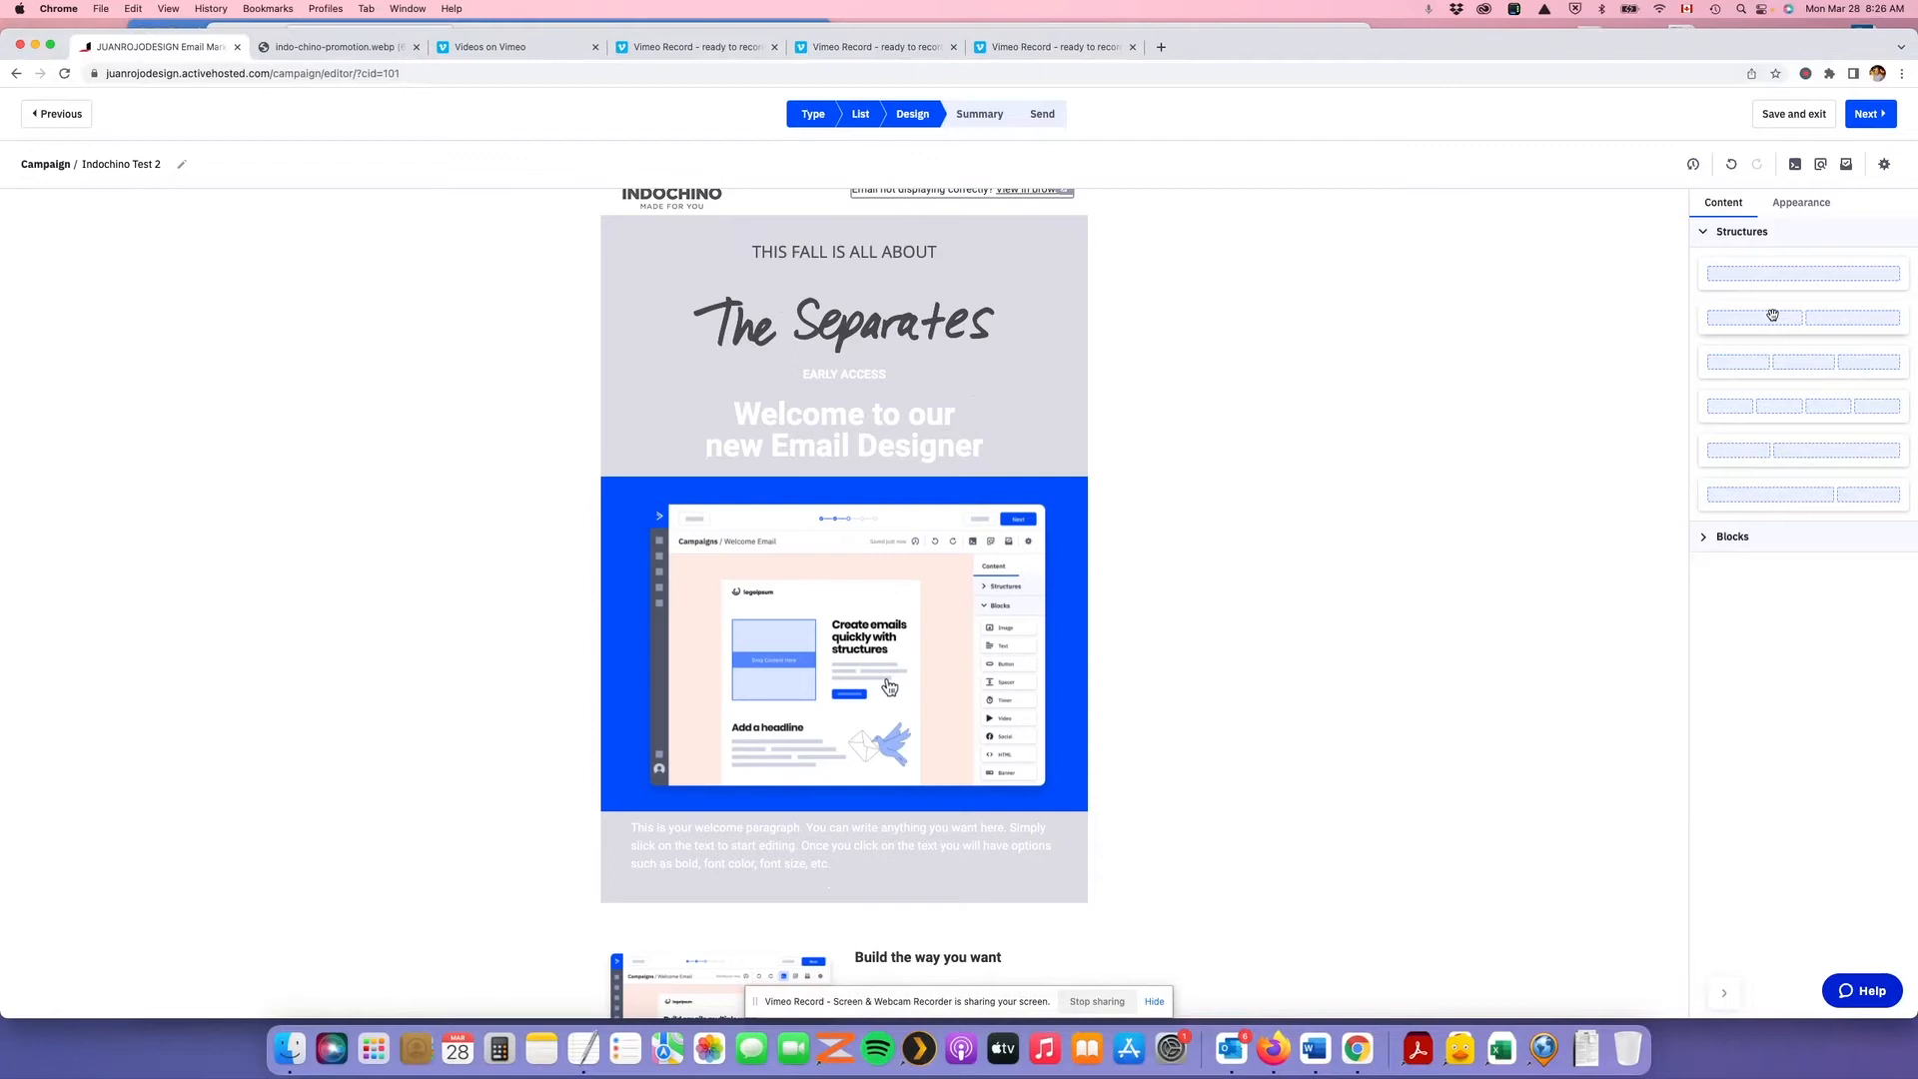
mouse_move(1772, 317)
mouse_down()
mouse_move(1160, 360)
mouse_move(938, 446)
mouse_up()
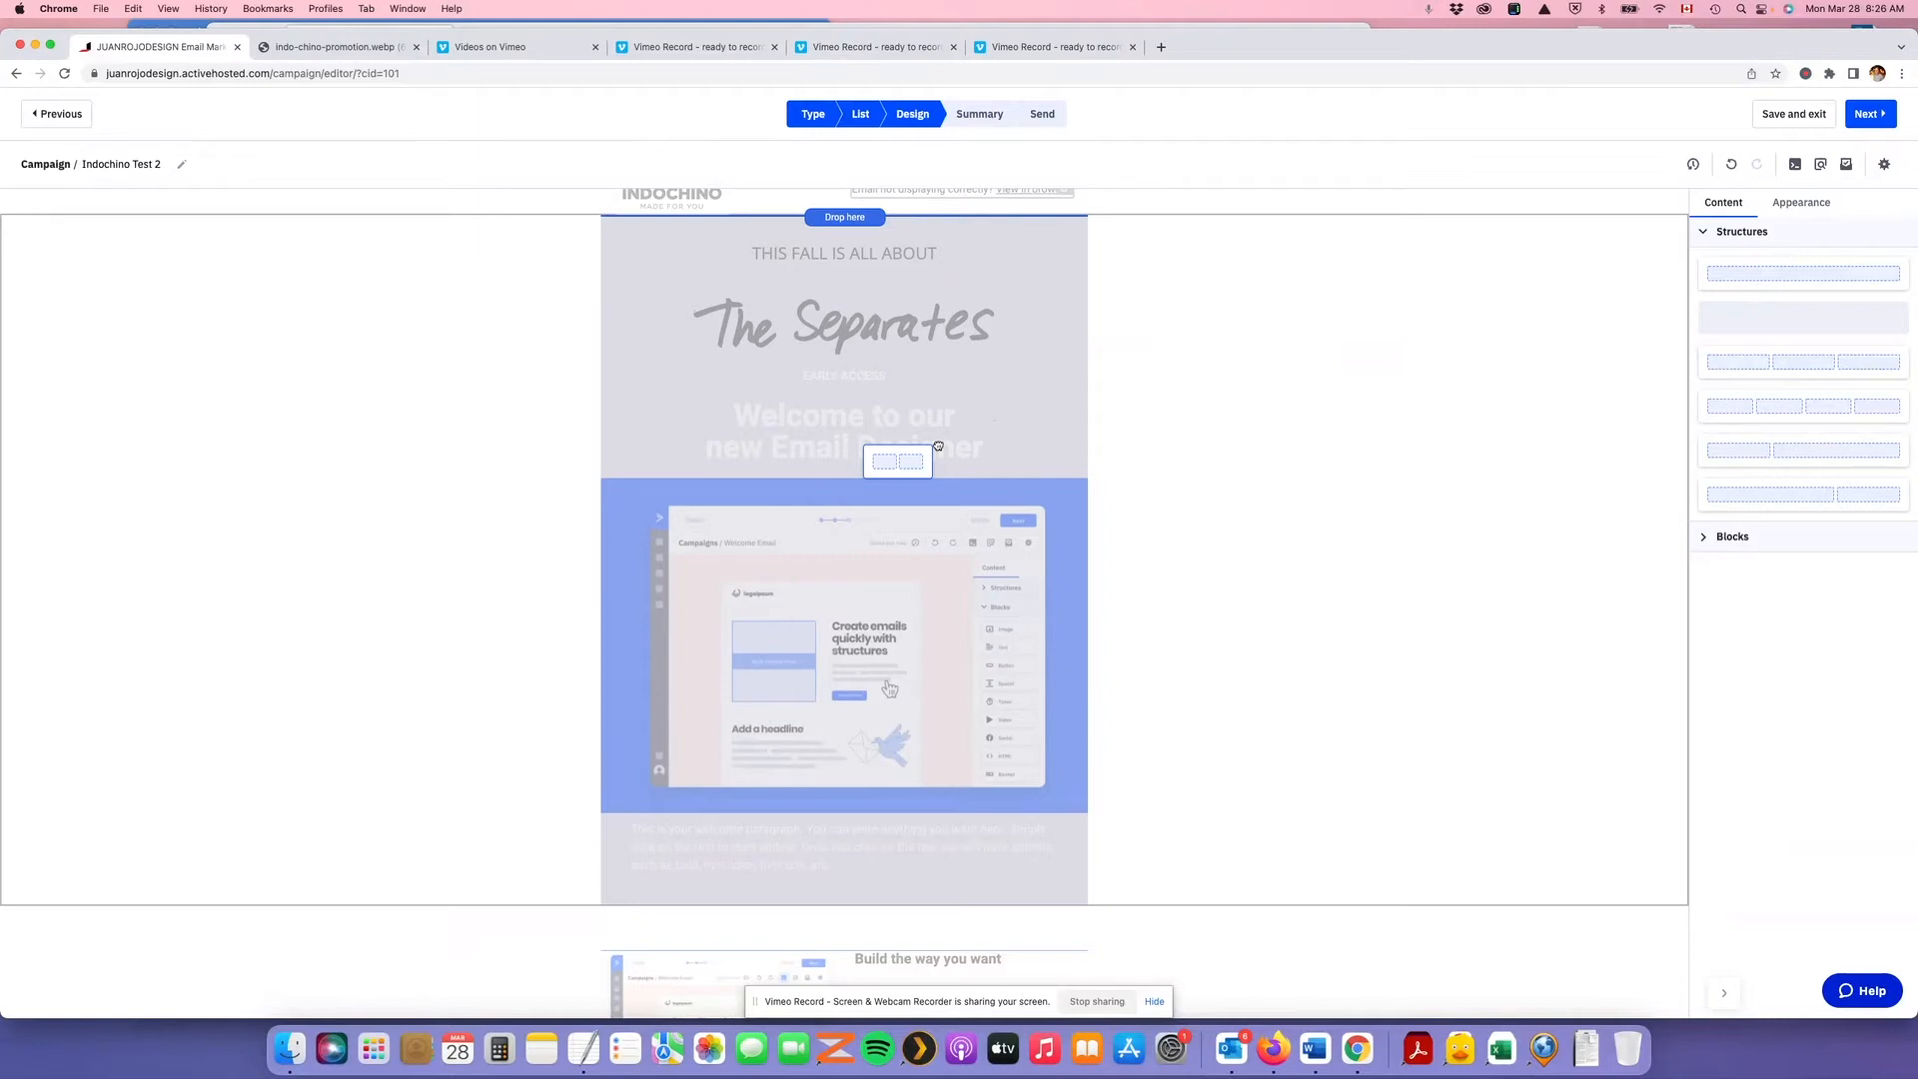
drag(938, 446, 887, 857)
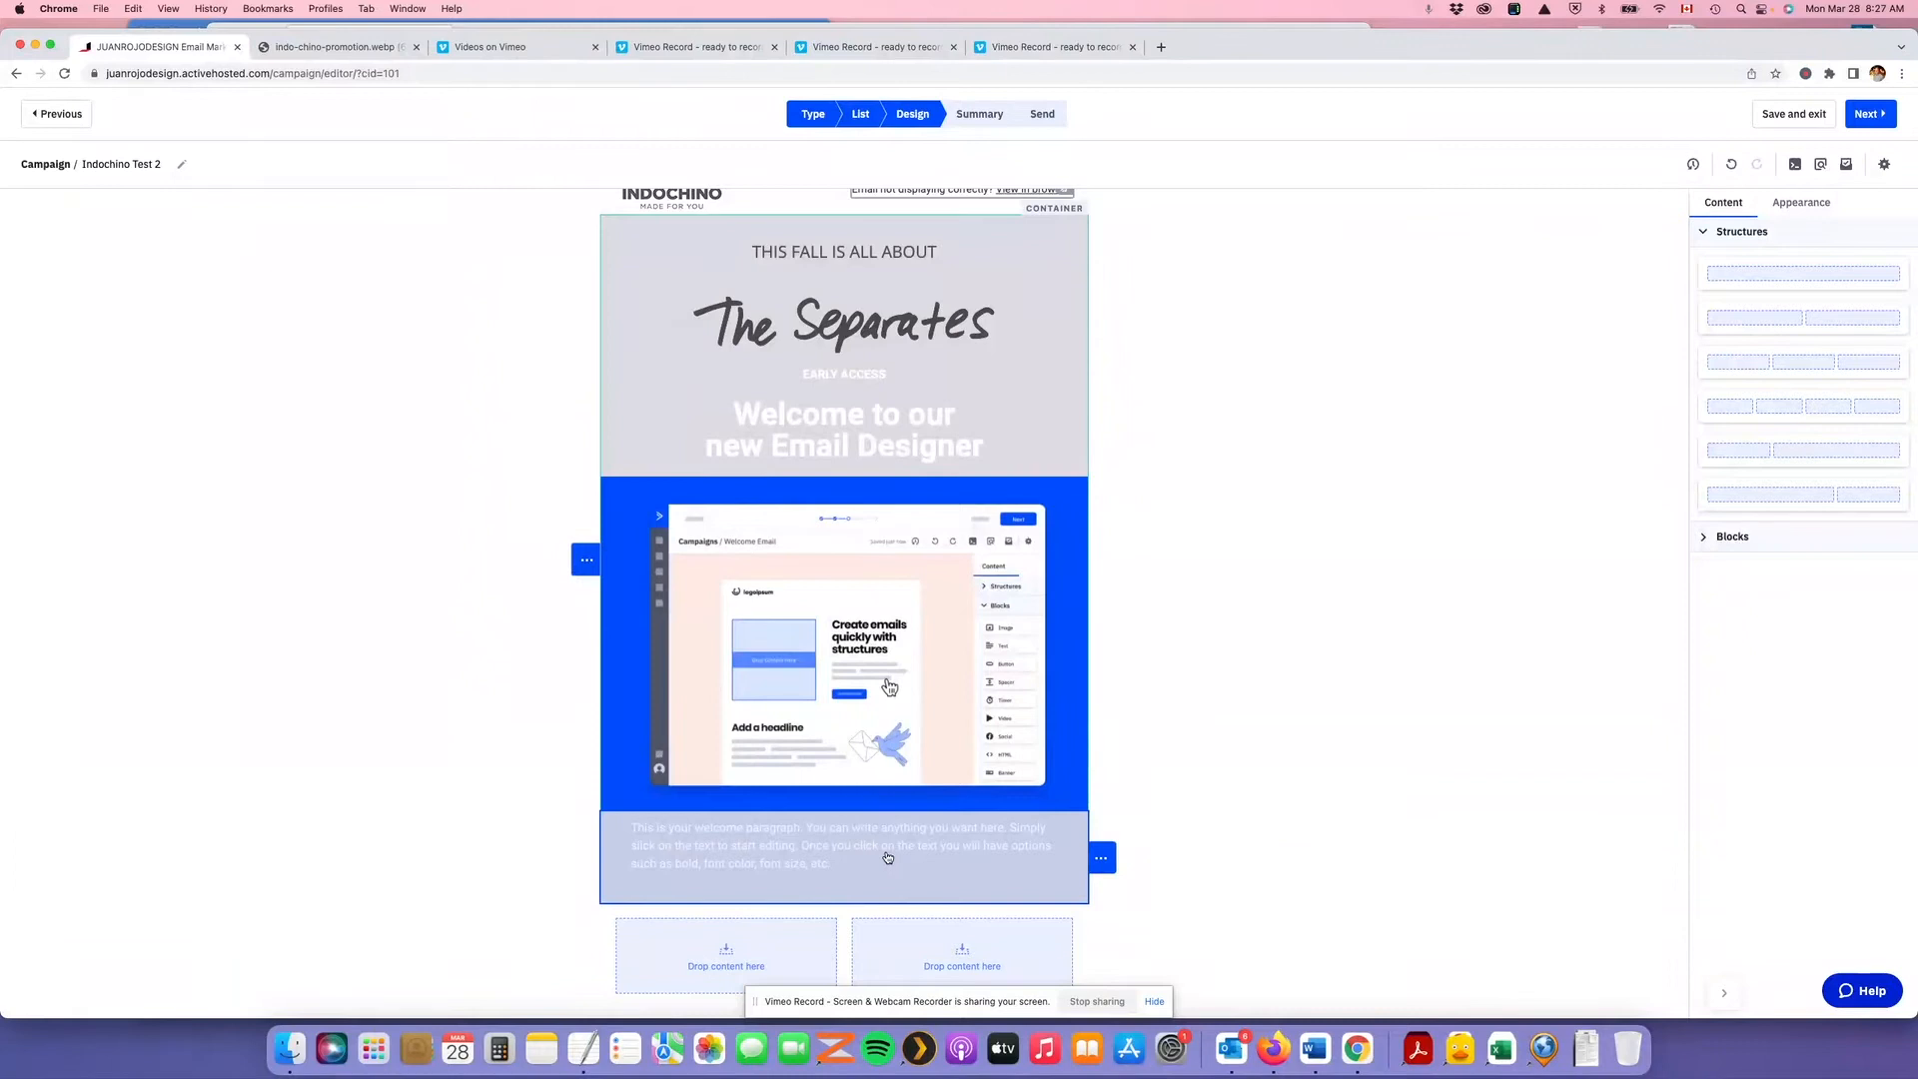
scroll(887, 858, down, 2)
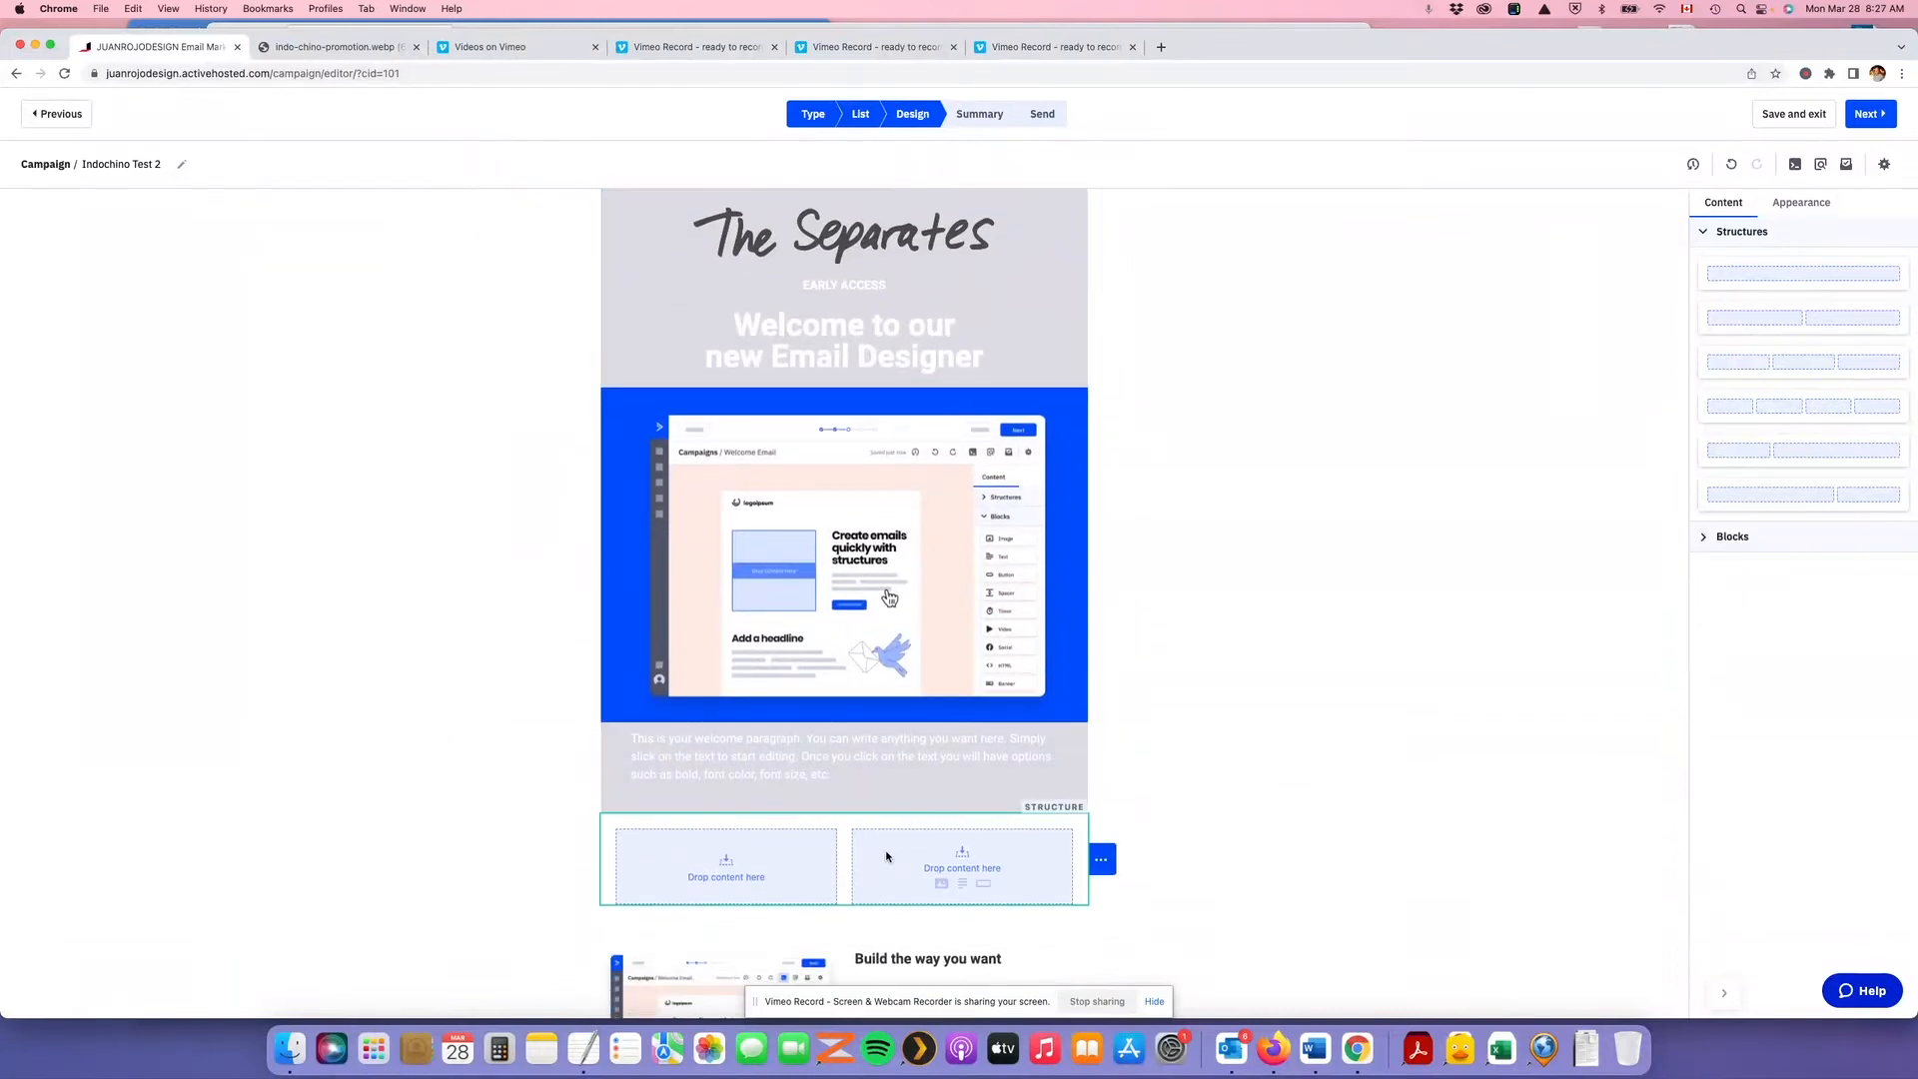
Copy the background color #dbdbe3 from the TextEdit notes and apply it to the new two-column structure
click(1051, 819)
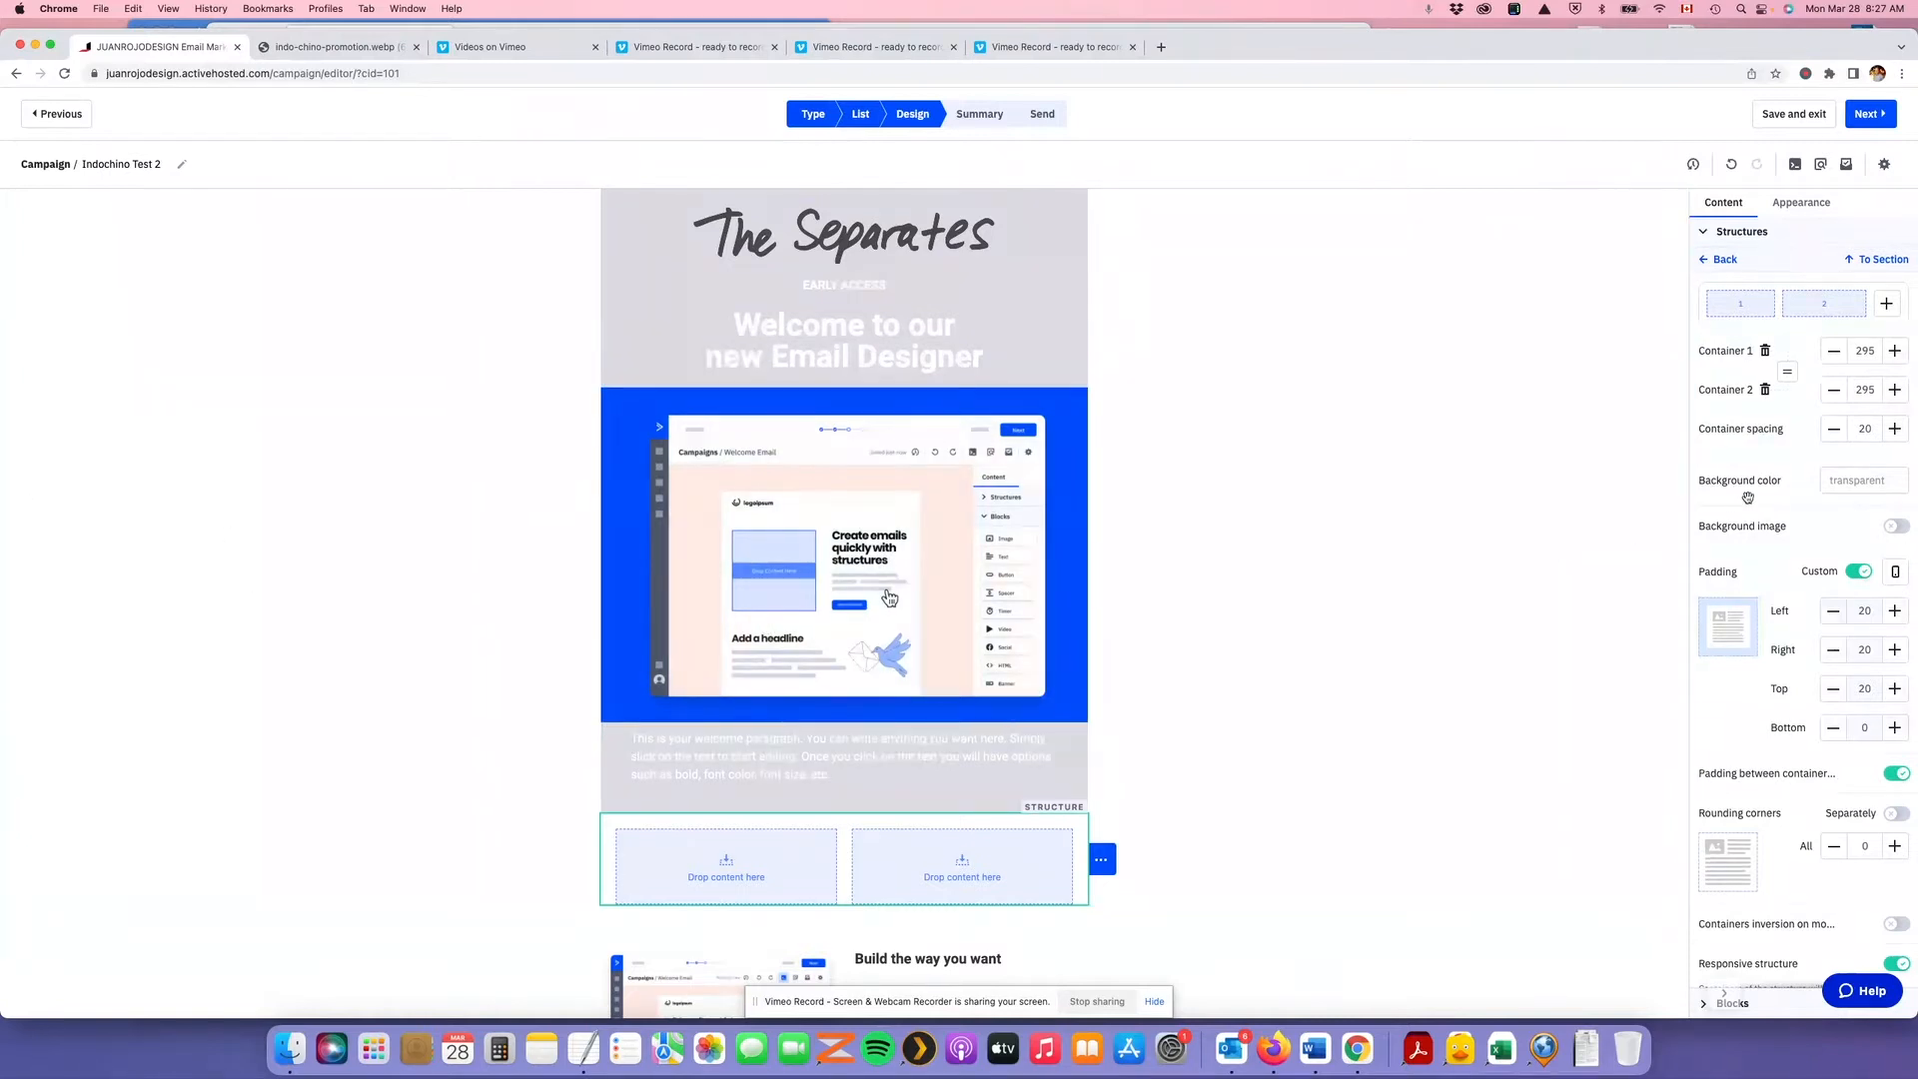
click(584, 1048)
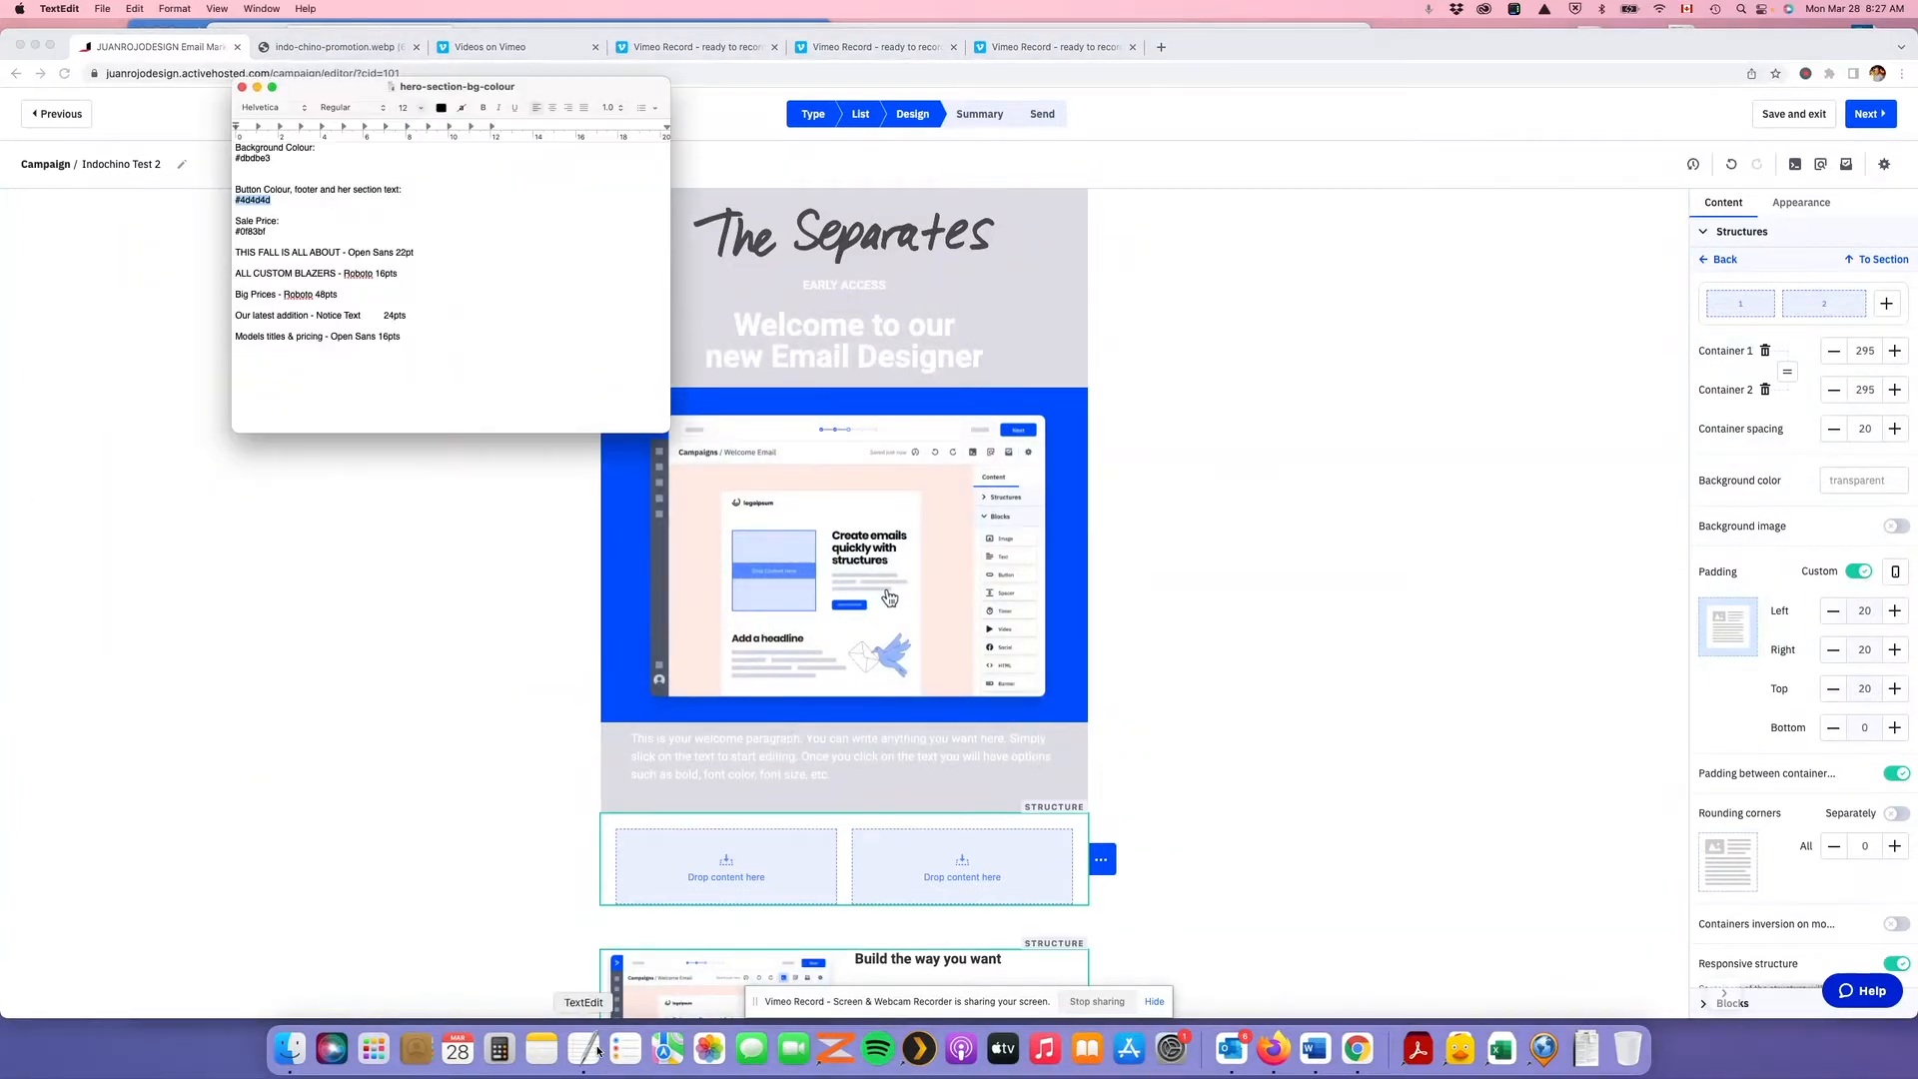
drag(272, 158, 224, 156)
key(super+c)
click(1854, 481)
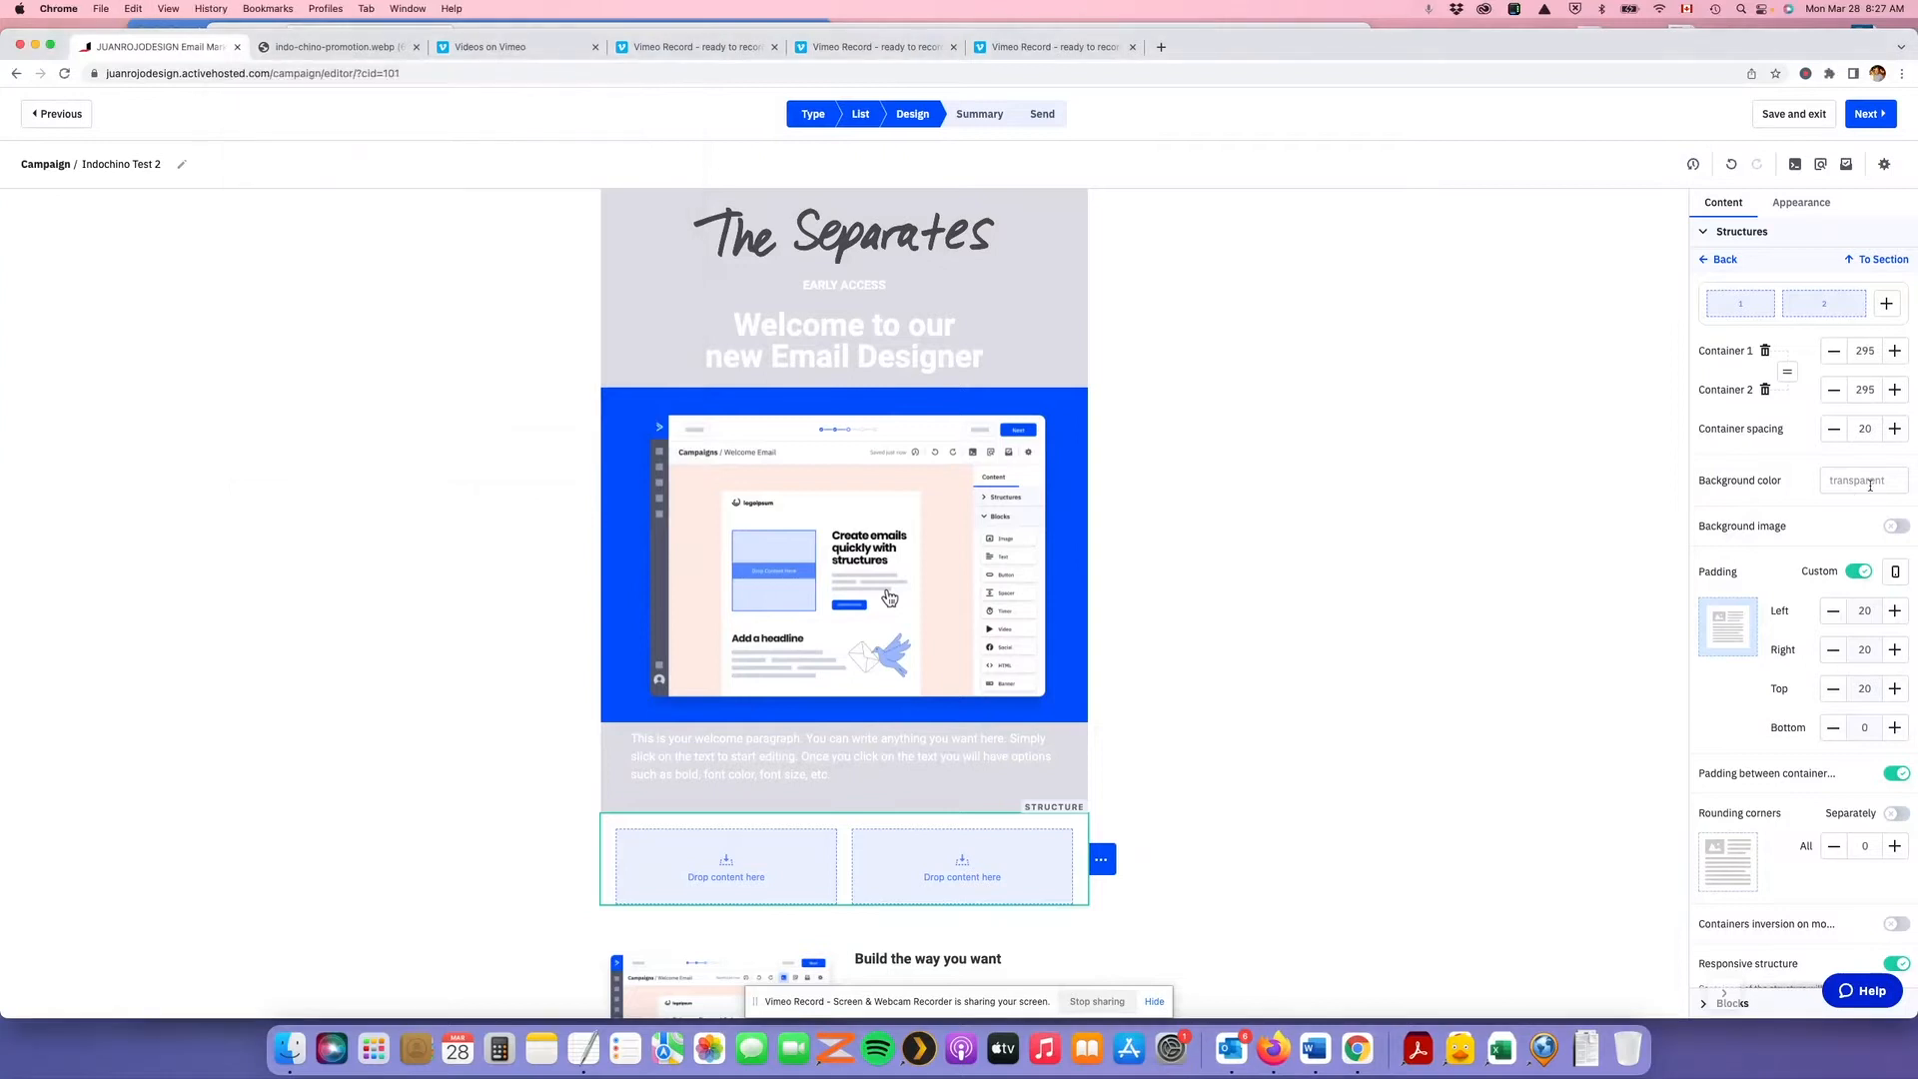
key(super+v)
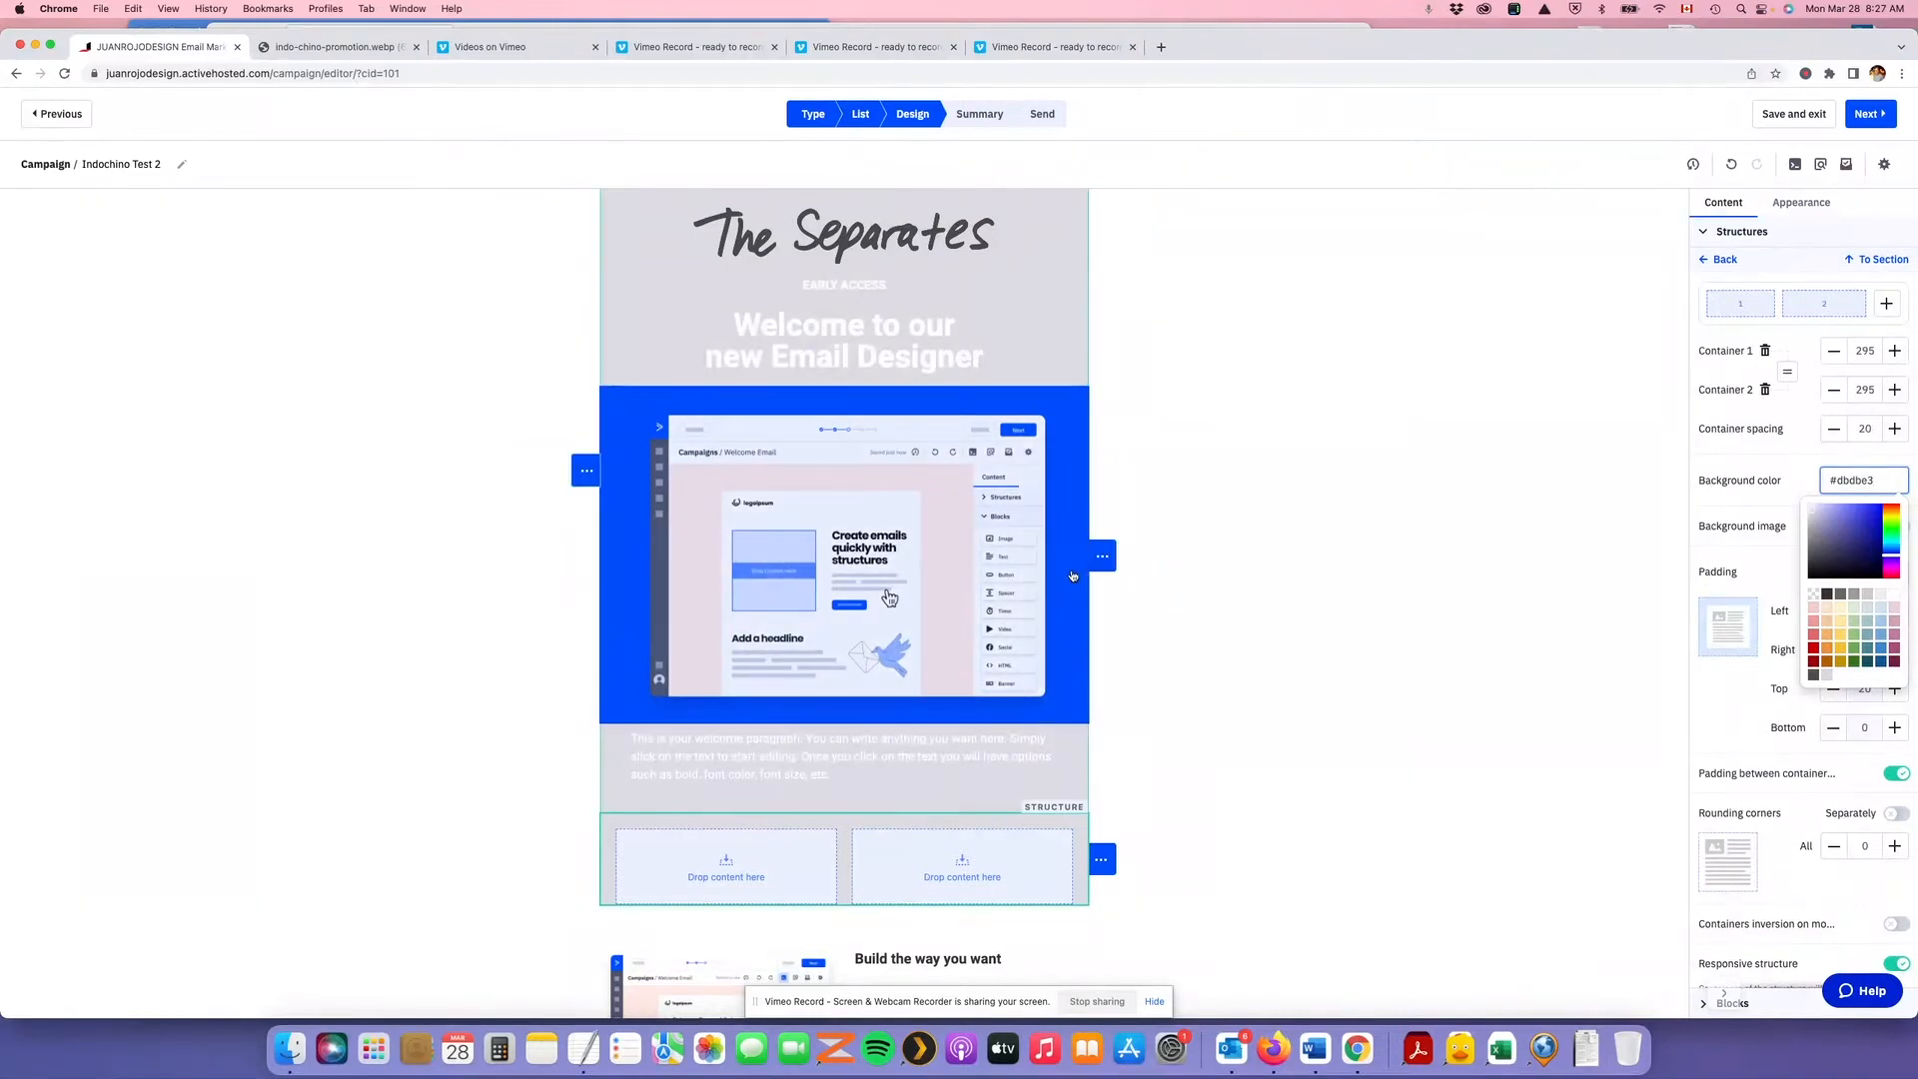
Delete the hero's placeholder image, "EARLY ACCESS" line, "Welcome to our new Email Designer" heading and welcome paragraph
mouse_move(1105, 769)
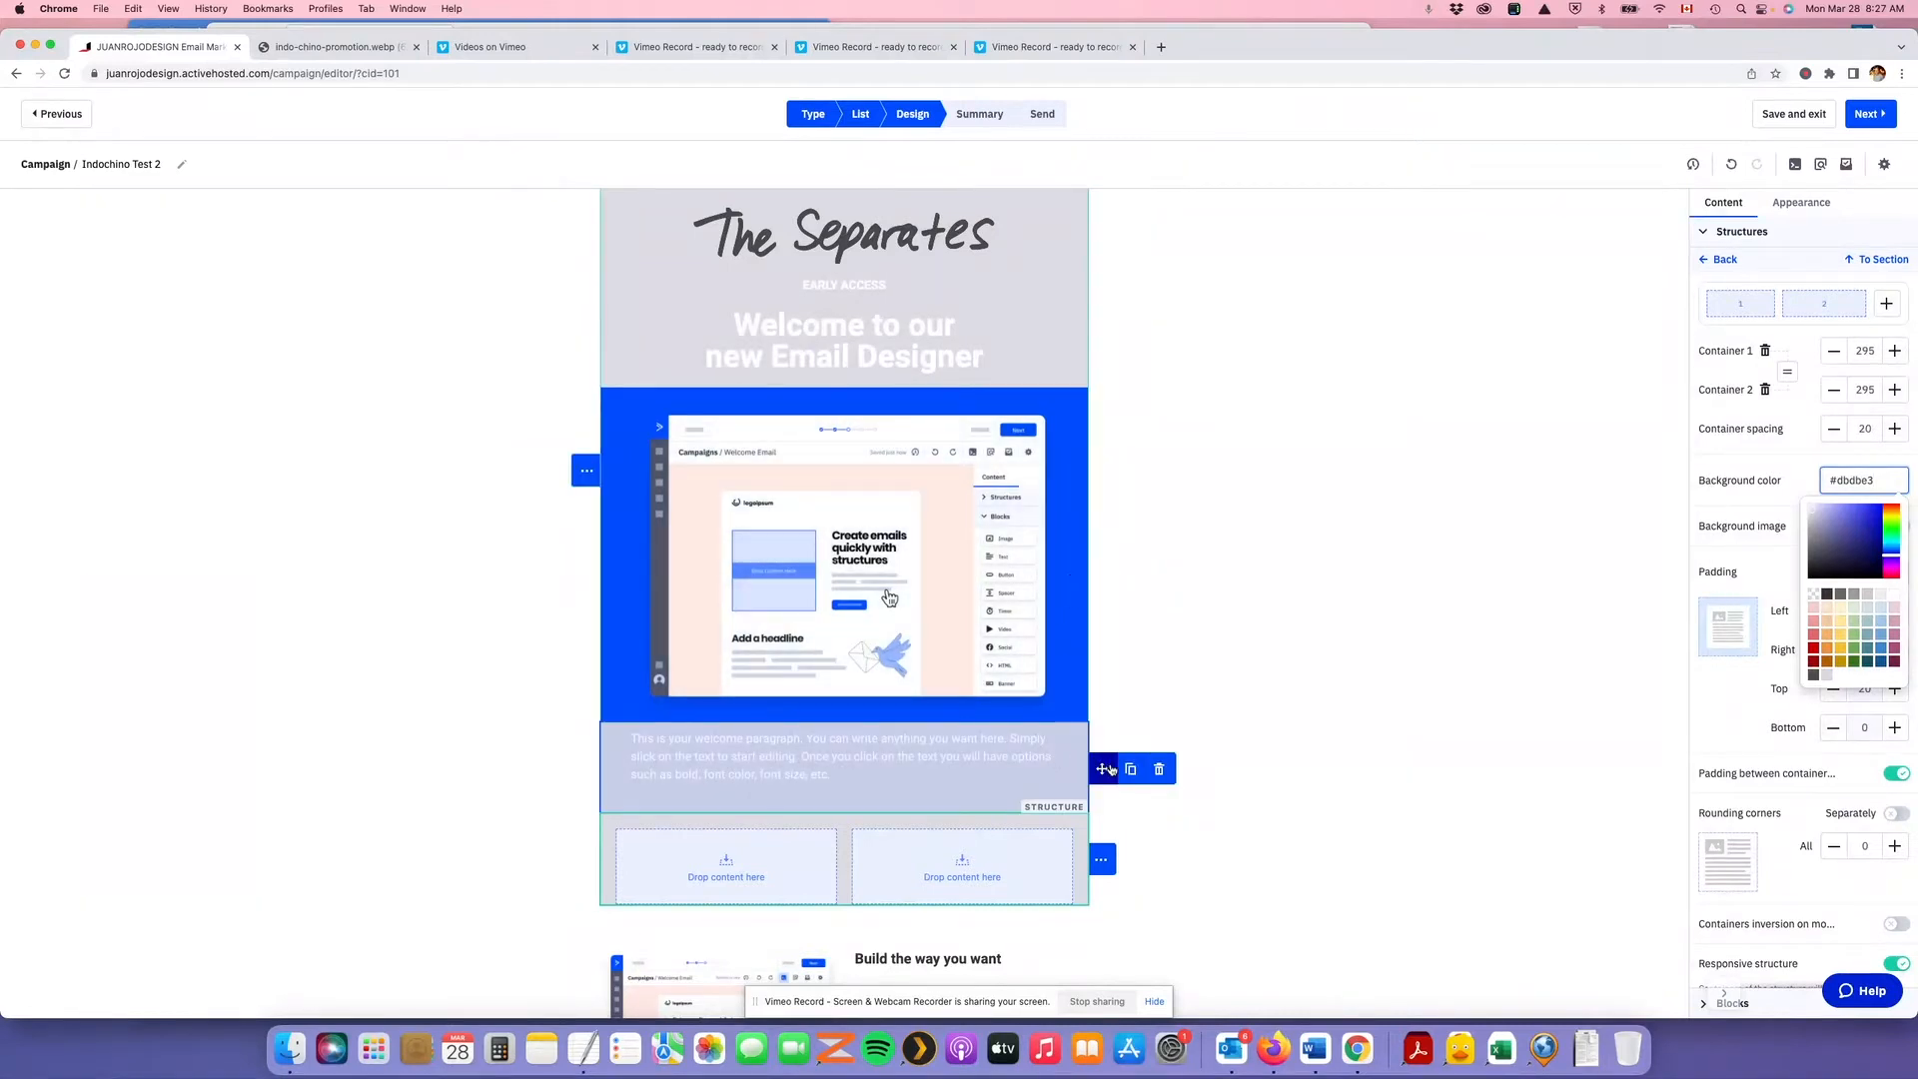
mouse_move(1104, 557)
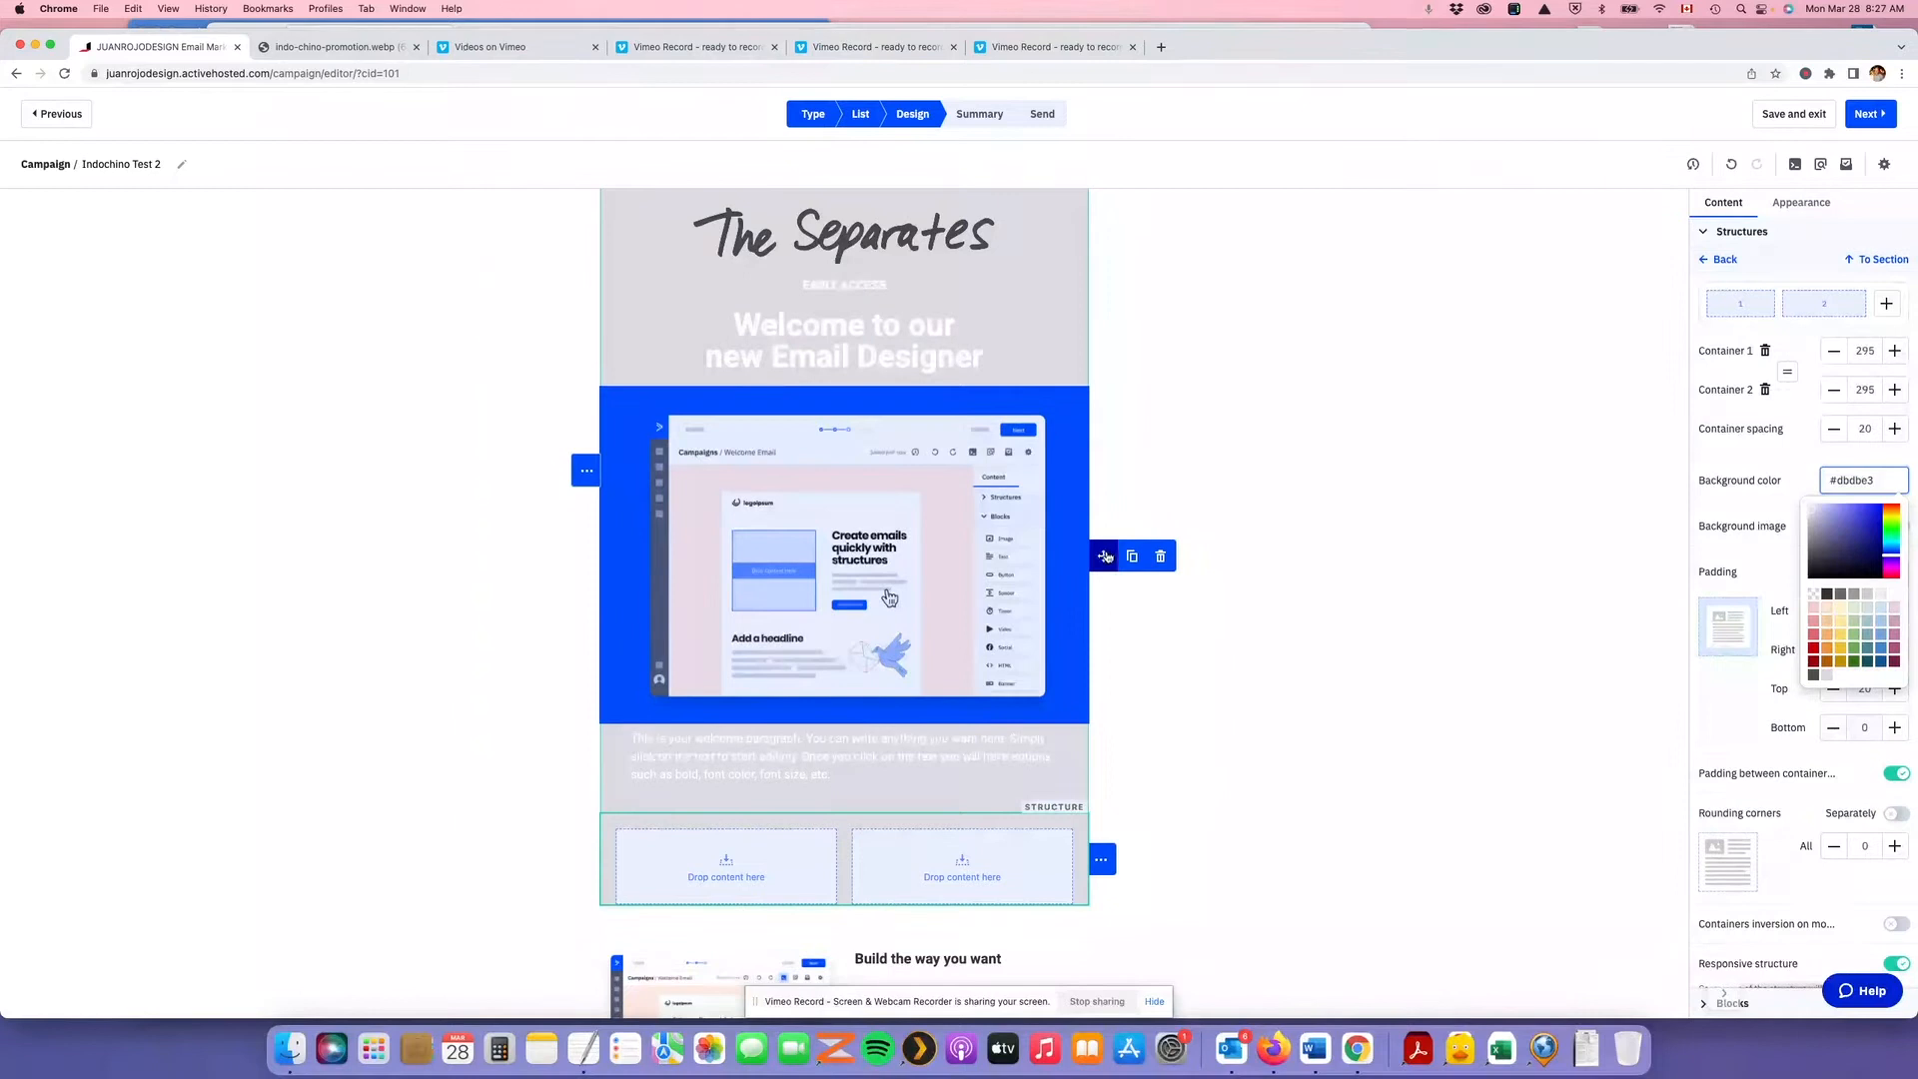
click(1161, 558)
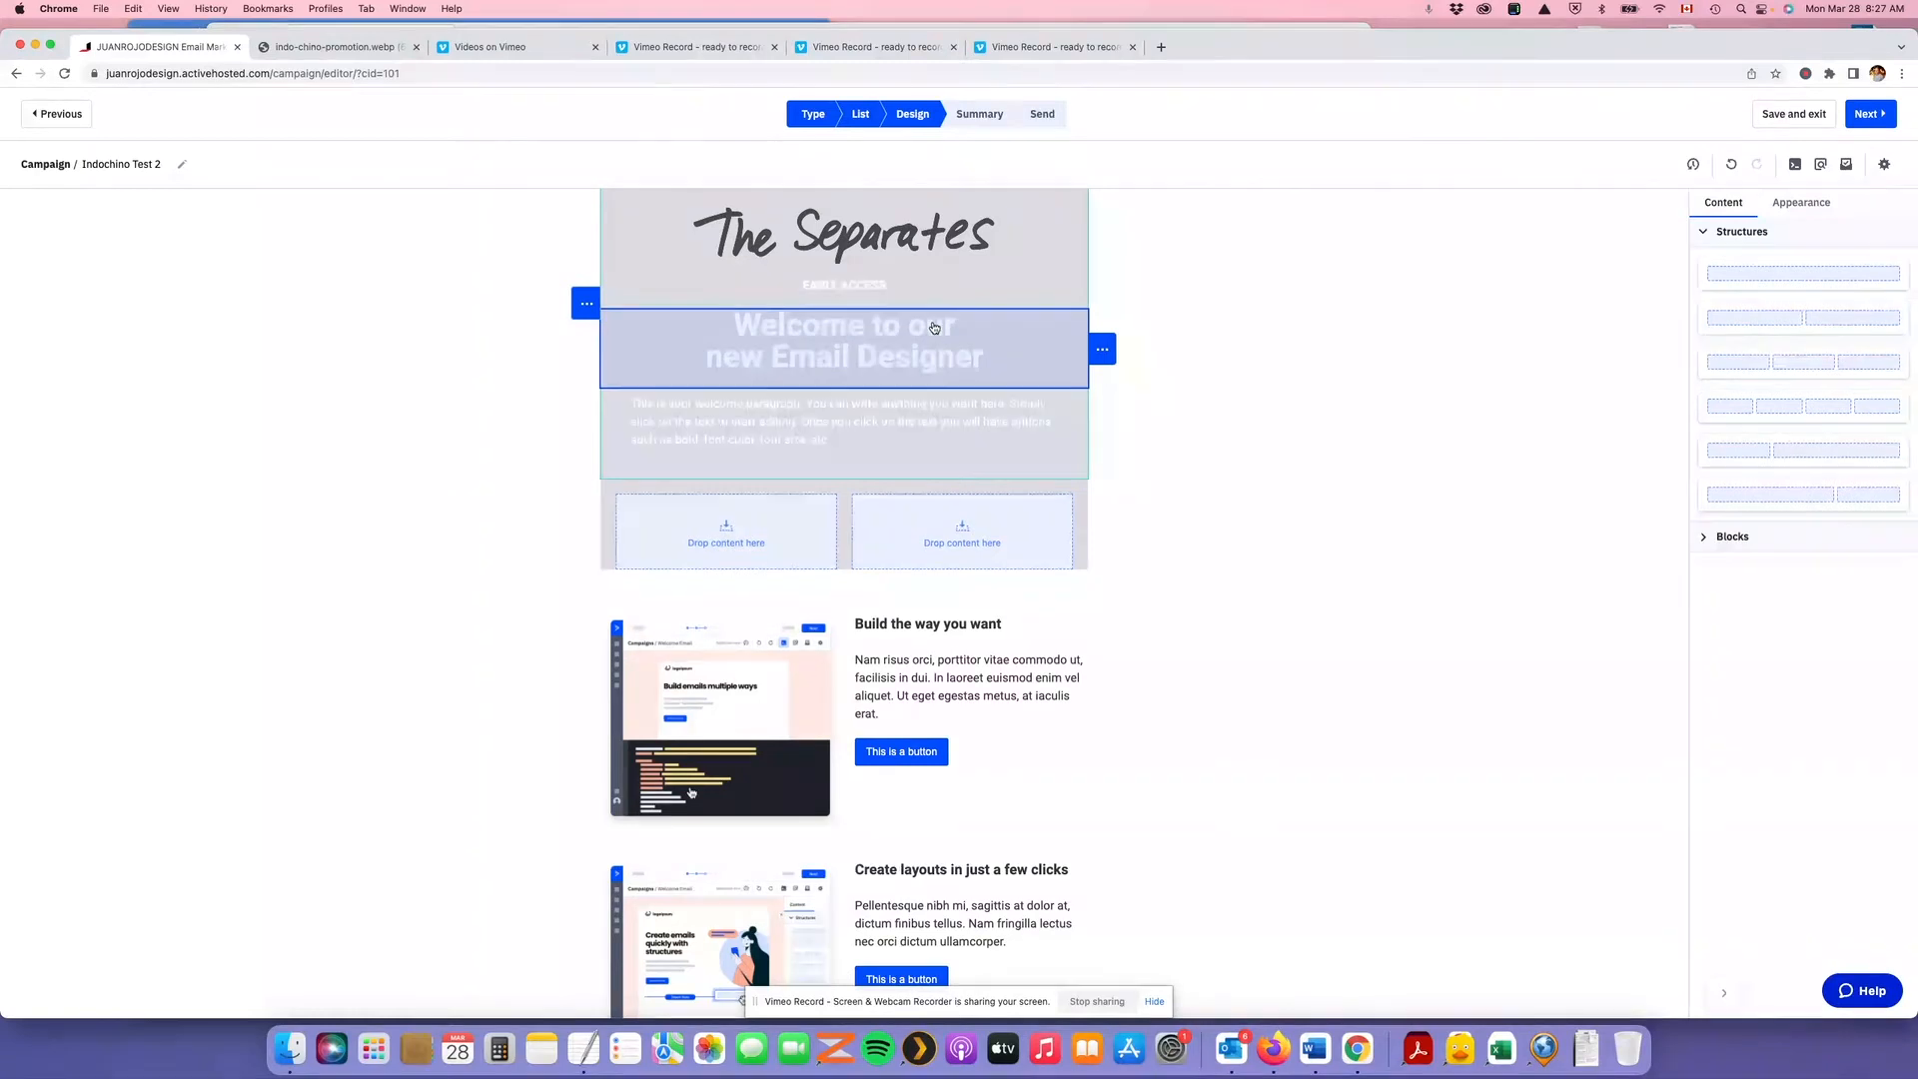
scroll(934, 327, up, 3)
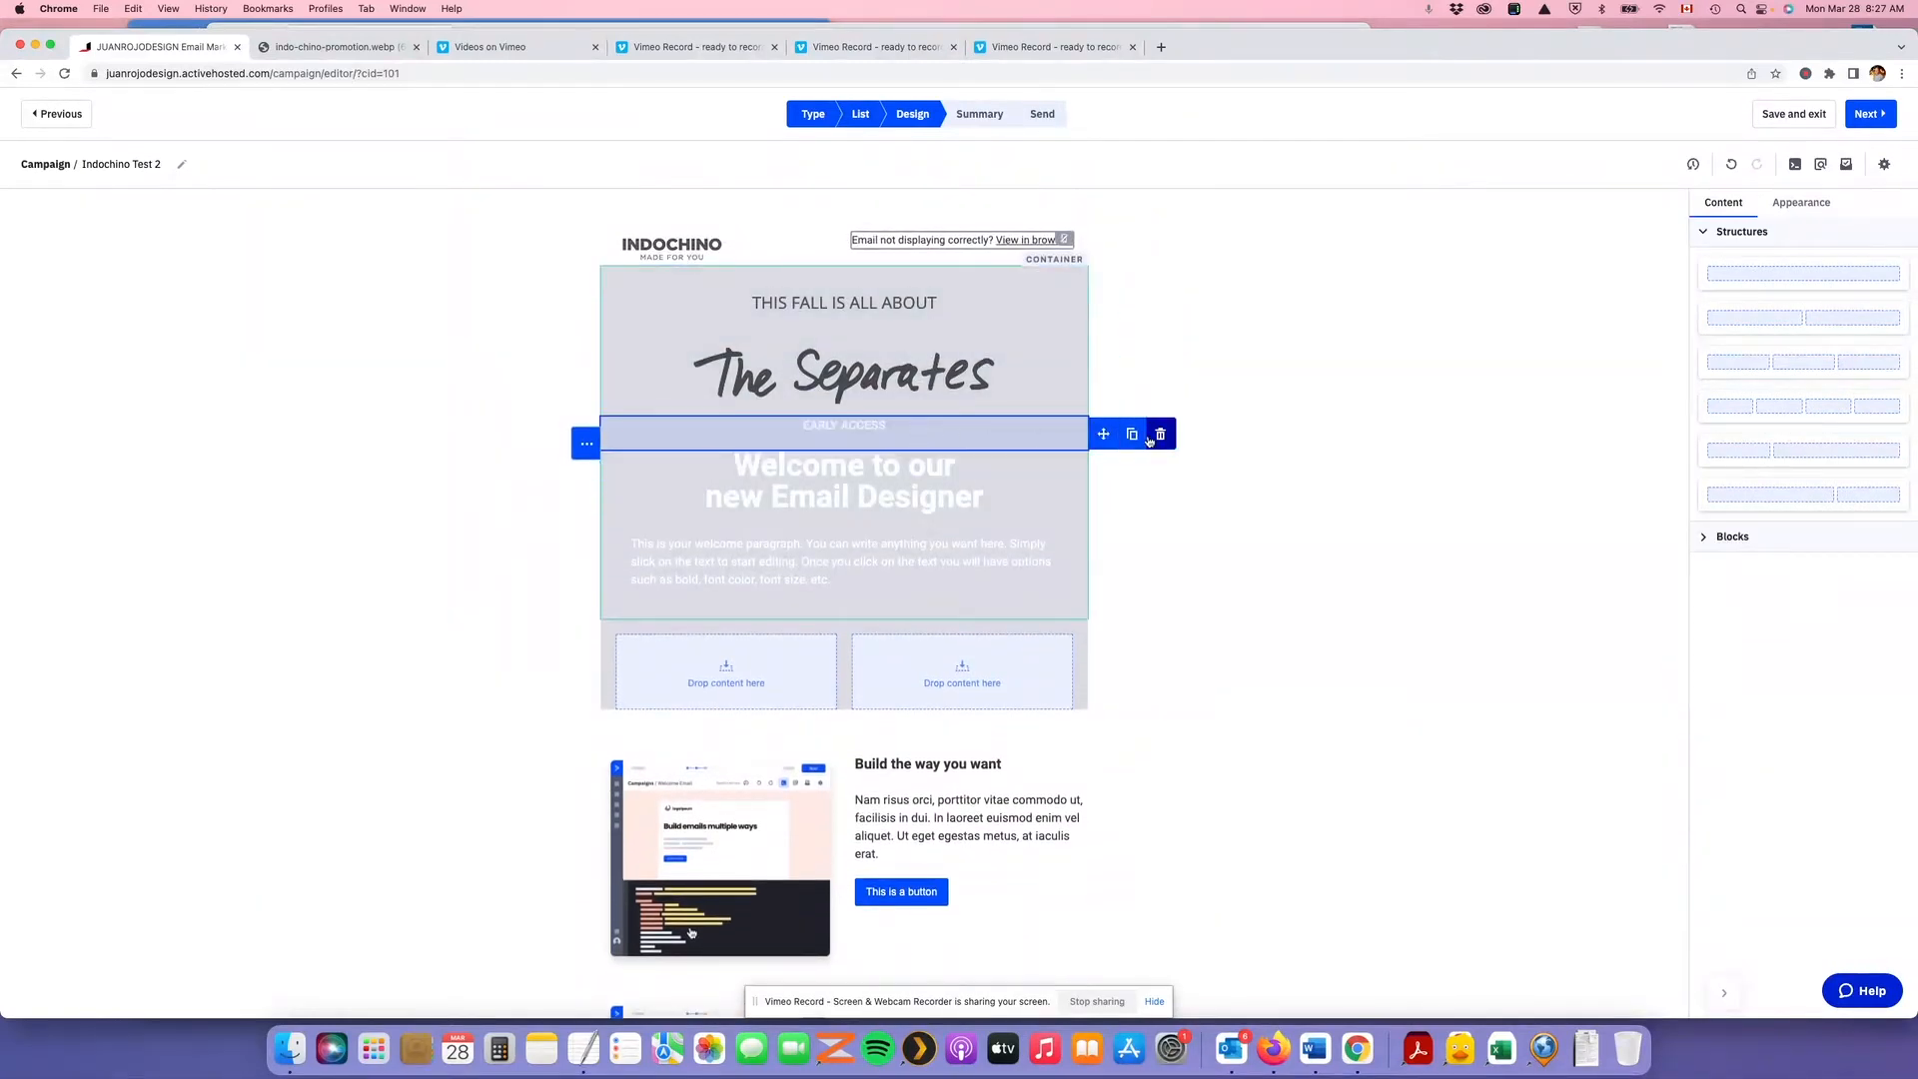
click(1160, 441)
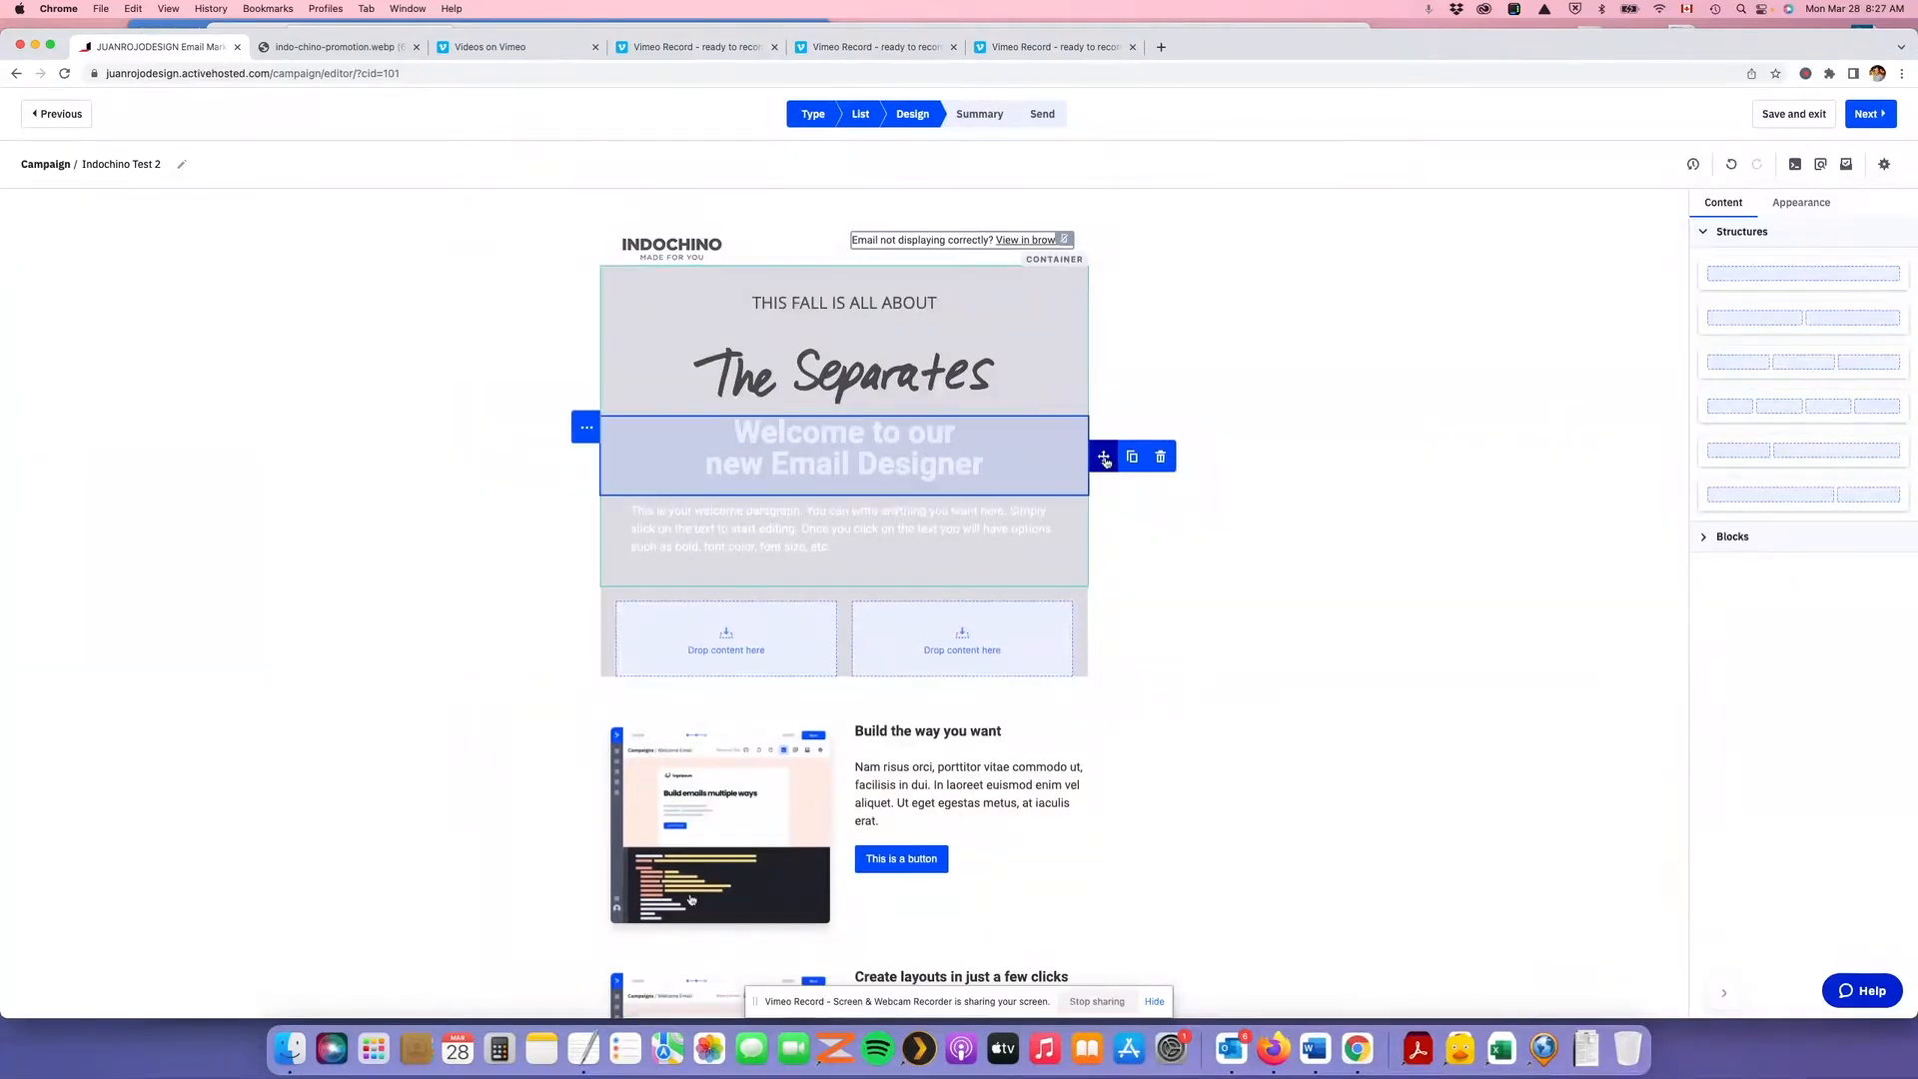
click(1160, 457)
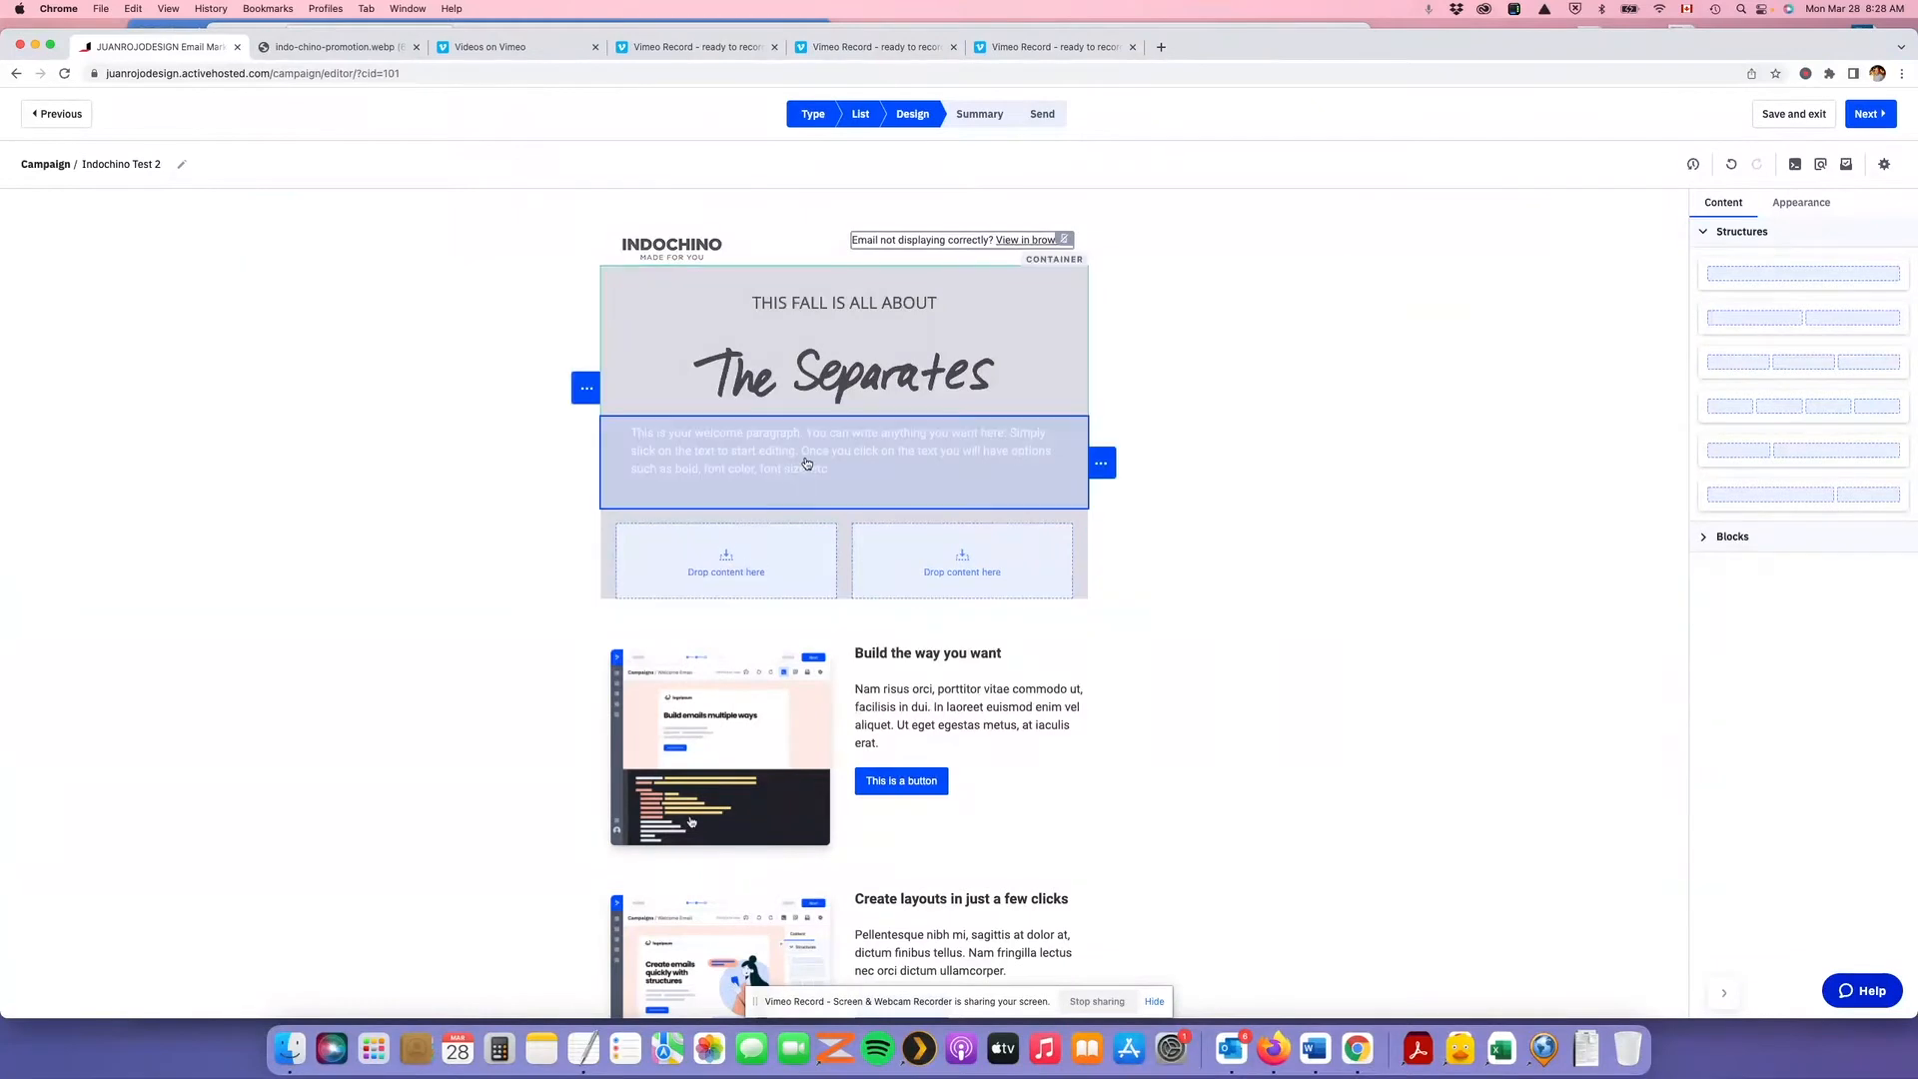
mouse_move(1101, 462)
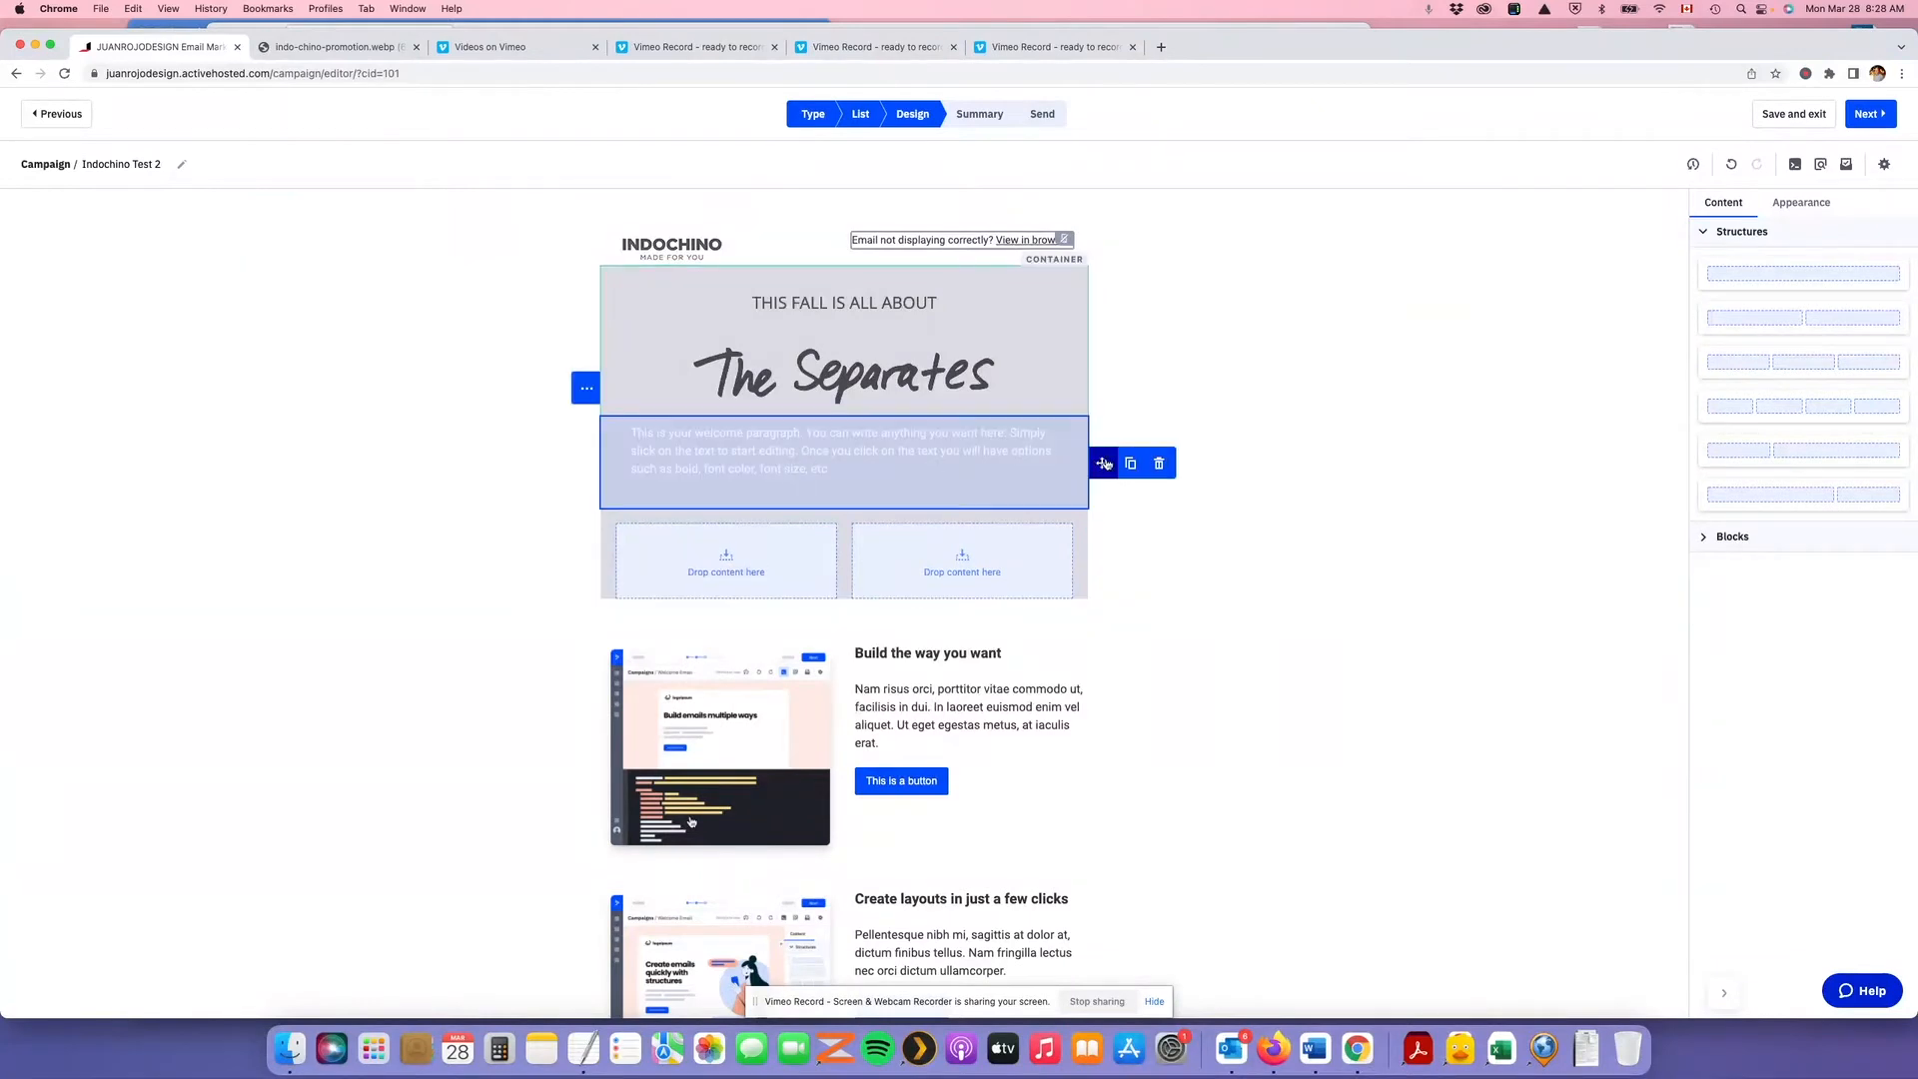
click(1161, 464)
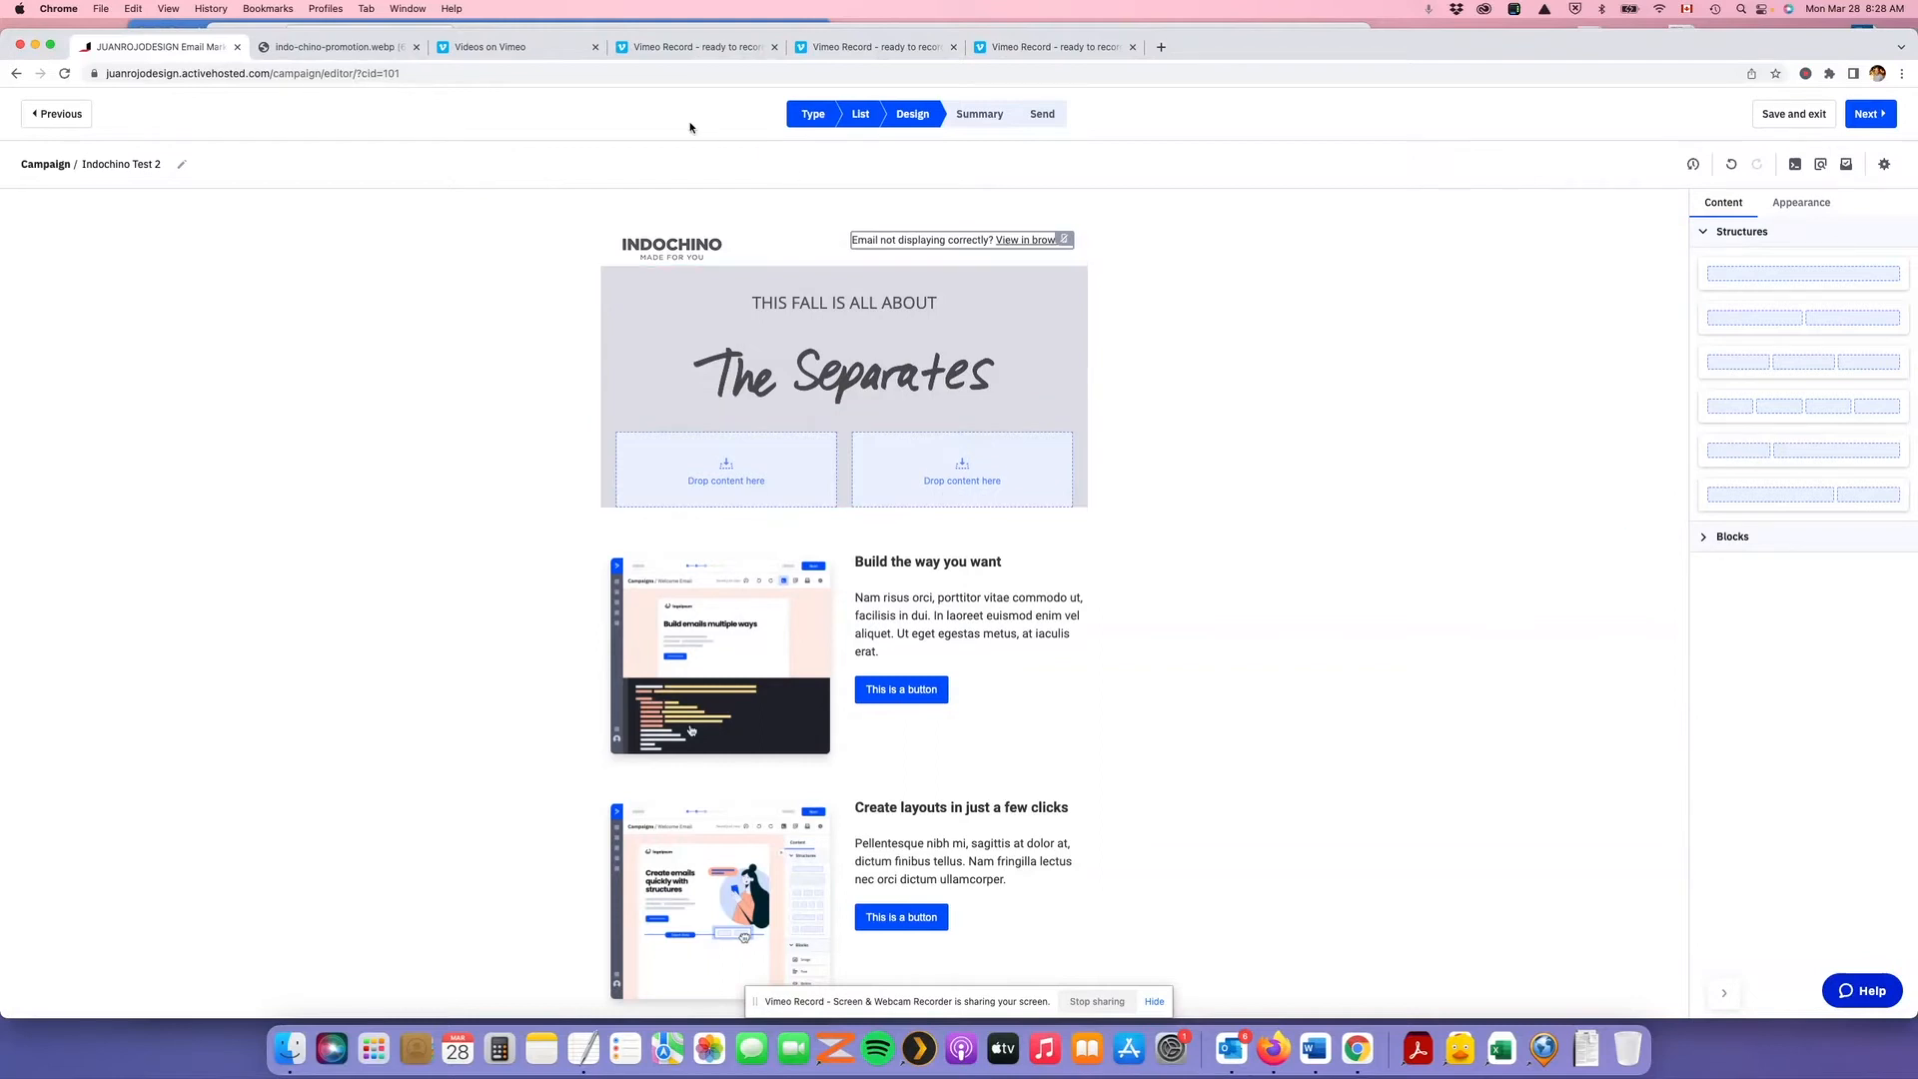
Add a text block to the hero's left column and enter "ALL CUSTOM BLAZERS" as in the sample email
click(379, 53)
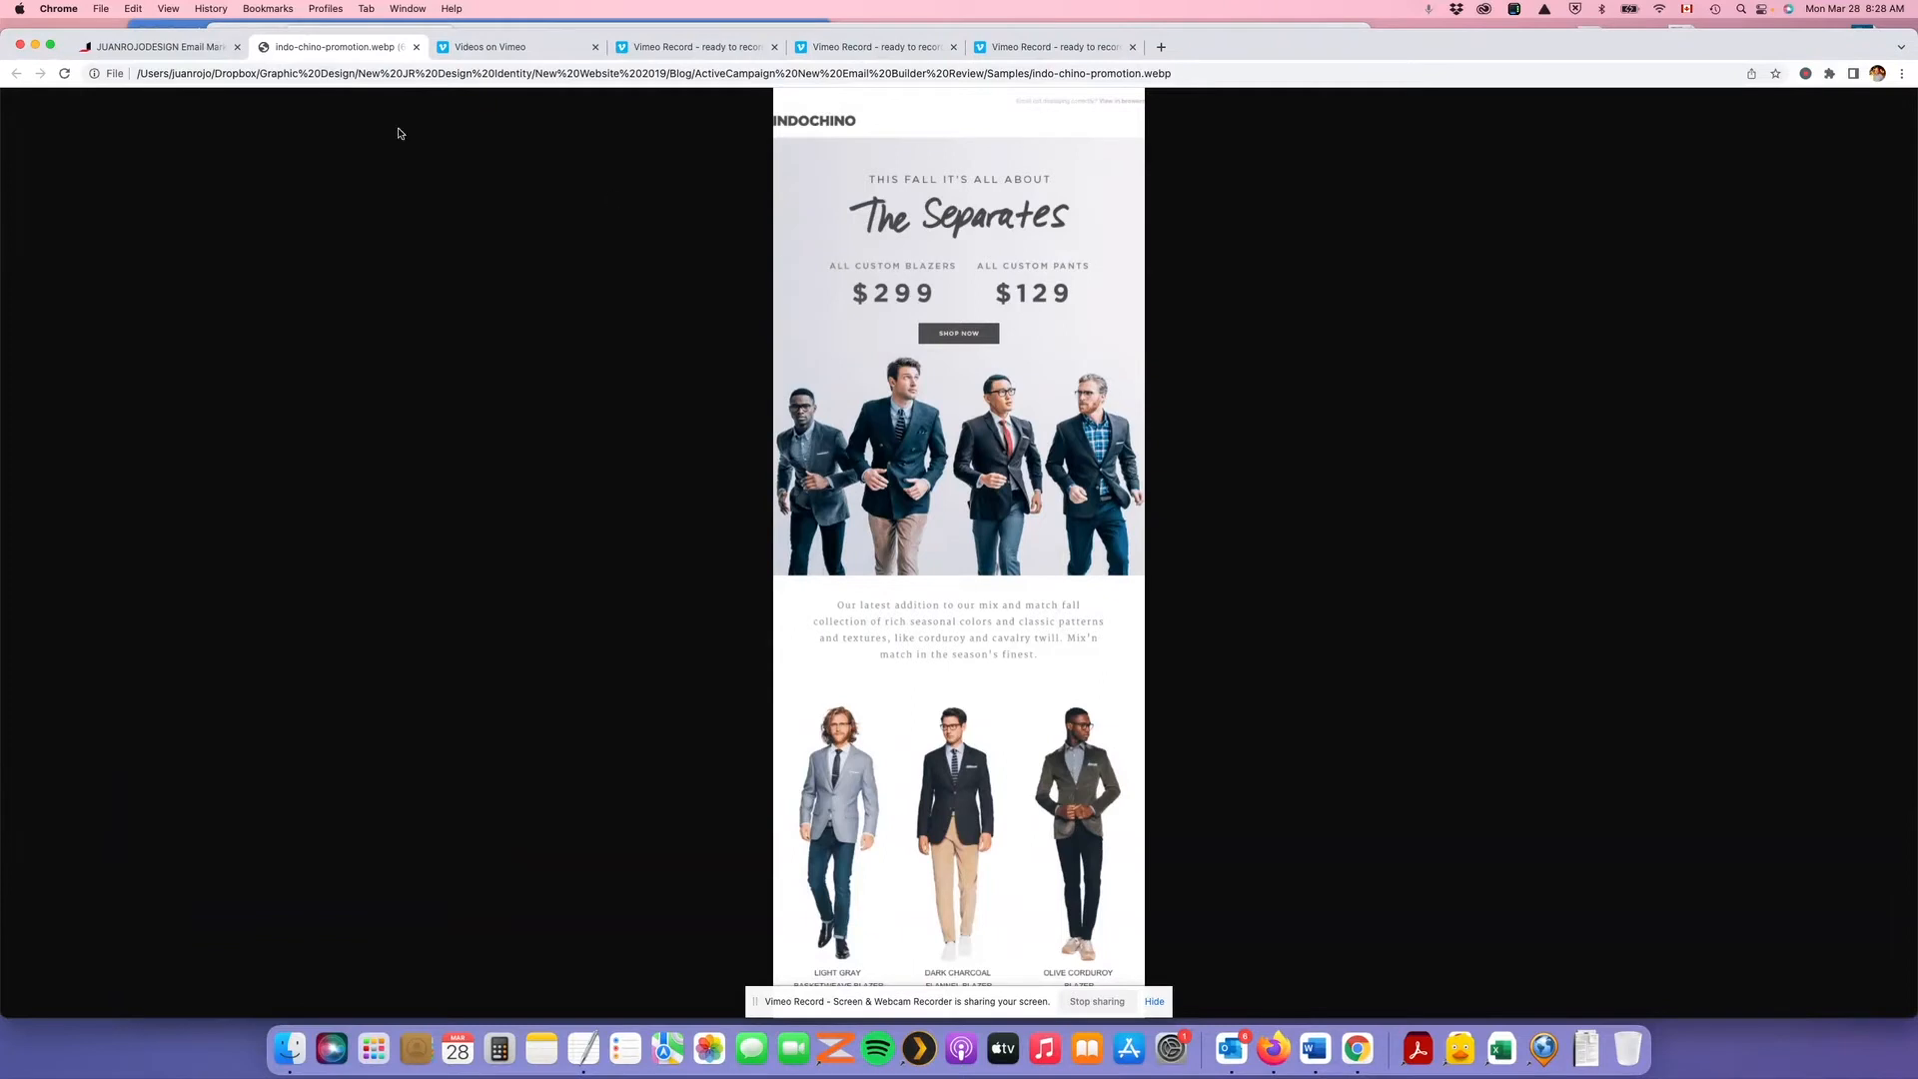
click(196, 50)
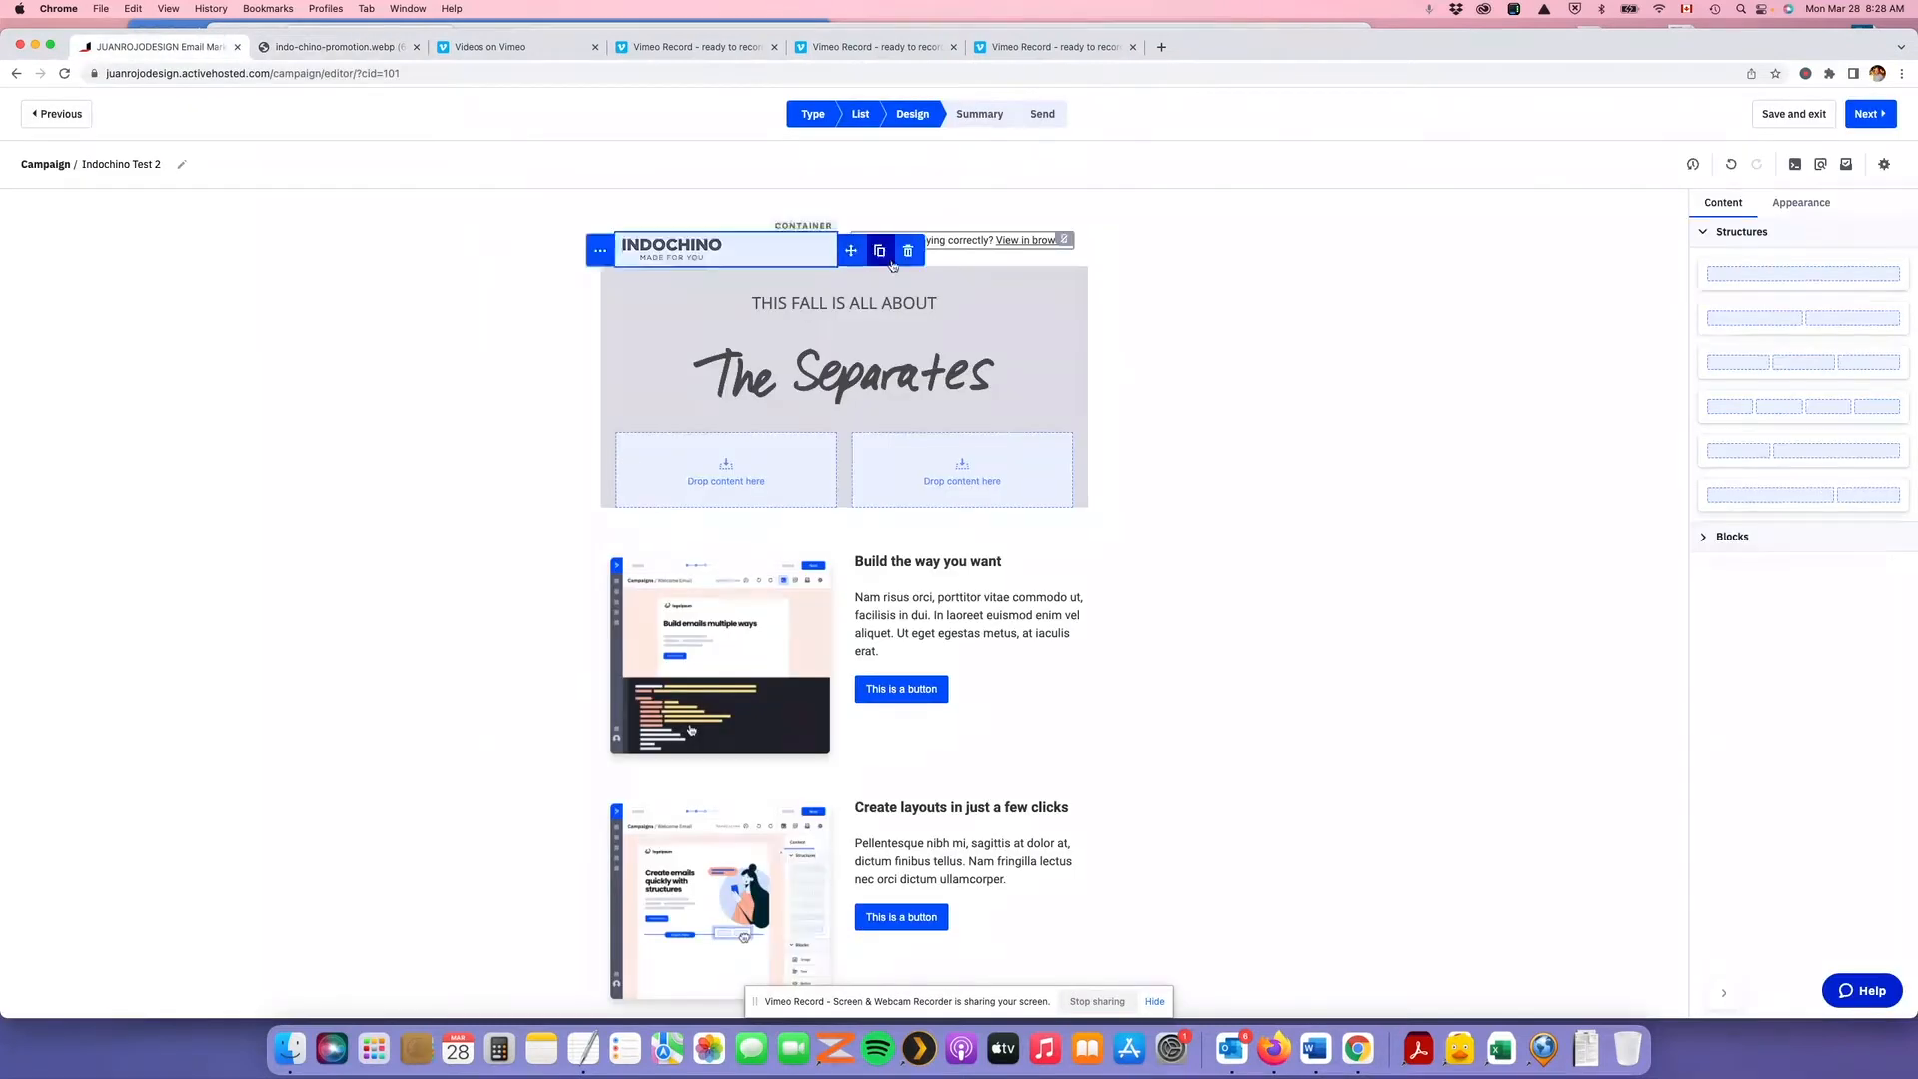
click(1707, 542)
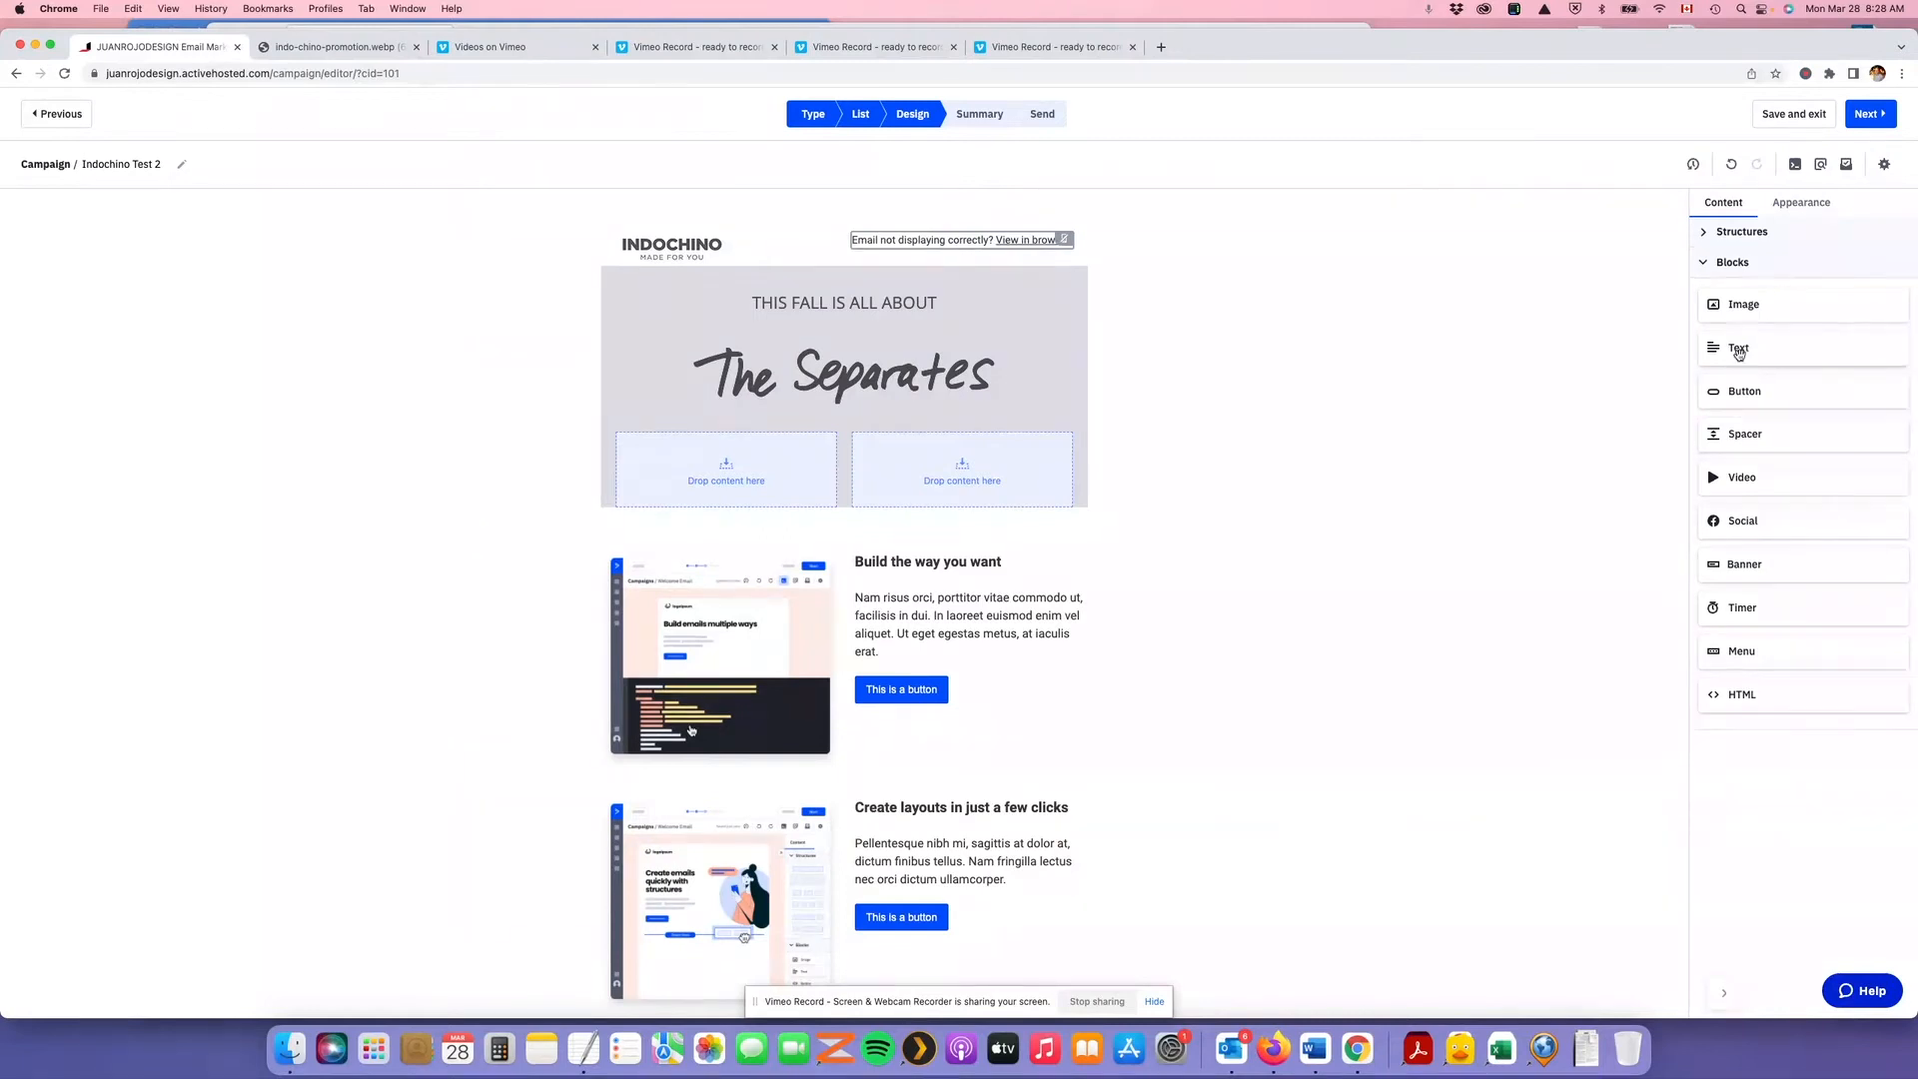
drag(1739, 350, 794, 440)
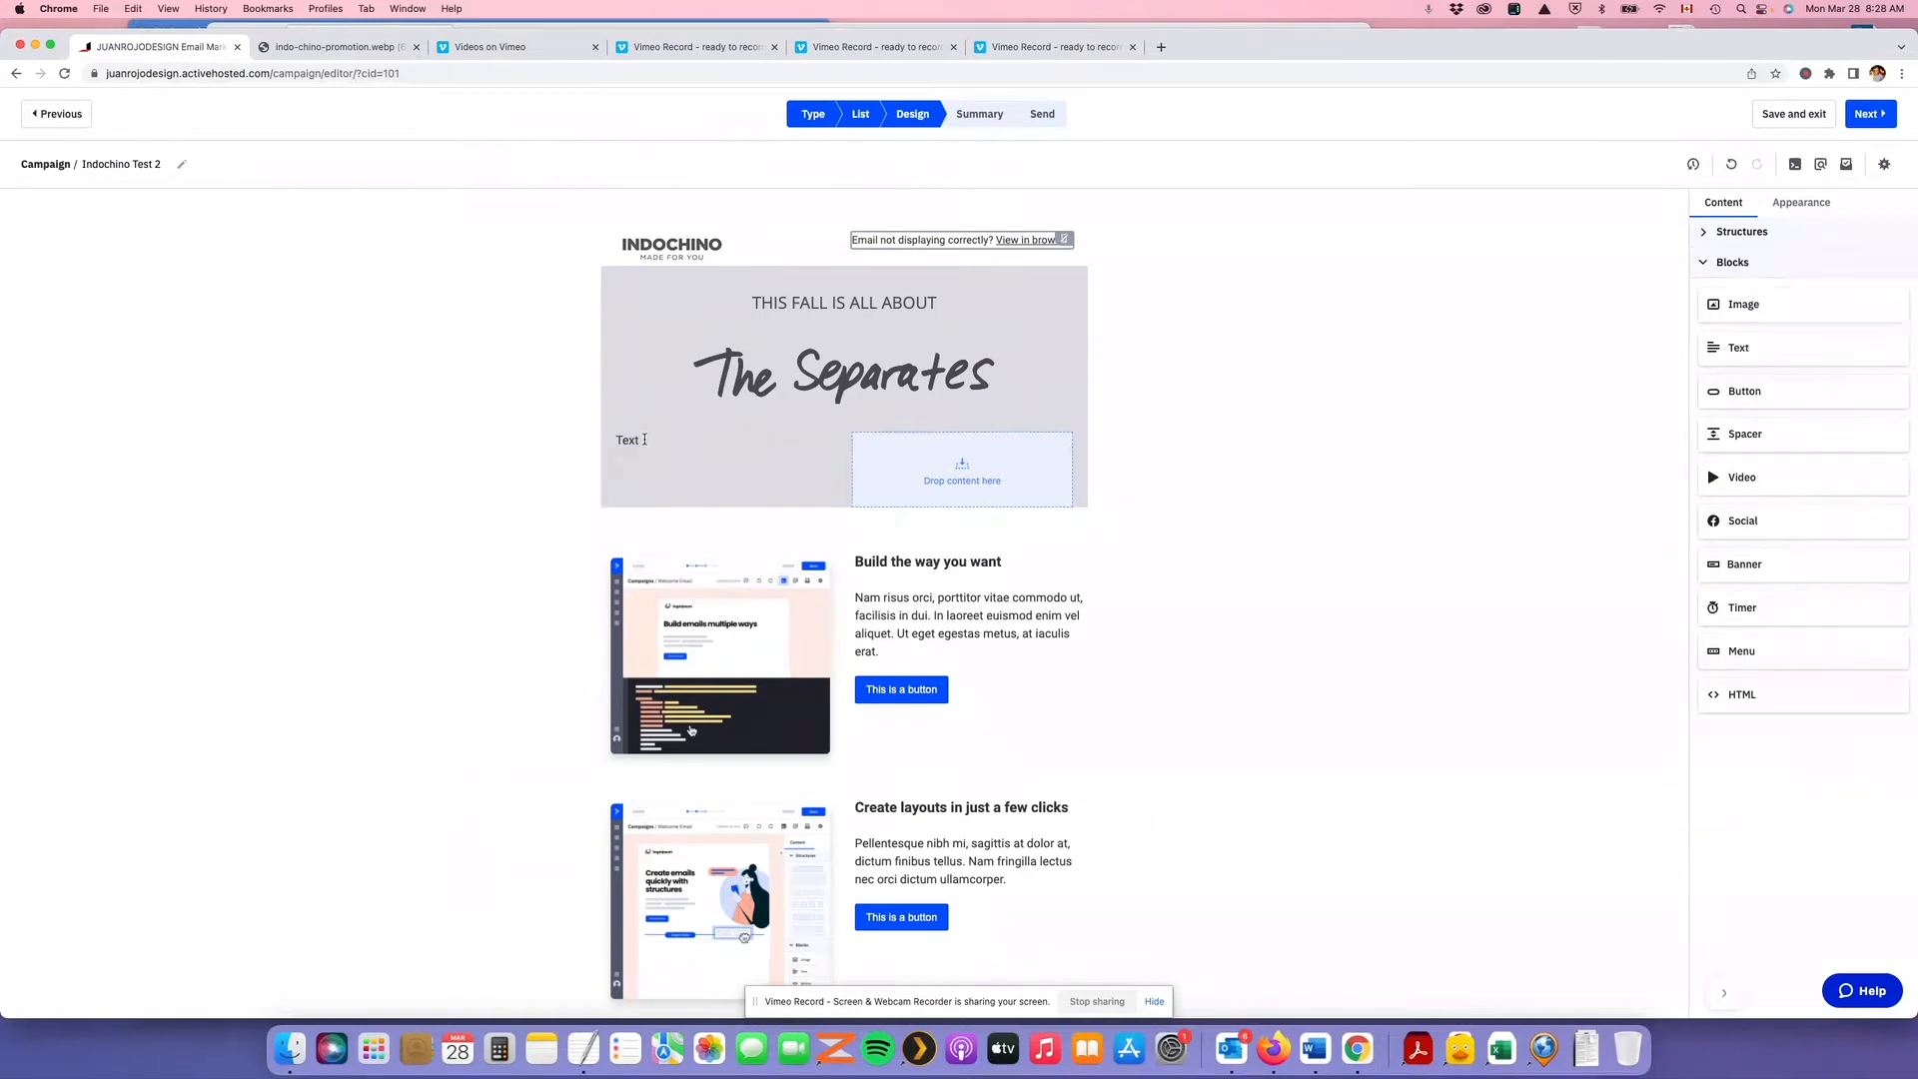
drag(640, 440, 614, 439)
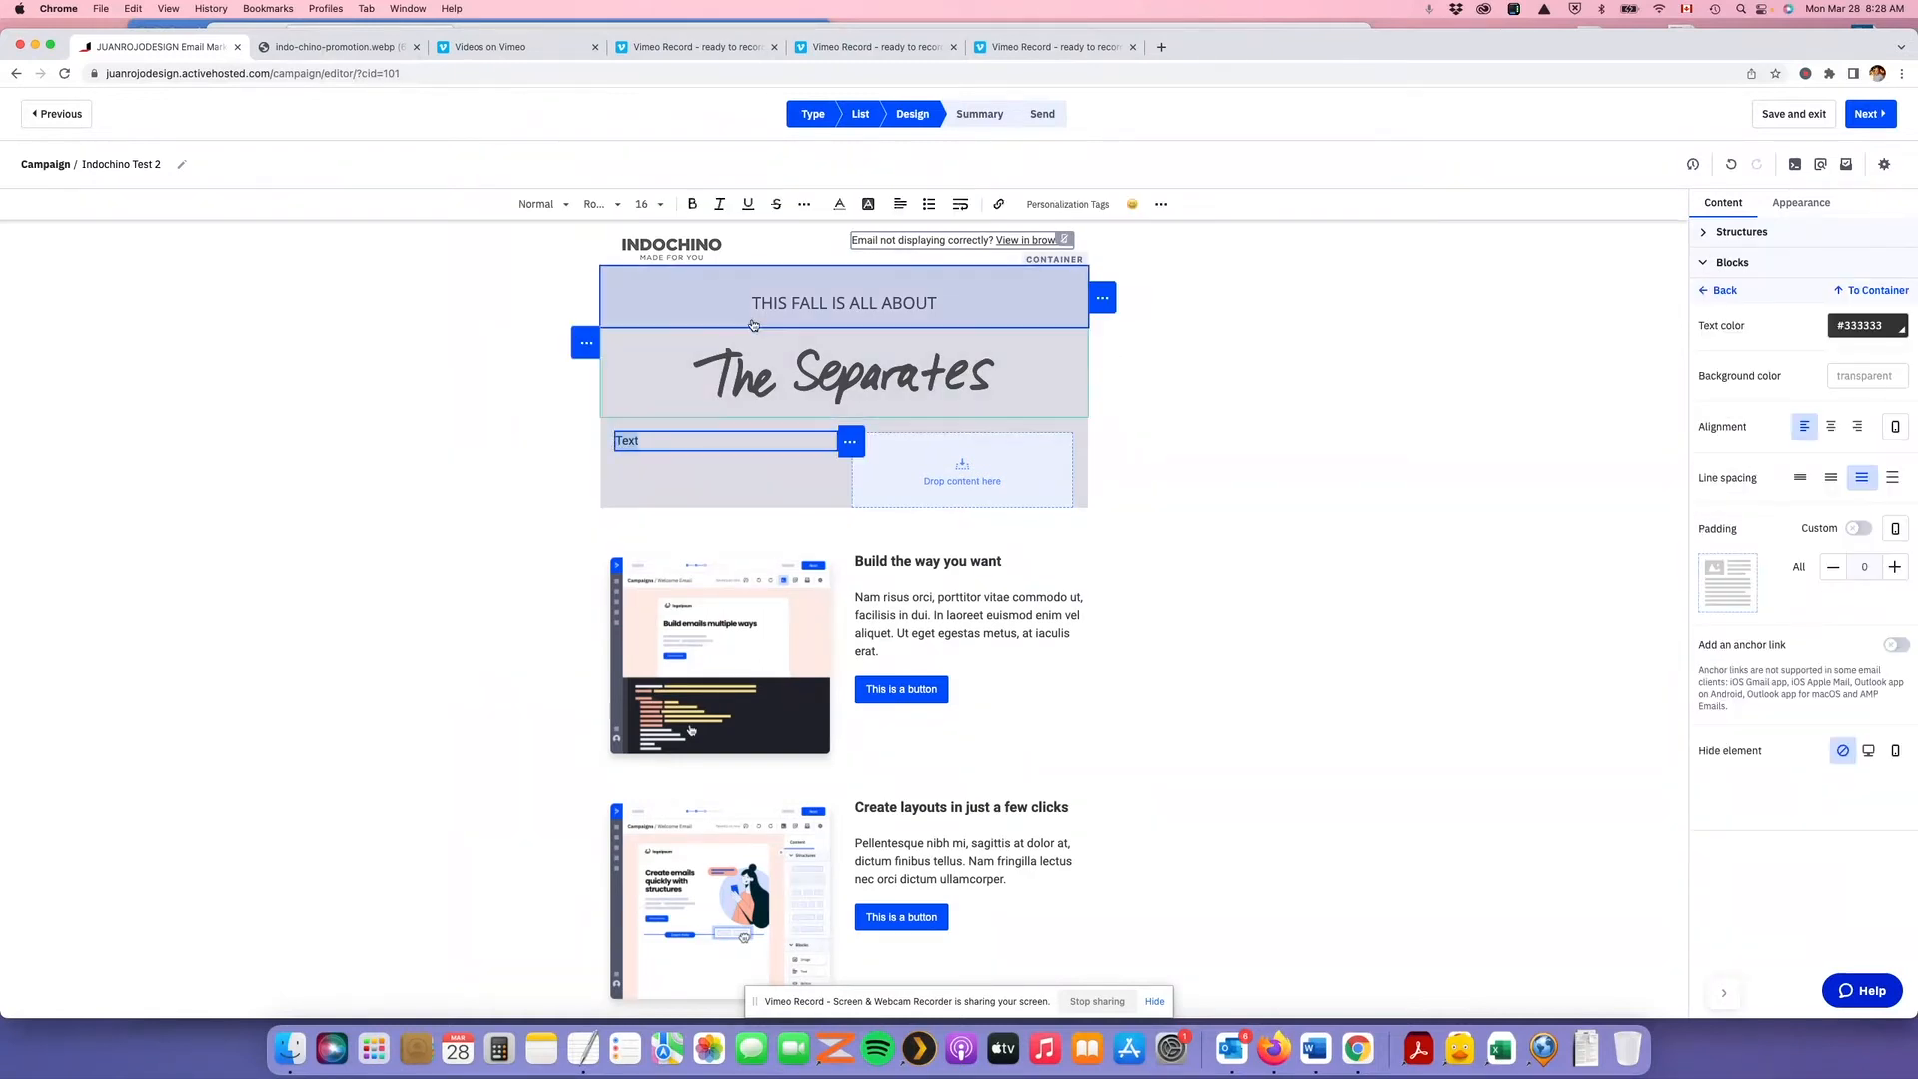
click(354, 46)
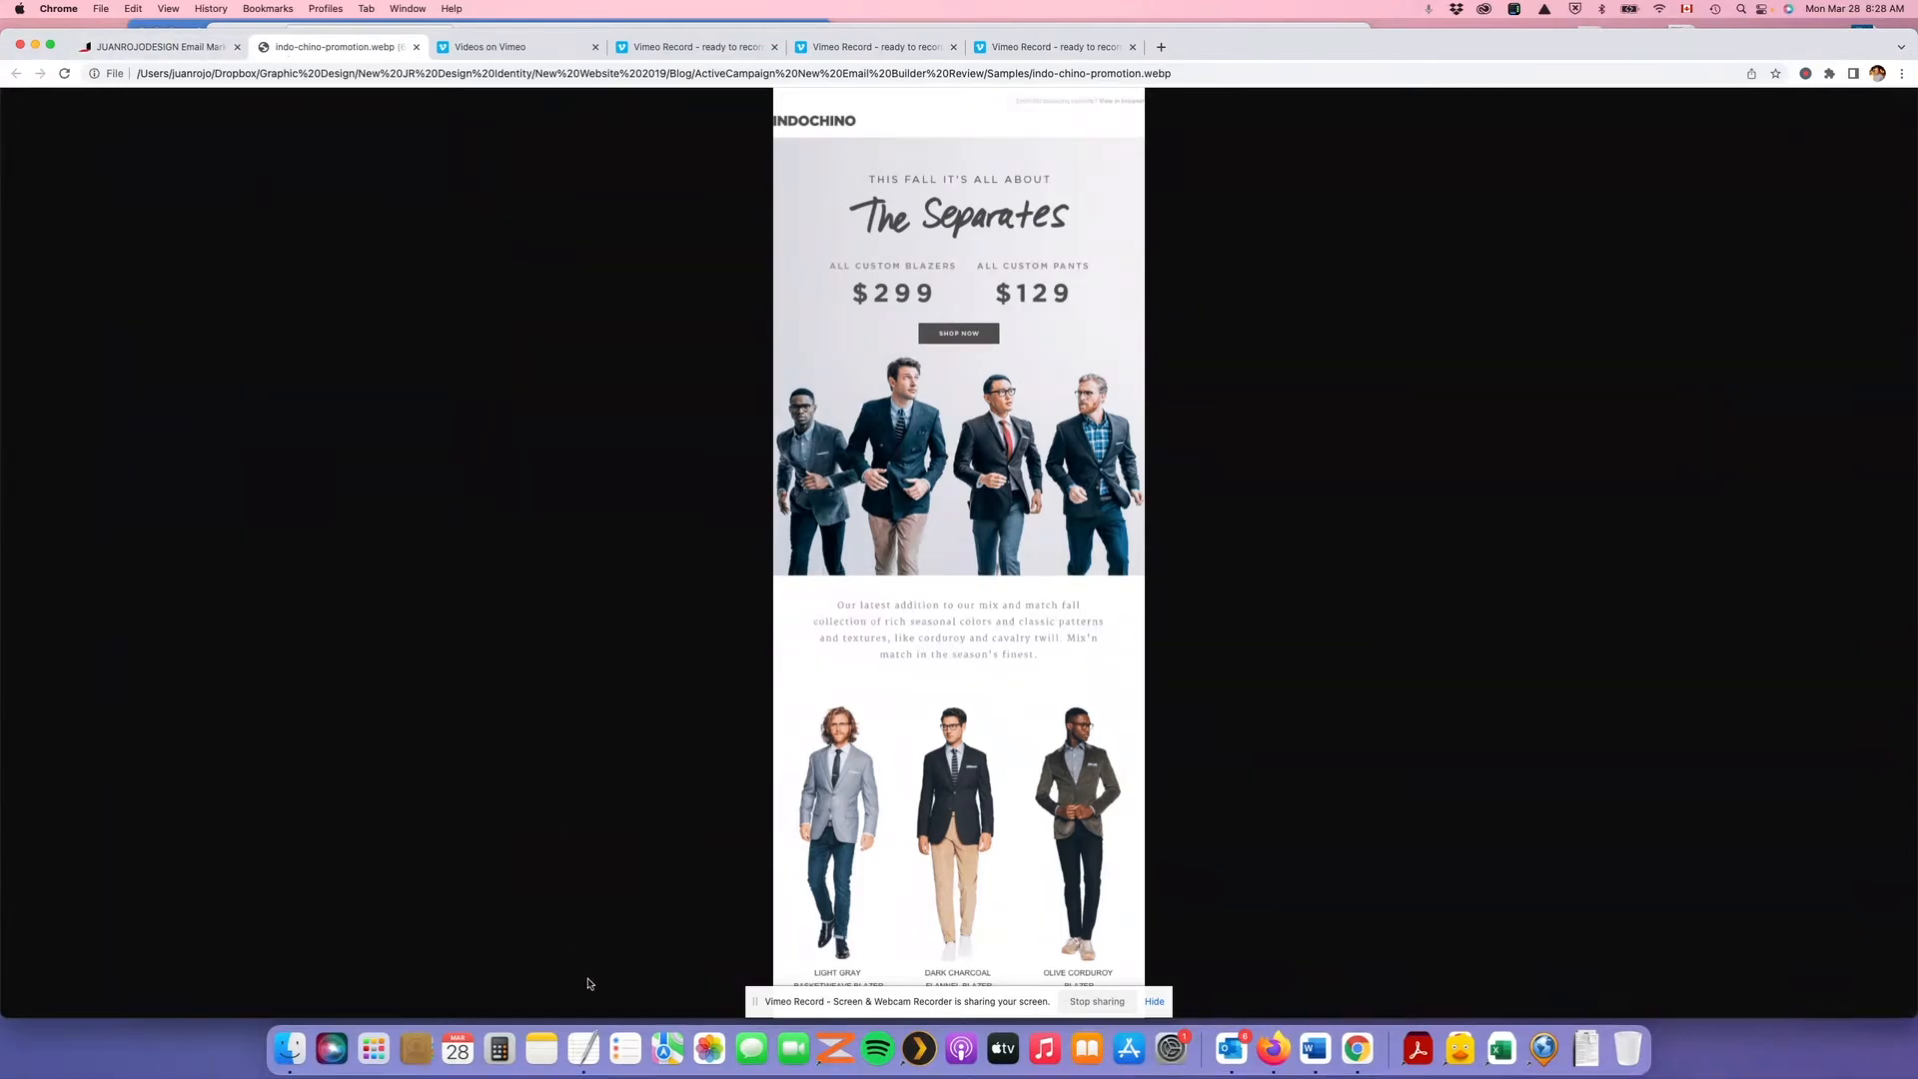
click(200, 46)
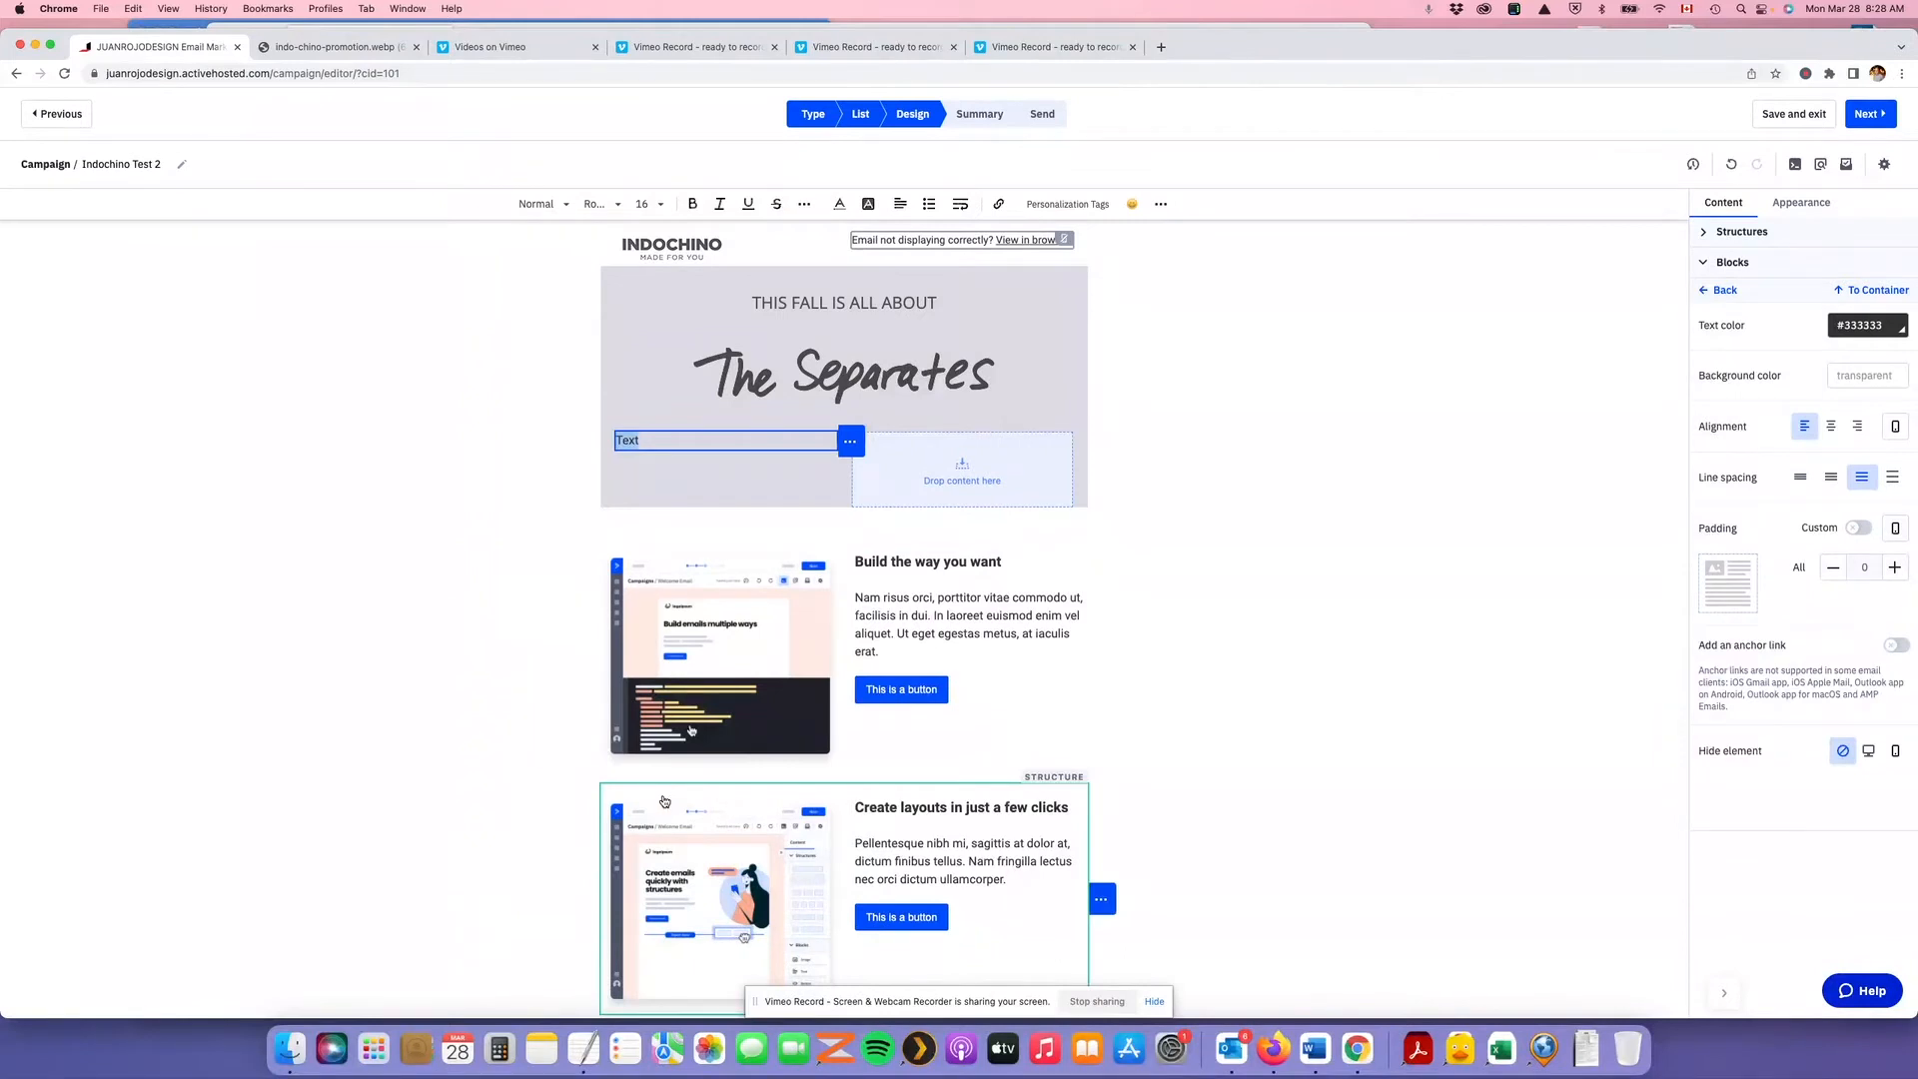
text(ALL CUSTOM BA)
text(AZERS)
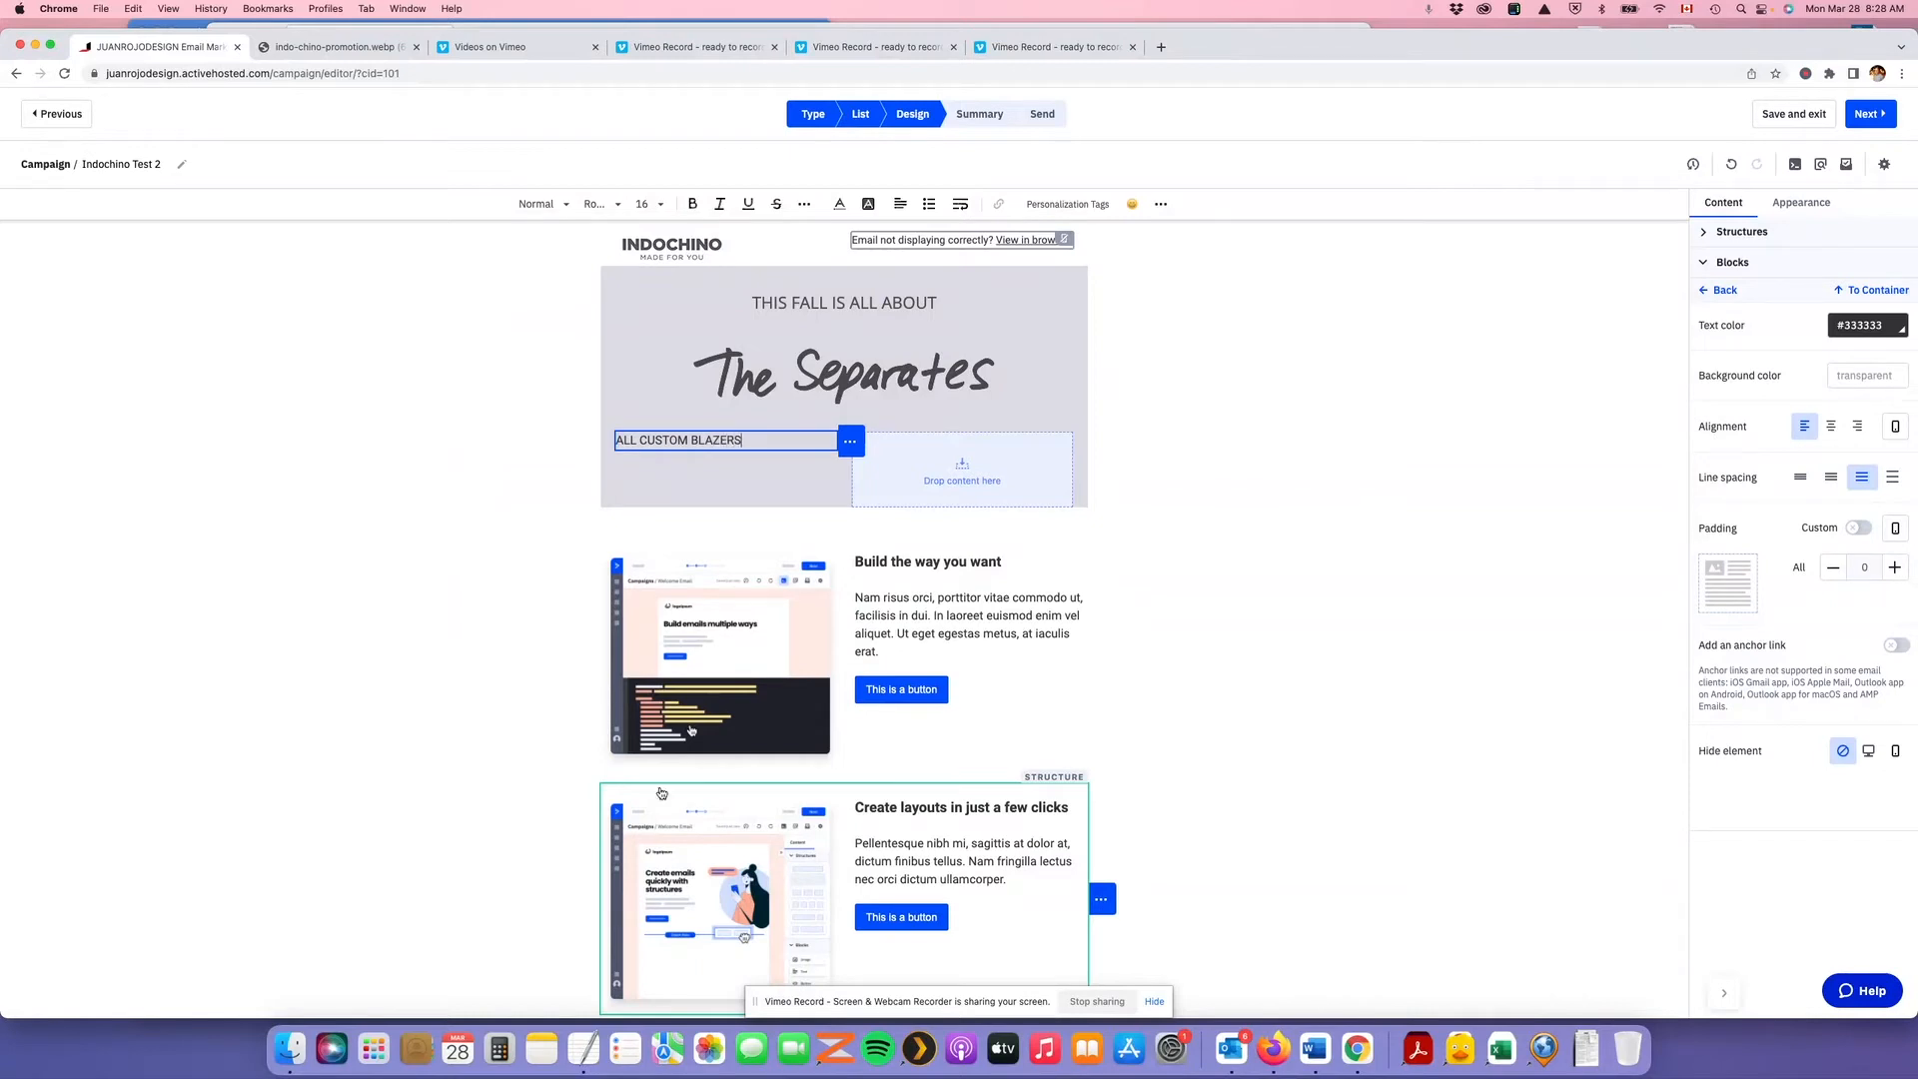
Check the font of "ALL CUSTOM BLAZERS" against the TextEdit notes and center the line in its column
click(621, 205)
click(621, 205)
click(586, 1050)
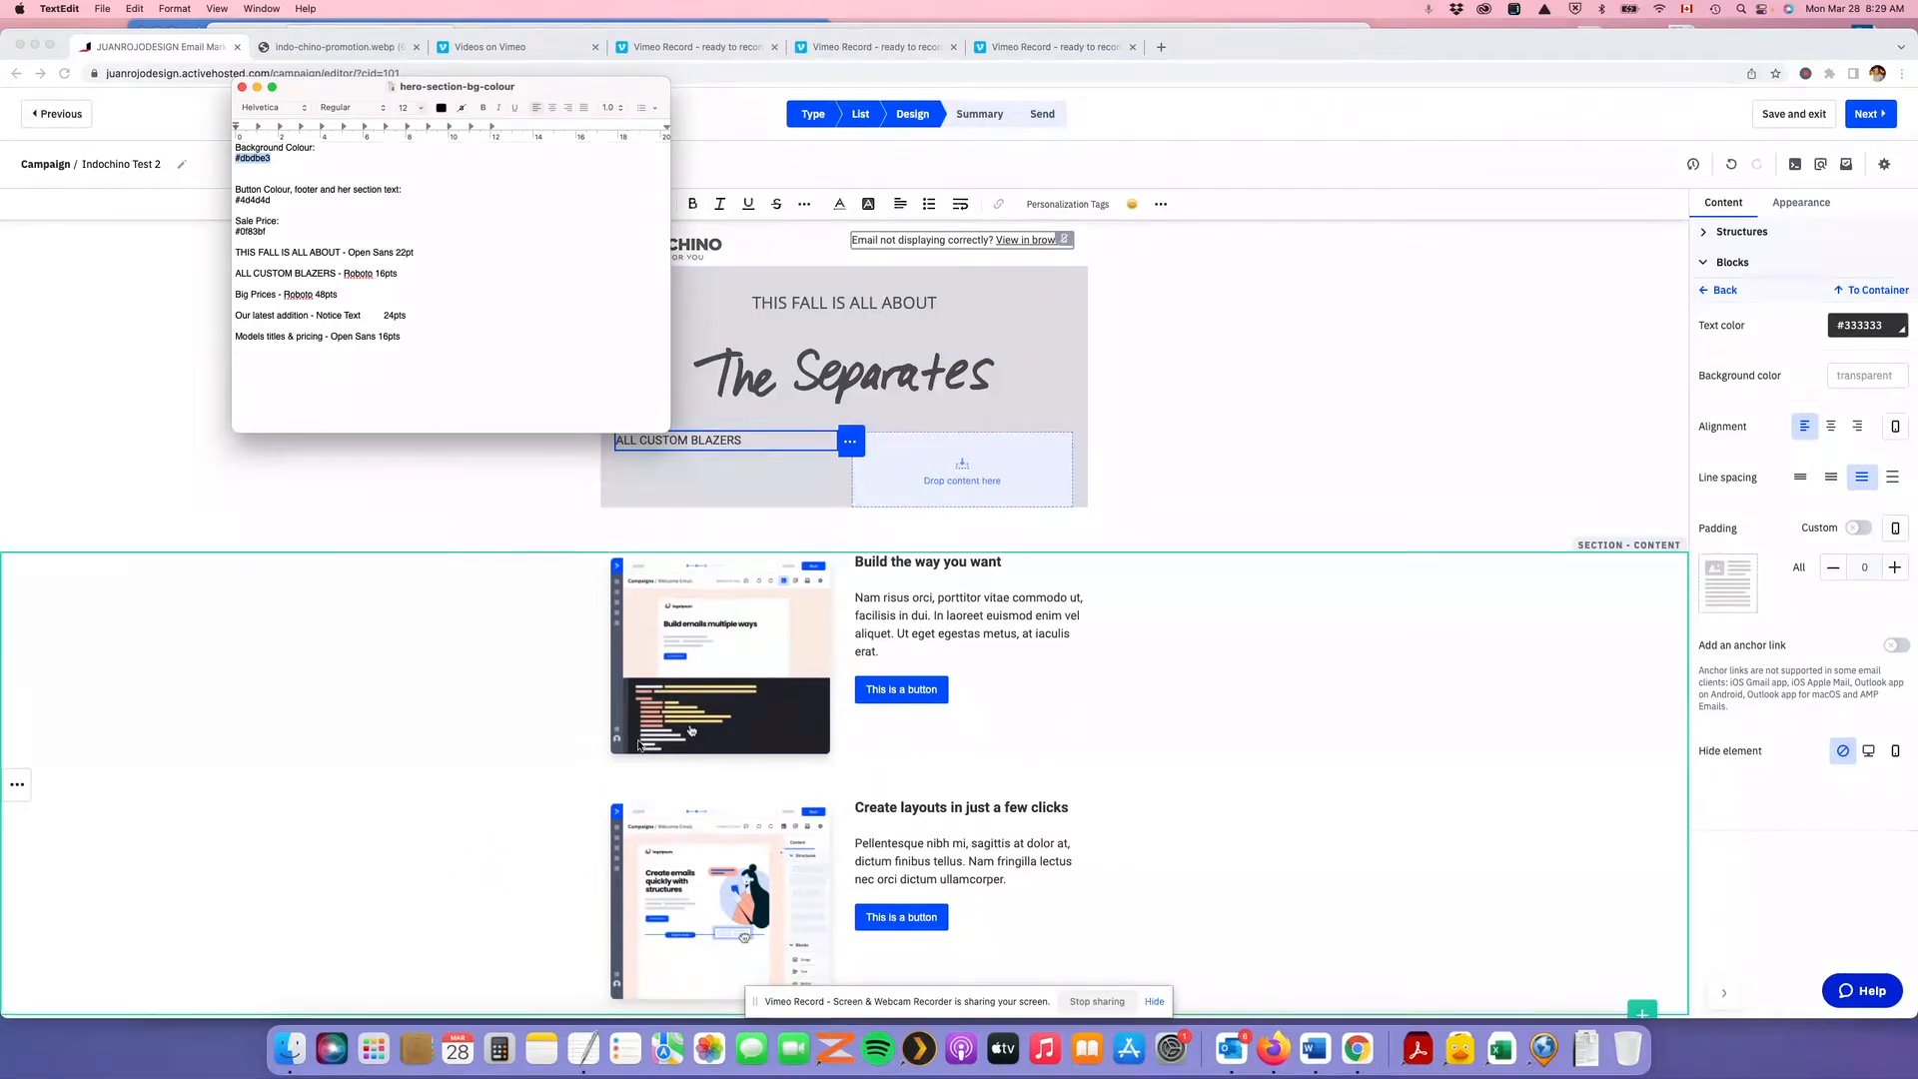
click(778, 452)
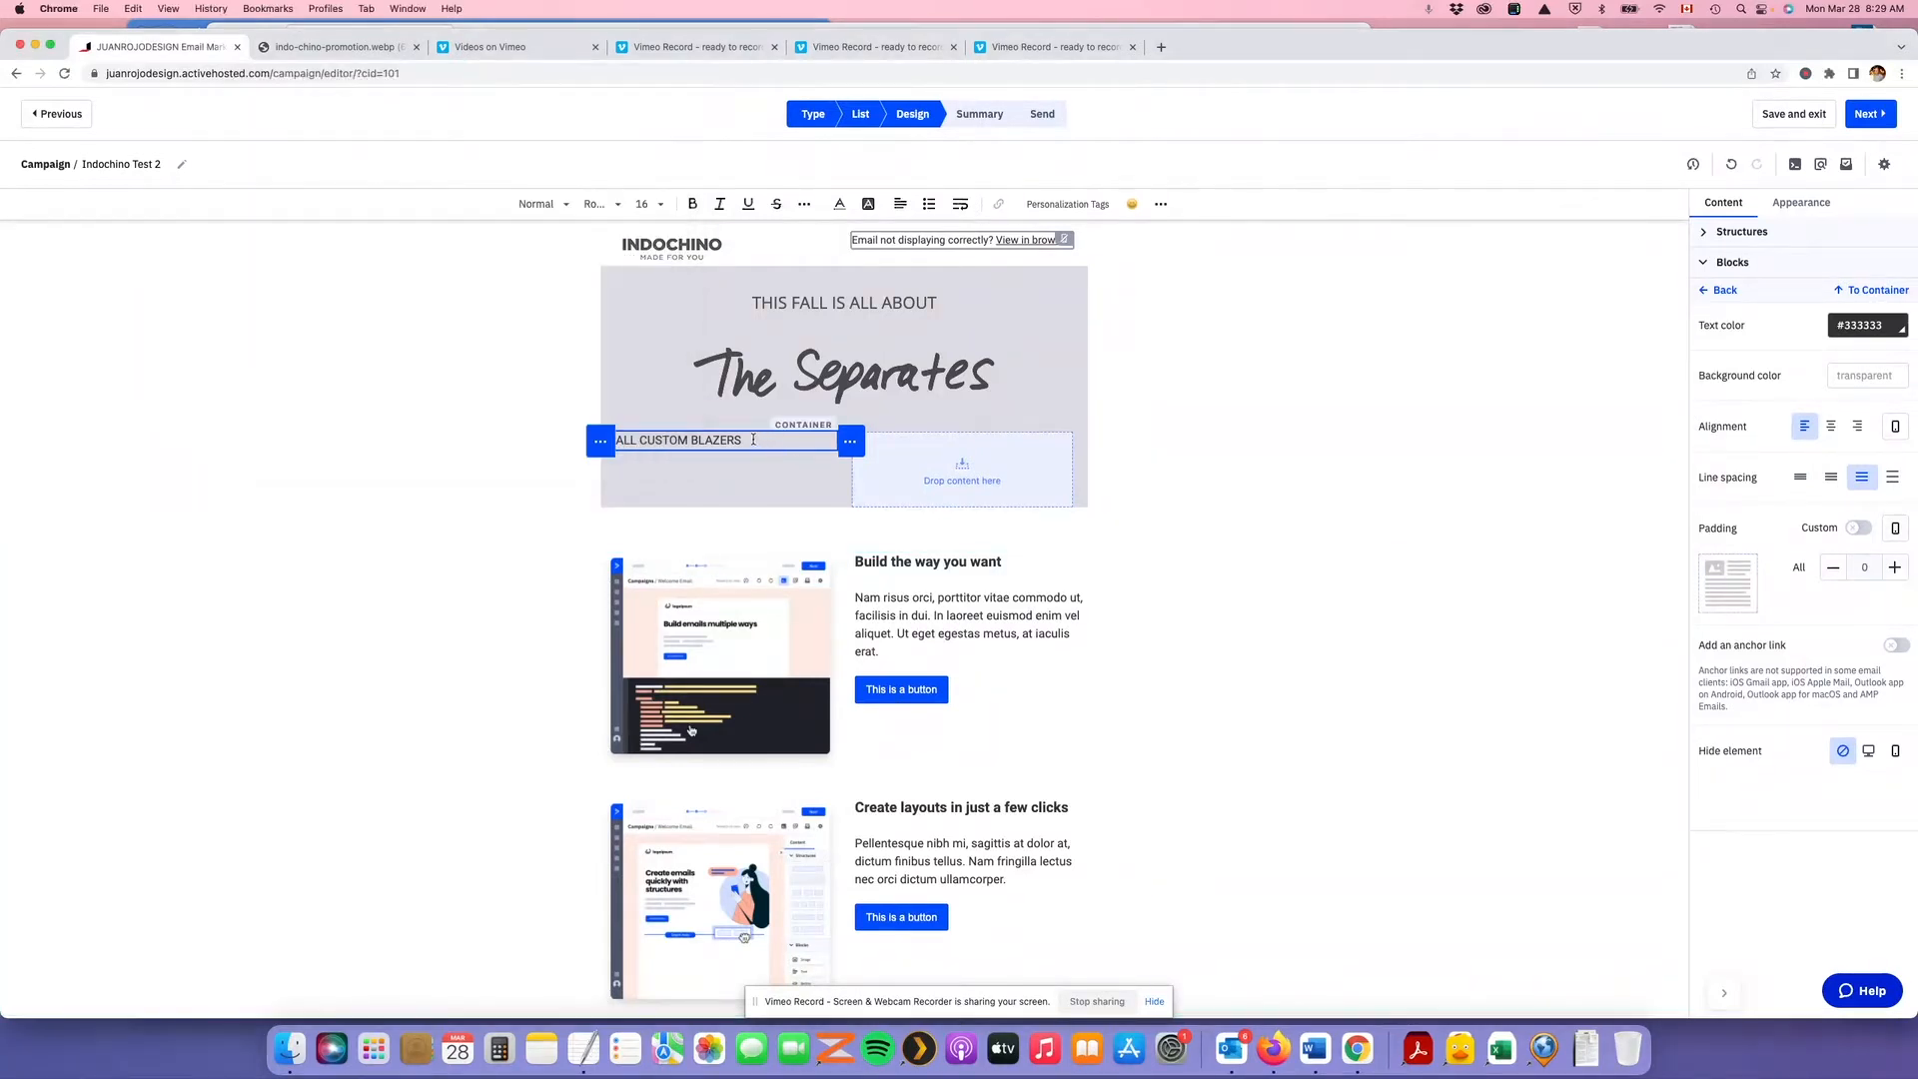
drag(742, 437, 619, 438)
click(896, 205)
click(917, 246)
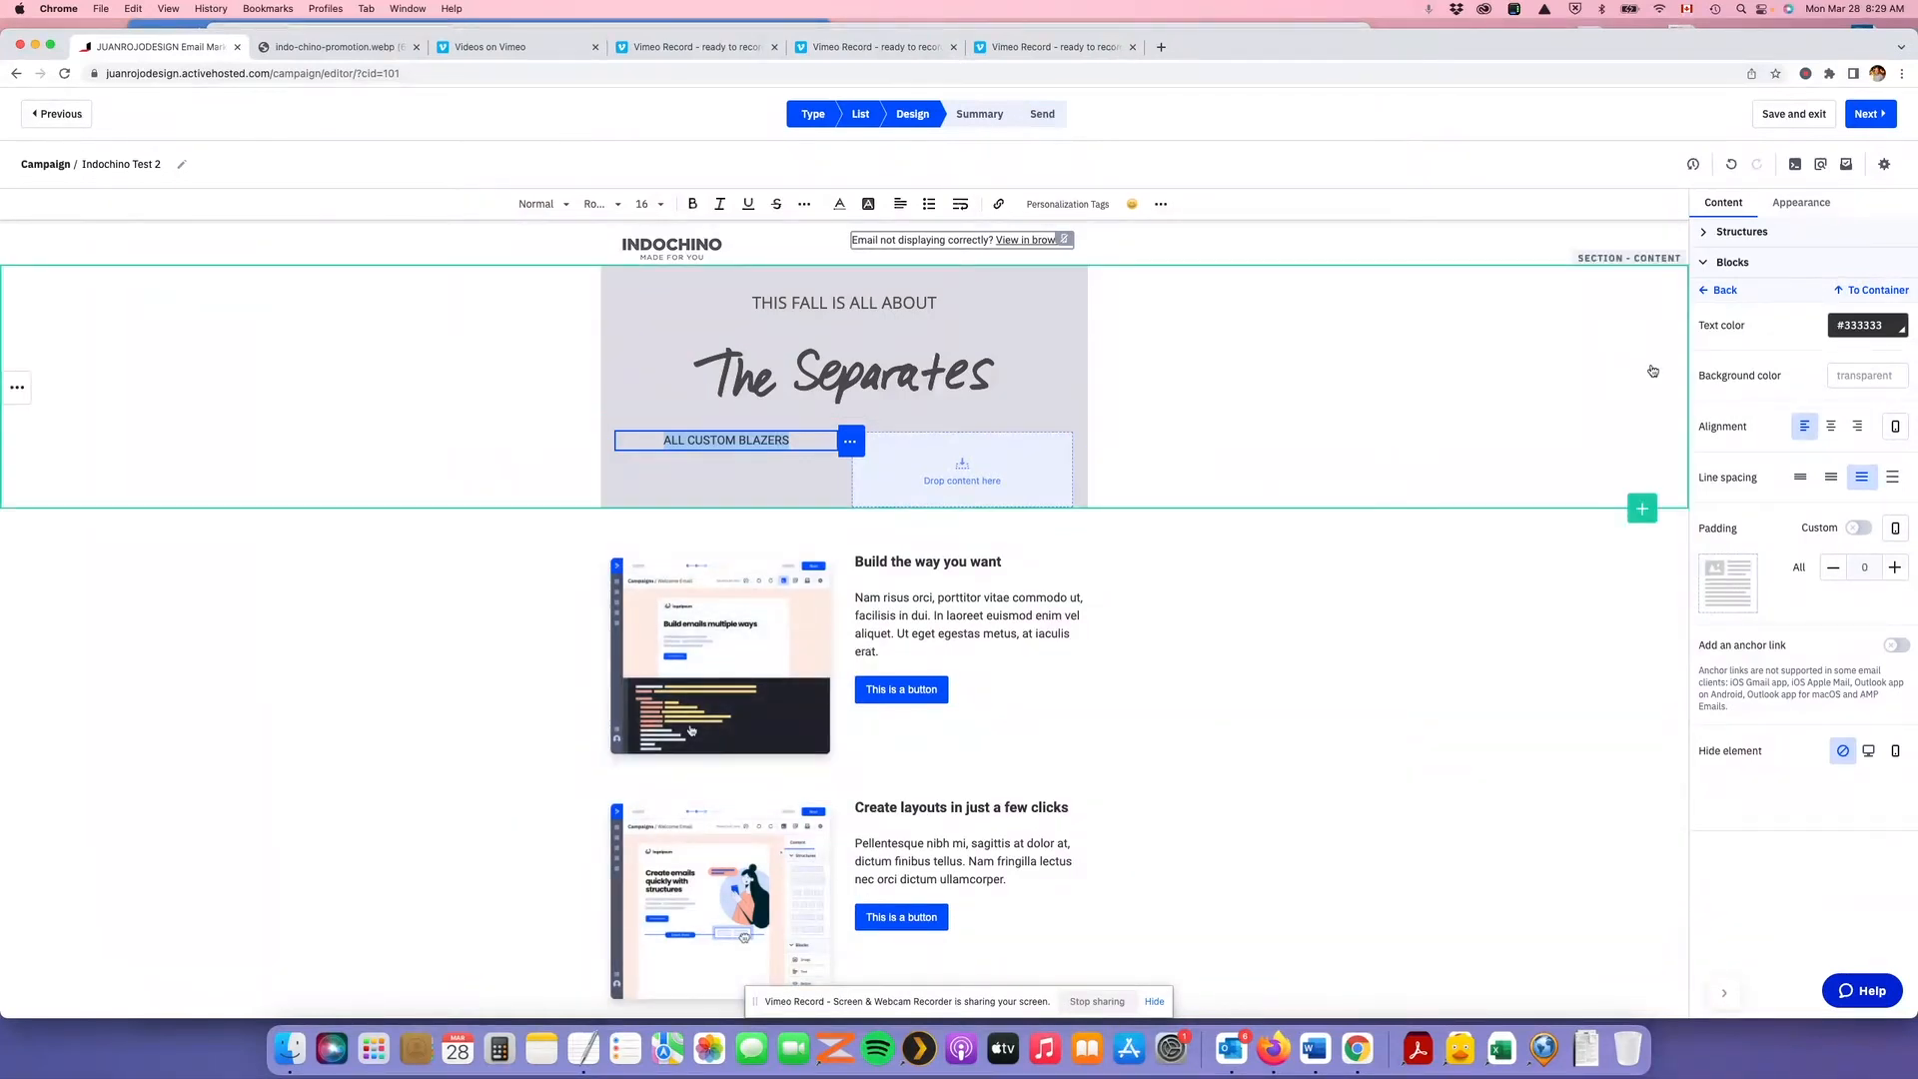
Add a text block directly below "ALL CUSTOM BLAZERS" and format its placeholder text as Heading 2
click(1725, 289)
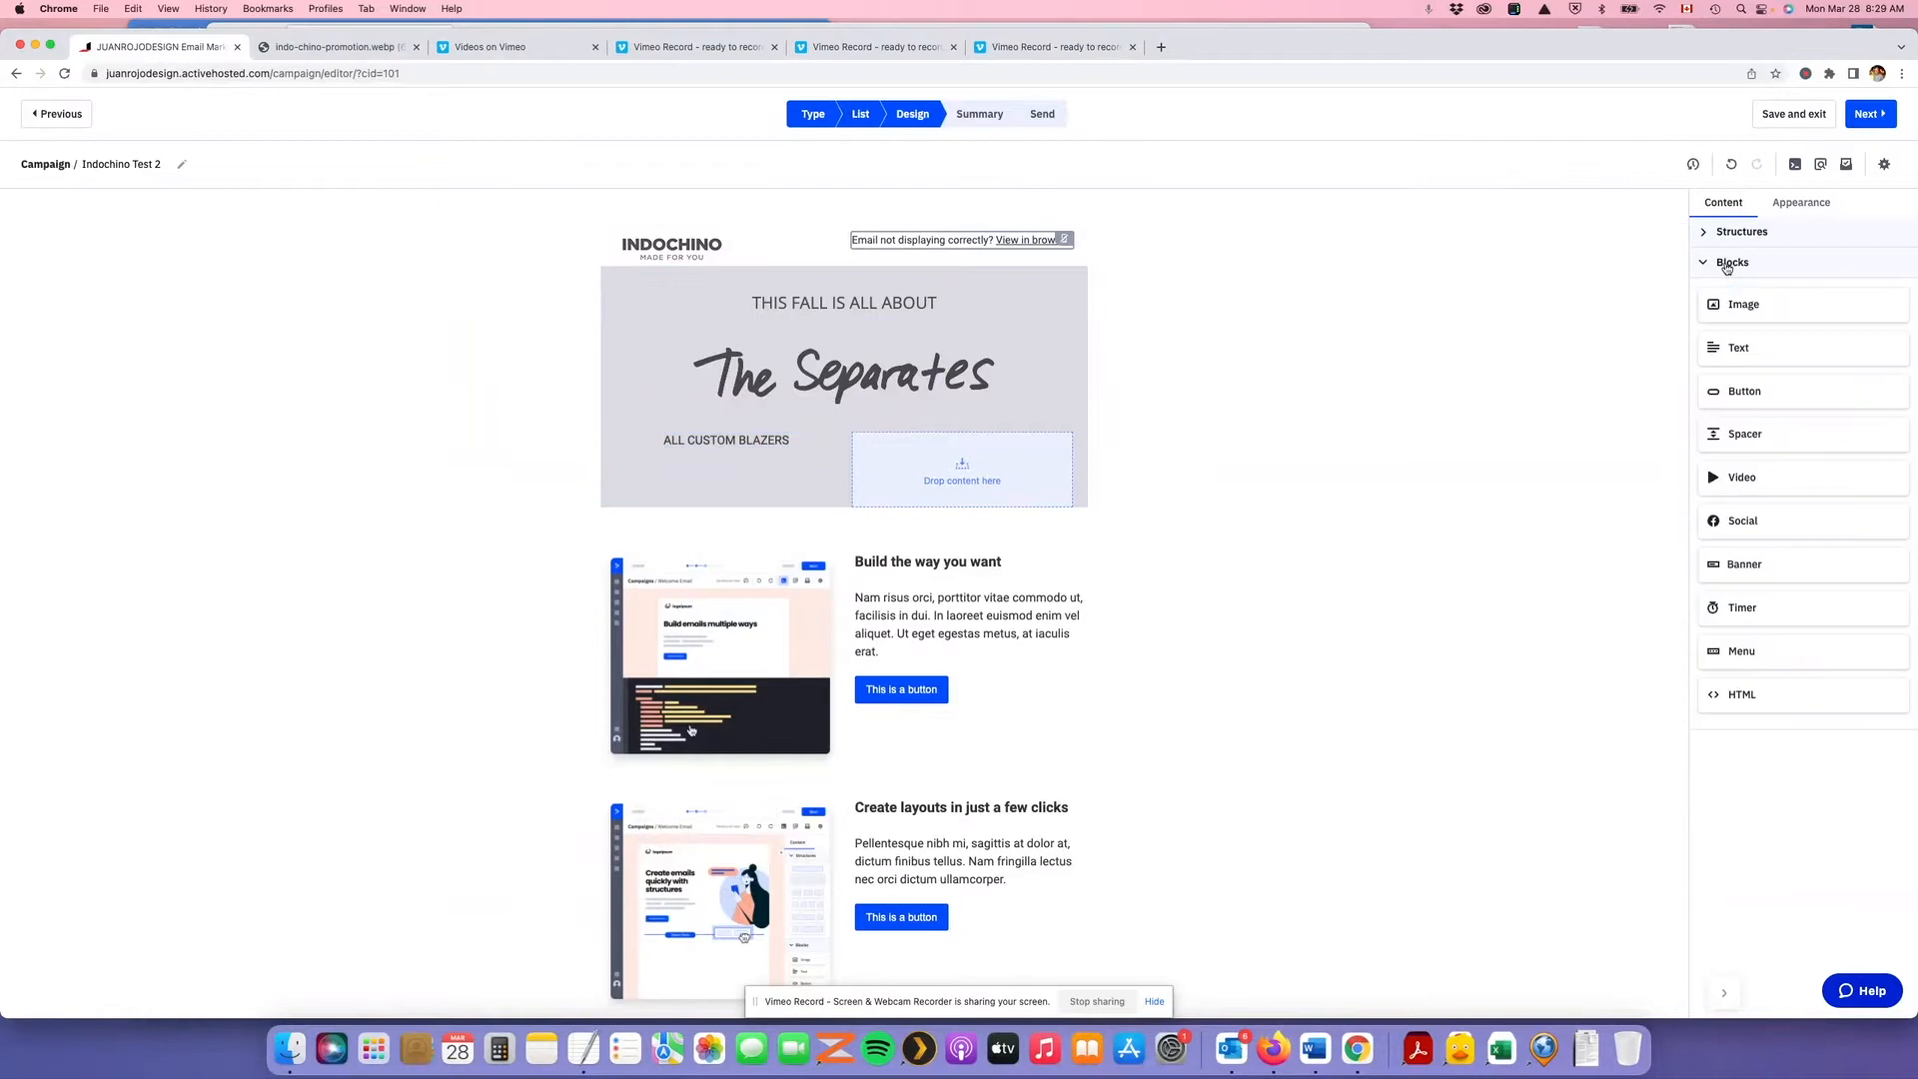
drag(1734, 350, 780, 449)
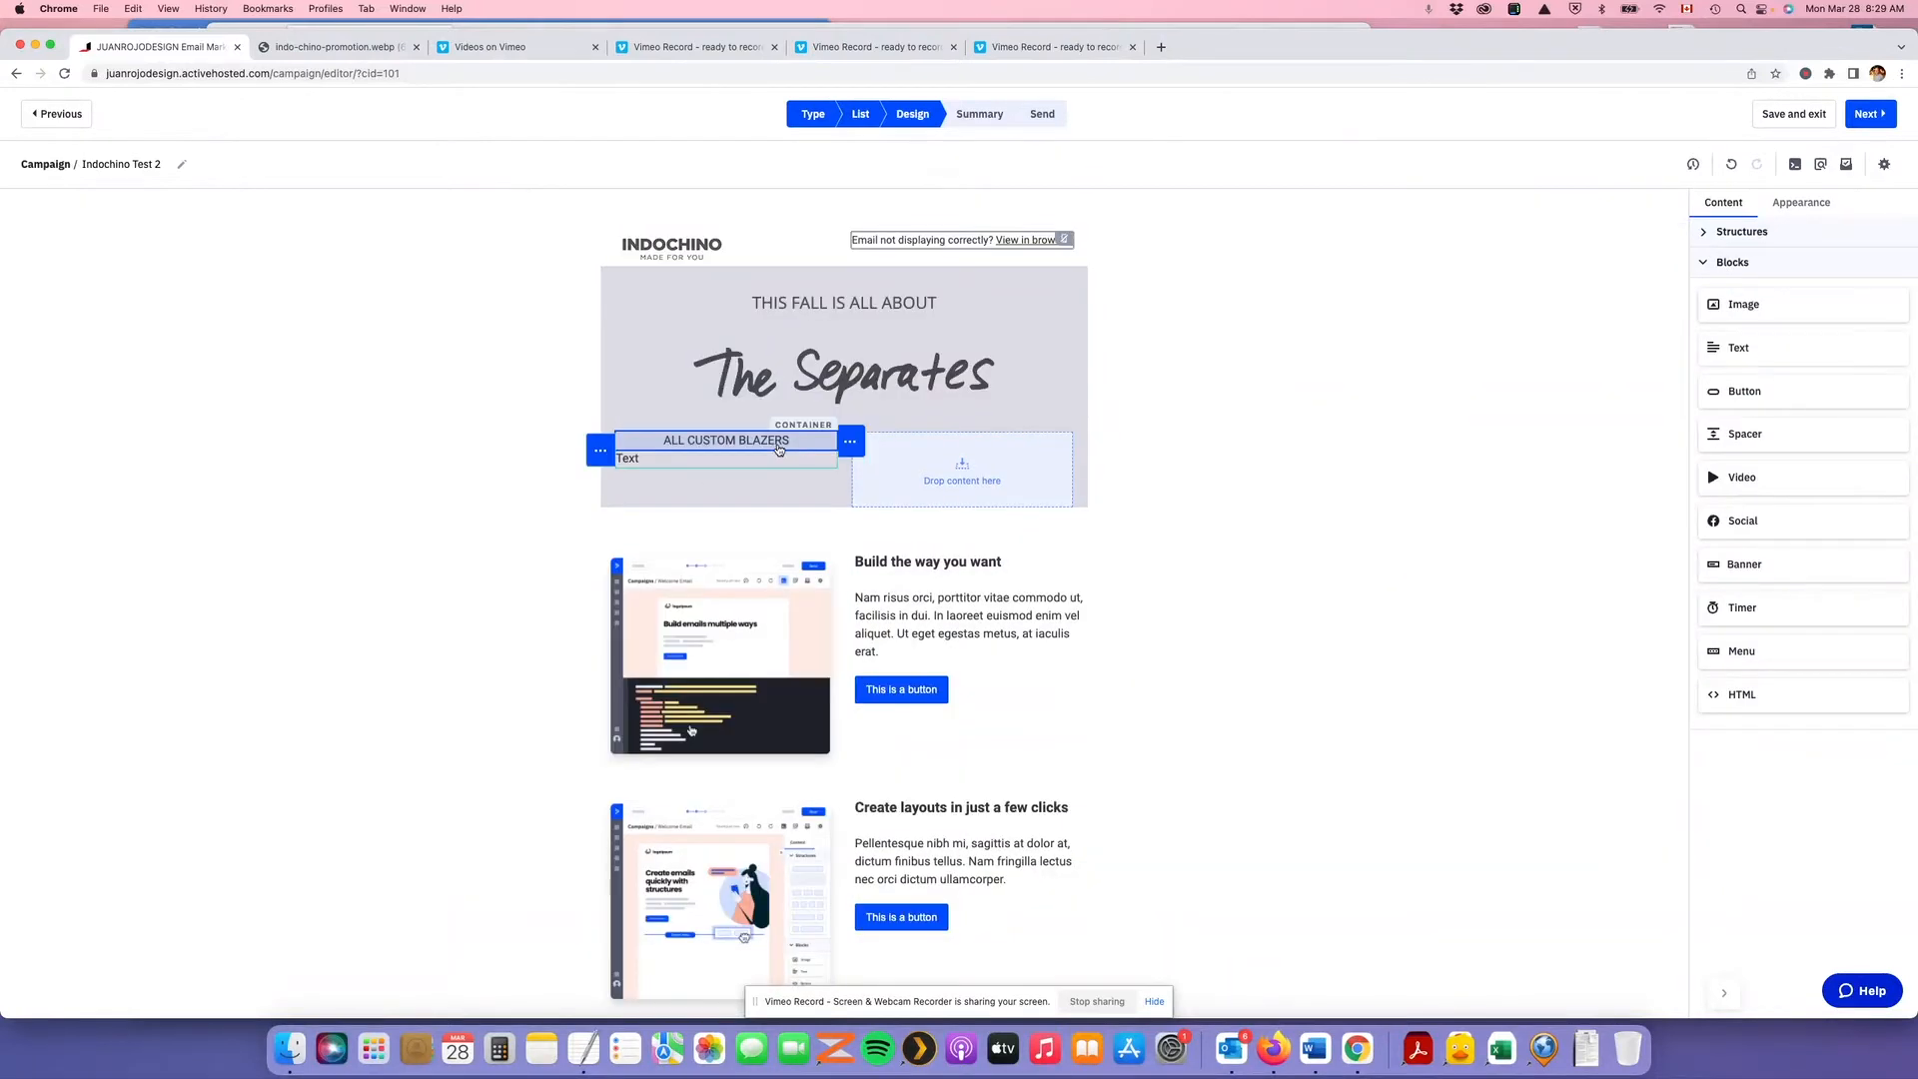
double_click(658, 457)
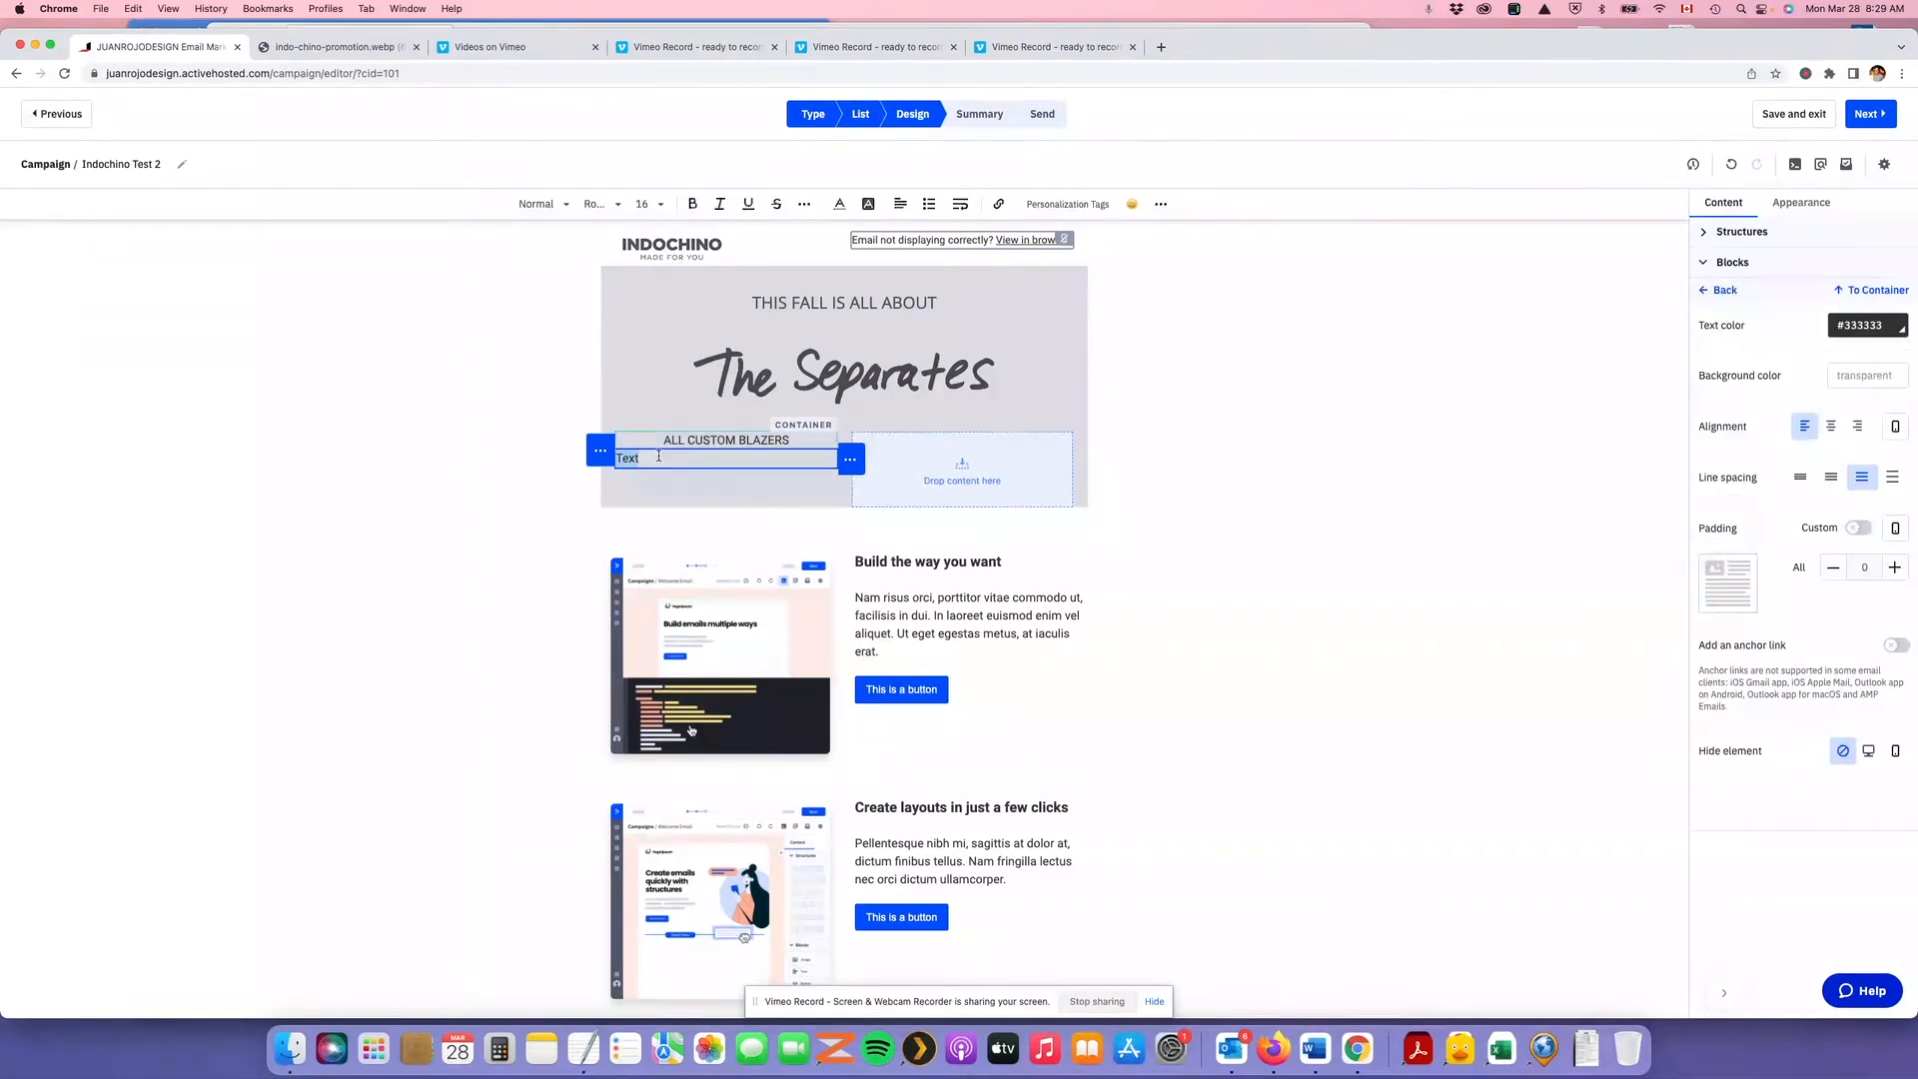
click(566, 205)
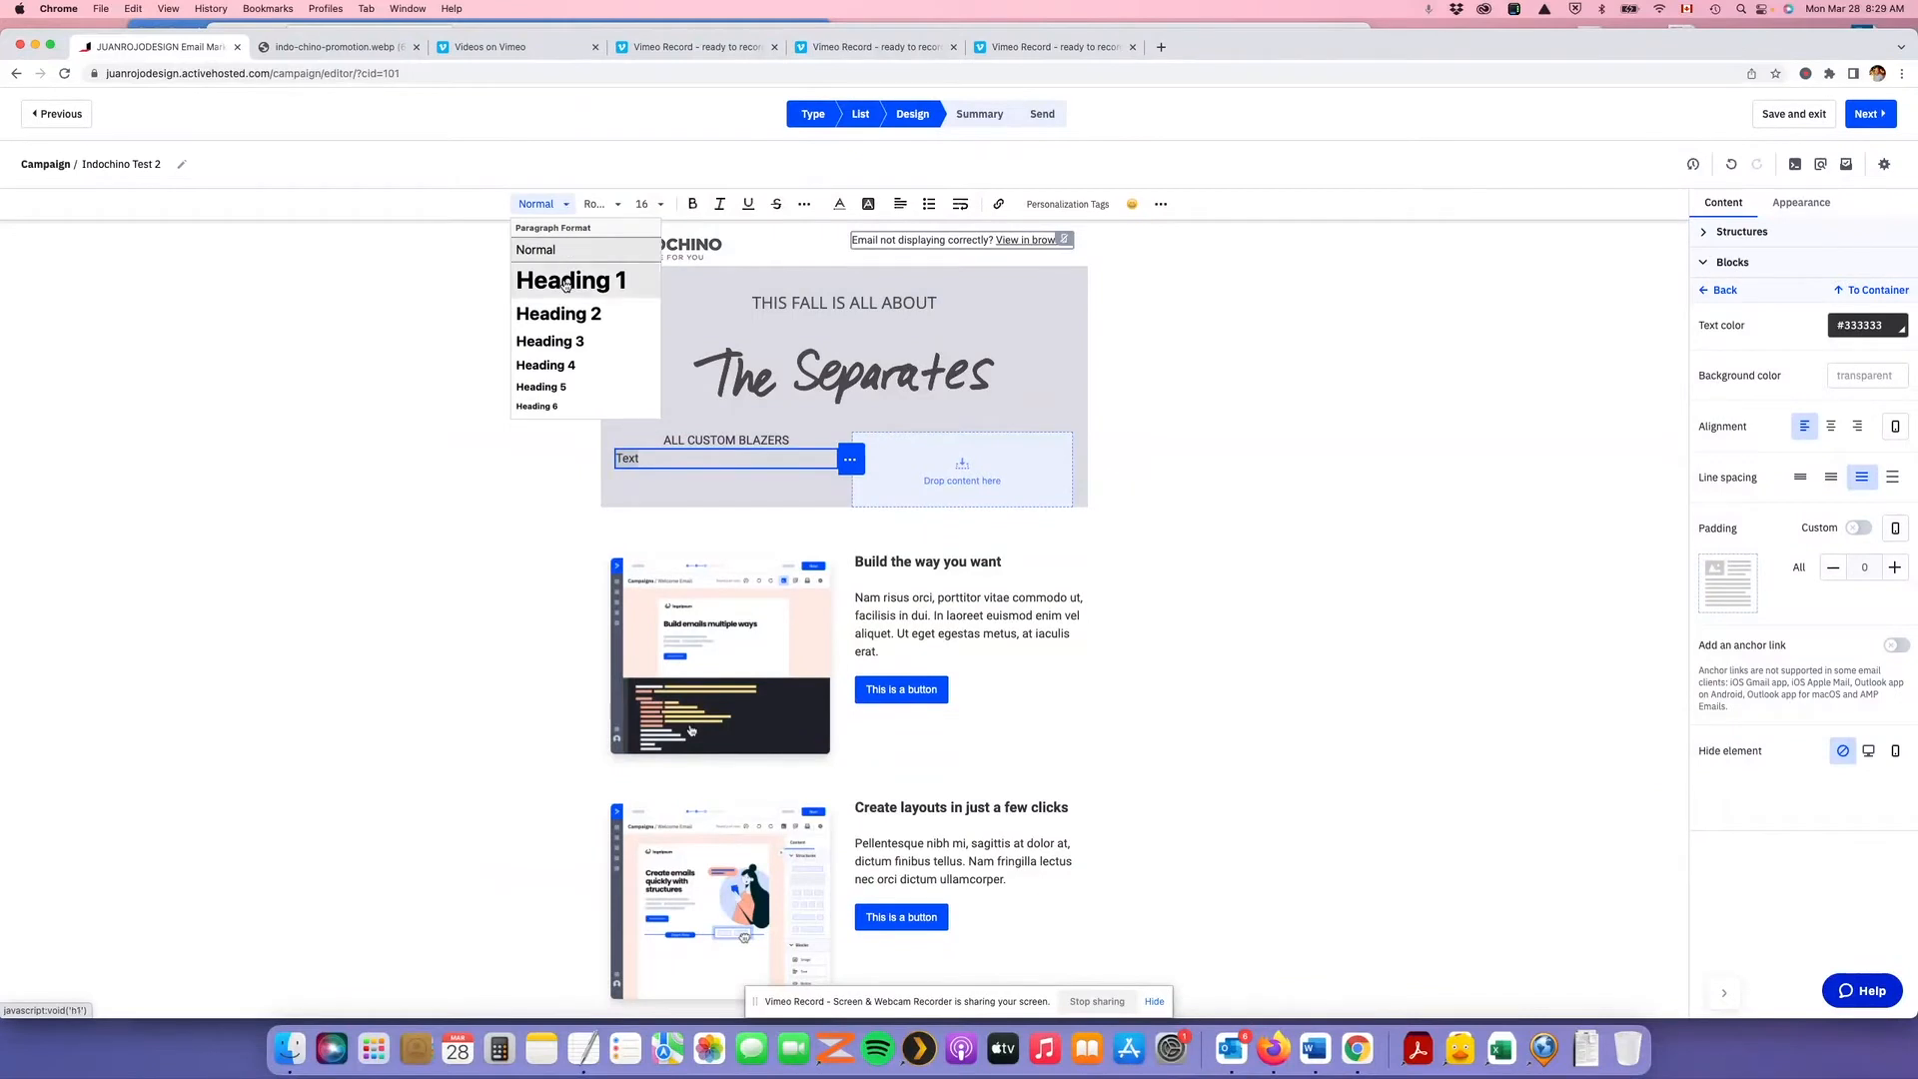
click(565, 316)
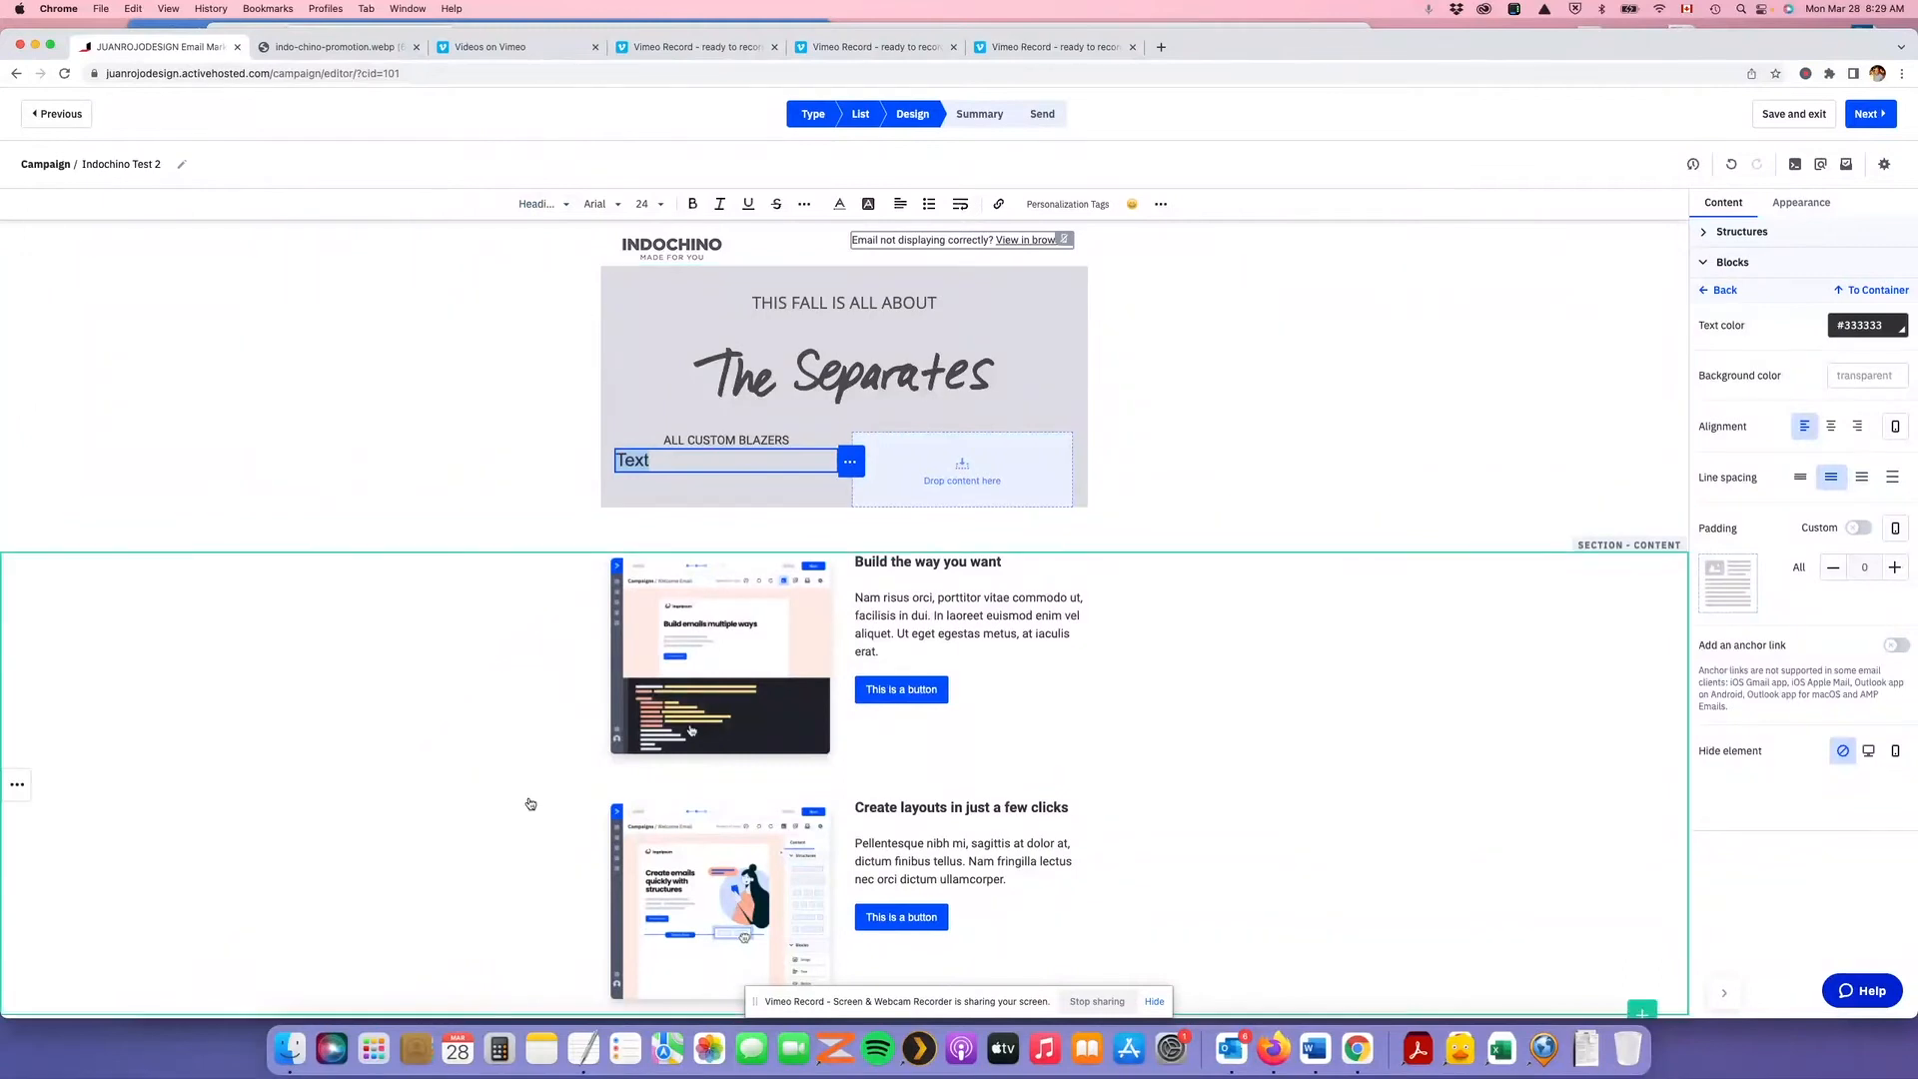
Look up the big-price font in the TextEdit notes and set the new heading's font to Roboto
click(585, 1043)
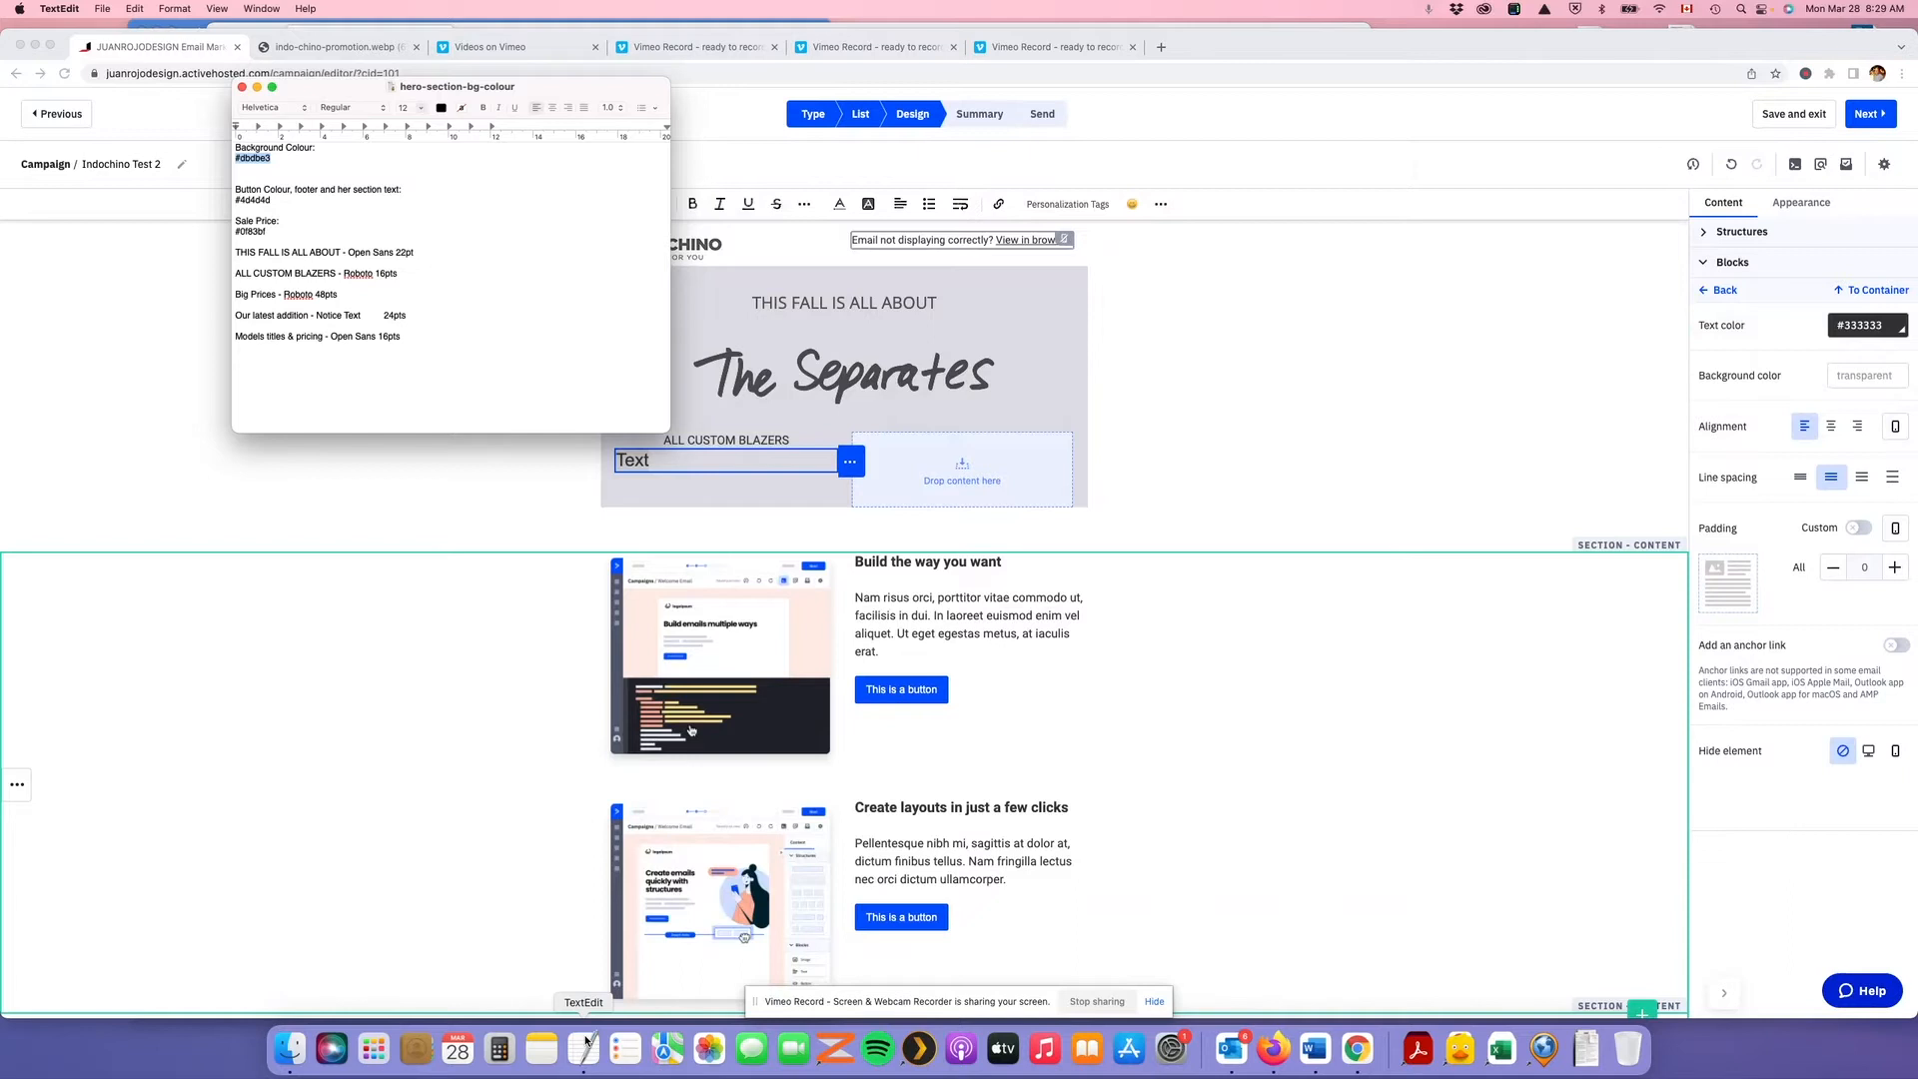
click(674, 462)
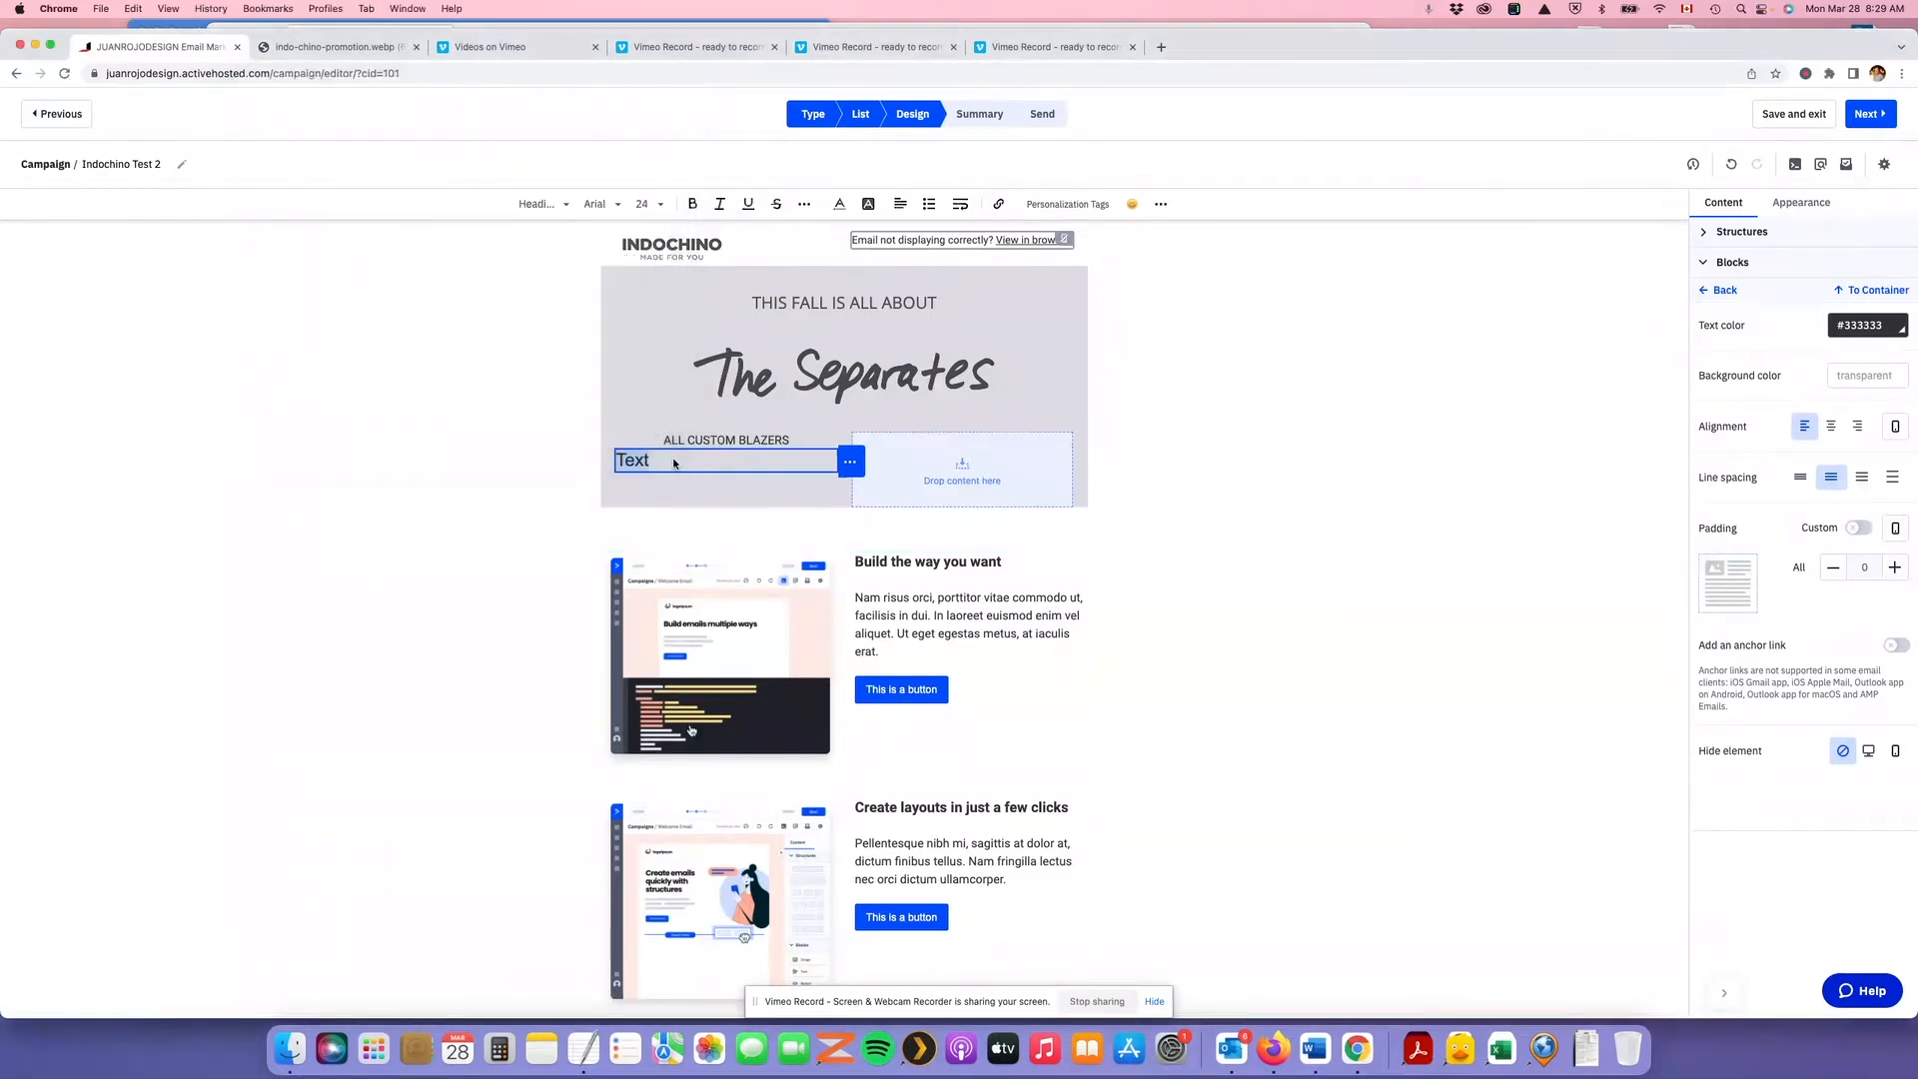
click(619, 205)
scroll(616, 375, down, 5)
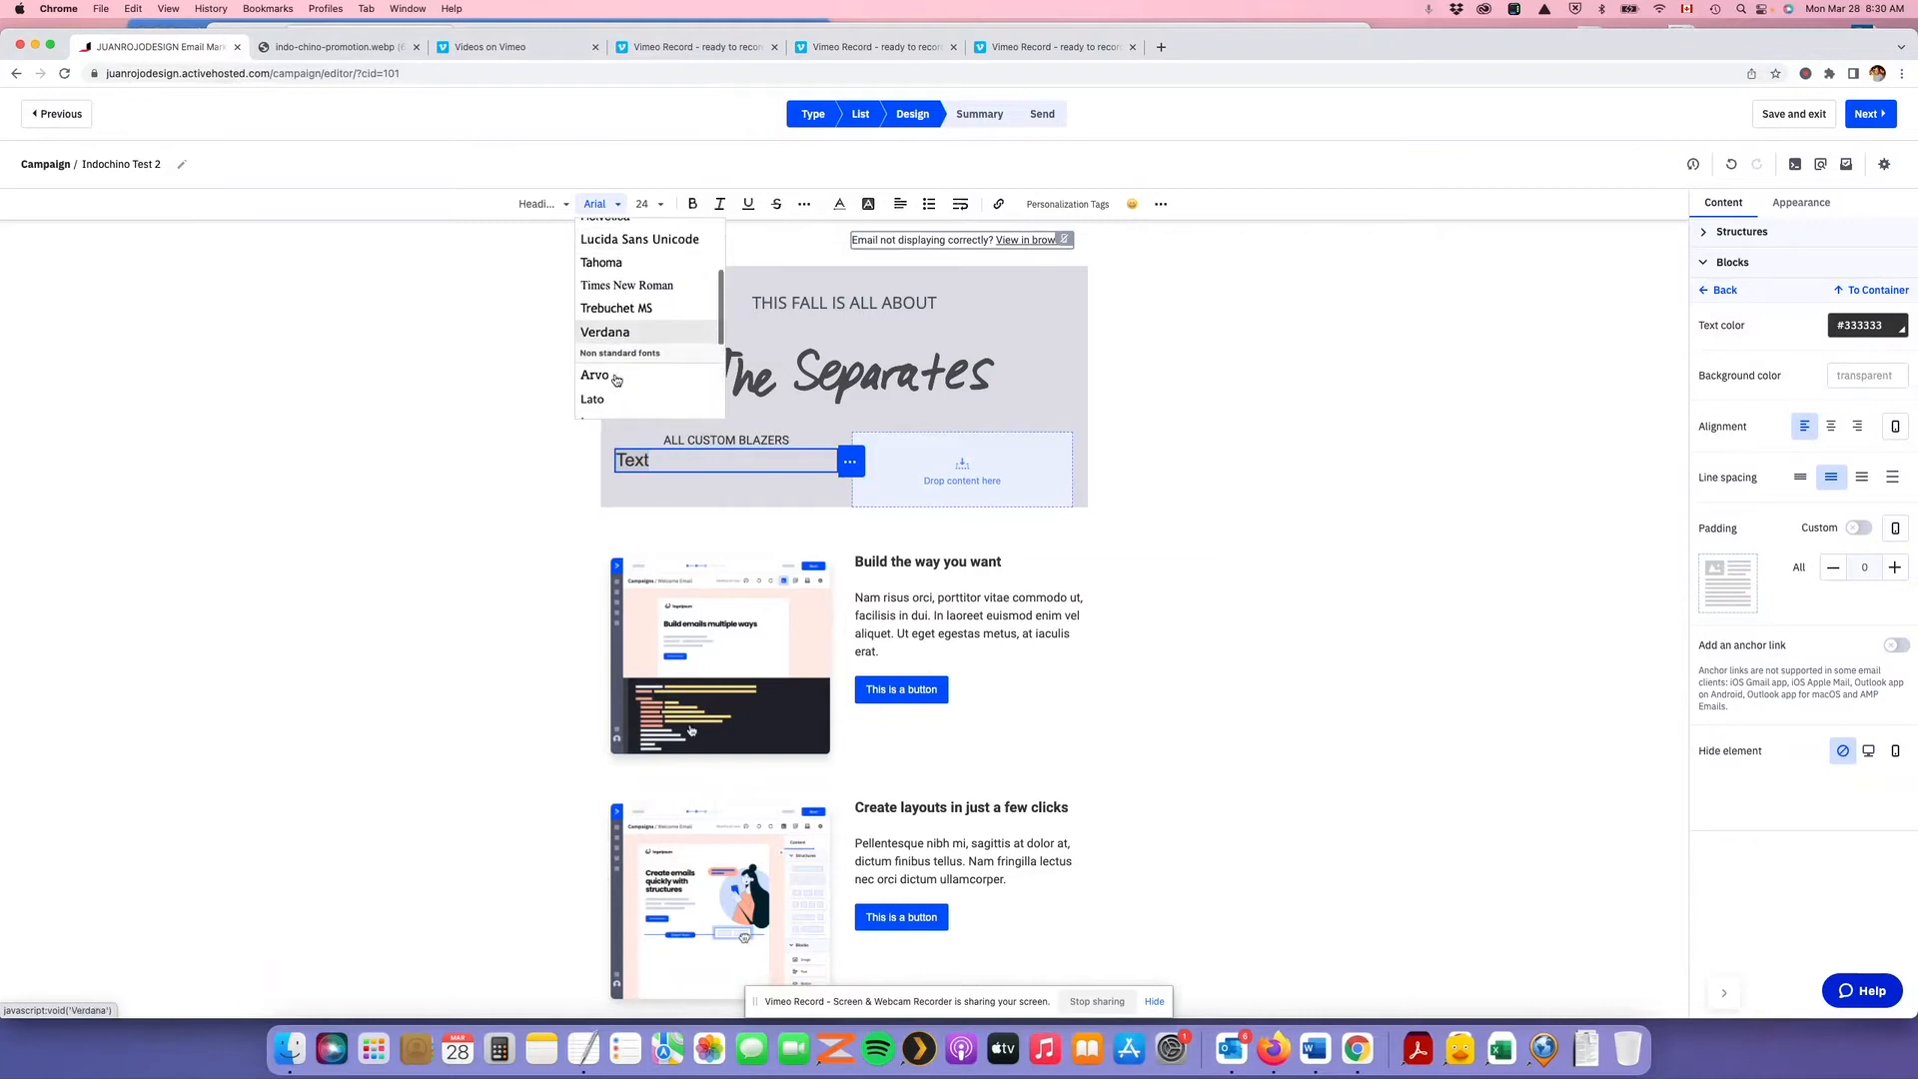
scroll(616, 379, down, 4)
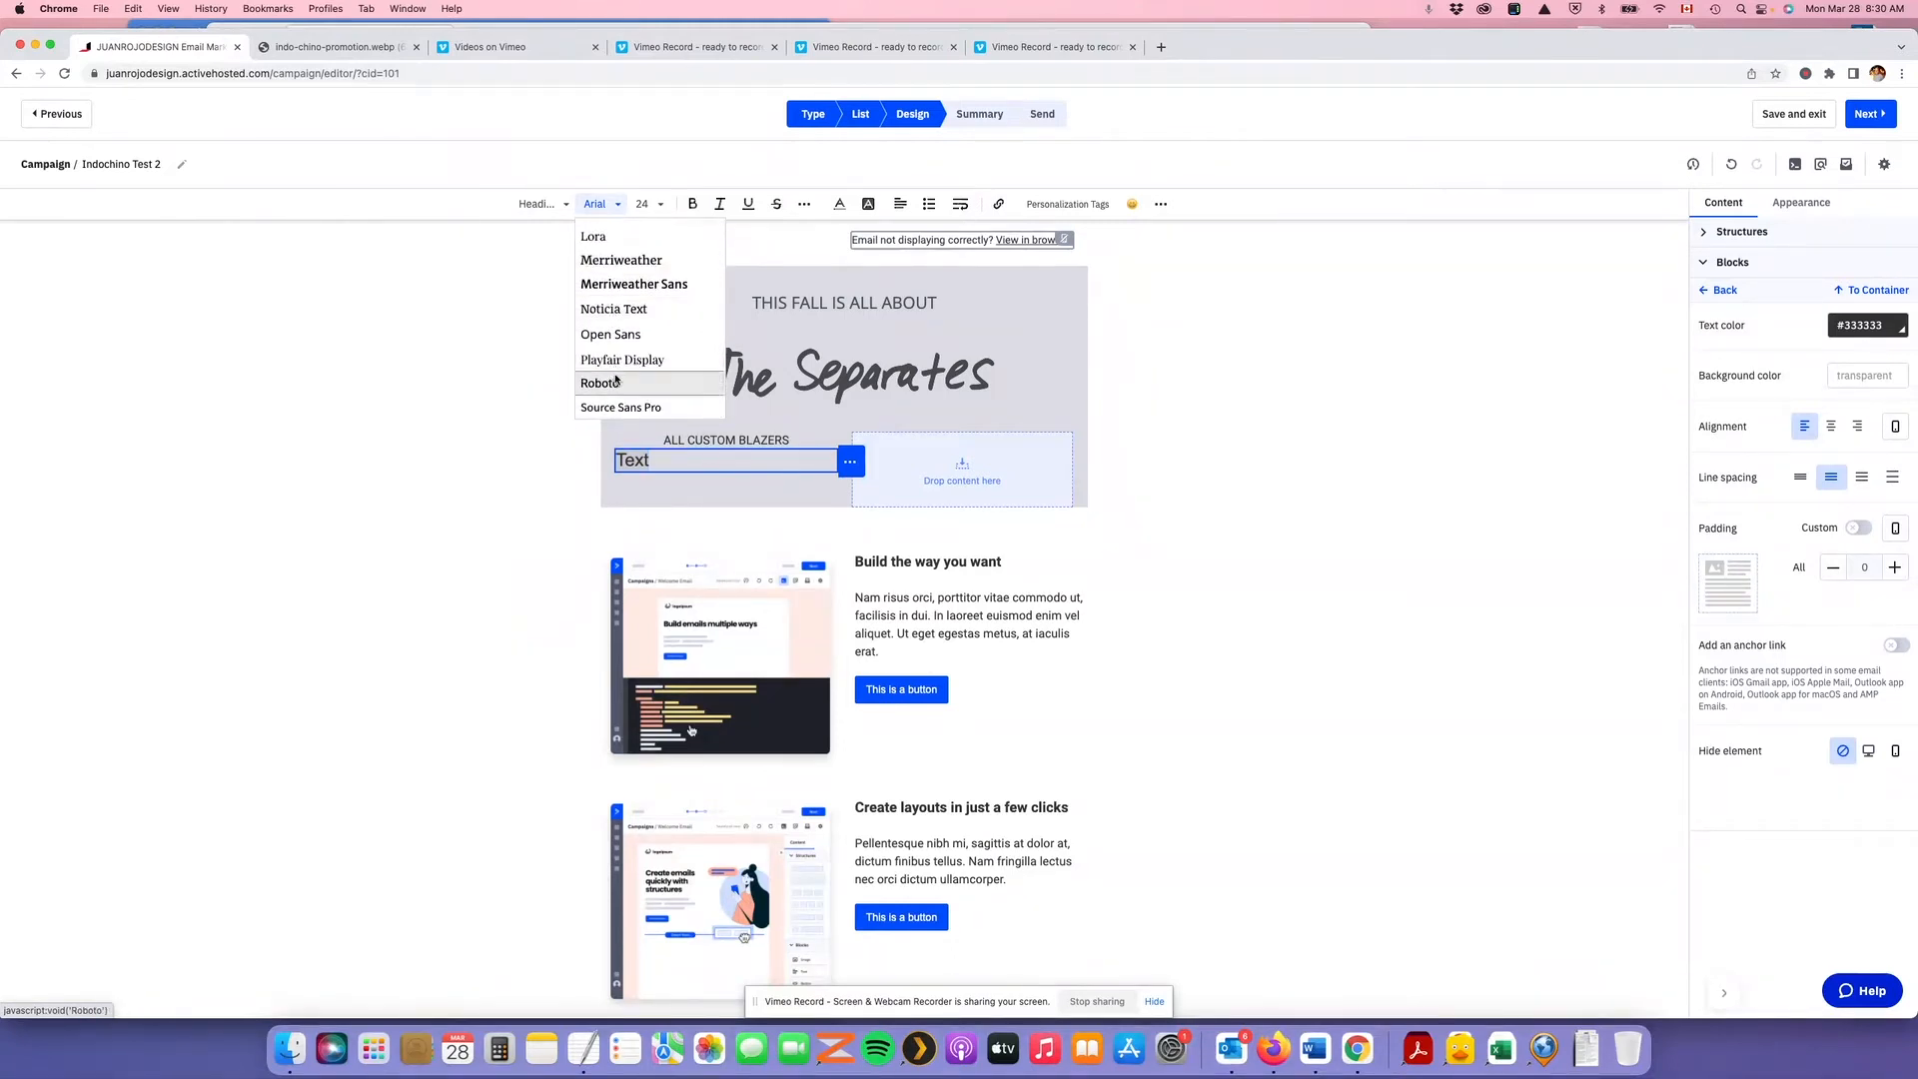
click(616, 378)
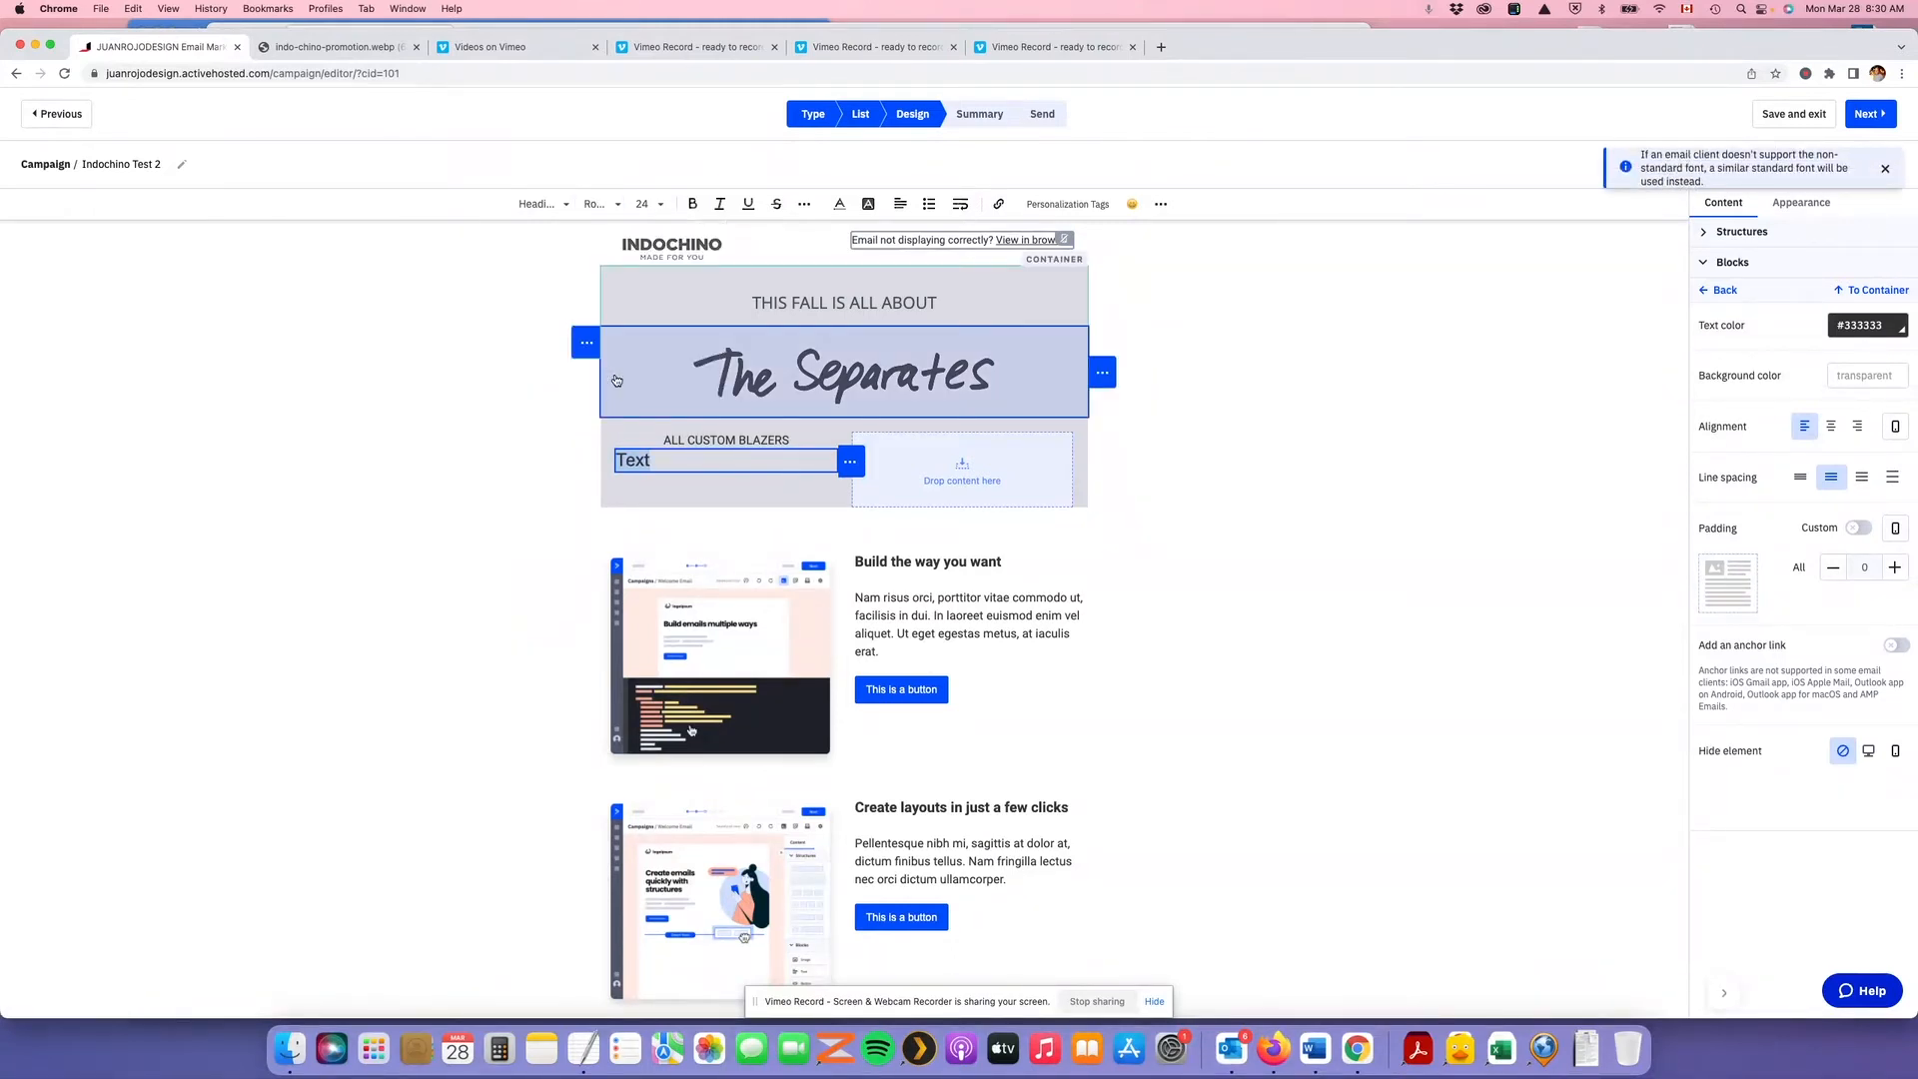
Check the big-price size in the TextEdit notes and set the heading's font size to 48
click(582, 1052)
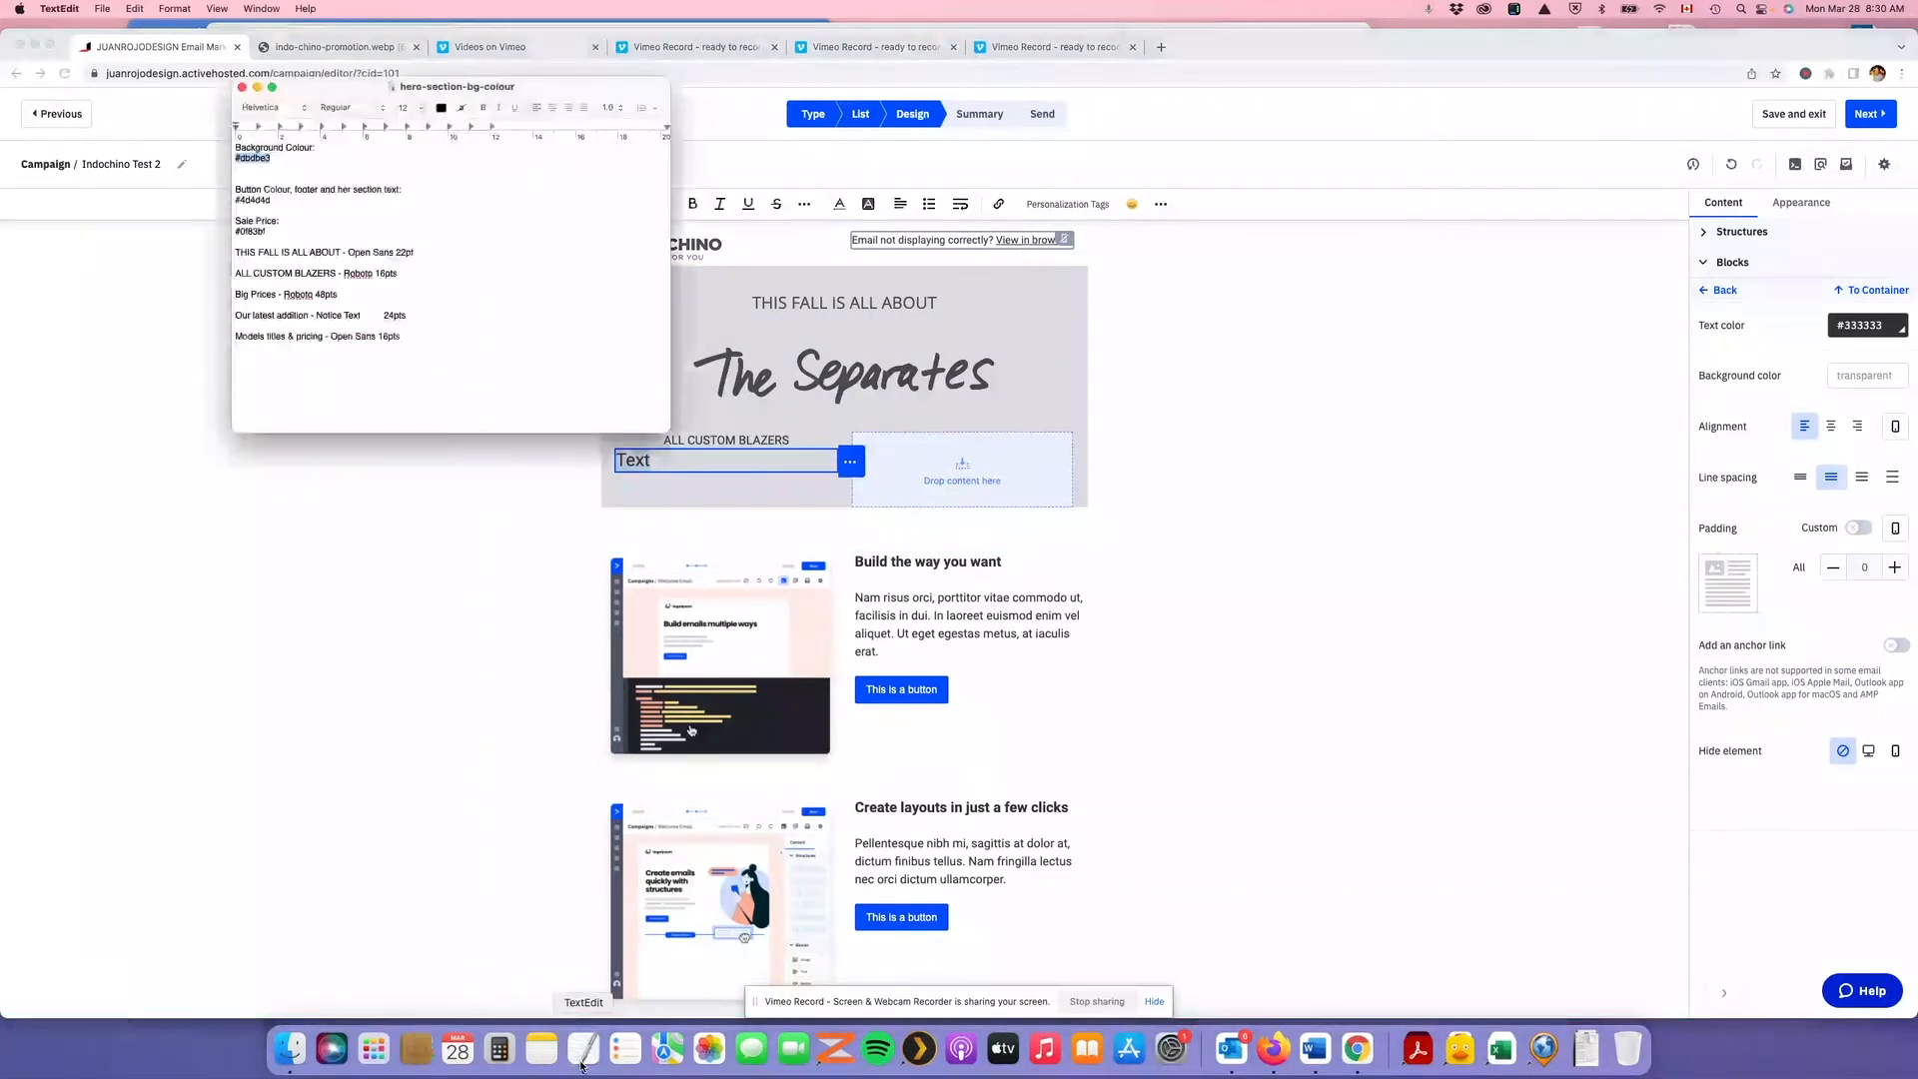
click(672, 190)
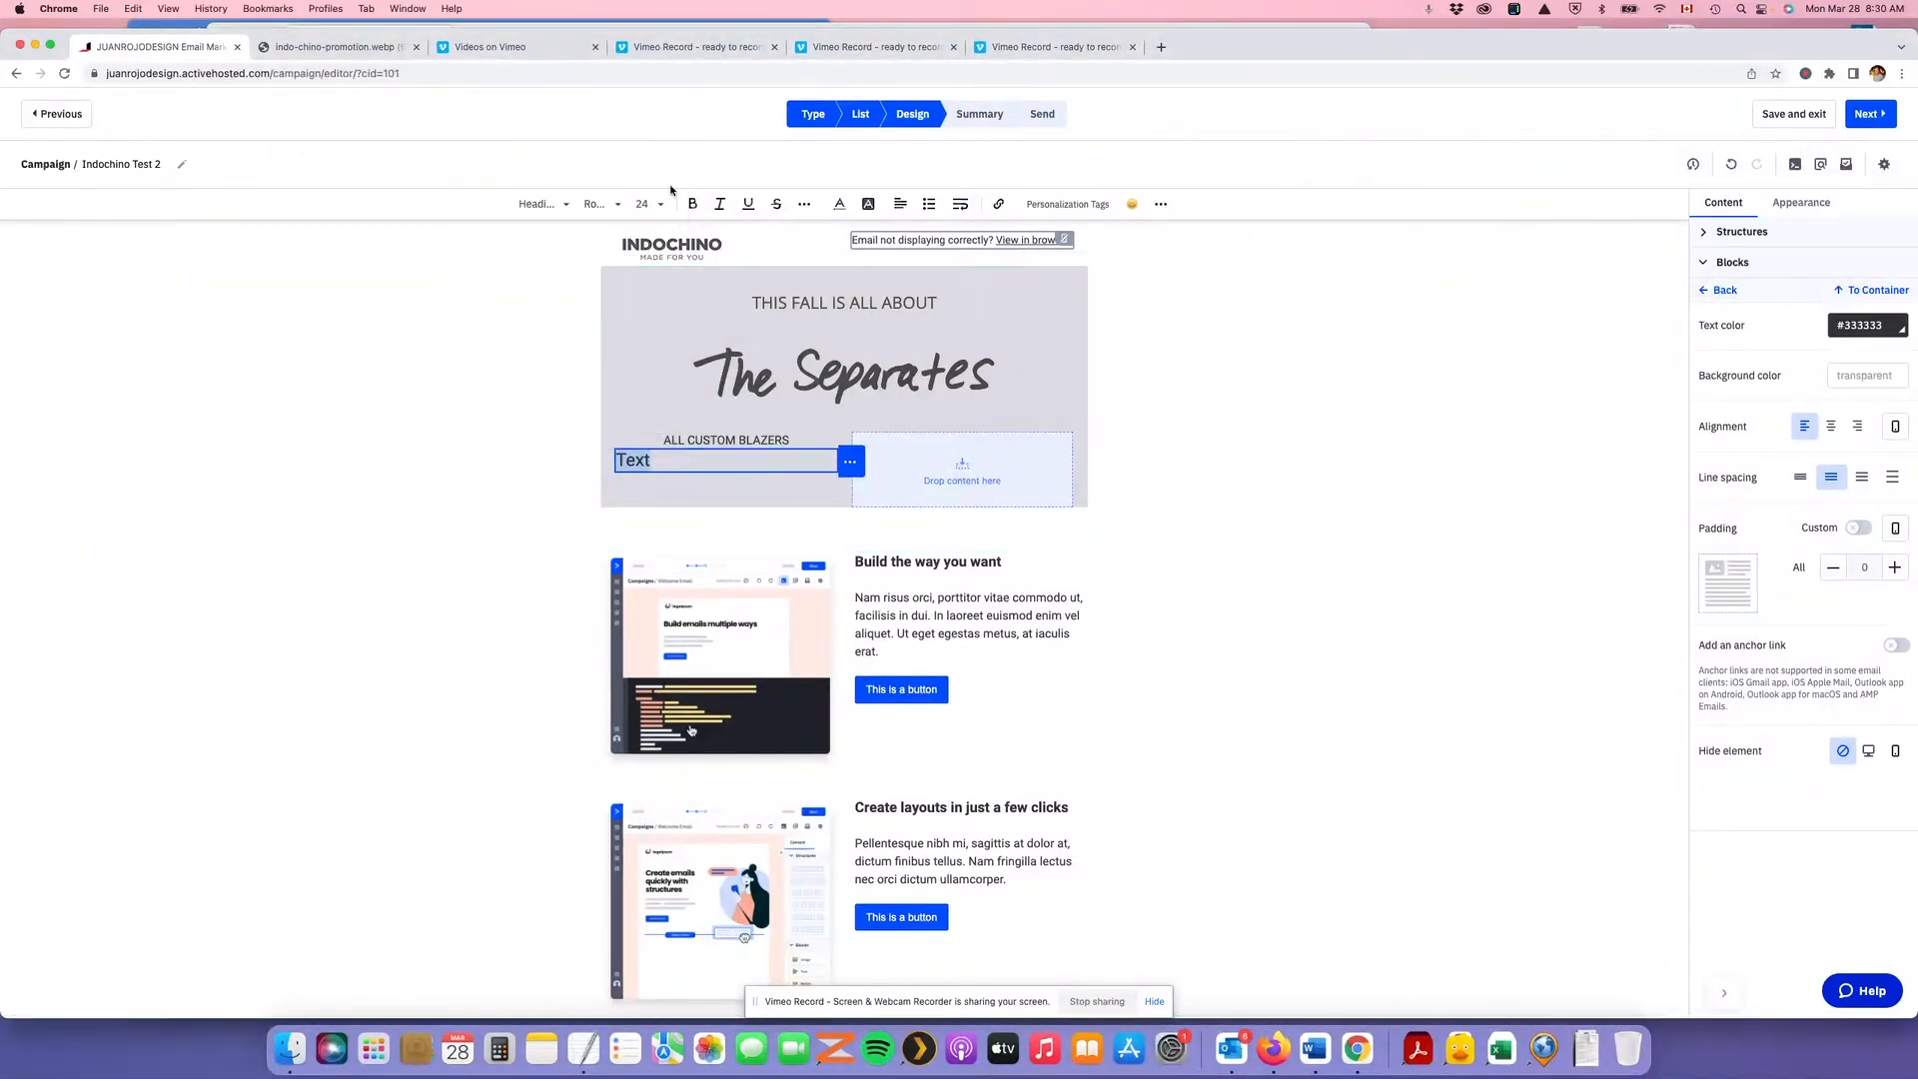
click(645, 204)
scroll(669, 350, down, 3)
scroll(669, 347, down, 5)
scroll(670, 347, down, 3)
click(662, 378)
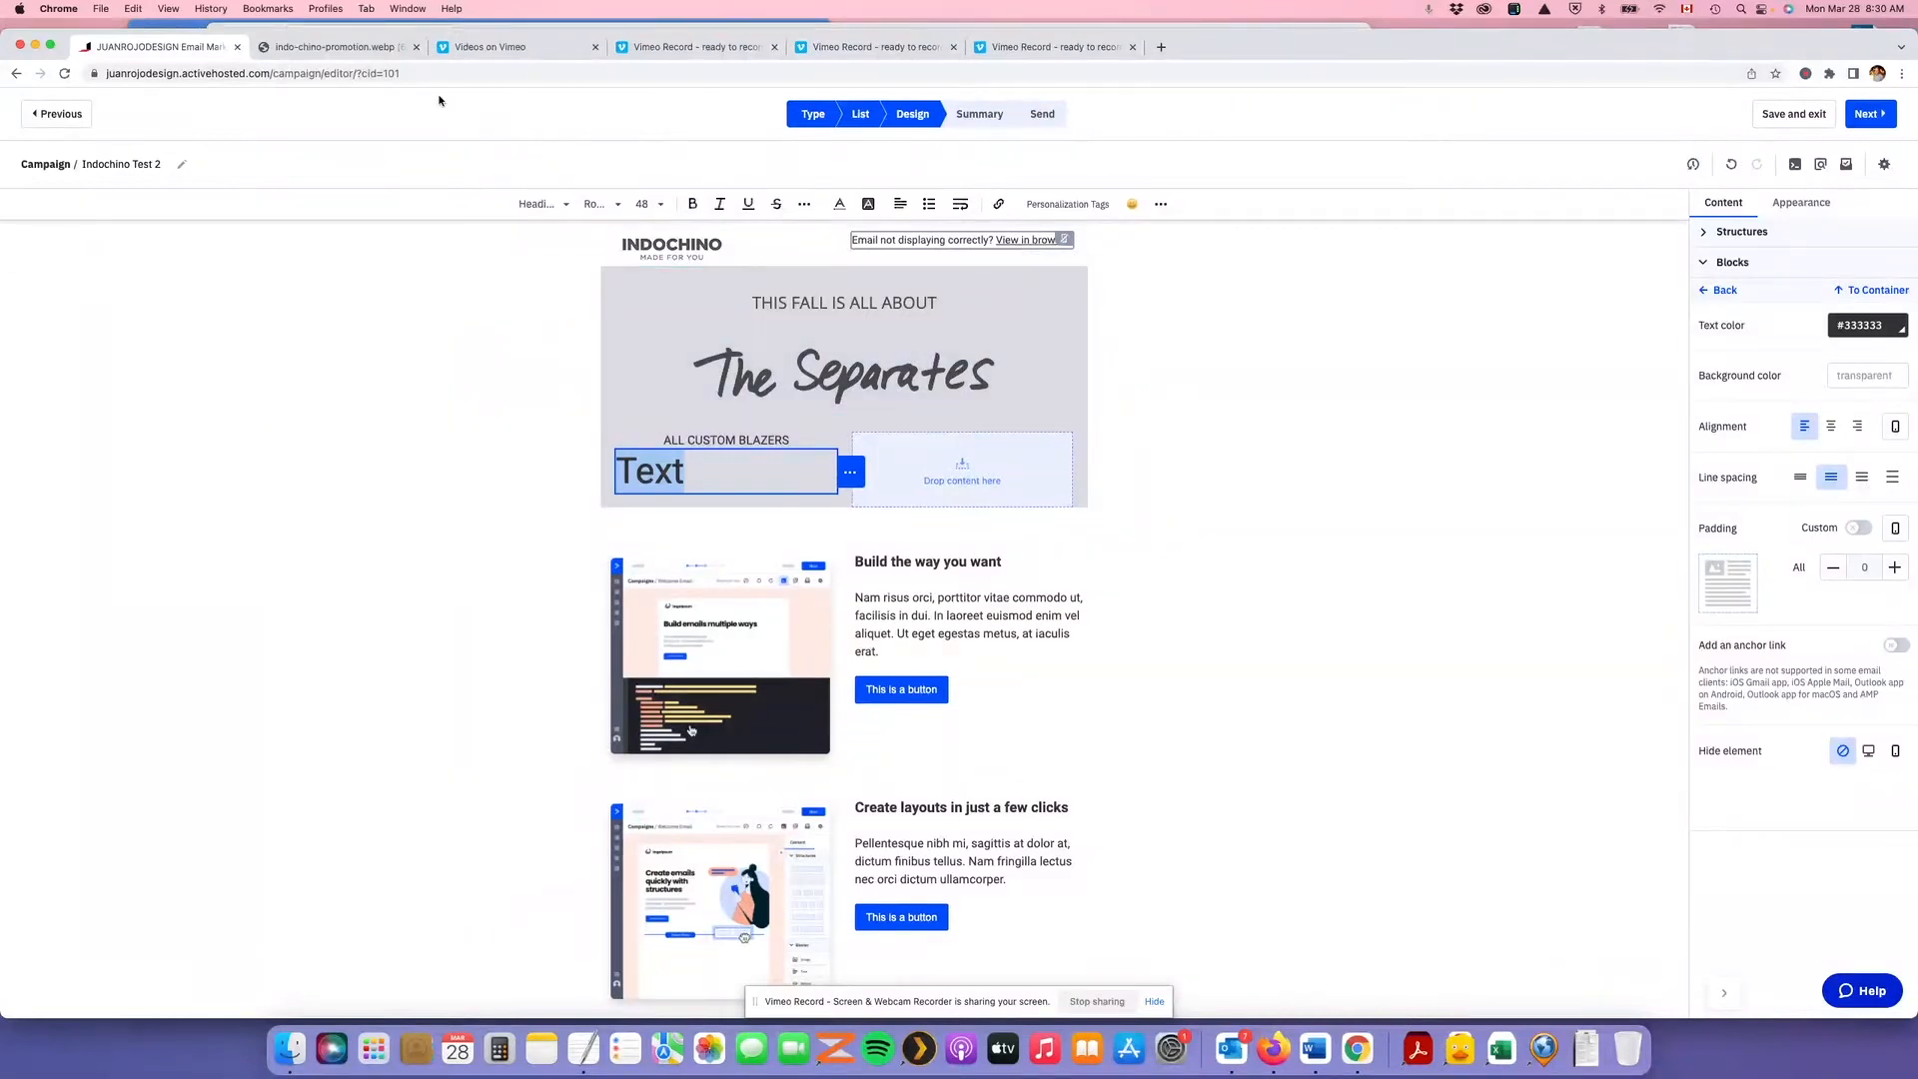
Replace the heading's placeholder text with the blazer price "$299" from the sample email, centered and bold
click(350, 46)
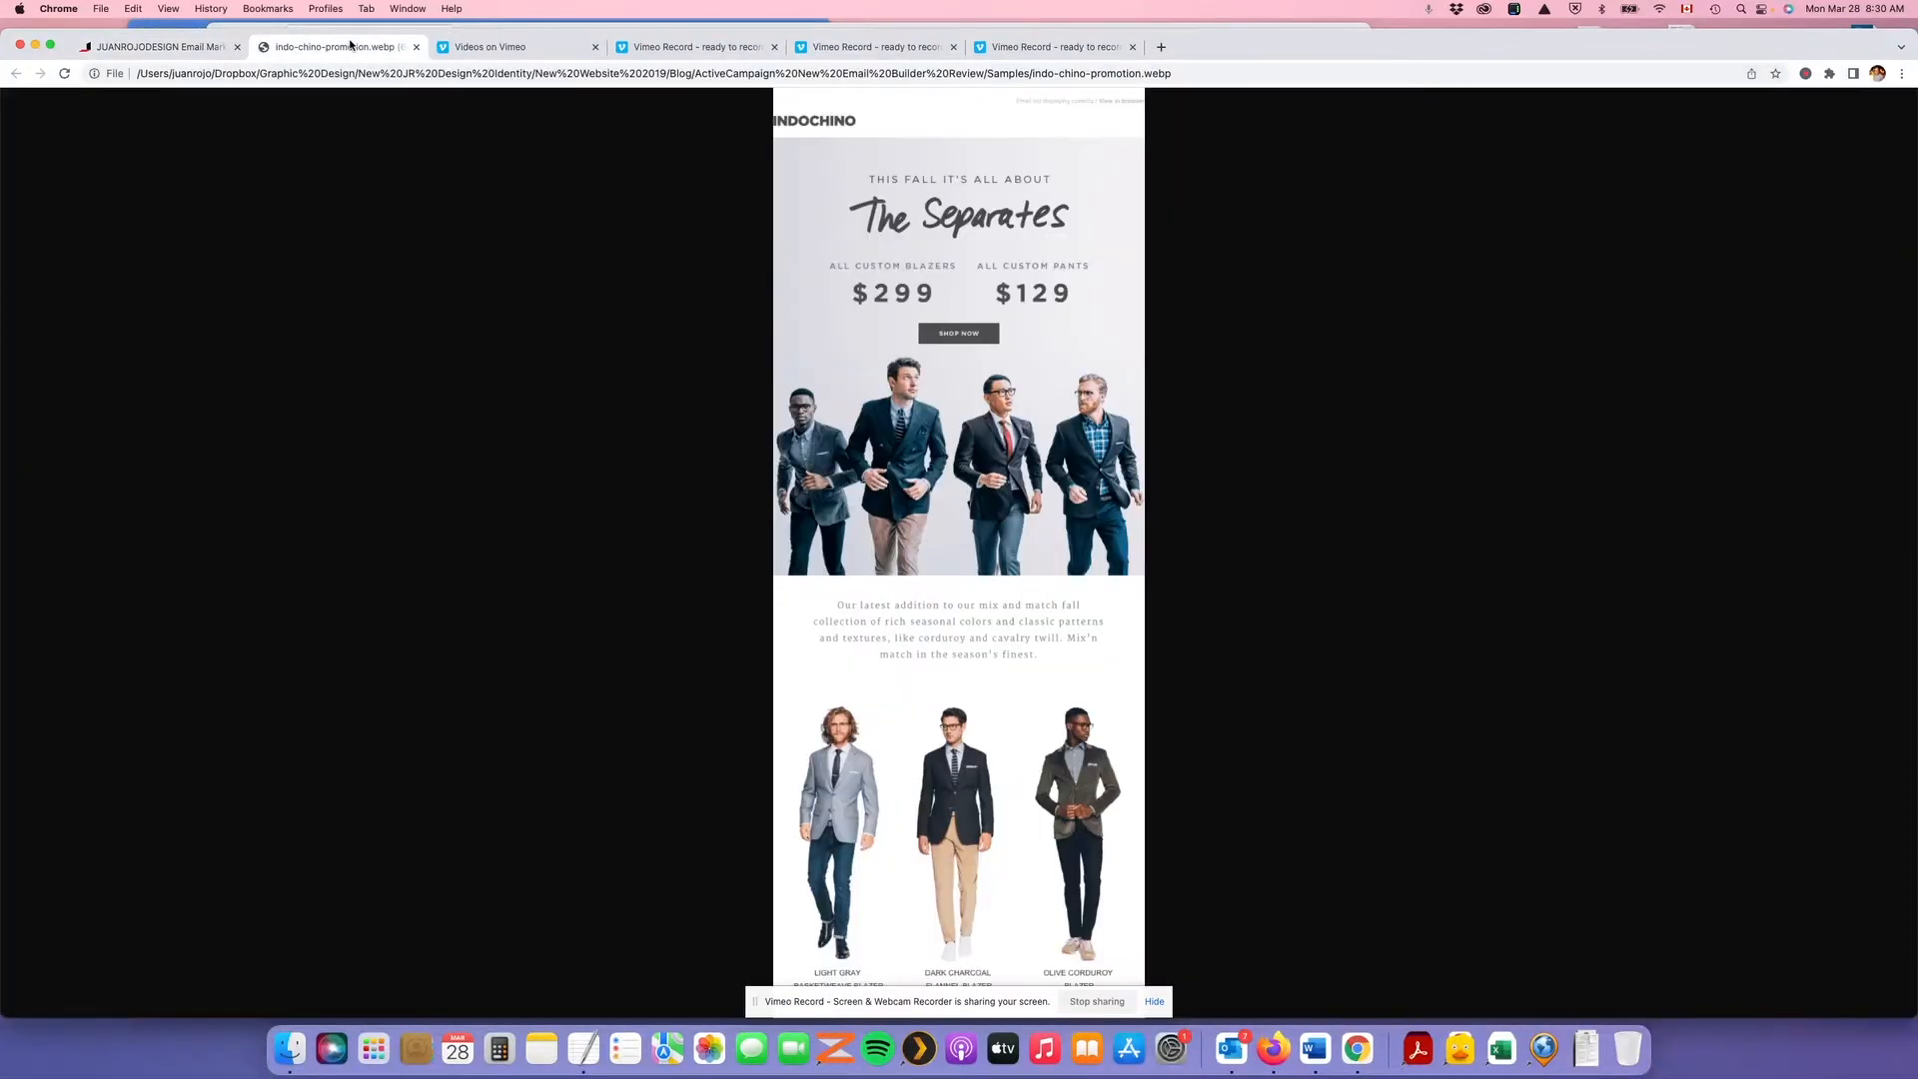
click(165, 45)
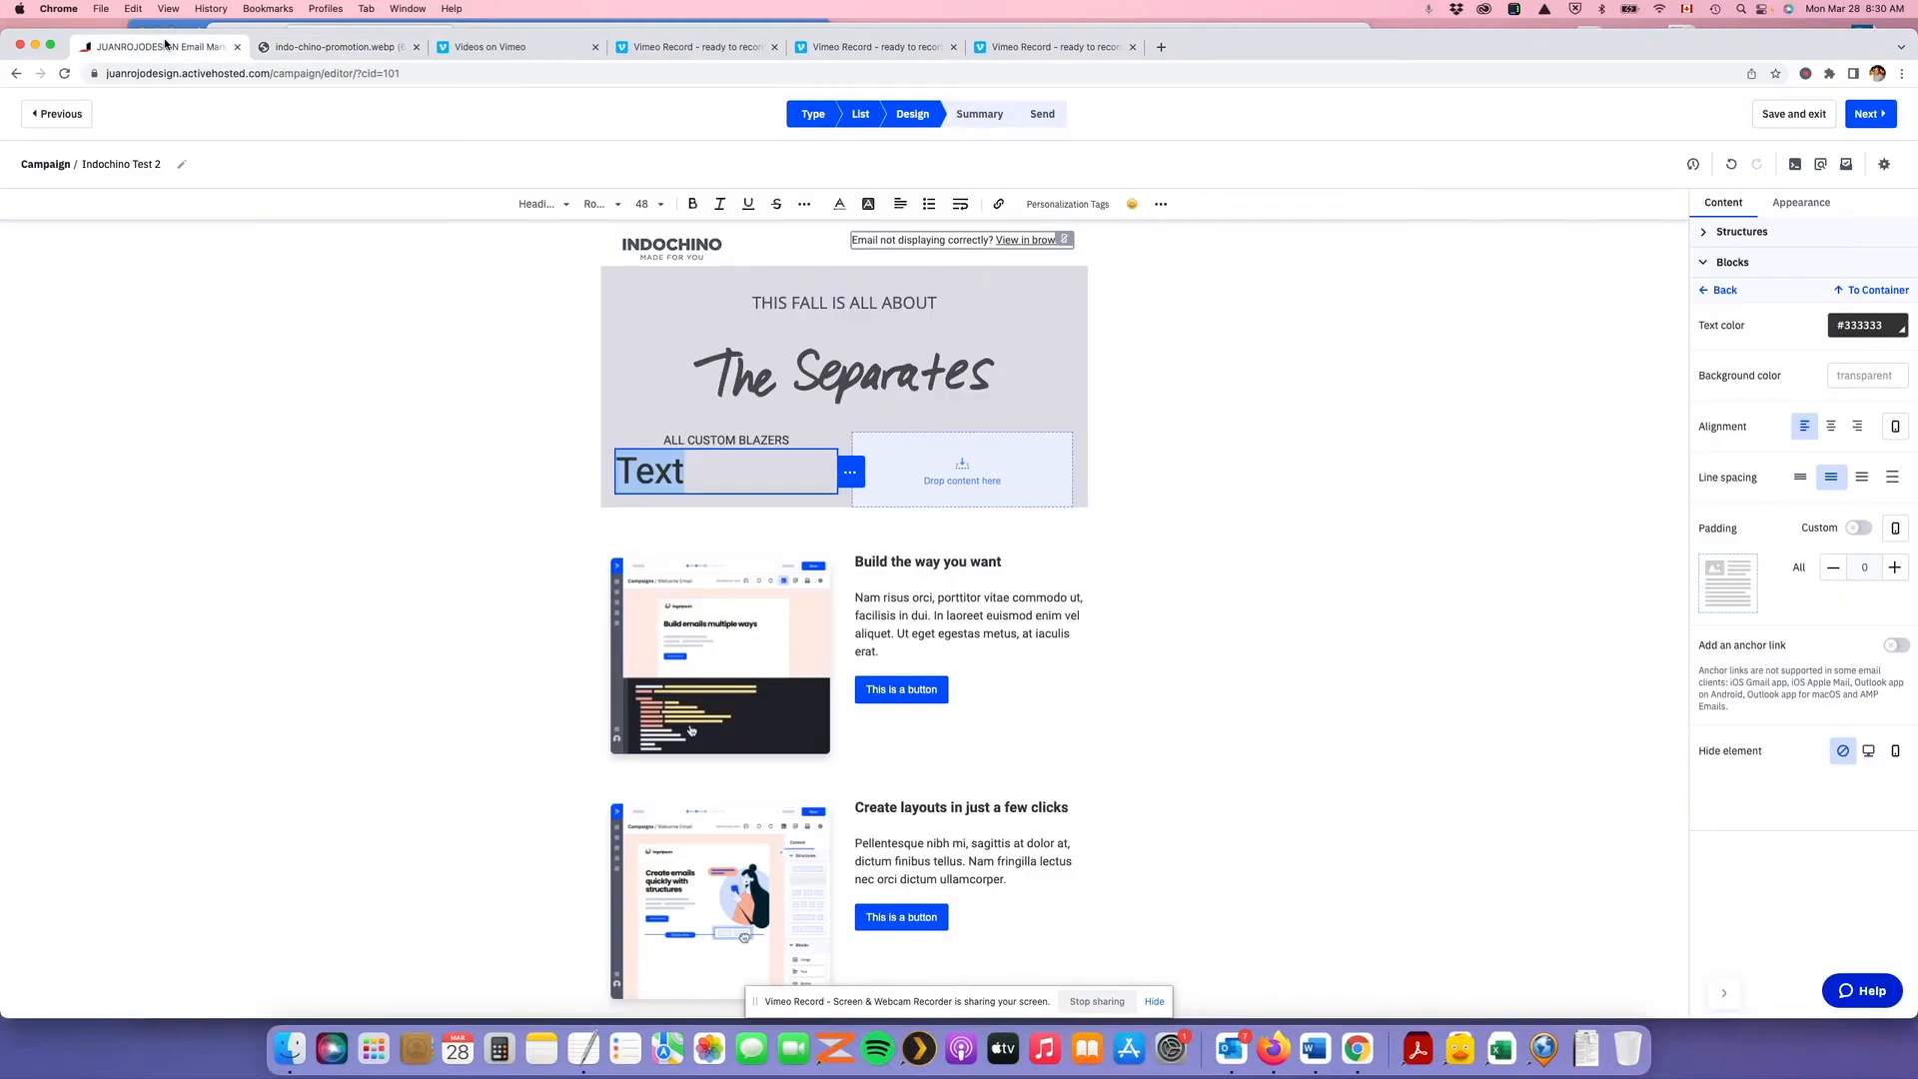
text($299)
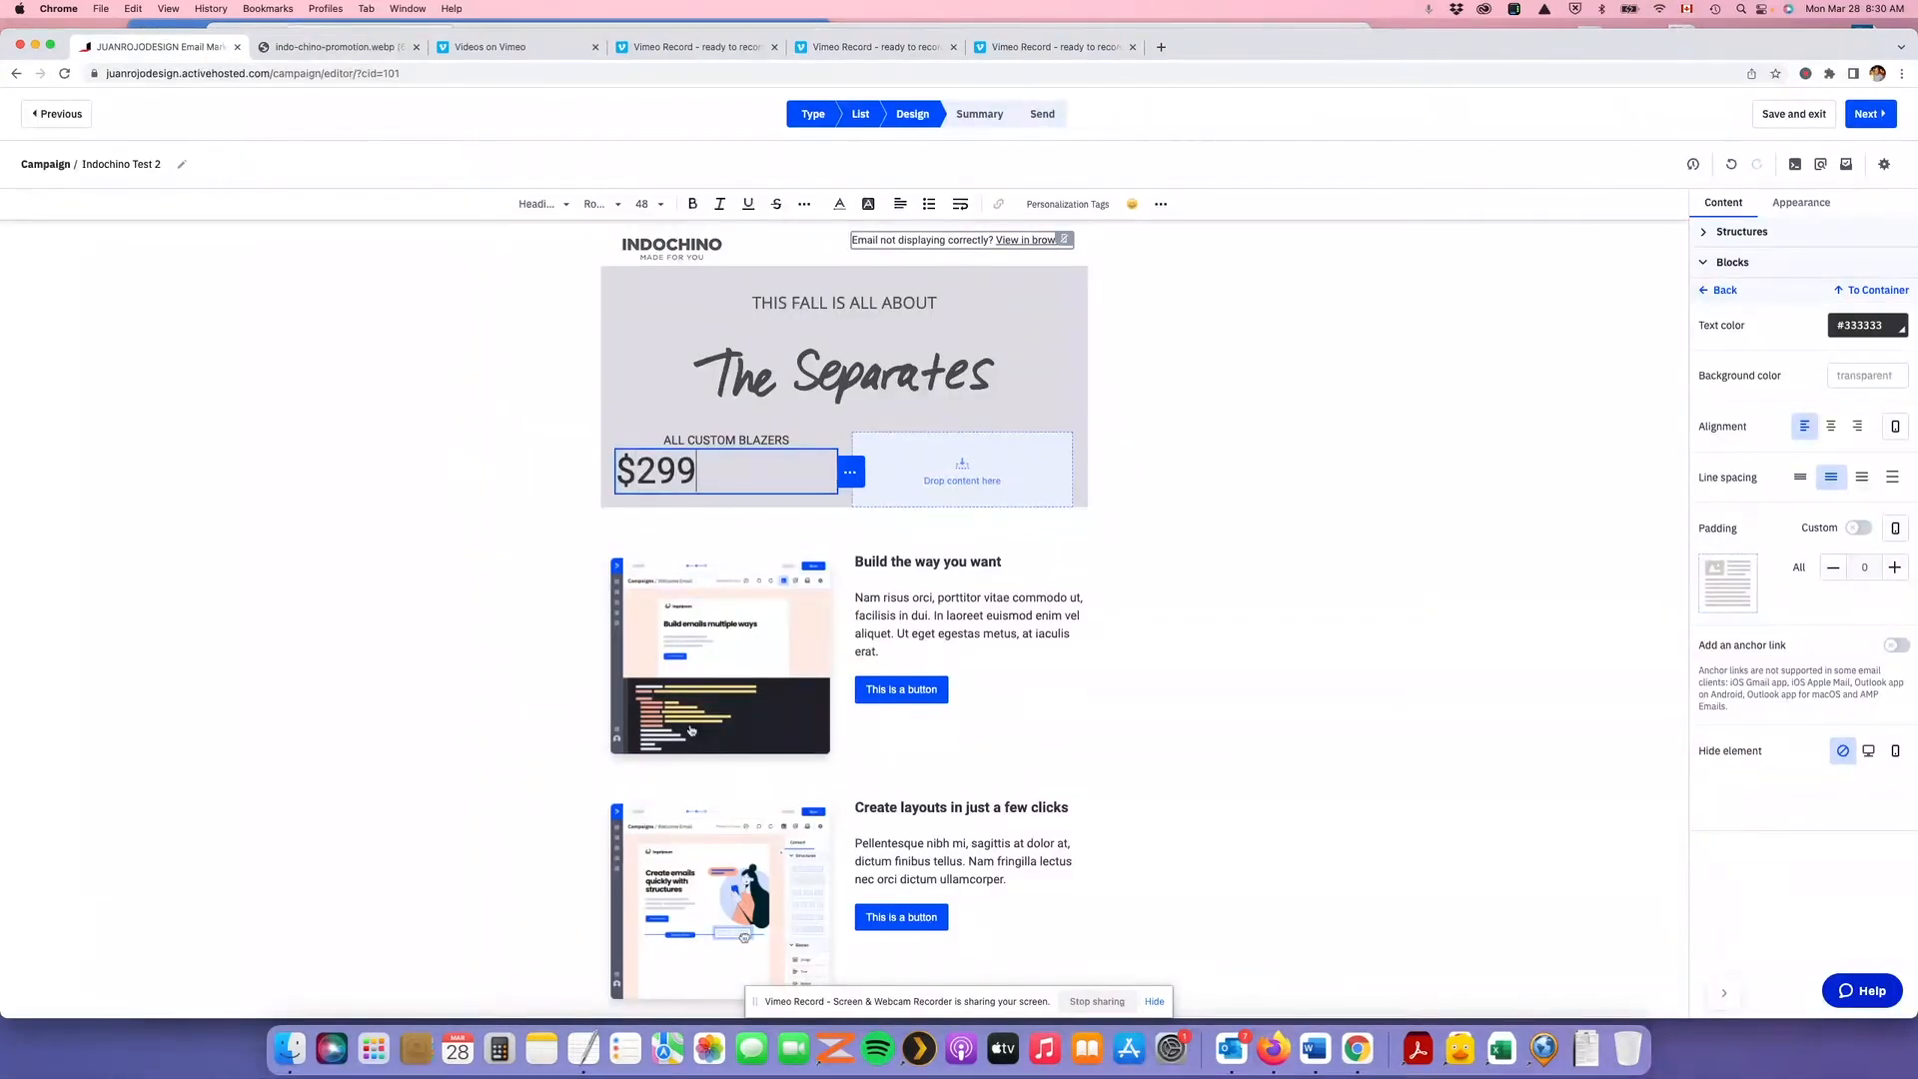
drag(698, 467, 616, 468)
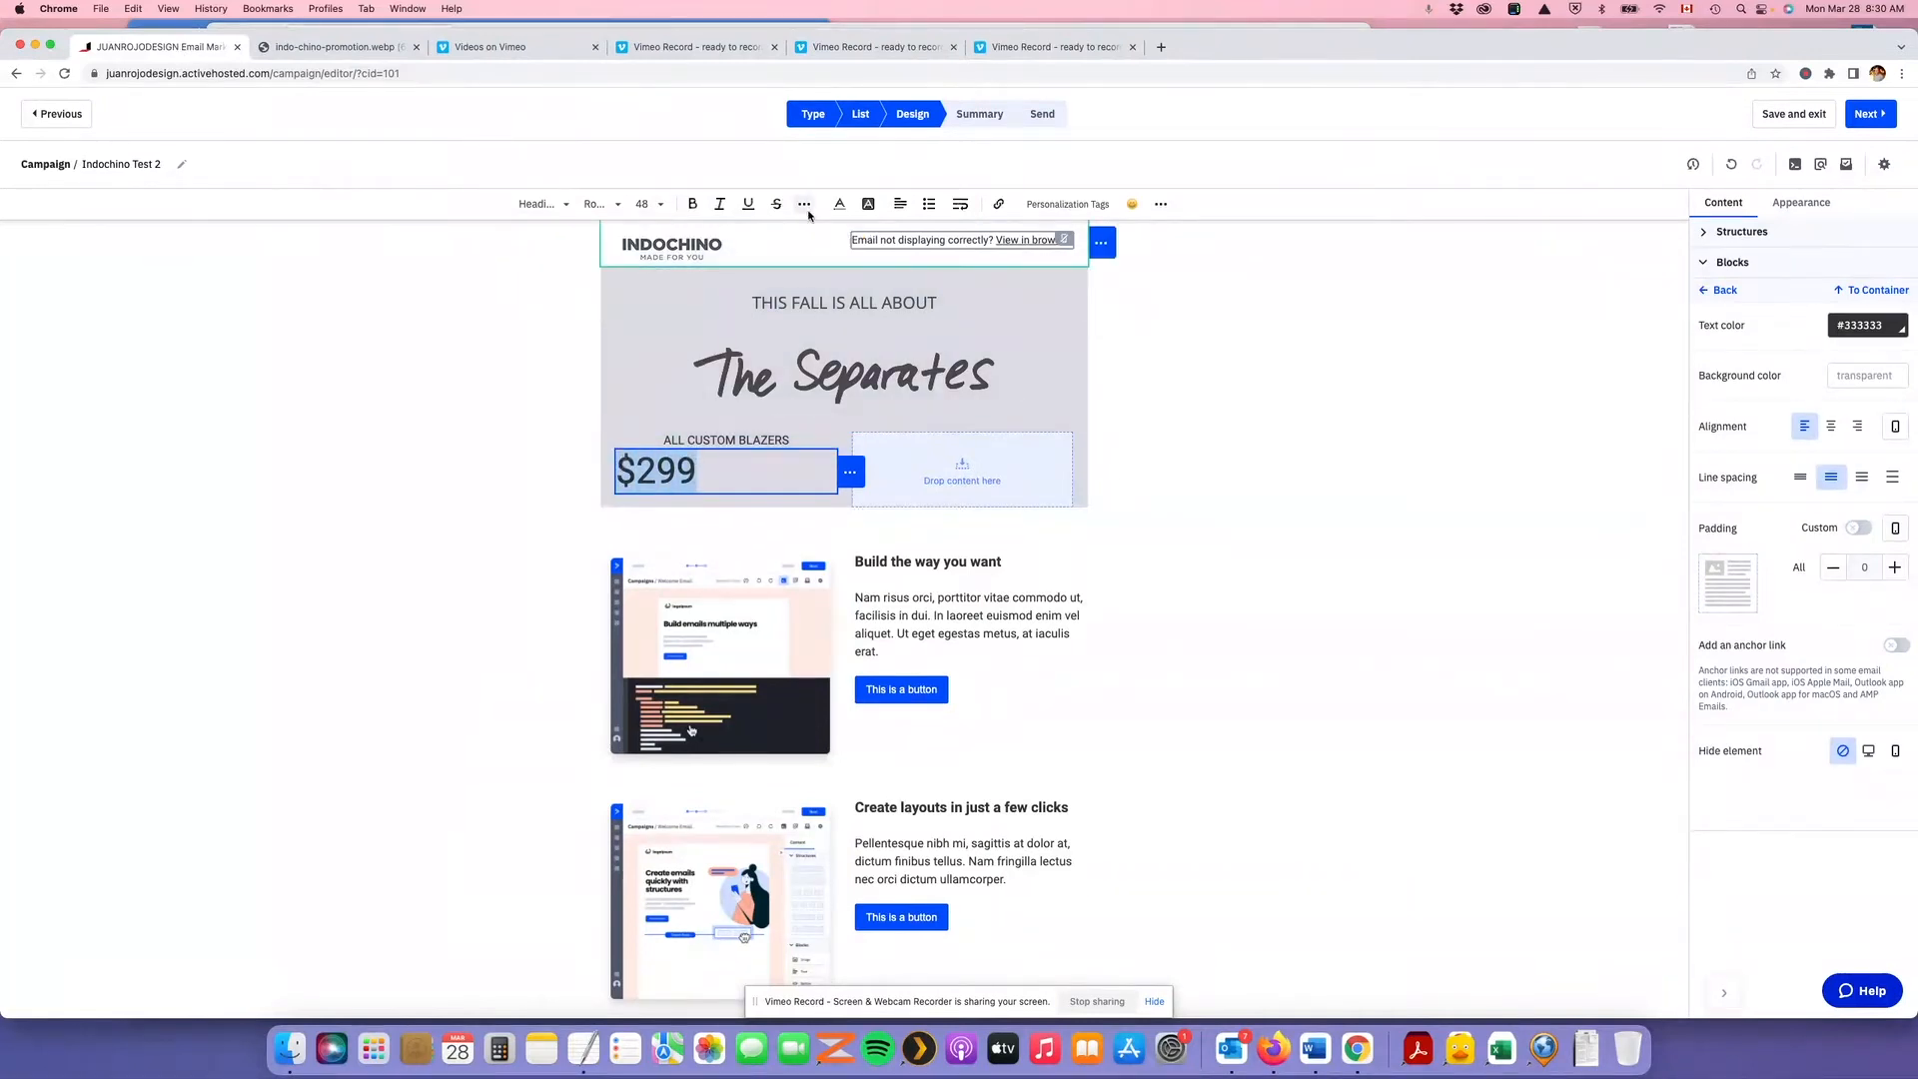
click(900, 203)
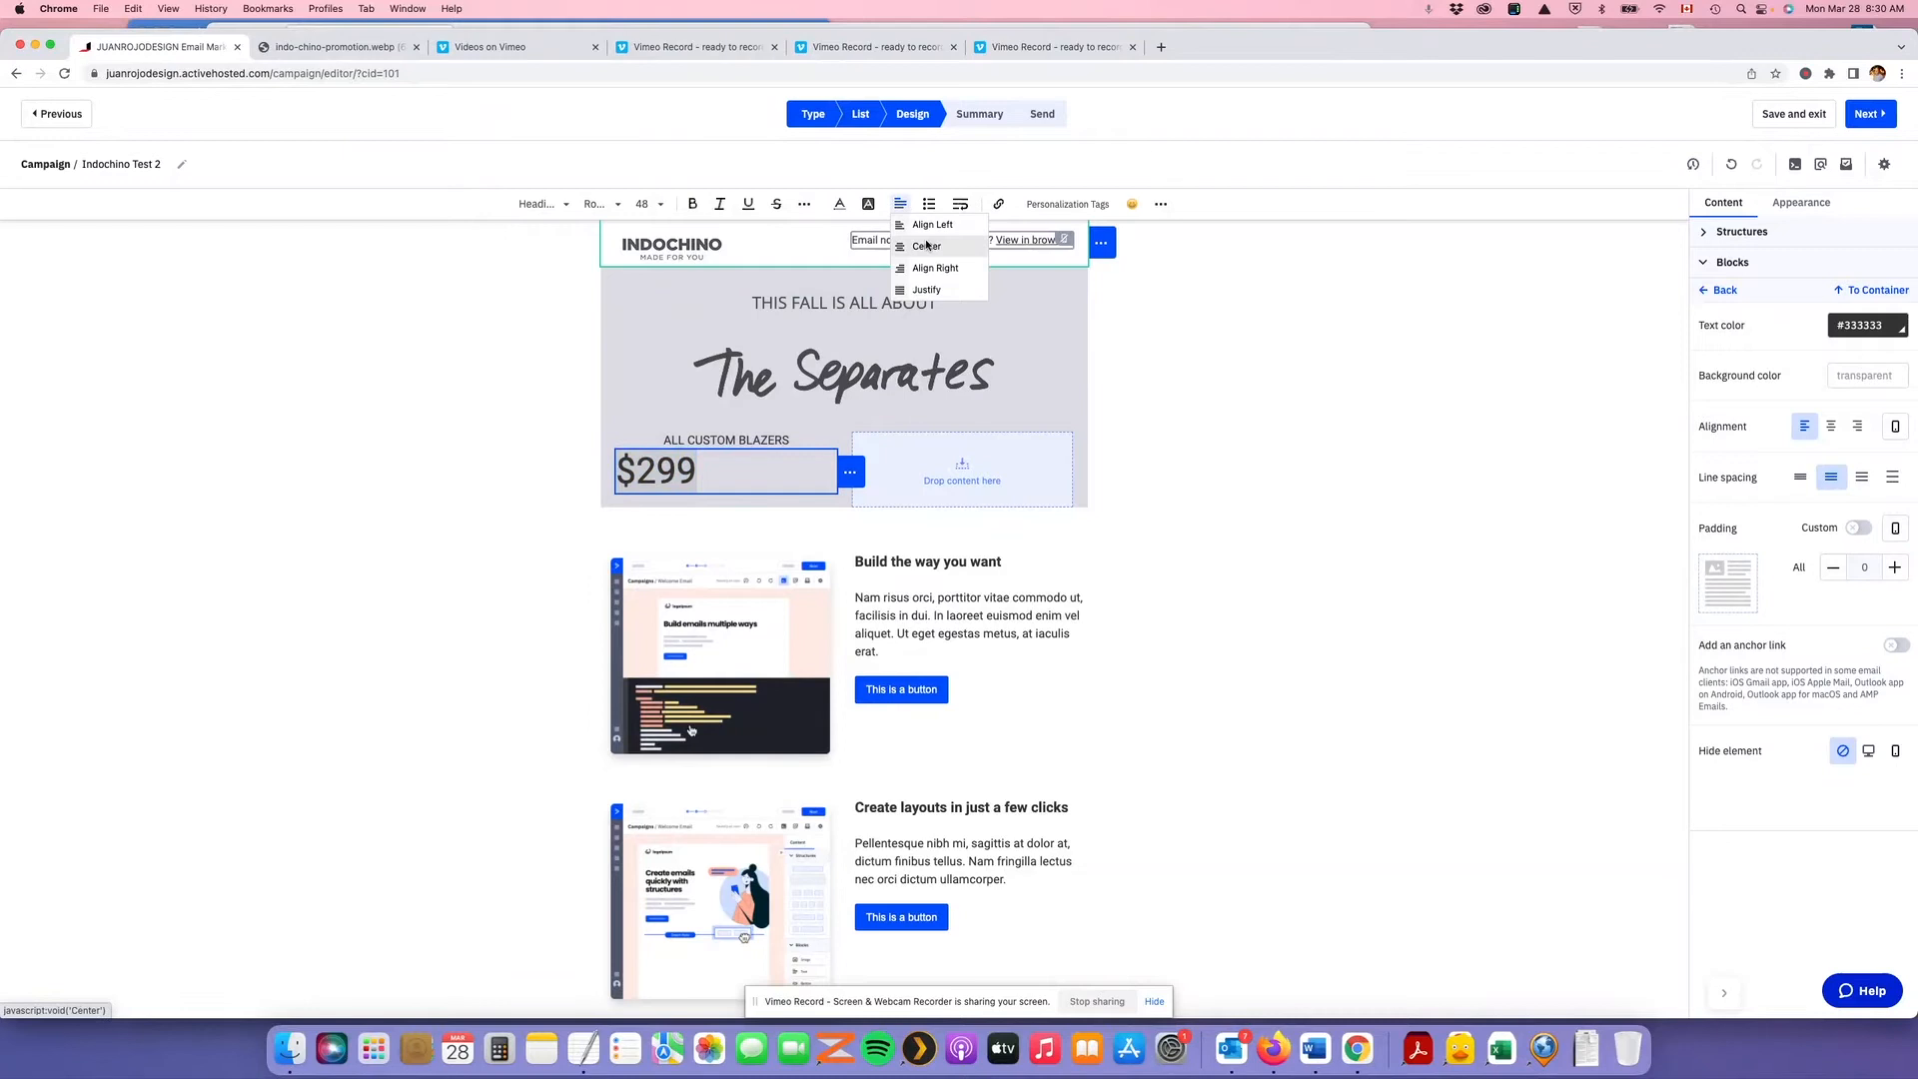
click(928, 245)
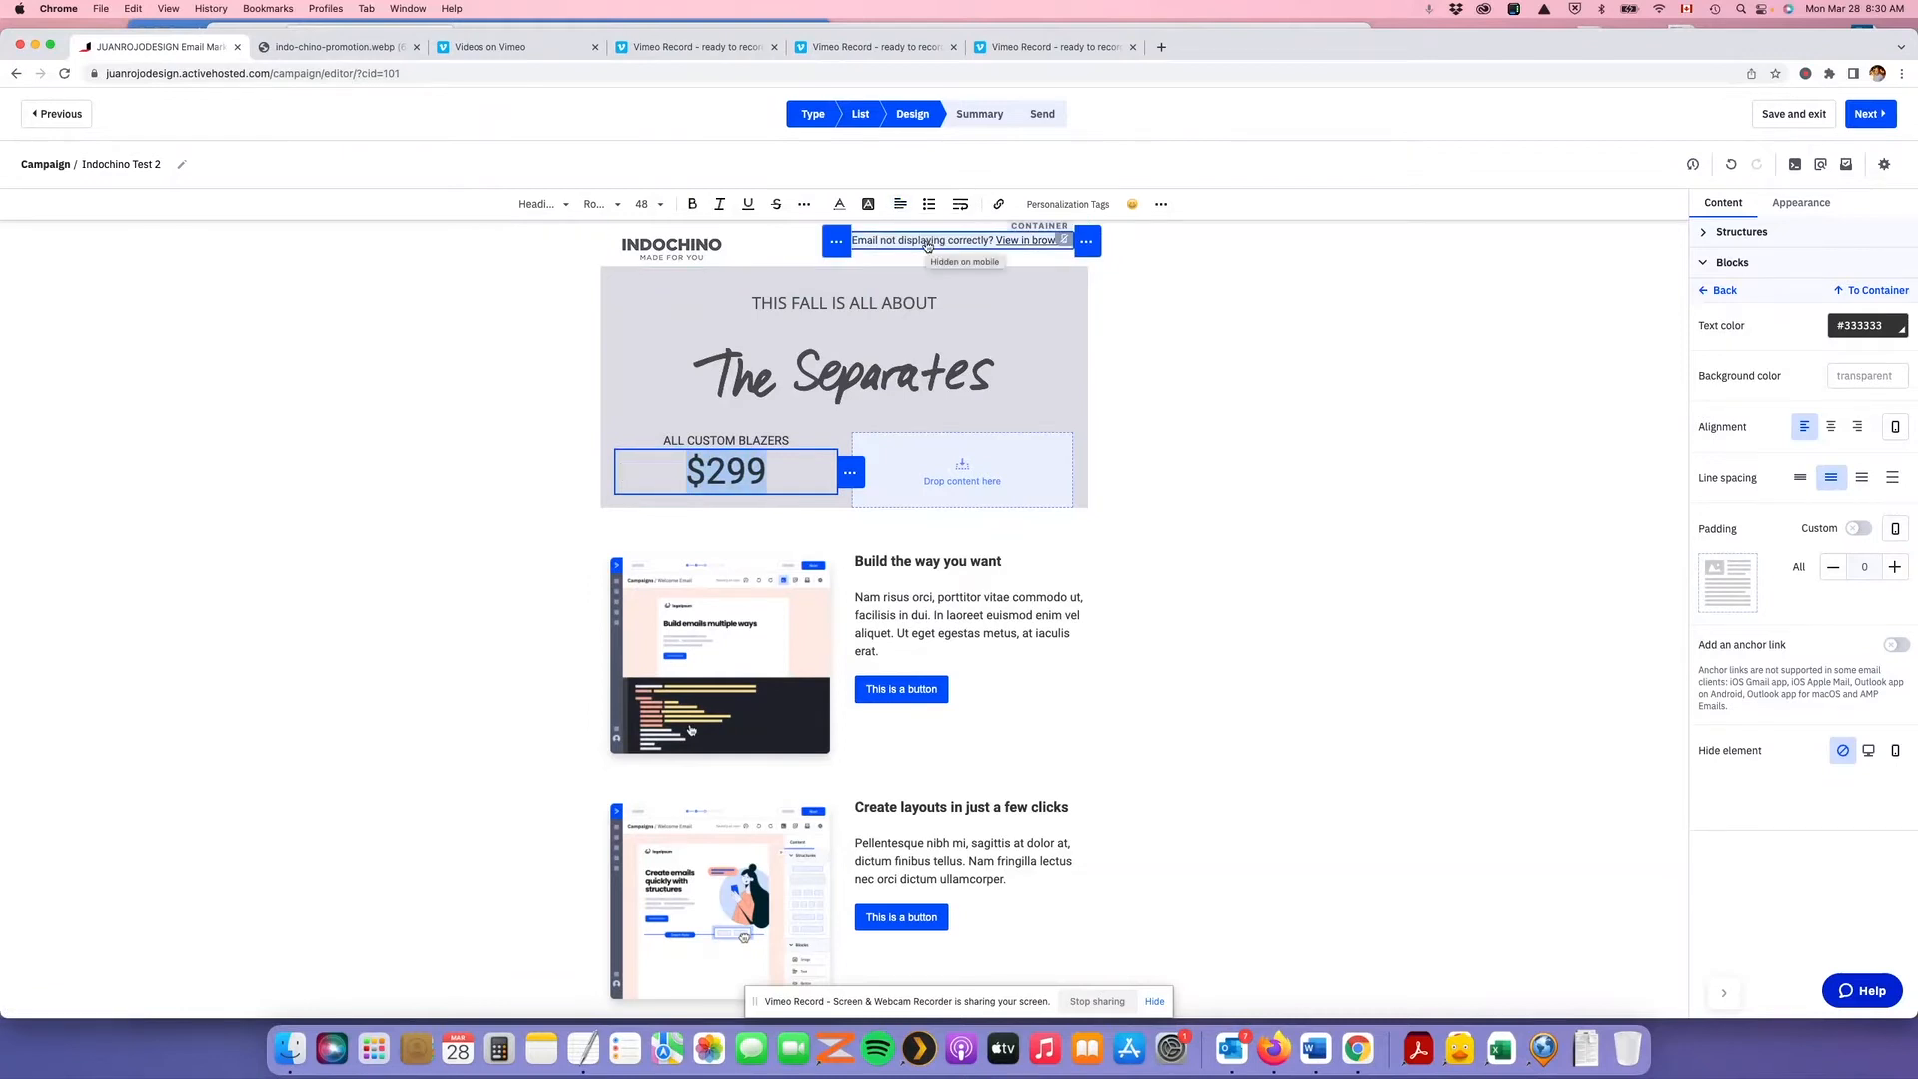
click(694, 205)
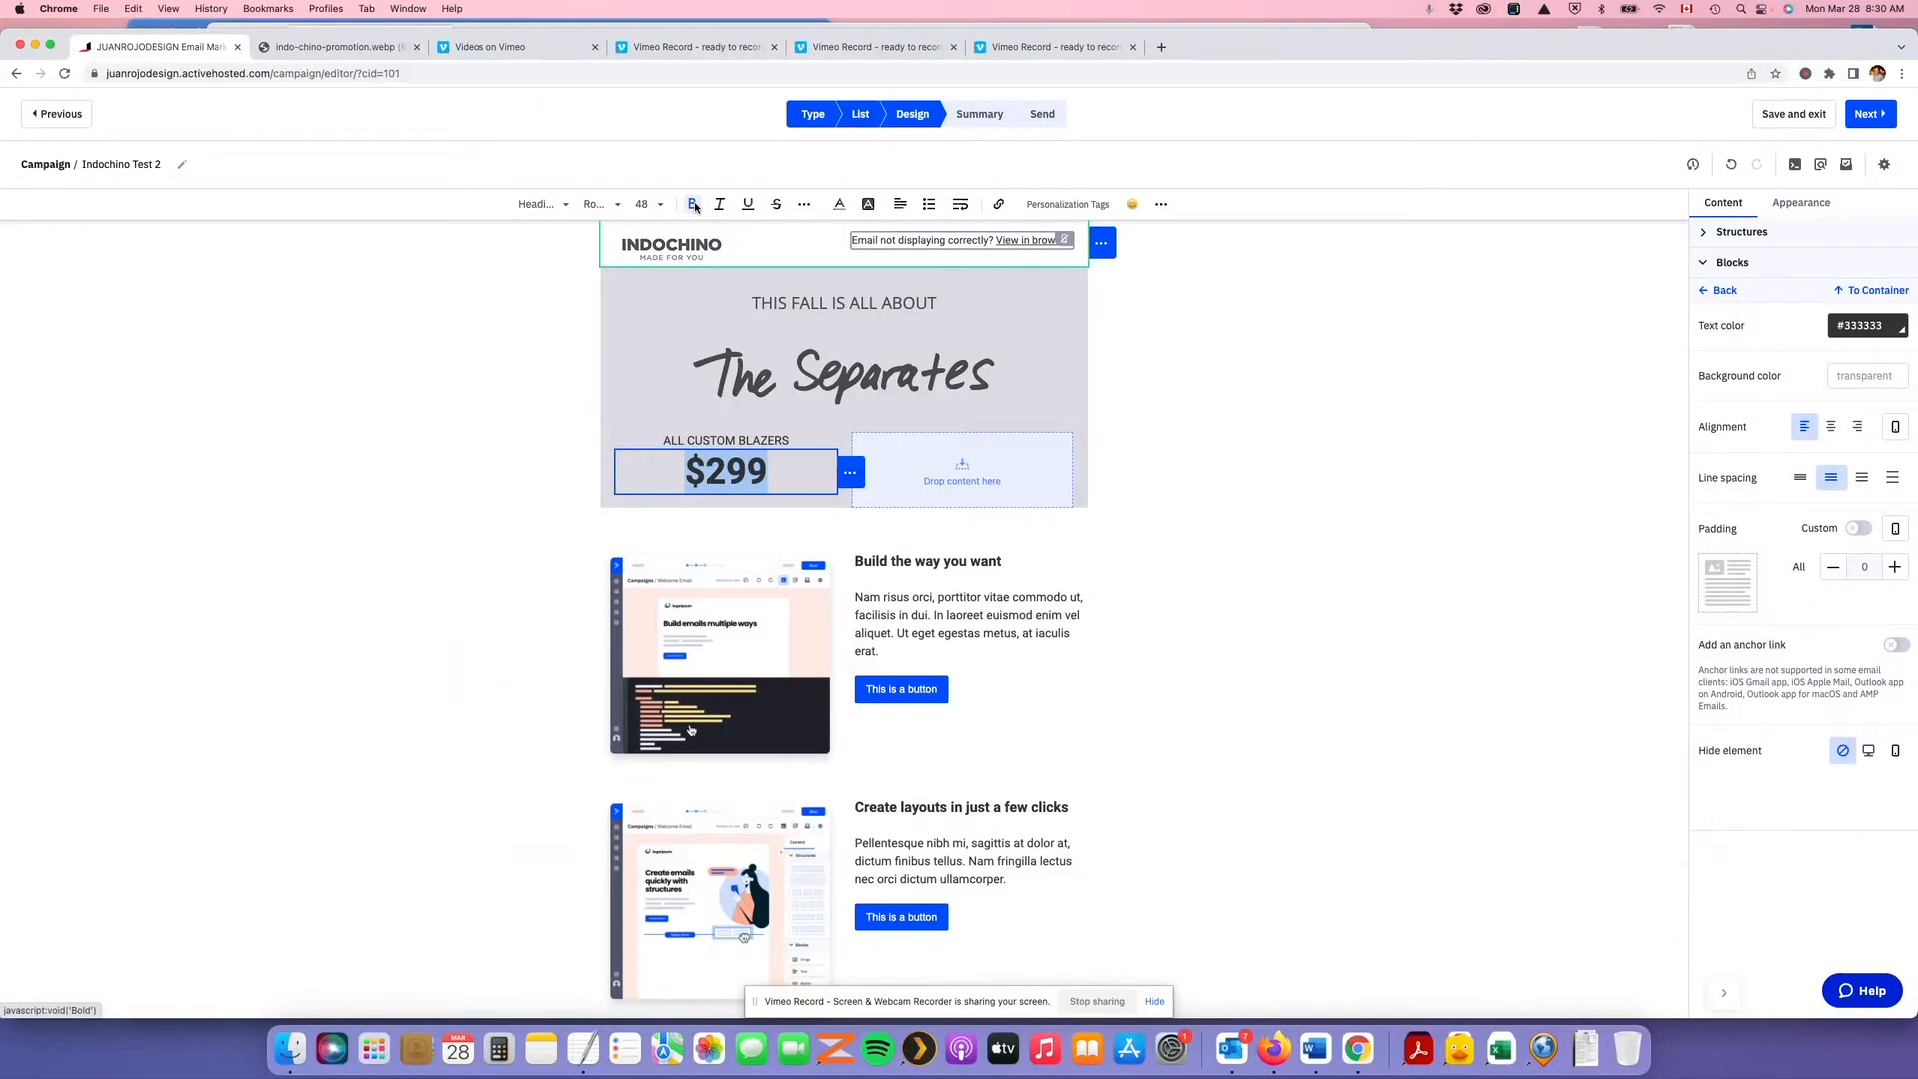
Check the sample email, select the "ALL CUSTOM BLAZERS" label, and copy the hero text color #4d4d4d from the TextEdit notes
click(340, 48)
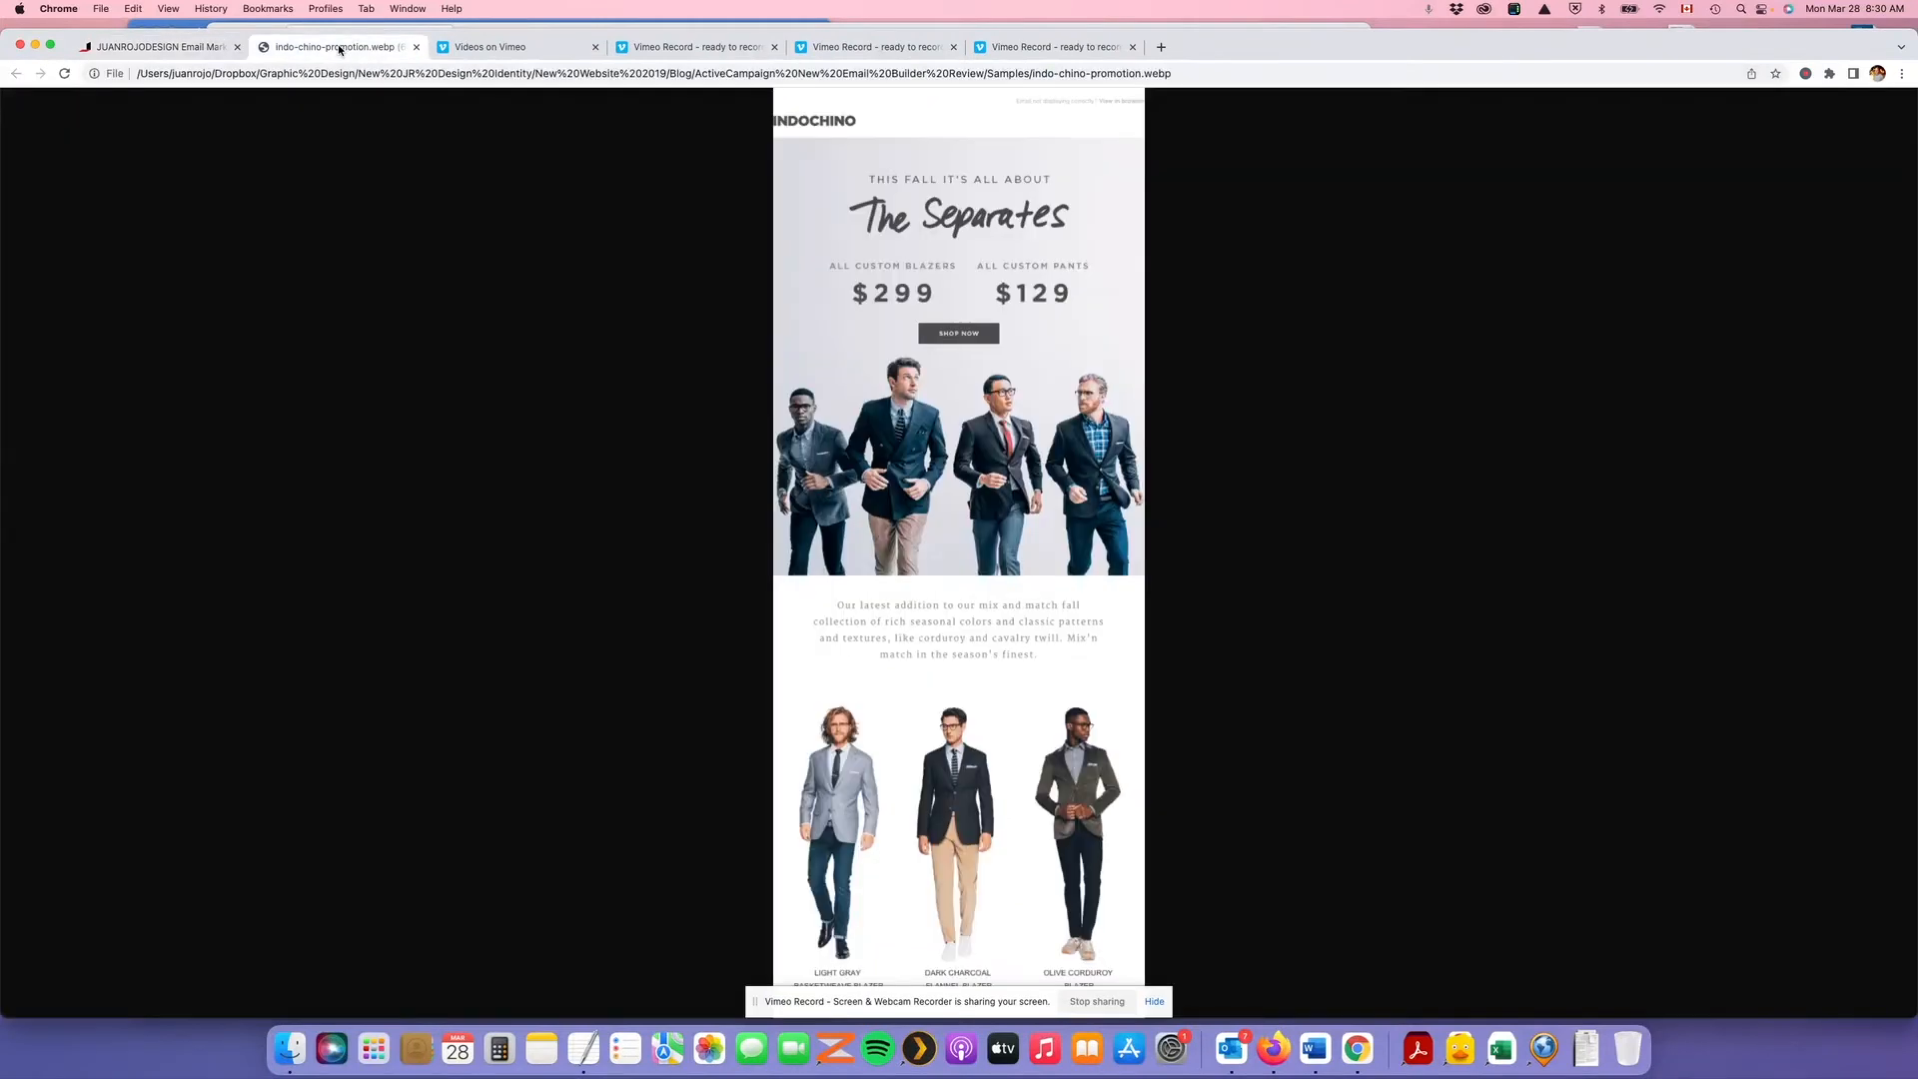
click(178, 50)
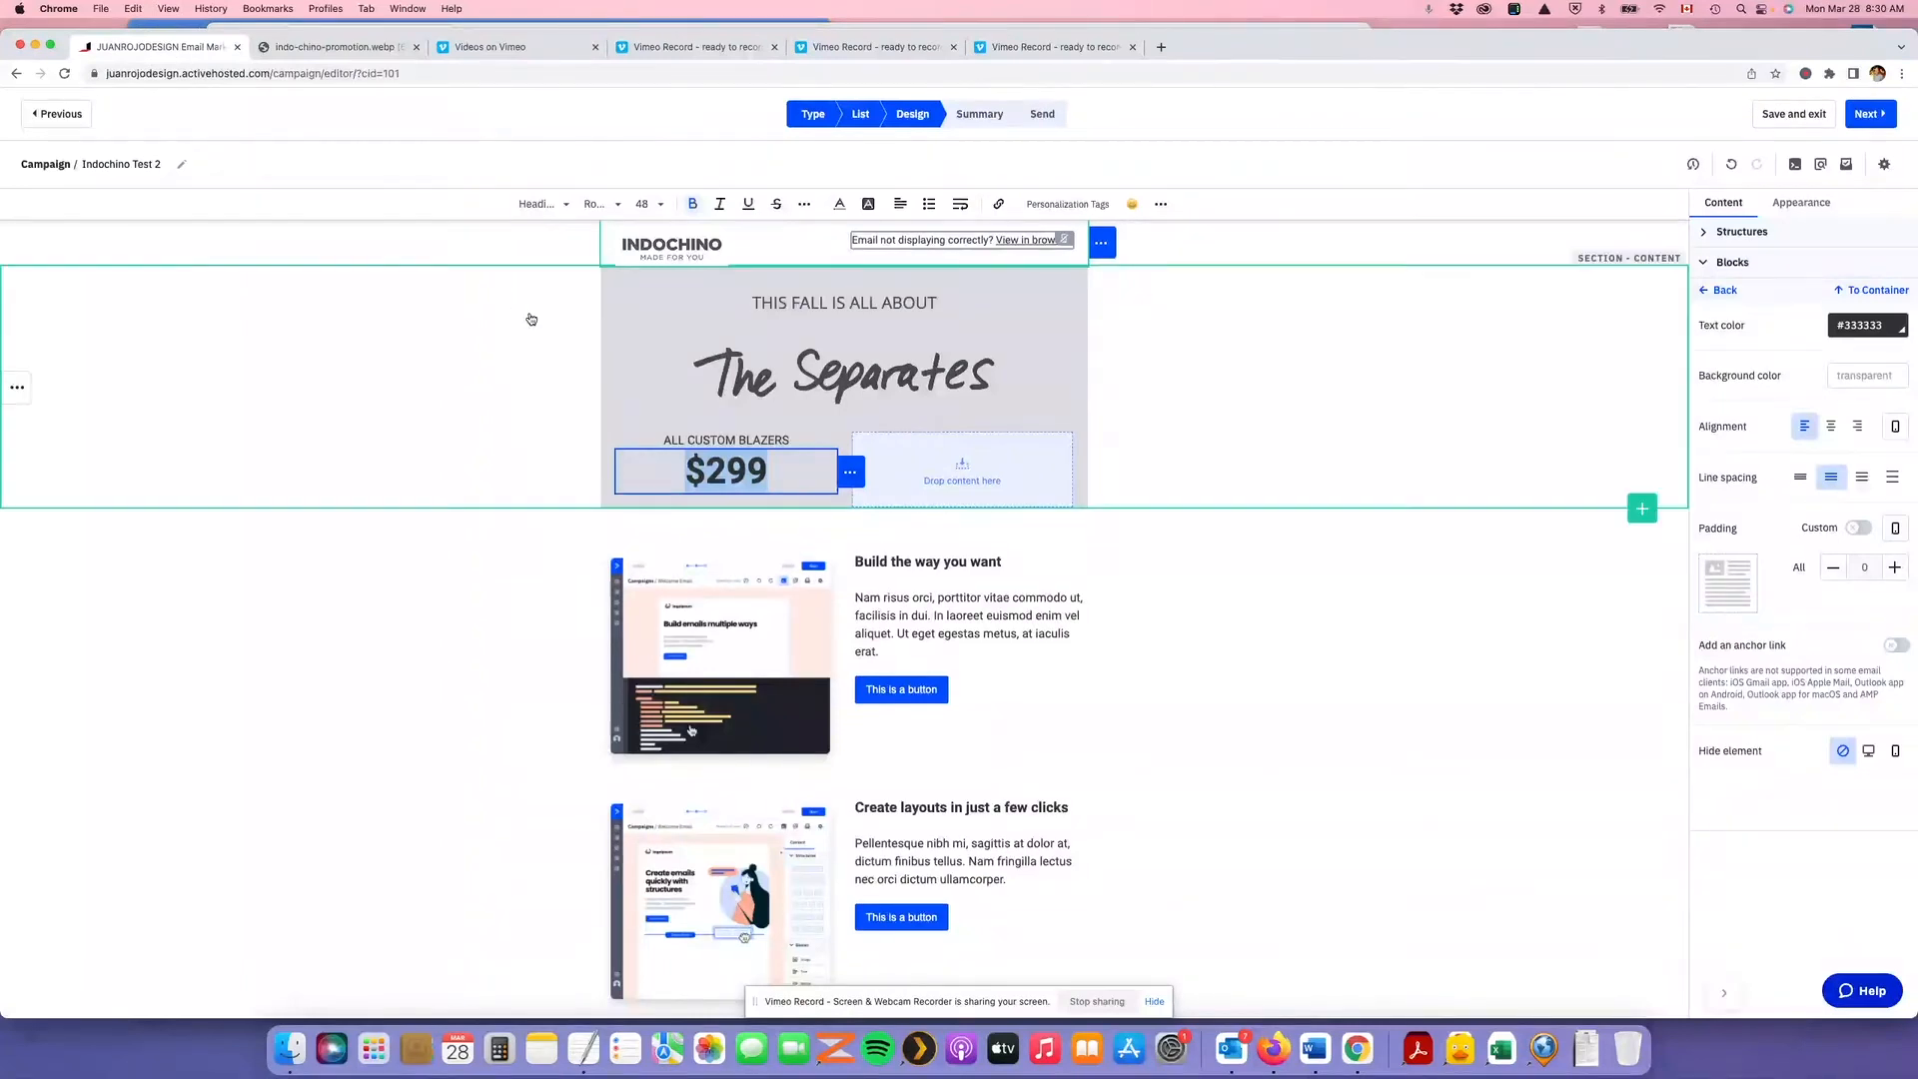
click(732, 444)
triple_click(731, 439)
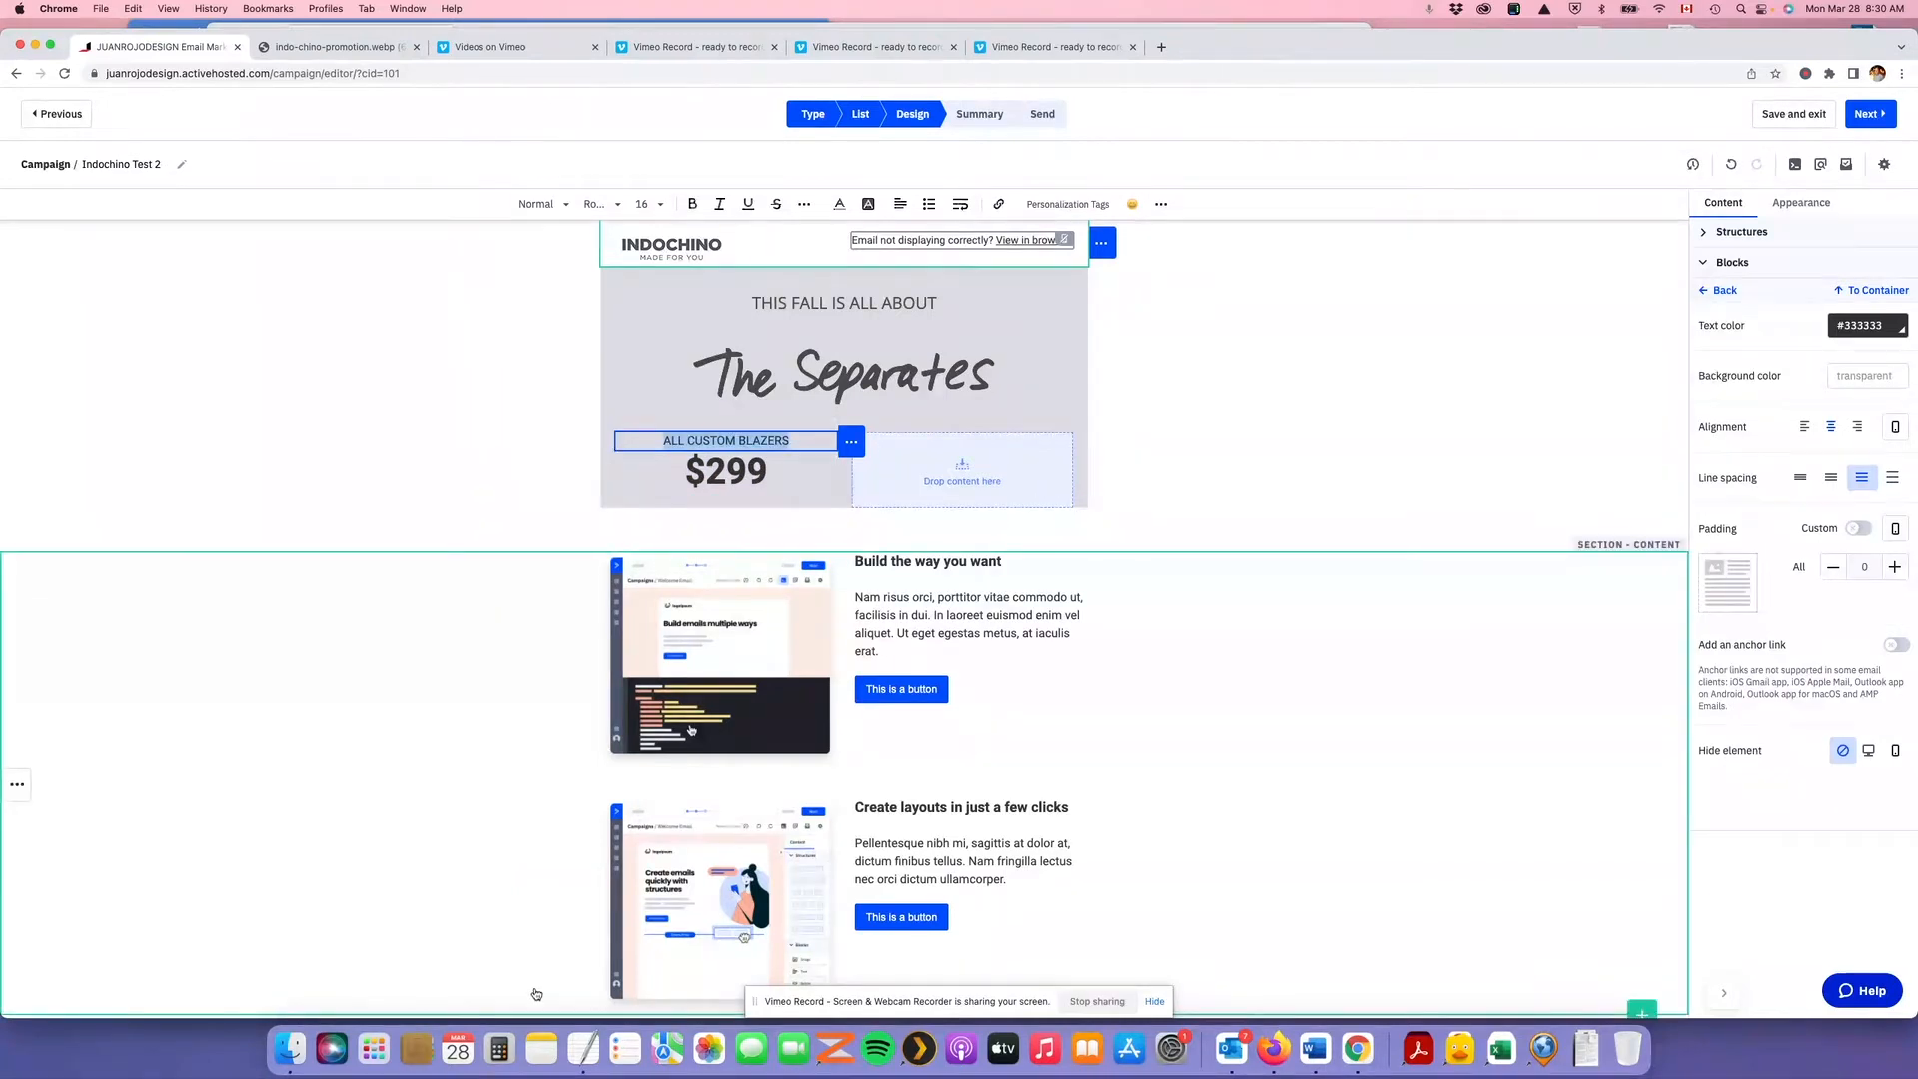
click(583, 1049)
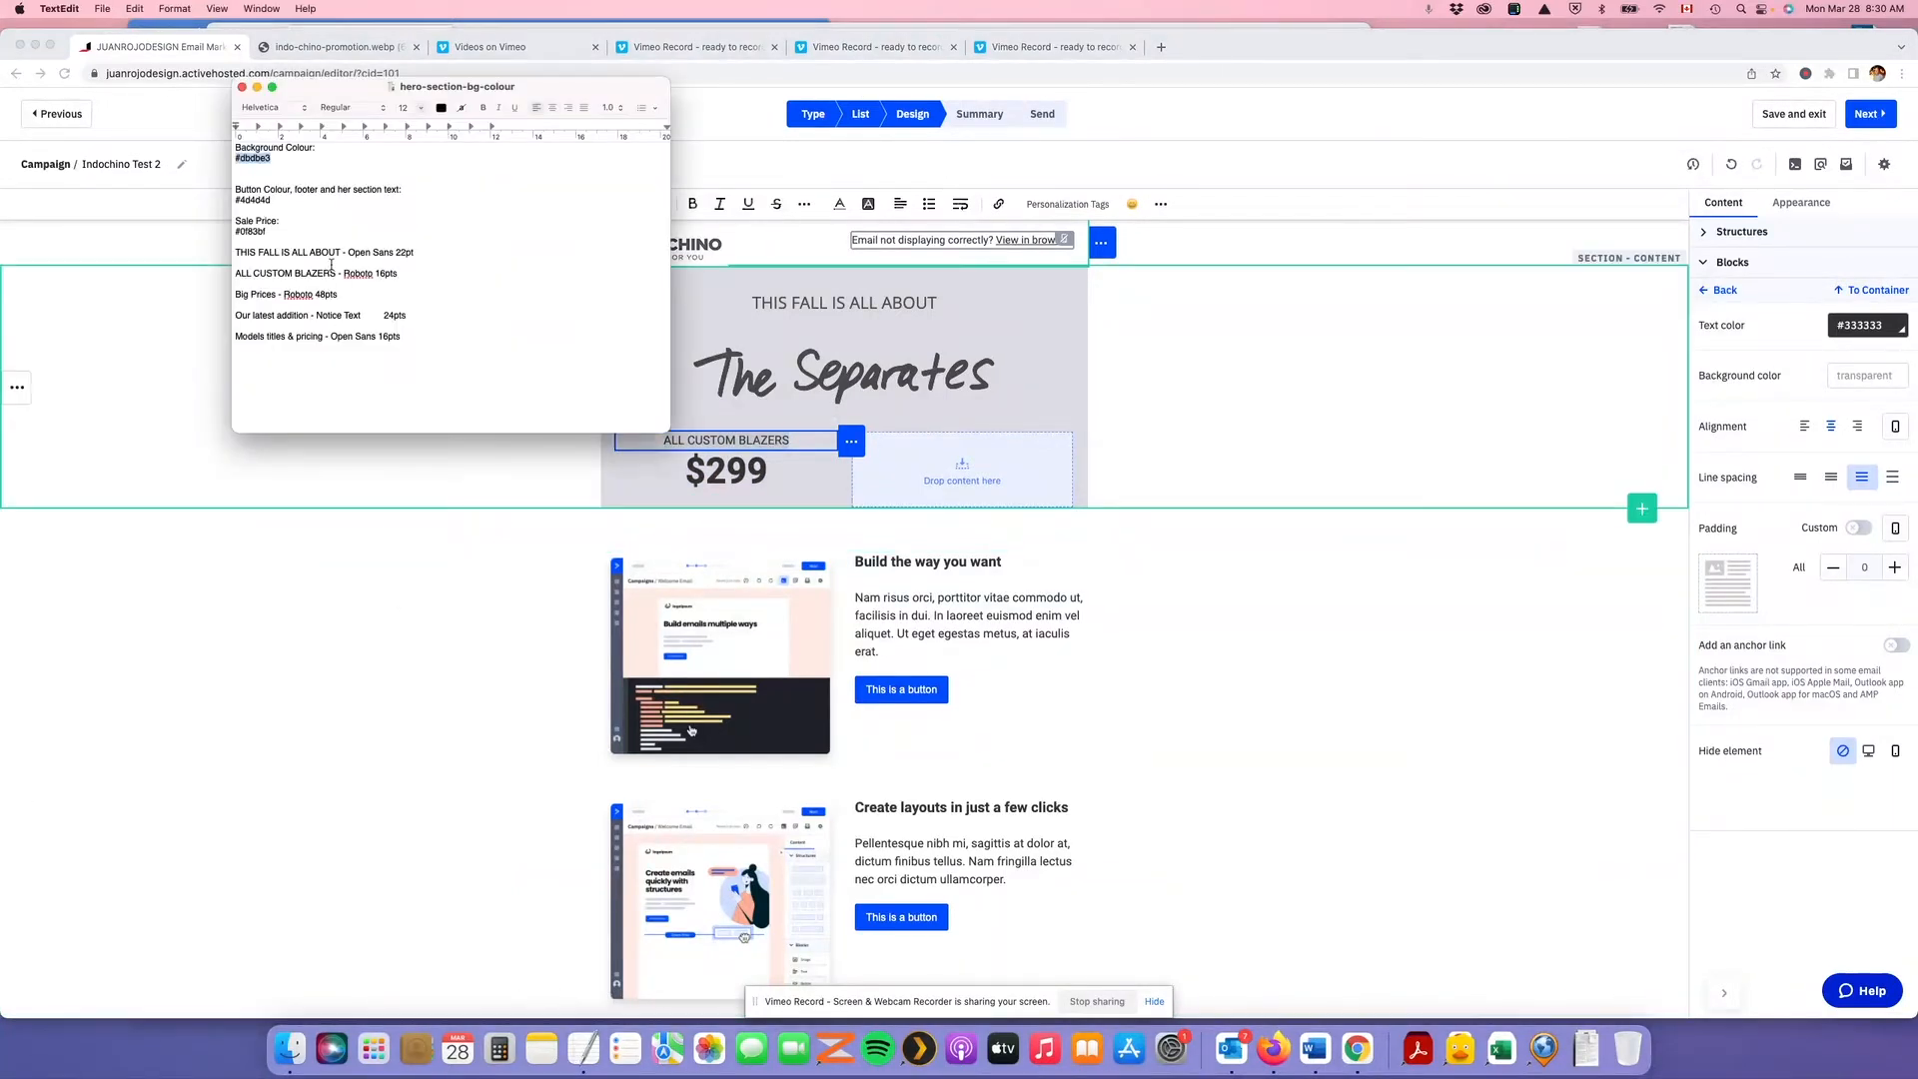
drag(273, 201, 244, 196)
triple_click(262, 199)
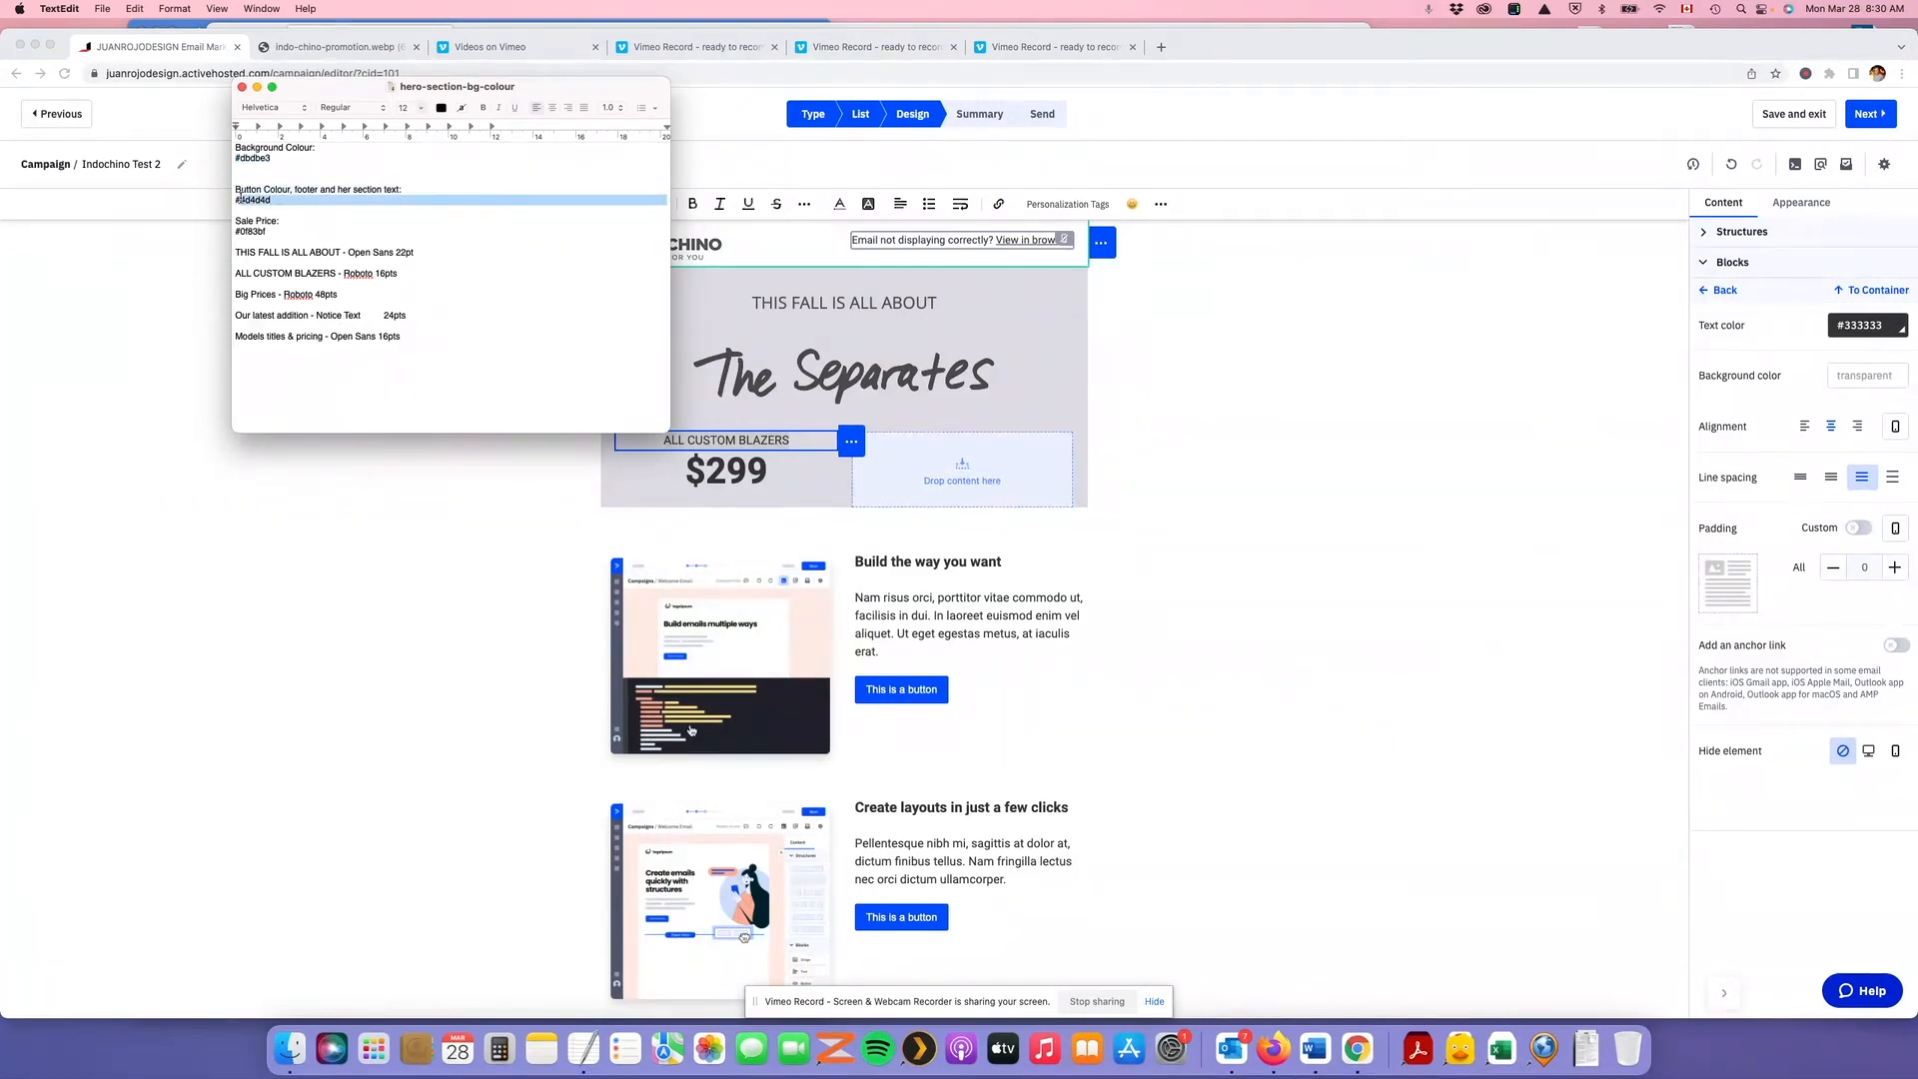
click(273, 199)
drag(272, 200, 231, 200)
key(super+c)
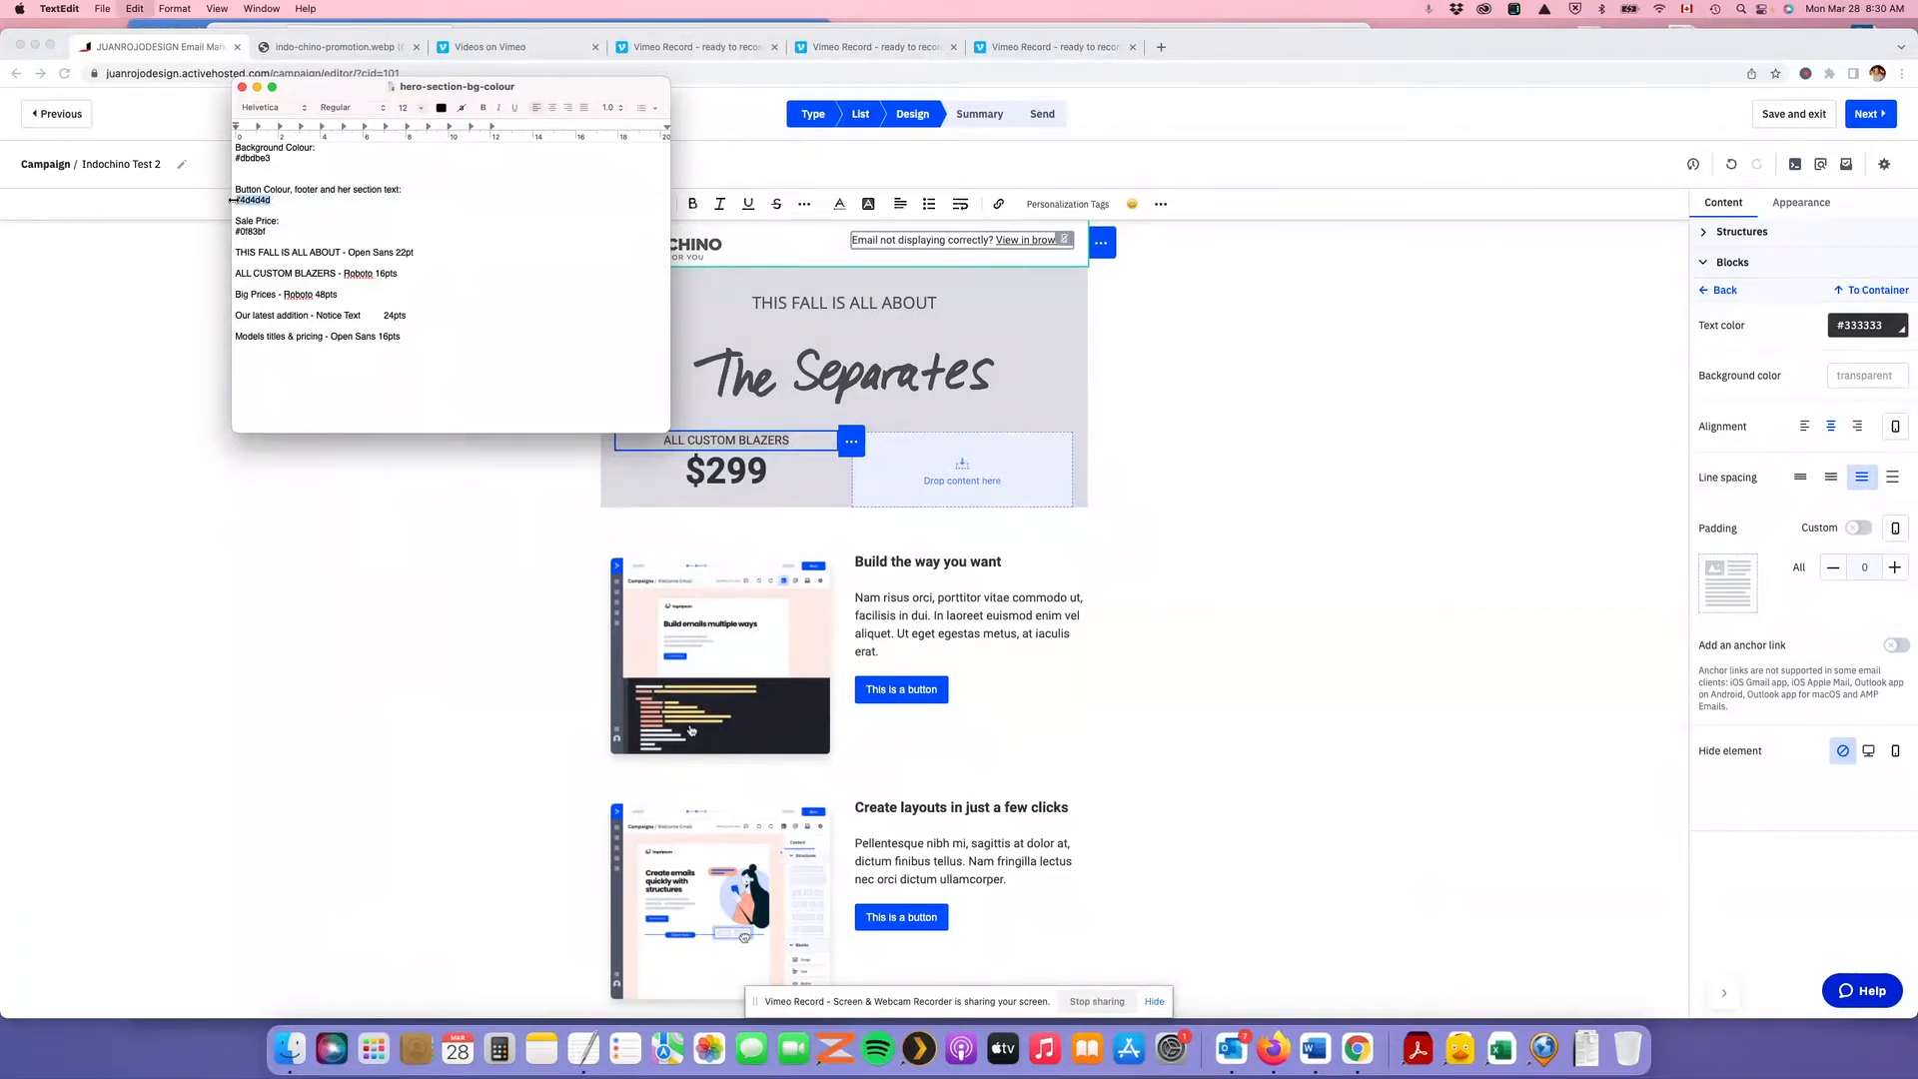
Set the "ALL CUSTOM BLAZERS" label's text color to #4d4d4d
click(1852, 327)
drag(1888, 326, 1822, 325)
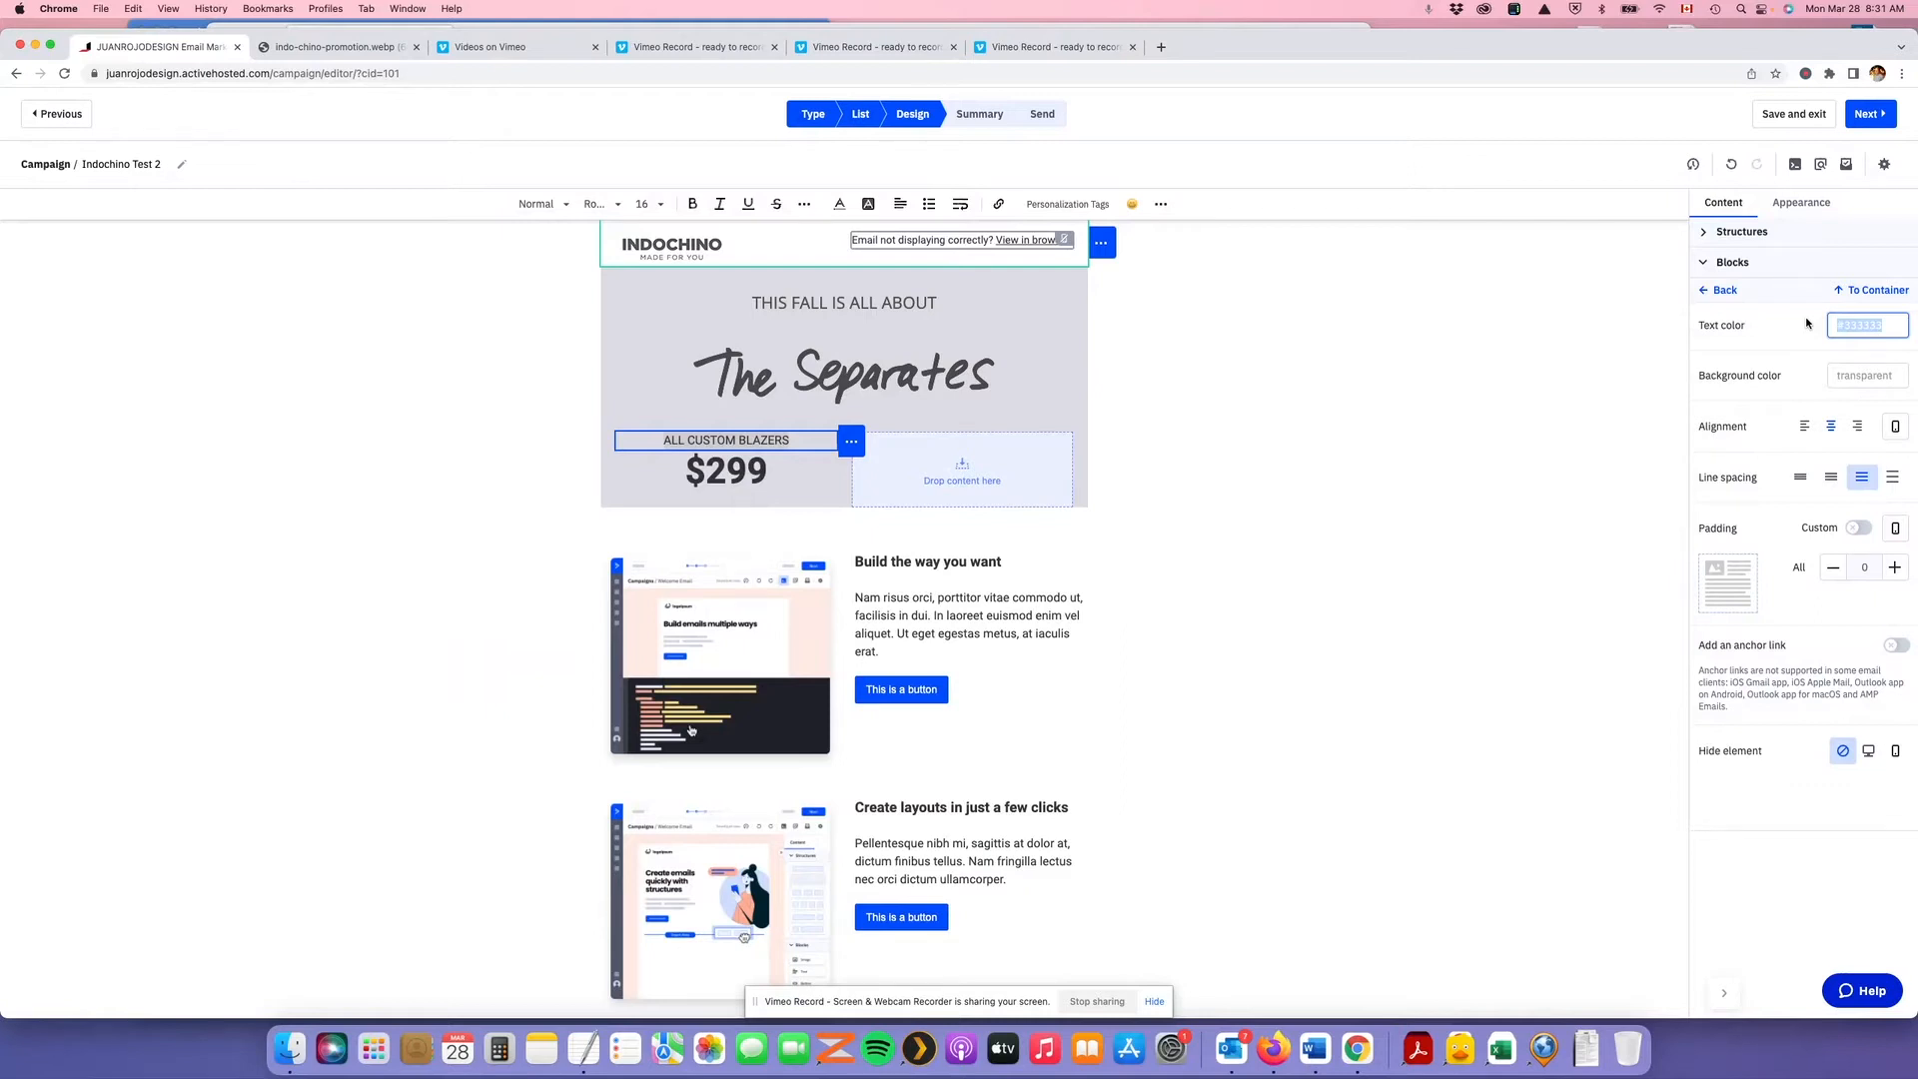
key(super+v)
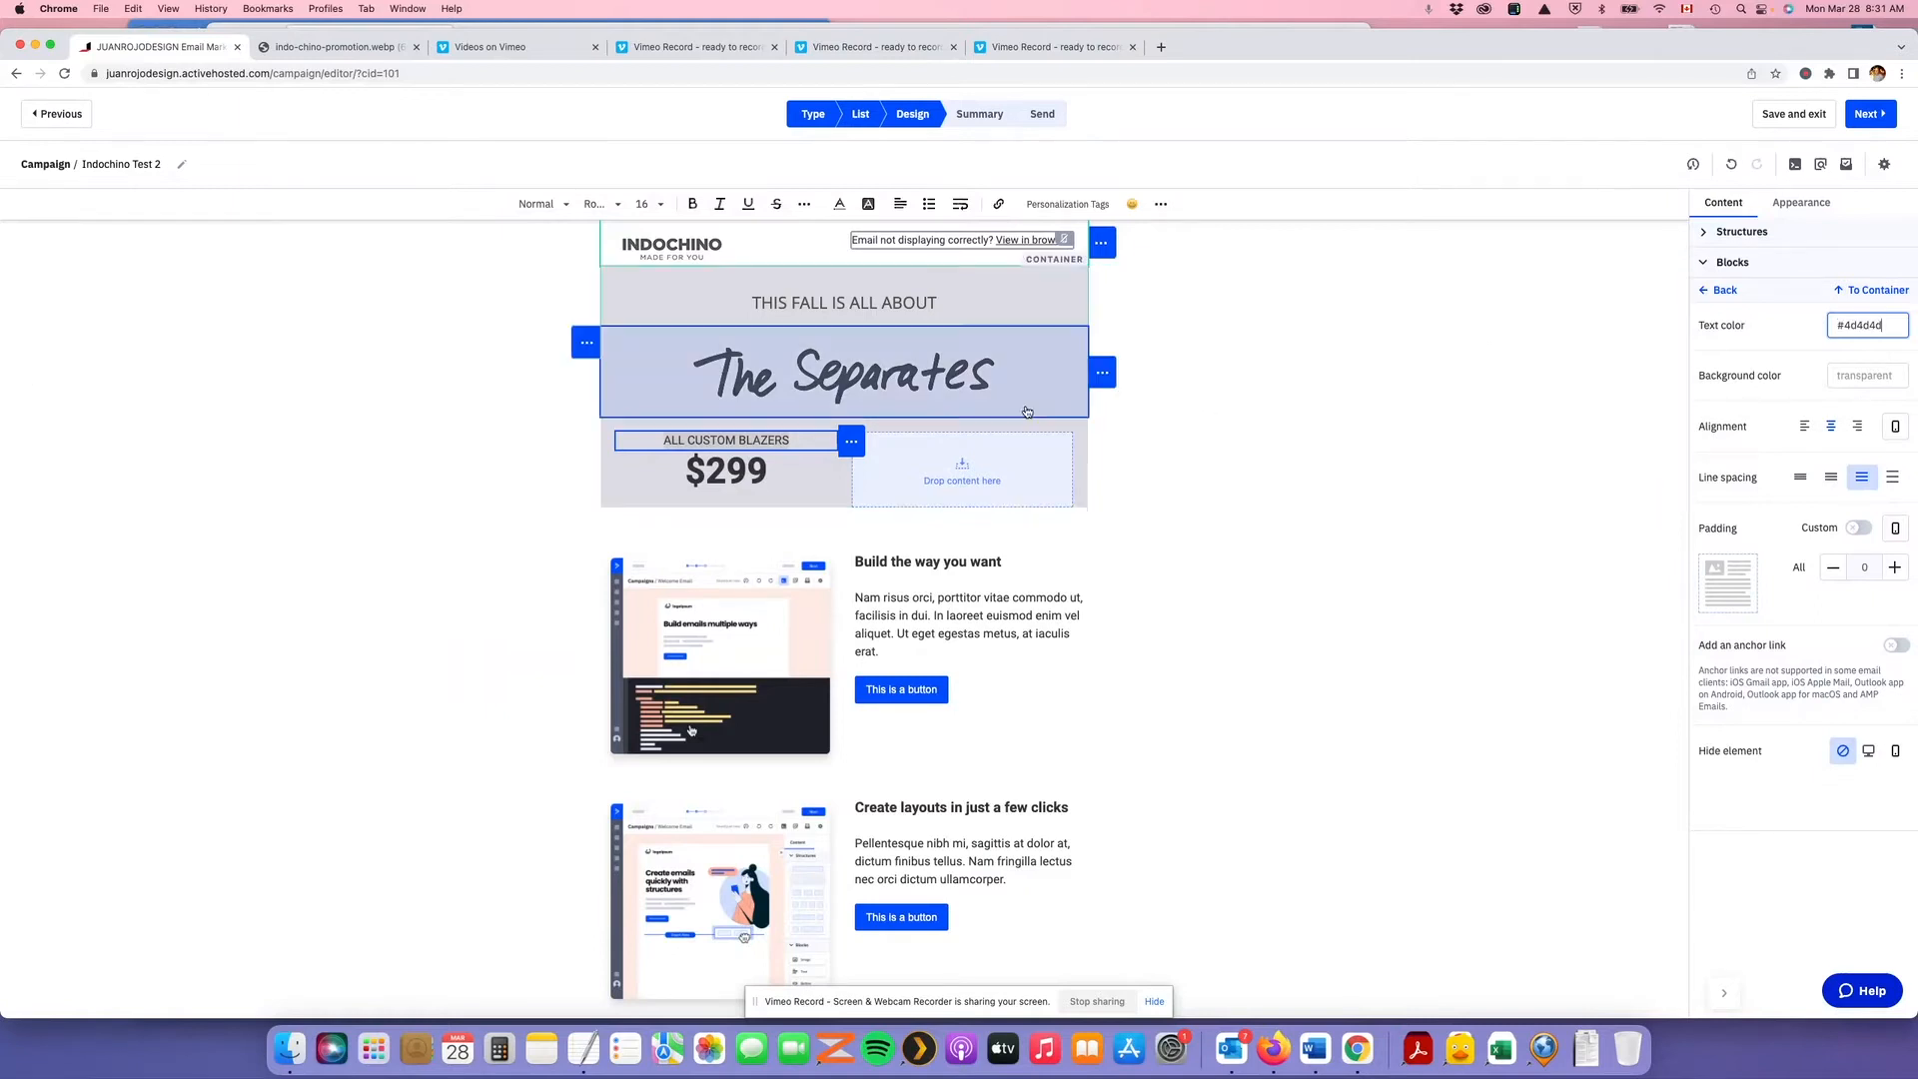
Set the text color of the "$299" price to #4d4d4d
click(772, 474)
drag(772, 474, 685, 474)
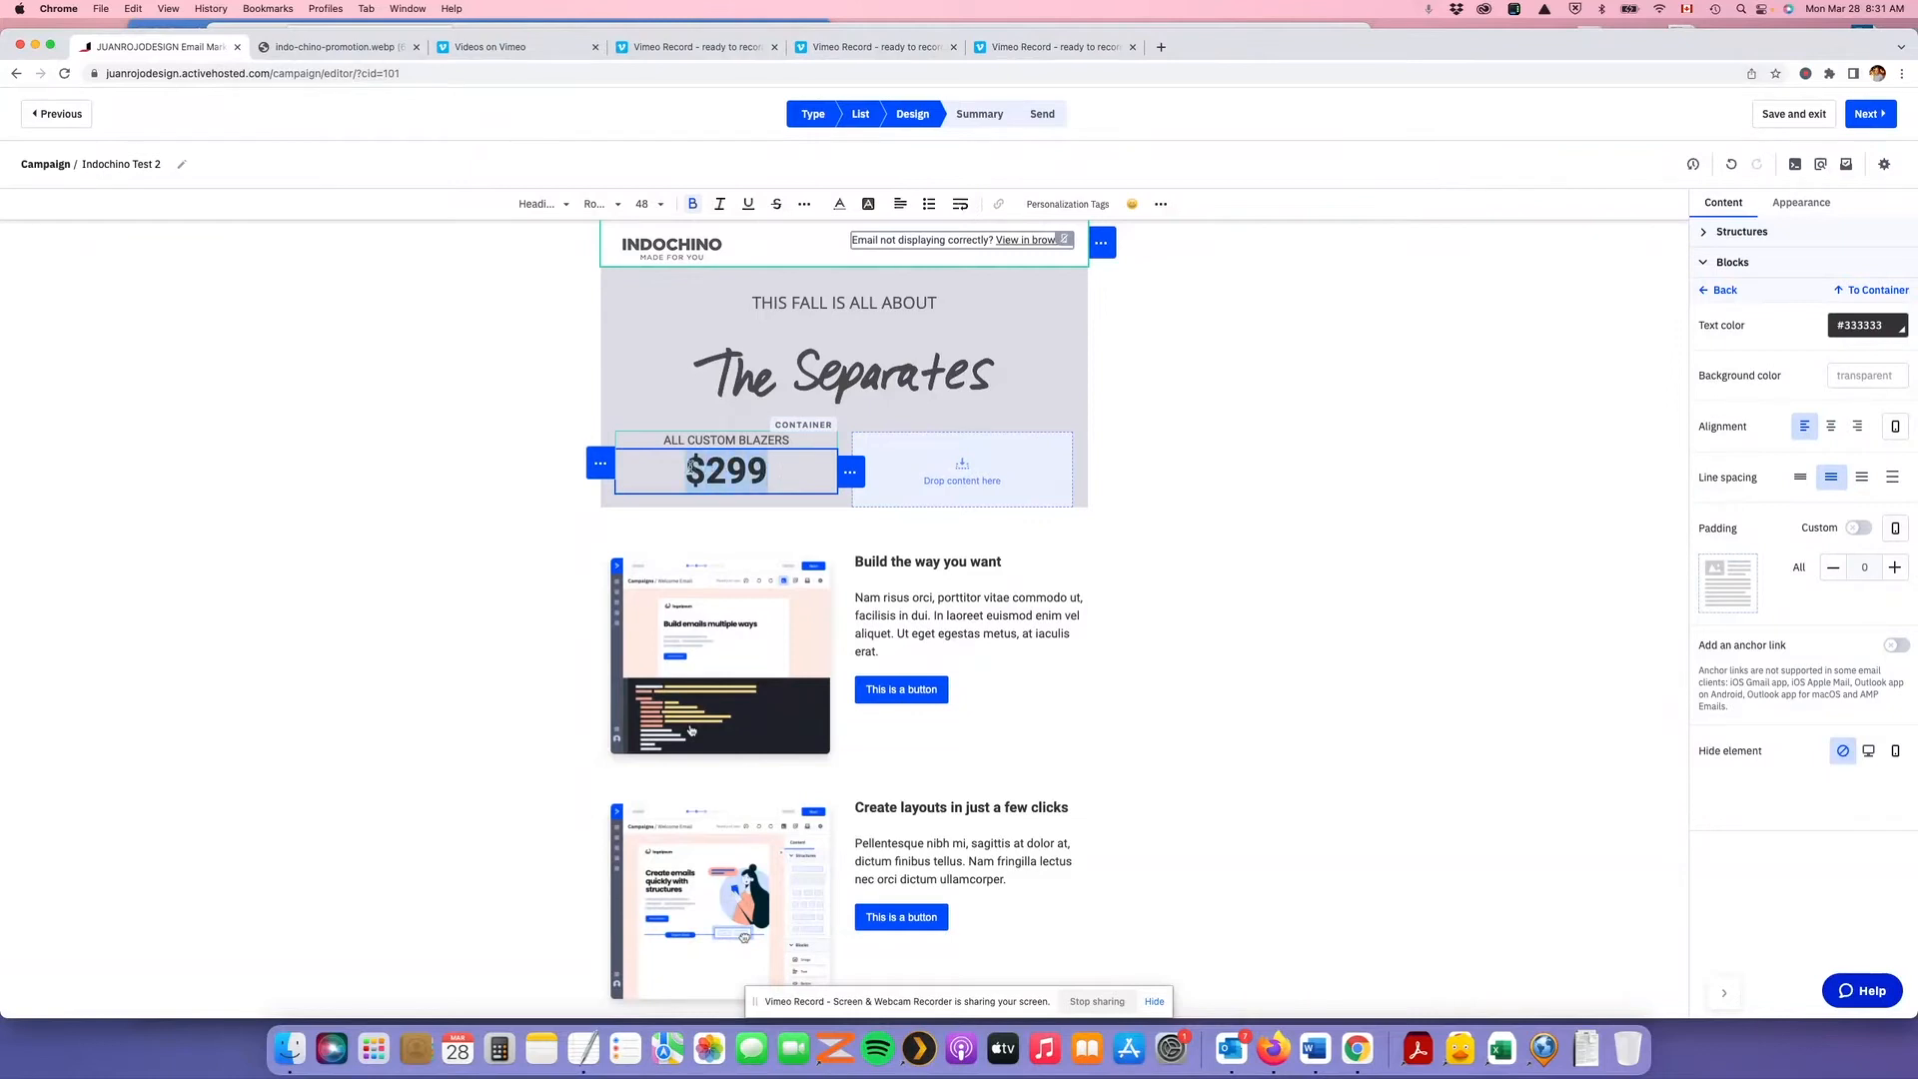
click(1876, 322)
text(#4d4d4d)
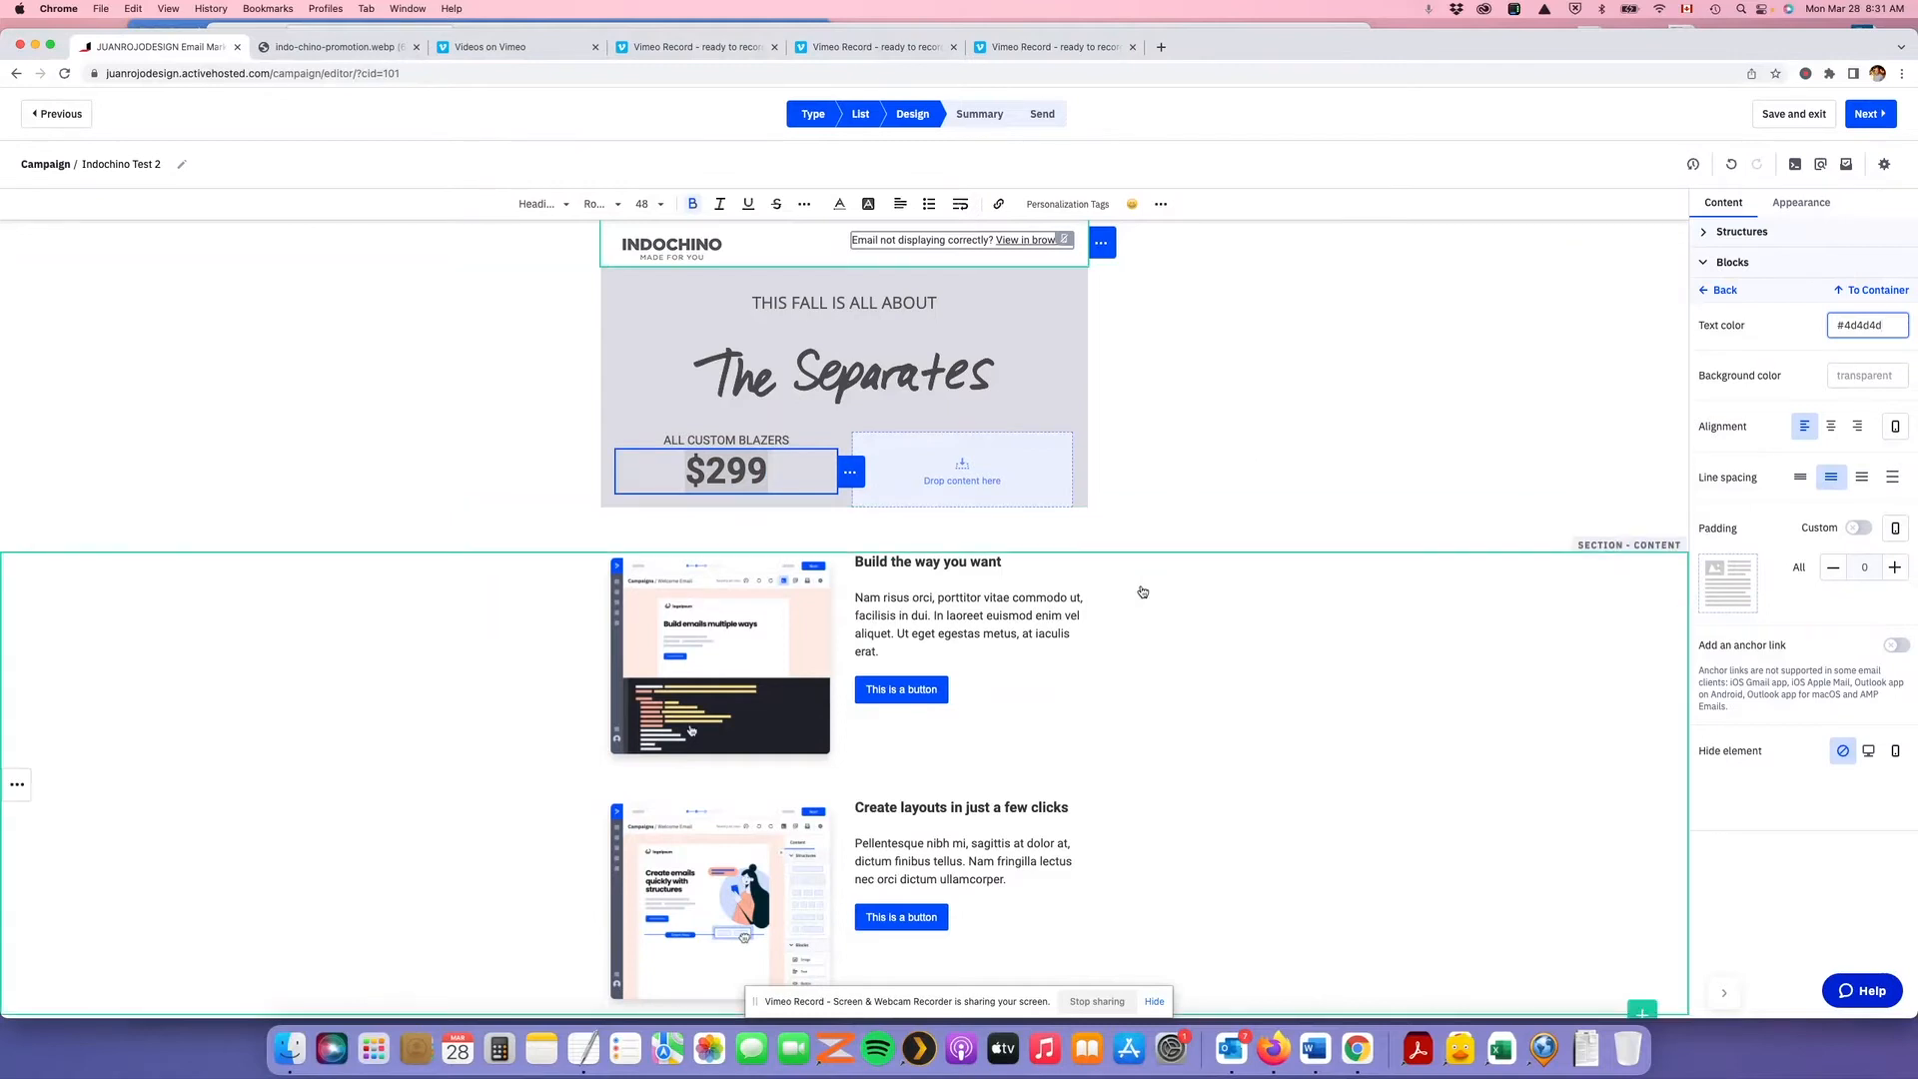
Duplicate the "ALL CUSTOM BLAZERS" label and move the copy into the empty second pricing column
click(753, 439)
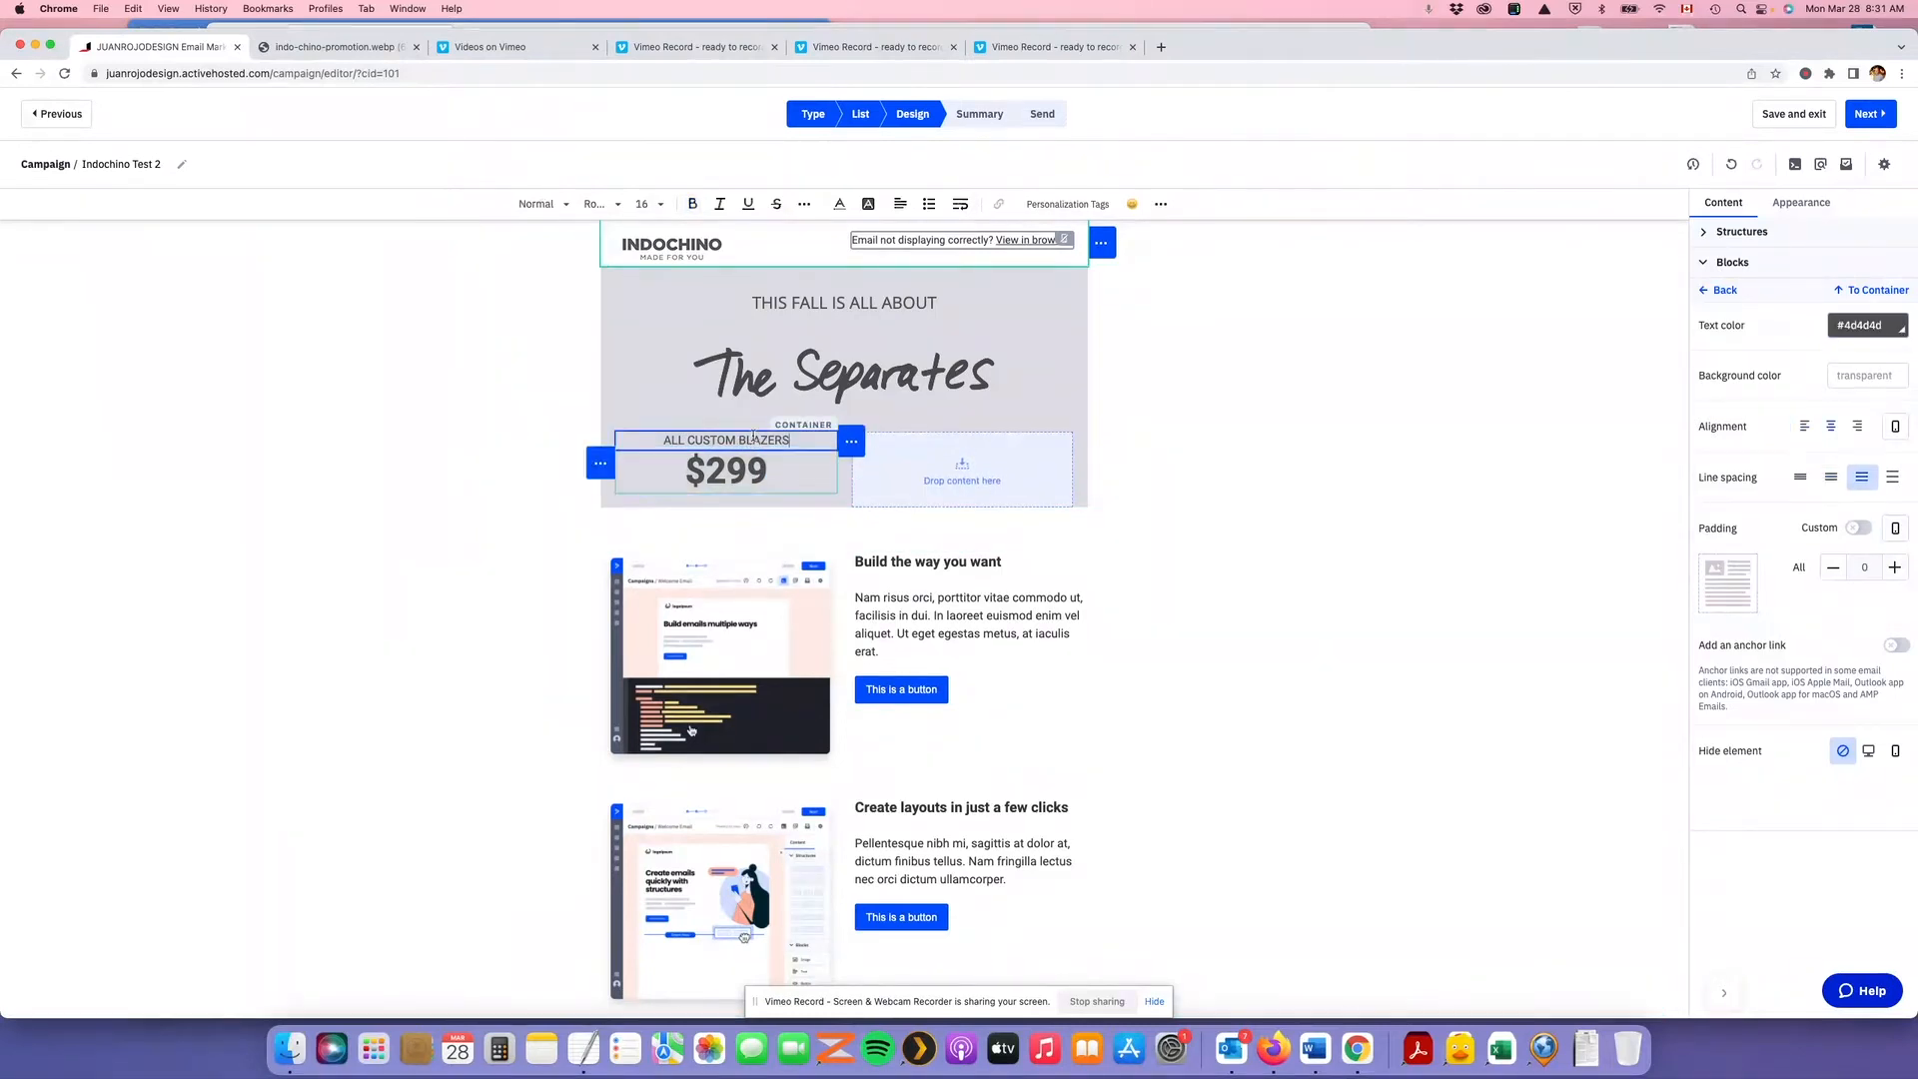
click(850, 441)
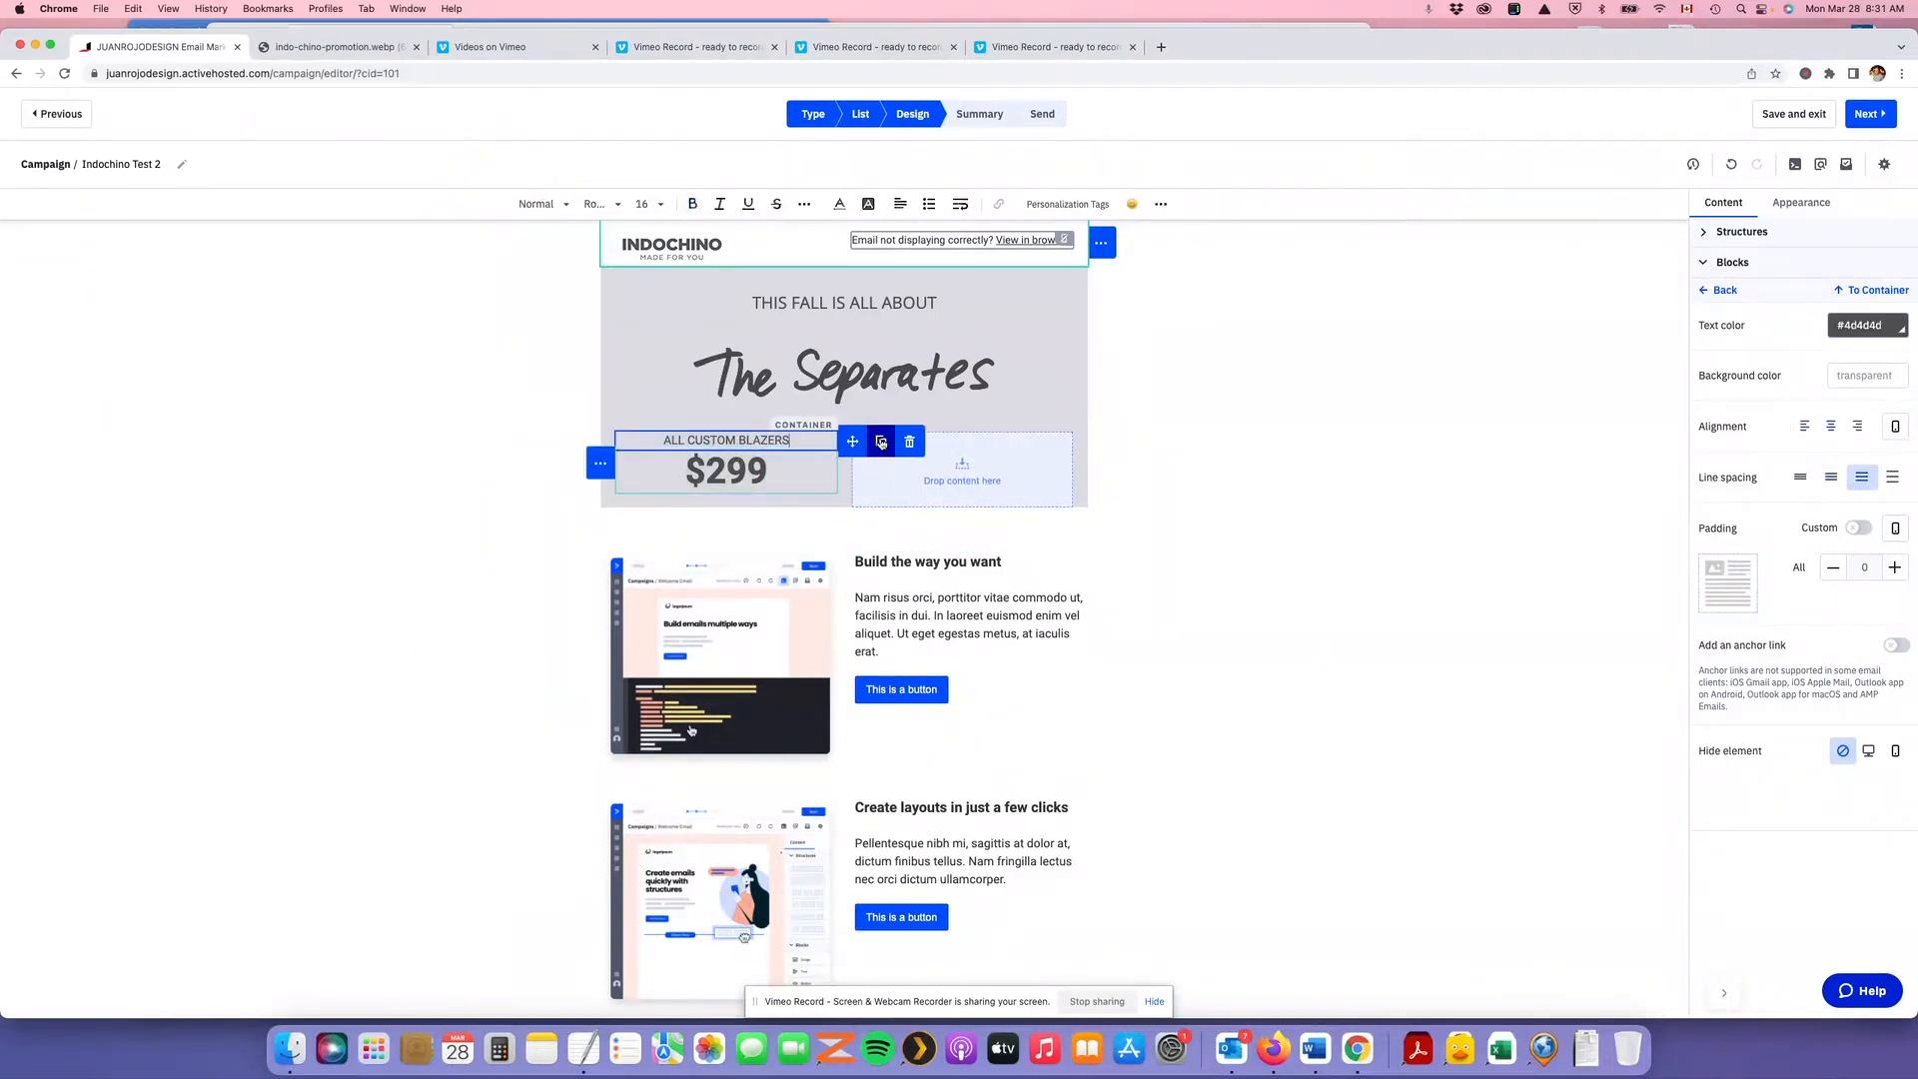
click(858, 441)
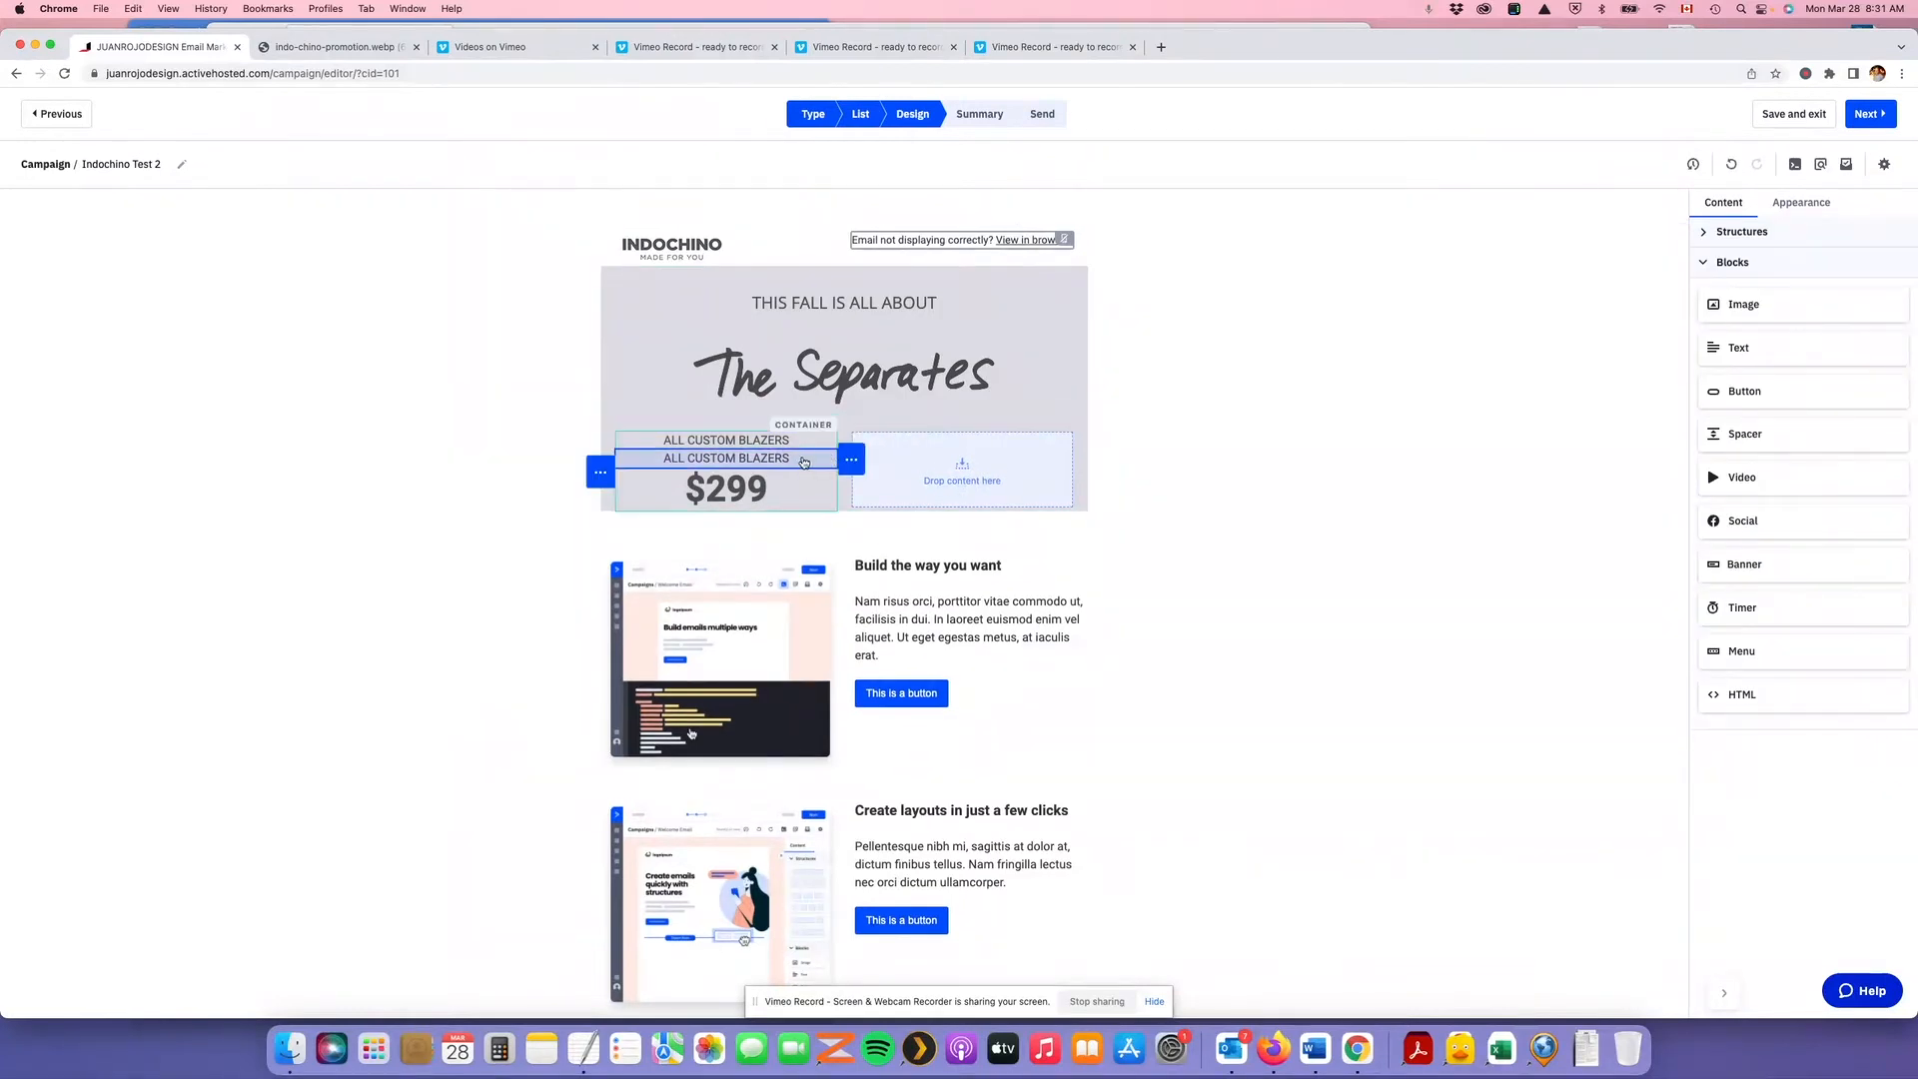
mouse_move(847, 470)
drag(851, 463, 962, 461)
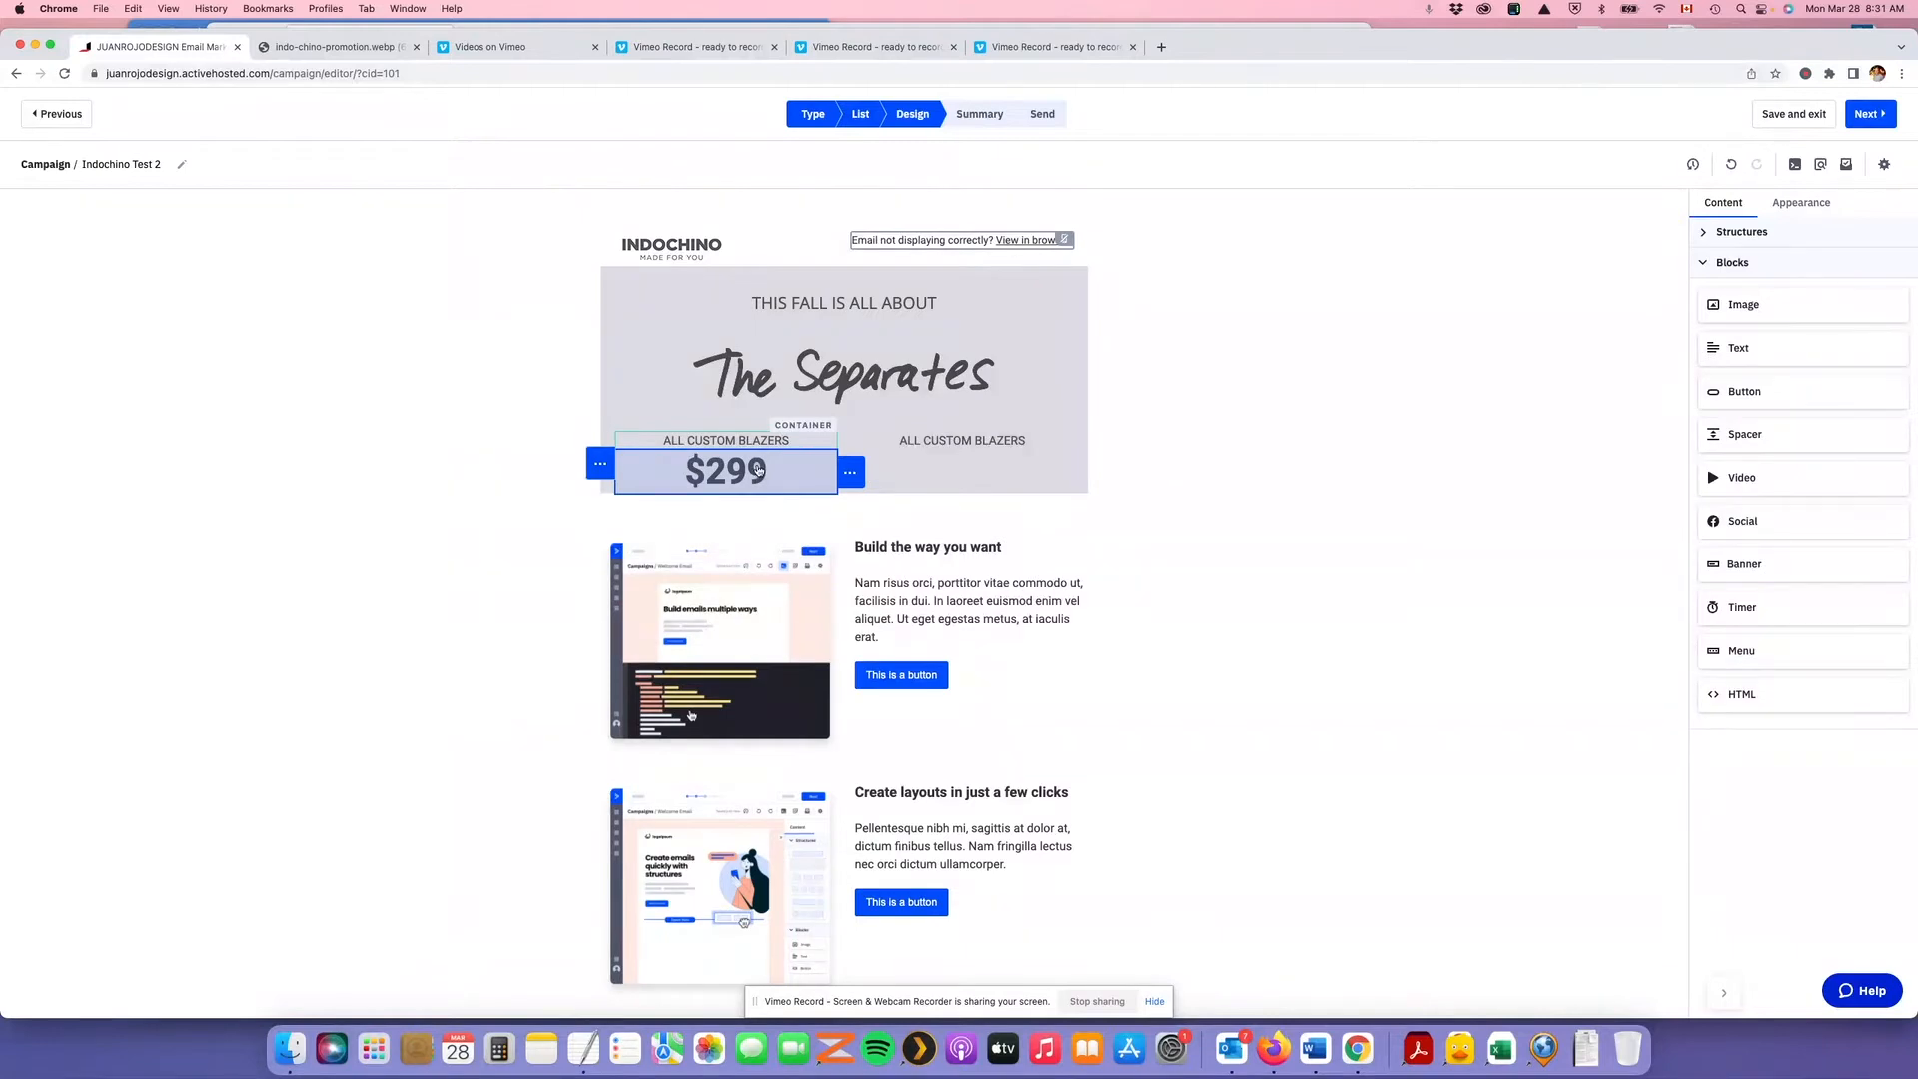
Duplicate the "$299" price and move the copy below the label in the second pricing column
mouse_move(850, 473)
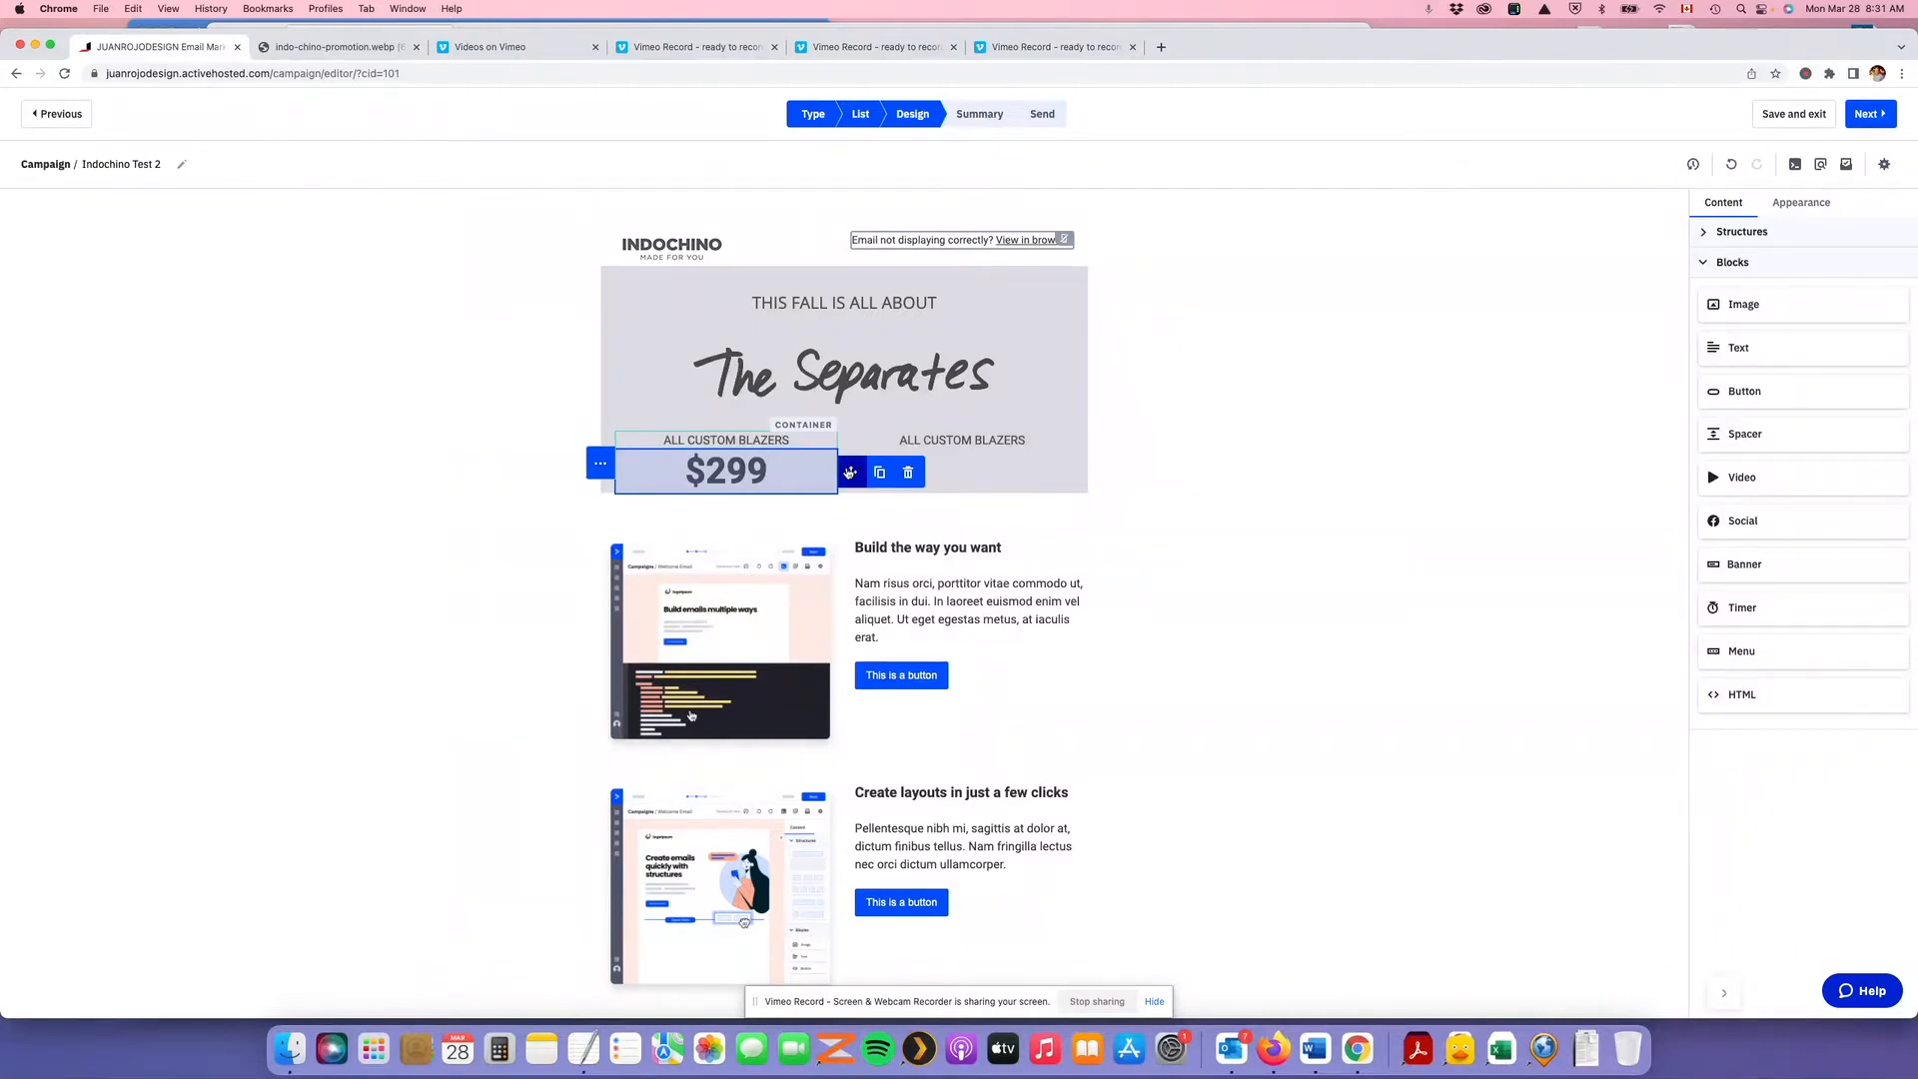
click(880, 472)
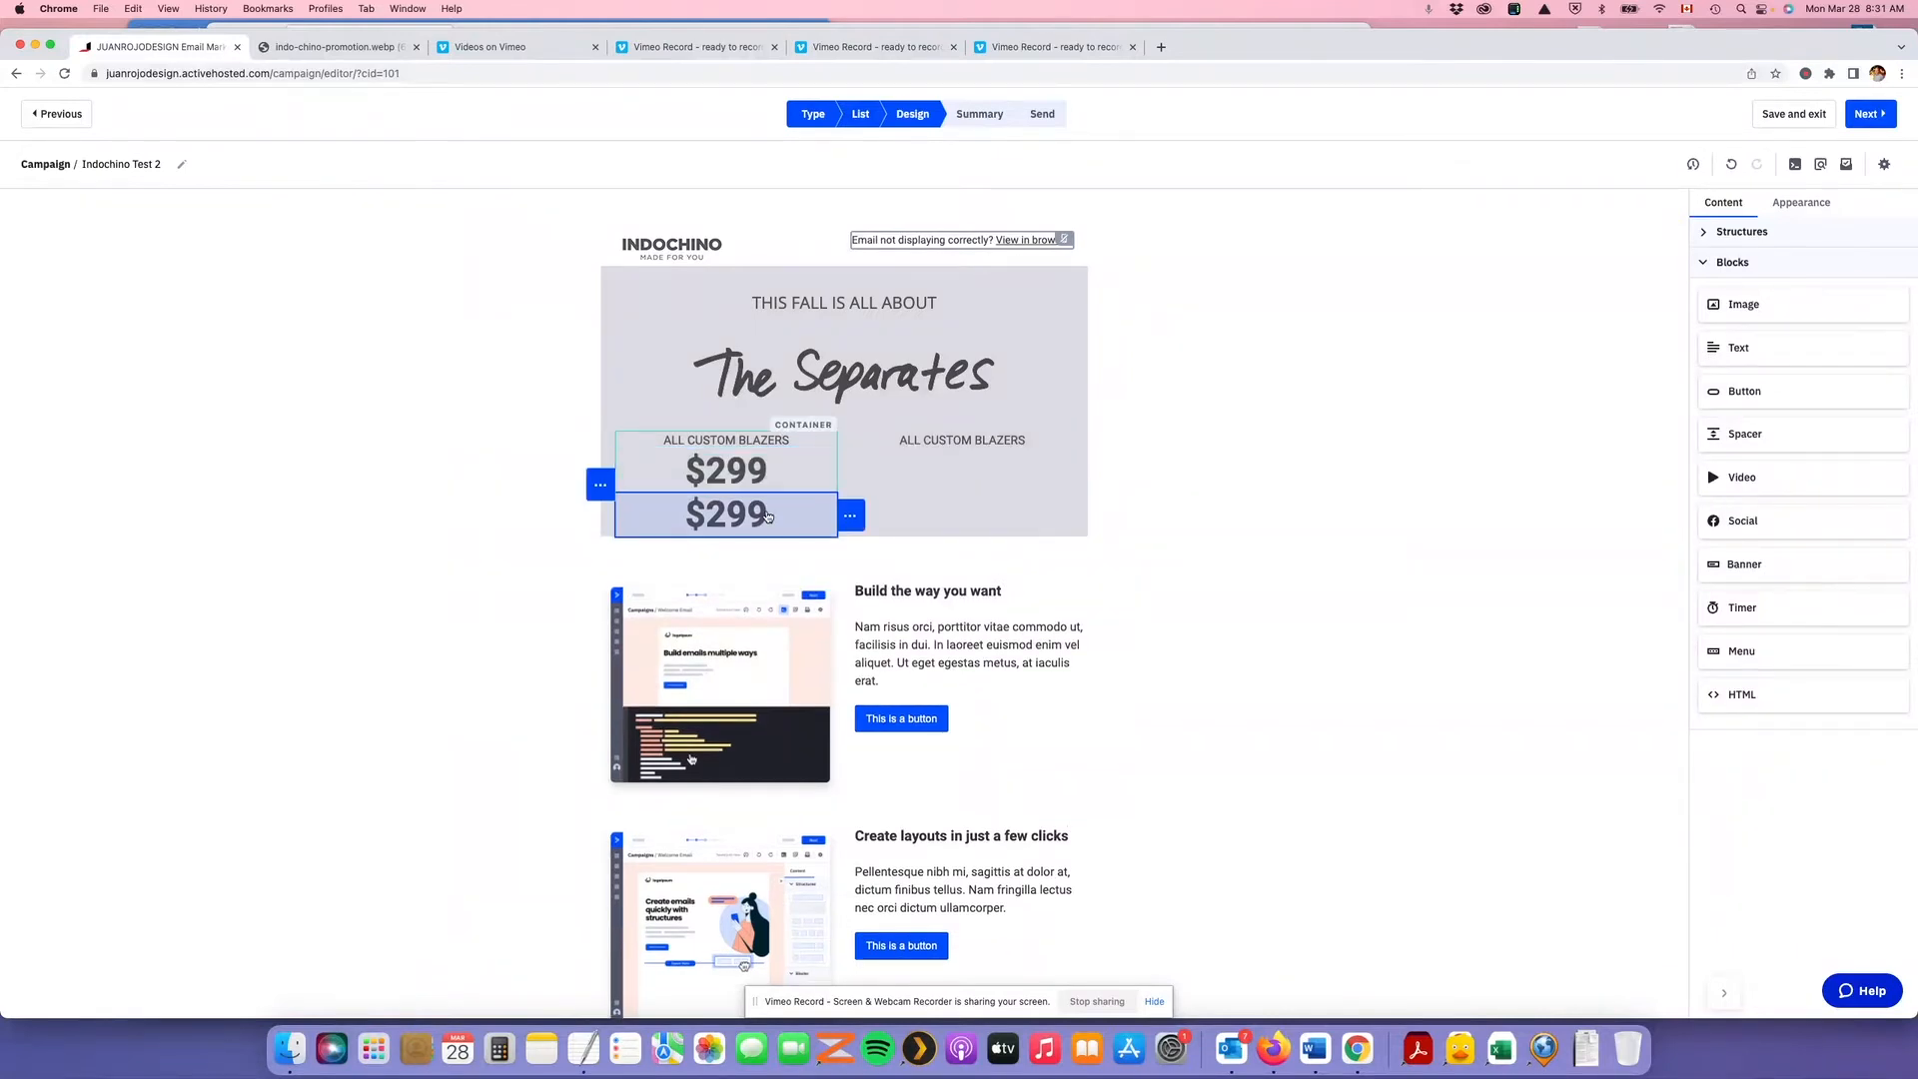
mouse_move(849, 516)
drag(850, 516, 993, 450)
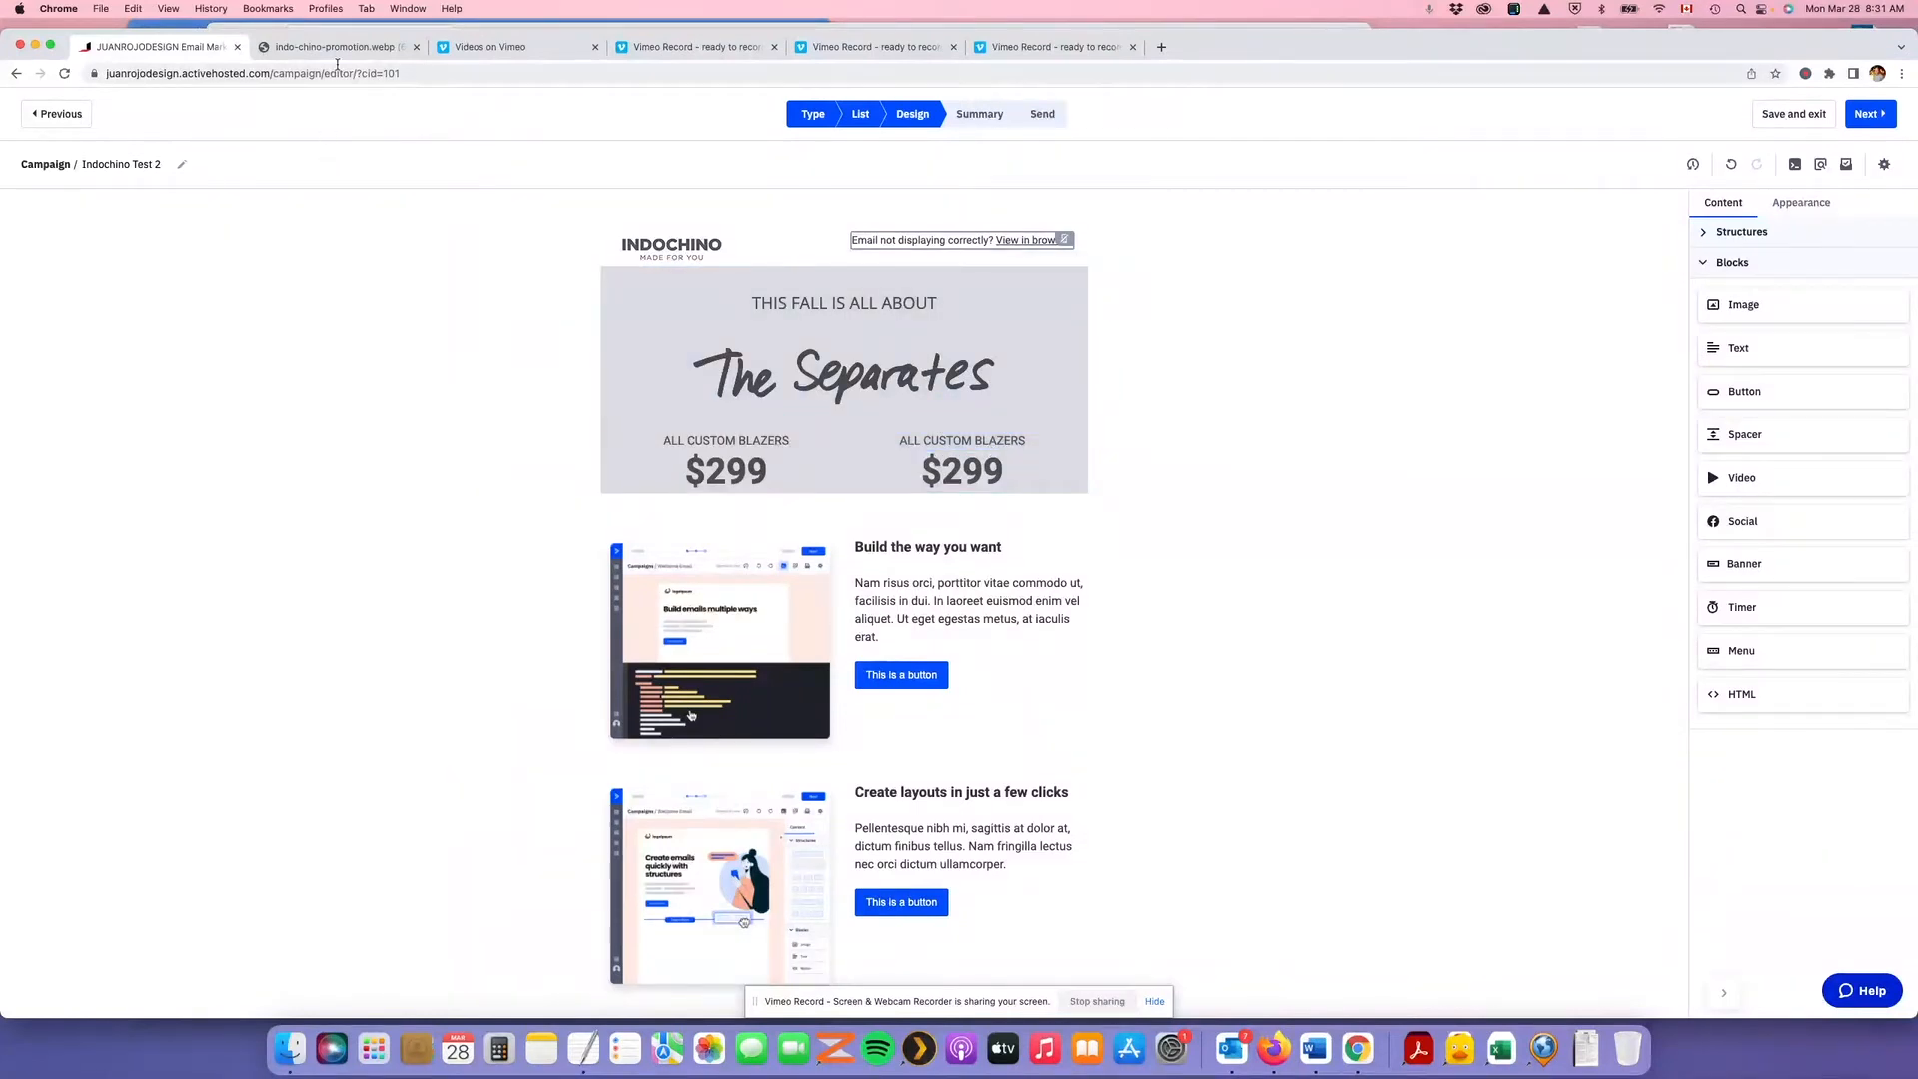
Check the second product in the sample email and change the second column's label to "ALL CUSTOM PANTS"
click(335, 48)
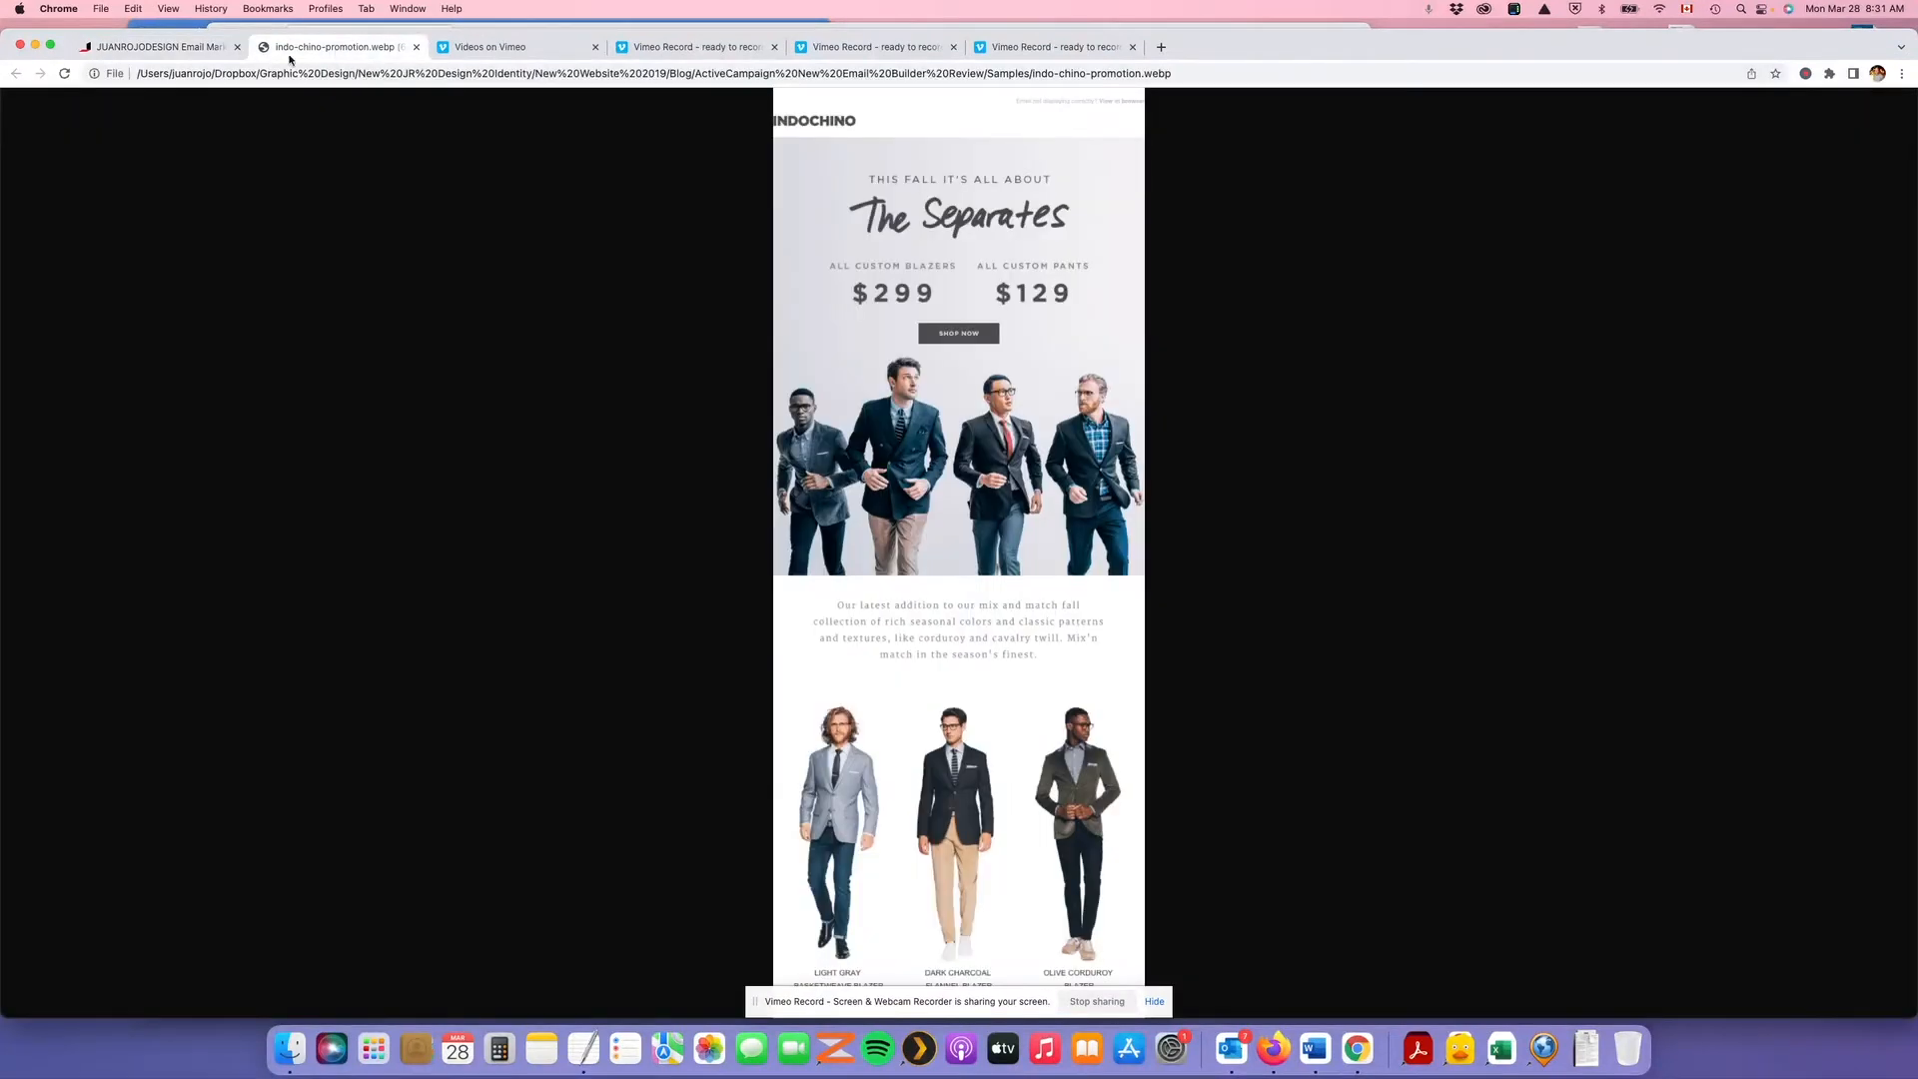
click(205, 47)
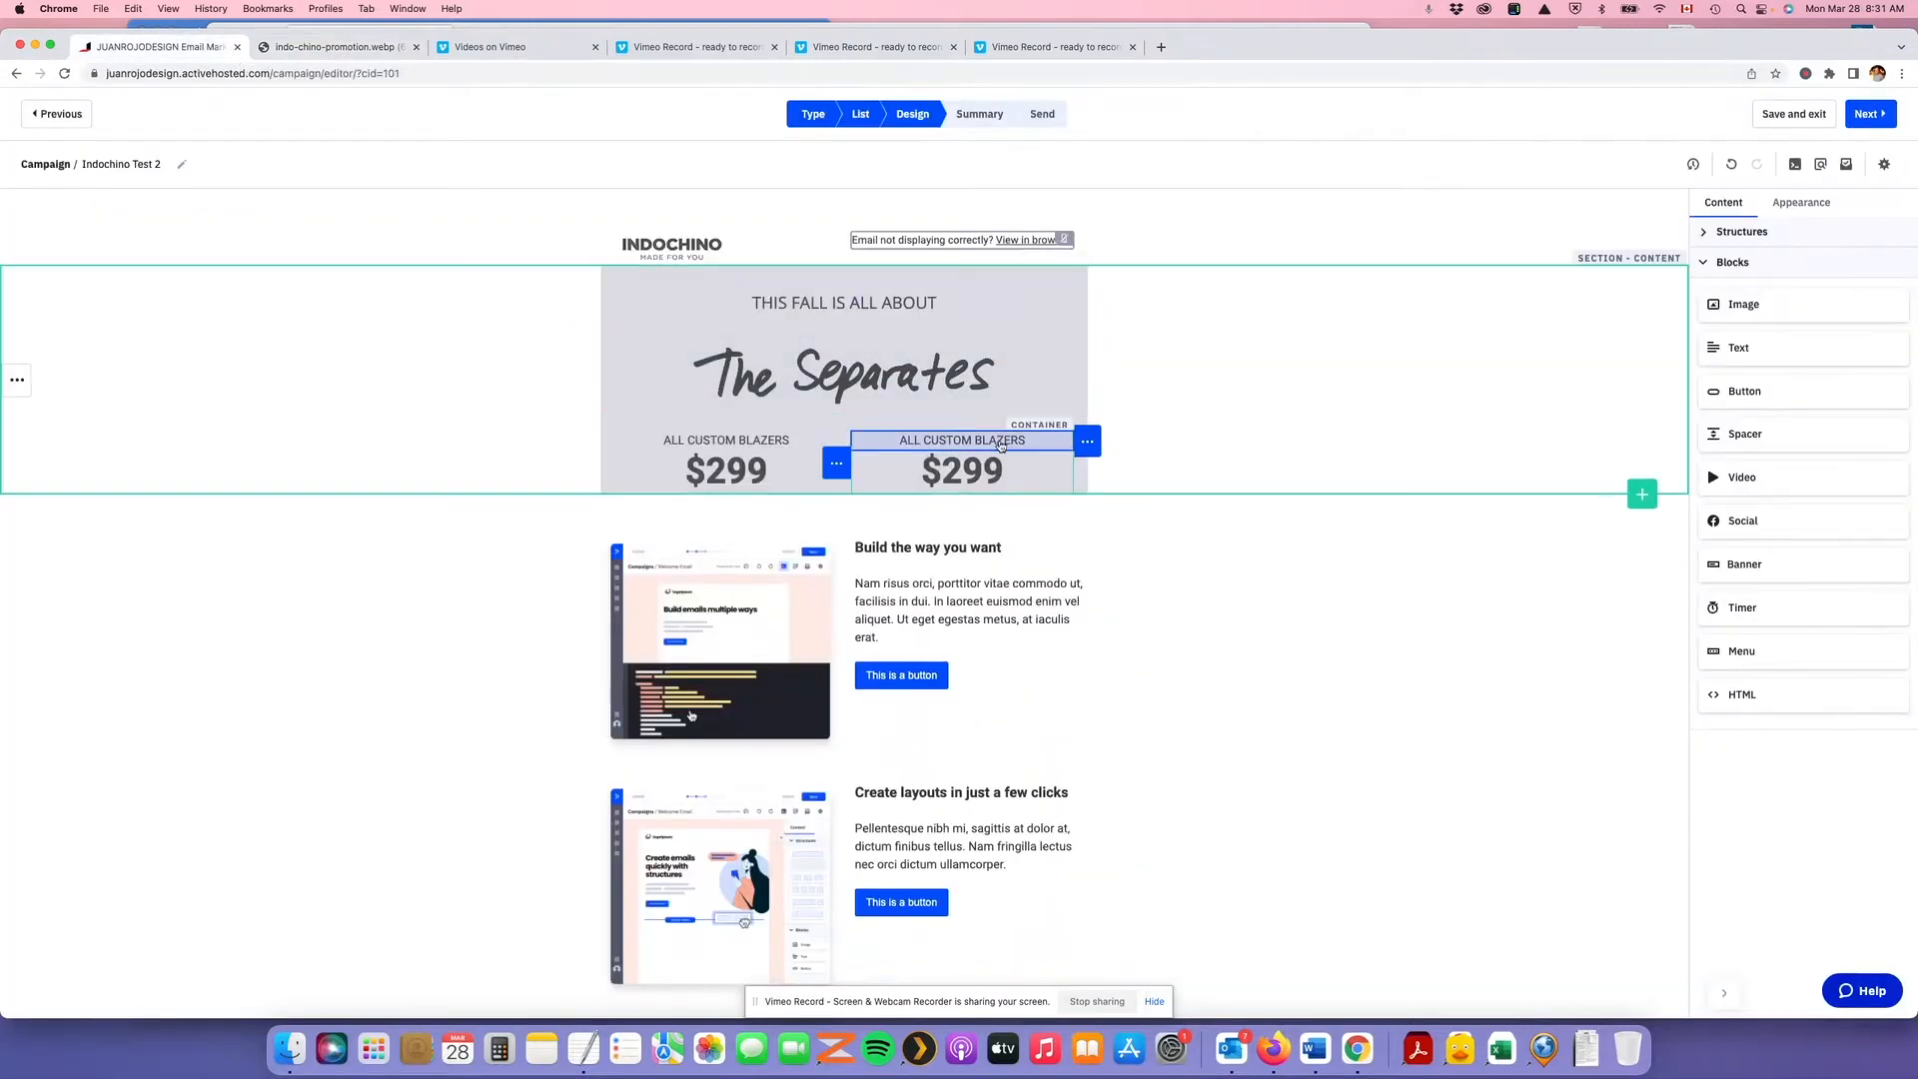
click(1001, 443)
key(shift+Left)
key(shift+Left)
key(shift+Left)
key(shift+Left)
key(shift+Left)
key(shift+Left)
key(shift+Left)
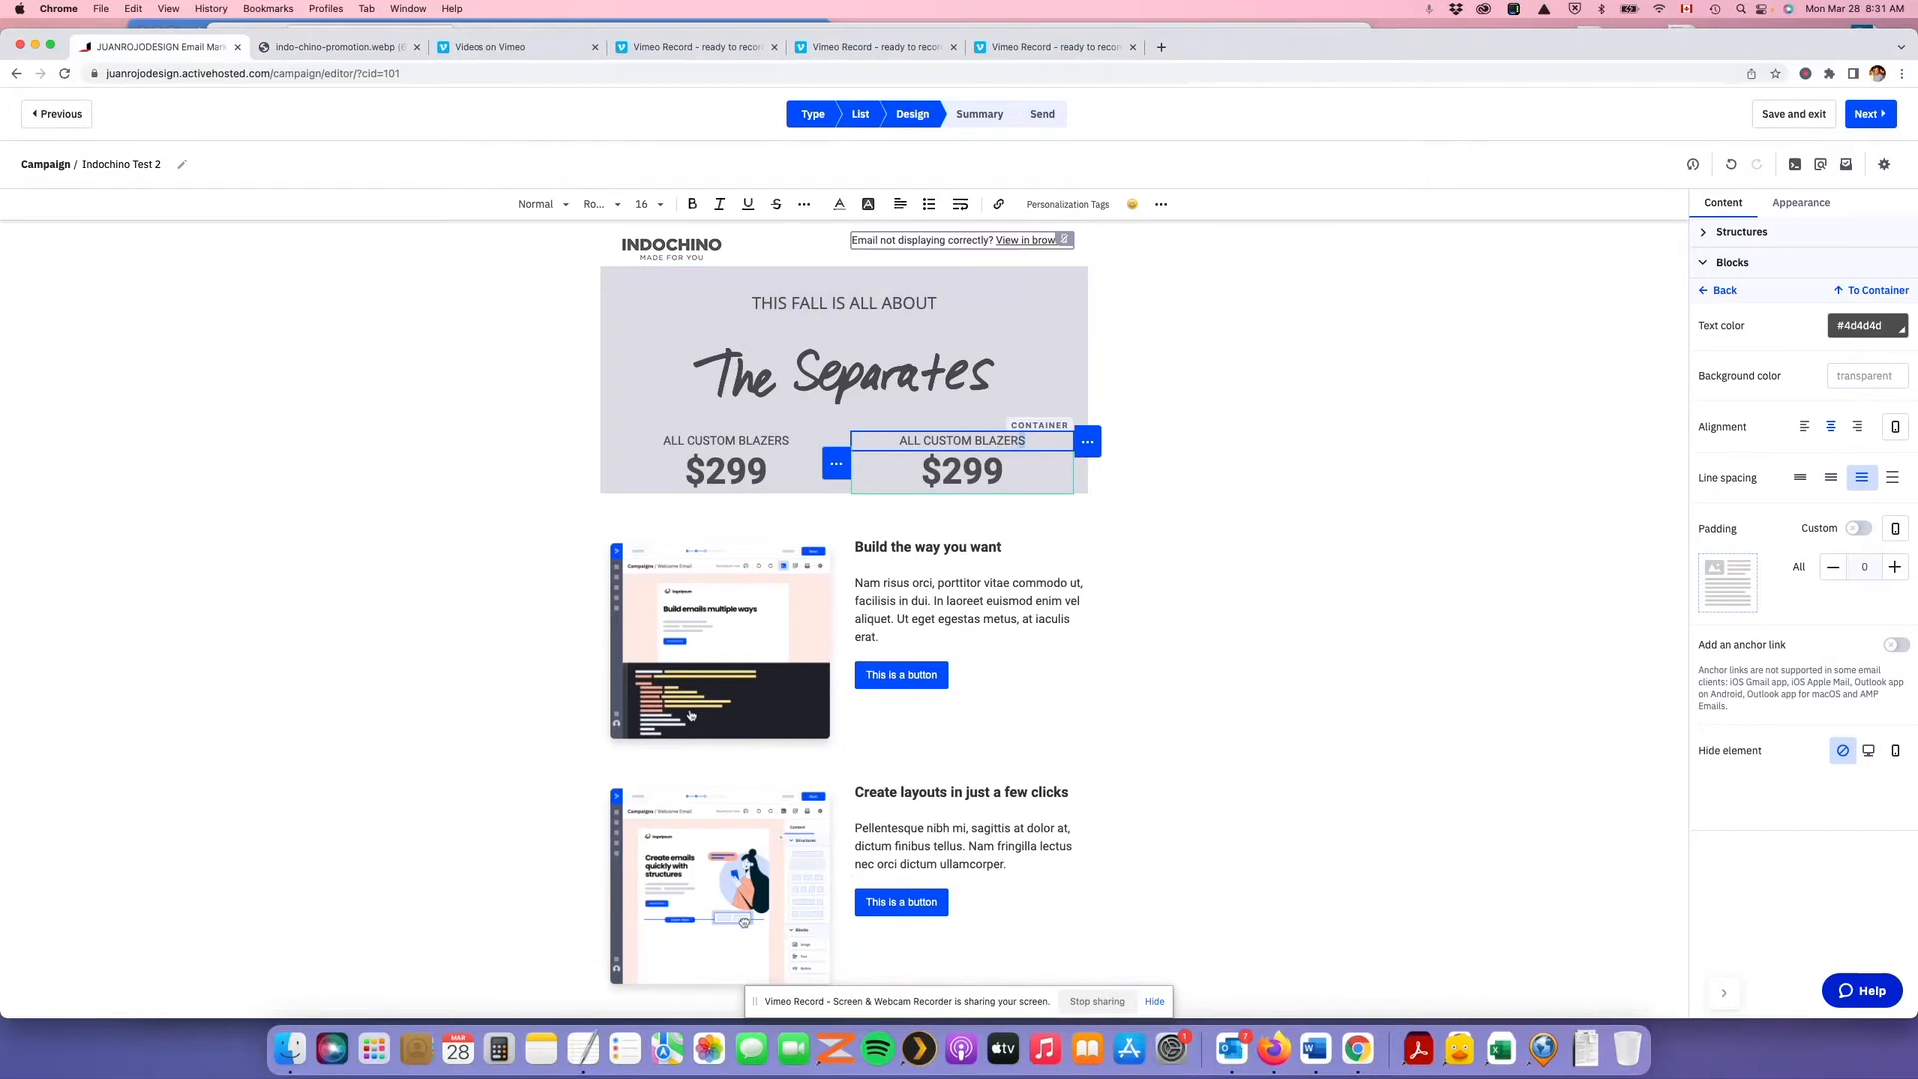
text(PANTS)
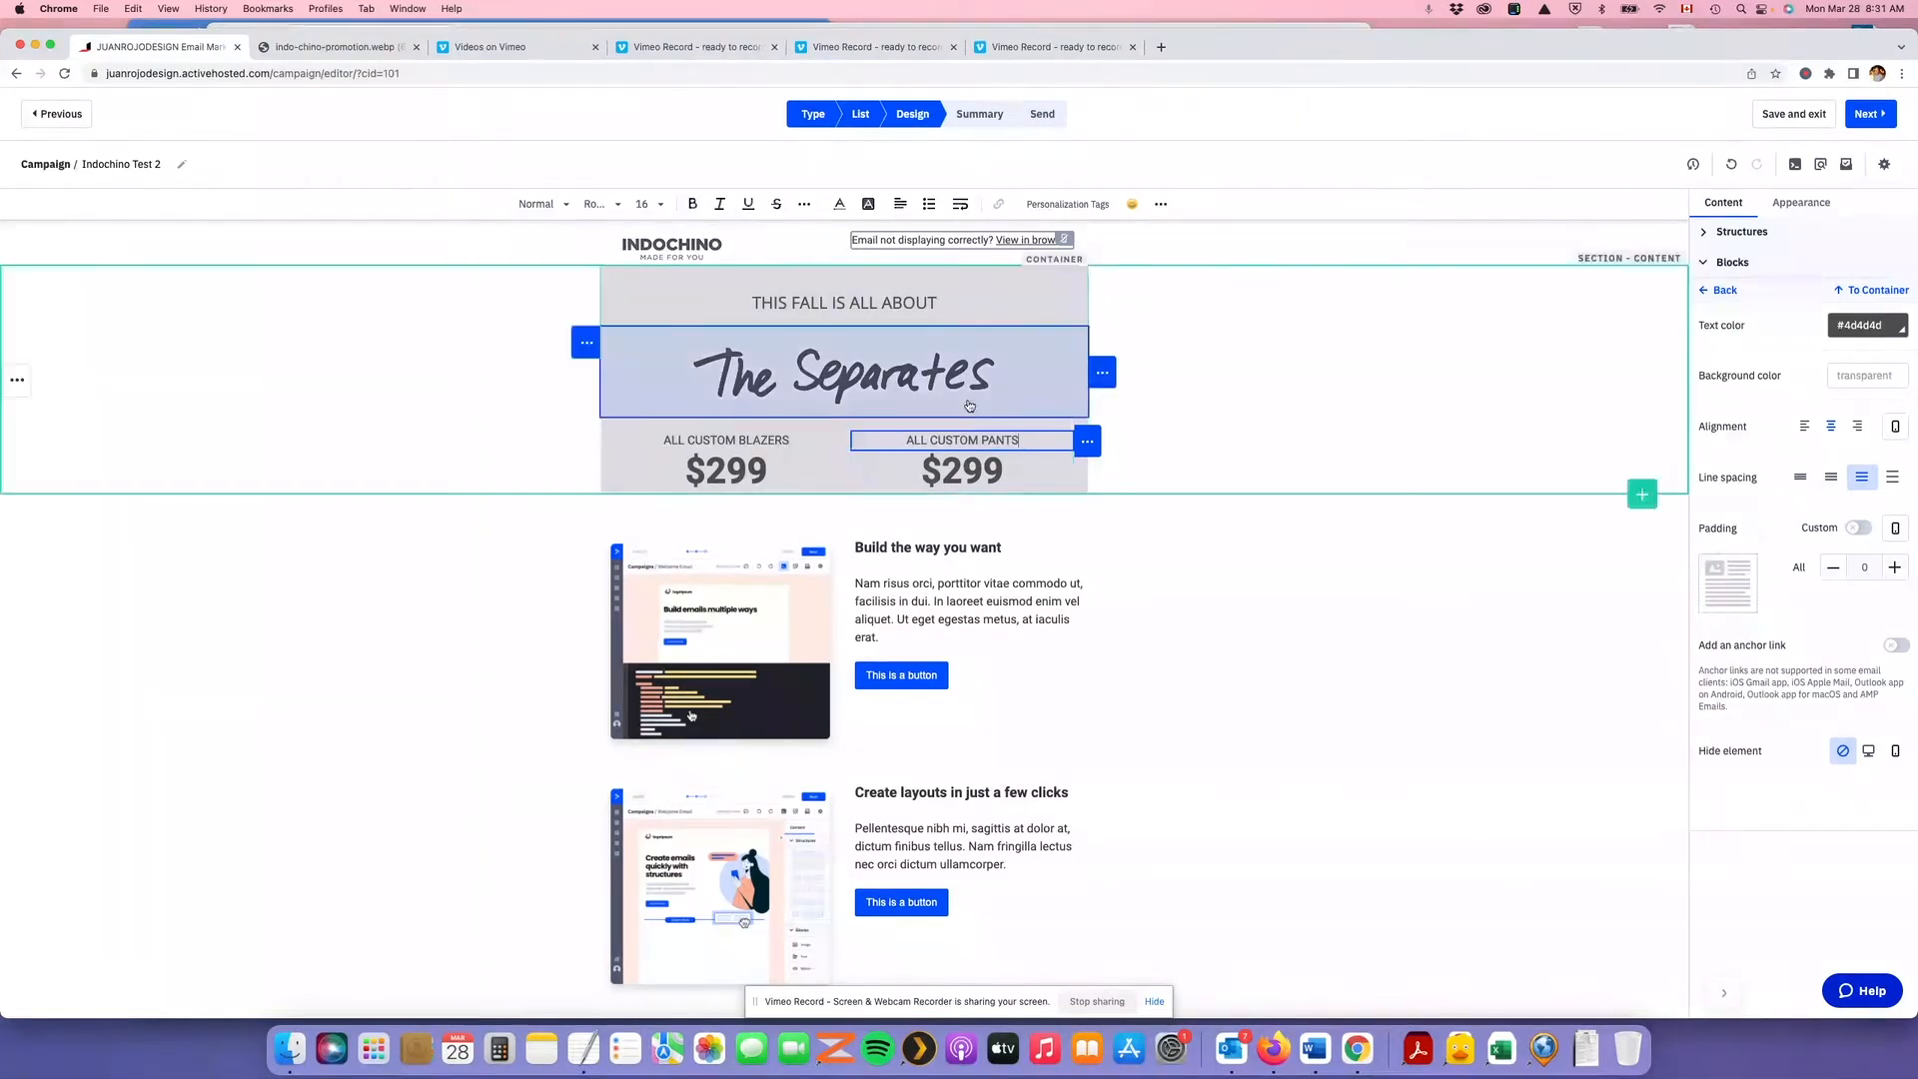
Check the pants price in the sample email and change the second column's price to "$129"
click(335, 47)
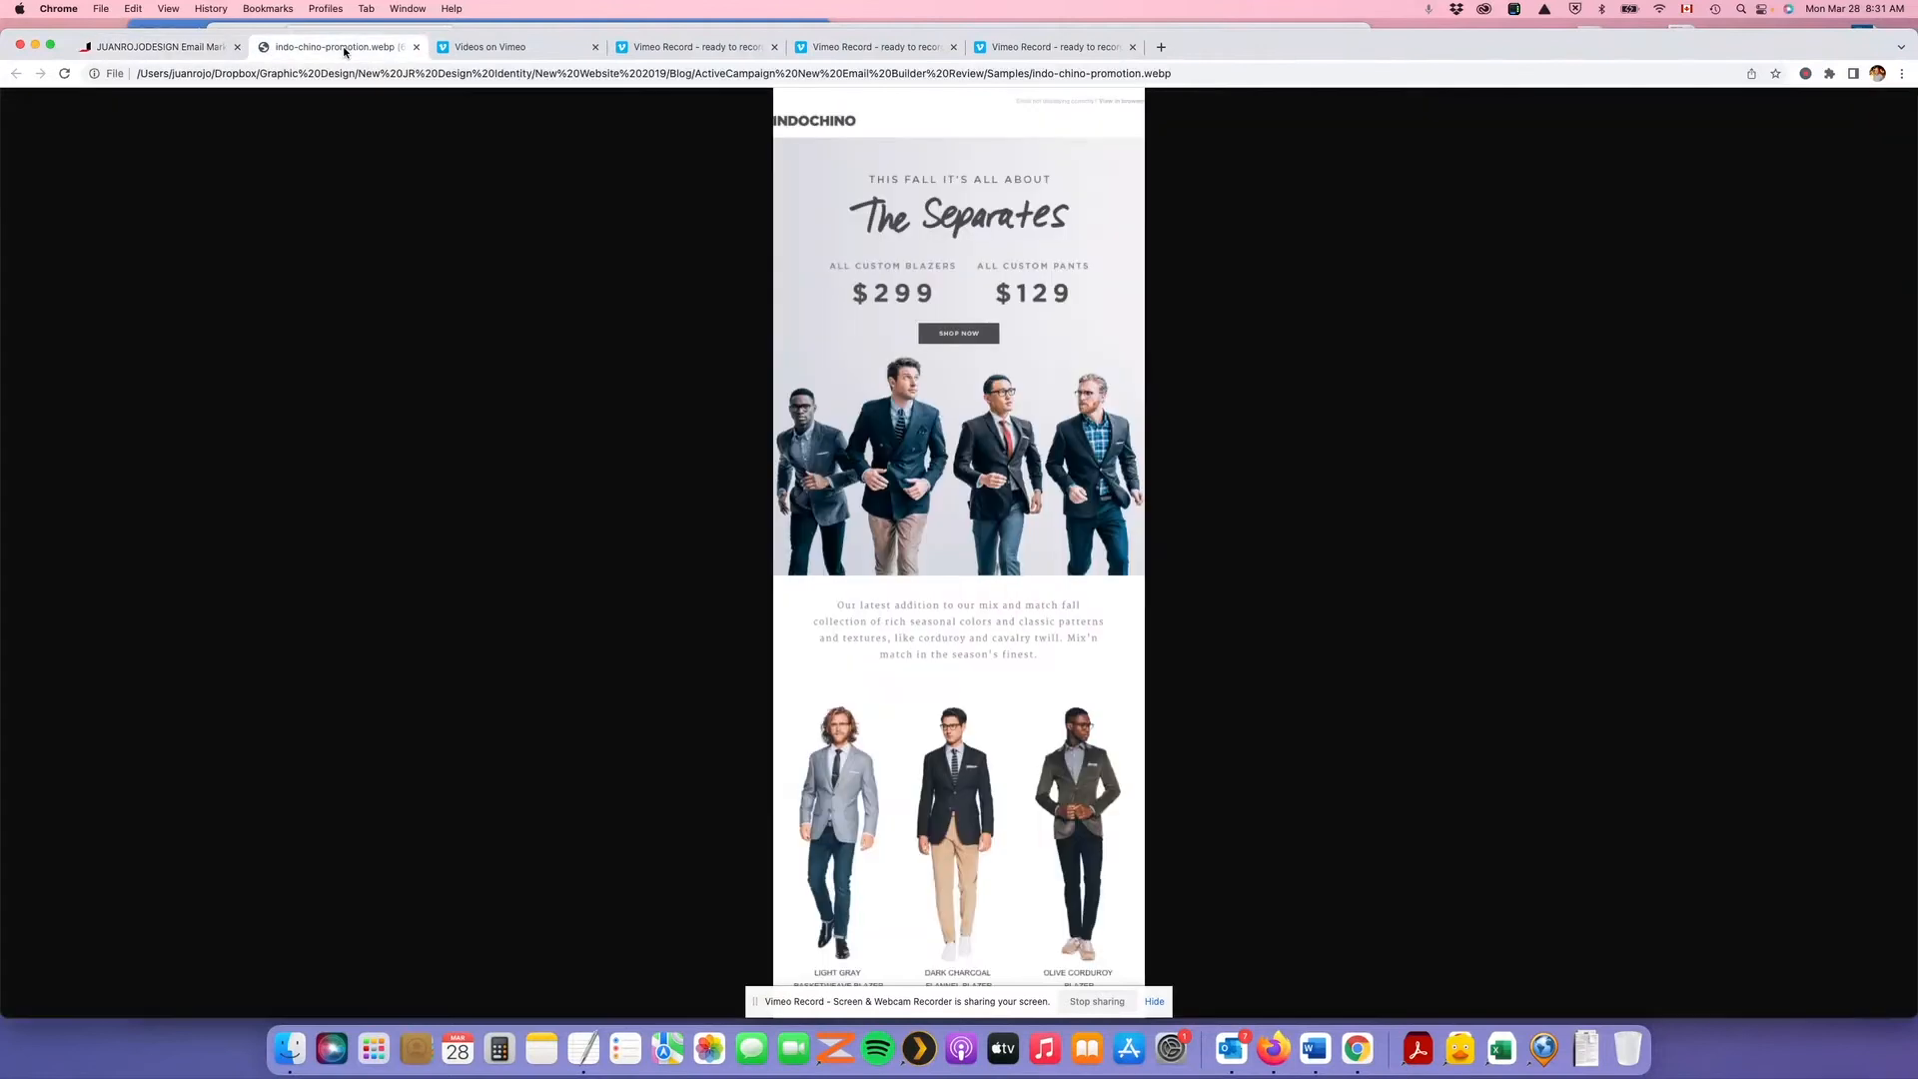
click(172, 49)
click(964, 469)
key(Left)
key(shift+Left)
key(shift+Left)
text(12)
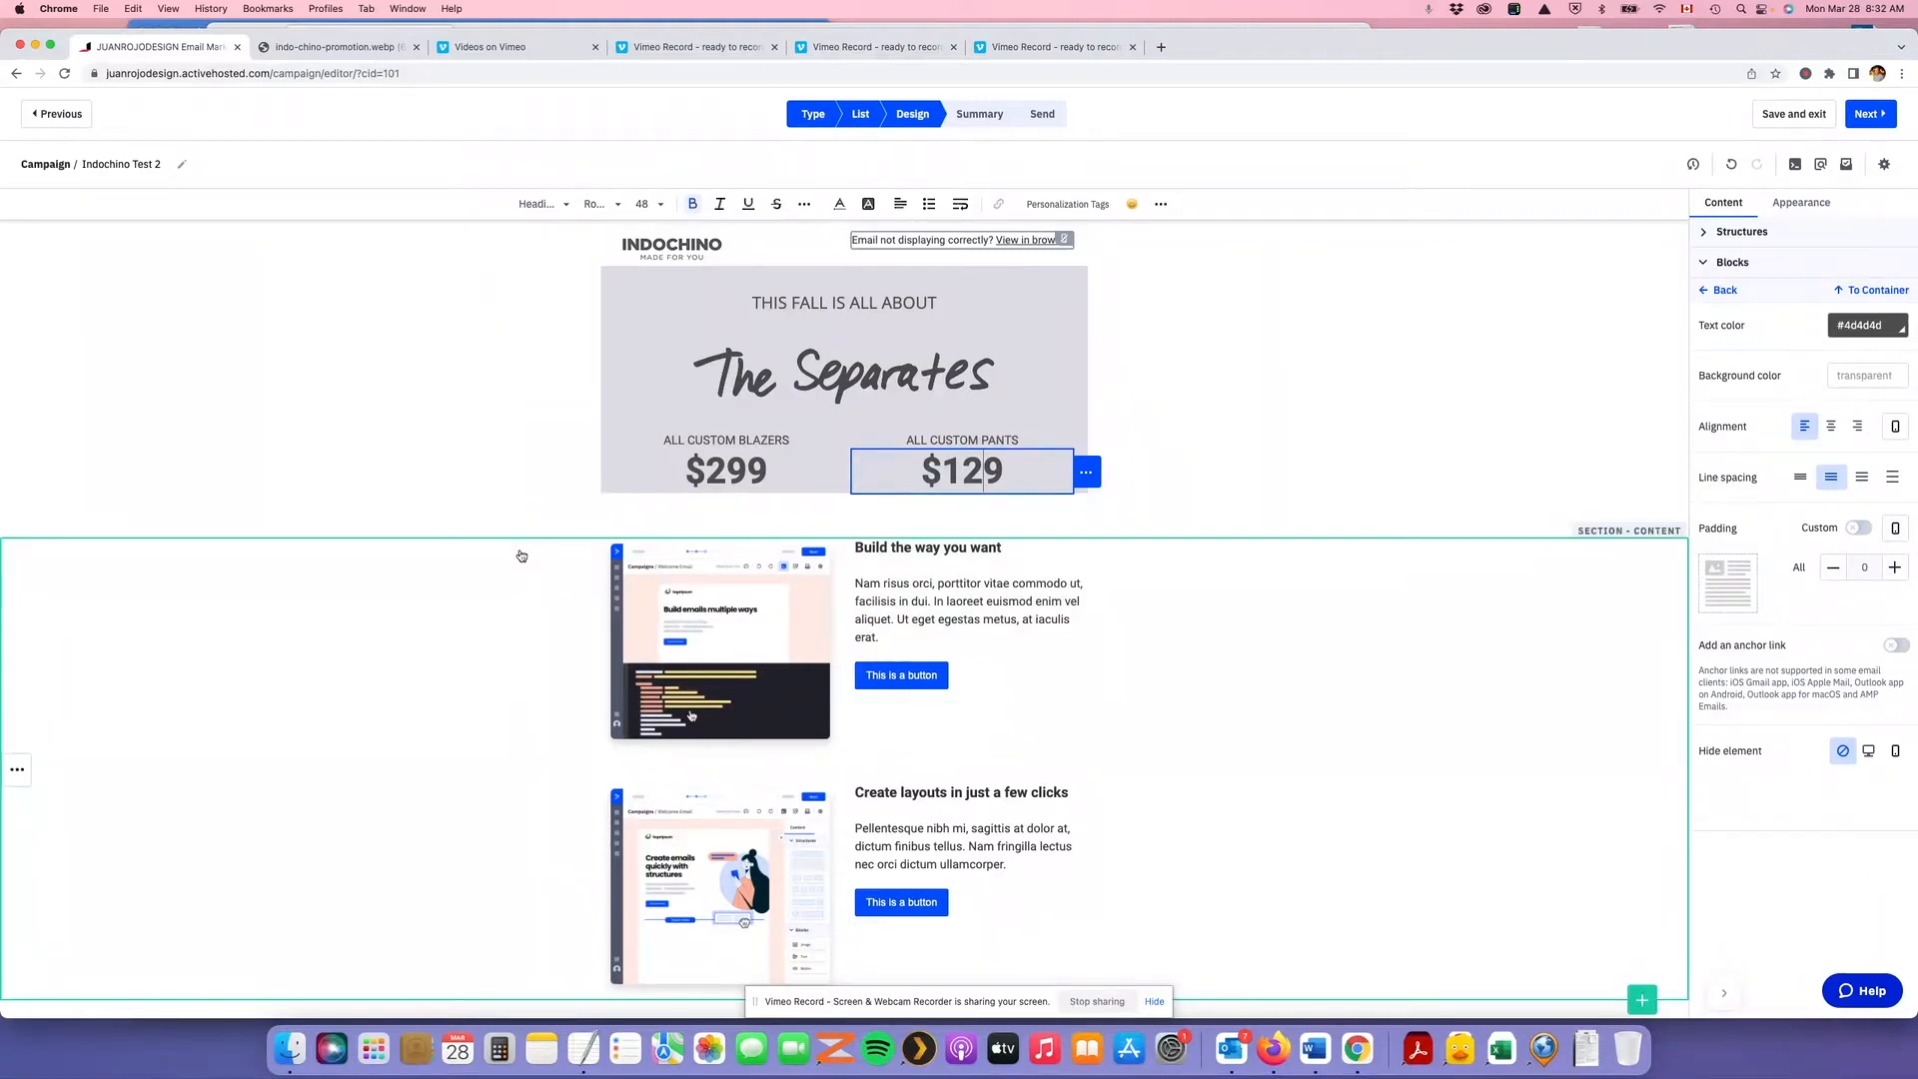
Following the sample email, add a button block directly below the two pricing columns and open its settings
click(343, 48)
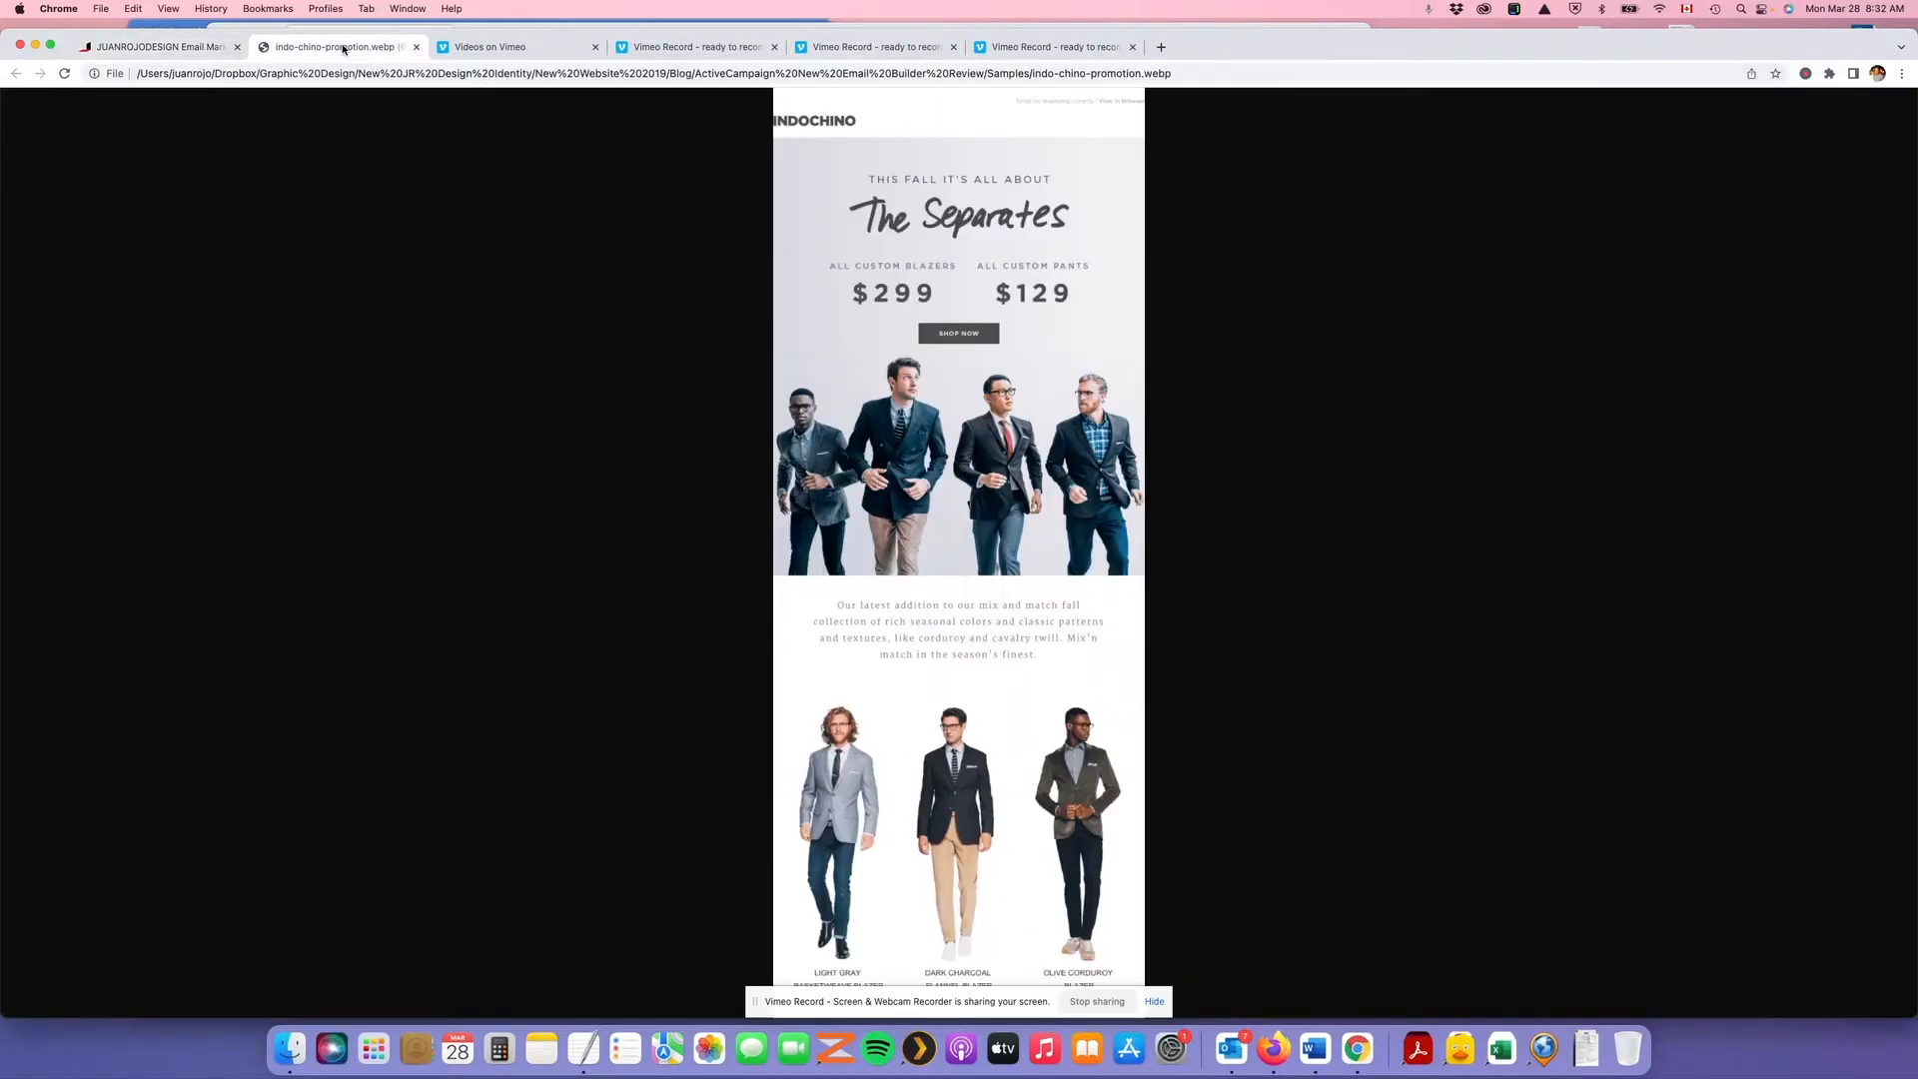
click(165, 47)
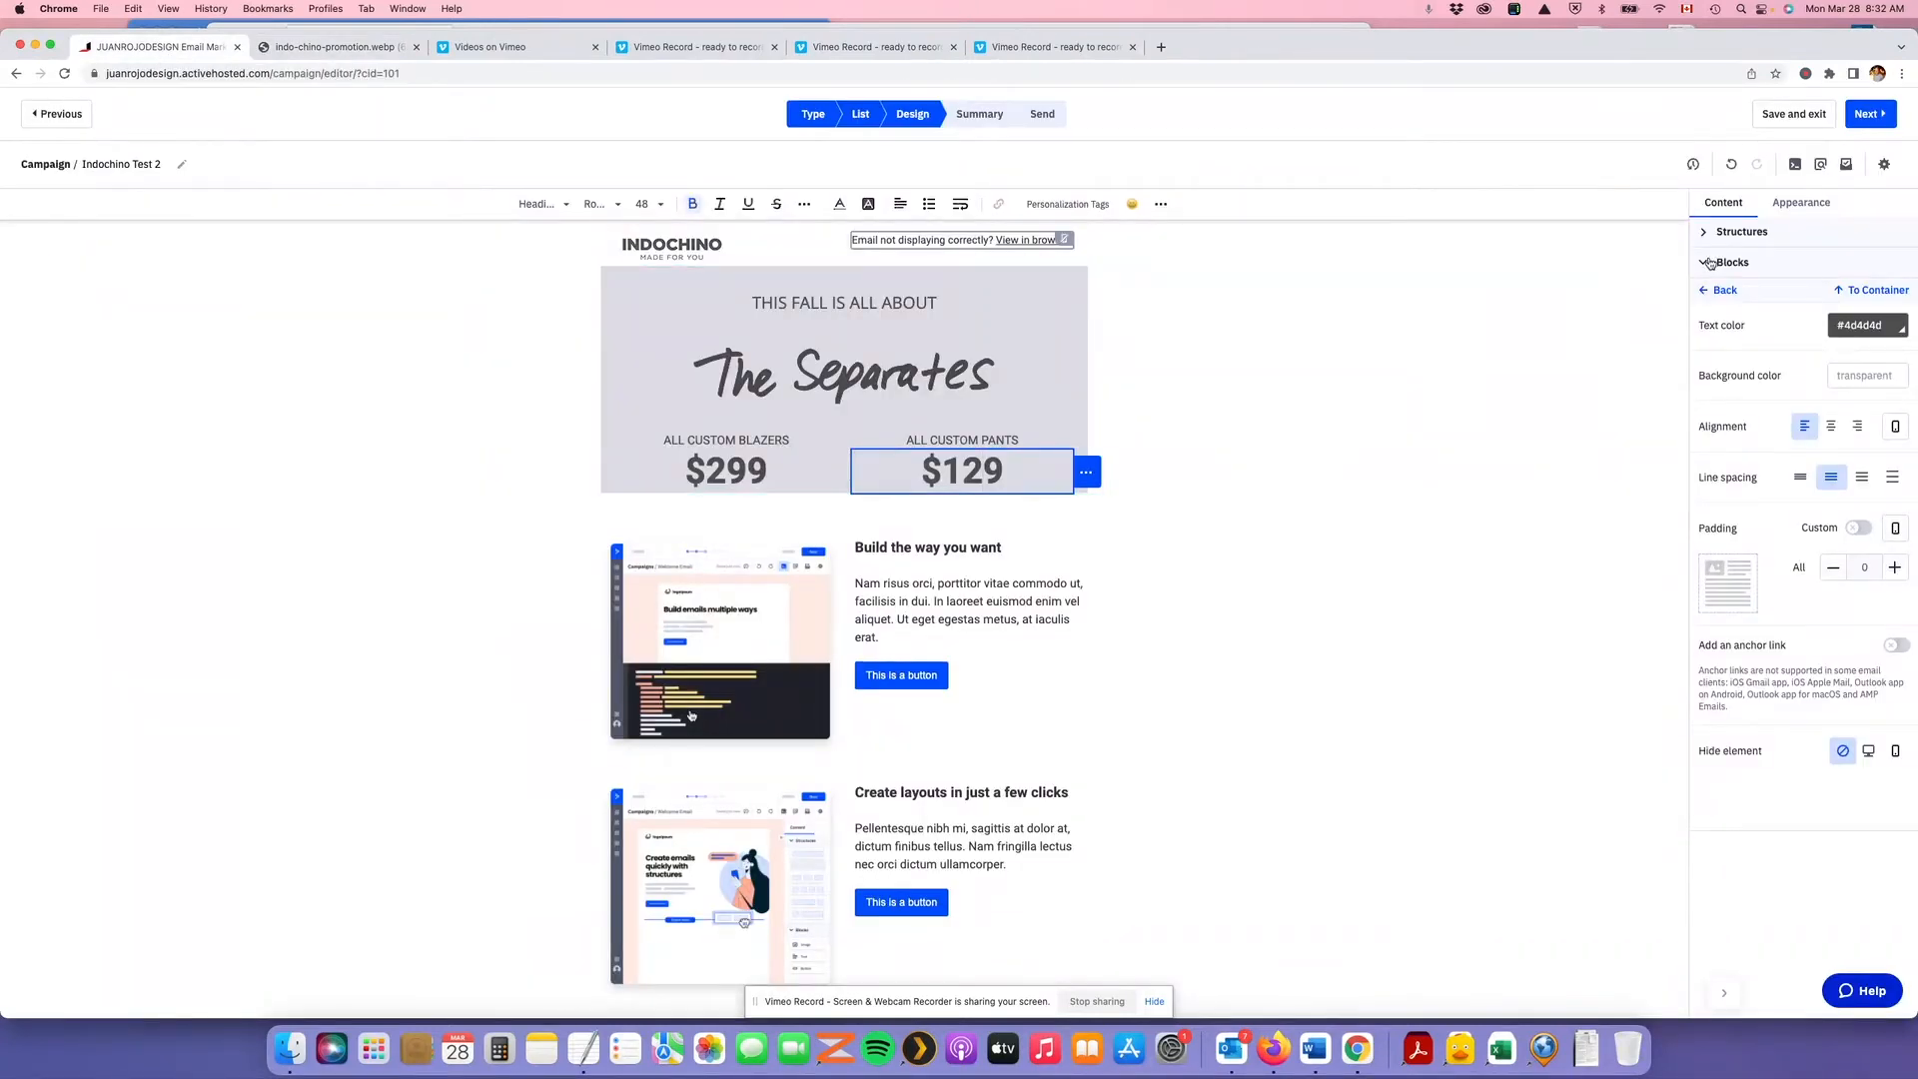
click(1710, 263)
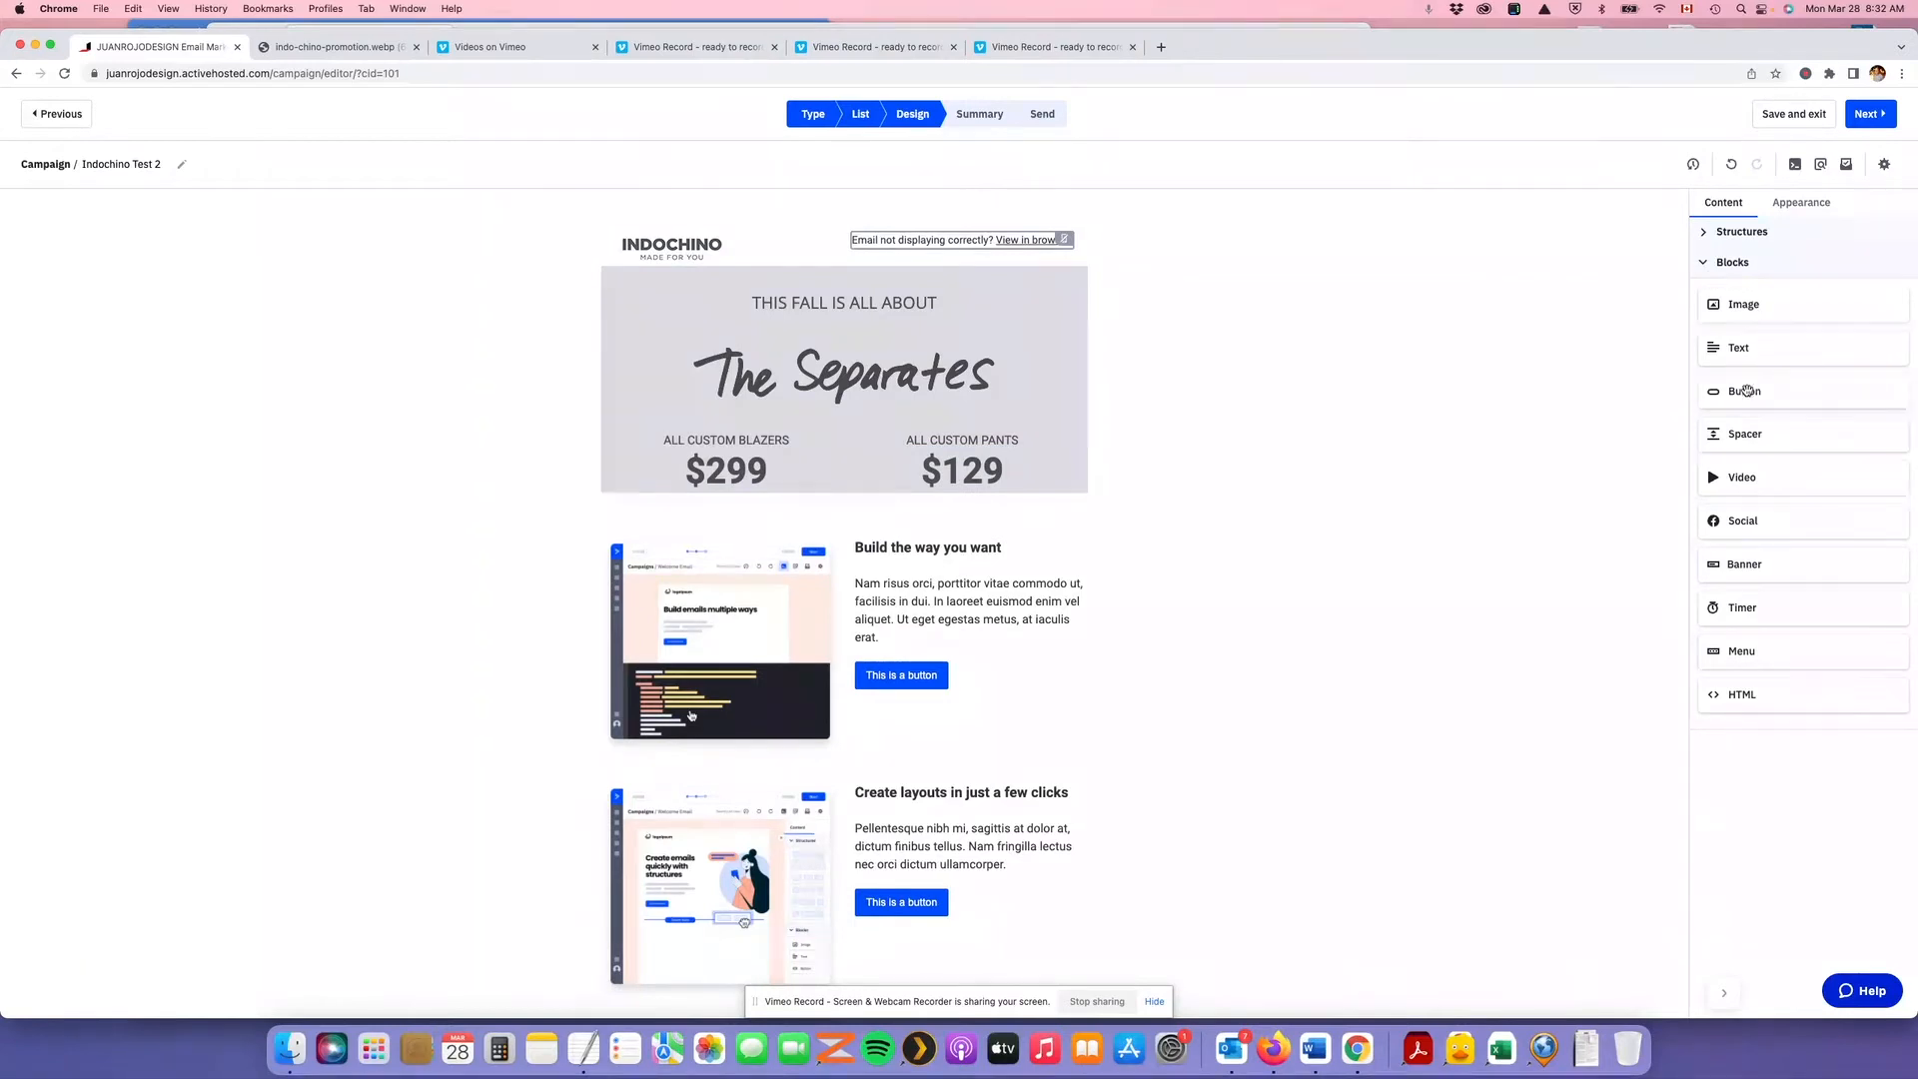
mouse_move(1746, 392)
mouse_down()
mouse_move(1058, 458)
mouse_move(887, 503)
mouse_up()
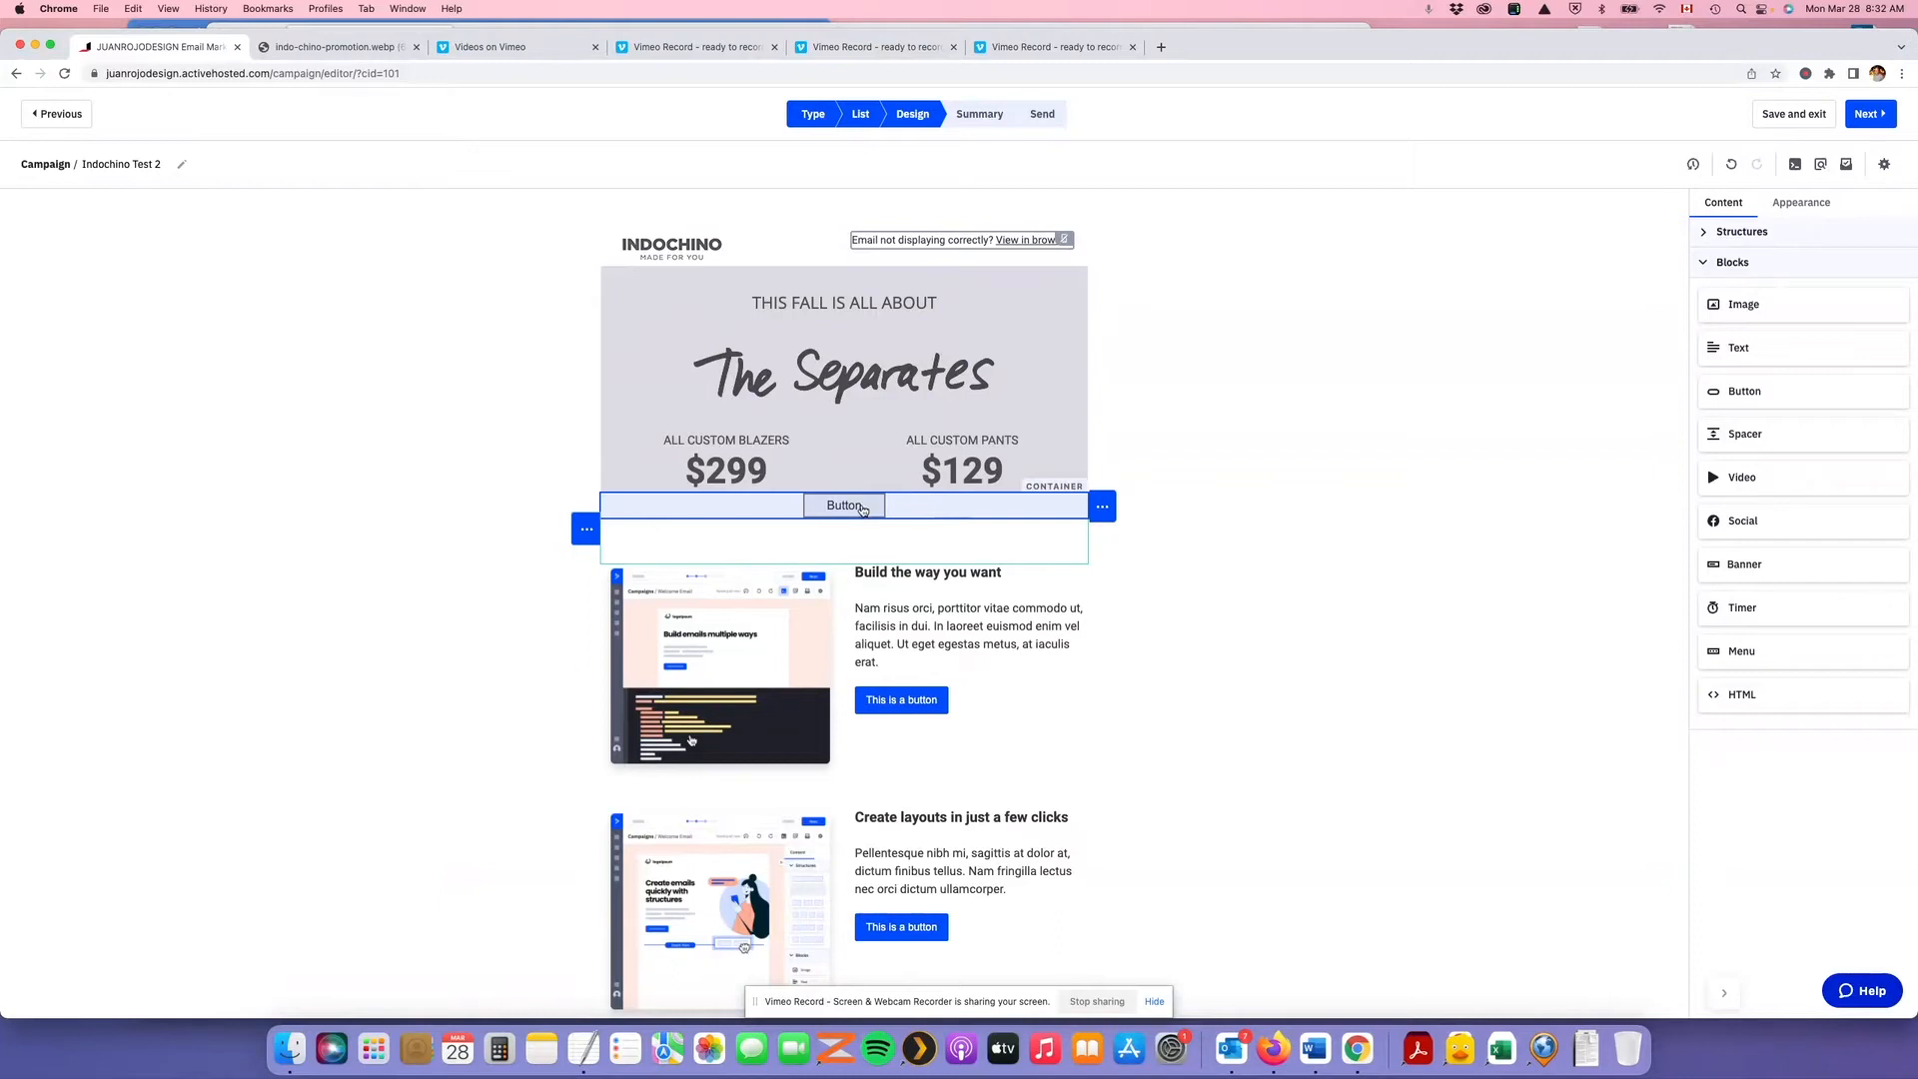
click(863, 510)
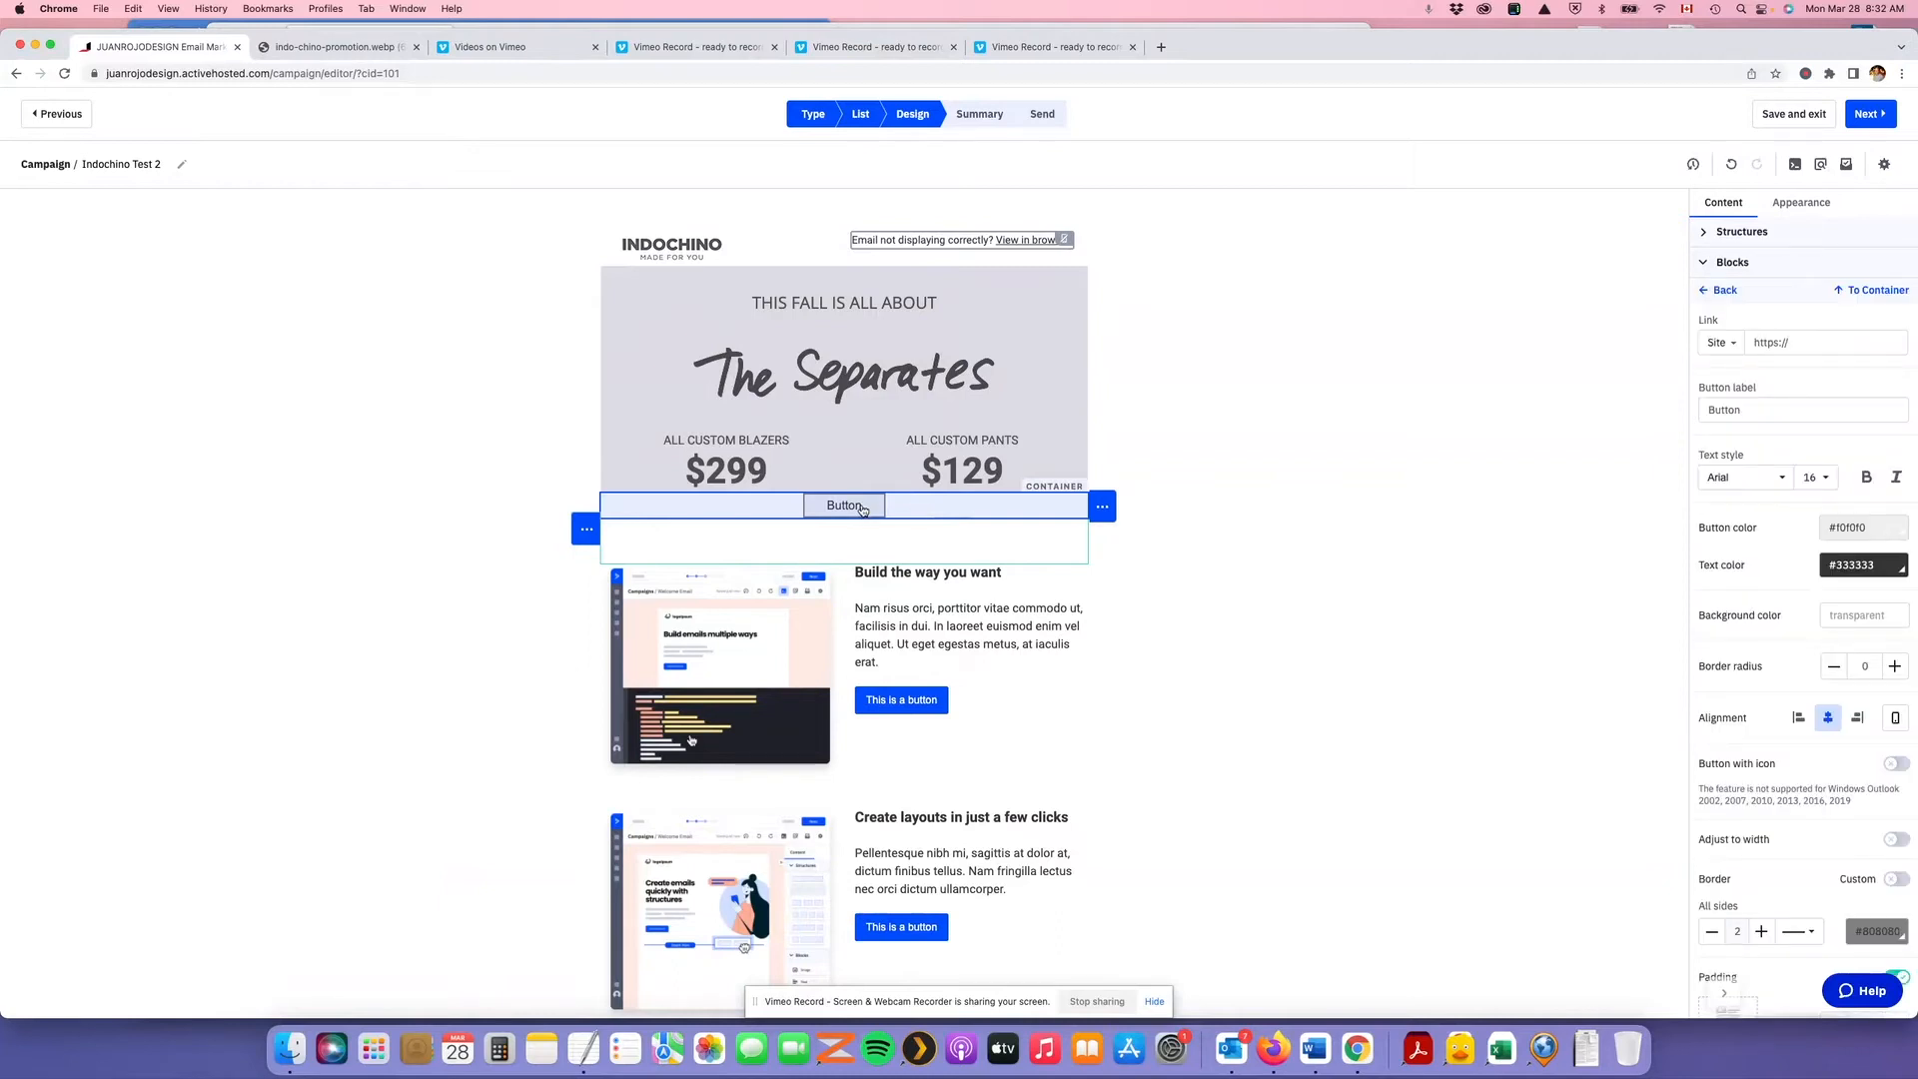
Check the button color in the TextEdit notes and set the new button's color to #4d4d4d
click(592, 1051)
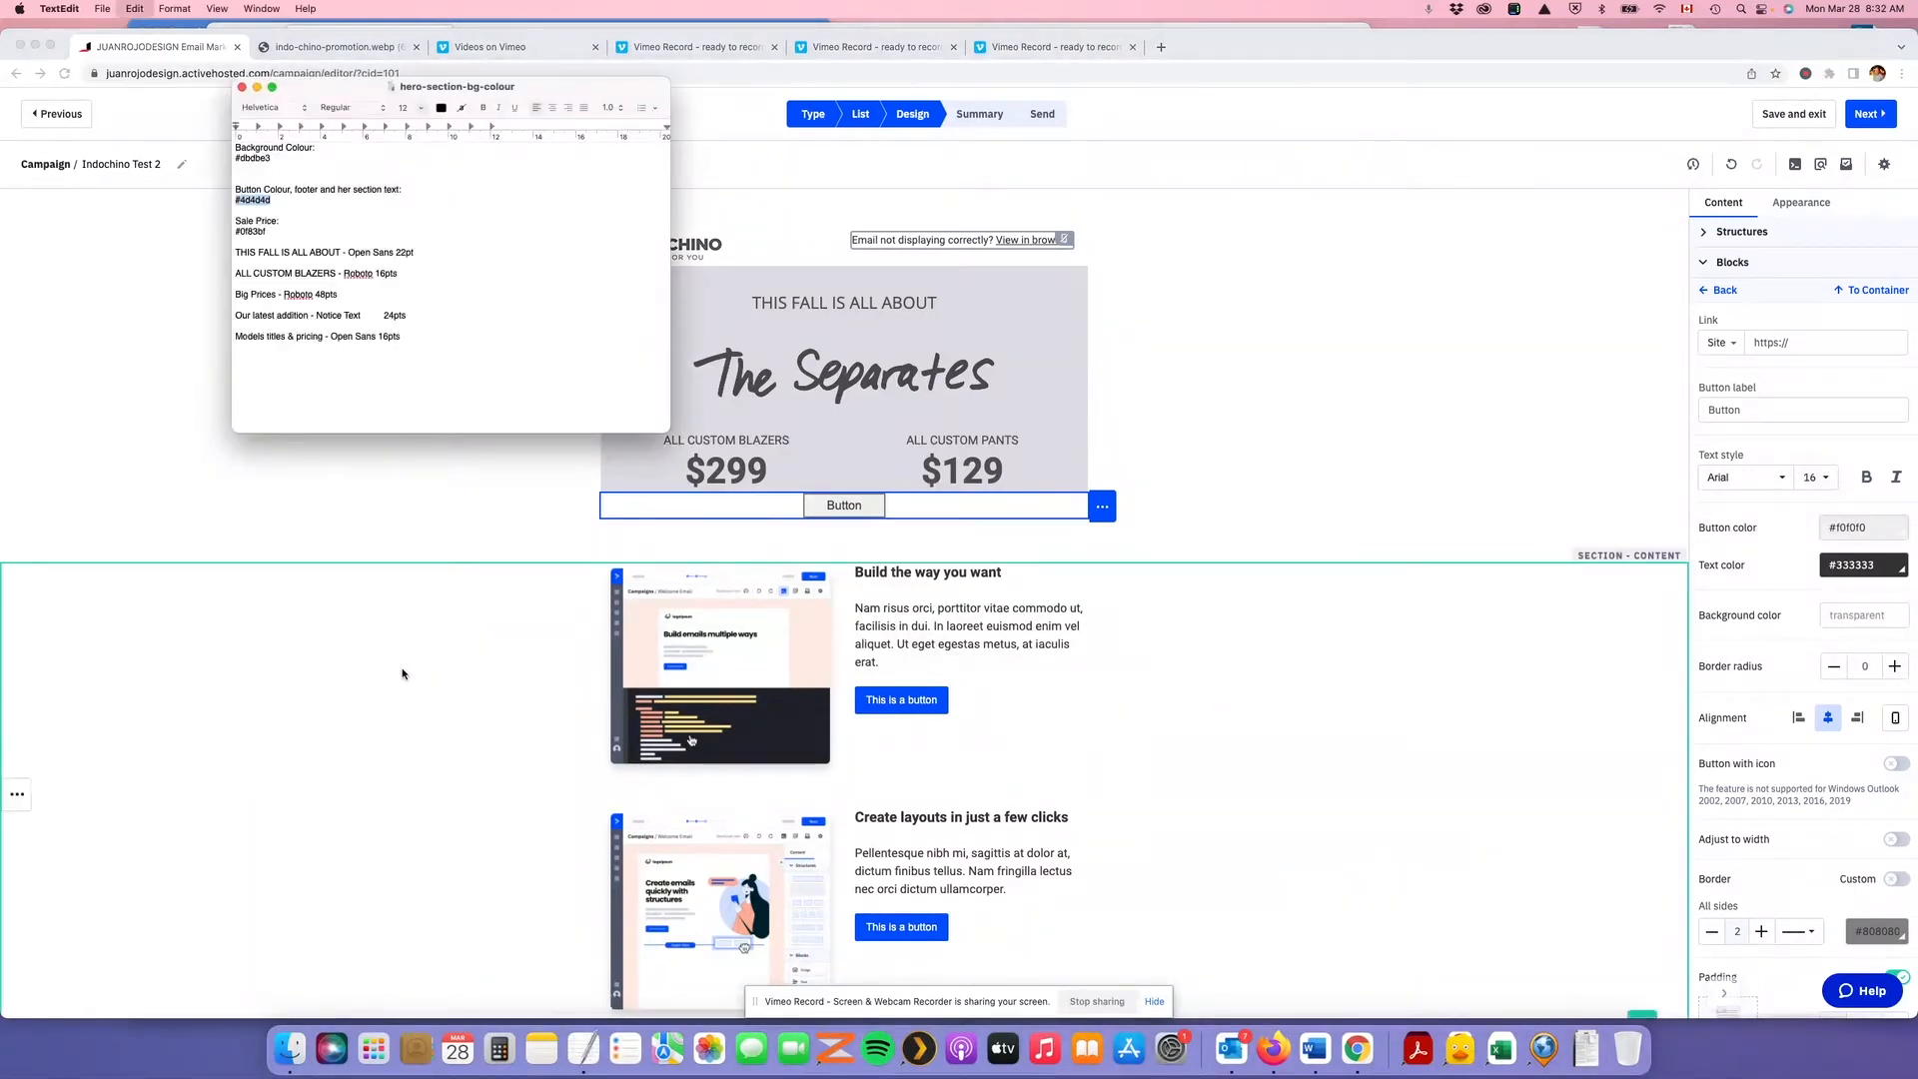
click(1859, 530)
click(1834, 528)
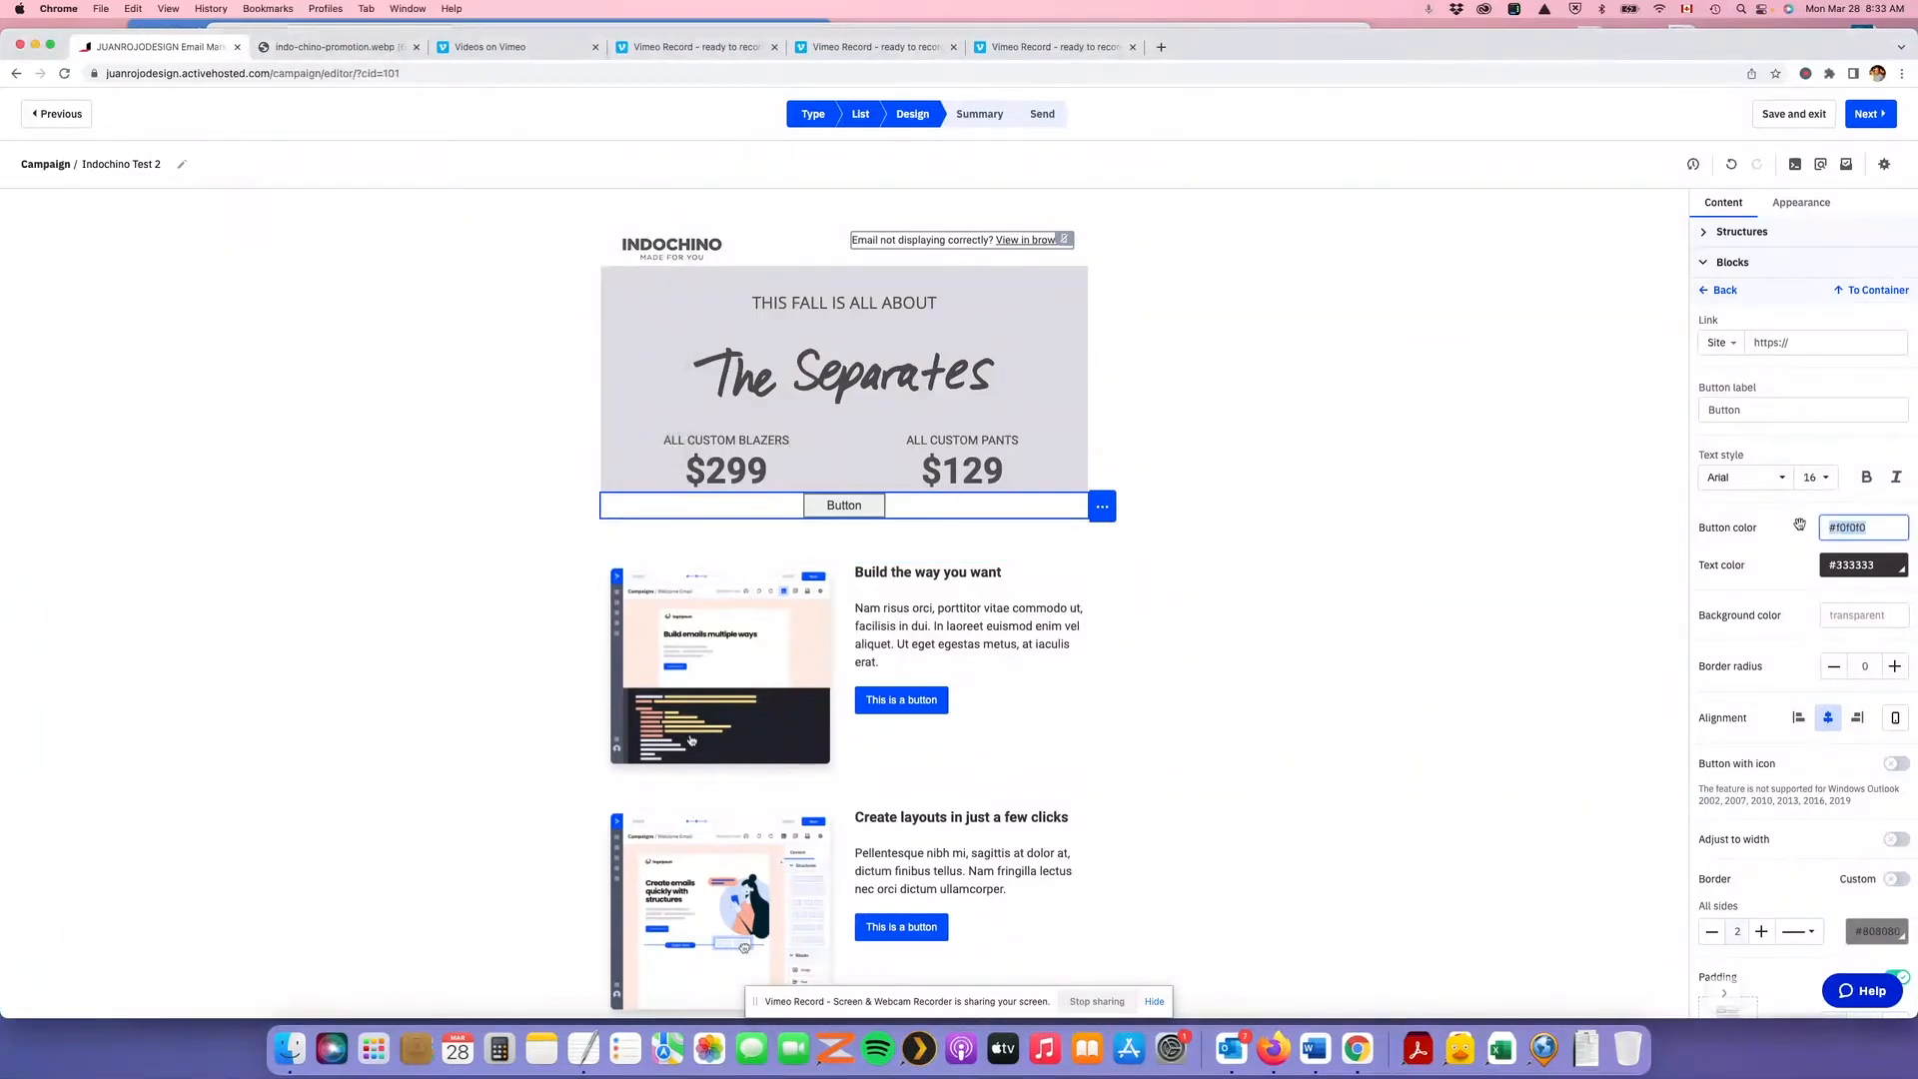
text(#4d4d4d)
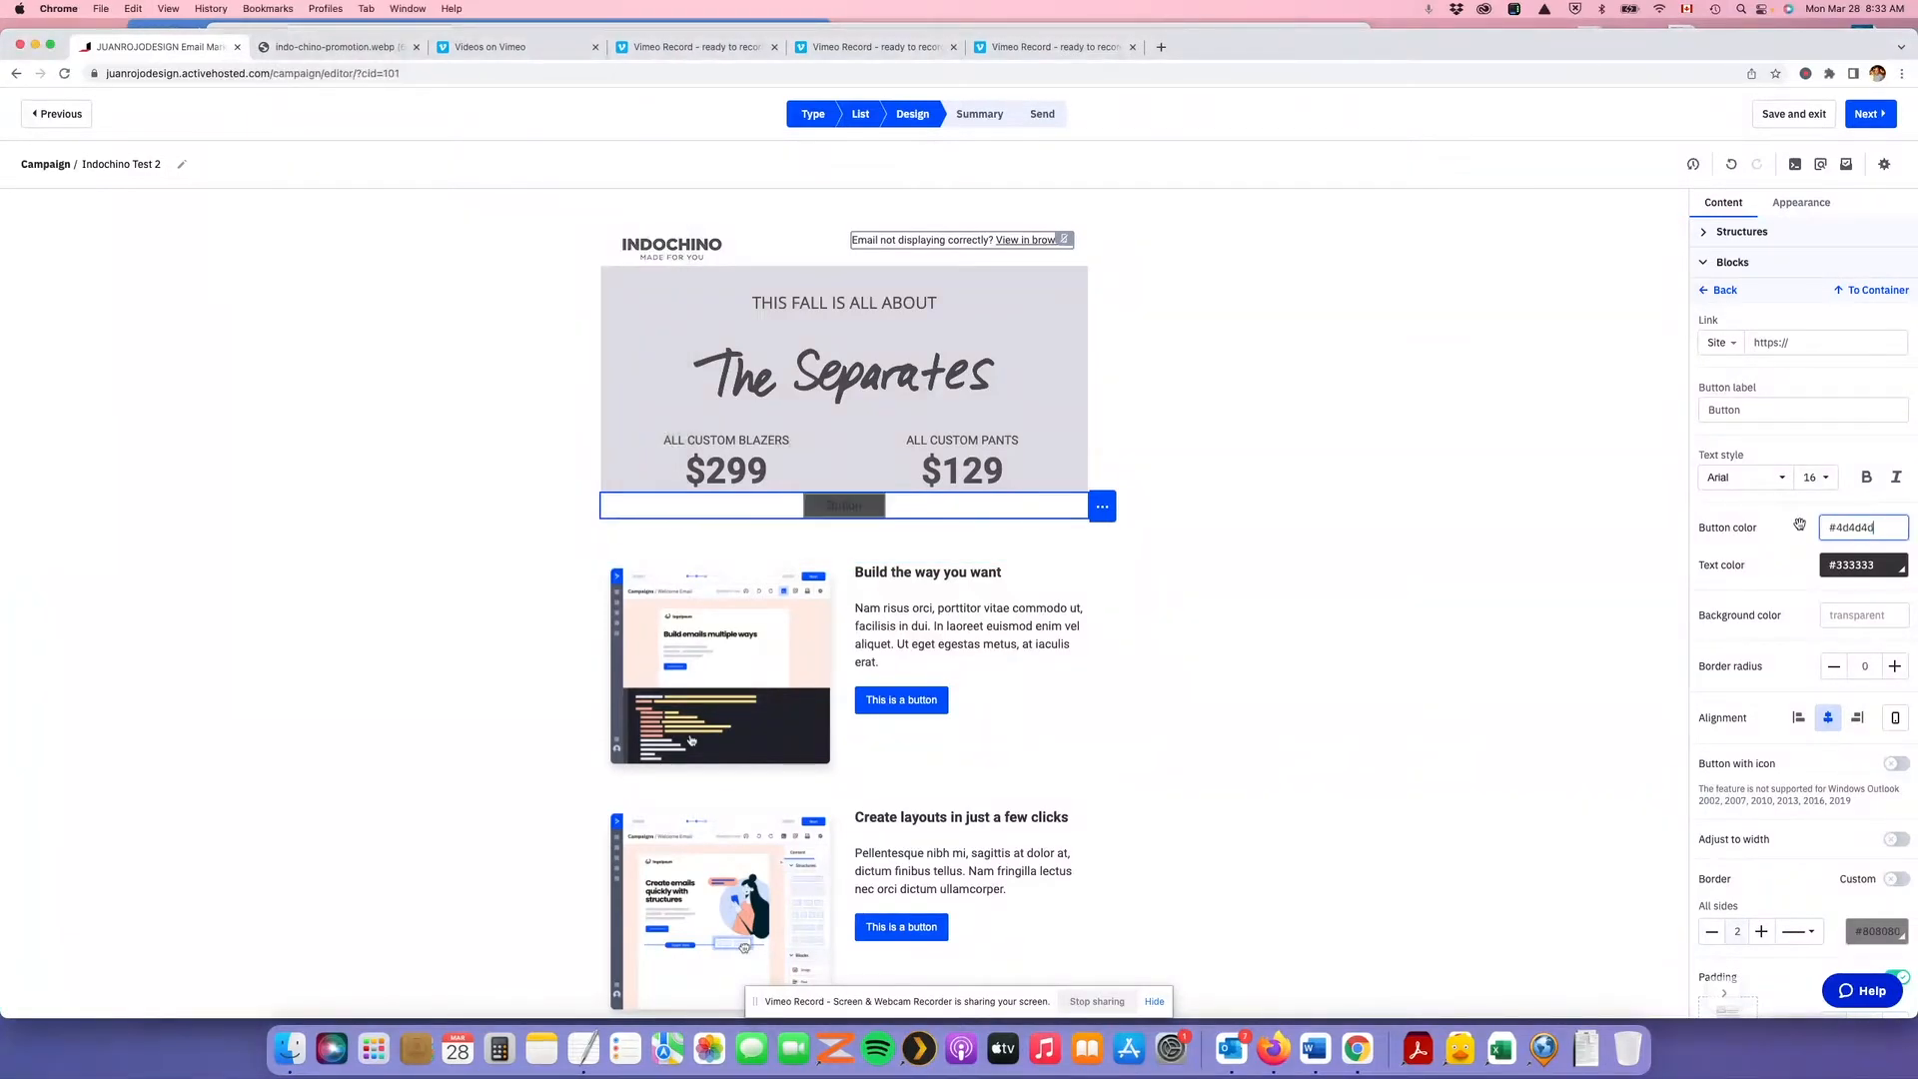
Set the button's text color to white (#ffffff) and reduce its border on all sides to 0
click(1877, 564)
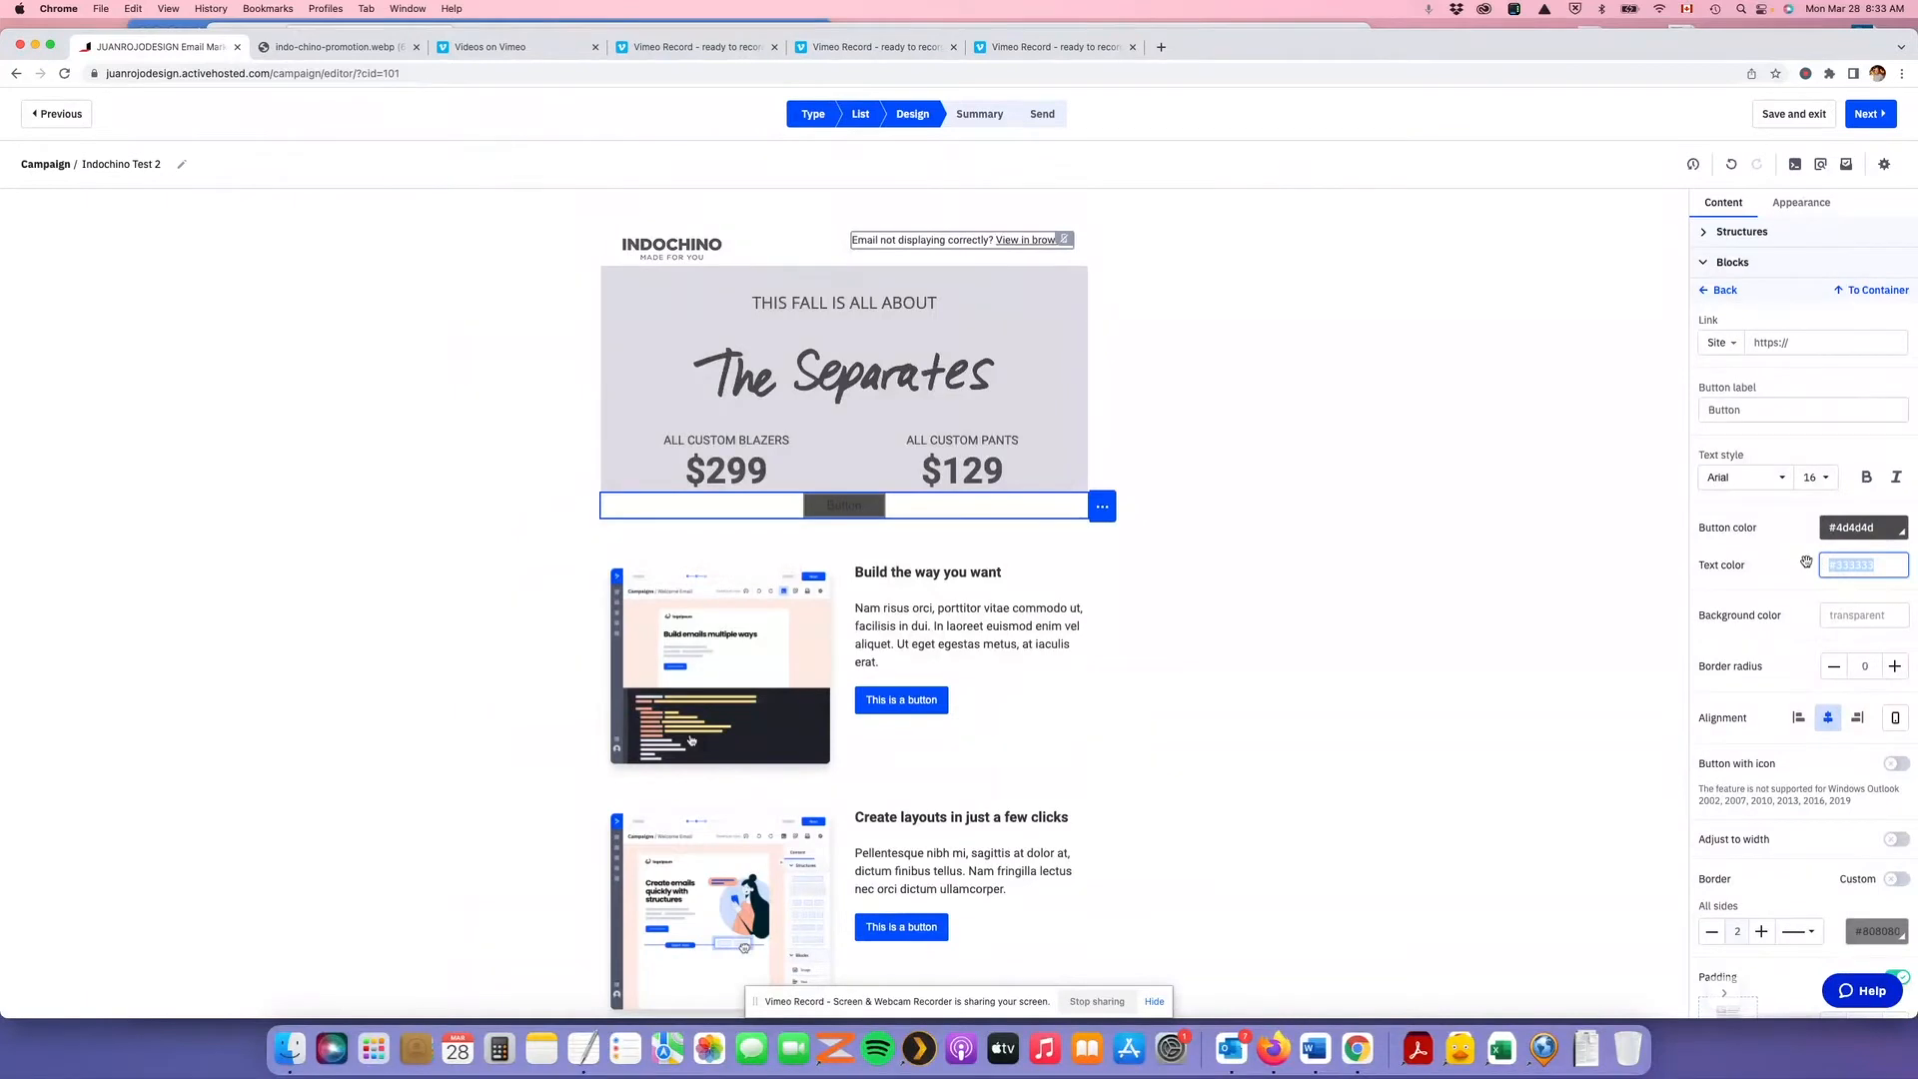
key(BackSpace)
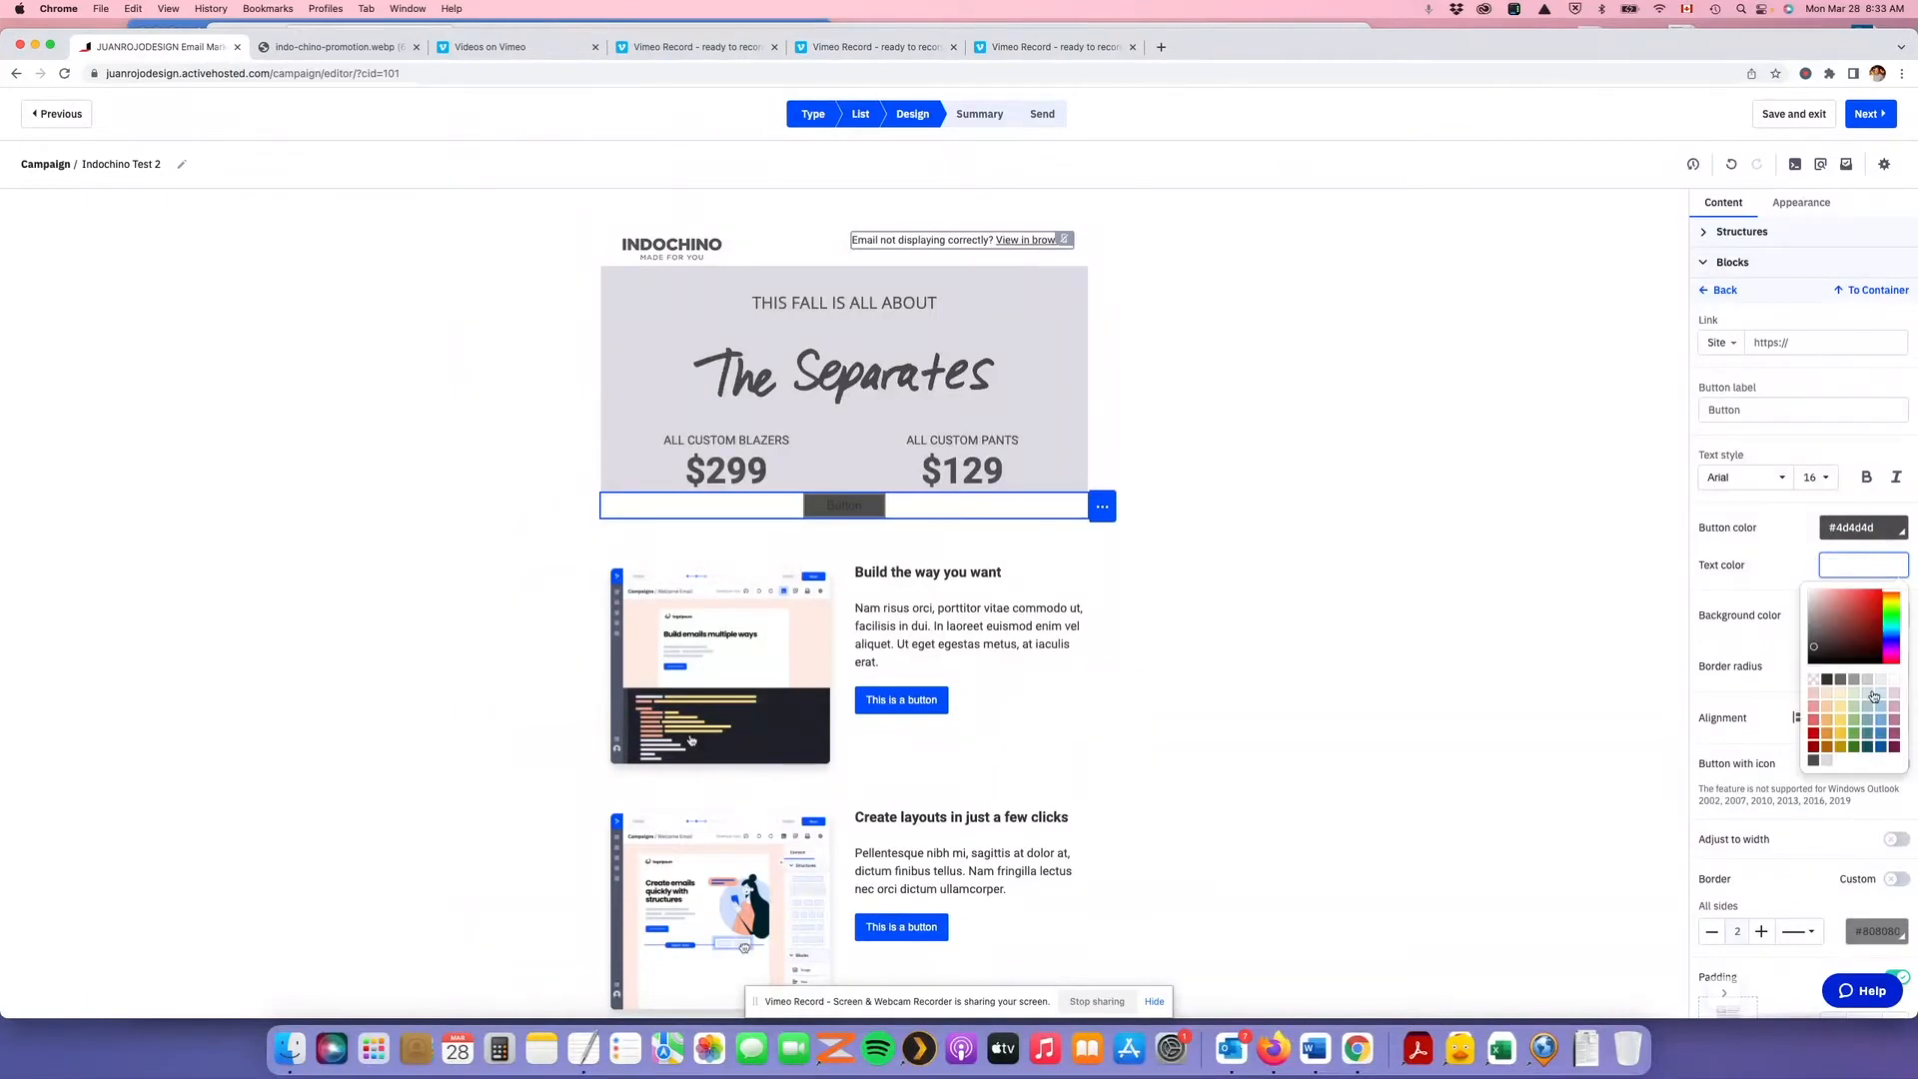
click(1890, 683)
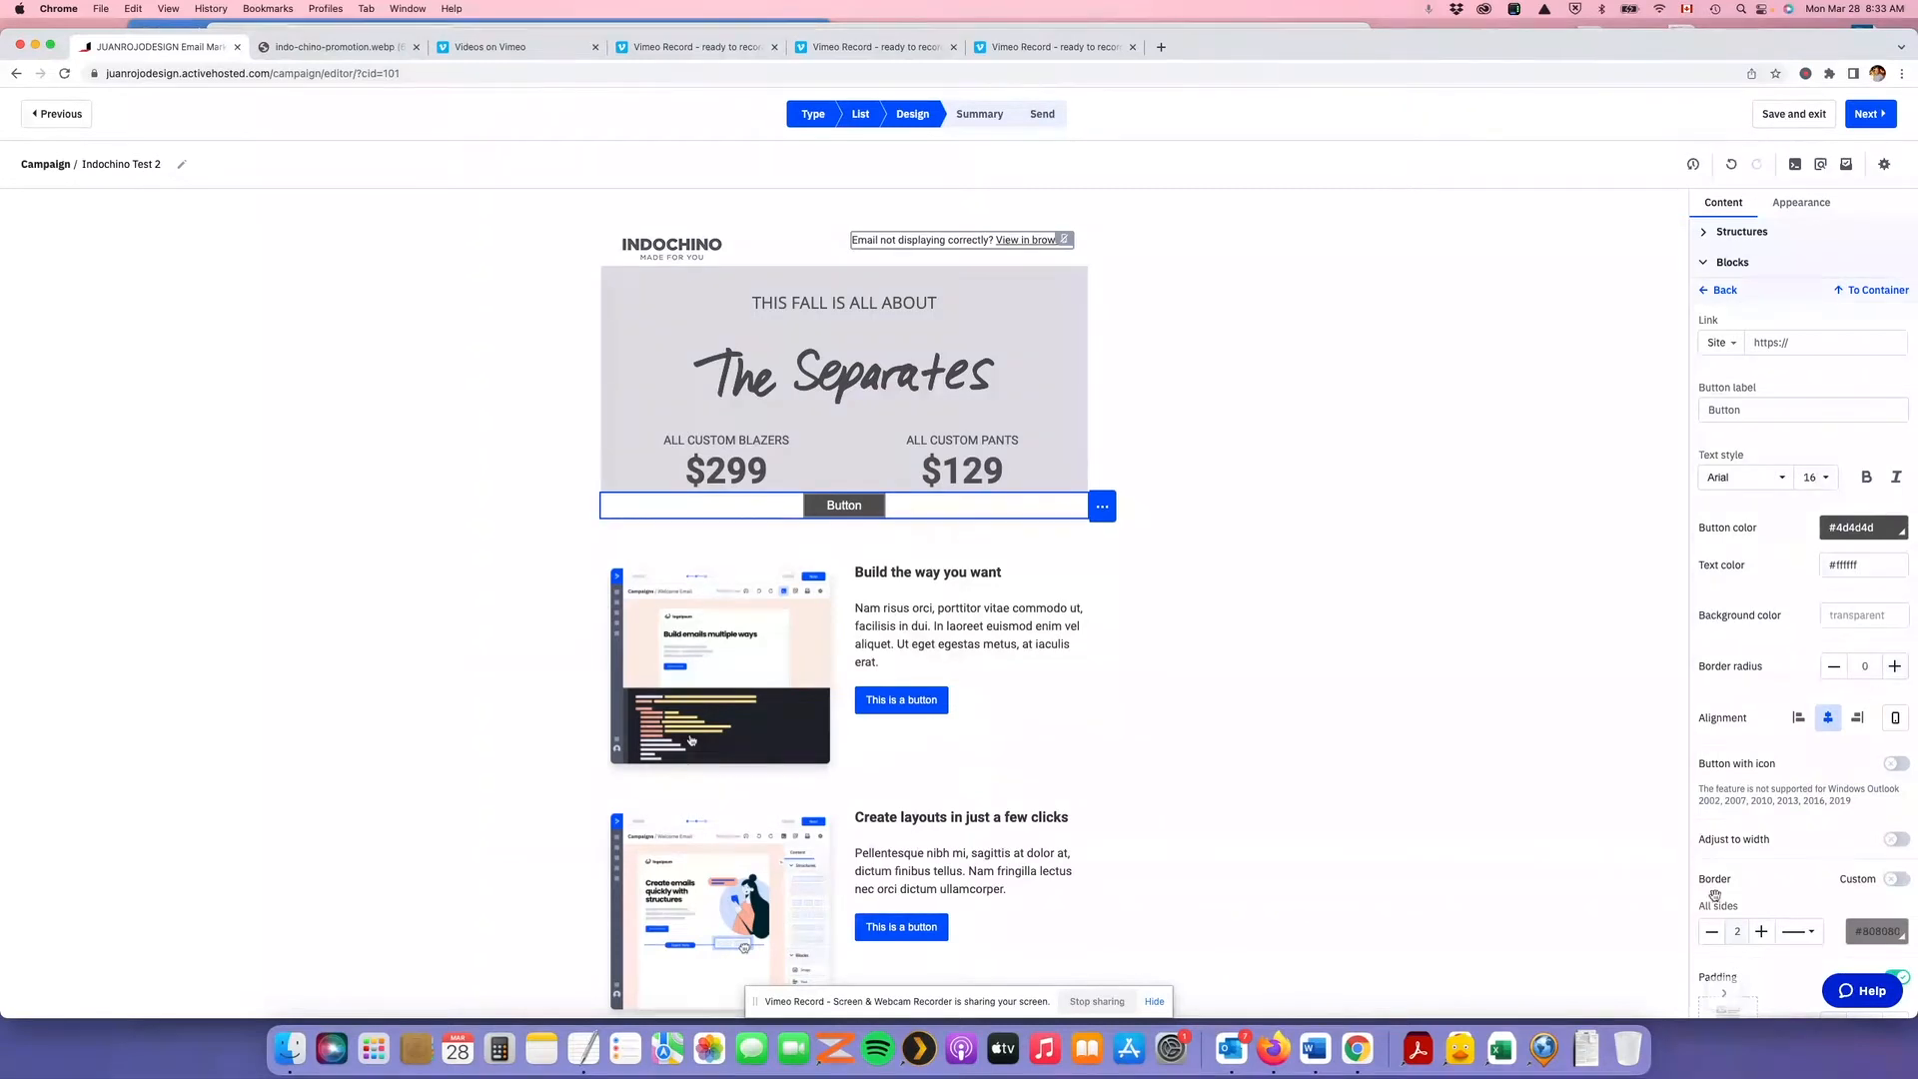
click(1712, 932)
click(1712, 932)
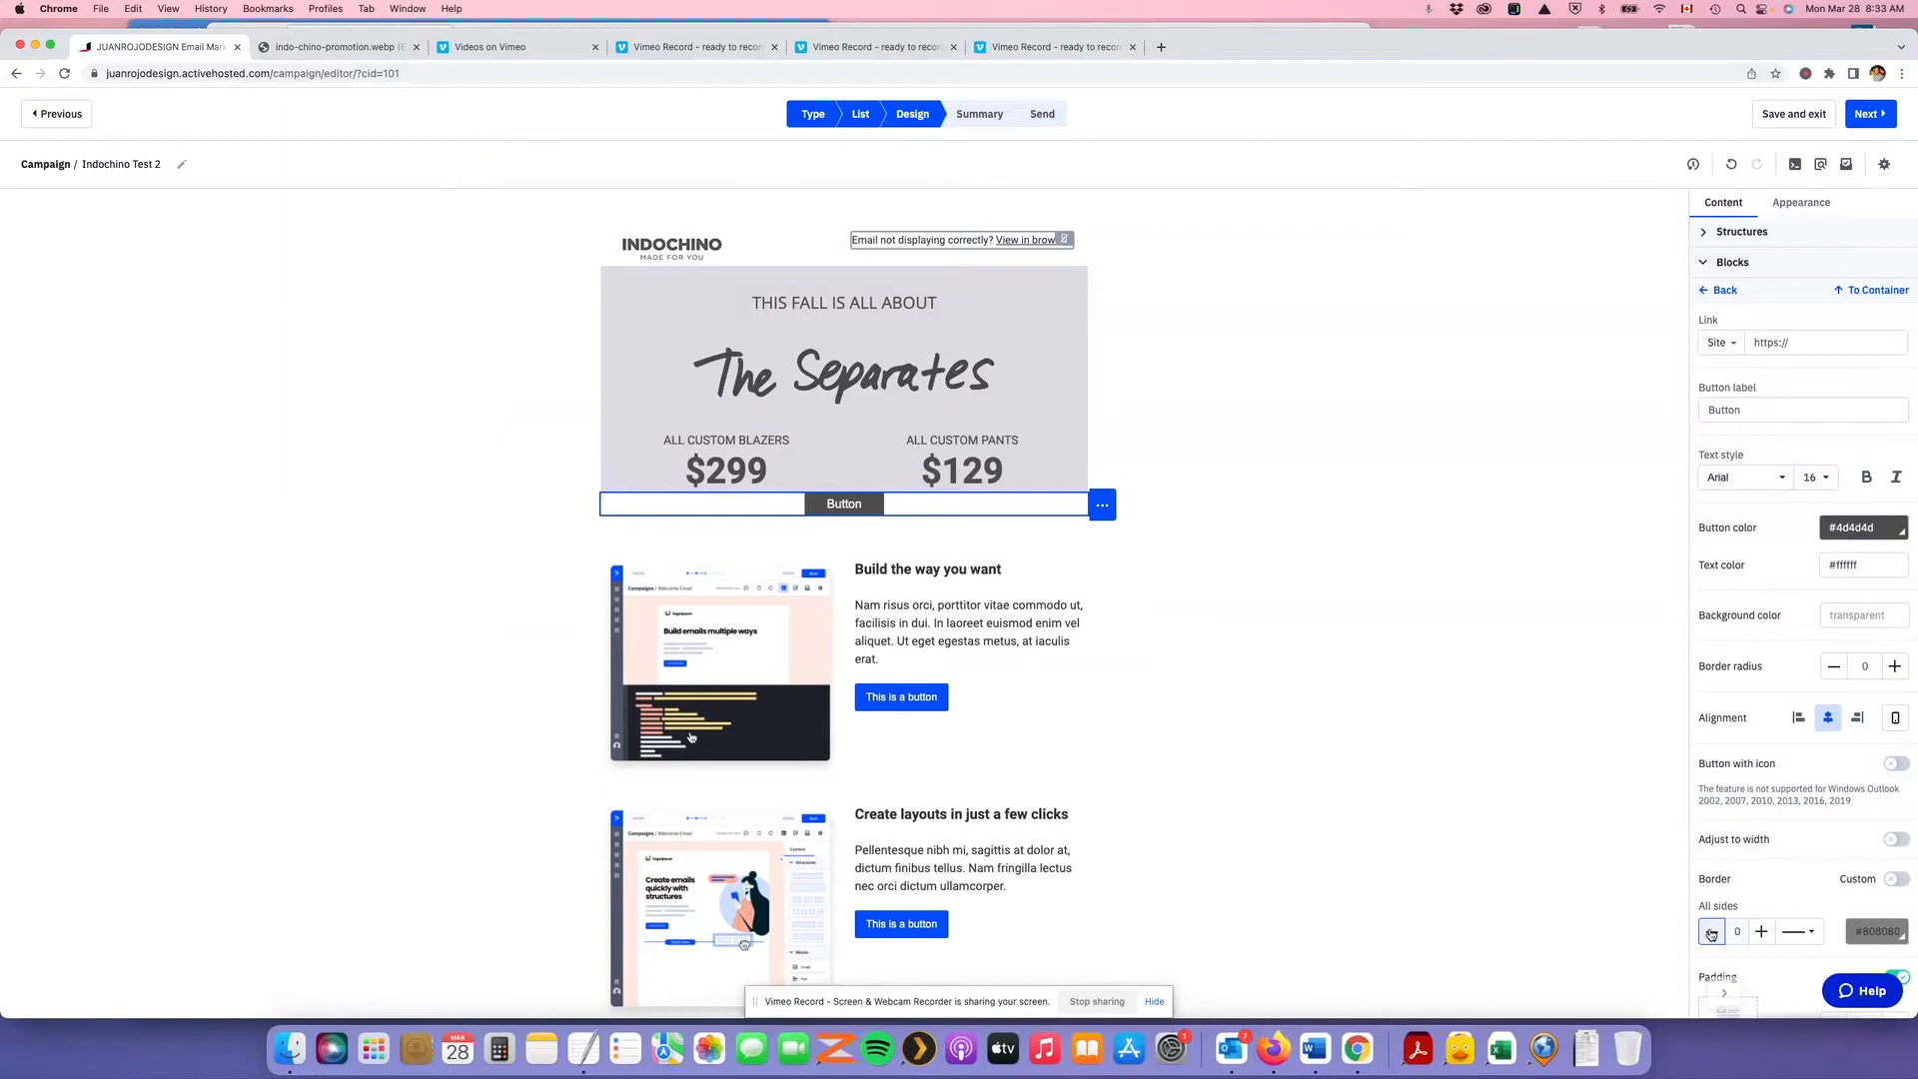
Check the call-to-action wording in the sample email and change the button's label to "SHOP NOW"
click(323, 52)
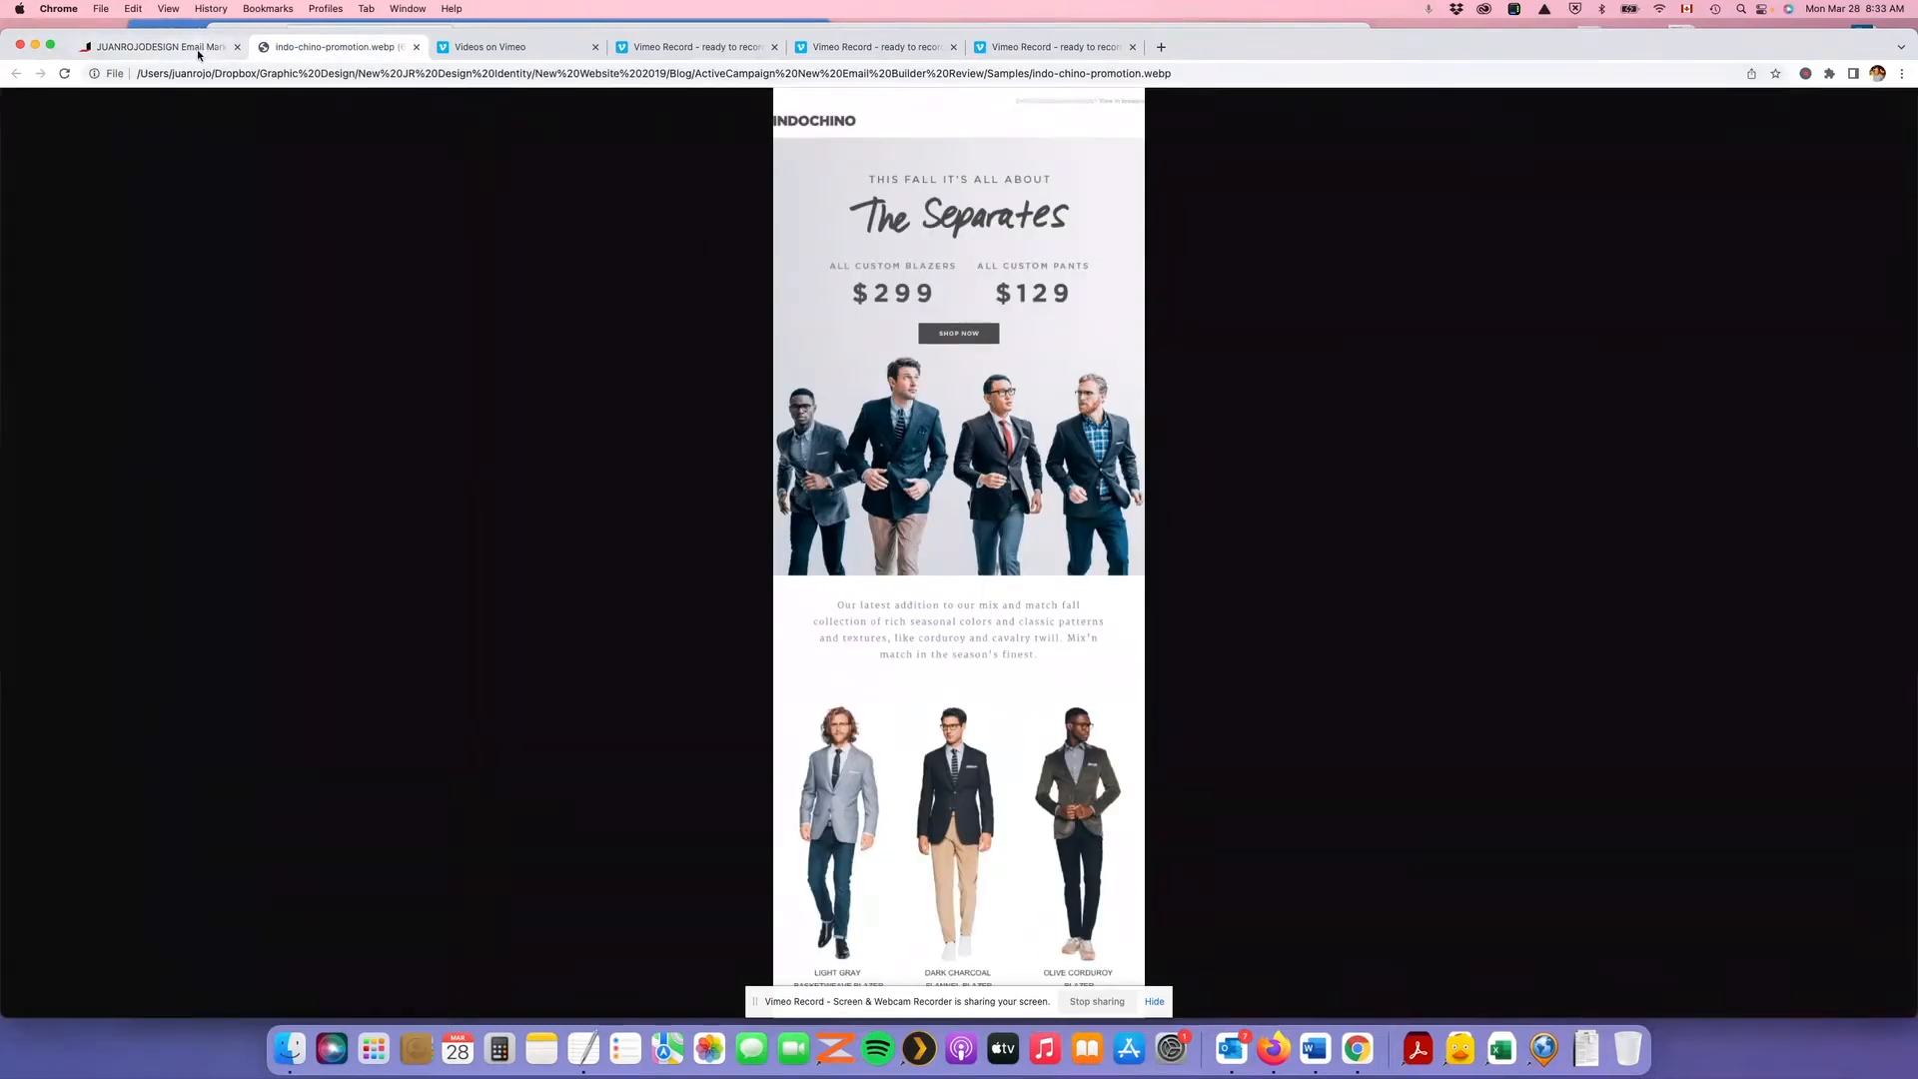
click(160, 47)
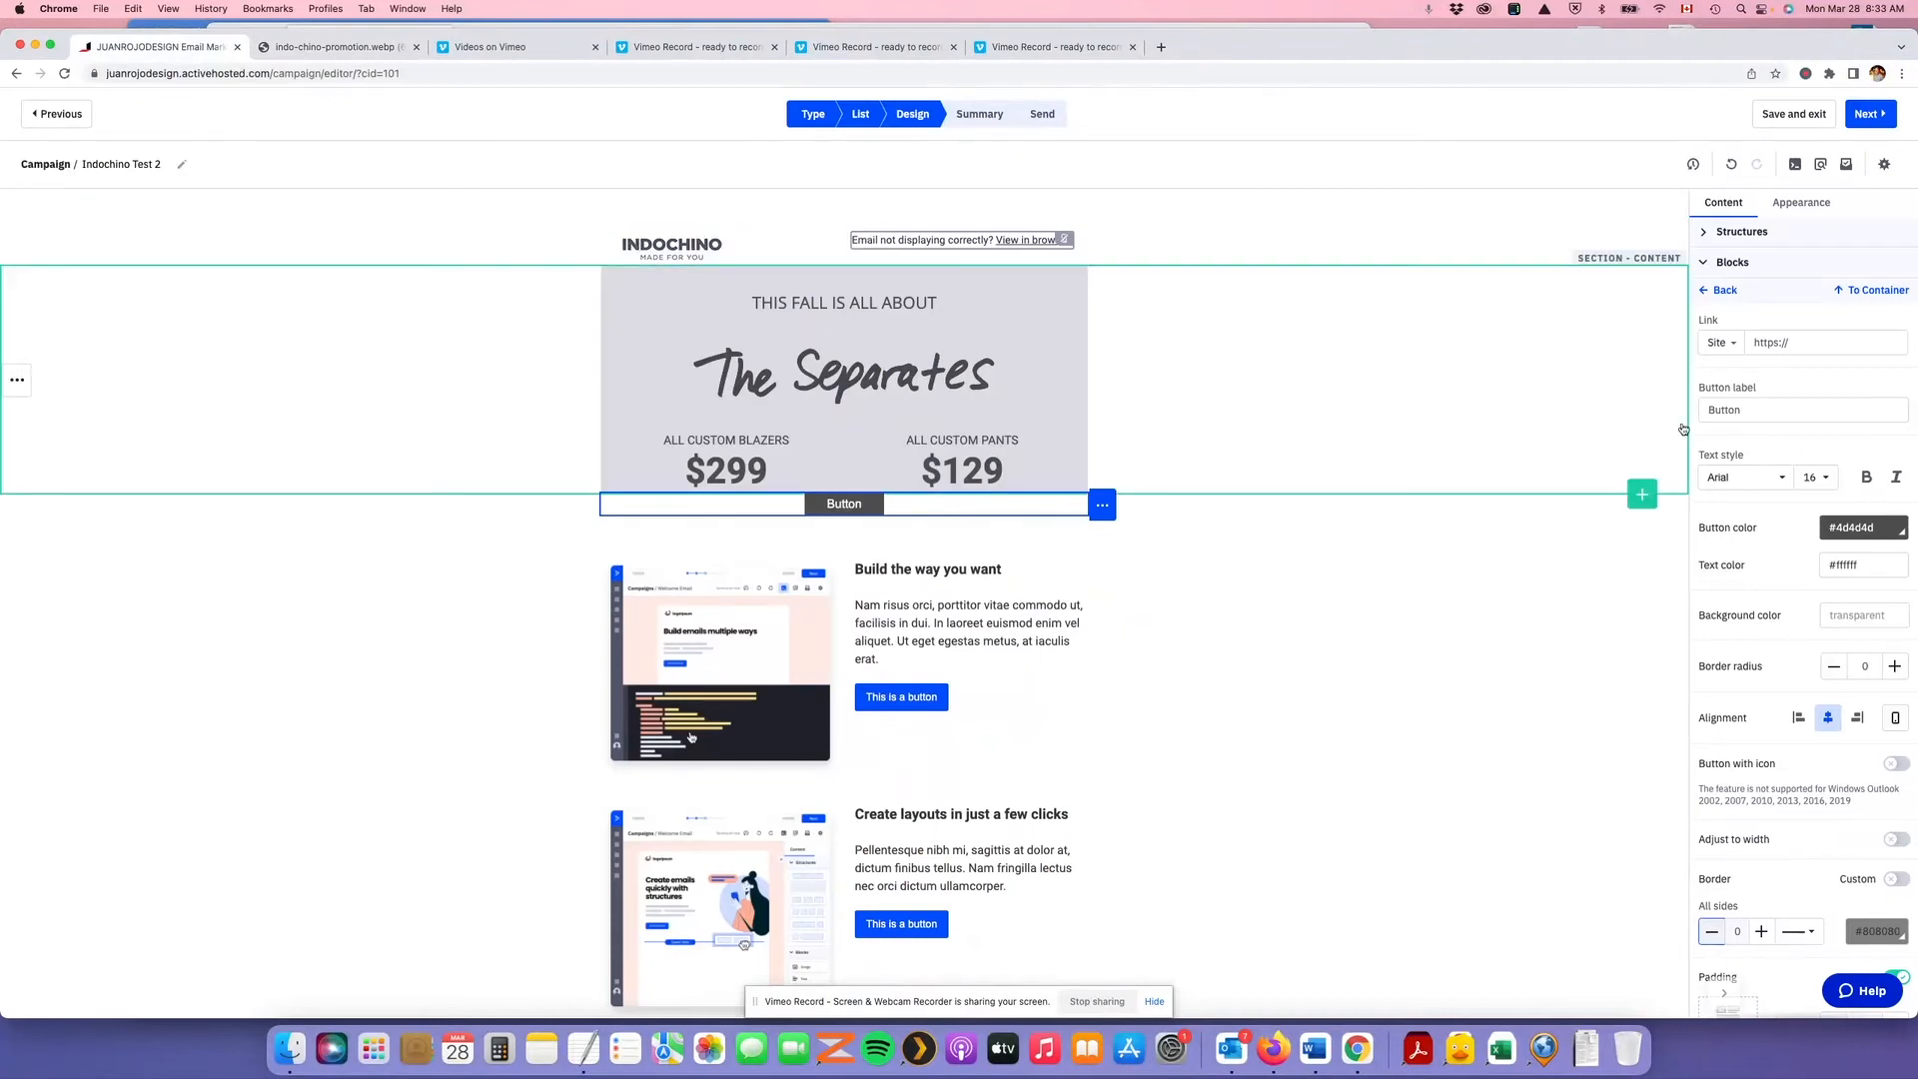
double_click(1721, 410)
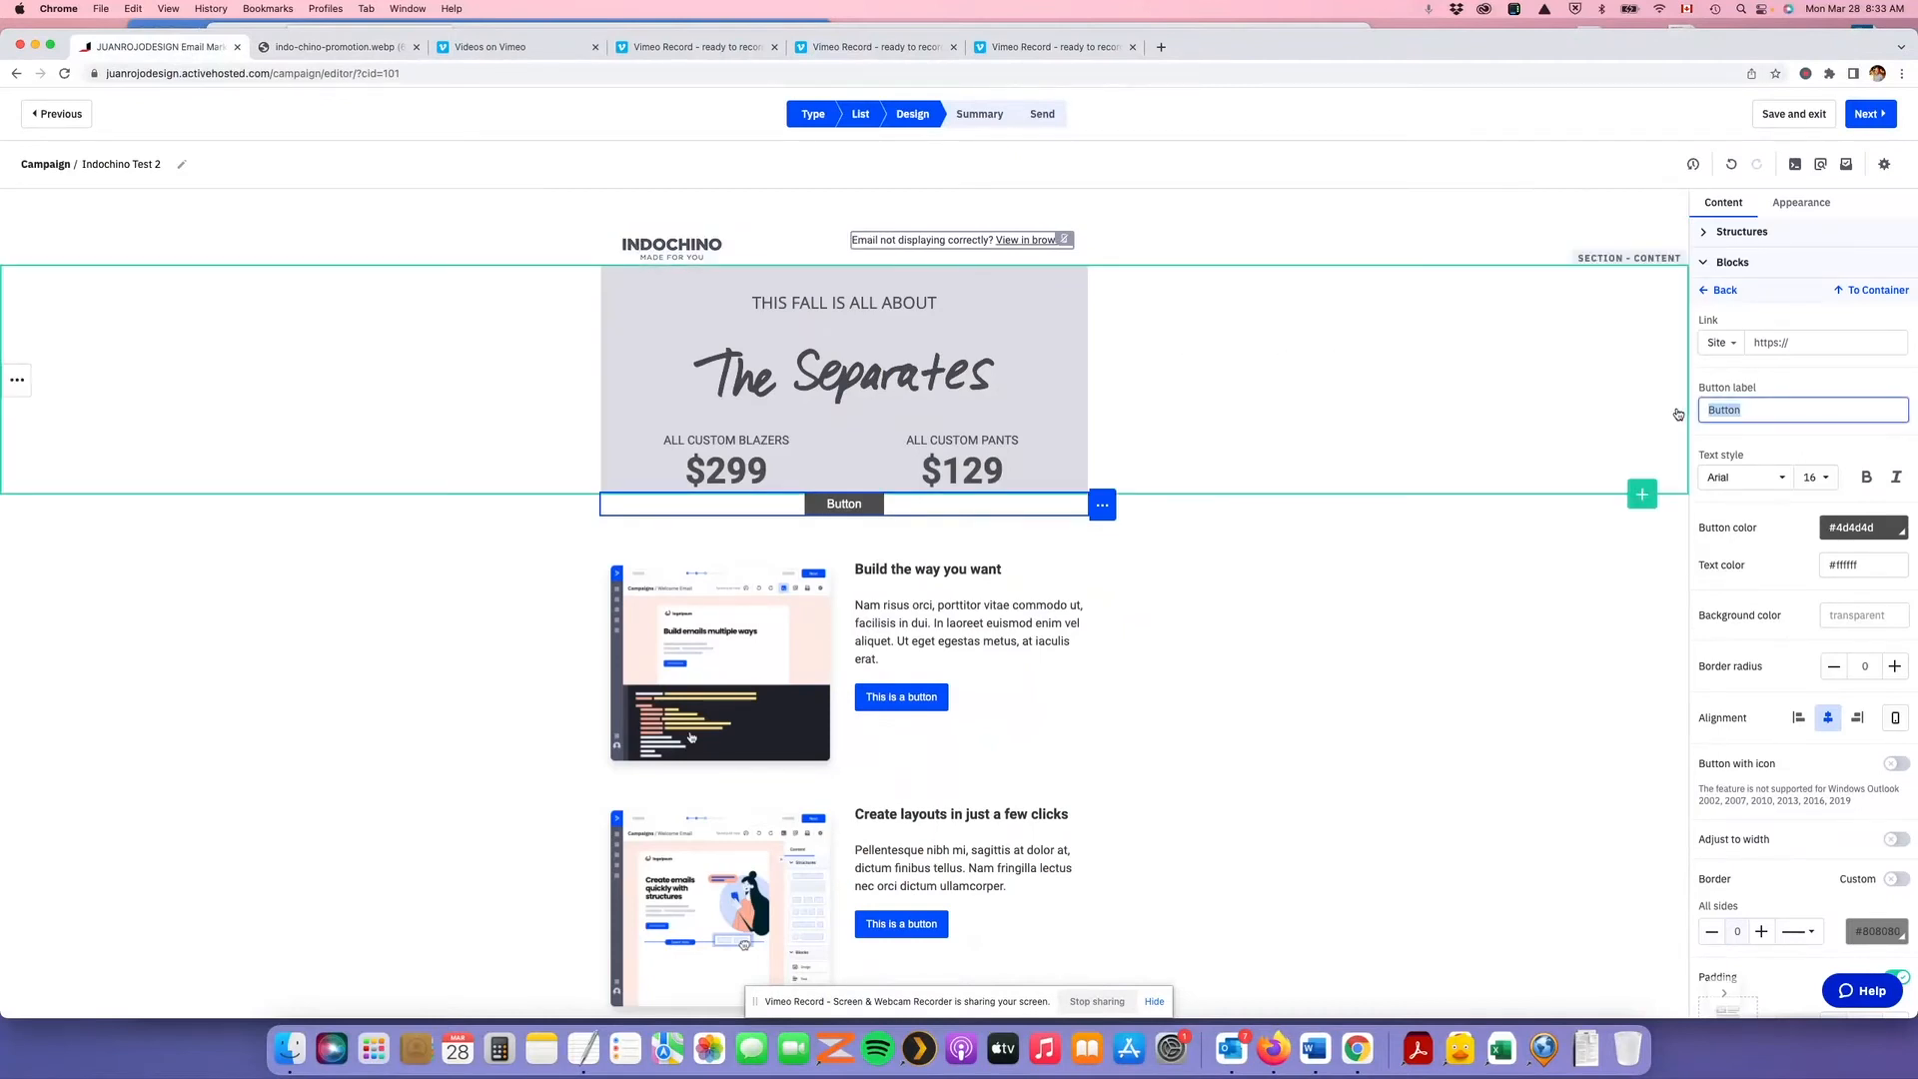
text(SHOP NOW)
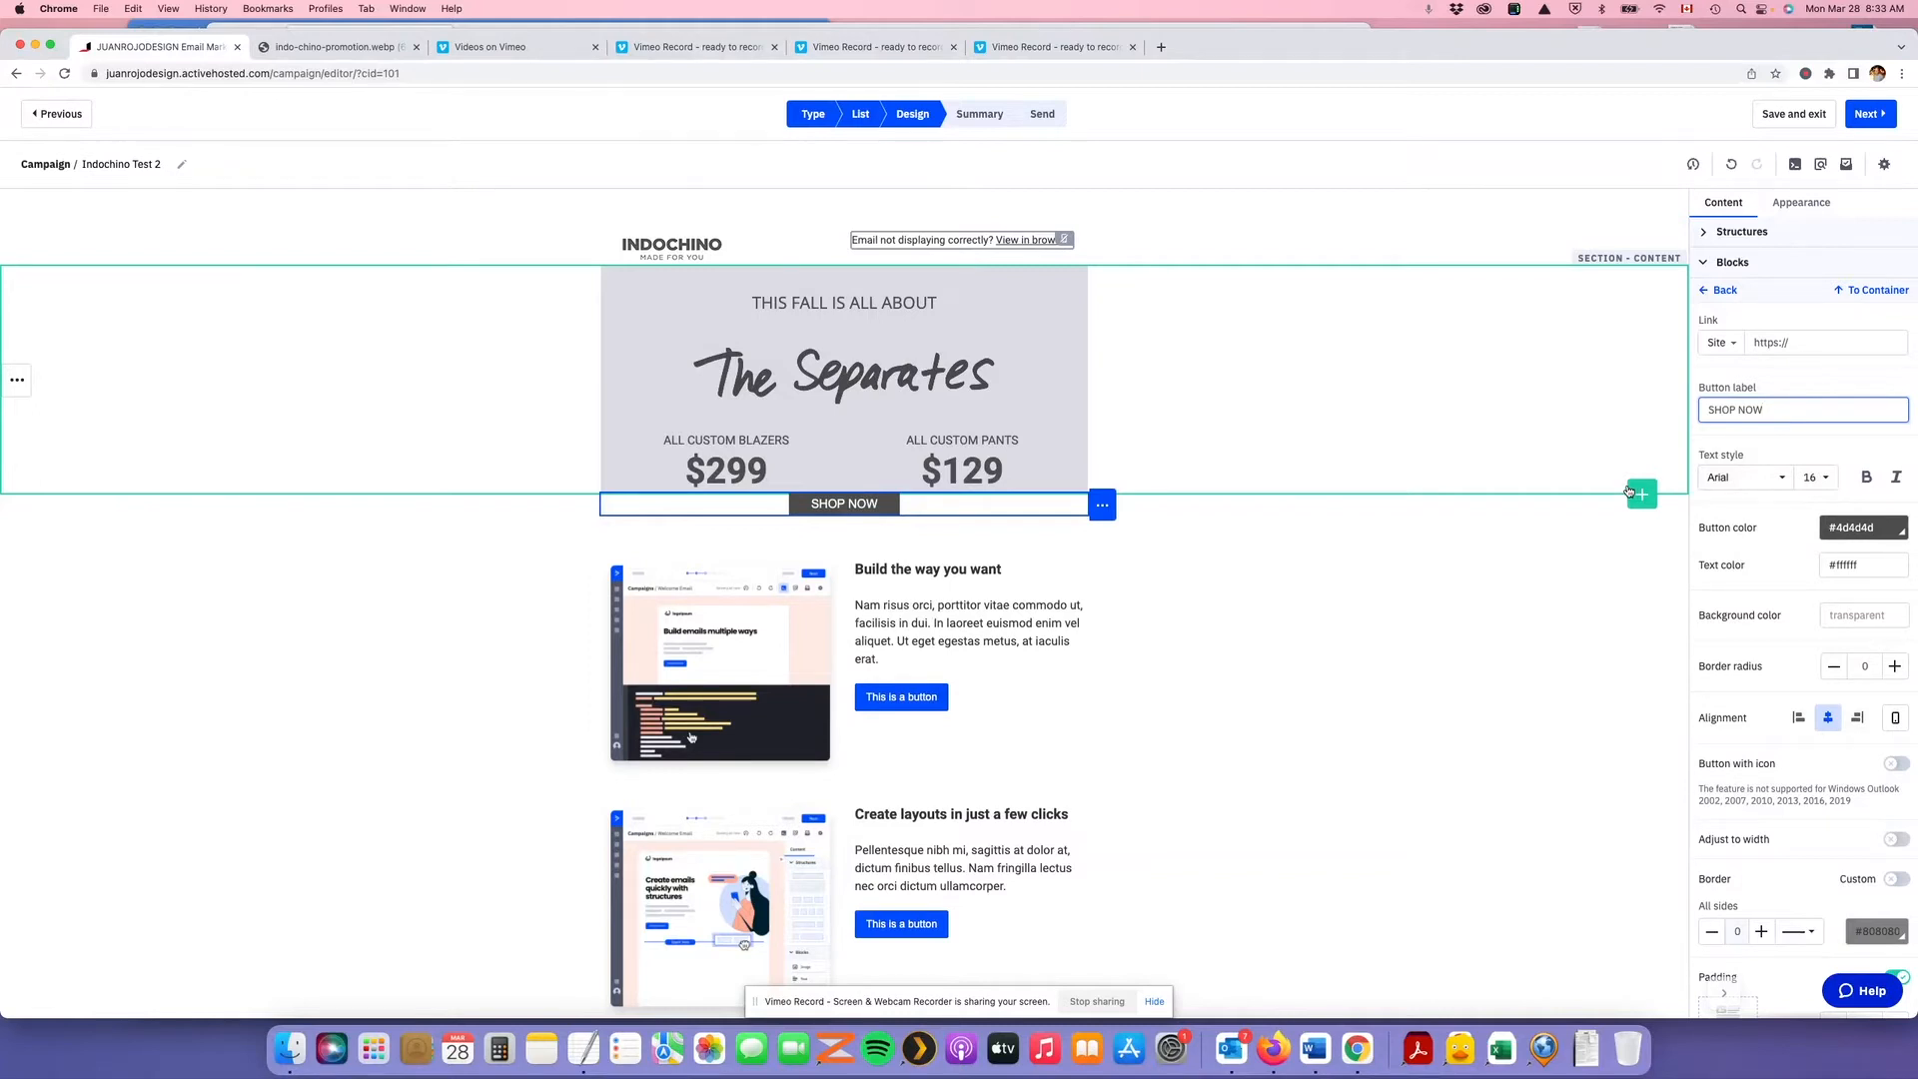
Check the sample email, copy #dbdbe3 from the TextEdit notes, and set it as the SHOP NOW button container's background color
click(348, 48)
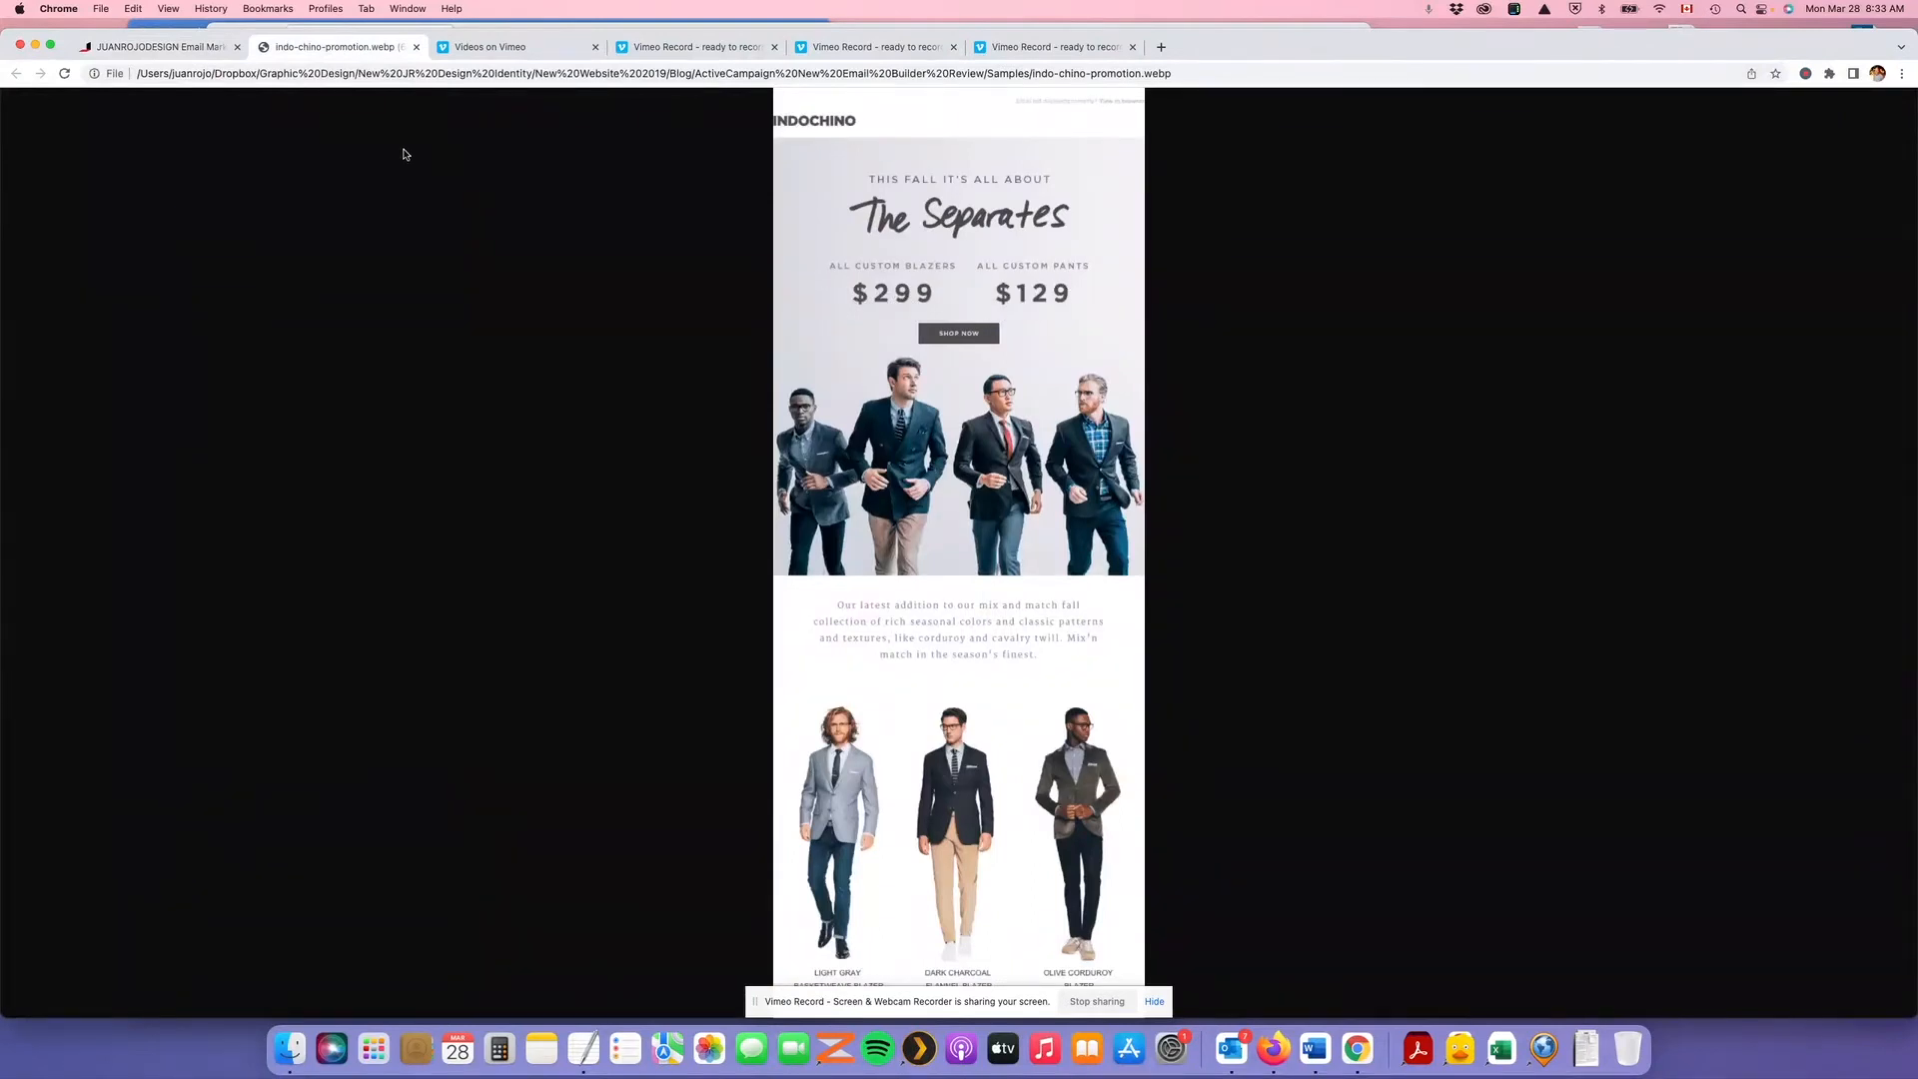
click(178, 49)
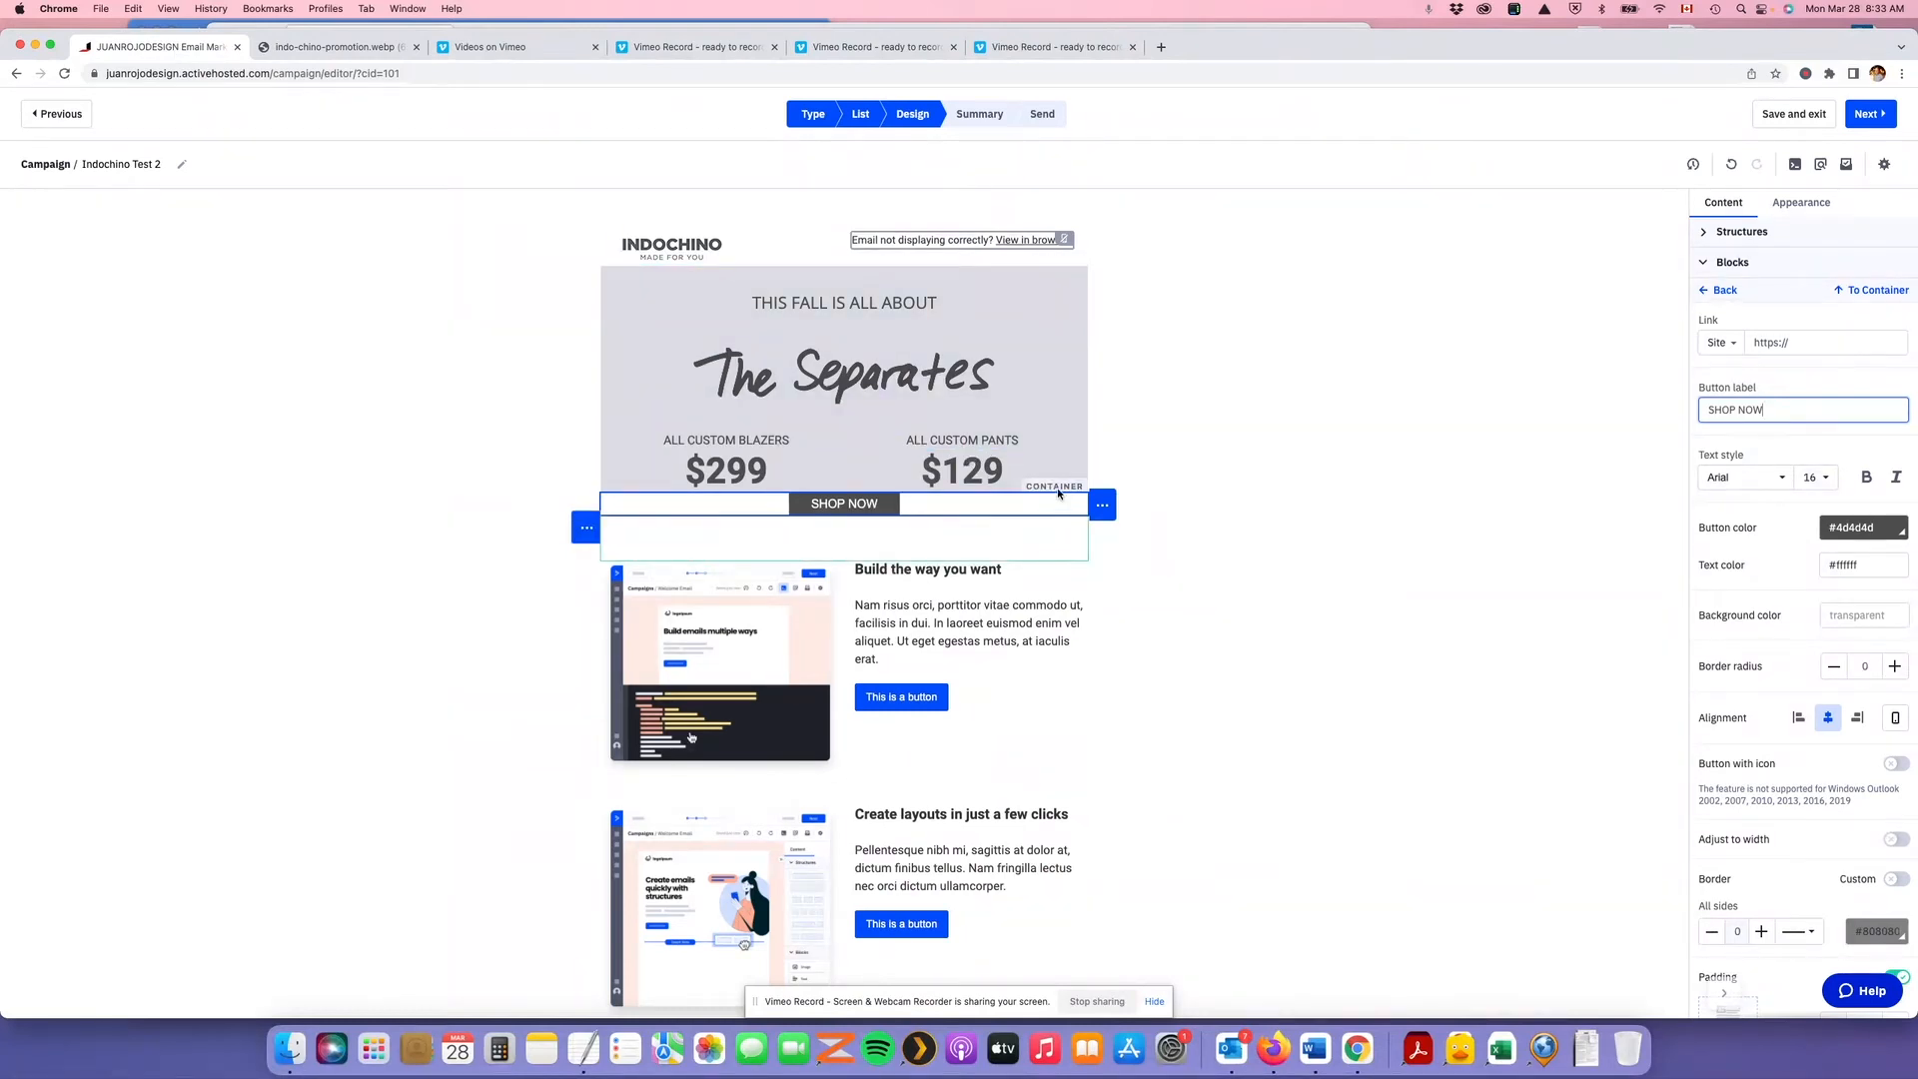
click(1058, 489)
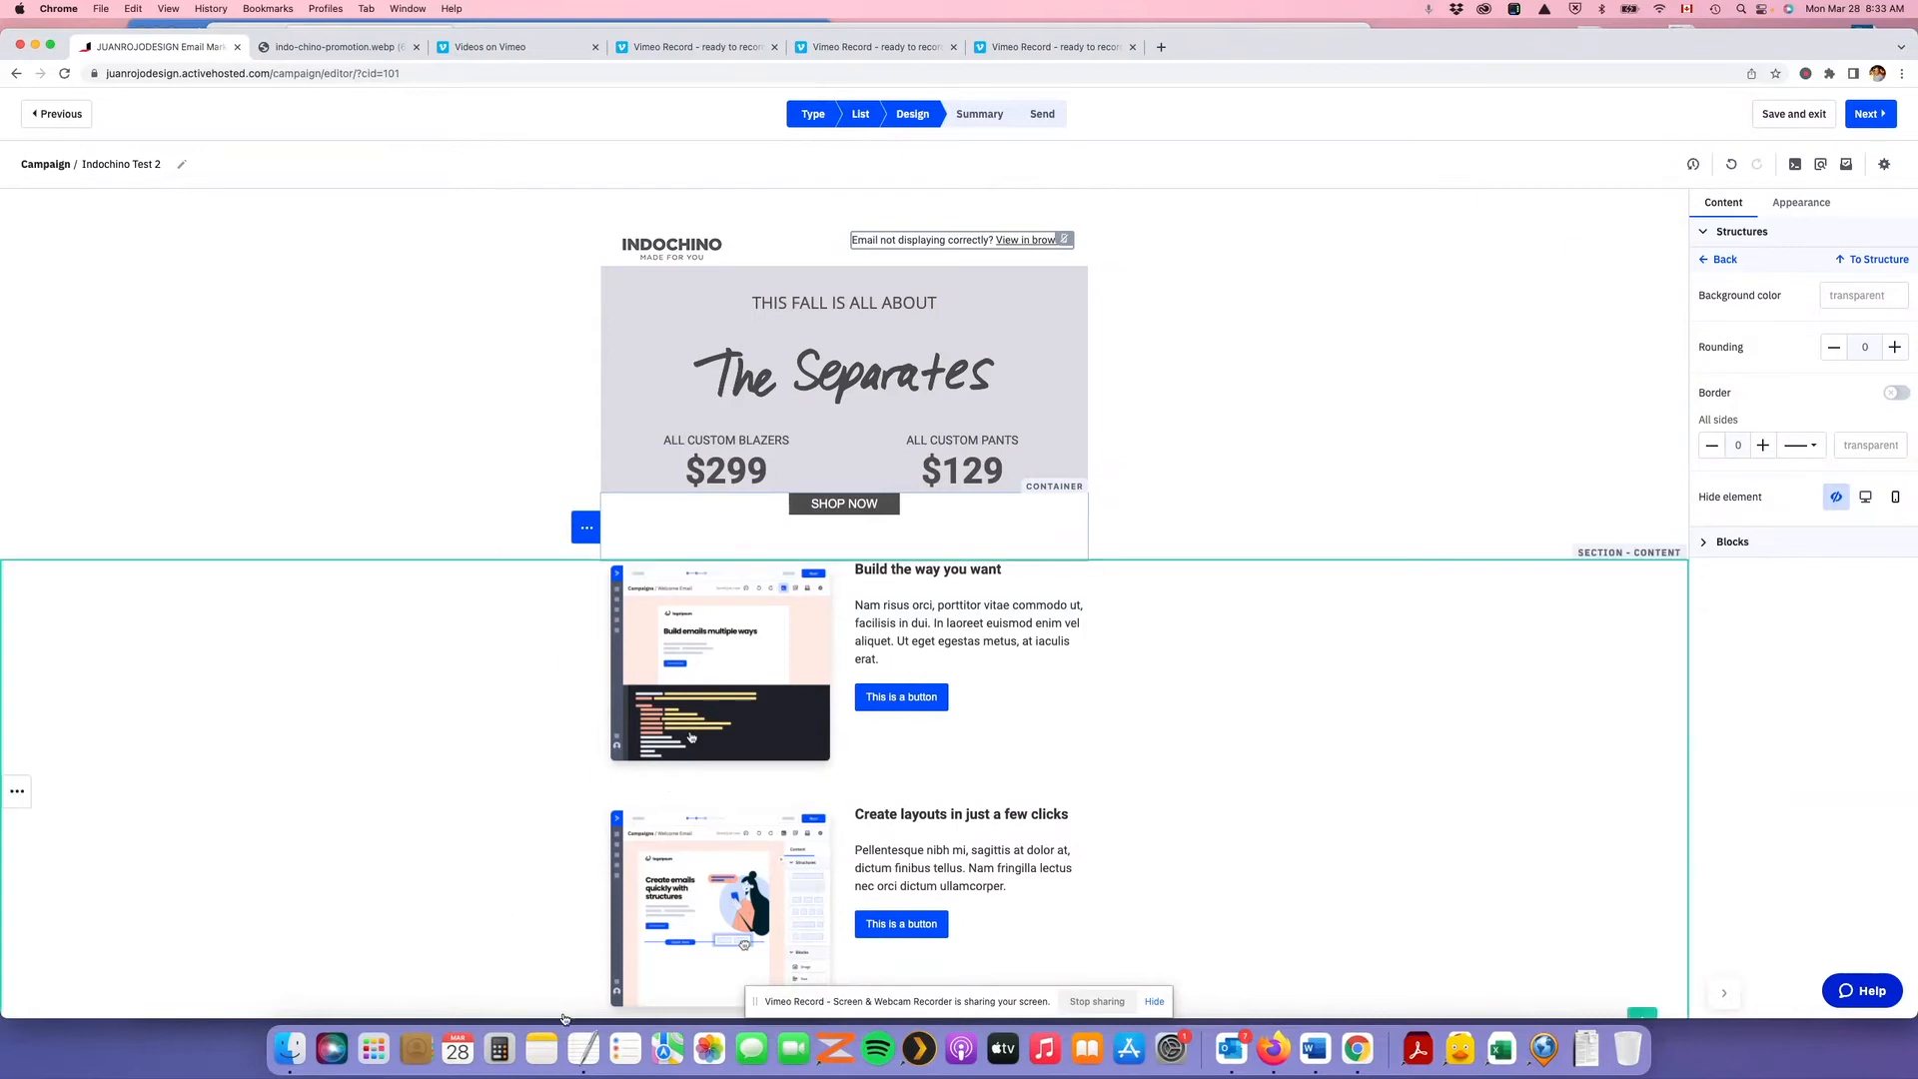
click(584, 1045)
drag(271, 157, 231, 158)
key(super+c)
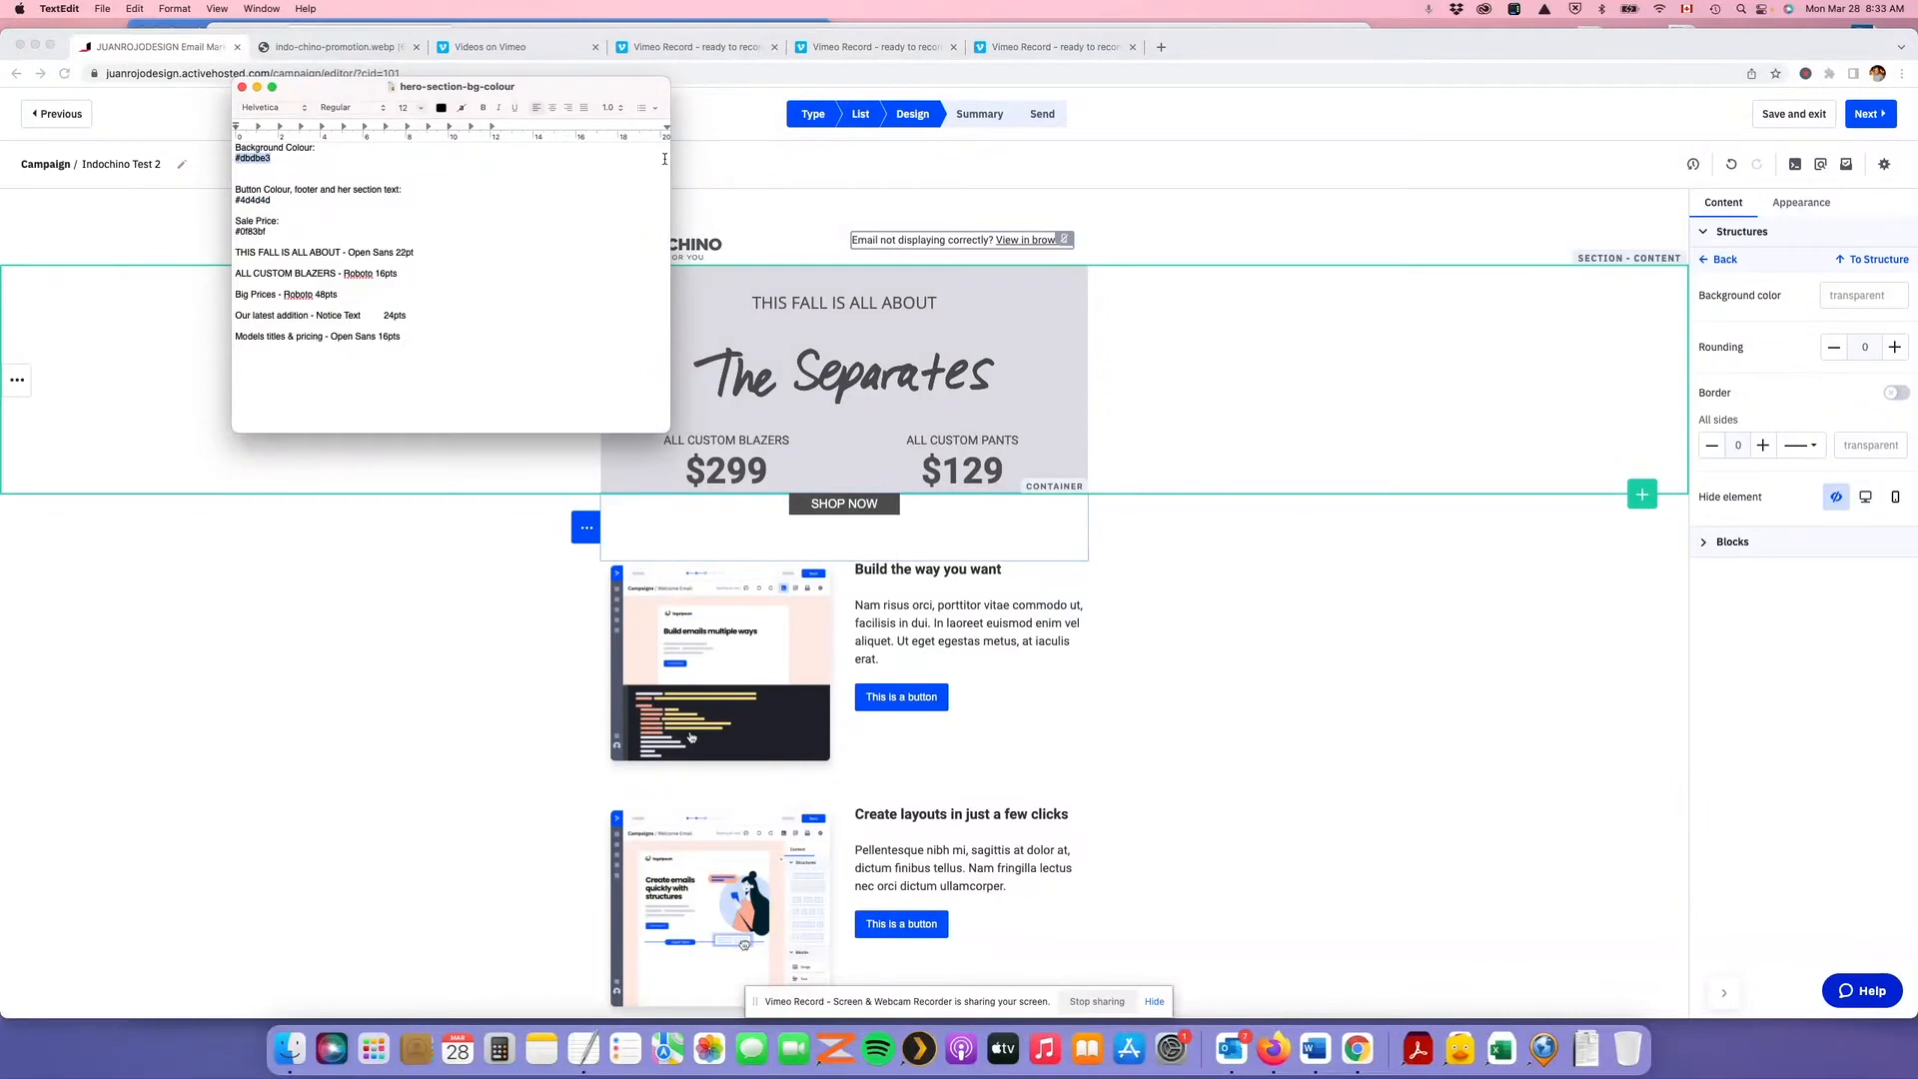
click(1839, 295)
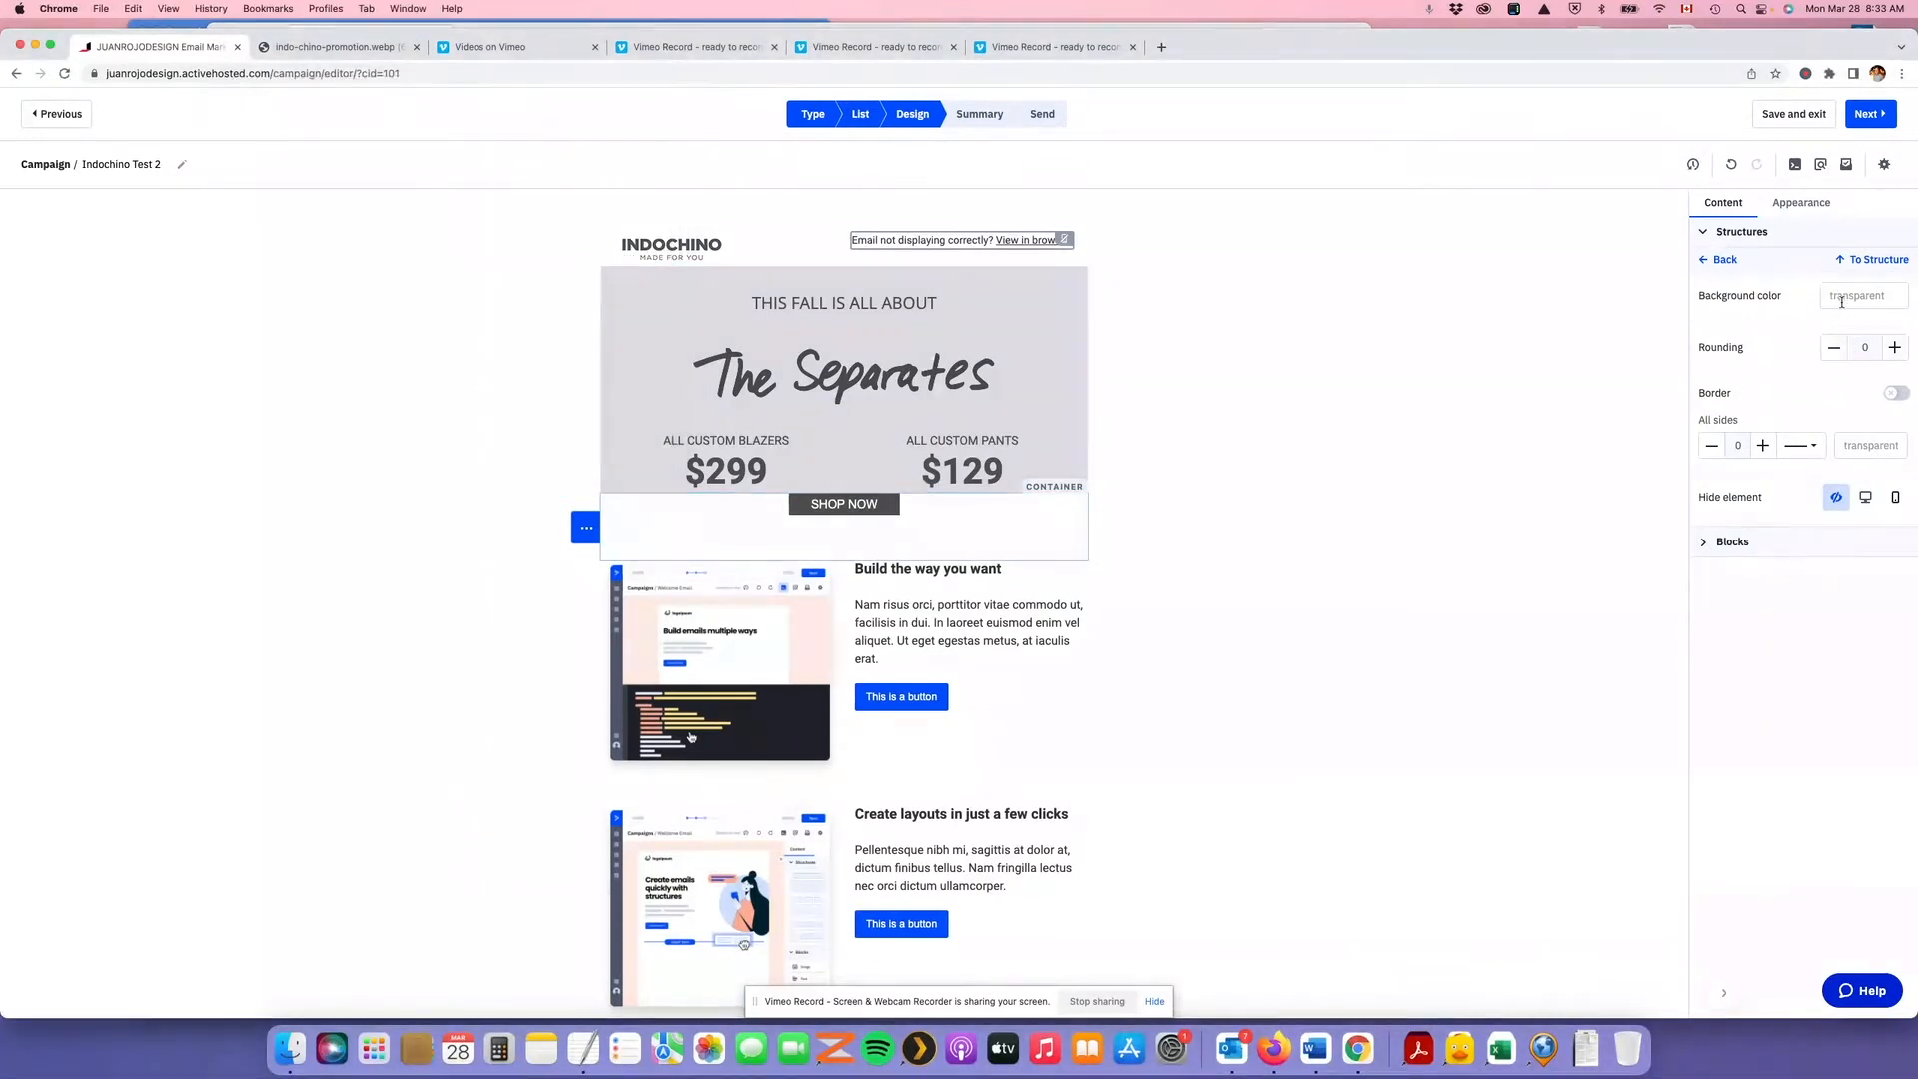
click(1840, 299)
key(super+v)
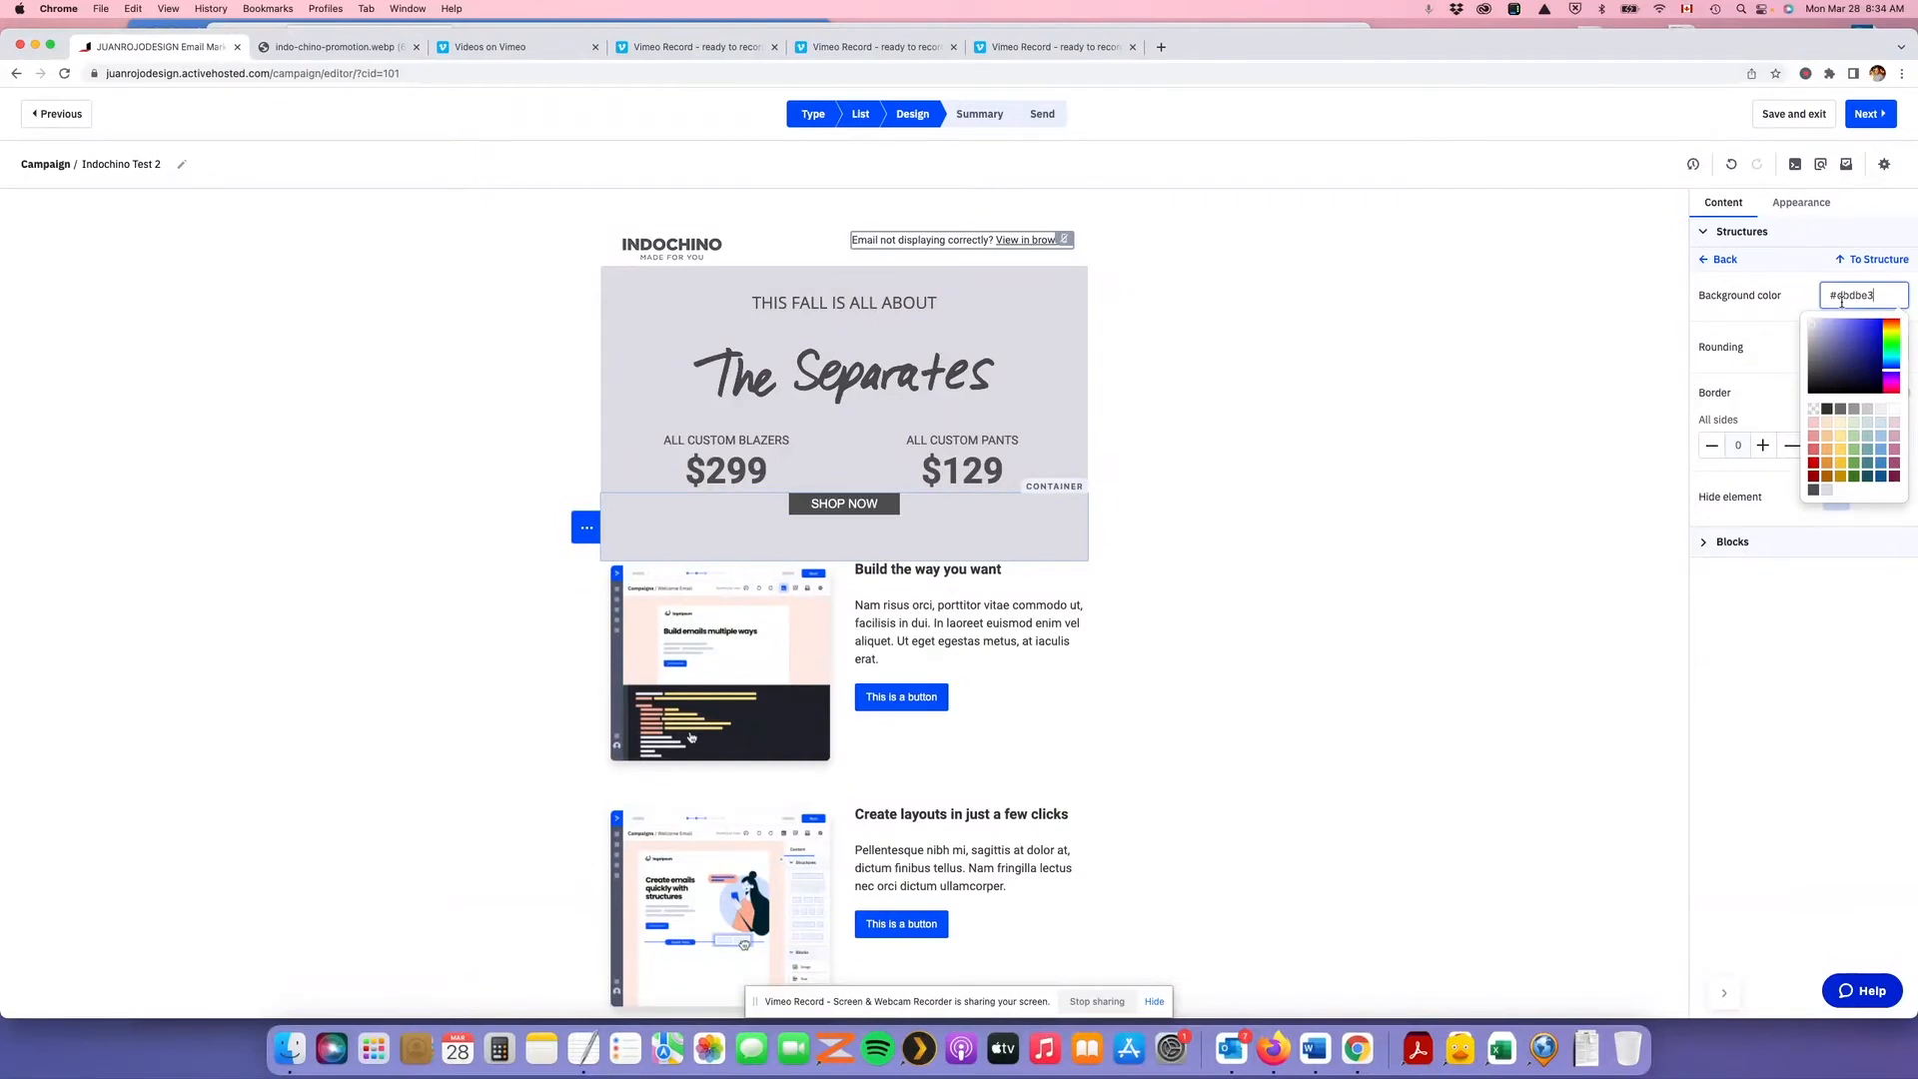
click(1057, 483)
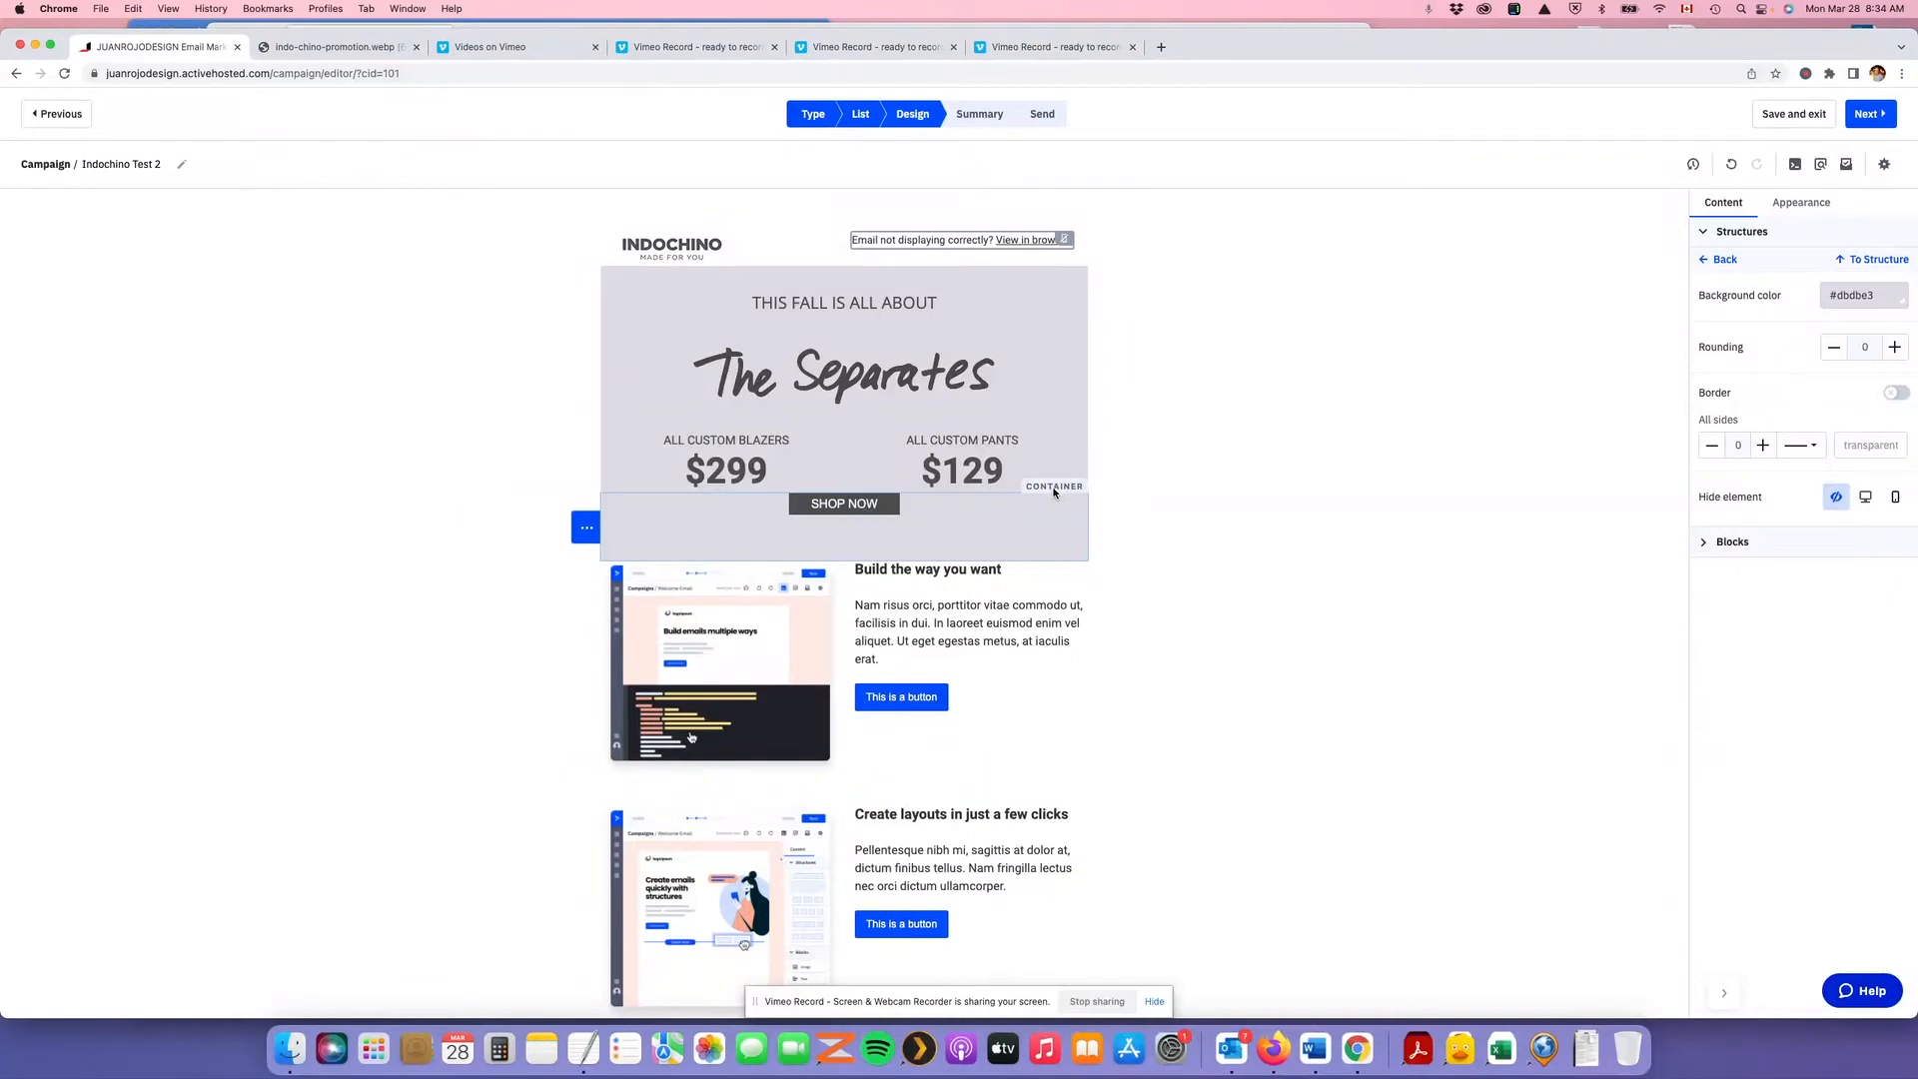
Try a top padding of 10 on the SHOP NOW button, and revert it to 5
click(868, 509)
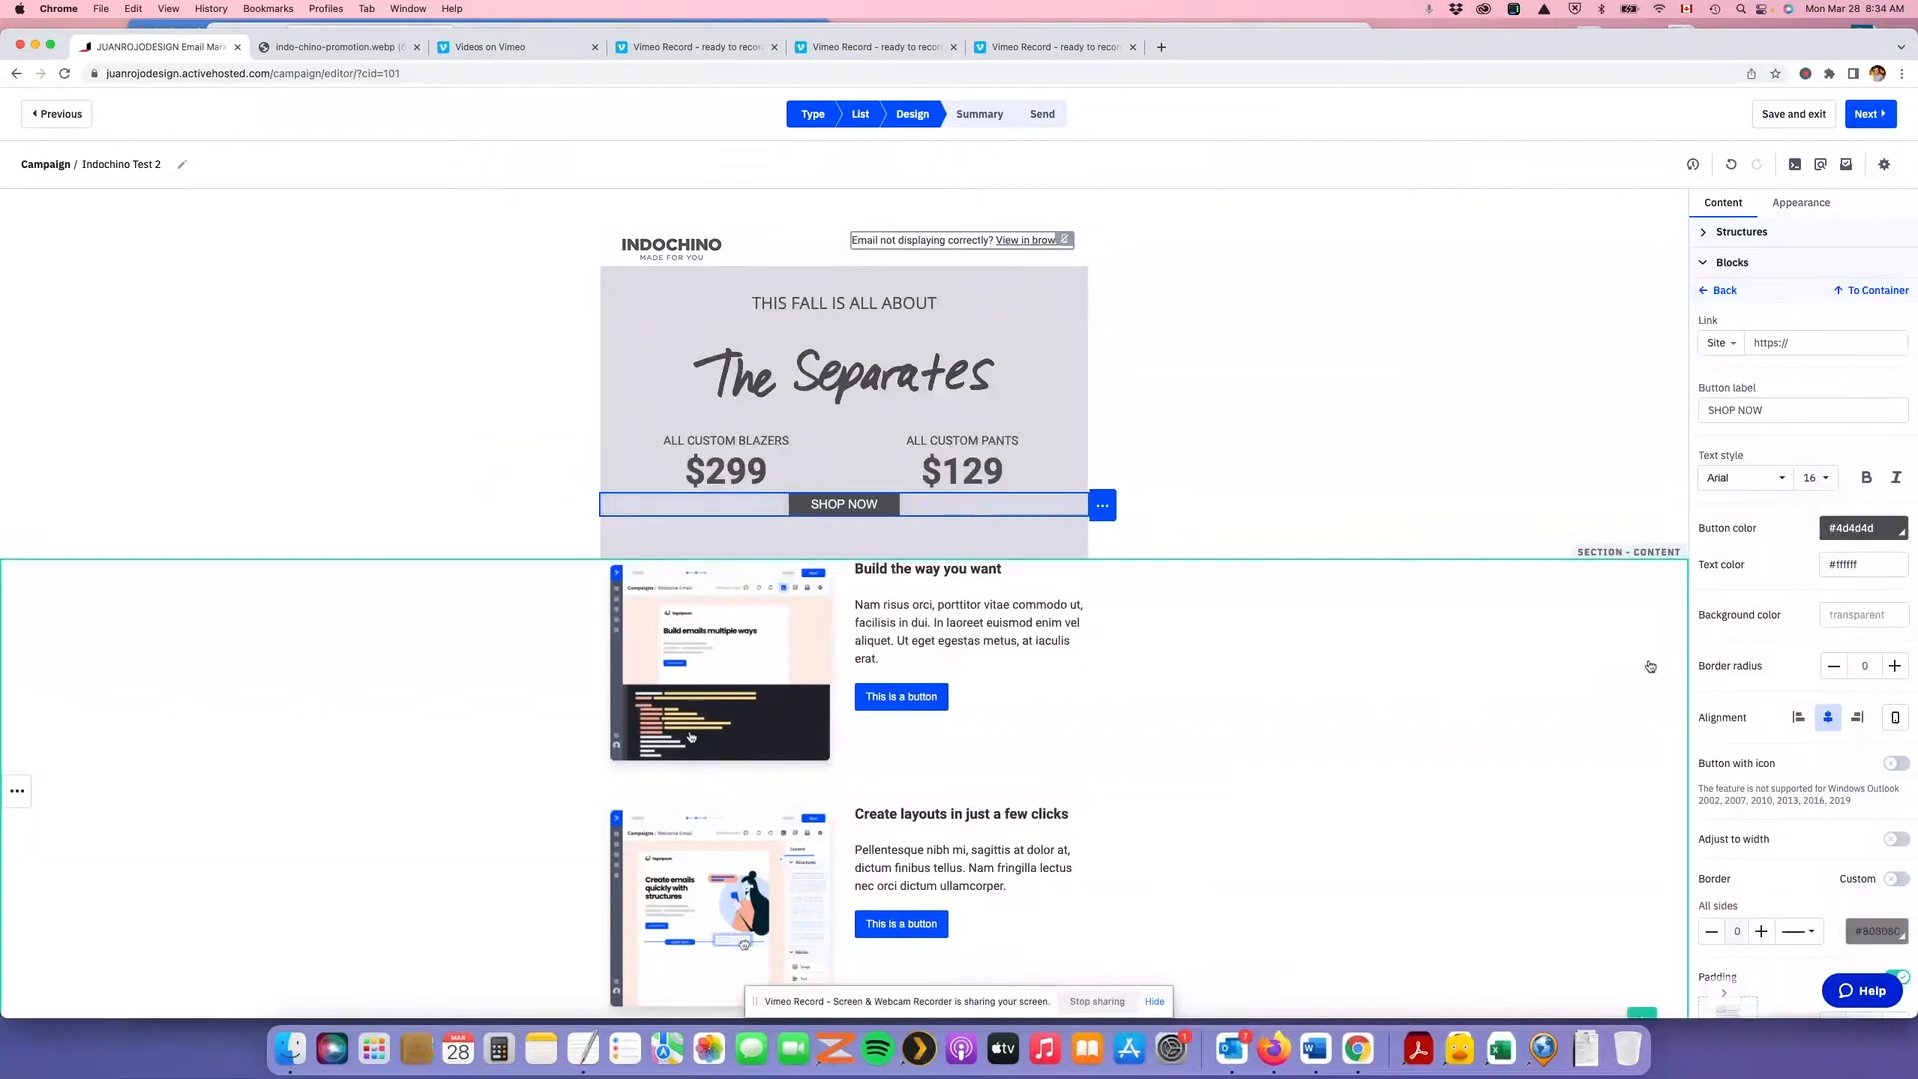
scroll(1759, 800, down, 5)
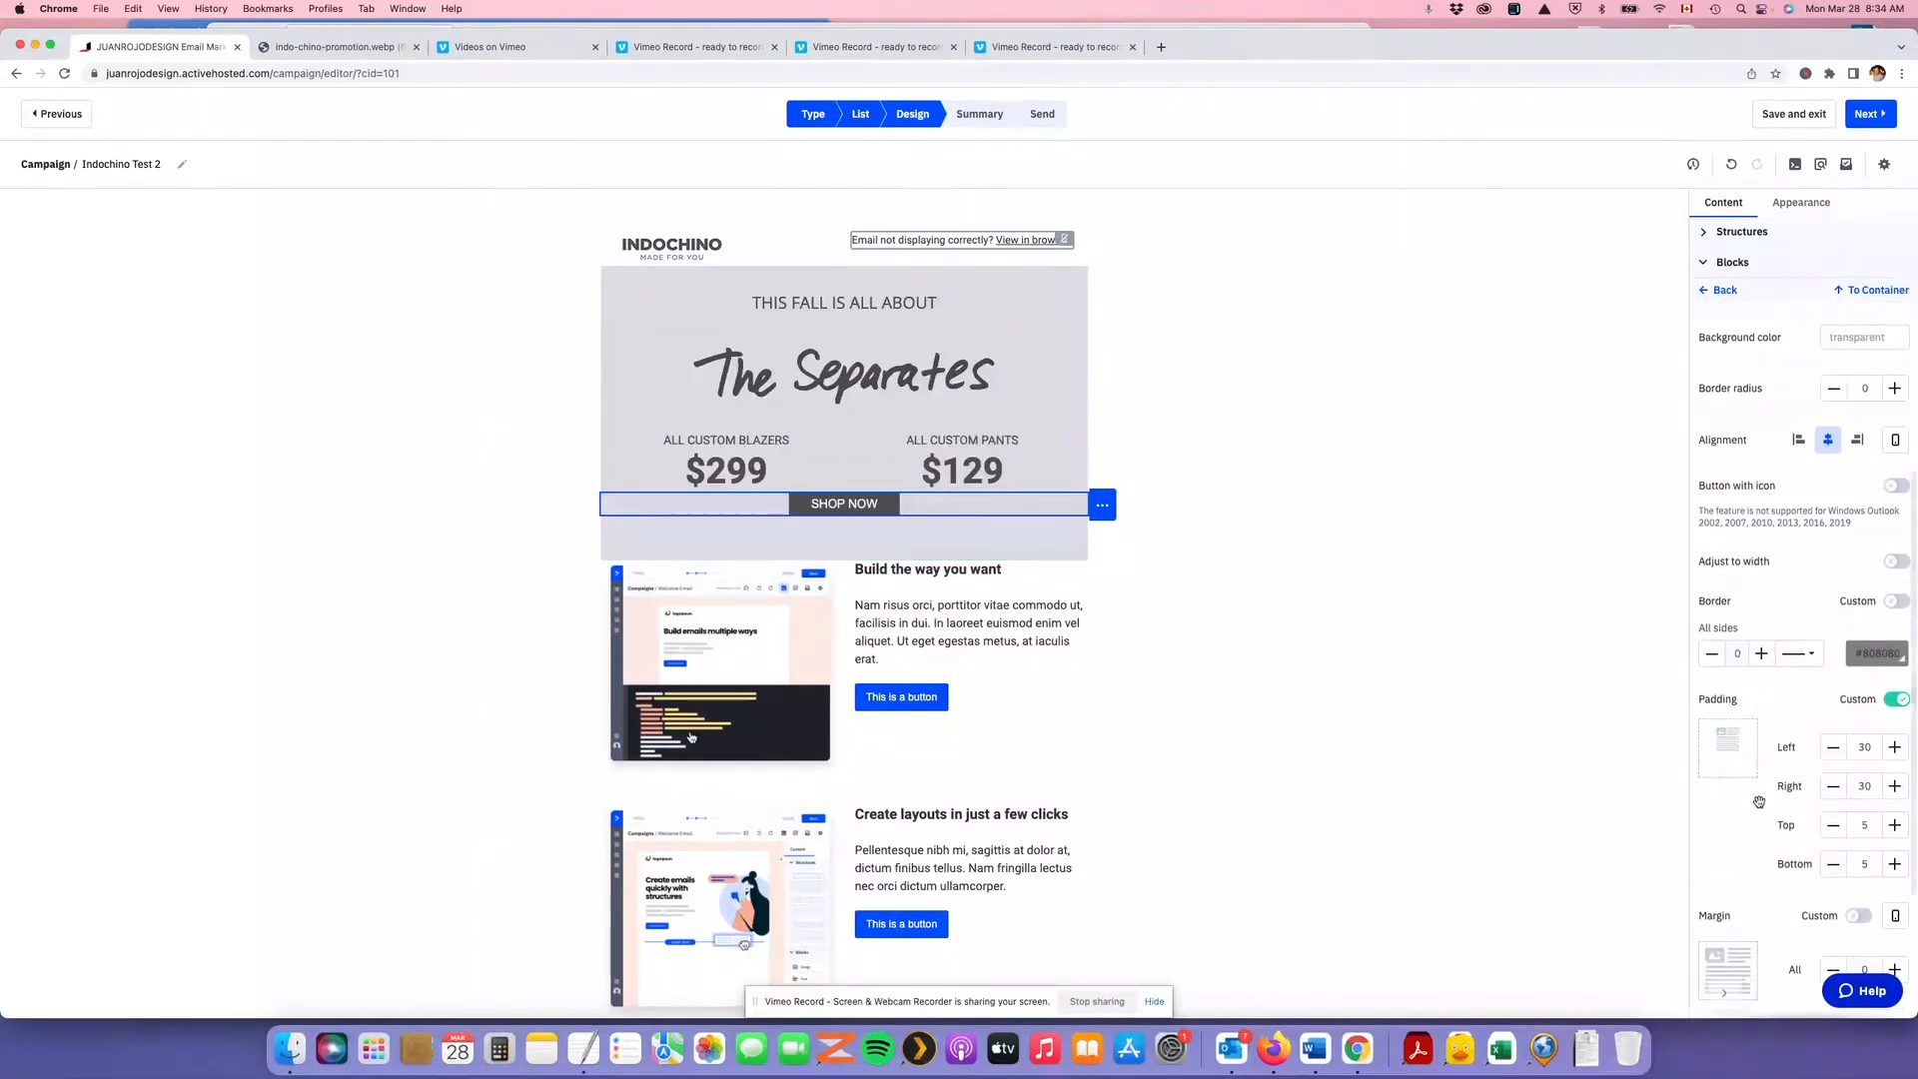
scroll(1758, 801, down, 1)
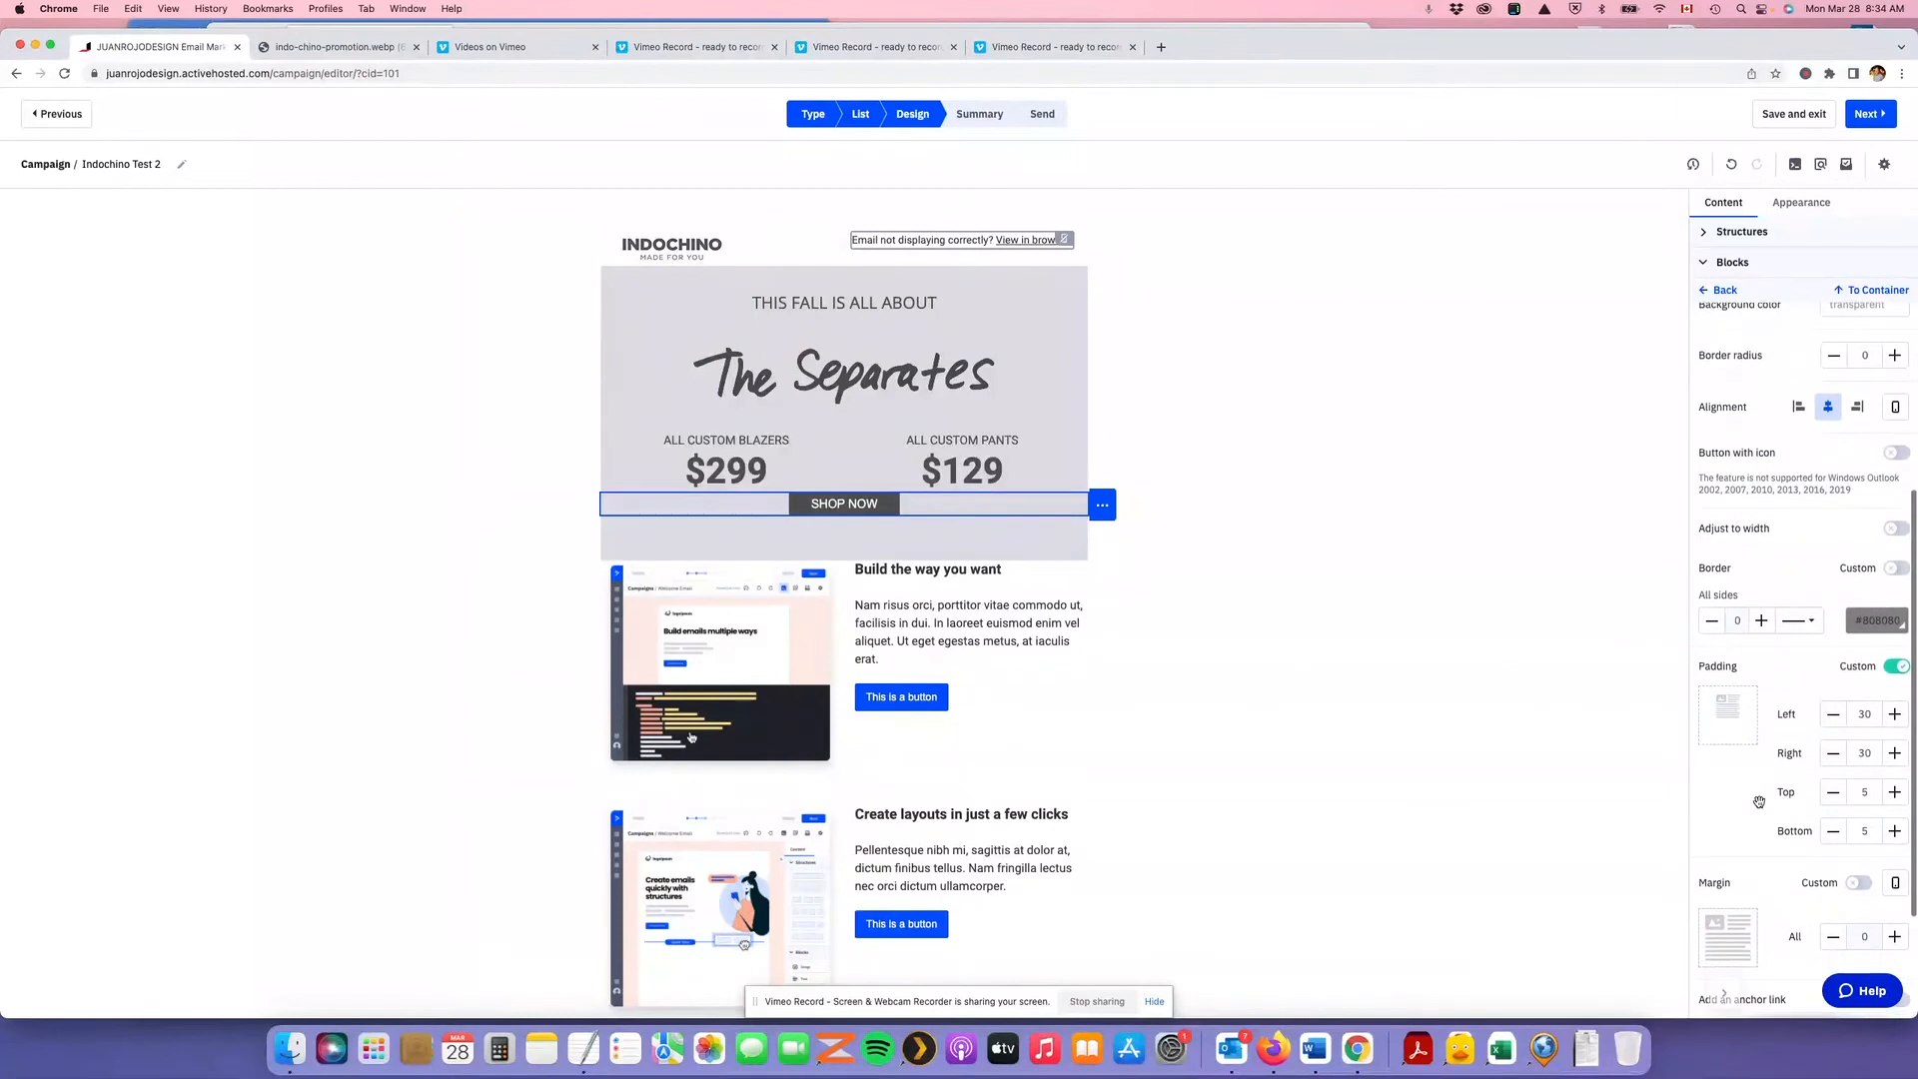
click(1895, 792)
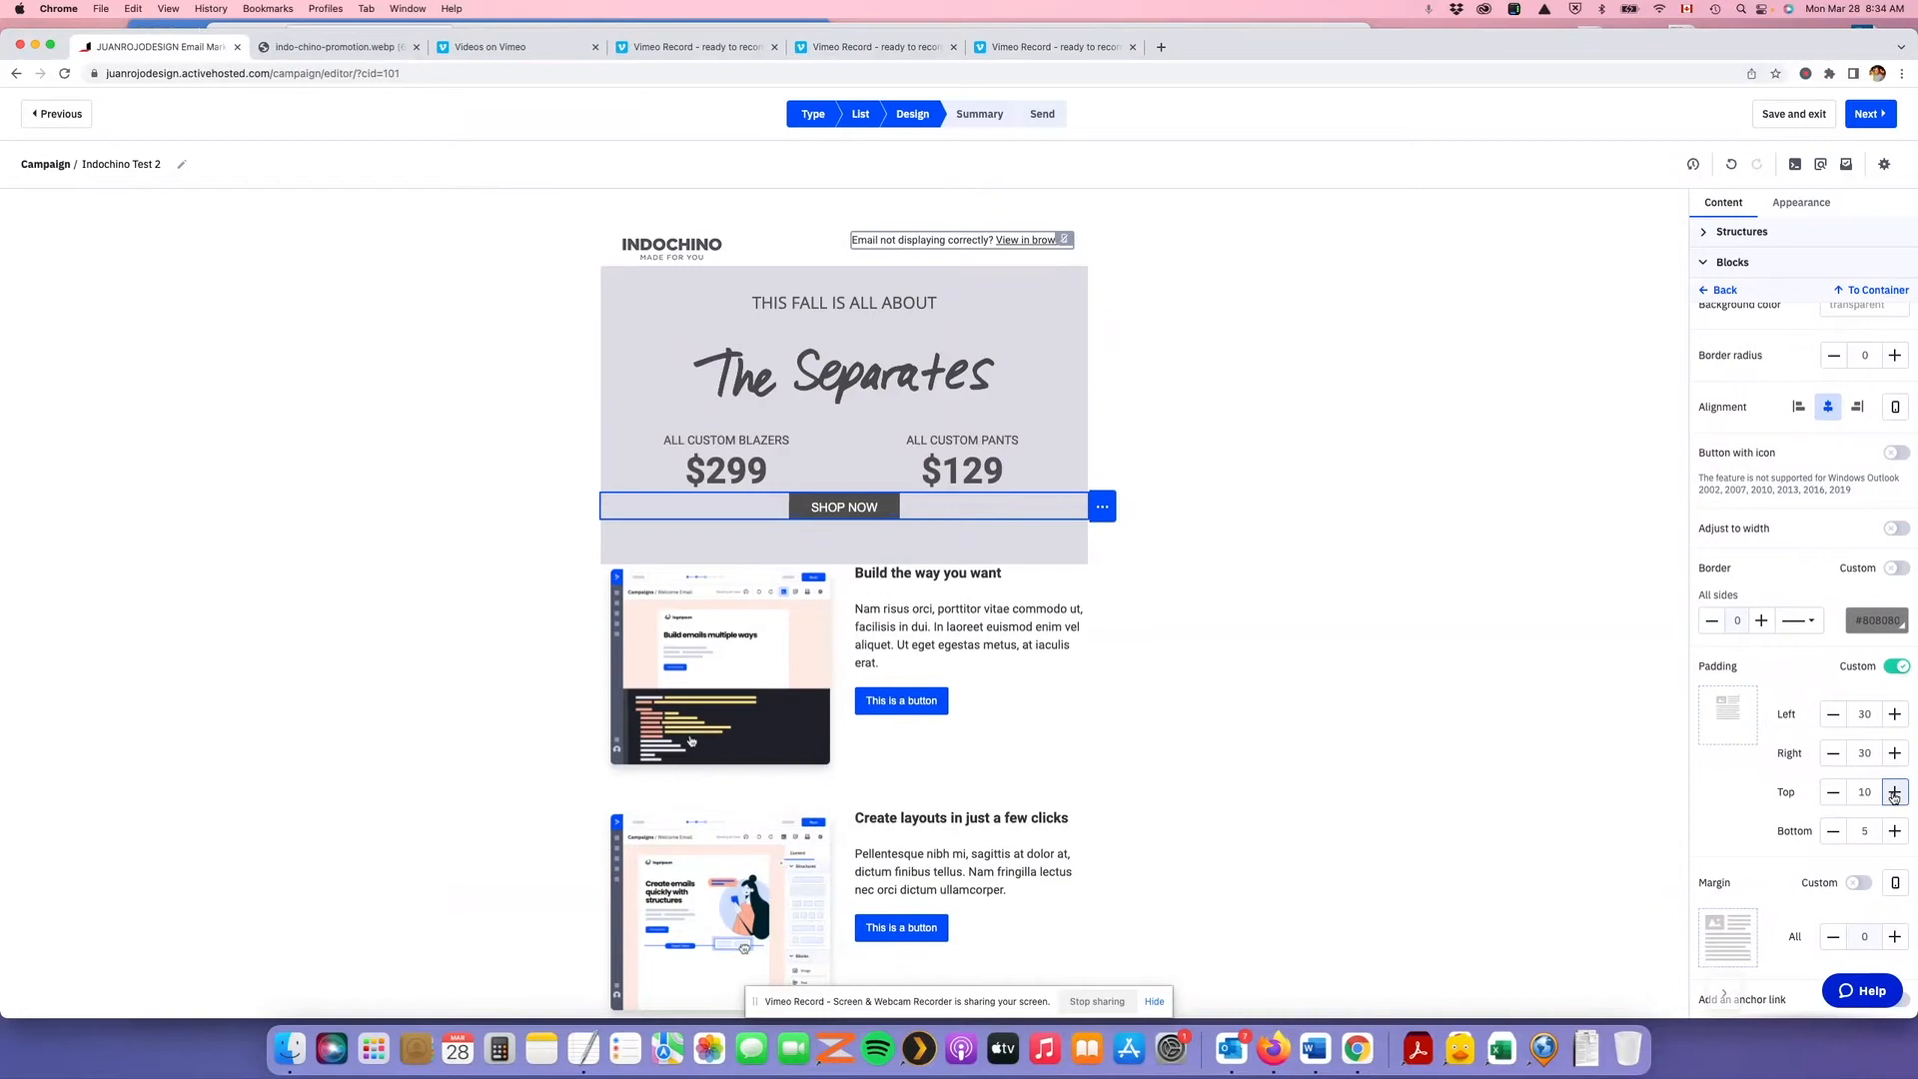
click(1835, 794)
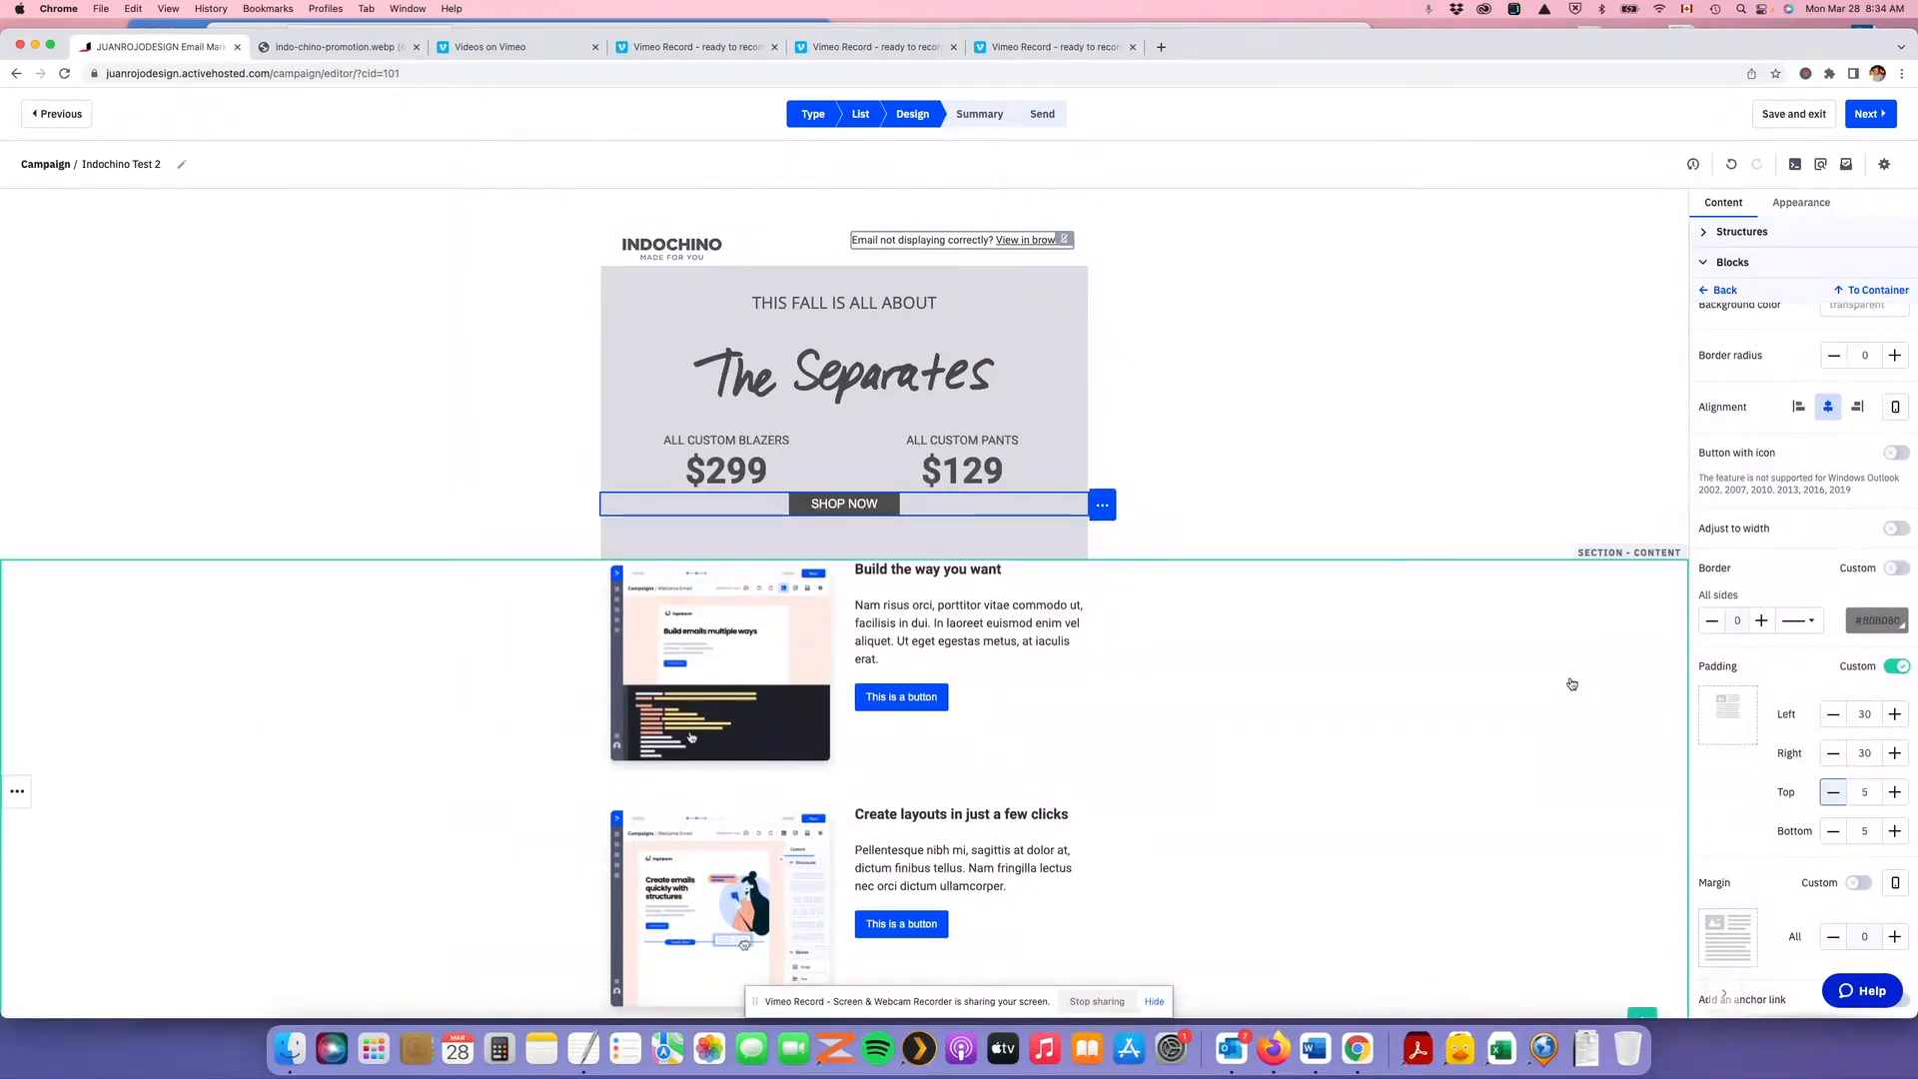
Add a spacer block between the pricing columns and the SHOP NOW button, with its line thickness set to 0
click(1705, 267)
drag(1736, 435, 898, 508)
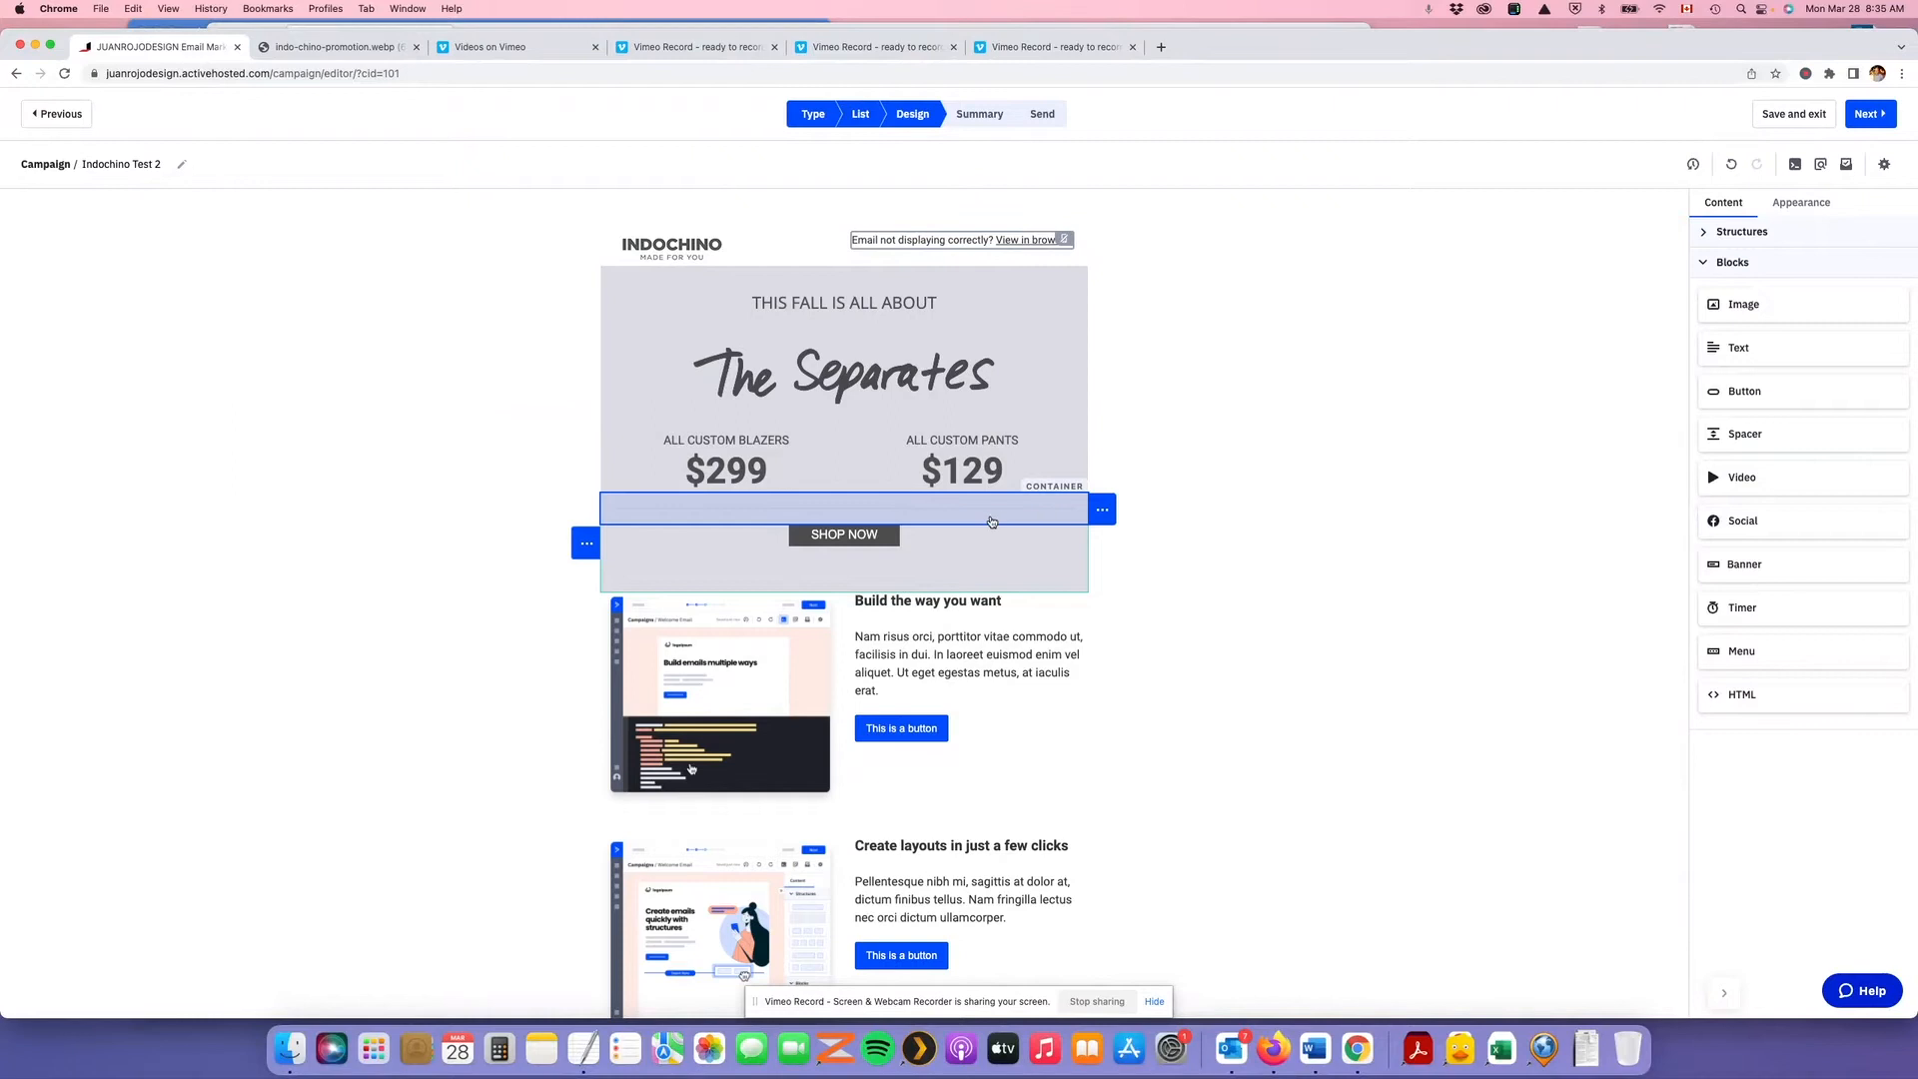
click(992, 522)
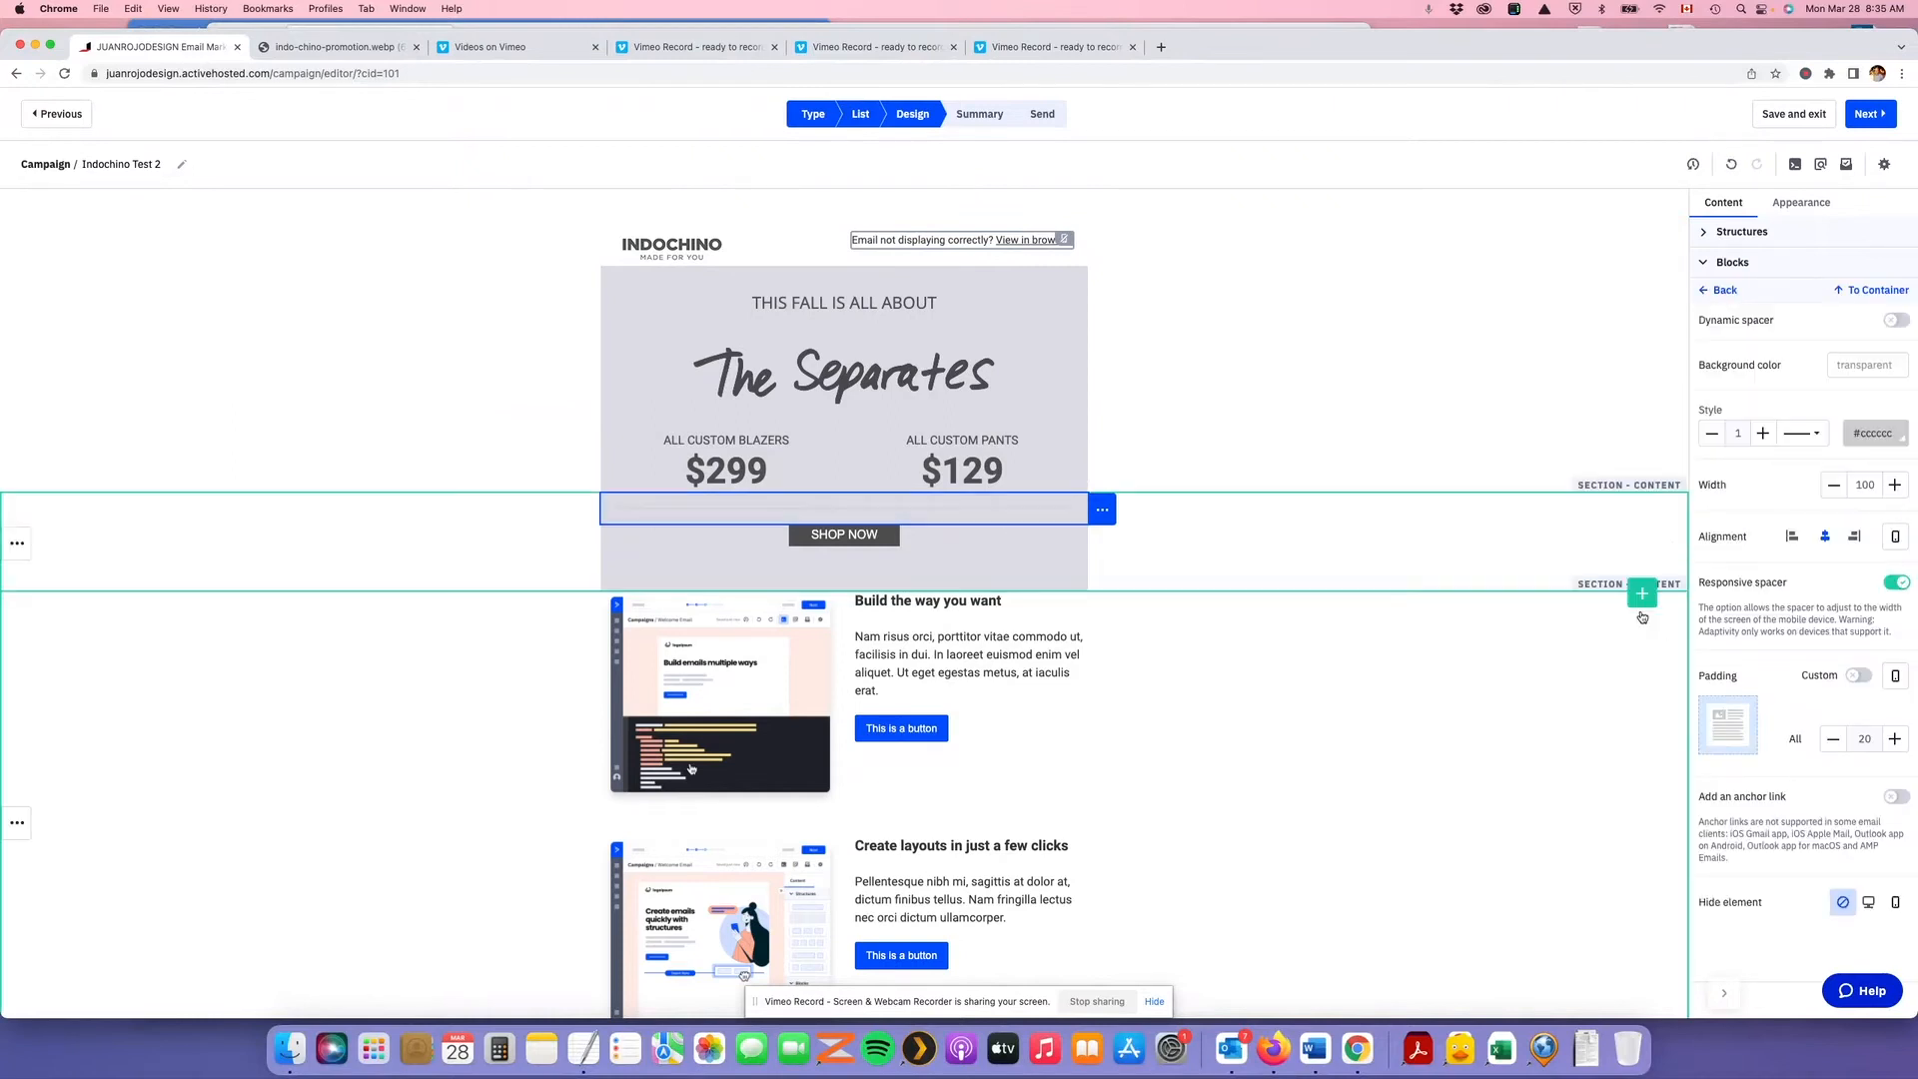
click(1713, 437)
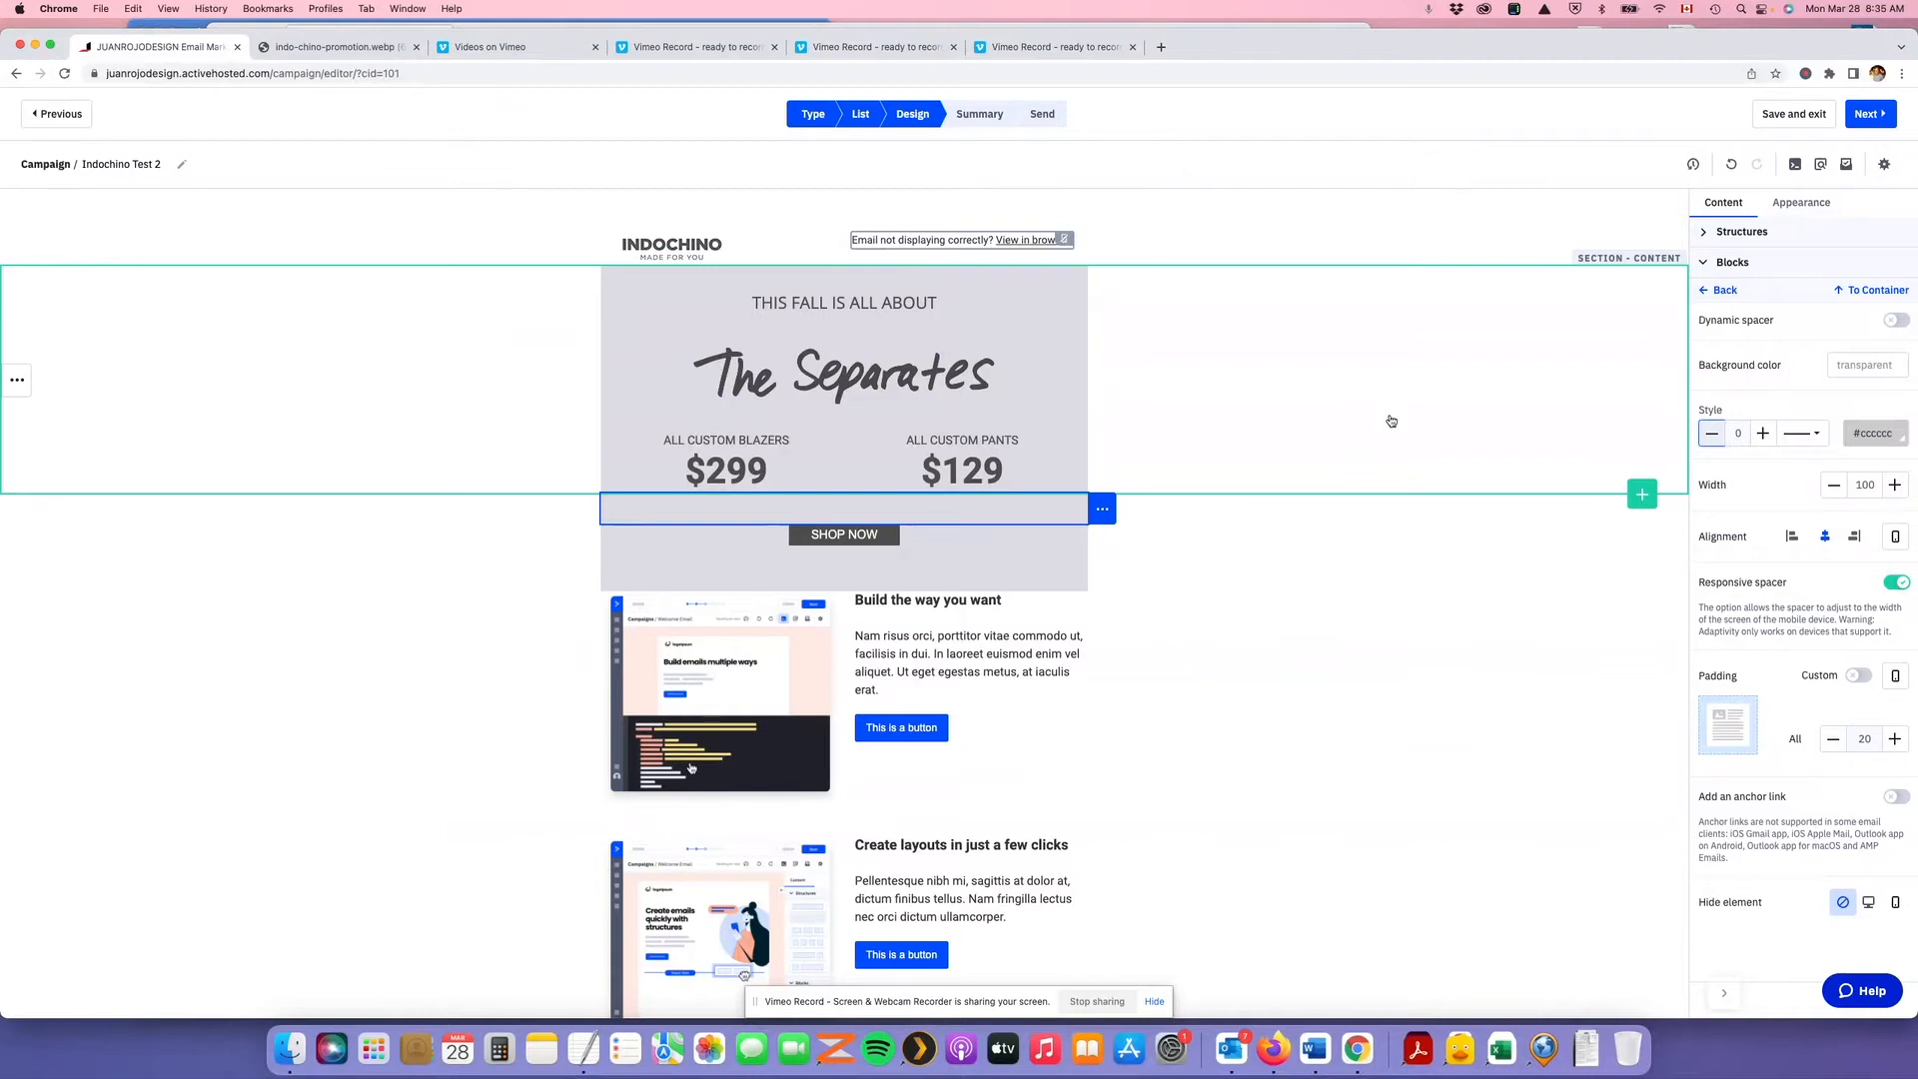
Preview the email on desktop and mobile, and set the SHOP NOW button's mobile margin to 20 on all sides
click(1824, 165)
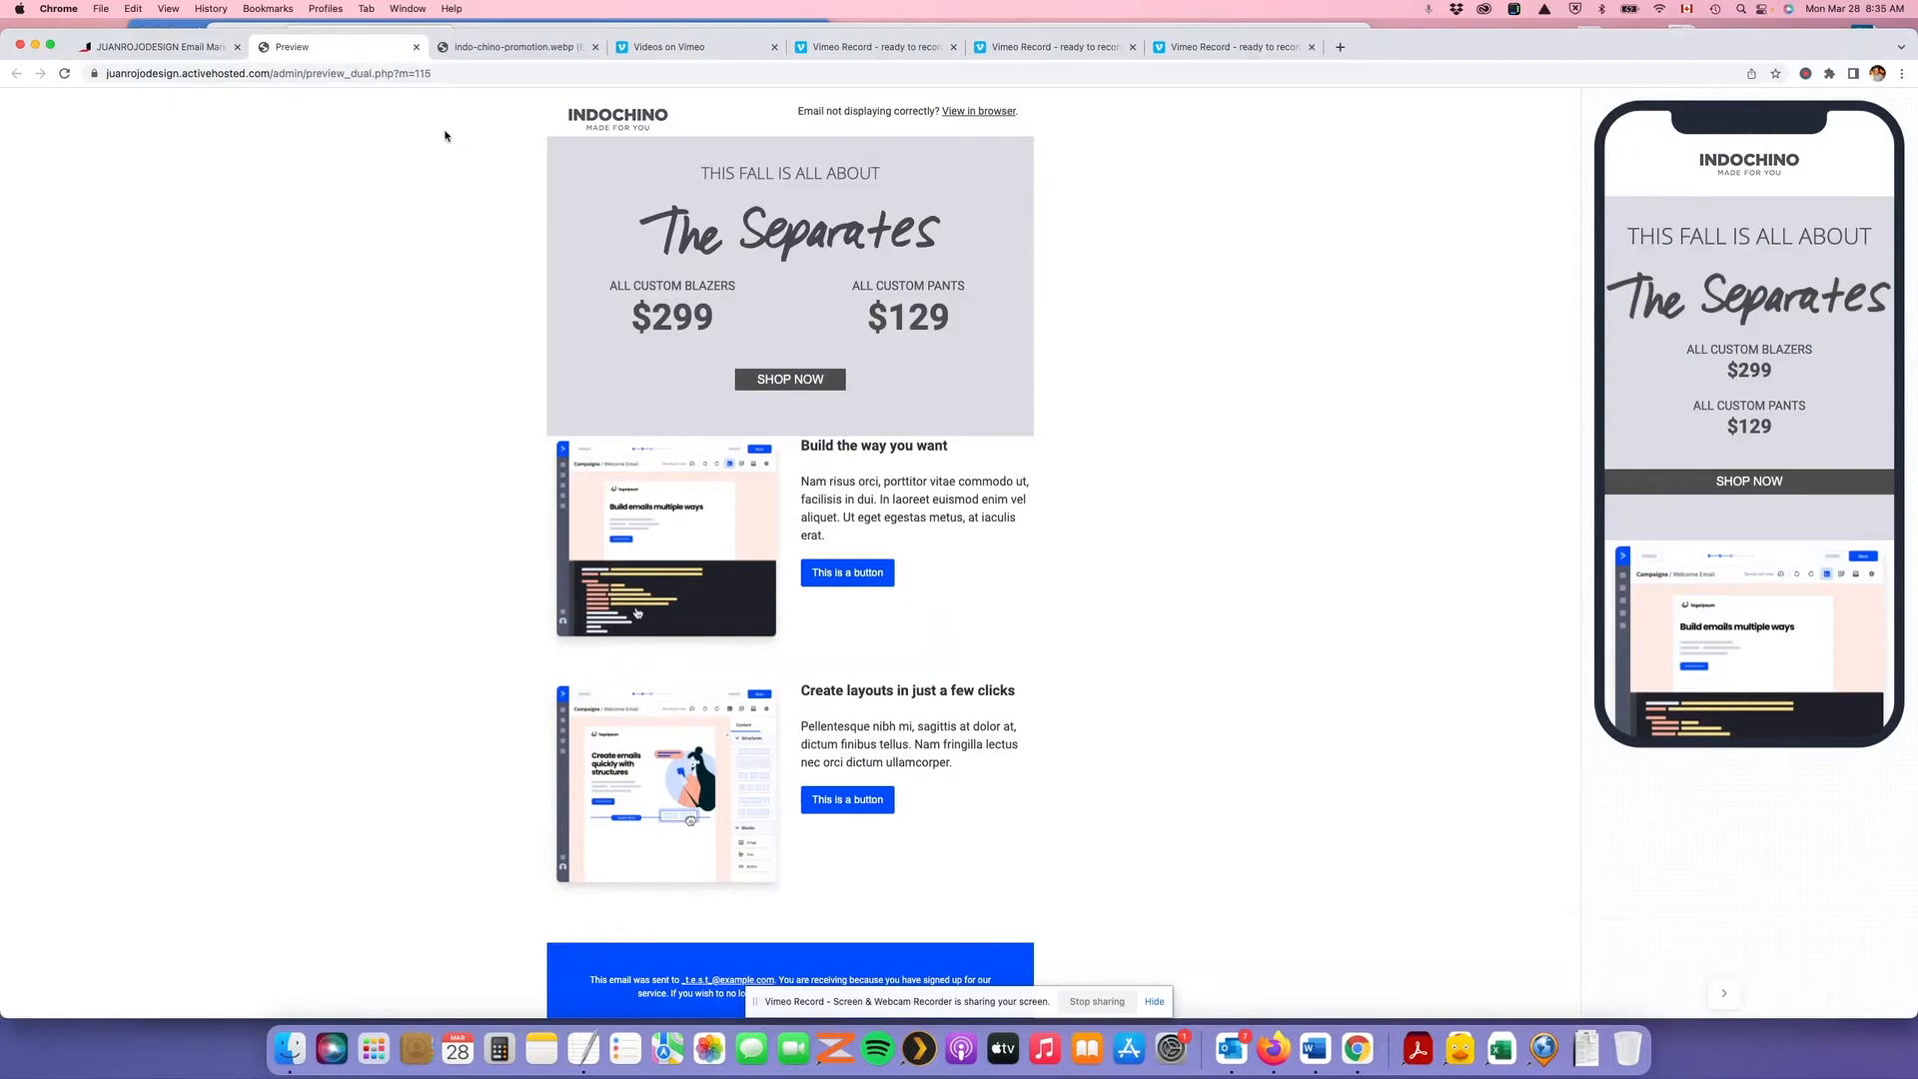
click(415, 48)
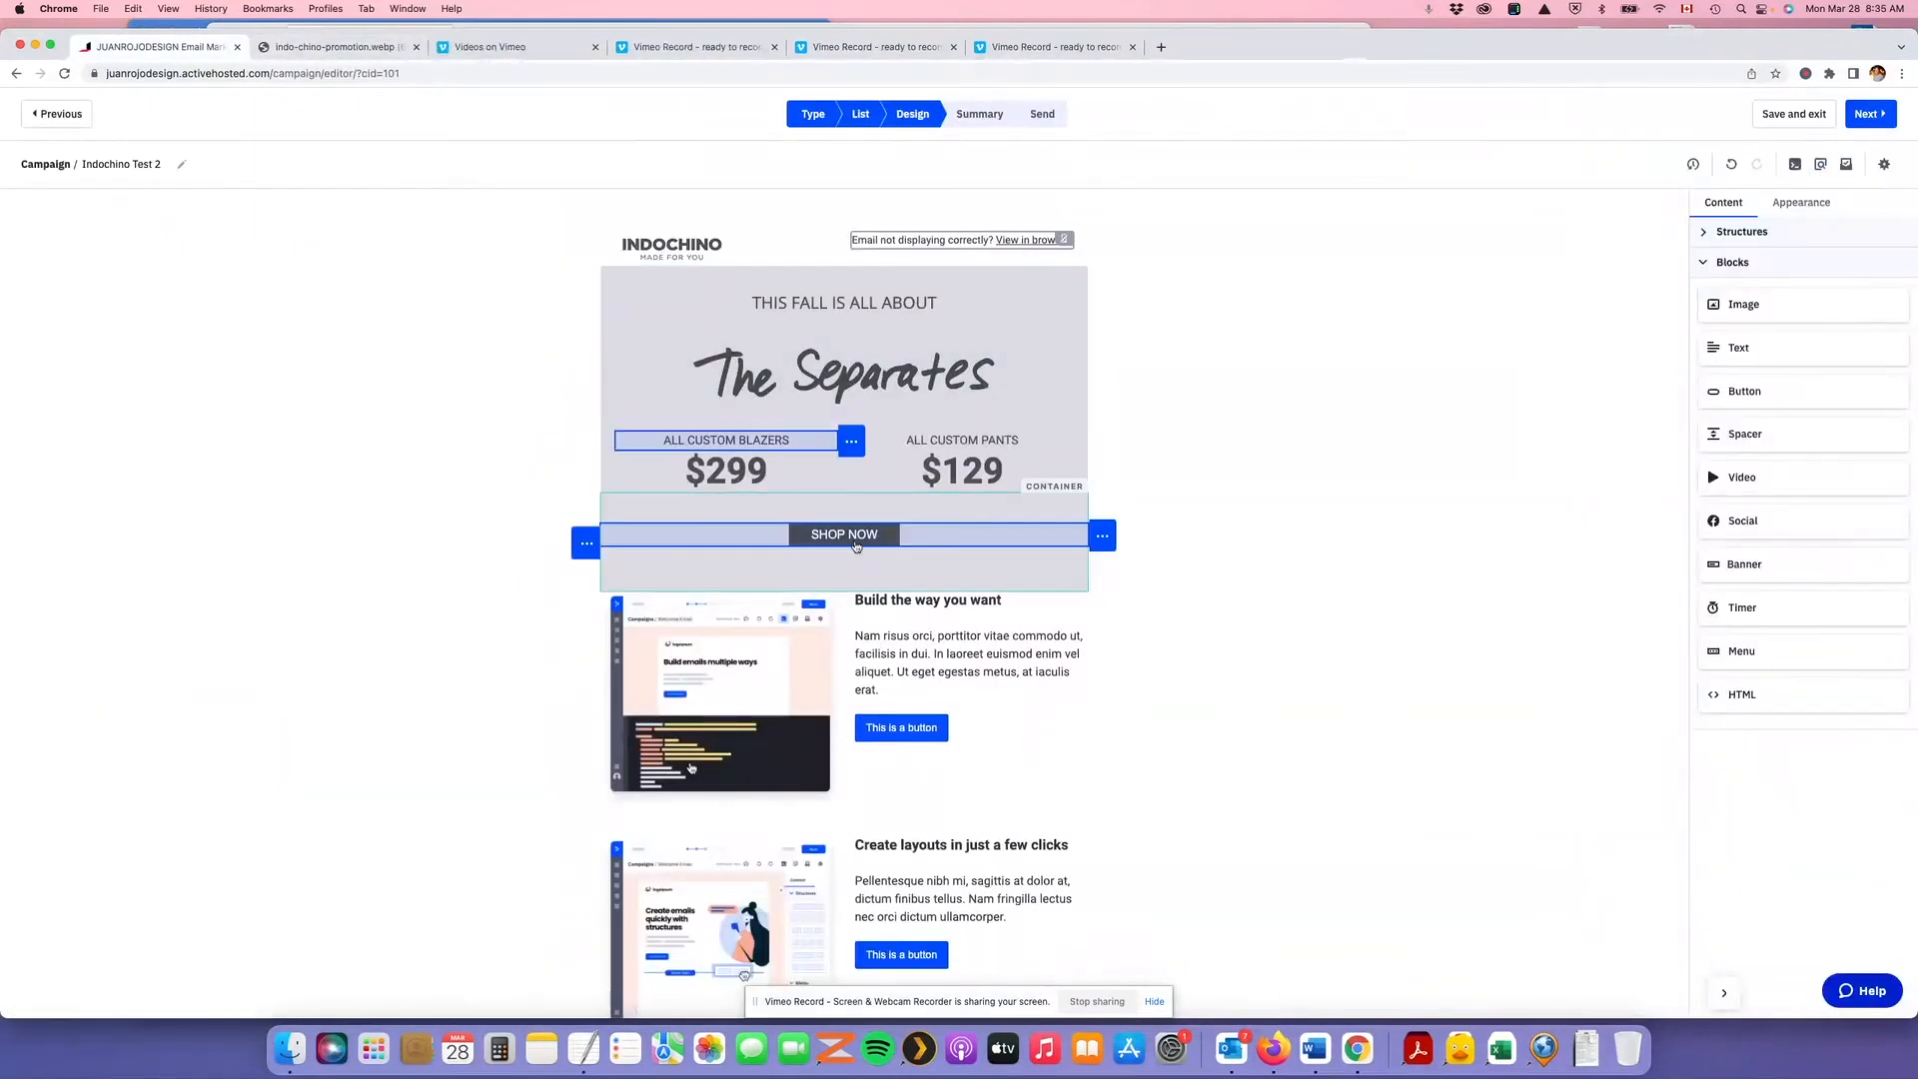
click(894, 538)
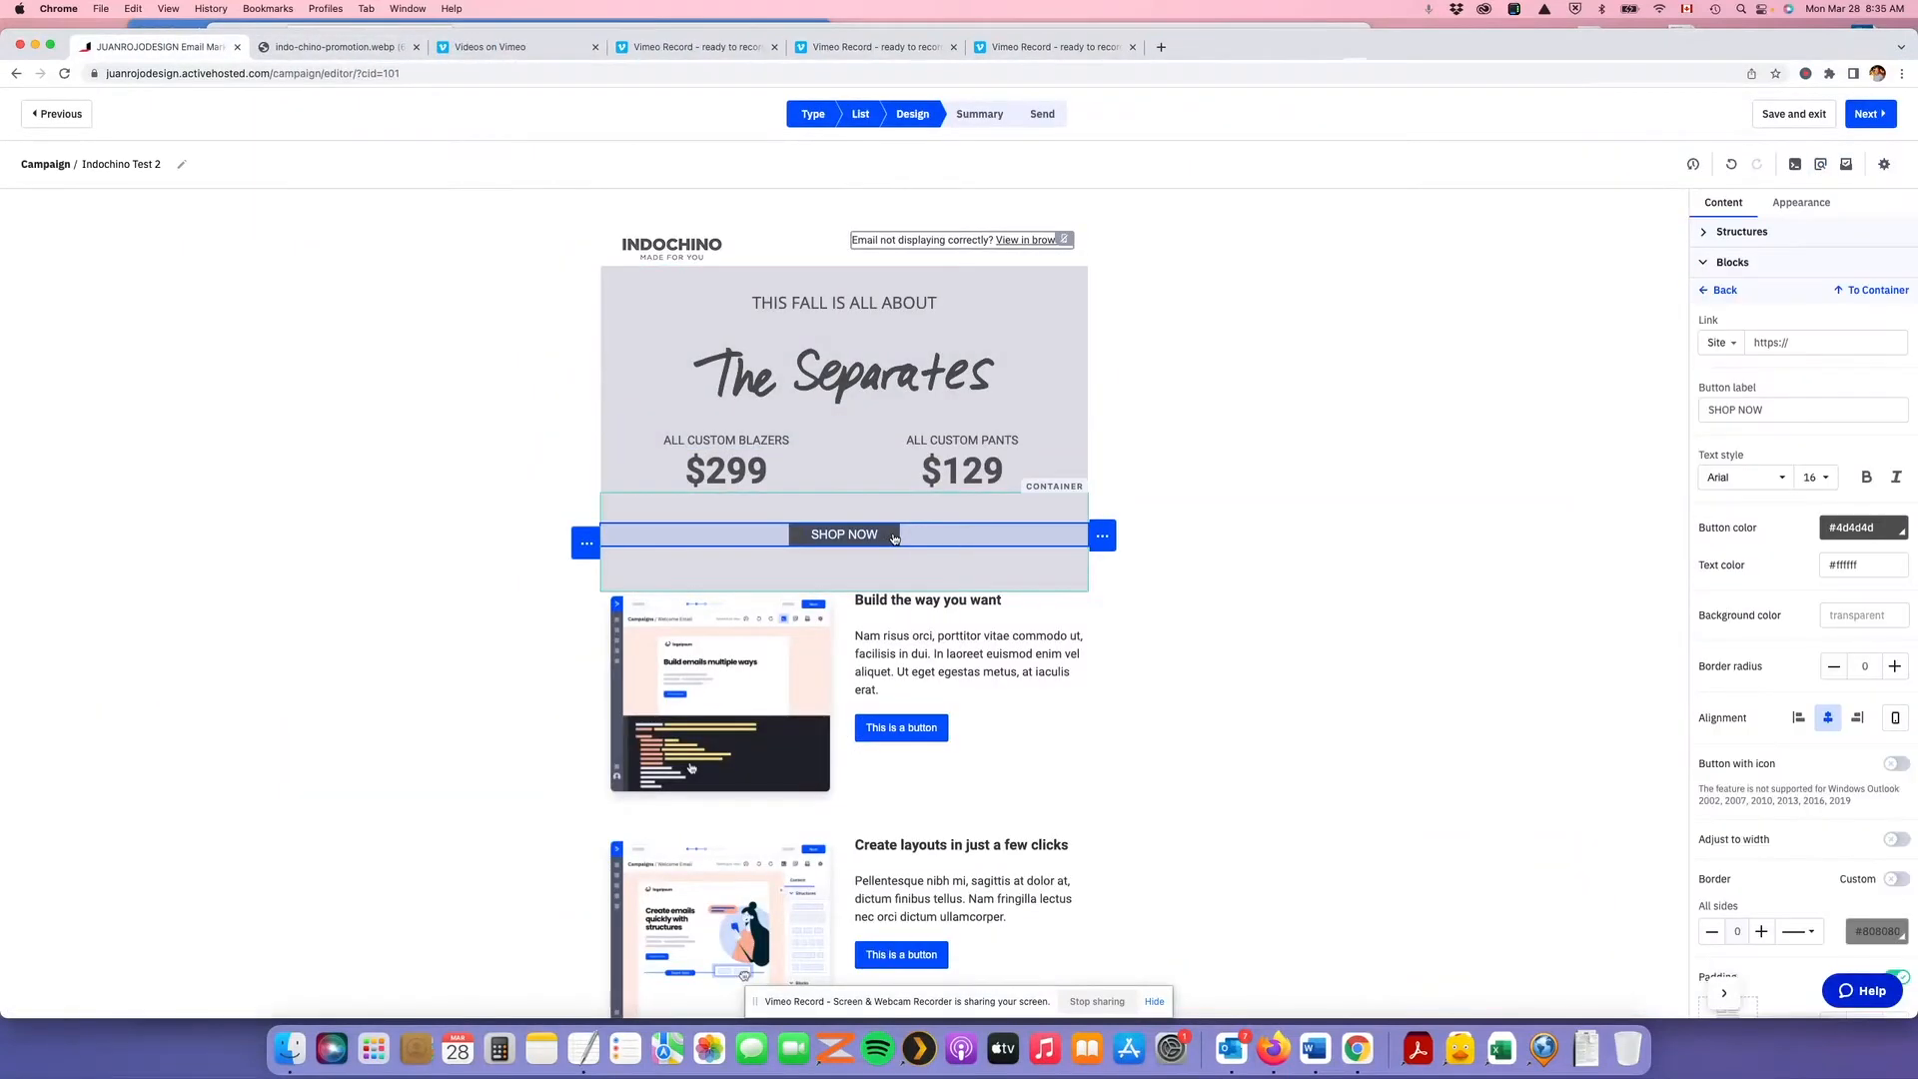
scroll(1745, 864, down, 2)
scroll(1745, 864, down, 5)
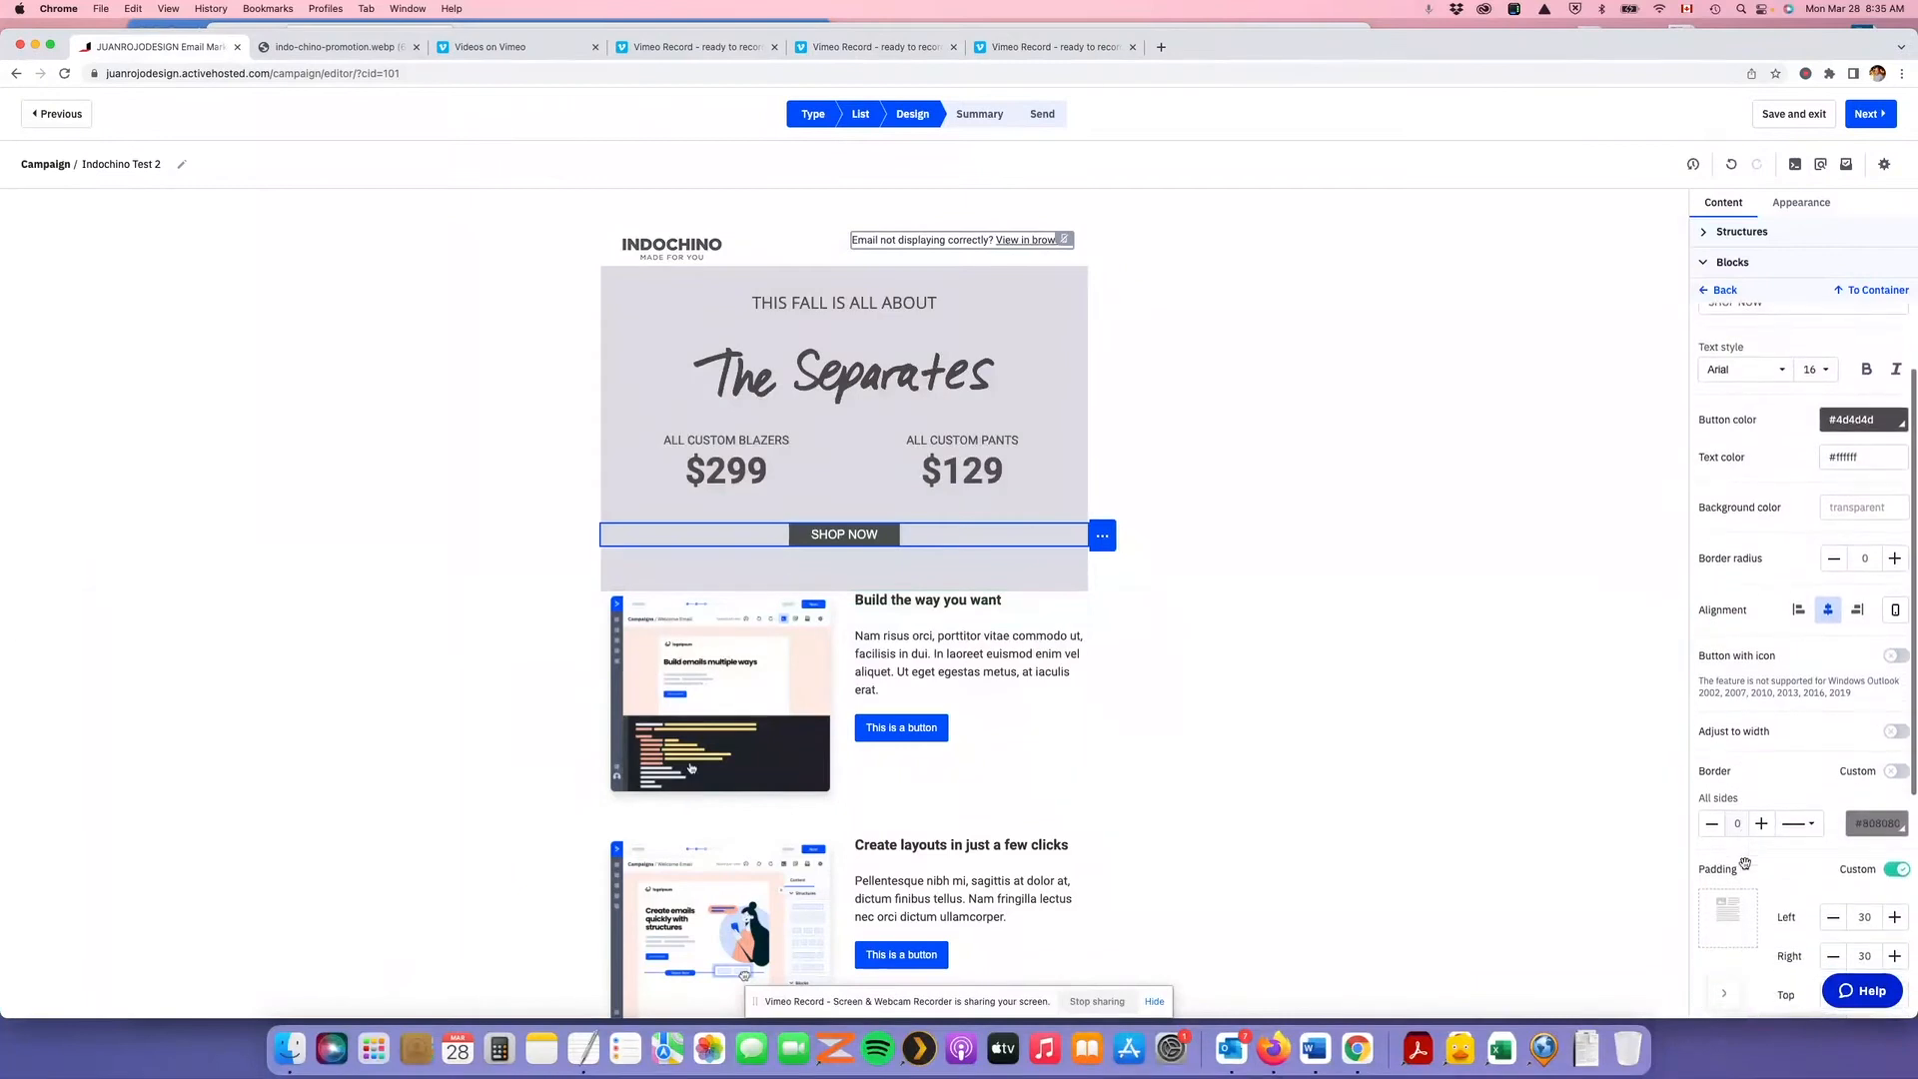
scroll(1744, 864, down, 3)
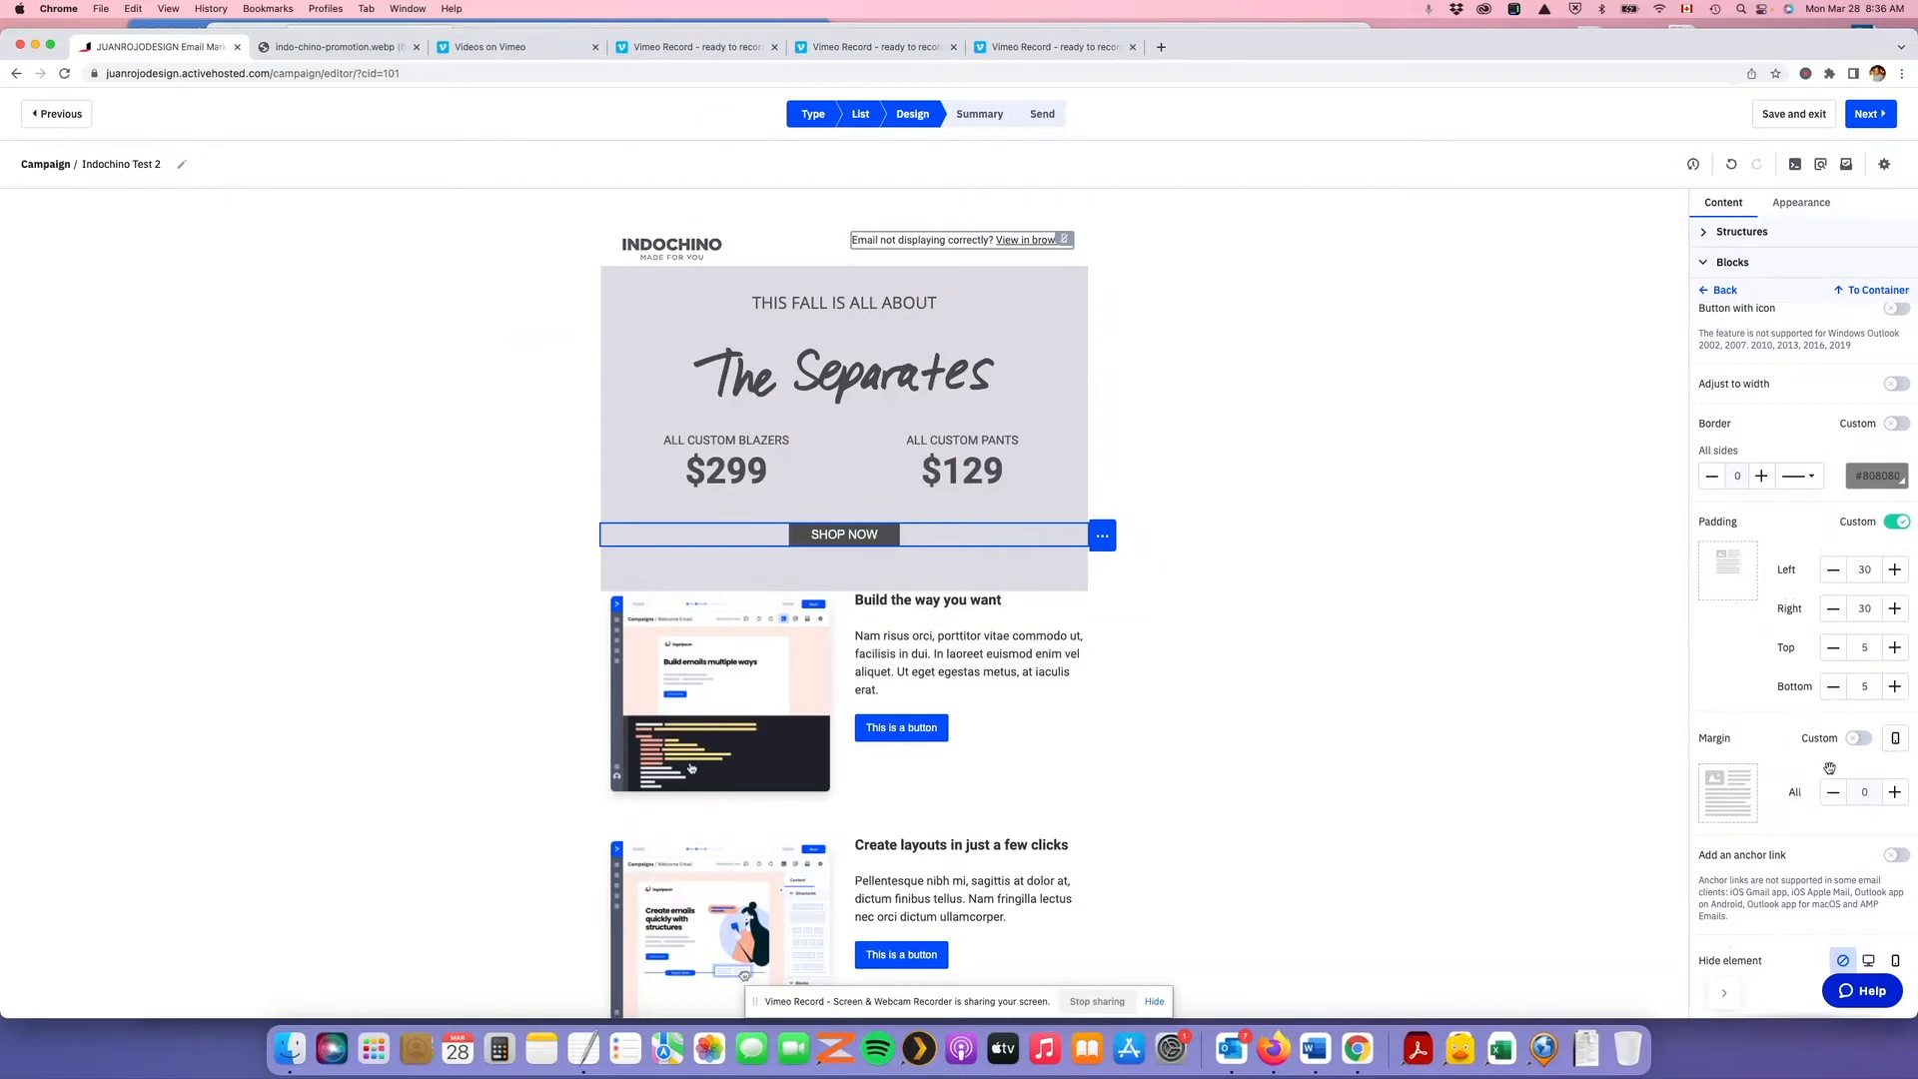
click(1896, 741)
click(1898, 799)
click(1898, 798)
click(1899, 798)
click(1899, 798)
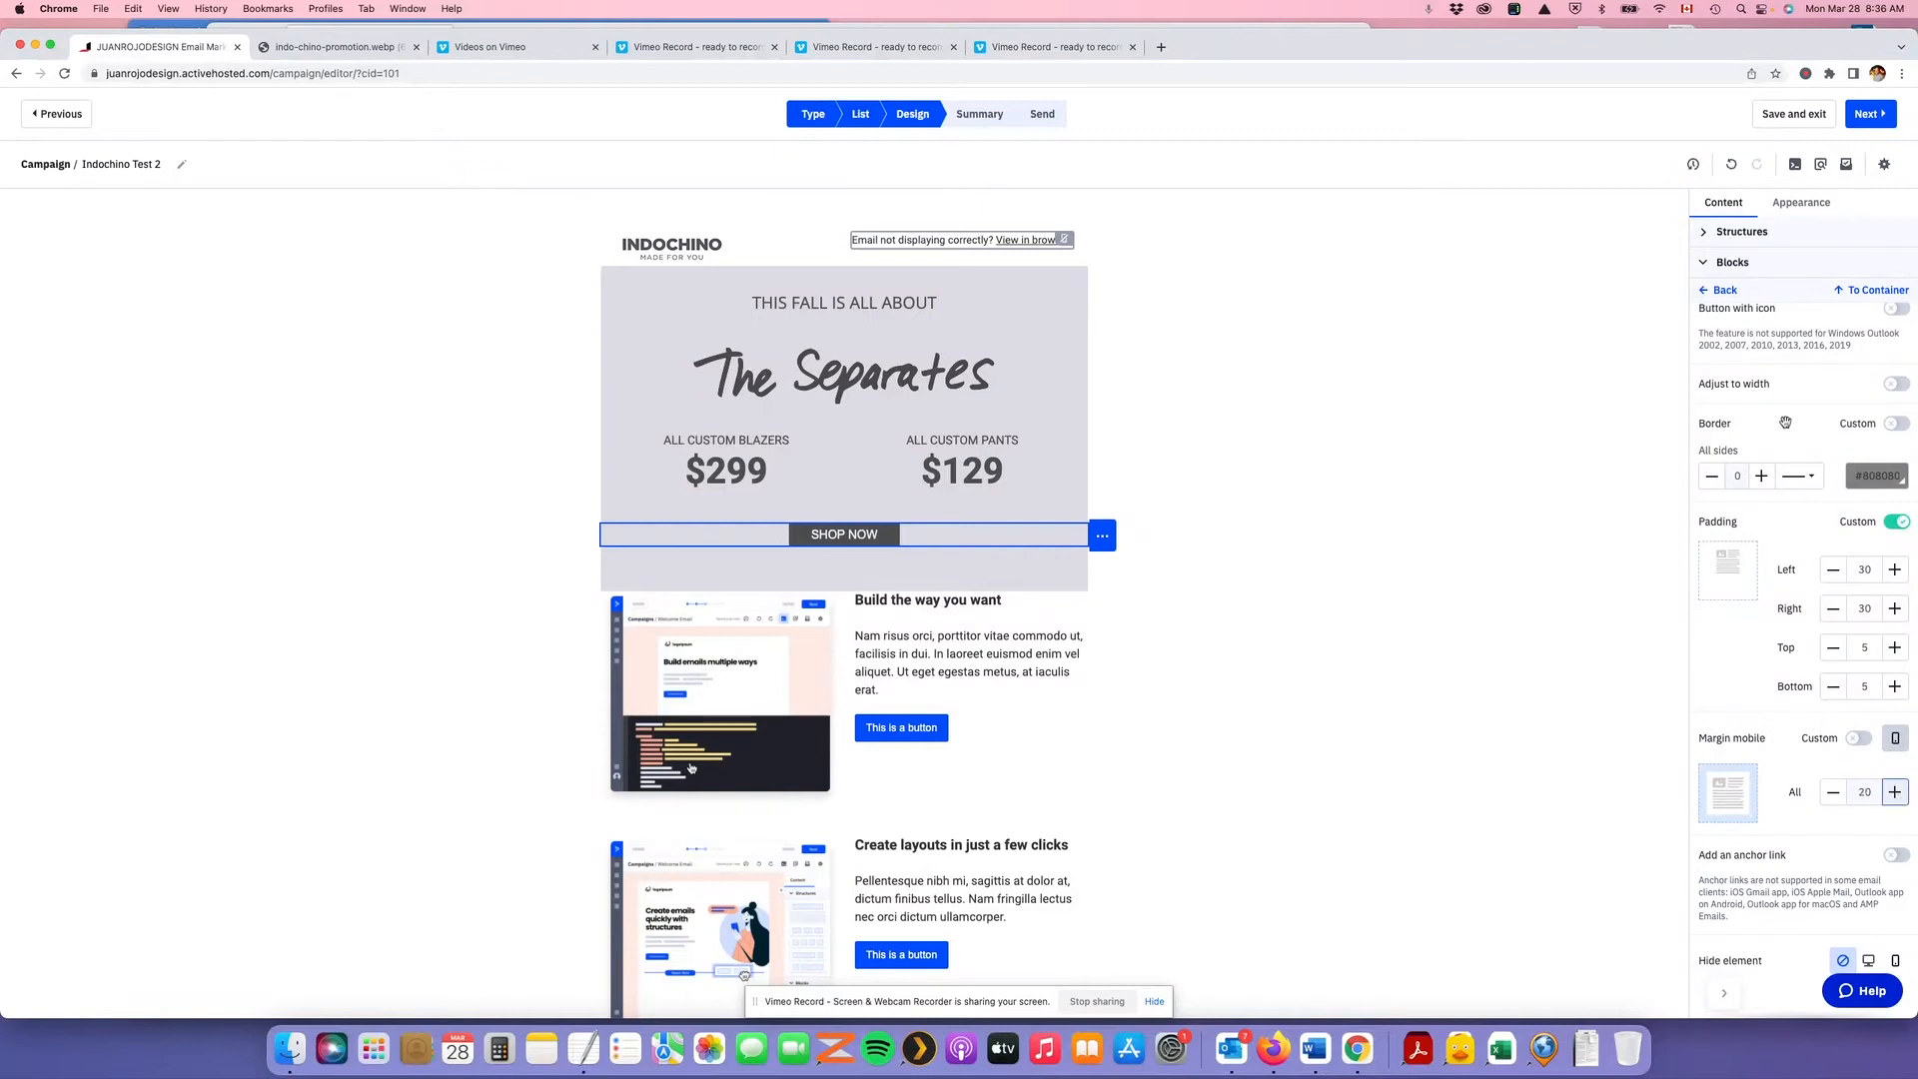
Check the mobile spacing in the preview and increase the SHOP NOW button's mobile margin to 30 on all sides
click(1821, 164)
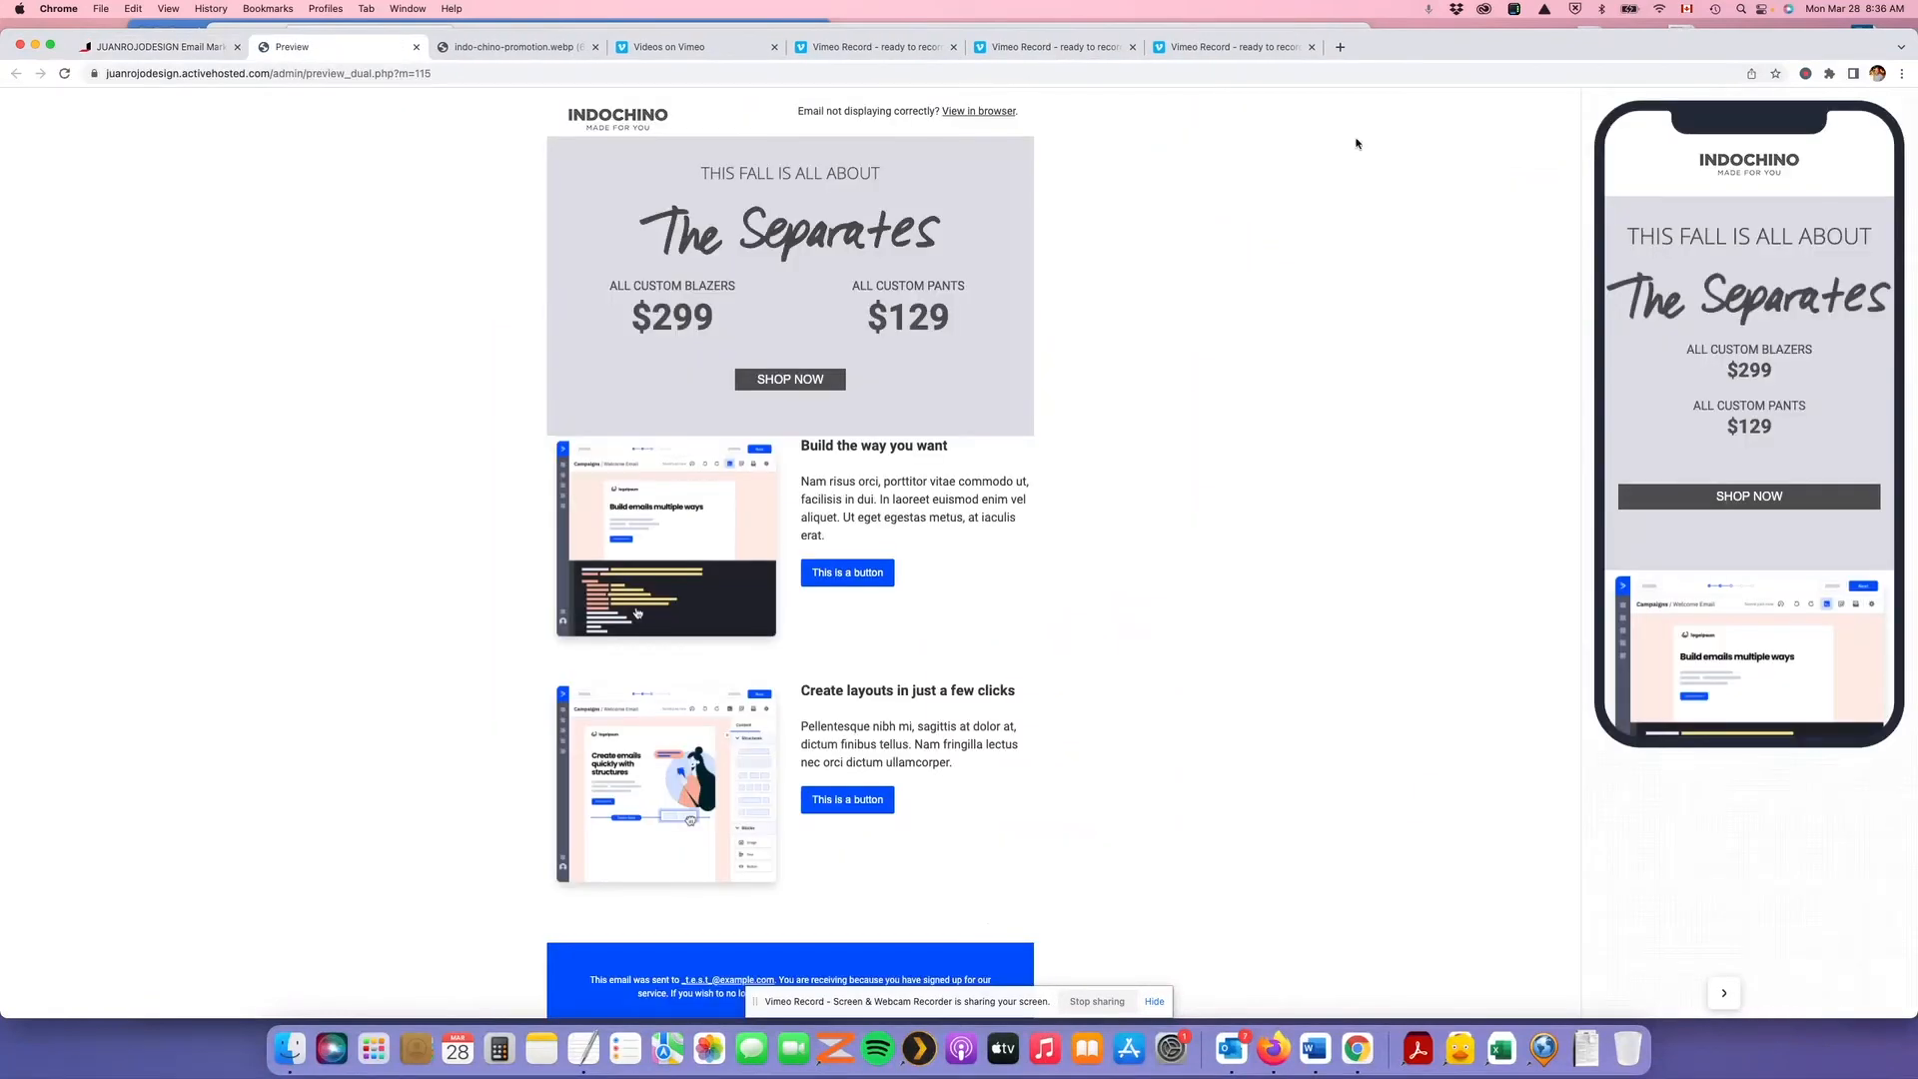
click(416, 47)
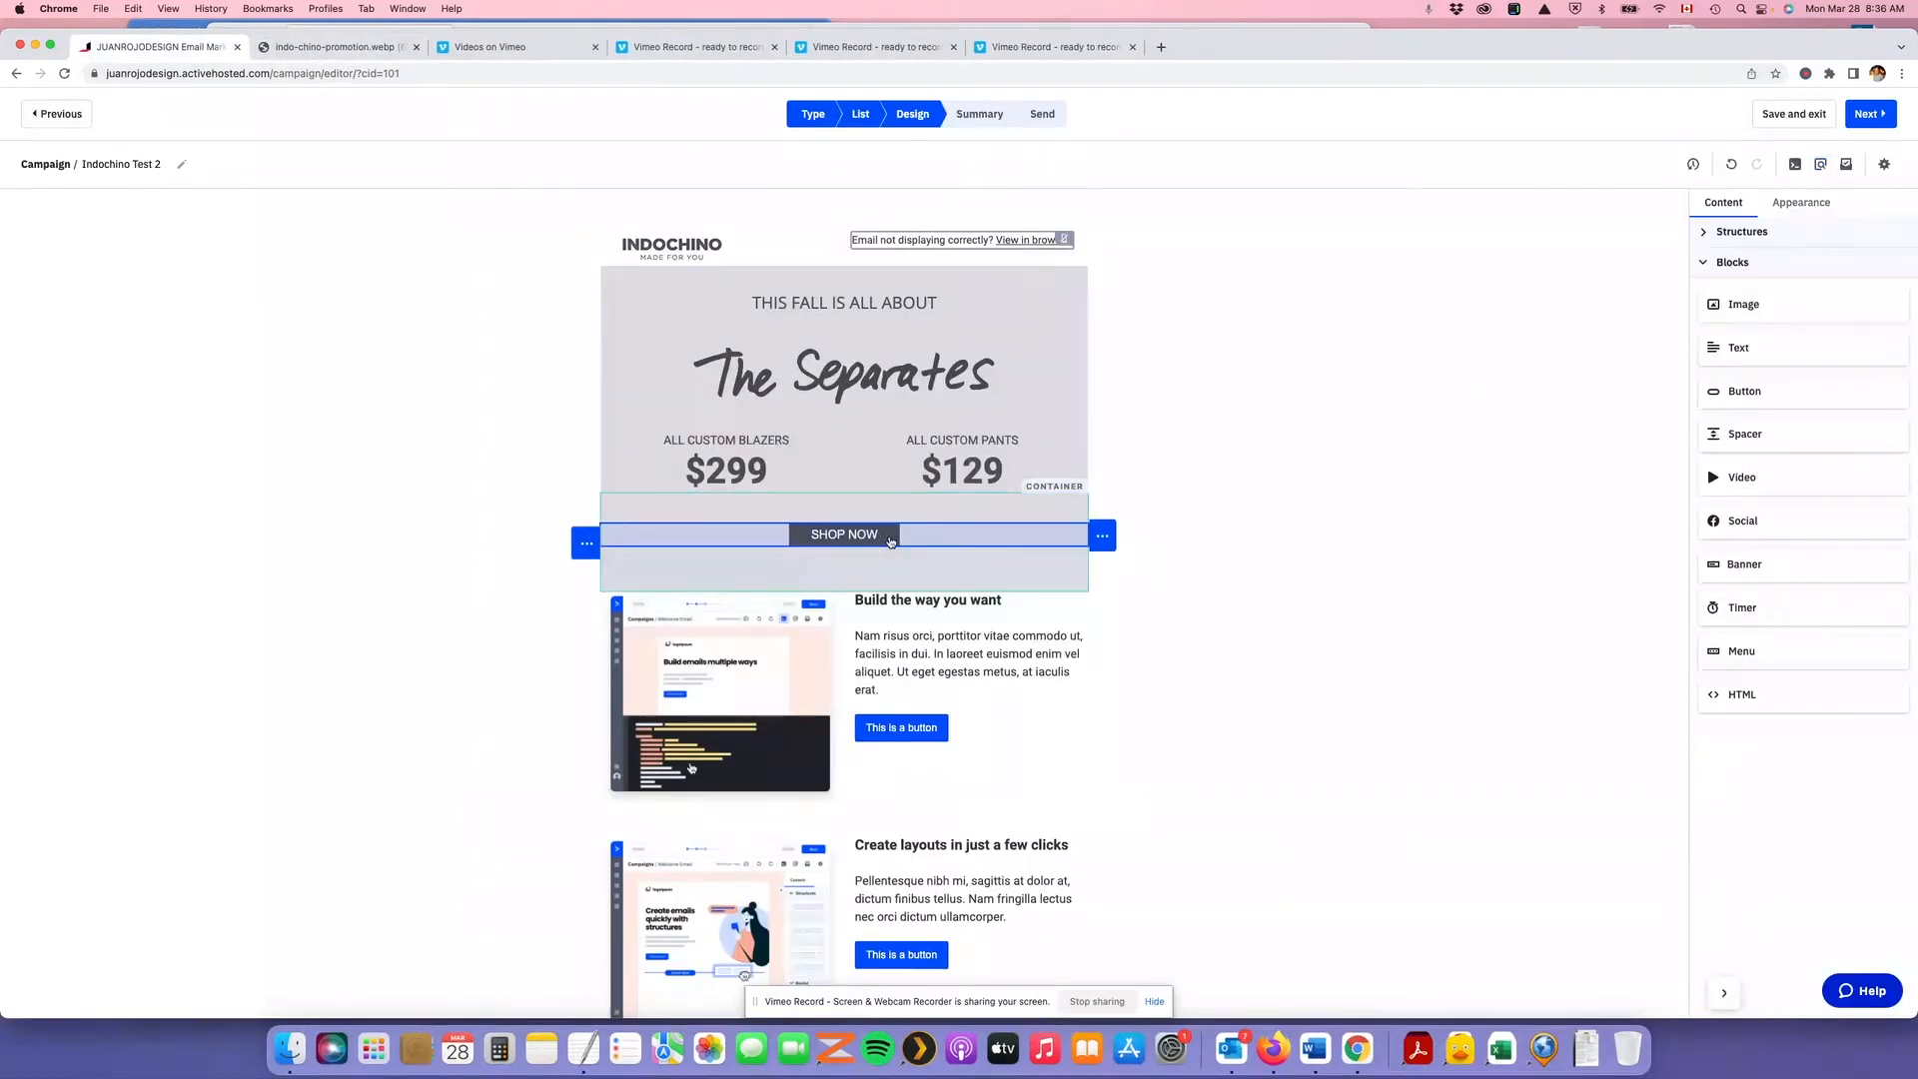
click(891, 541)
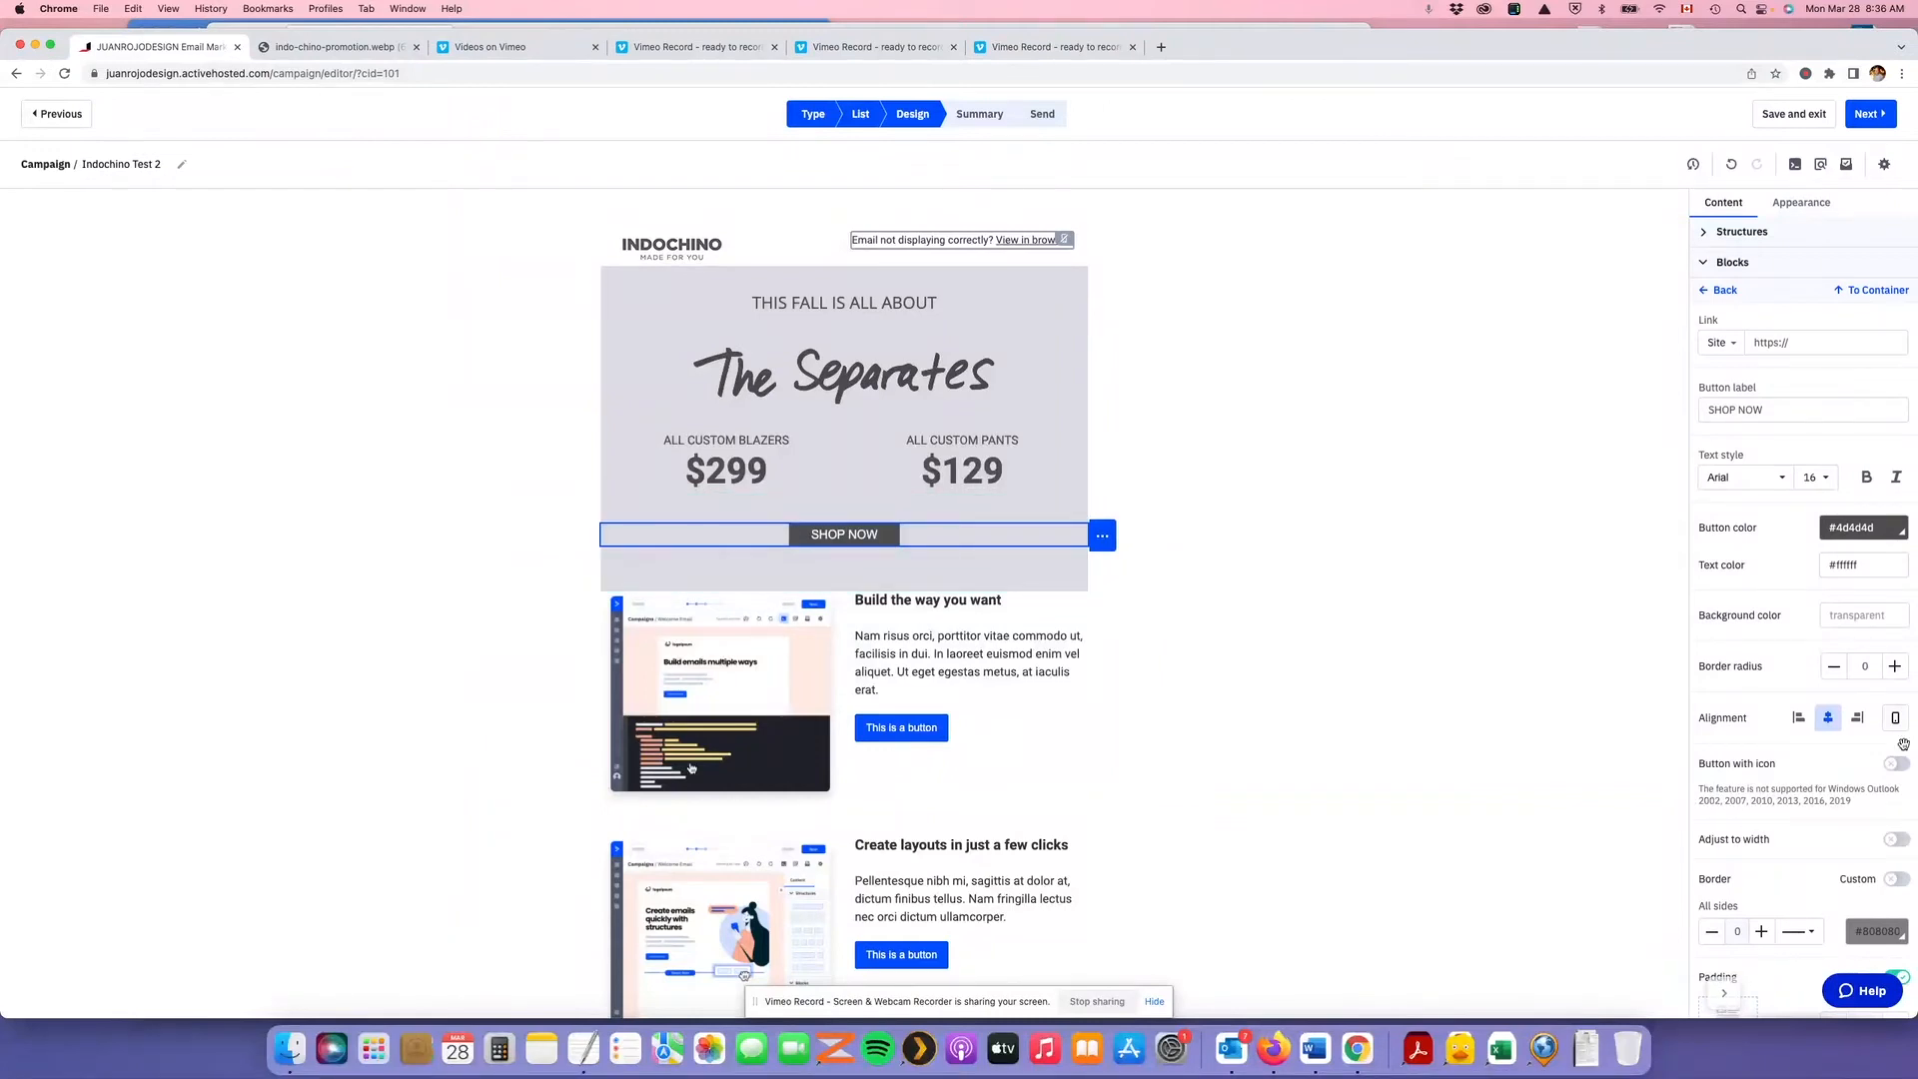
scroll(1836, 855, down, 5)
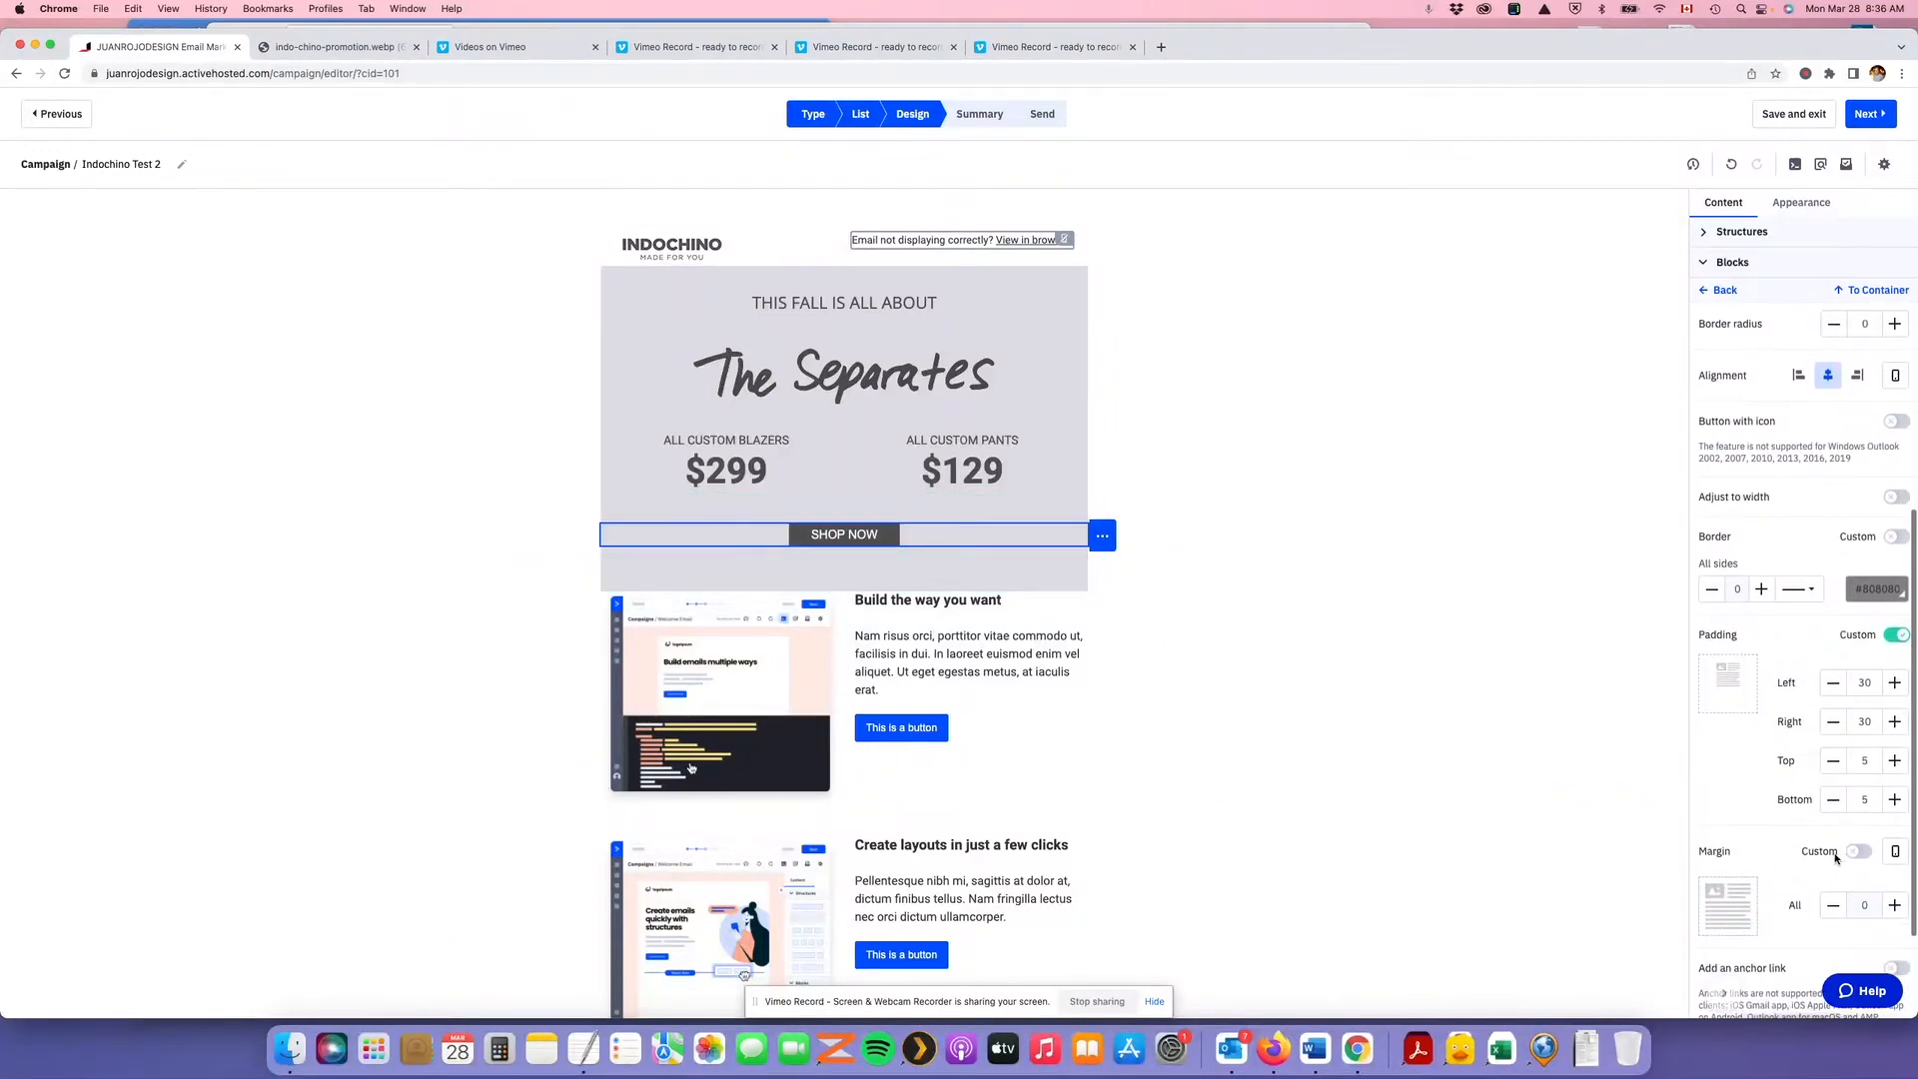
scroll(1836, 857, down, 1)
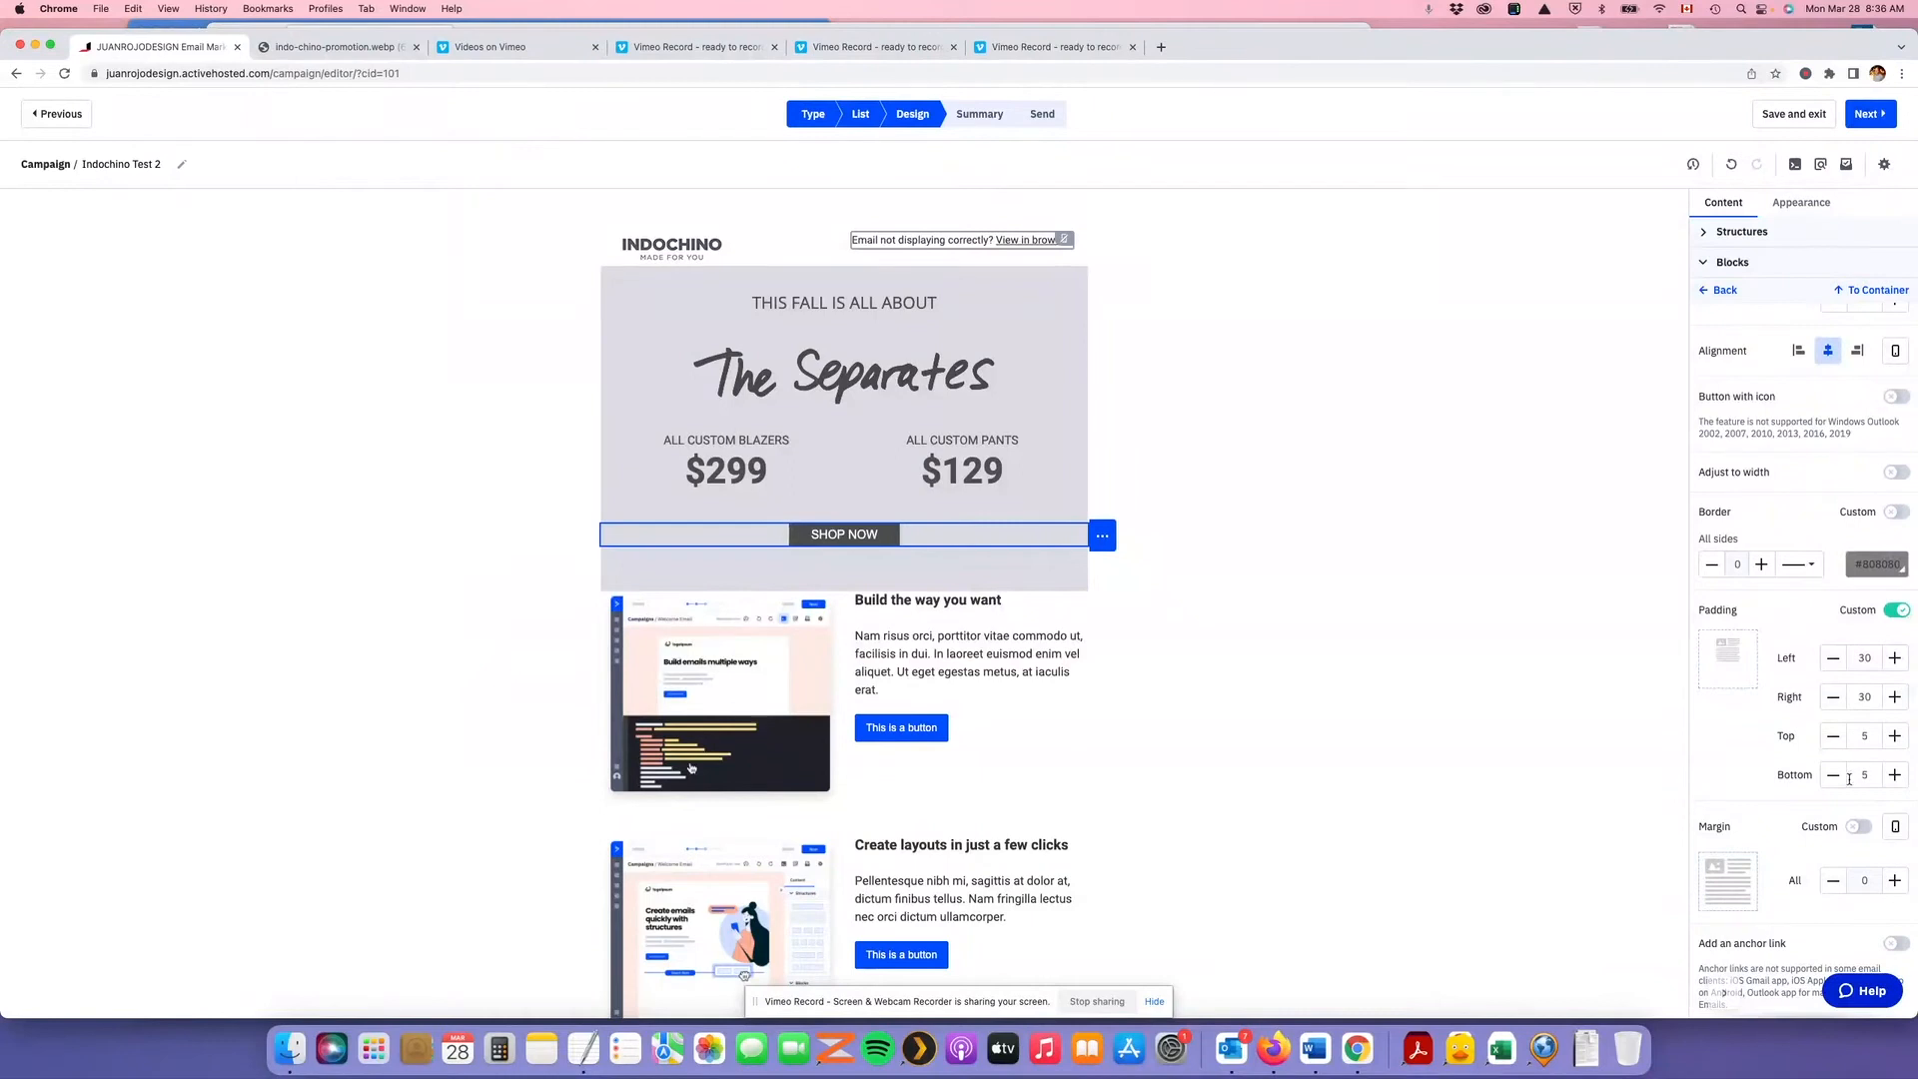
scroll(1834, 789, down, 3)
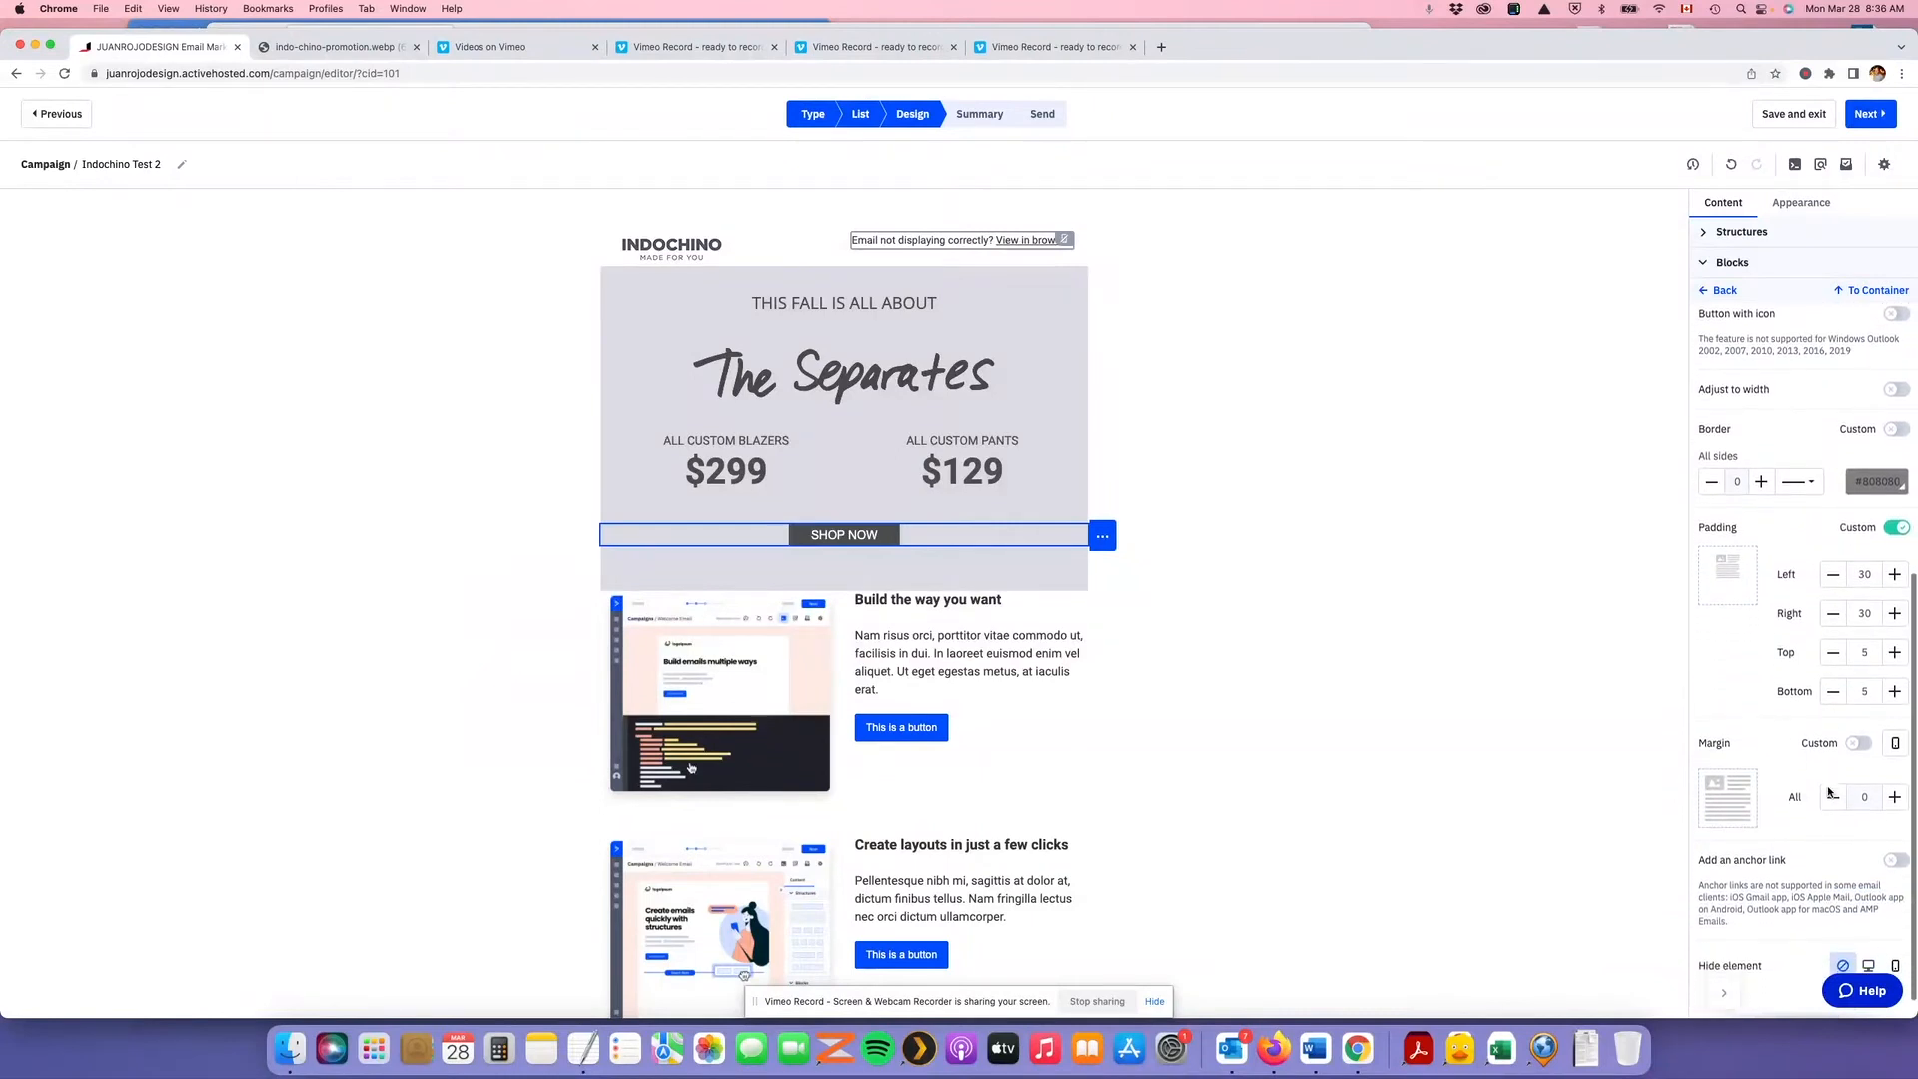
click(1894, 745)
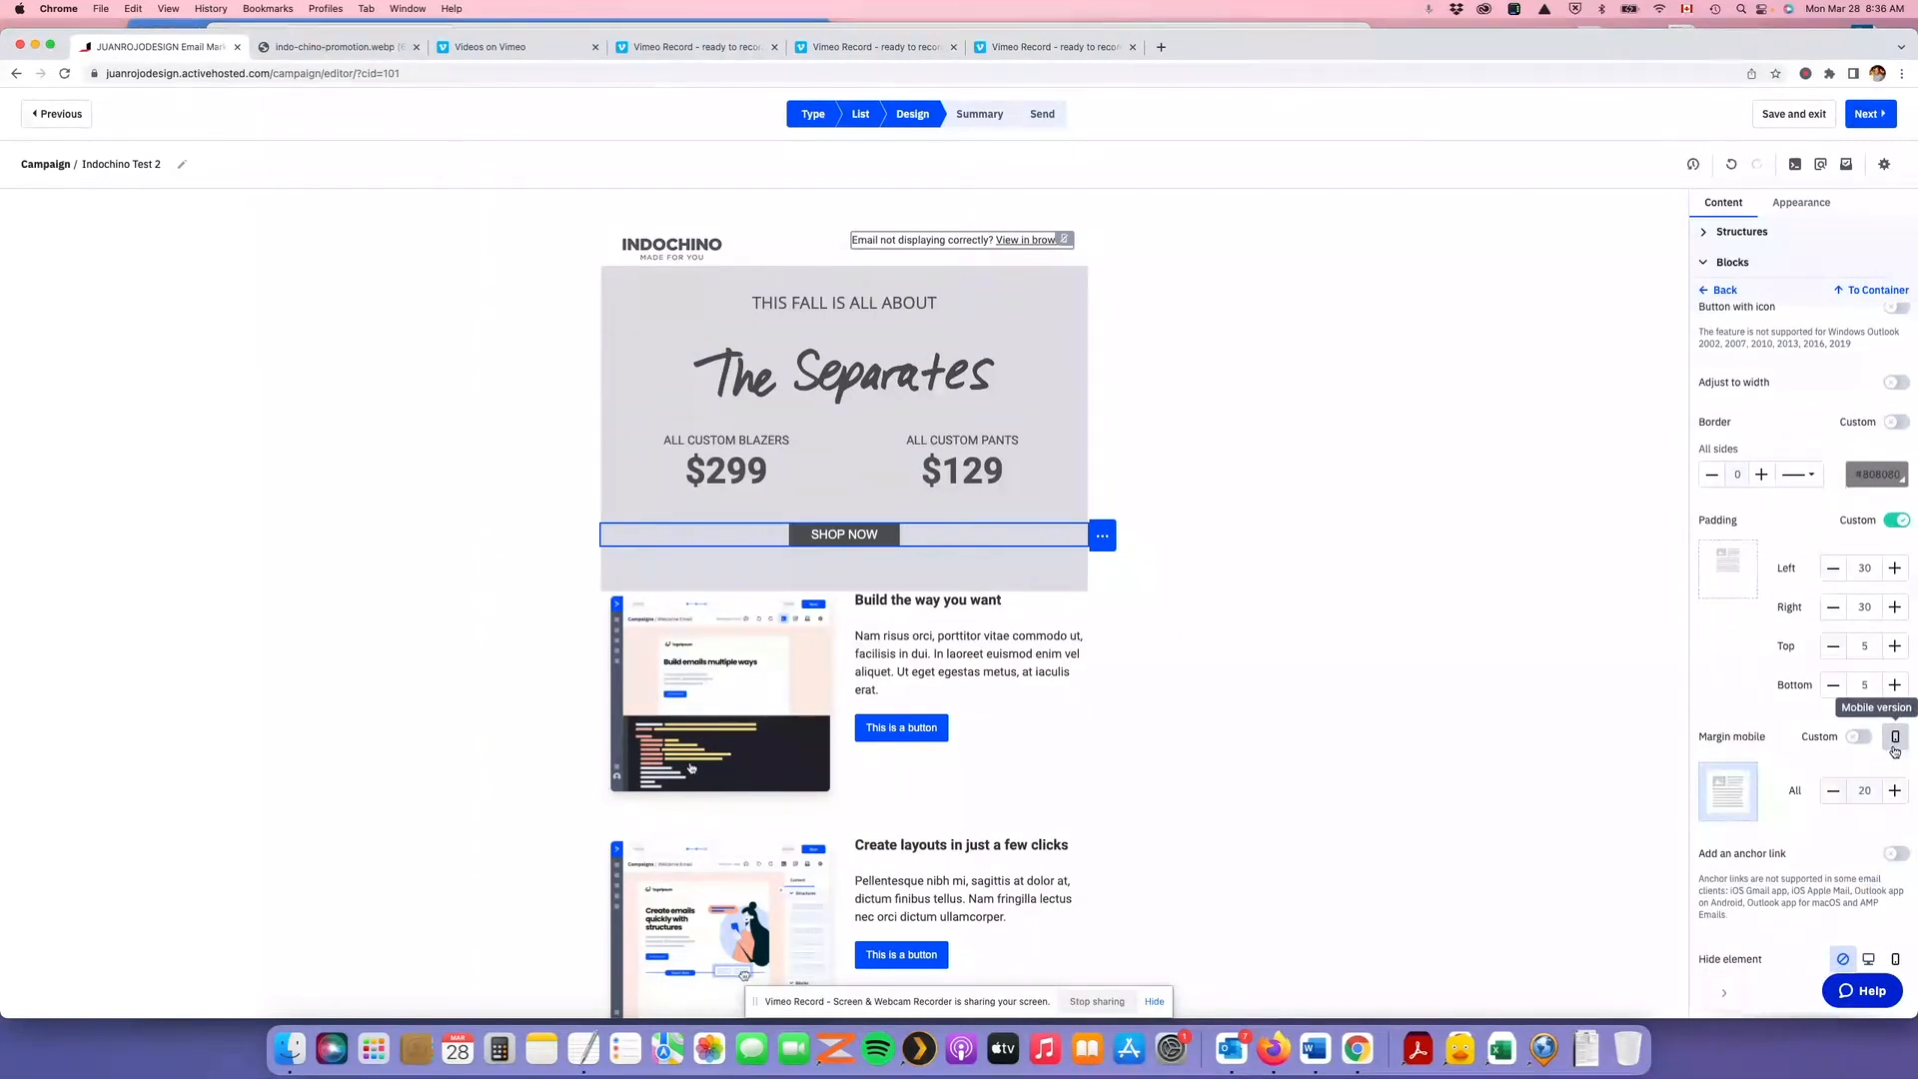
click(1896, 791)
click(1896, 790)
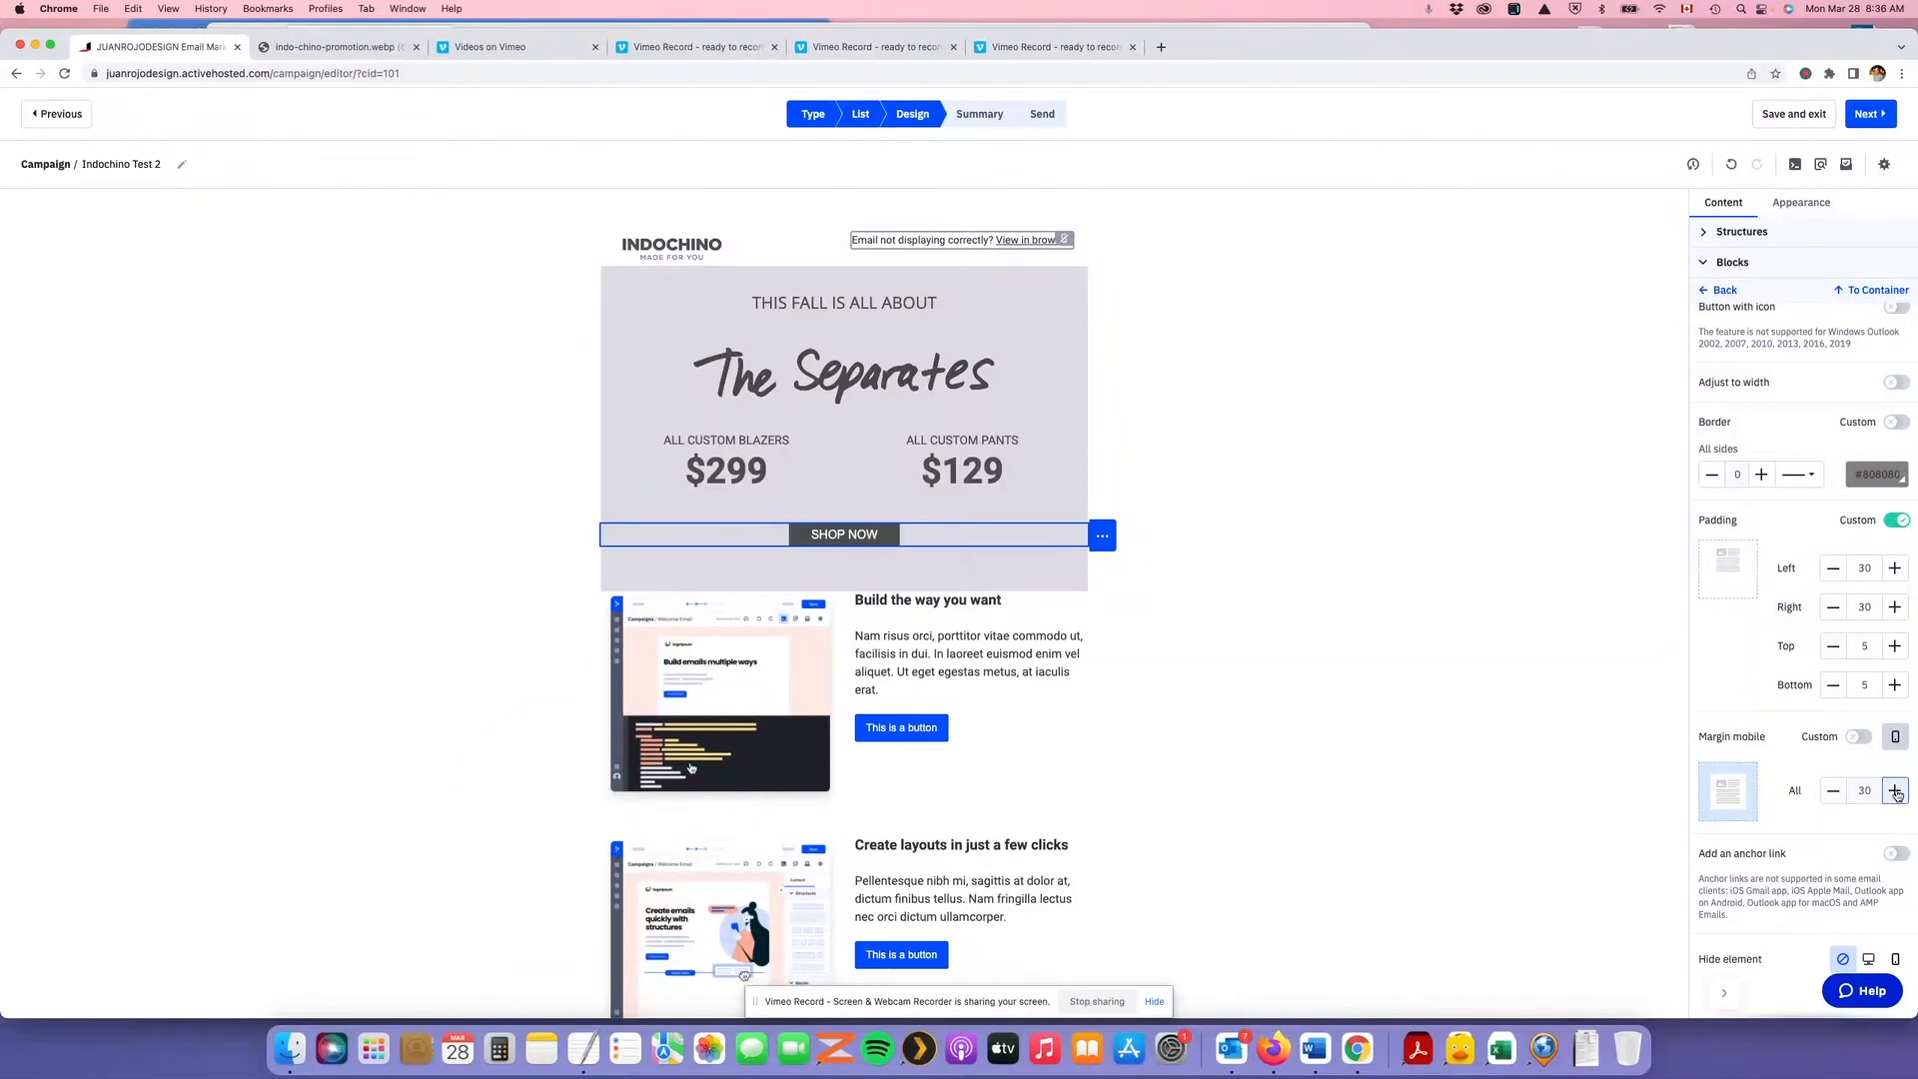
Preview the email on desktop and mobile again, and inspect the text style options of the $299 price
click(1820, 164)
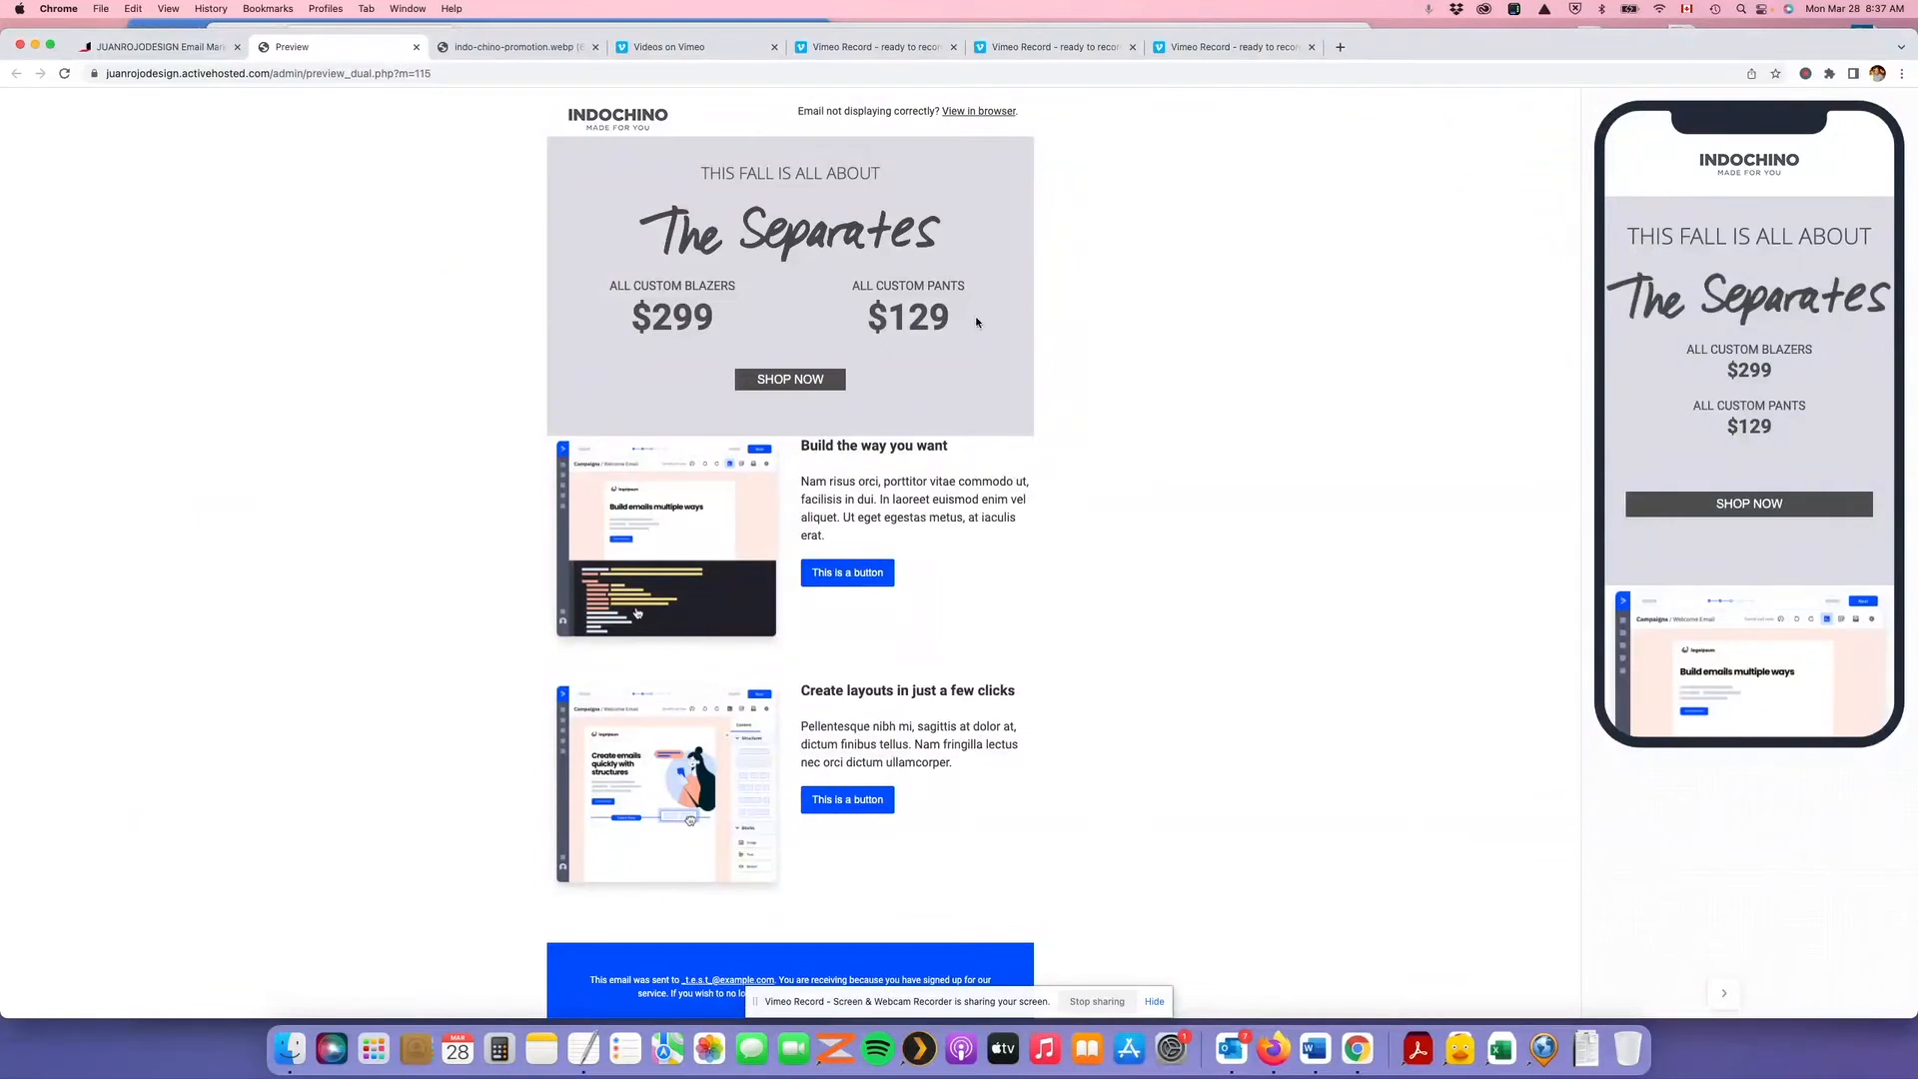
click(417, 47)
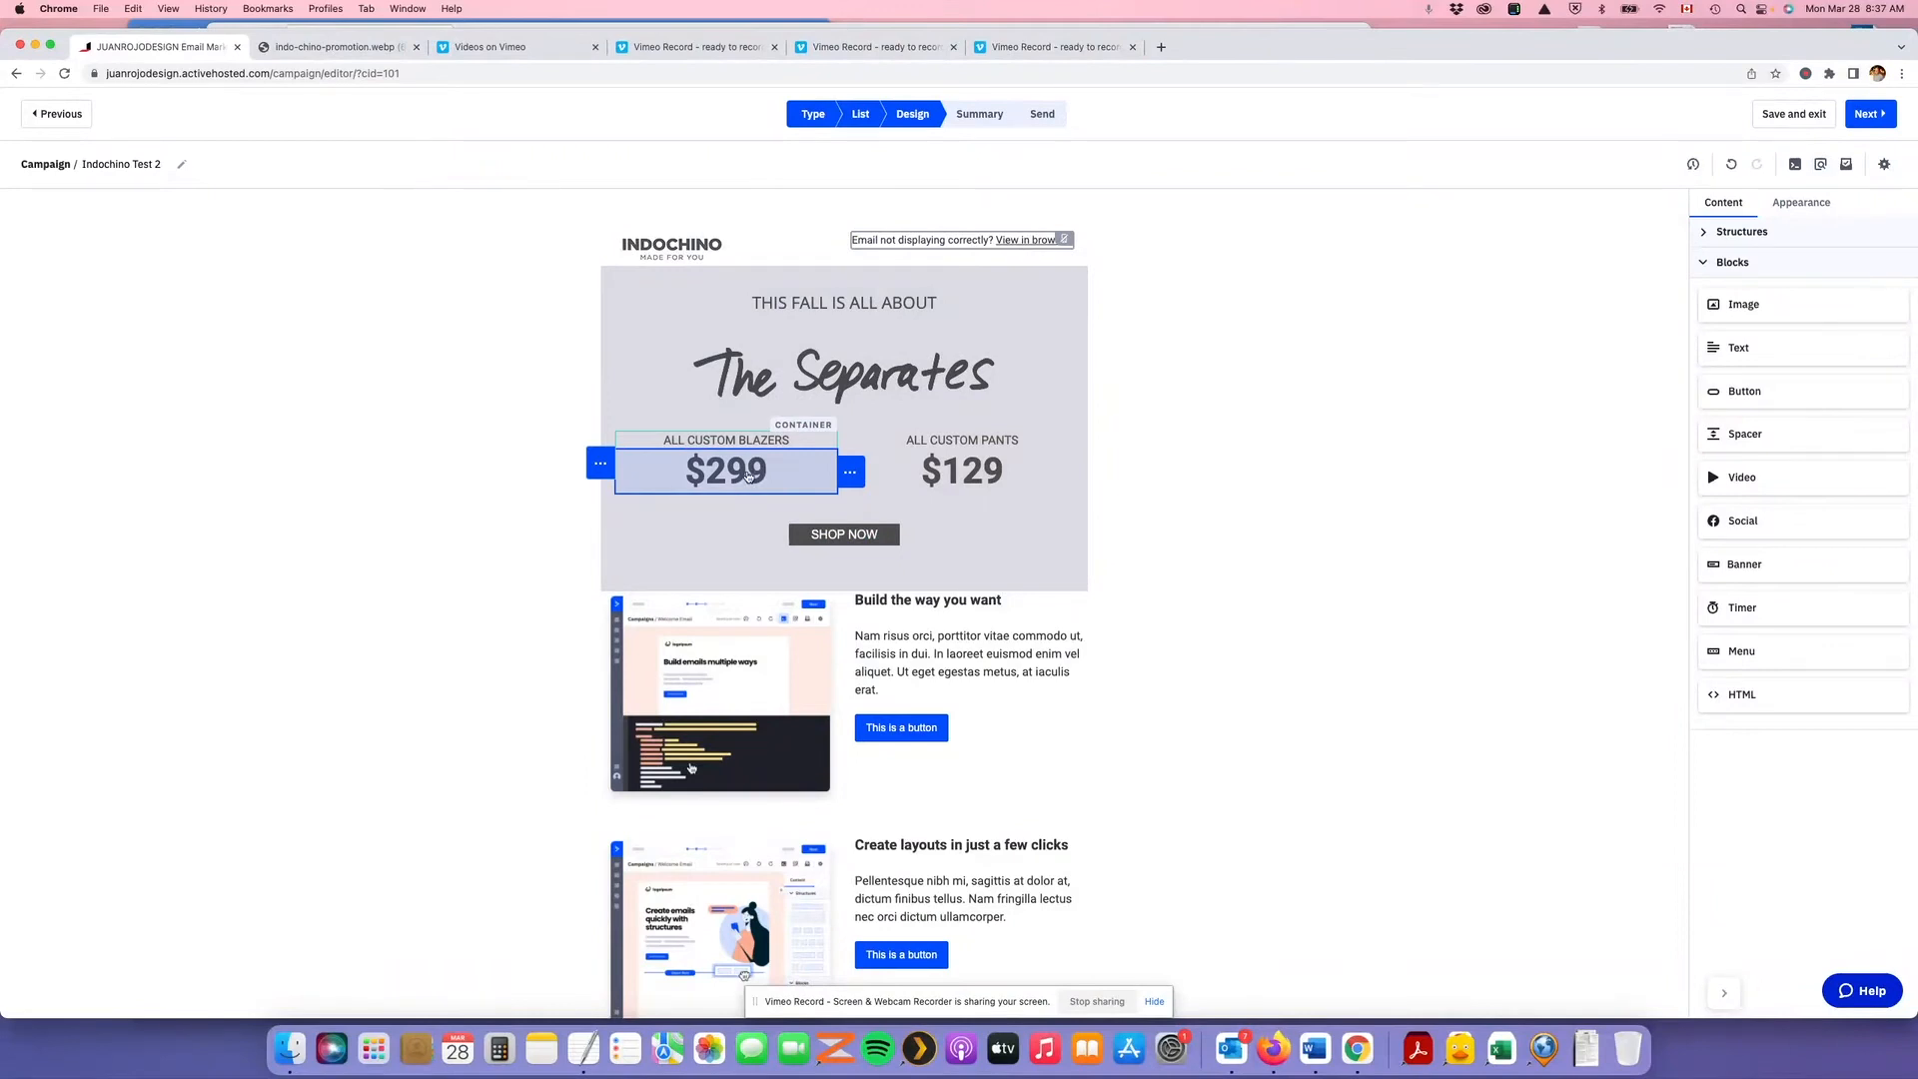
click(747, 477)
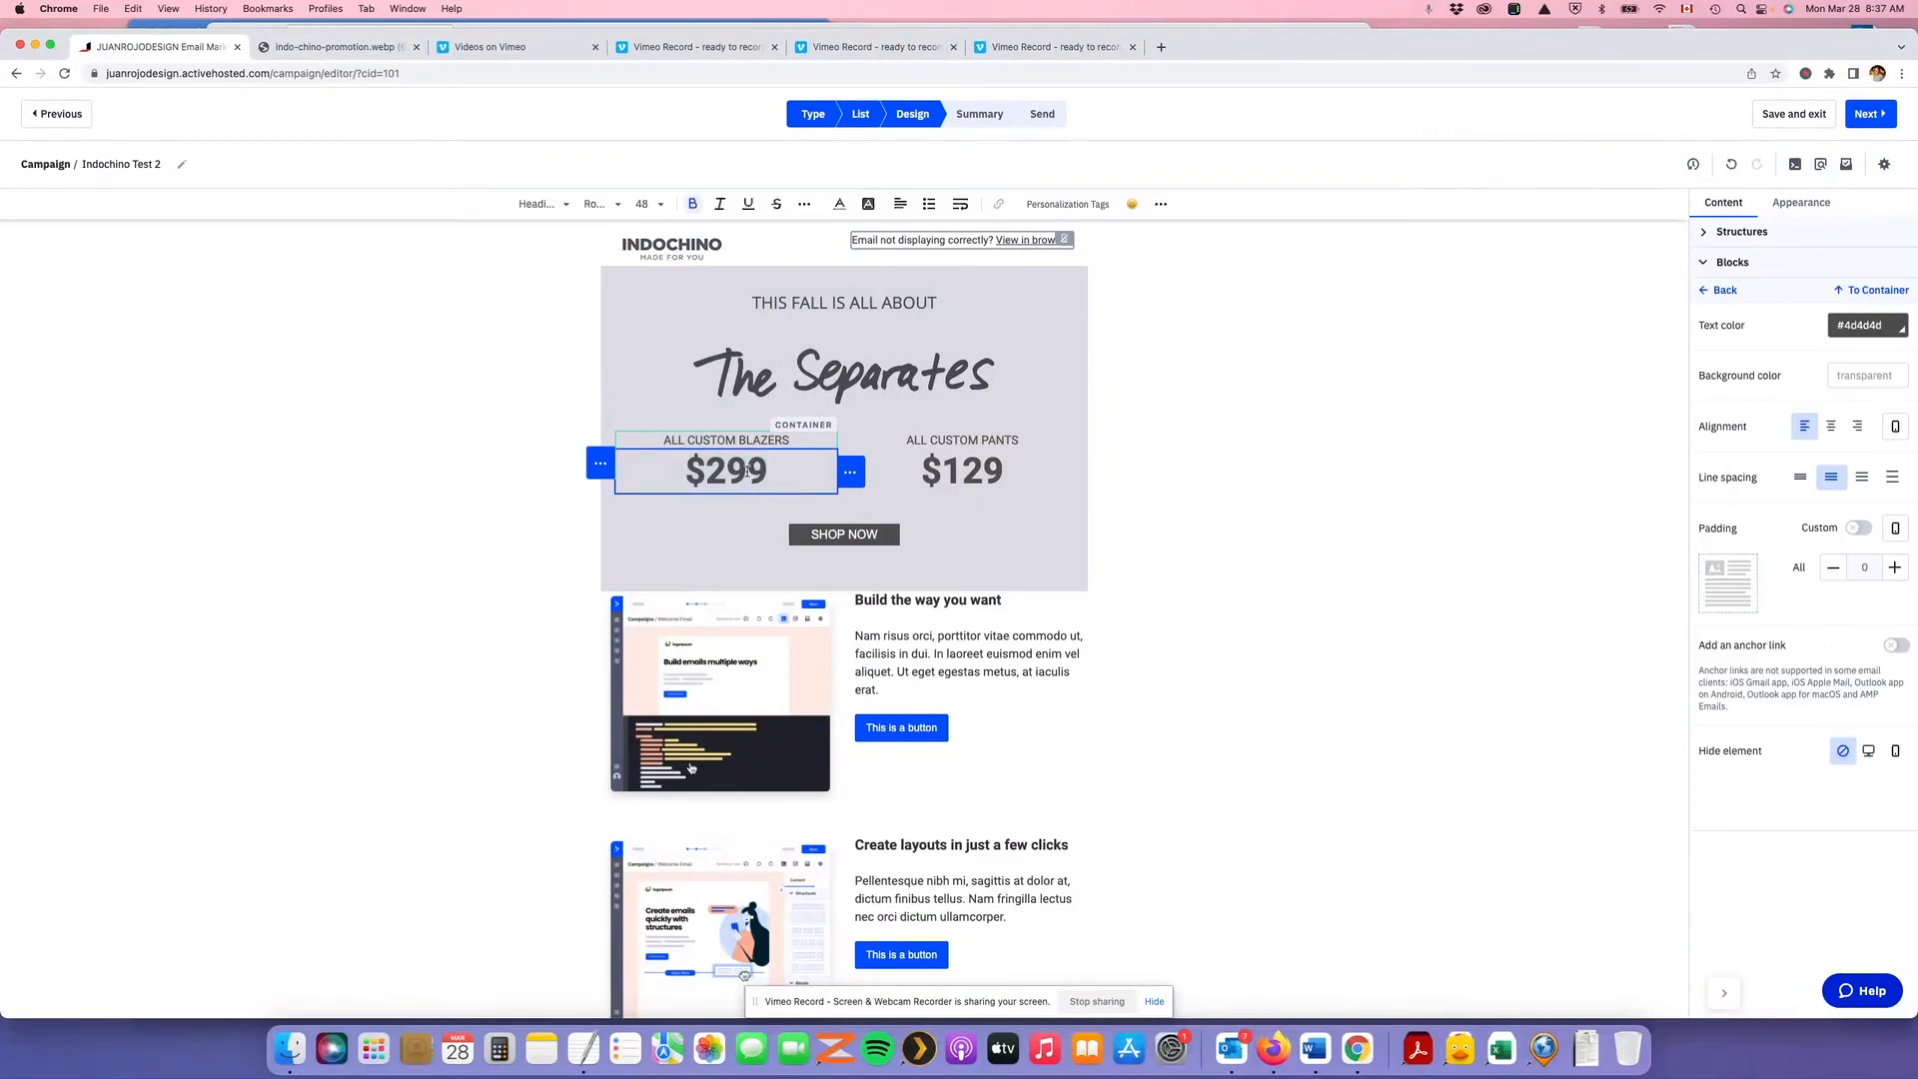
click(543, 204)
click(364, 430)
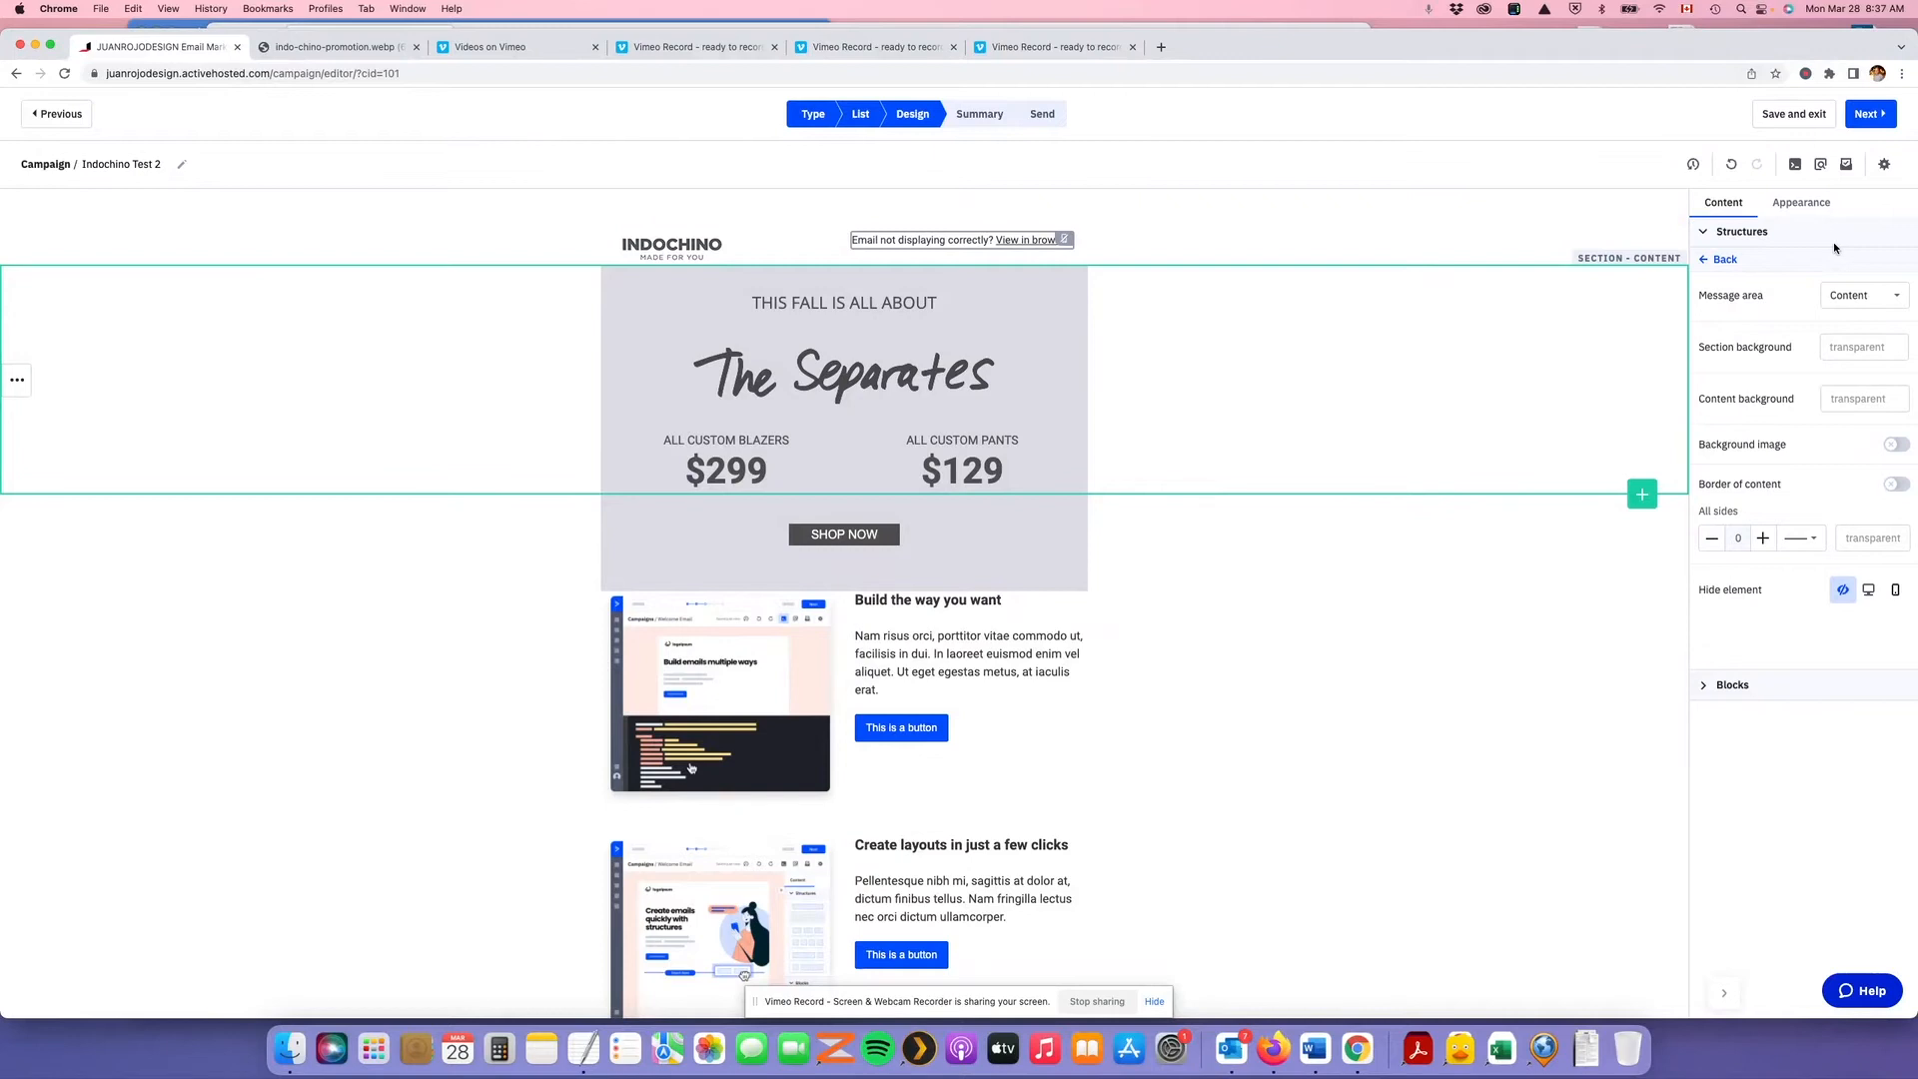
Open the email's mobile formatting settings and bring the heading sizes into view
click(1803, 204)
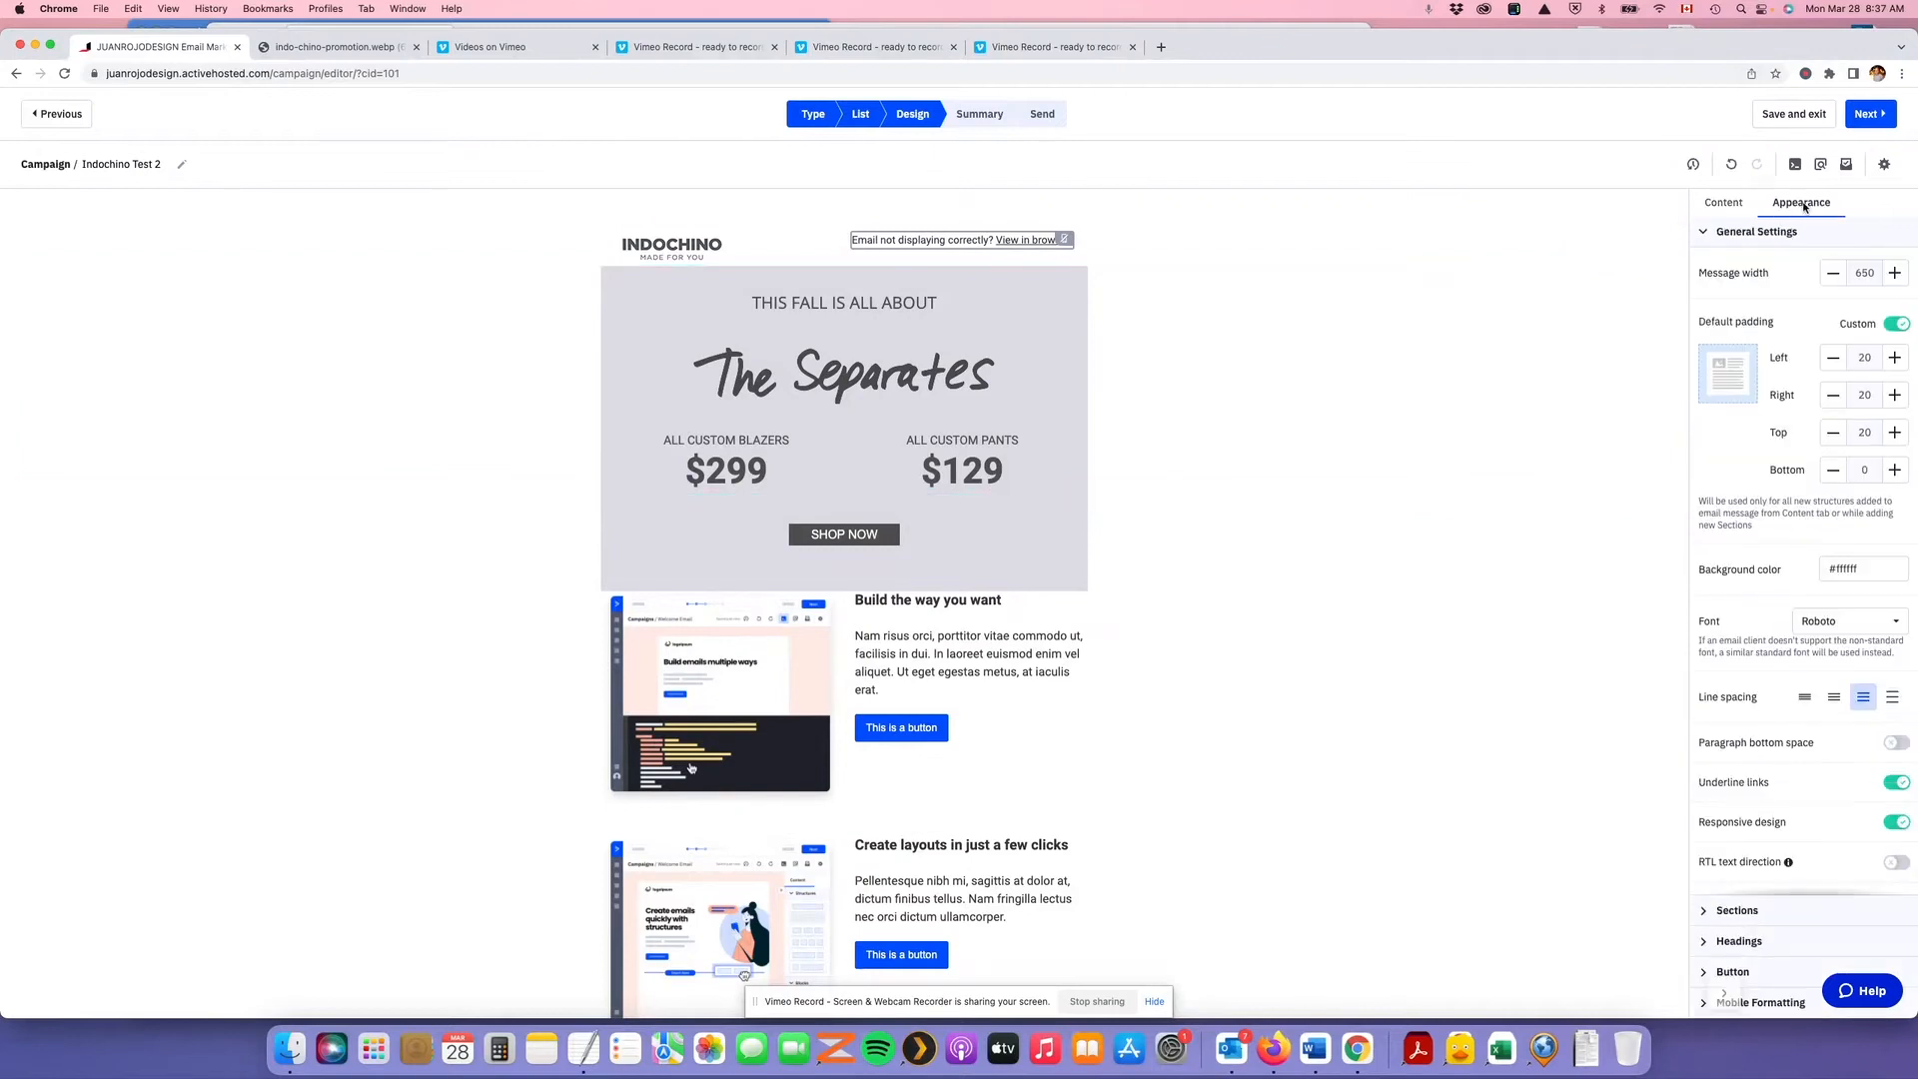
scroll(1755, 643, down, 1)
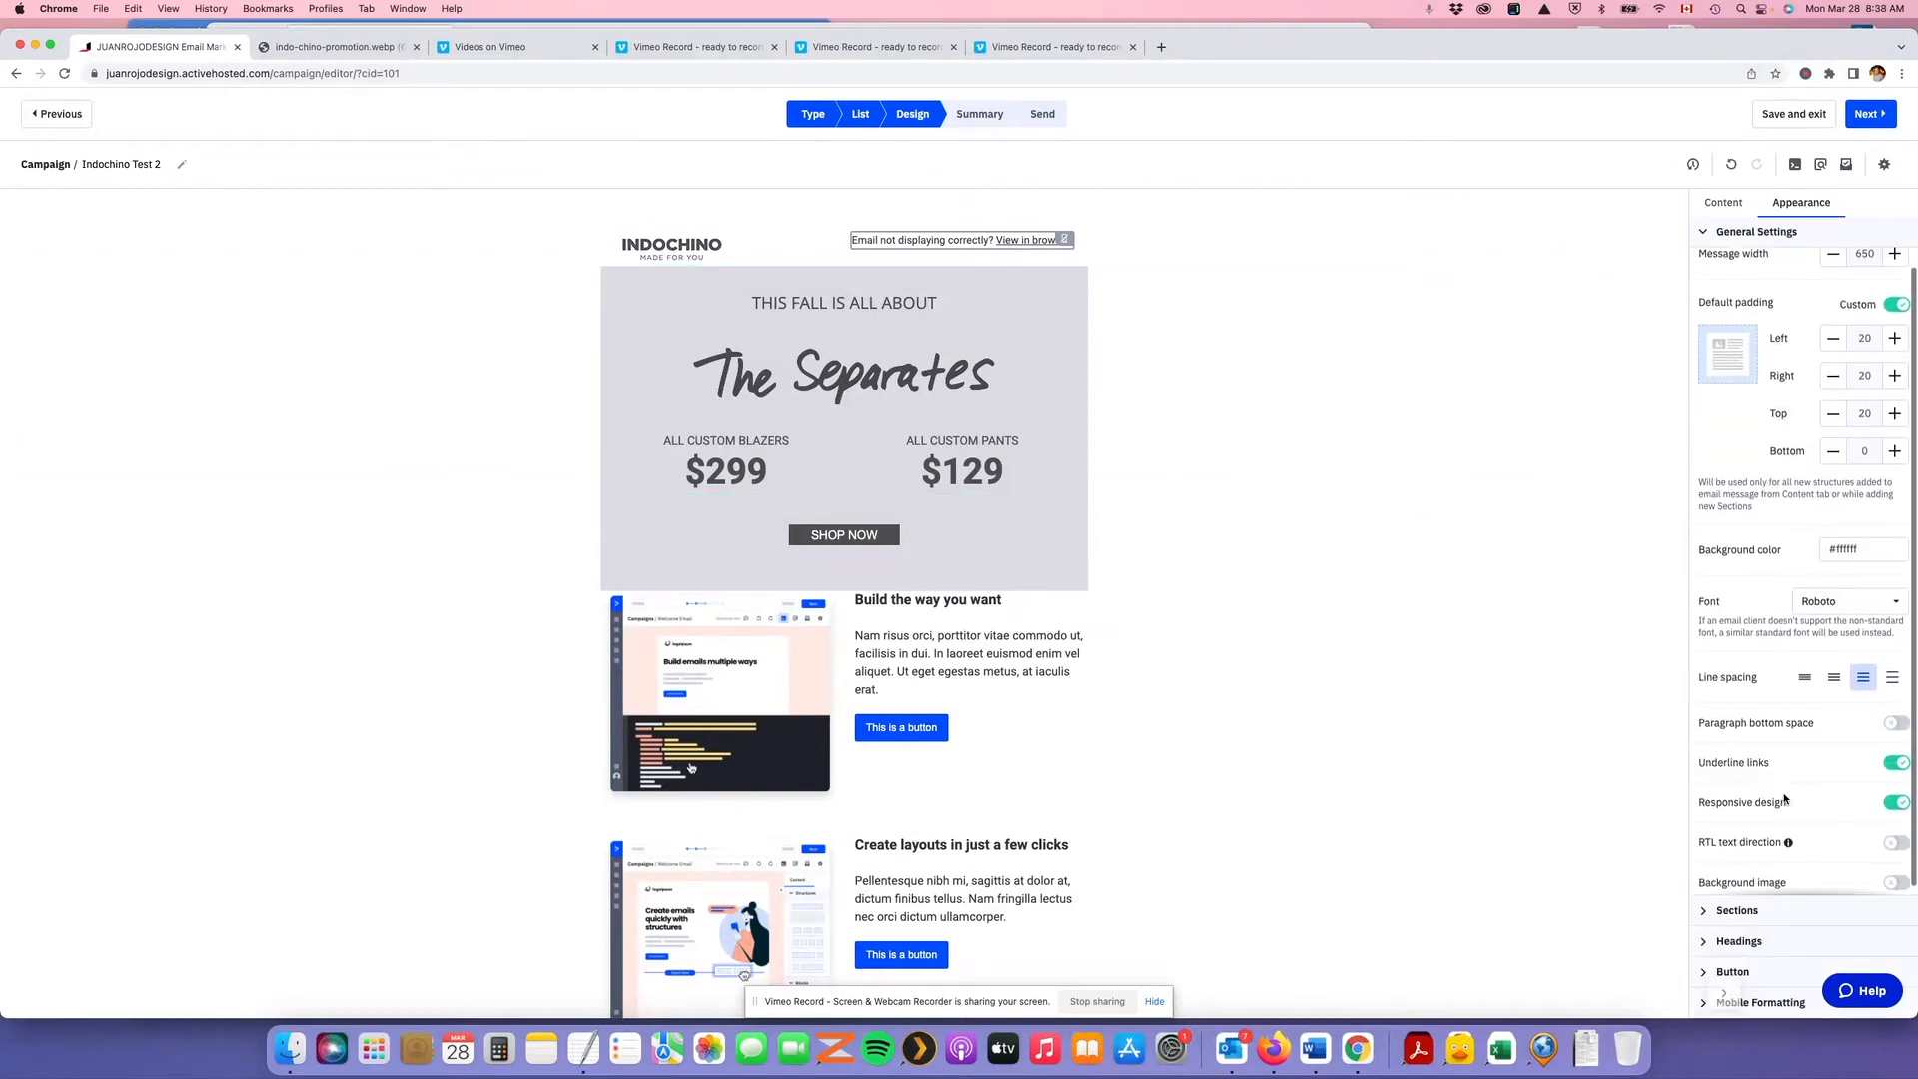
click(1760, 1003)
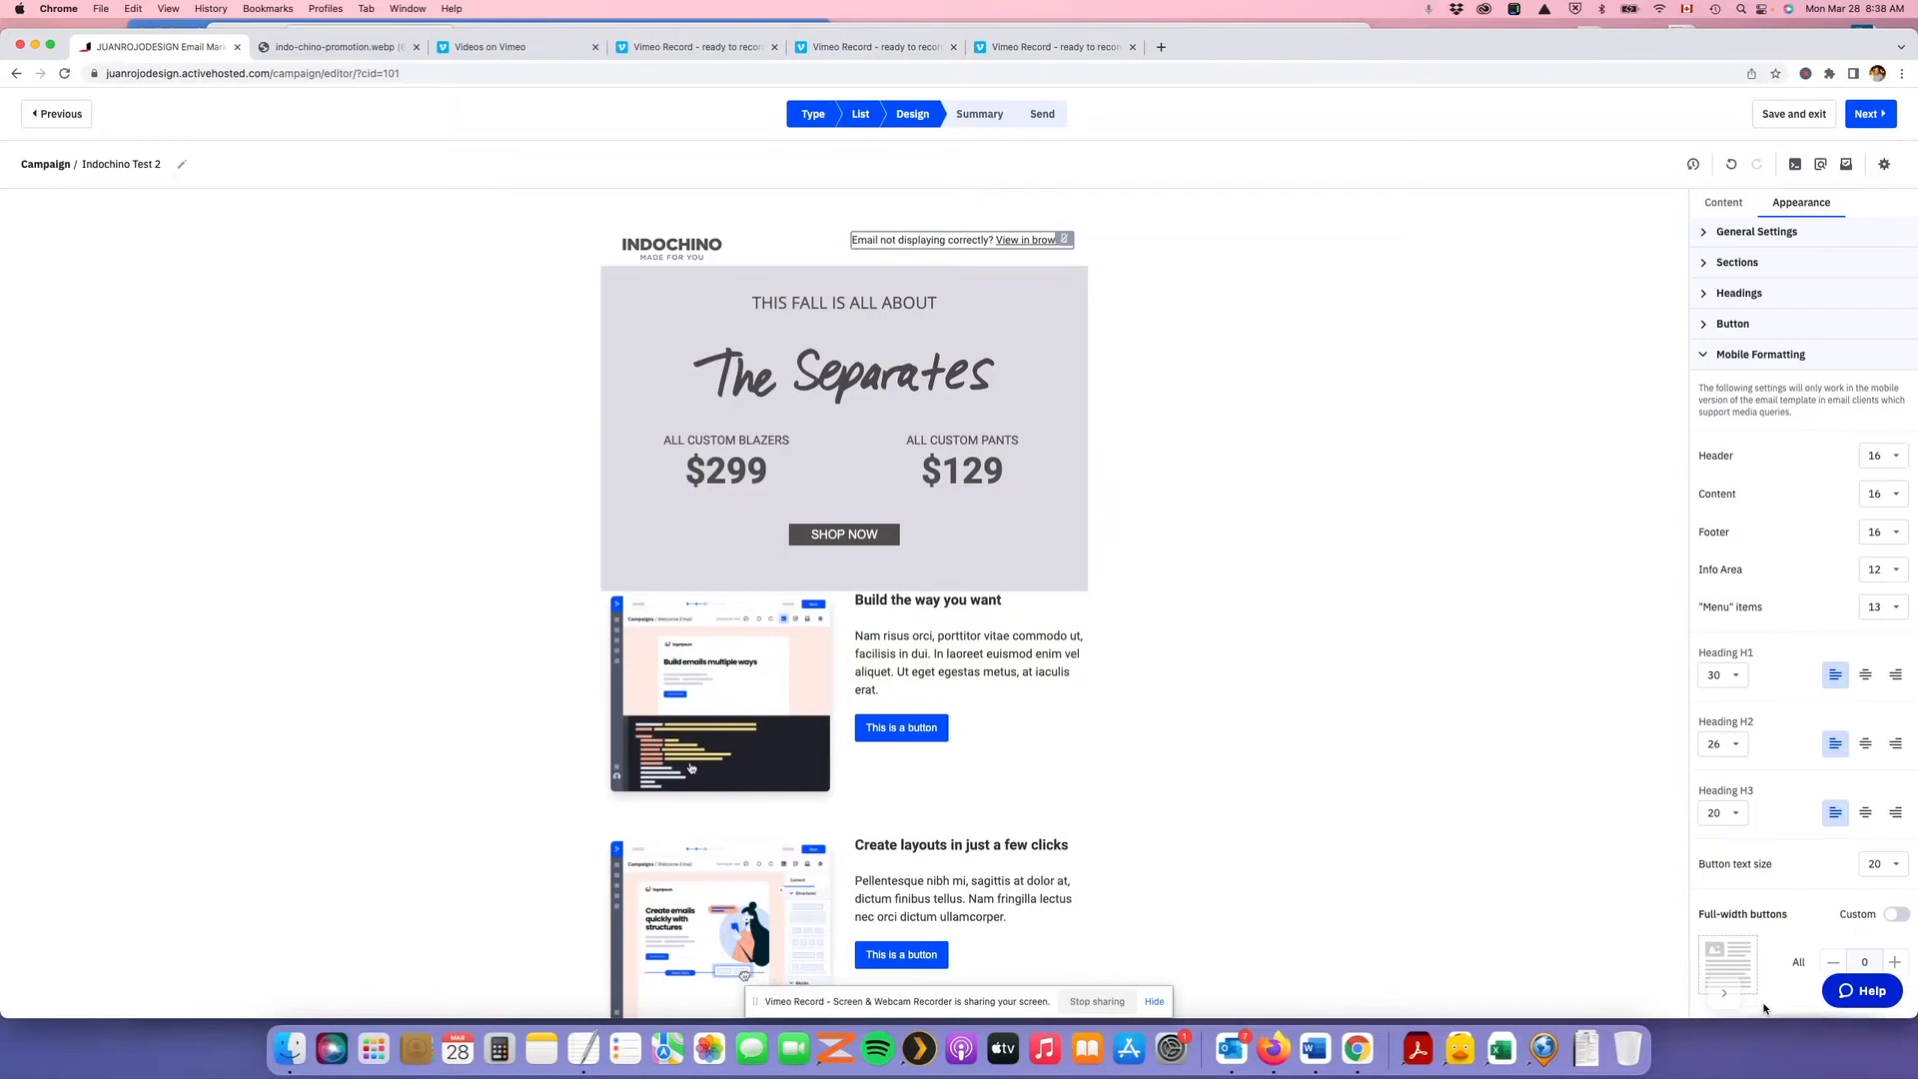
scroll(1760, 833, down, 3)
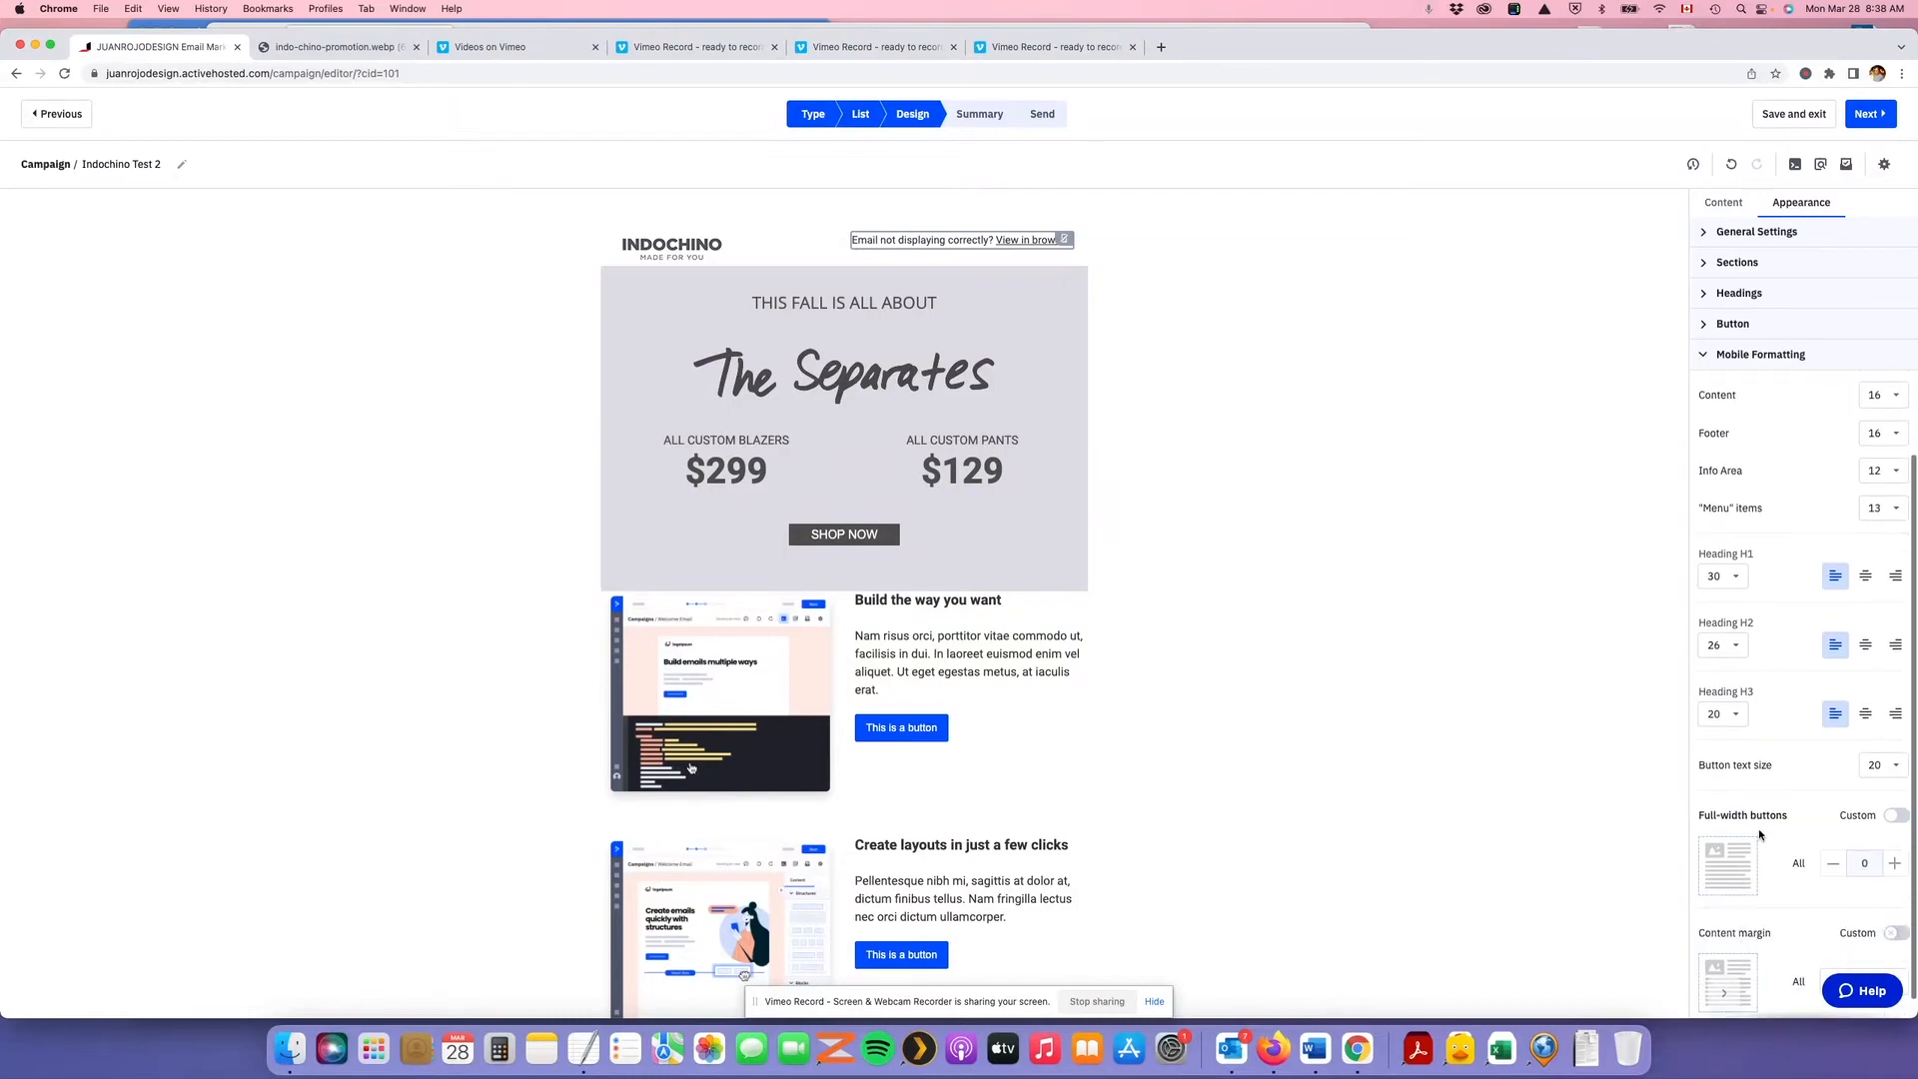
Set the mobile Heading H2 size to 36 and preview the email in its desktop and mobile versions
click(1738, 648)
scroll(1757, 527, down, 5)
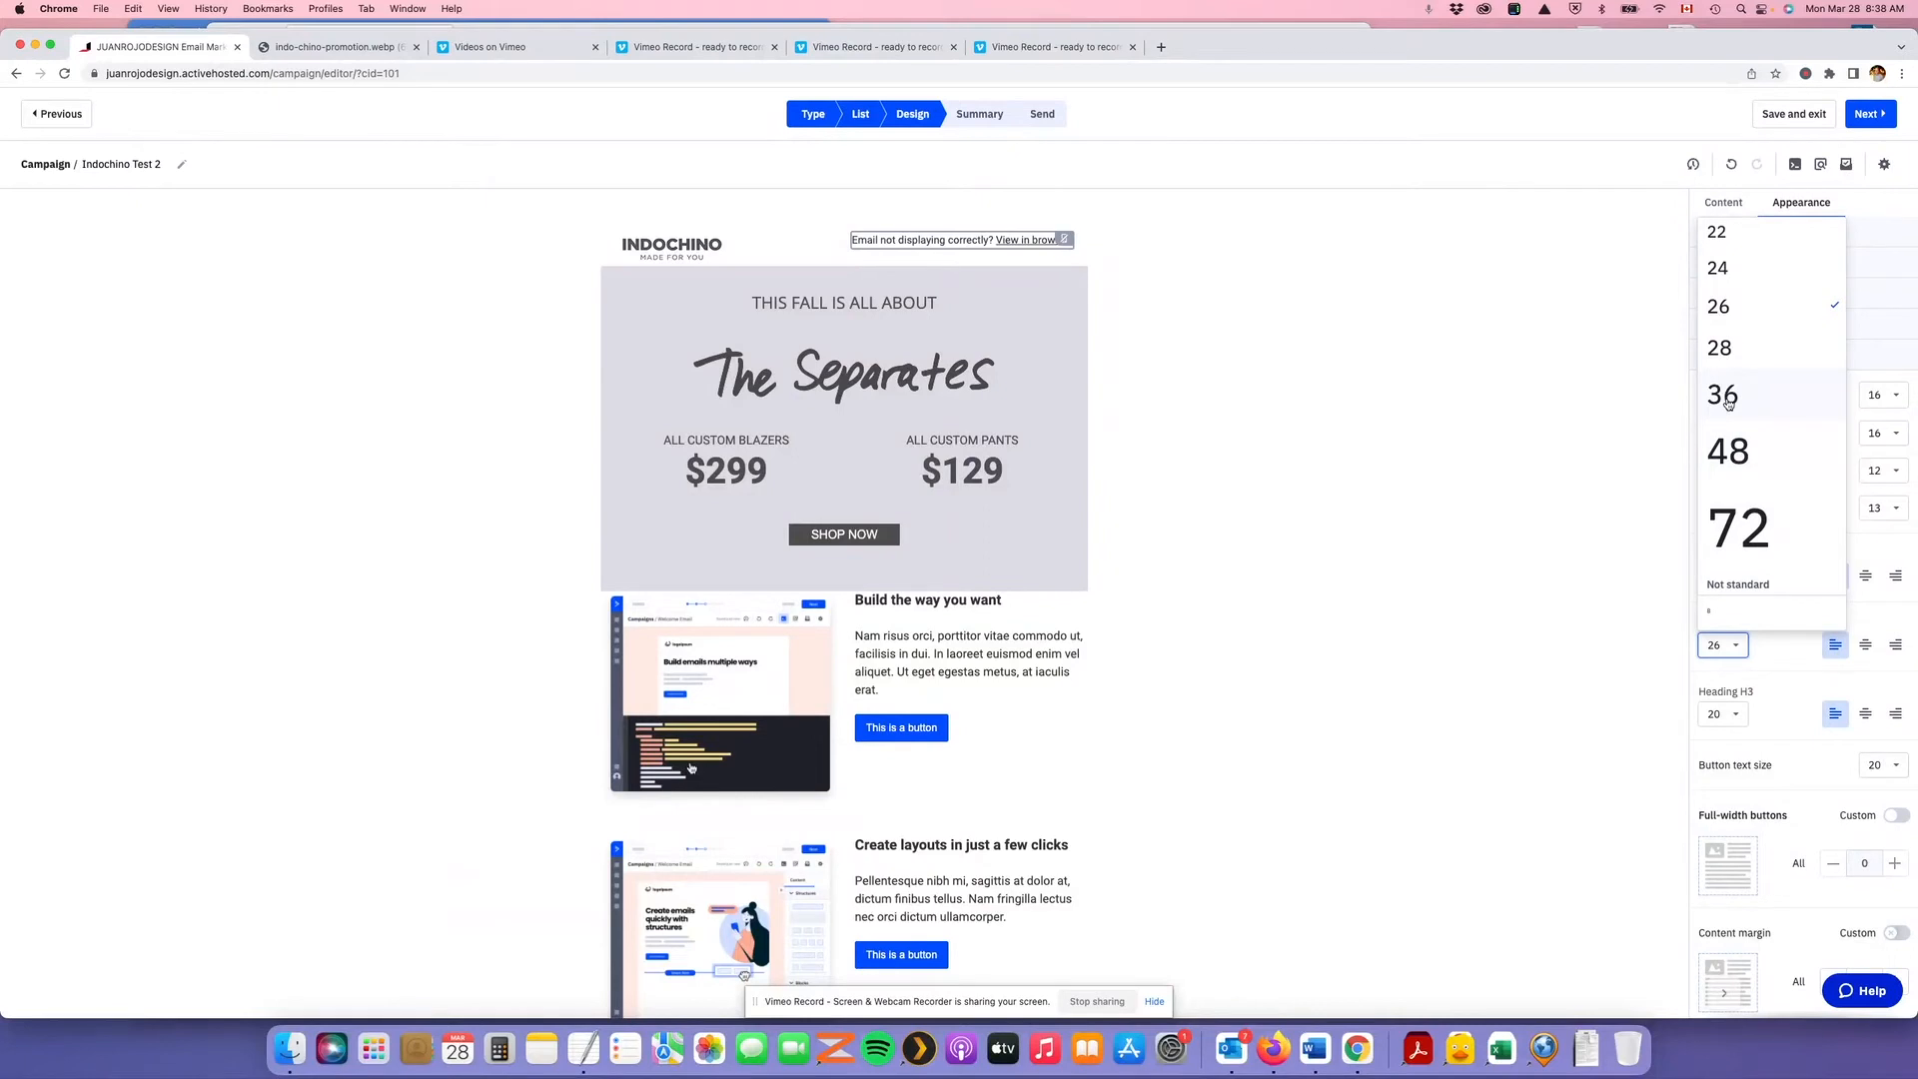
click(1728, 399)
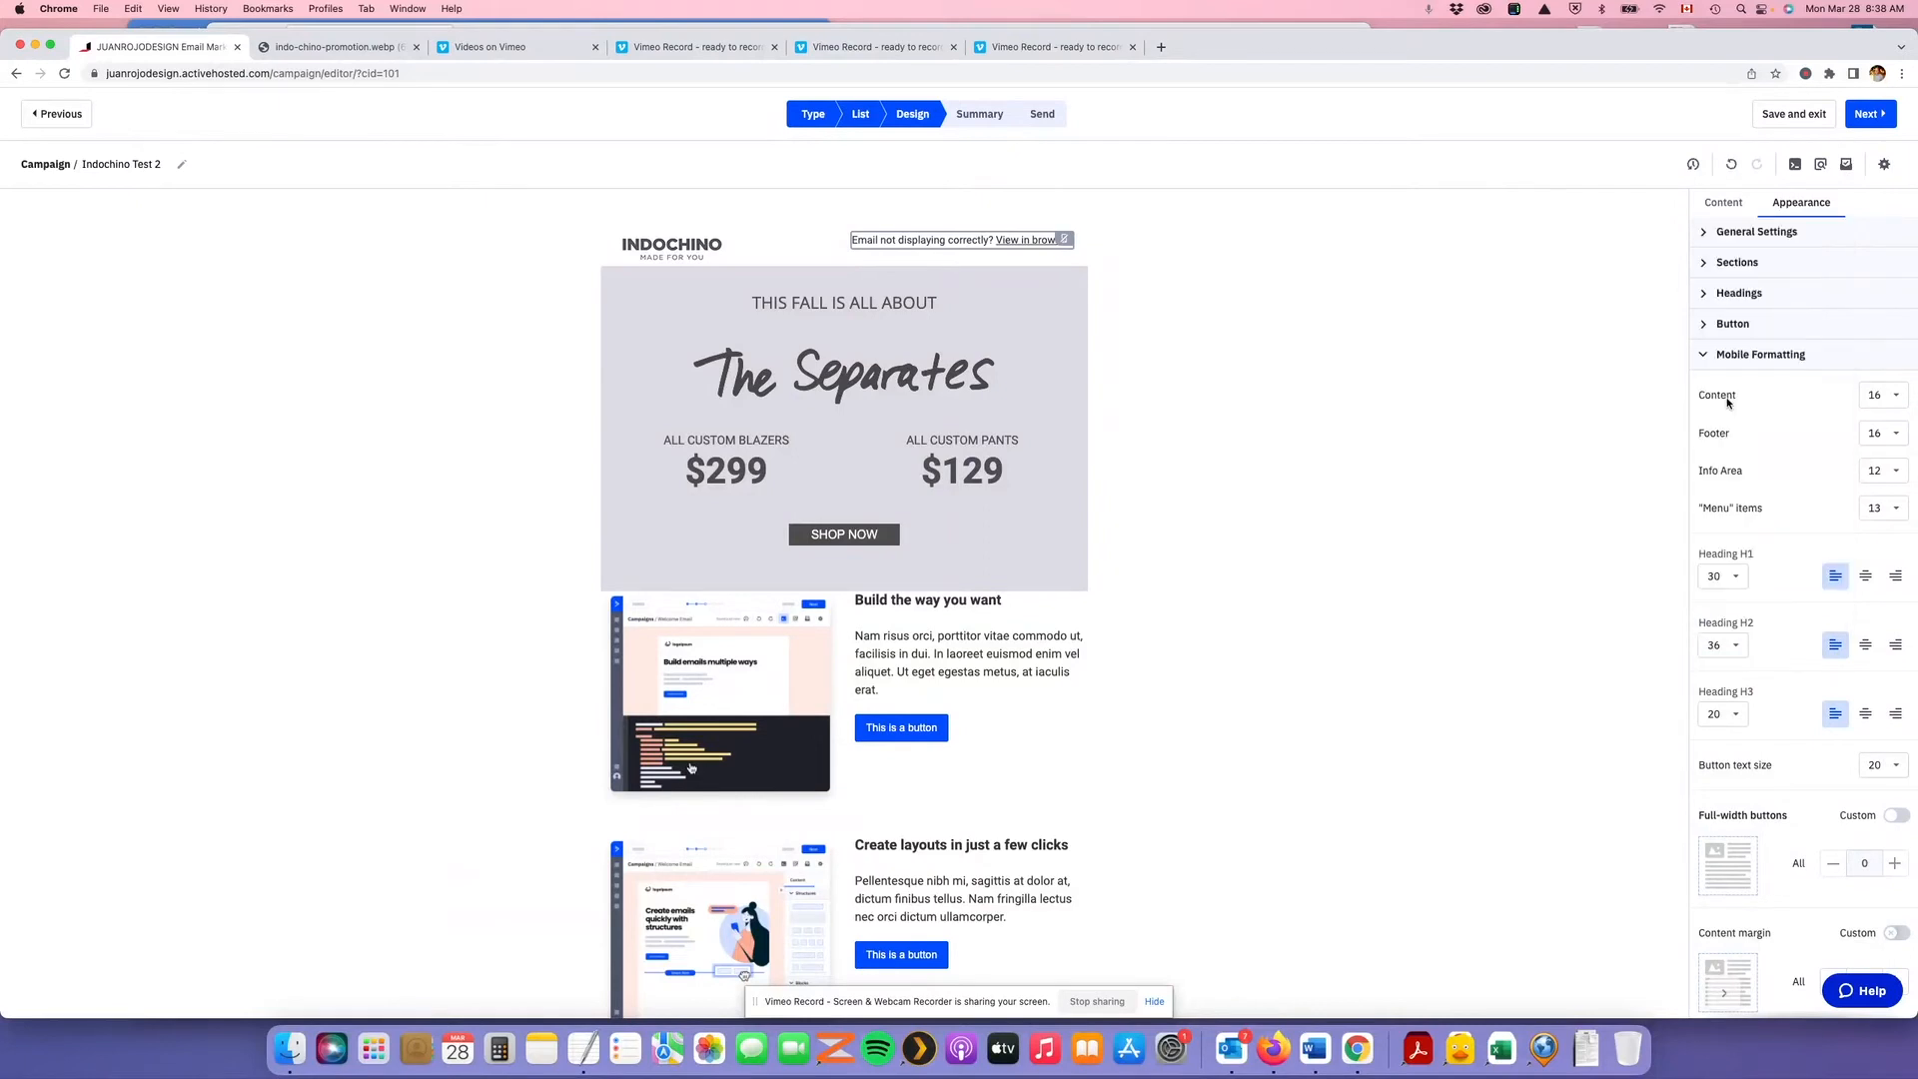
click(1822, 164)
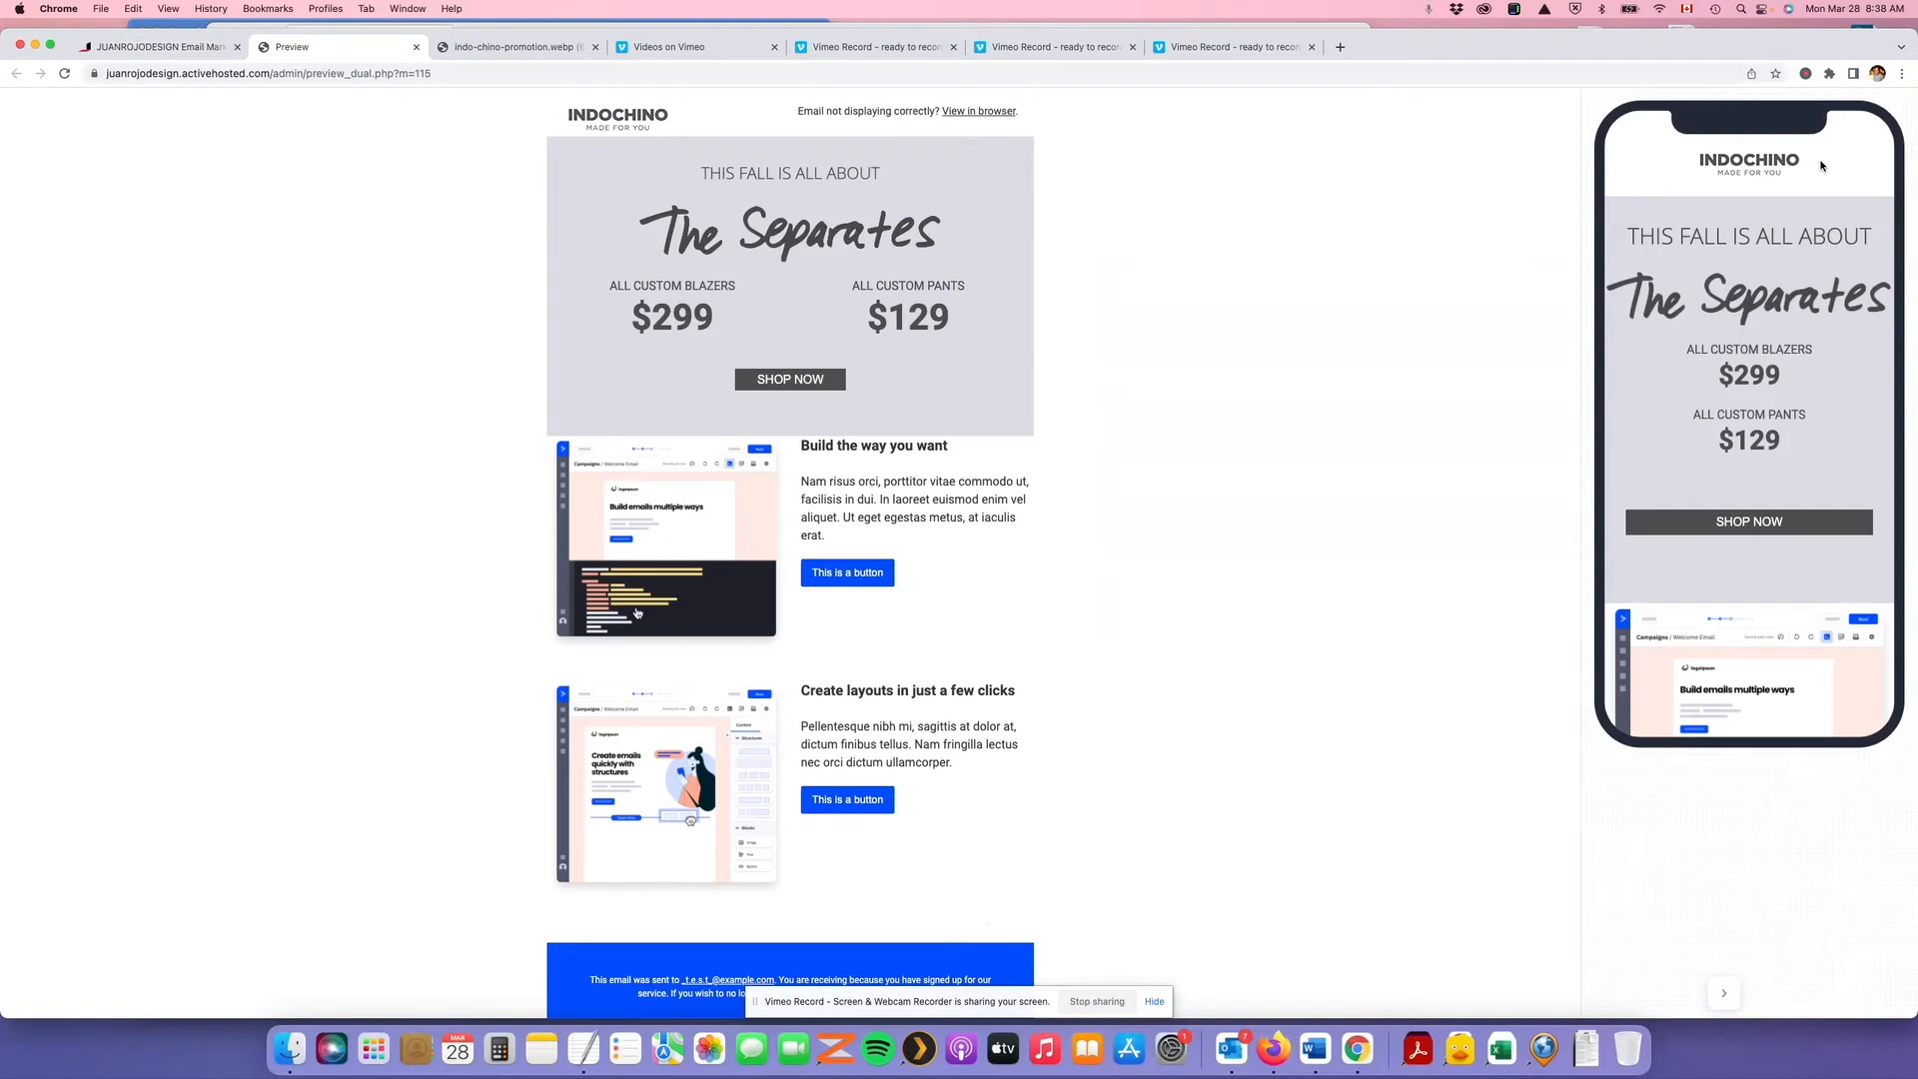
click(416, 48)
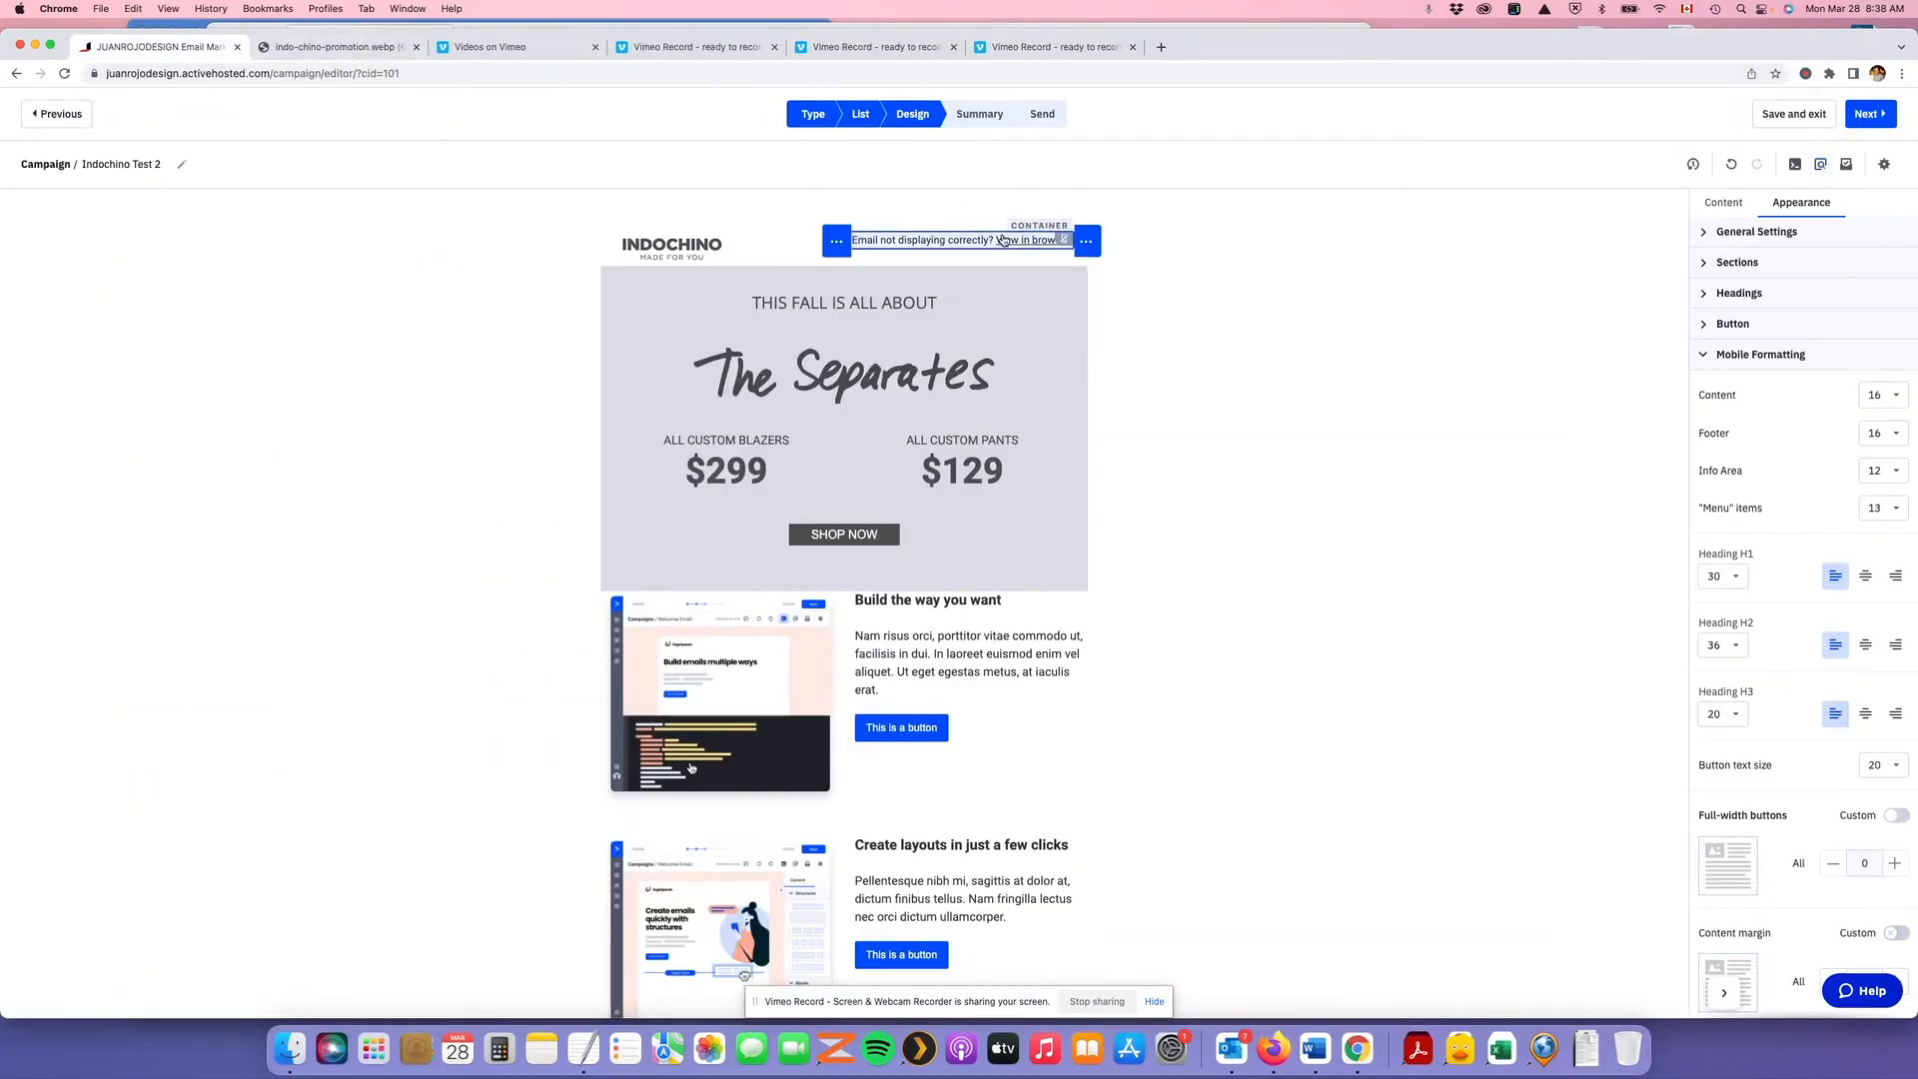
Set the mobile Heading H2 size to 72 and check the prices in the mobile preview
click(1736, 646)
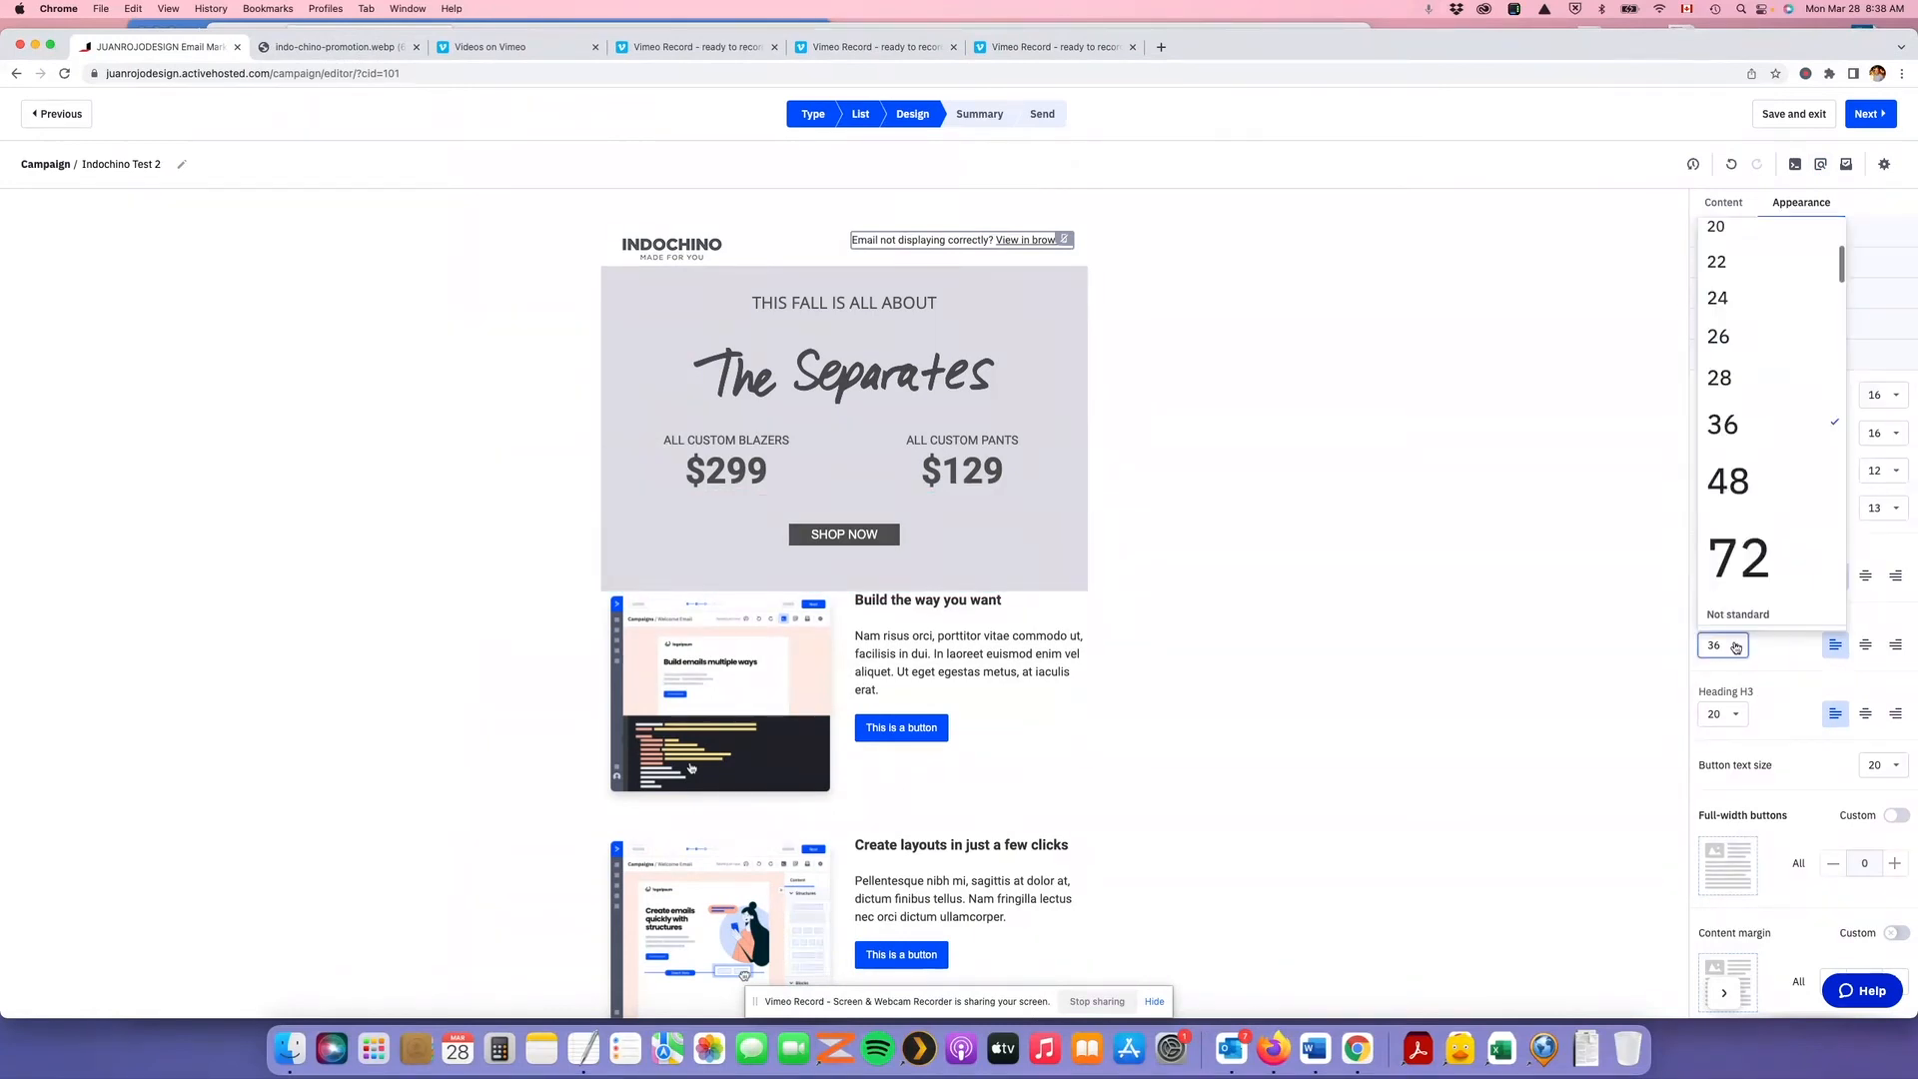
click(1740, 568)
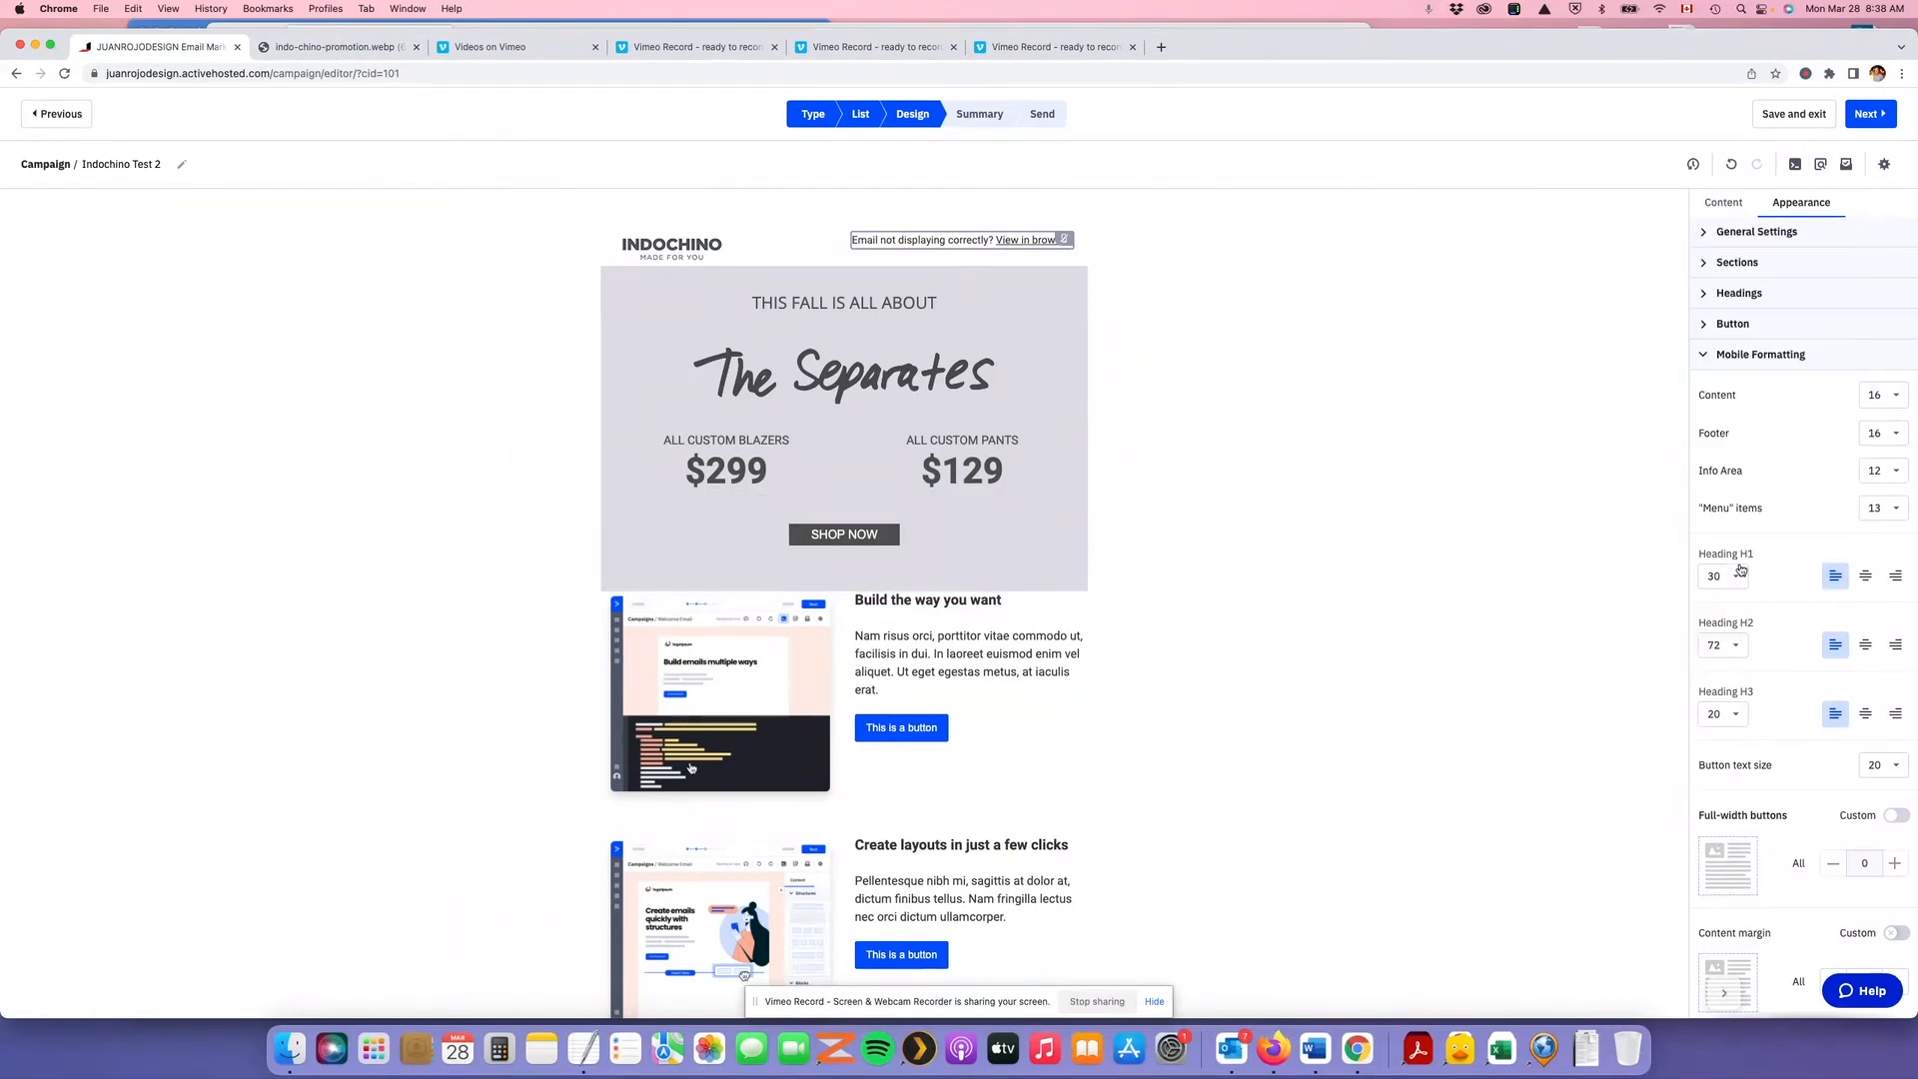
click(1823, 164)
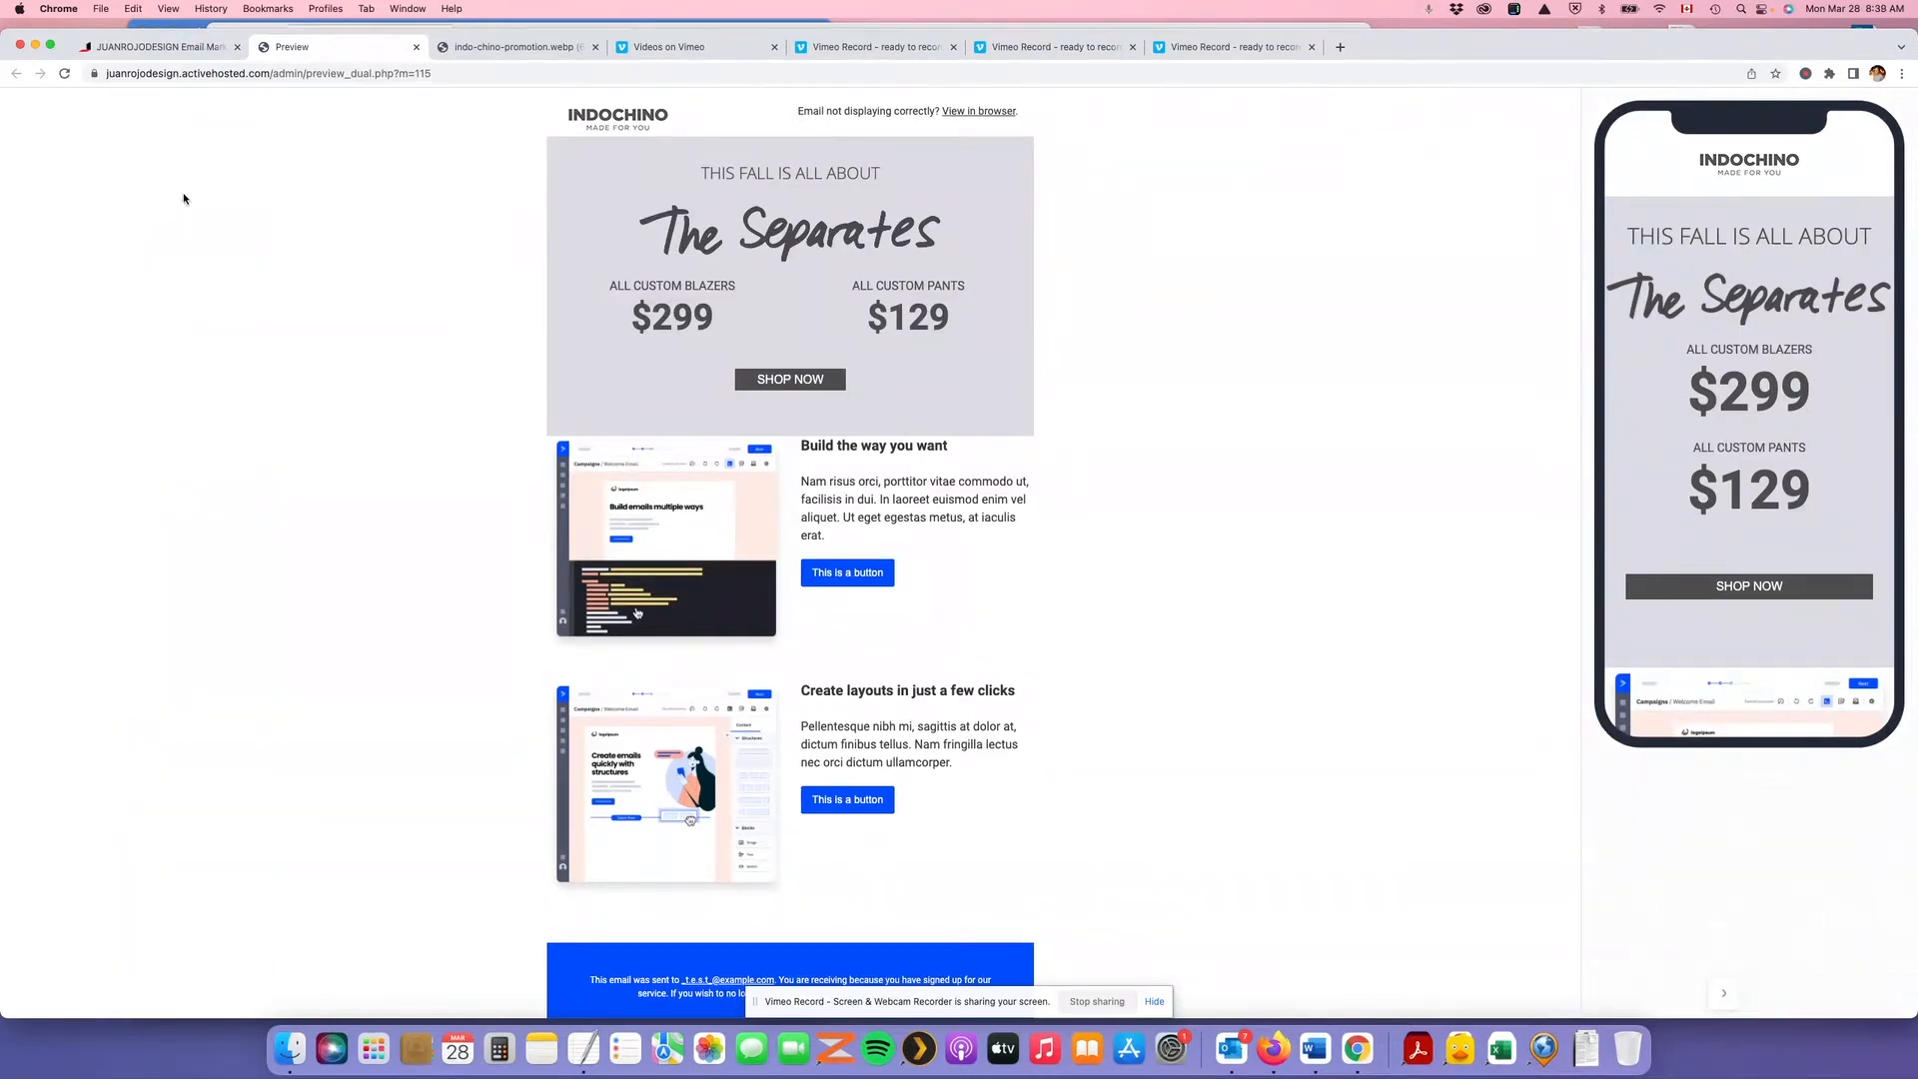
click(417, 47)
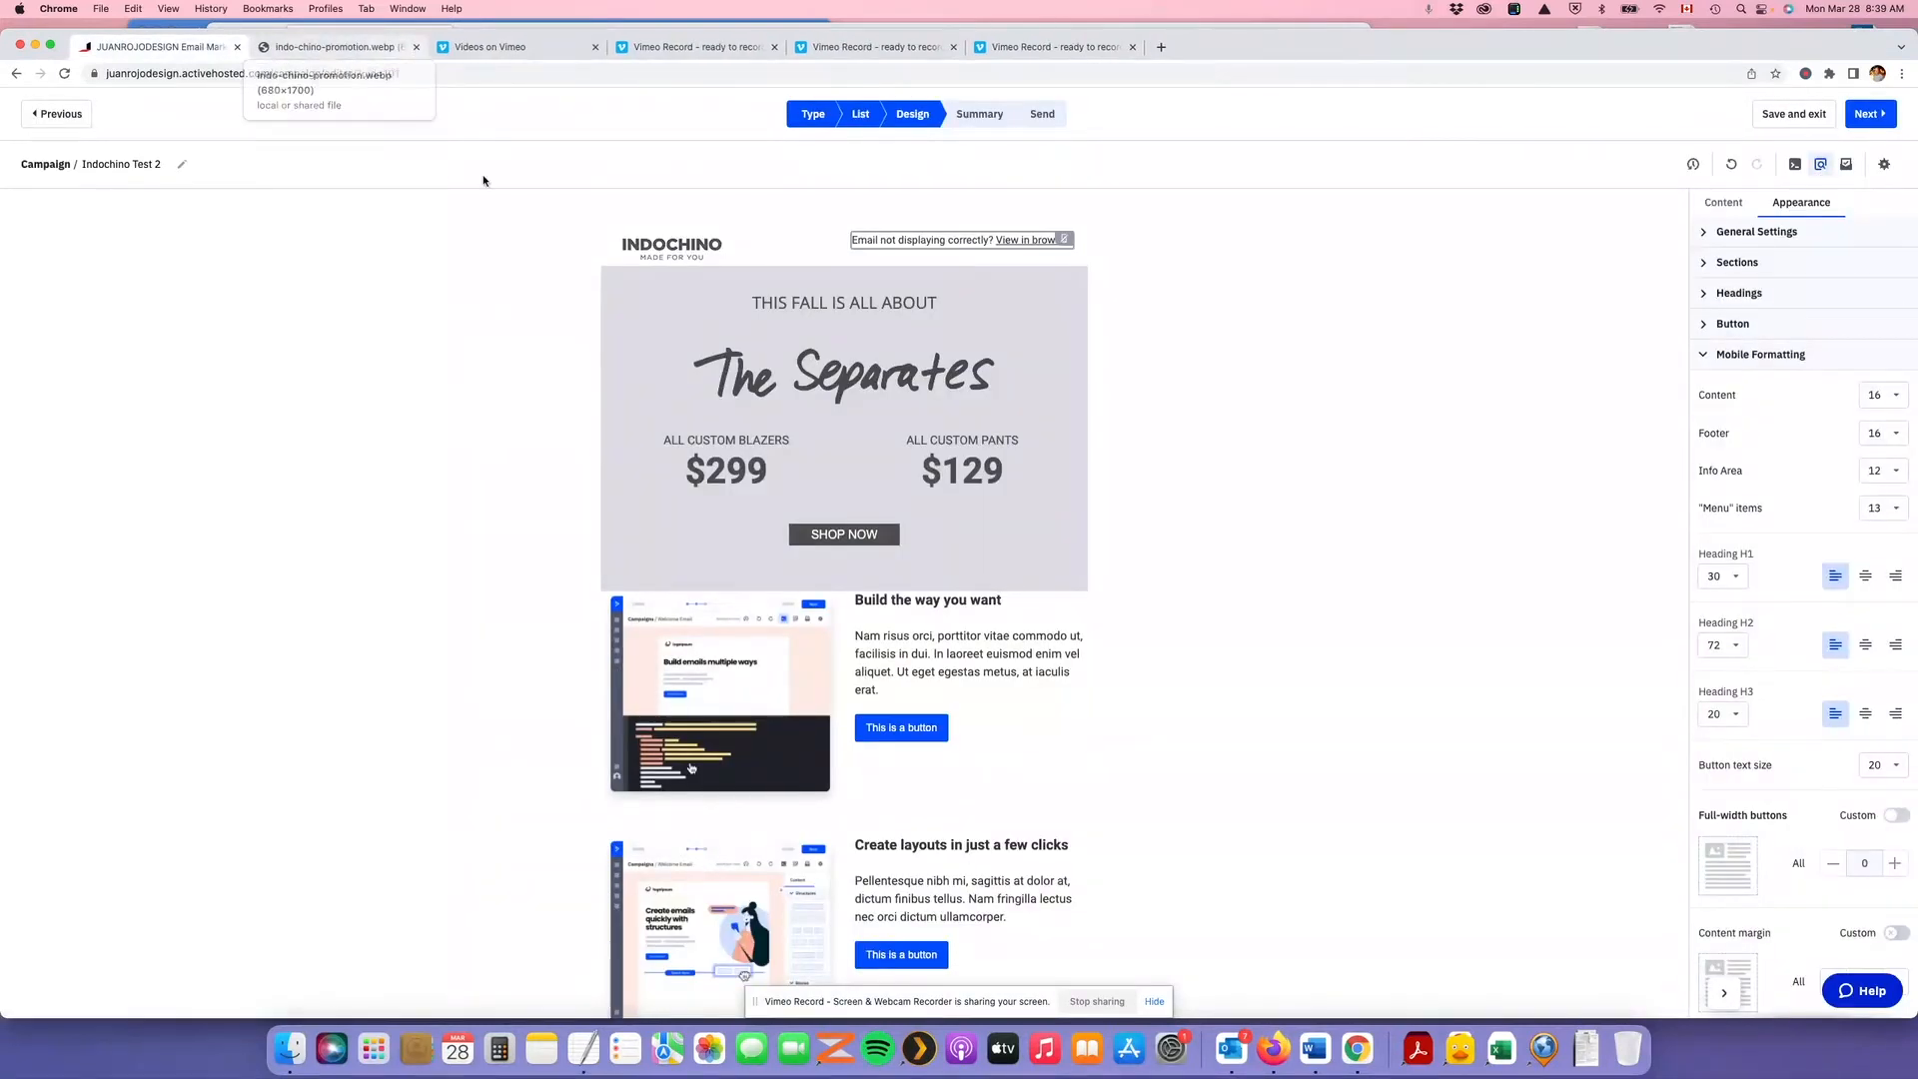
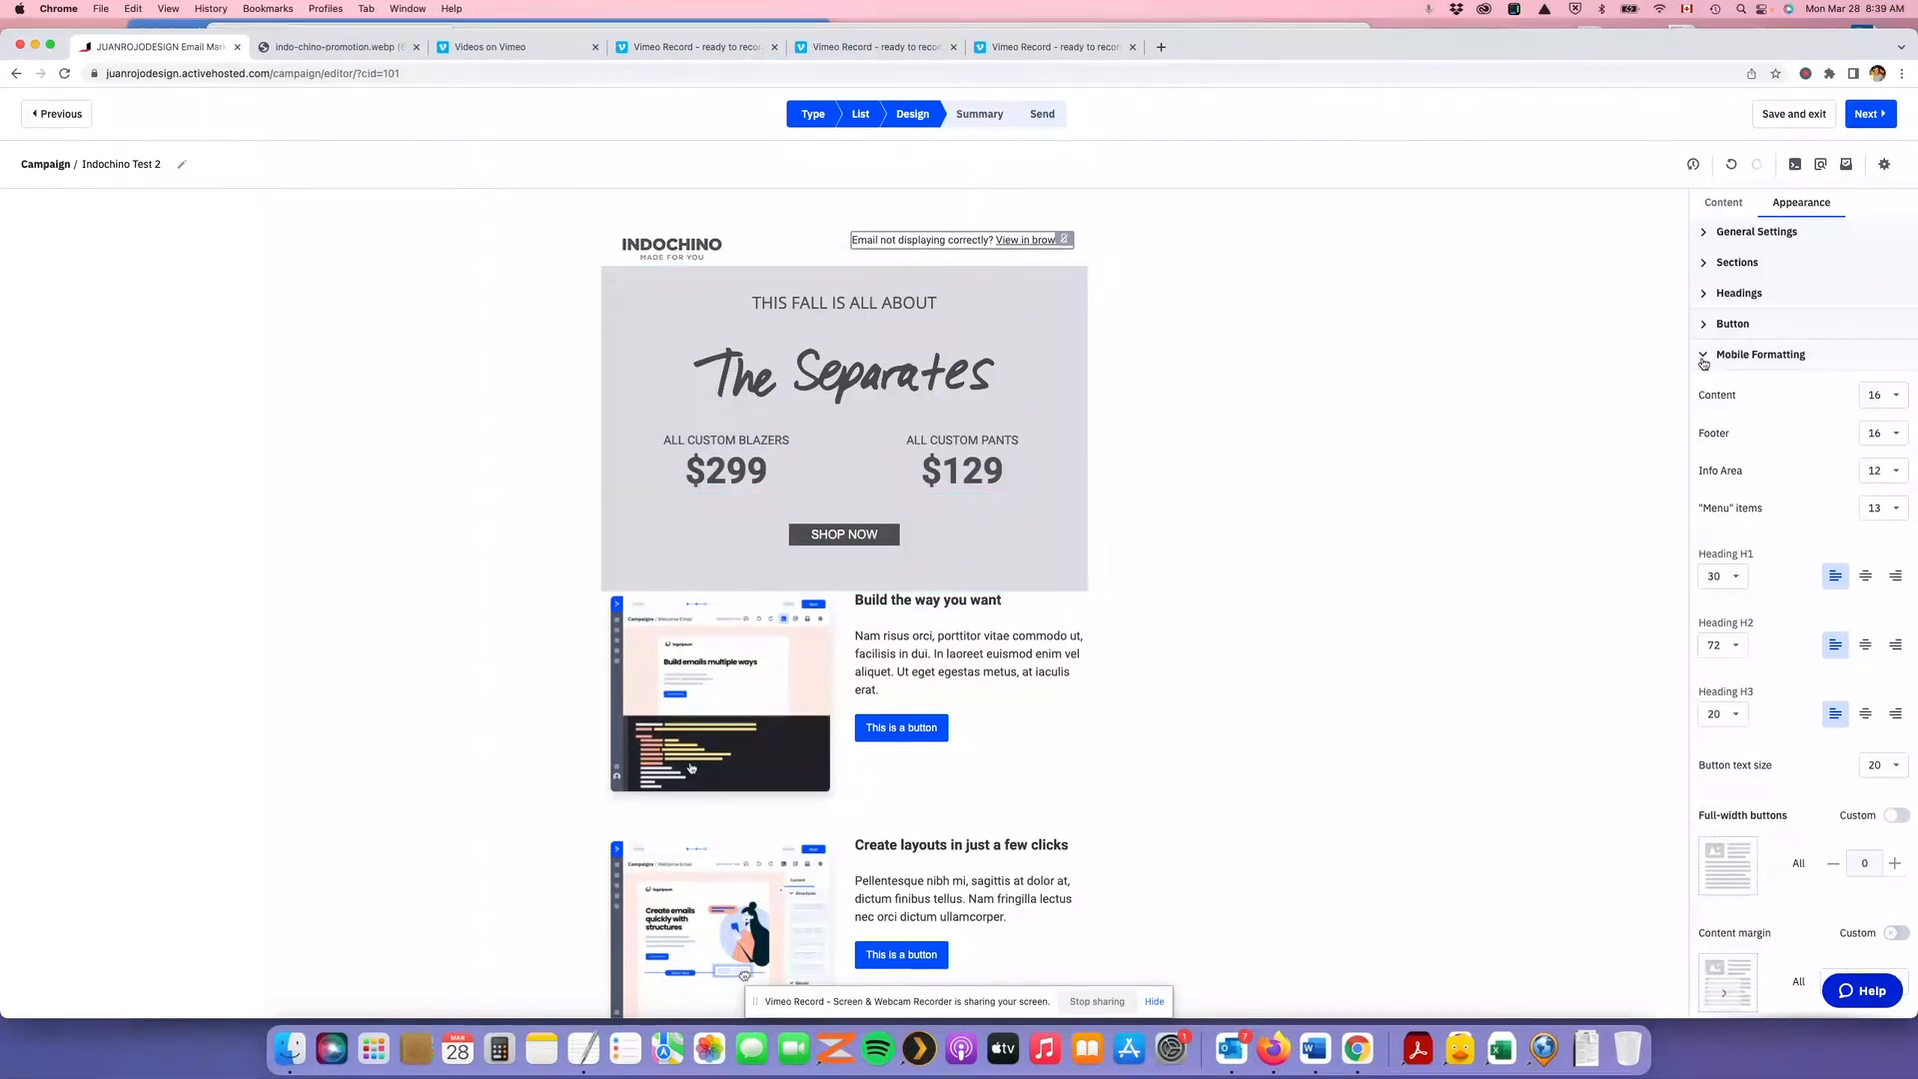
Add an image block below the SHOP NOW button and fill it with the picture of four men in suits, hero-image-template.jpg
click(1714, 205)
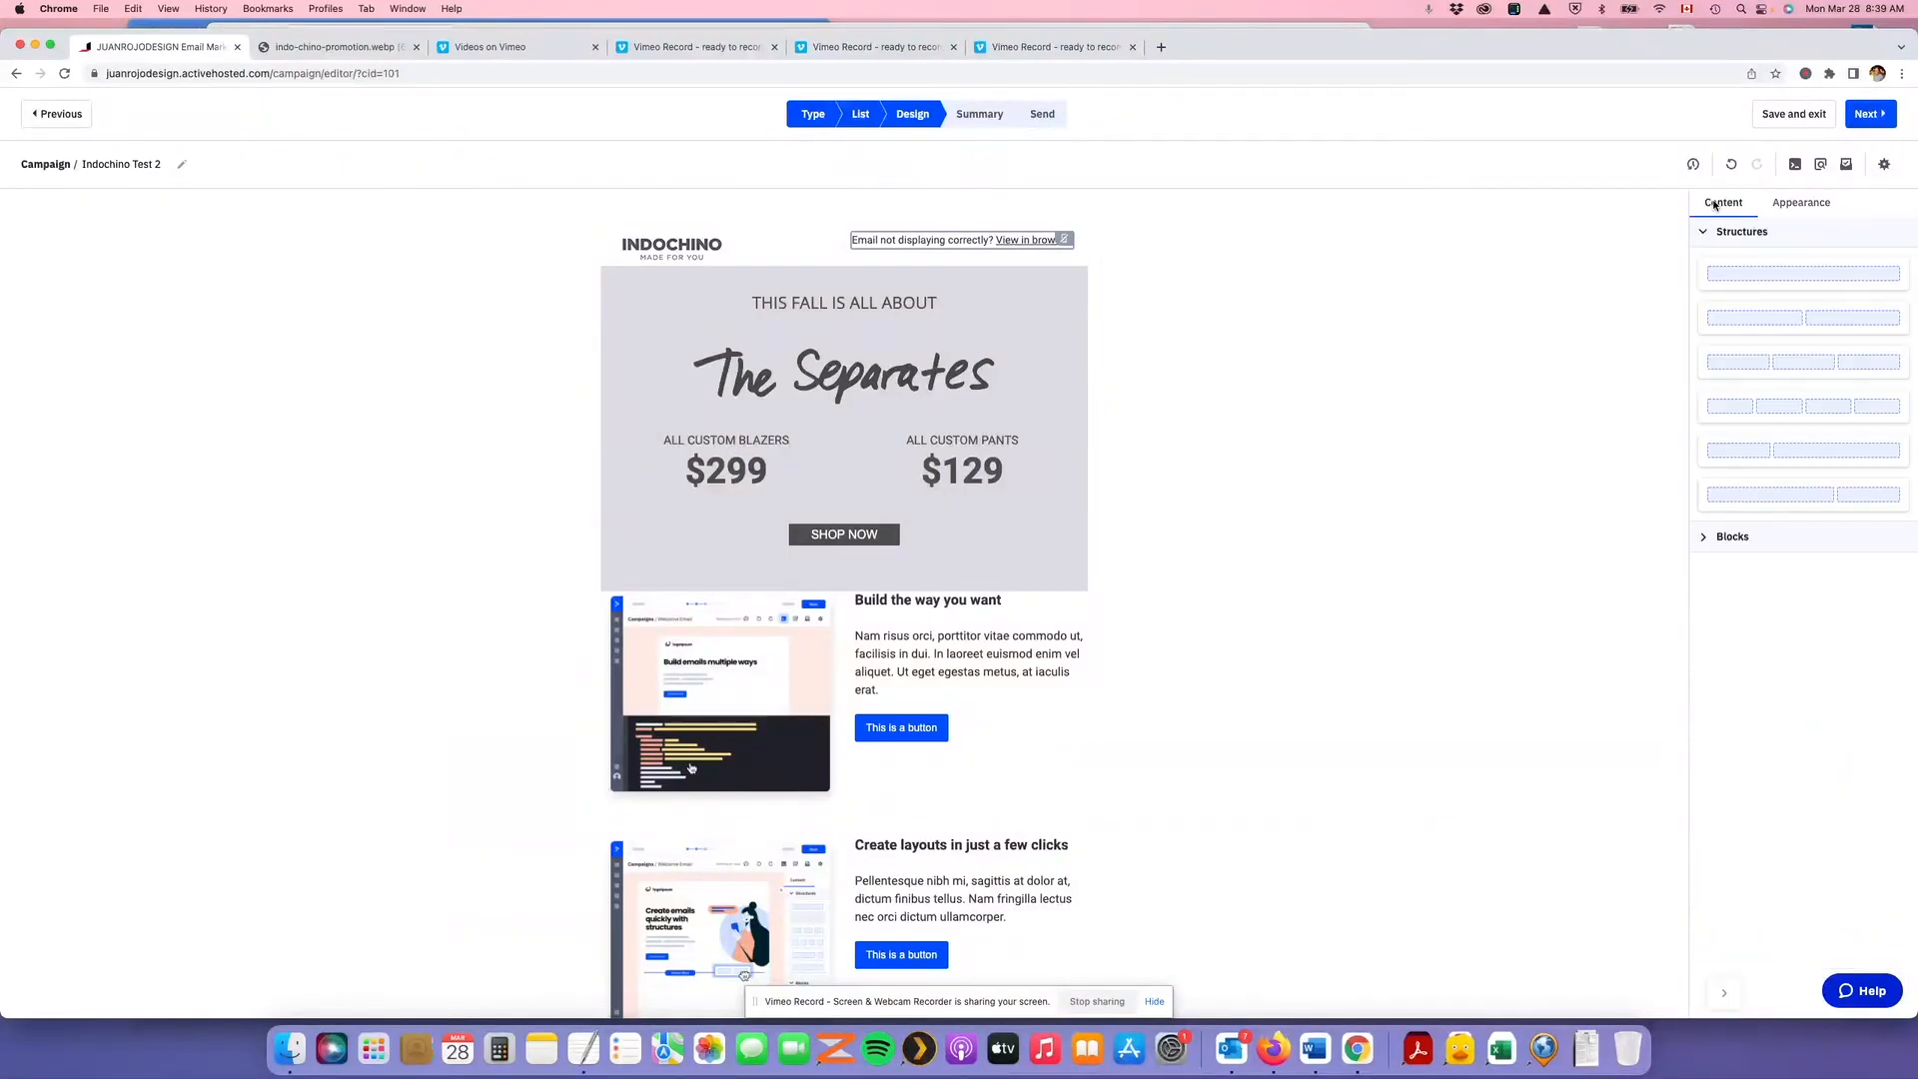
click(1704, 538)
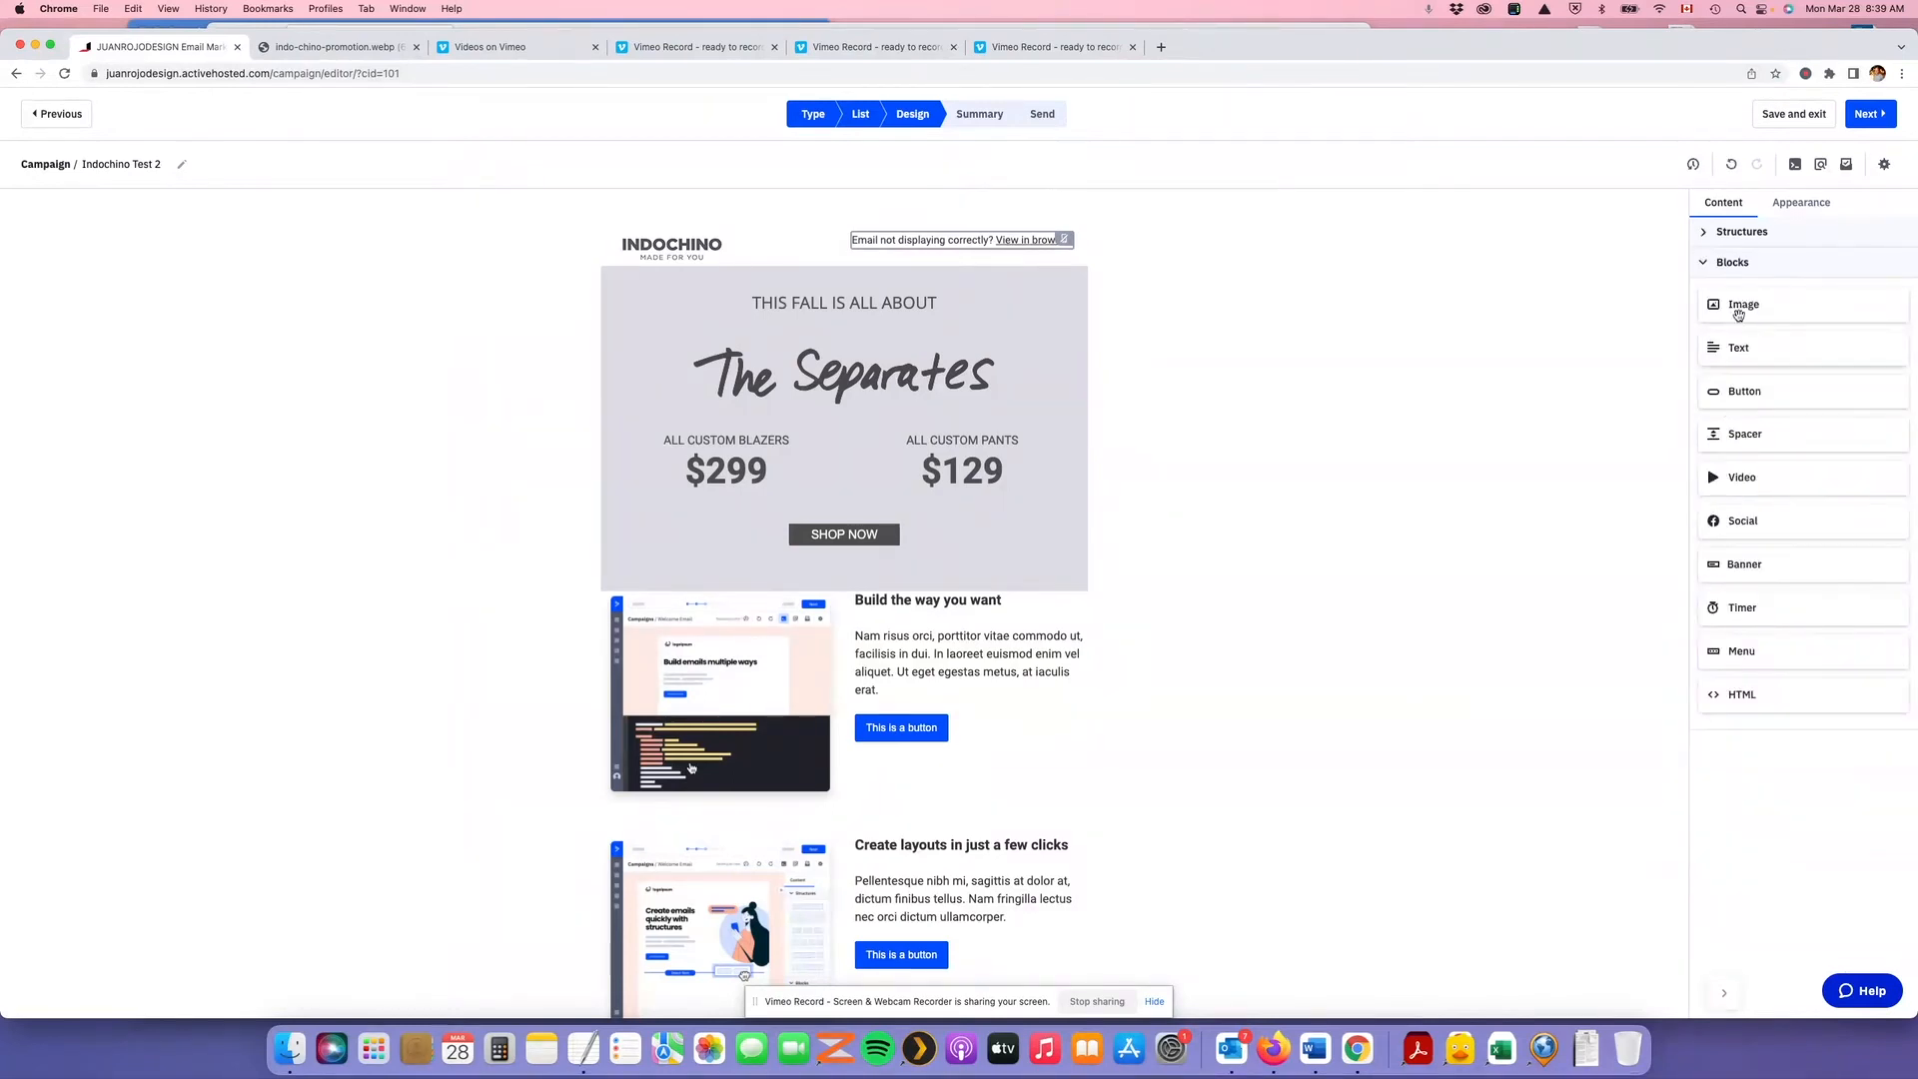
drag(1739, 306, 916, 583)
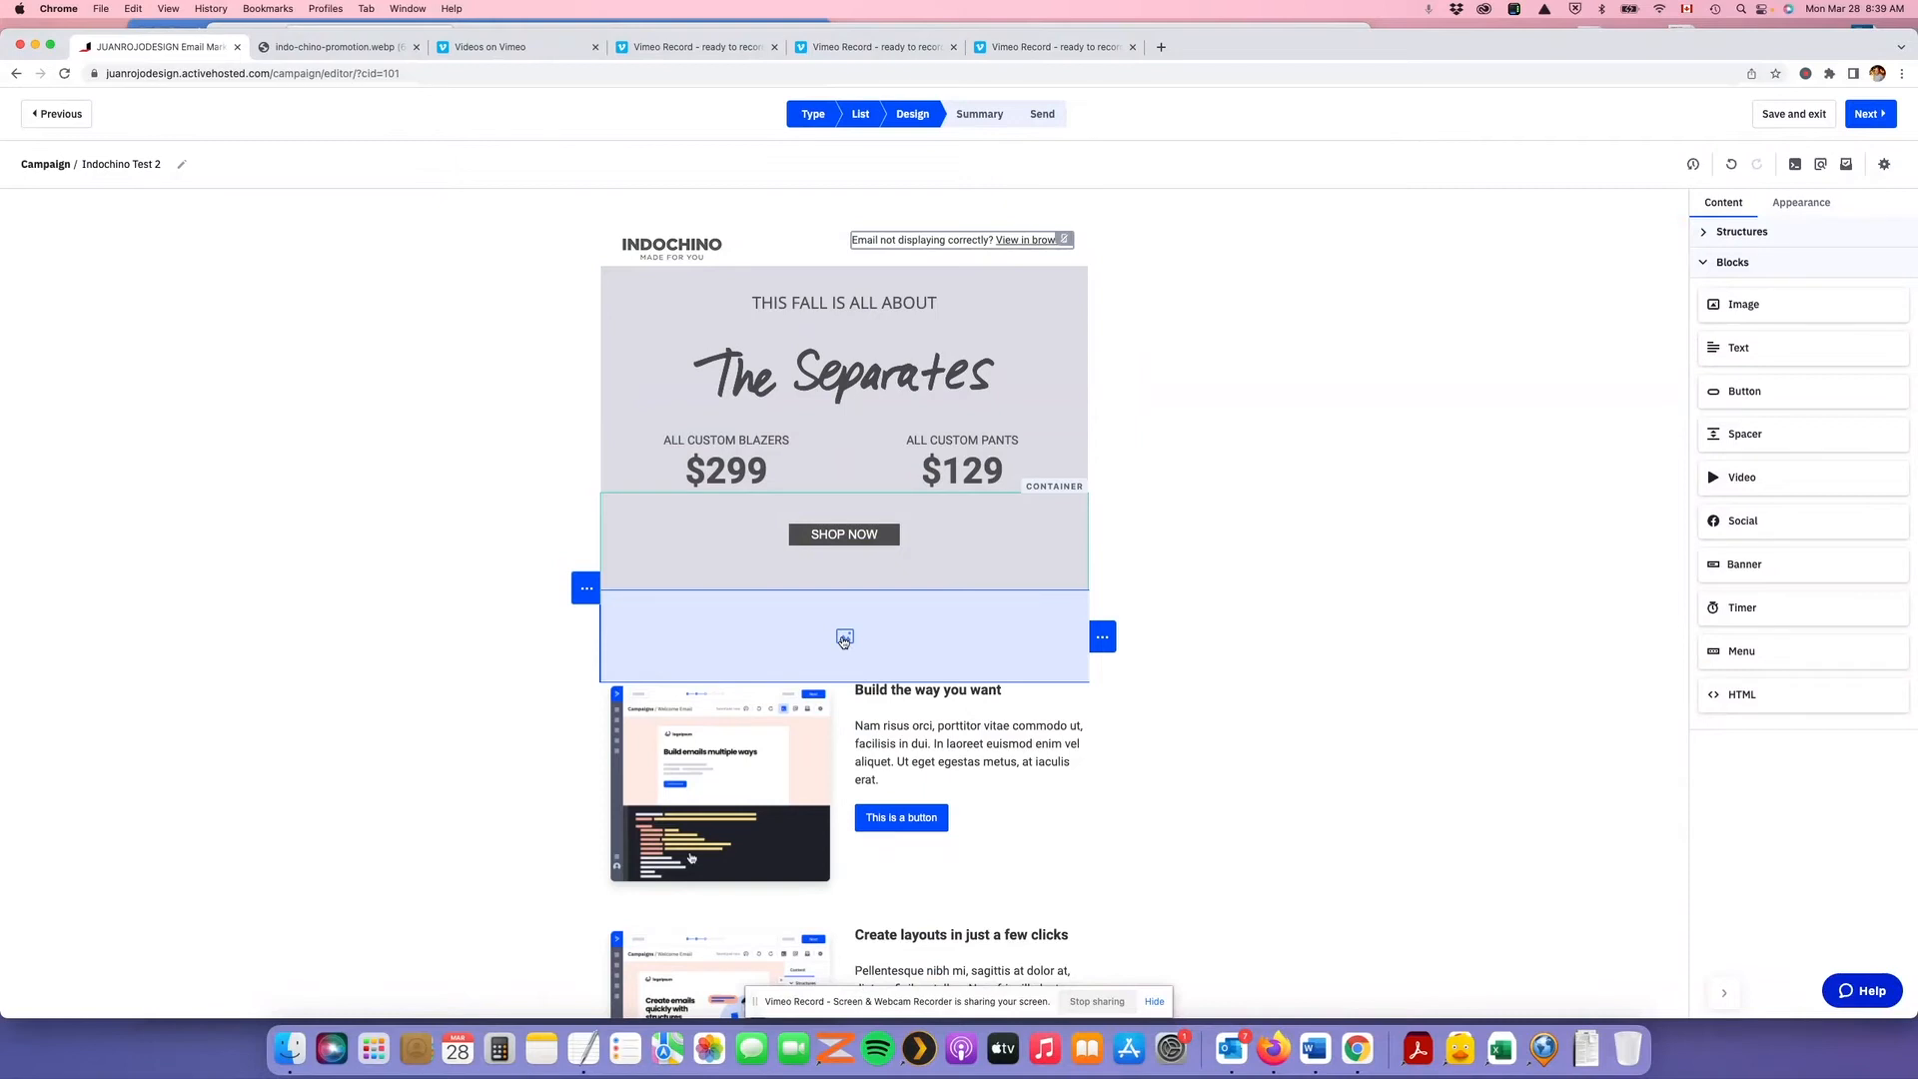
click(844, 639)
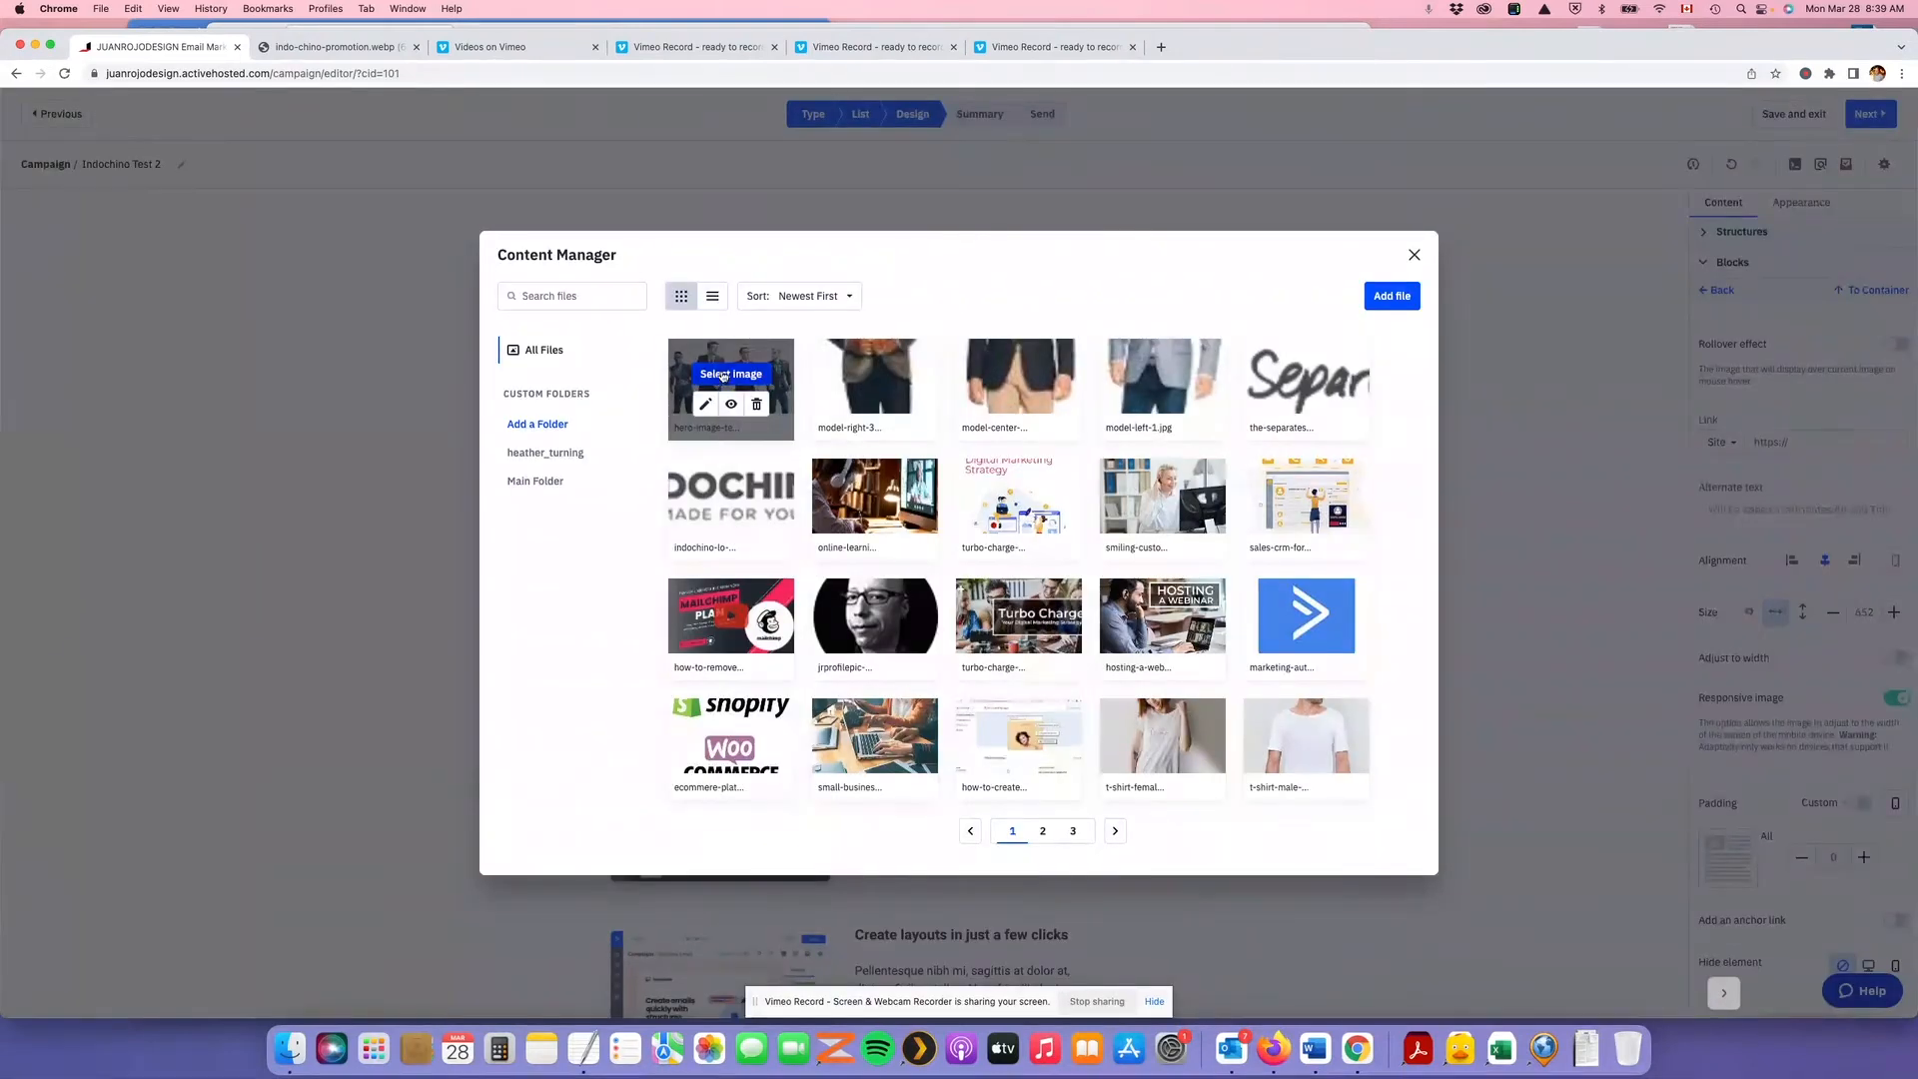
click(724, 376)
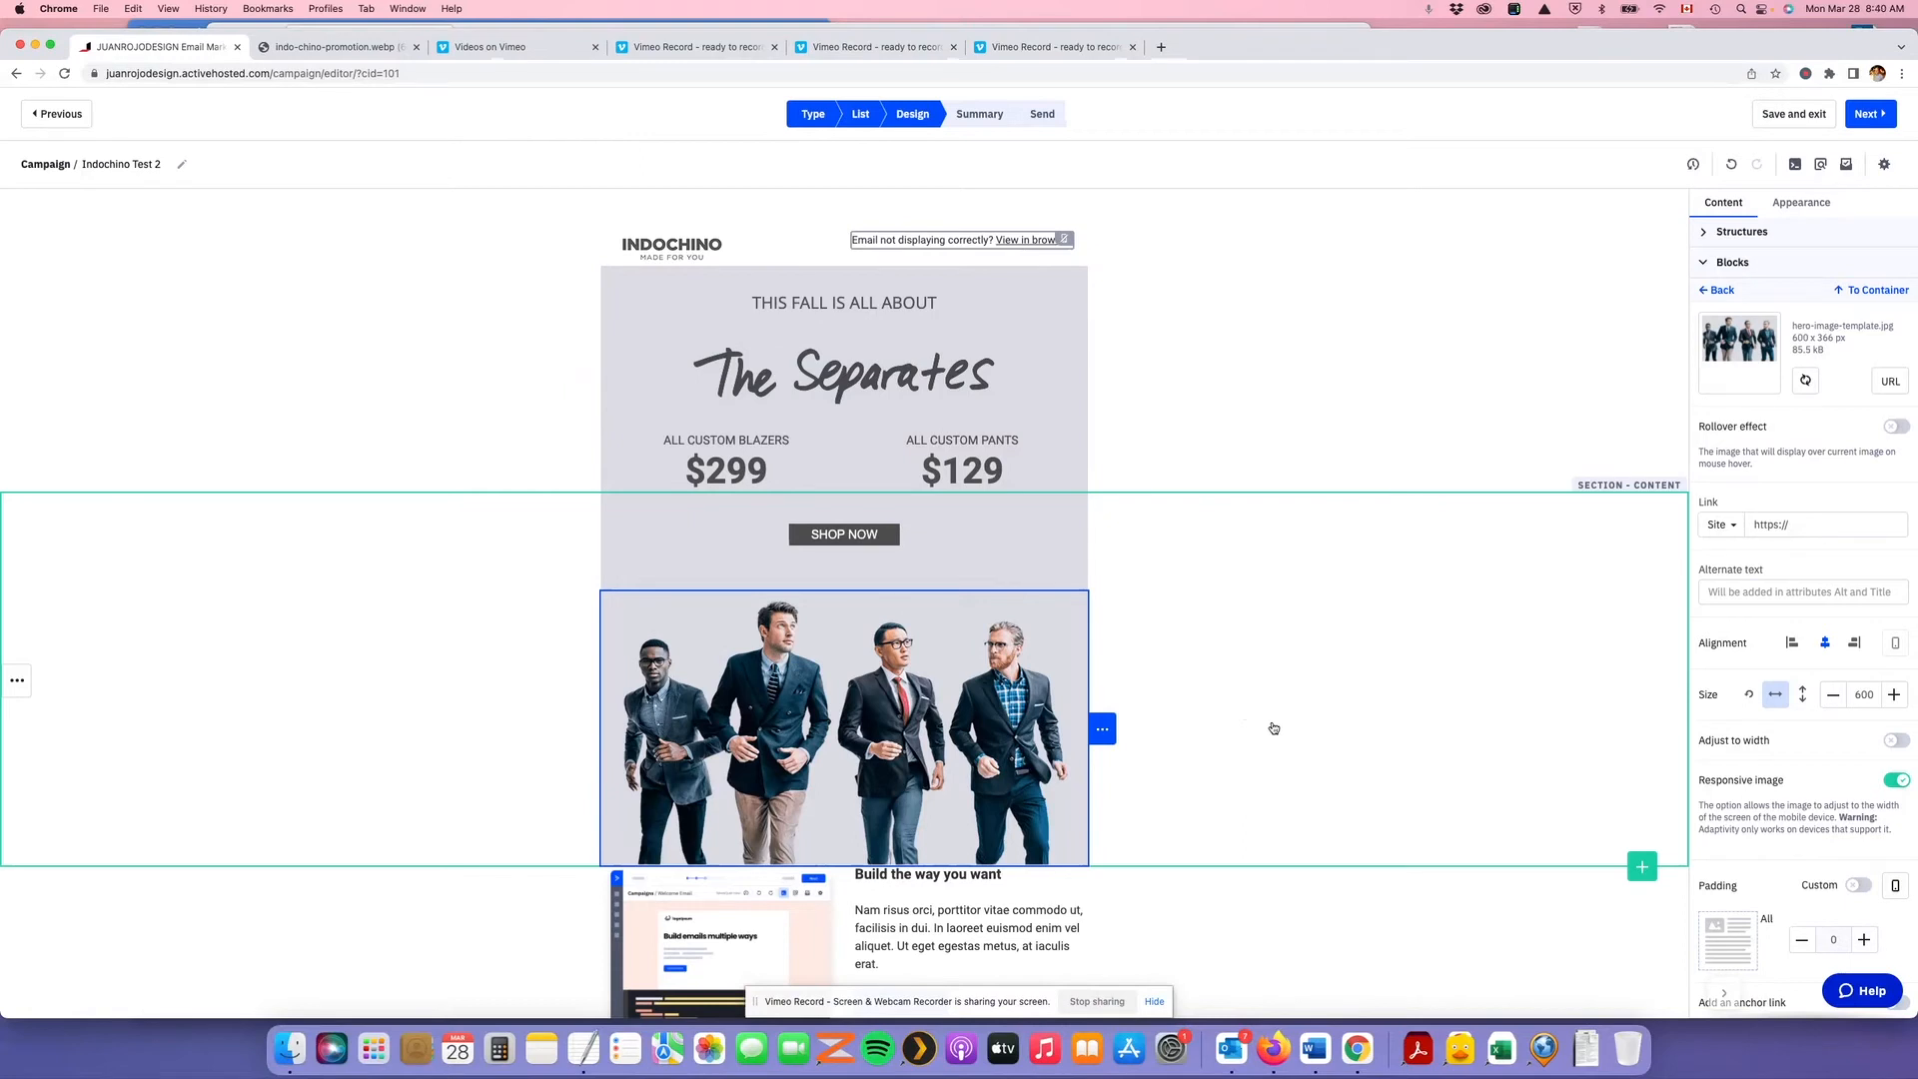
Compare the hero image area of the email with the reference design indo-chino-promotion.webp
click(310, 52)
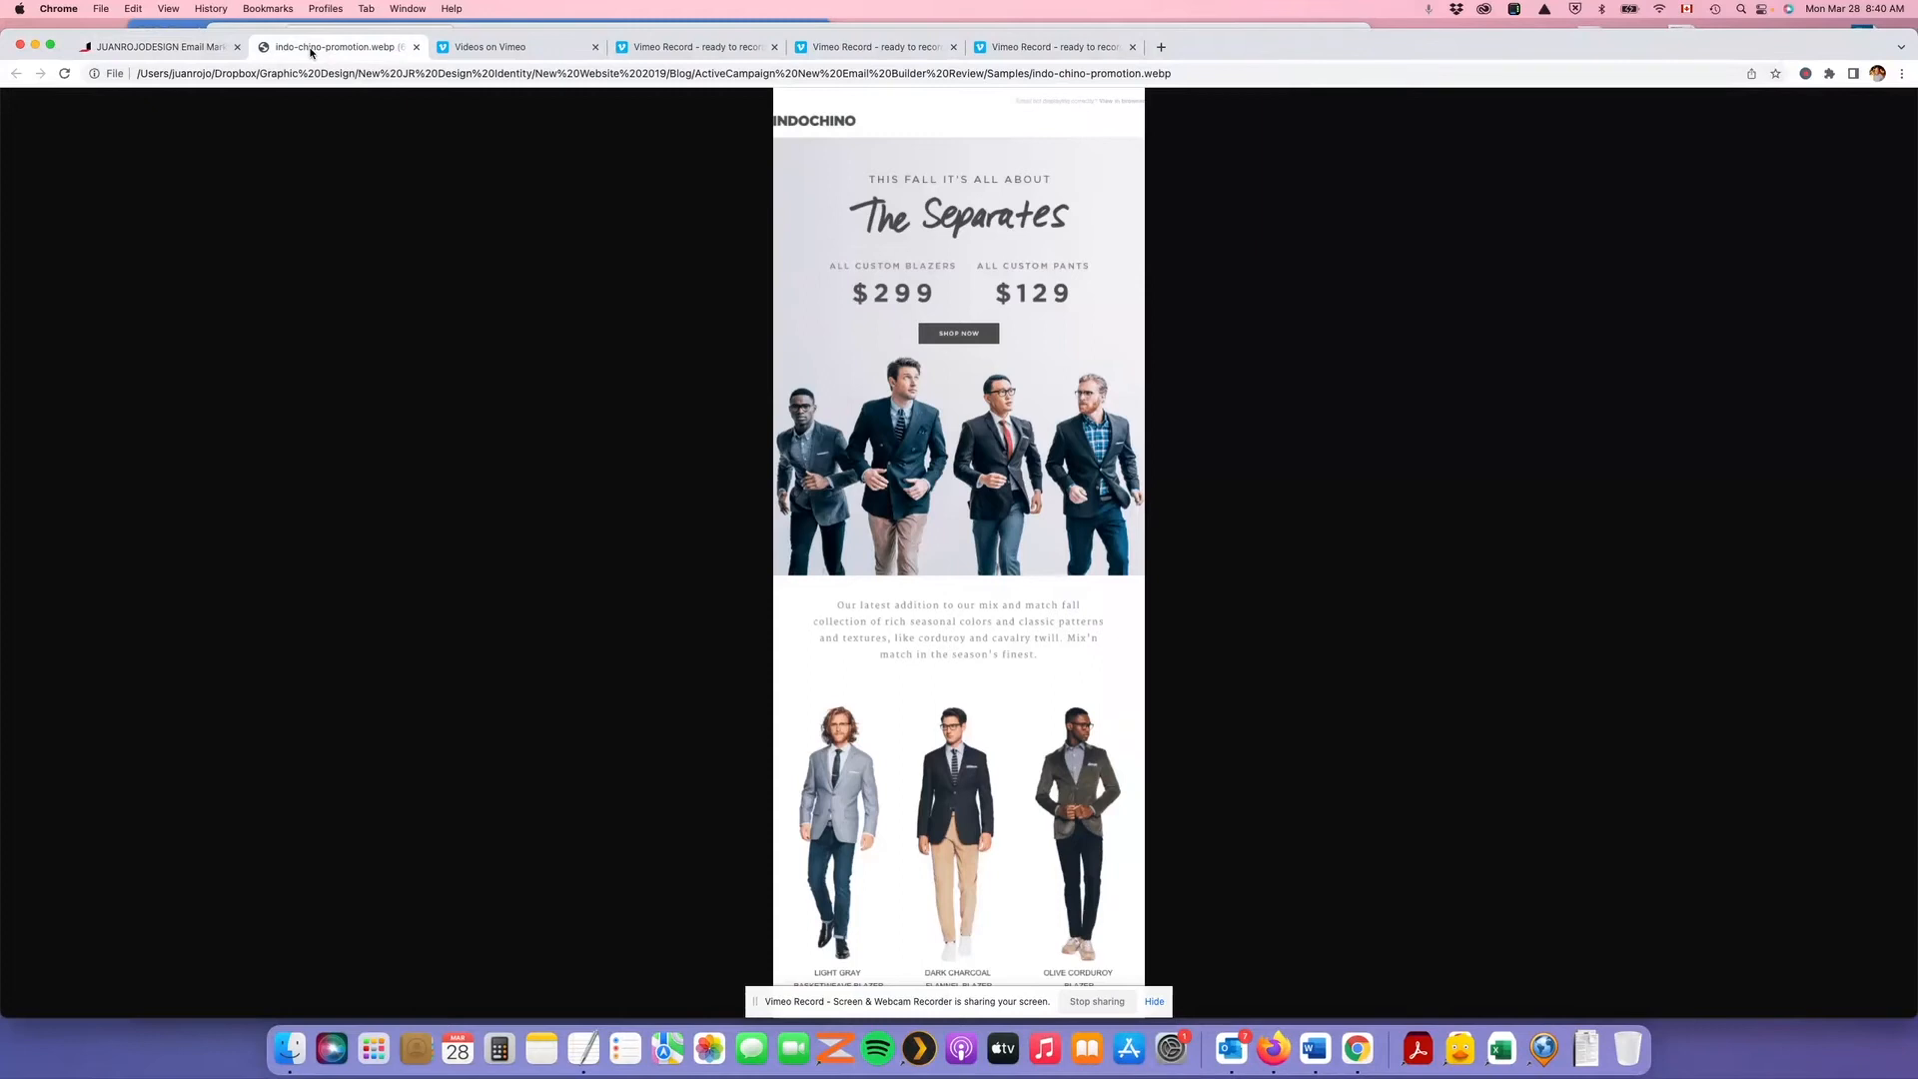
click(176, 55)
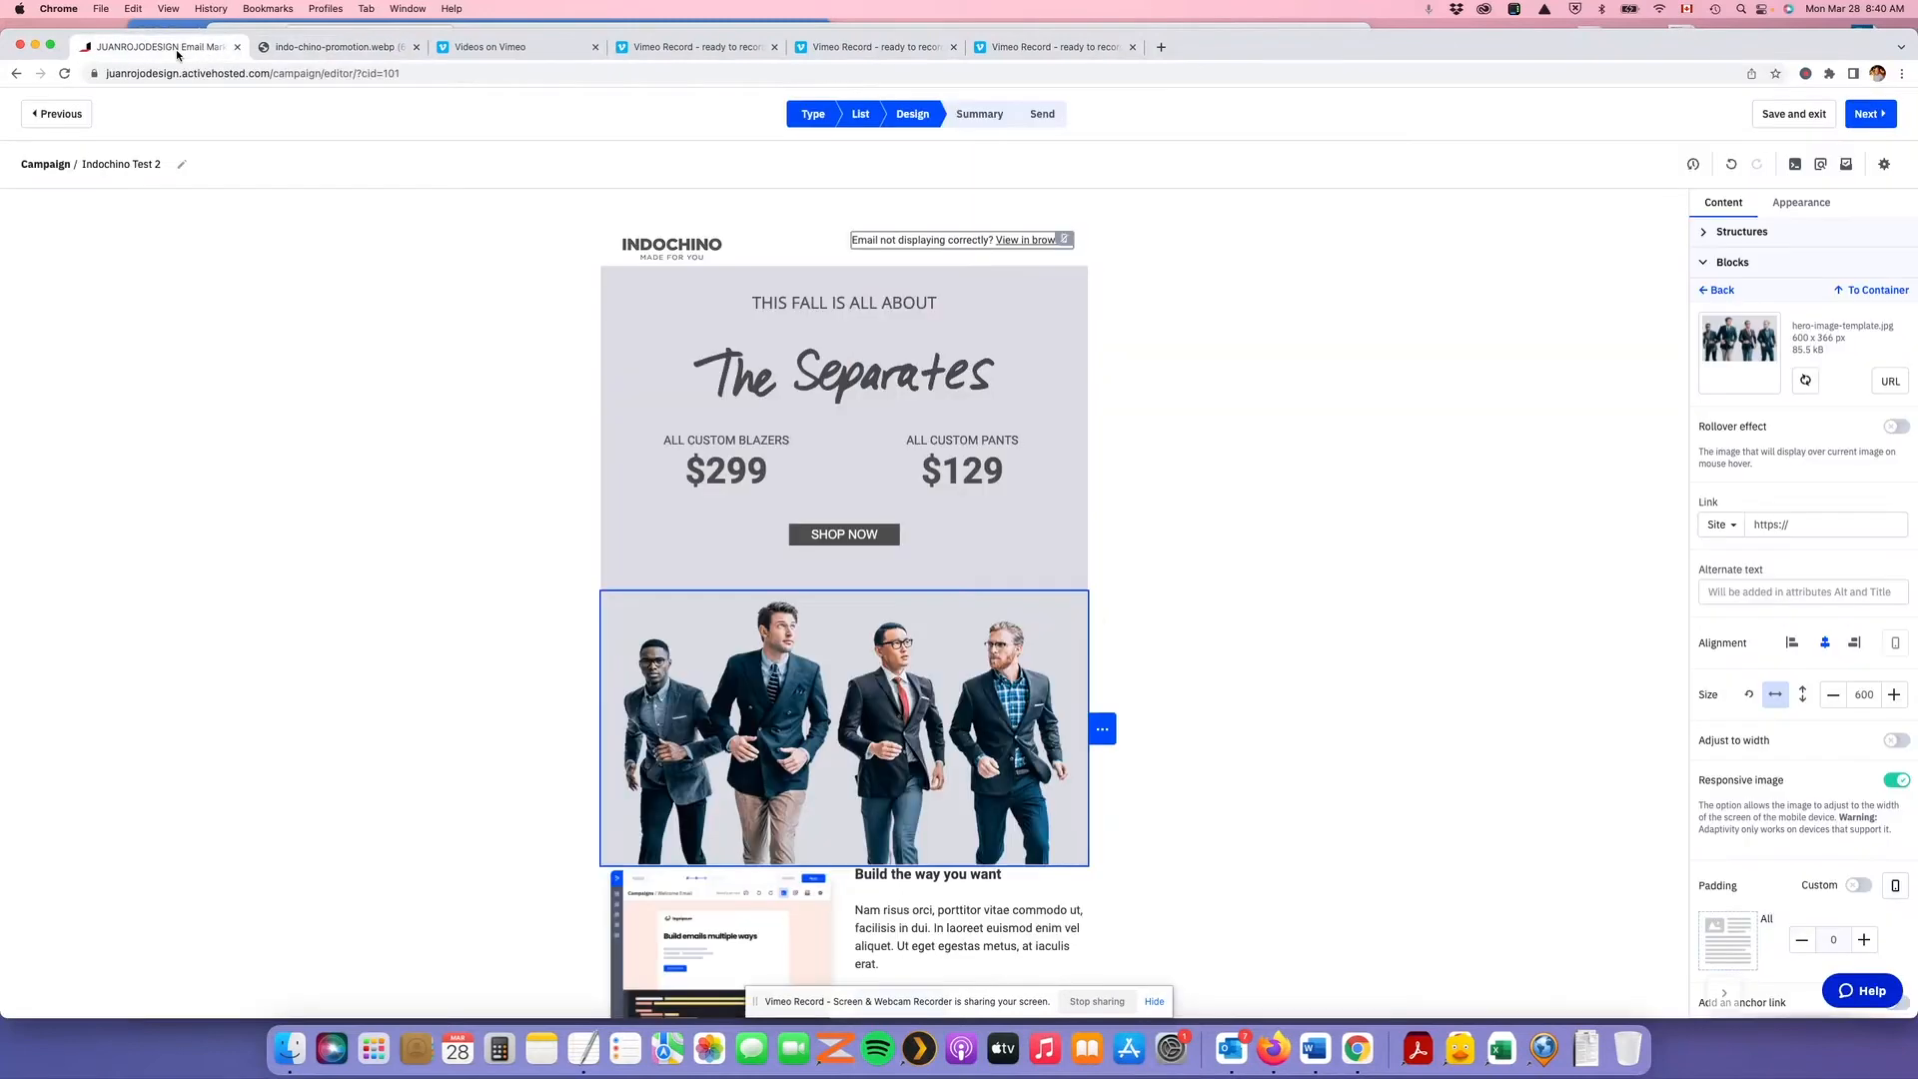
scroll(1320, 662, down, 3)
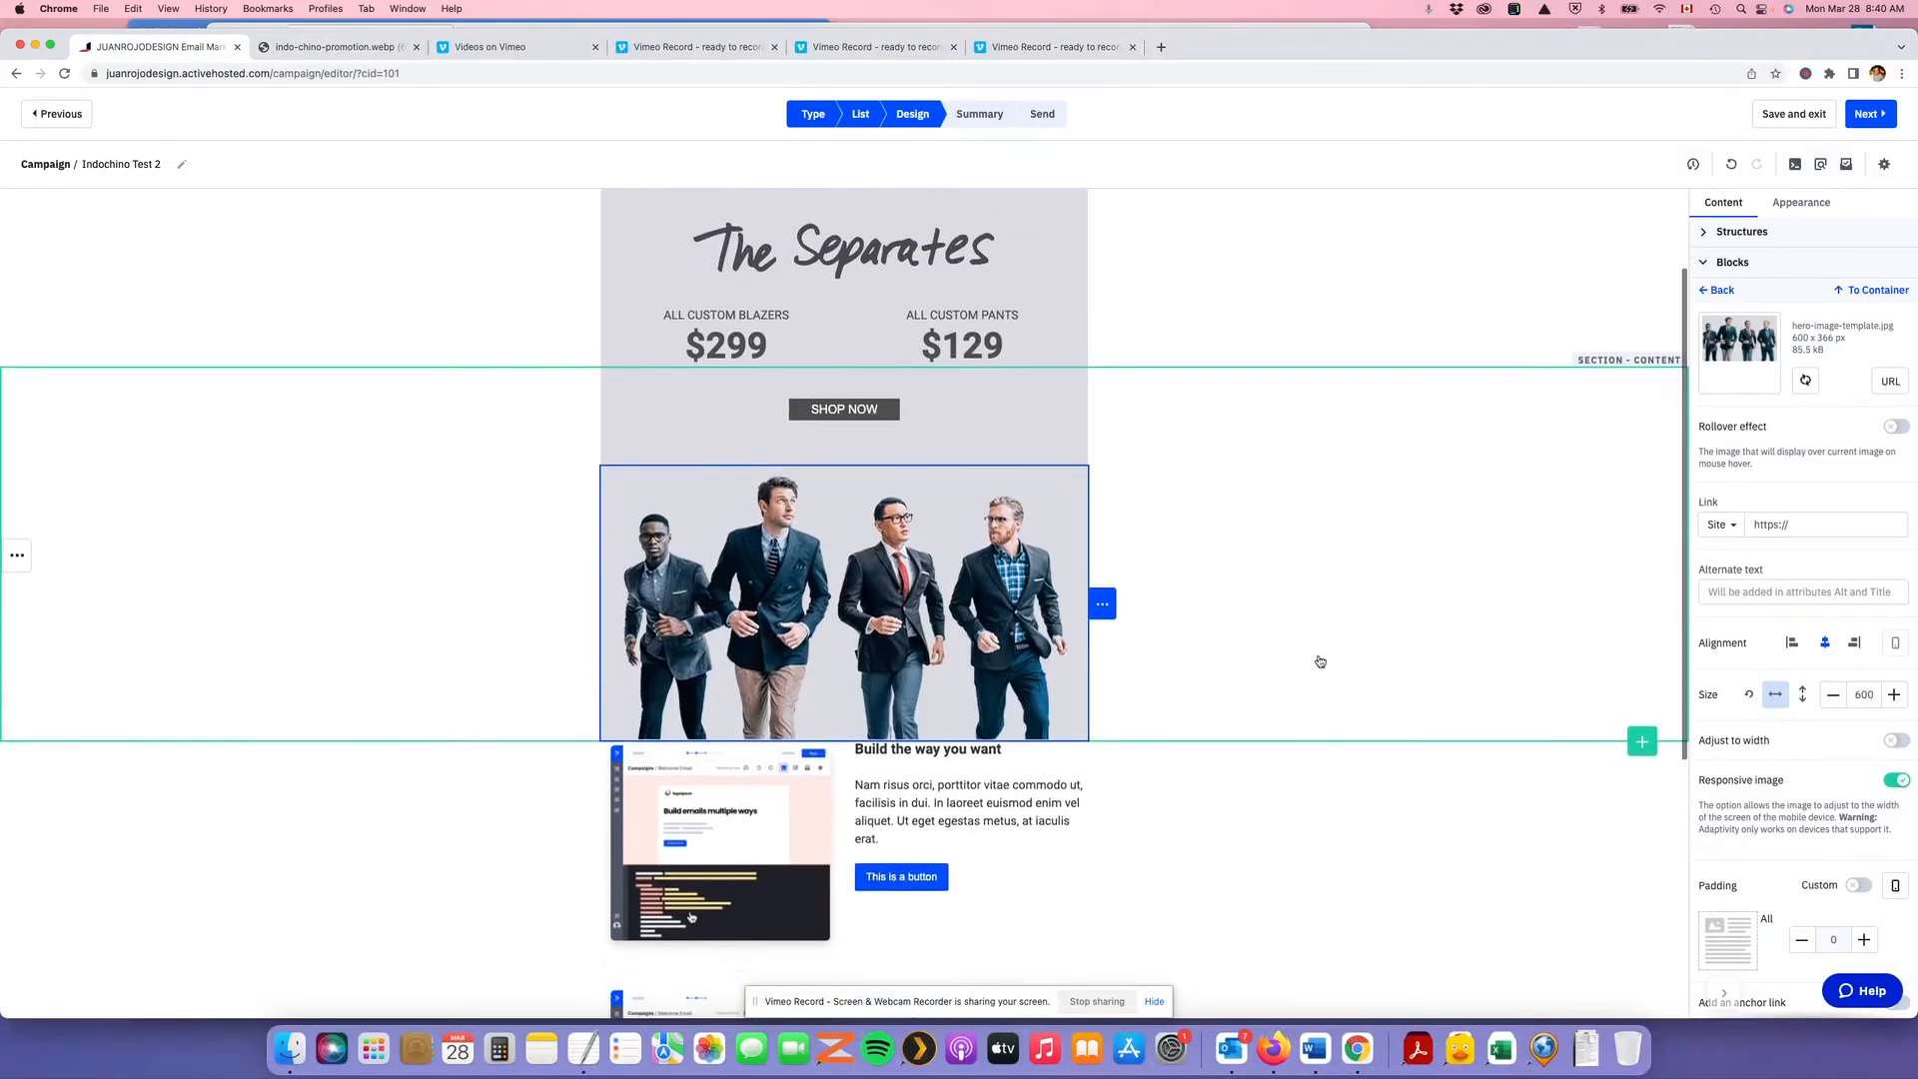
scroll(1320, 661, down, 2)
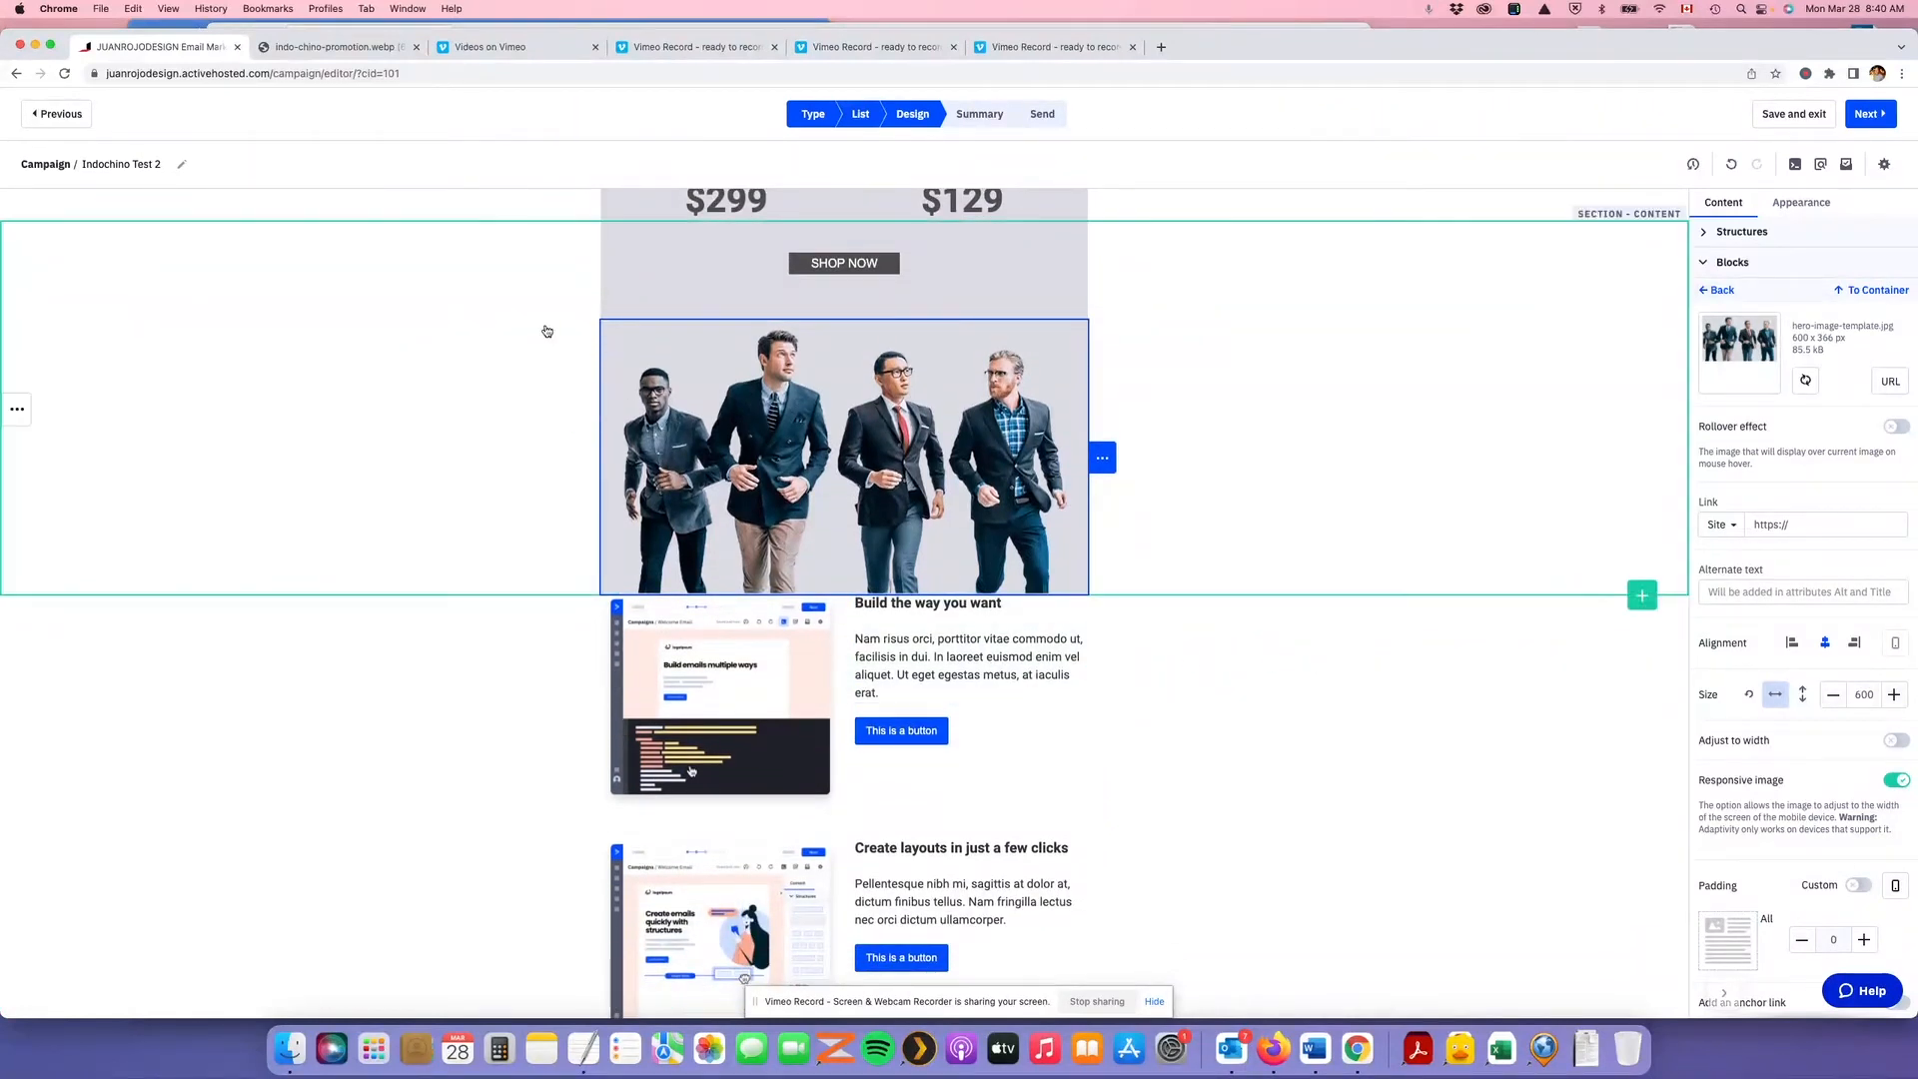
click(357, 50)
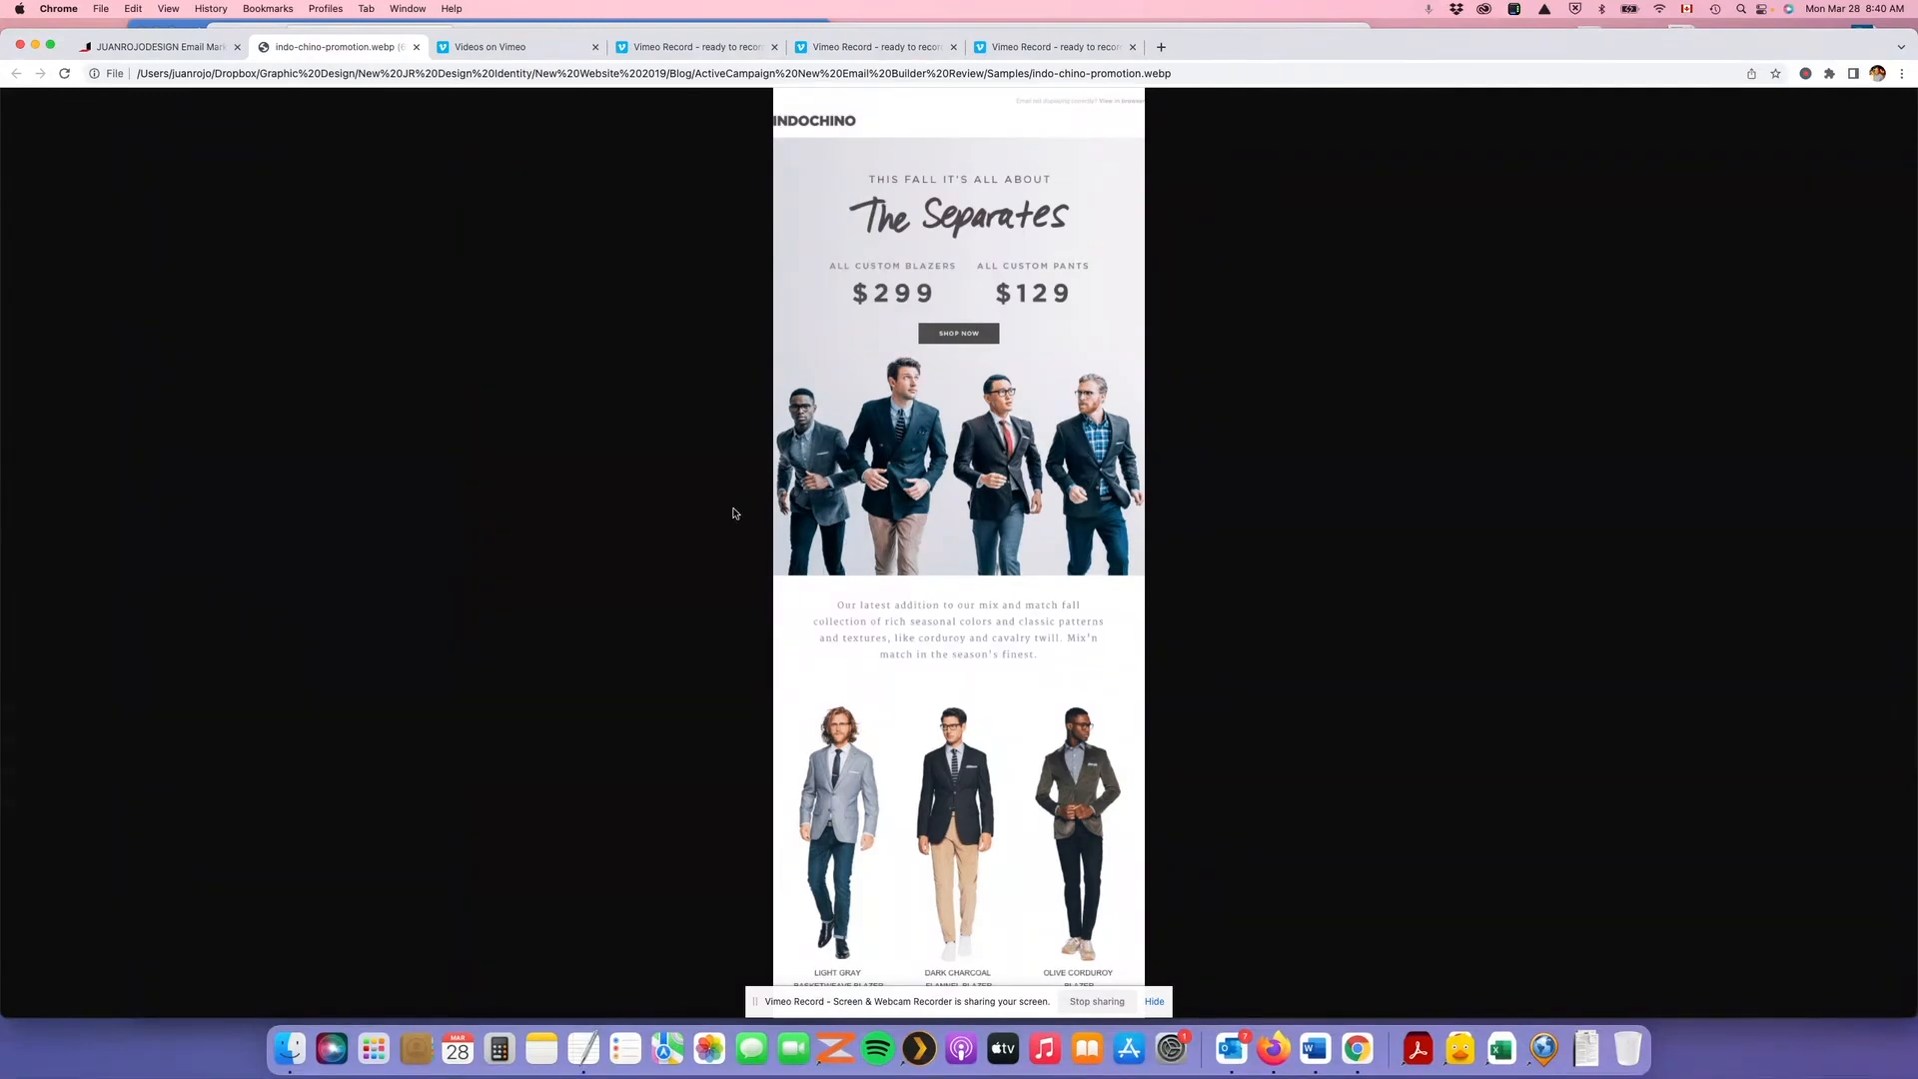
click(173, 56)
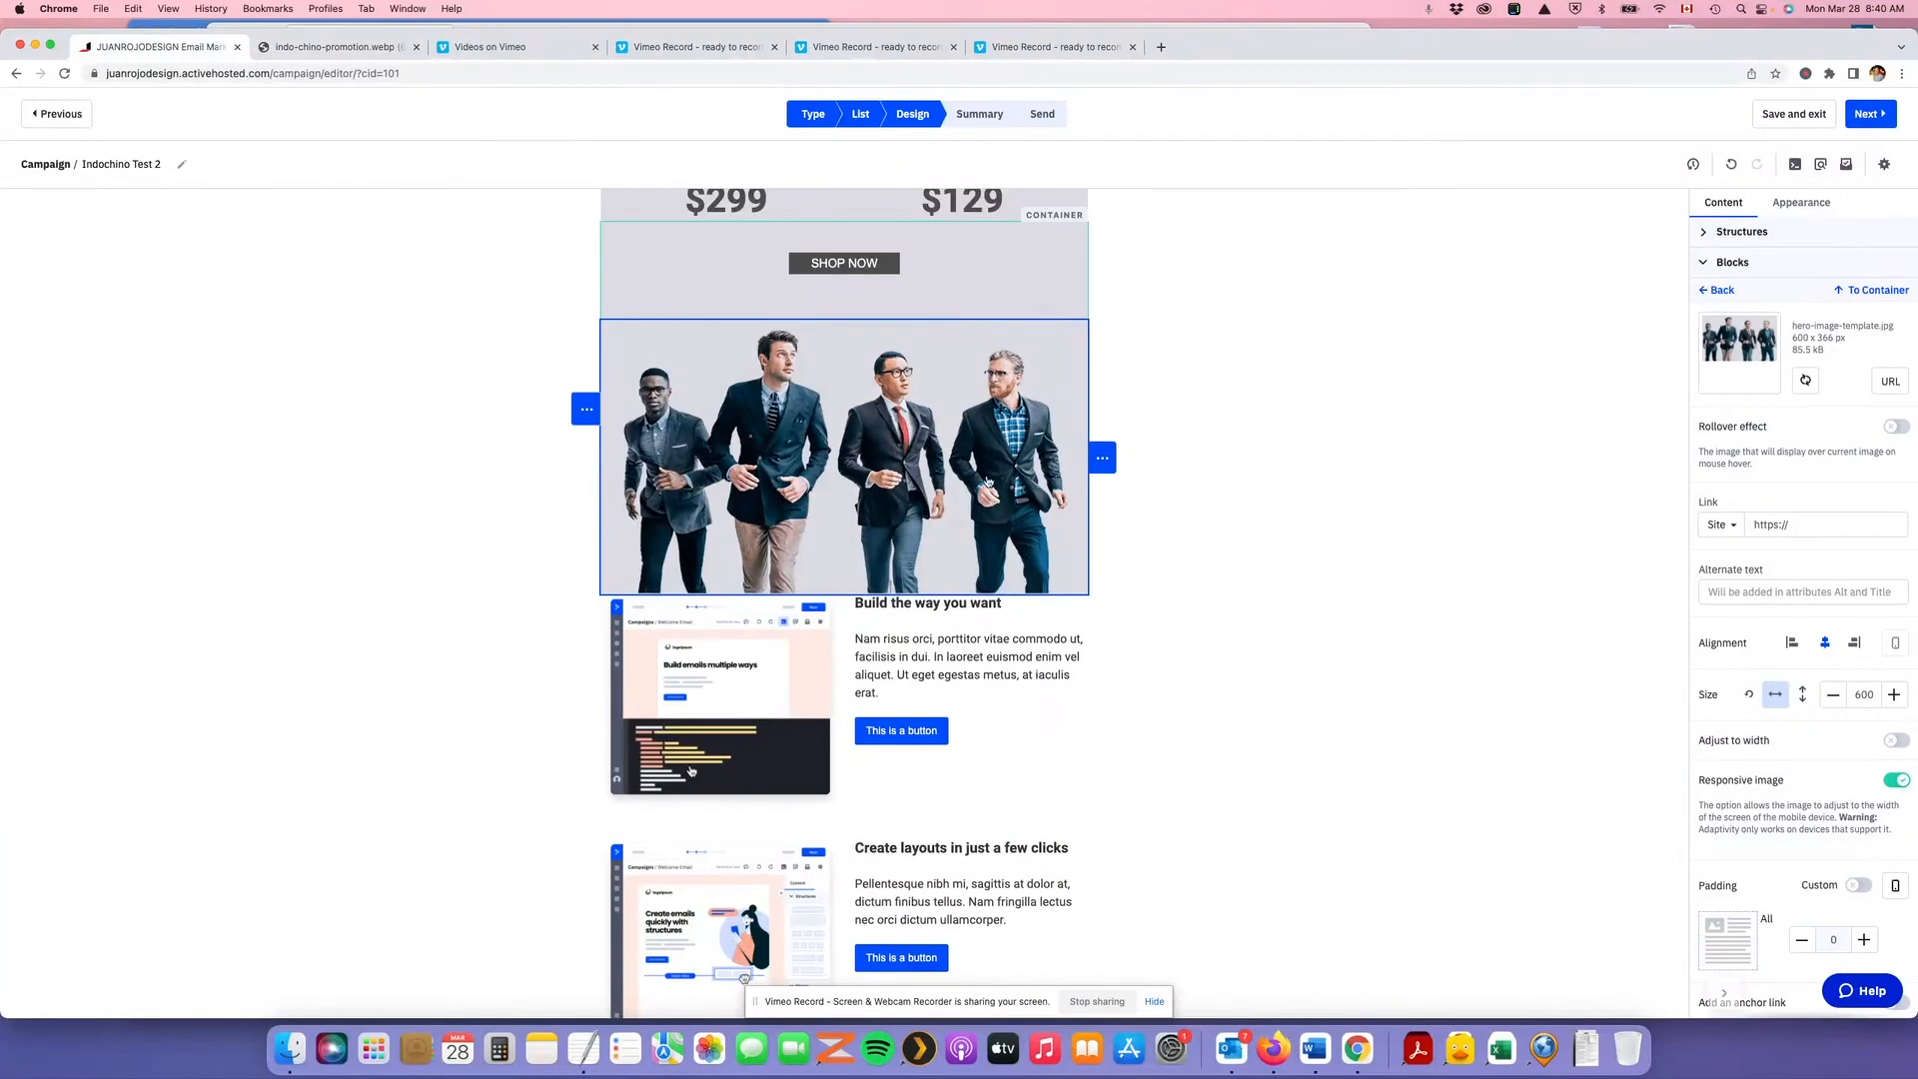
Add a single-column structure below the hero image and place a text block in it
click(1705, 266)
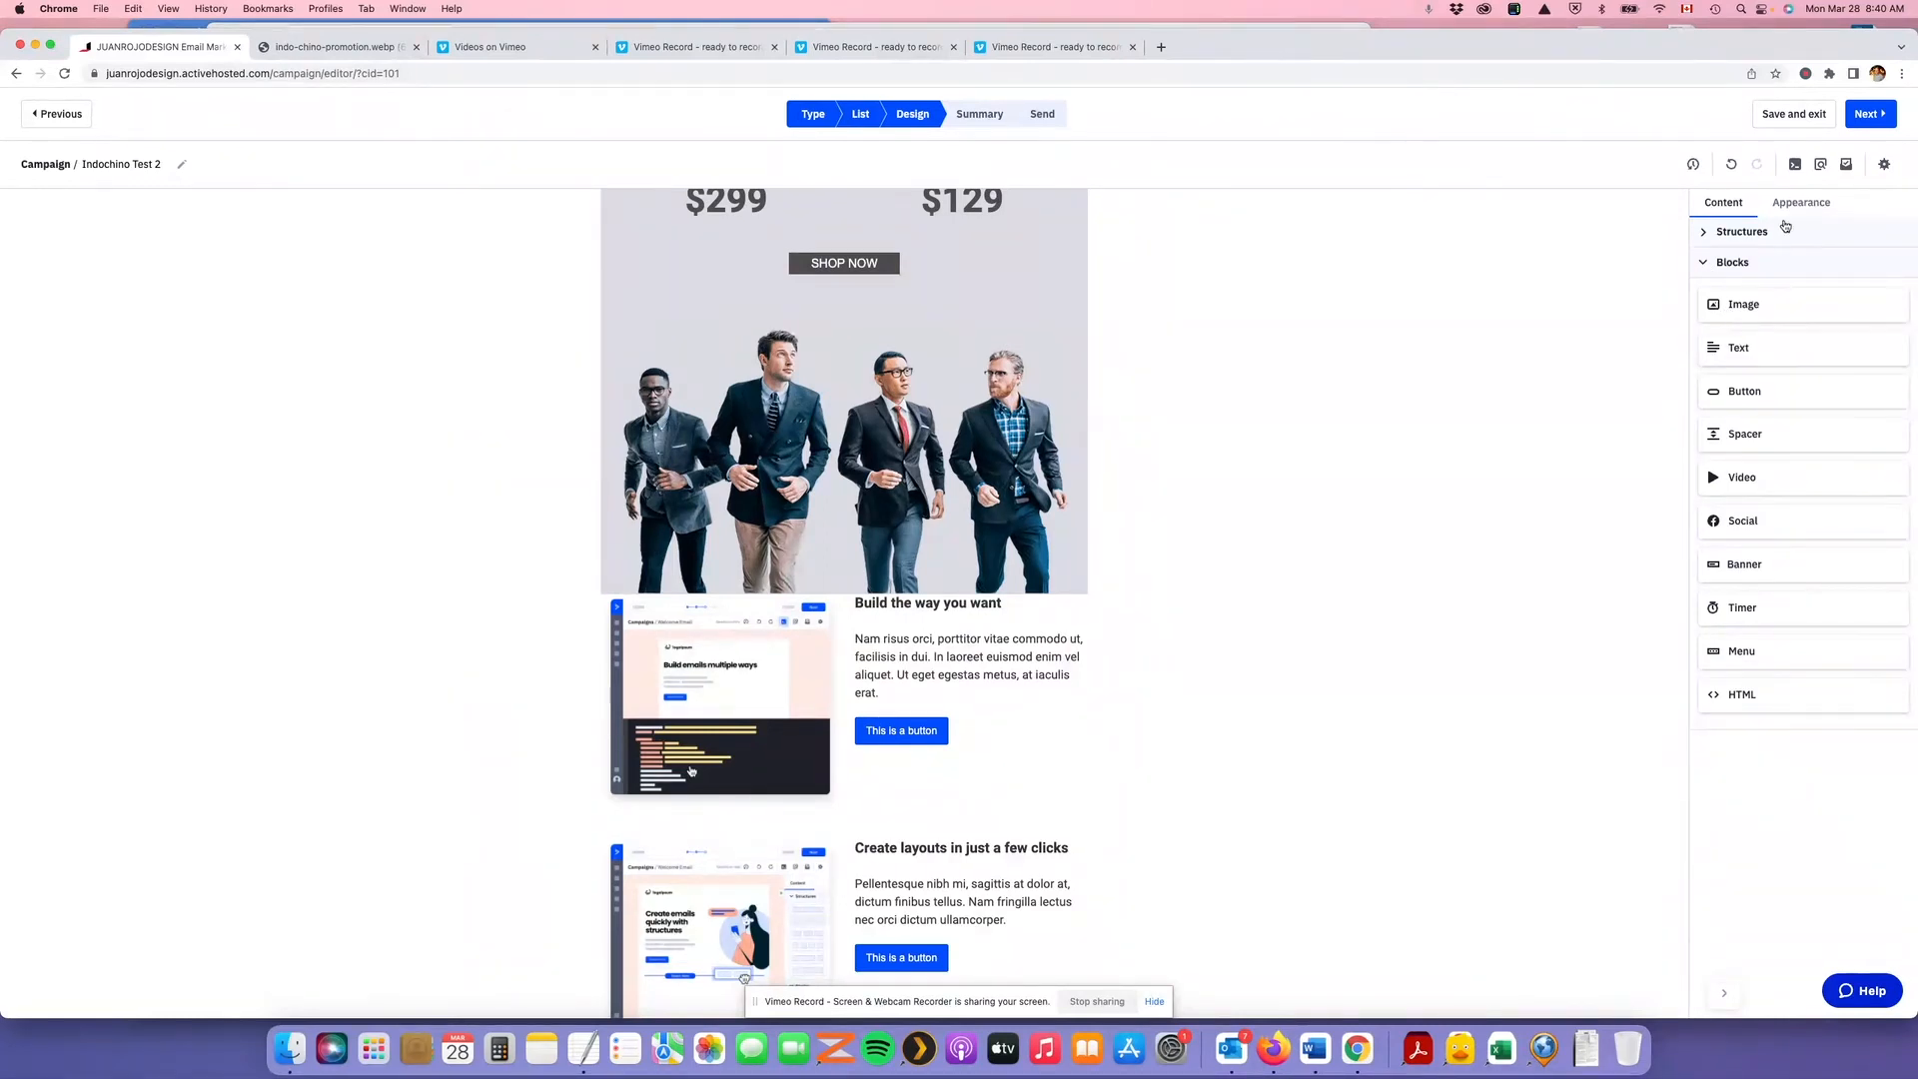
click(1791, 205)
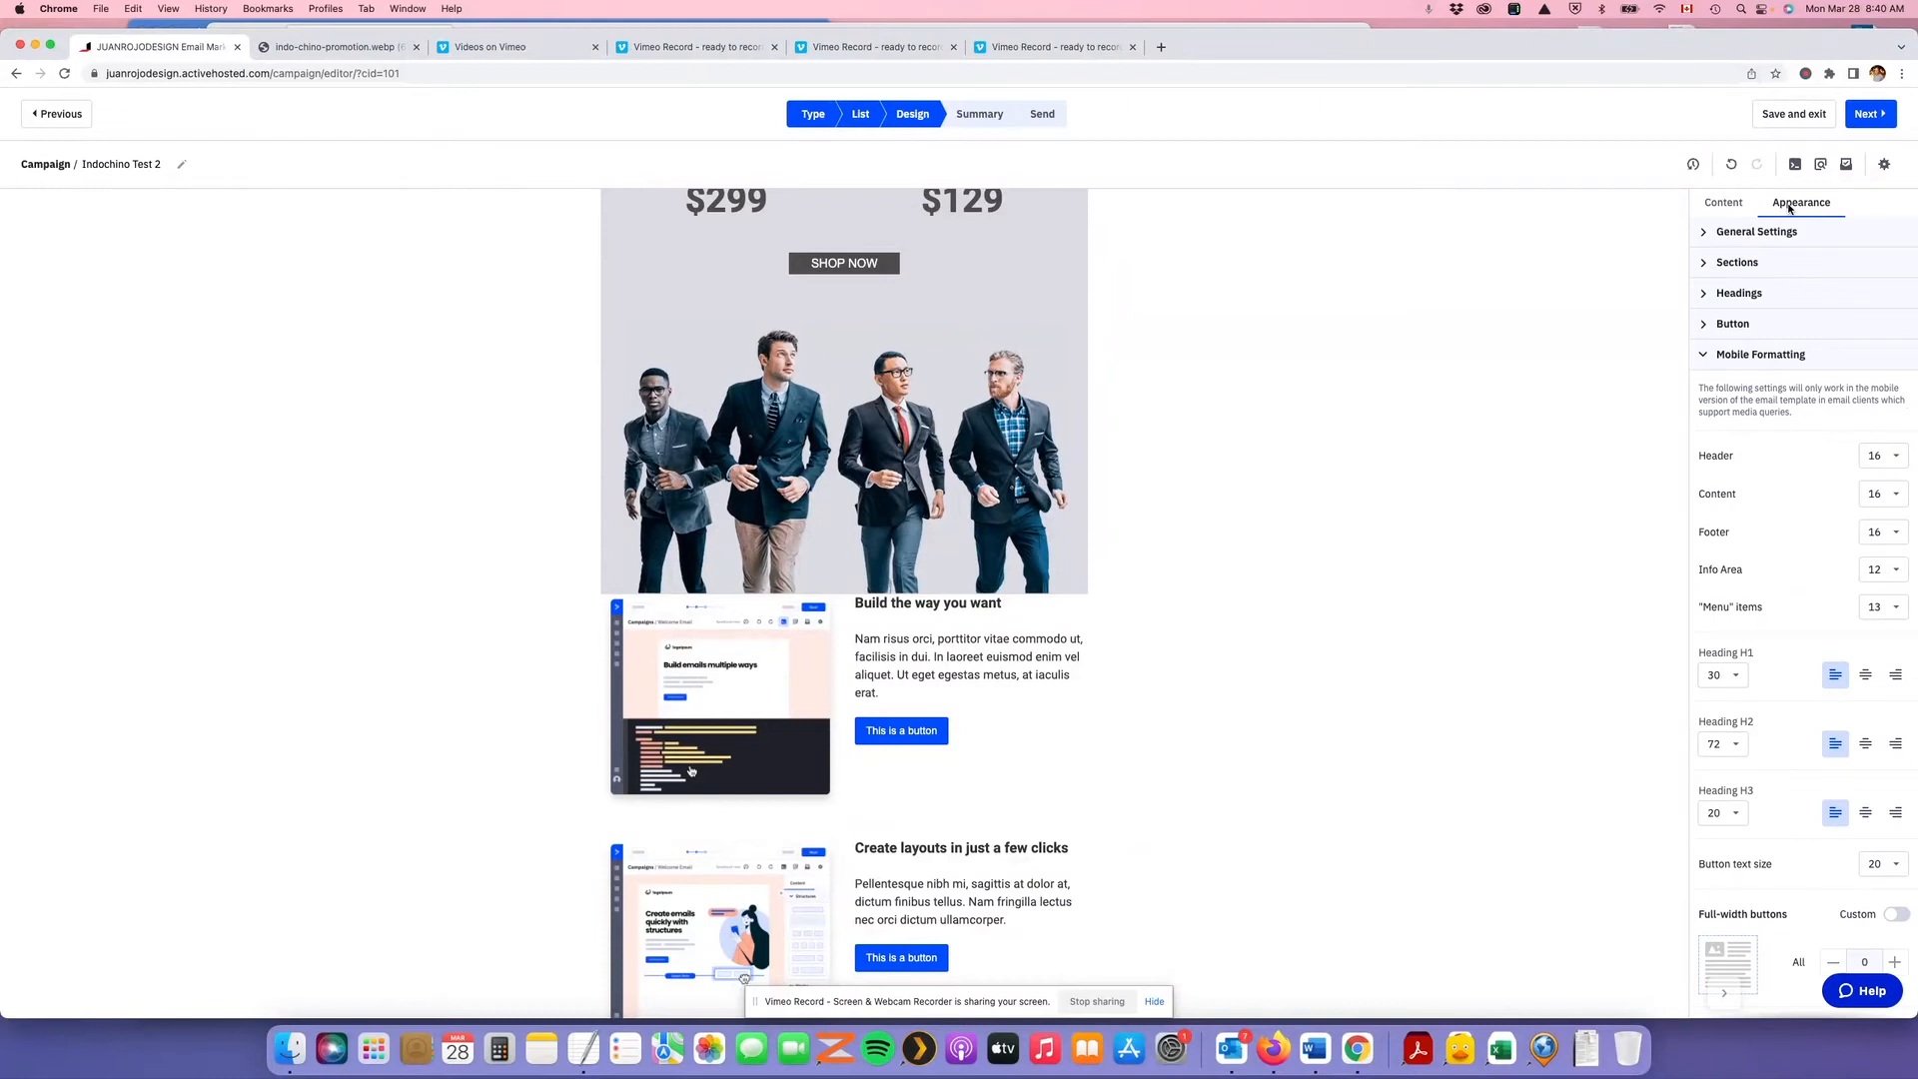
click(1734, 208)
drag(1754, 272, 1005, 598)
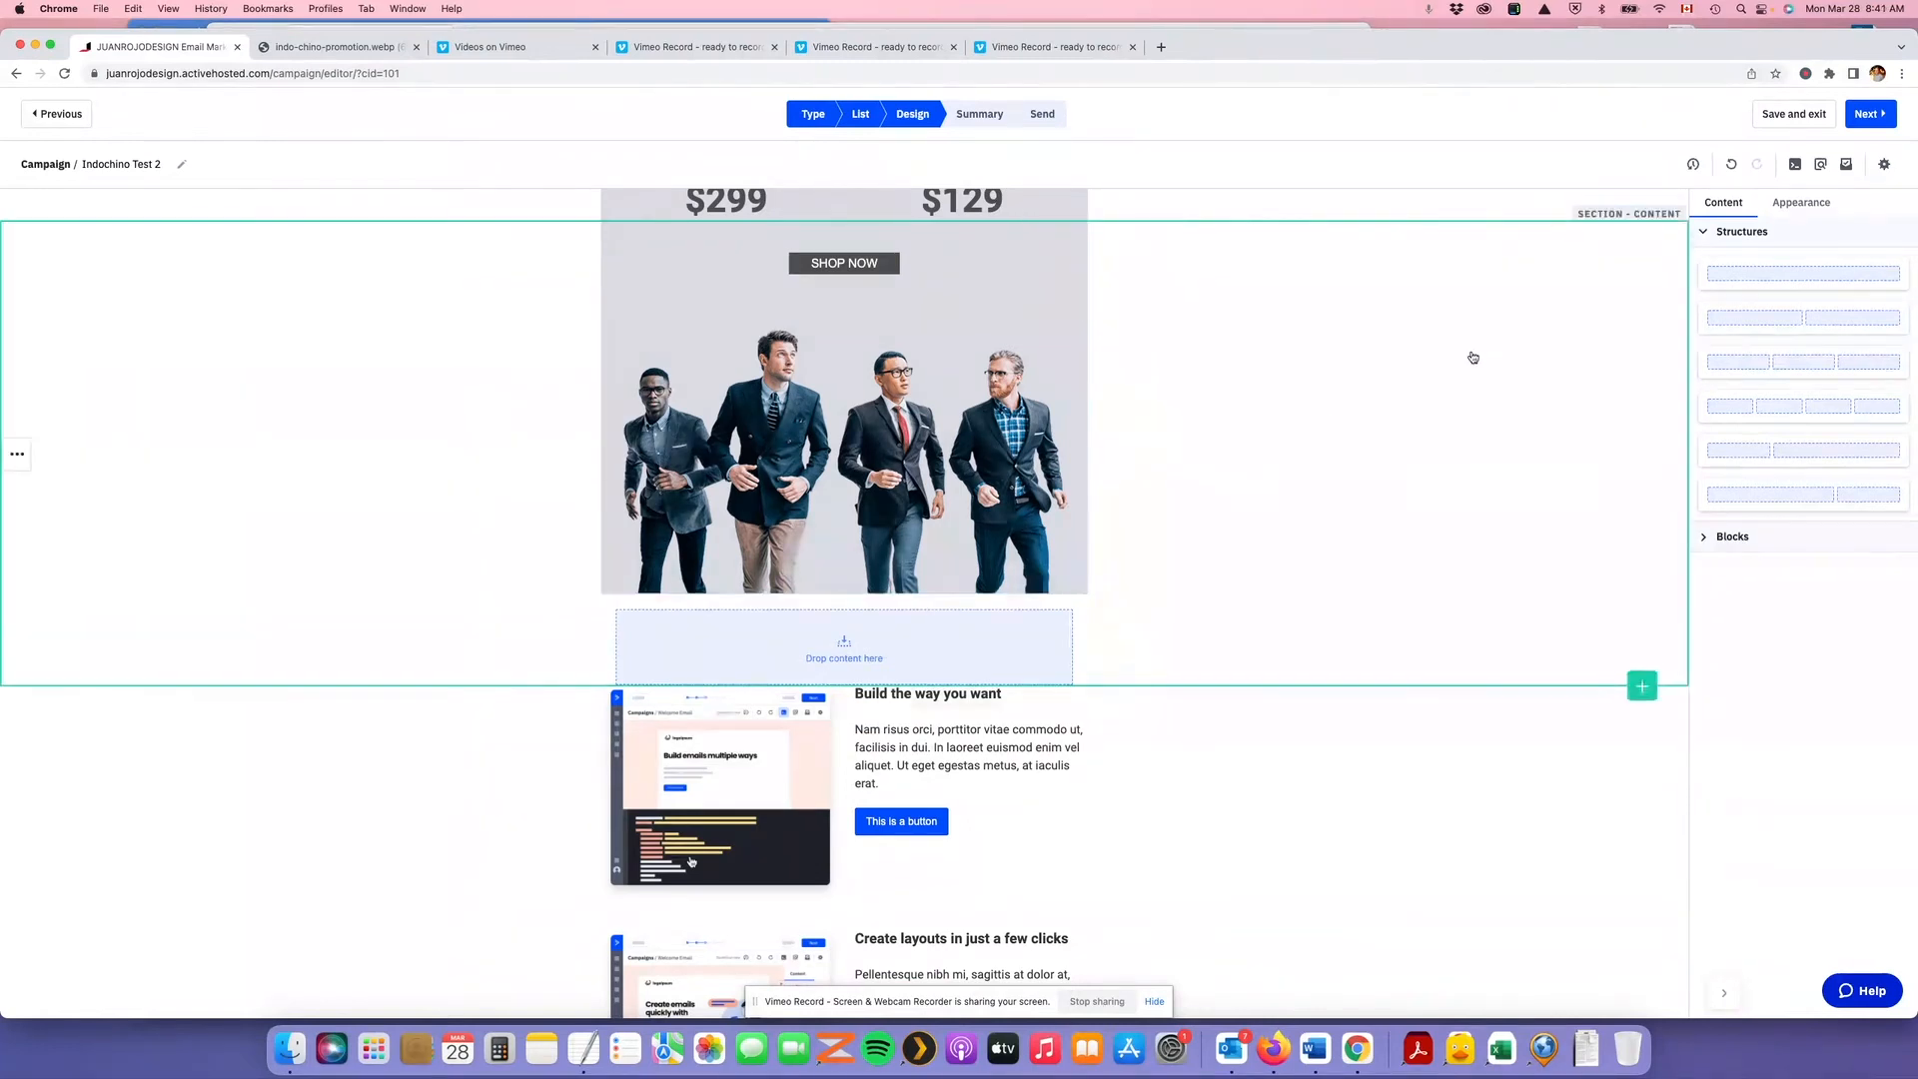
click(1707, 537)
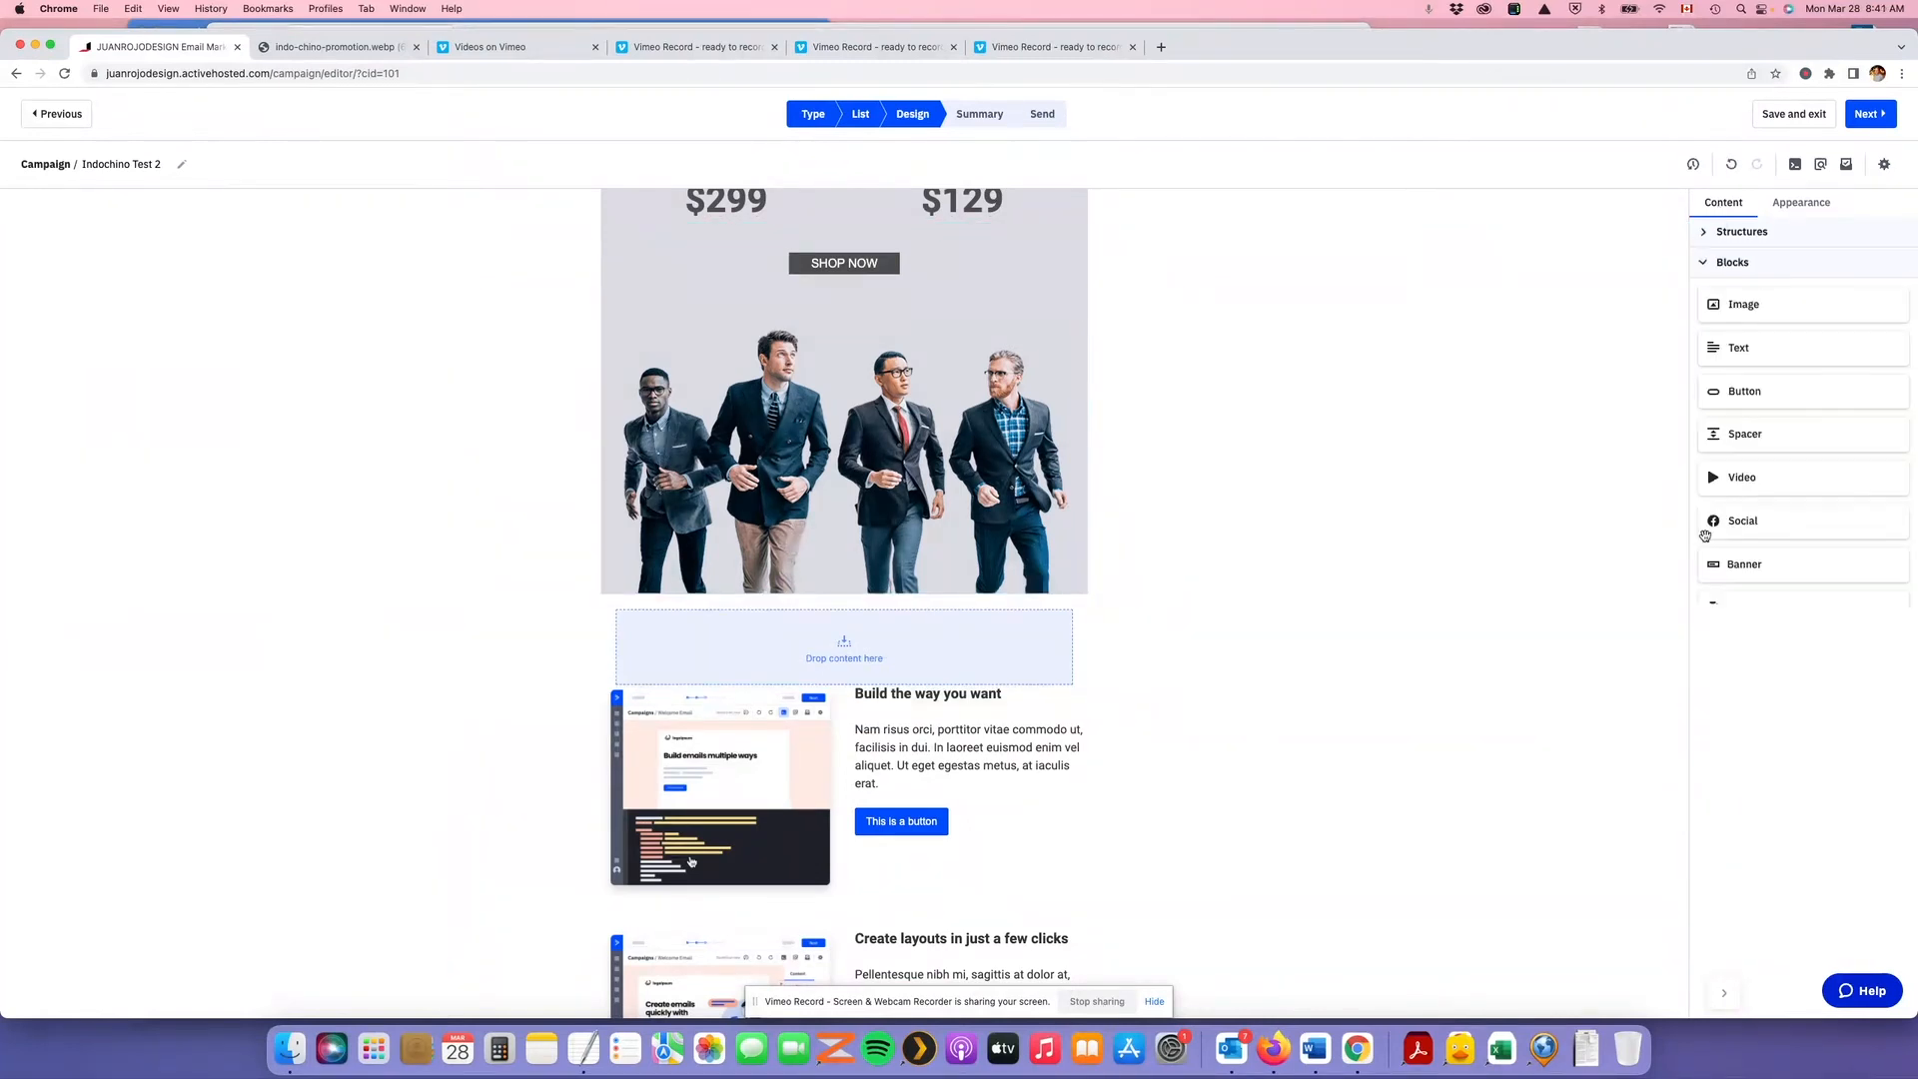
drag(1740, 345, 903, 639)
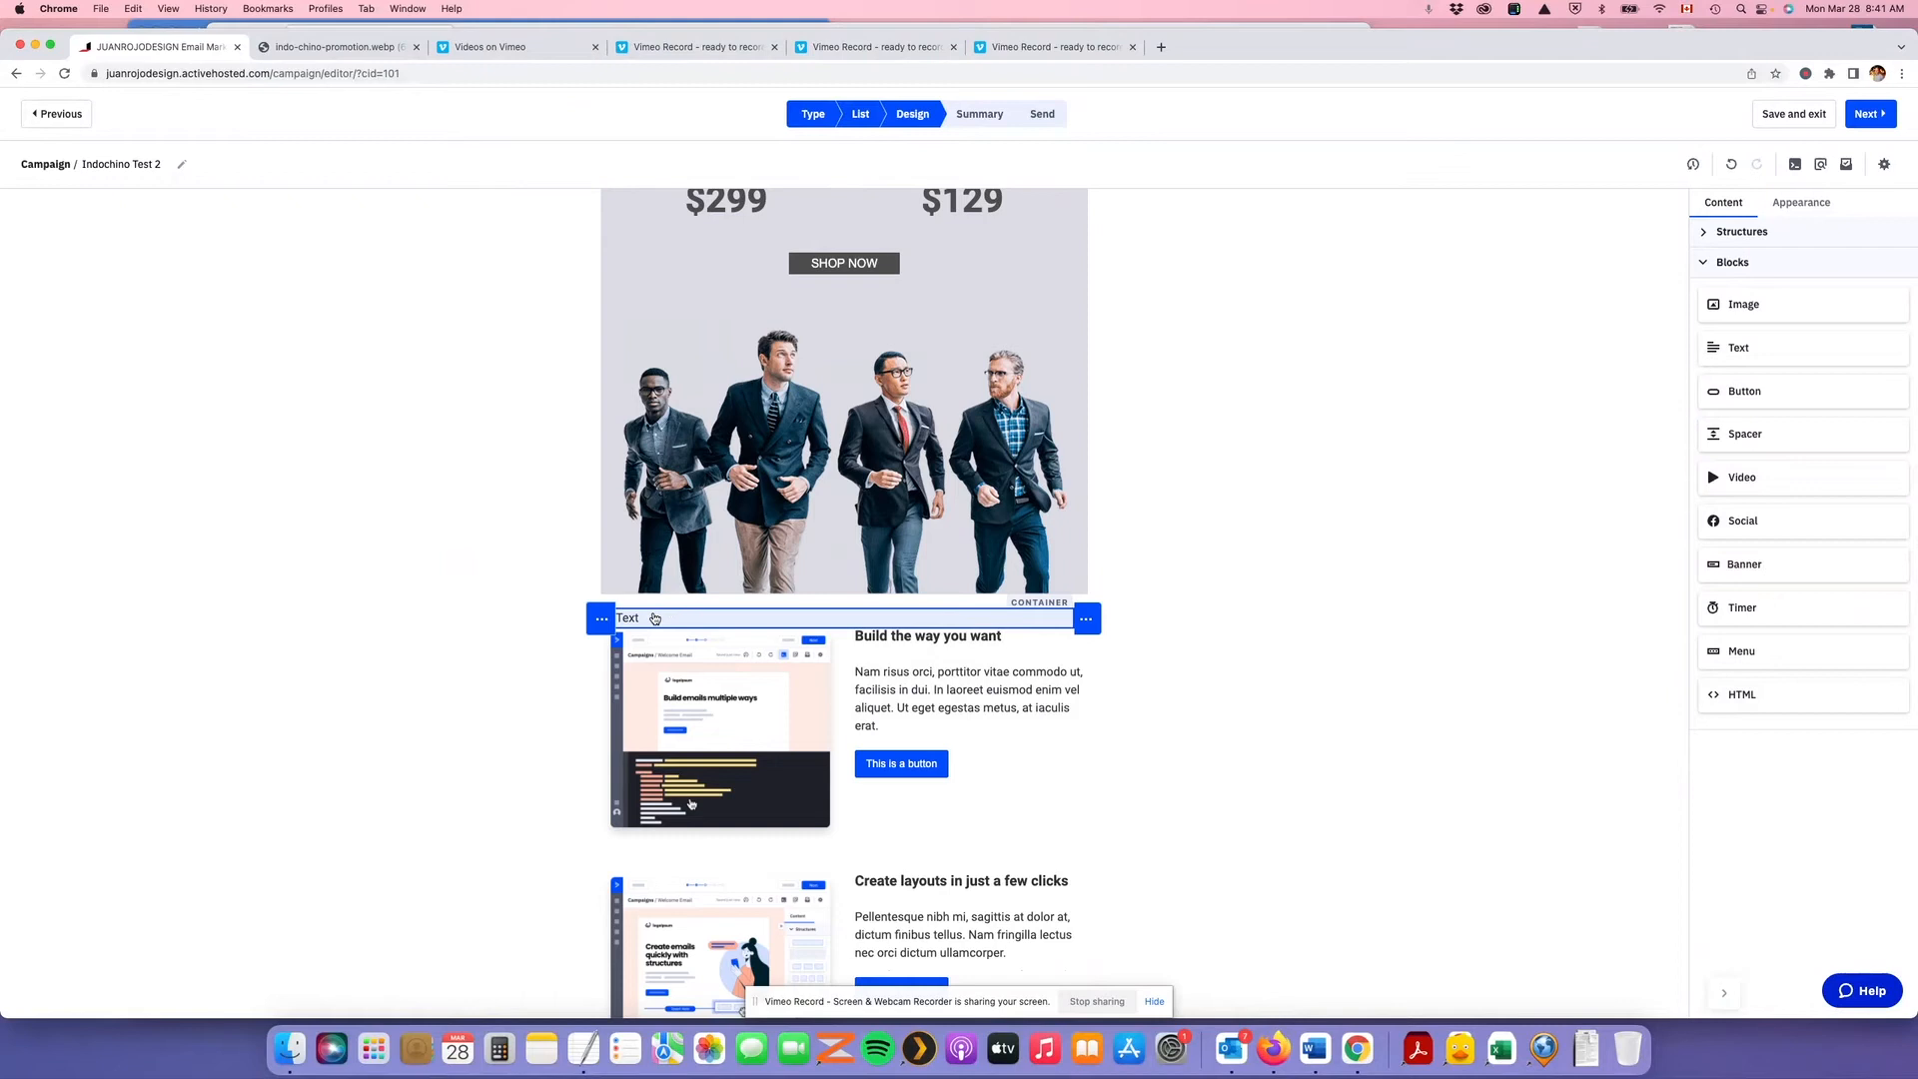
Check the reference design and replace the placeholder in the text block below the hero image with "Our latest addition to our"
click(338, 48)
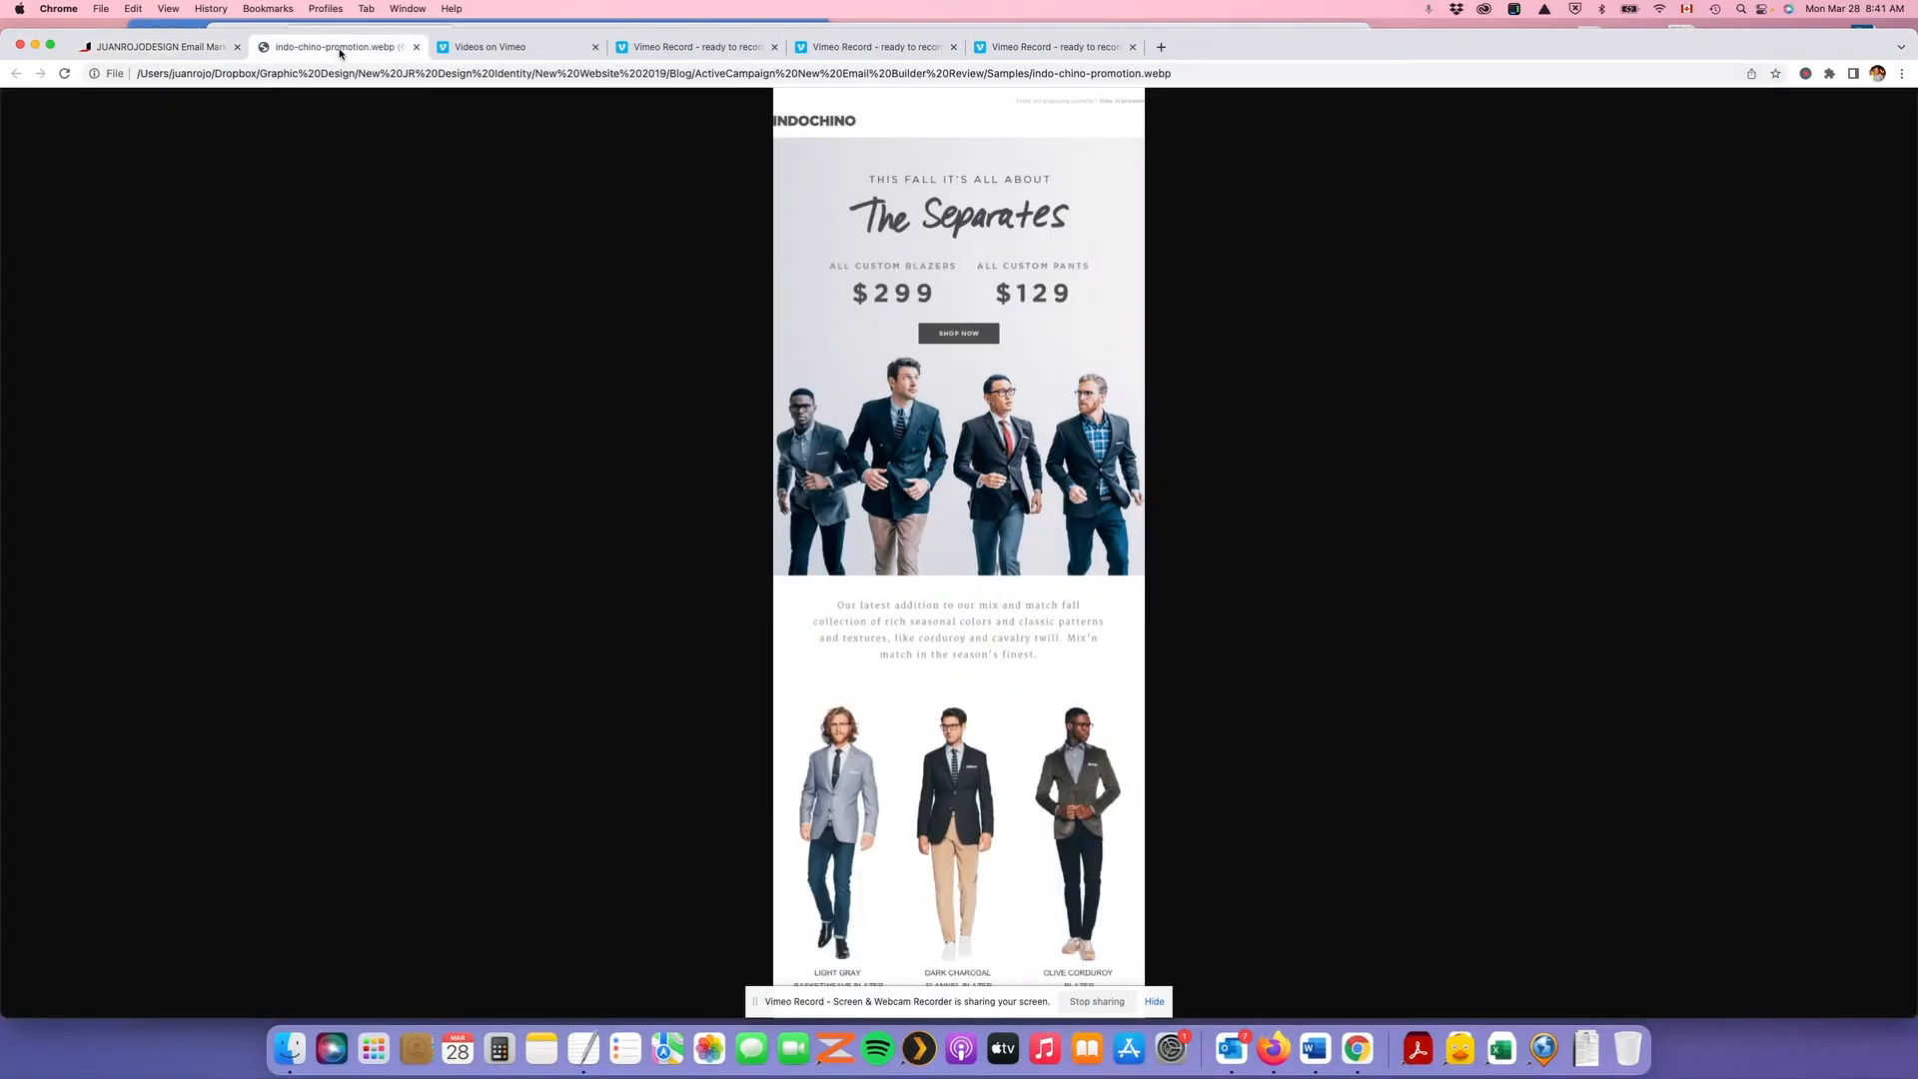
click(145, 47)
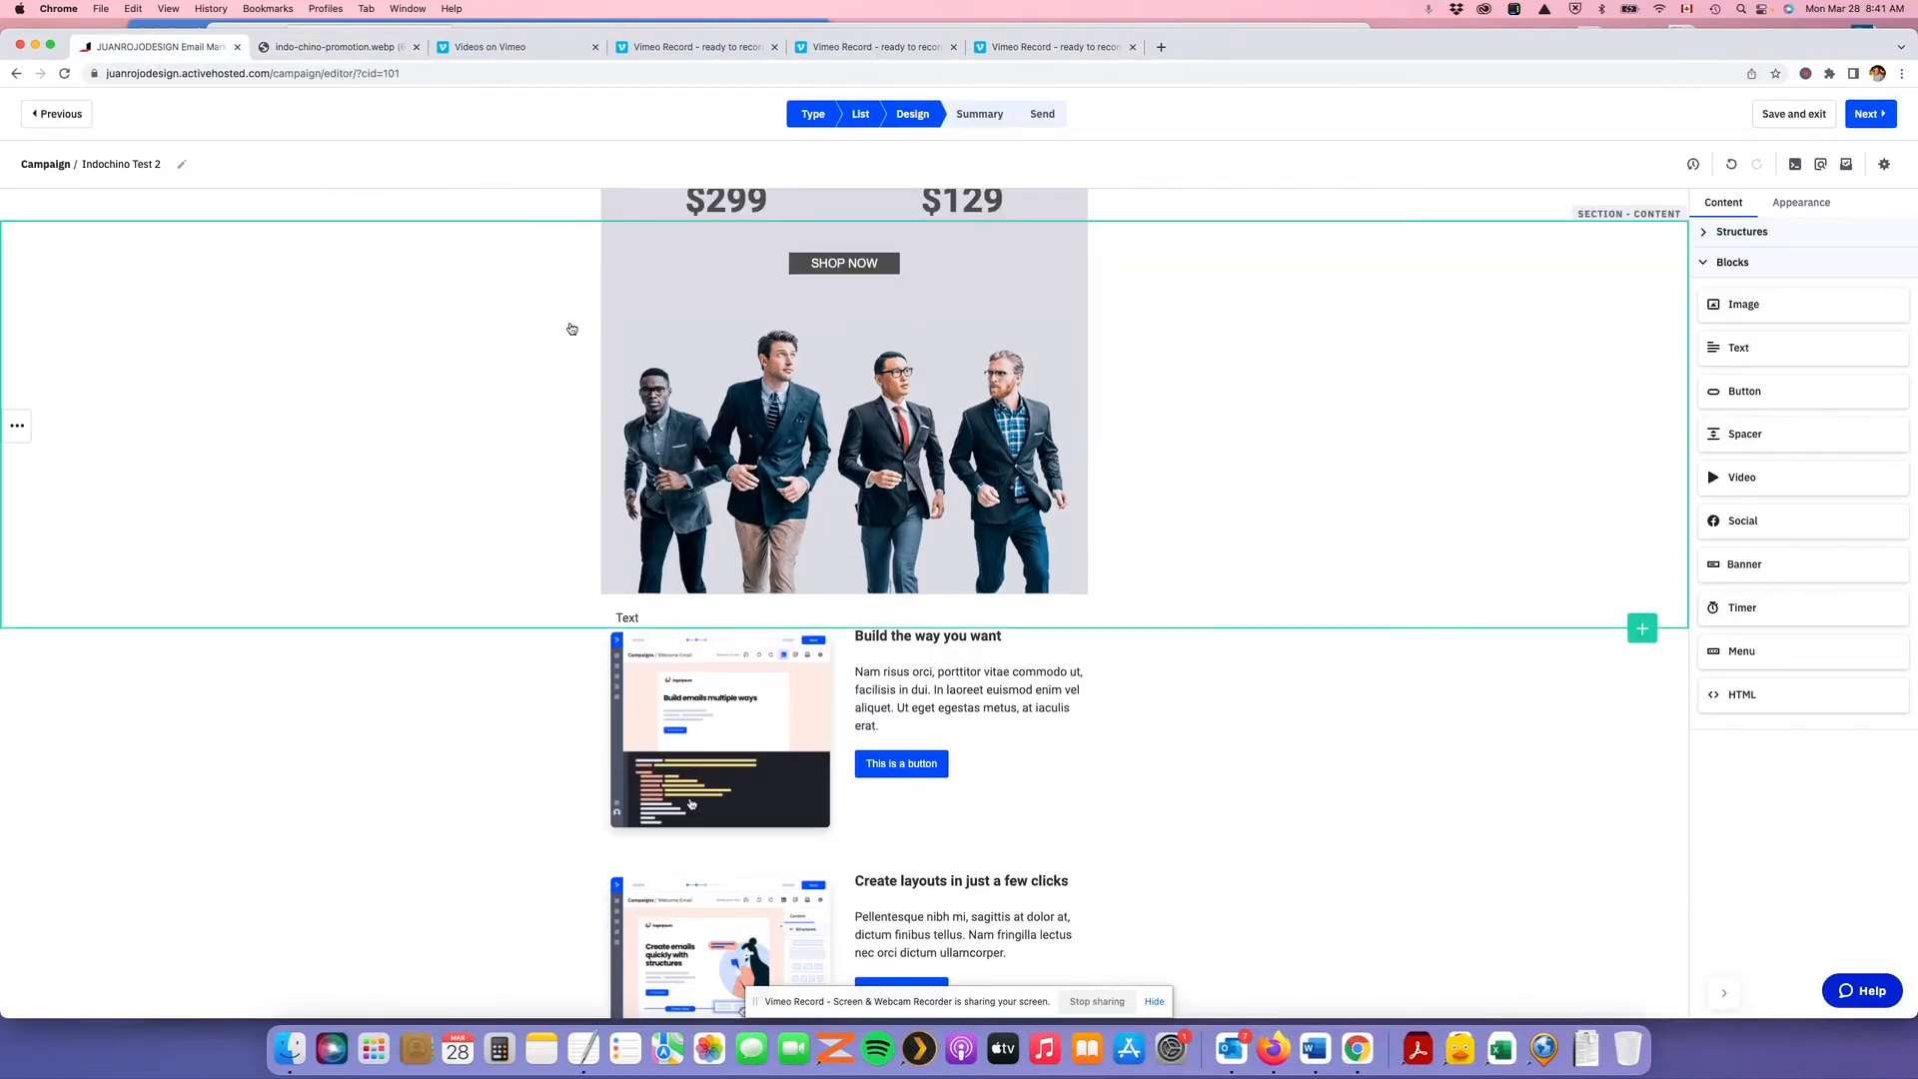
click(645, 612)
double_click(643, 616)
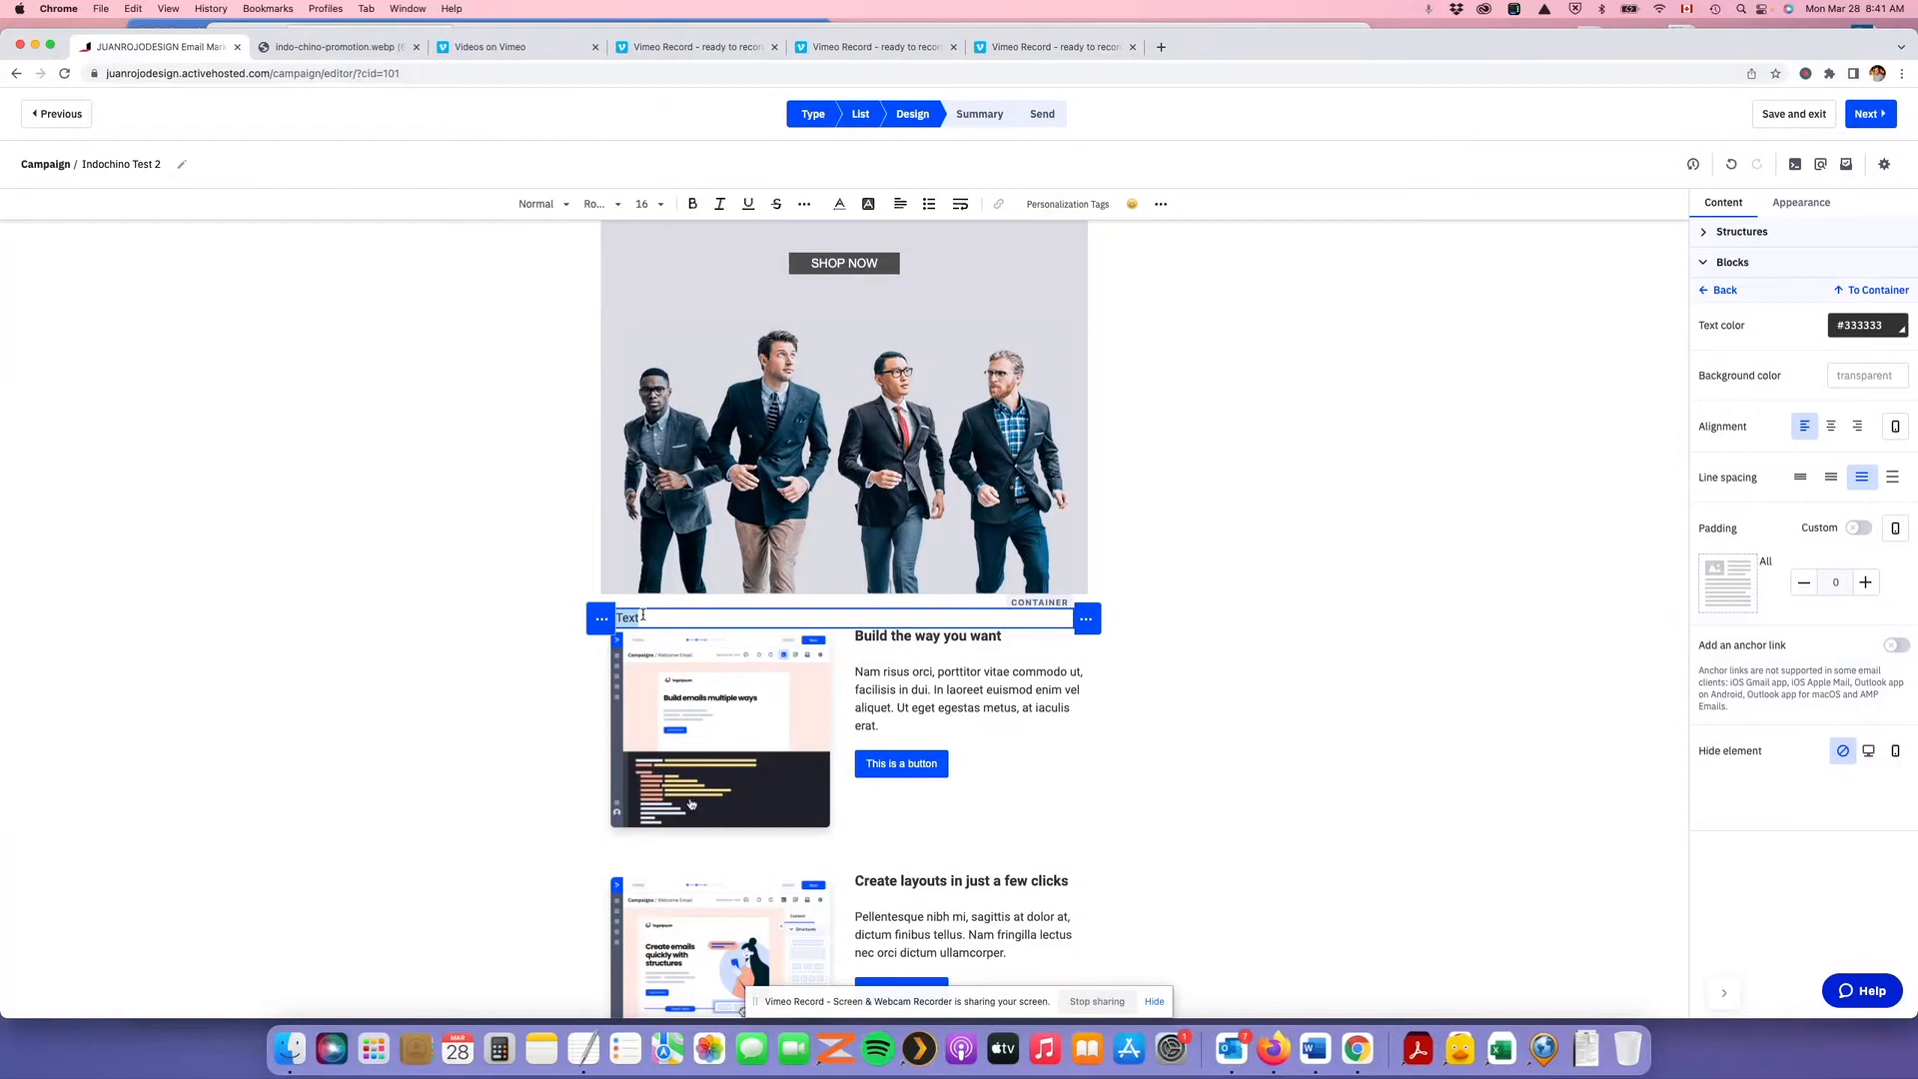
text(OUR)
key(BackSpace)
key(BackSpace)
text(ur latest as)
text(dition to our)
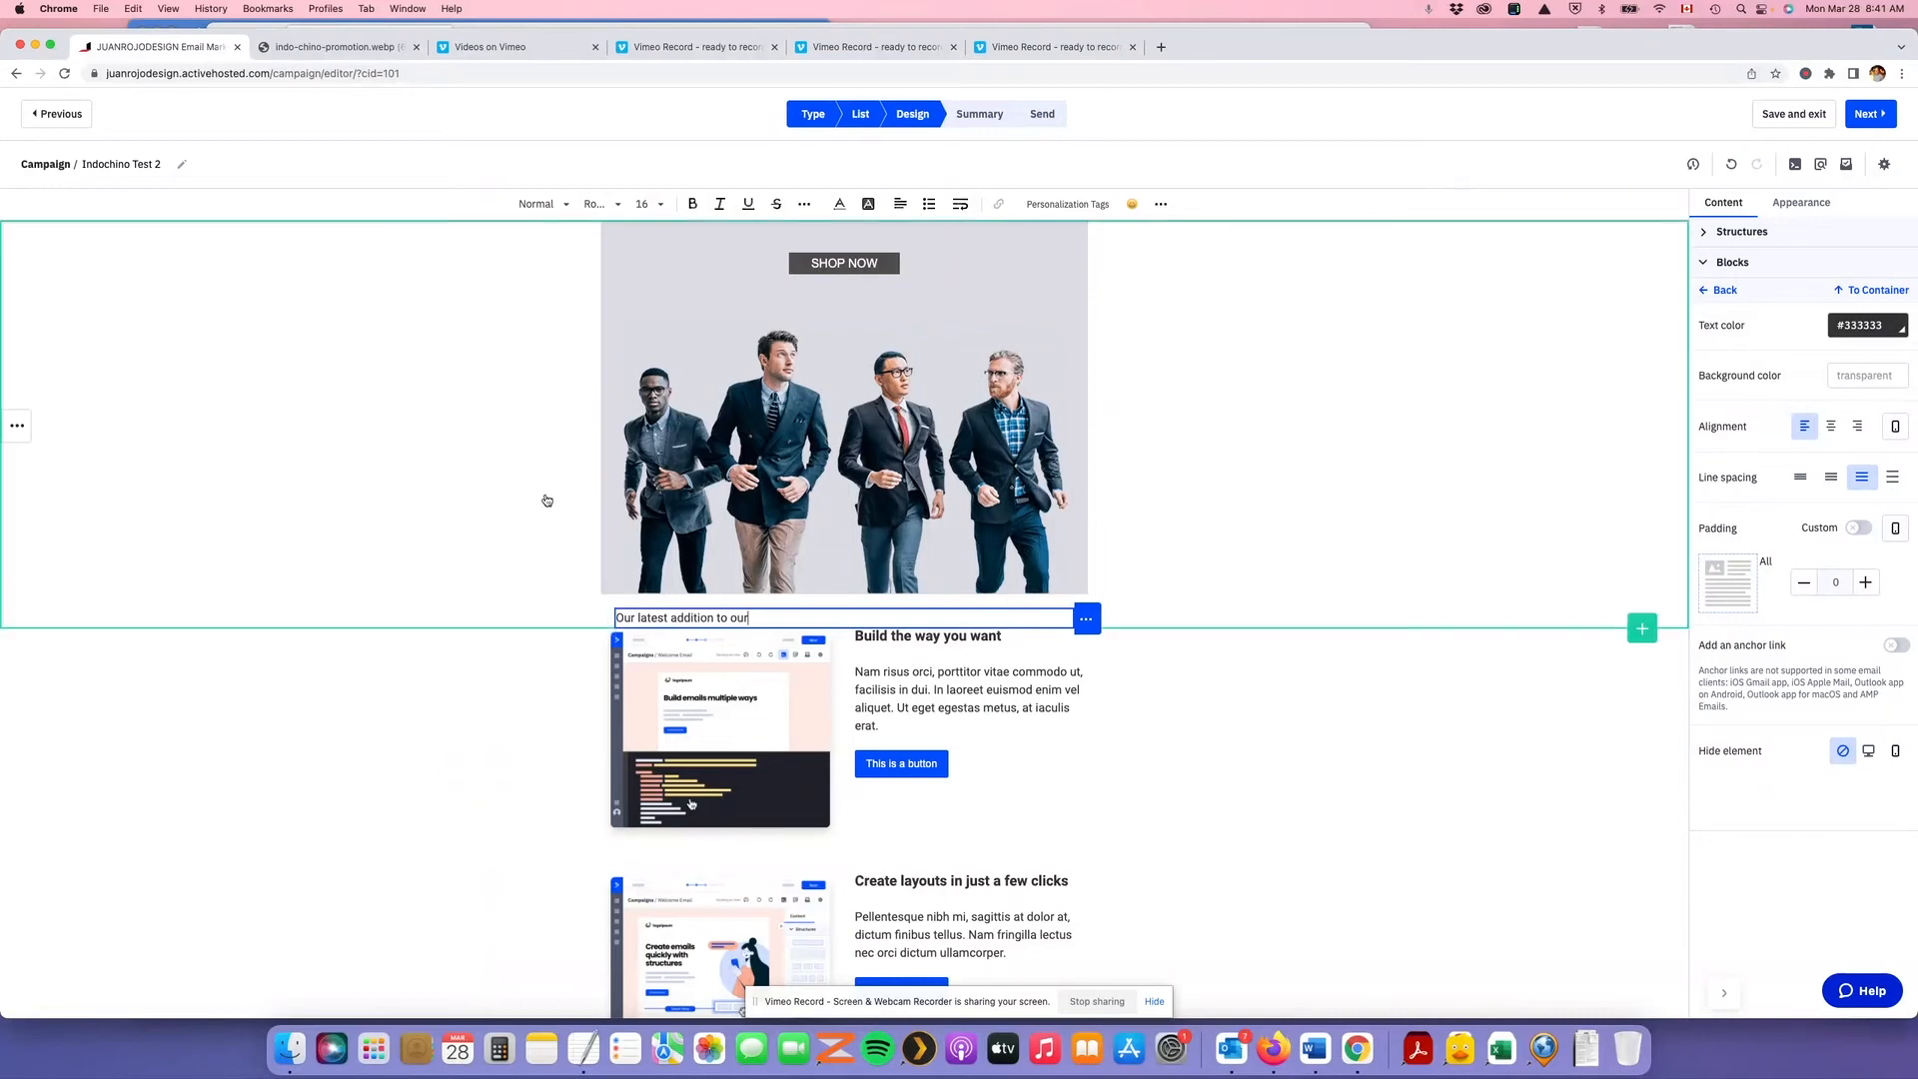
Continue the paragraph from the reference design with "mix and match fall collection of rich seasonal colors and"
click(360, 48)
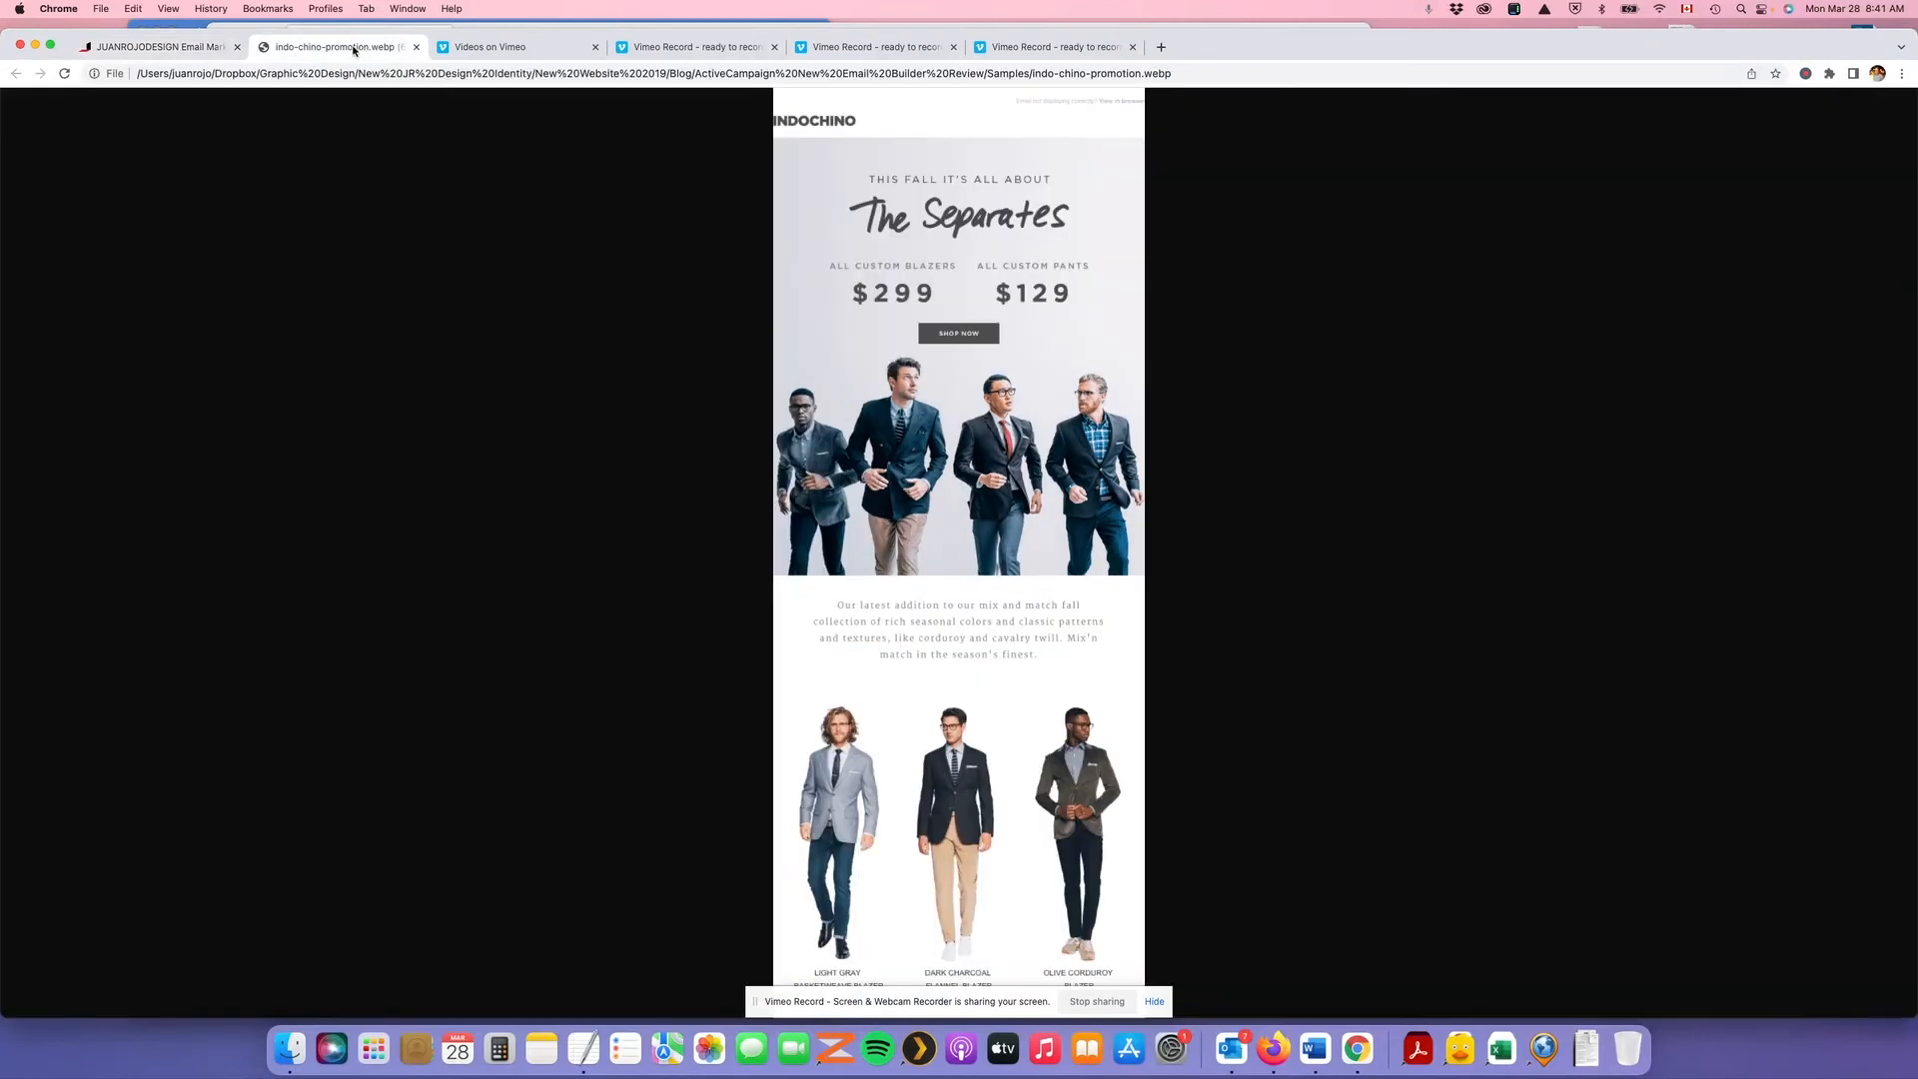
click(193, 50)
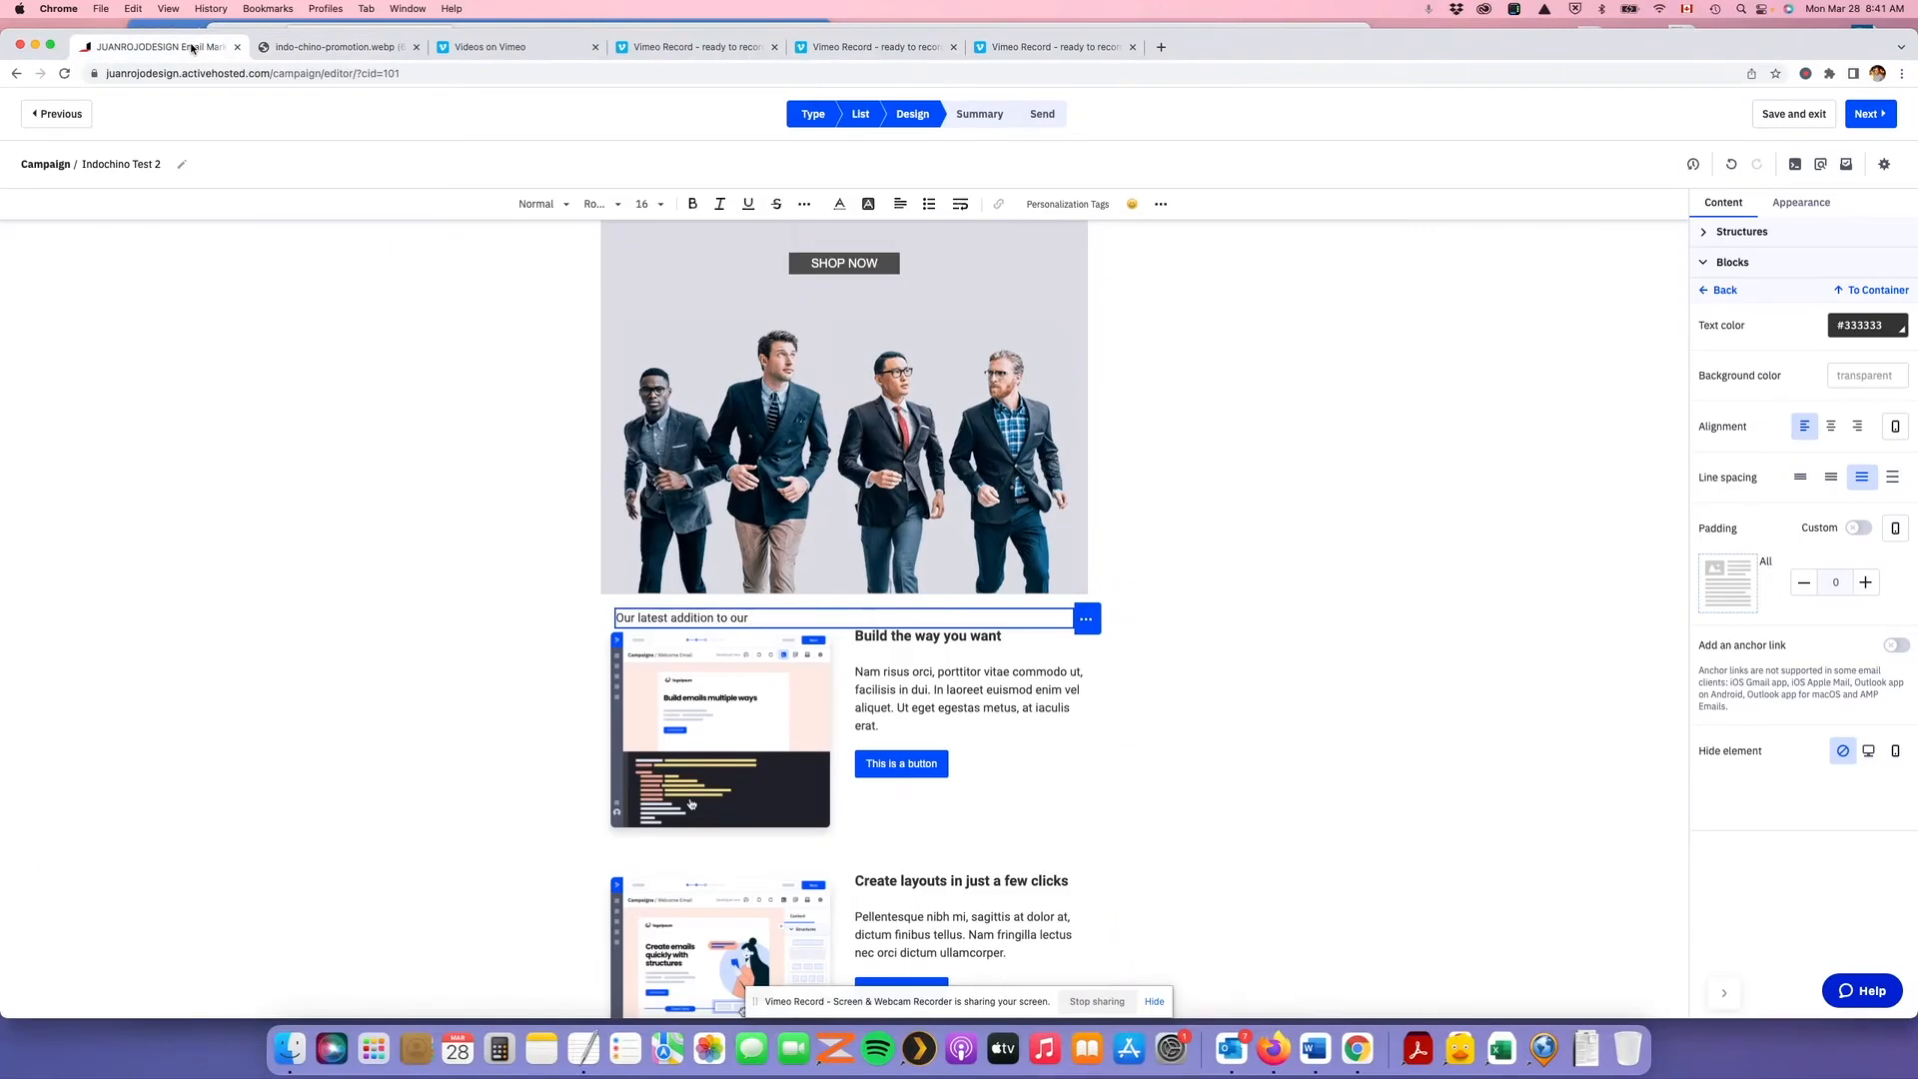
text(mix and match fall collection.)
click(333, 46)
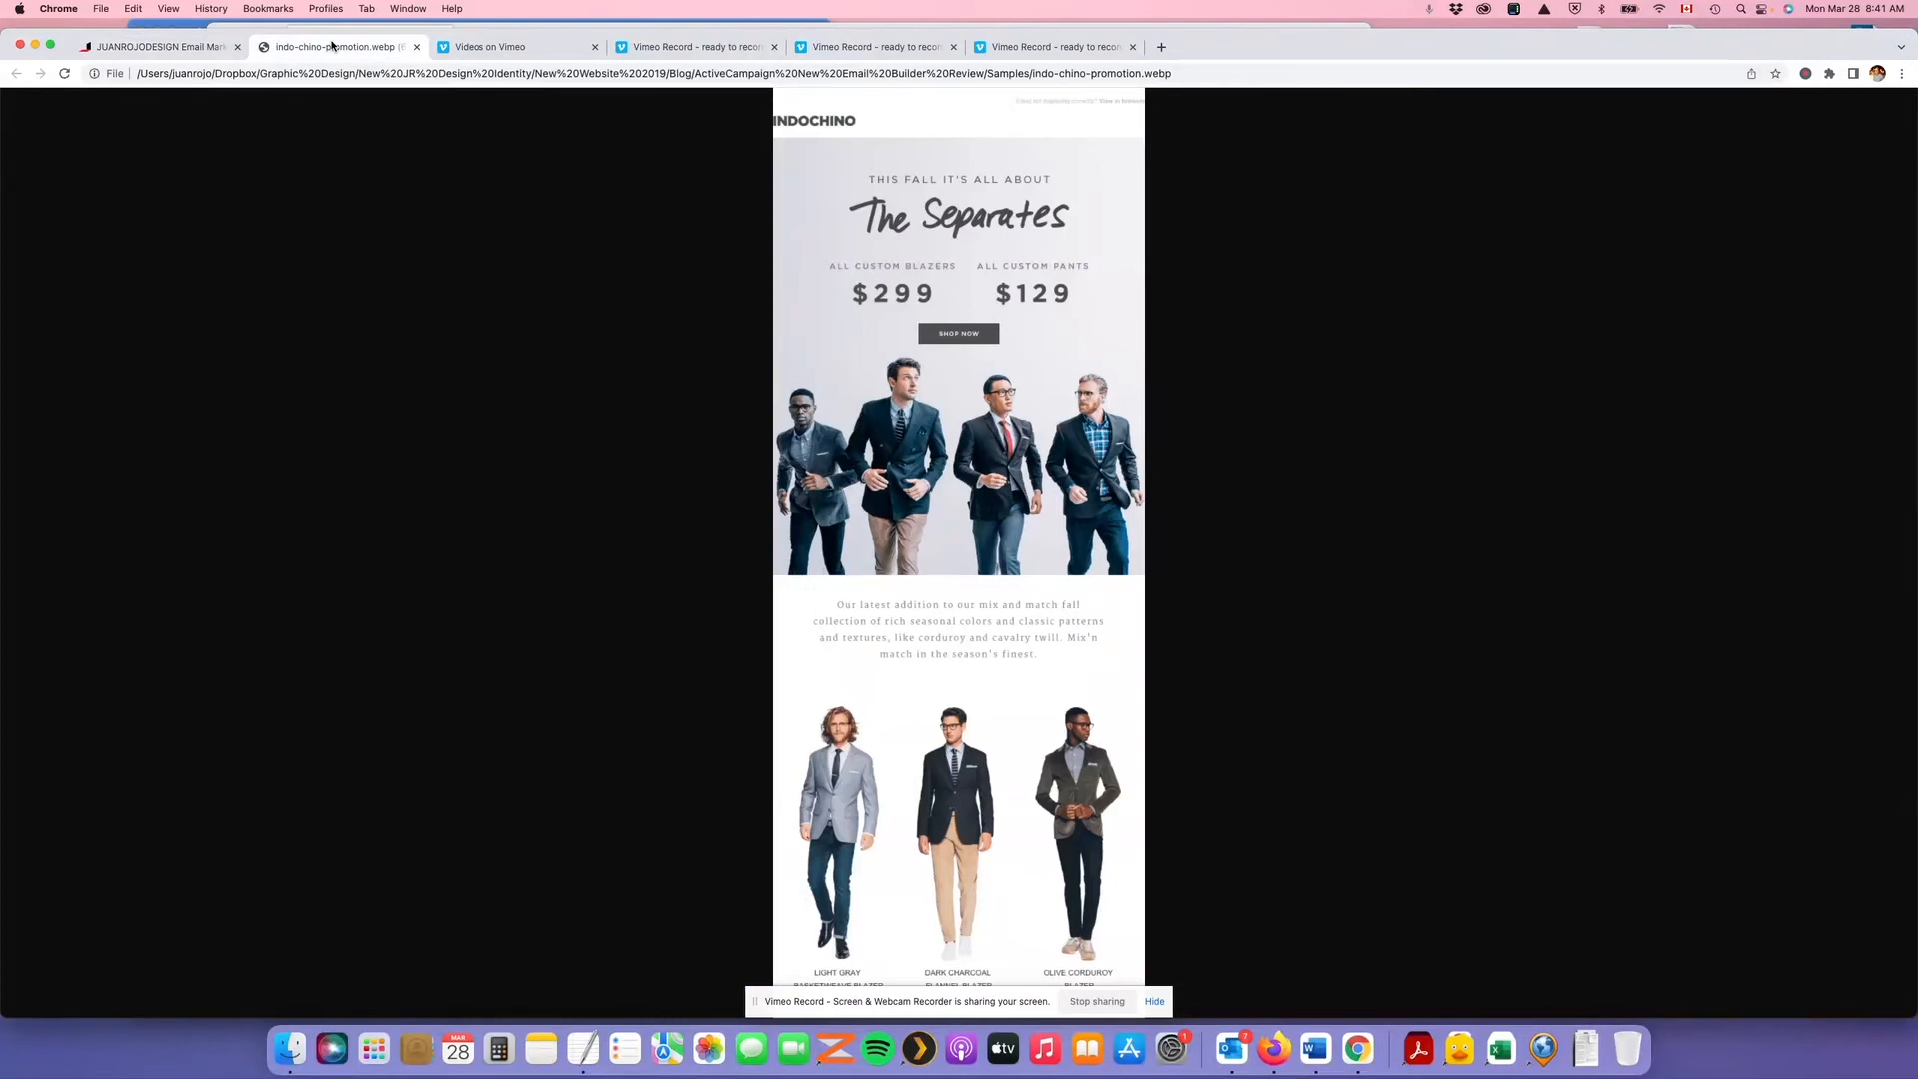
click(214, 46)
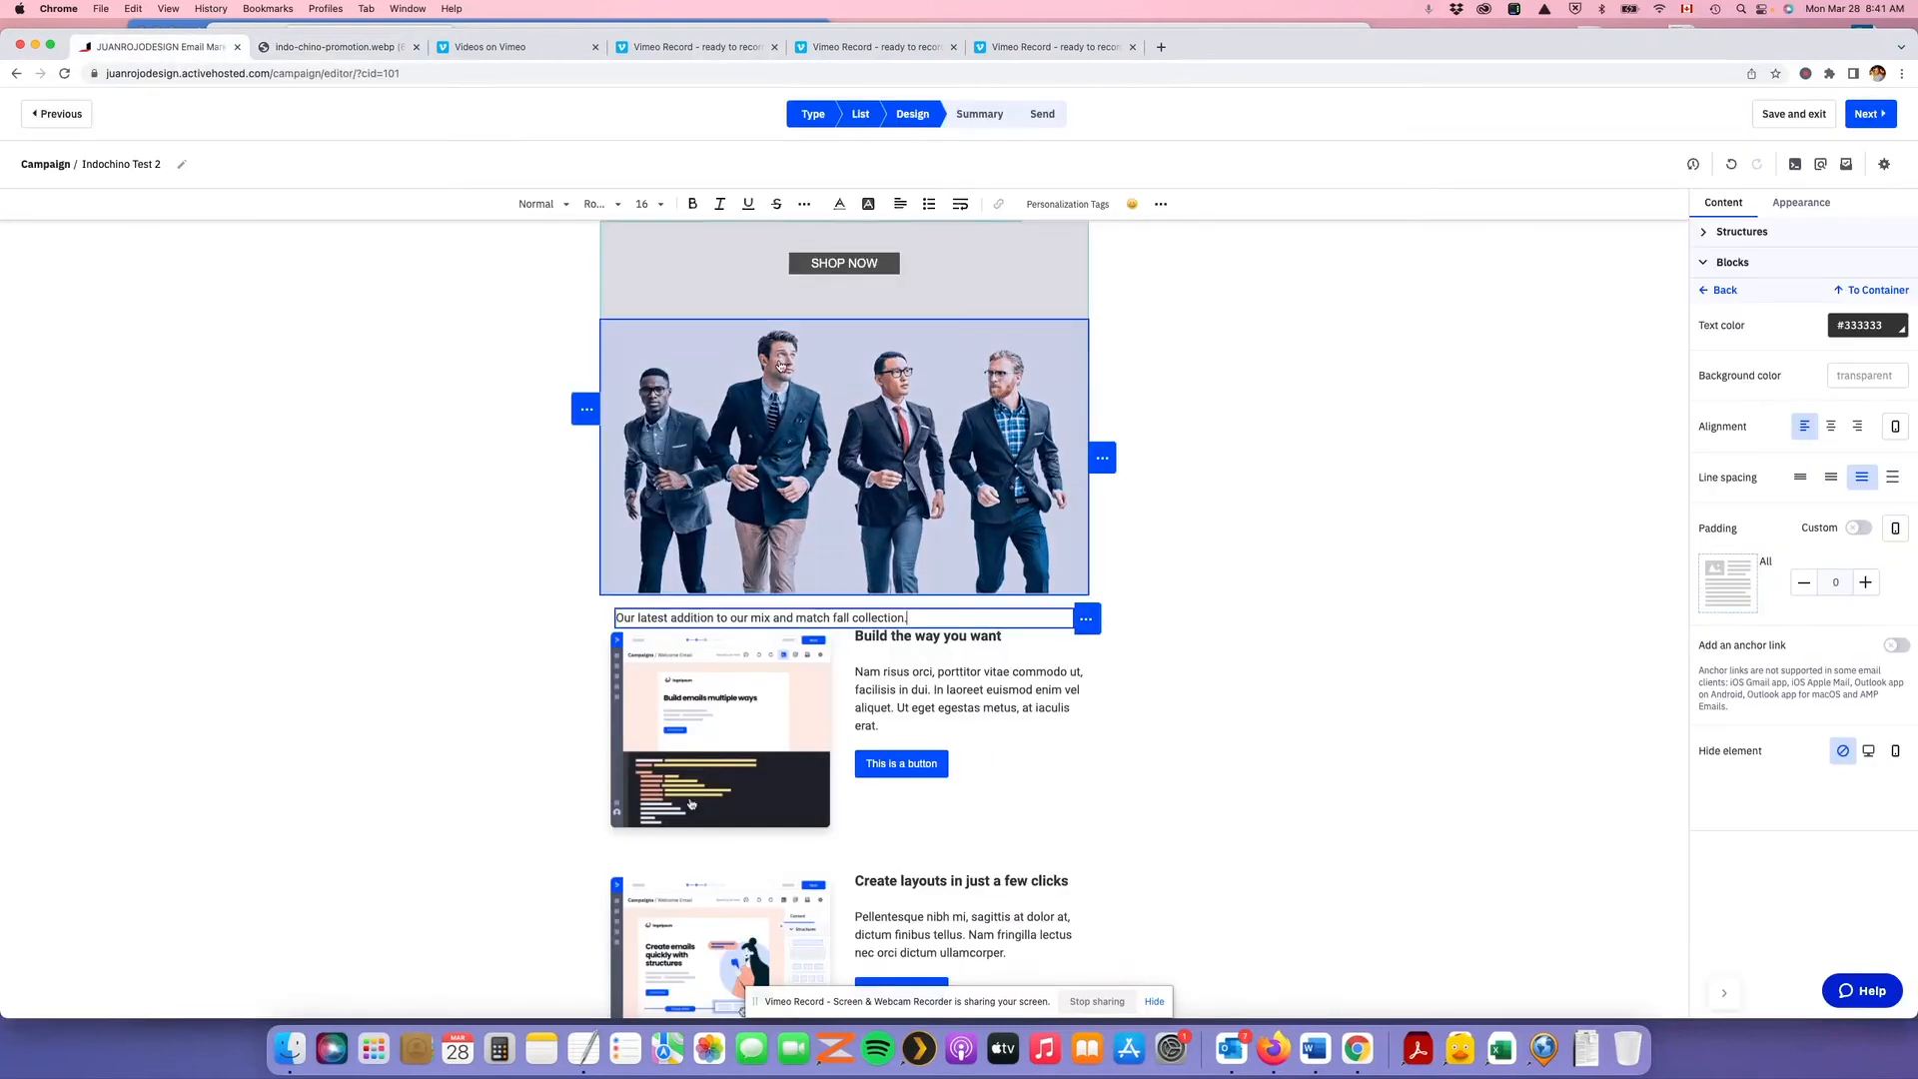
key(BackSpace)
text(of rich seasonal colors and)
Extend the paragraph with "classic patterns and textures", following the reference design
click(353, 50)
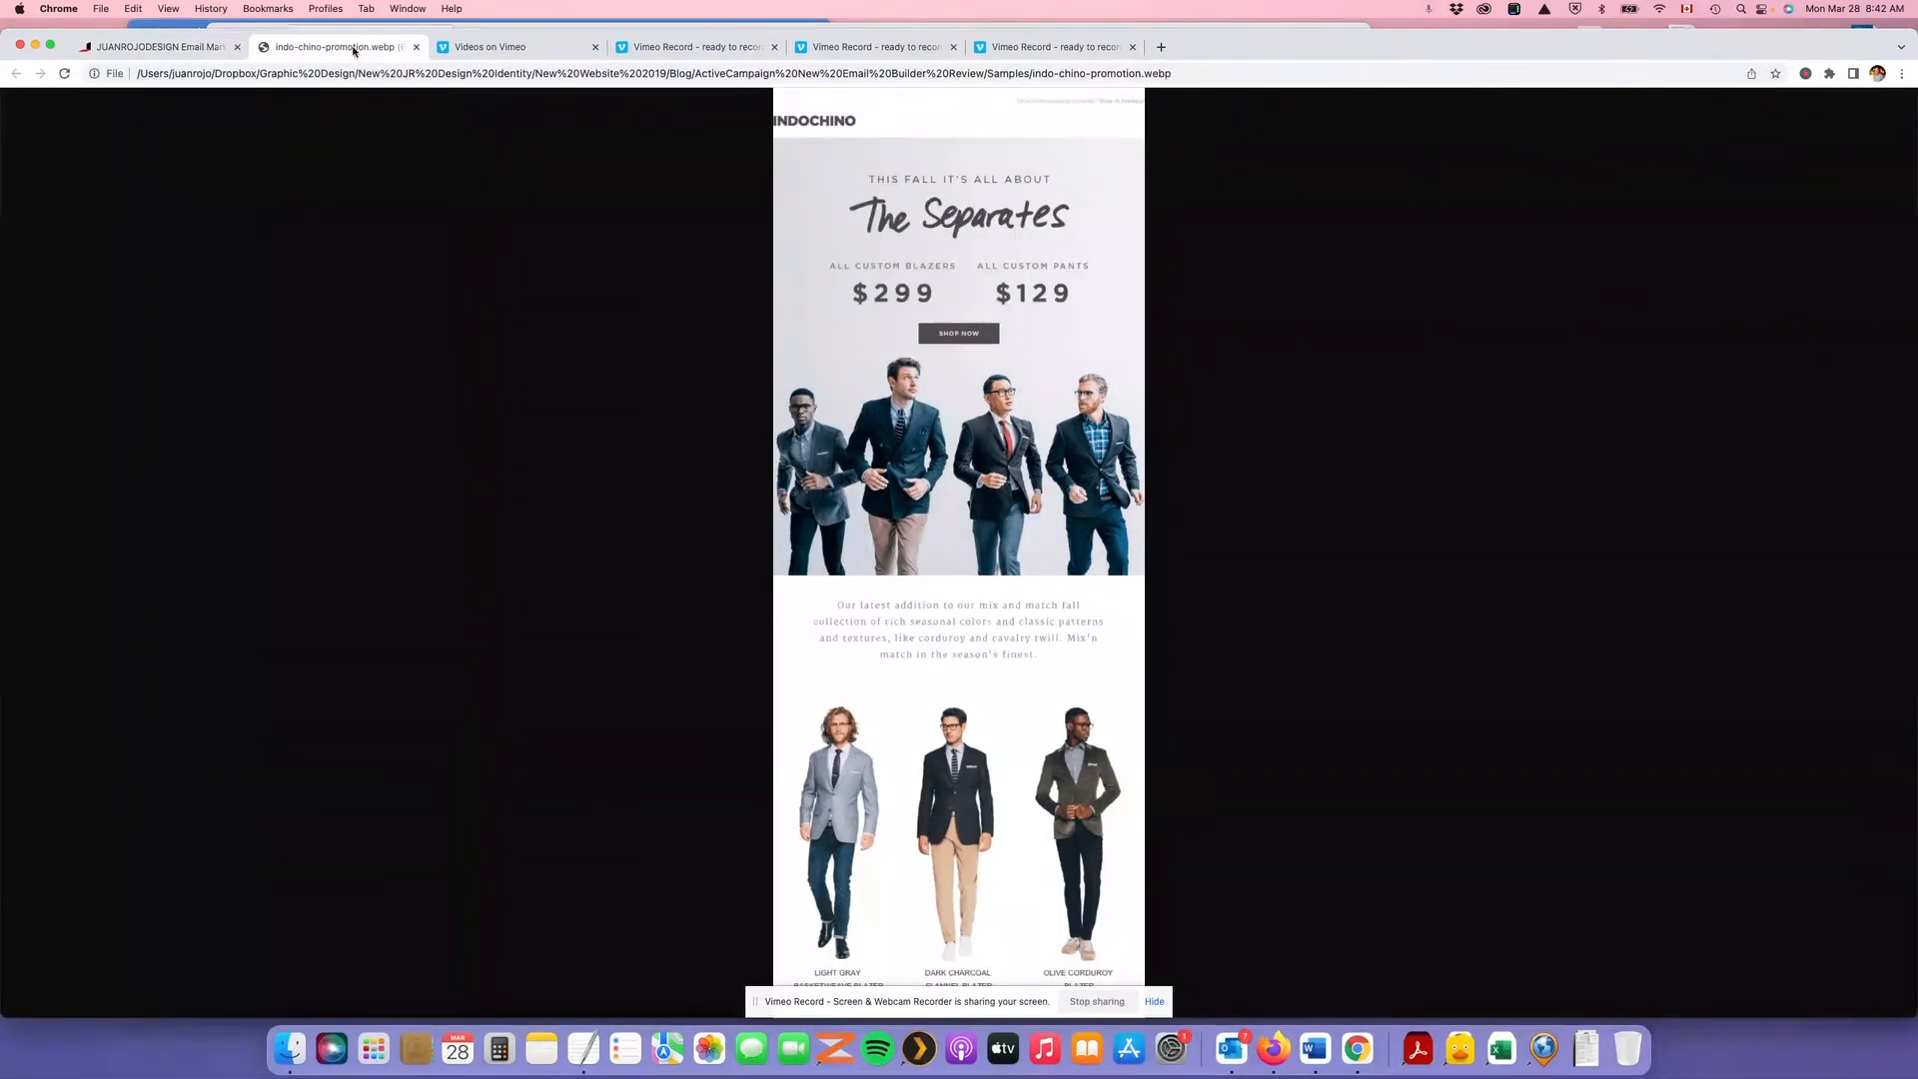
click(159, 47)
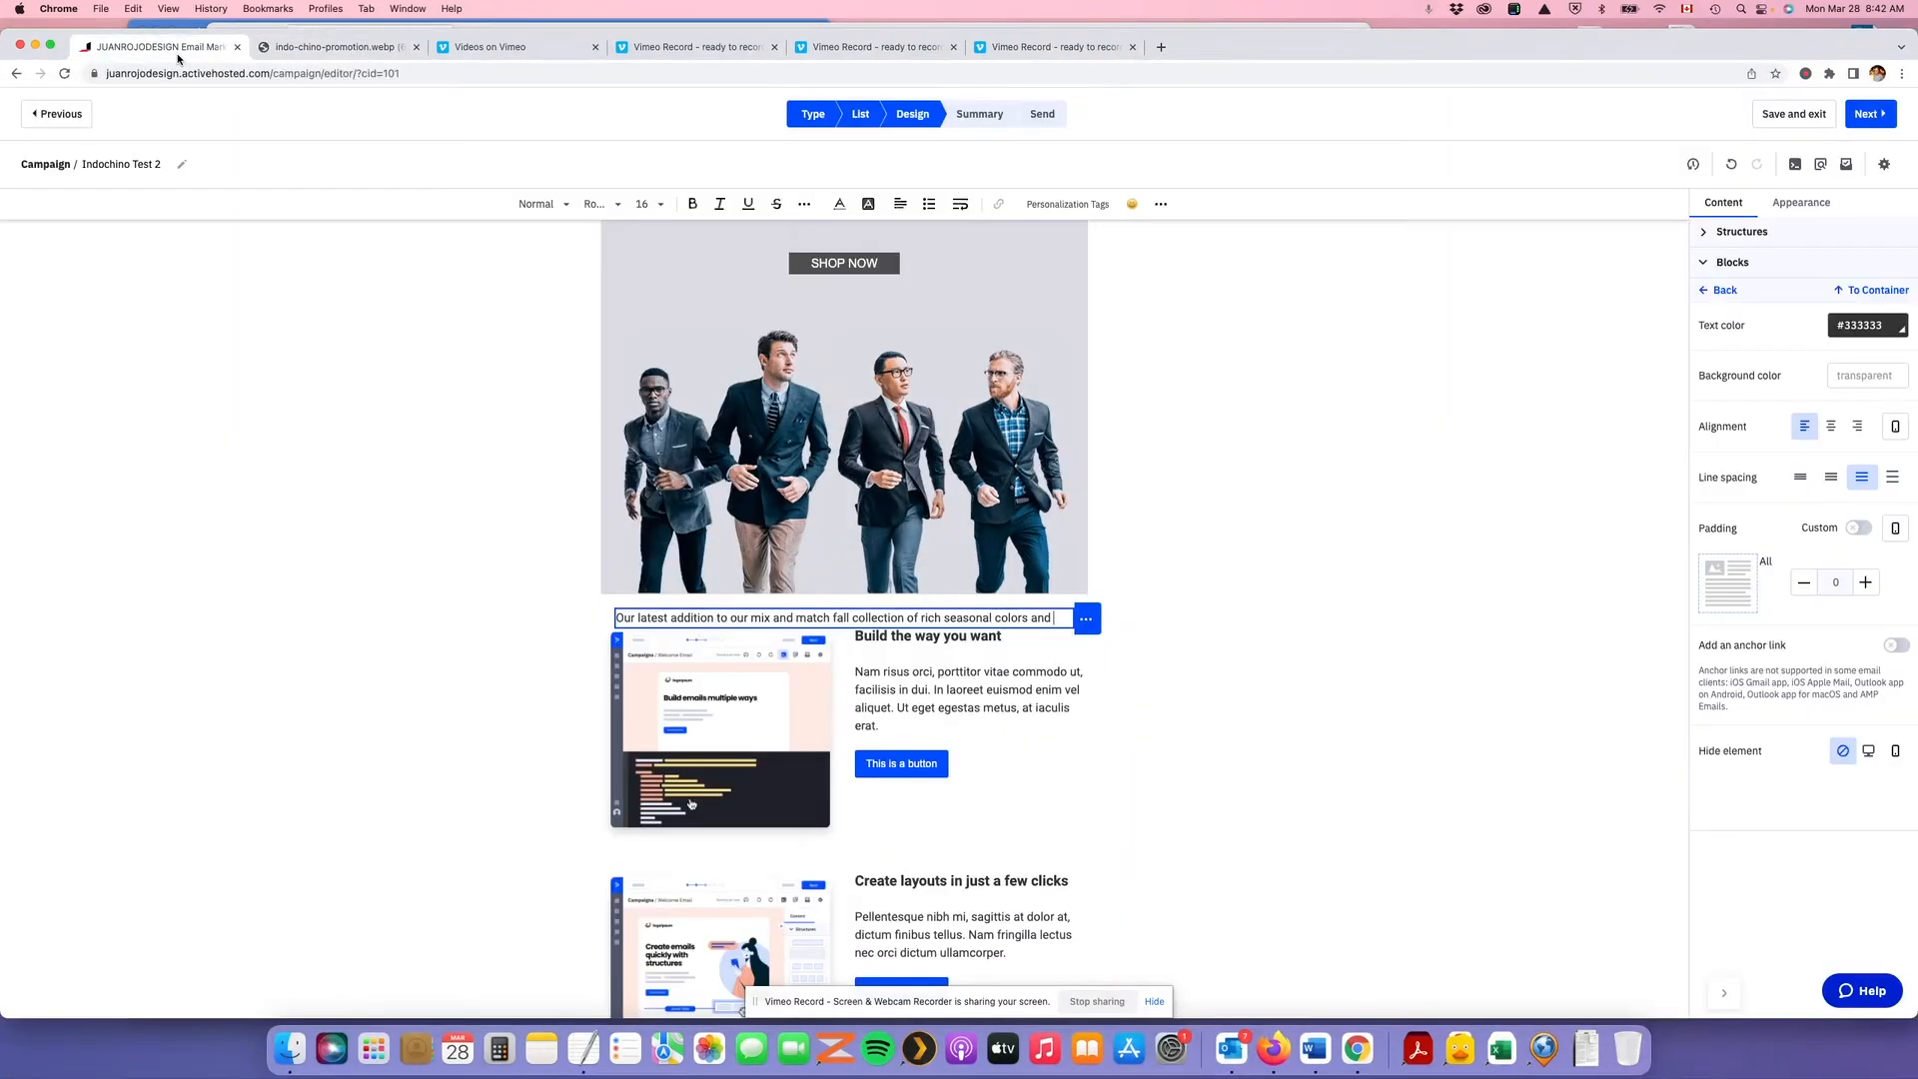
text(classic pat)
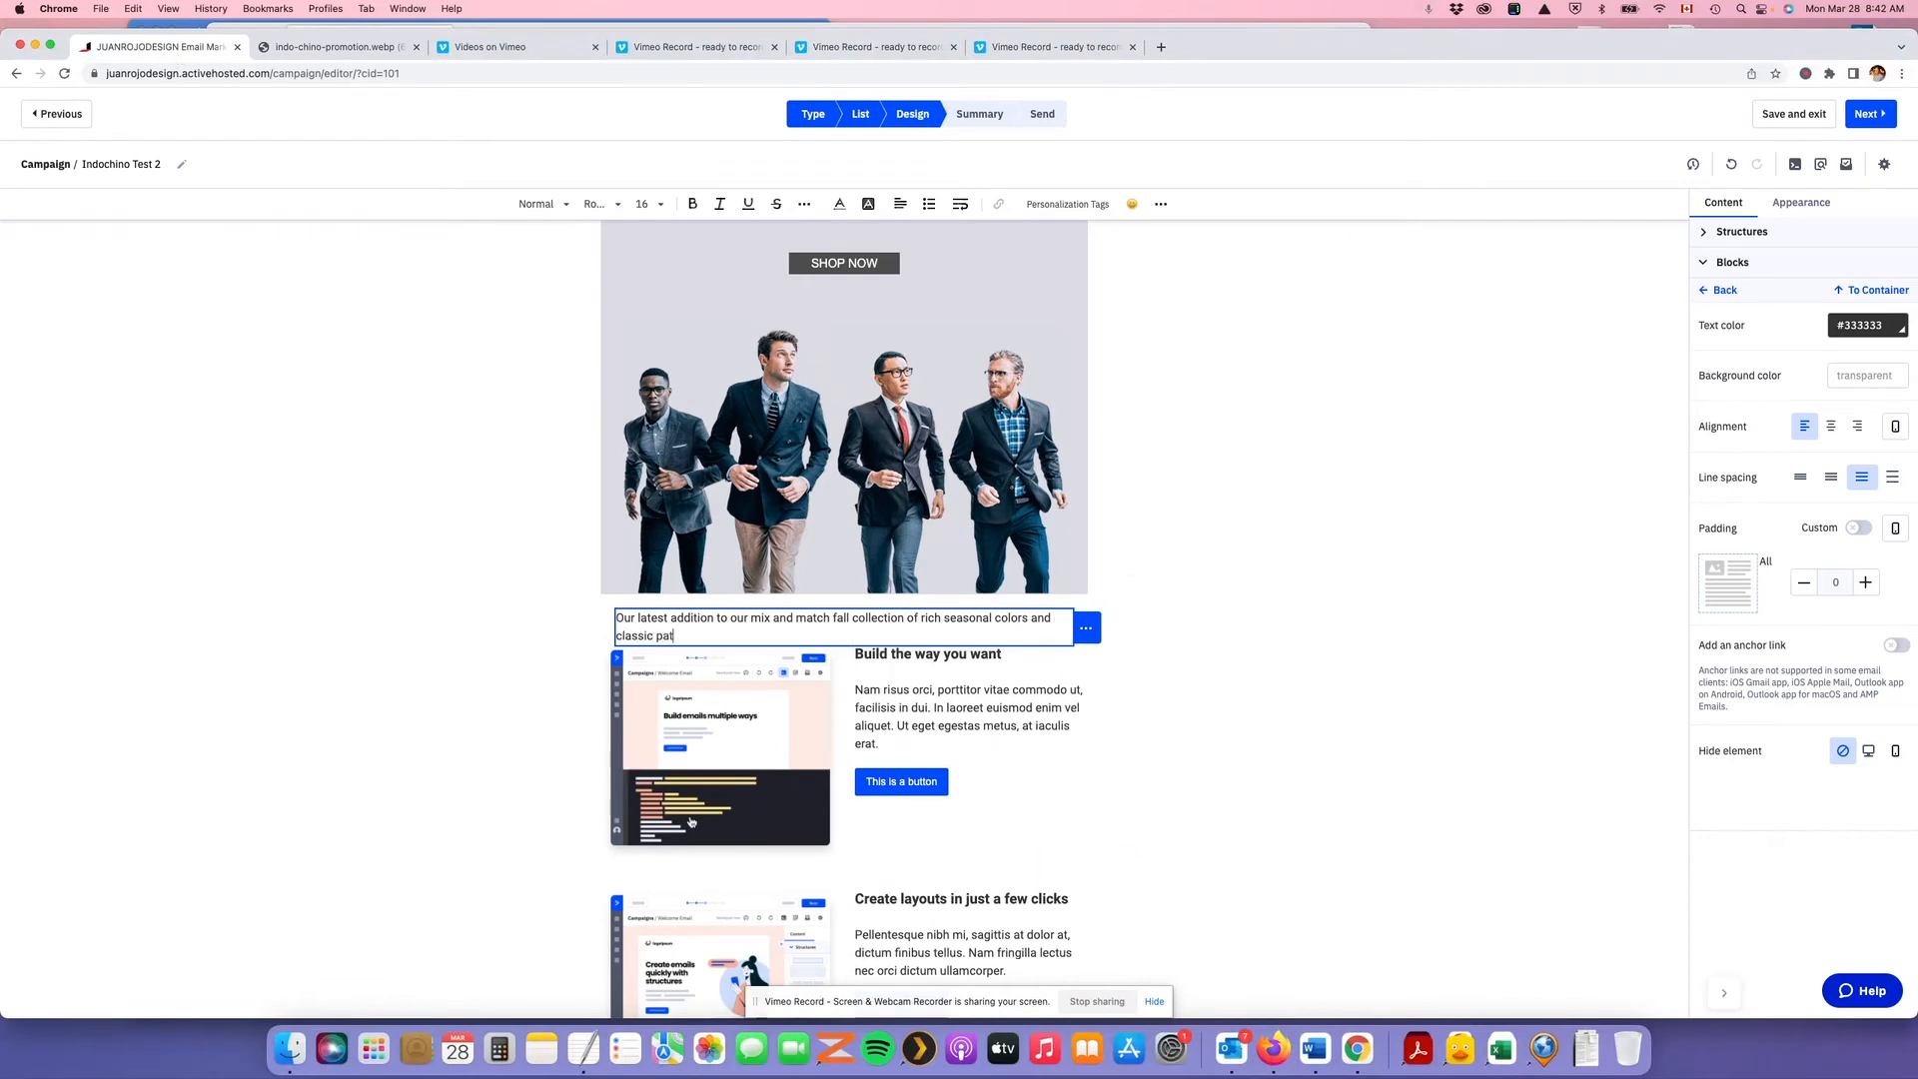
text(terss and textures)
Add ", like curdoroy and cavalry twill" to the paragraph, checking the wording against the reference design
click(334, 47)
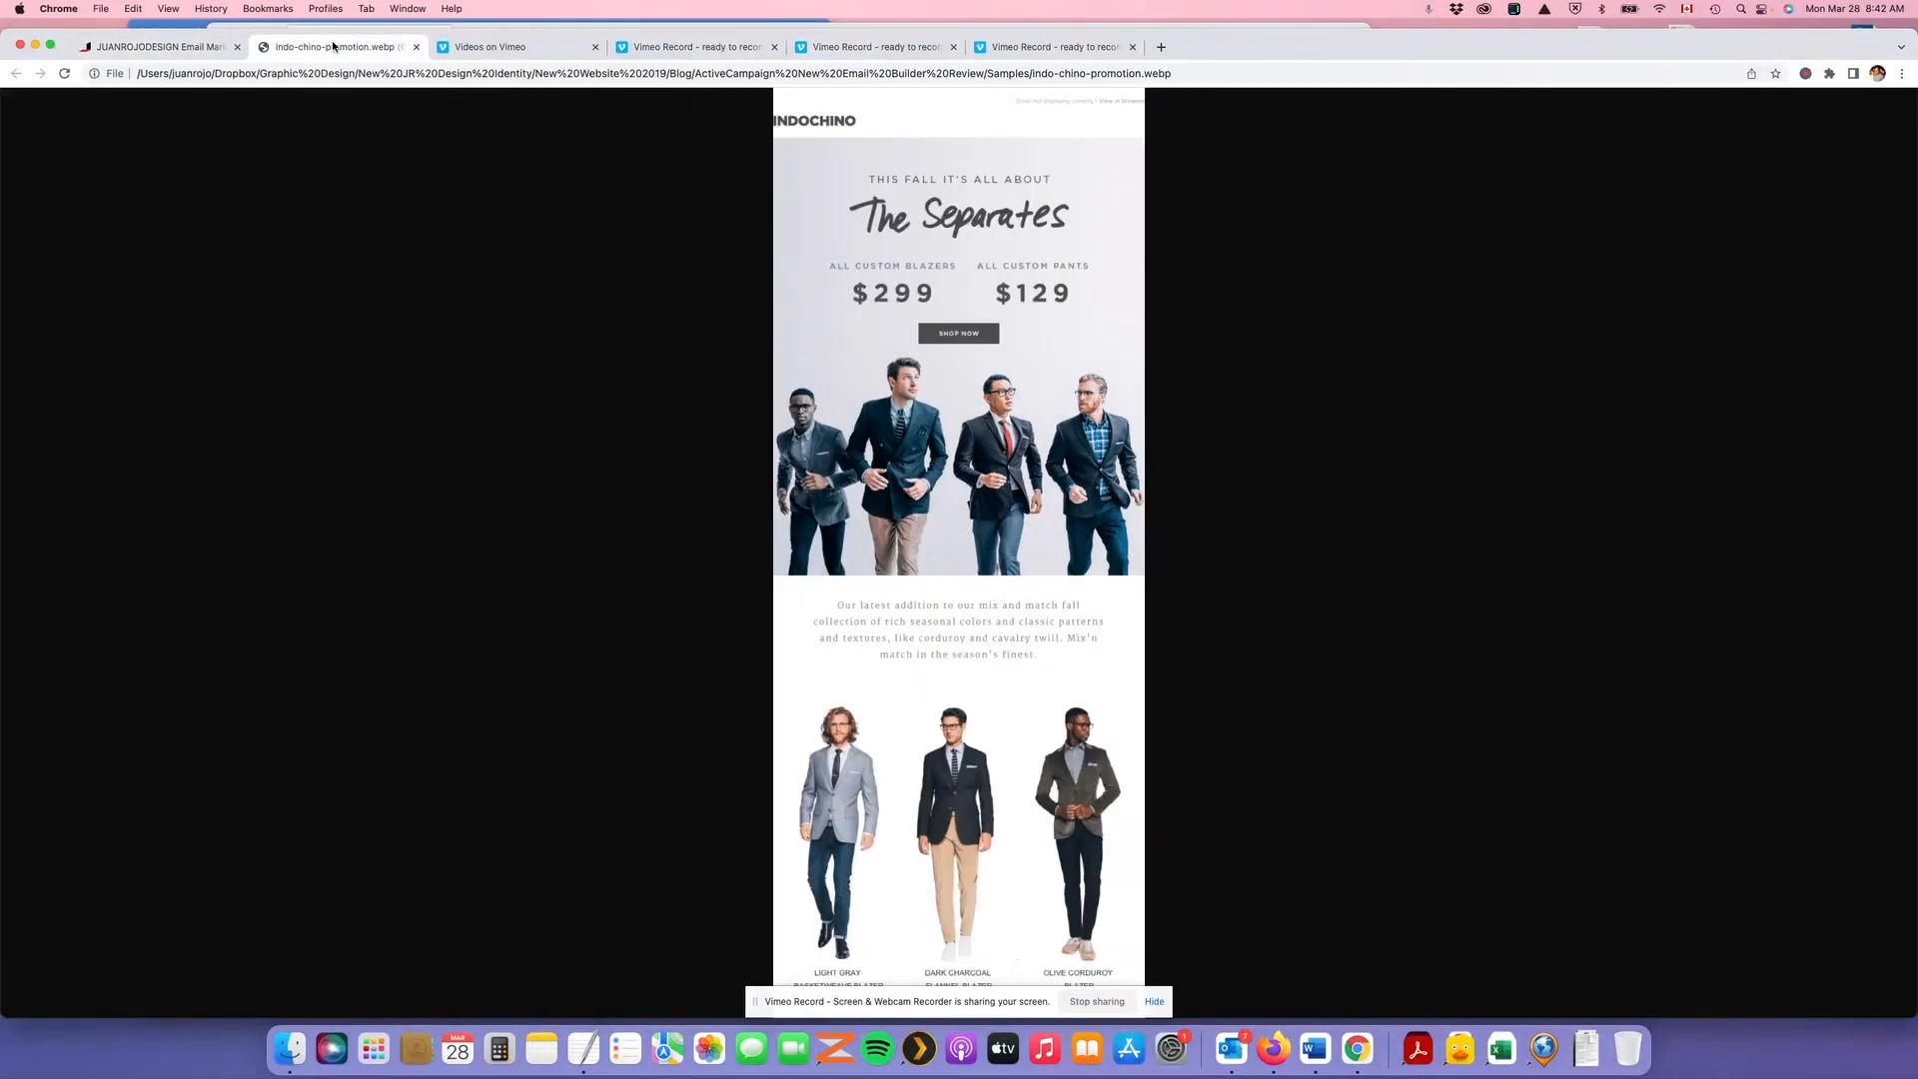
click(175, 50)
text(, like c)
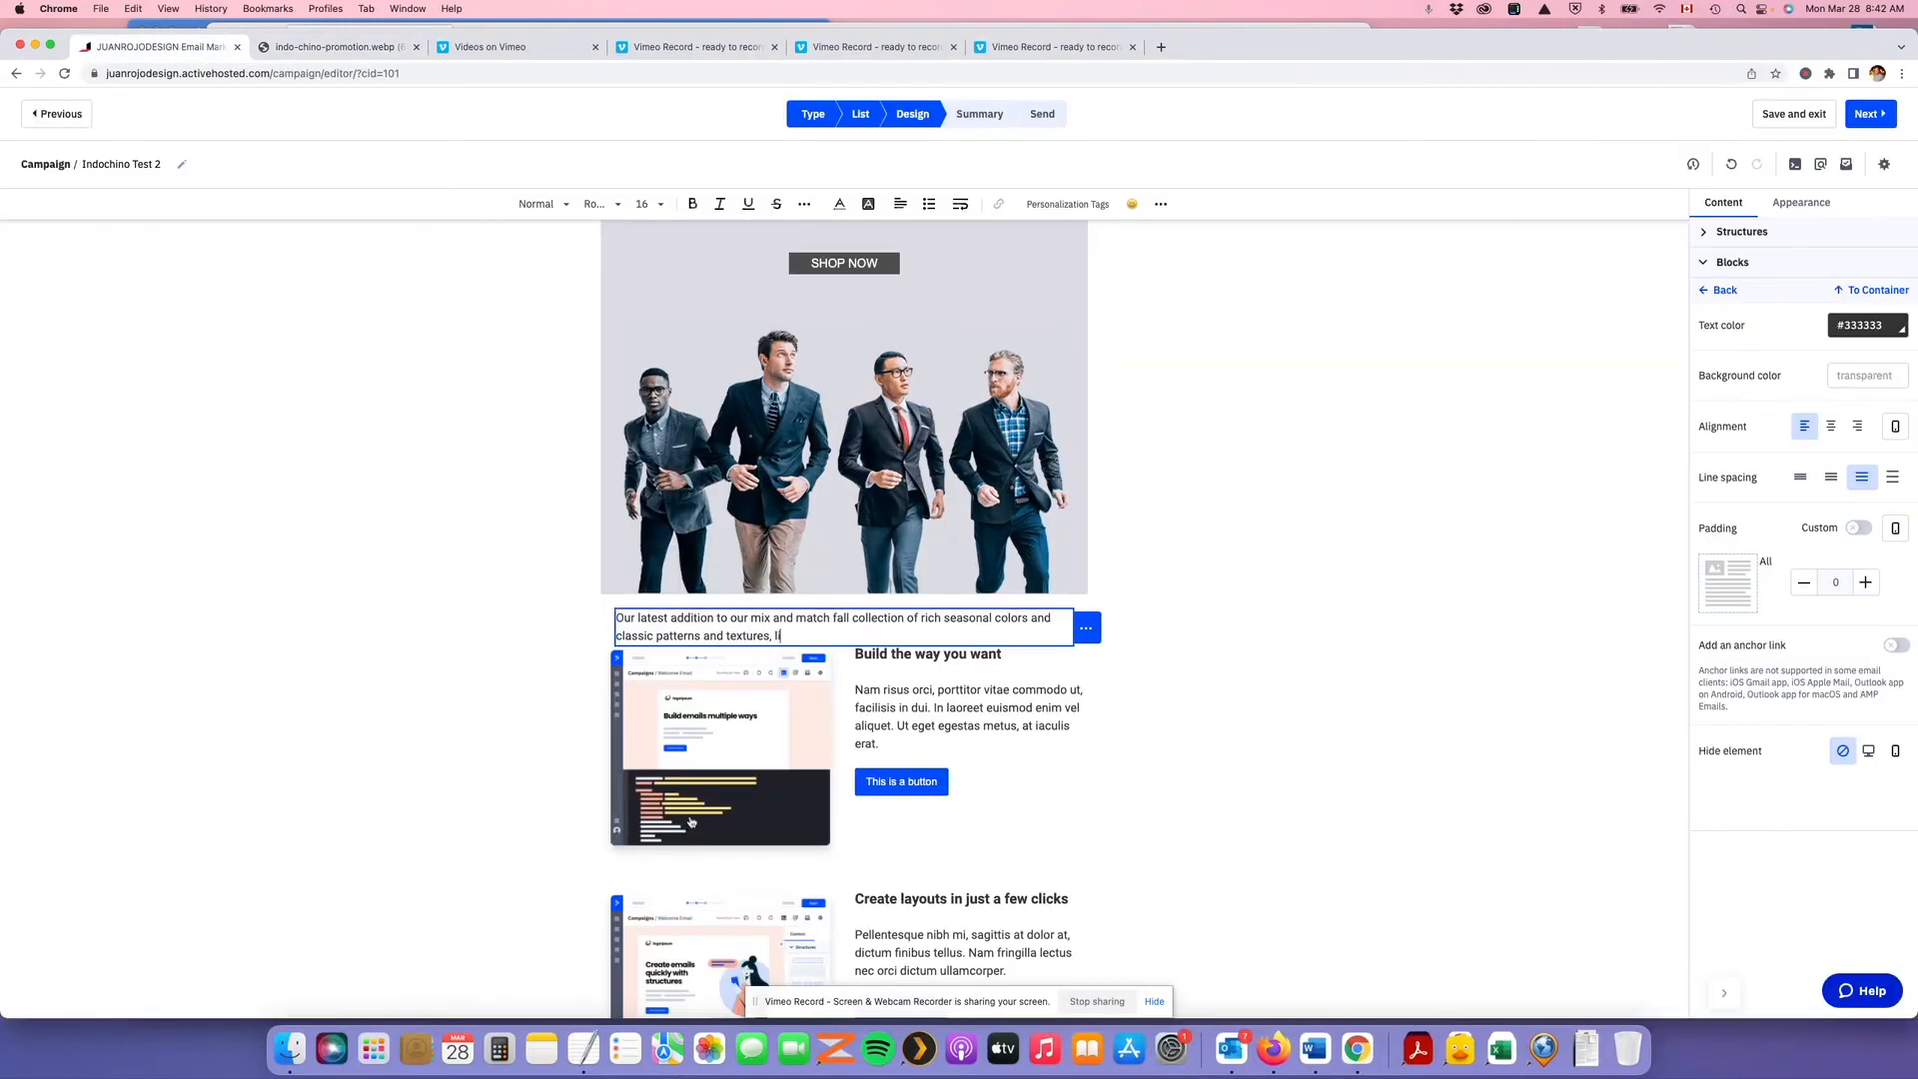
text(urdoroy)
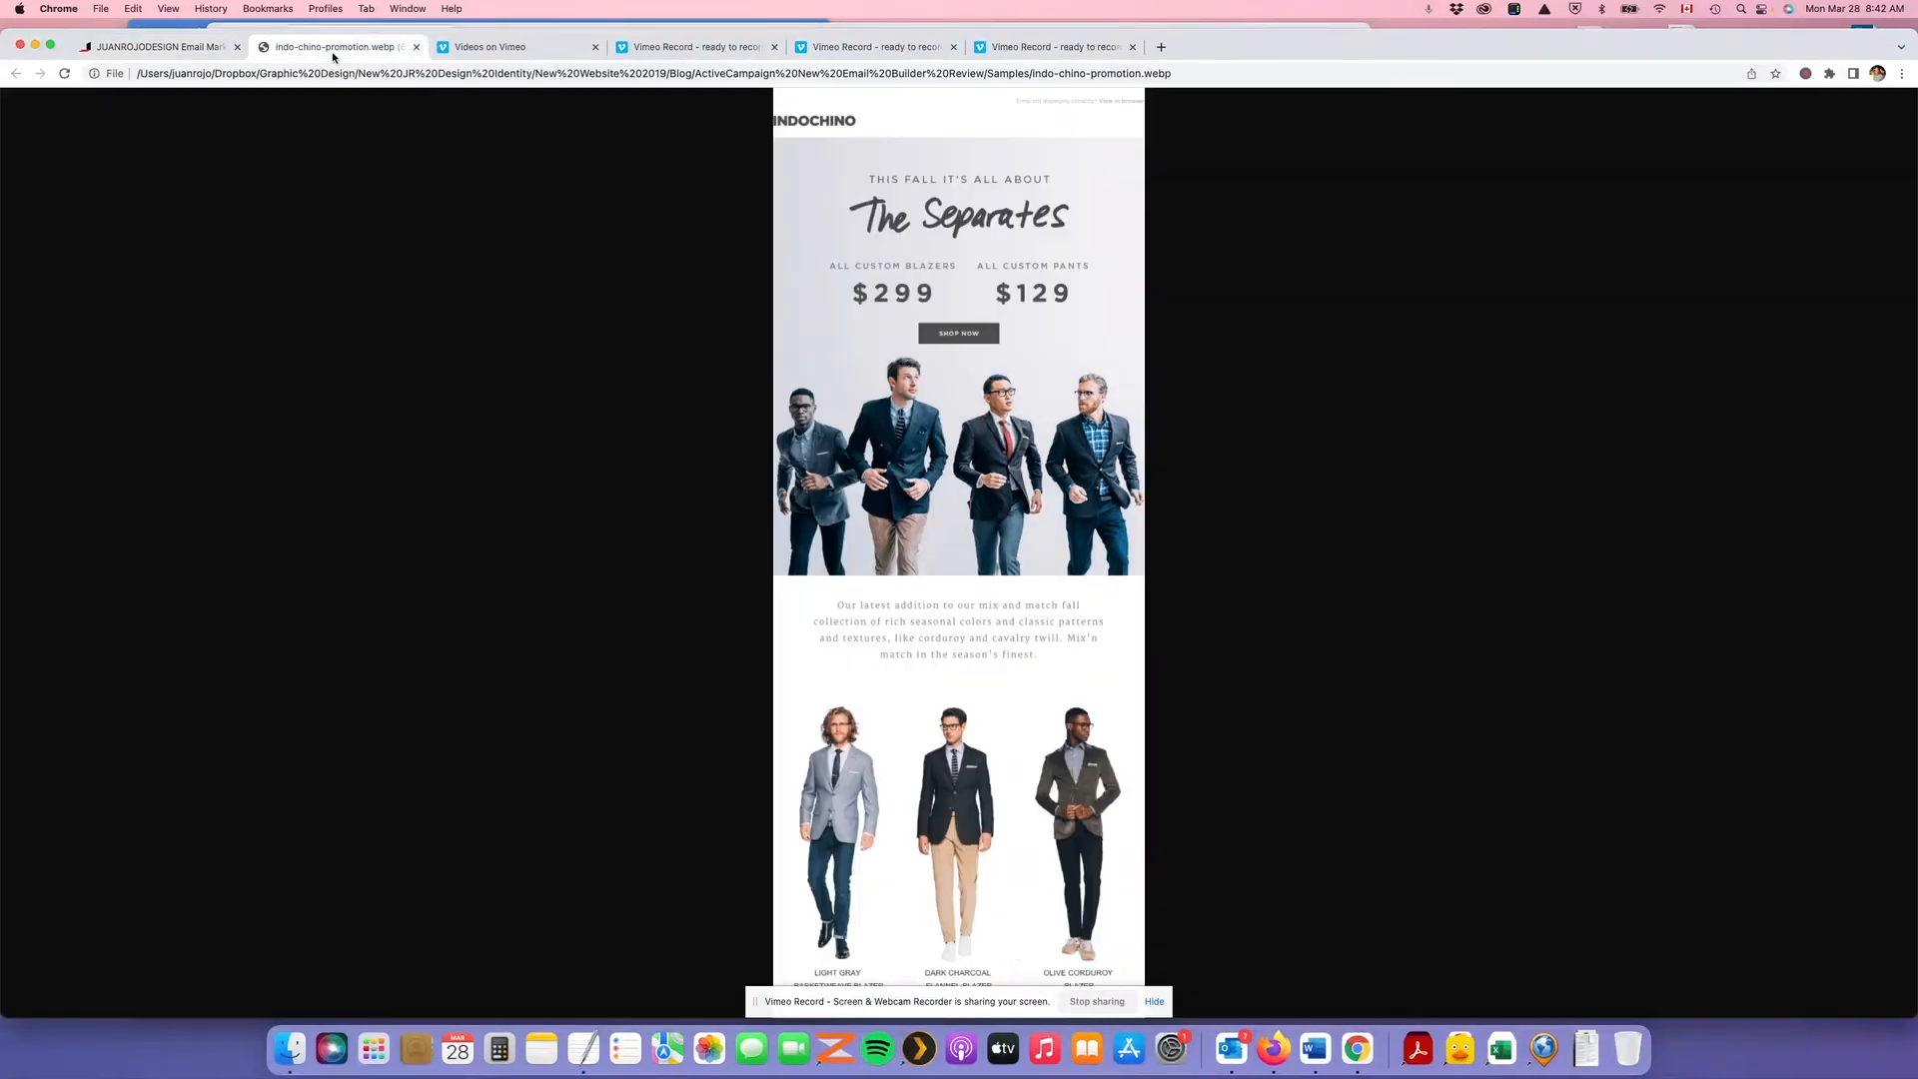
click(331, 51)
click(179, 51)
text(and )
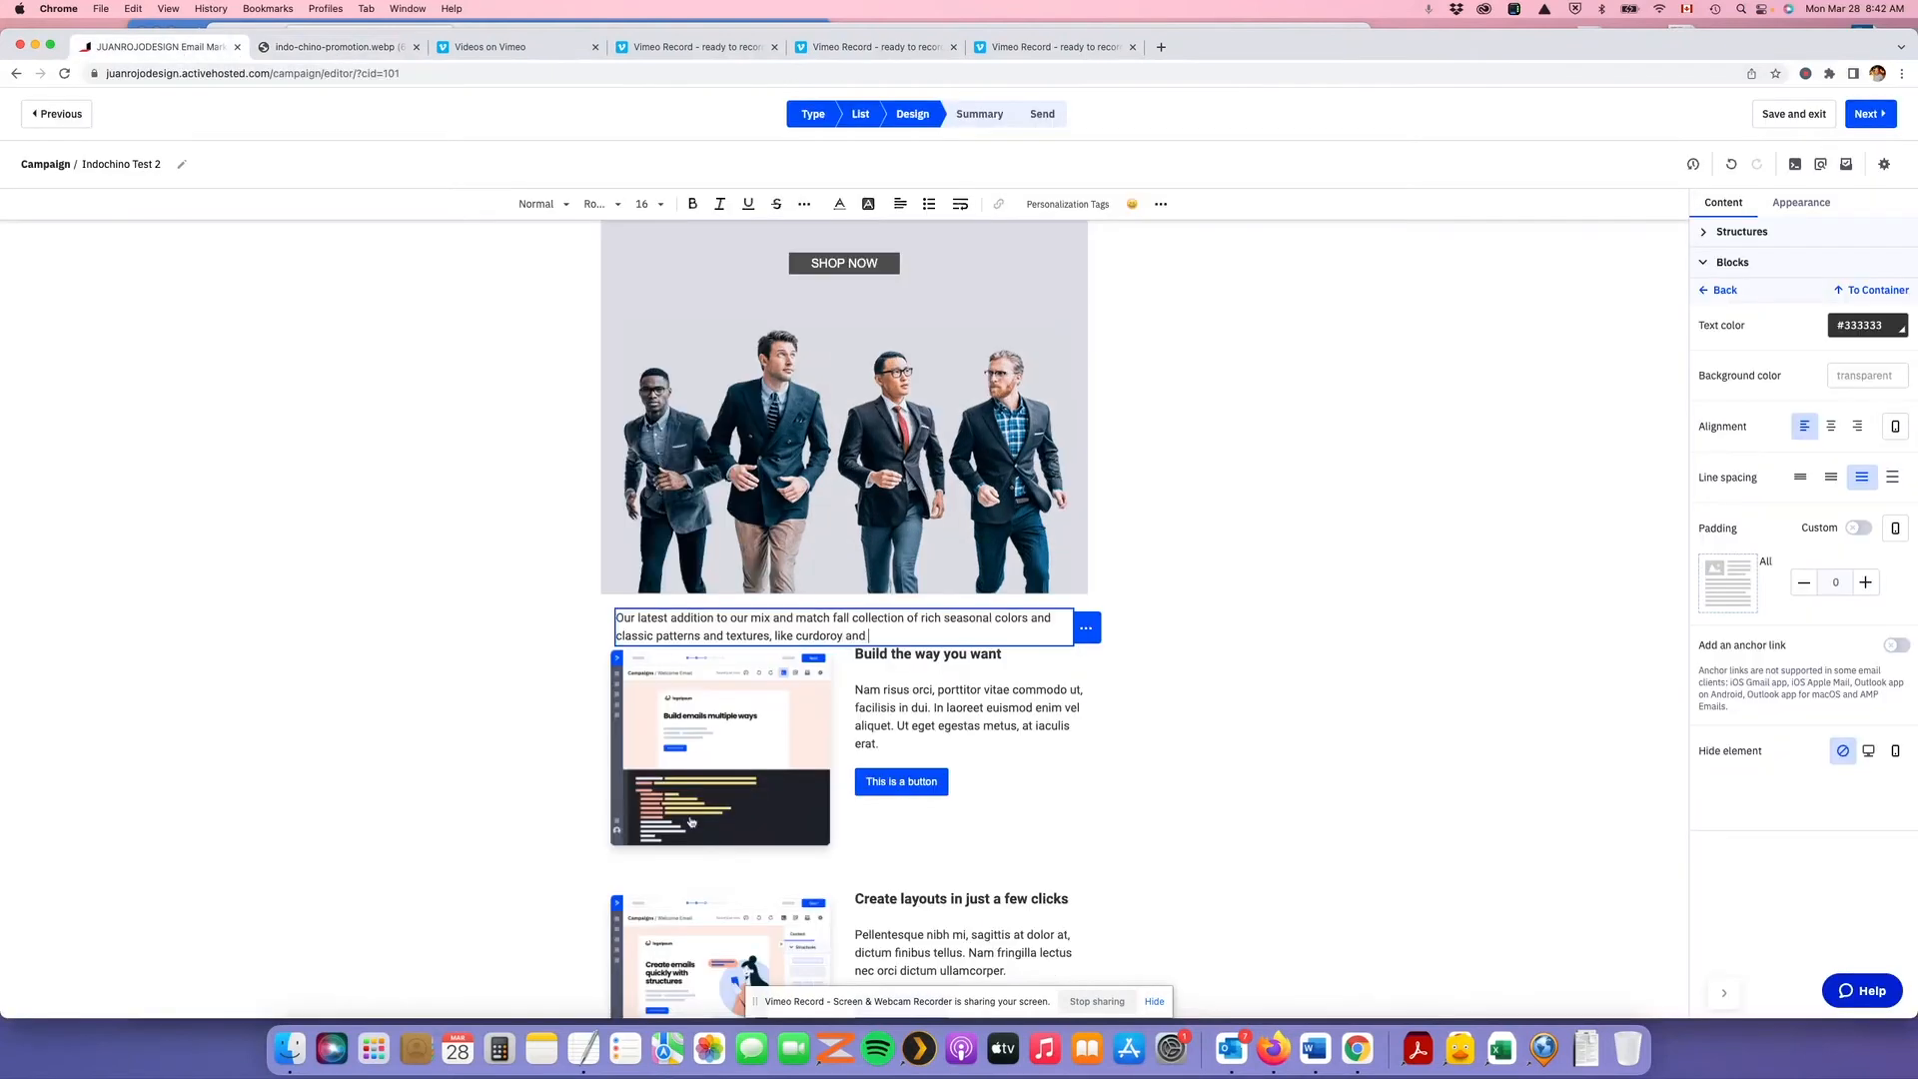
text(cavalry twill)
Finish the paragraph with ". Mix n' match in the season's finest." as in the reference design
click(344, 46)
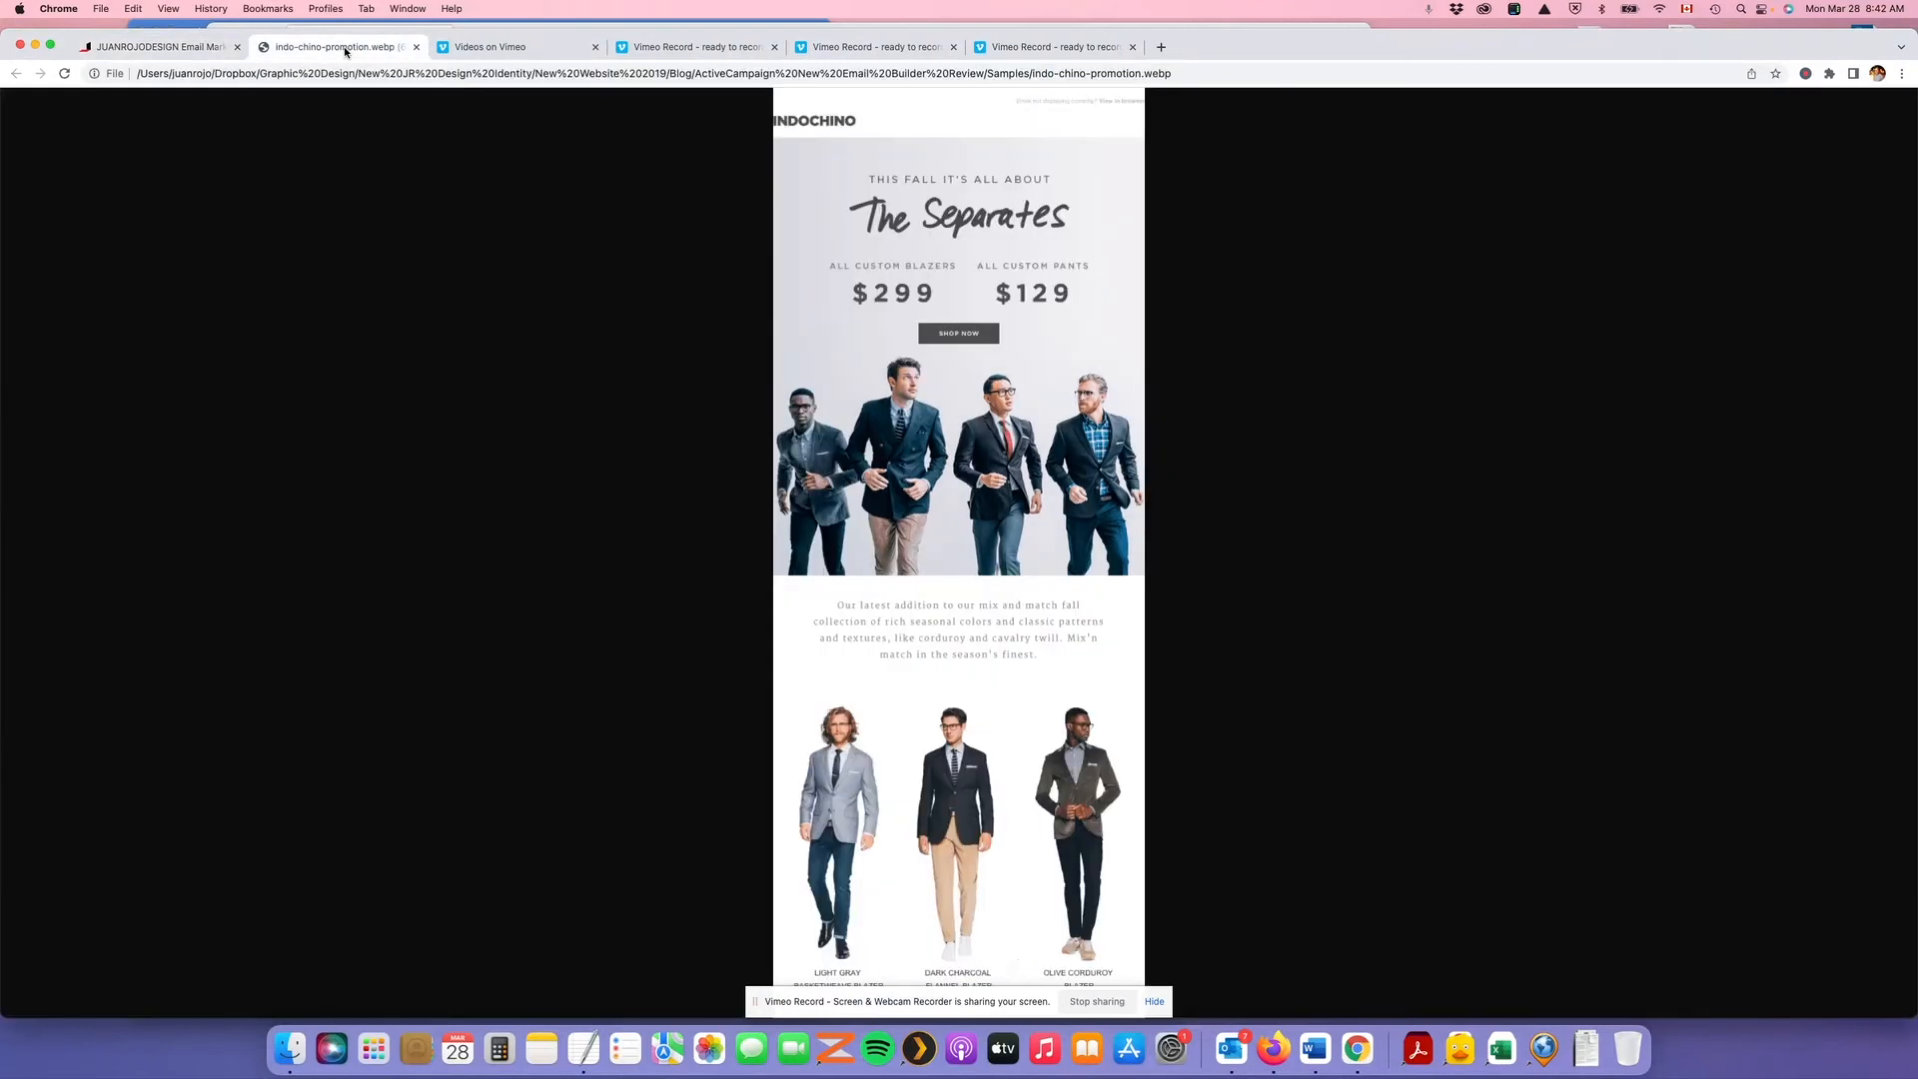
click(204, 49)
text(. Mix n' match)
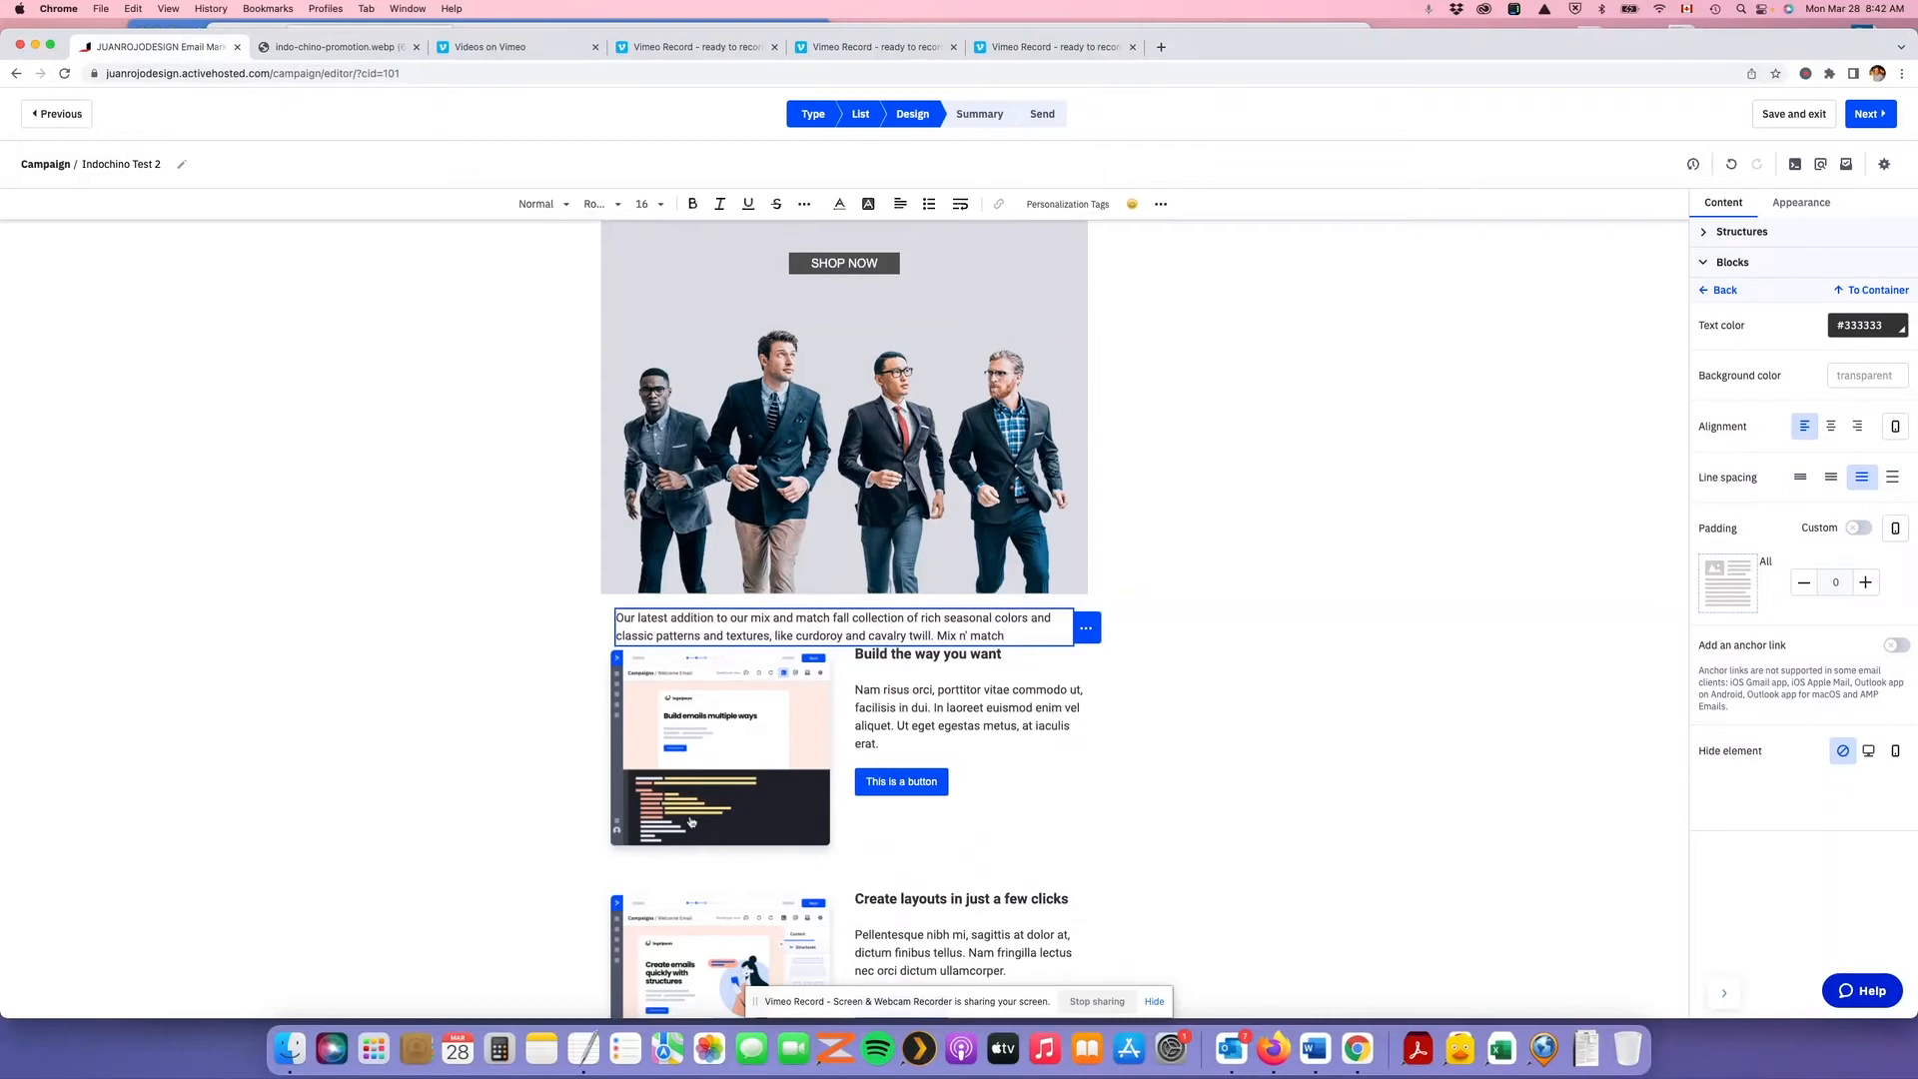
click(309, 45)
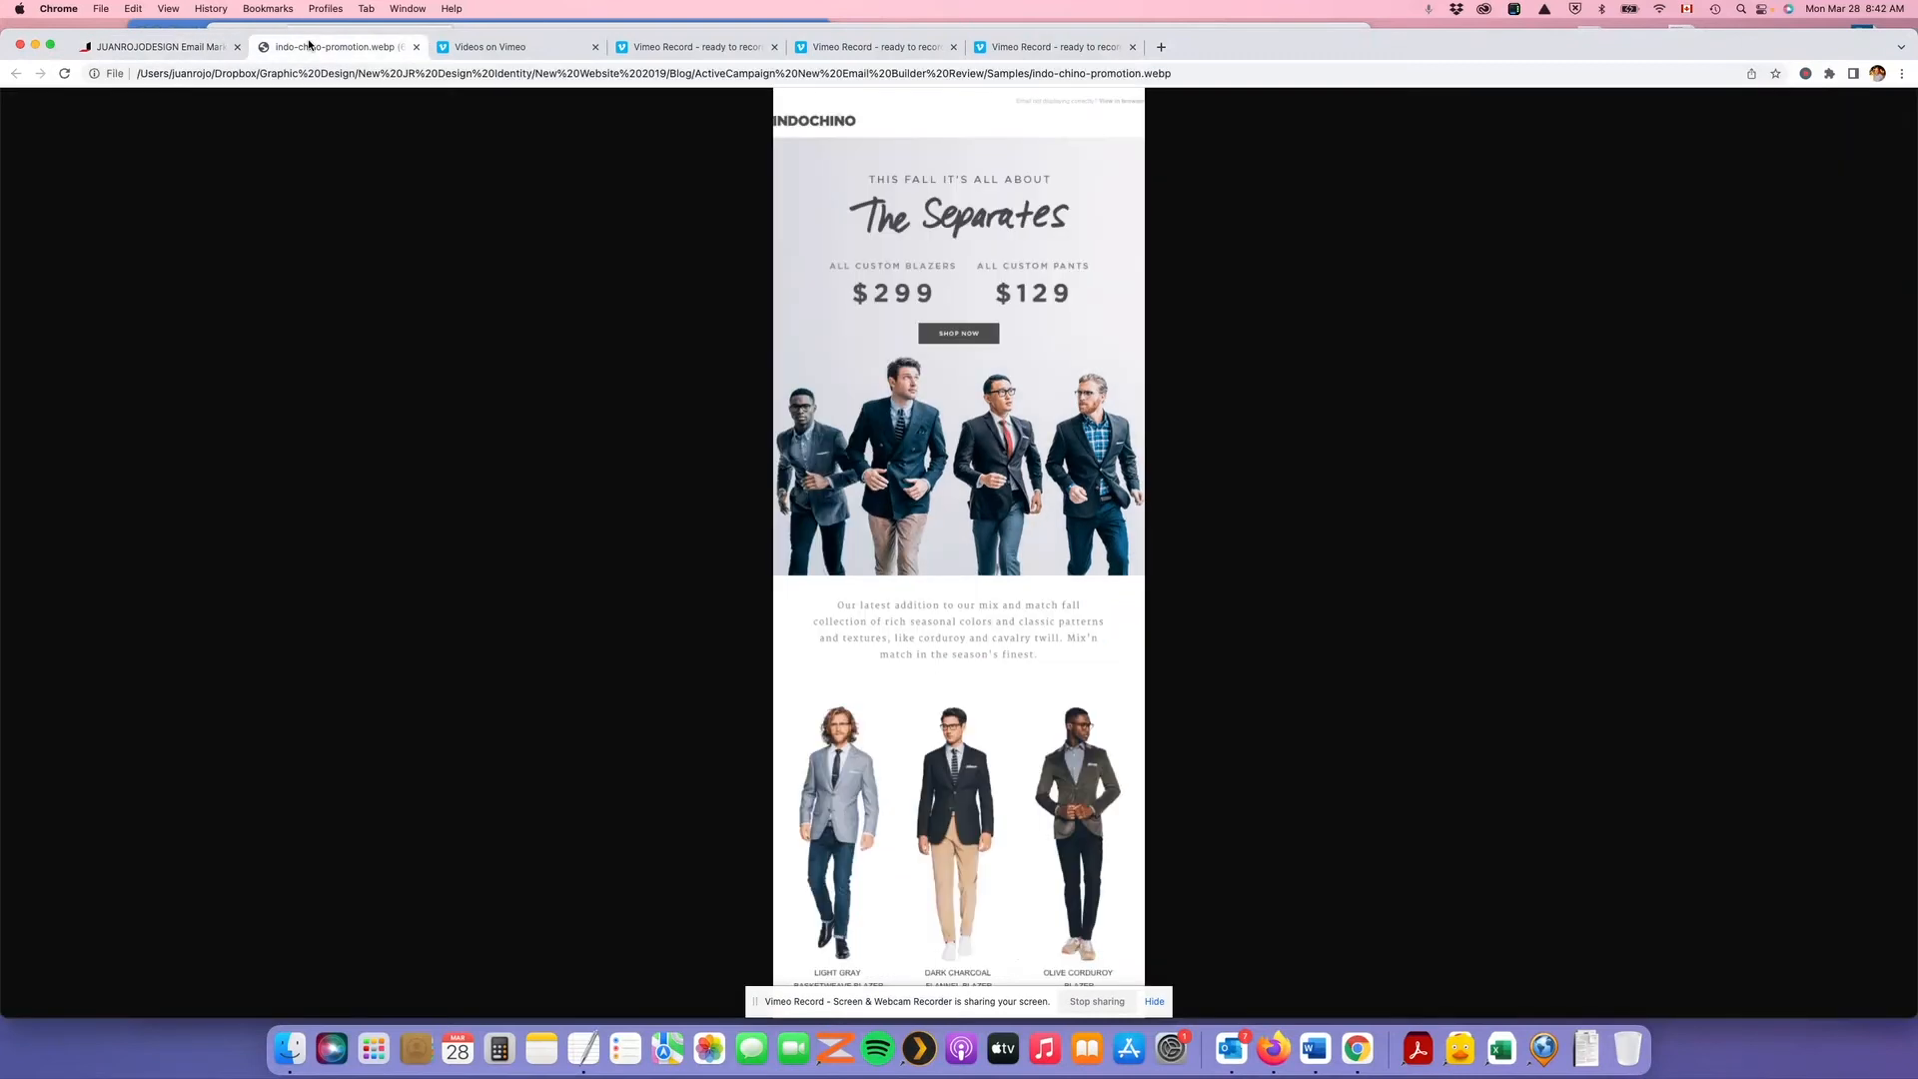
click(177, 50)
text(in the season's finest.)
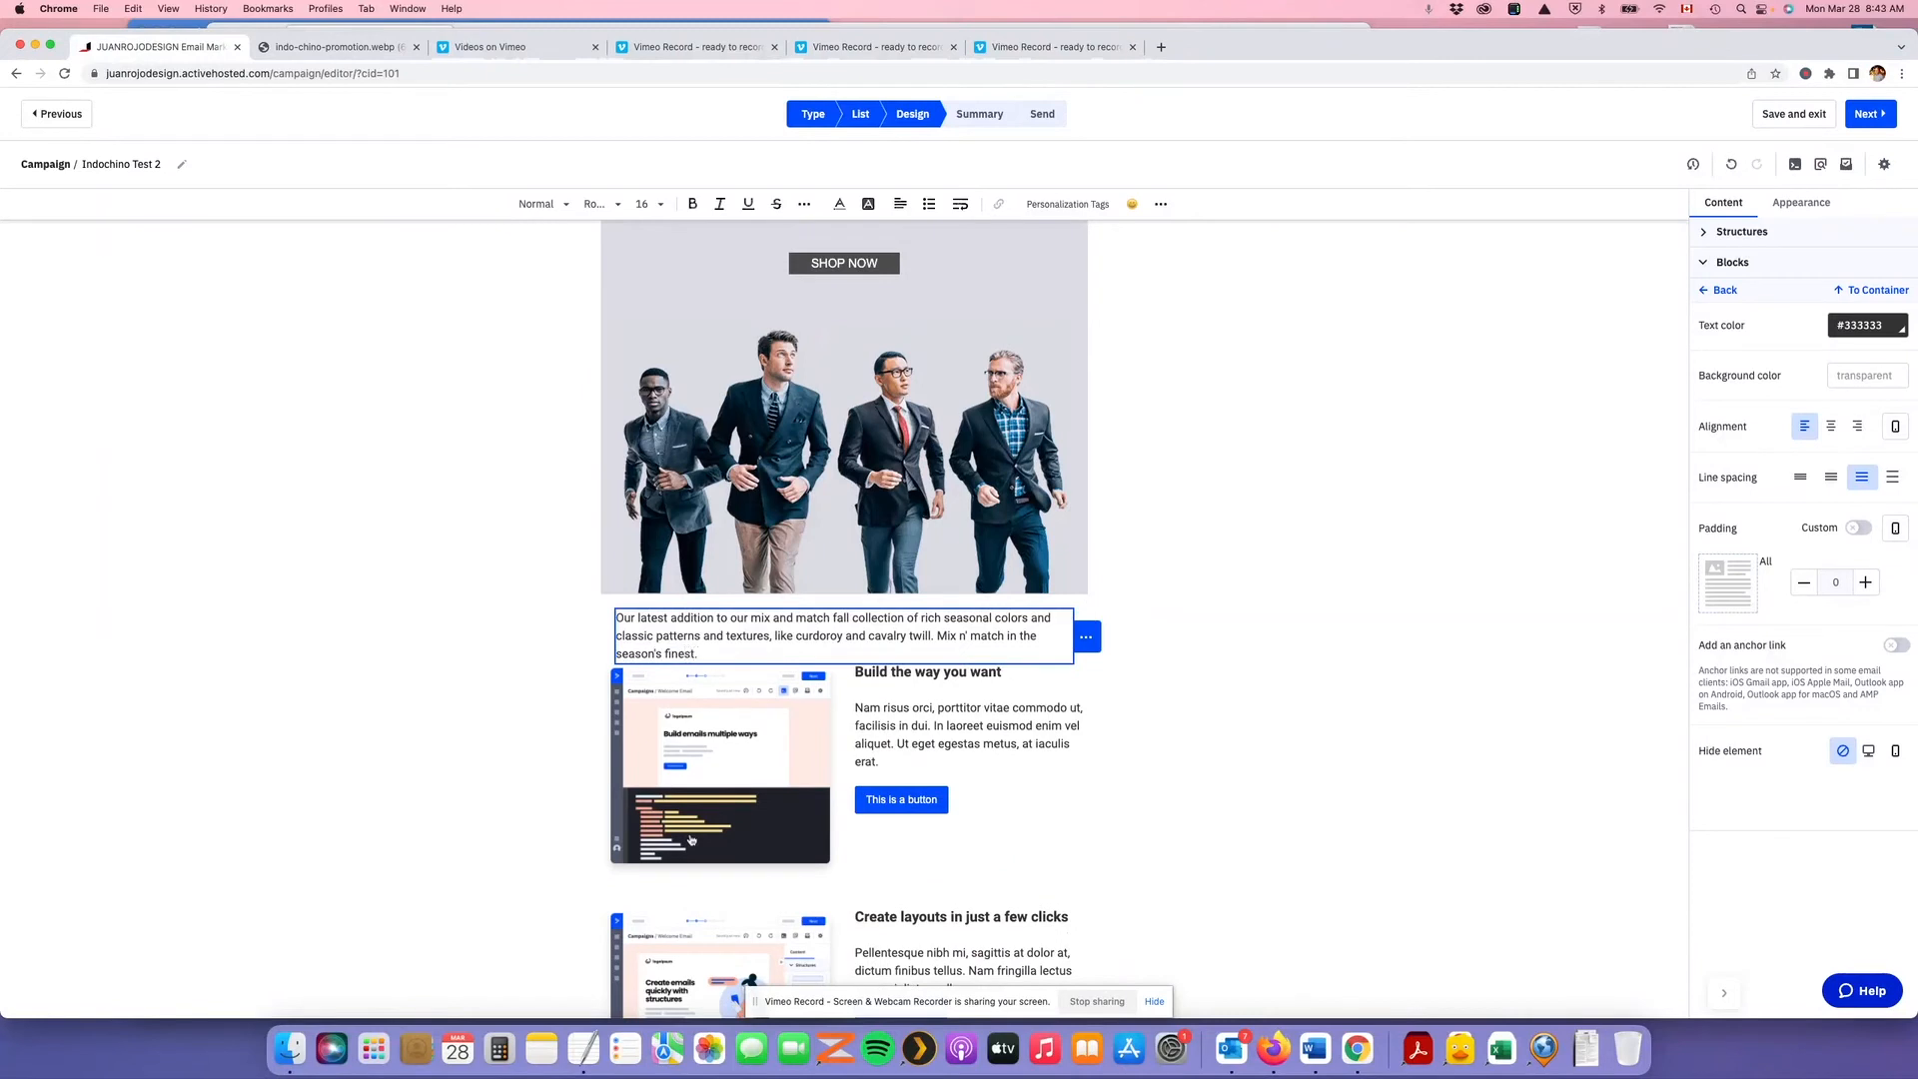
Center the whole paragraph below the hero image and compare it with the reference design
key(super+a)
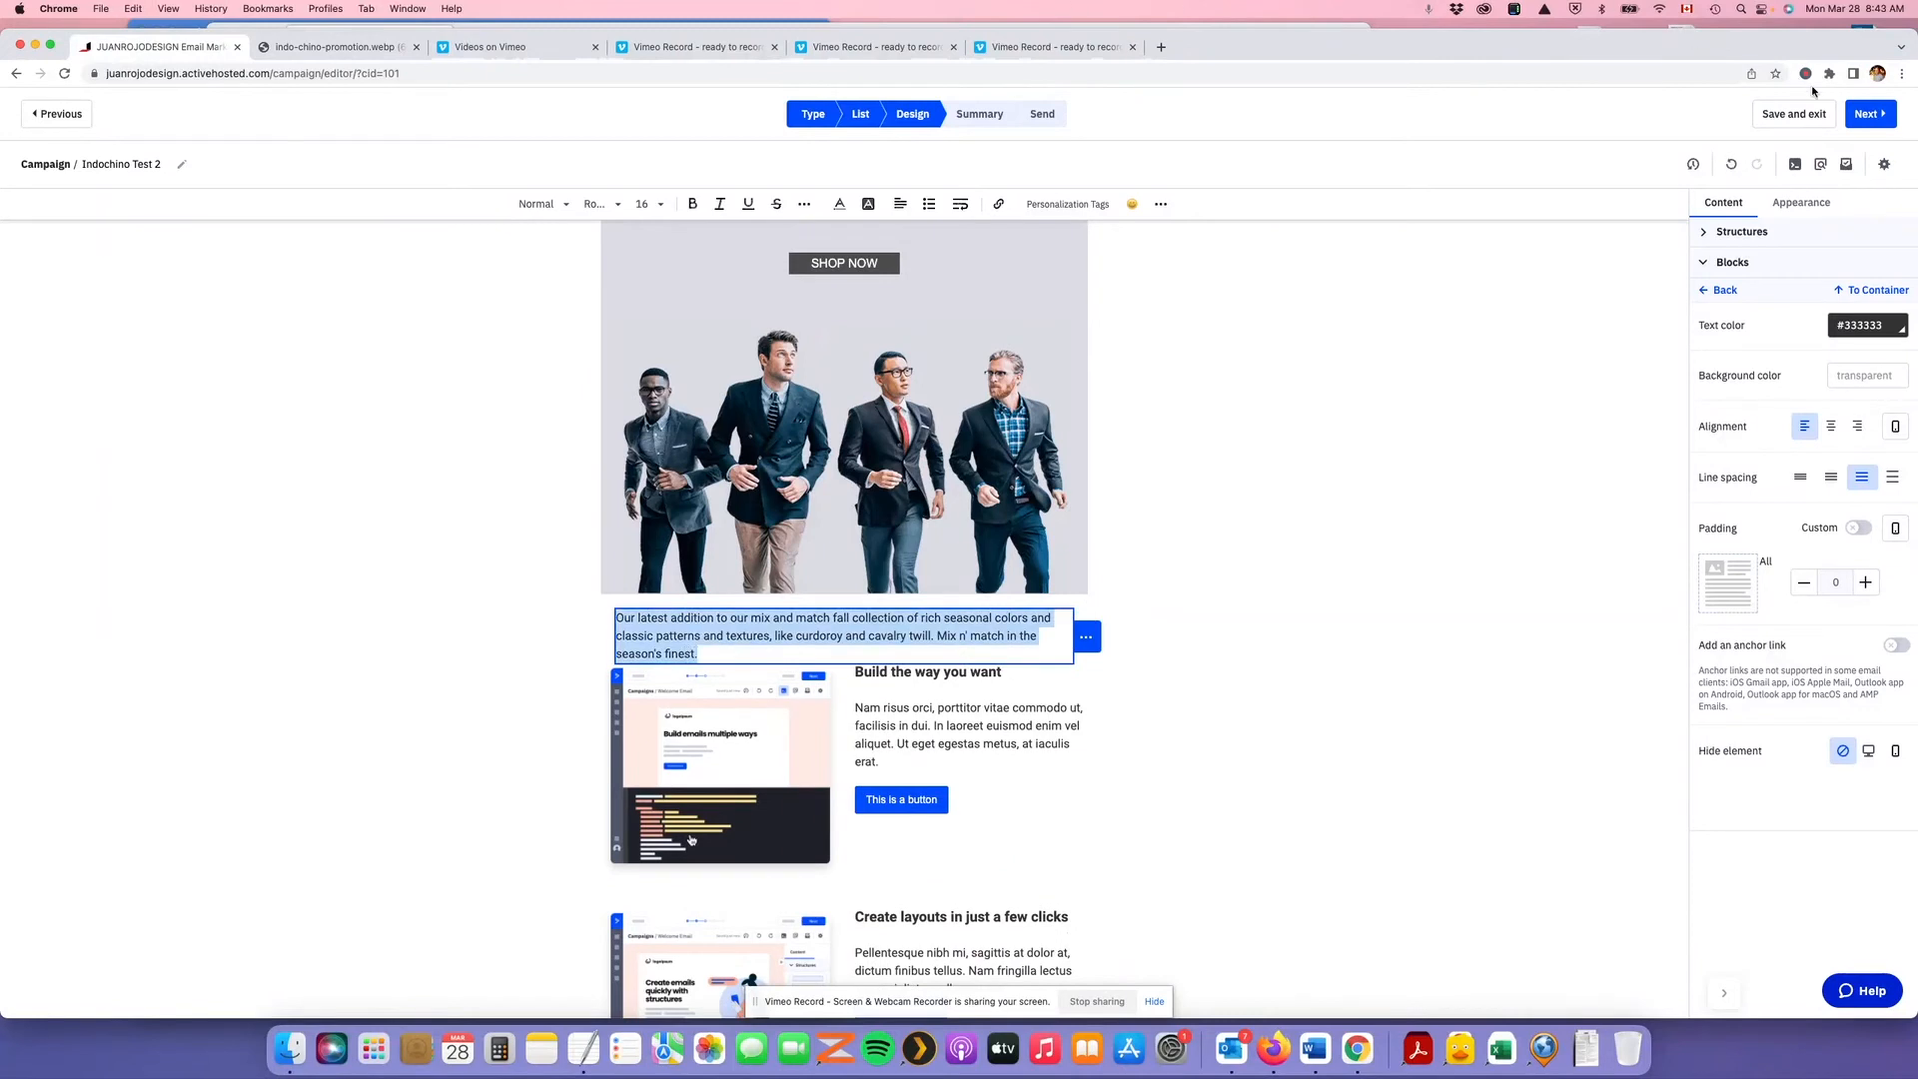
click(1834, 428)
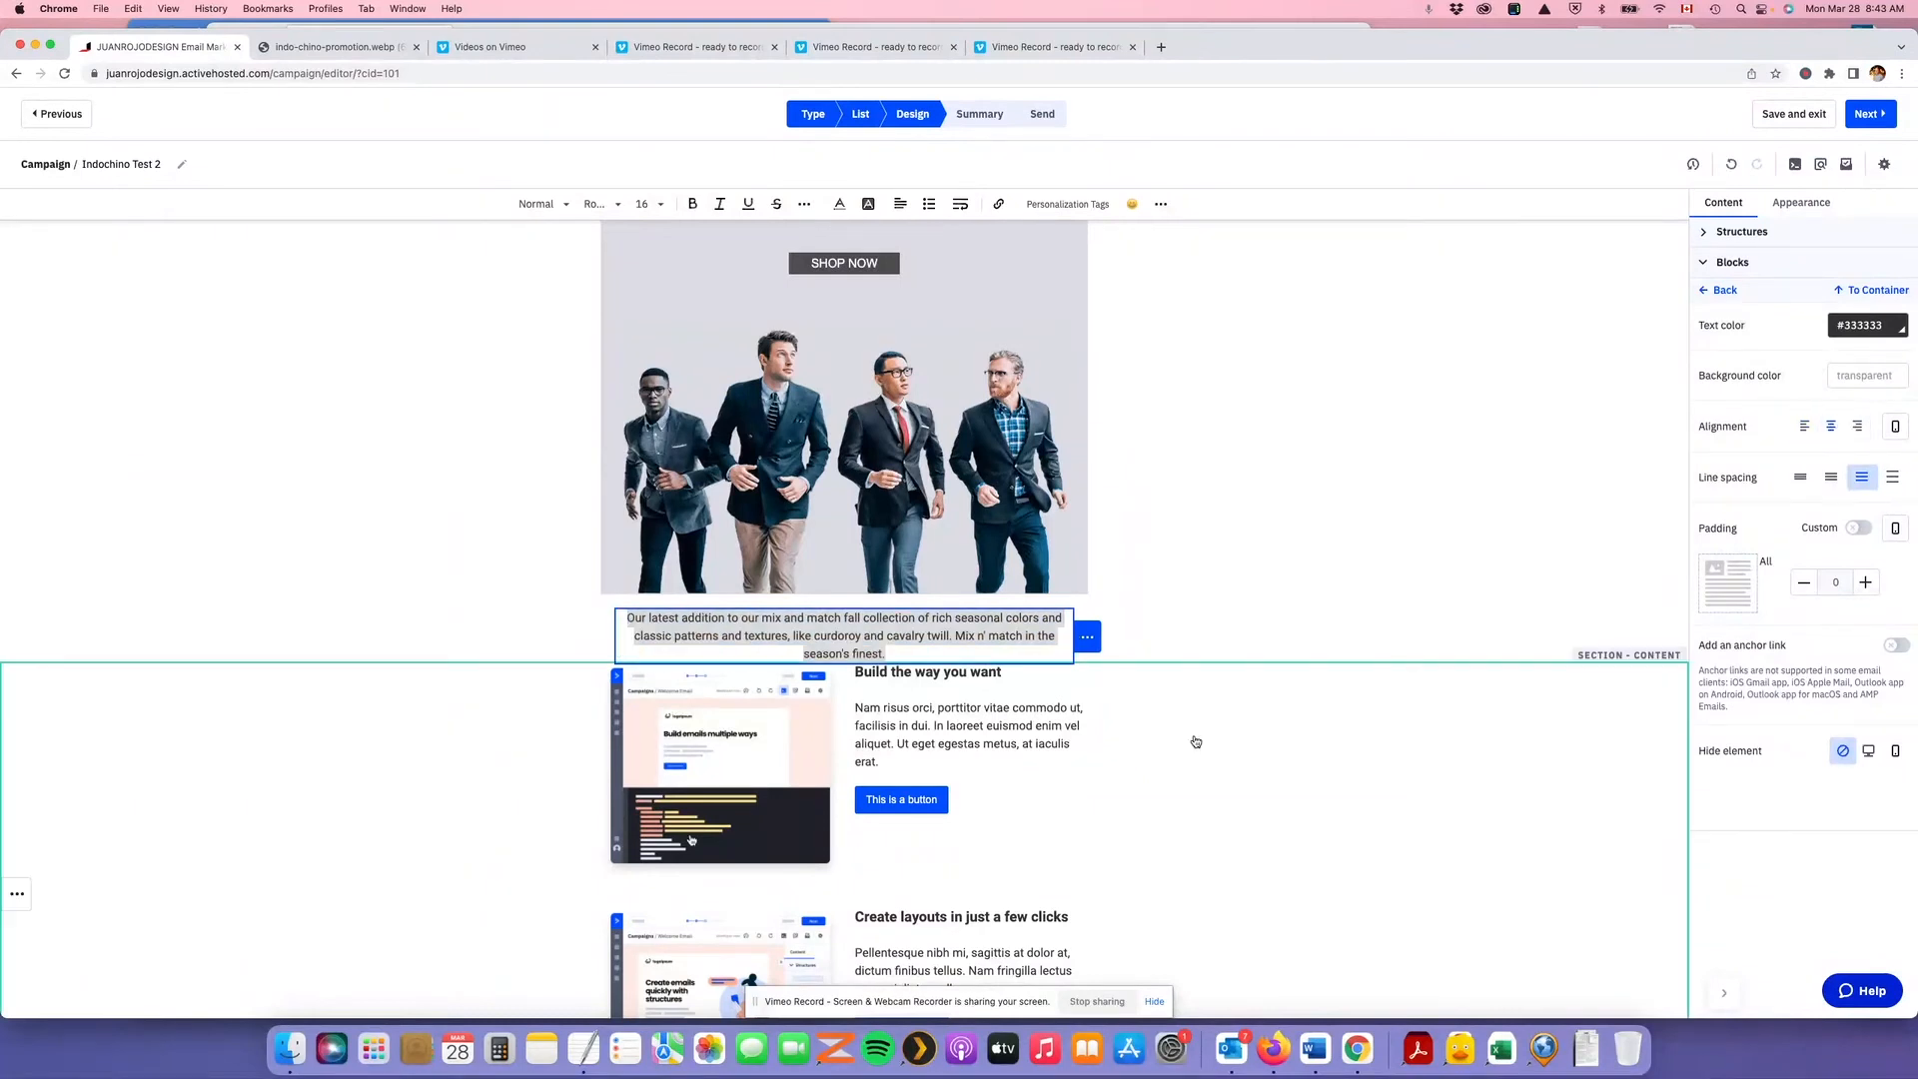
click(310, 48)
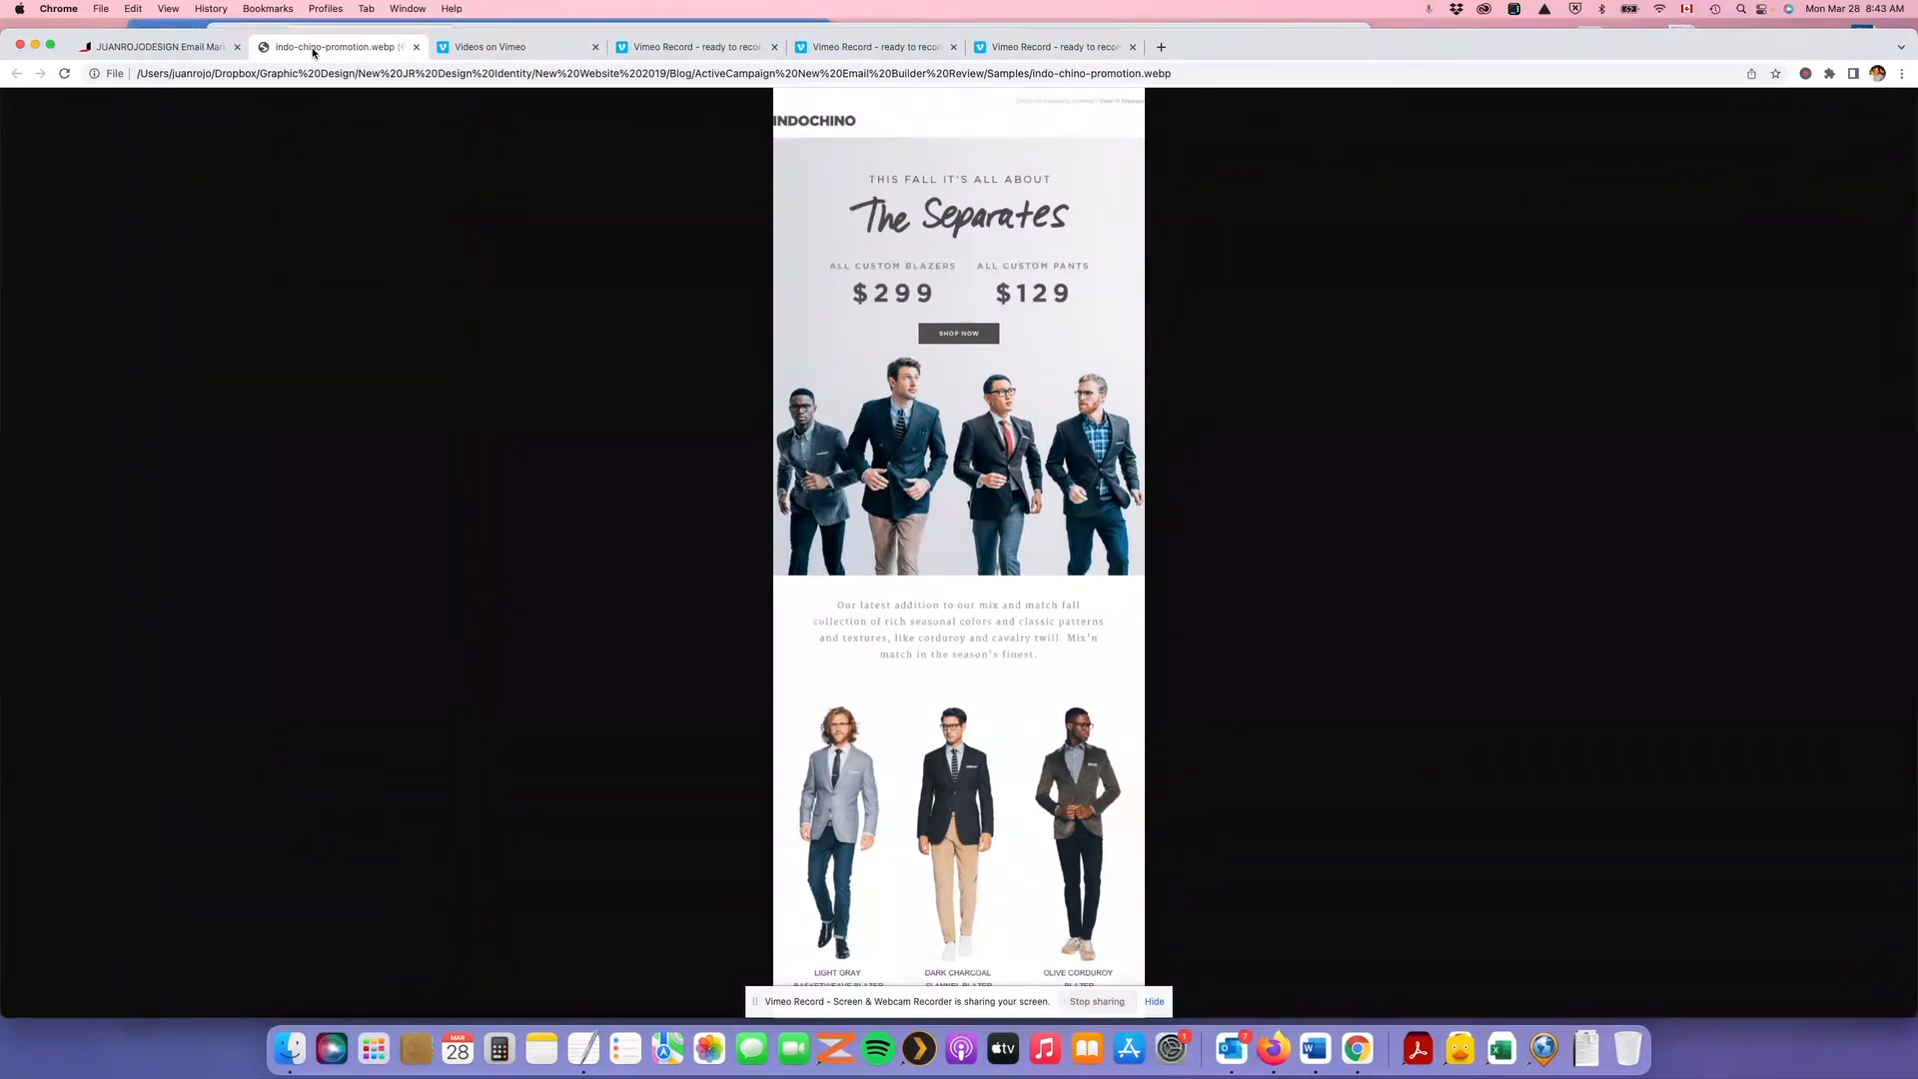
click(182, 50)
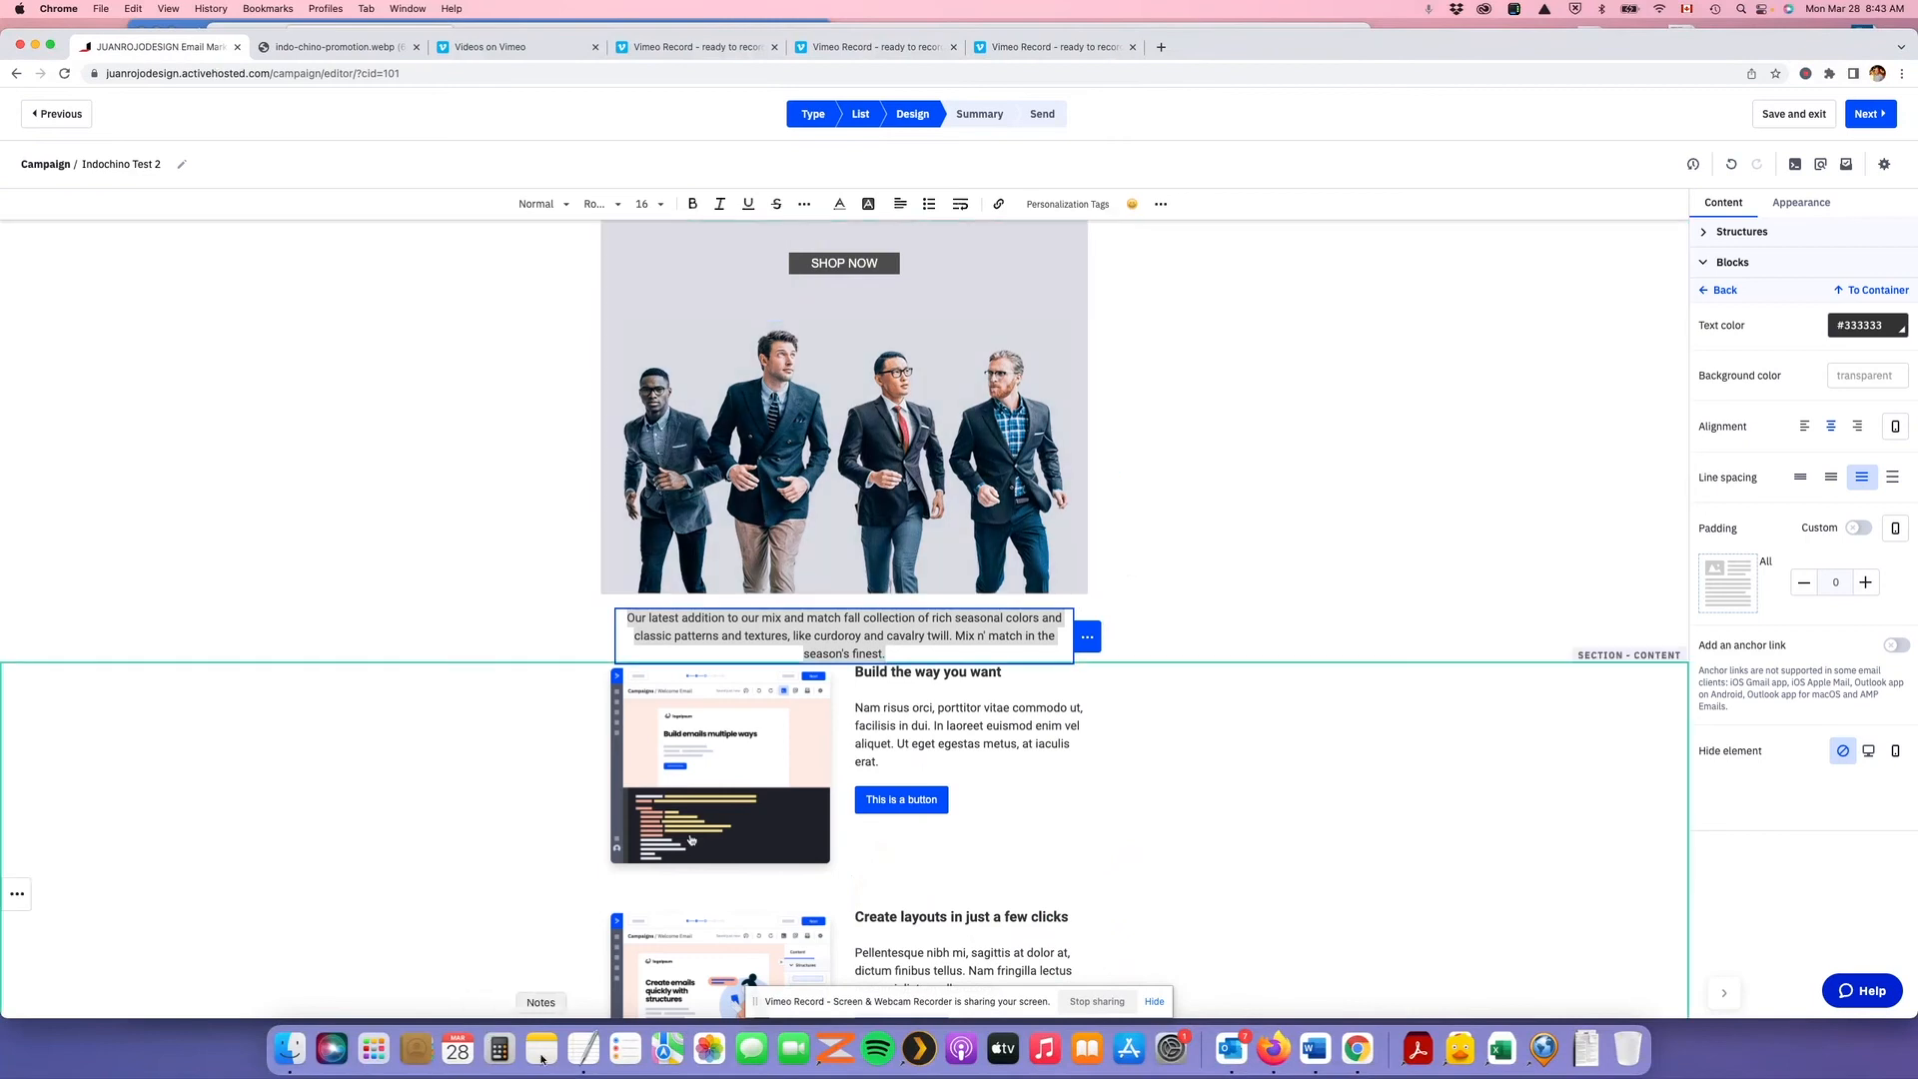
Look up the paragraph's font in the hero-section-bg-colour notes in TextEdit and set the paragraph to Noticia Text, size 24
click(582, 1049)
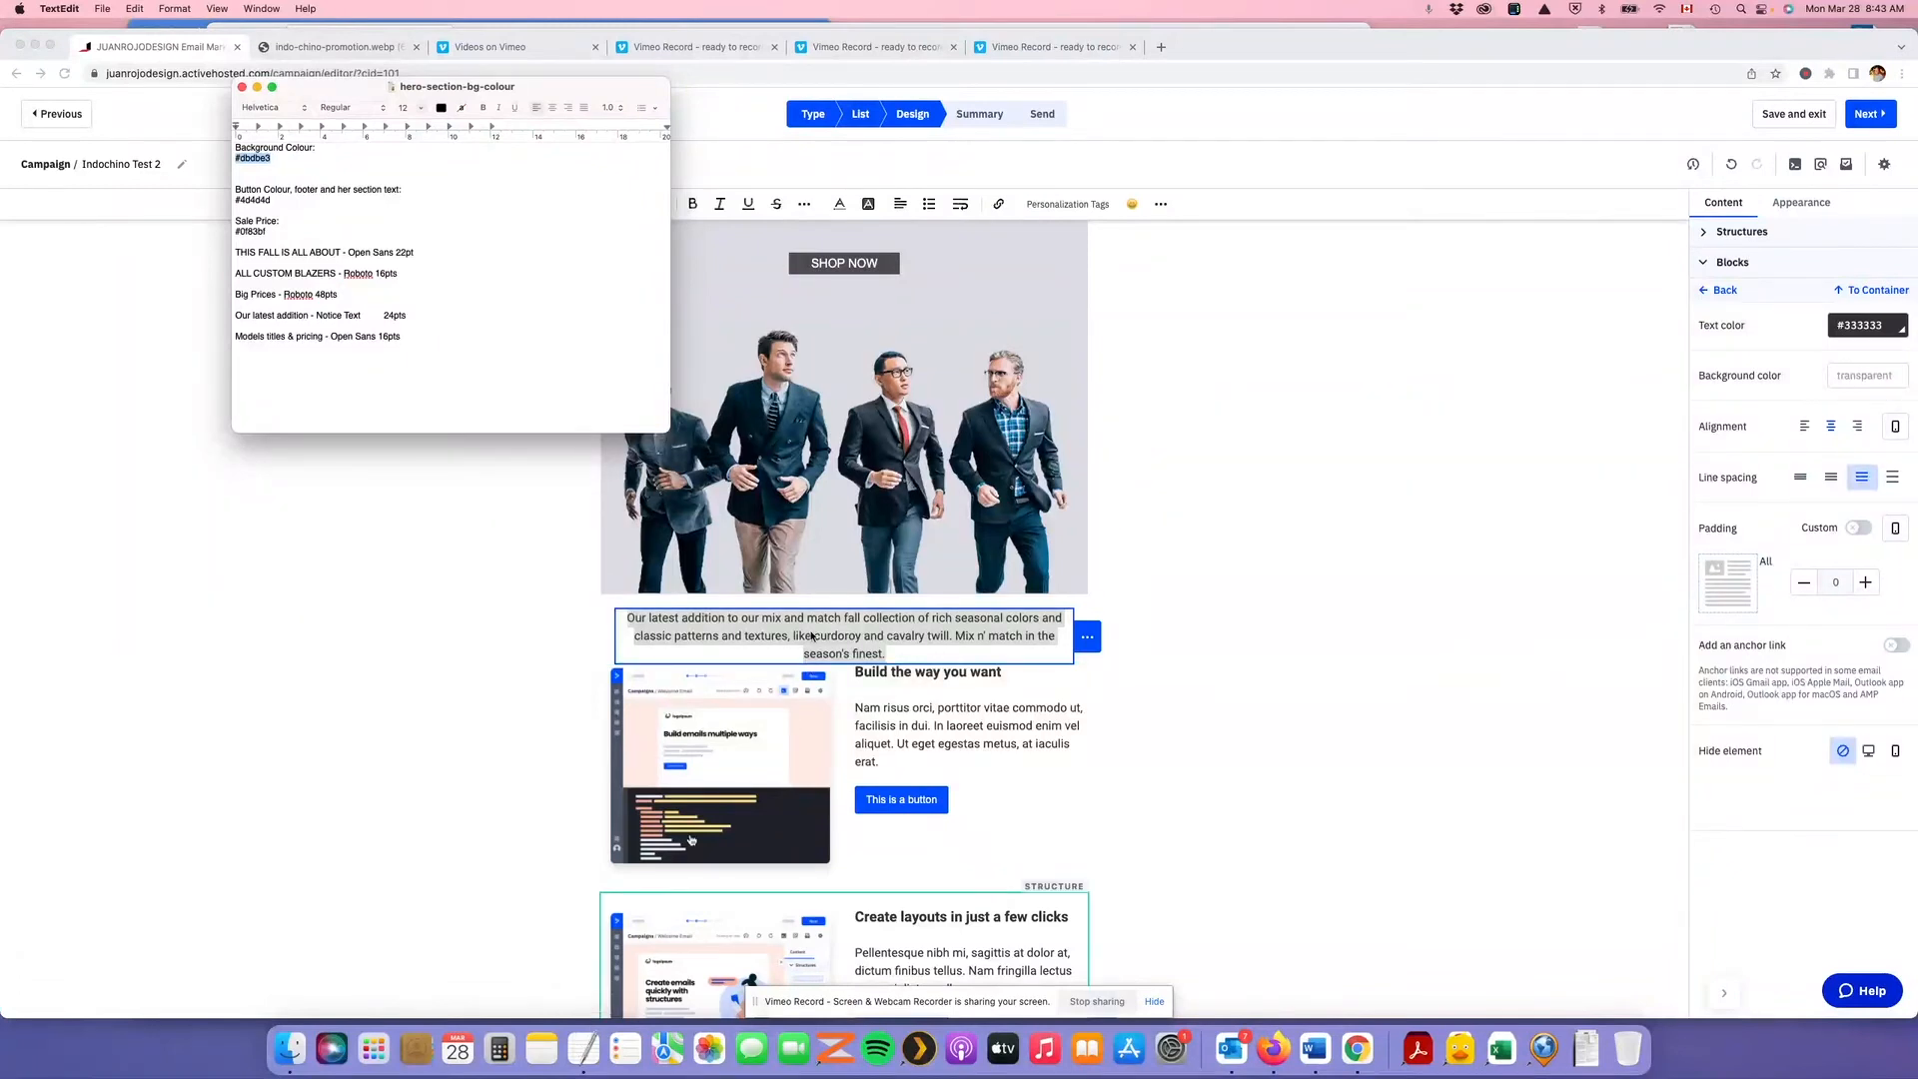
click(648, 514)
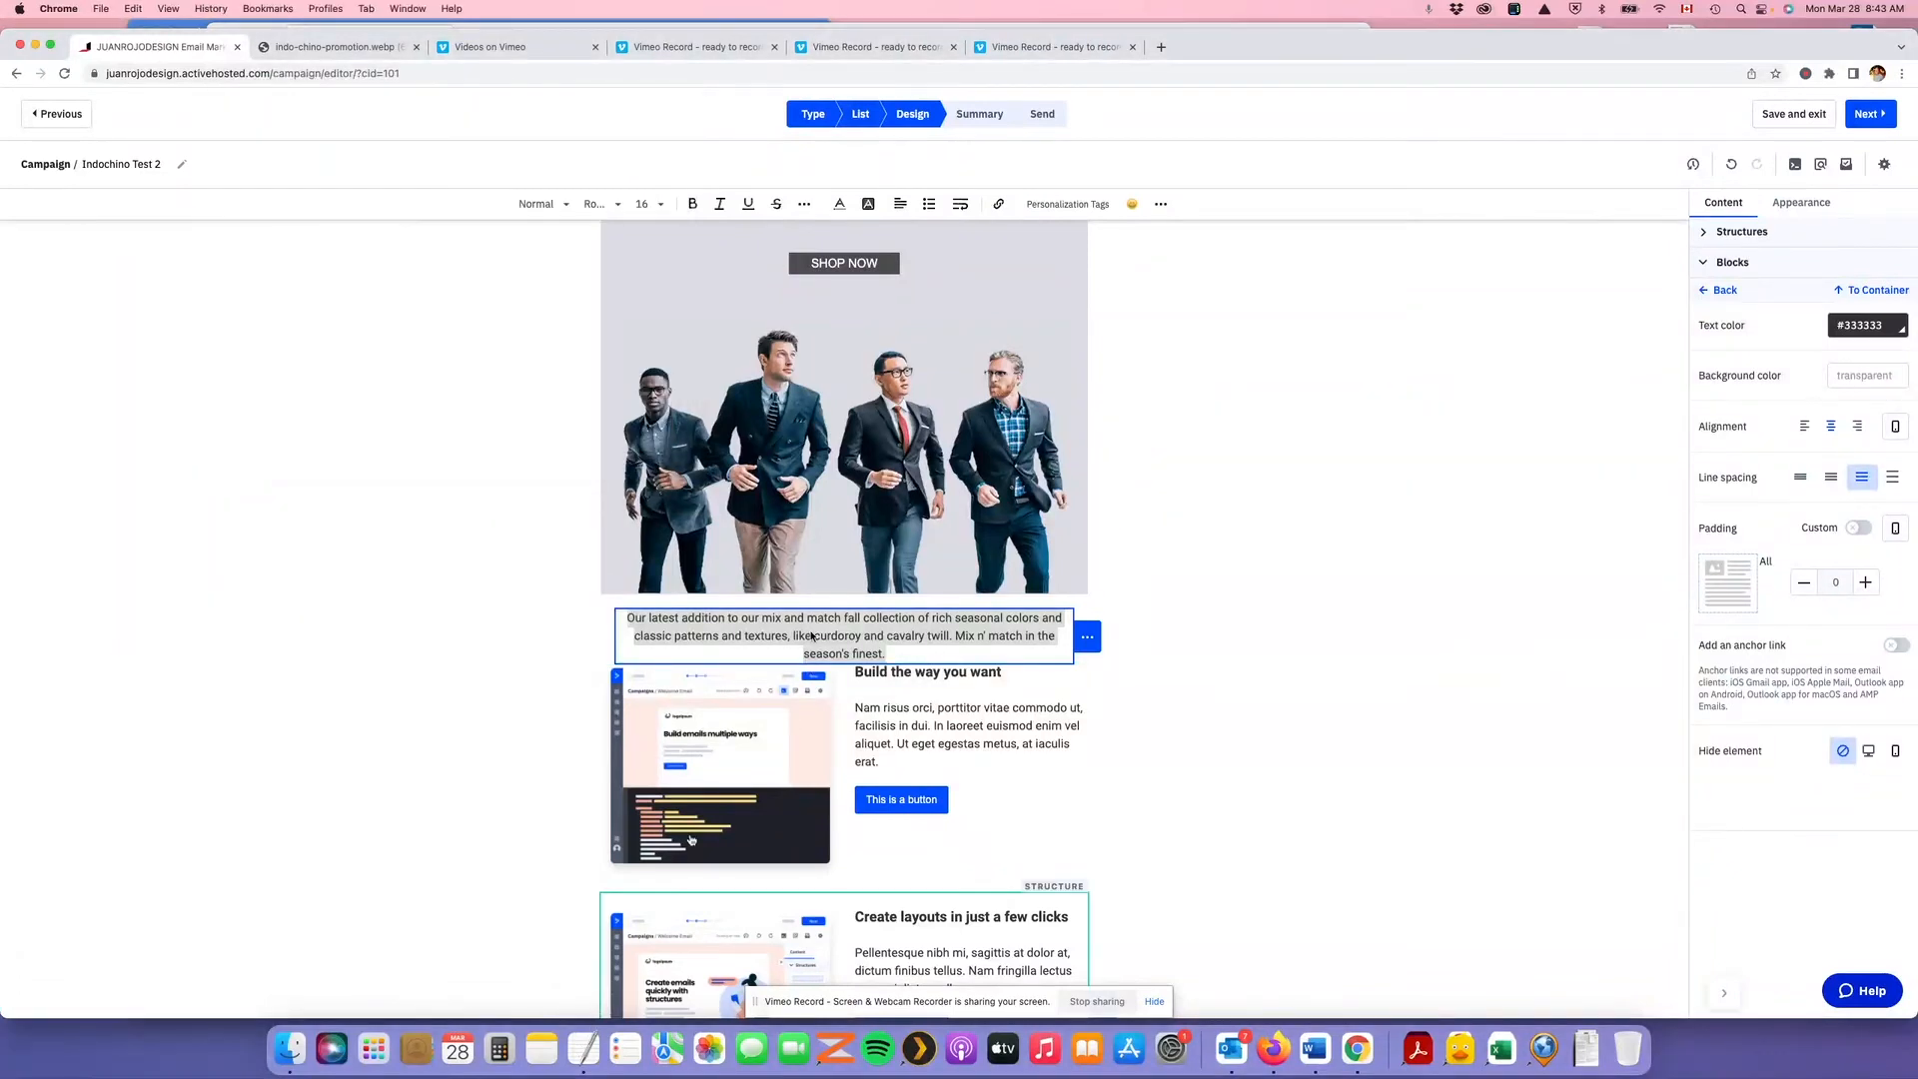
click(619, 205)
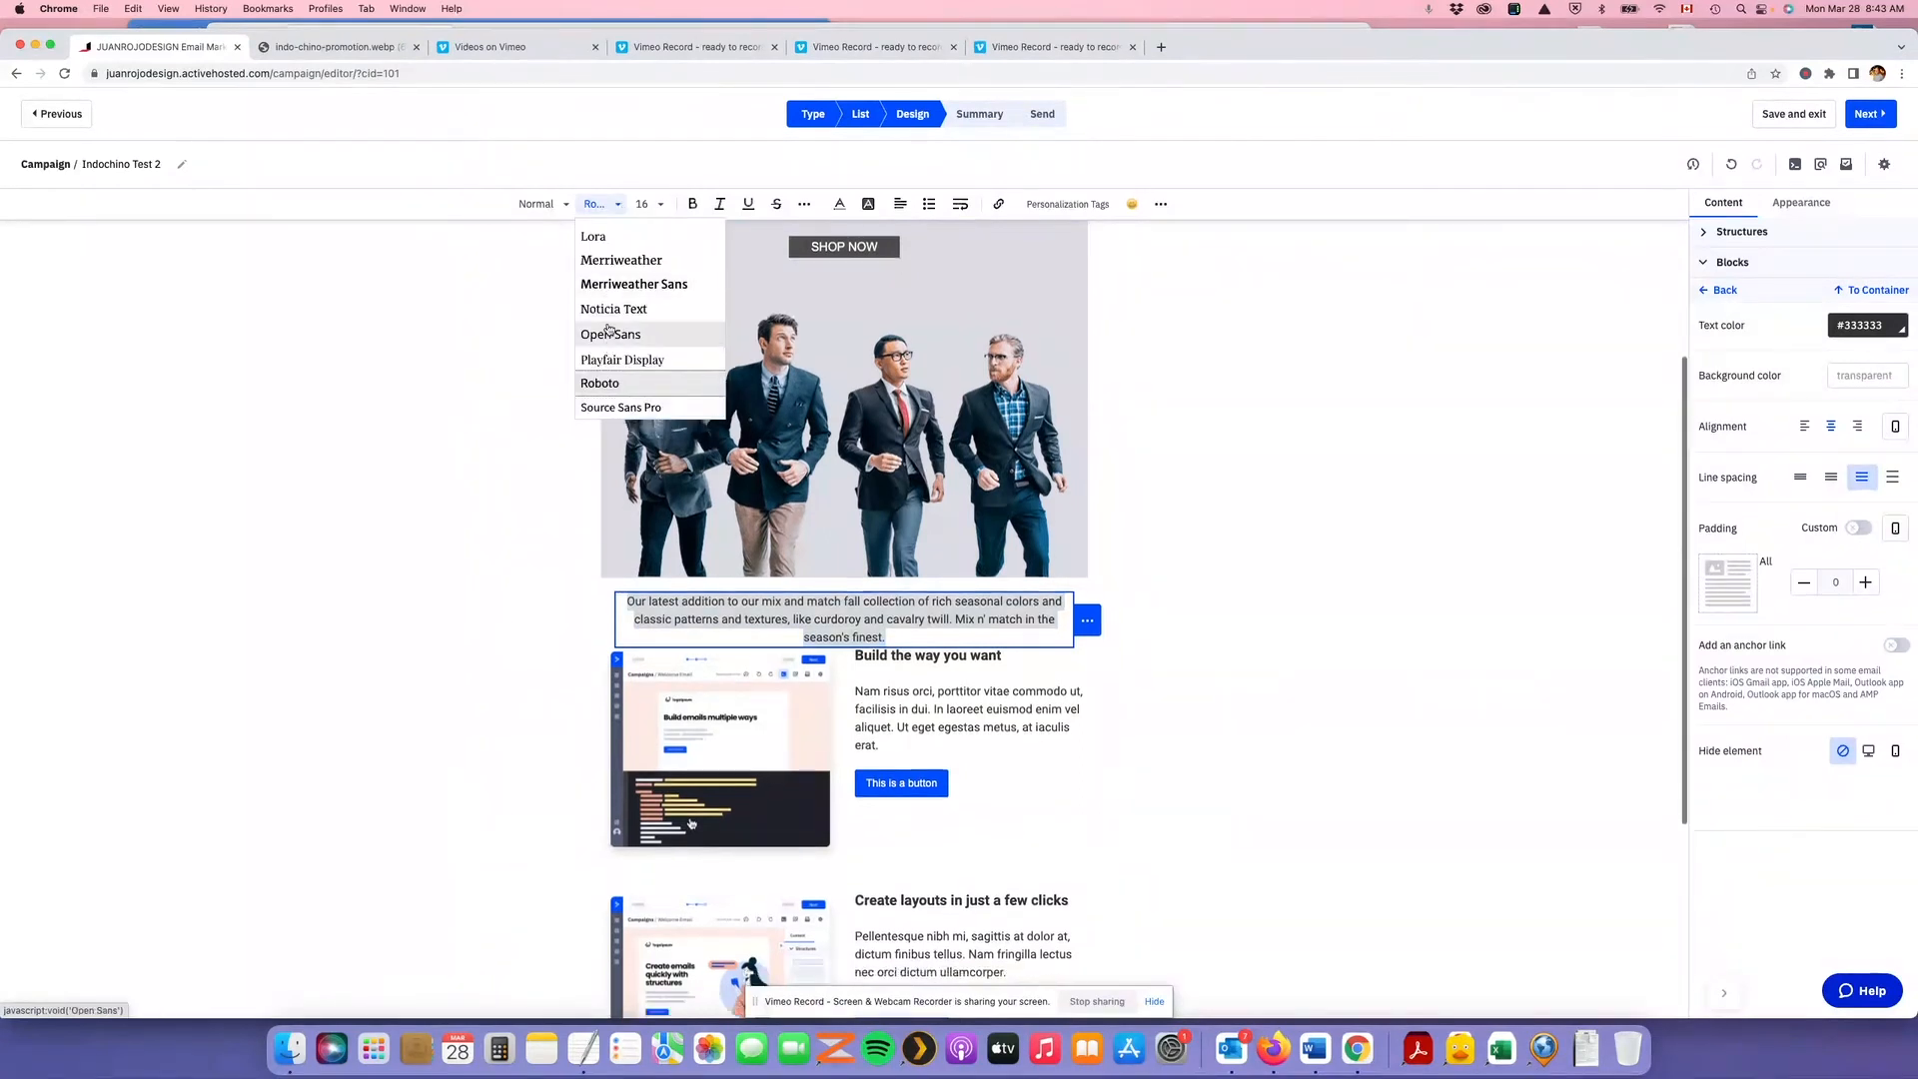
scroll(618, 315, down, 5)
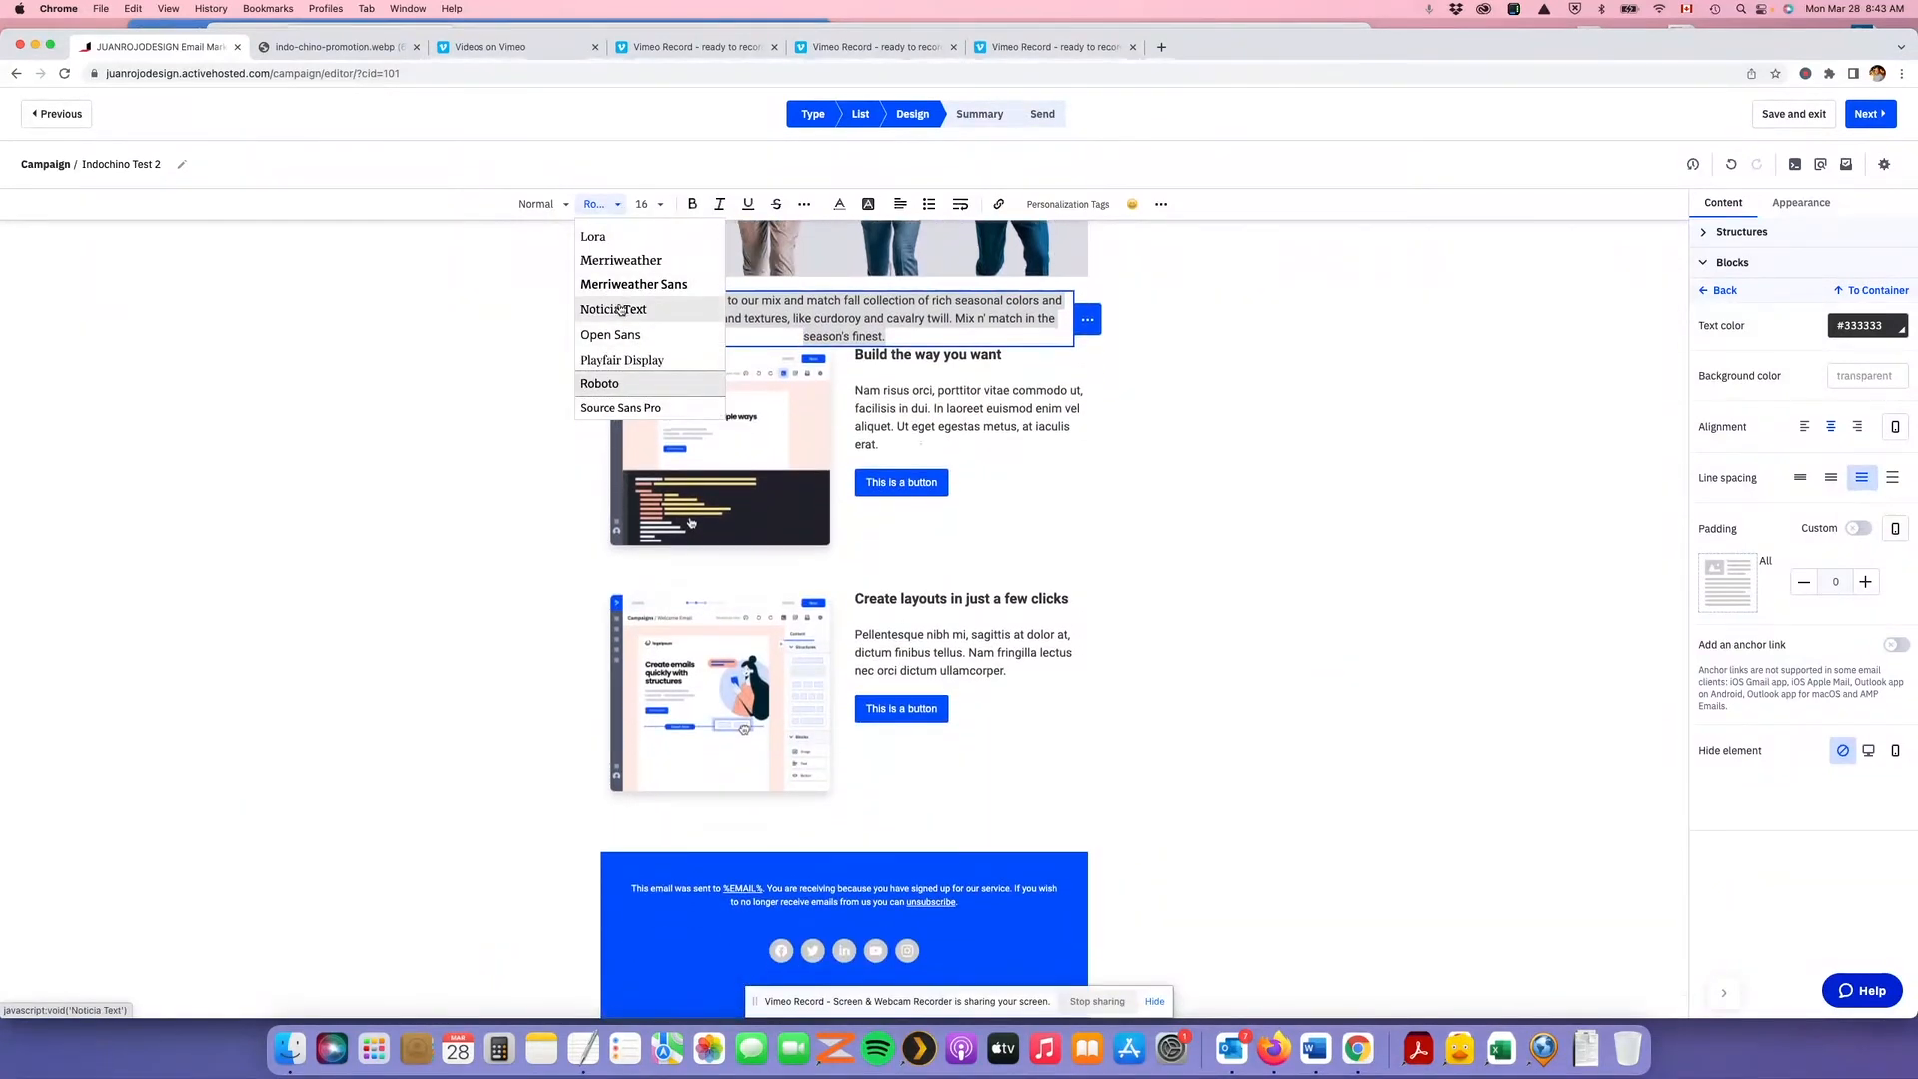
click(615, 310)
click(651, 205)
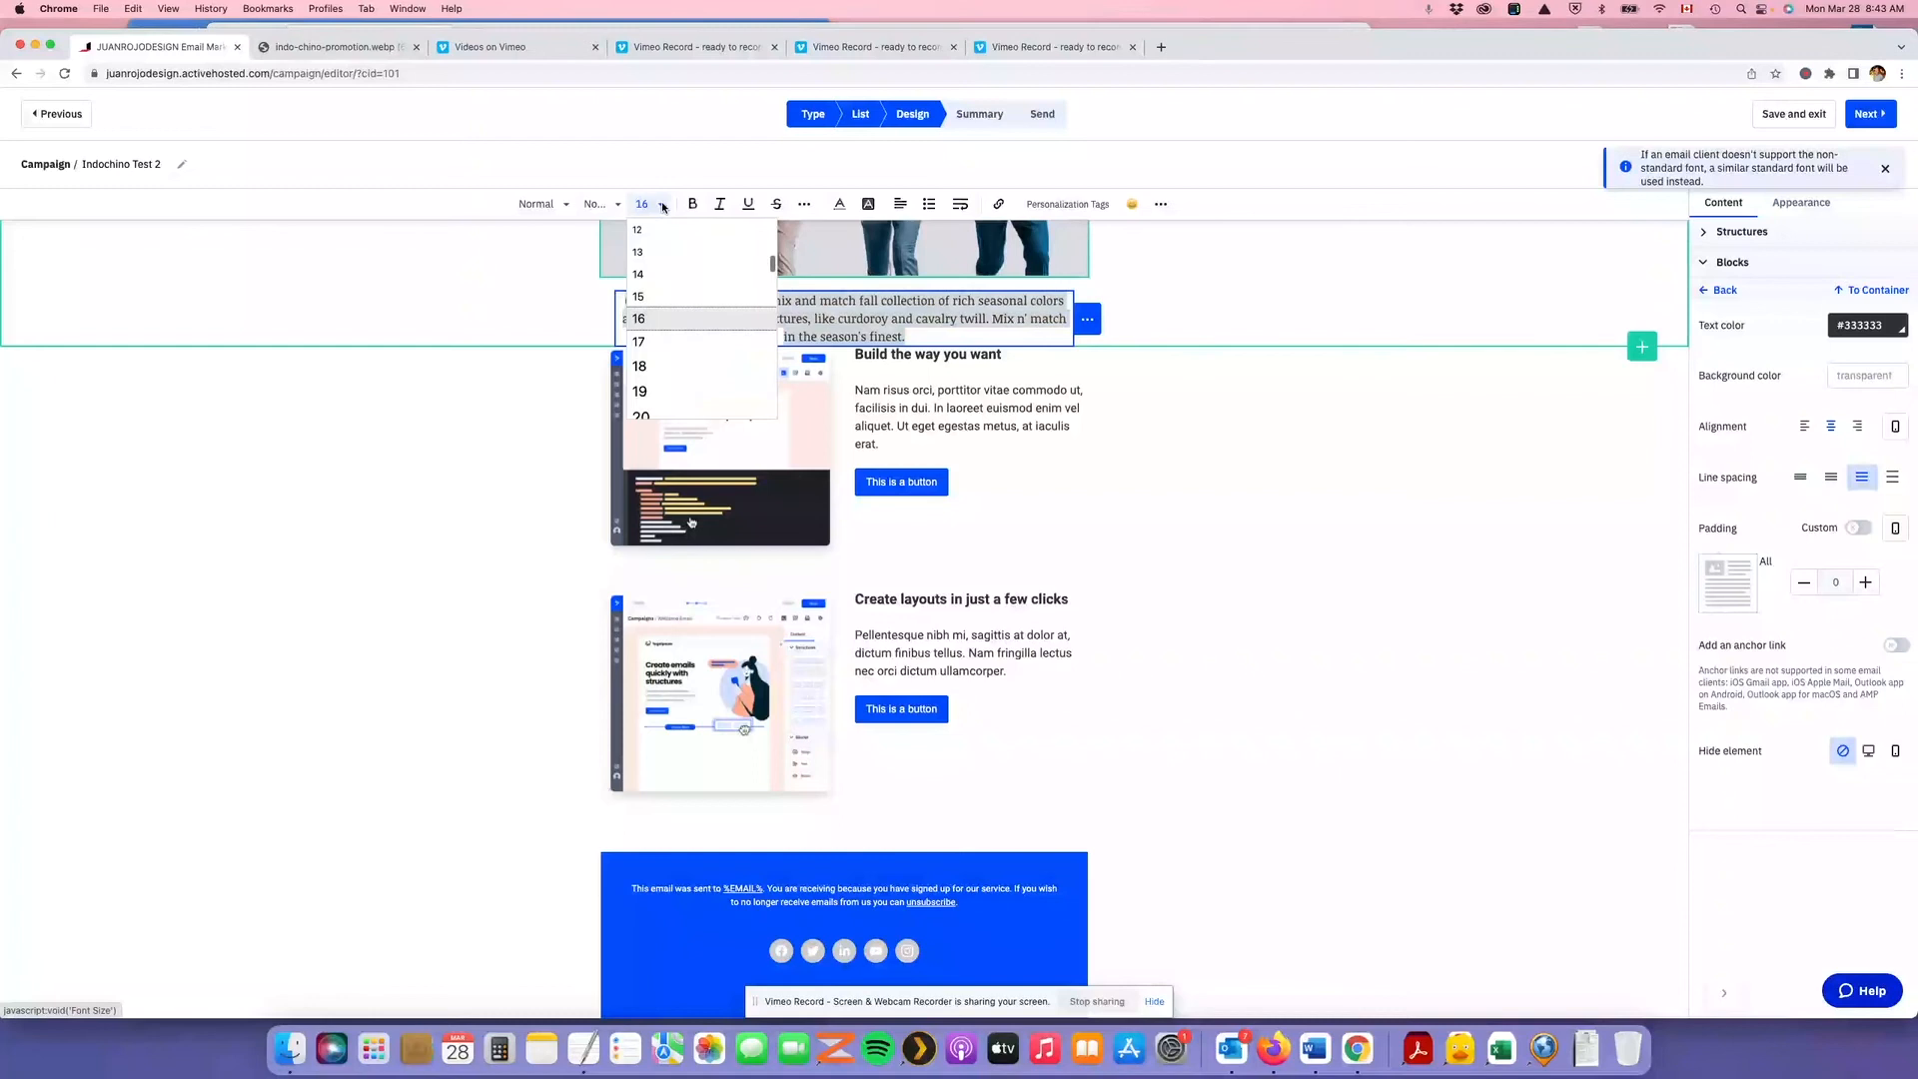
scroll(658, 385, down, 3)
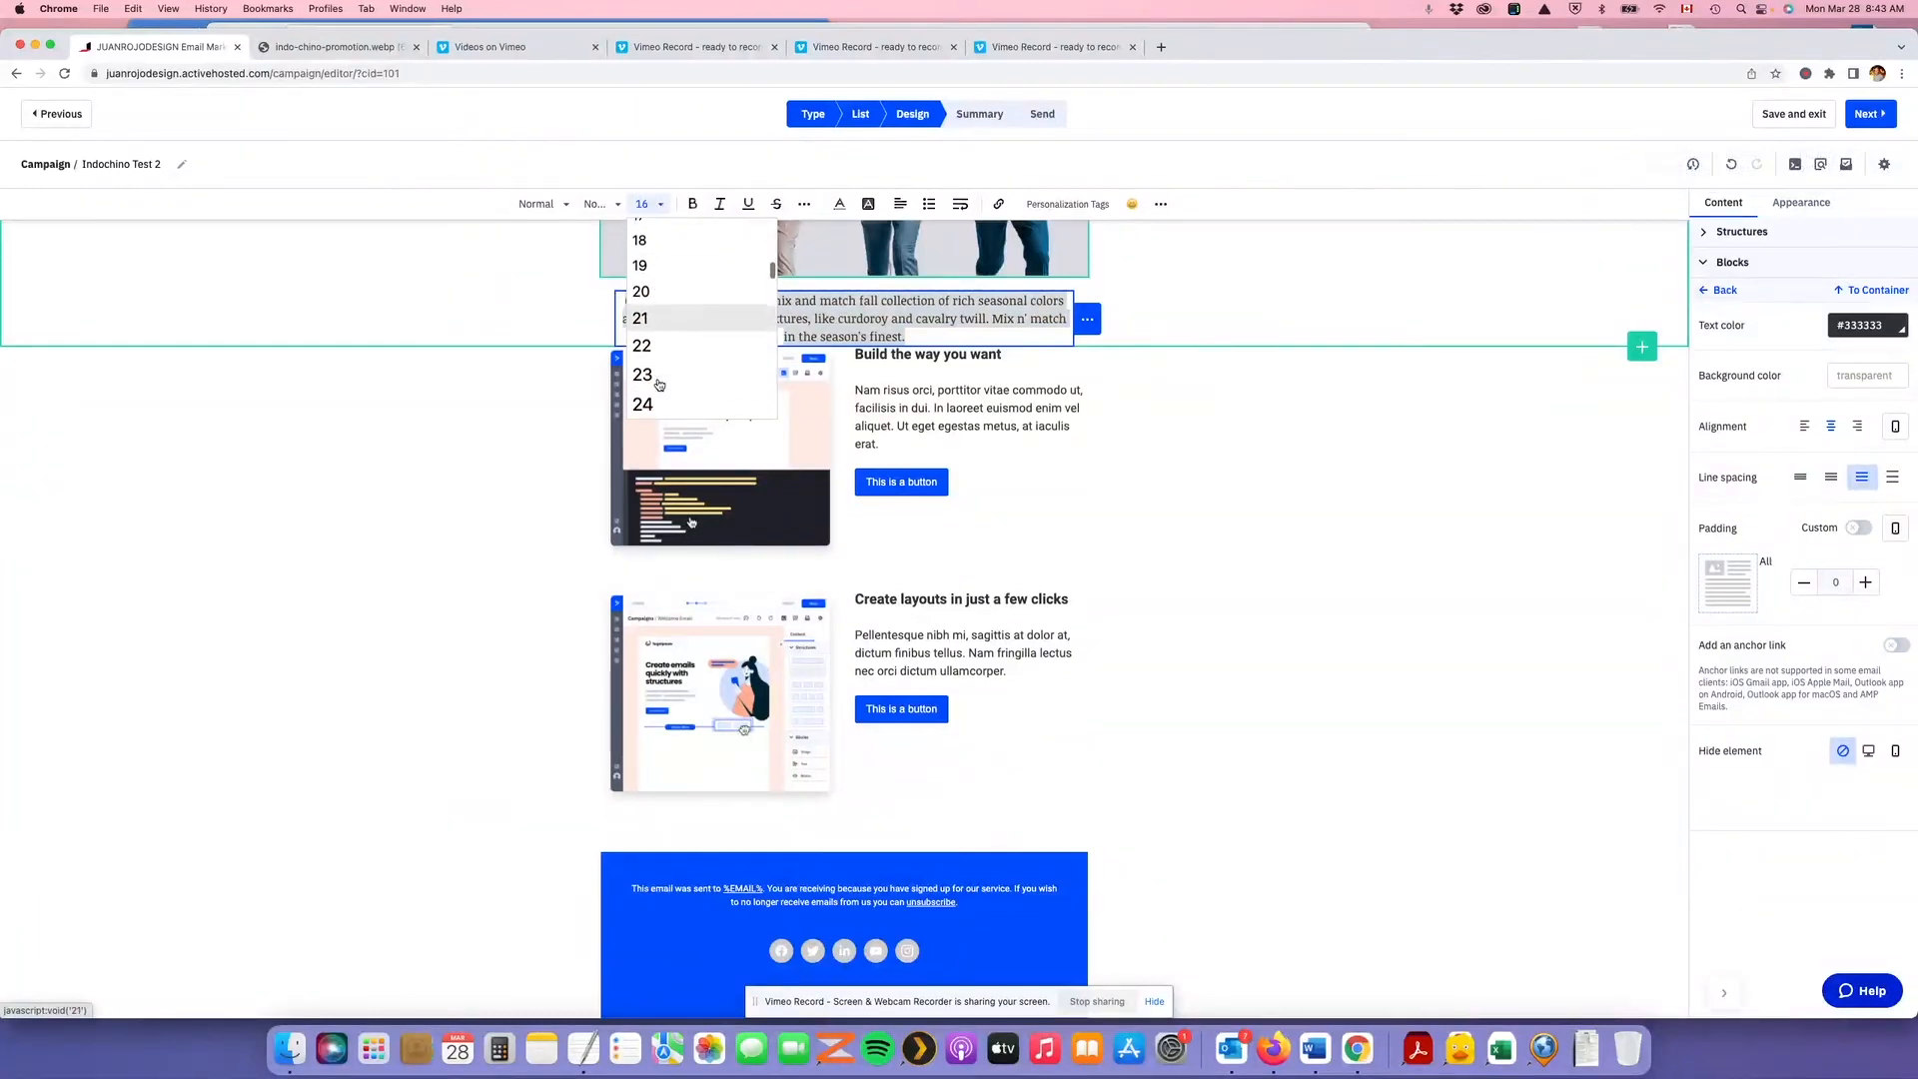
click(655, 405)
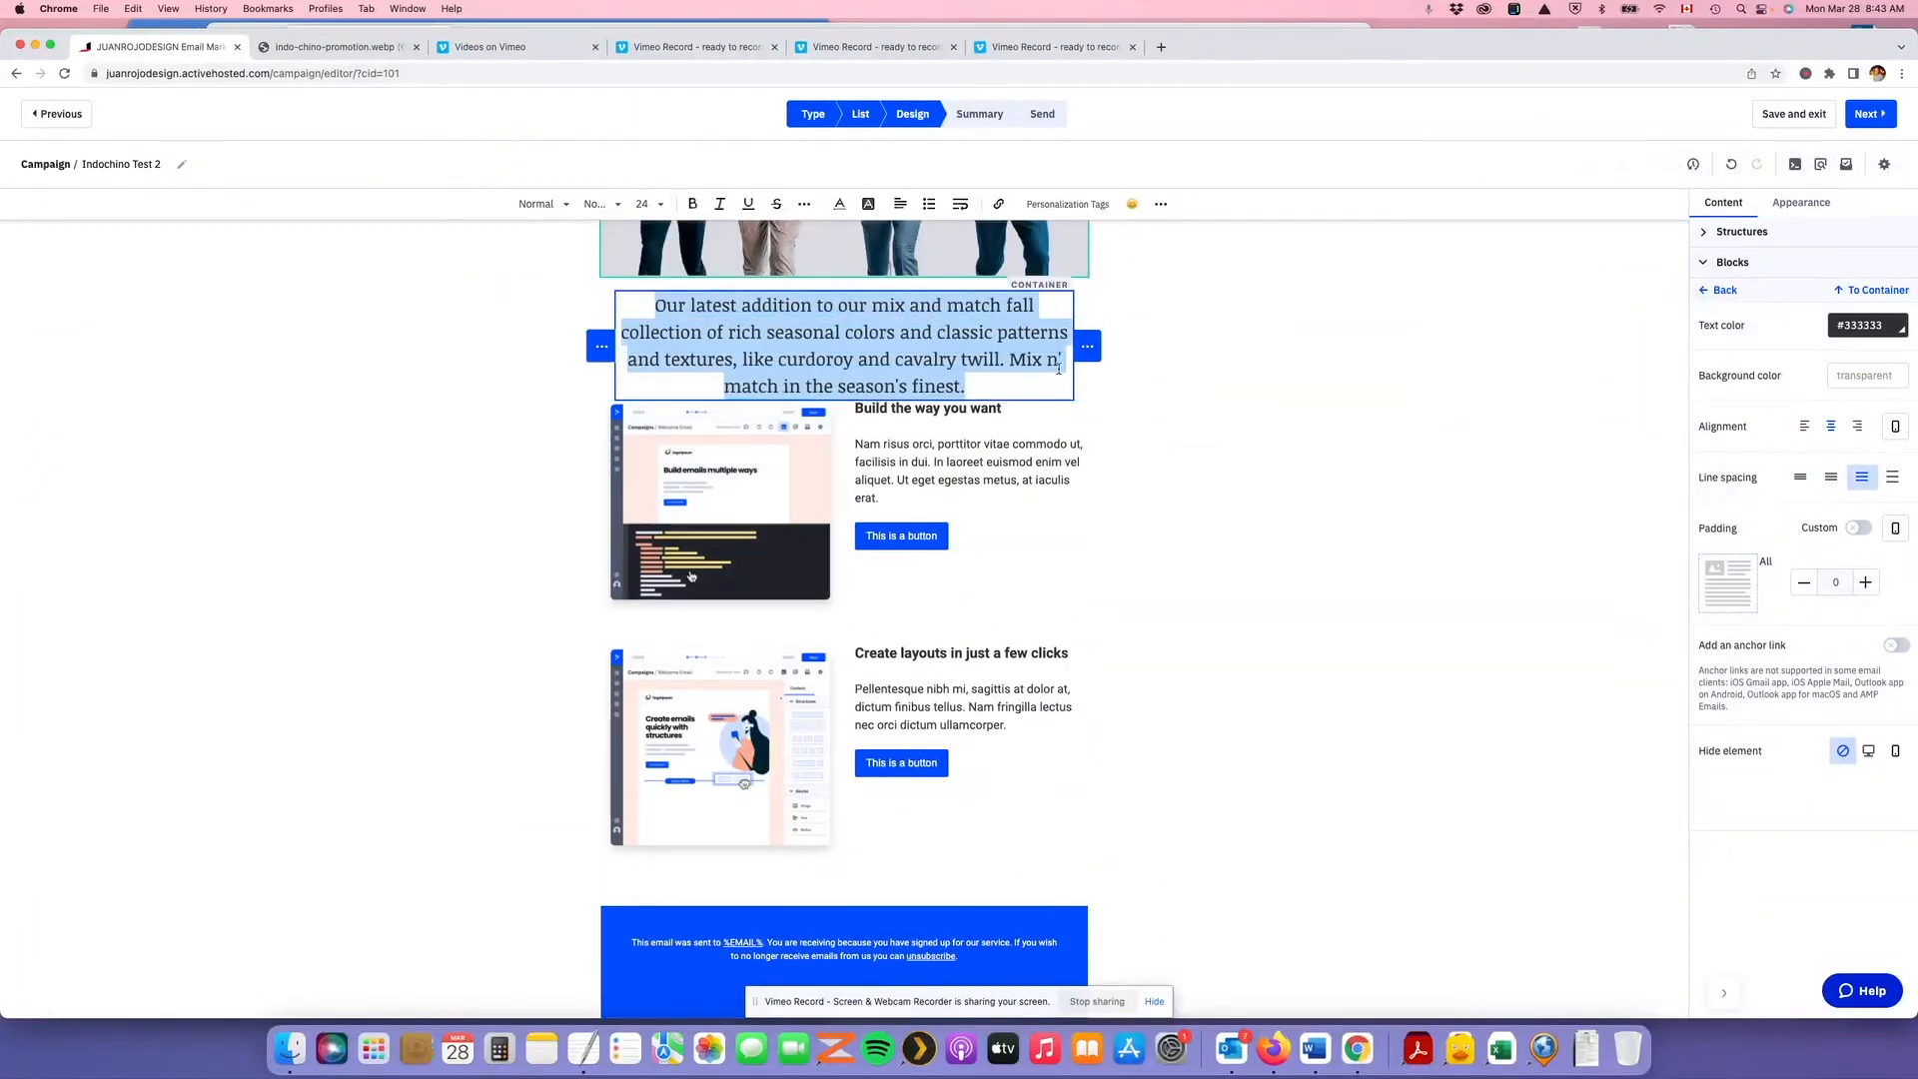
Copy the color code #4d4d4d from the TextEdit notes and apply it as the paragraph's text color
scroll(1226, 442, up, 1)
scroll(1226, 442, up, 3)
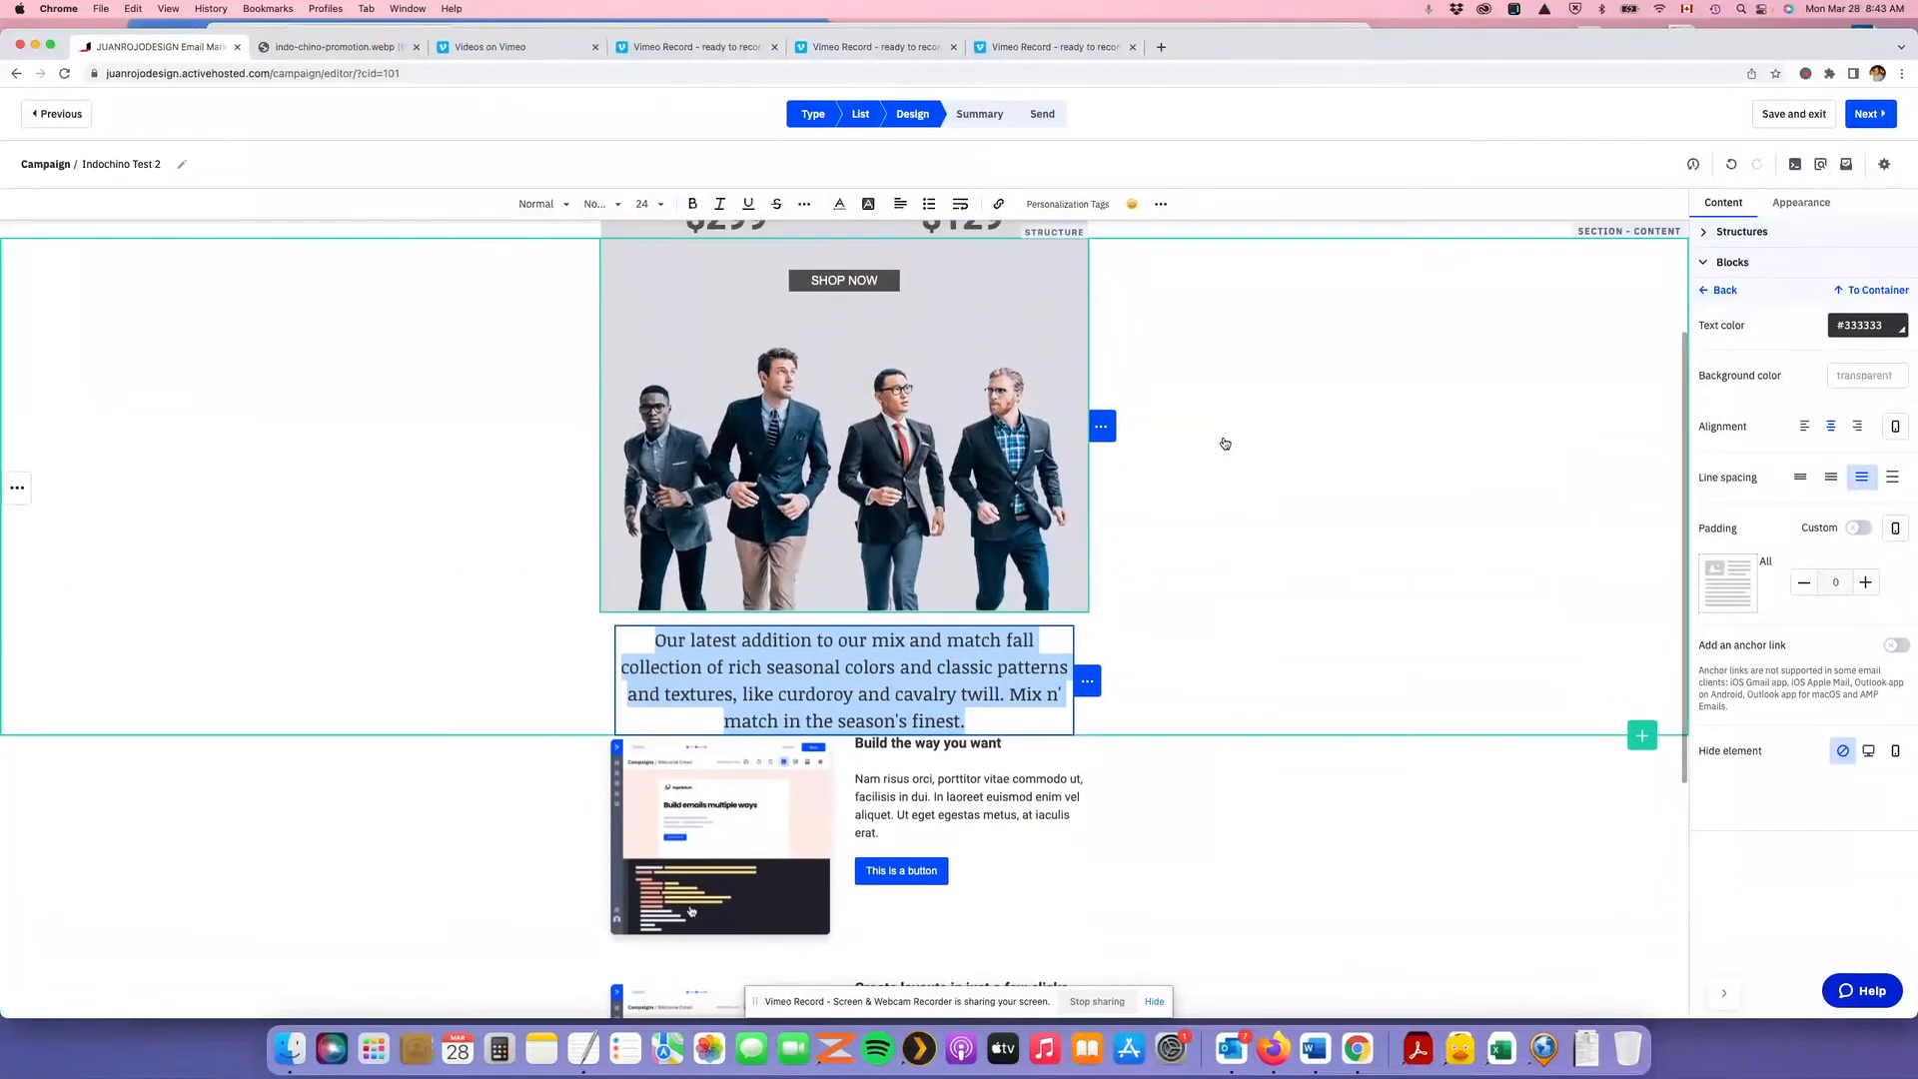
click(587, 1051)
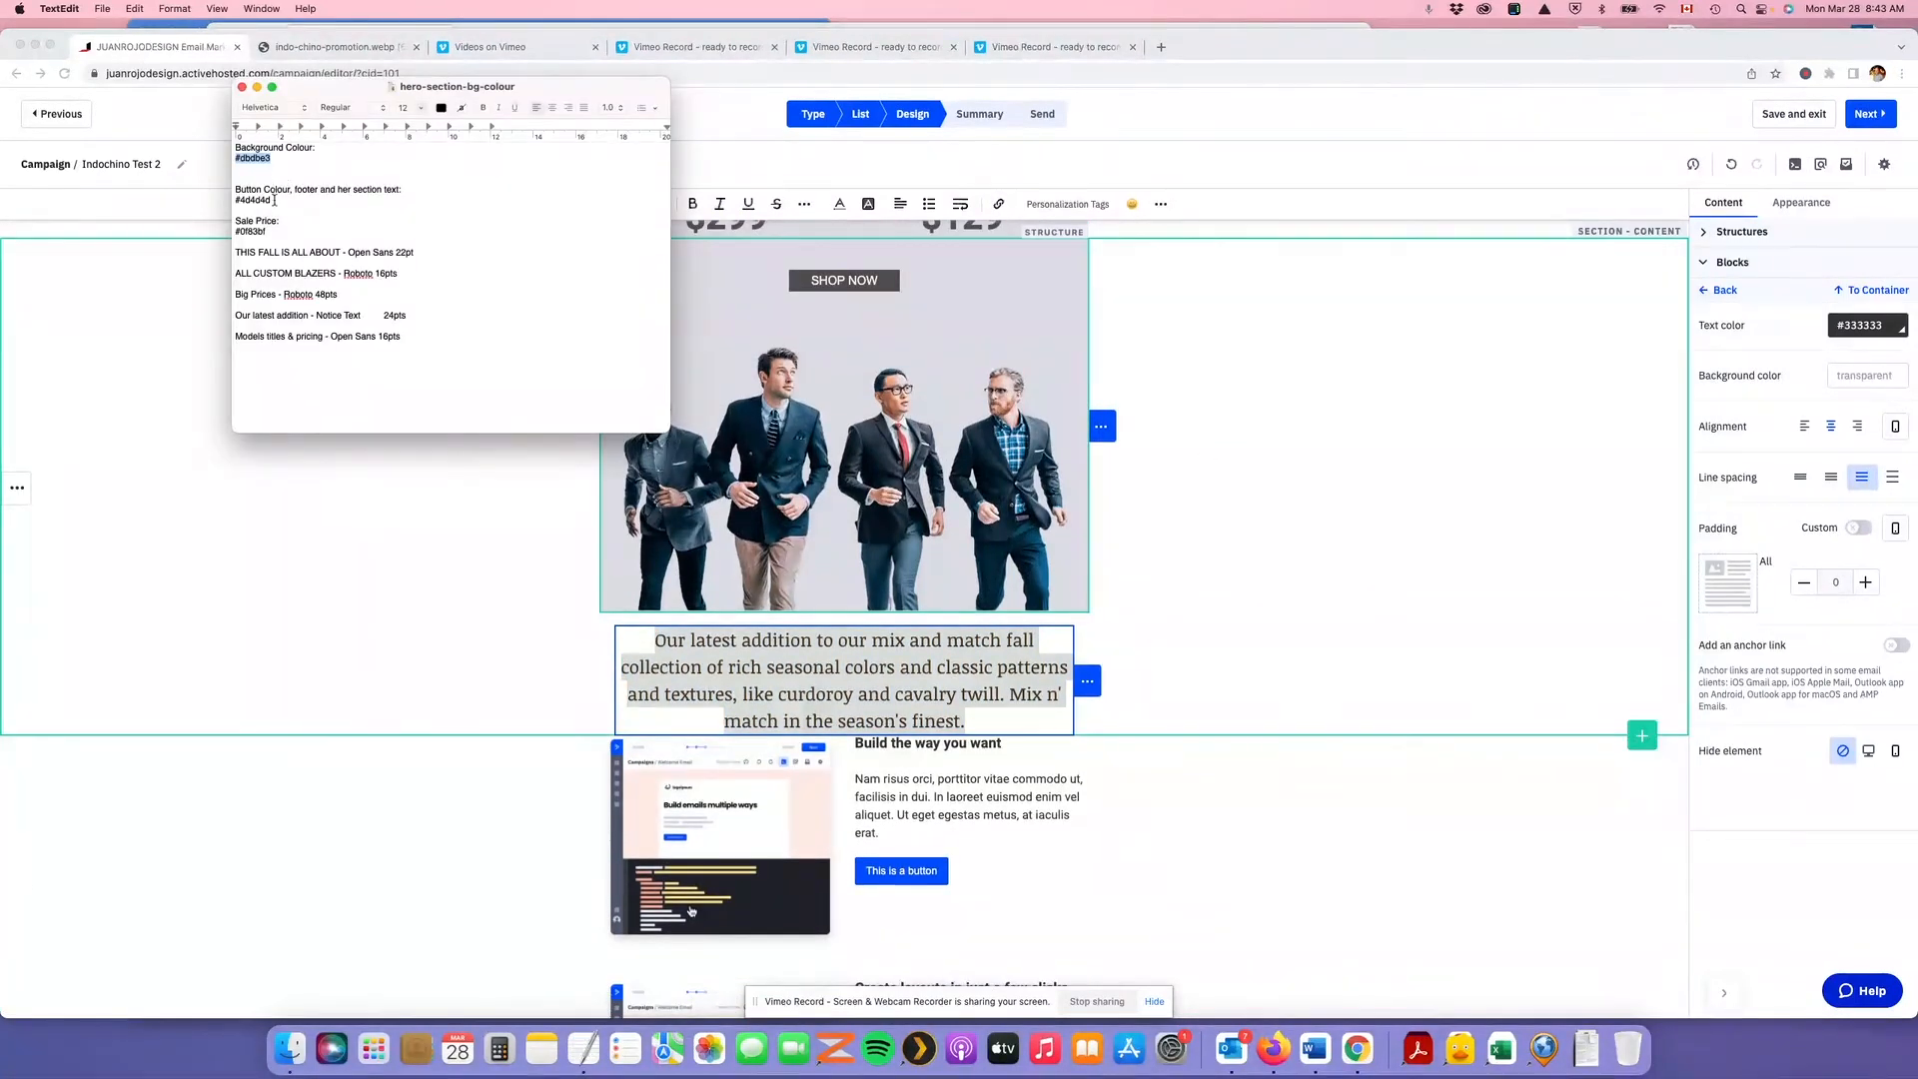
drag(272, 199, 224, 202)
key(super+c)
click(1854, 340)
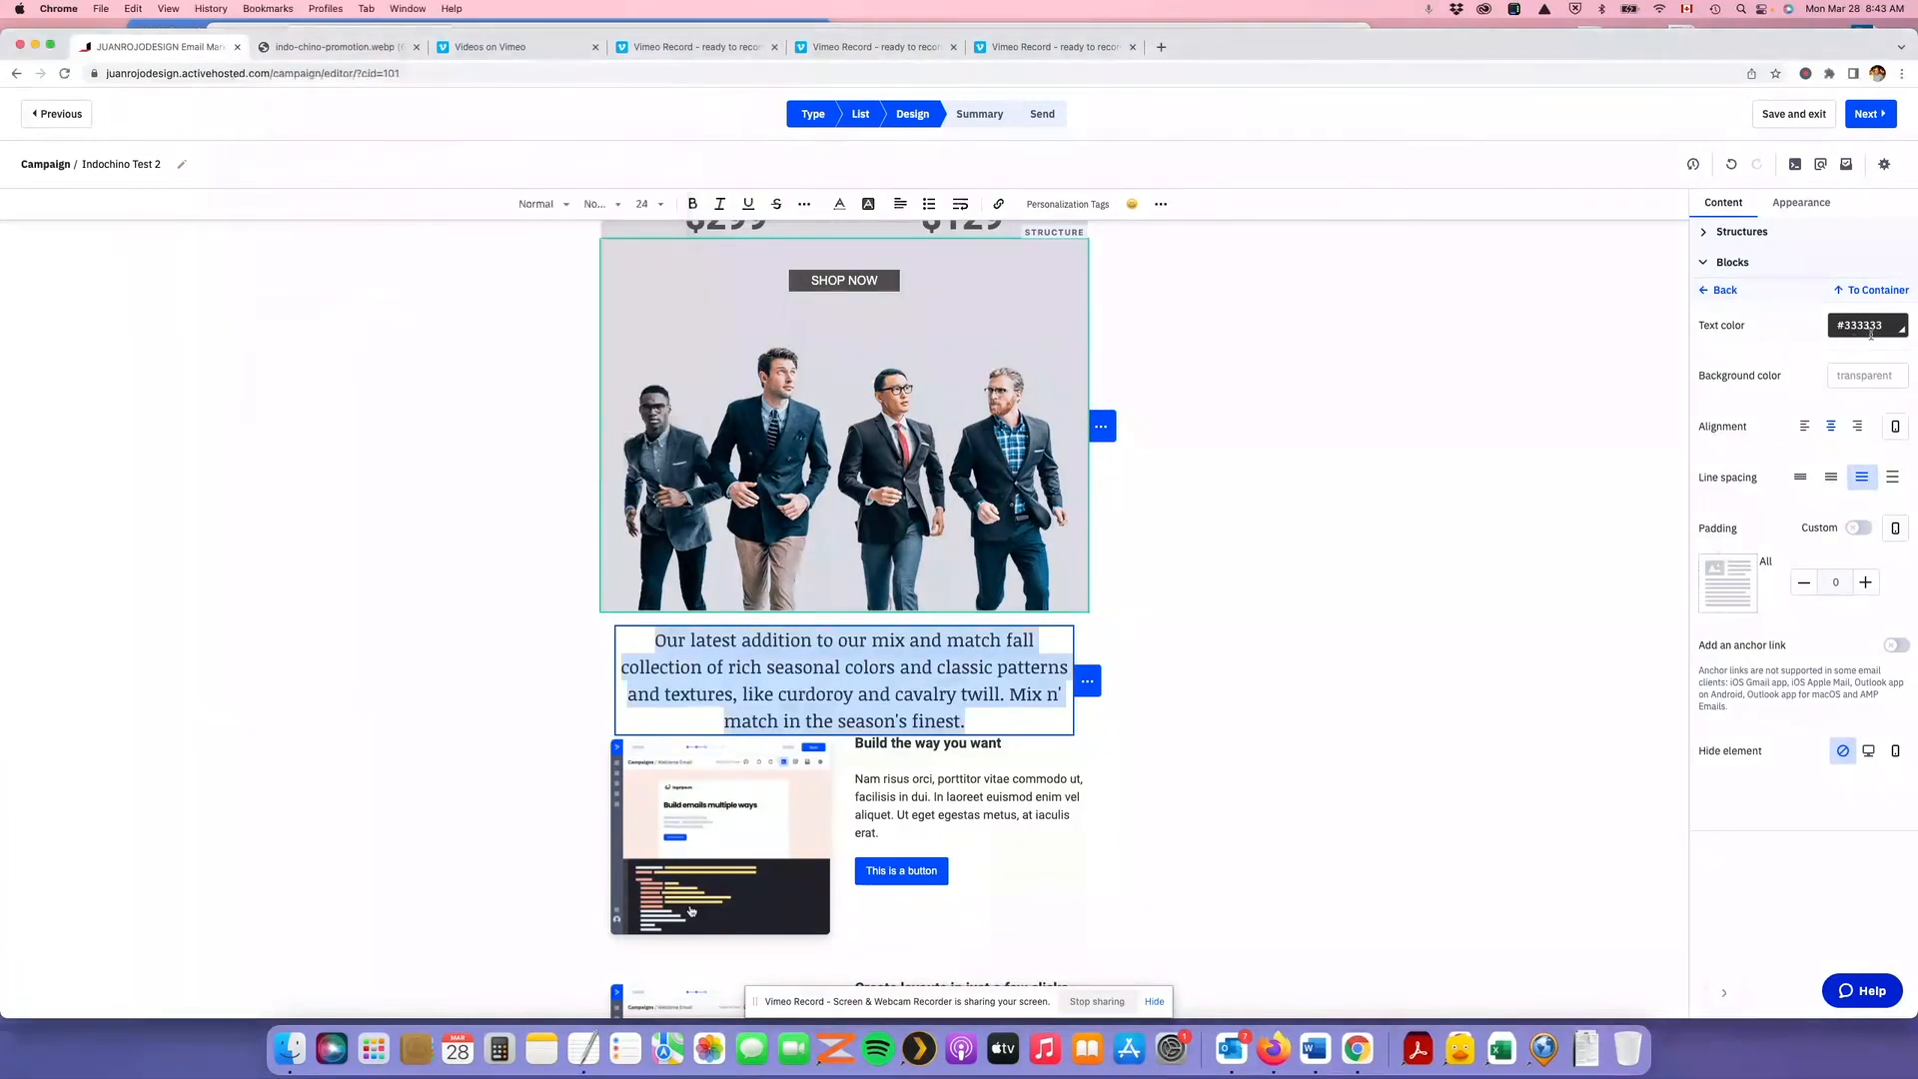
click(1884, 325)
key(super+v)
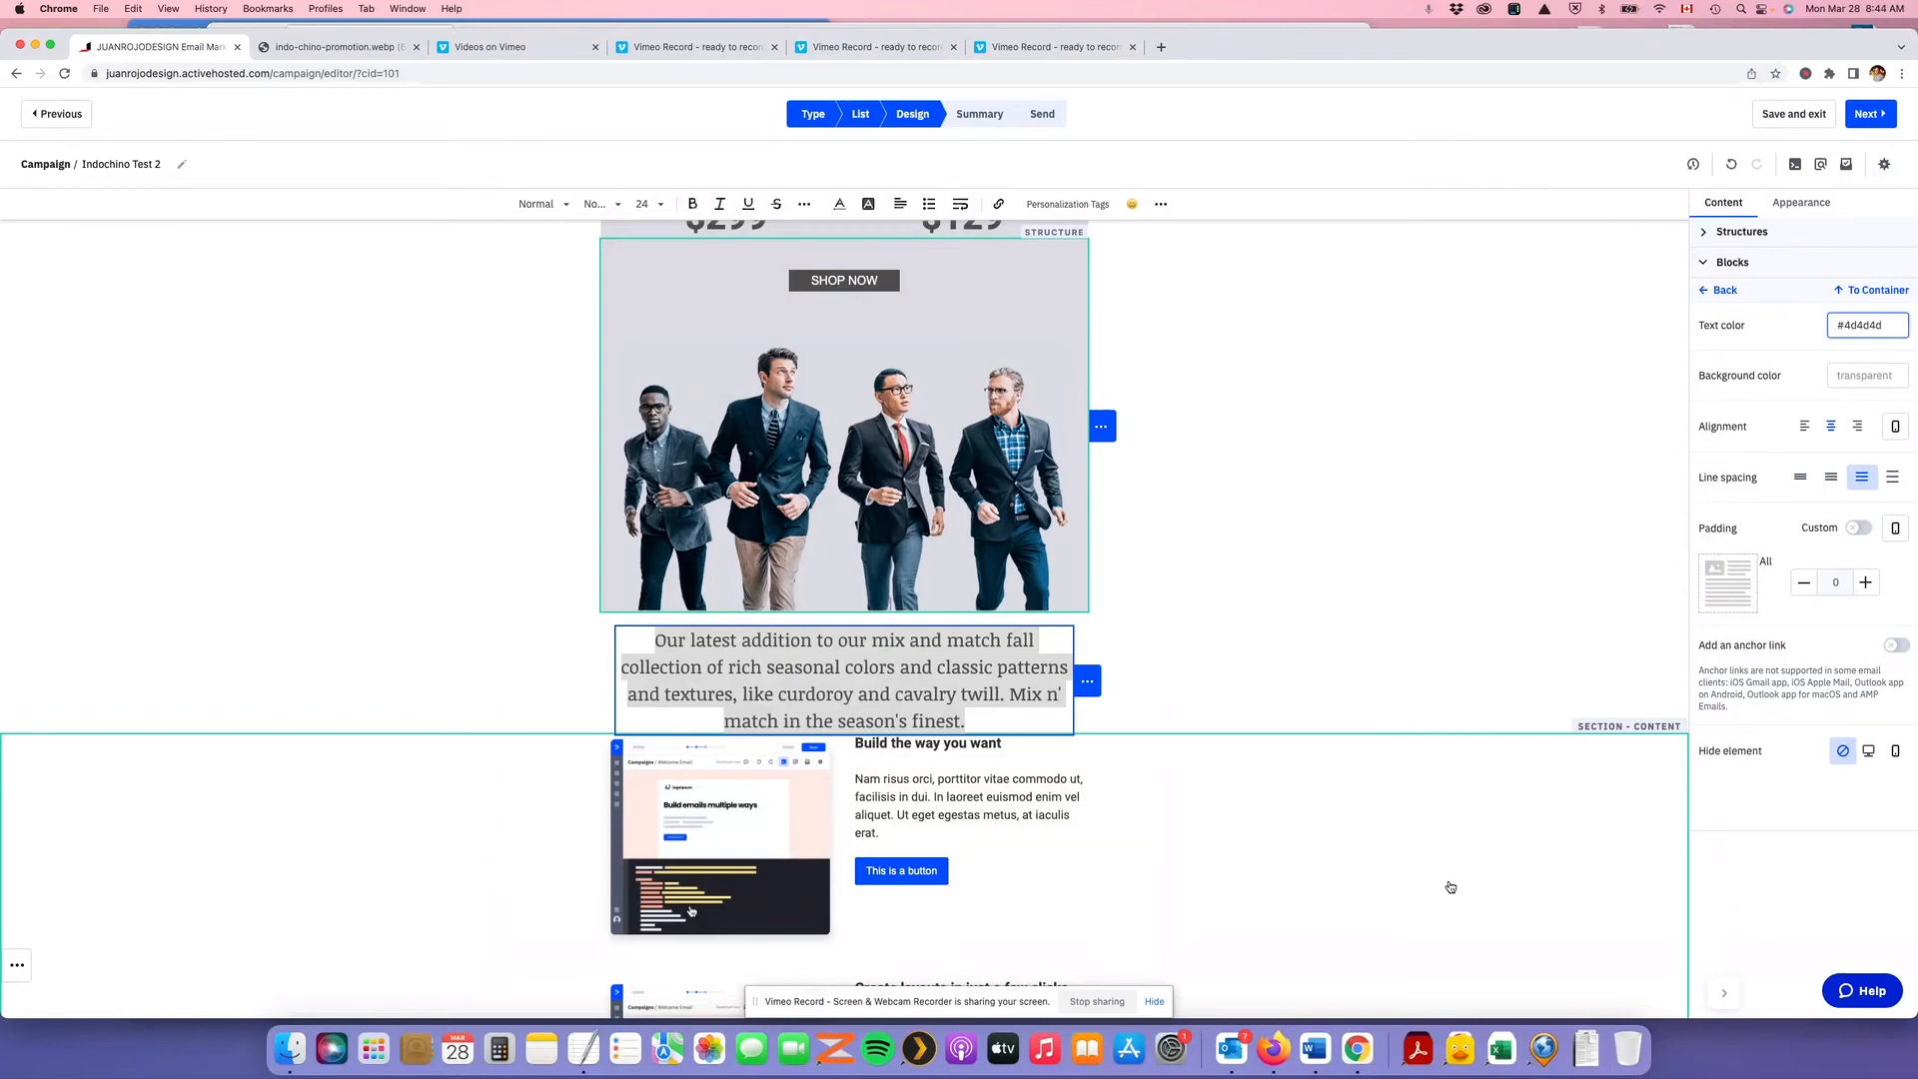
Check the reference design and insert a three-column structure below the intro paragraph
click(356, 49)
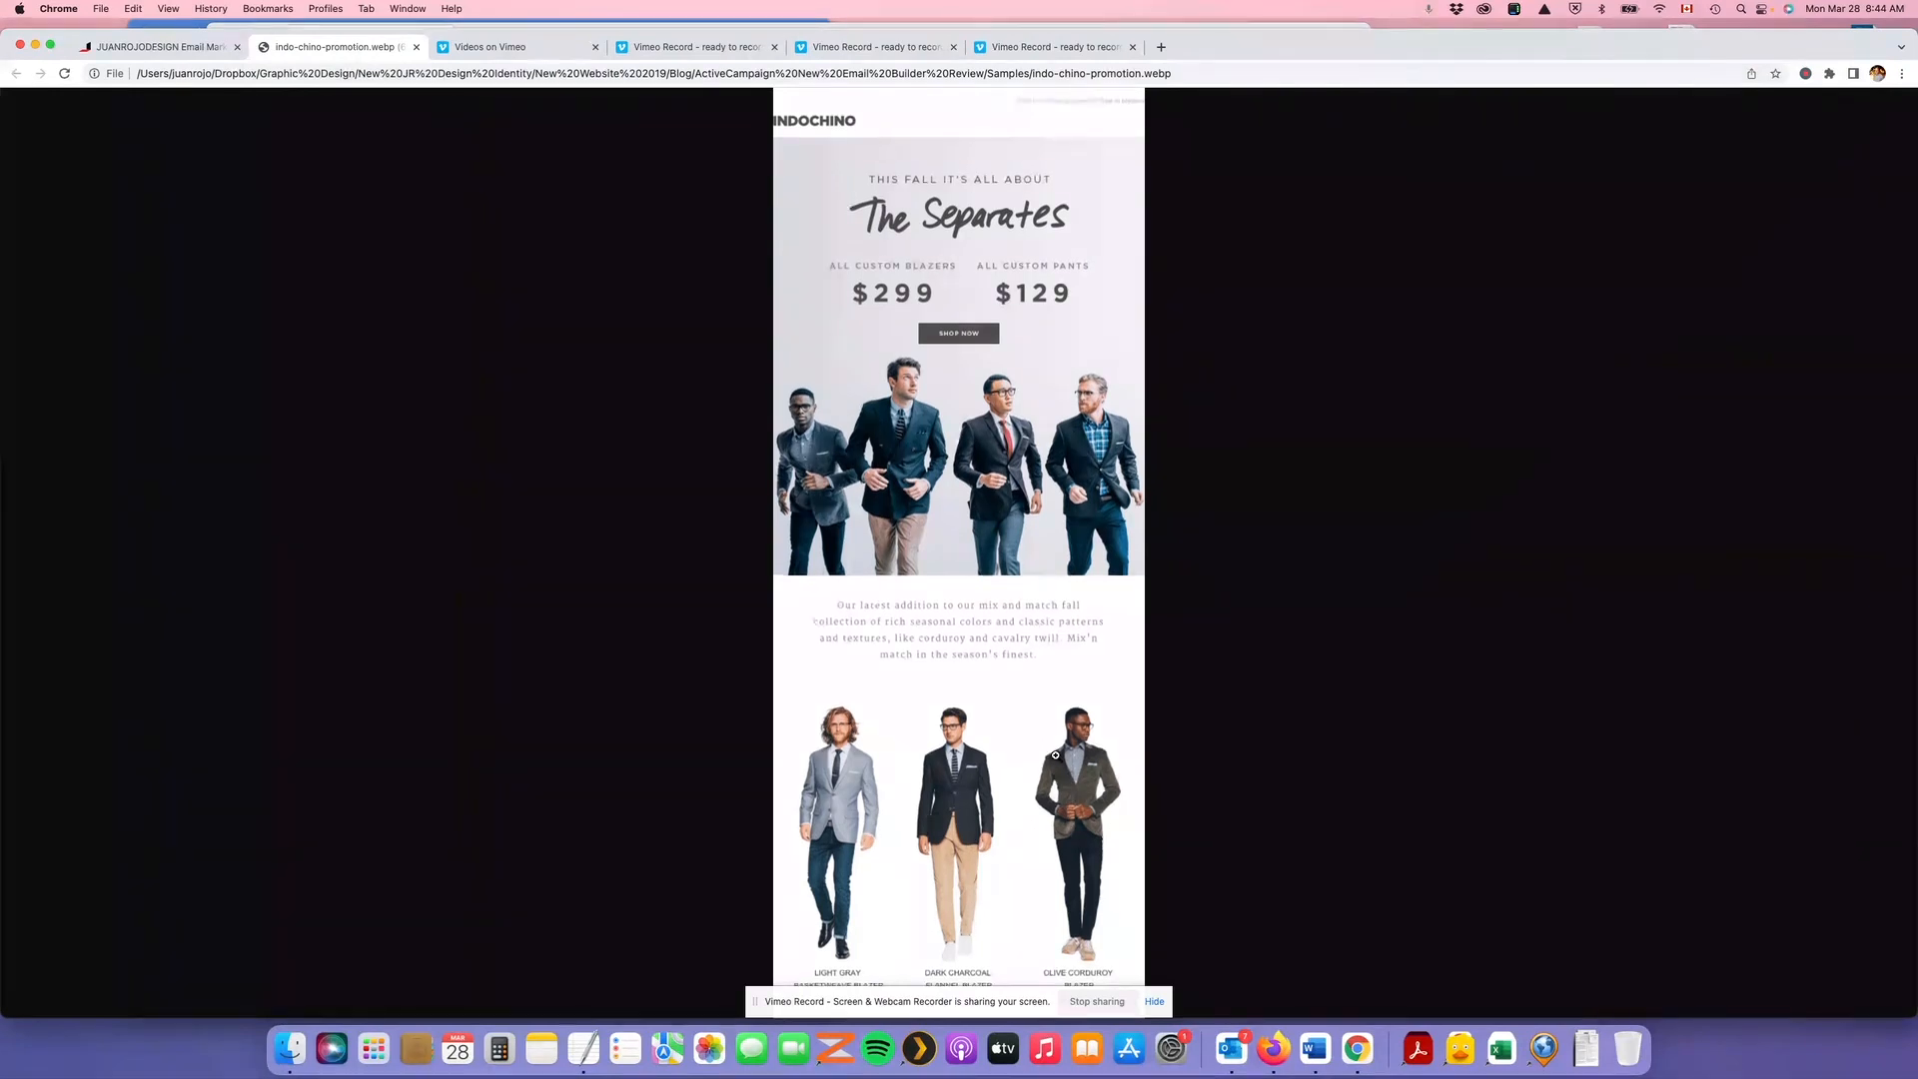
click(152, 49)
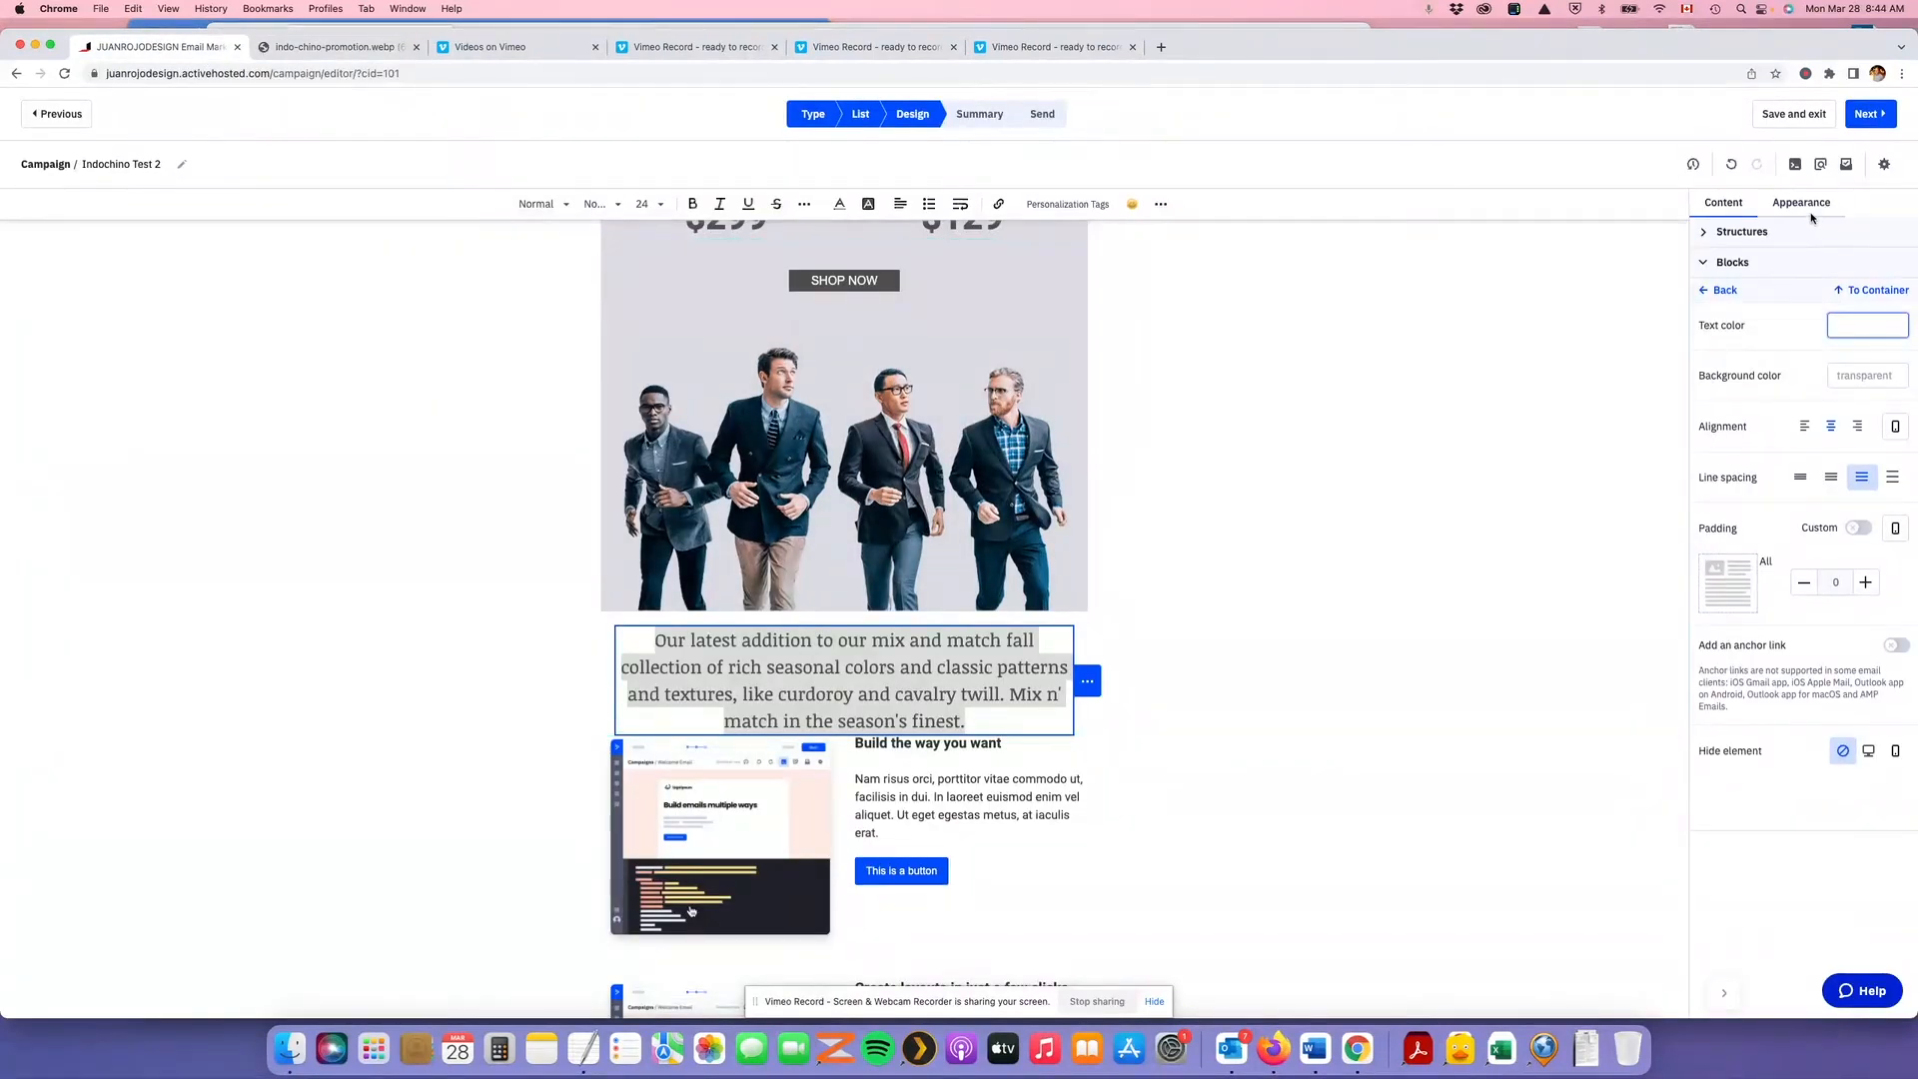
click(1703, 238)
drag(1763, 362, 945, 730)
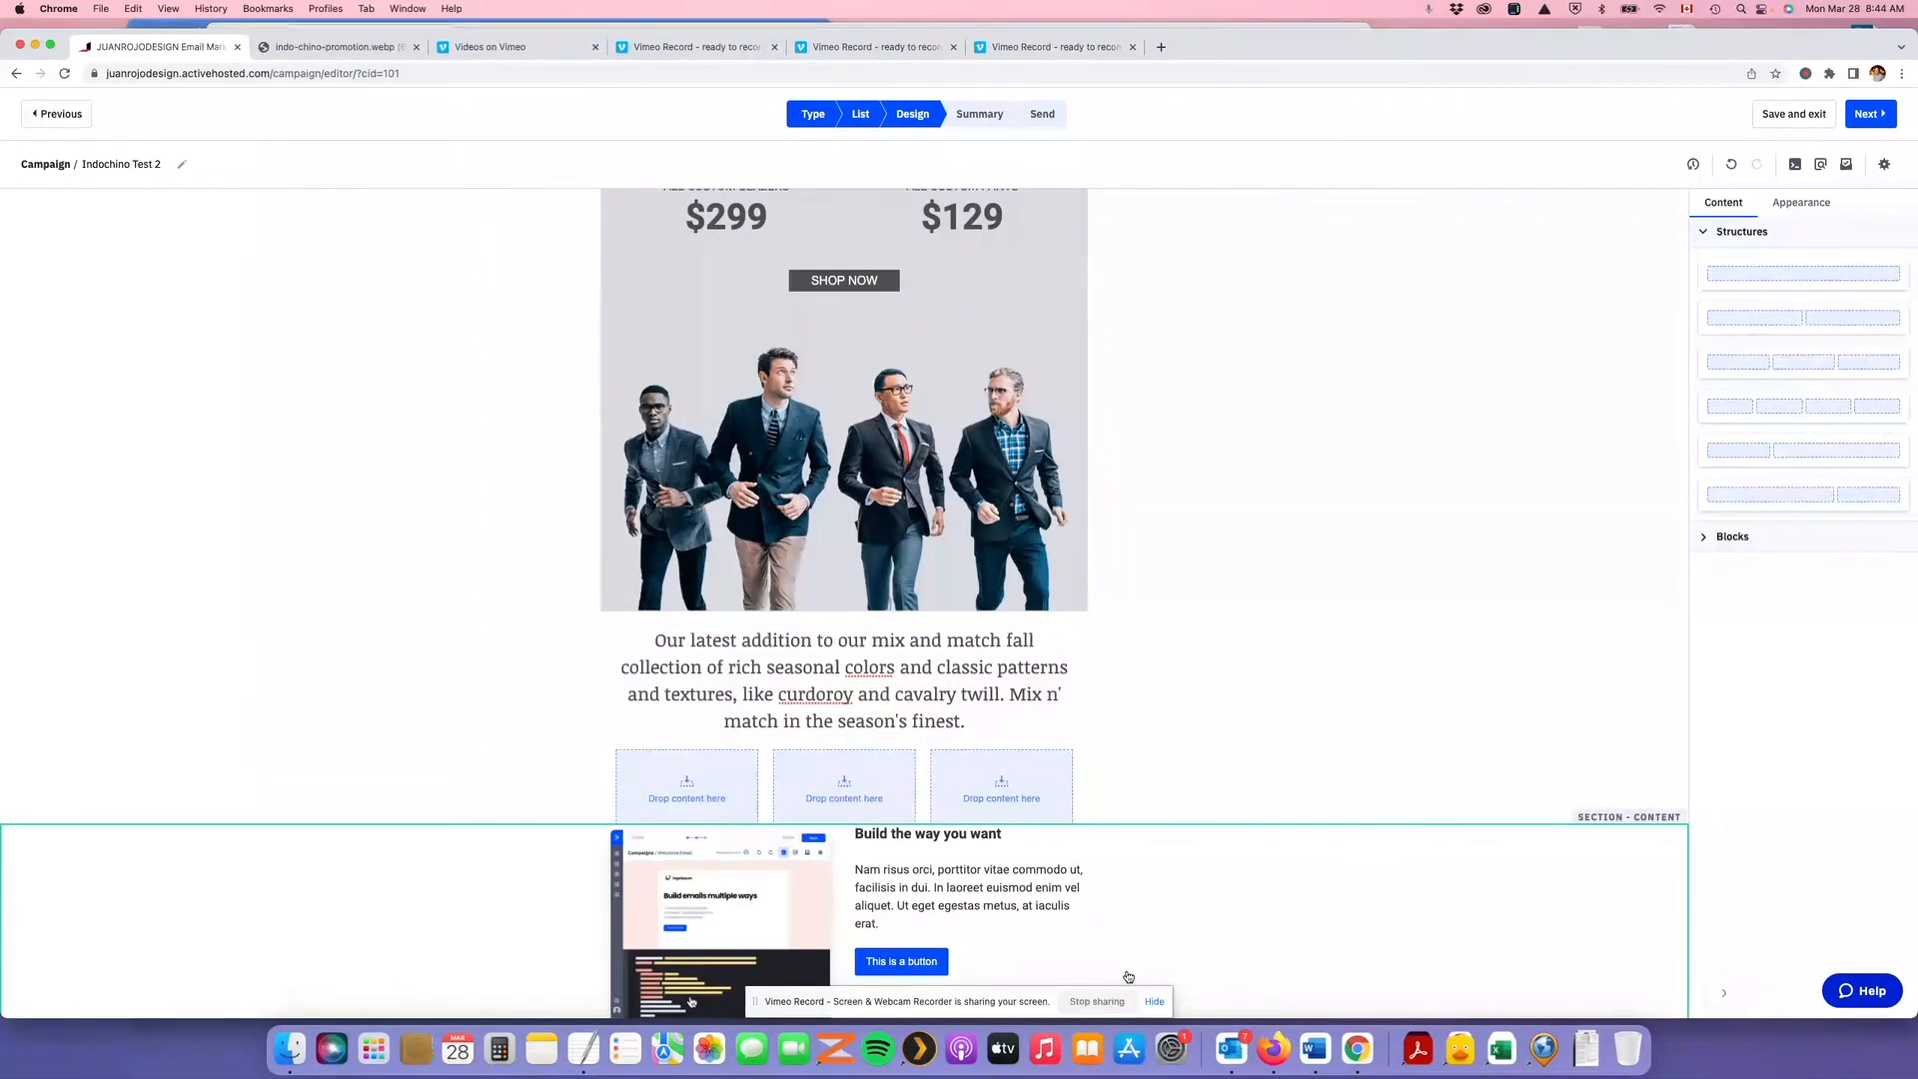
click(823, 705)
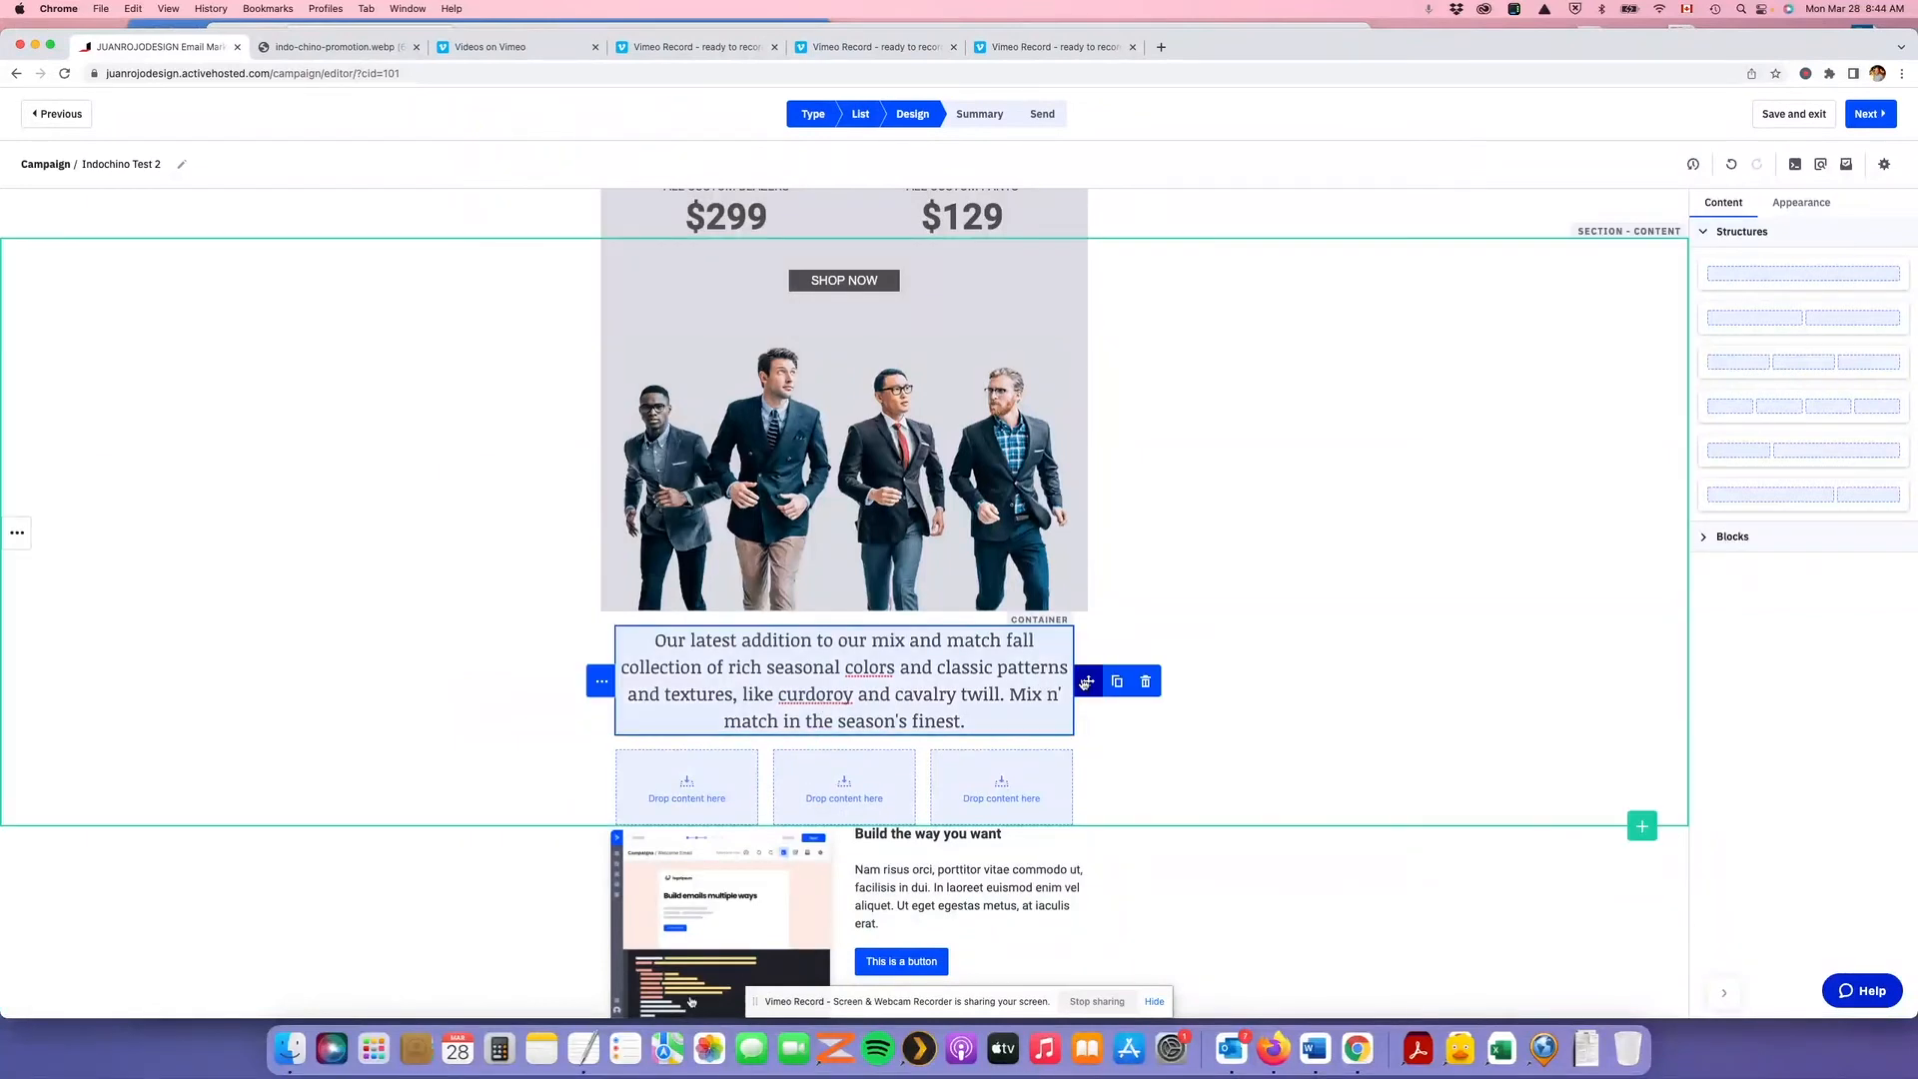
click(1032, 620)
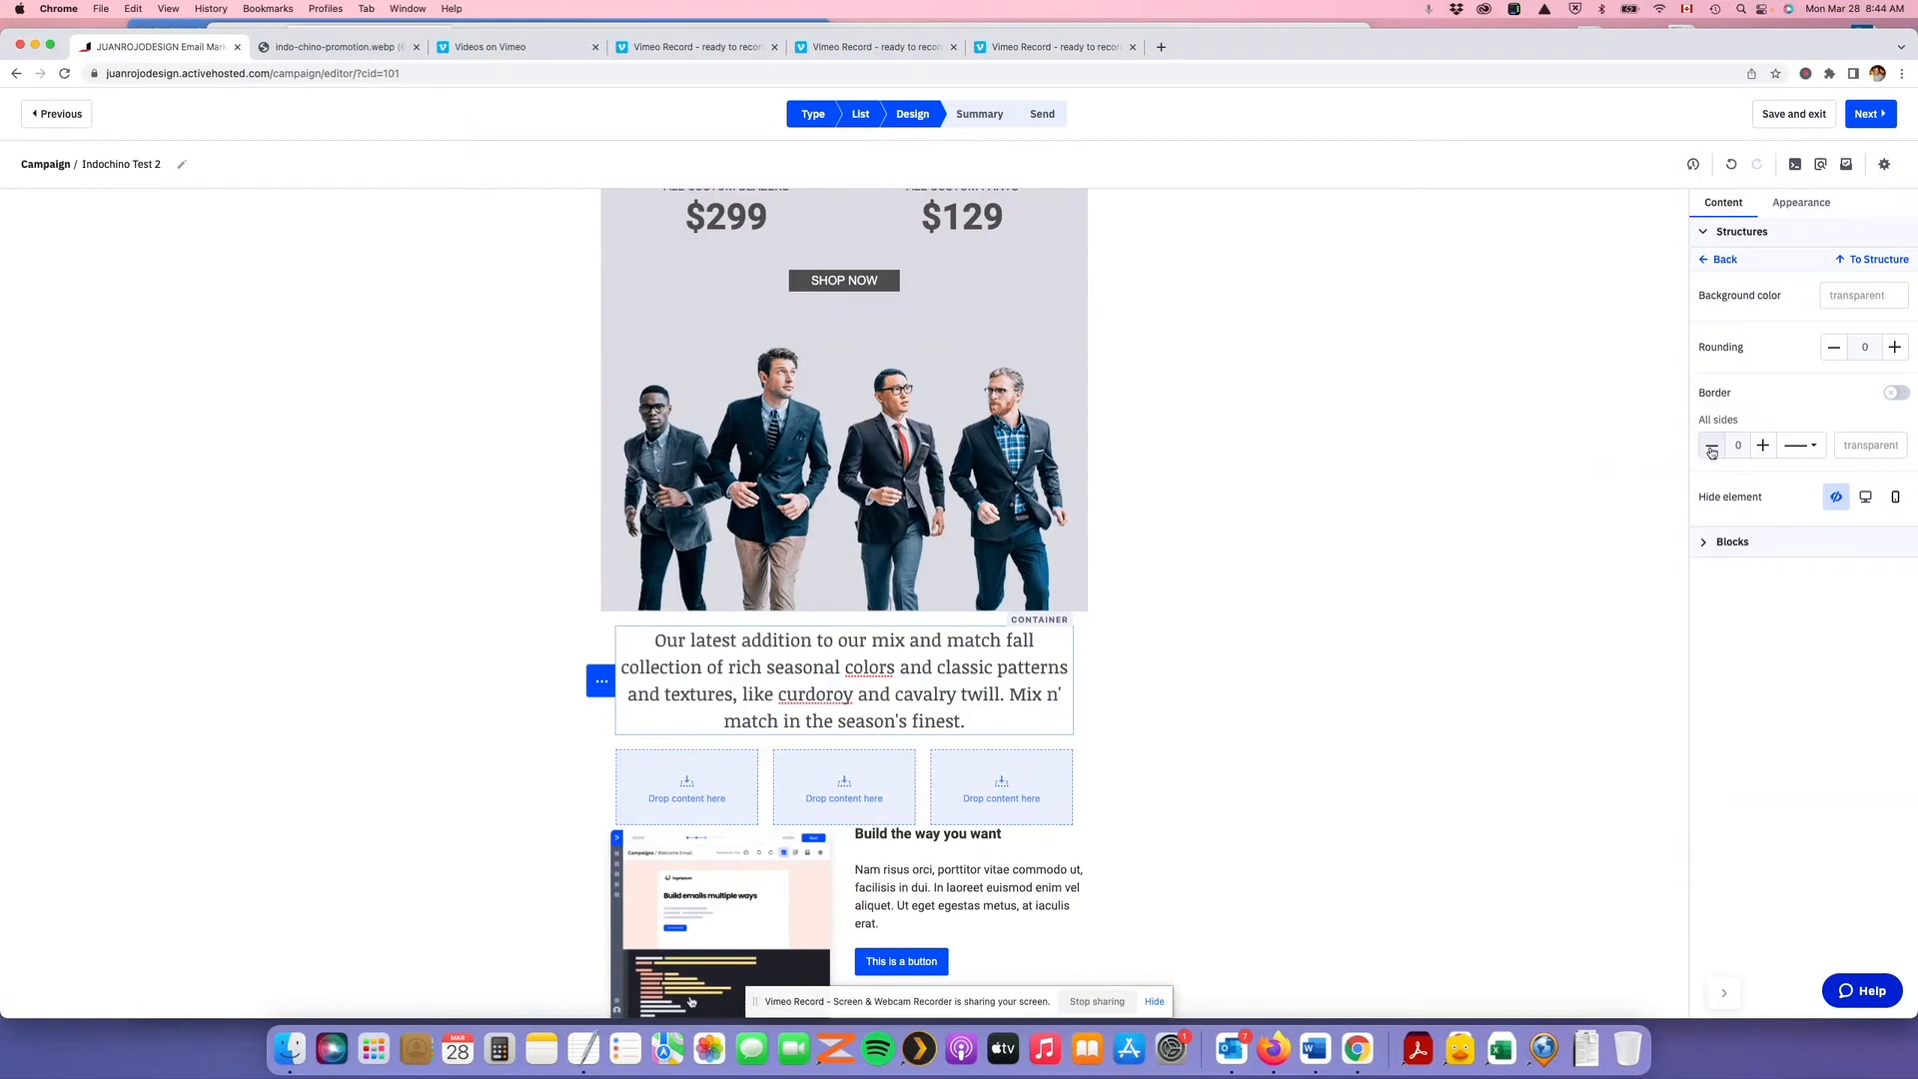
click(1796, 205)
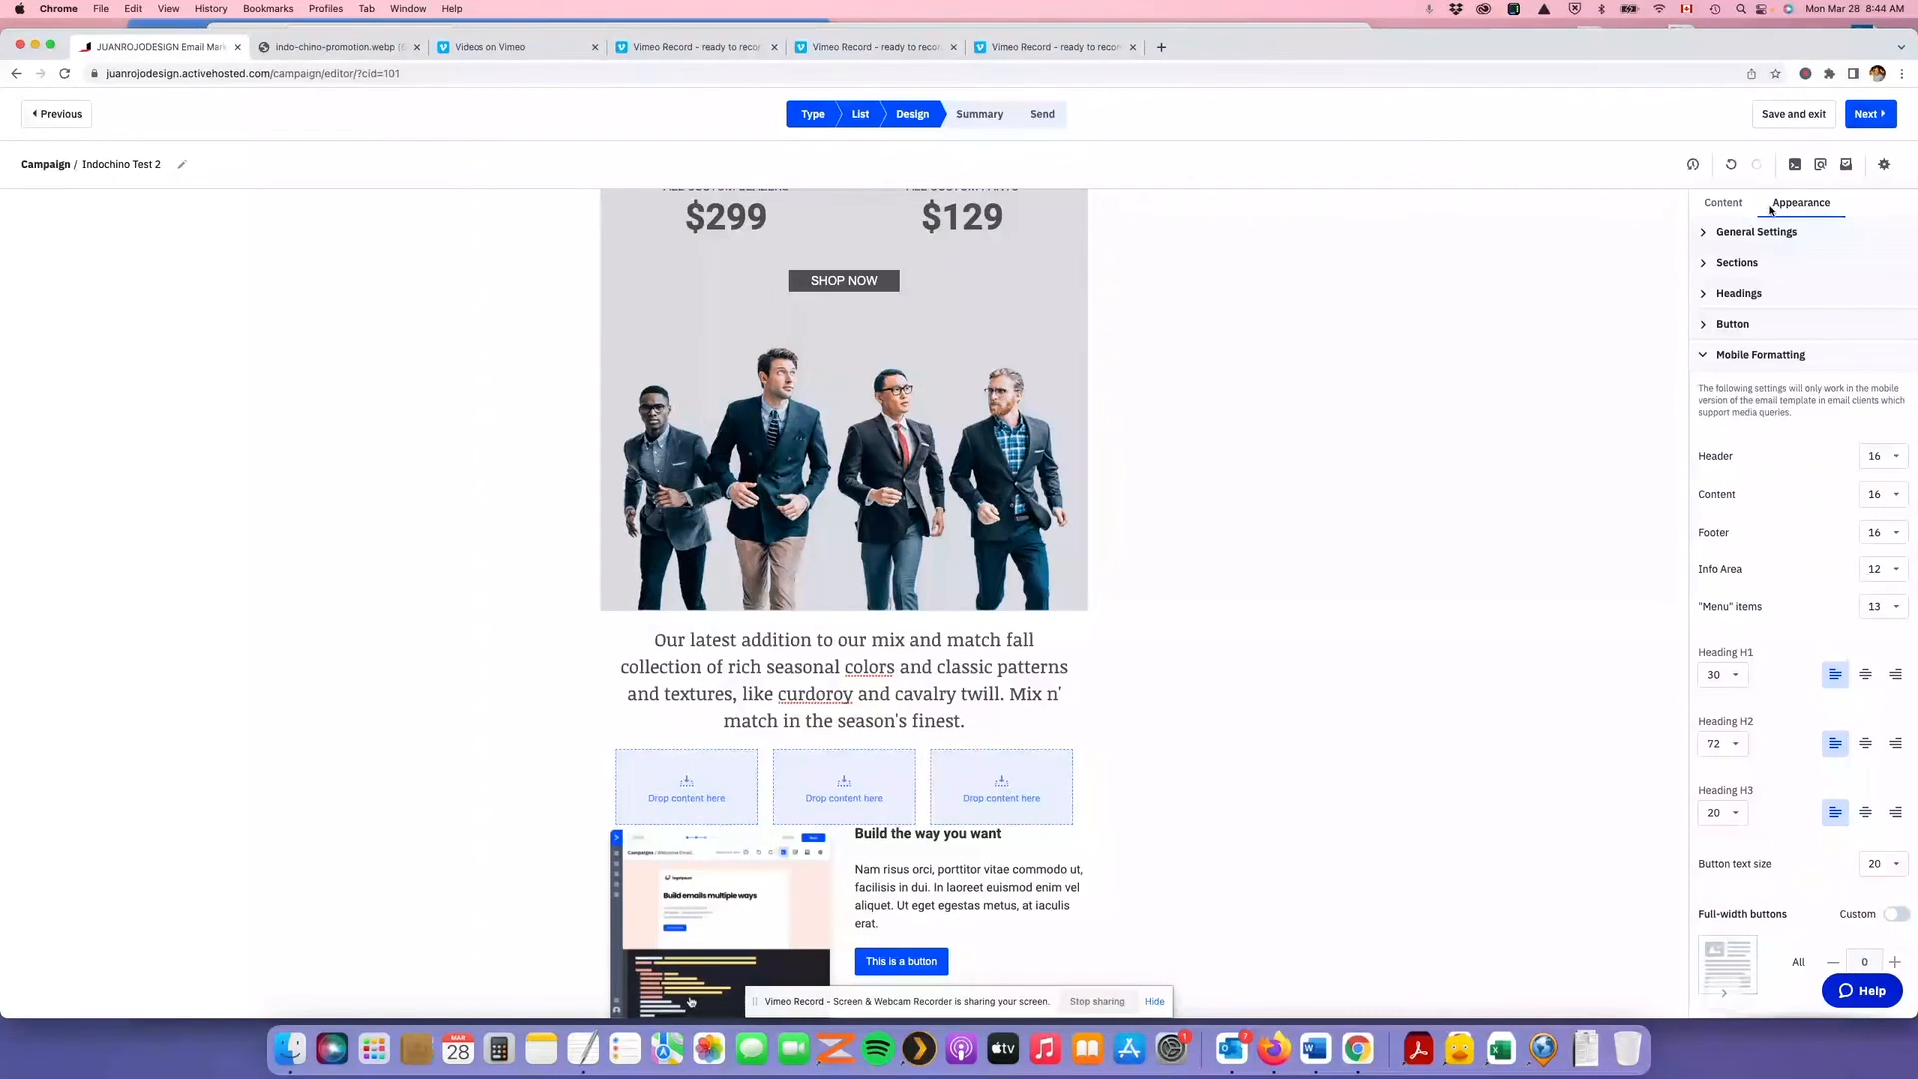
click(1713, 205)
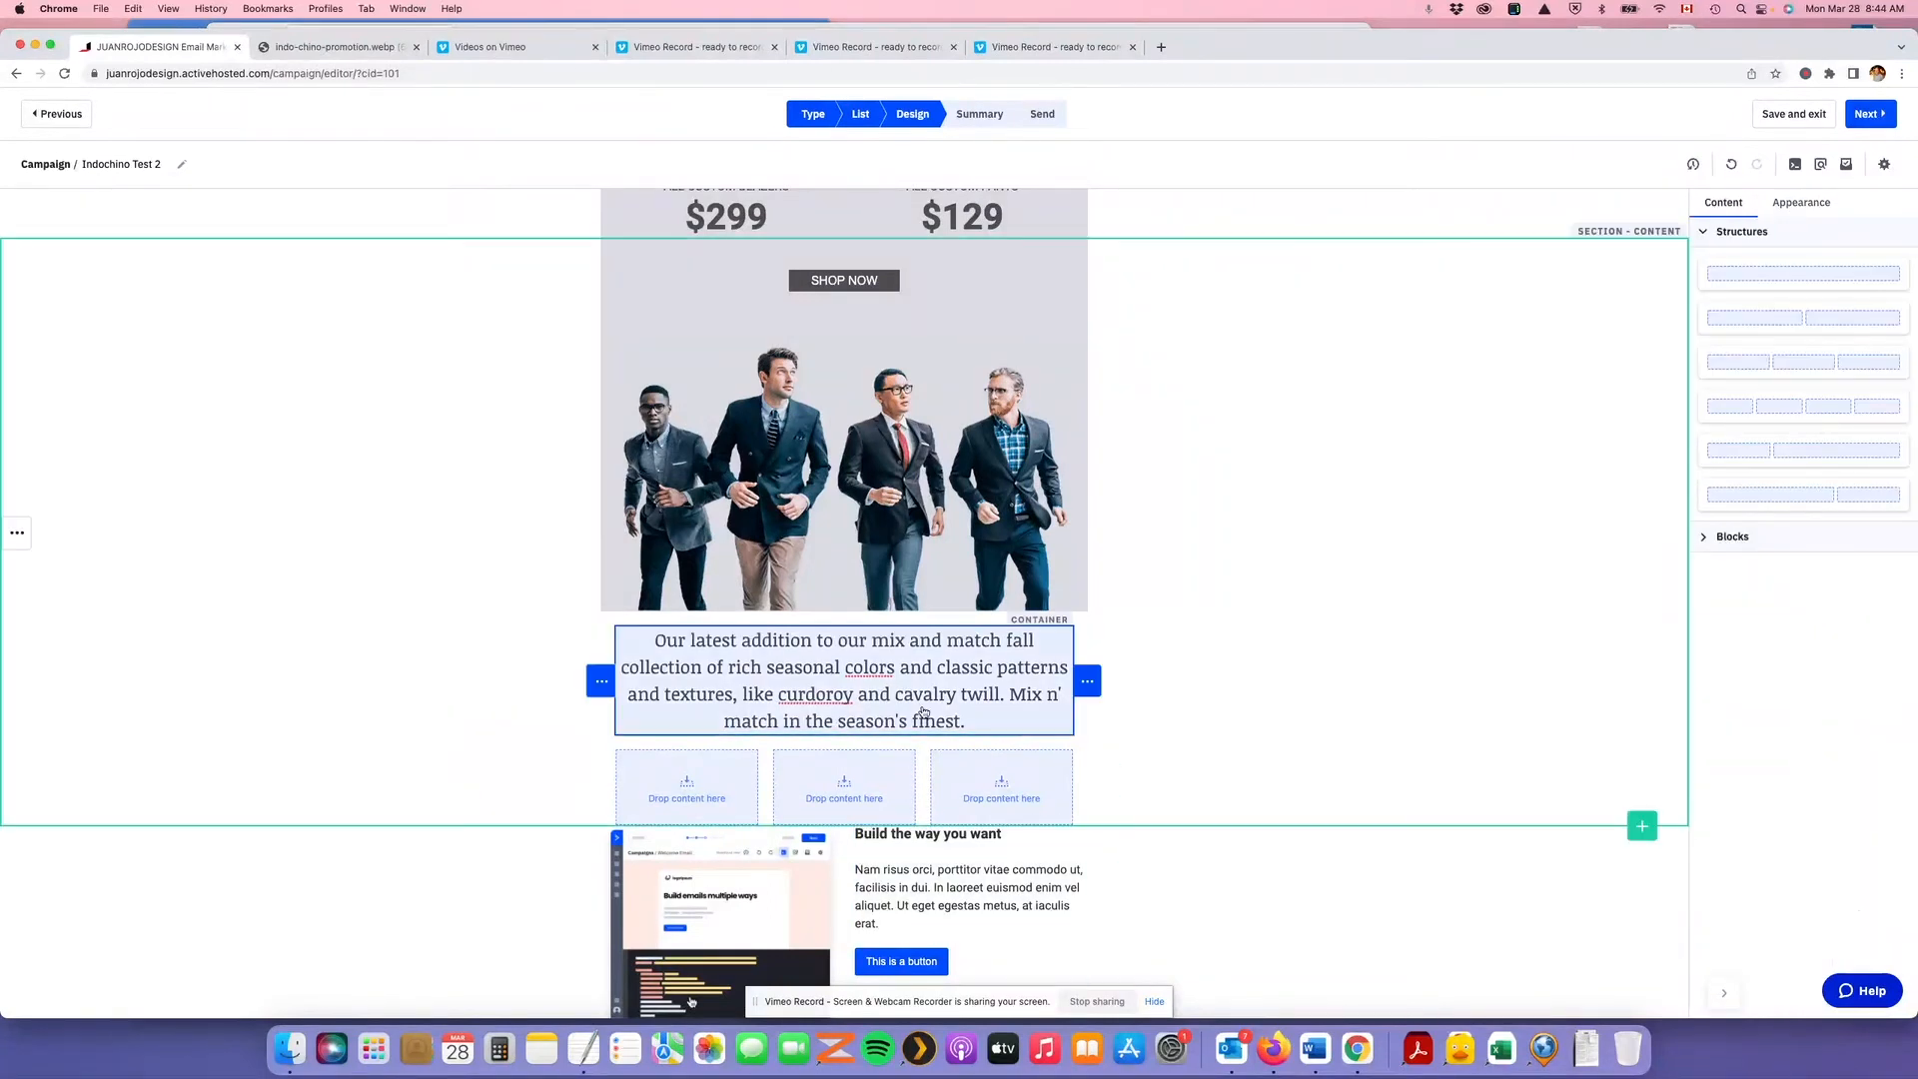
click(1039, 624)
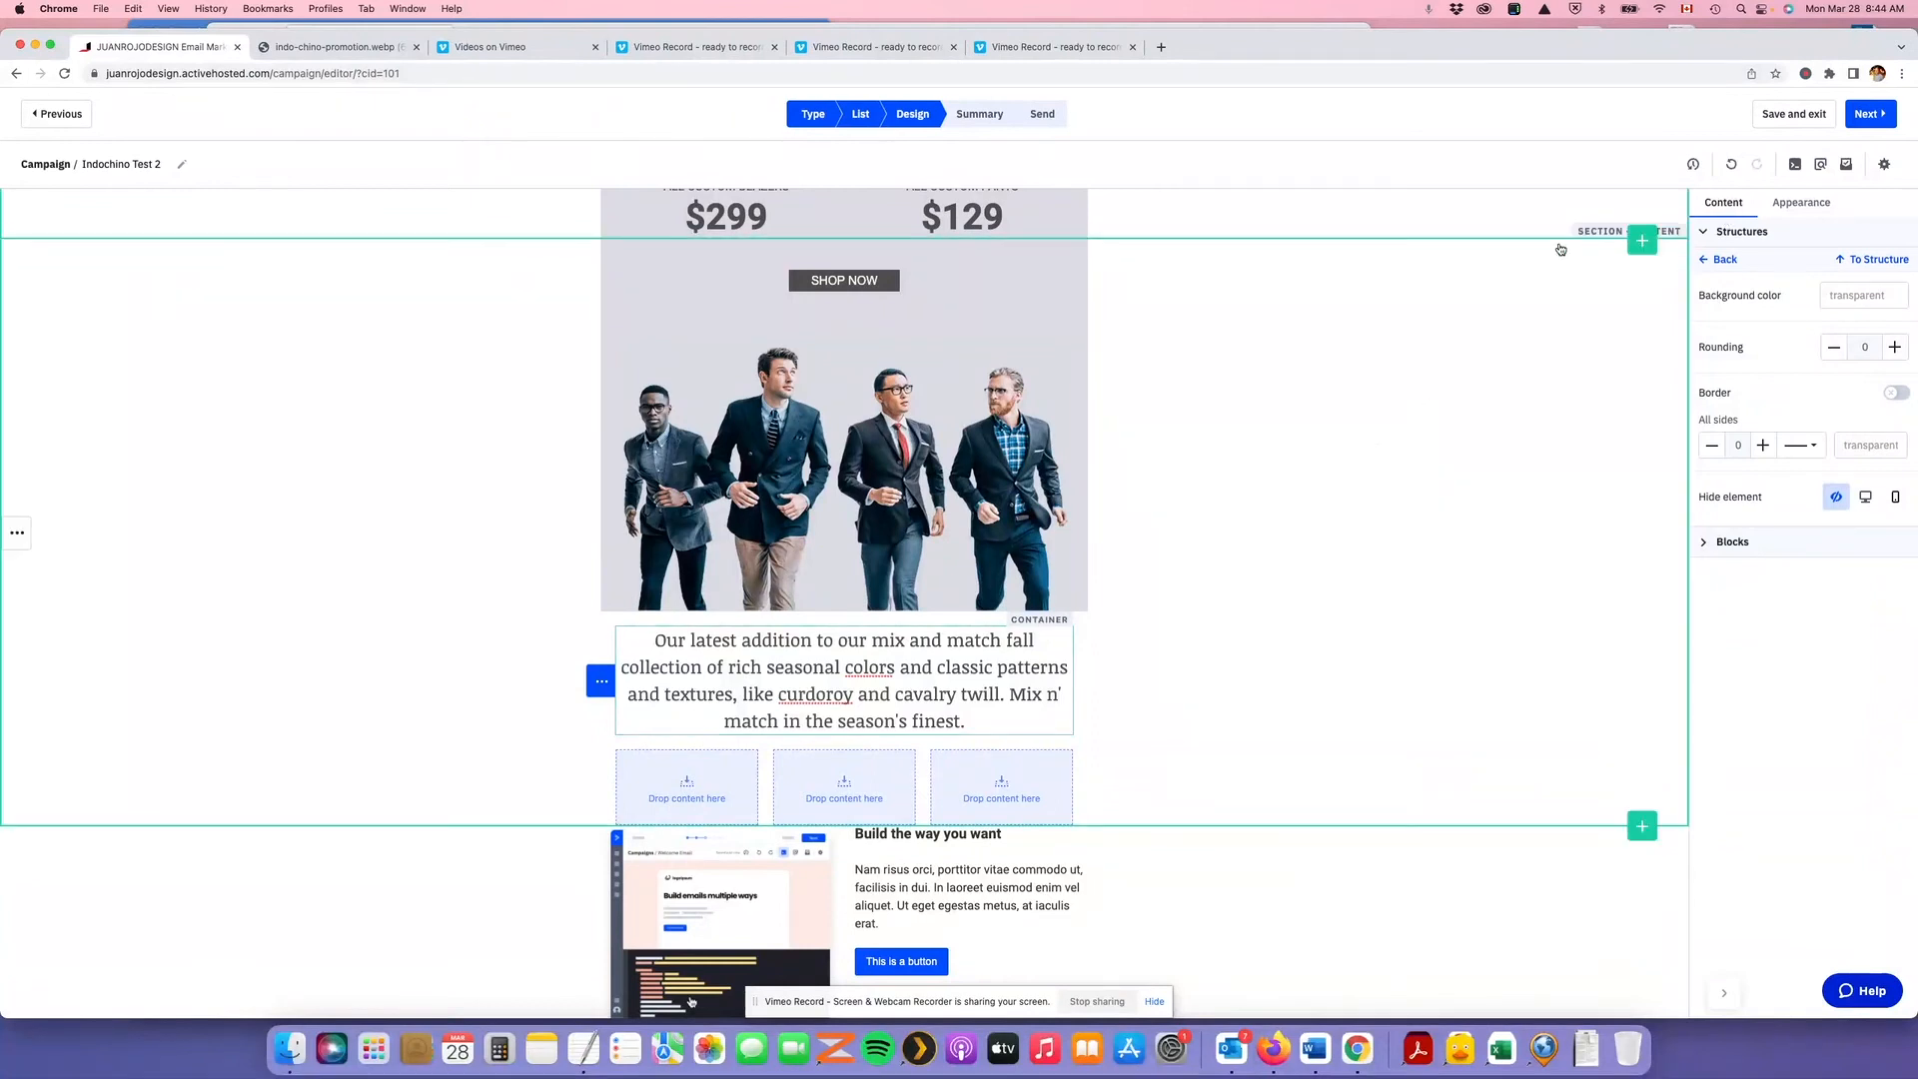
Add a spacer below the intro paragraph and set its line thickness to 0
click(1709, 545)
drag(1751, 437, 957, 718)
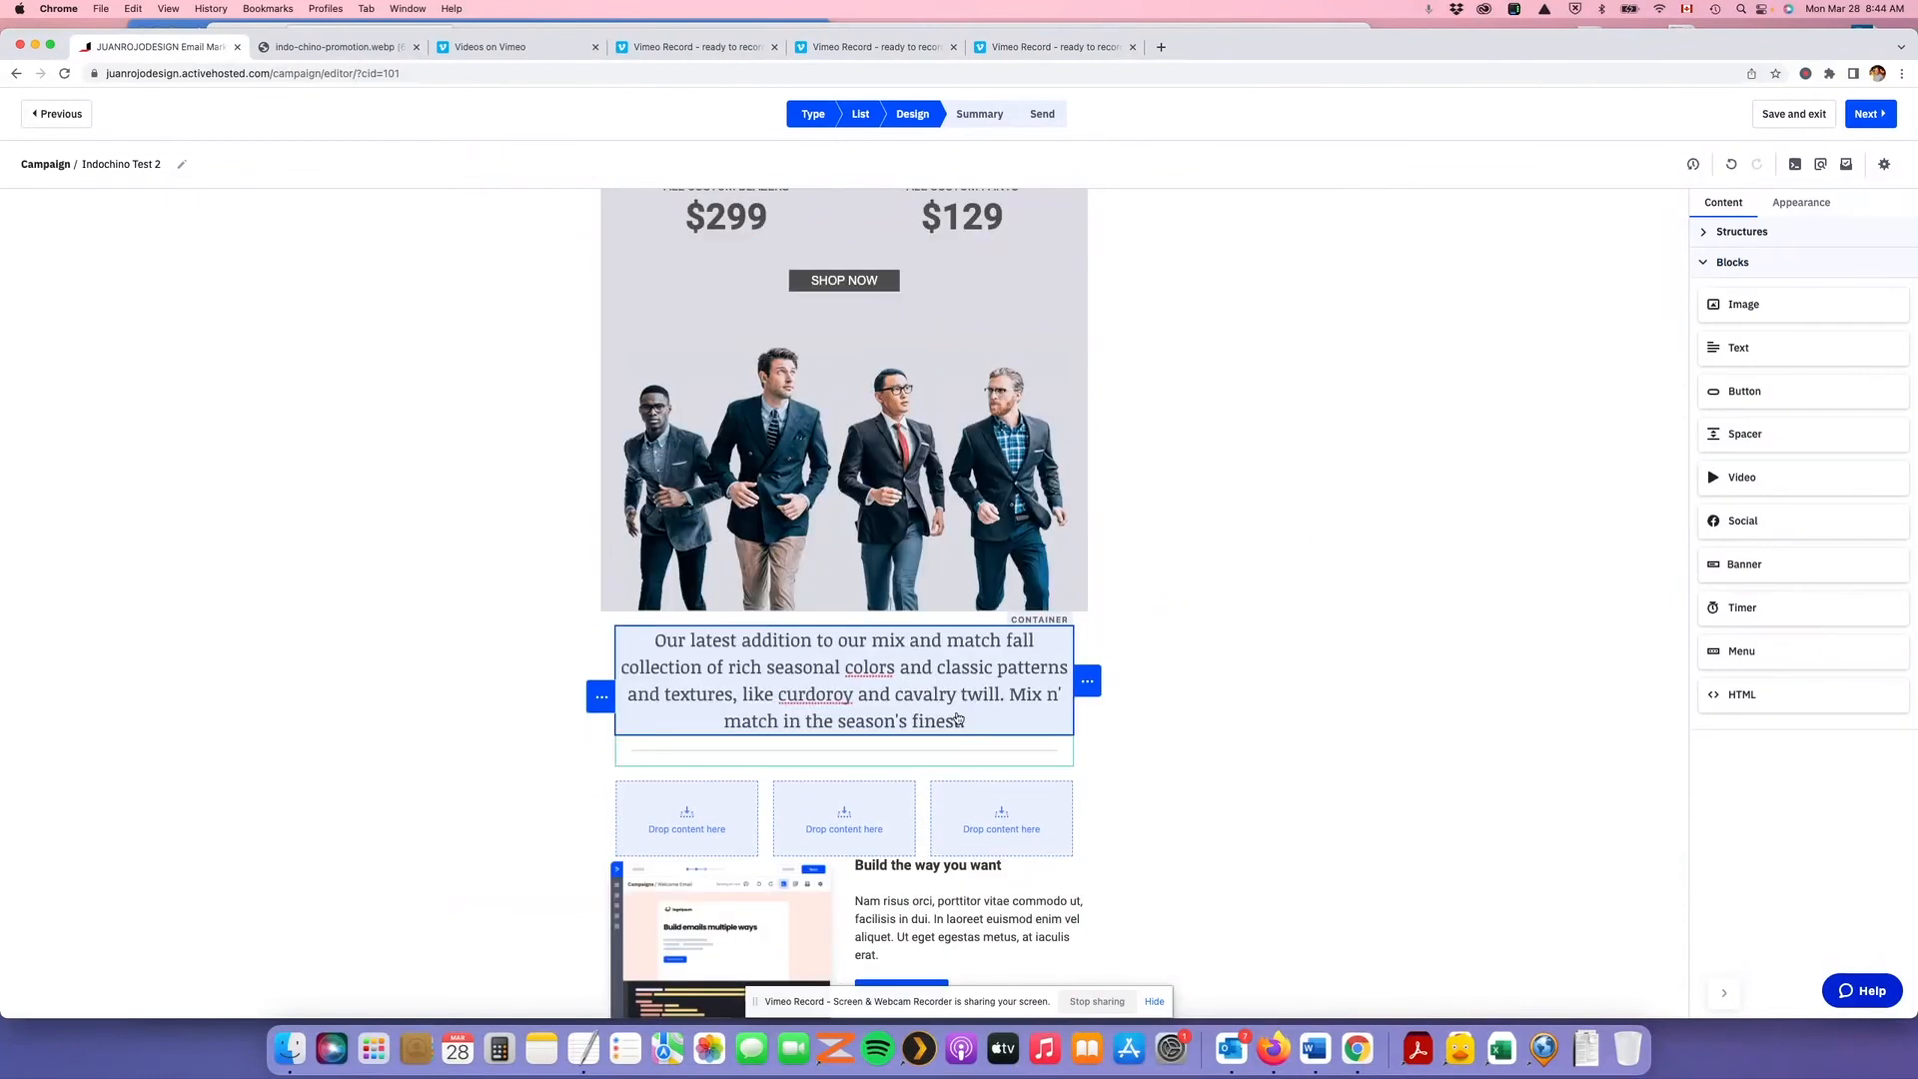
click(959, 750)
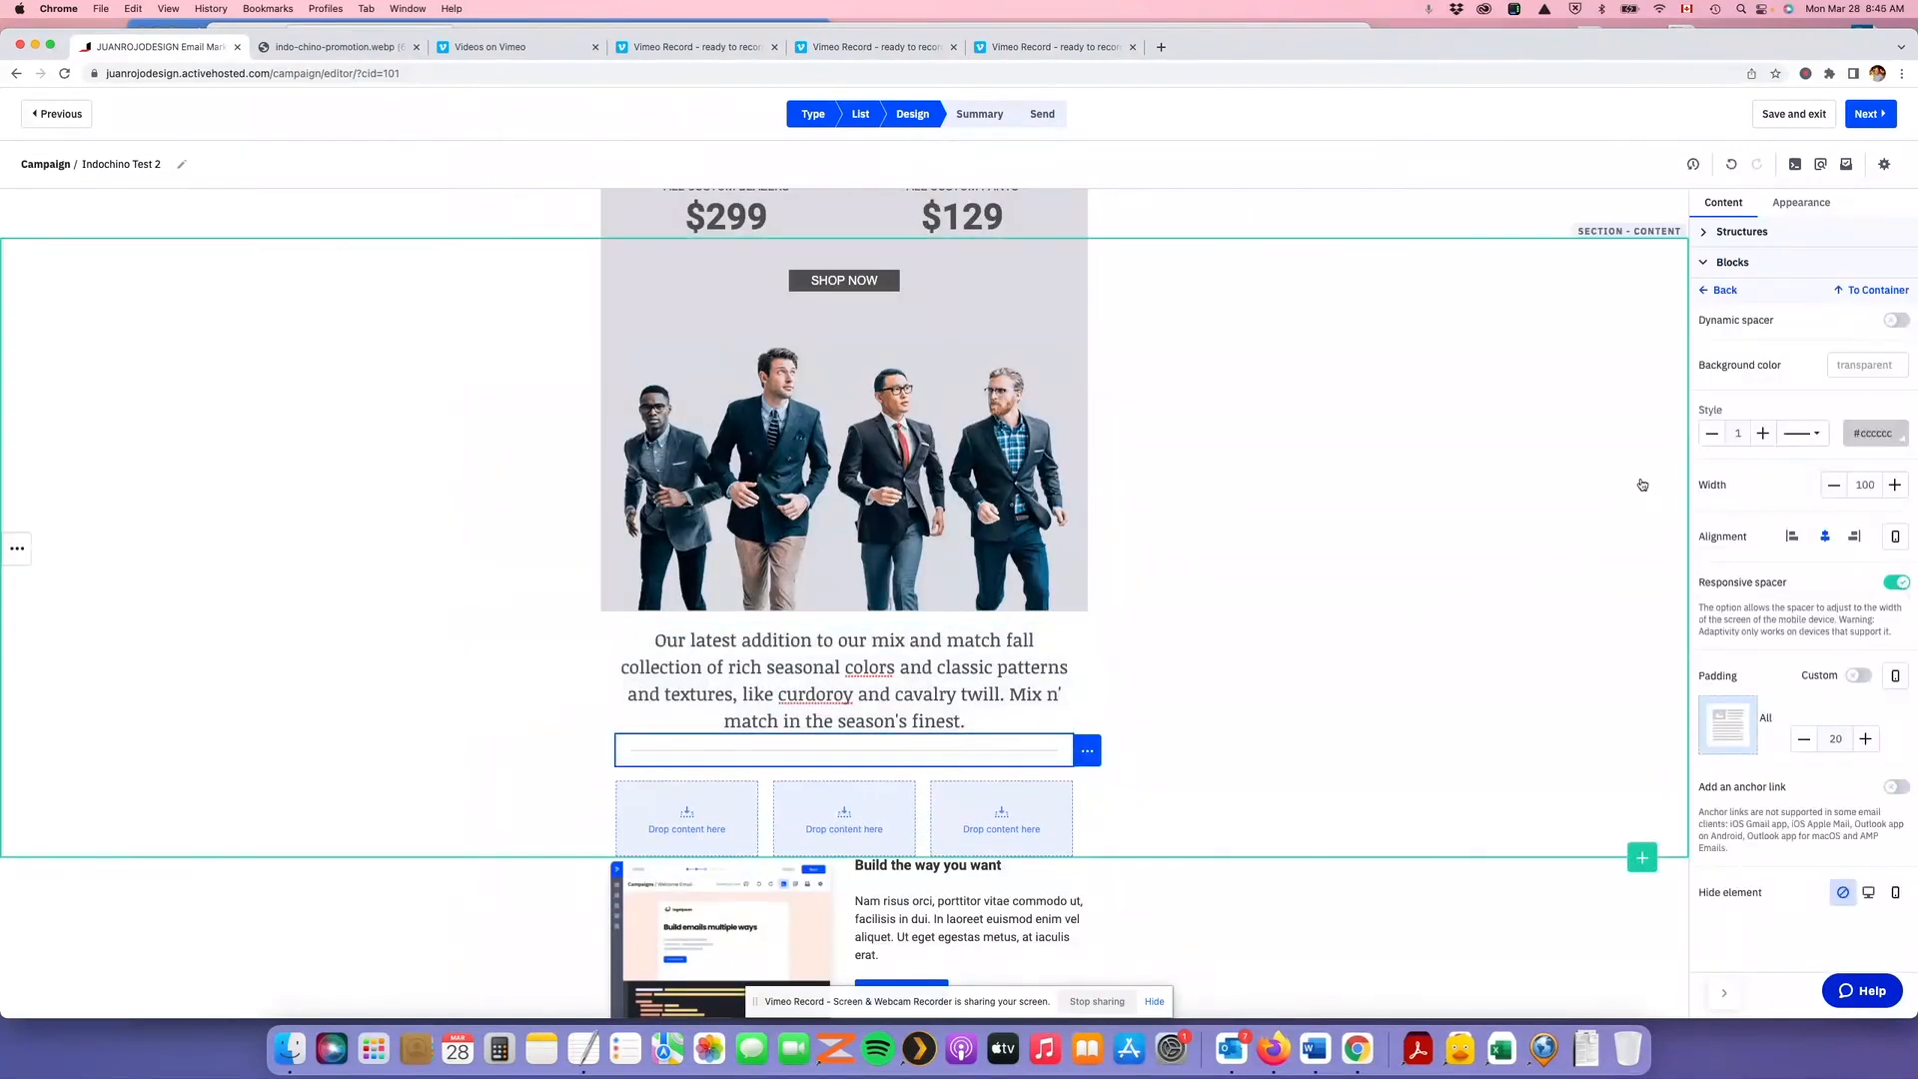
click(1713, 433)
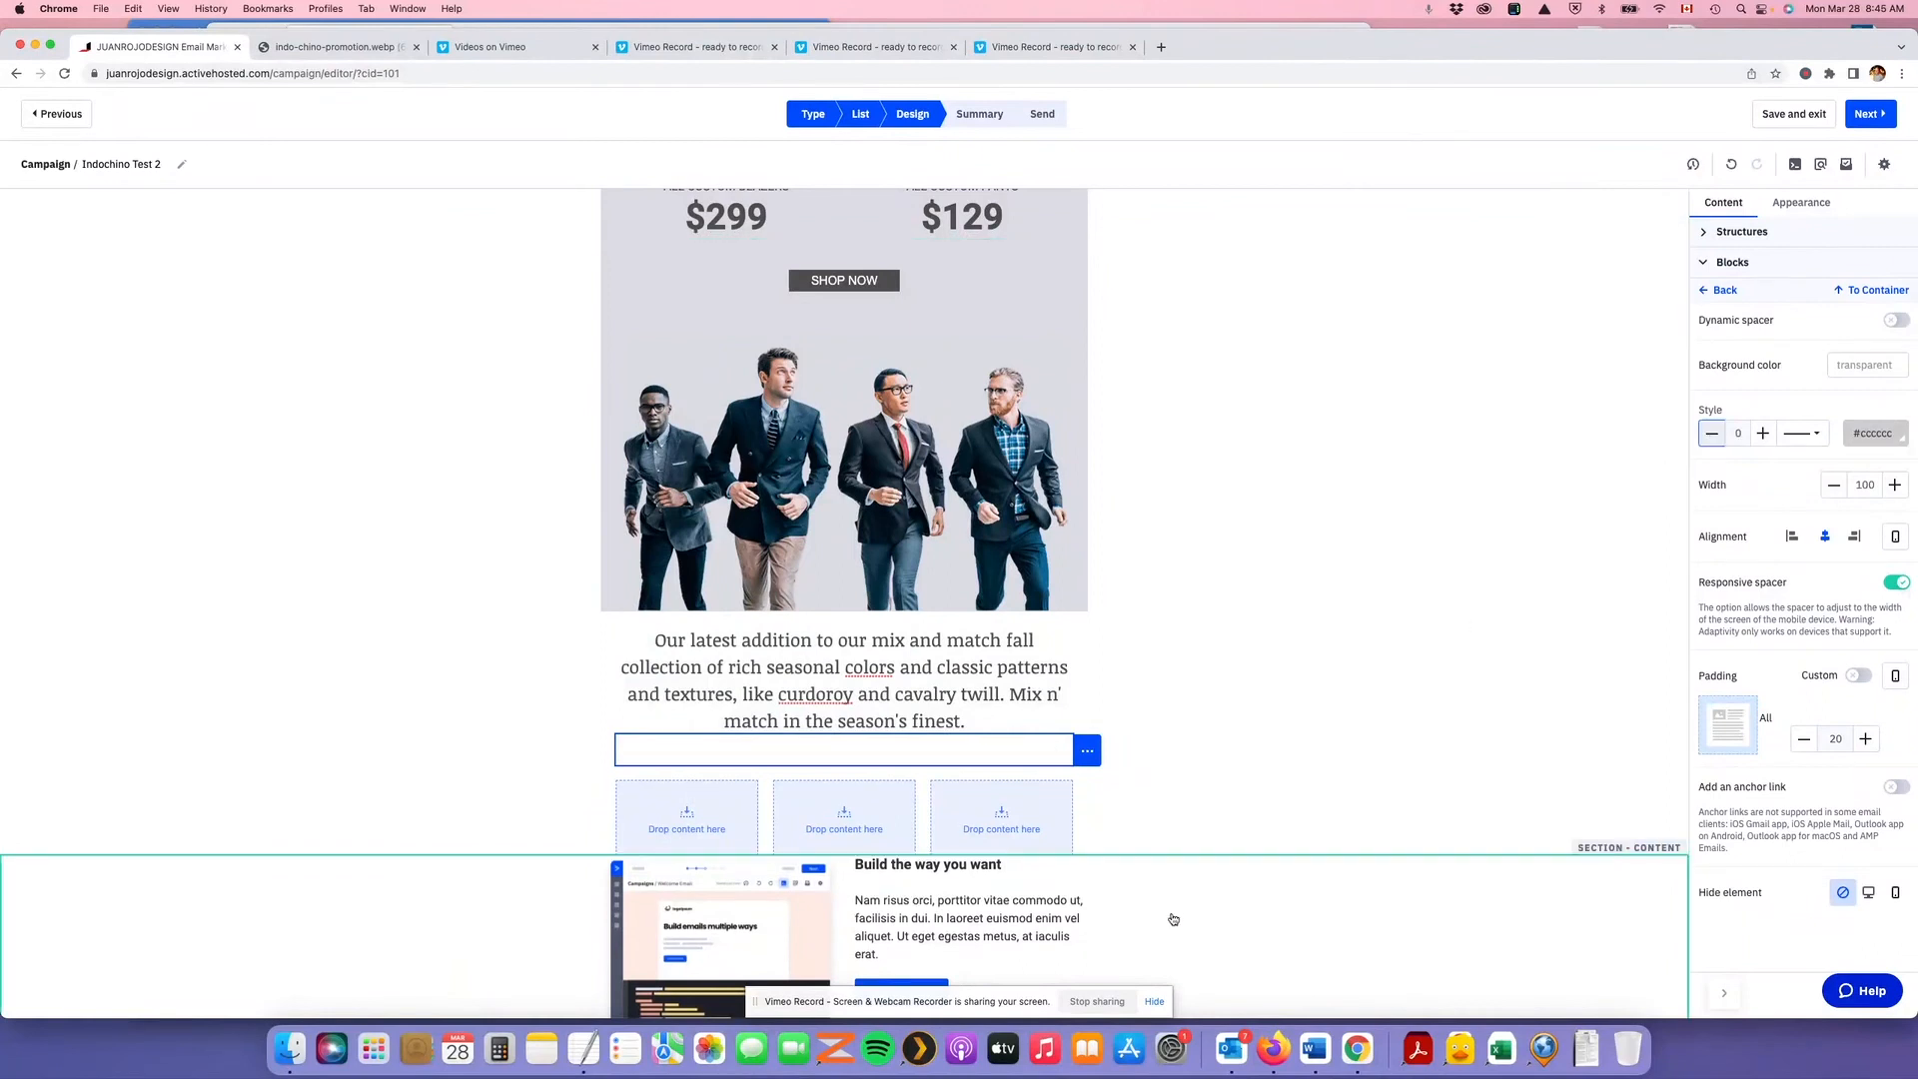
click(1262, 742)
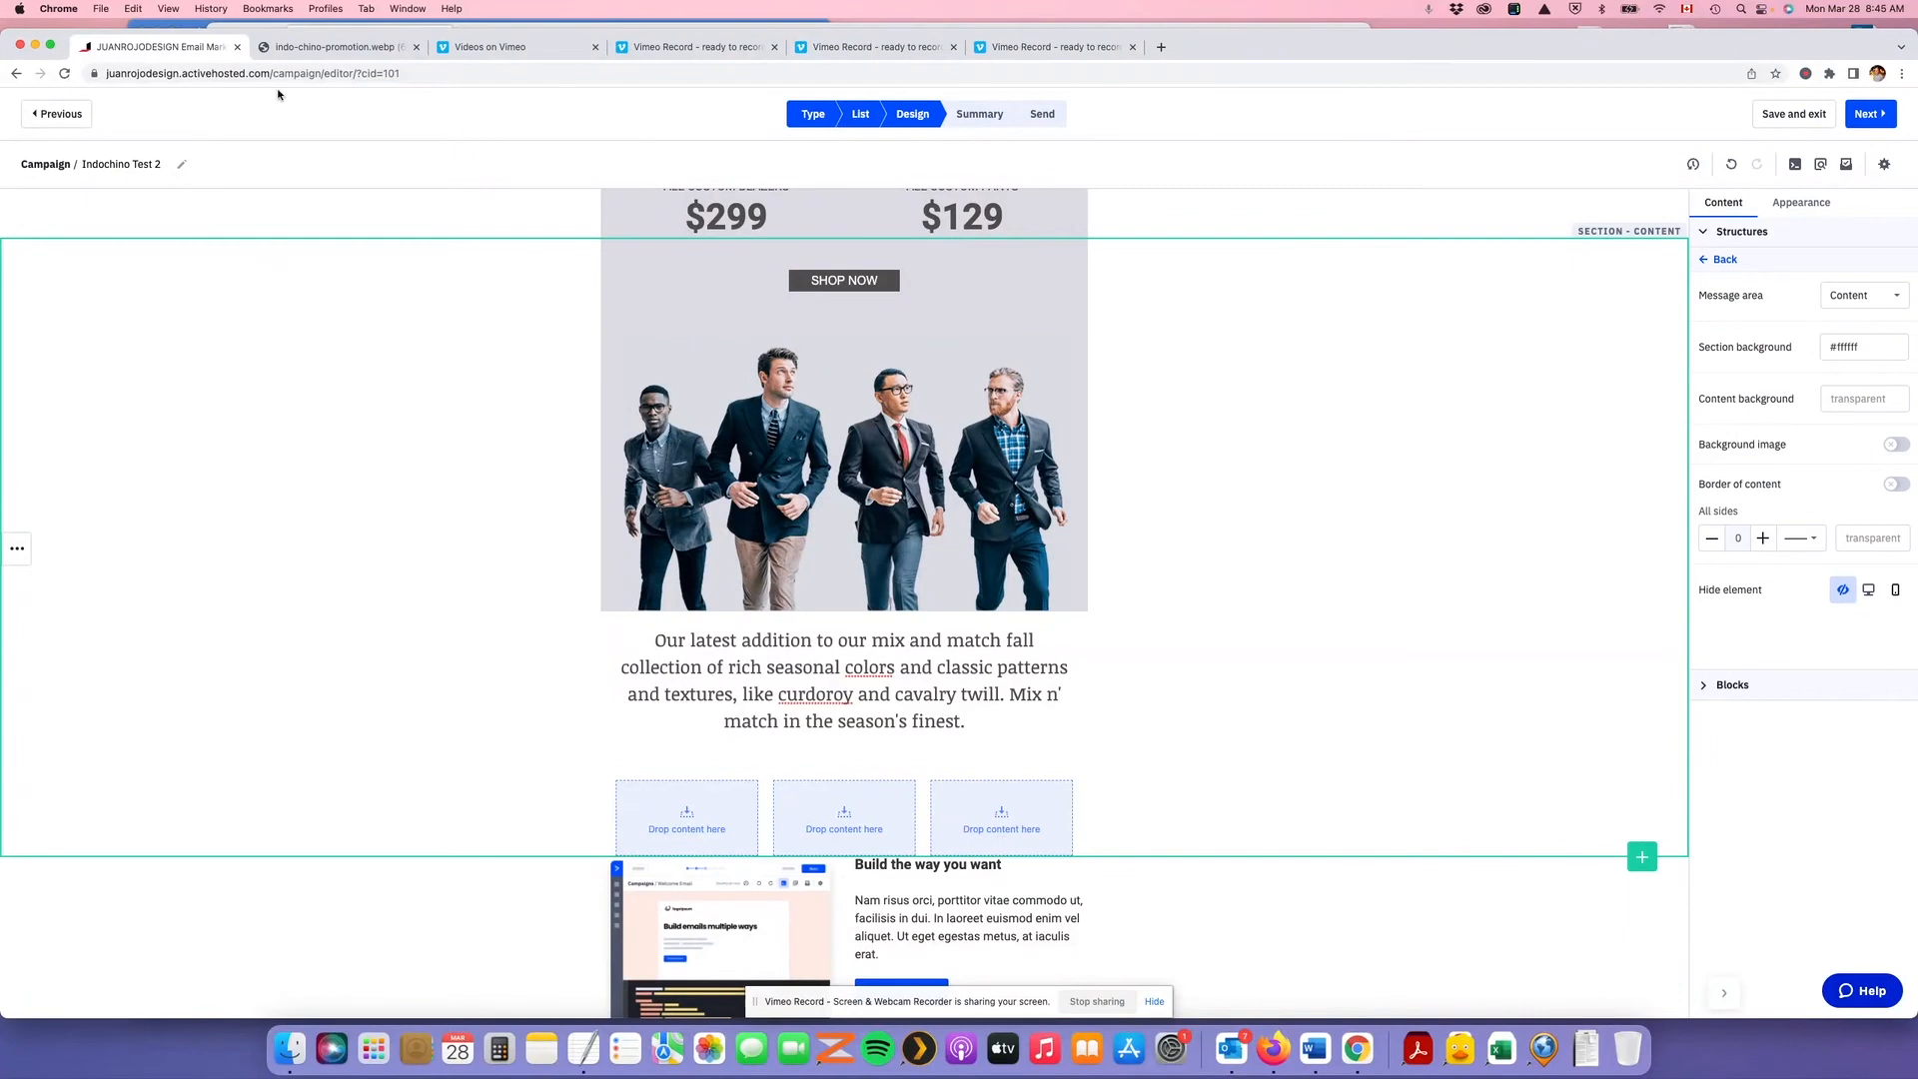
Compare the layout with the reference design and place model-left-1.jpg in the first of the three columns
click(331, 50)
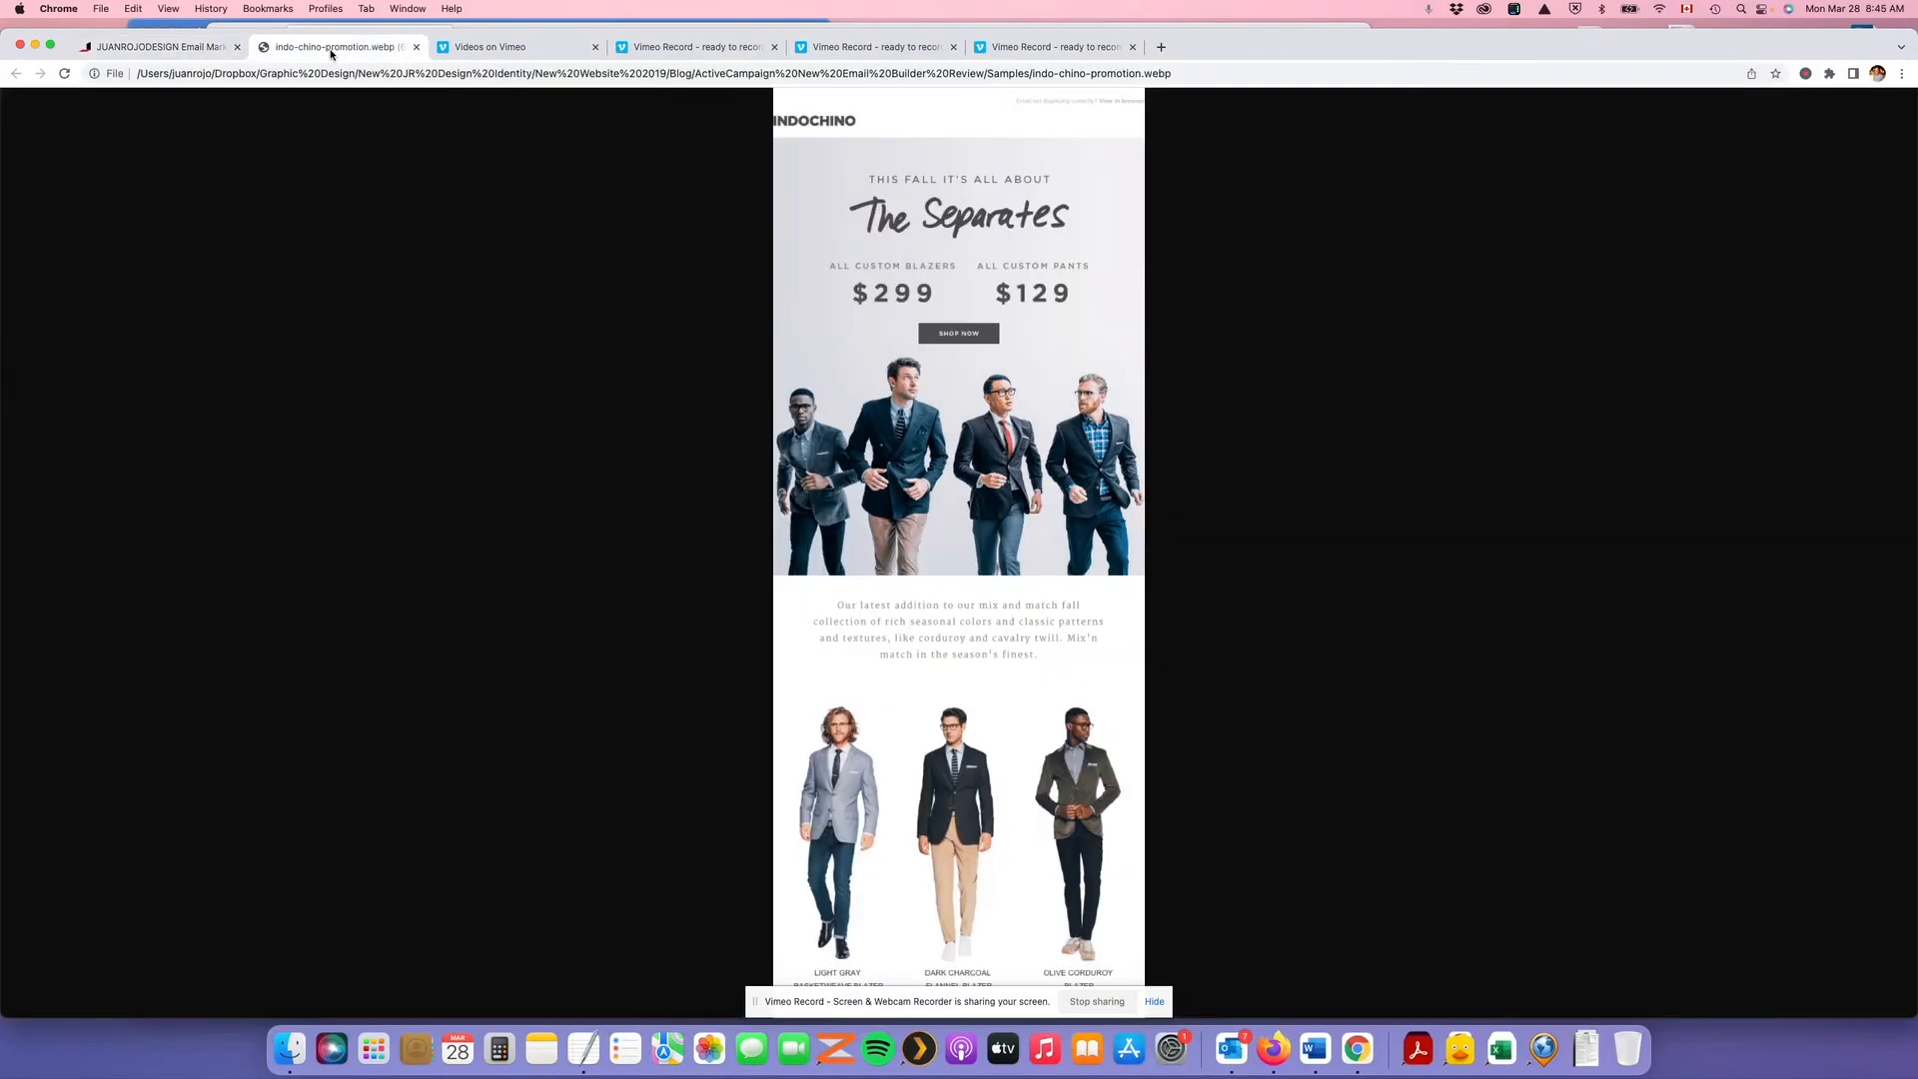
click(194, 50)
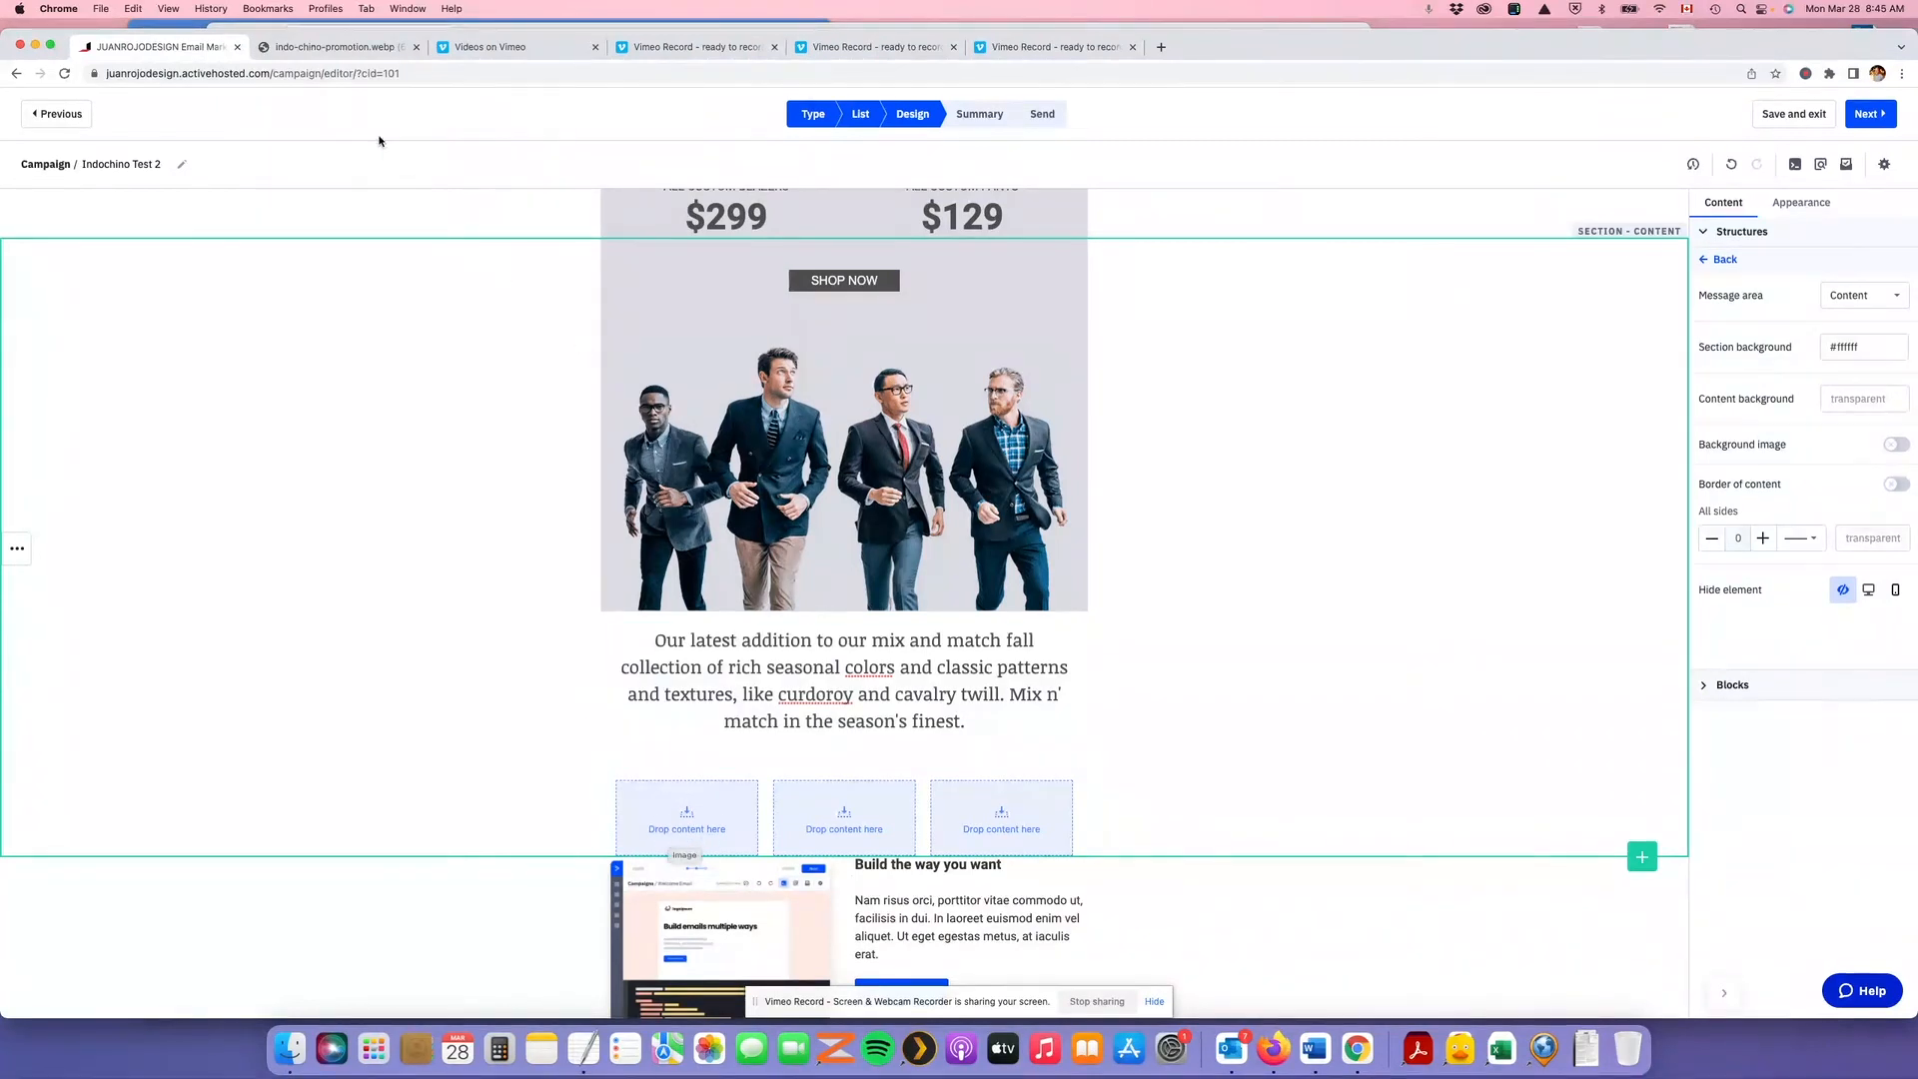
click(332, 47)
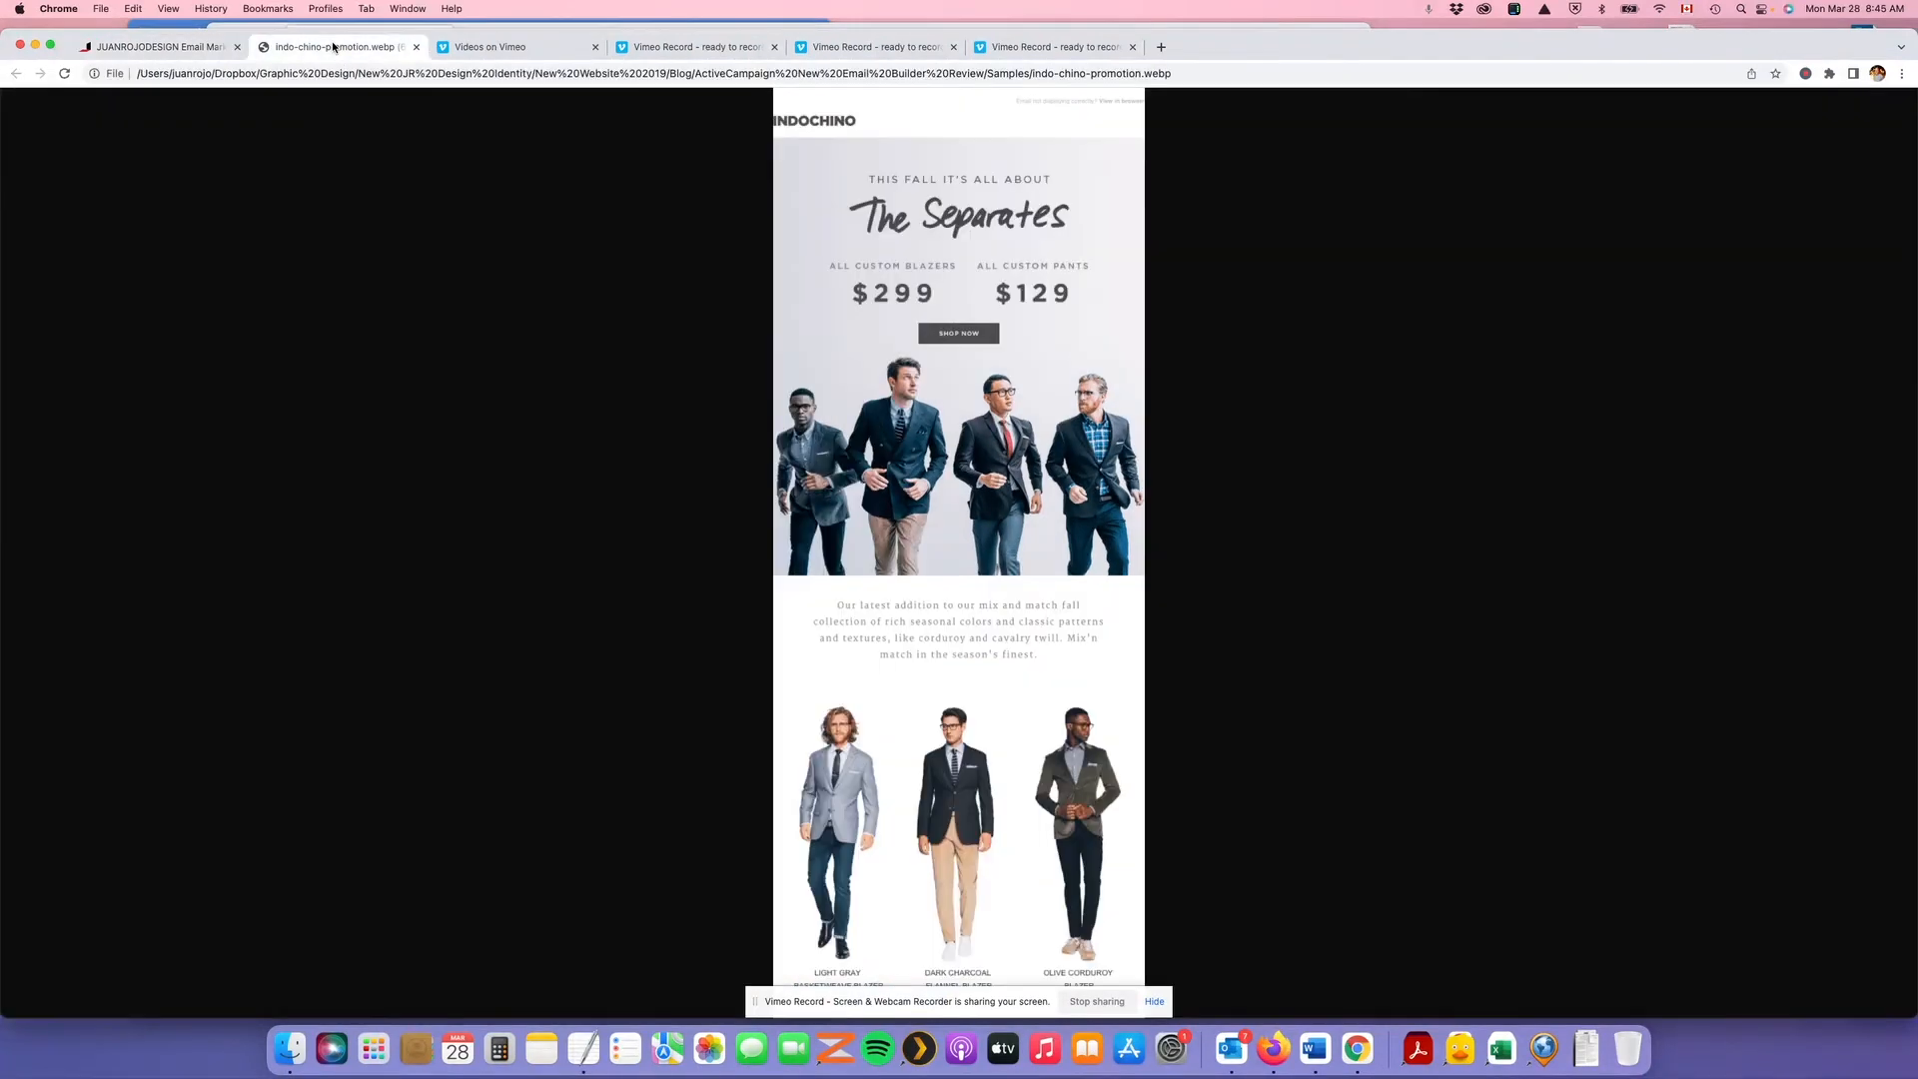
click(180, 52)
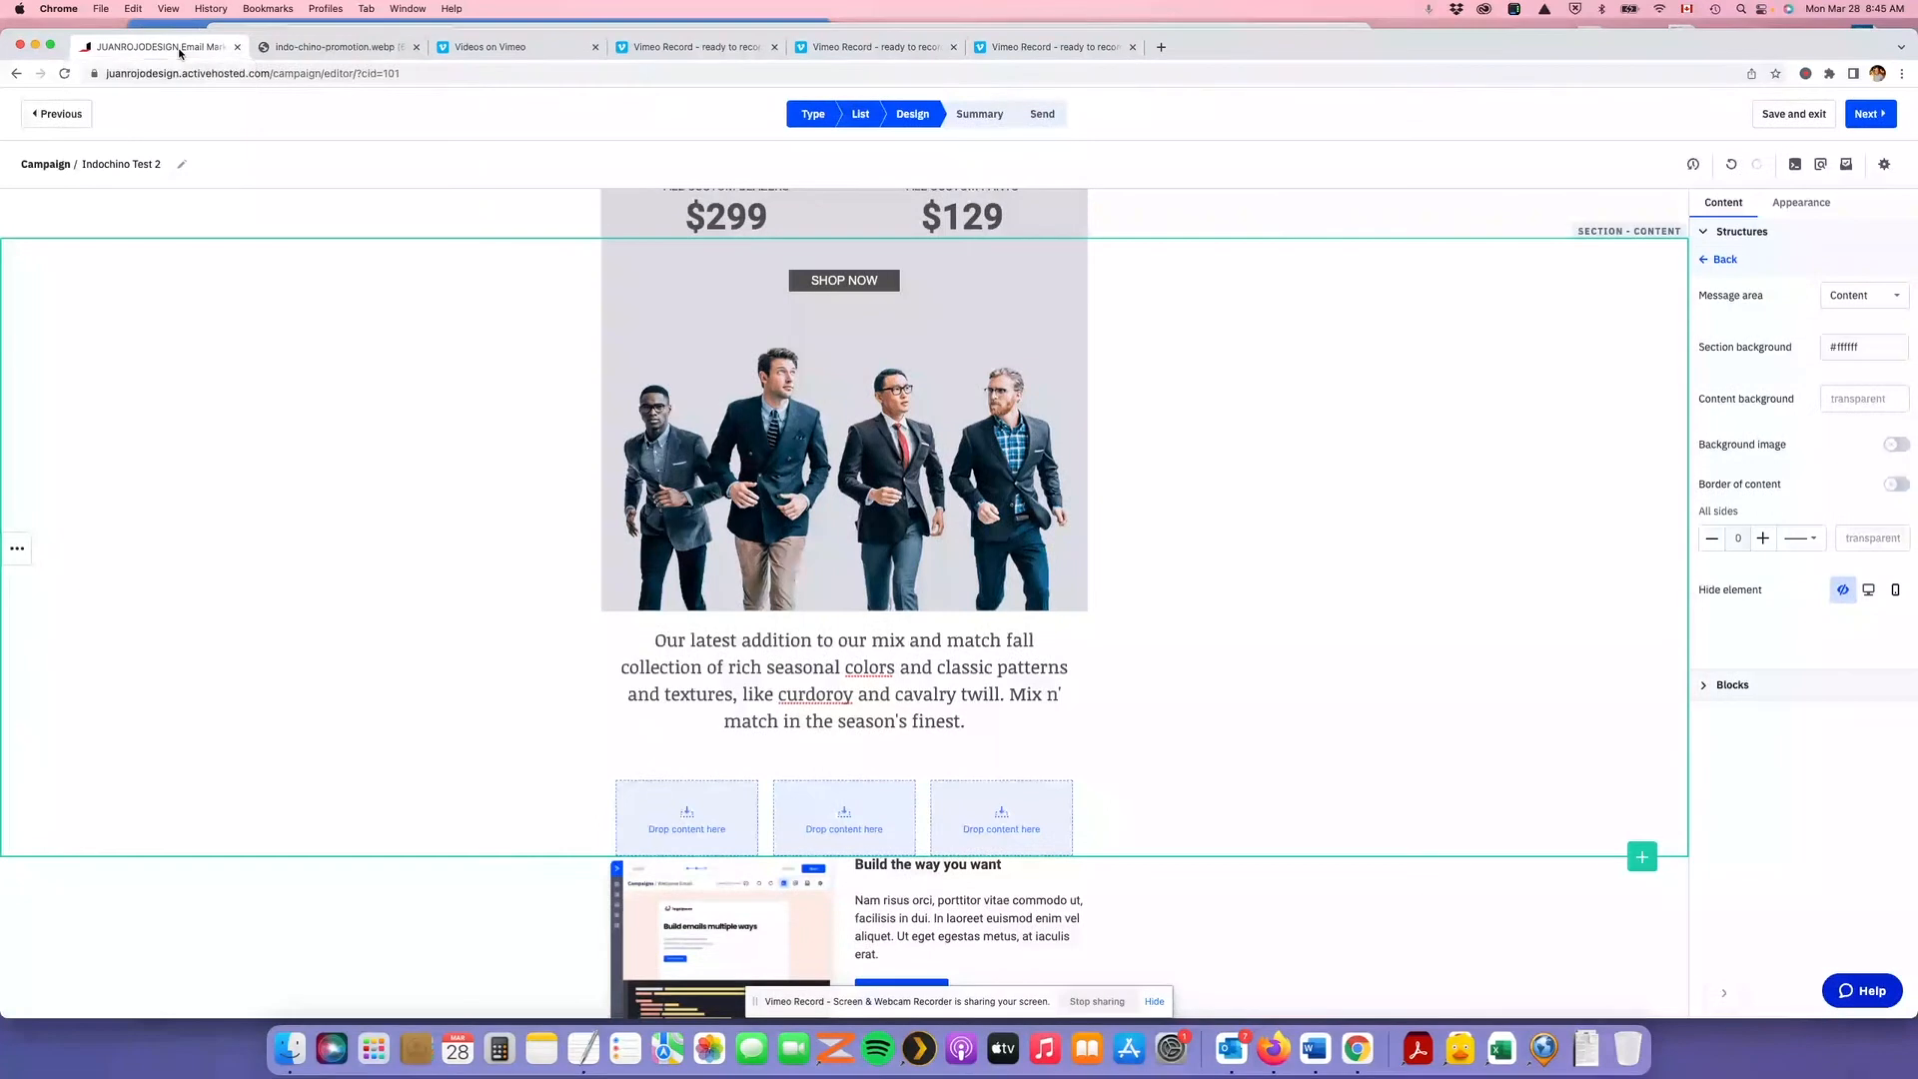
click(667, 835)
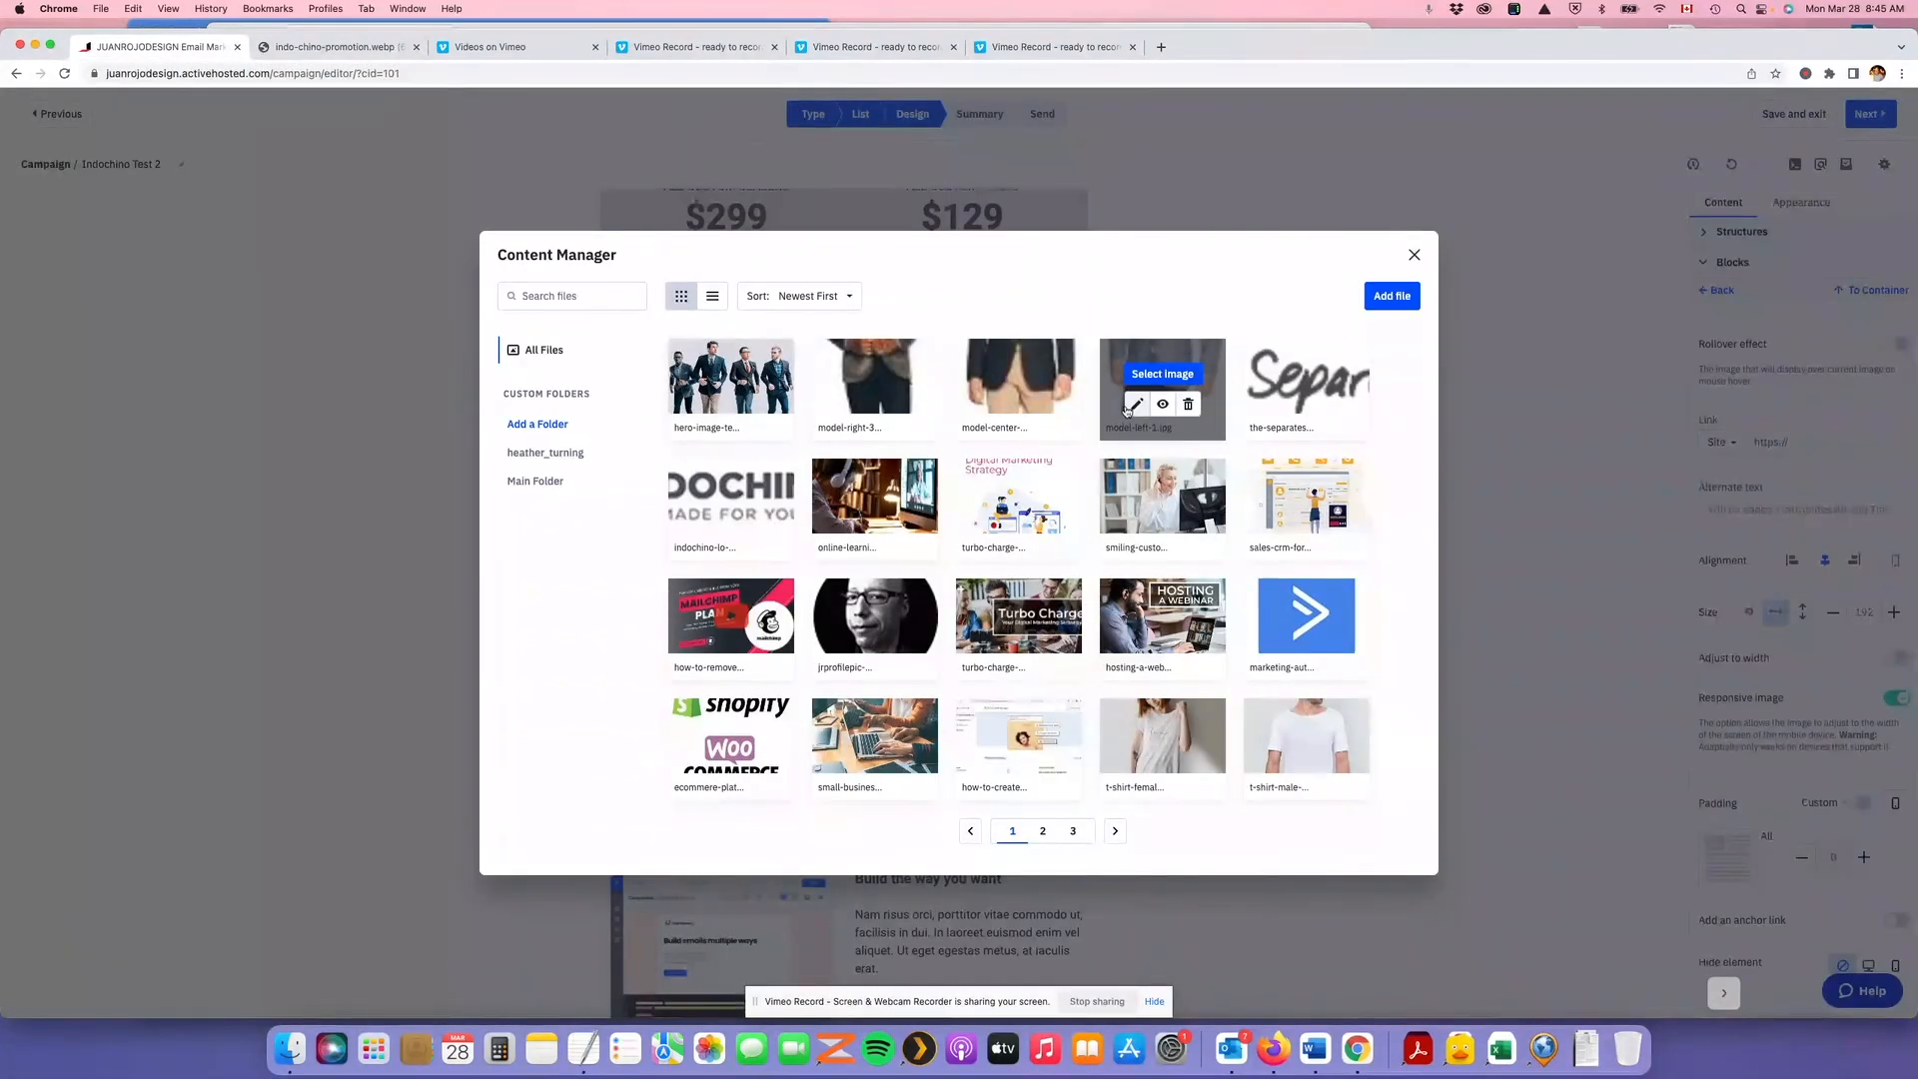
click(1153, 373)
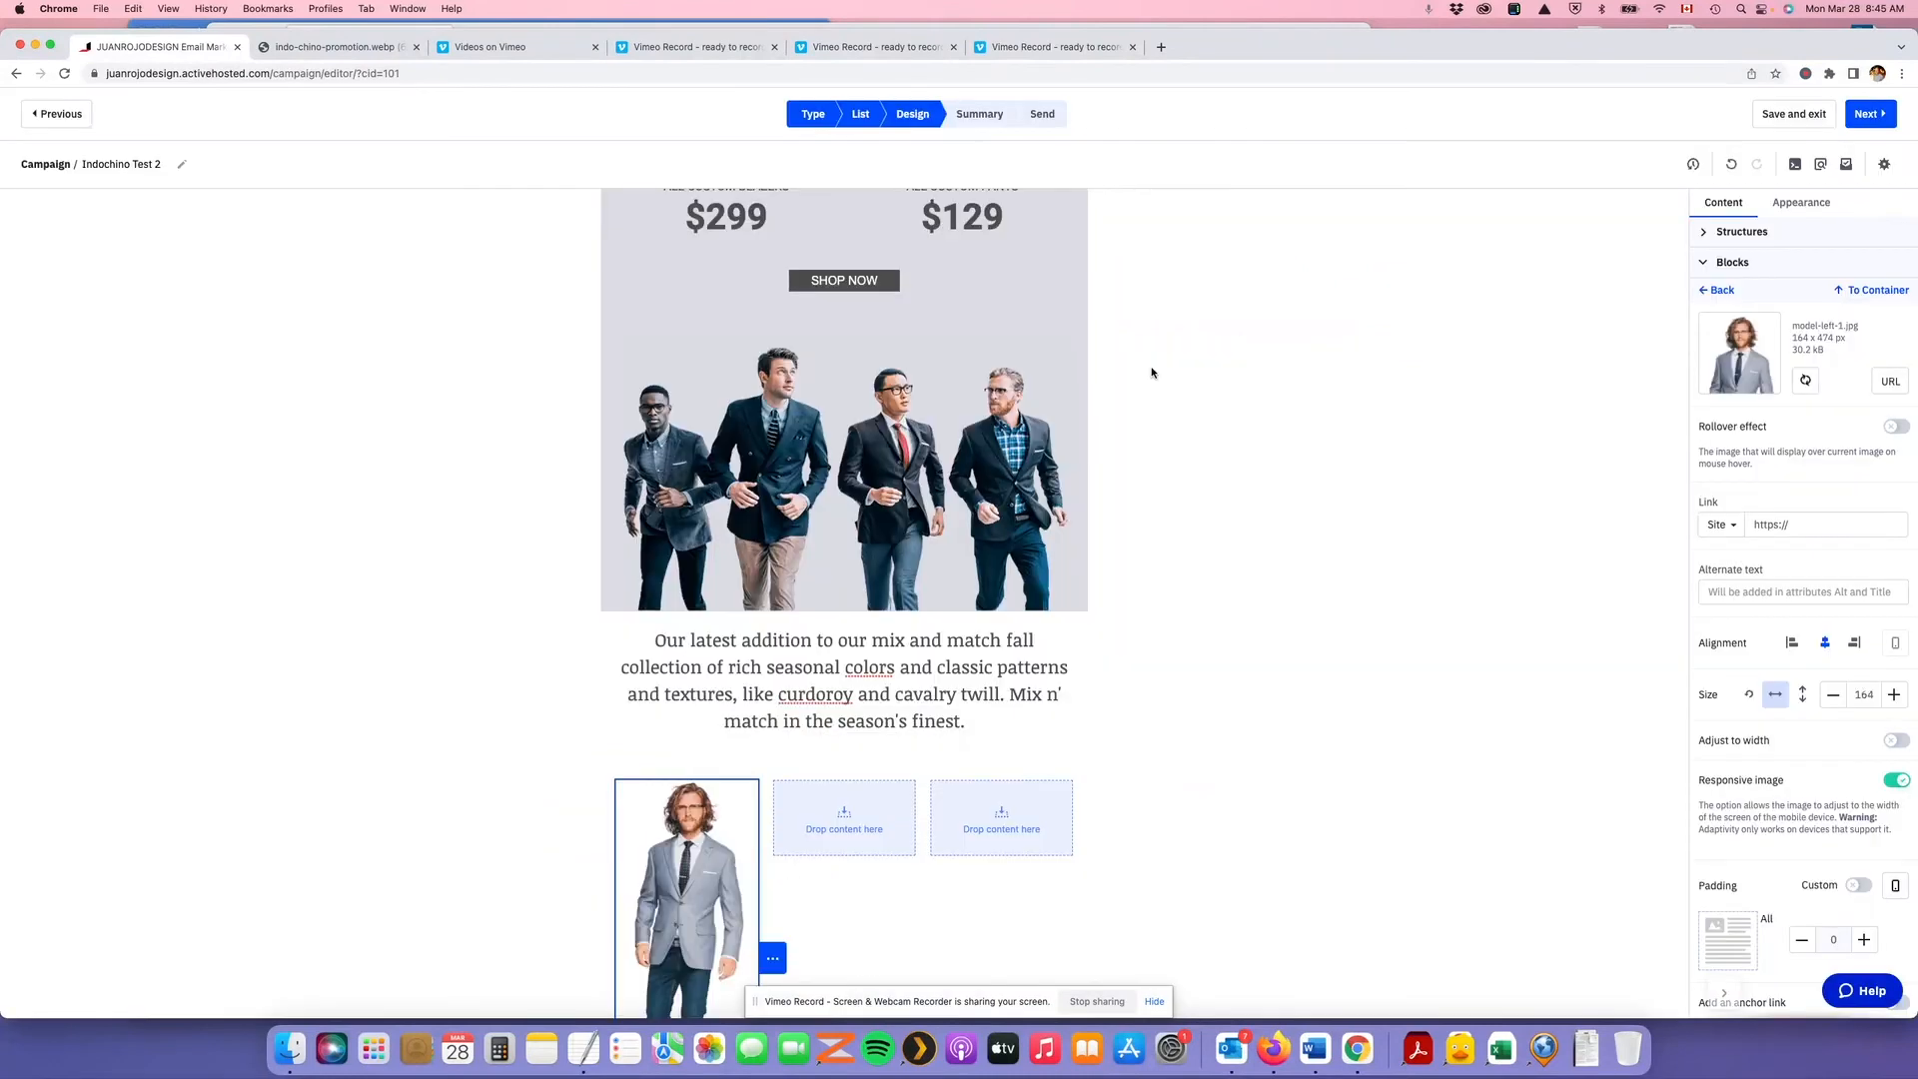
Place model-center-2.jpg in the middle column and model-right-3.jpg in the third column
scroll(995, 622, down, 3)
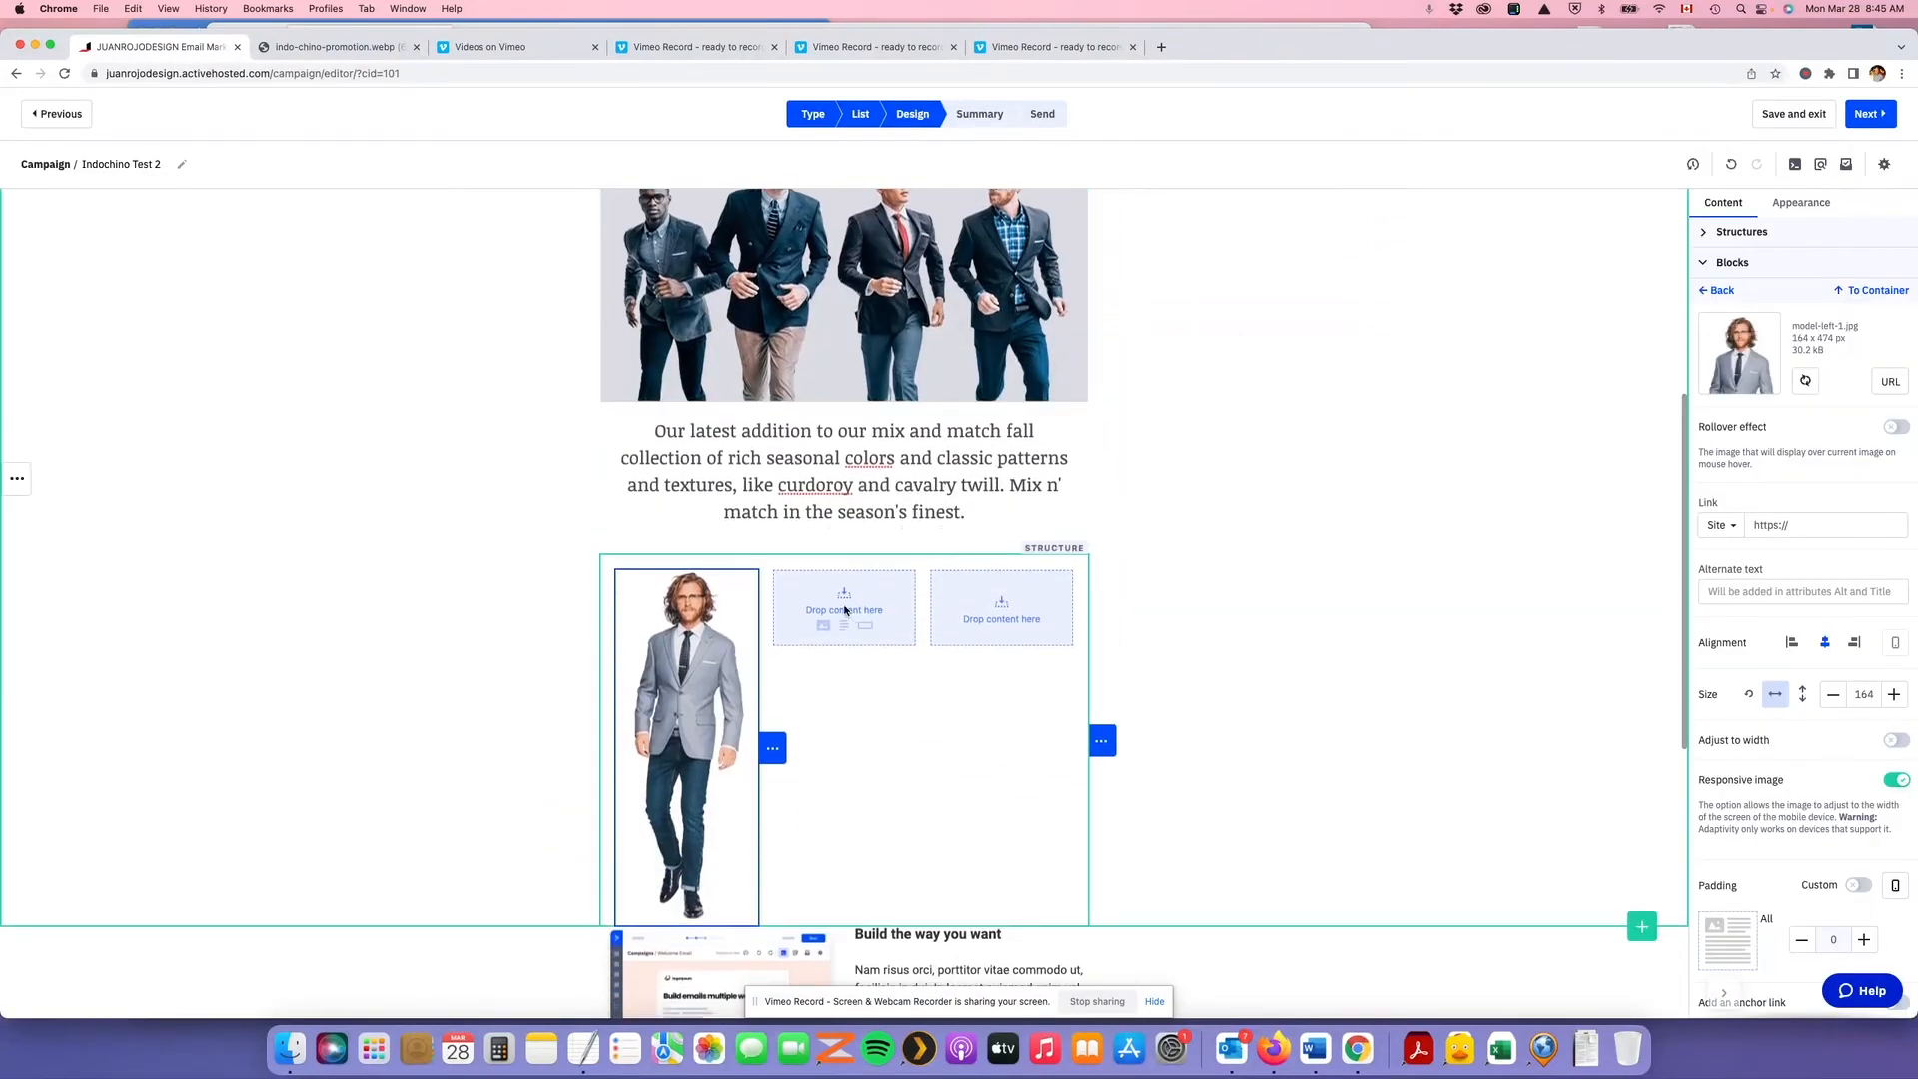
click(844, 602)
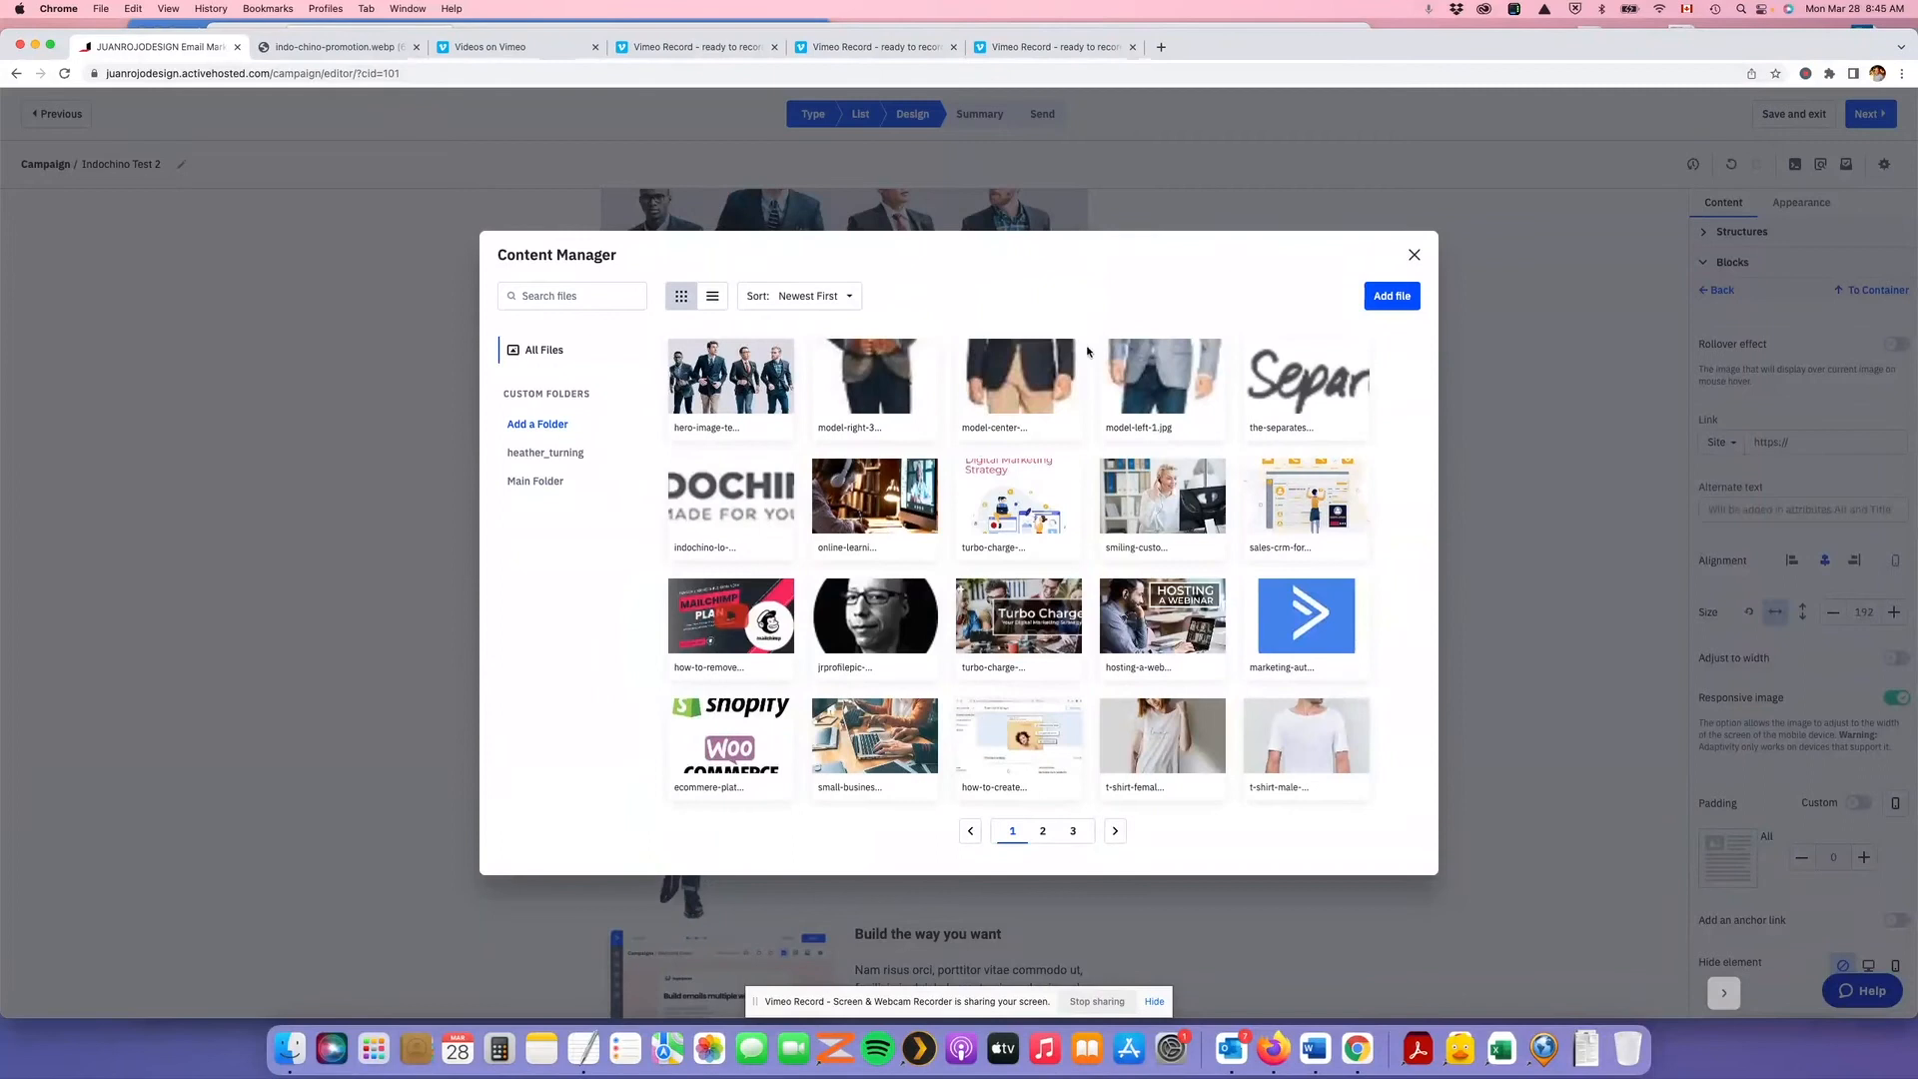
click(1019, 376)
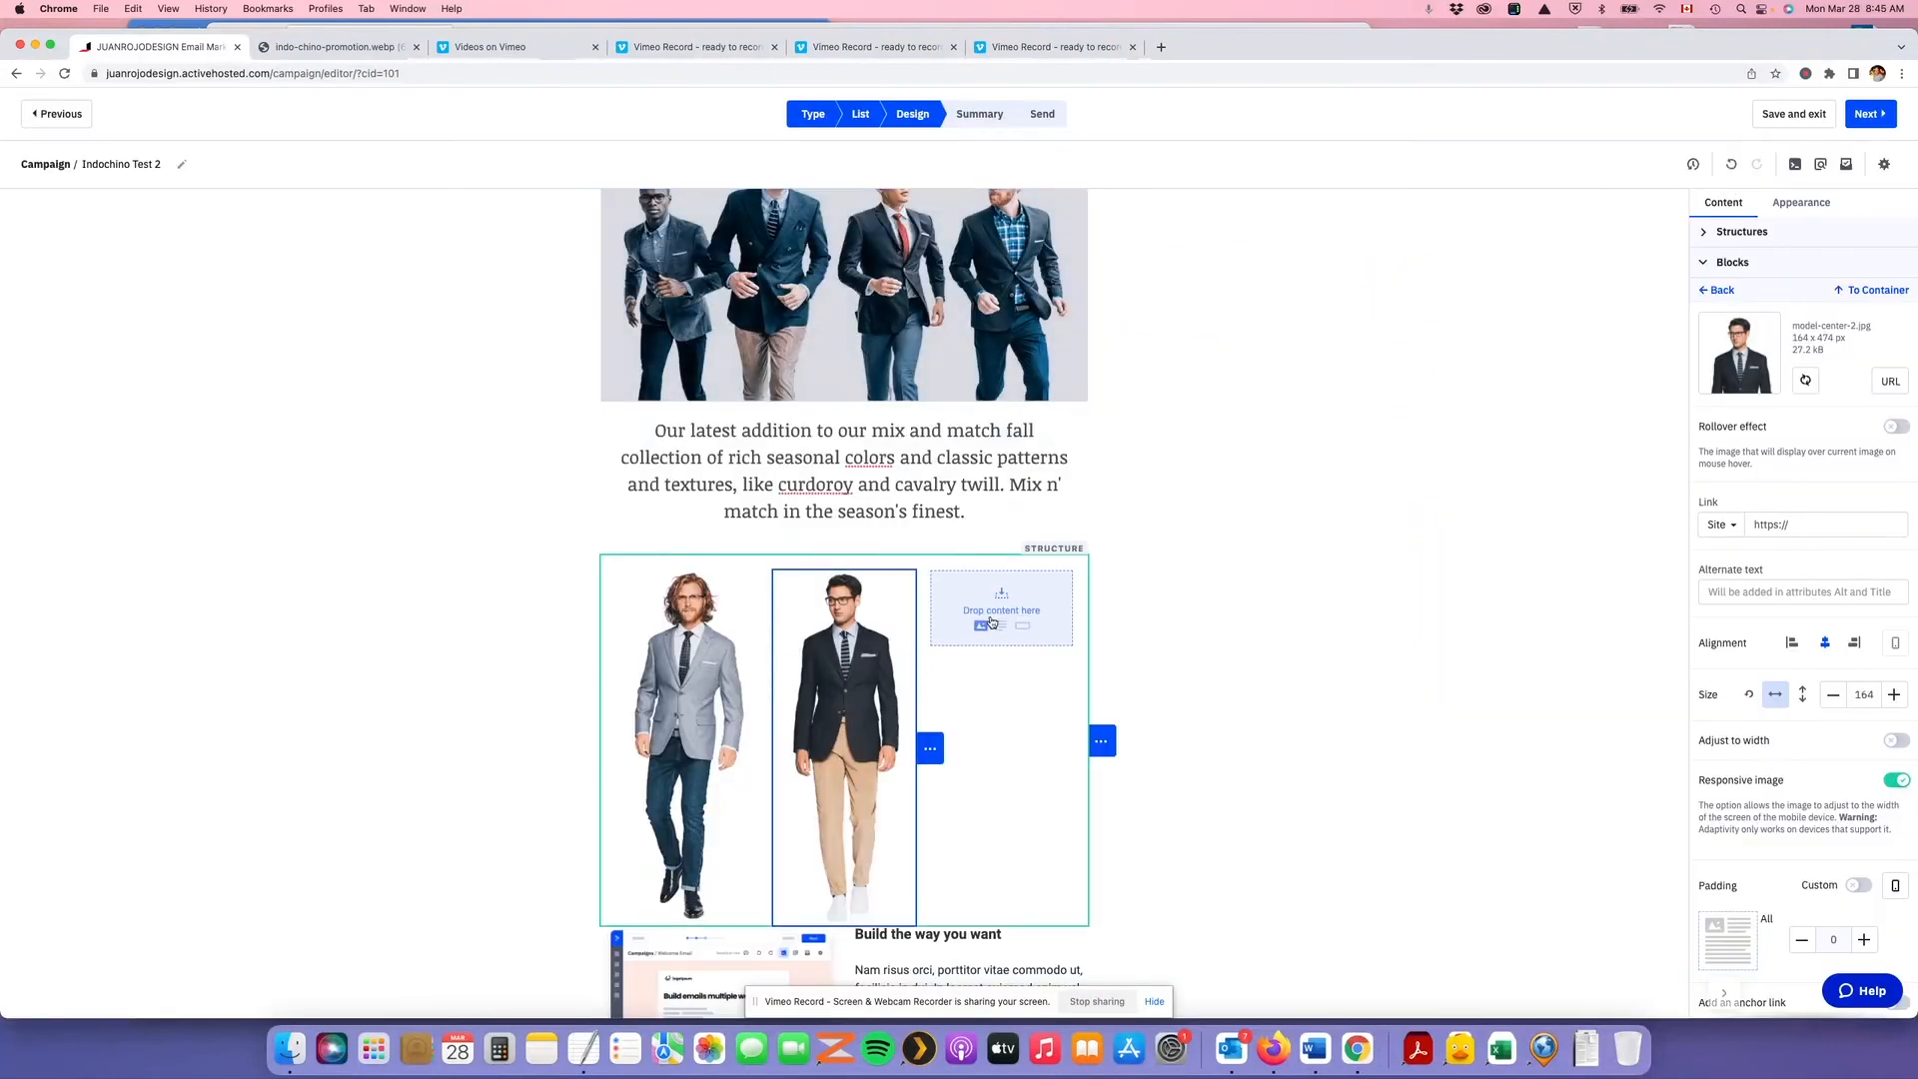
click(979, 627)
click(877, 376)
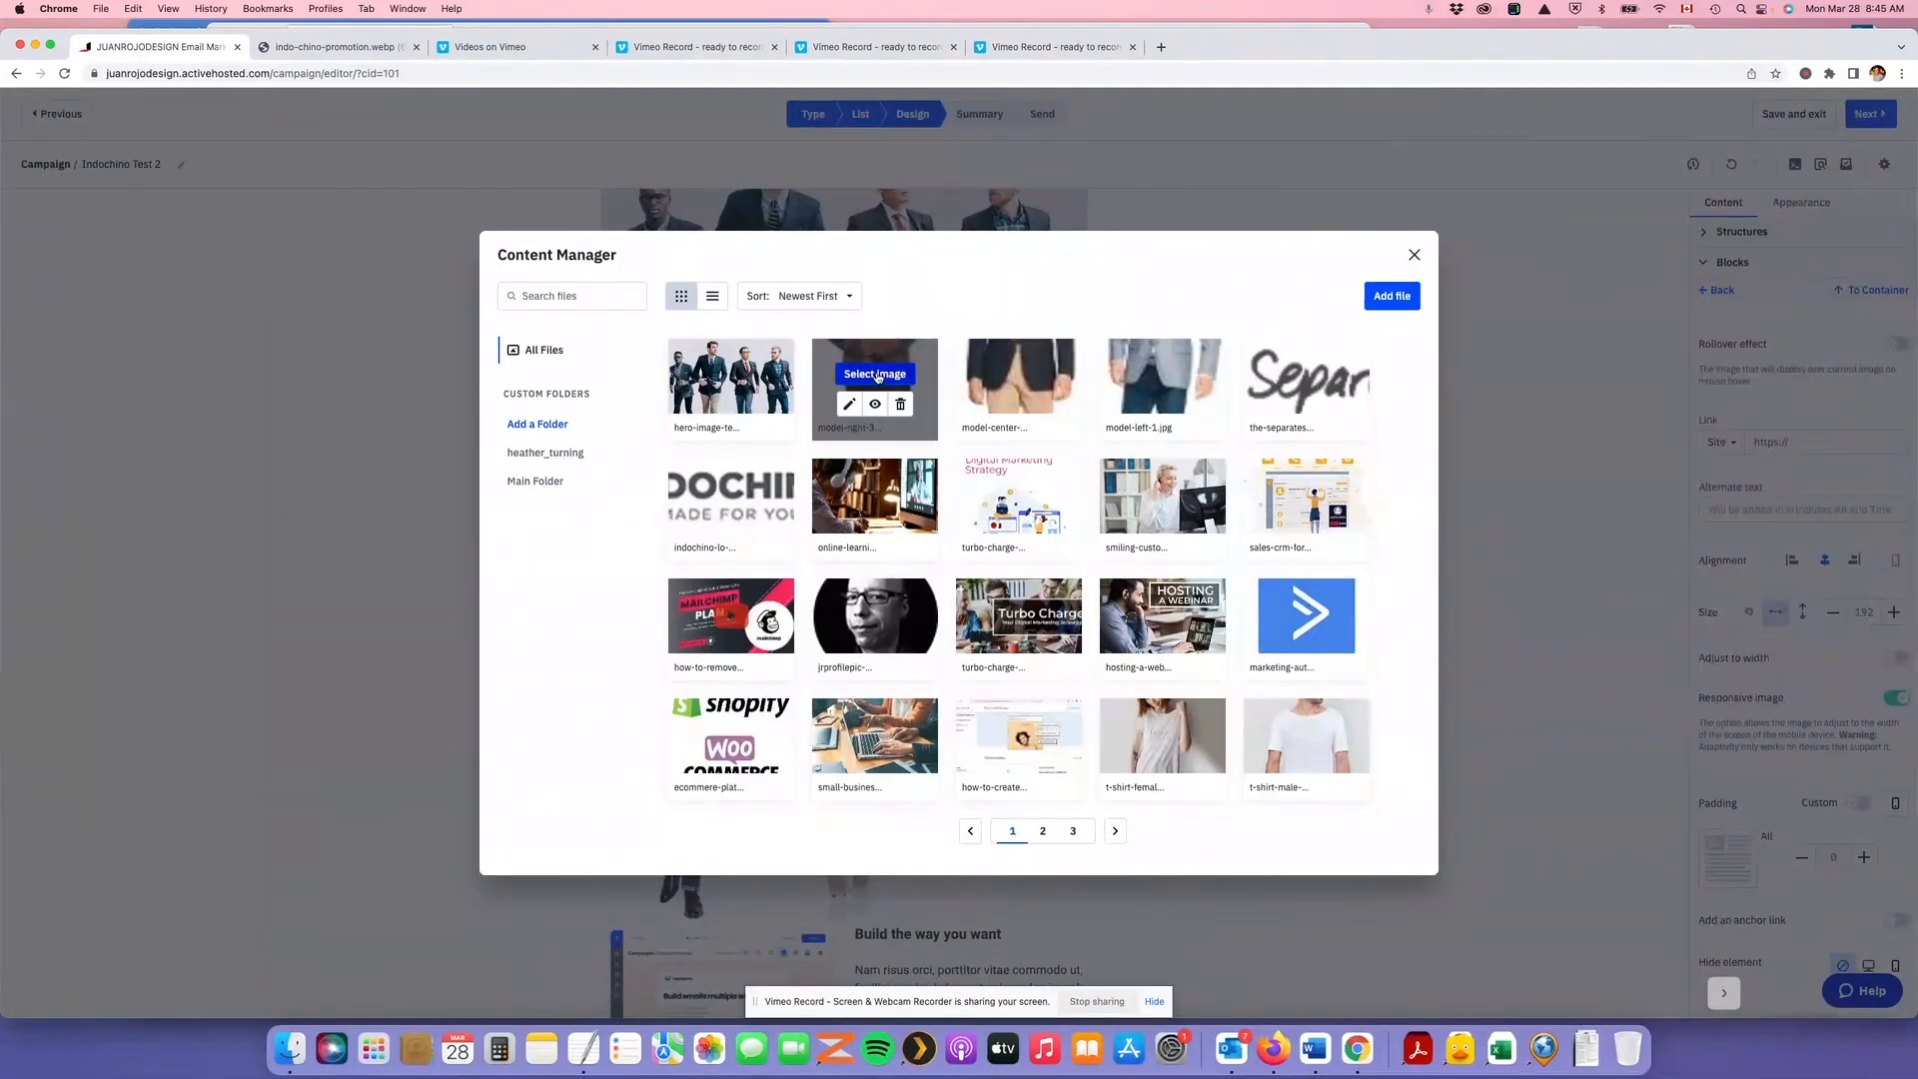
Add a text block below the first model image and check its caption wording in the reference design
scroll(915, 677, down, 2)
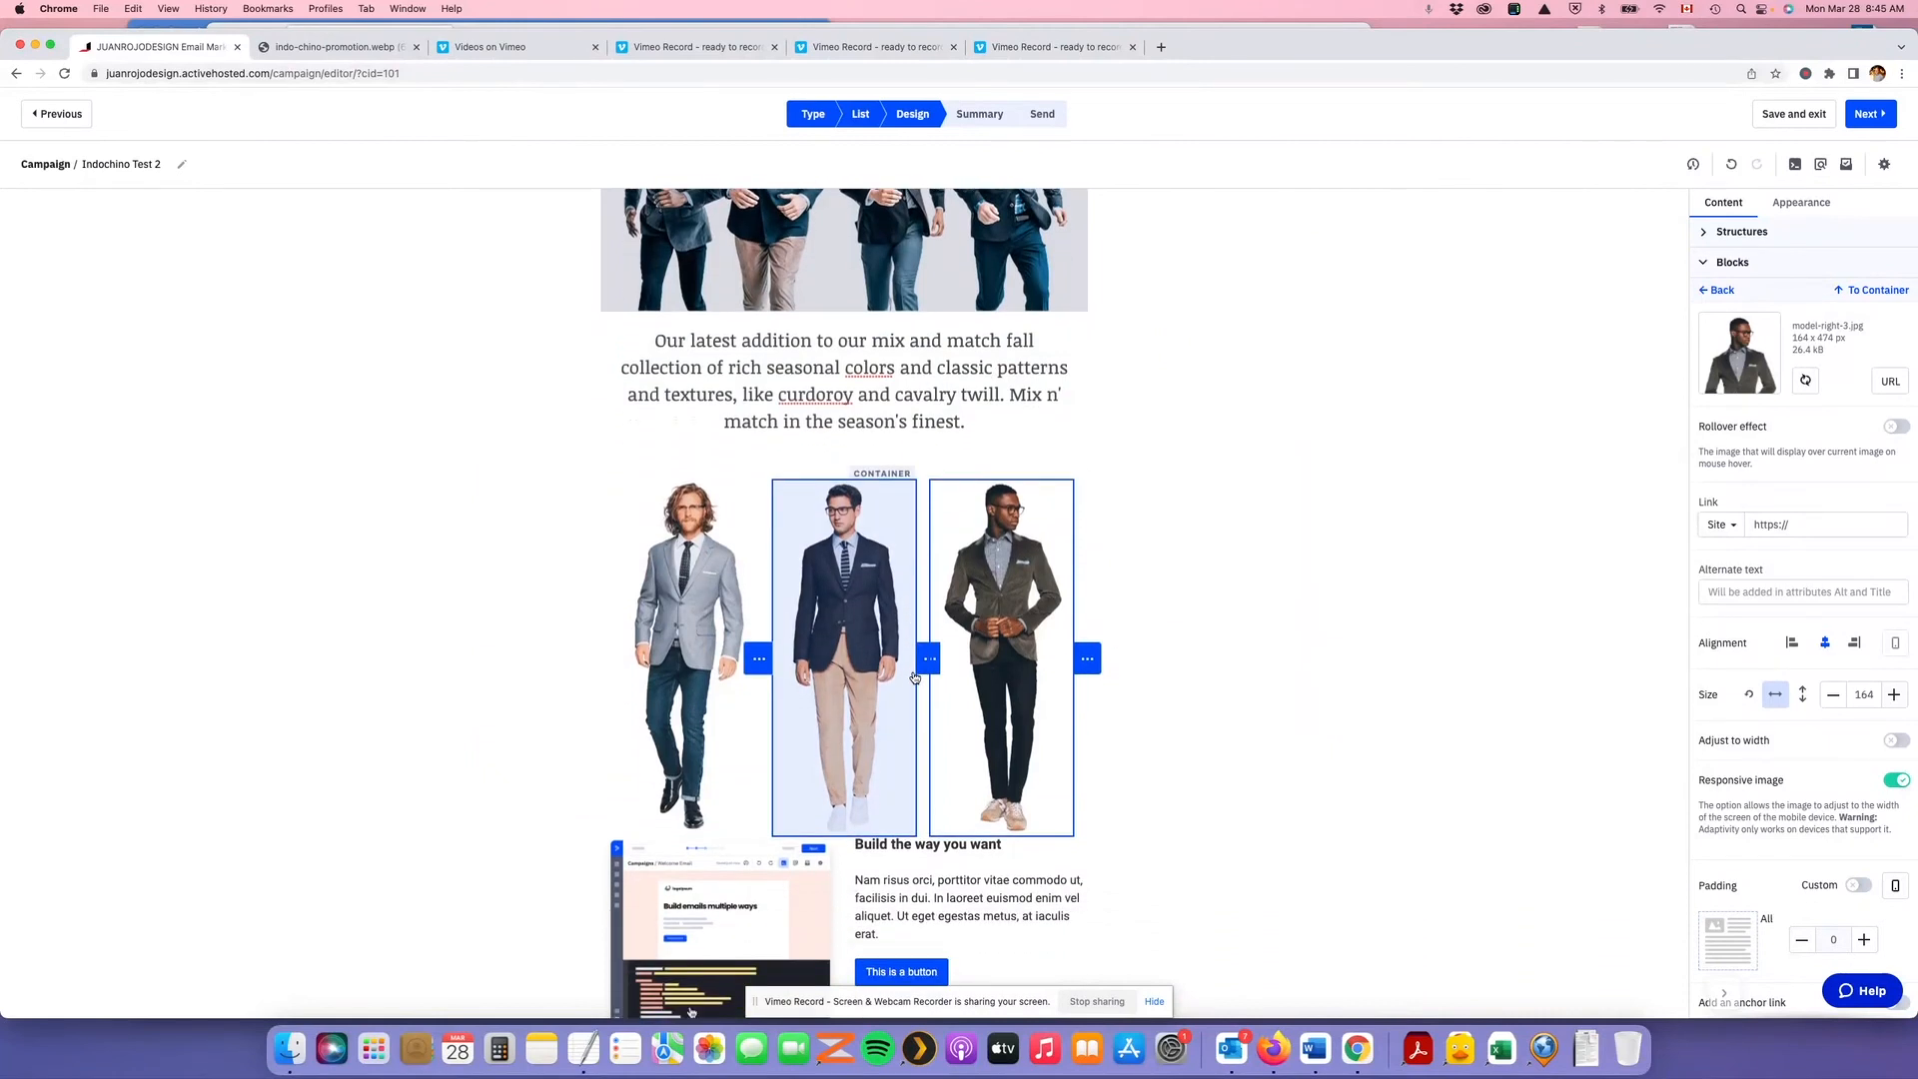
click(1704, 263)
mouse_move(1744, 348)
mouse_down()
mouse_move(1178, 574)
mouse_move(743, 833)
mouse_move(746, 813)
mouse_up()
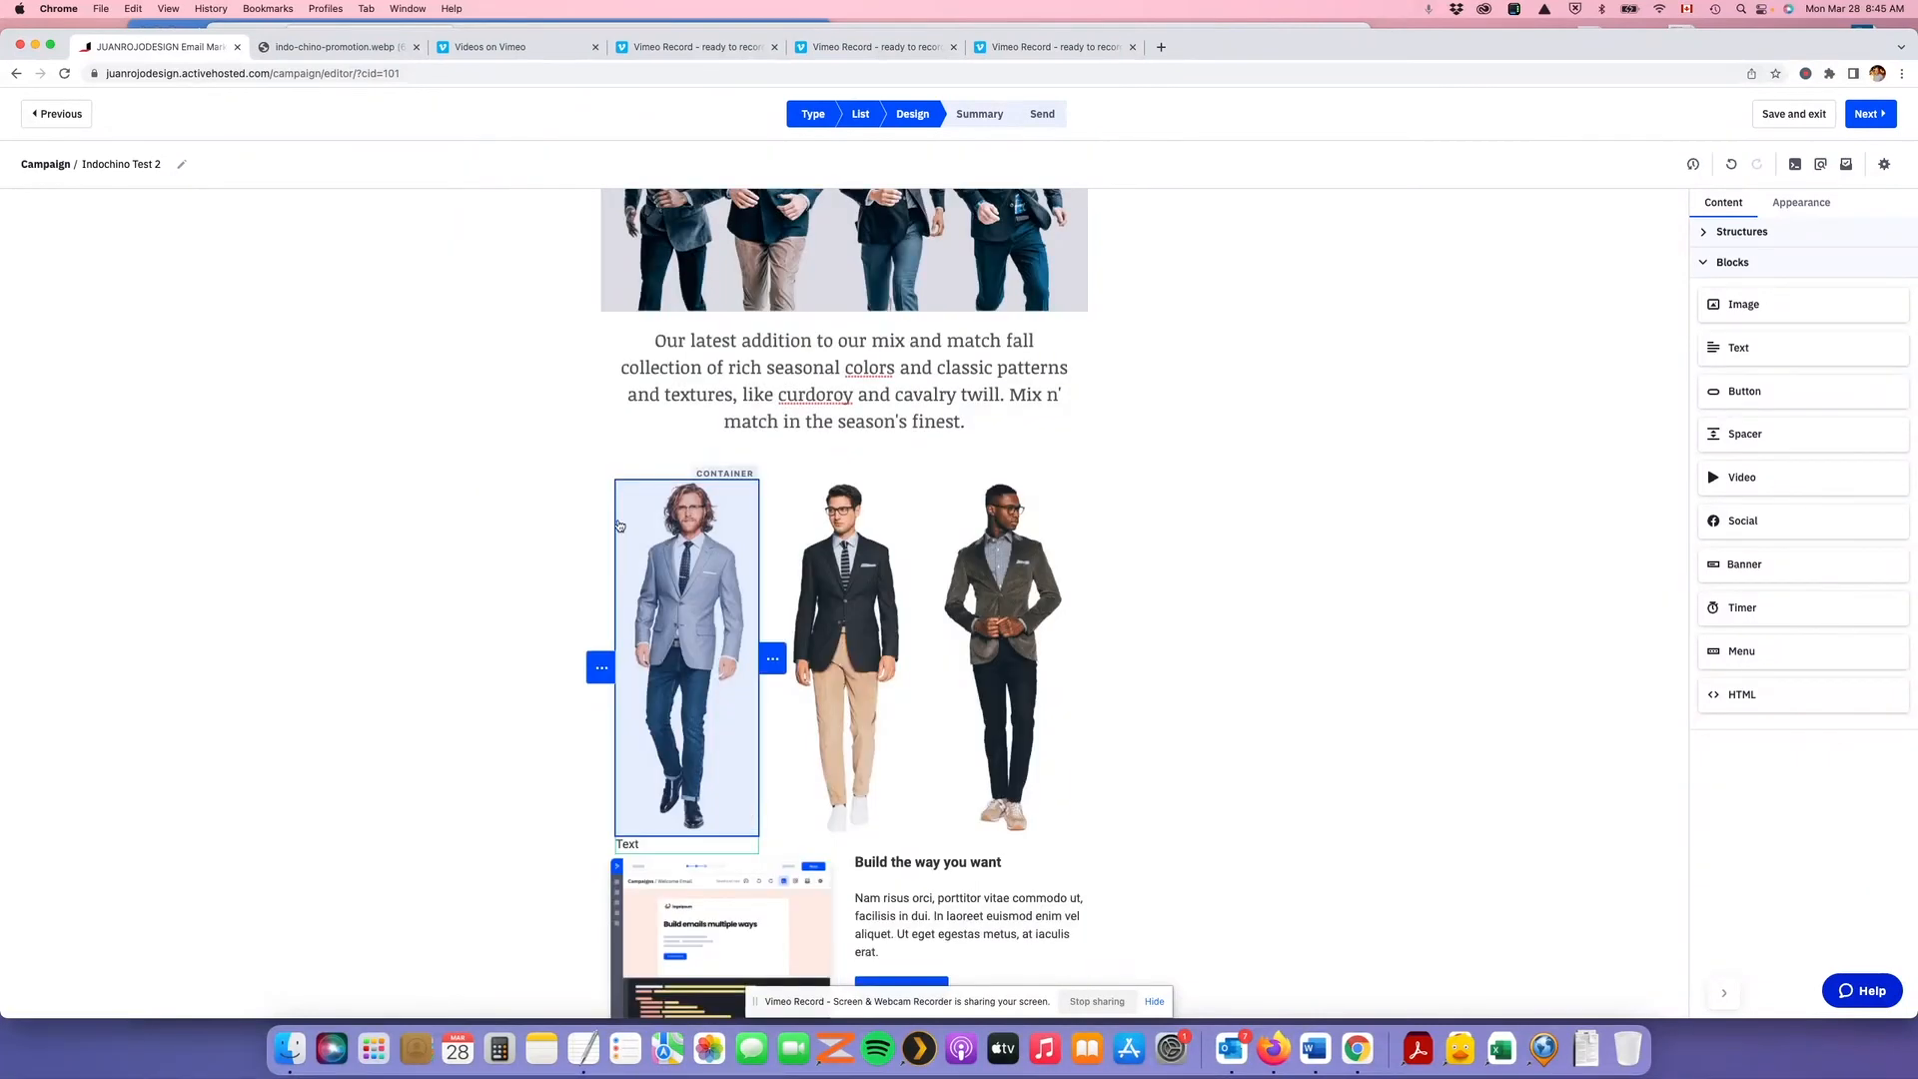
click(322, 50)
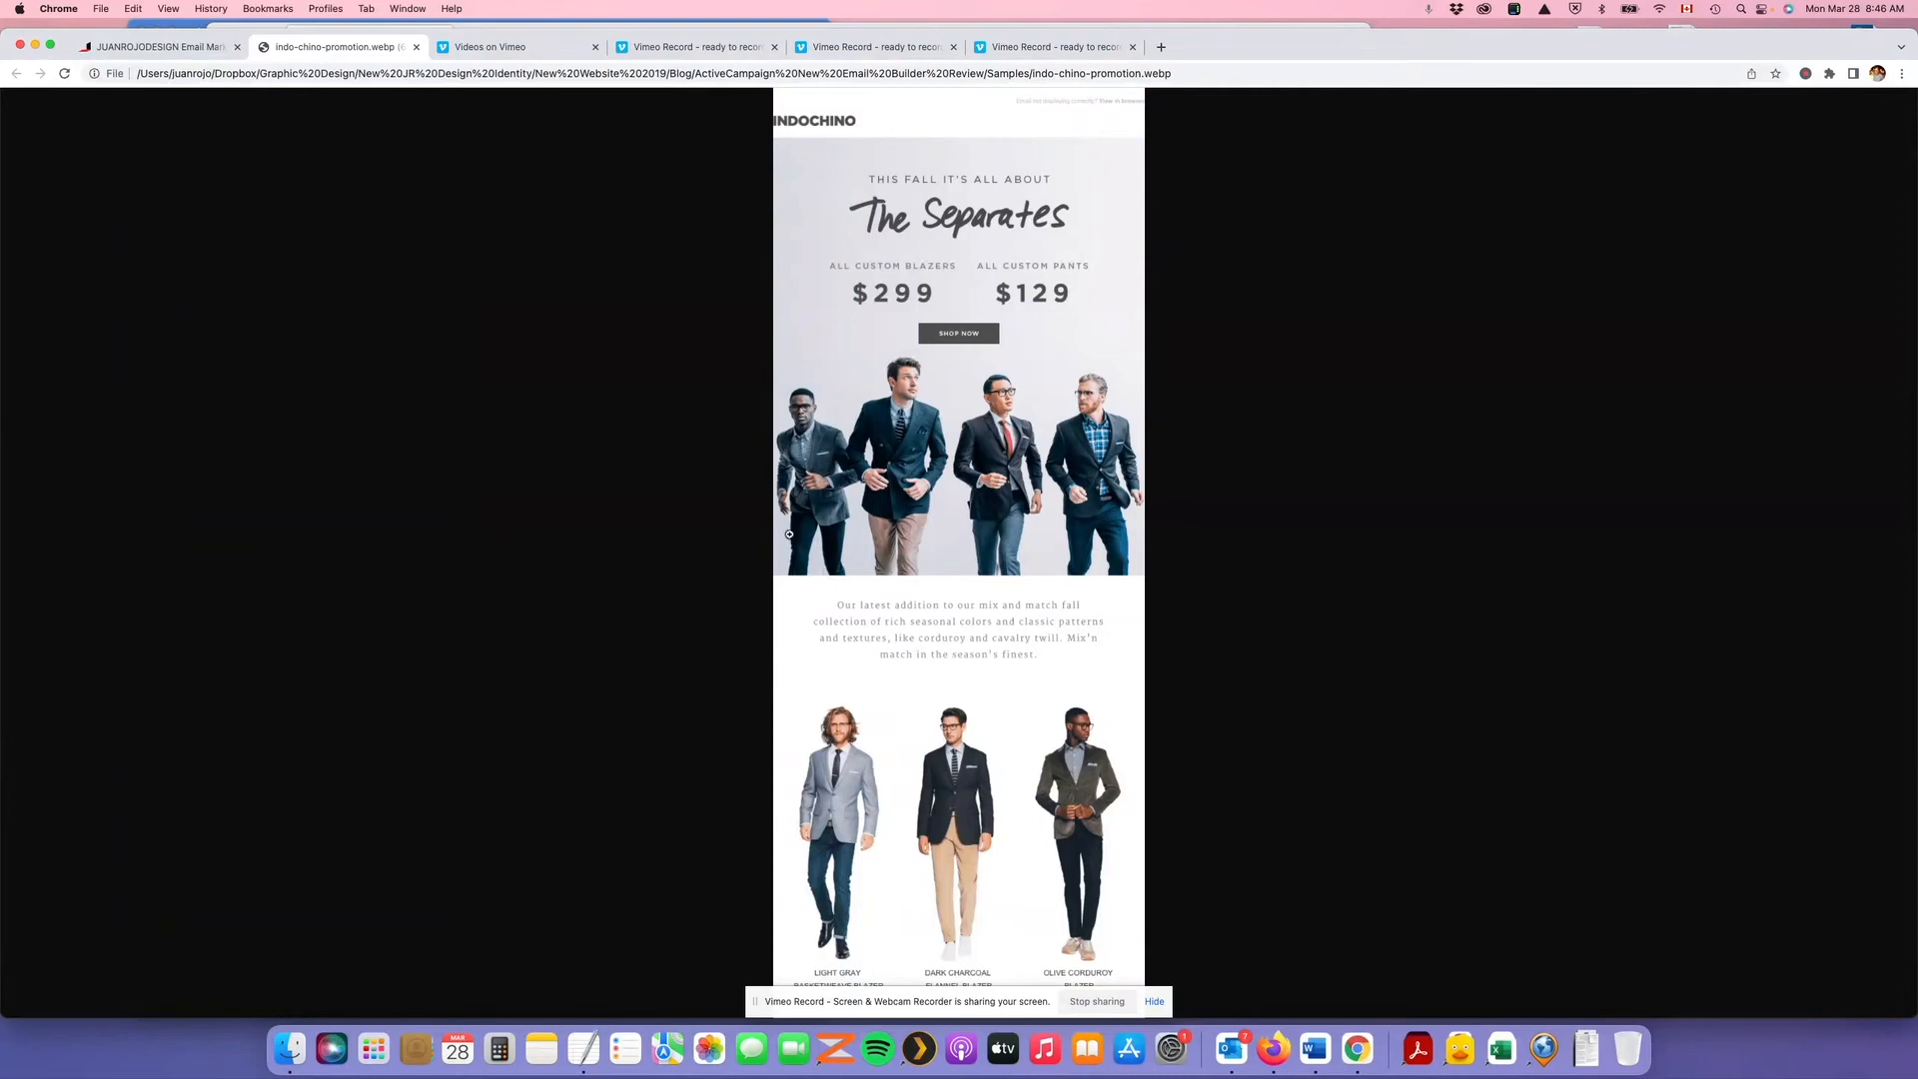
click(181, 50)
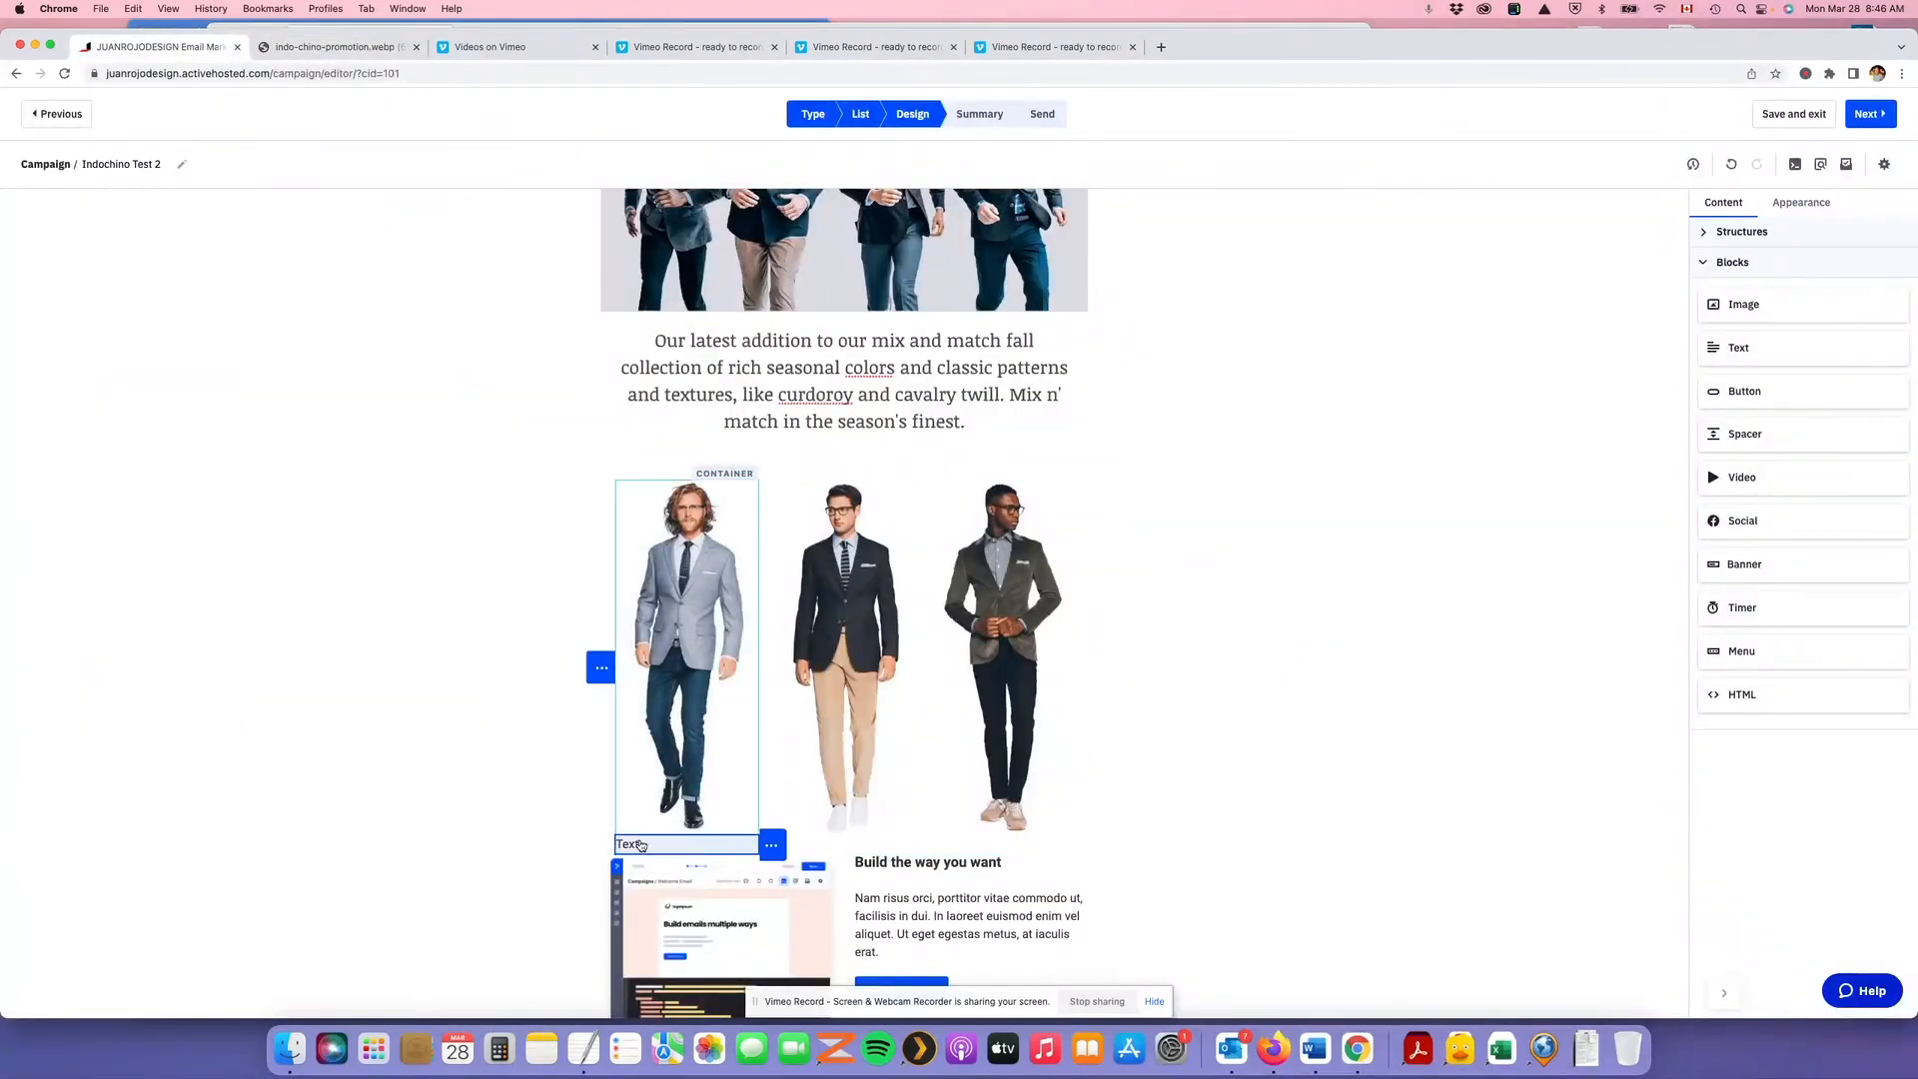
Replace the placeholder text below the first model with "LIGHT GRAY", matching the reference spelling
click(641, 845)
drag(641, 846, 609, 847)
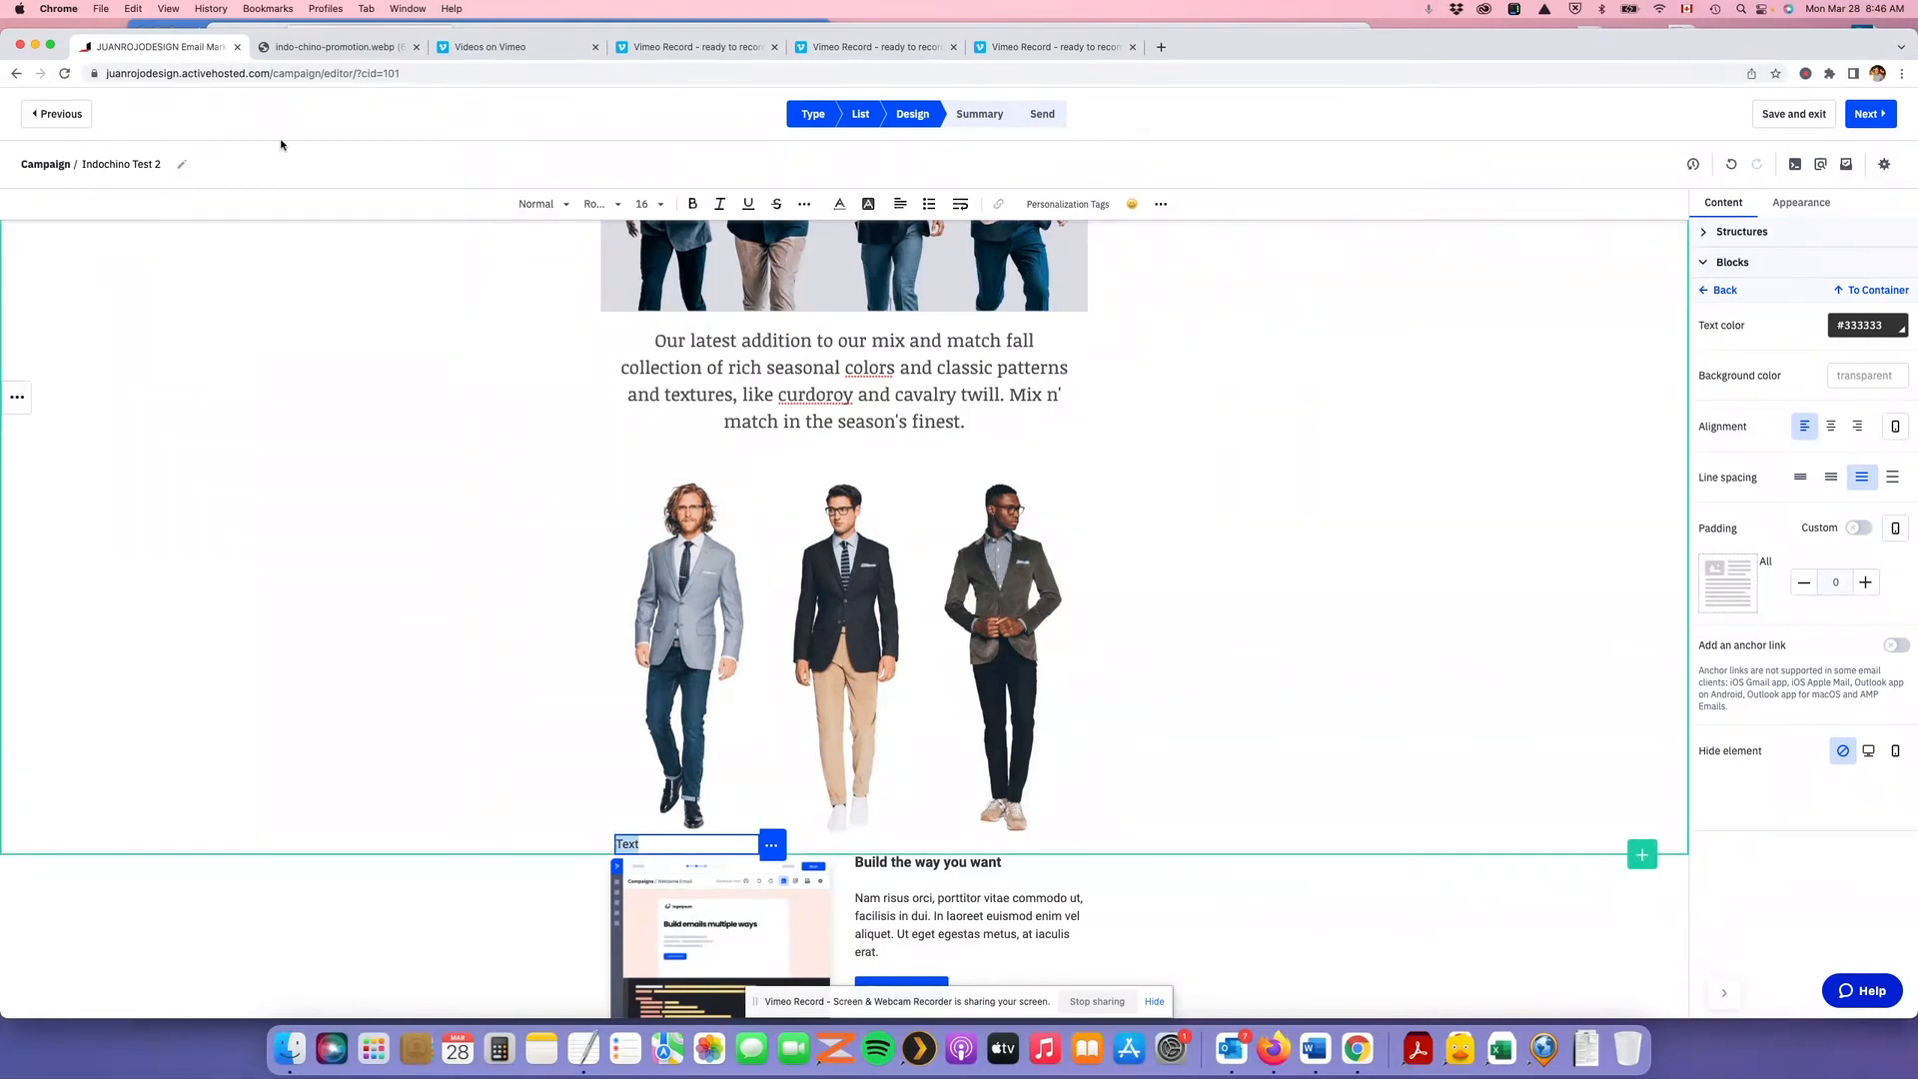
text(LIGHT GREY)
click(333, 46)
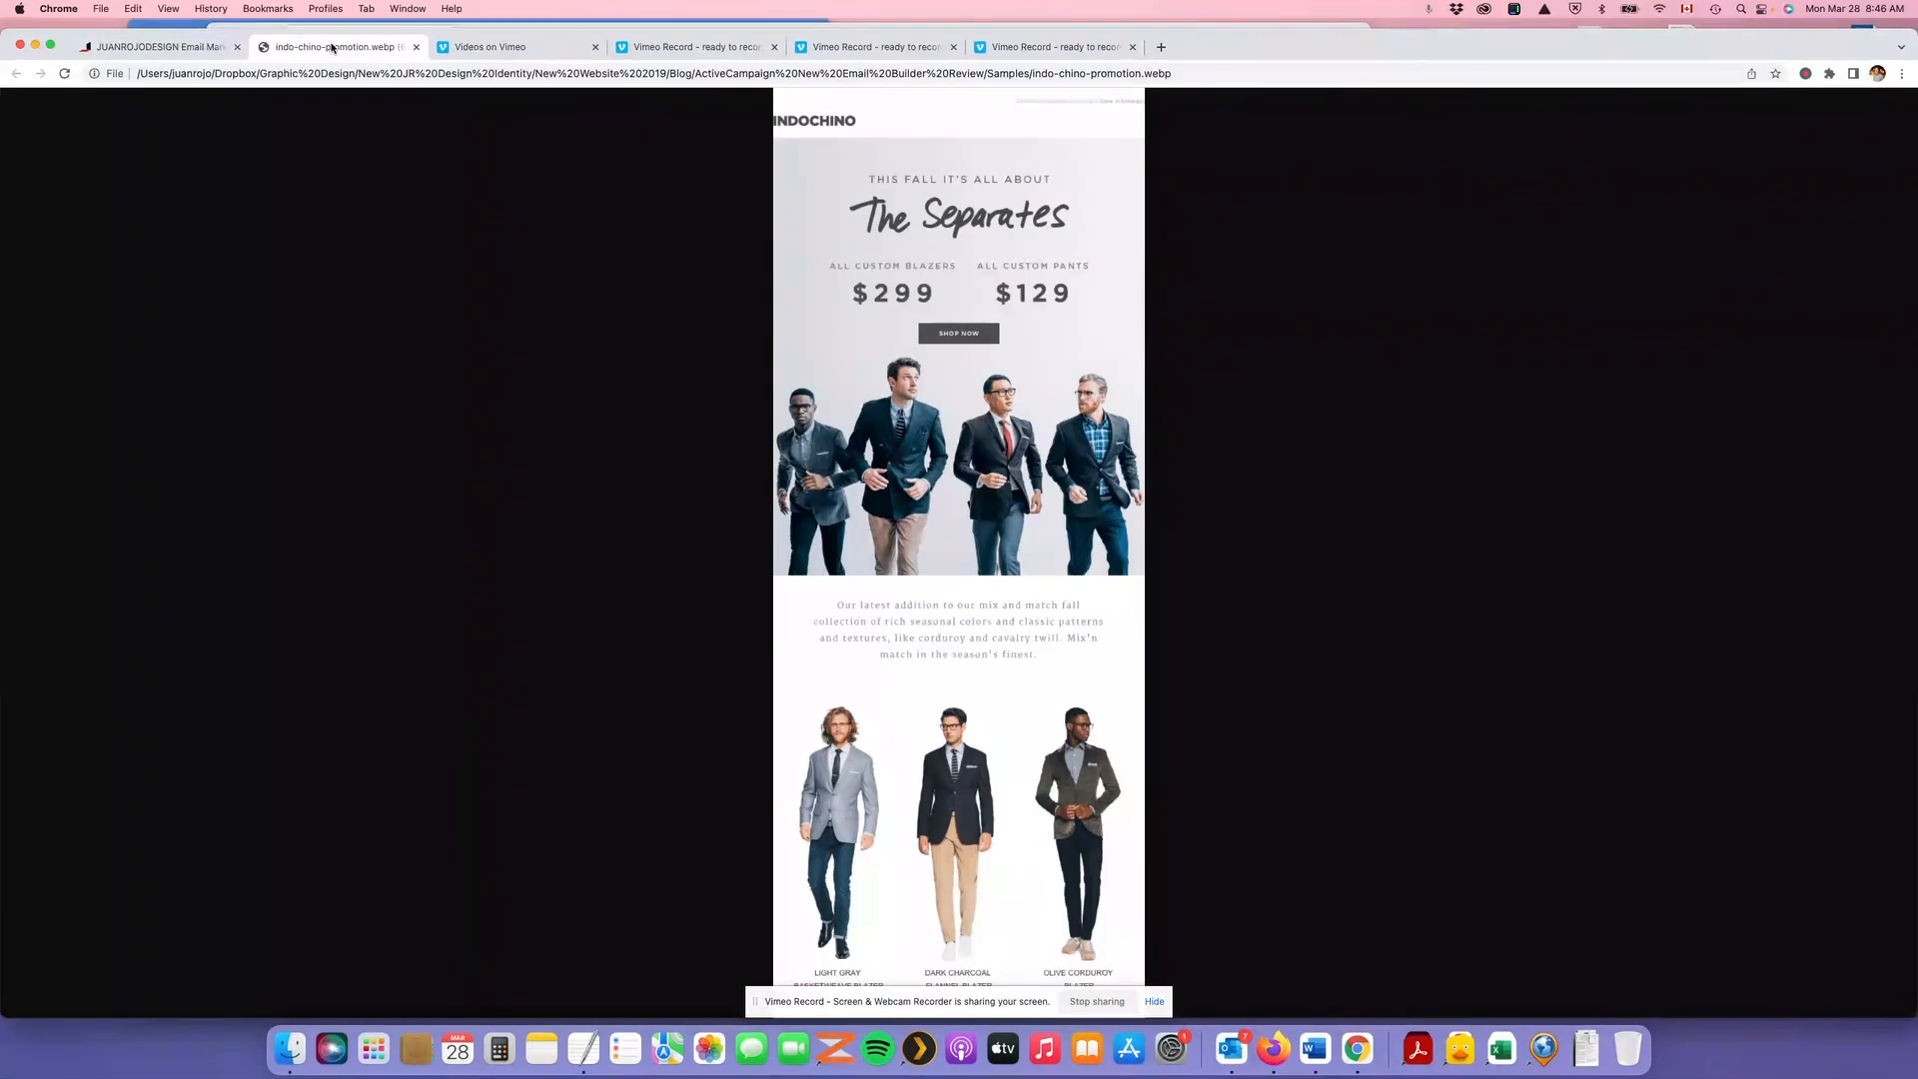
click(186, 47)
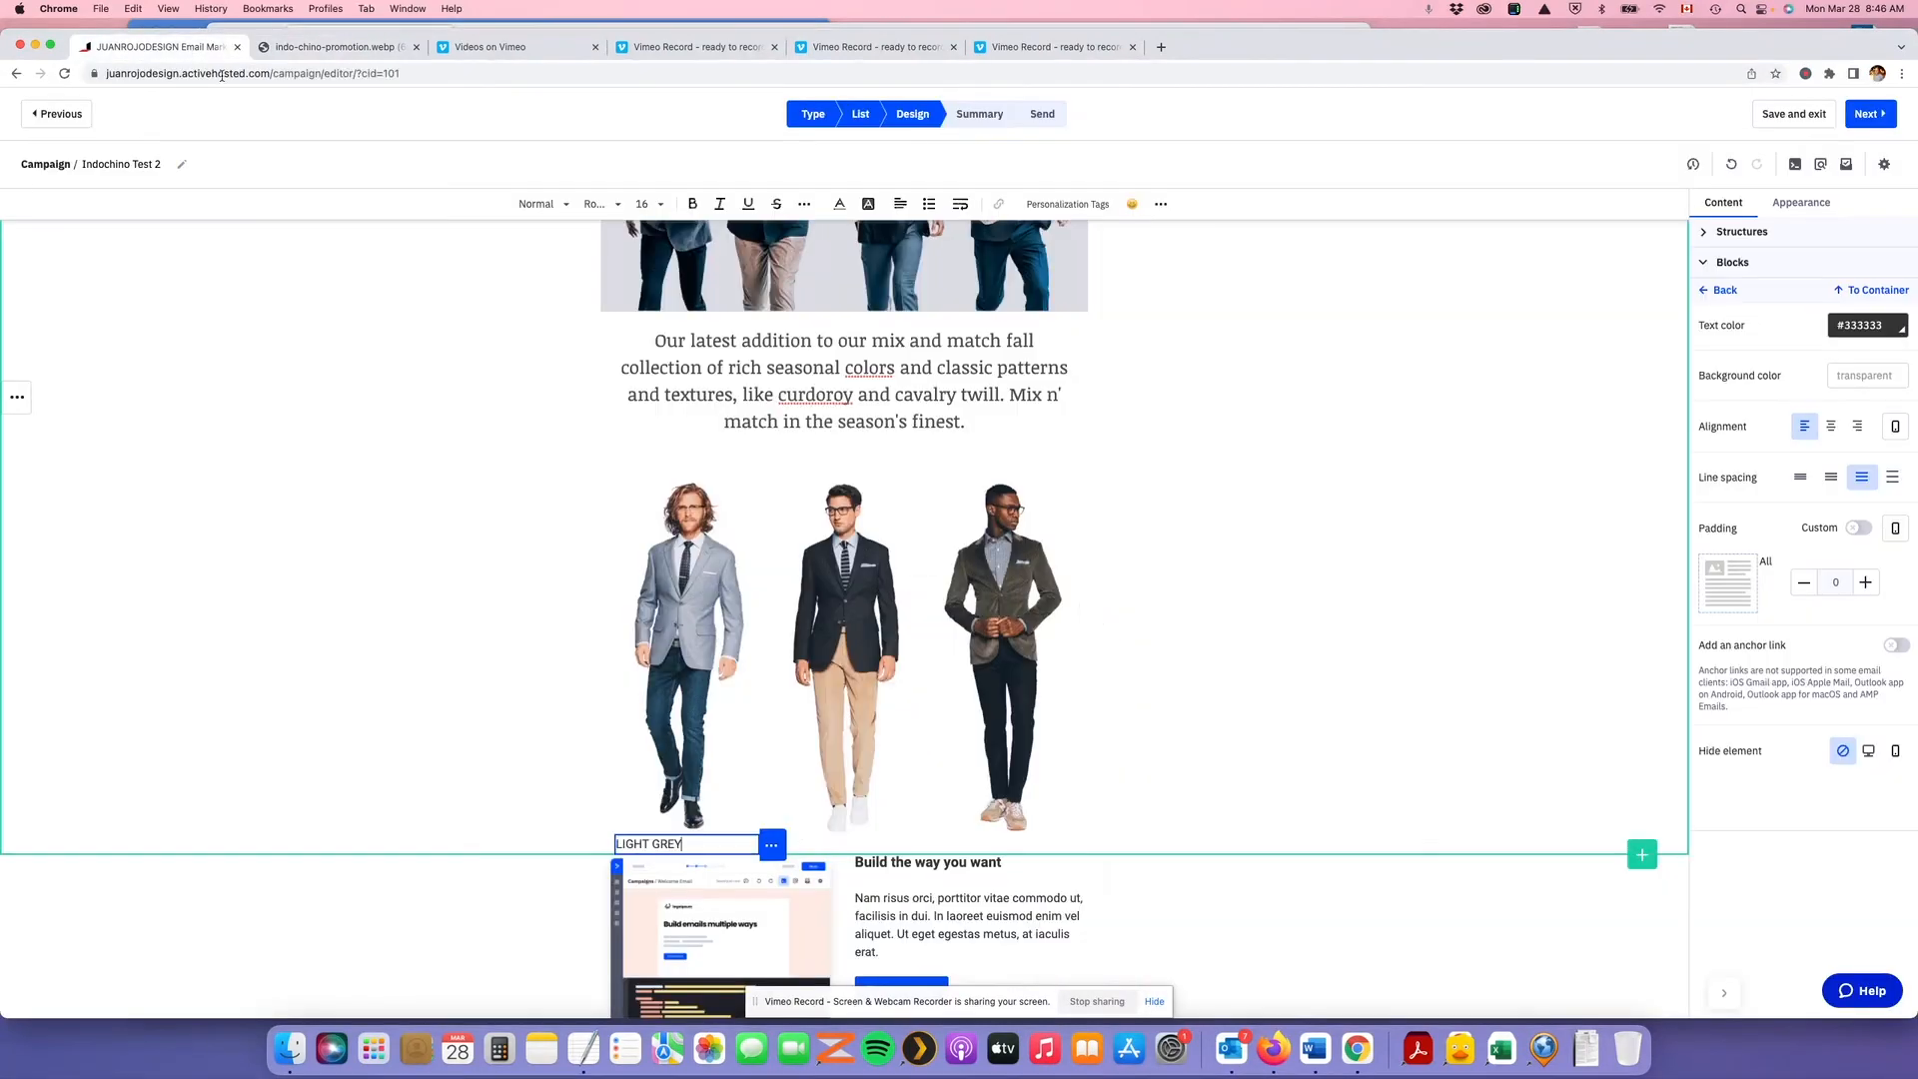
click(681, 844)
key(BackSpace)
text(A)
Add "BASKETWEAVE BLAZER" as the second caption line, checking the wording against the reference design
key(Return)
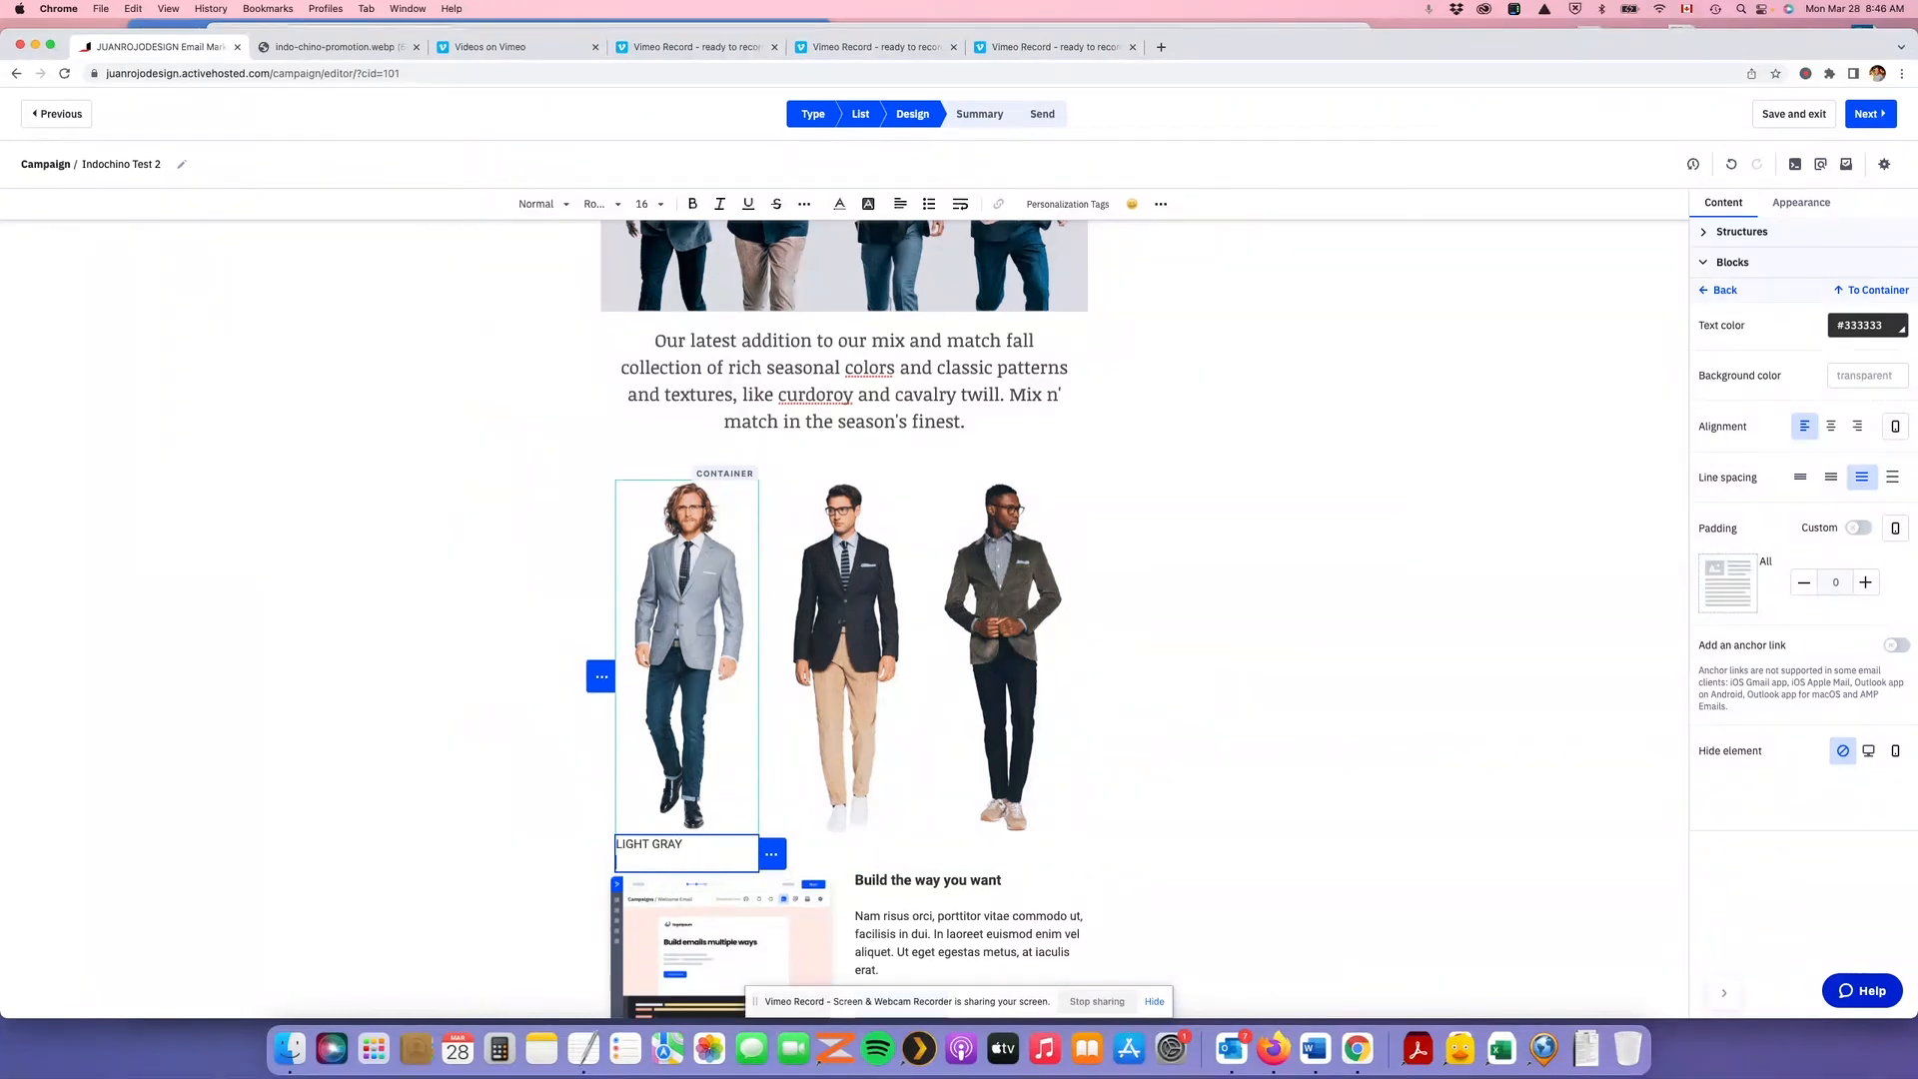
text(BASKETWEAVE)
click(420, 364)
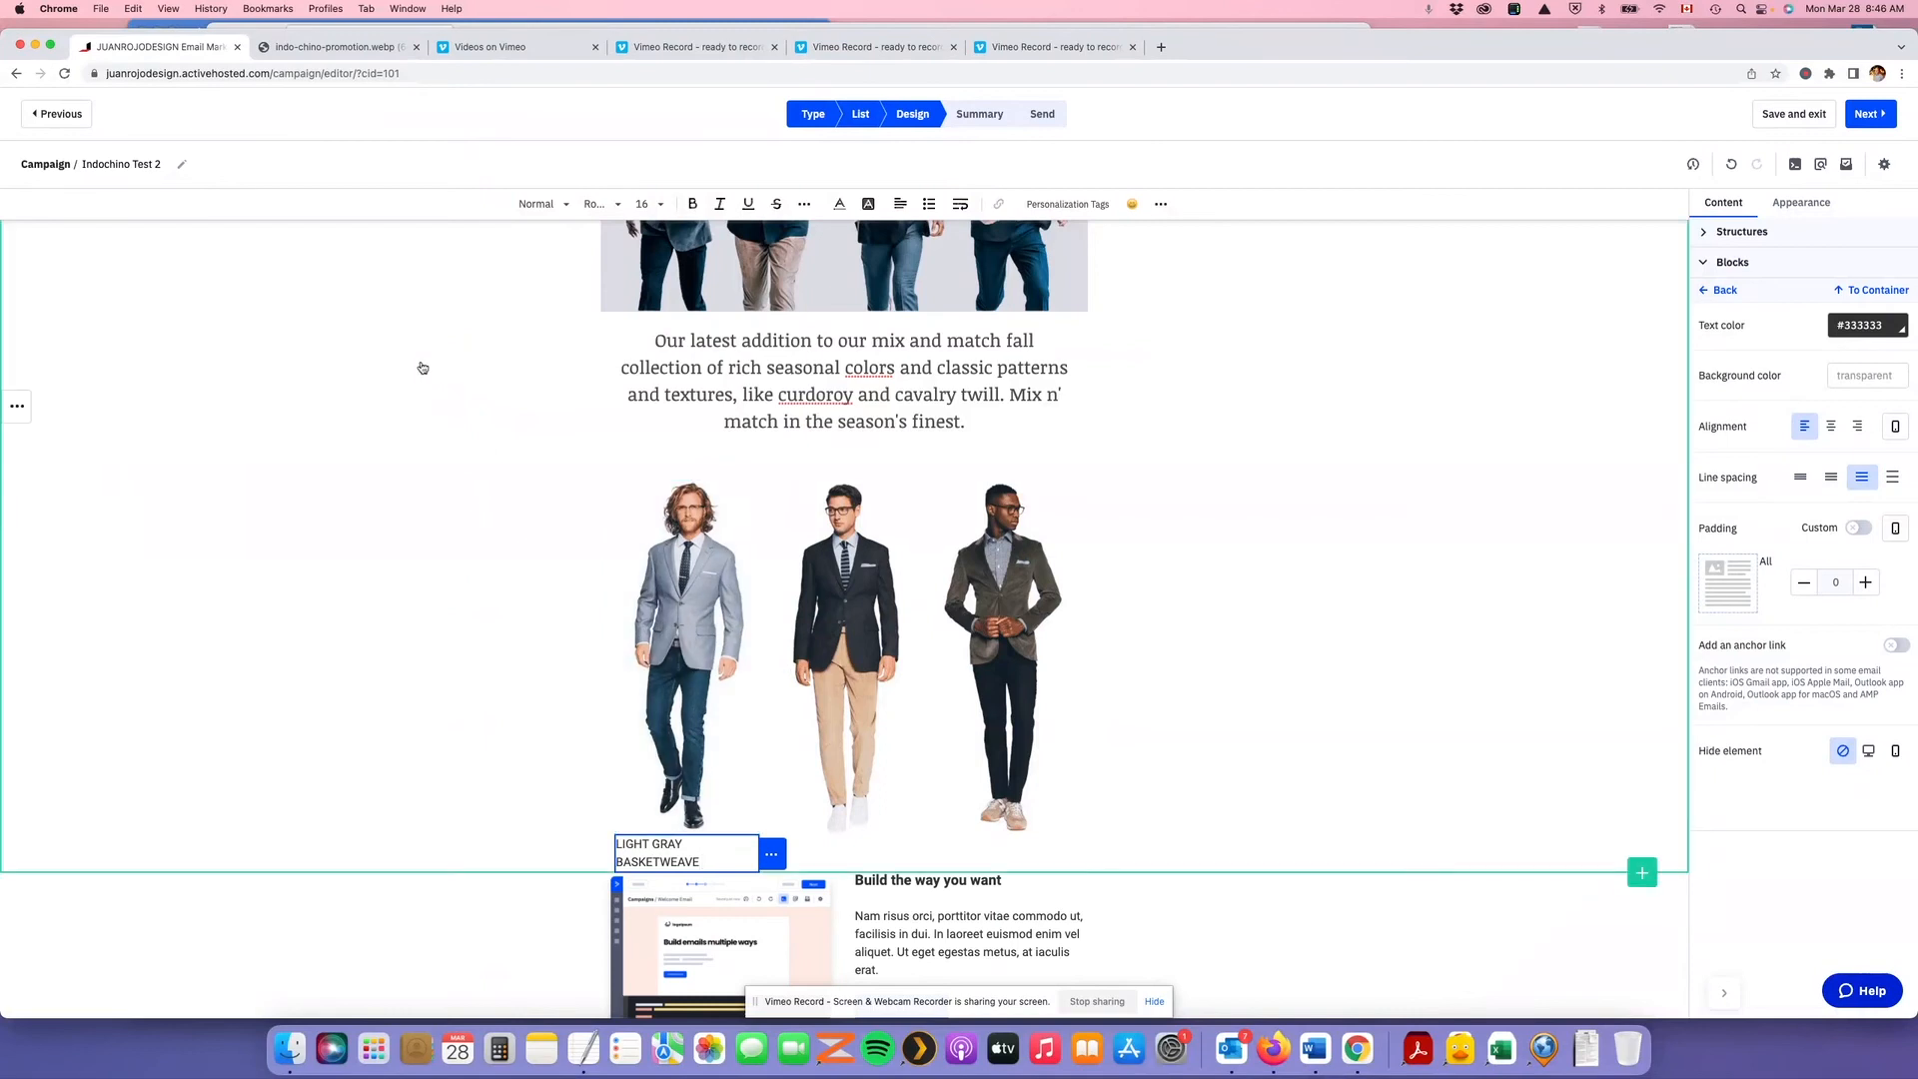
click(345, 50)
click(198, 55)
text(BLAZER)
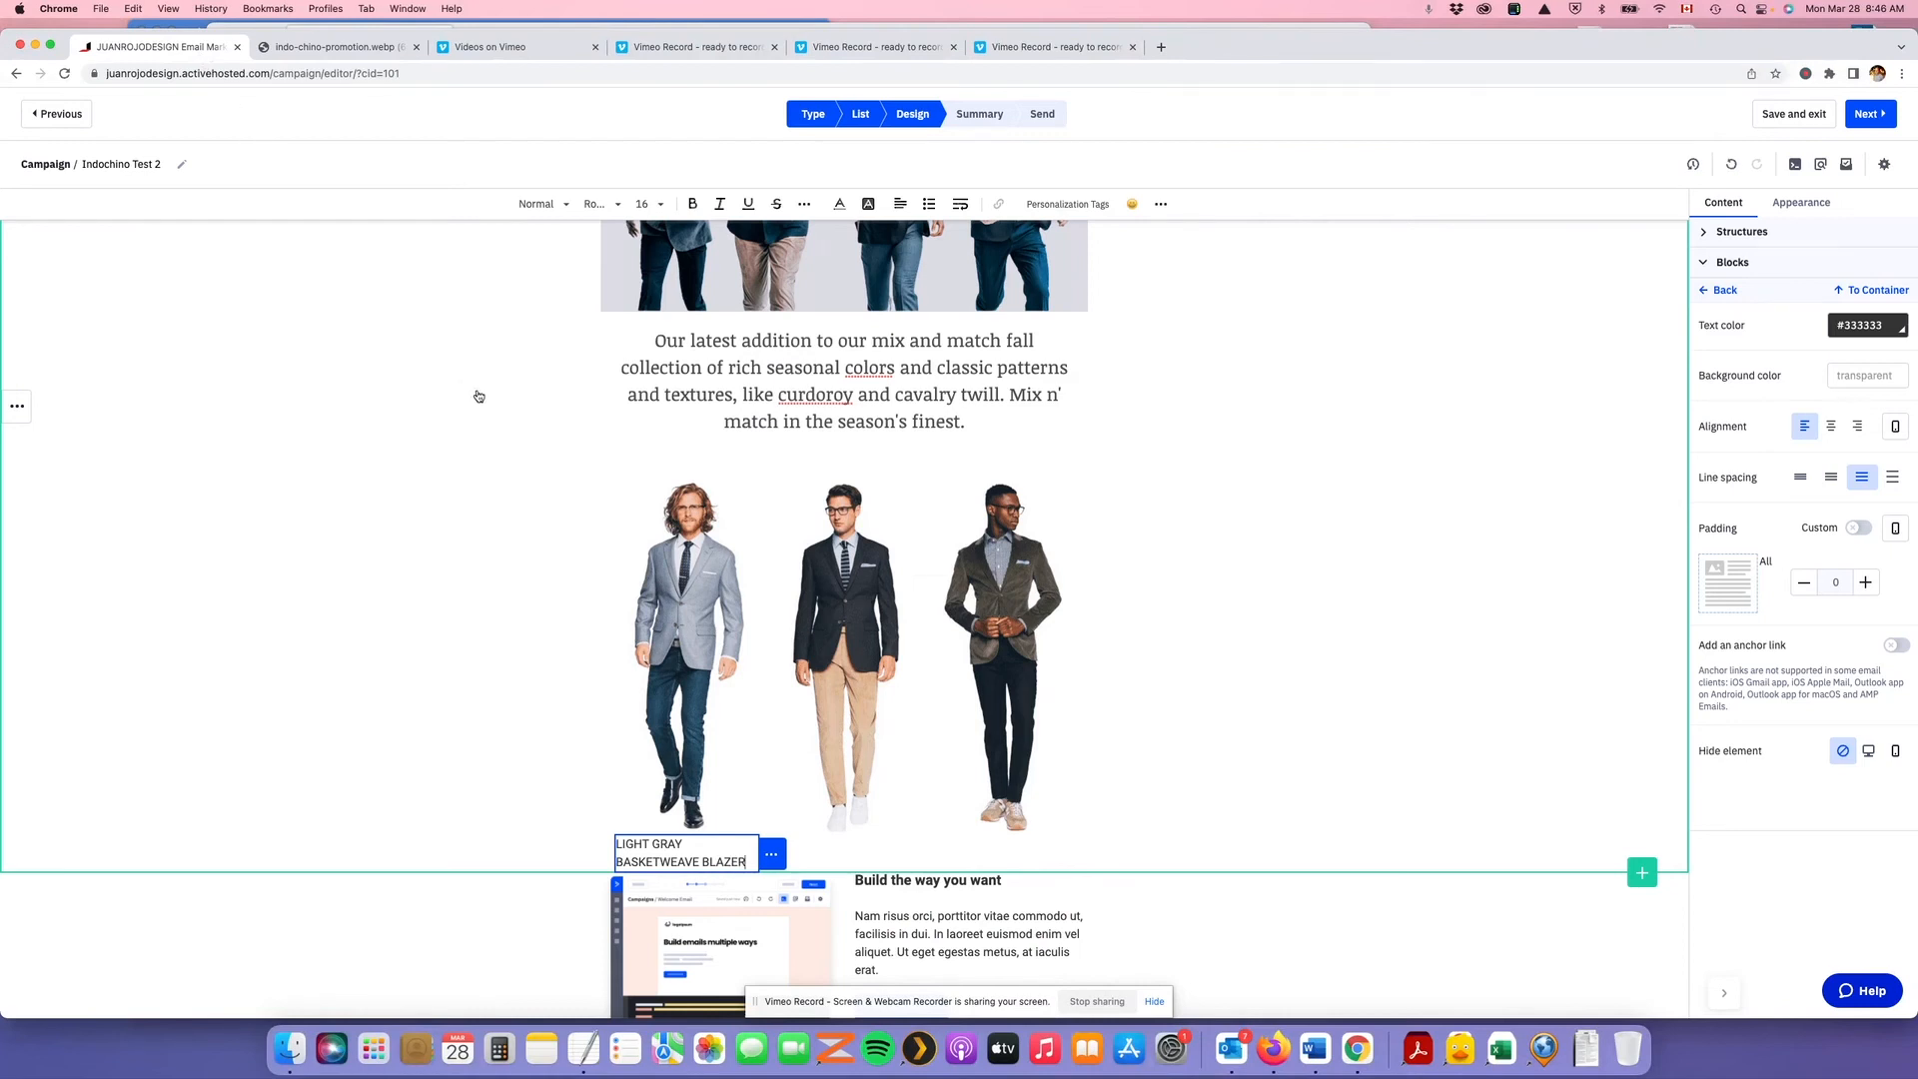
Center the whole caption below the first model image
key(super+a)
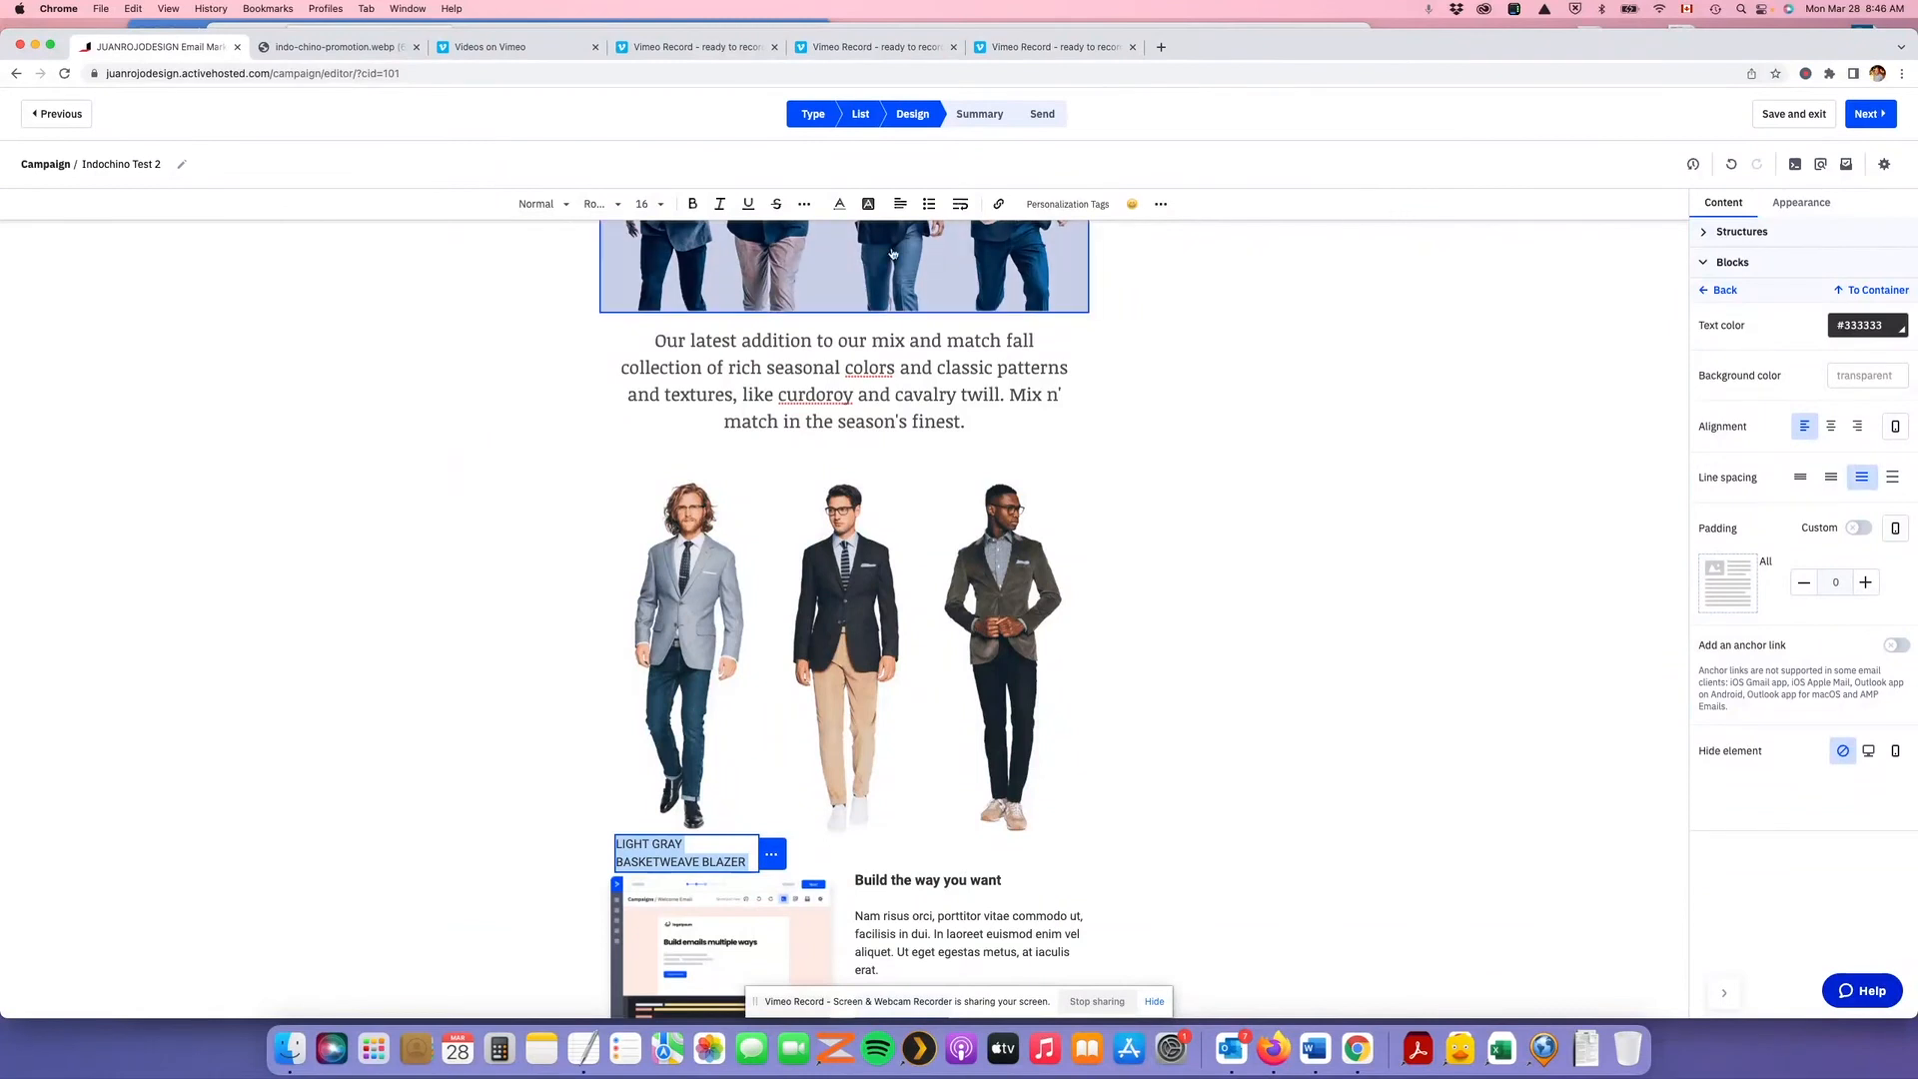
click(899, 205)
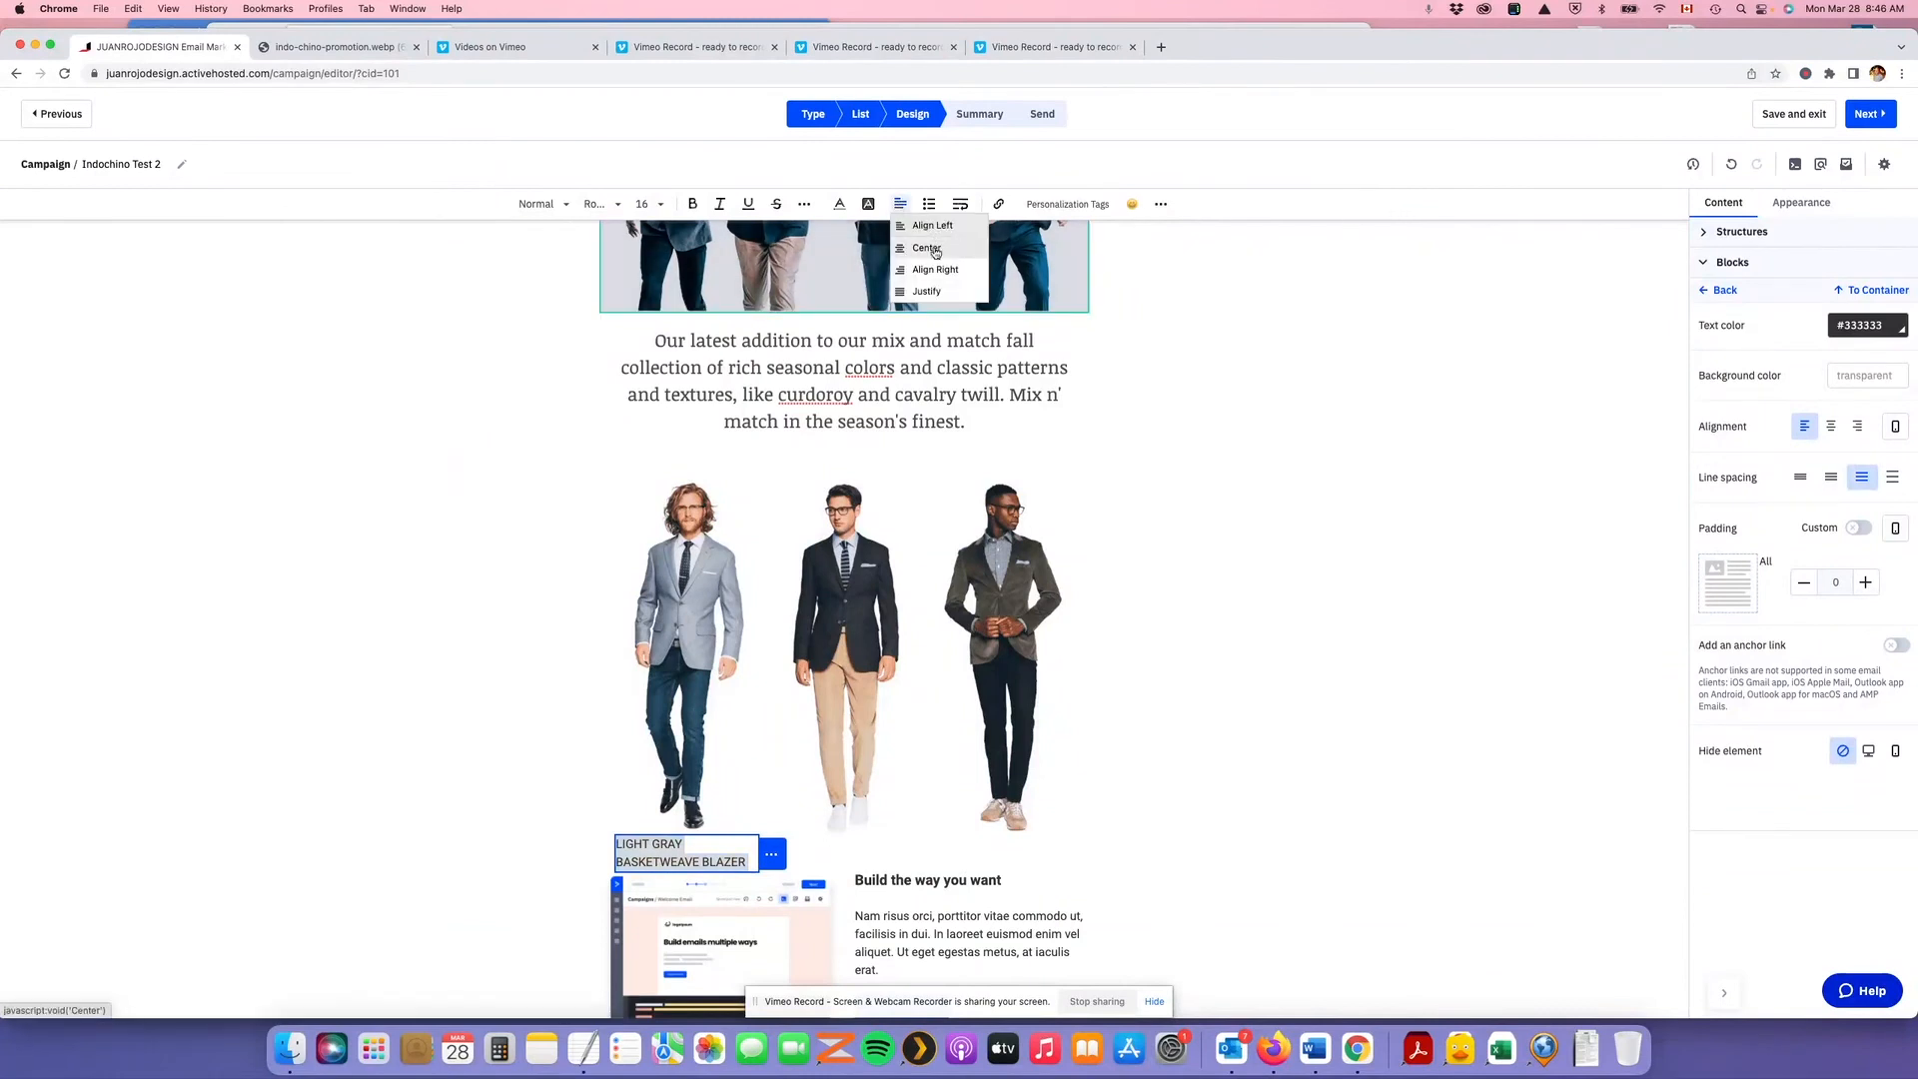
click(936, 253)
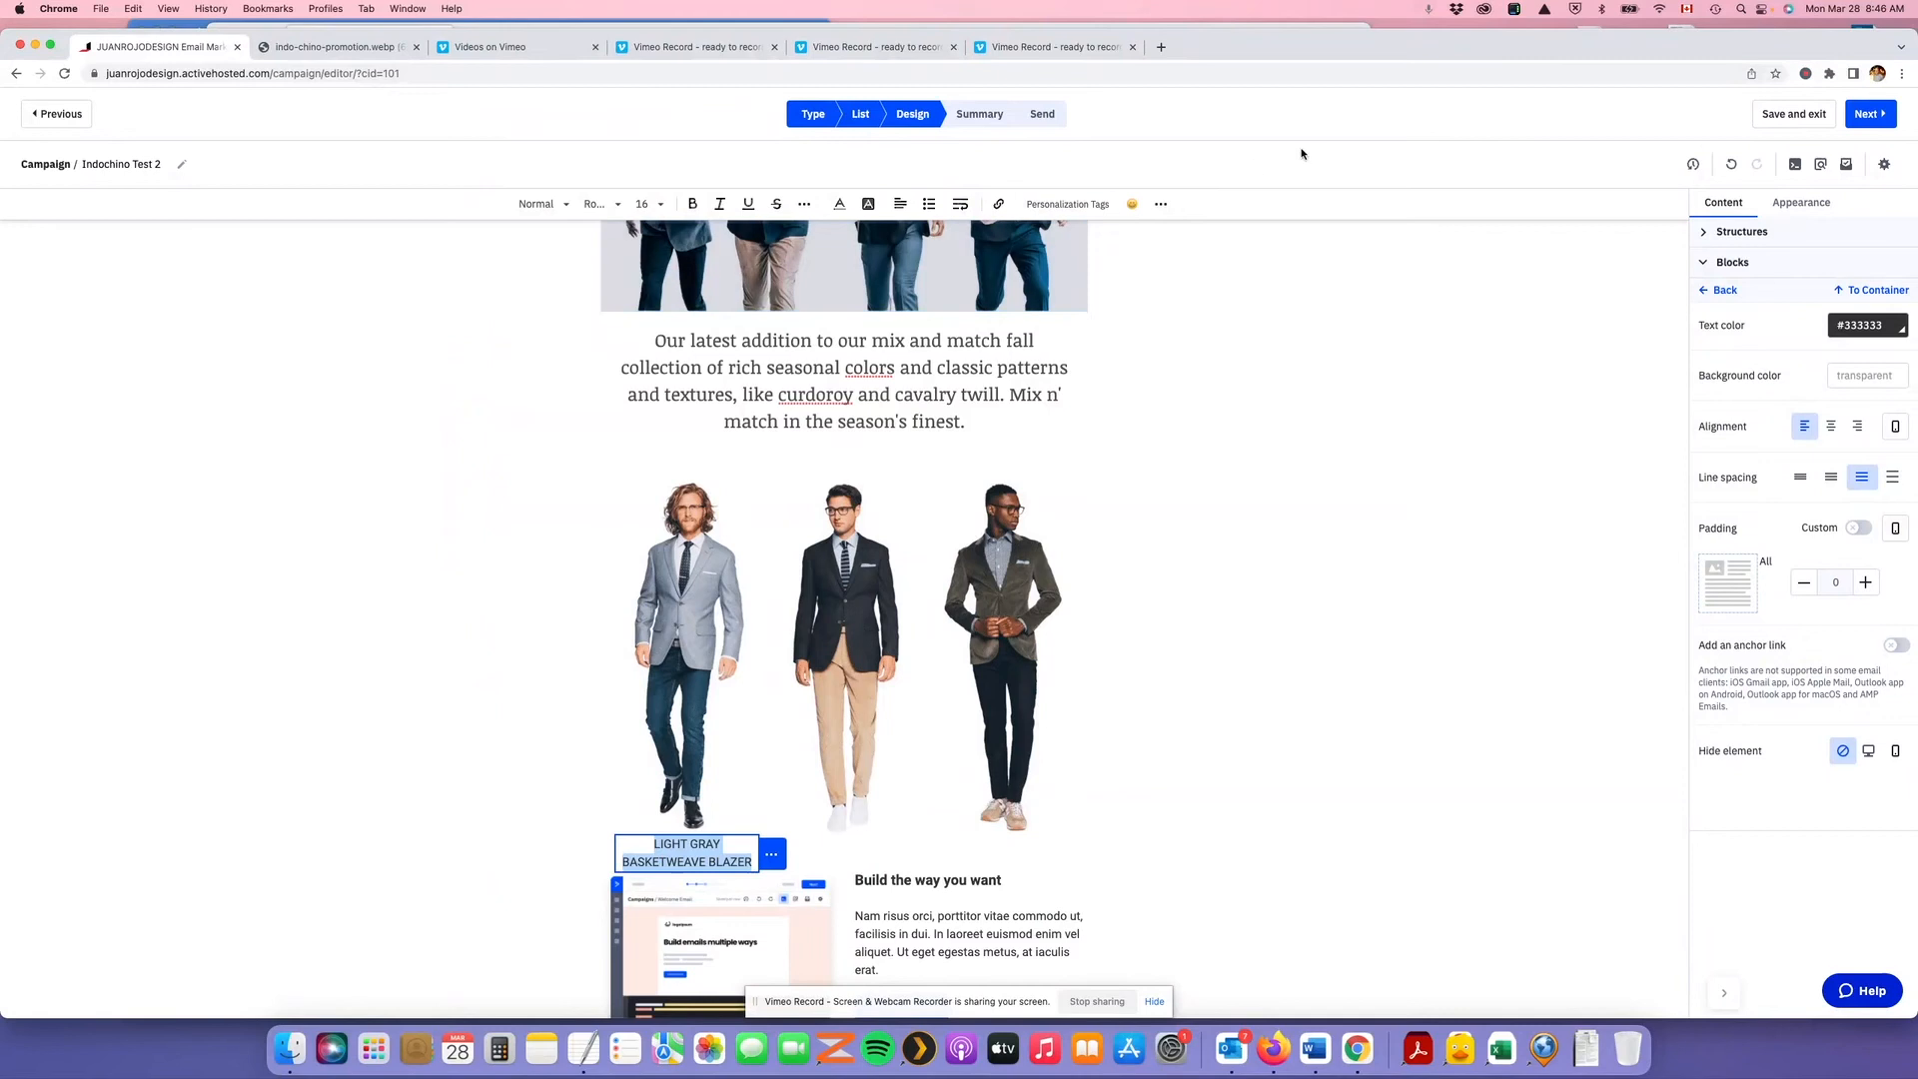
Add a second text block below the first model's caption and center its placeholder text
click(1706, 265)
drag(1732, 348, 745, 861)
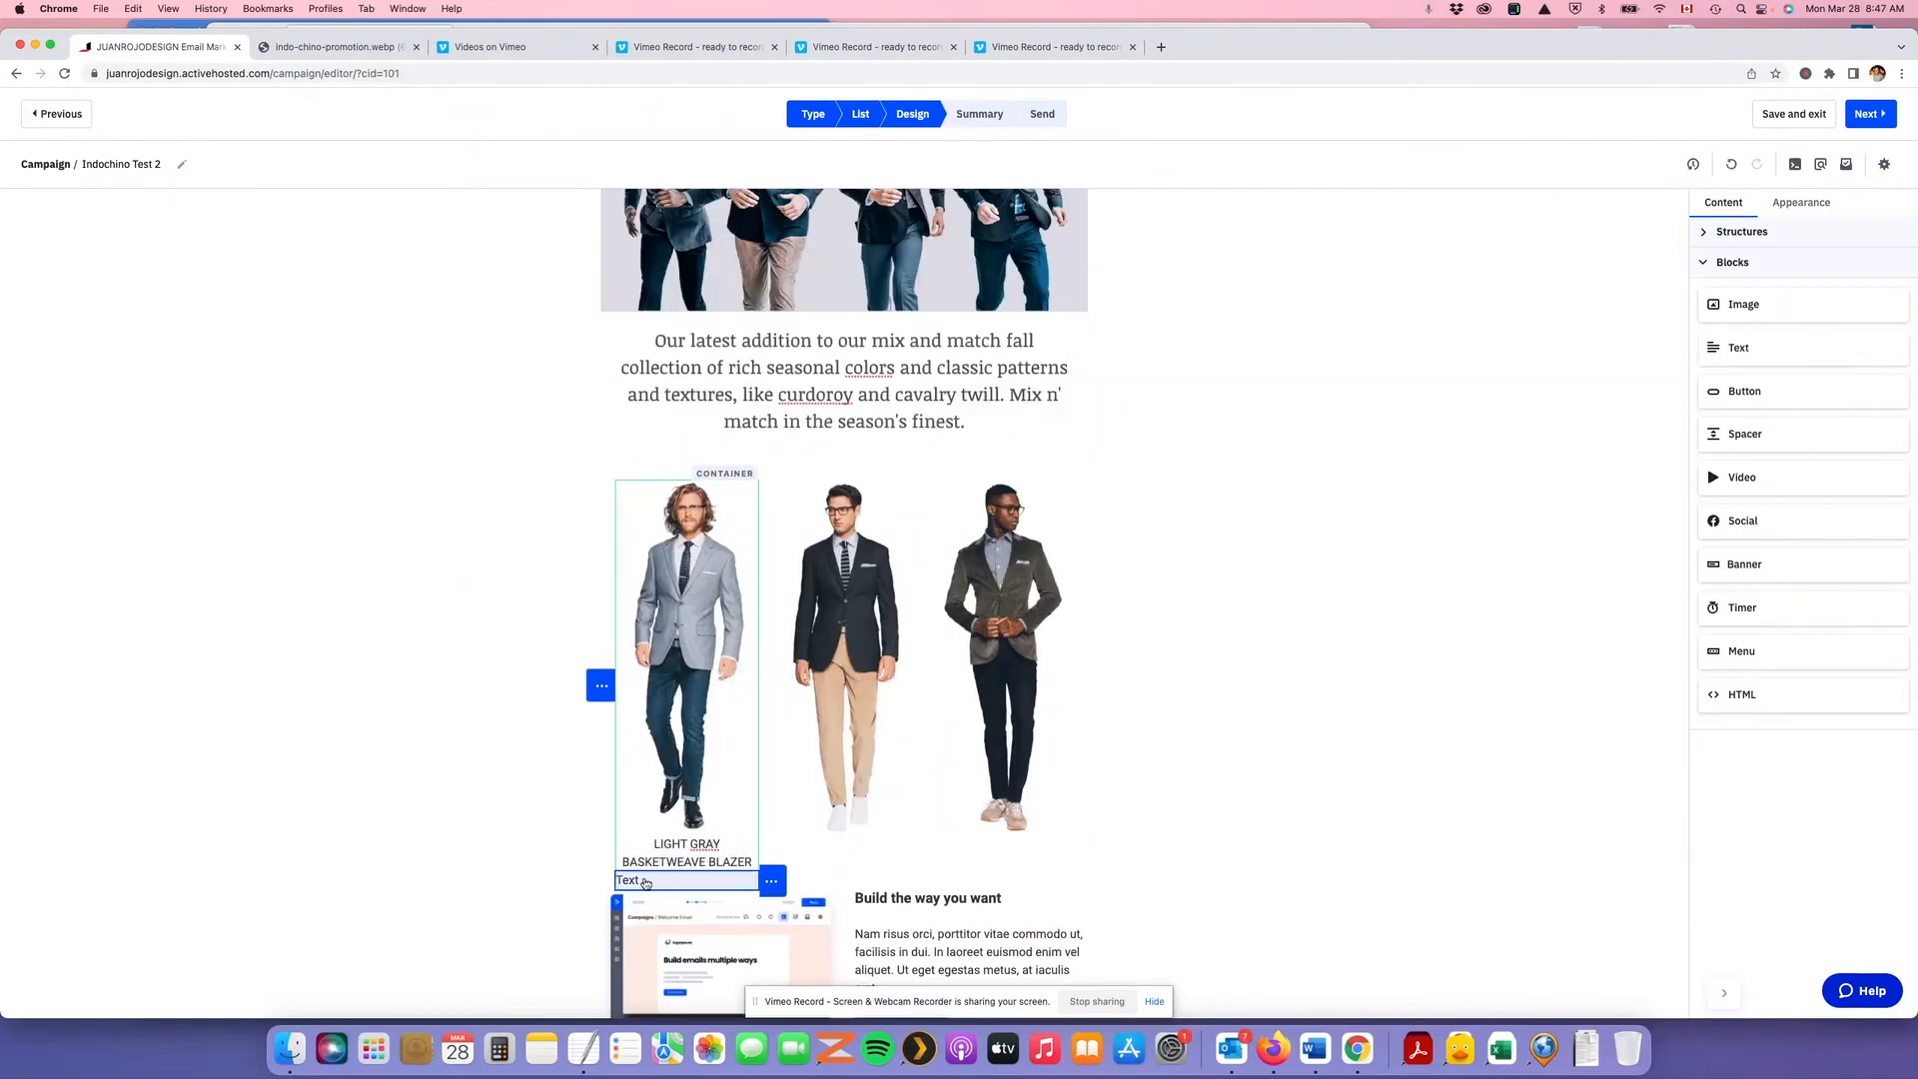
click(646, 883)
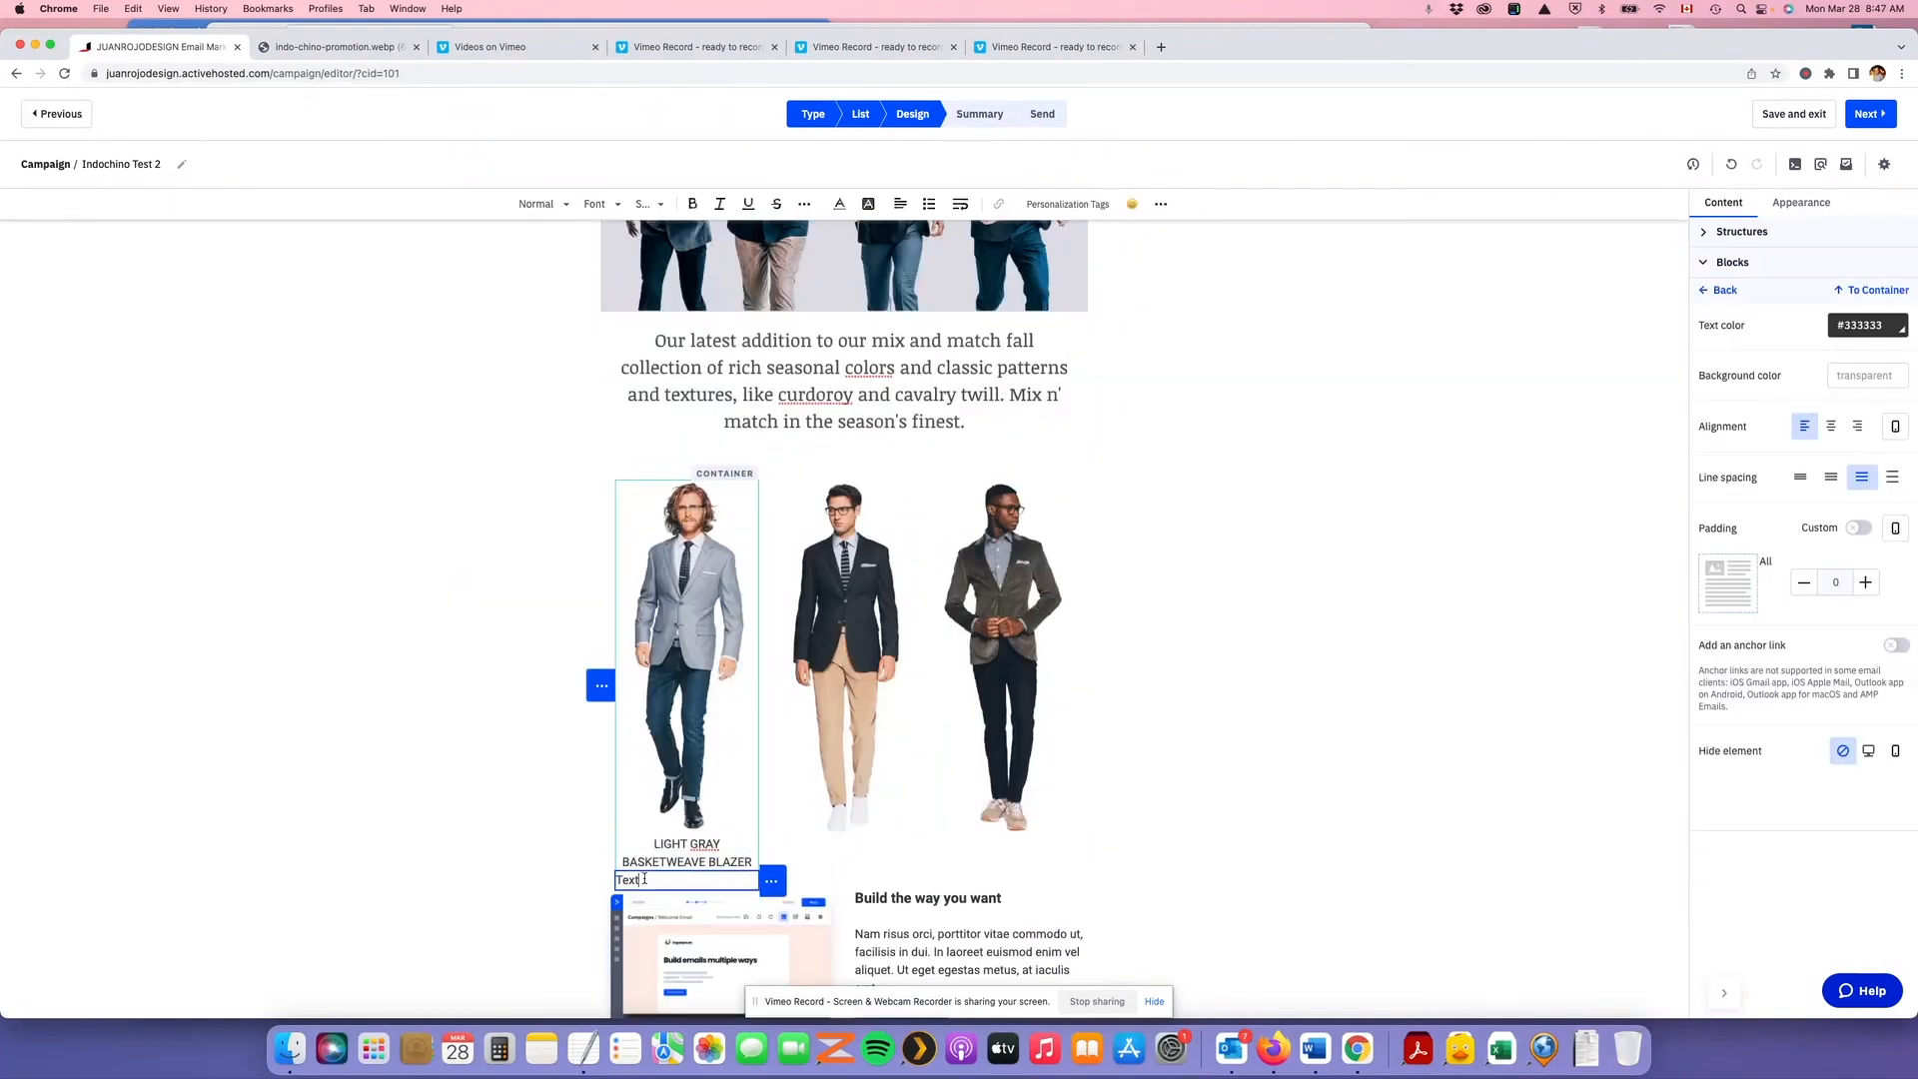
drag(646, 883, 614, 881)
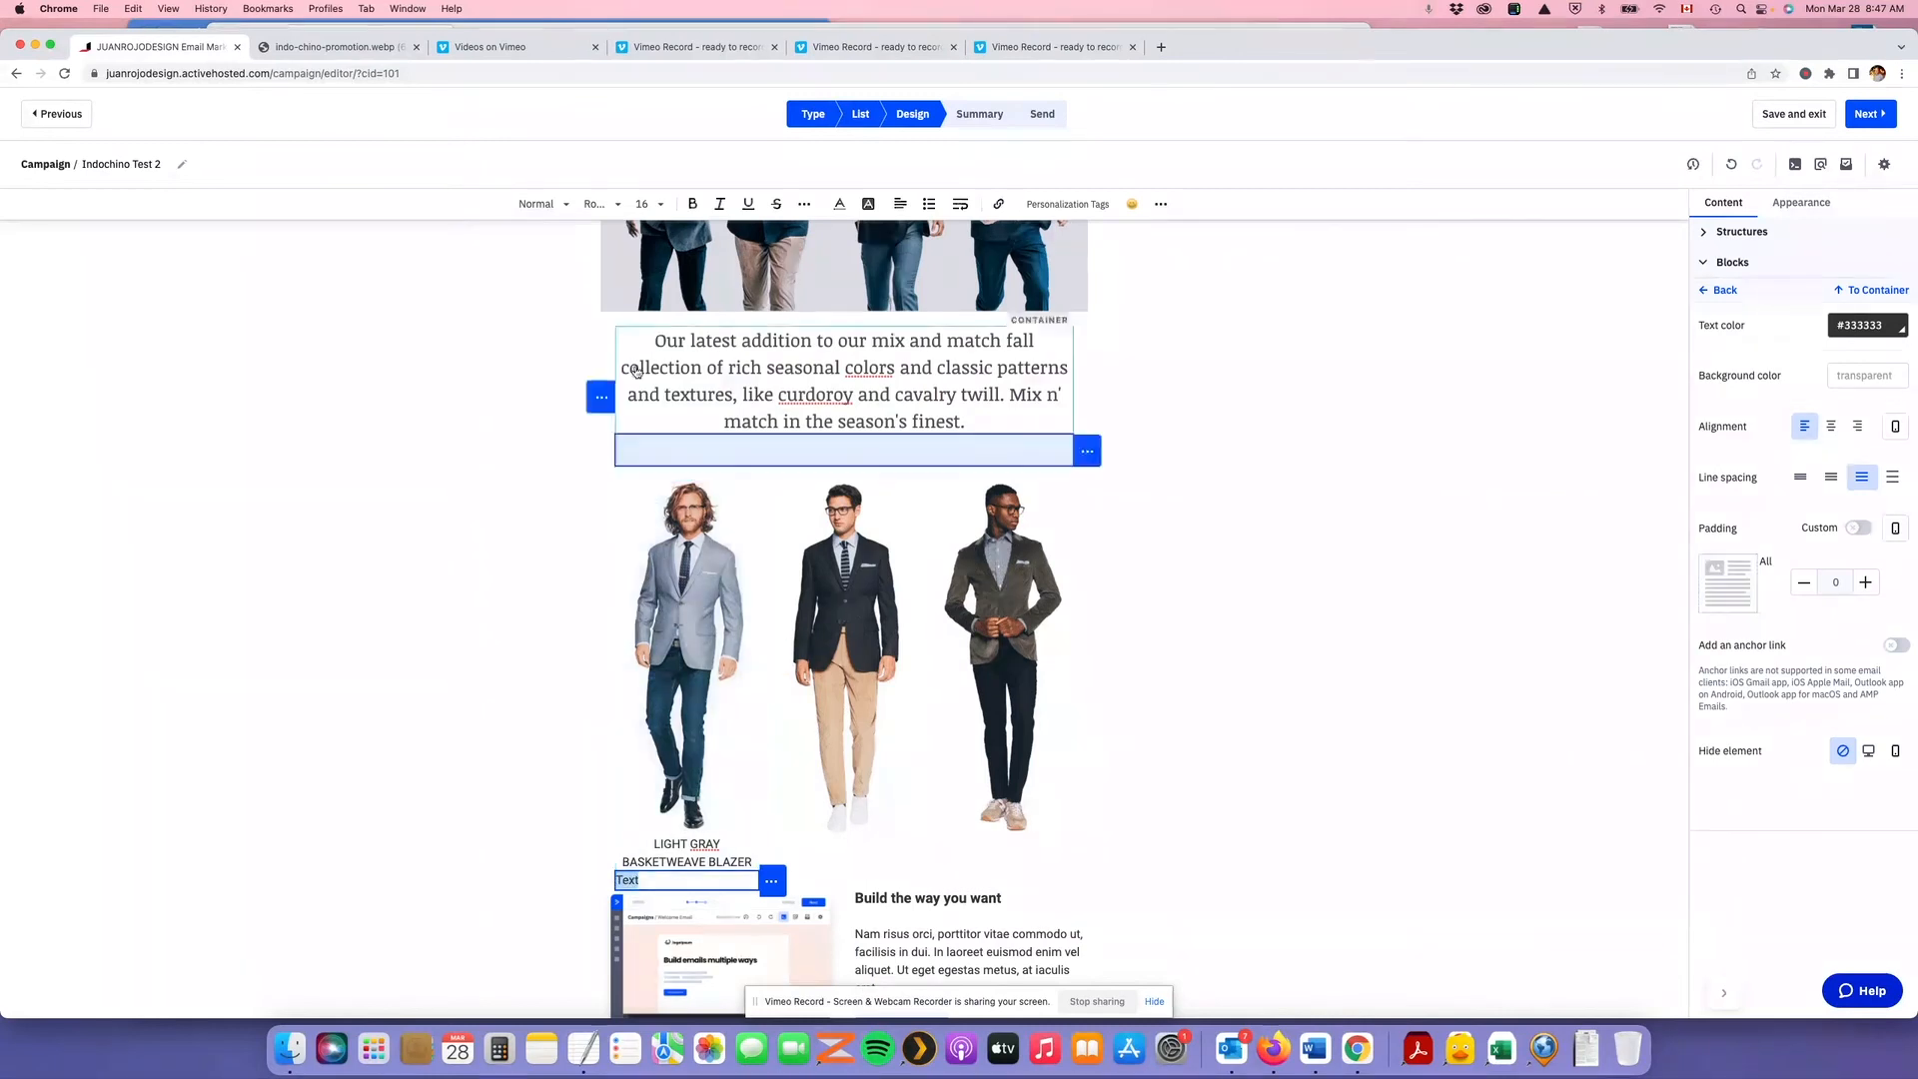
click(896, 204)
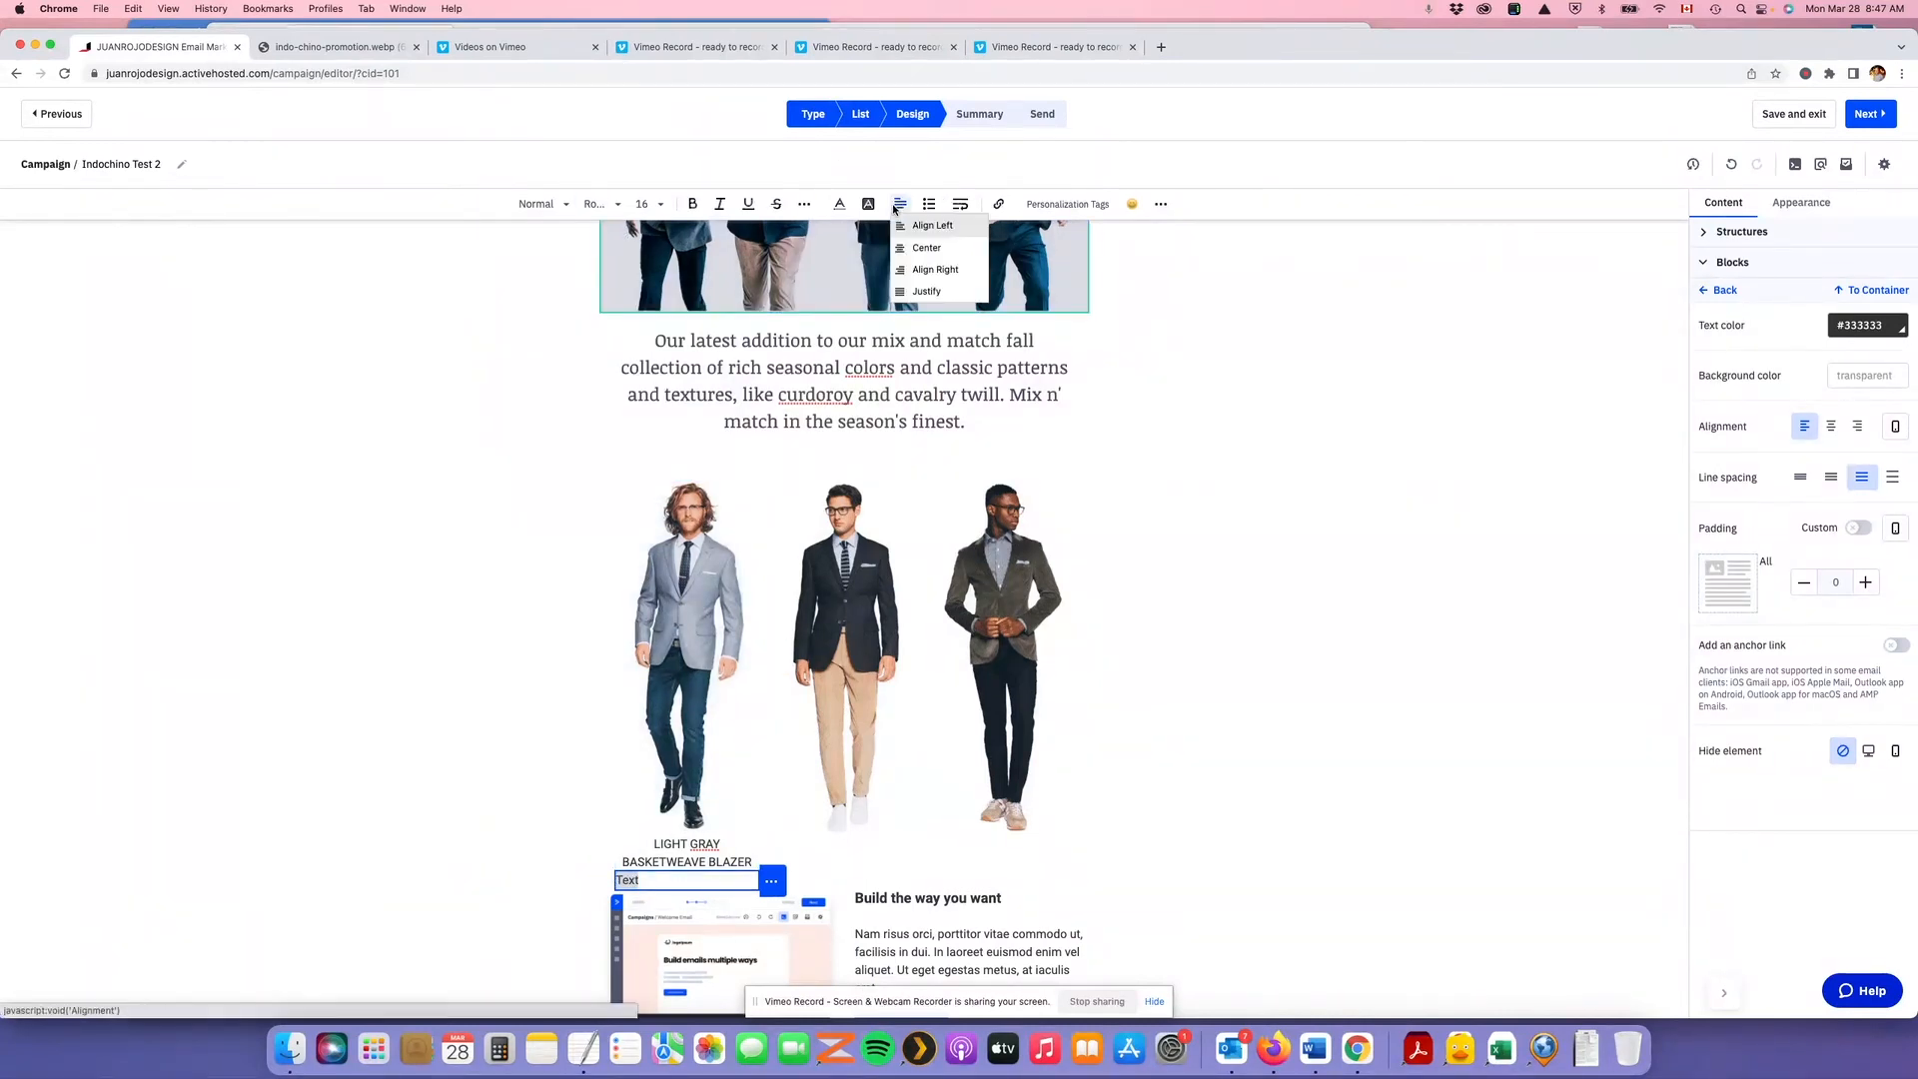
click(909, 244)
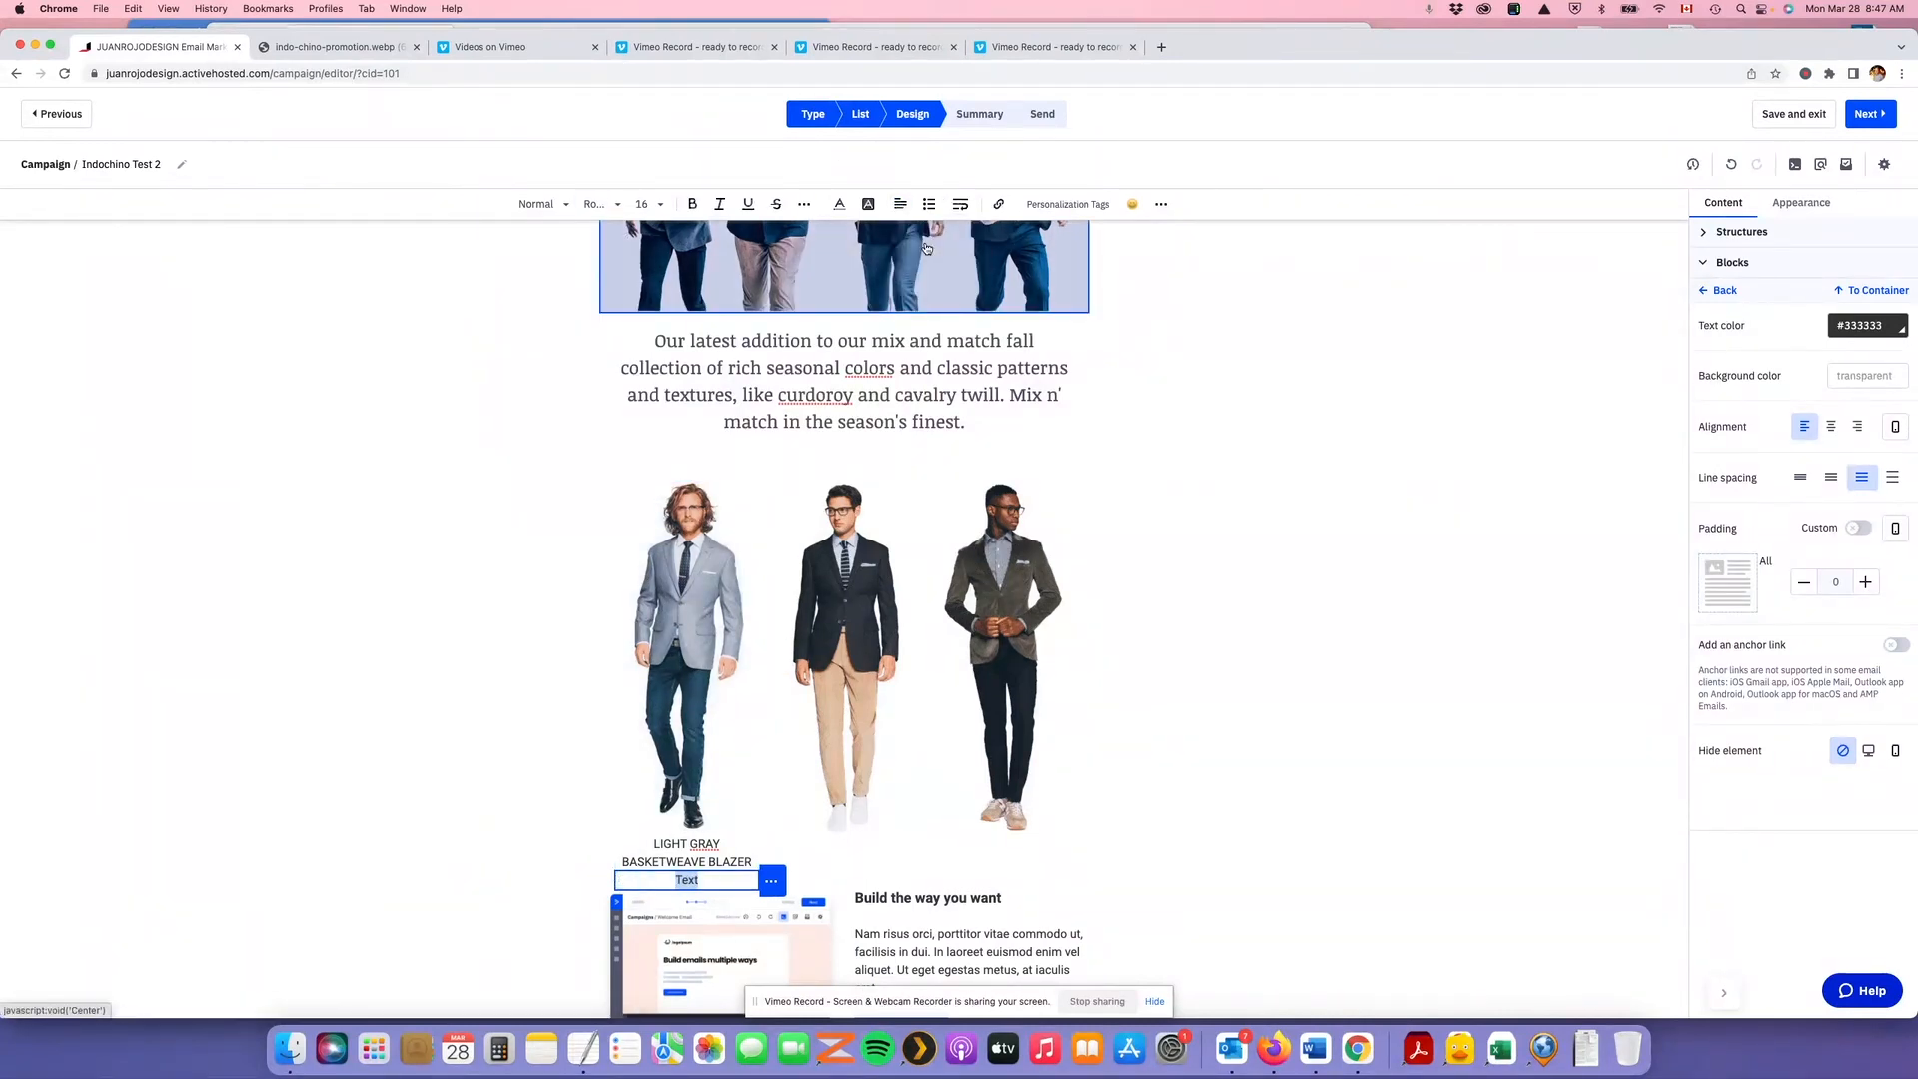
Replace the placeholder with the prices "$449 $229", checking them against the reference design, and strike through $449
click(329, 56)
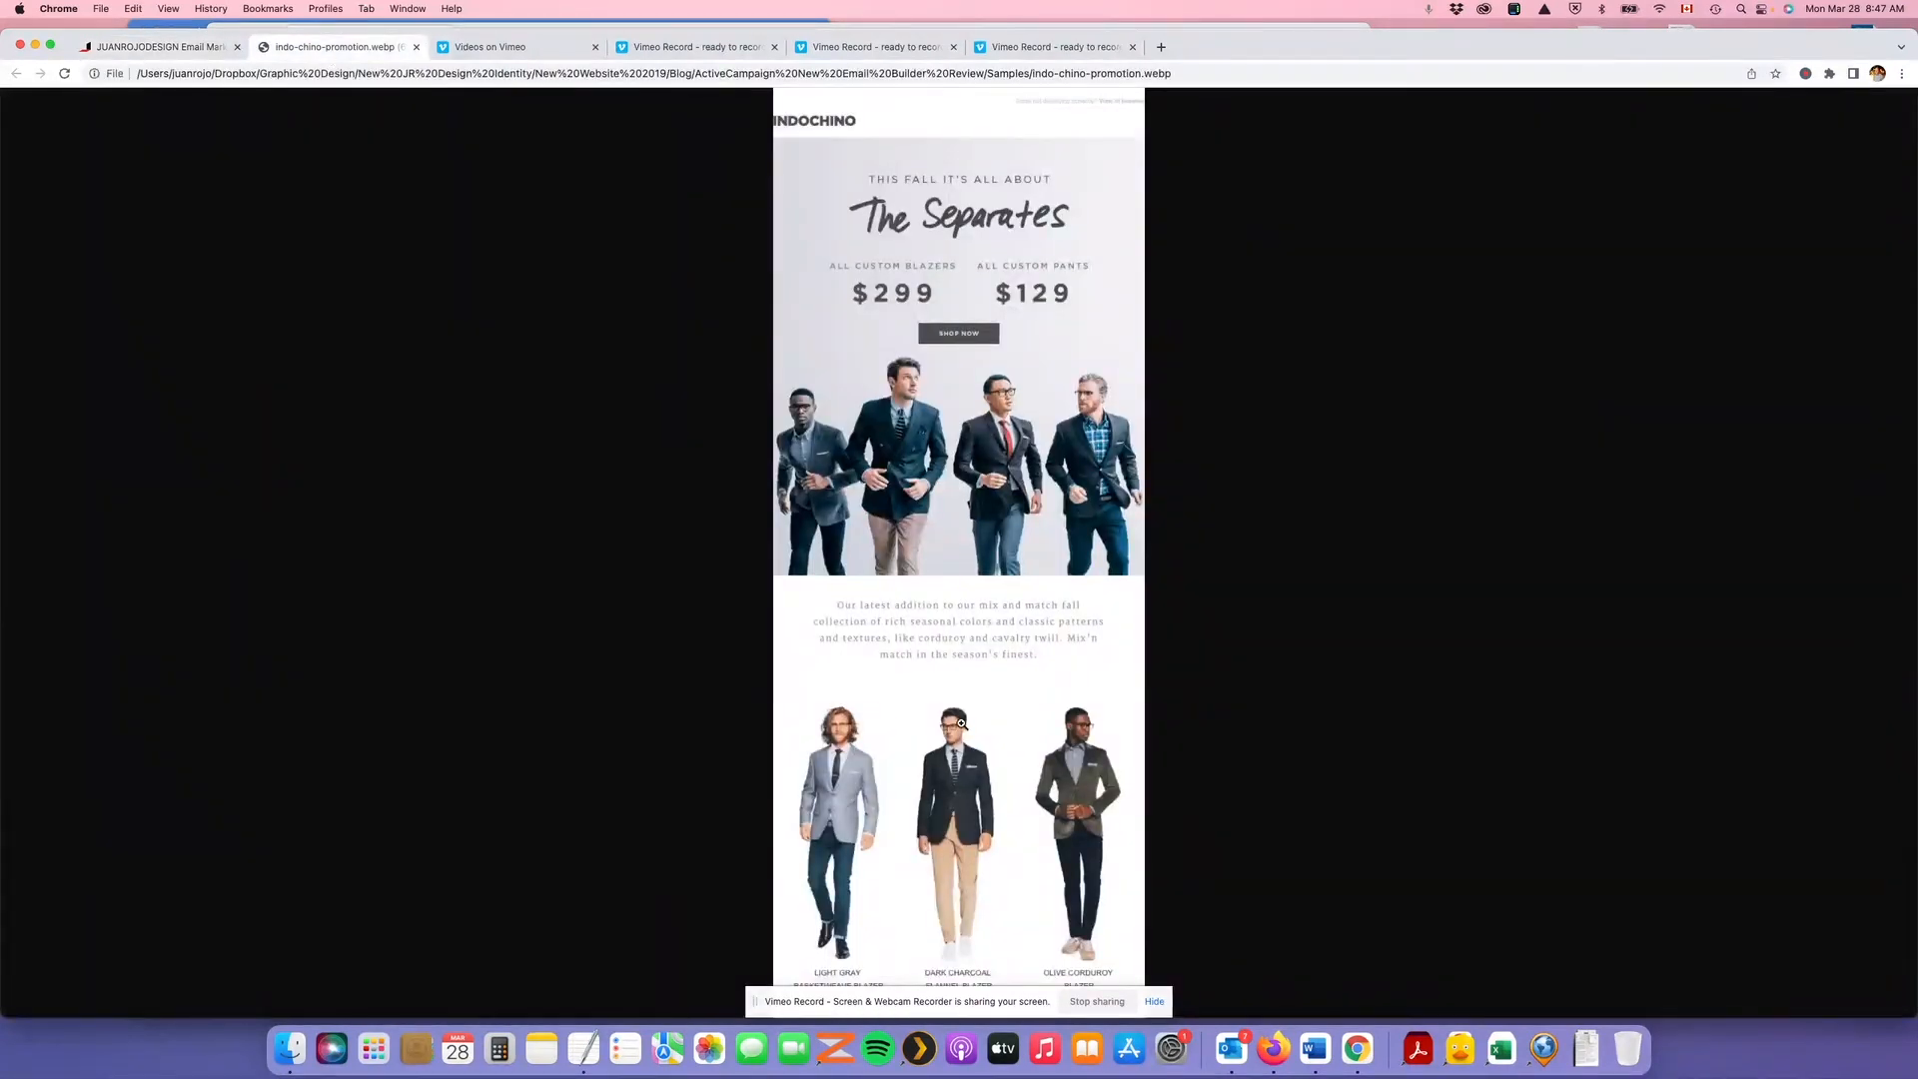
drag(880, 849, 930, 719)
mouse_move(1911, 1010)
mouse_down()
mouse_move(1829, 972)
mouse_move(1915, 979)
mouse_up()
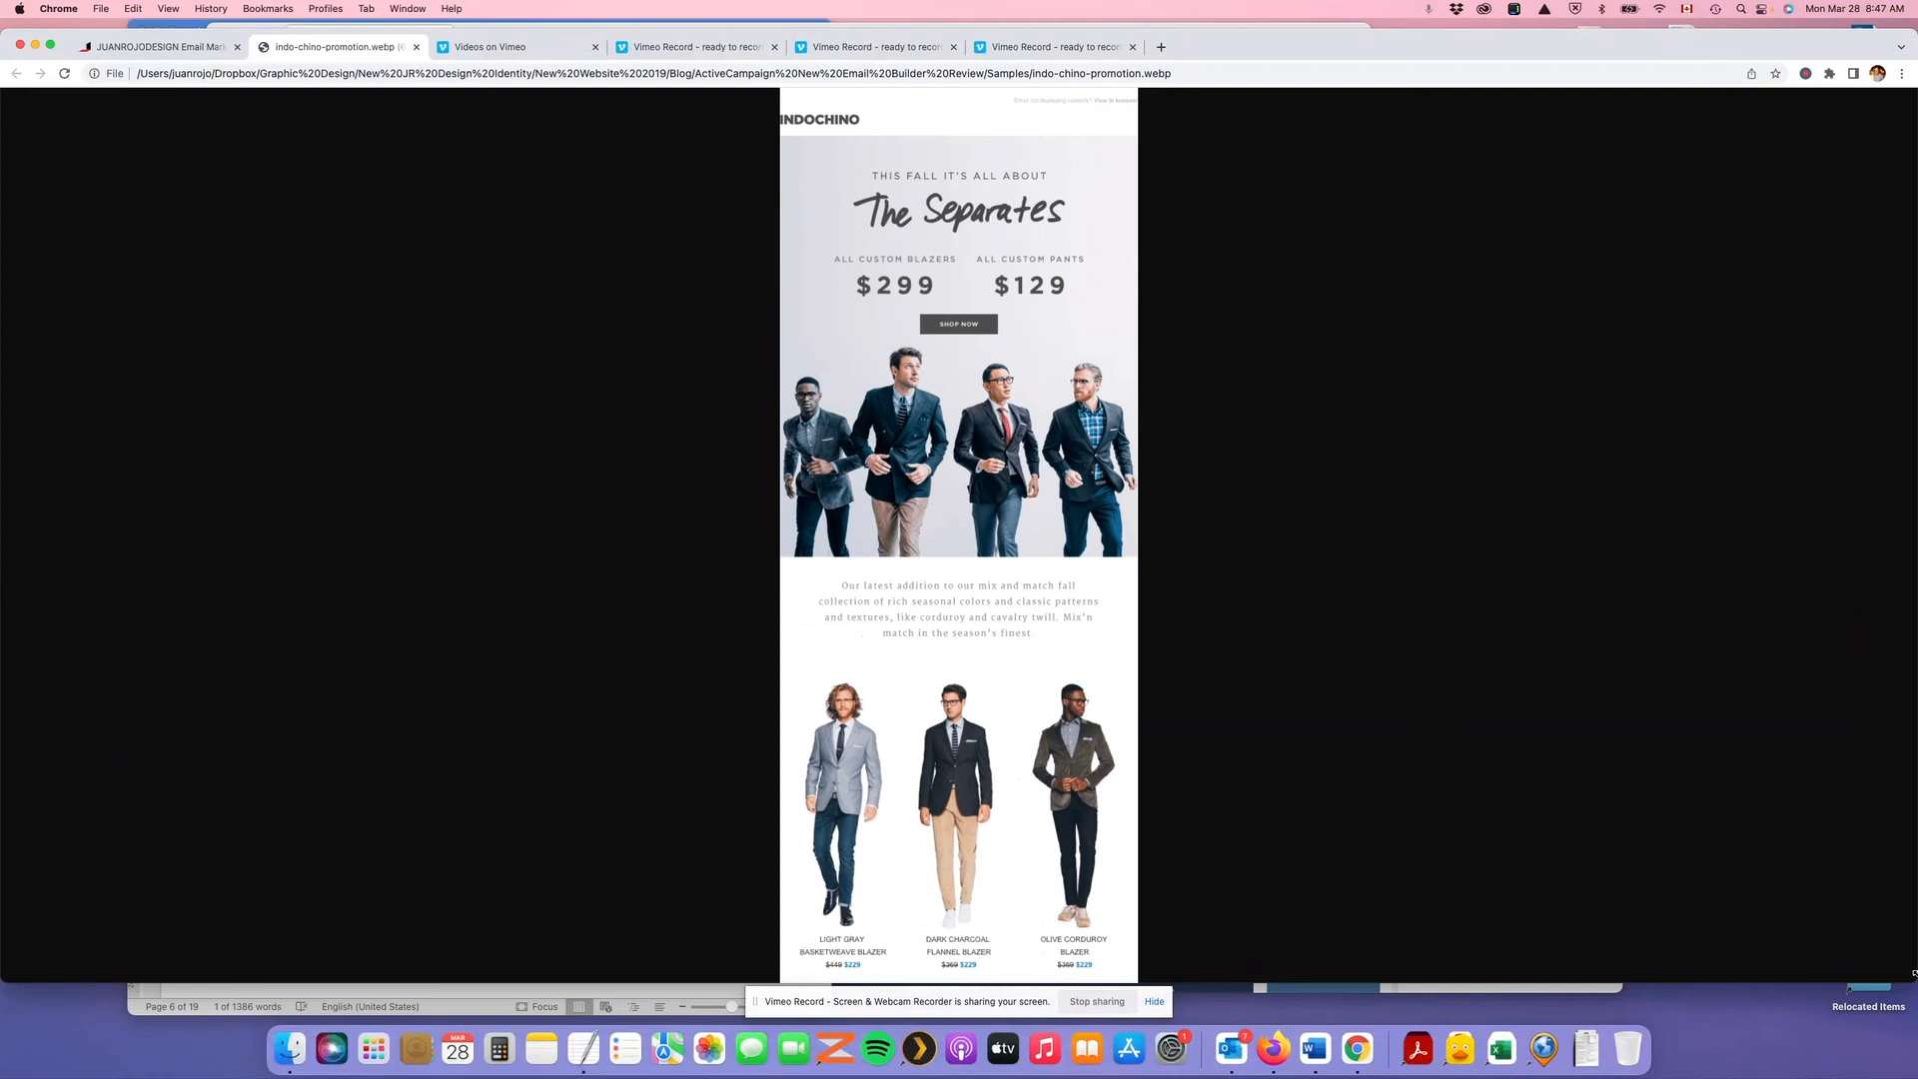
click(165, 52)
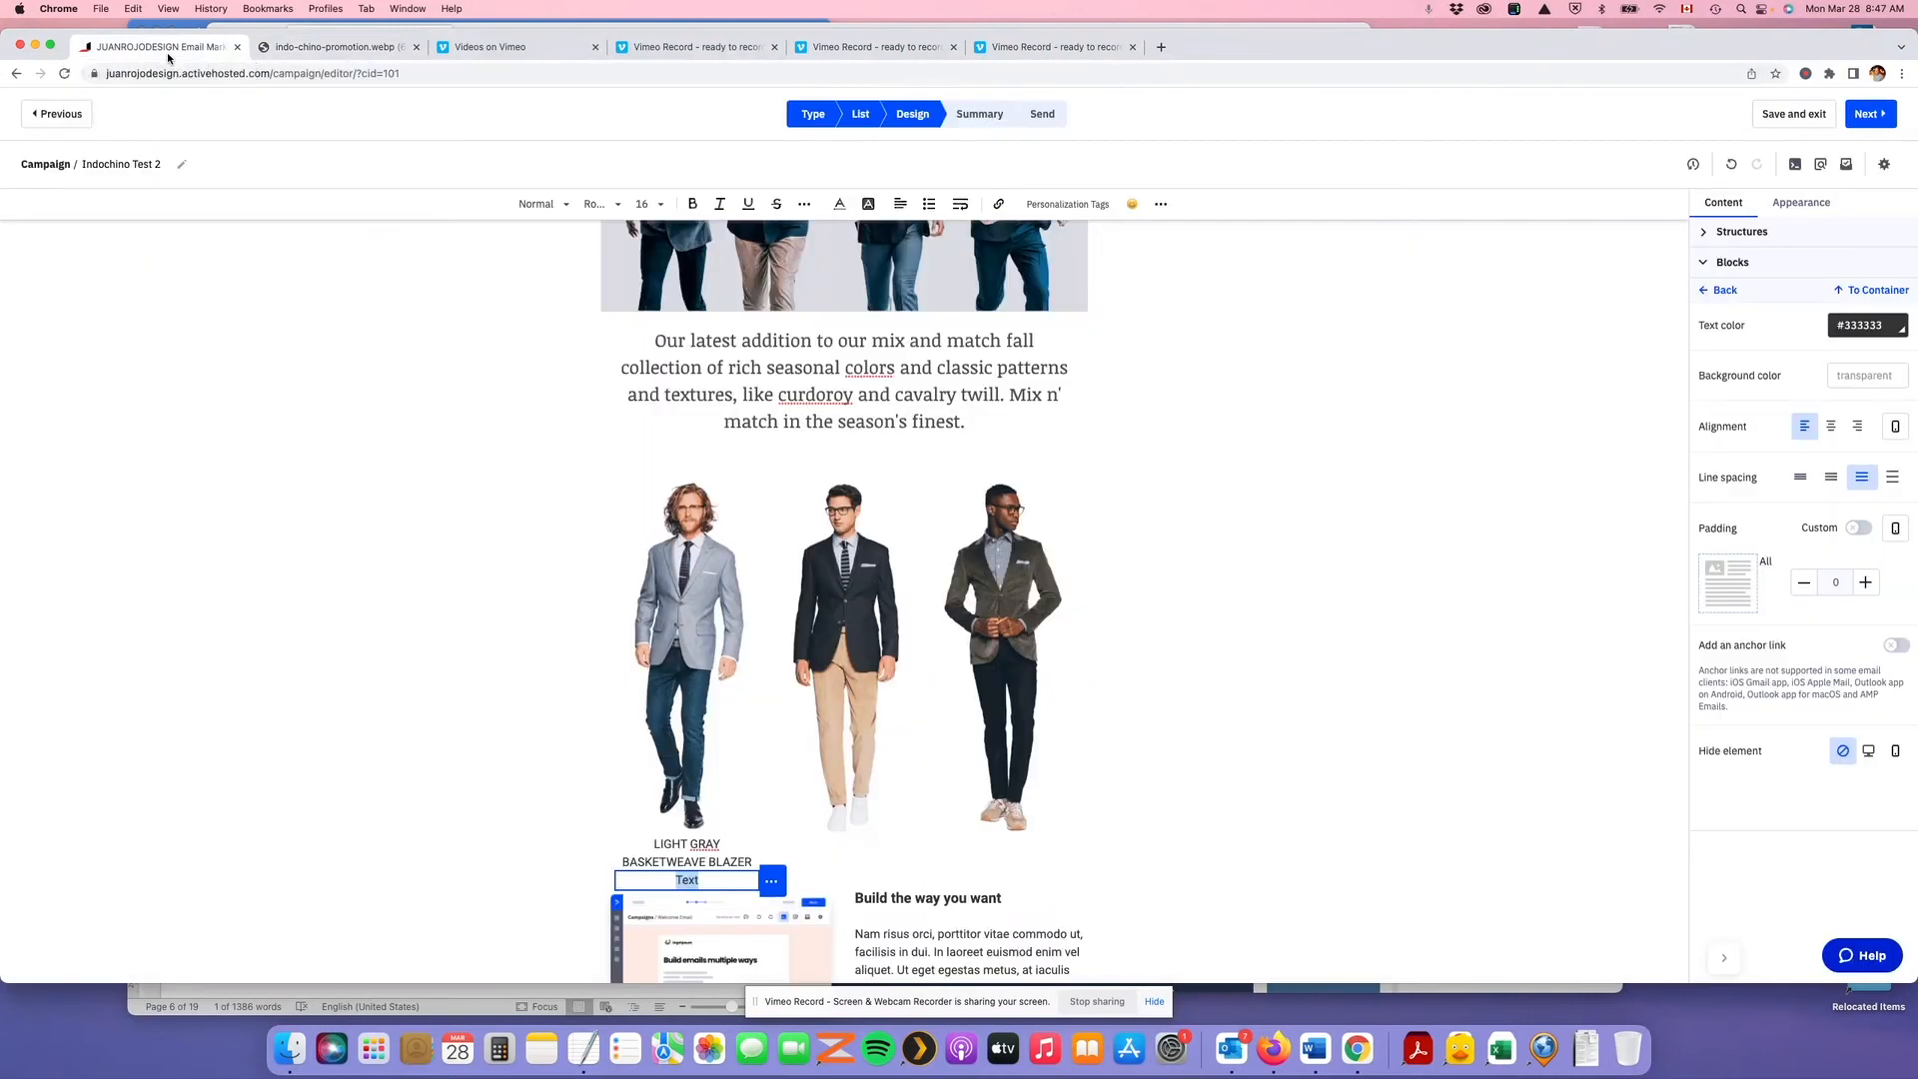
text($449  $229)
click(360, 46)
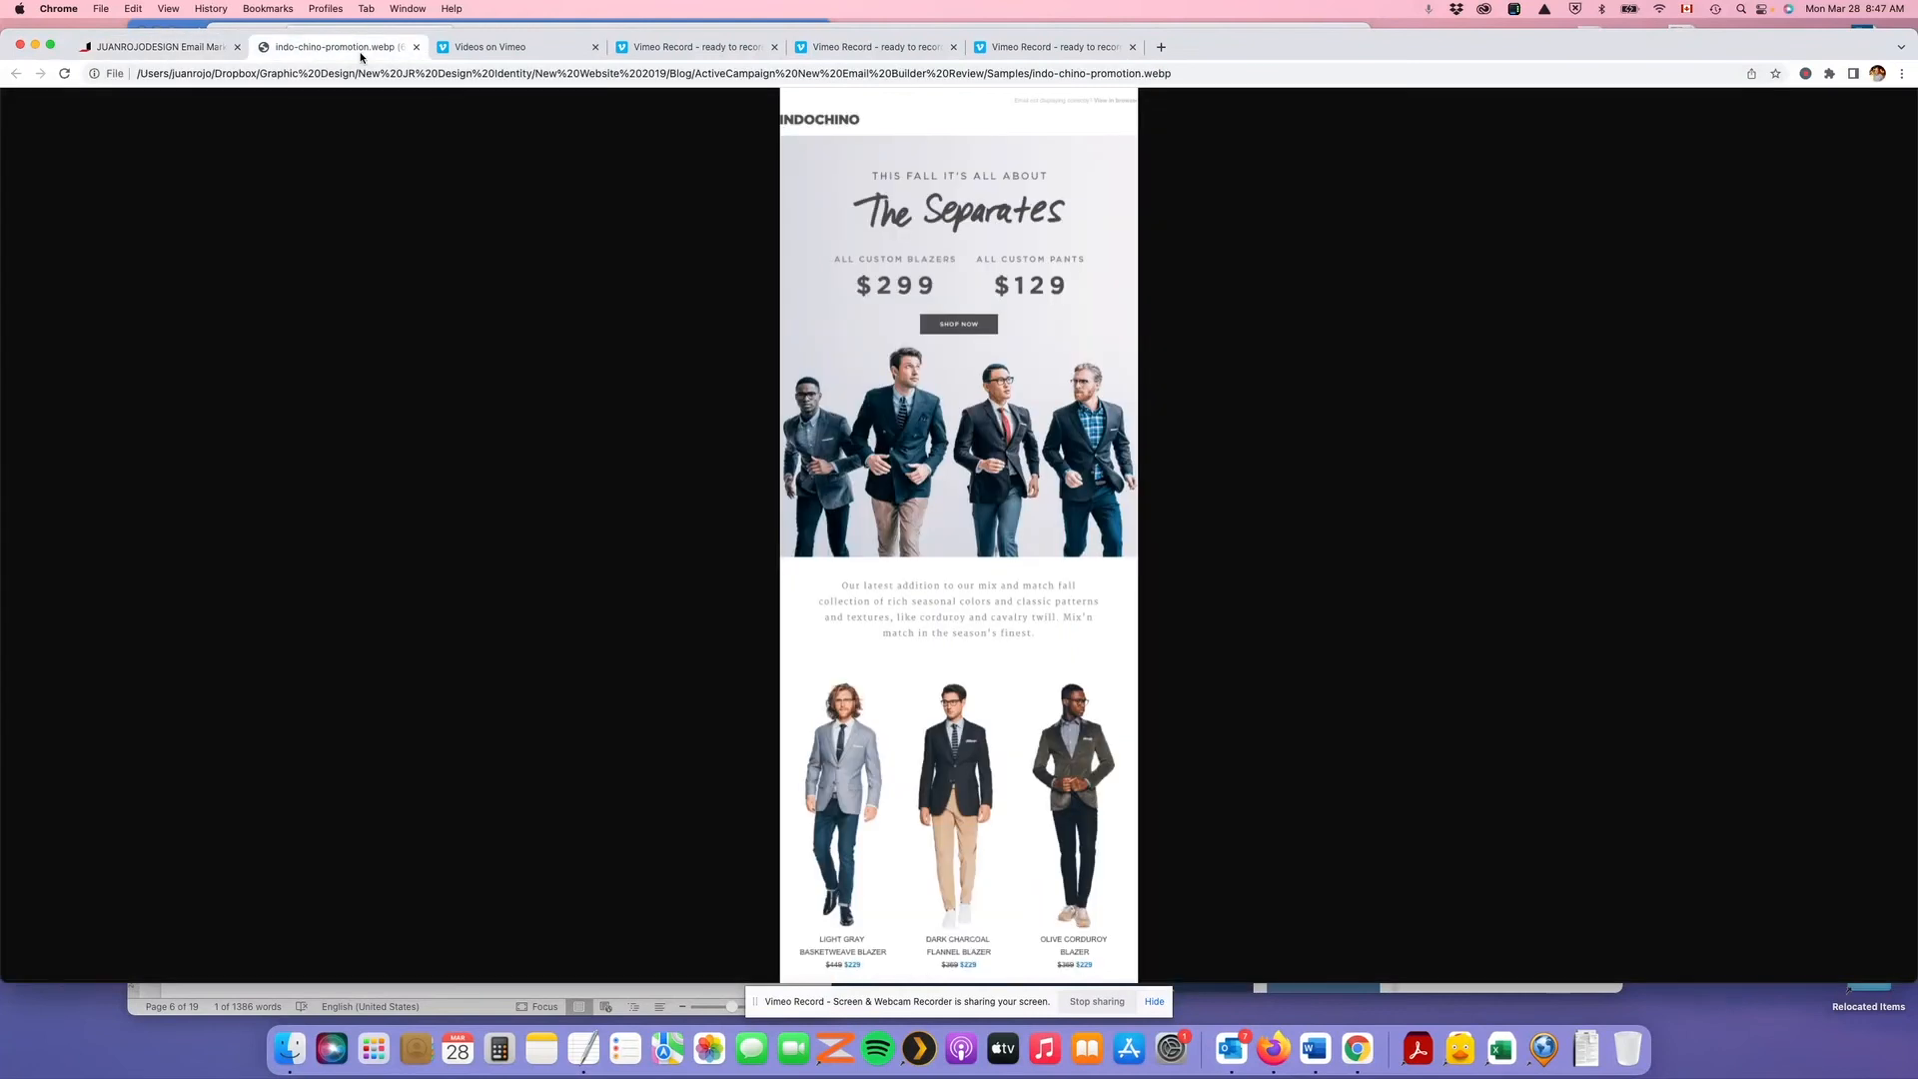
click(149, 49)
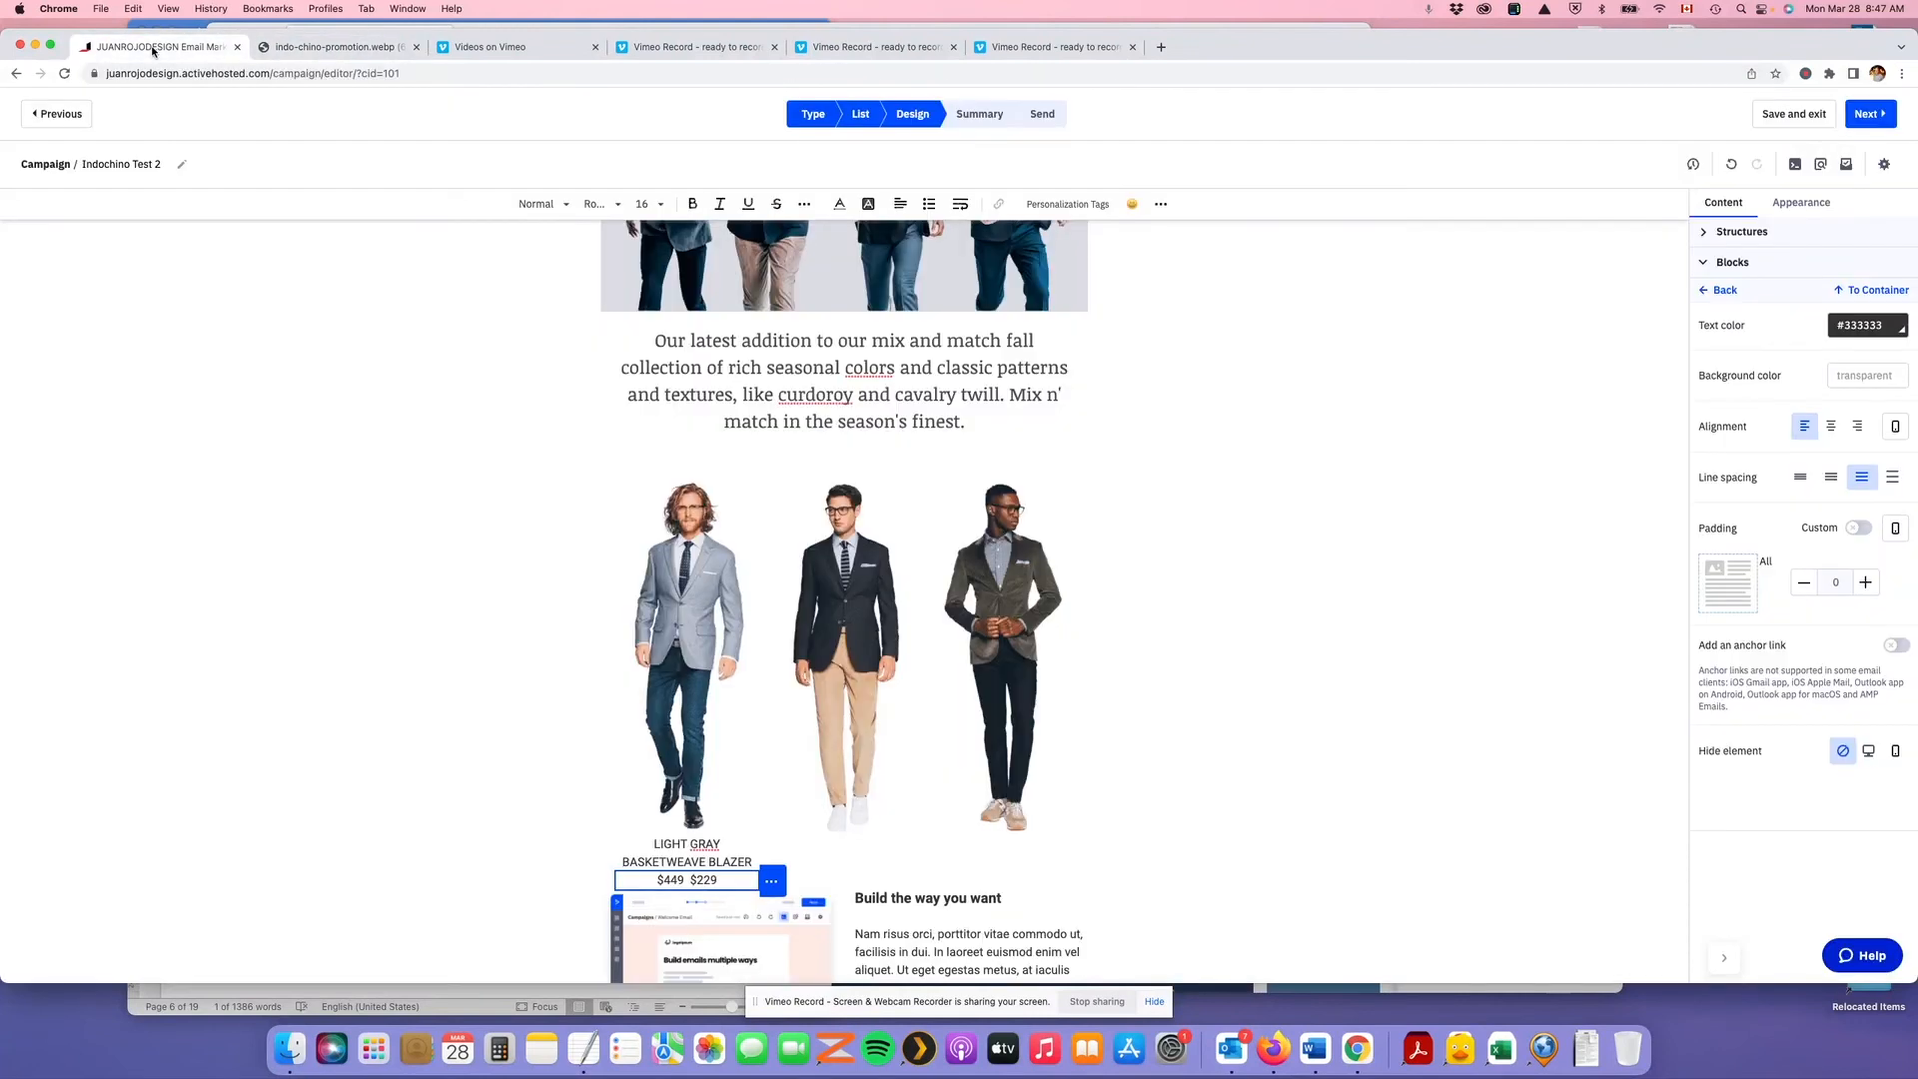
drag(686, 880, 658, 878)
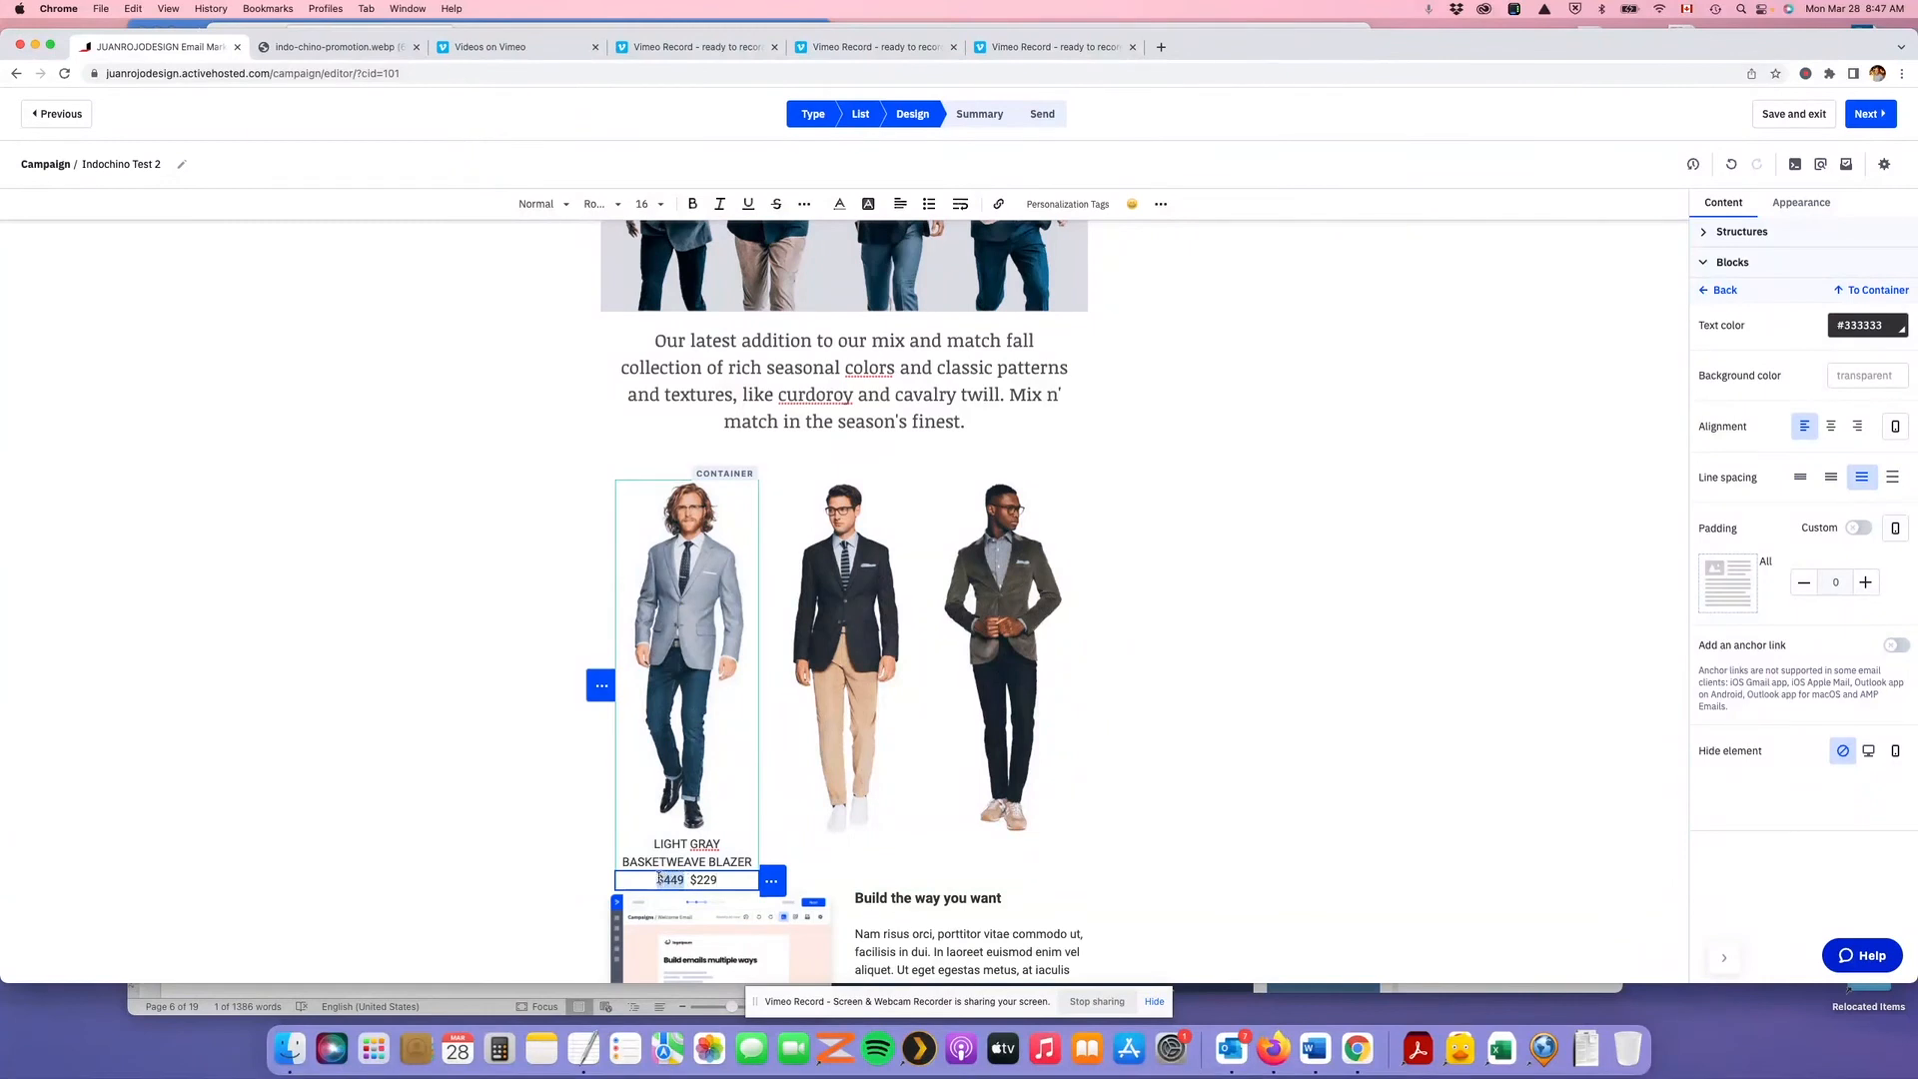
click(777, 205)
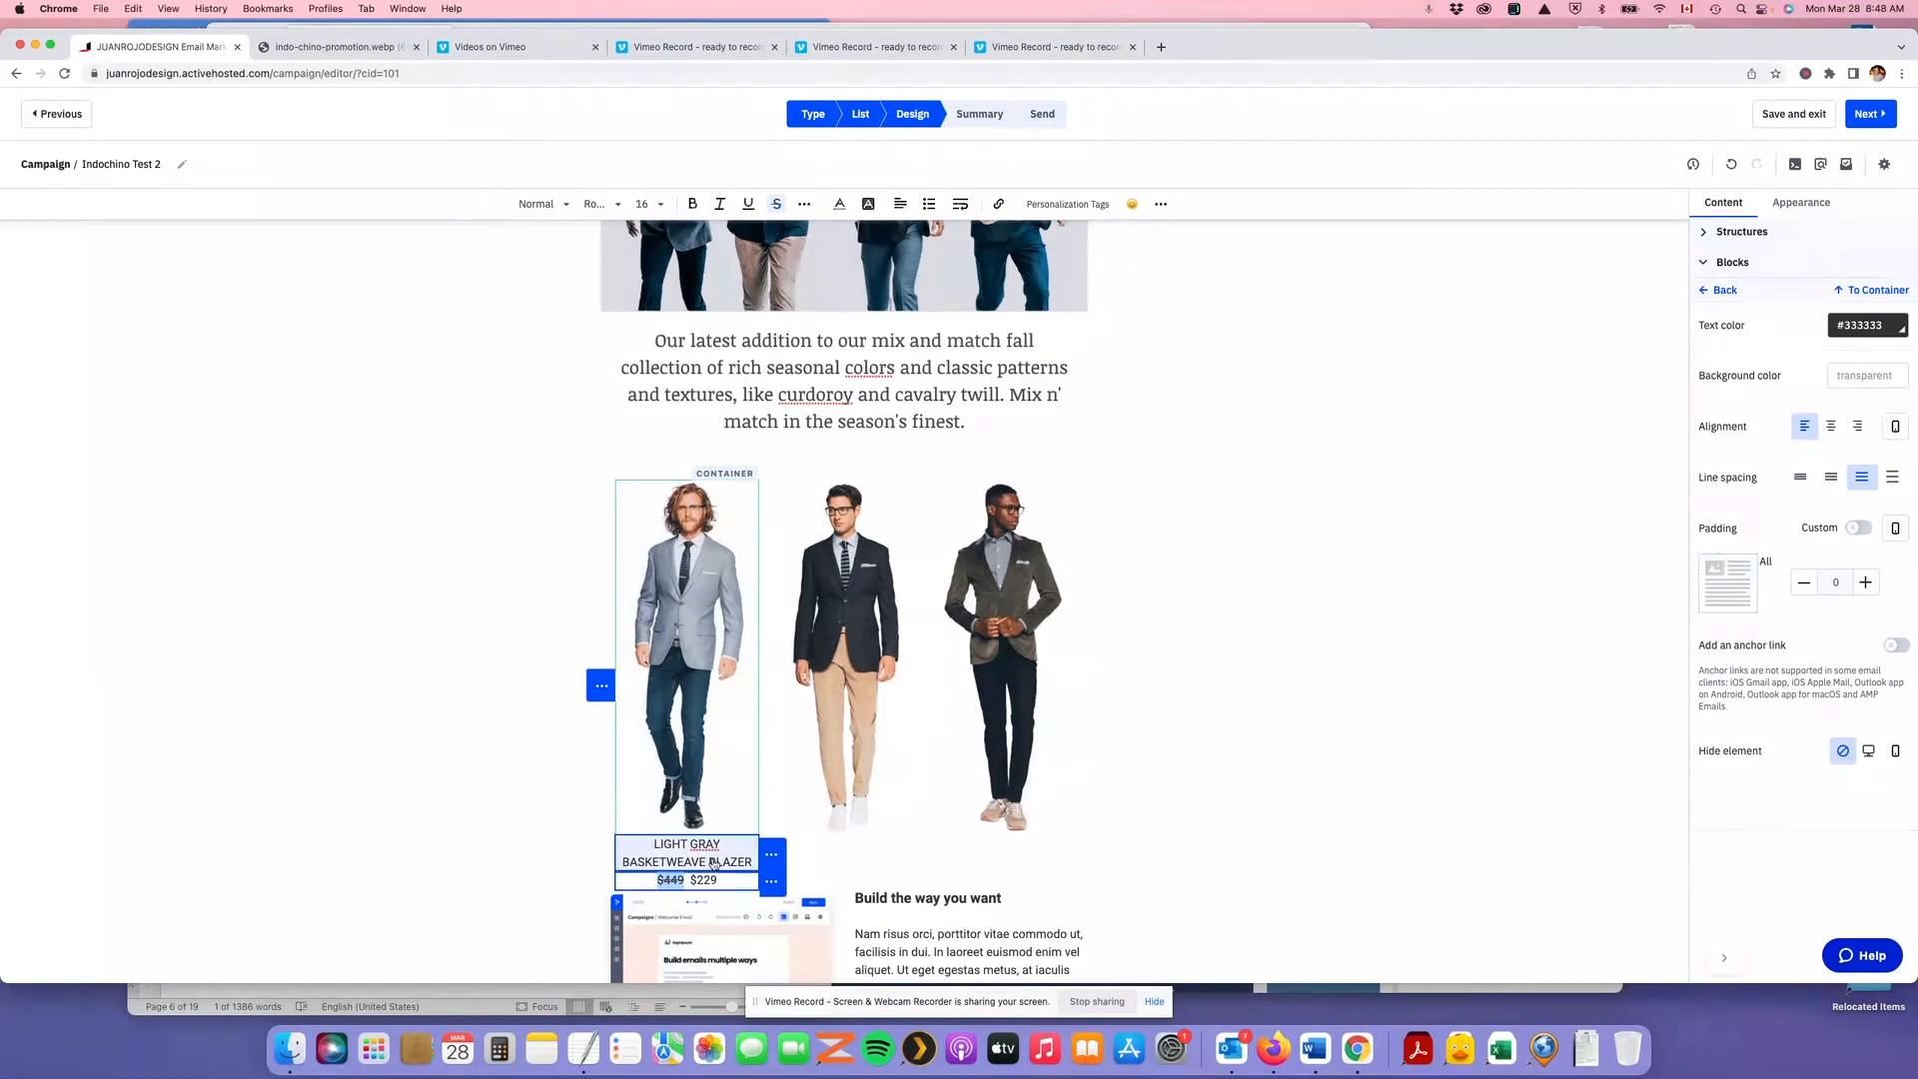
Copy the sale price colour #0f83bf from the TextEdit notes for the selected $229 price
drag(717, 880, 692, 880)
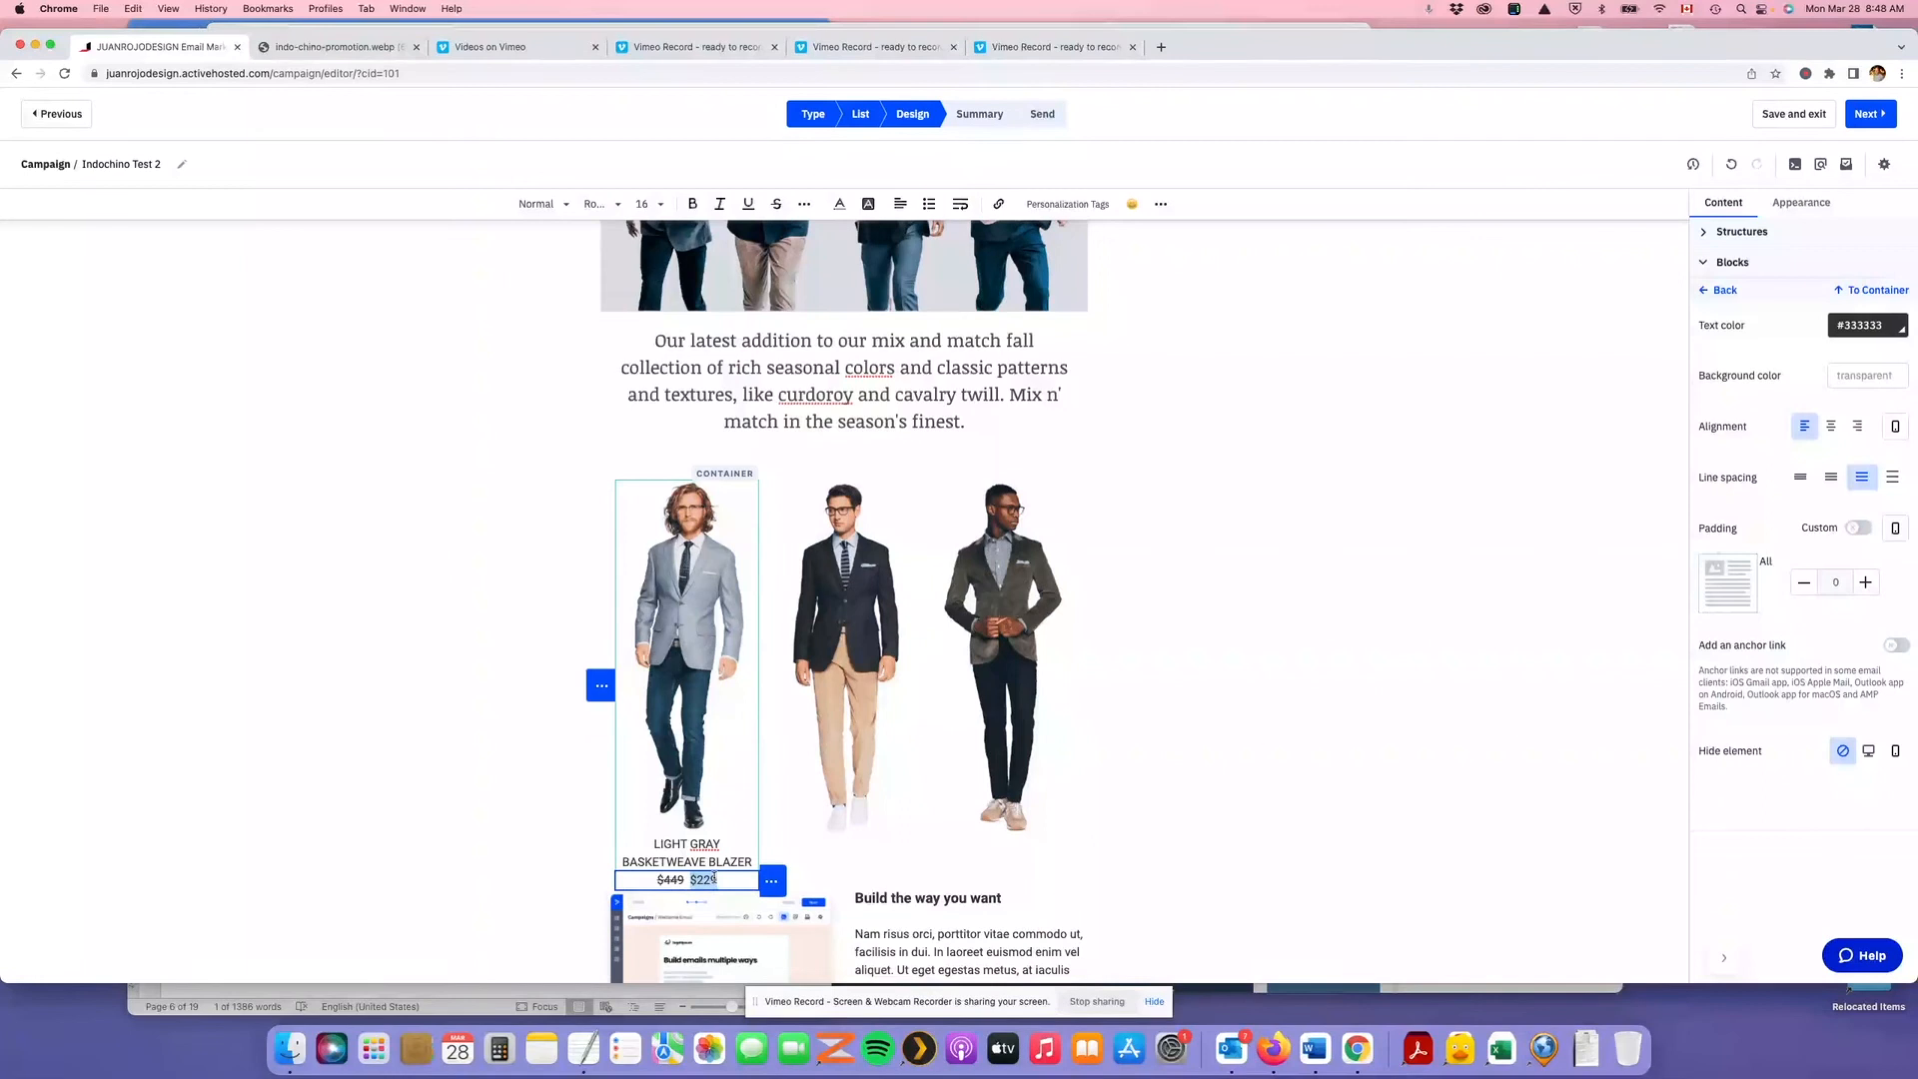
click(585, 1047)
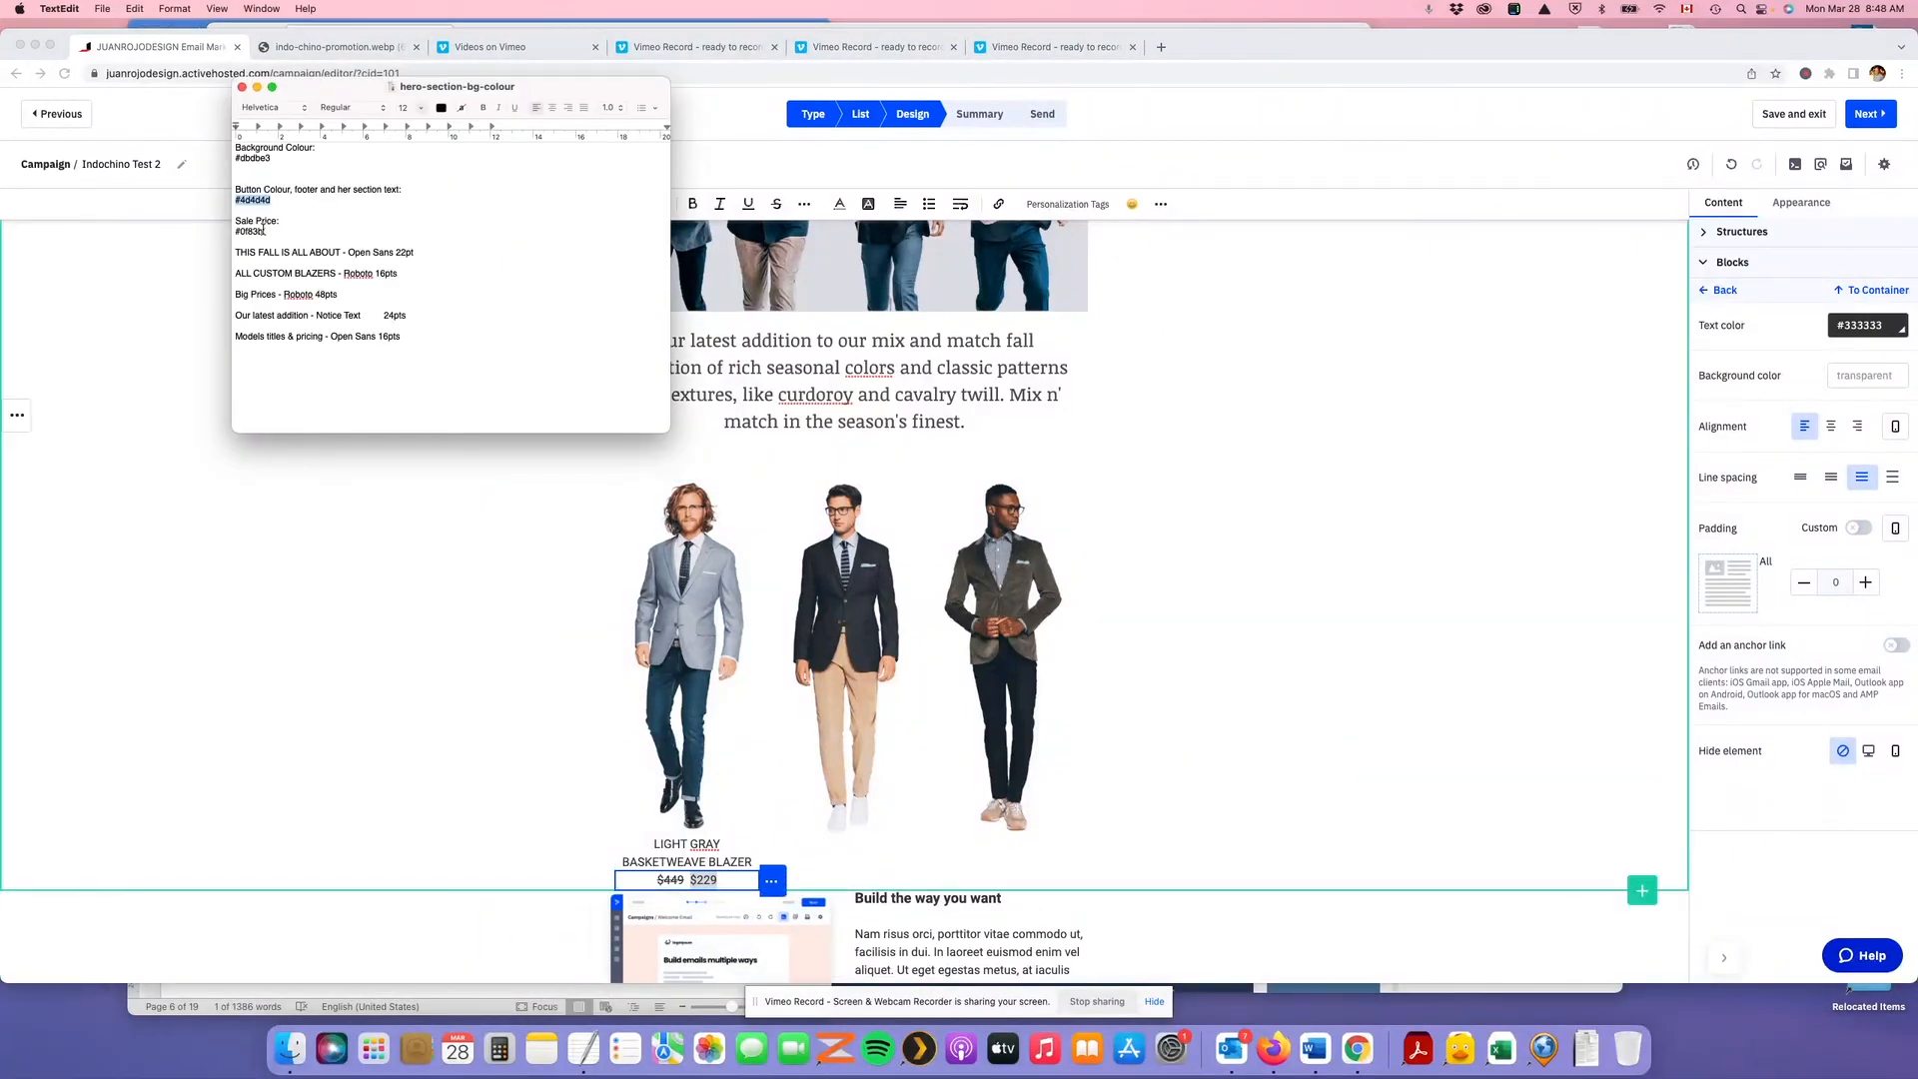
drag(267, 230, 234, 232)
key(super+c)
click(729, 875)
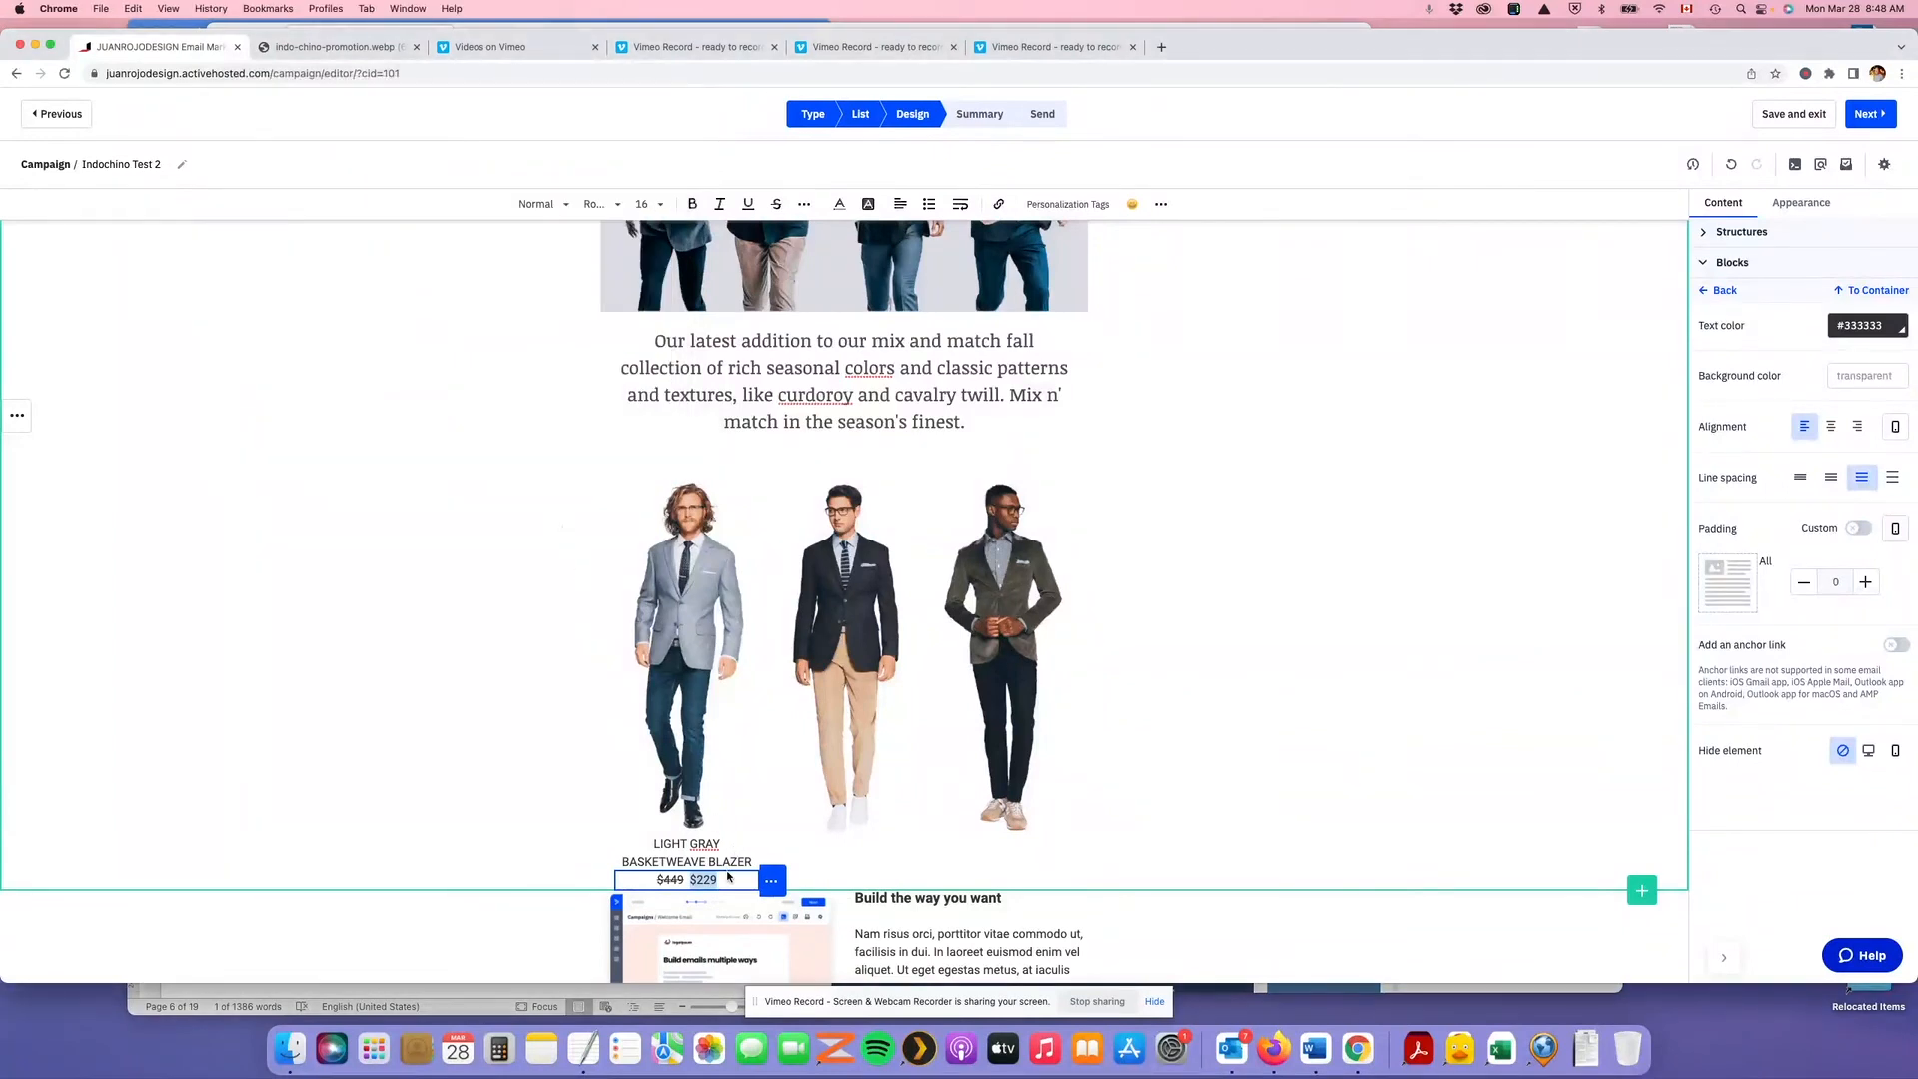
click(843, 208)
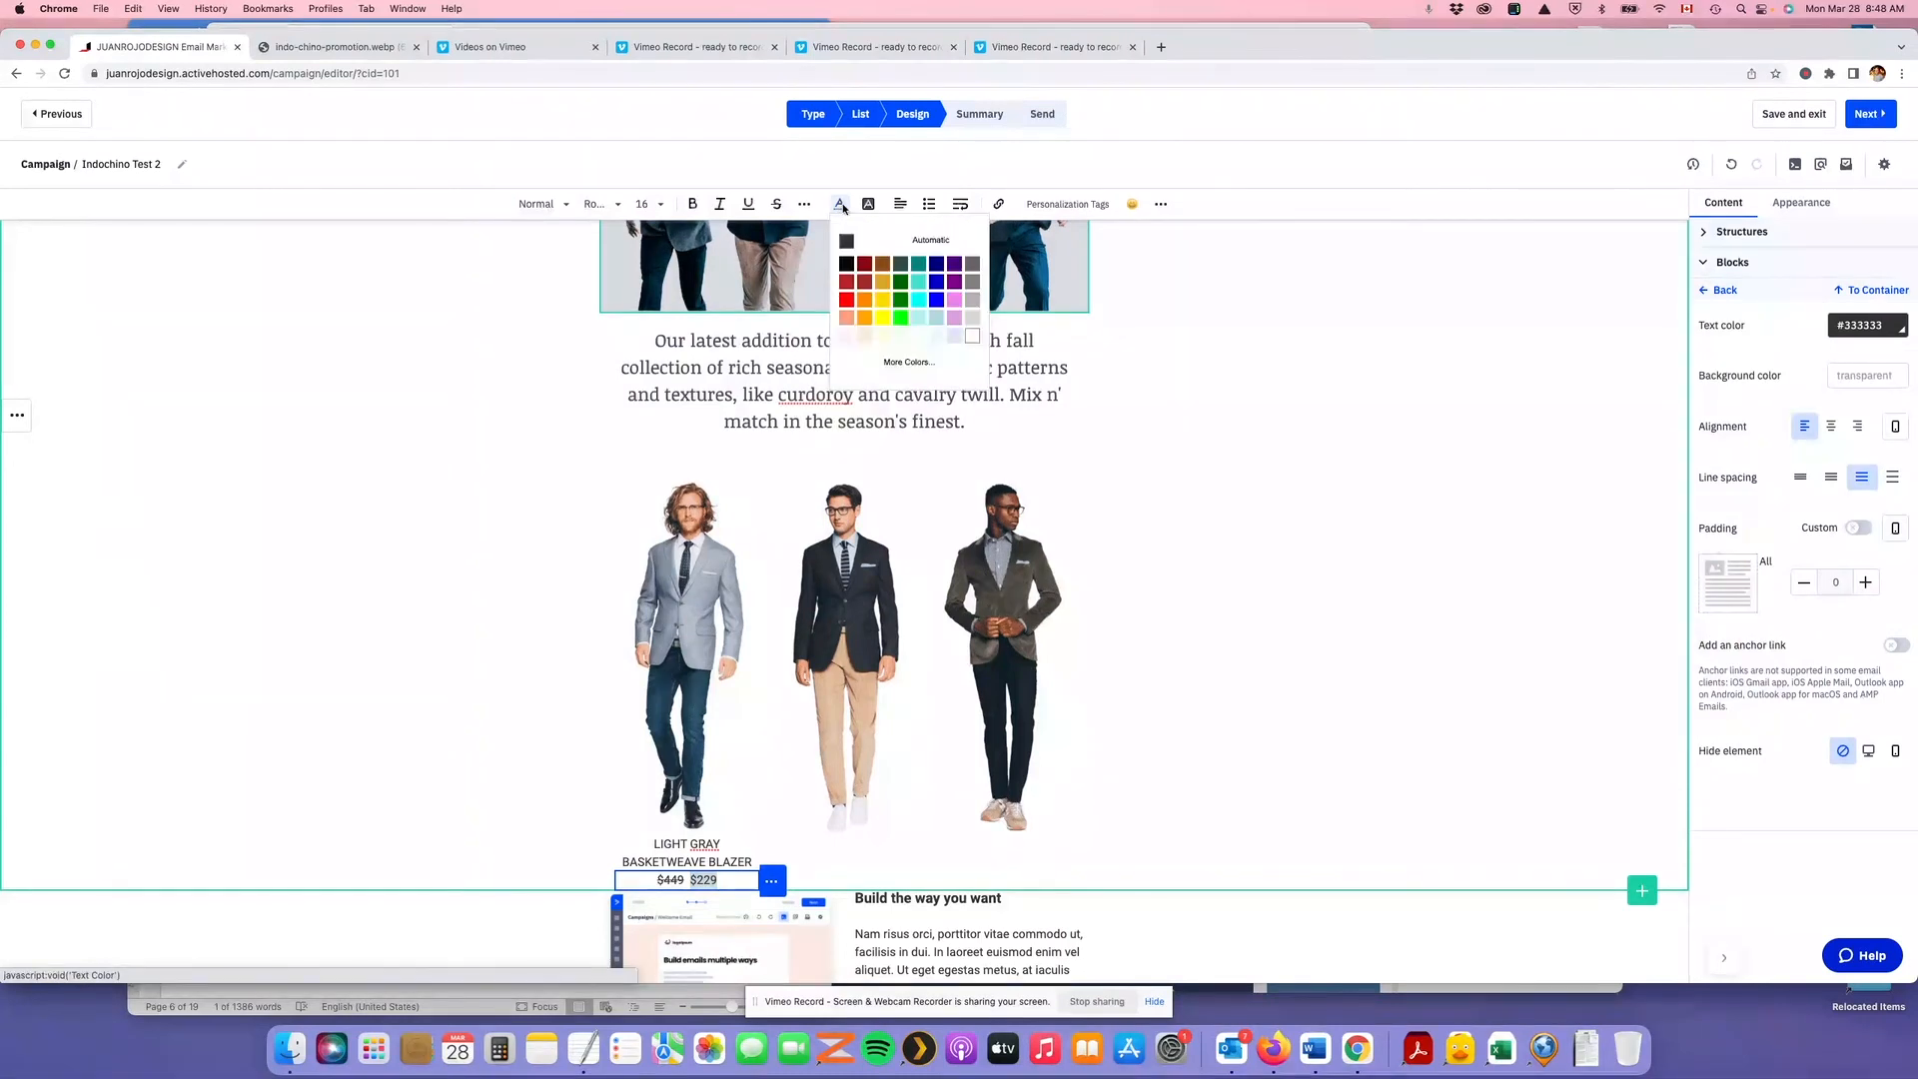
click(904, 364)
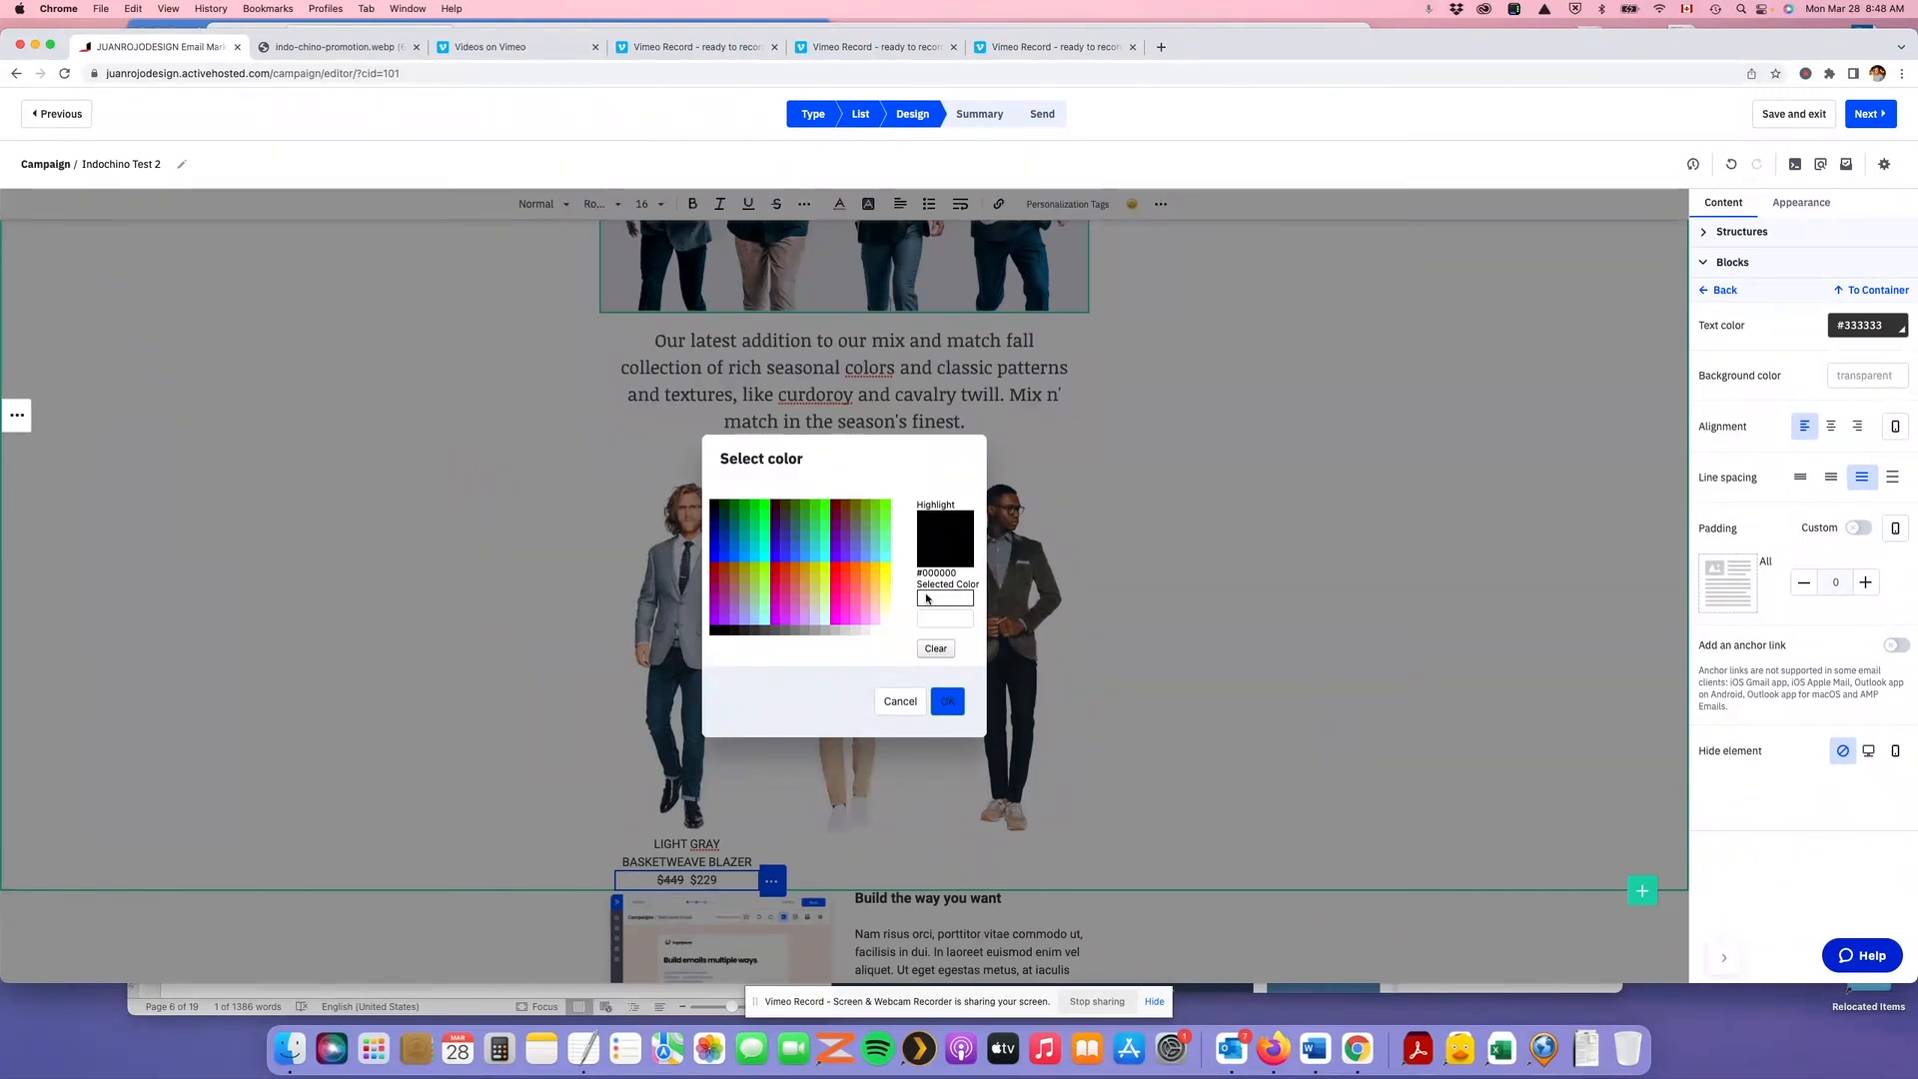
click(899, 700)
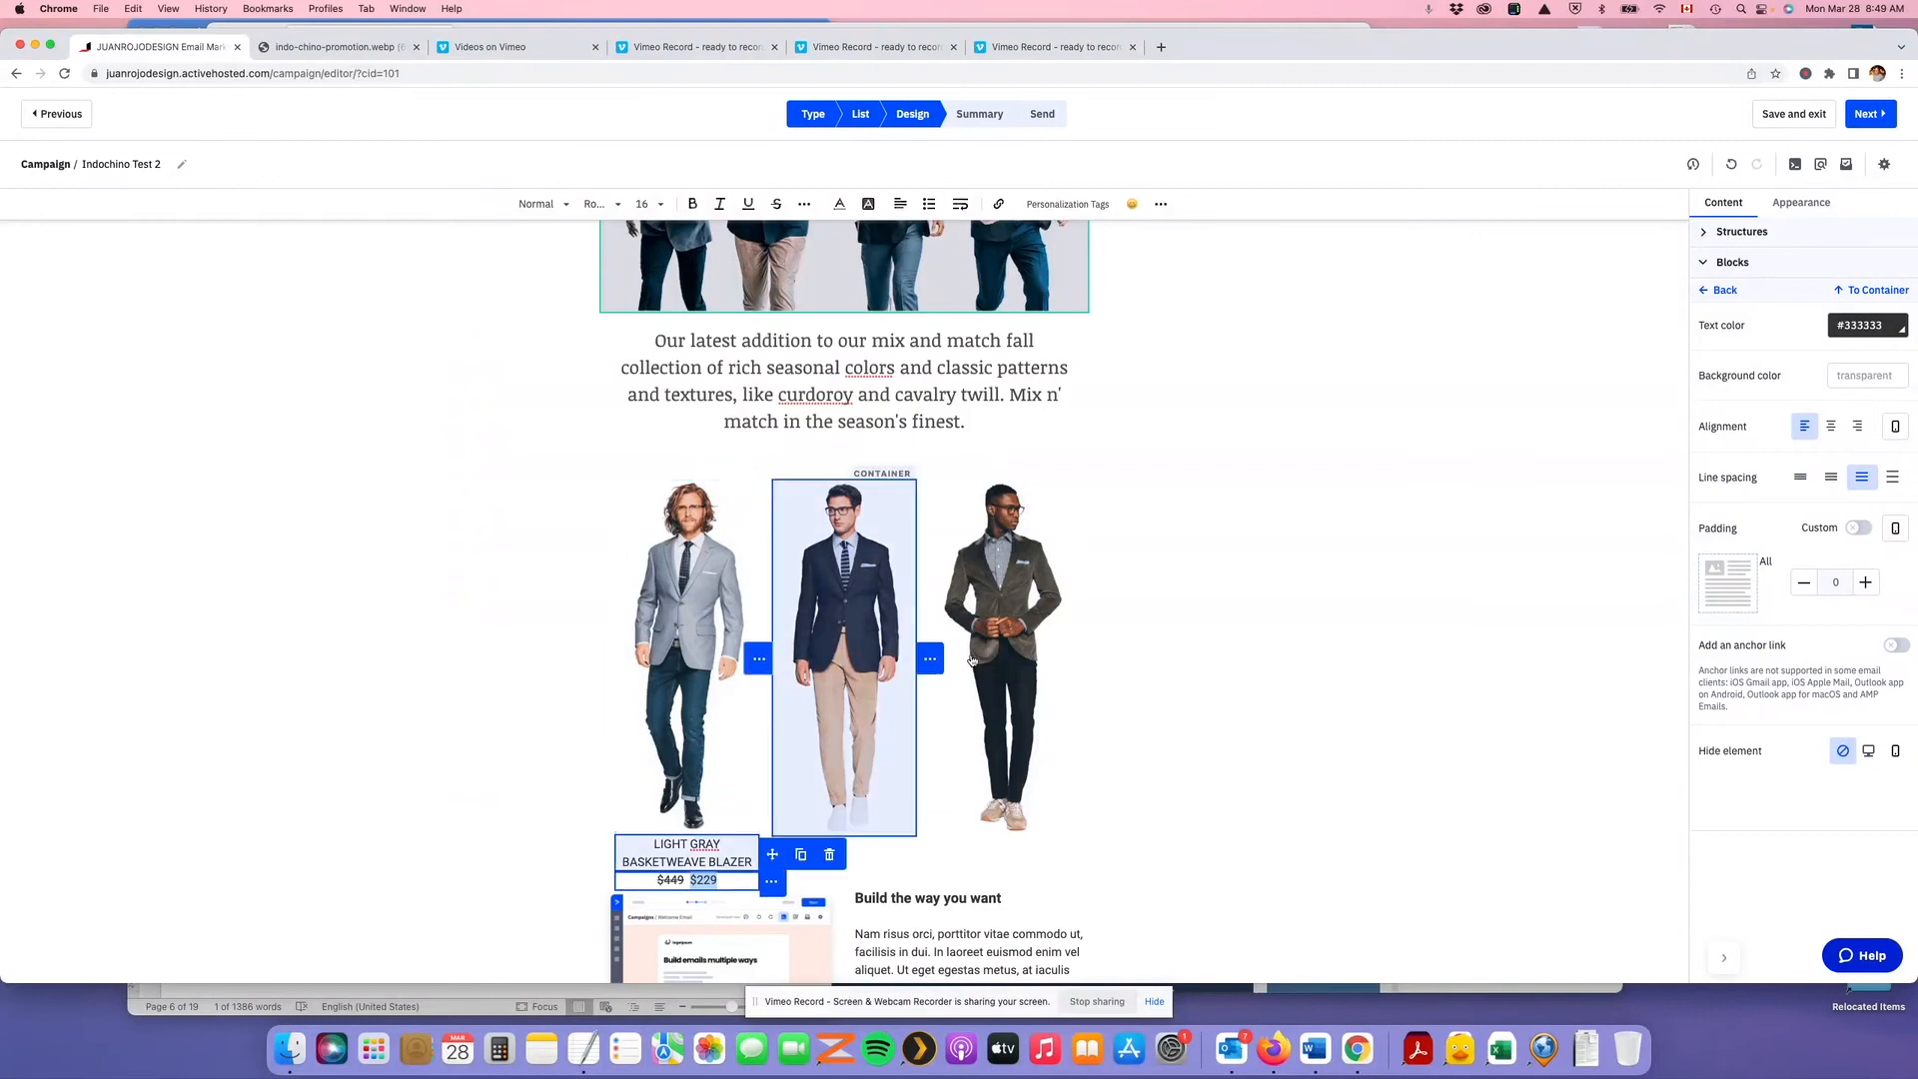
Try to wrap $229 in a colour-styled span with the copied sale price colour in the price block's HTML code
click(1797, 166)
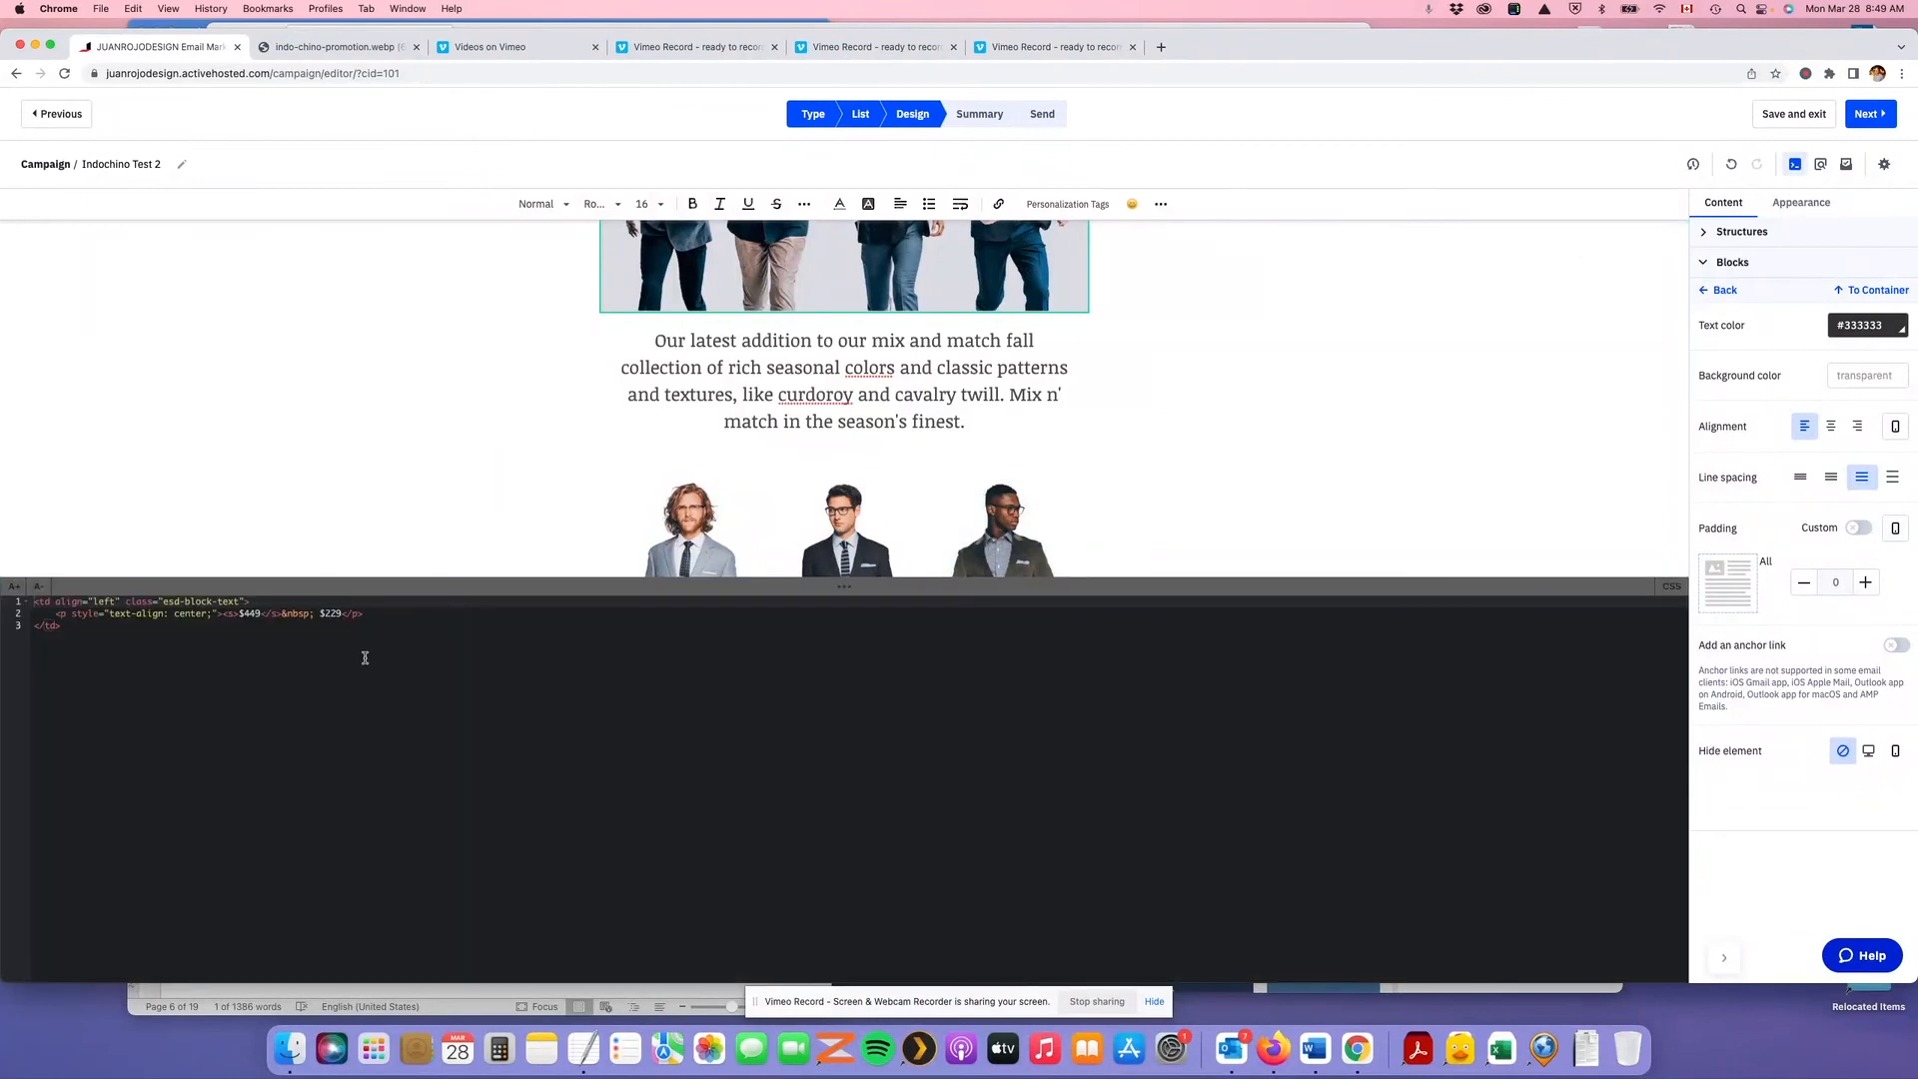
click(317, 613)
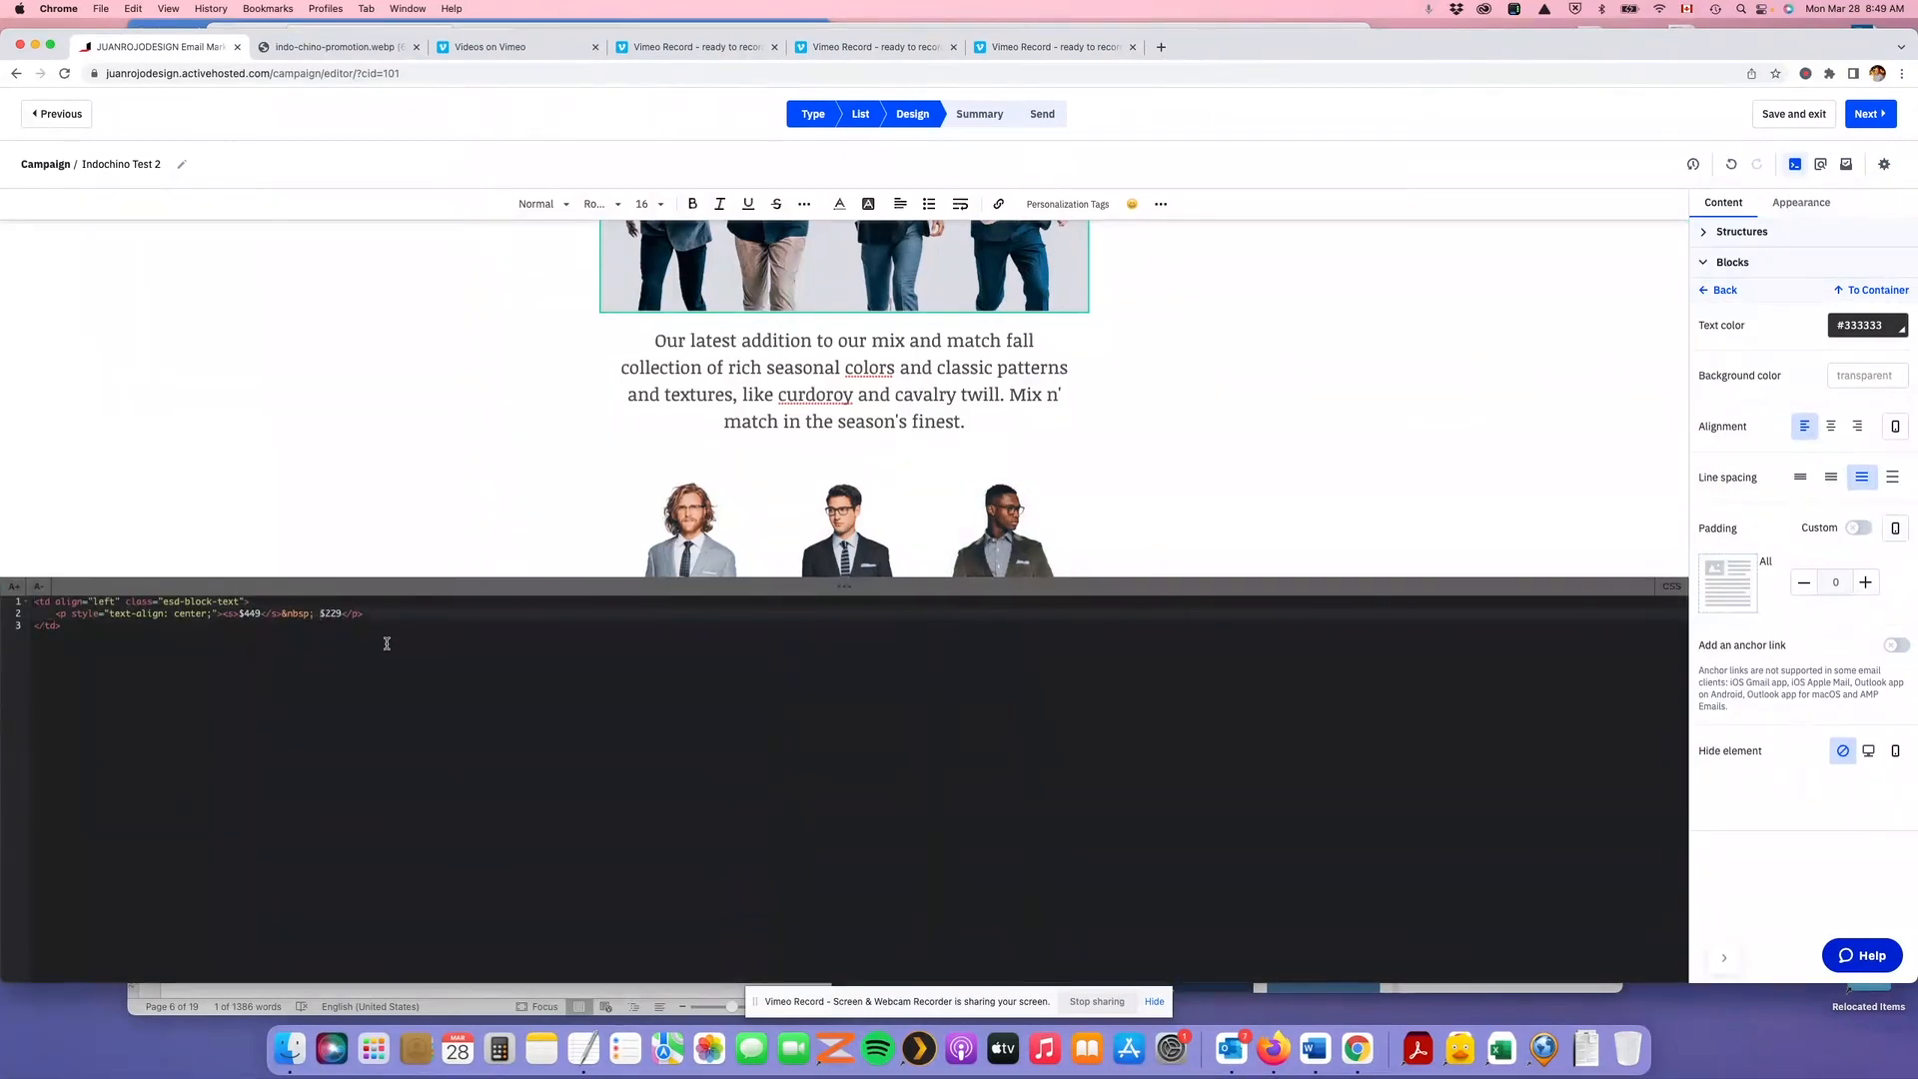
text(<span st)
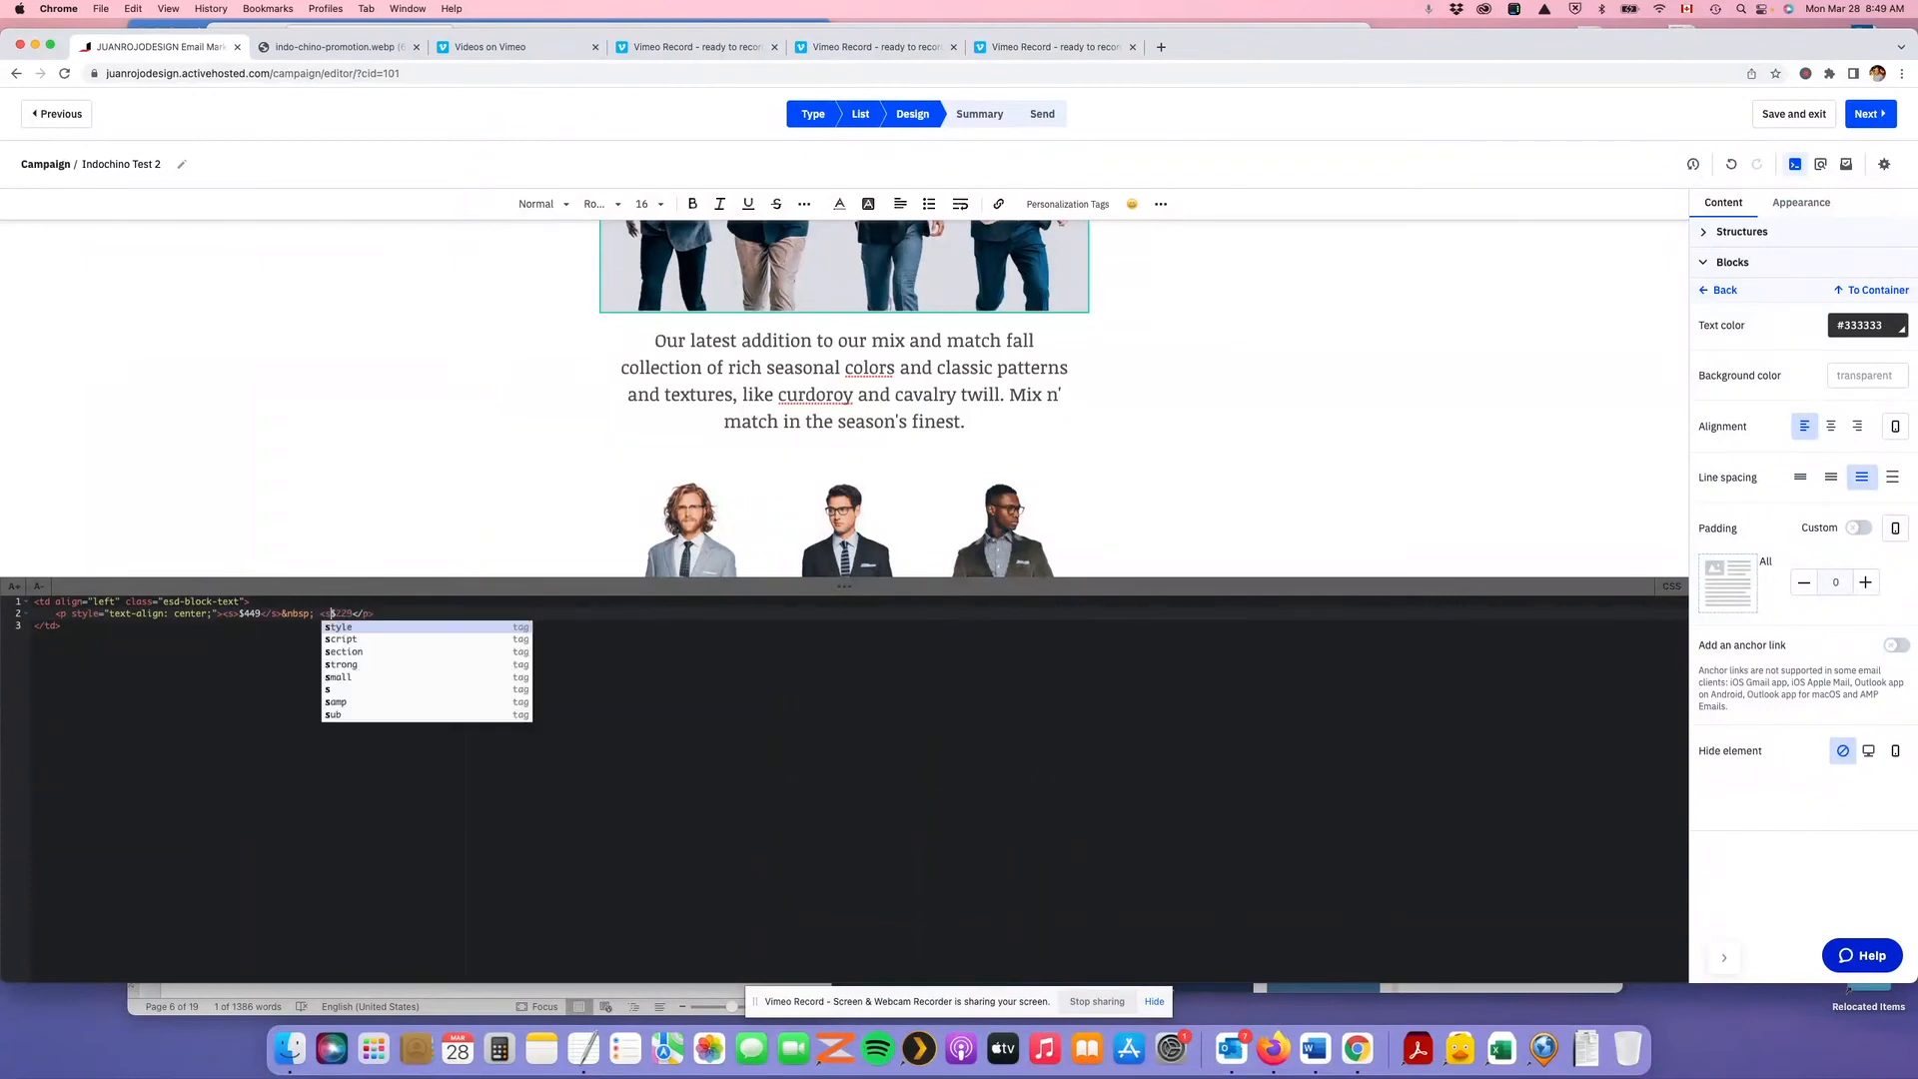
text(yle=")
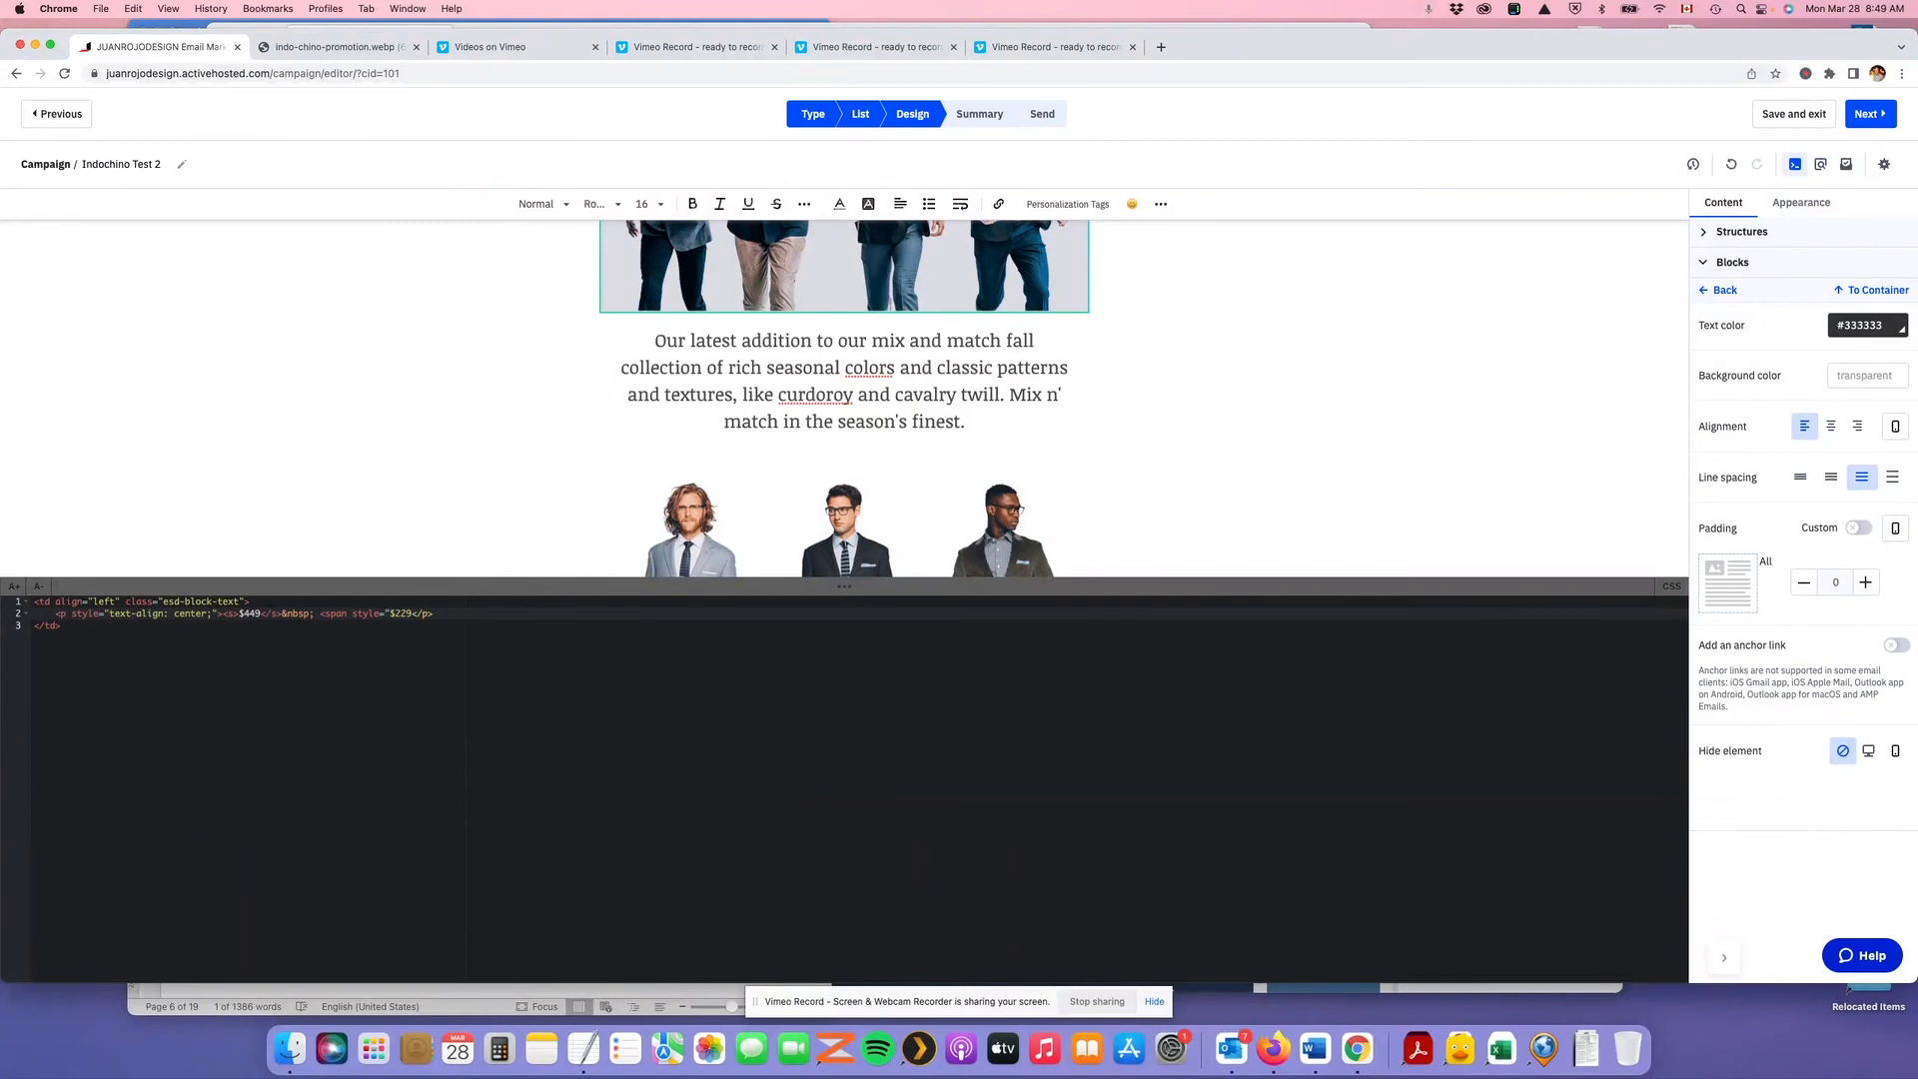
text(color:)
key(super+v)
text(;">)
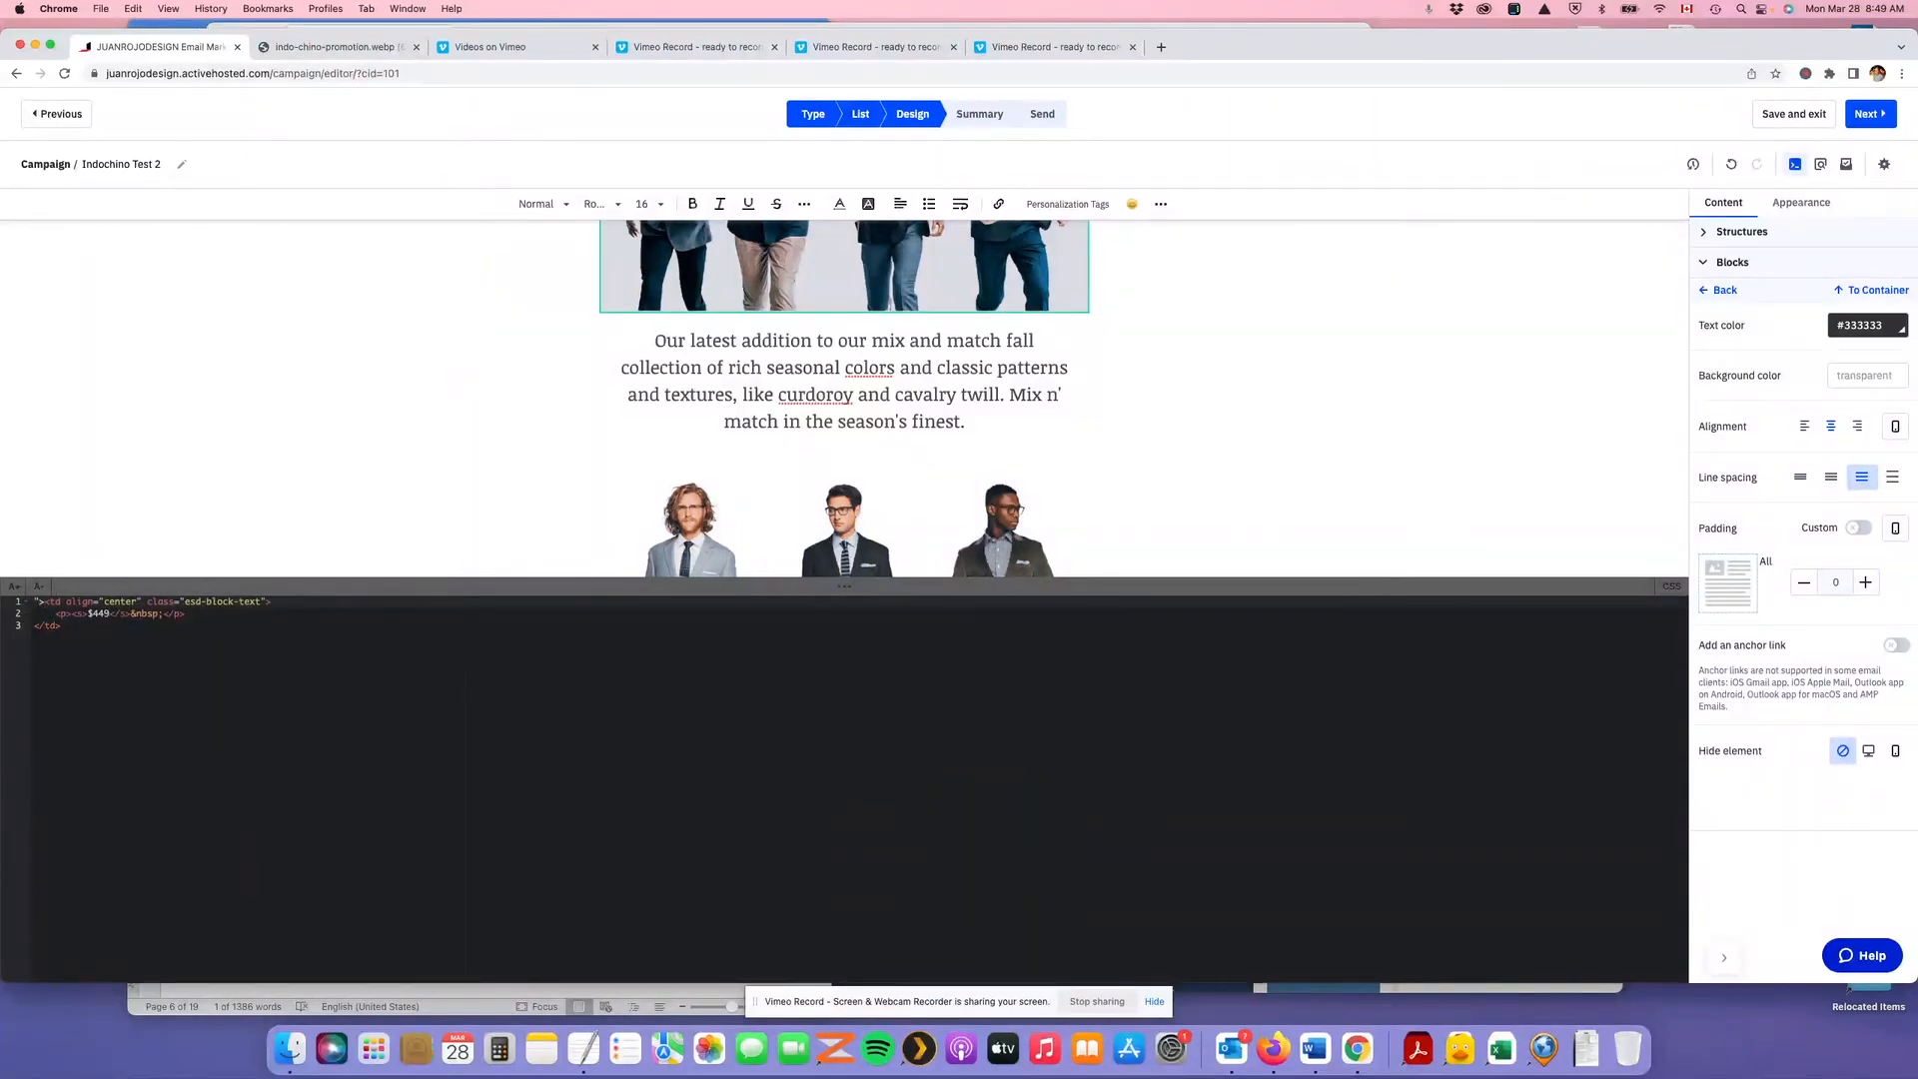
key(BackSpace)
key(BackSpace)
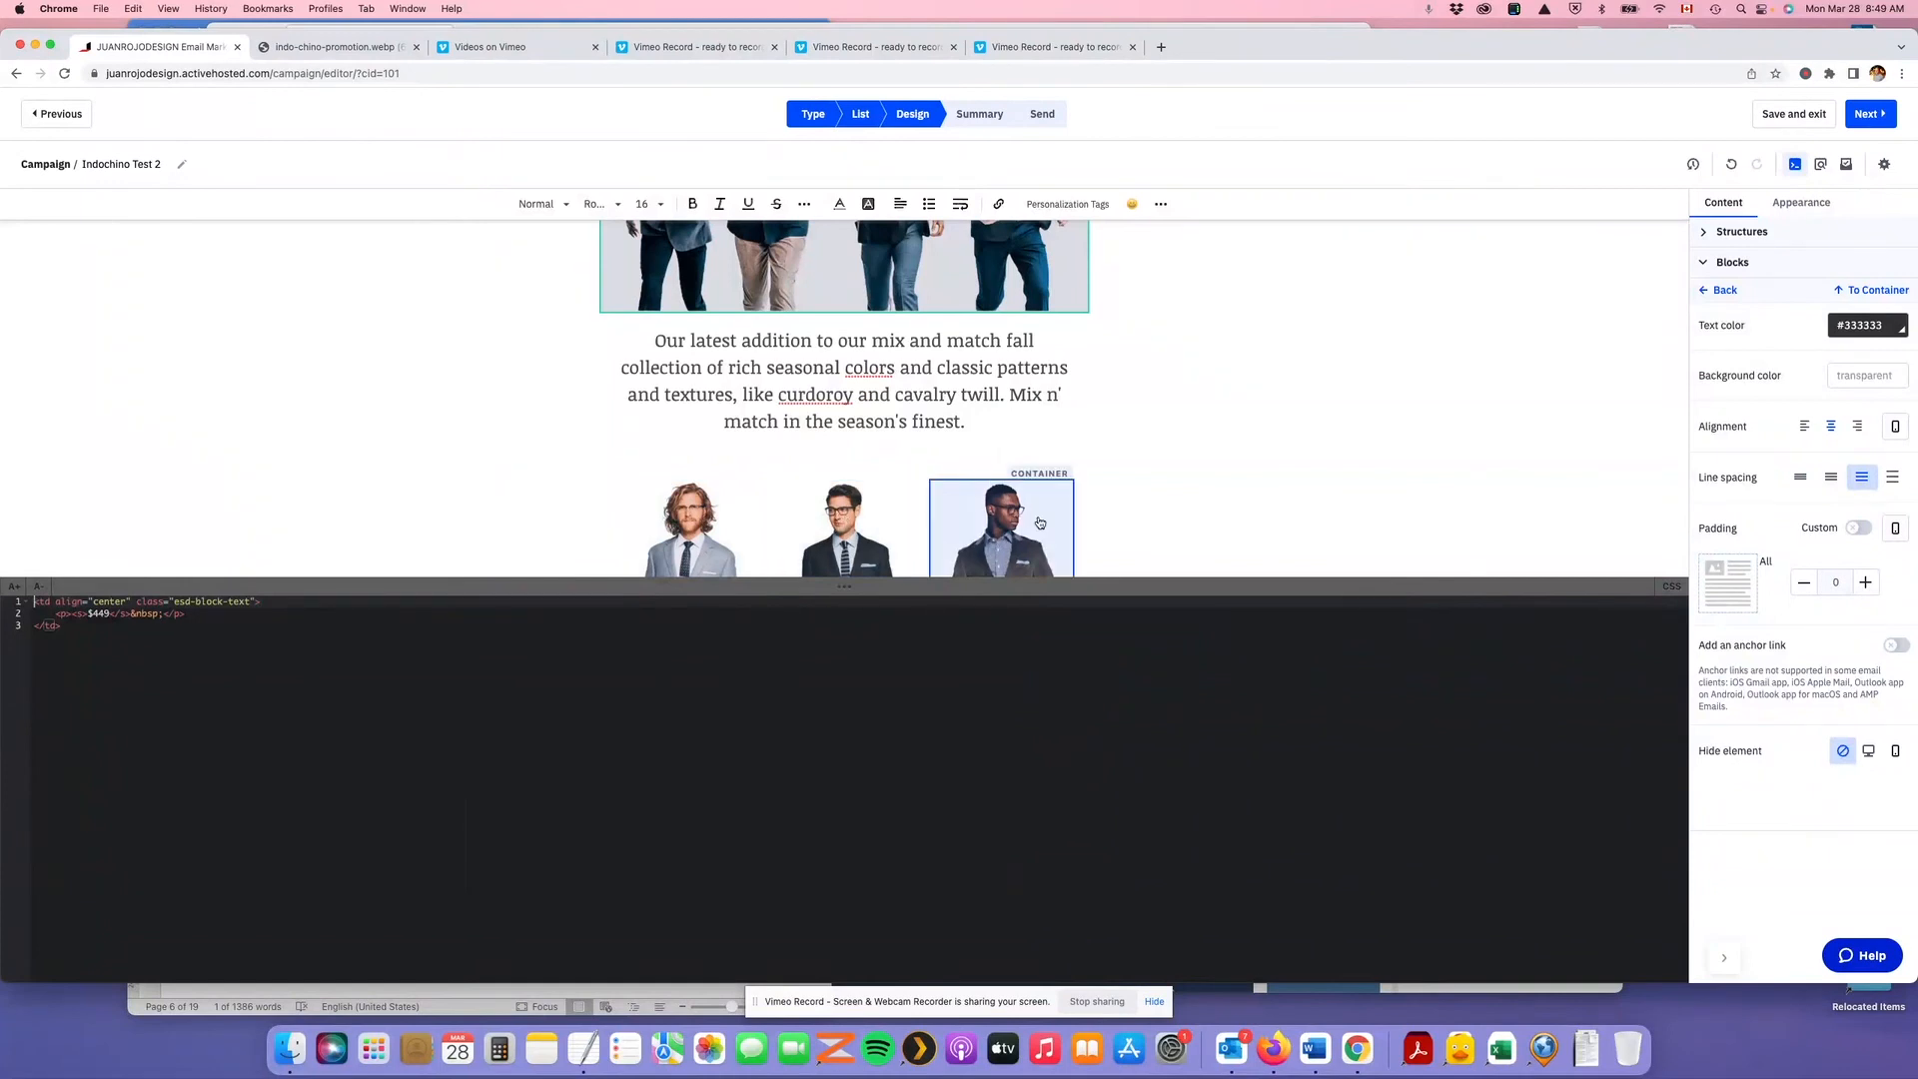
click(1797, 165)
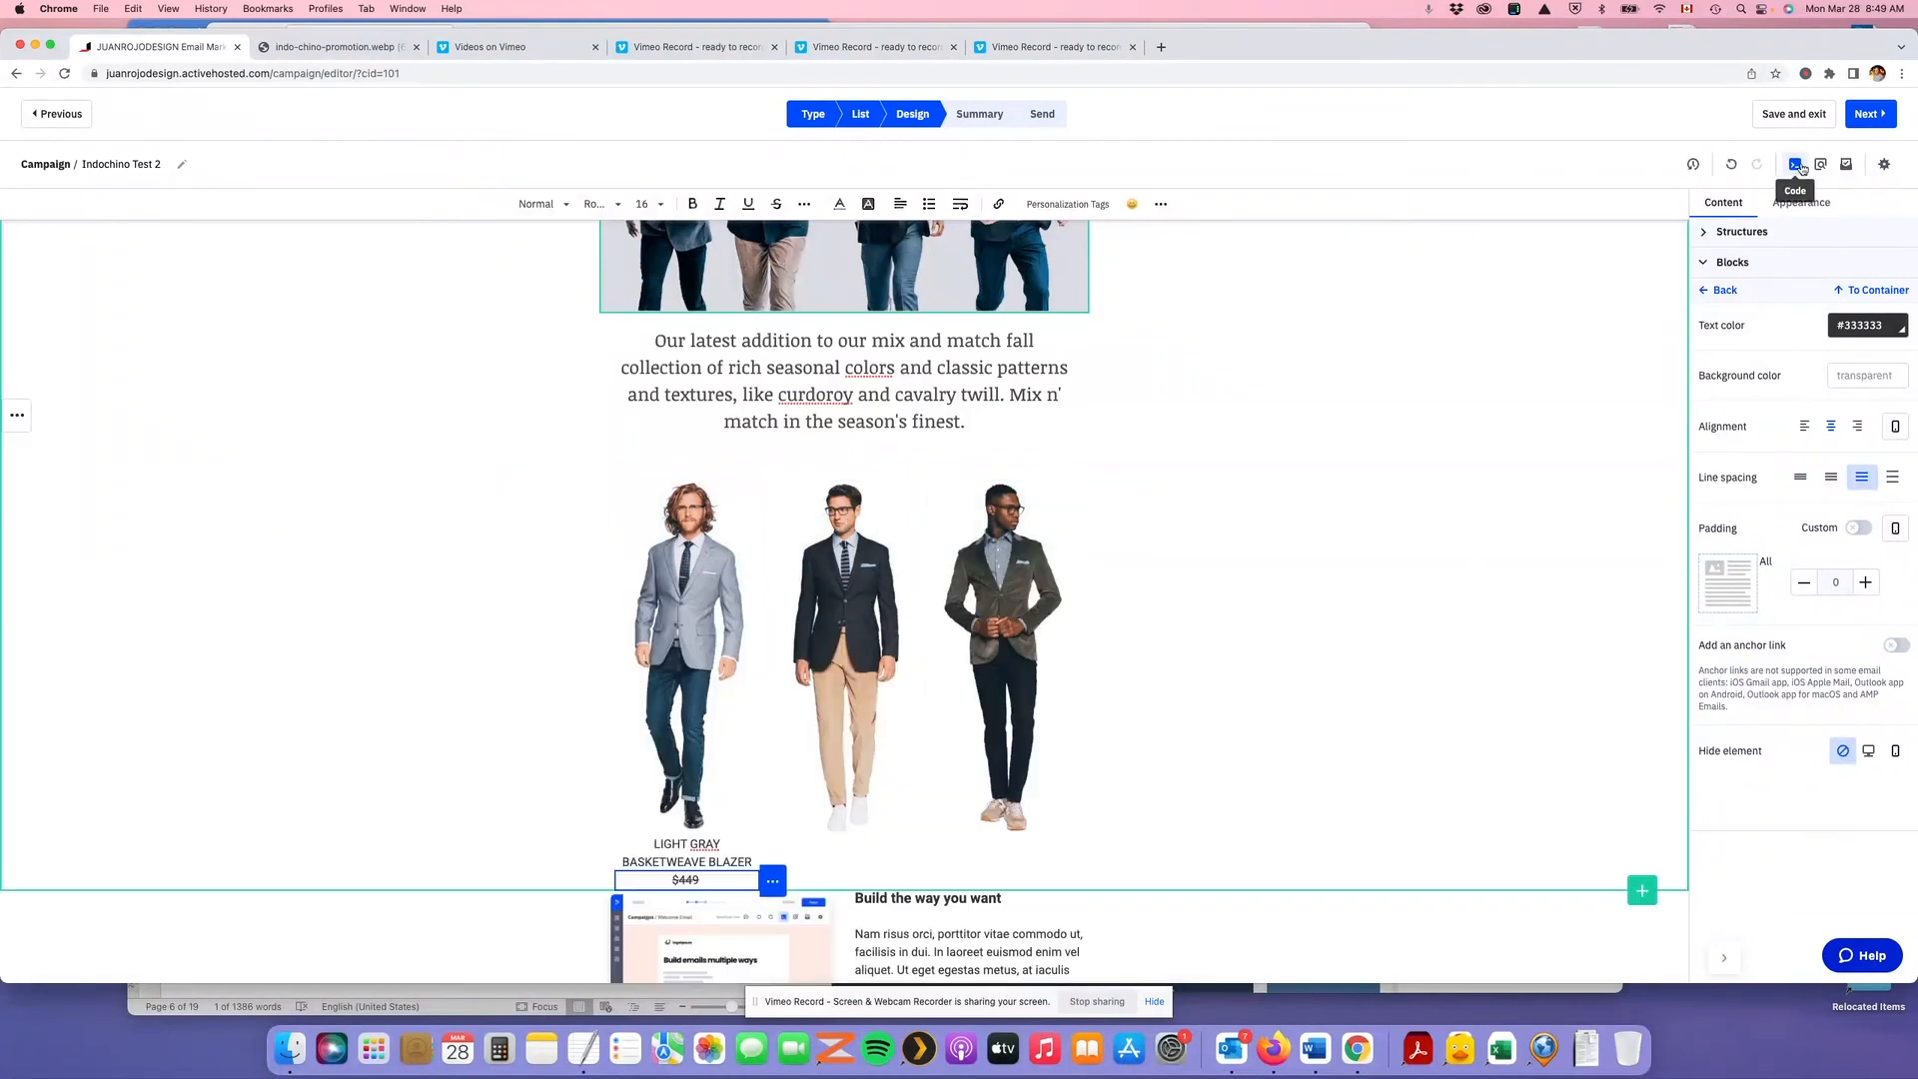
Retype the price line as a struck-through $449 followed by $229 without strikethrough, and select $229
click(703, 883)
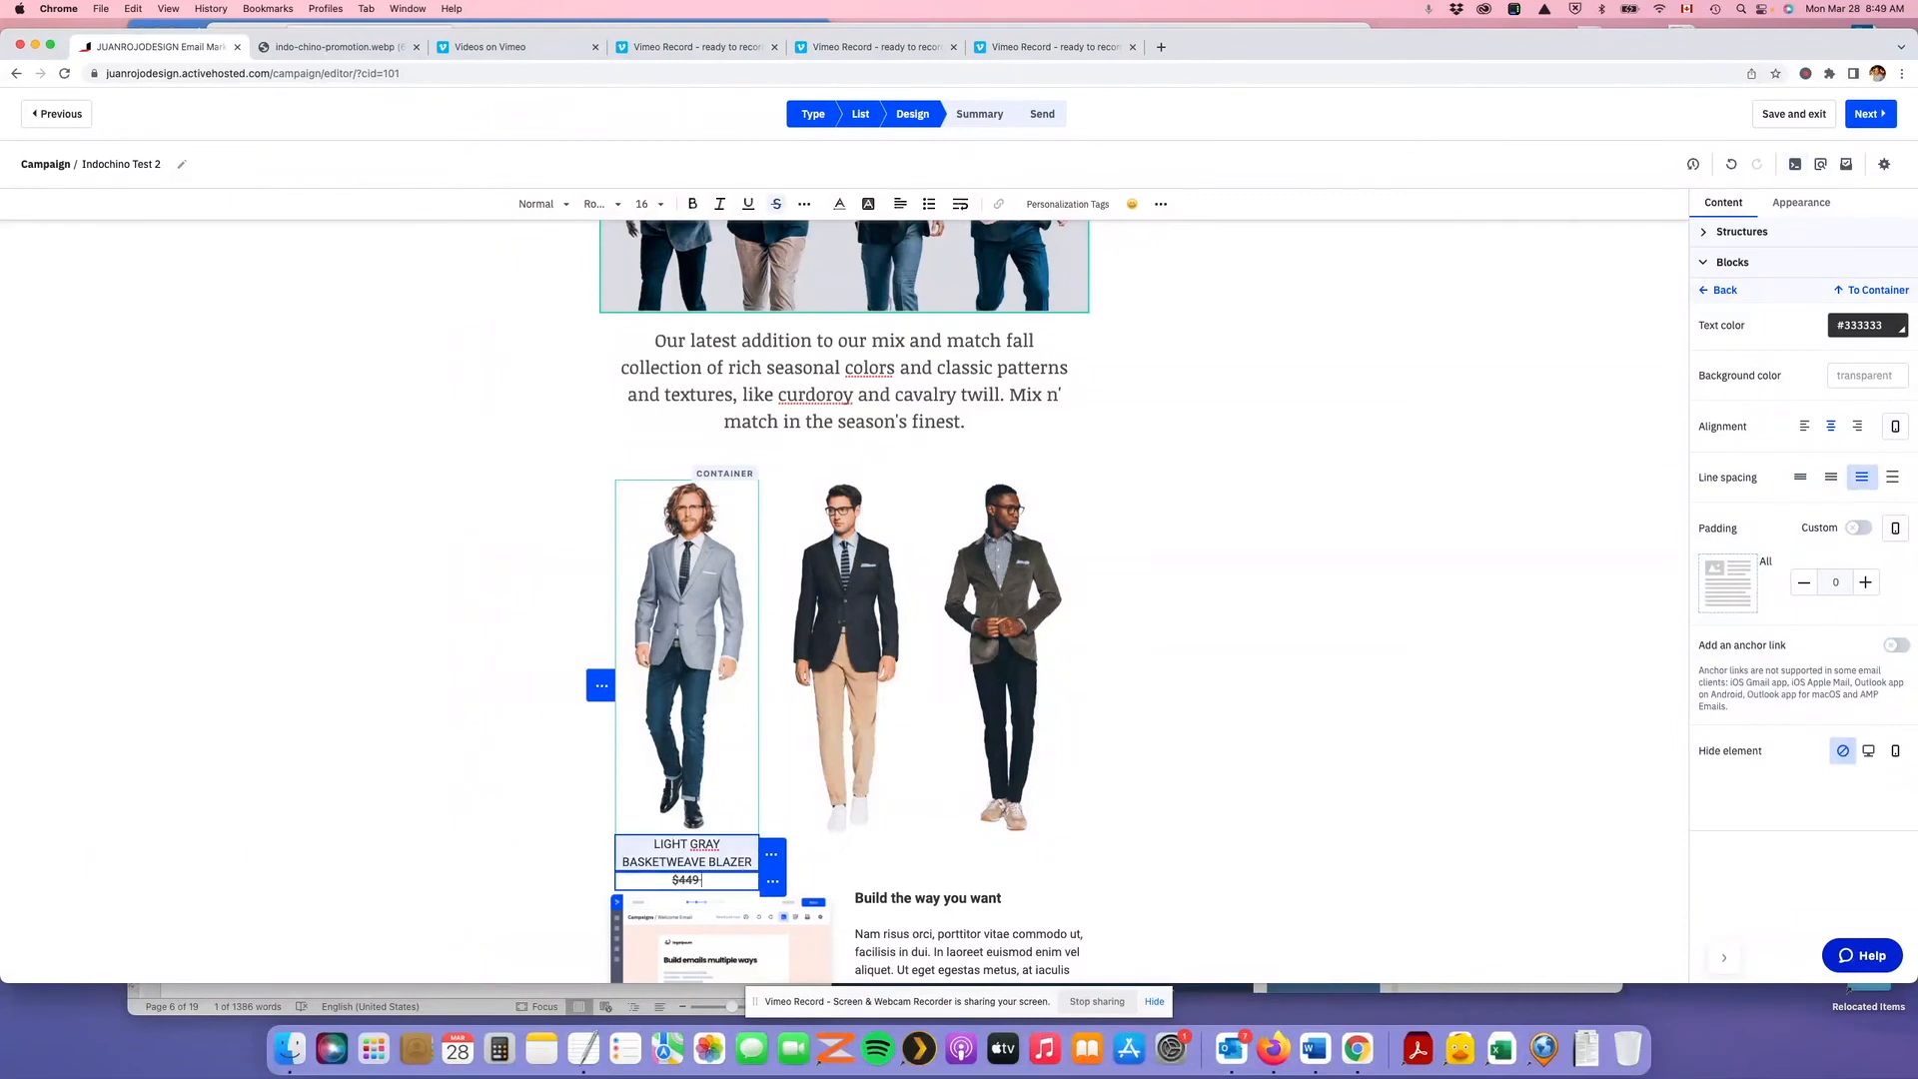
key(BackSpace)
key(BackSpace)
key(BackSpace)
key(BackSpace)
key(BackSpace)
text($449)
click(776, 205)
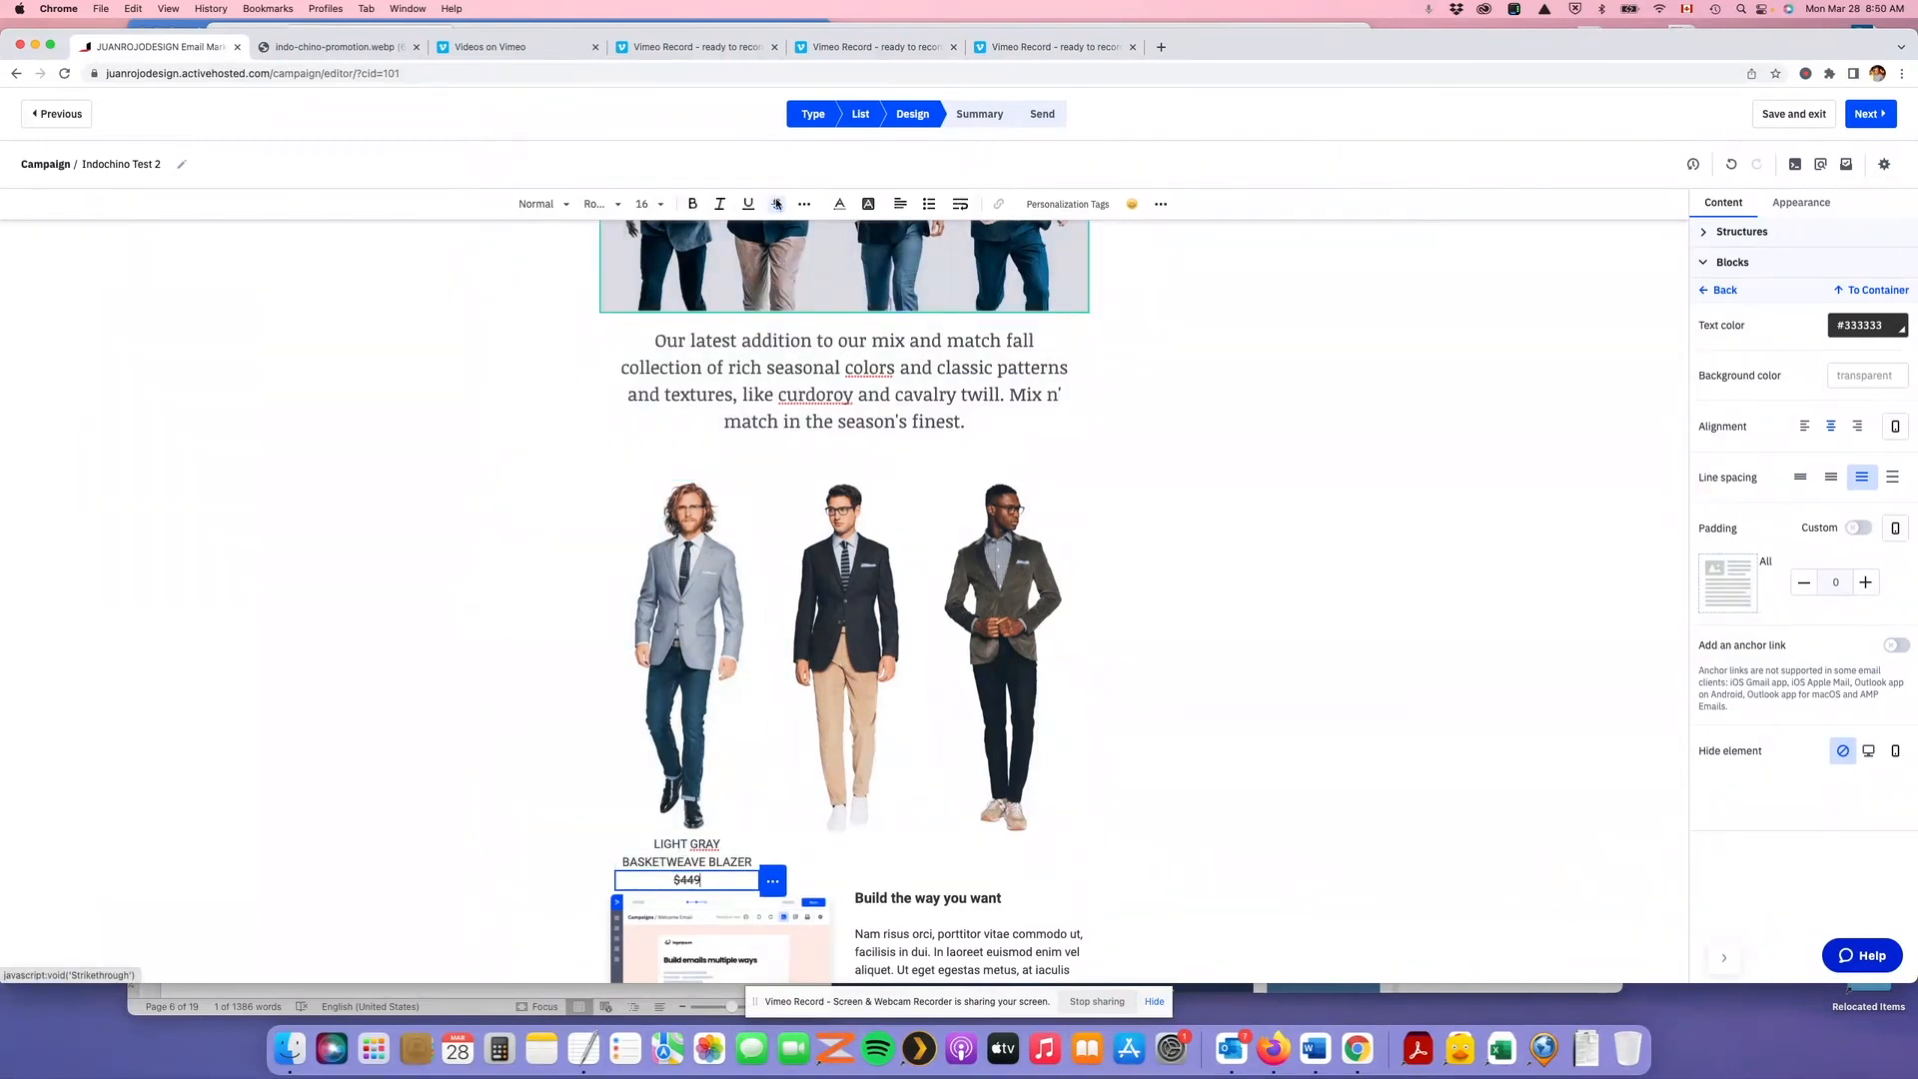
text($229)
key(shift+Left)
key(shift+Left)
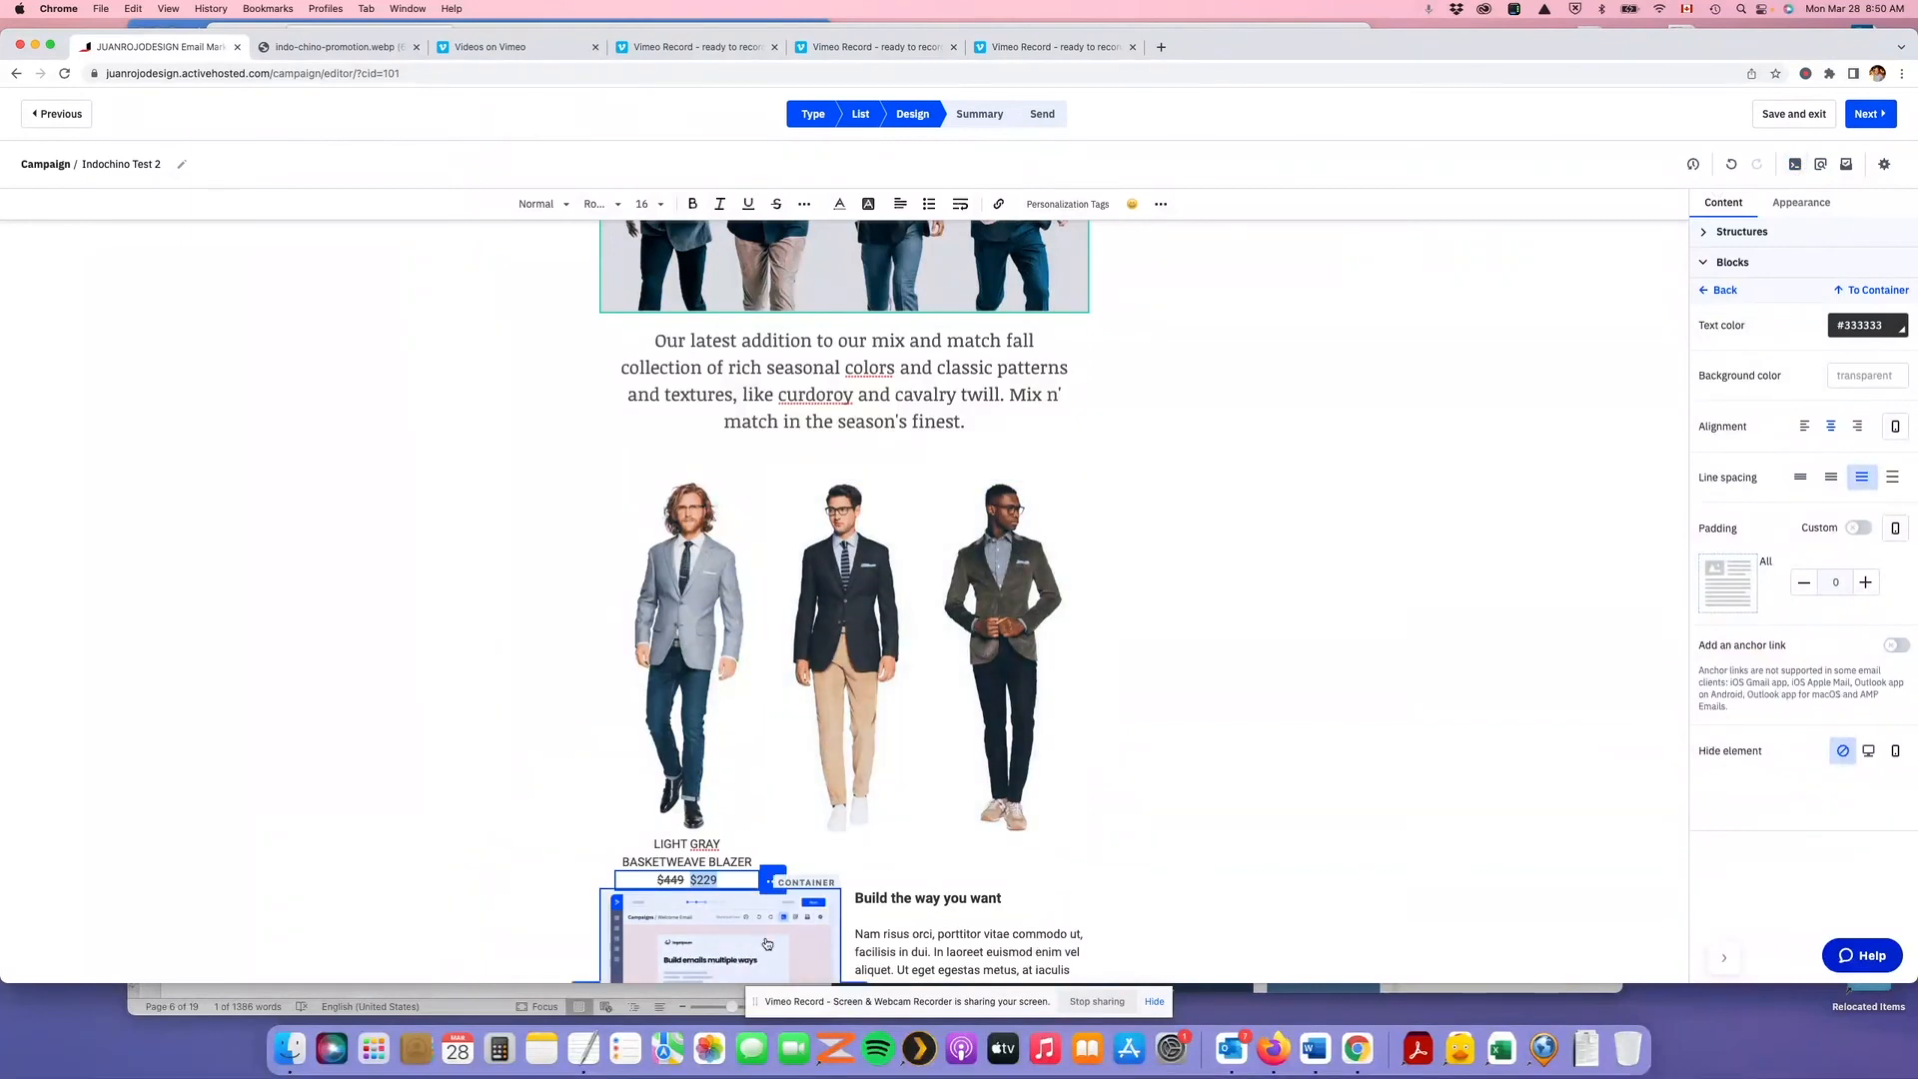
Write the tag <span style="color:#0f83bf;"> at the end of the TextEdit notes and copy it
click(589, 1046)
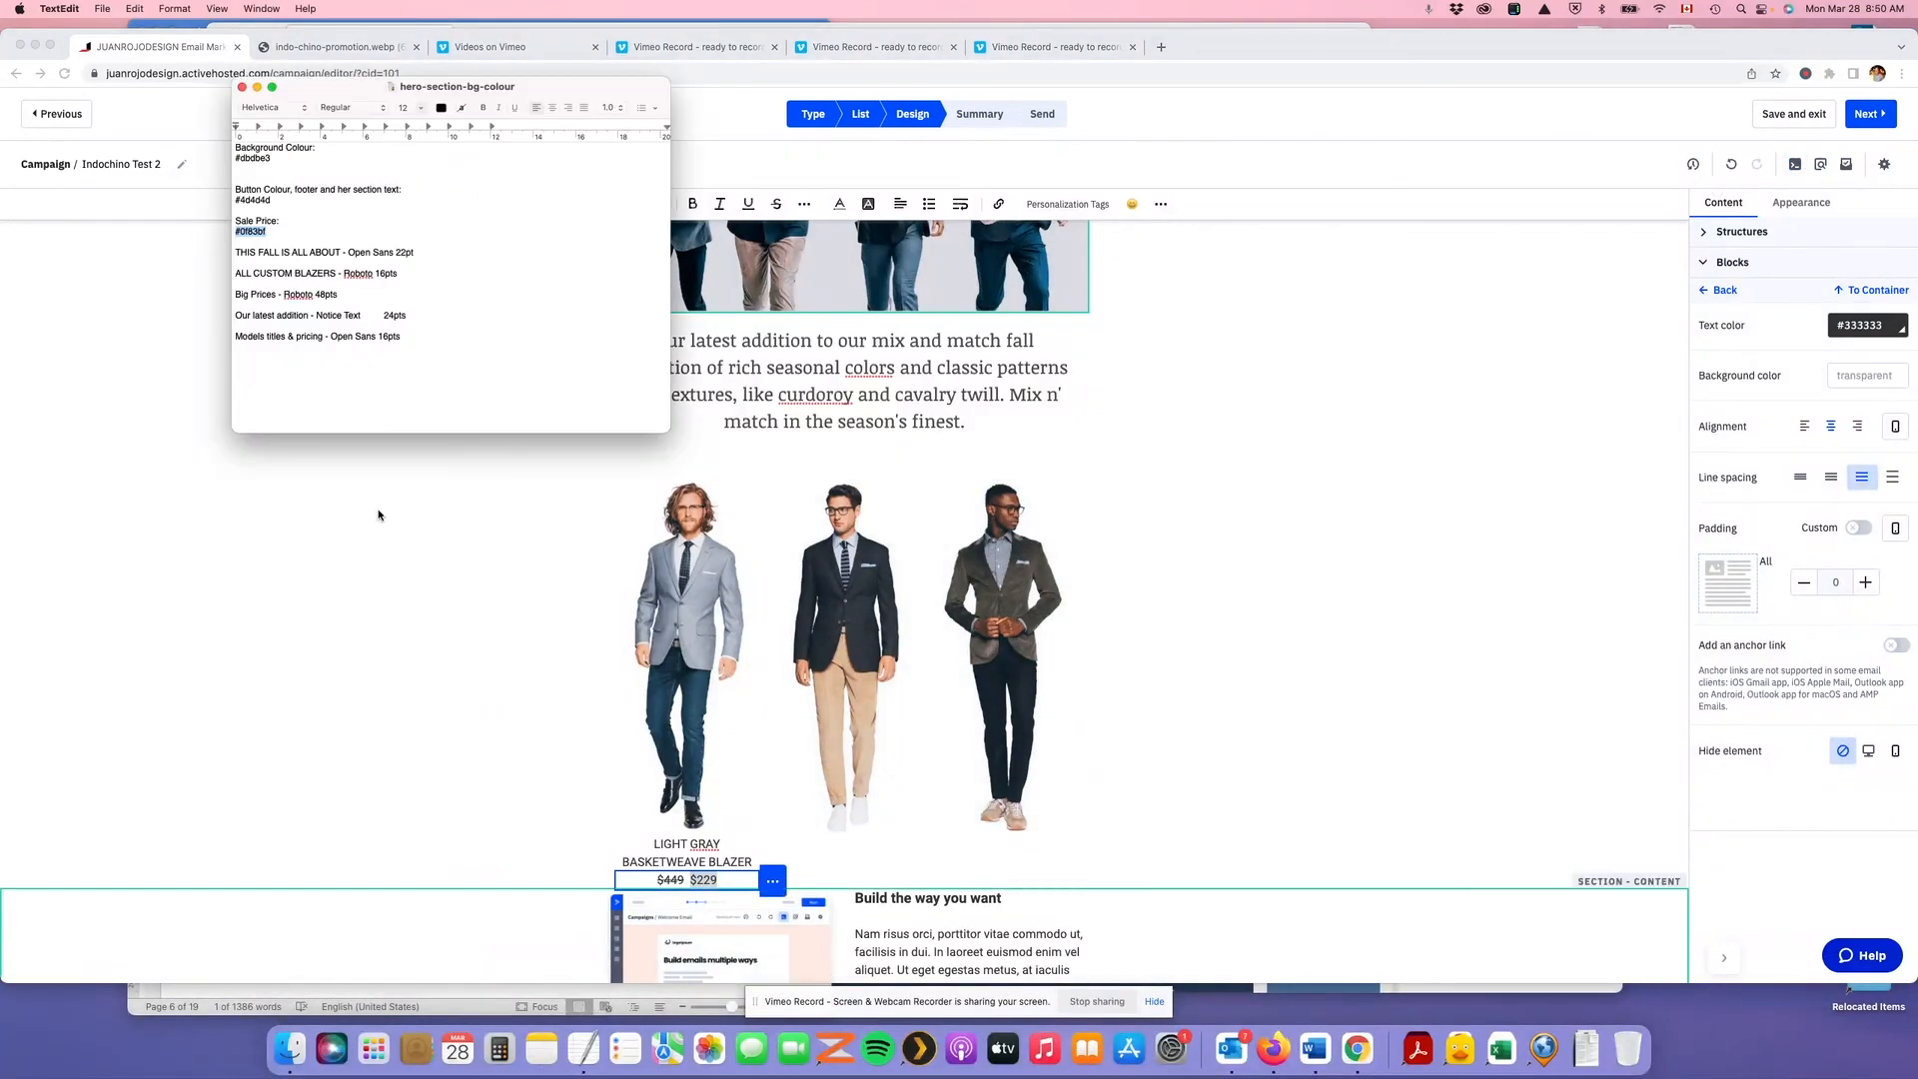
click(446, 332)
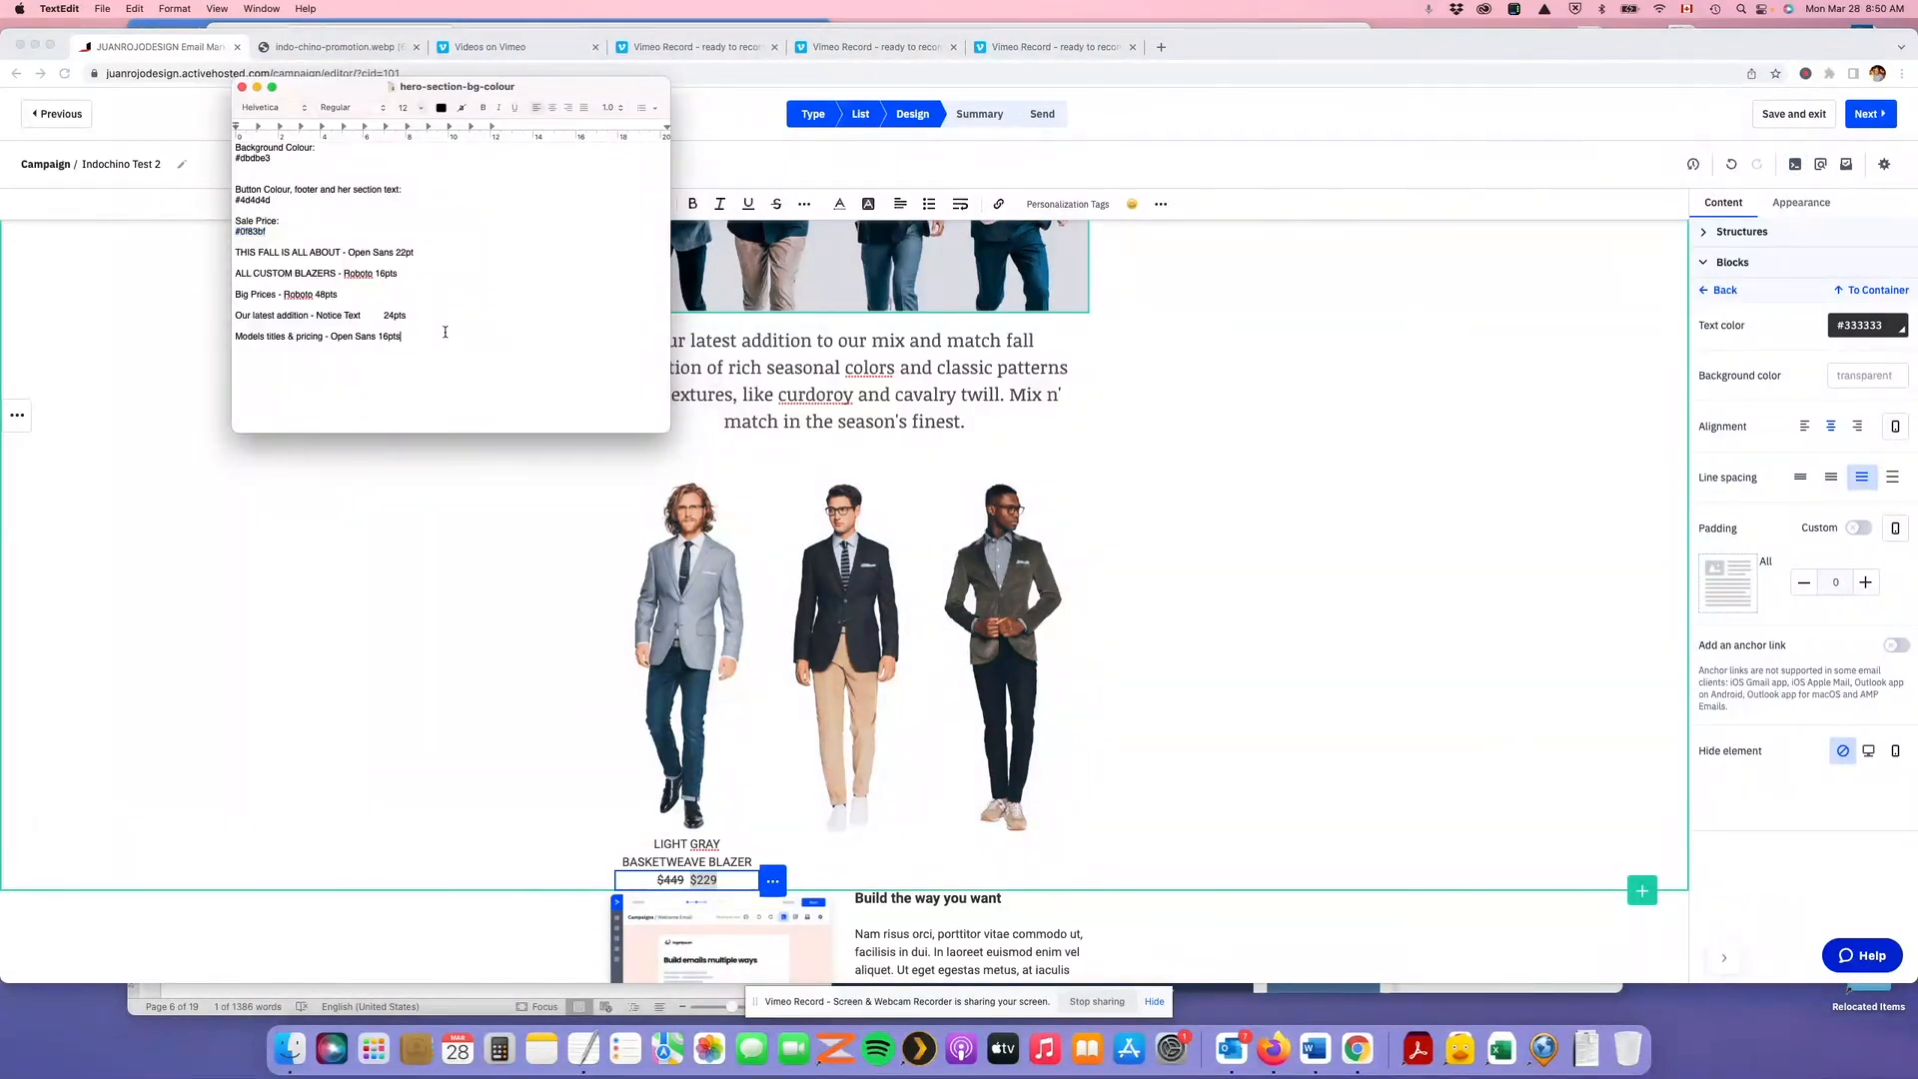
key(Return)
text(<span style="color:)
key(super+v)
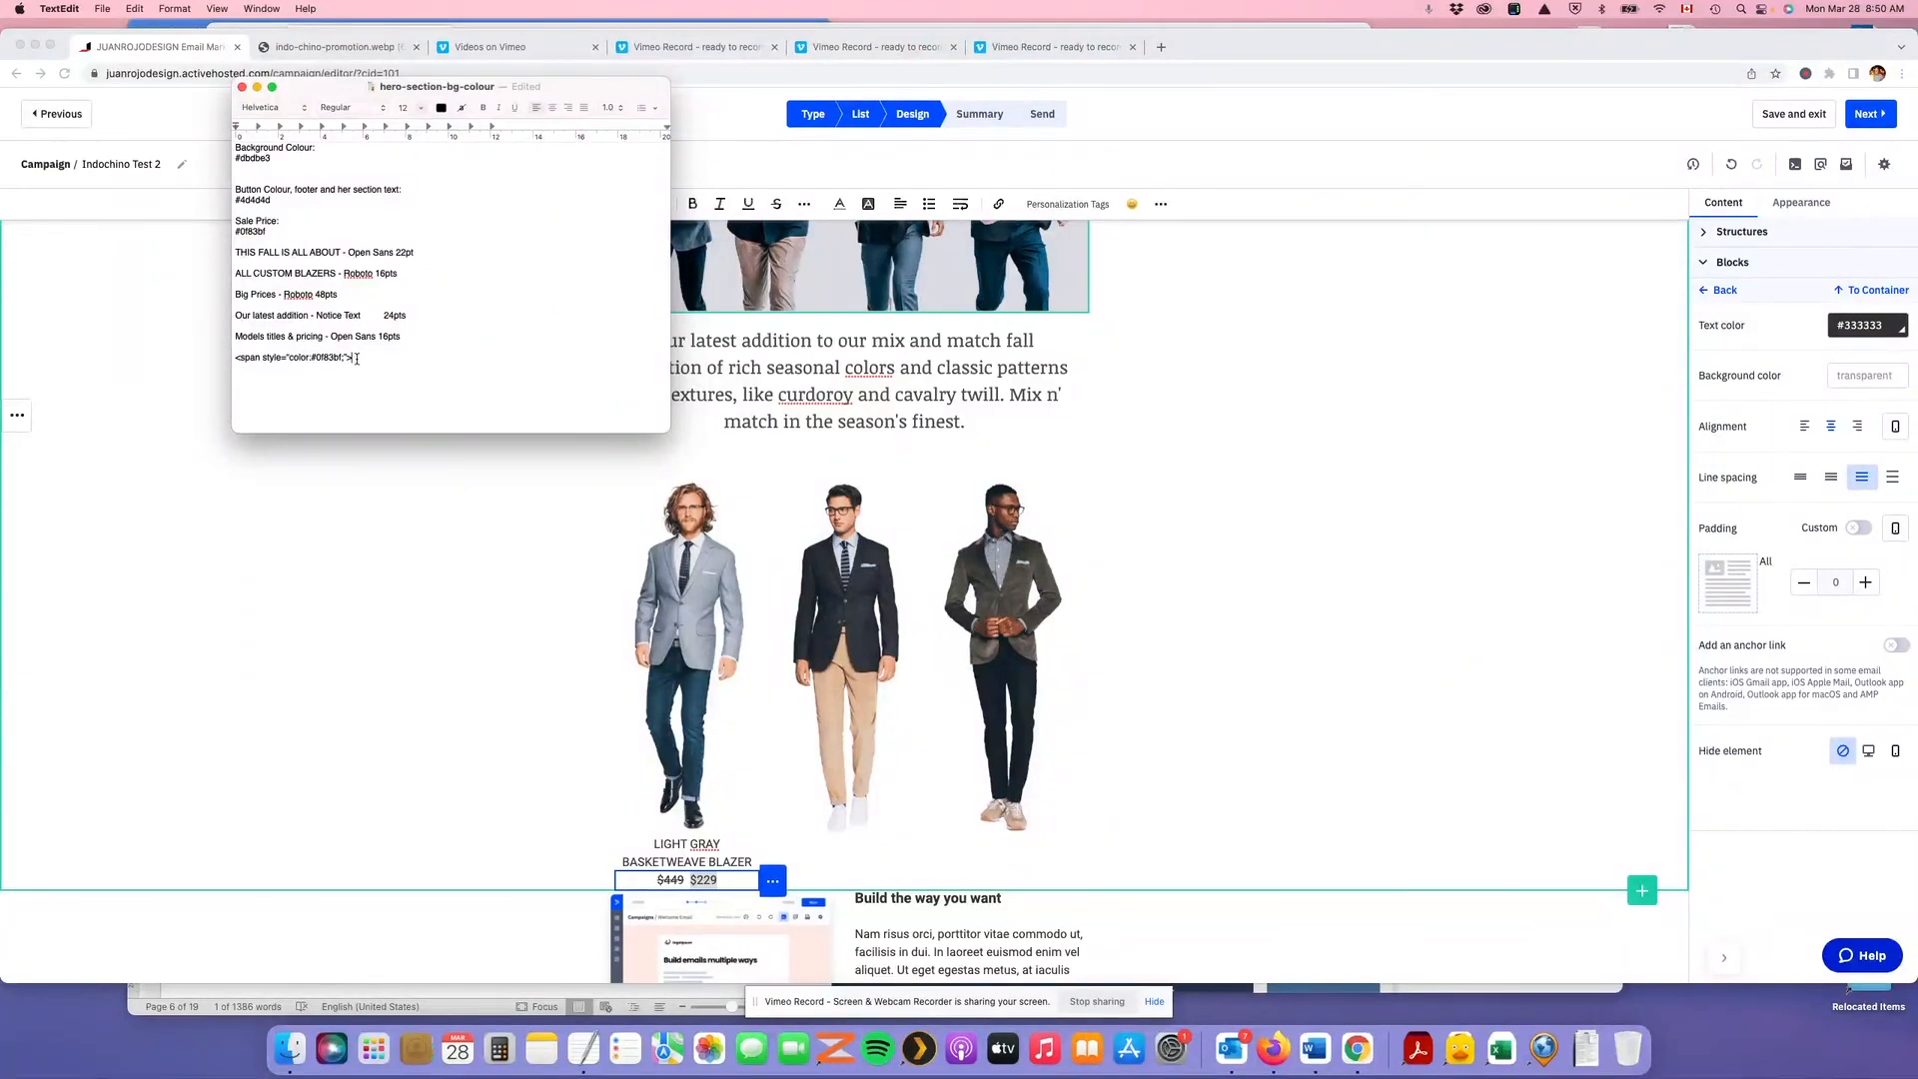
drag(354, 358, 220, 359)
key(super+c)
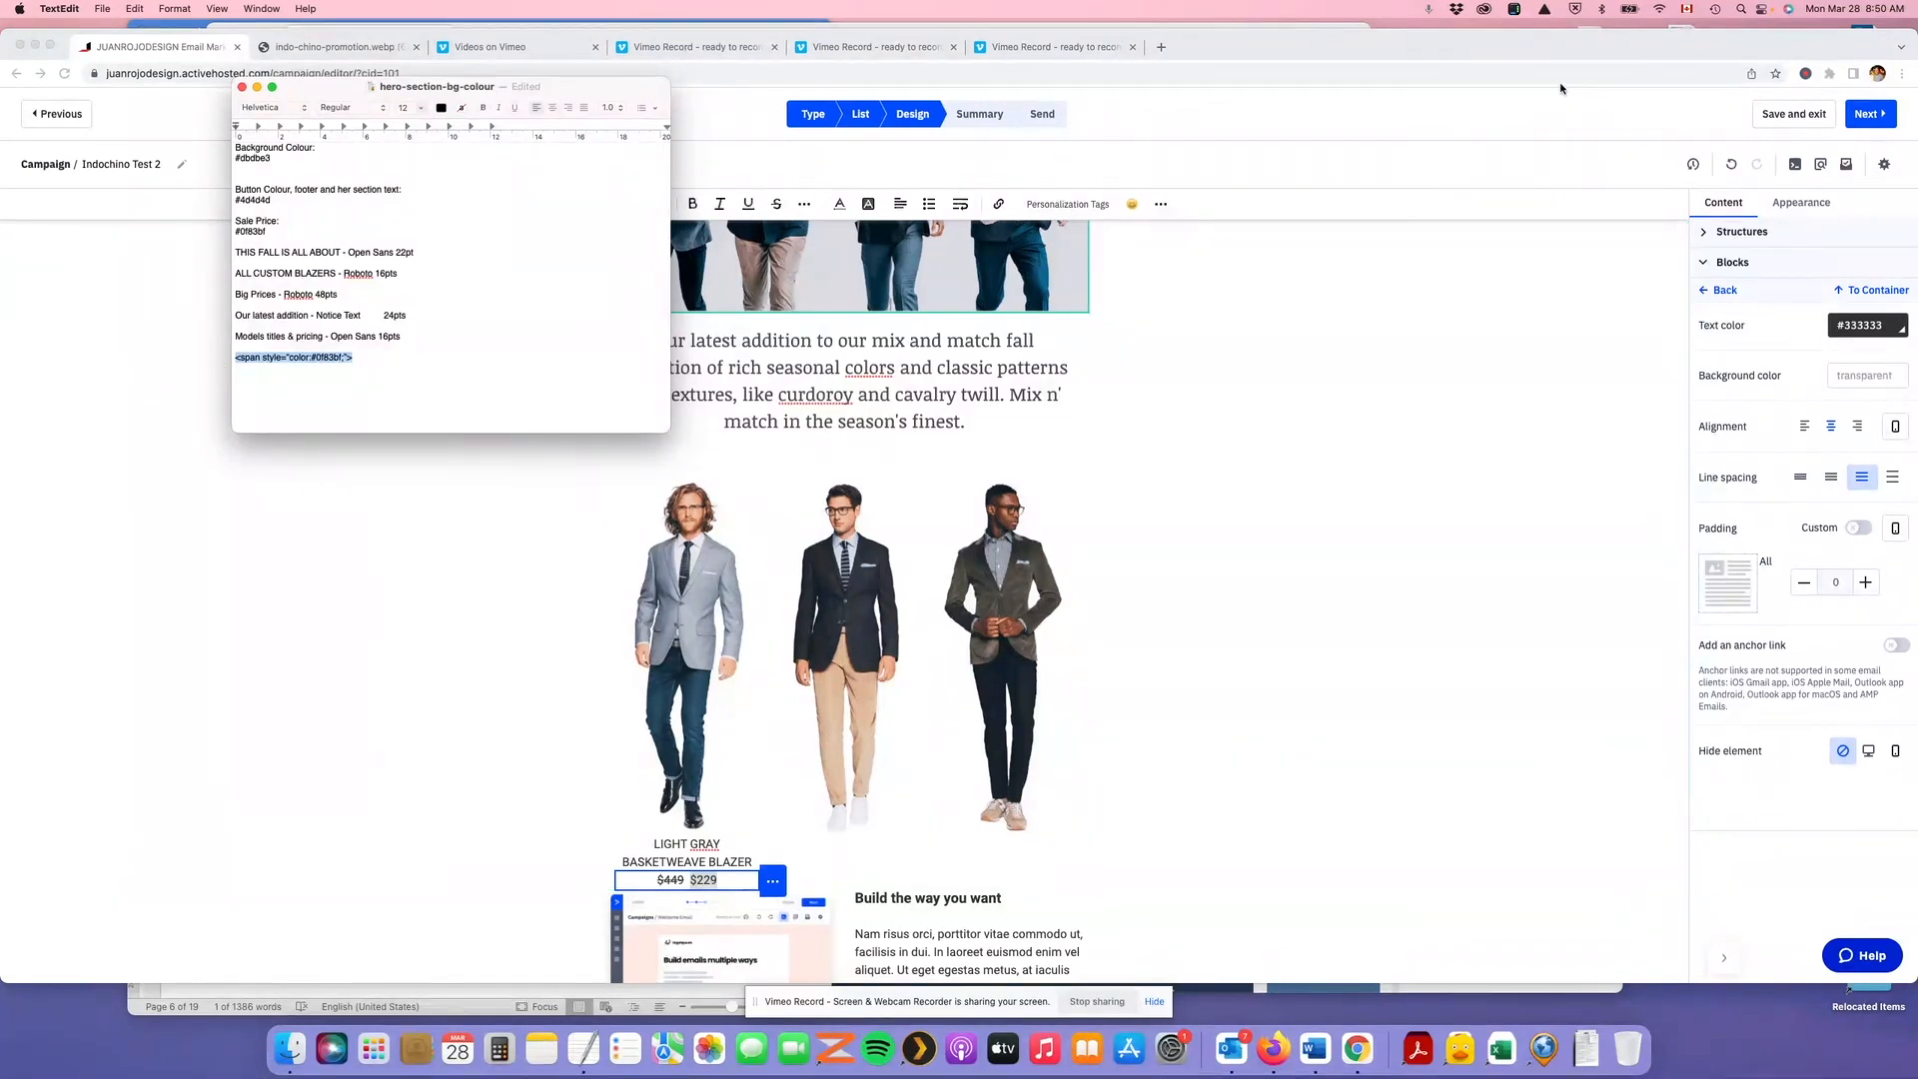
Wrap $229 in <span style="color:#0f83bf;"> and </span> in the first model's price block HTML code in ActiveCampaign
click(1645, 116)
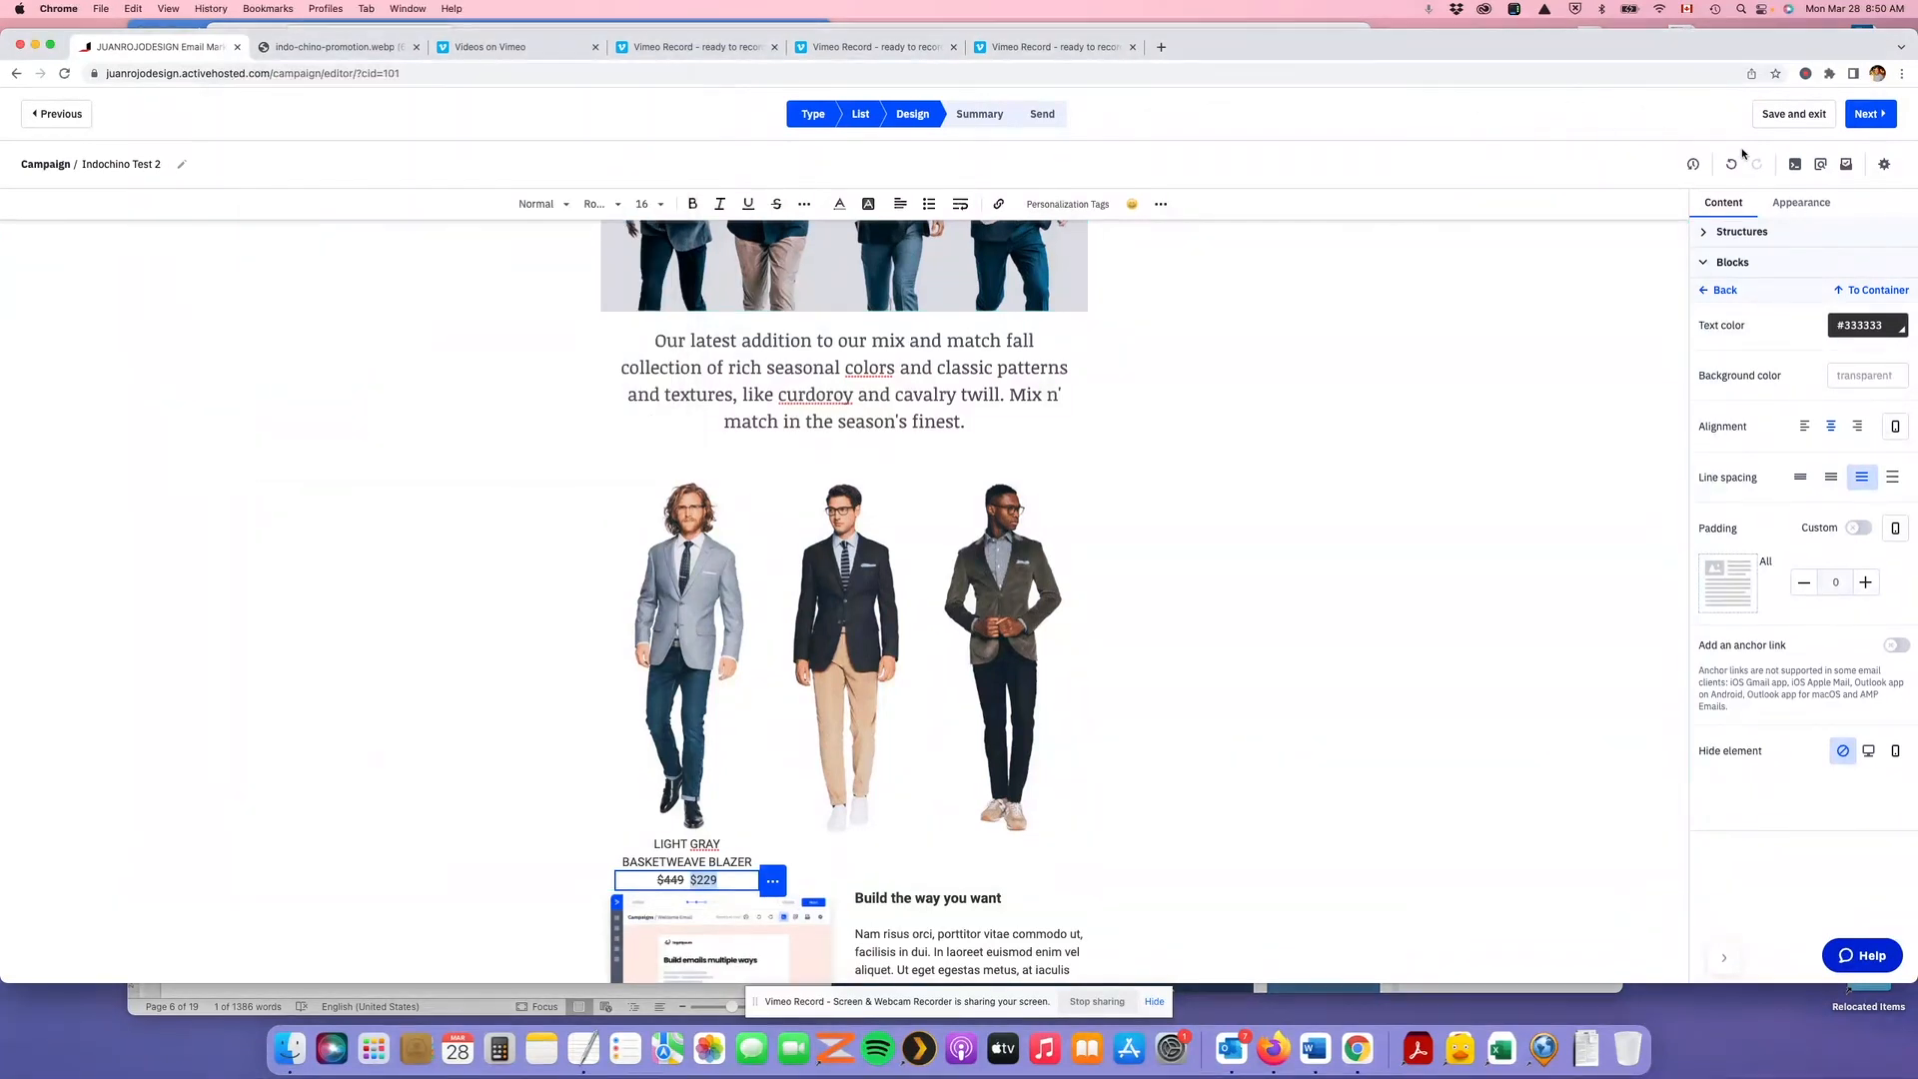
click(1795, 165)
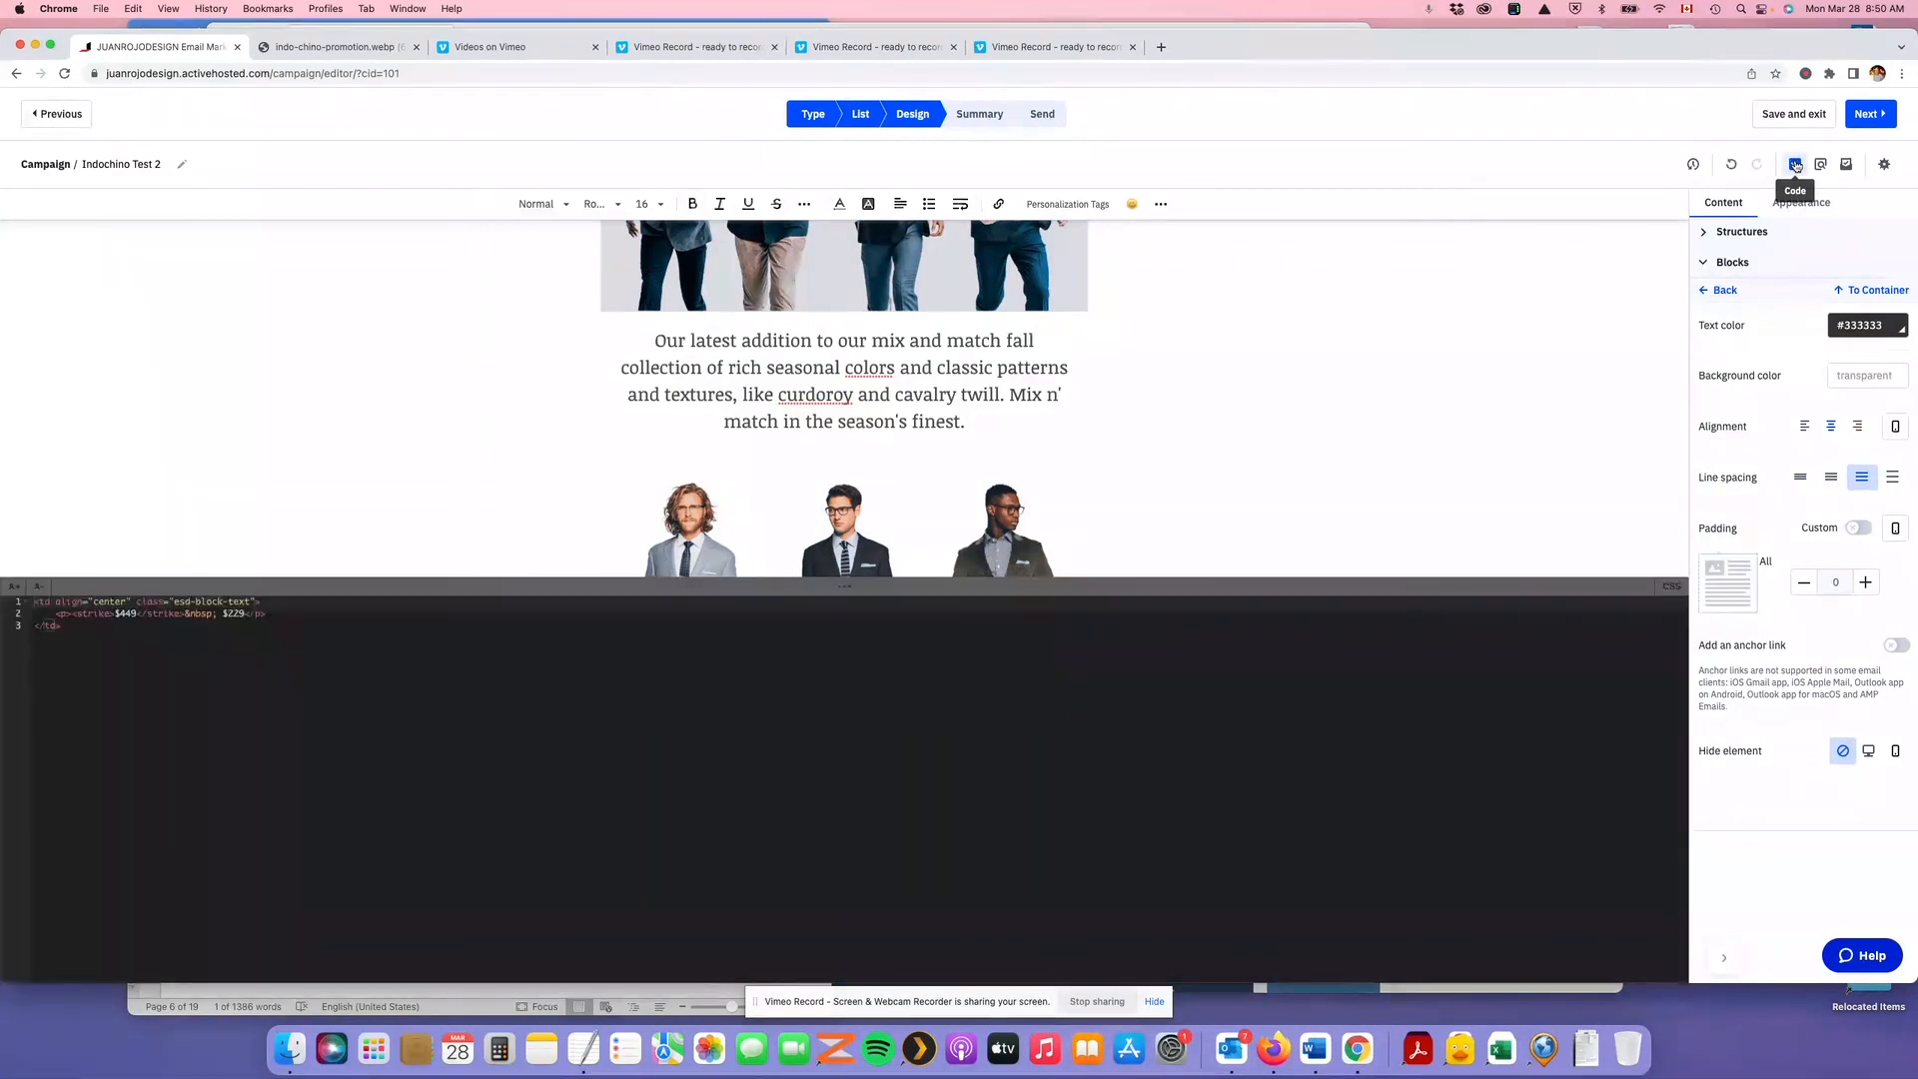
click(224, 612)
key(super+v)
click(400, 613)
text(</span></p)
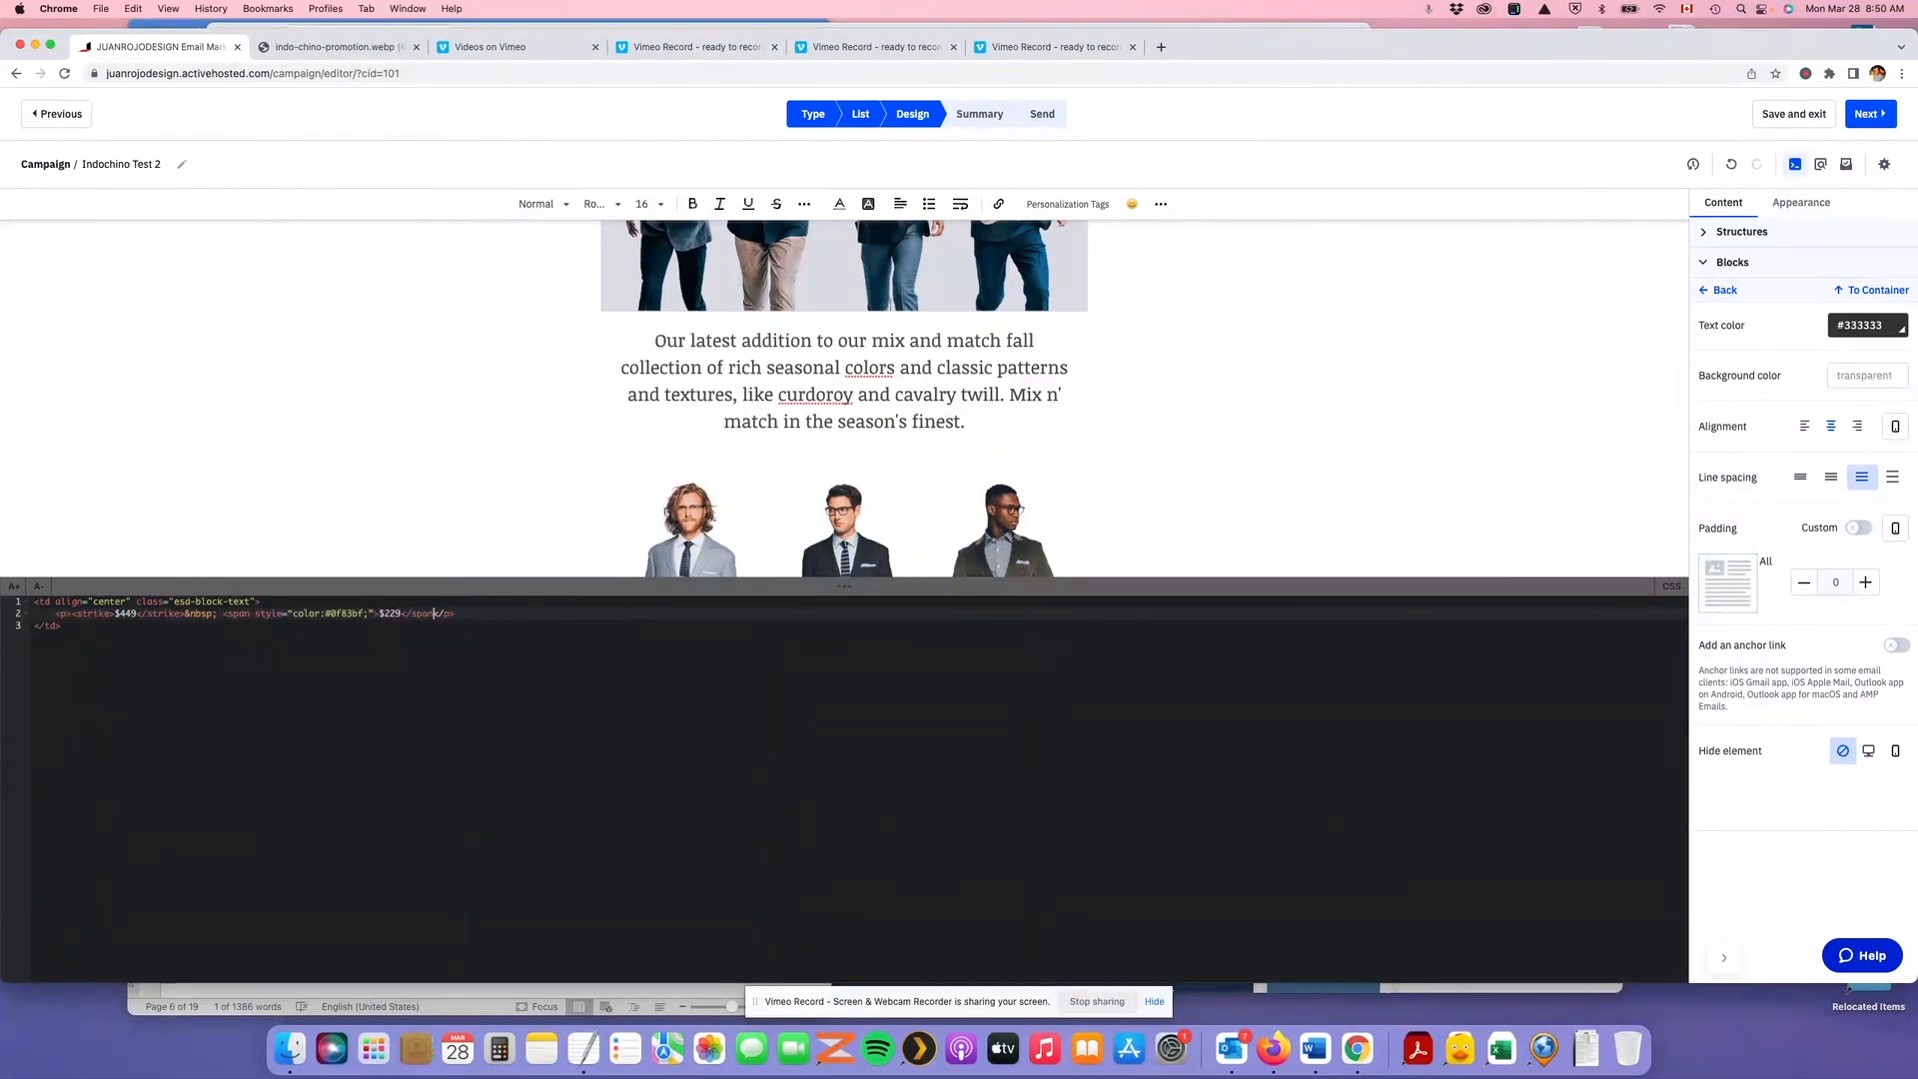
text(>)
click(1797, 165)
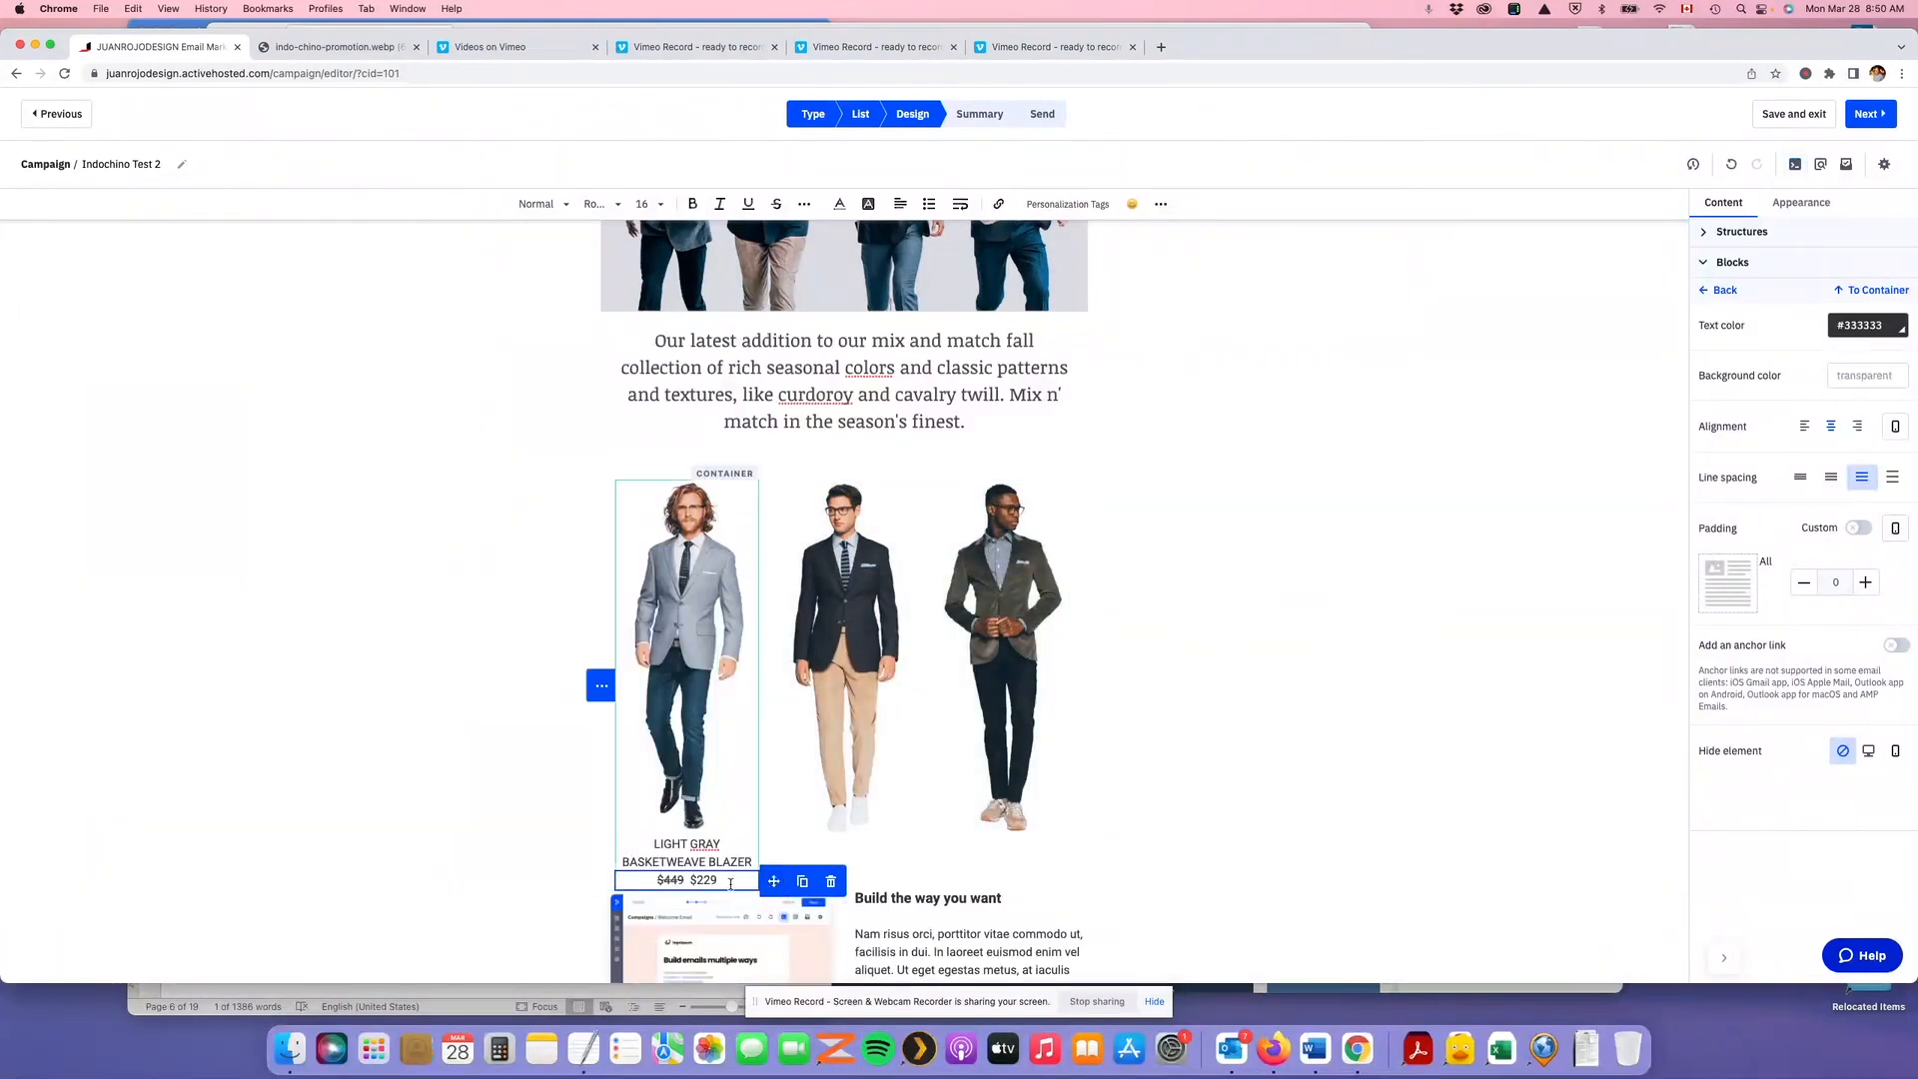
Remove the duplicated quotation marks around color:#0f83bf; in the span tag of the first model's price code
drag(719, 879, 690, 879)
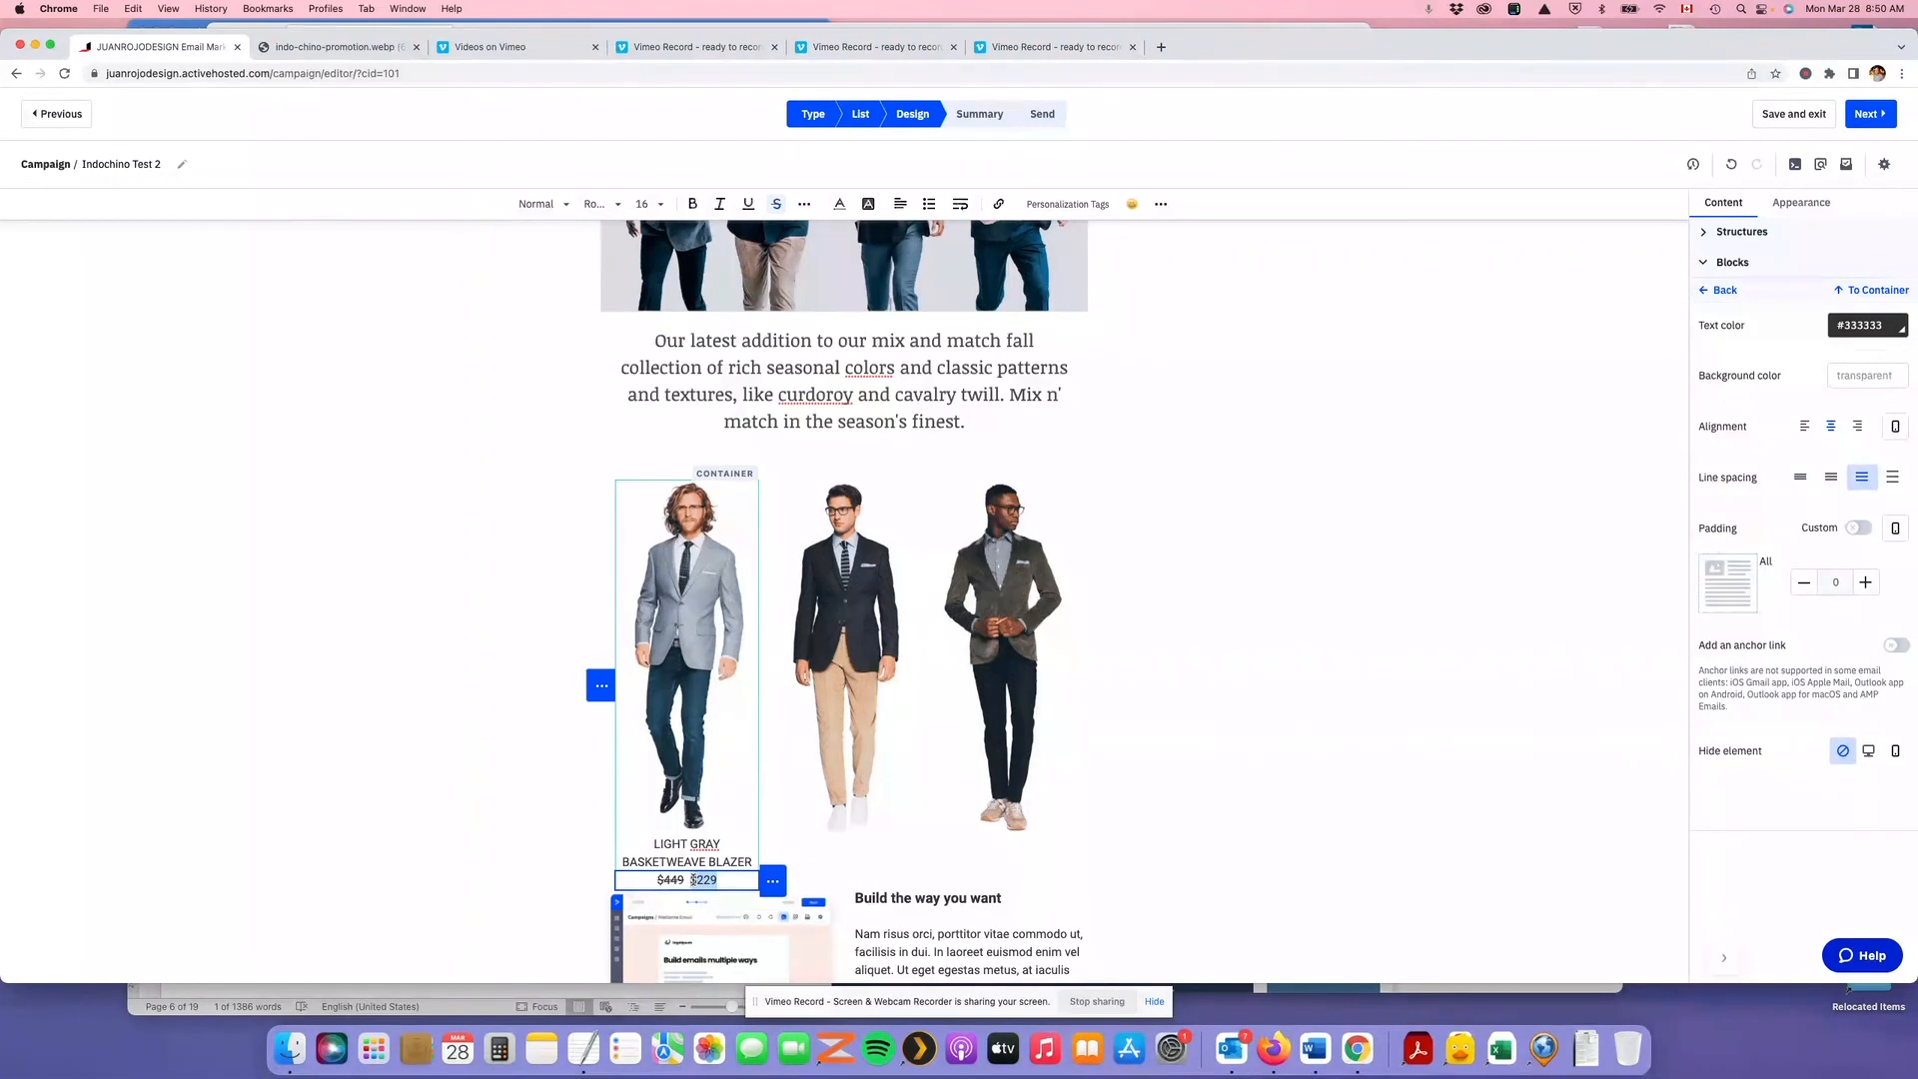
click(1798, 165)
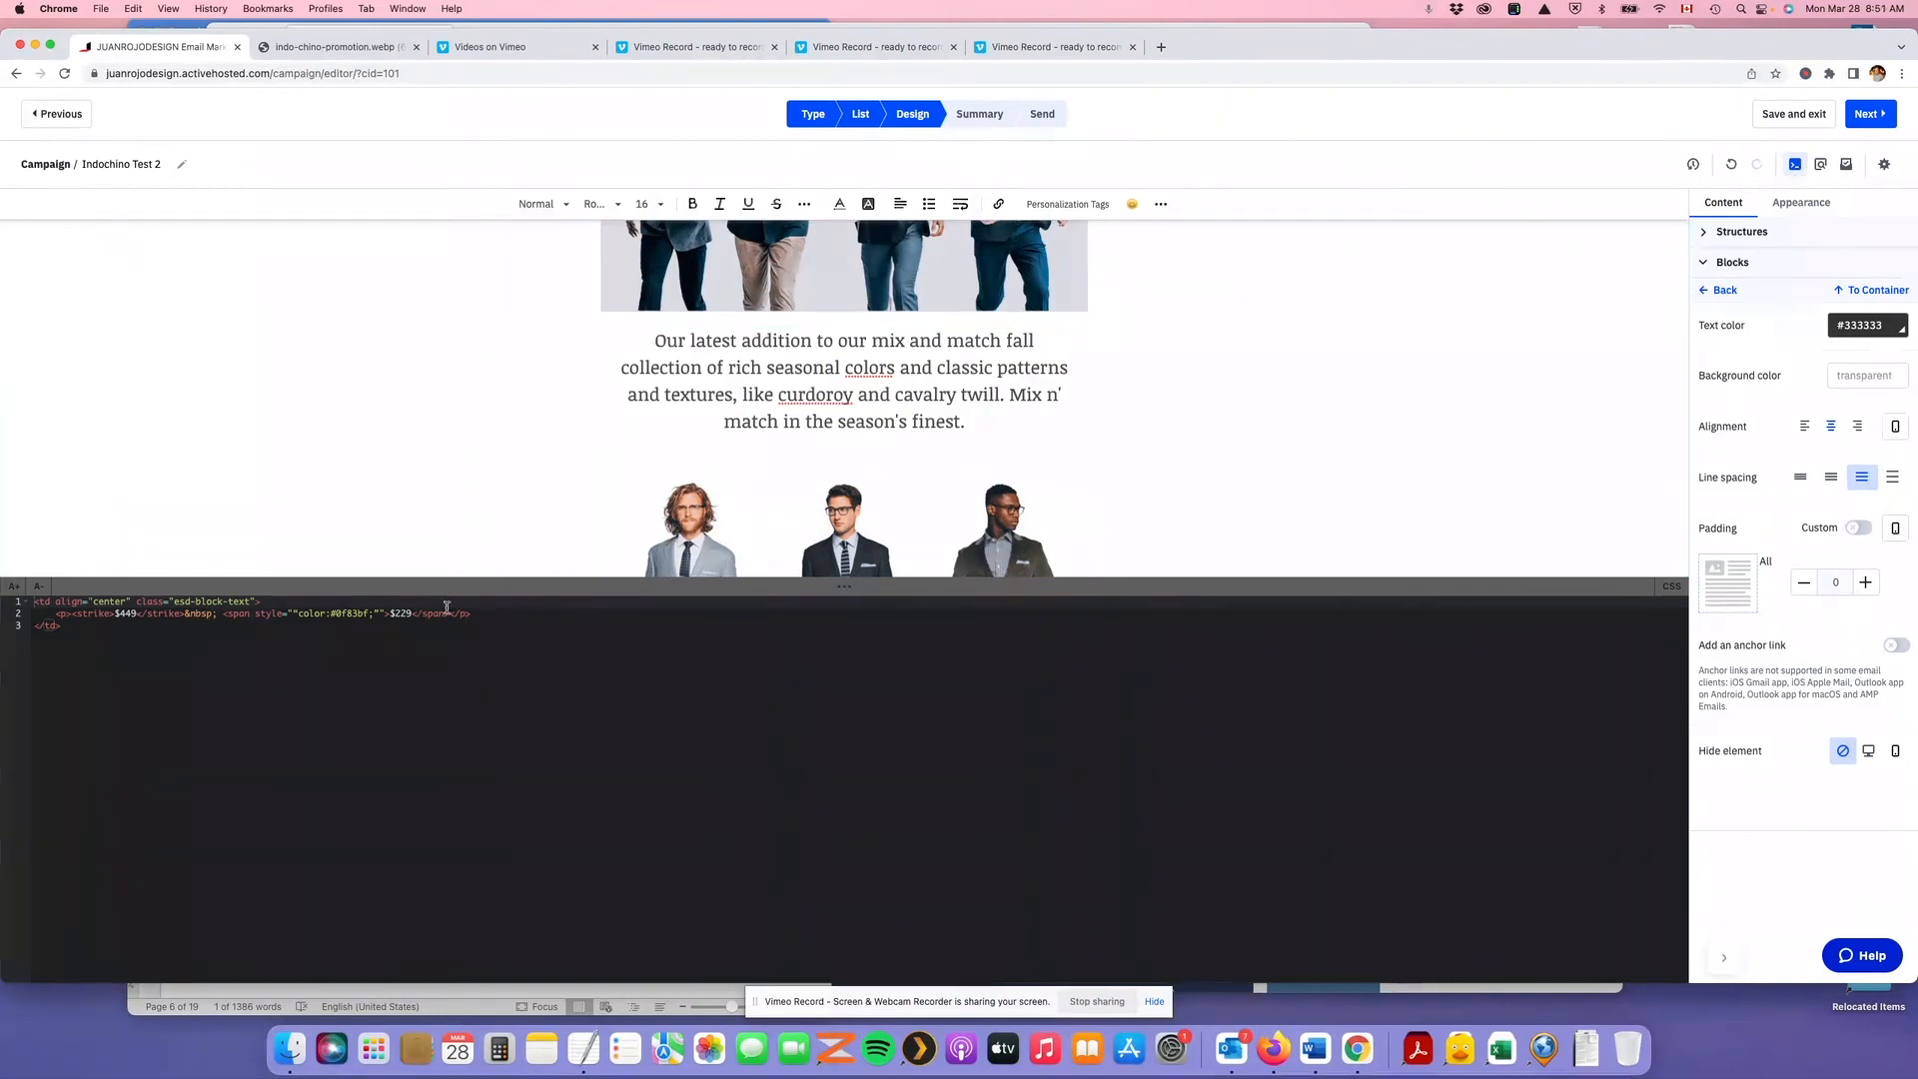
click(297, 611)
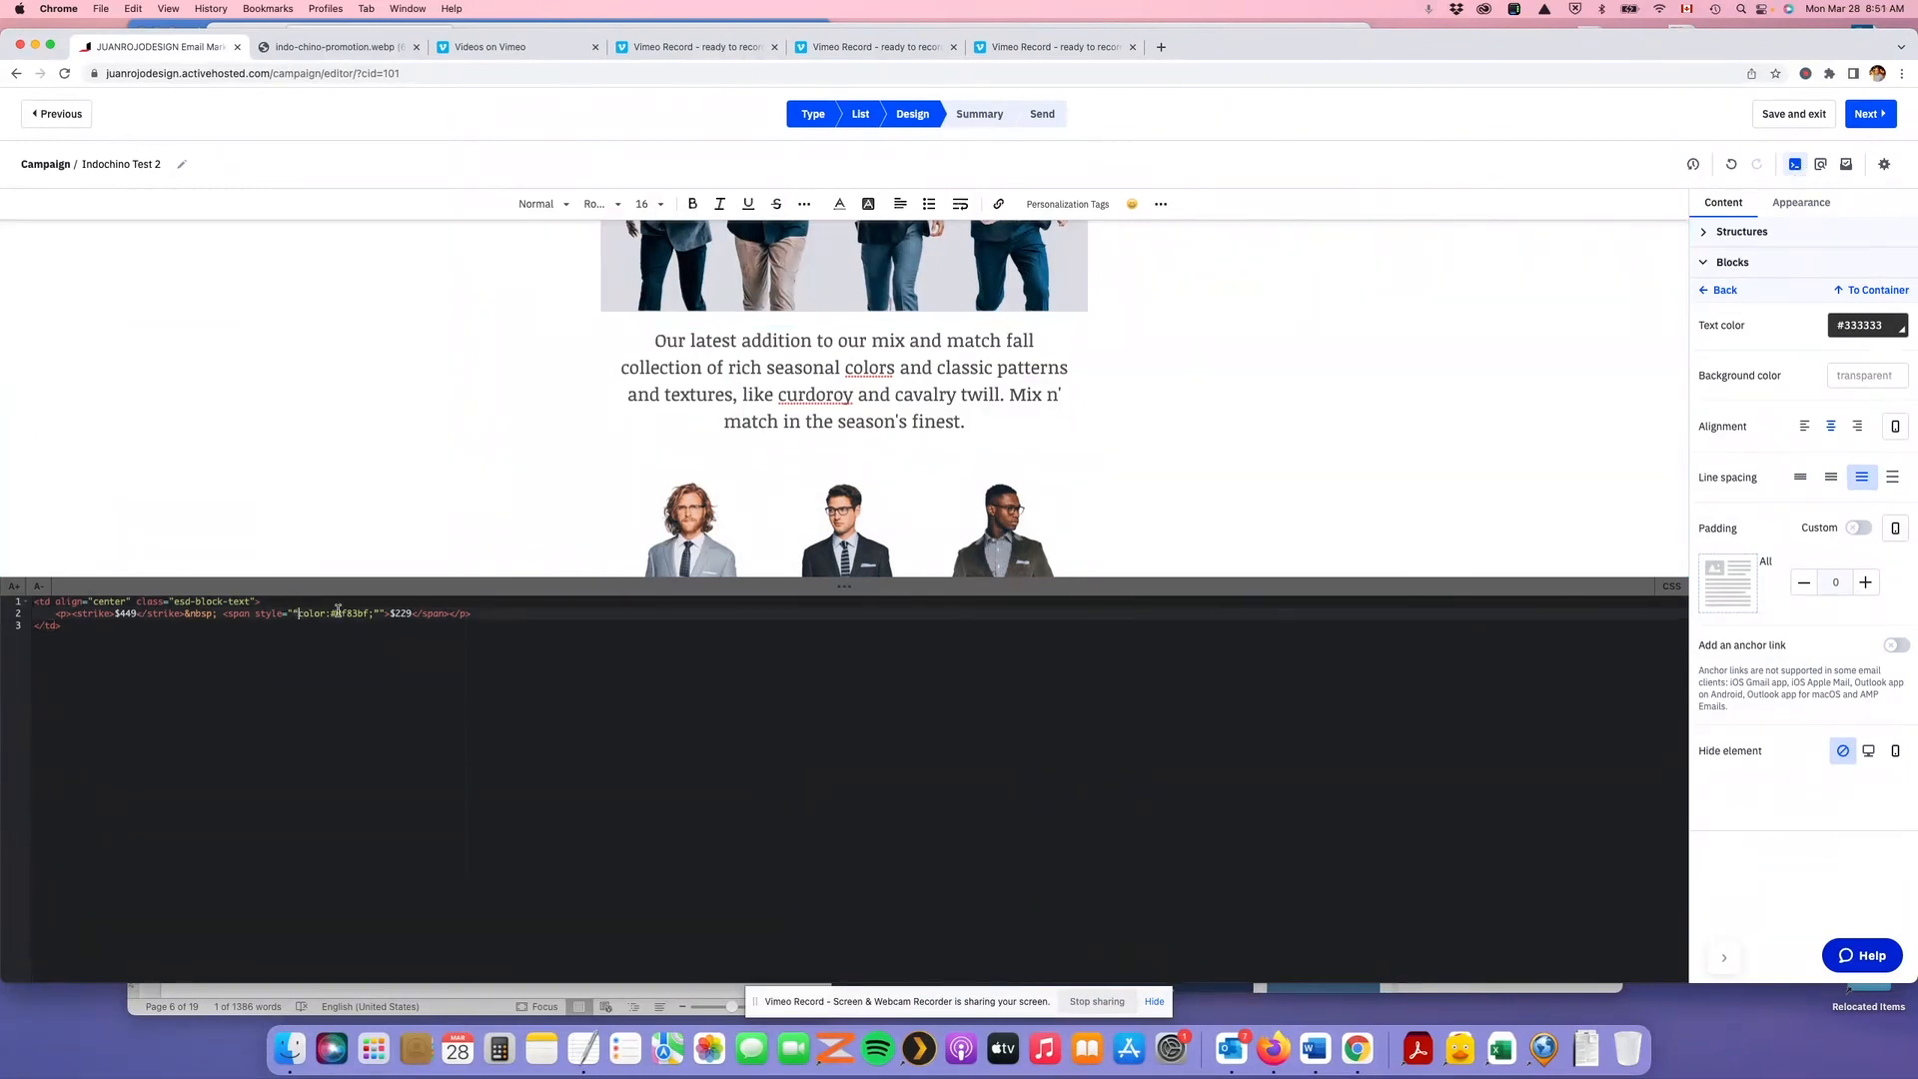
key(BackSpace)
click(374, 613)
click(1796, 166)
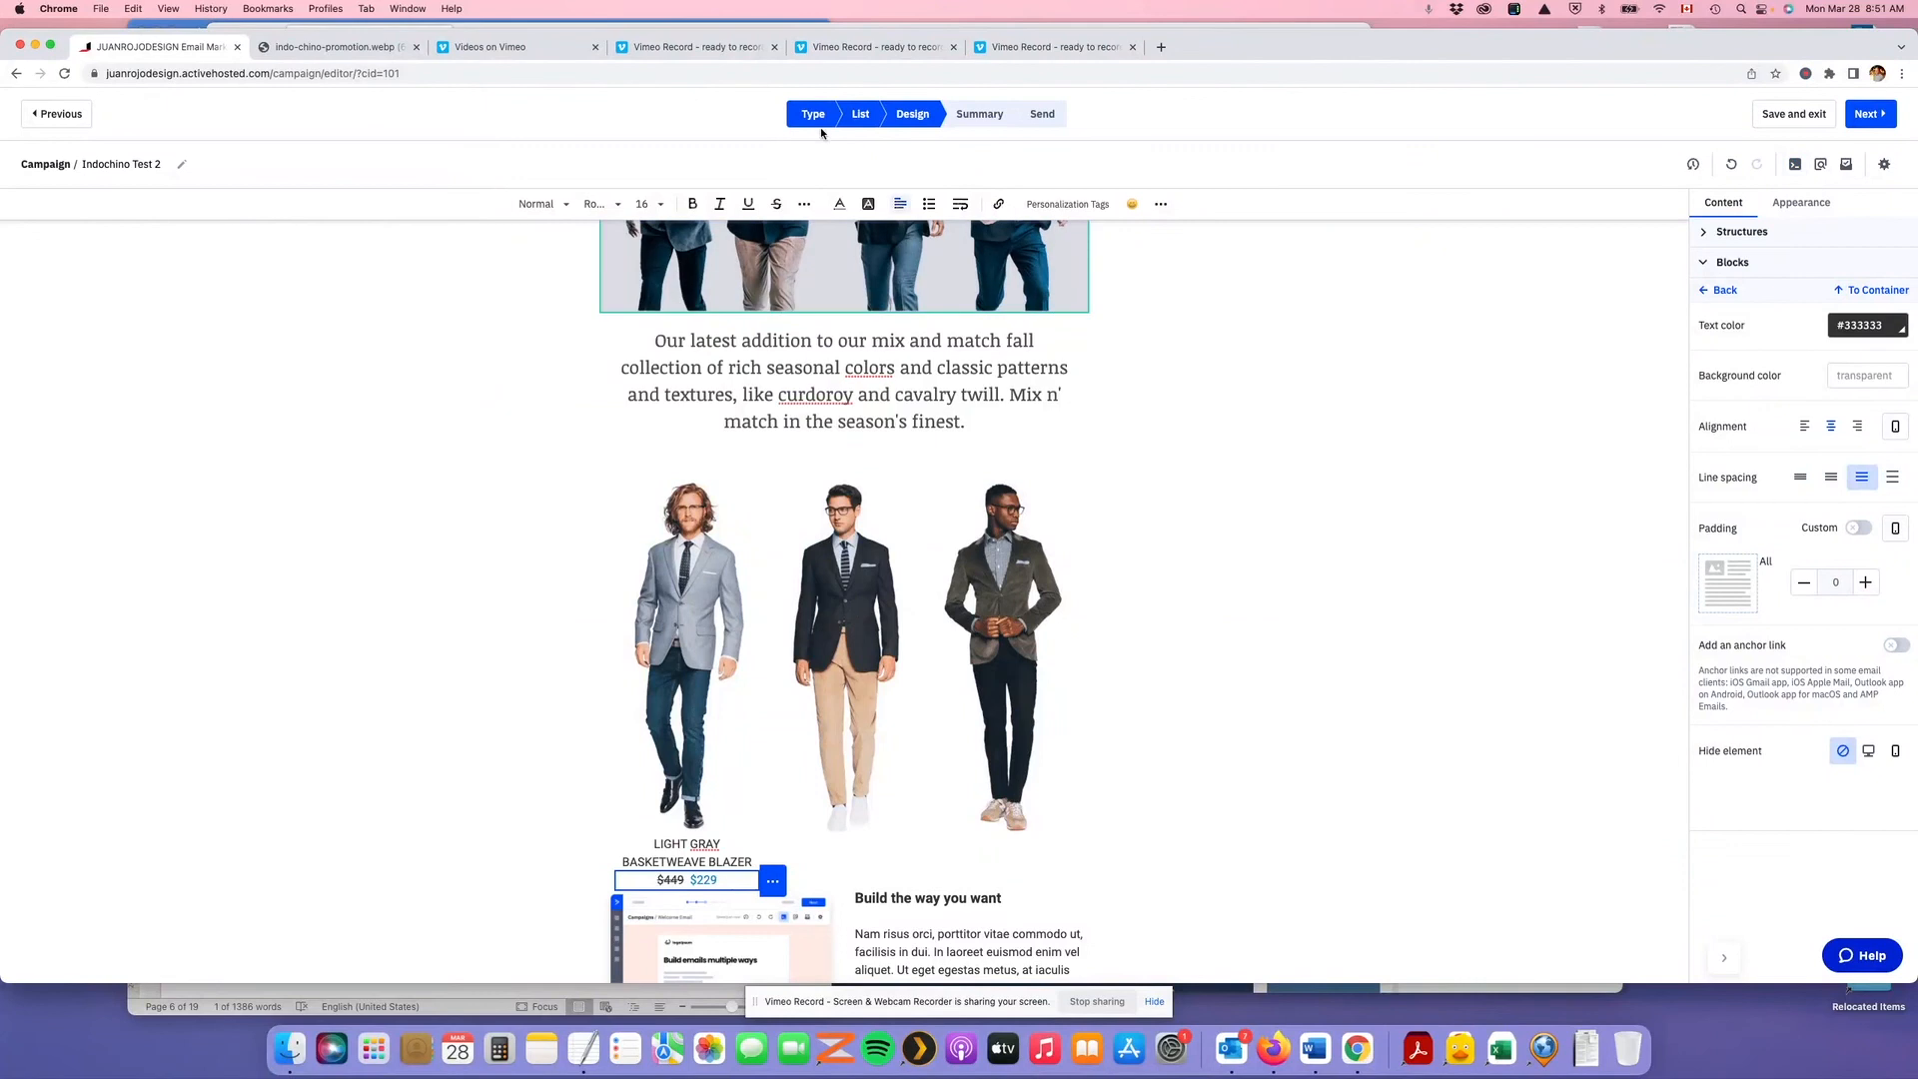
Check the reference image, then duplicate the first model's caption and price blocks and place the copies under the second model
click(331, 48)
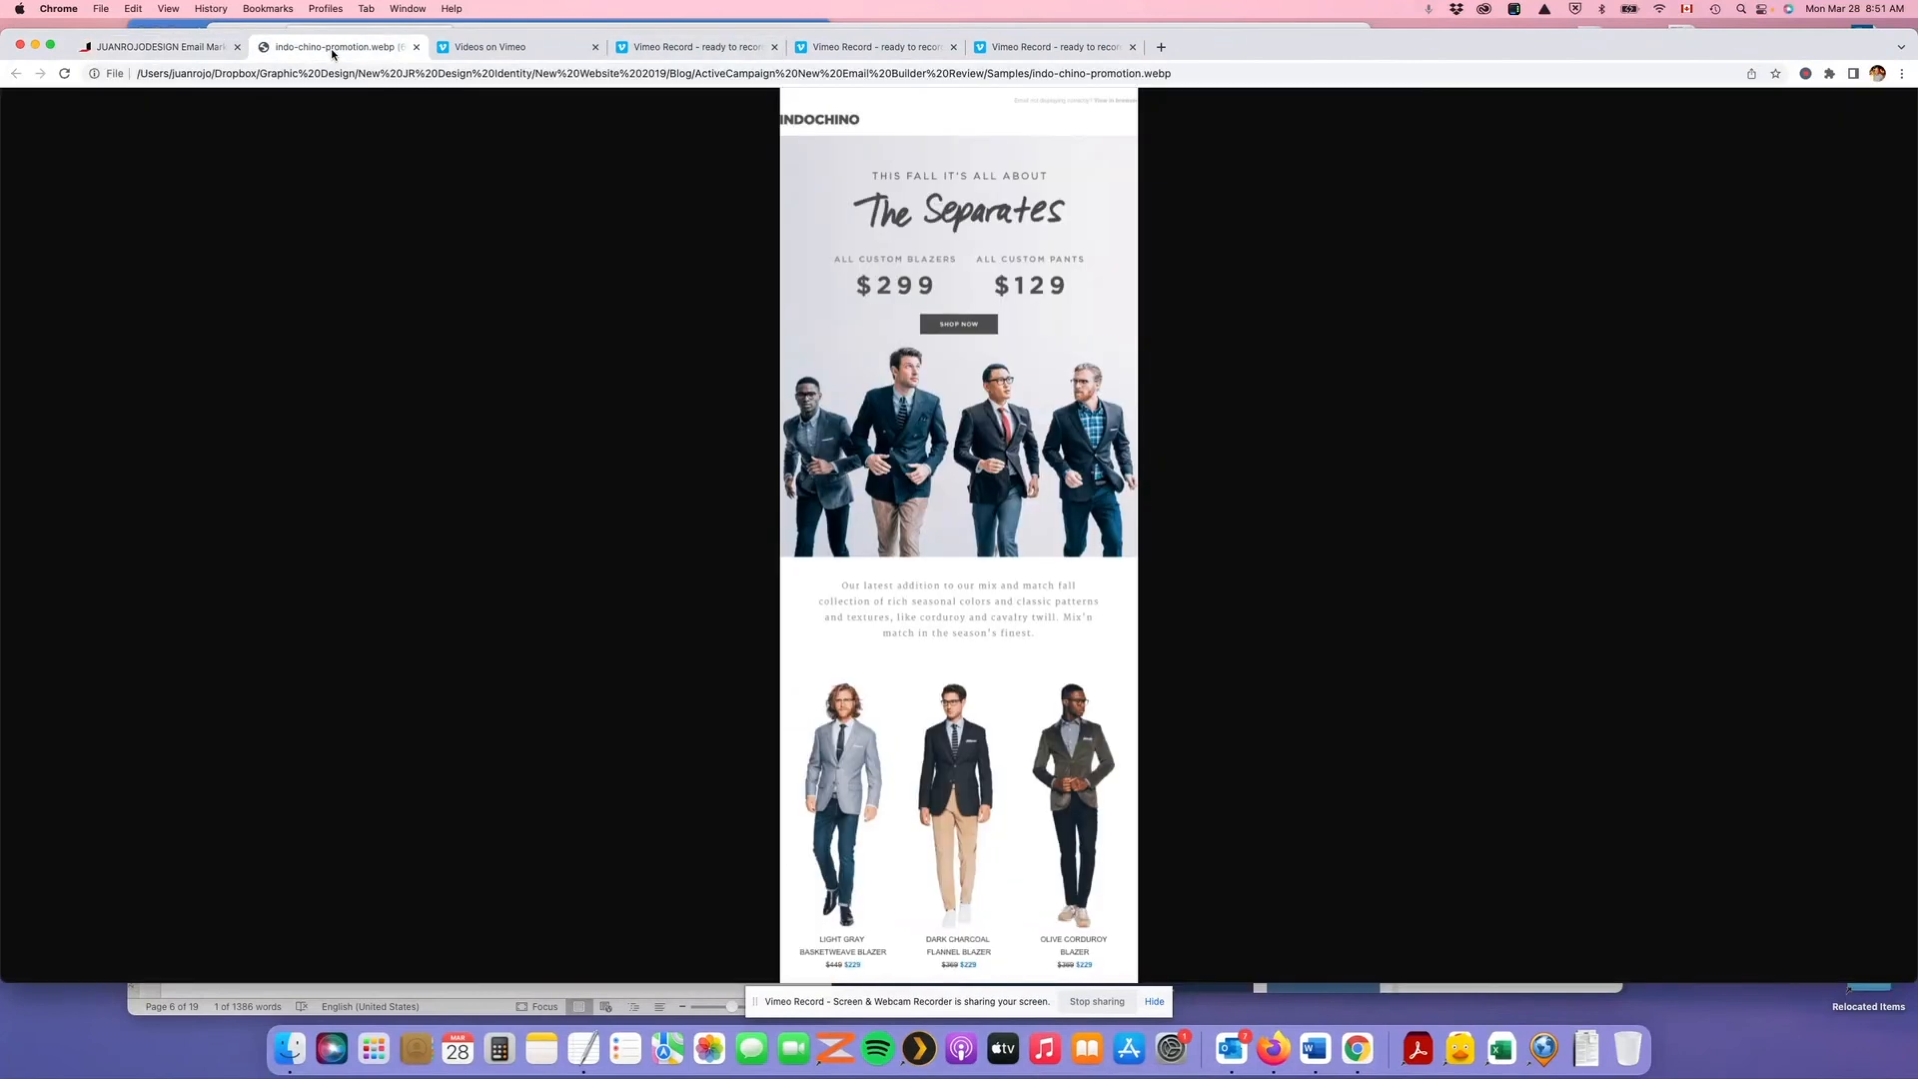
click(178, 50)
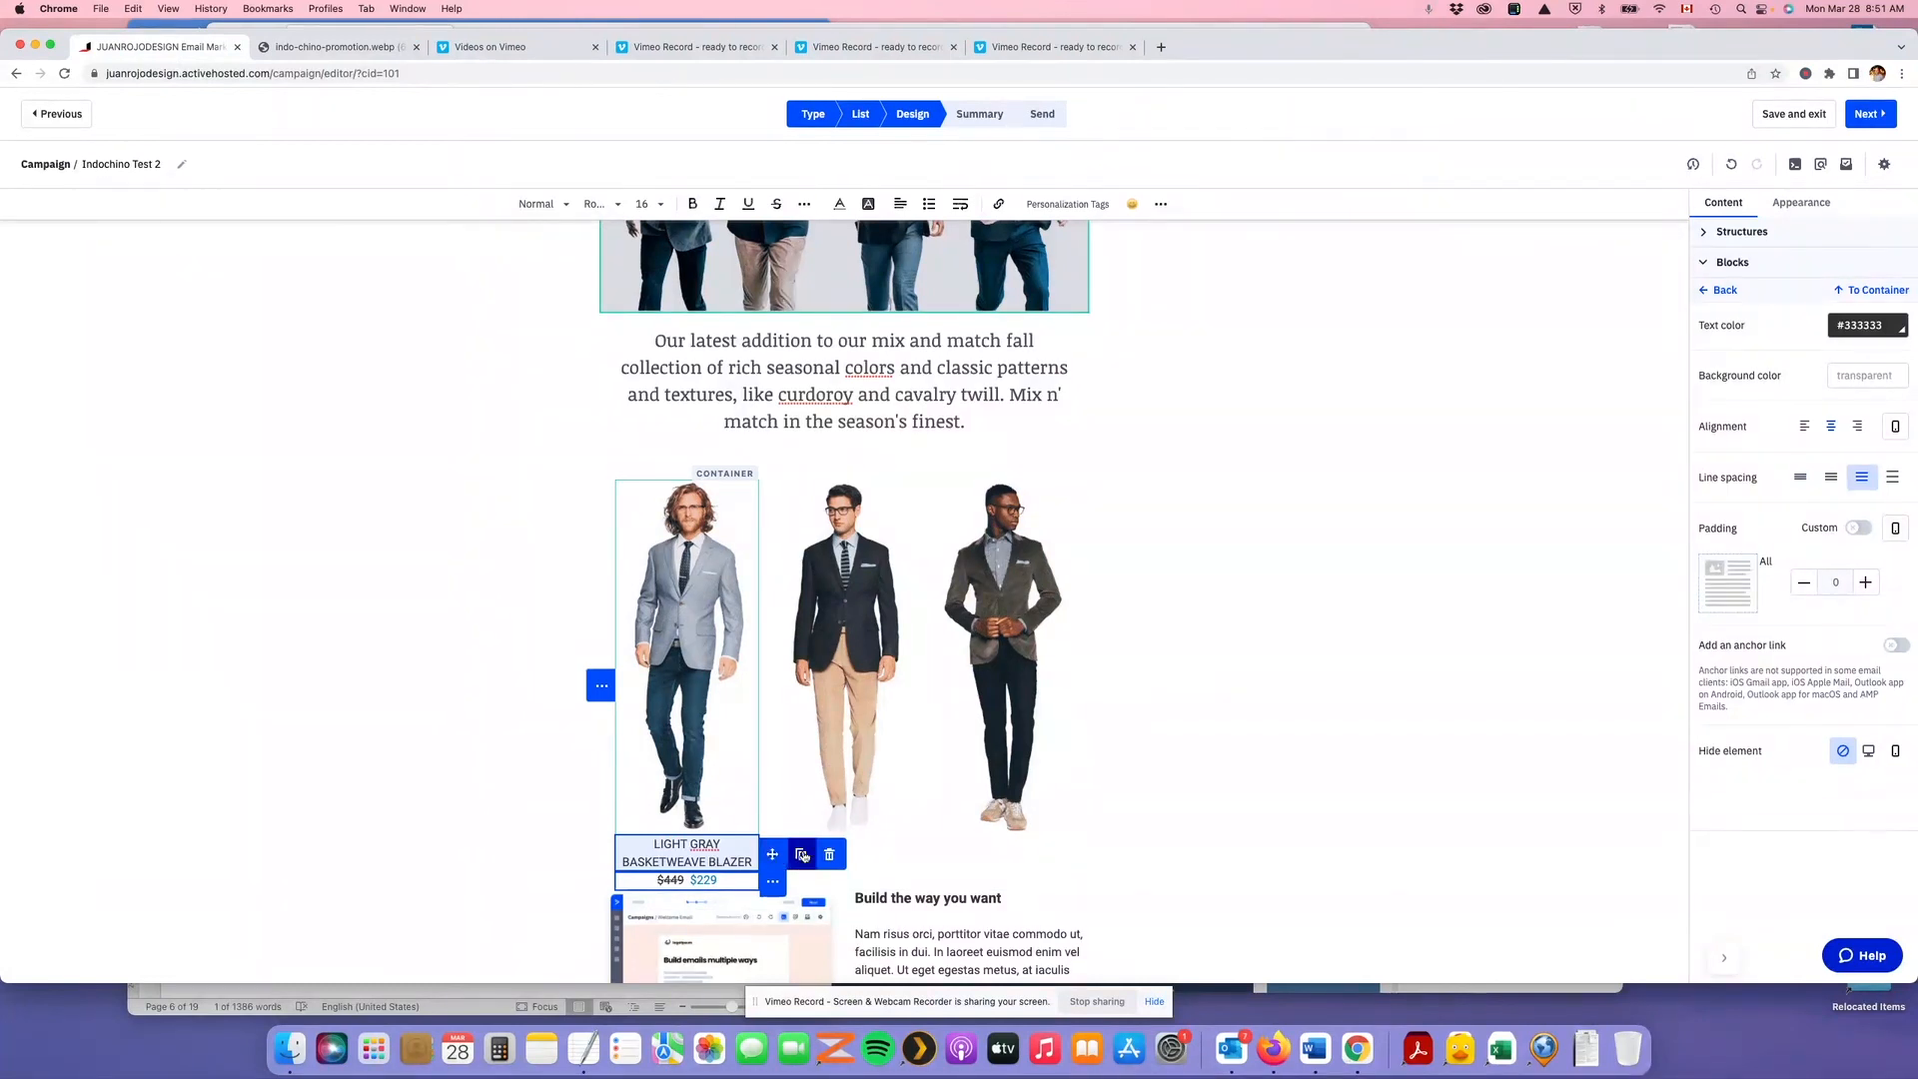
click(801, 854)
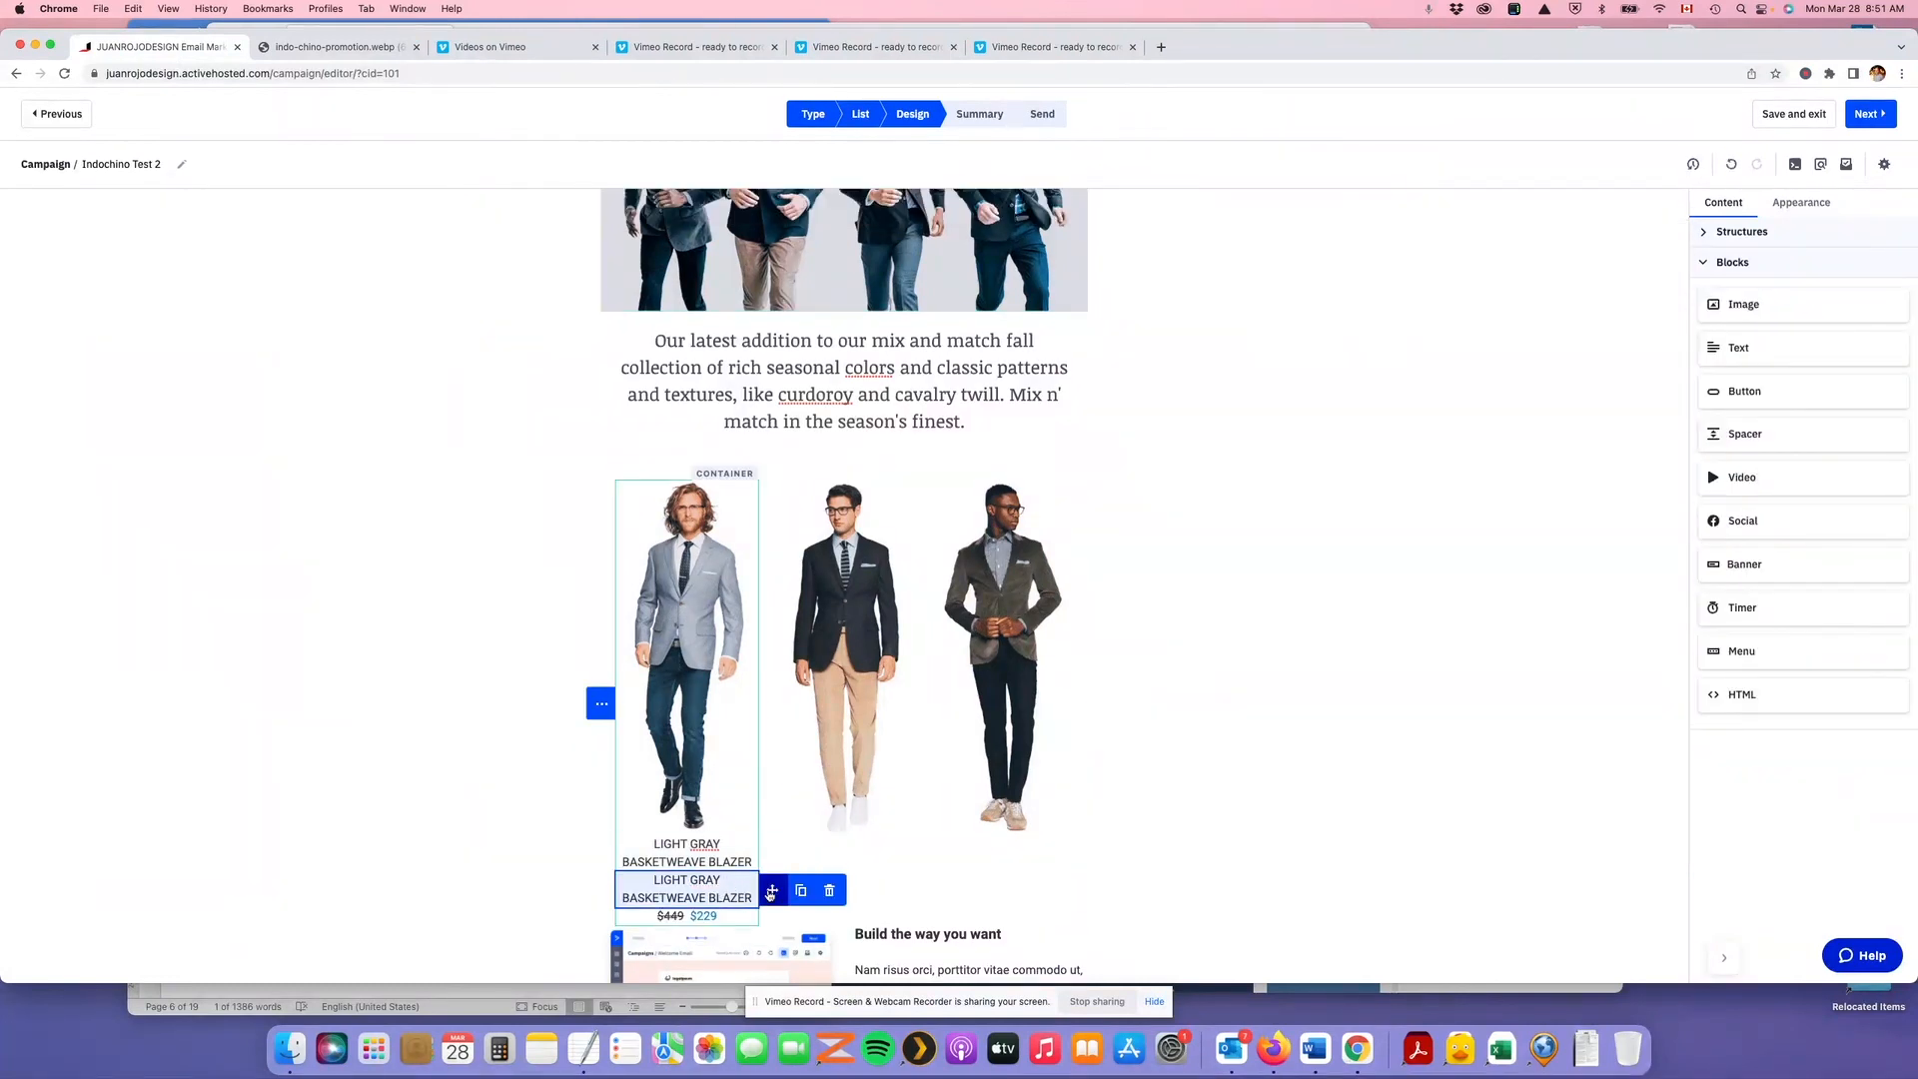
drag(769, 893, 879, 829)
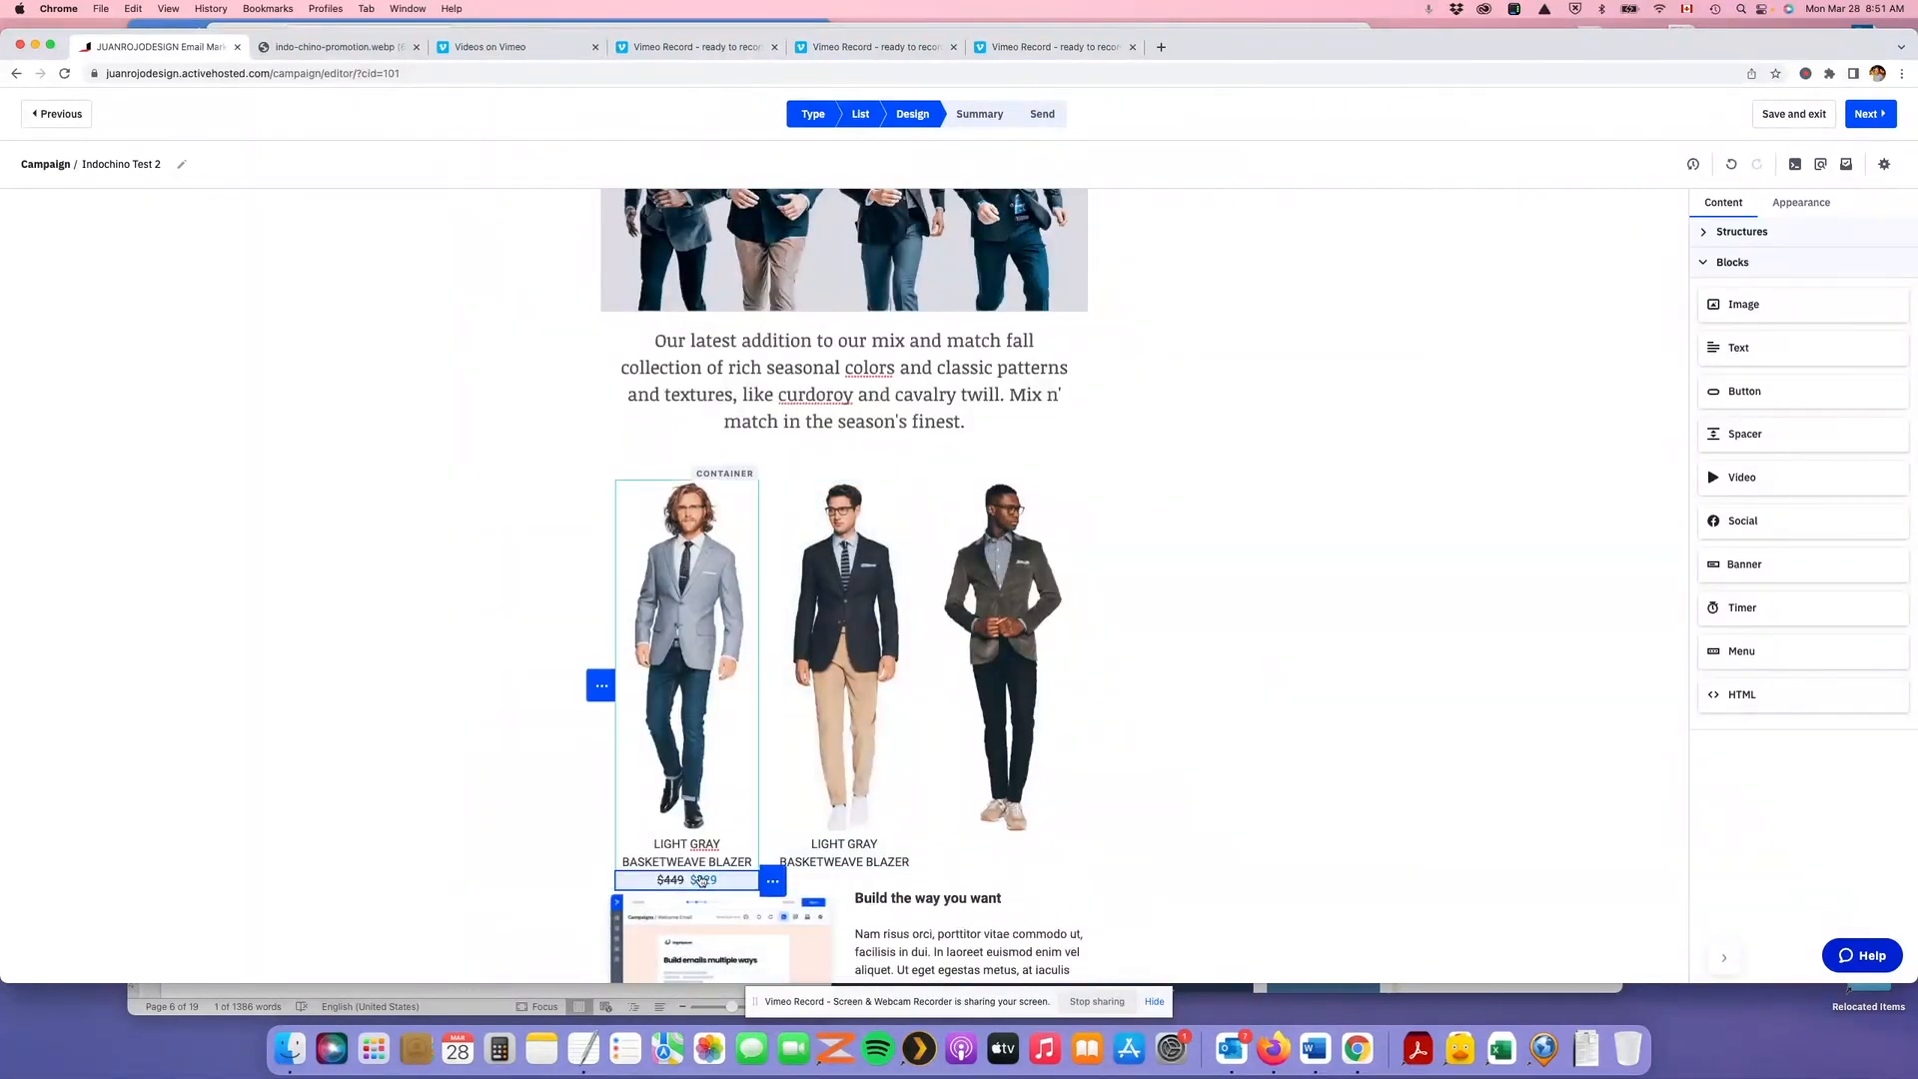
click(800, 883)
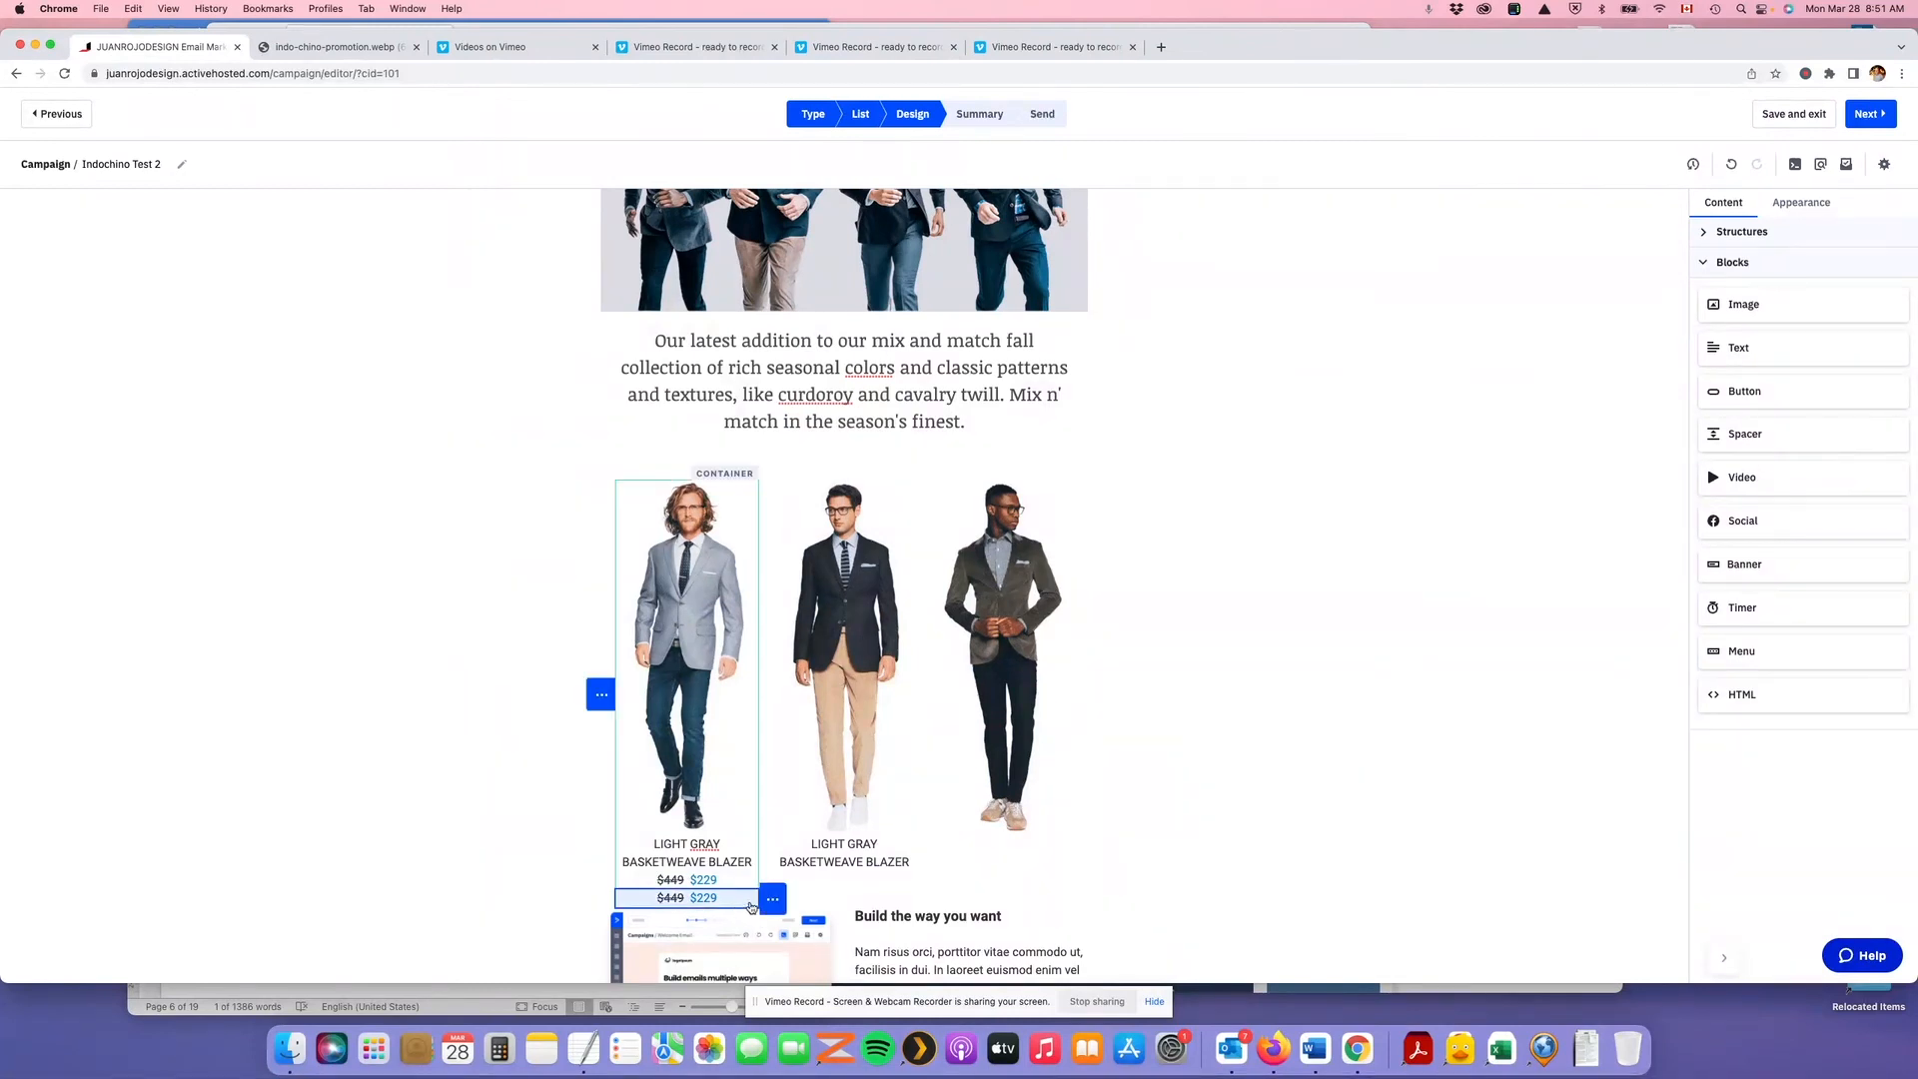
mouse_move(774, 905)
drag(776, 906, 880, 855)
Duplicate the second model's caption and price blocks and place the copies under the third model
mouse_move(929, 854)
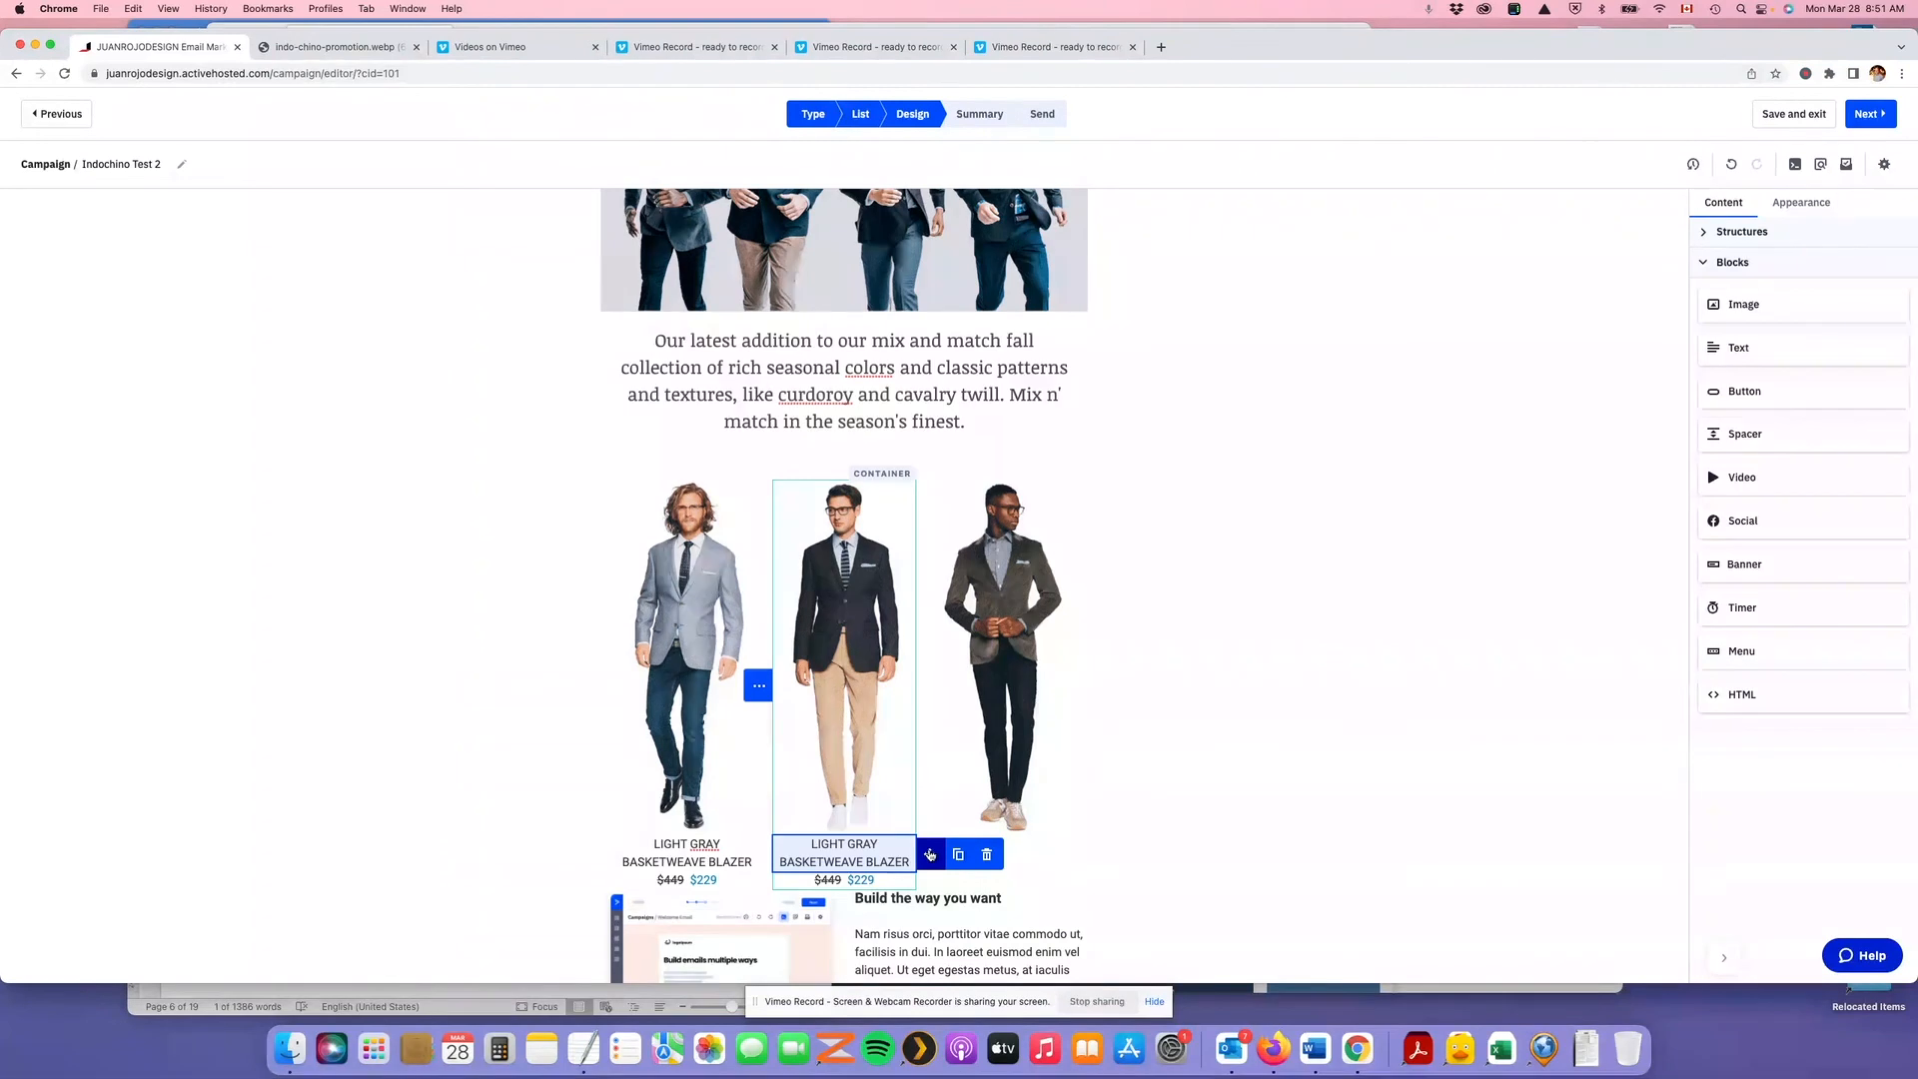
click(958, 854)
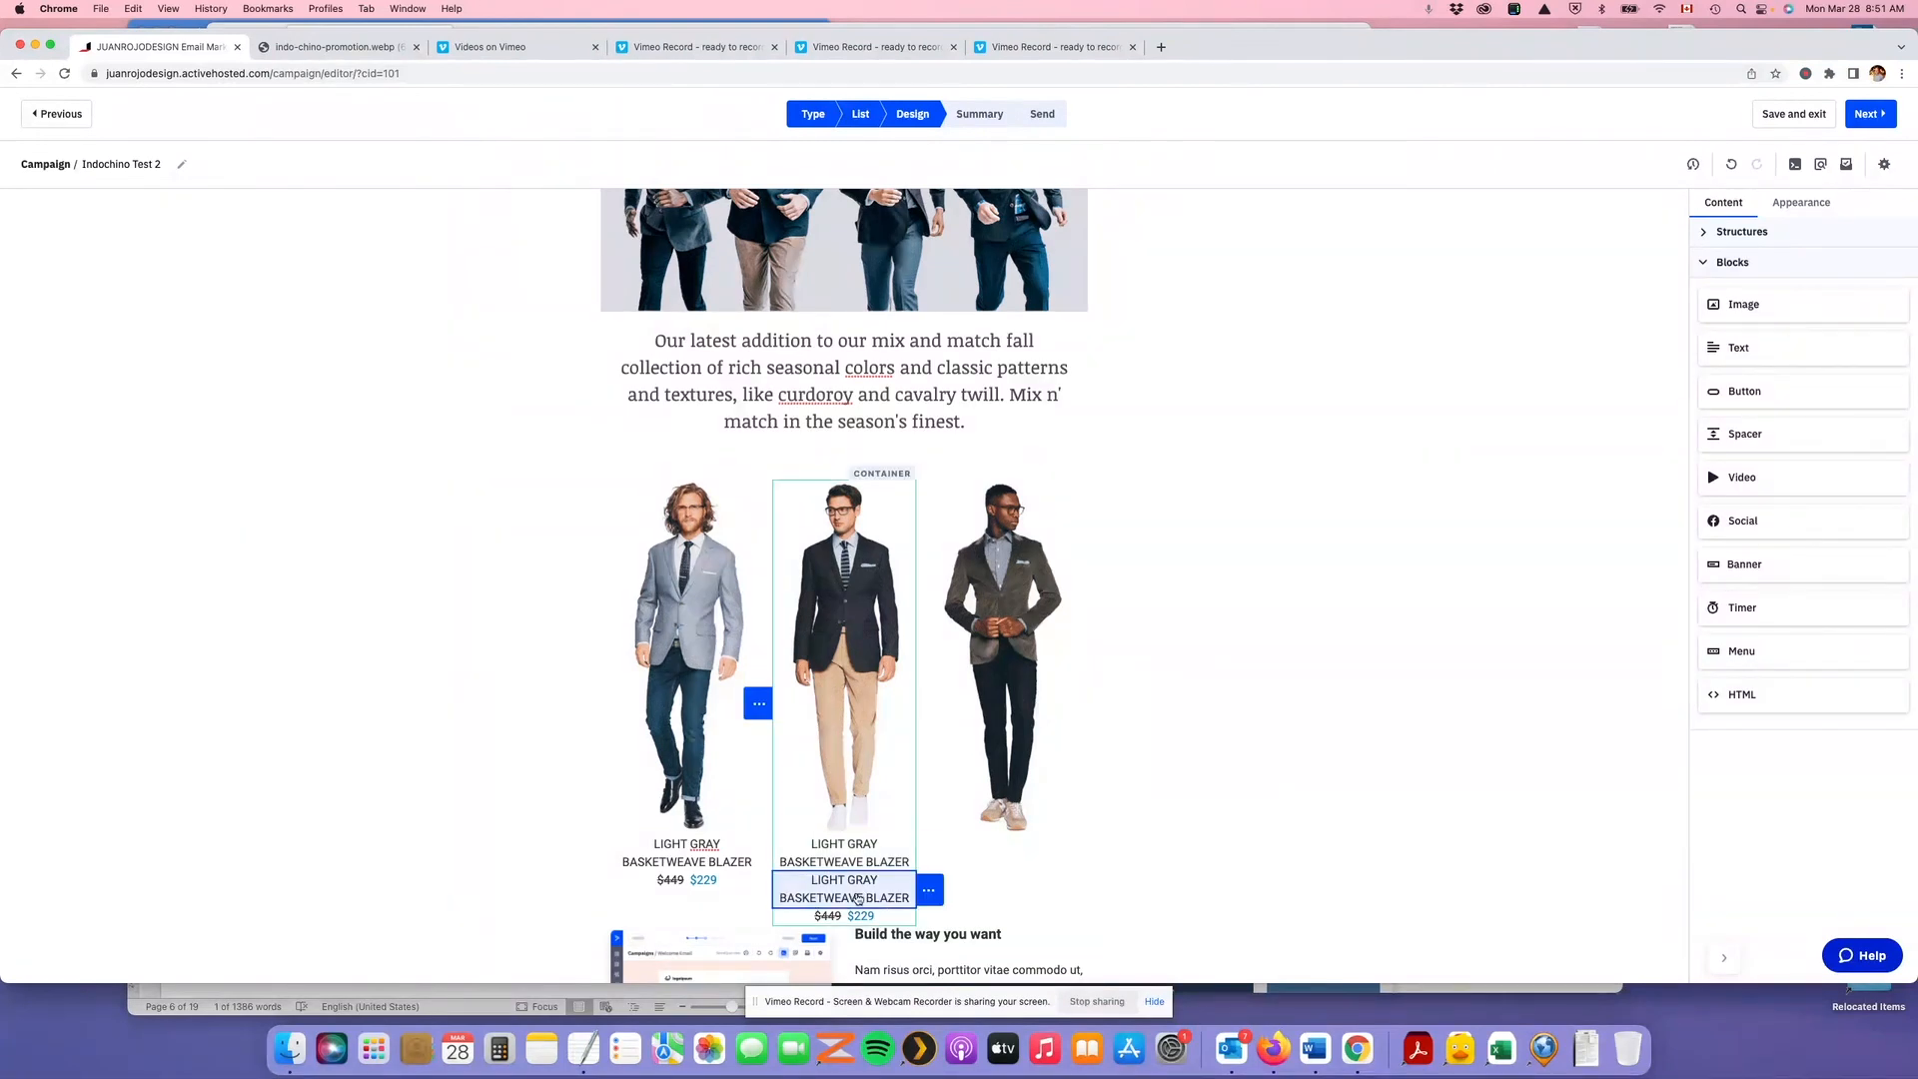
mouse_move(925, 894)
drag(927, 892, 1034, 834)
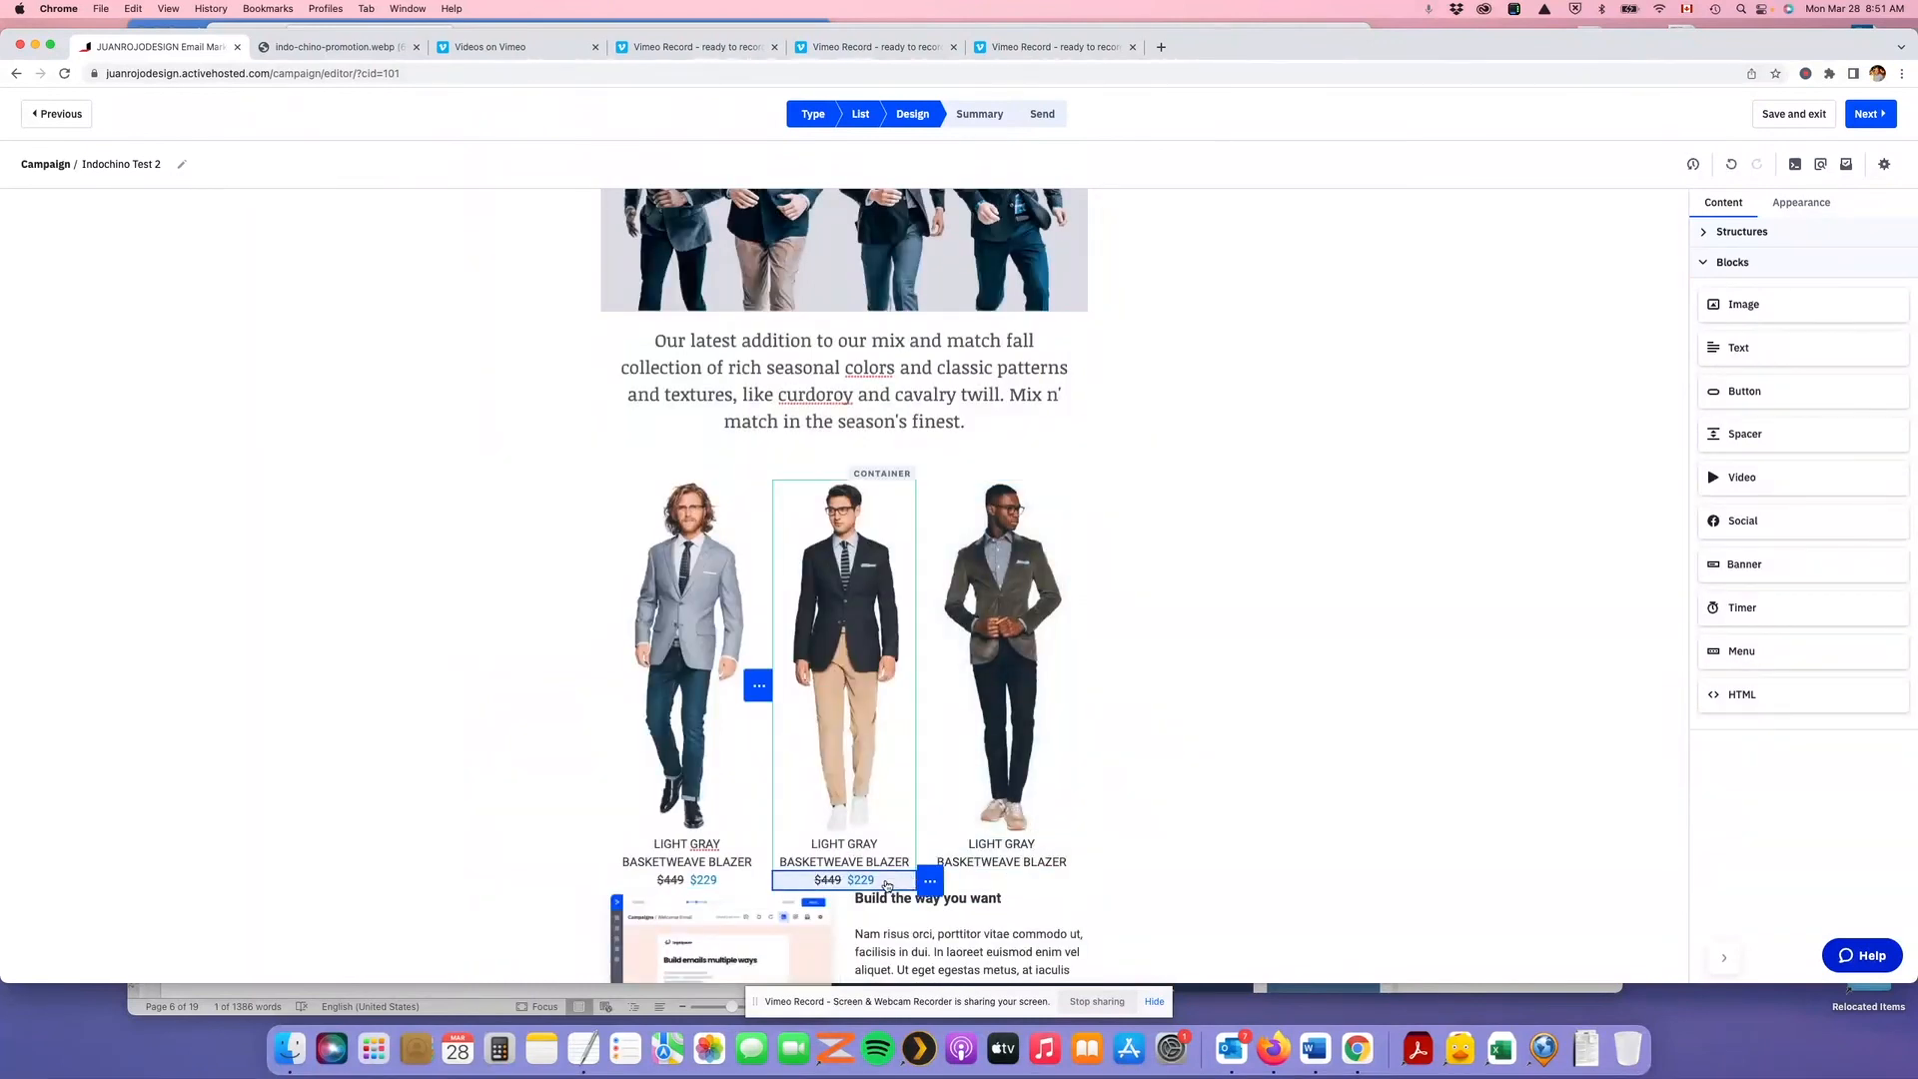
click(959, 883)
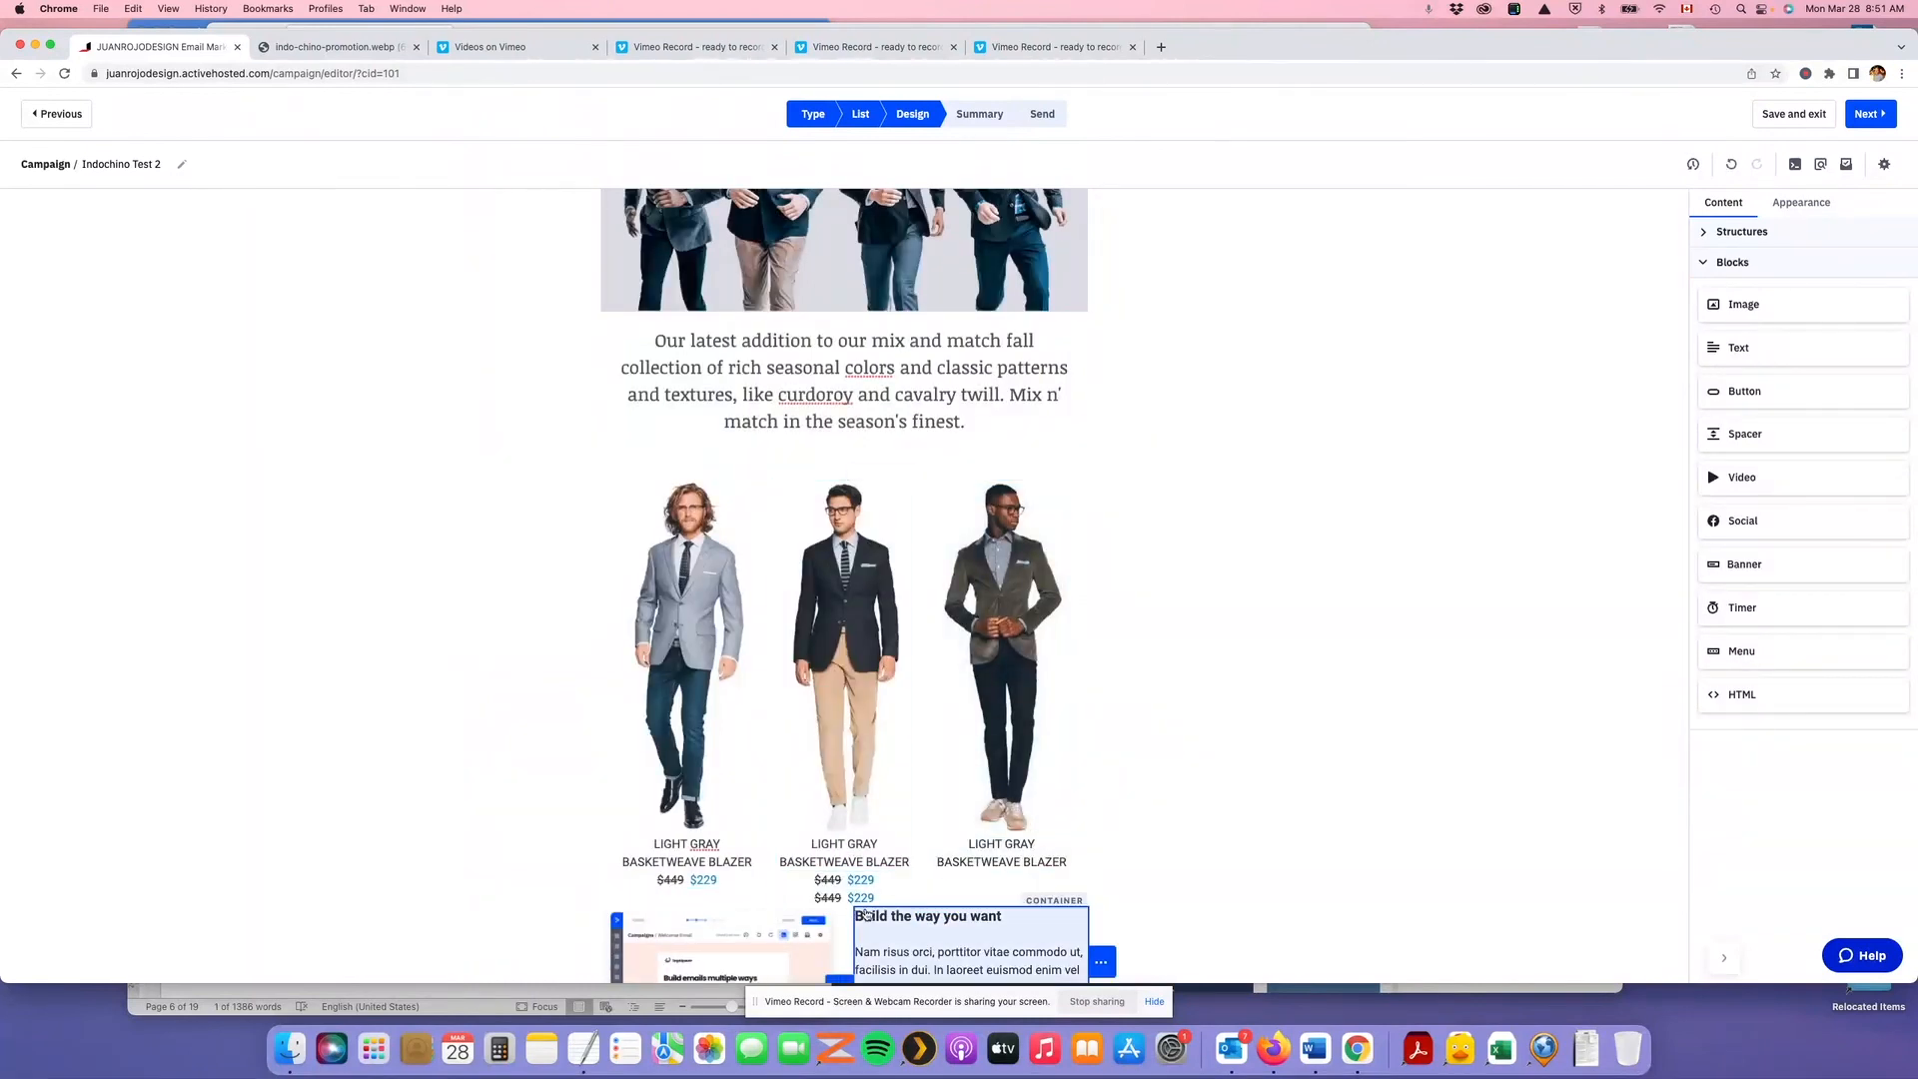
drag(933, 902, 1045, 862)
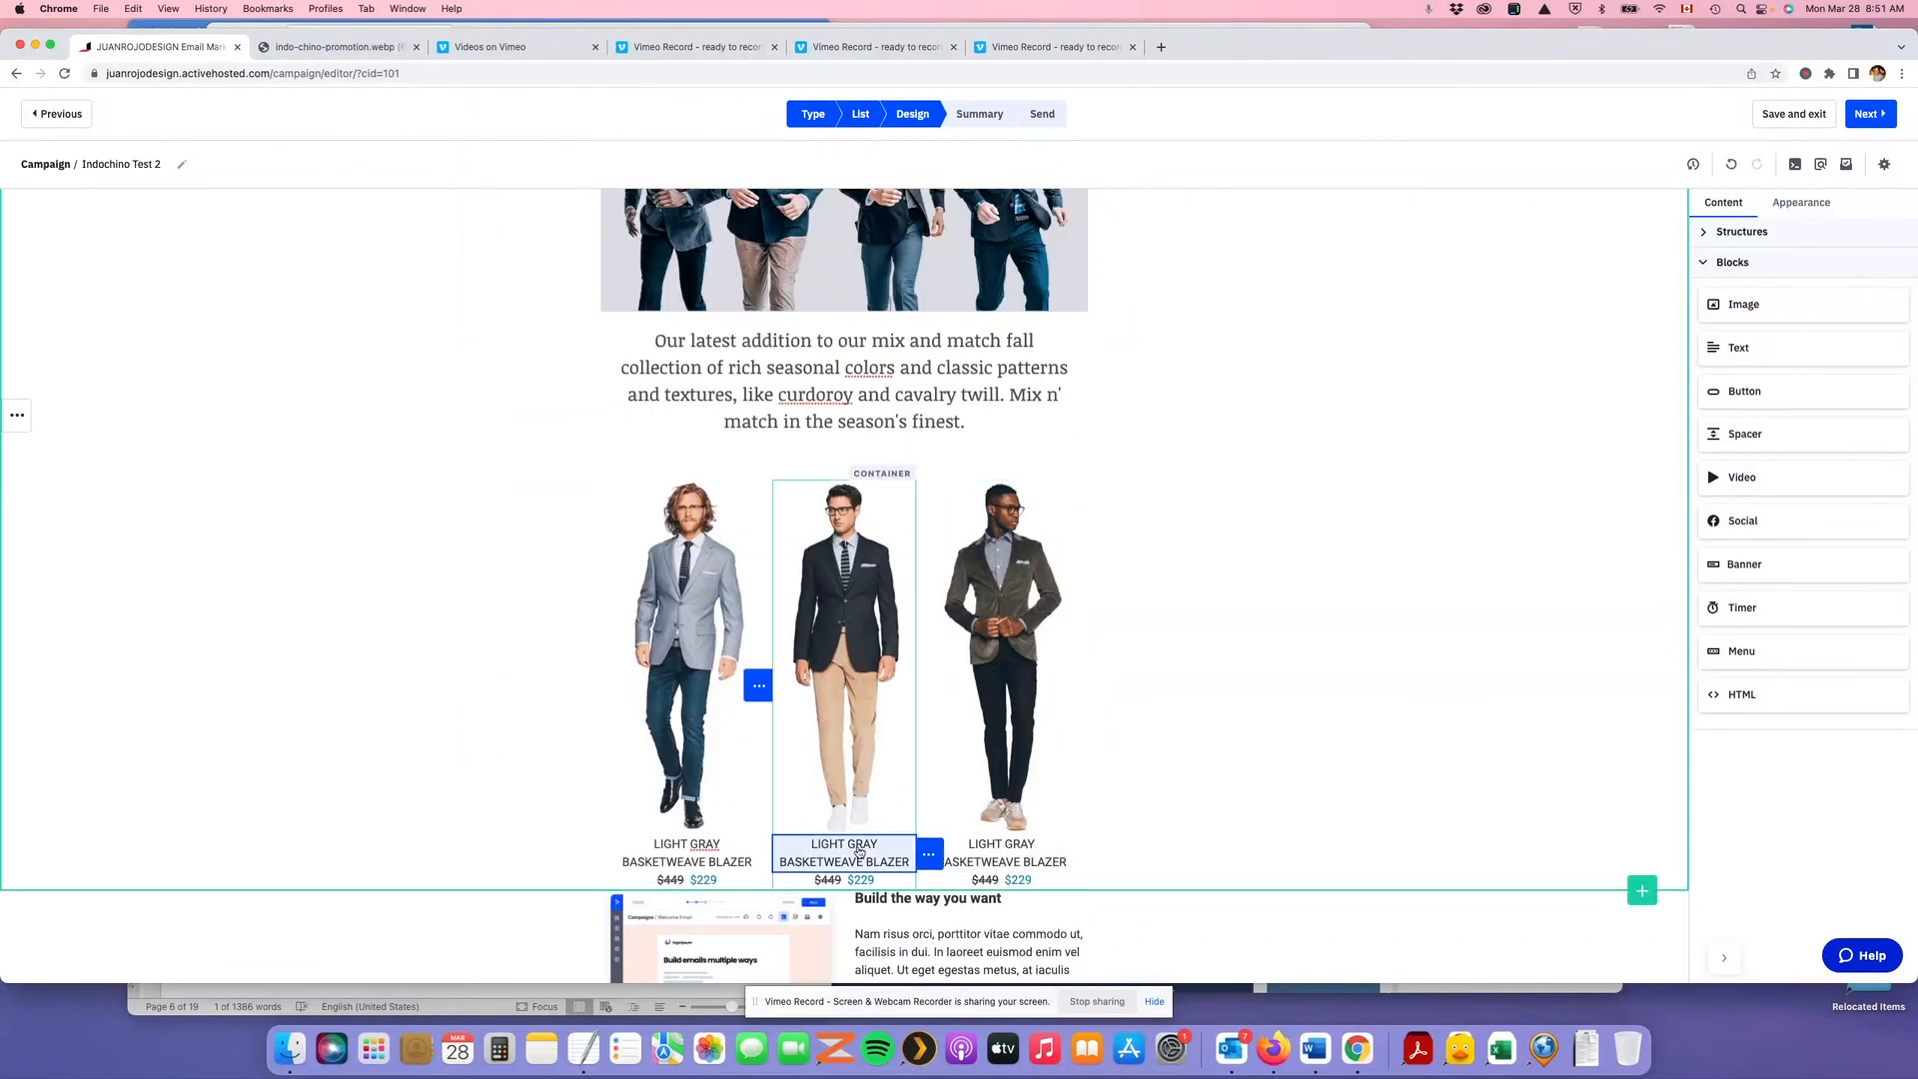
Check the reference image and change the second model's caption to DARK CHARCOAL FLANNEL BLAZER
click(340, 47)
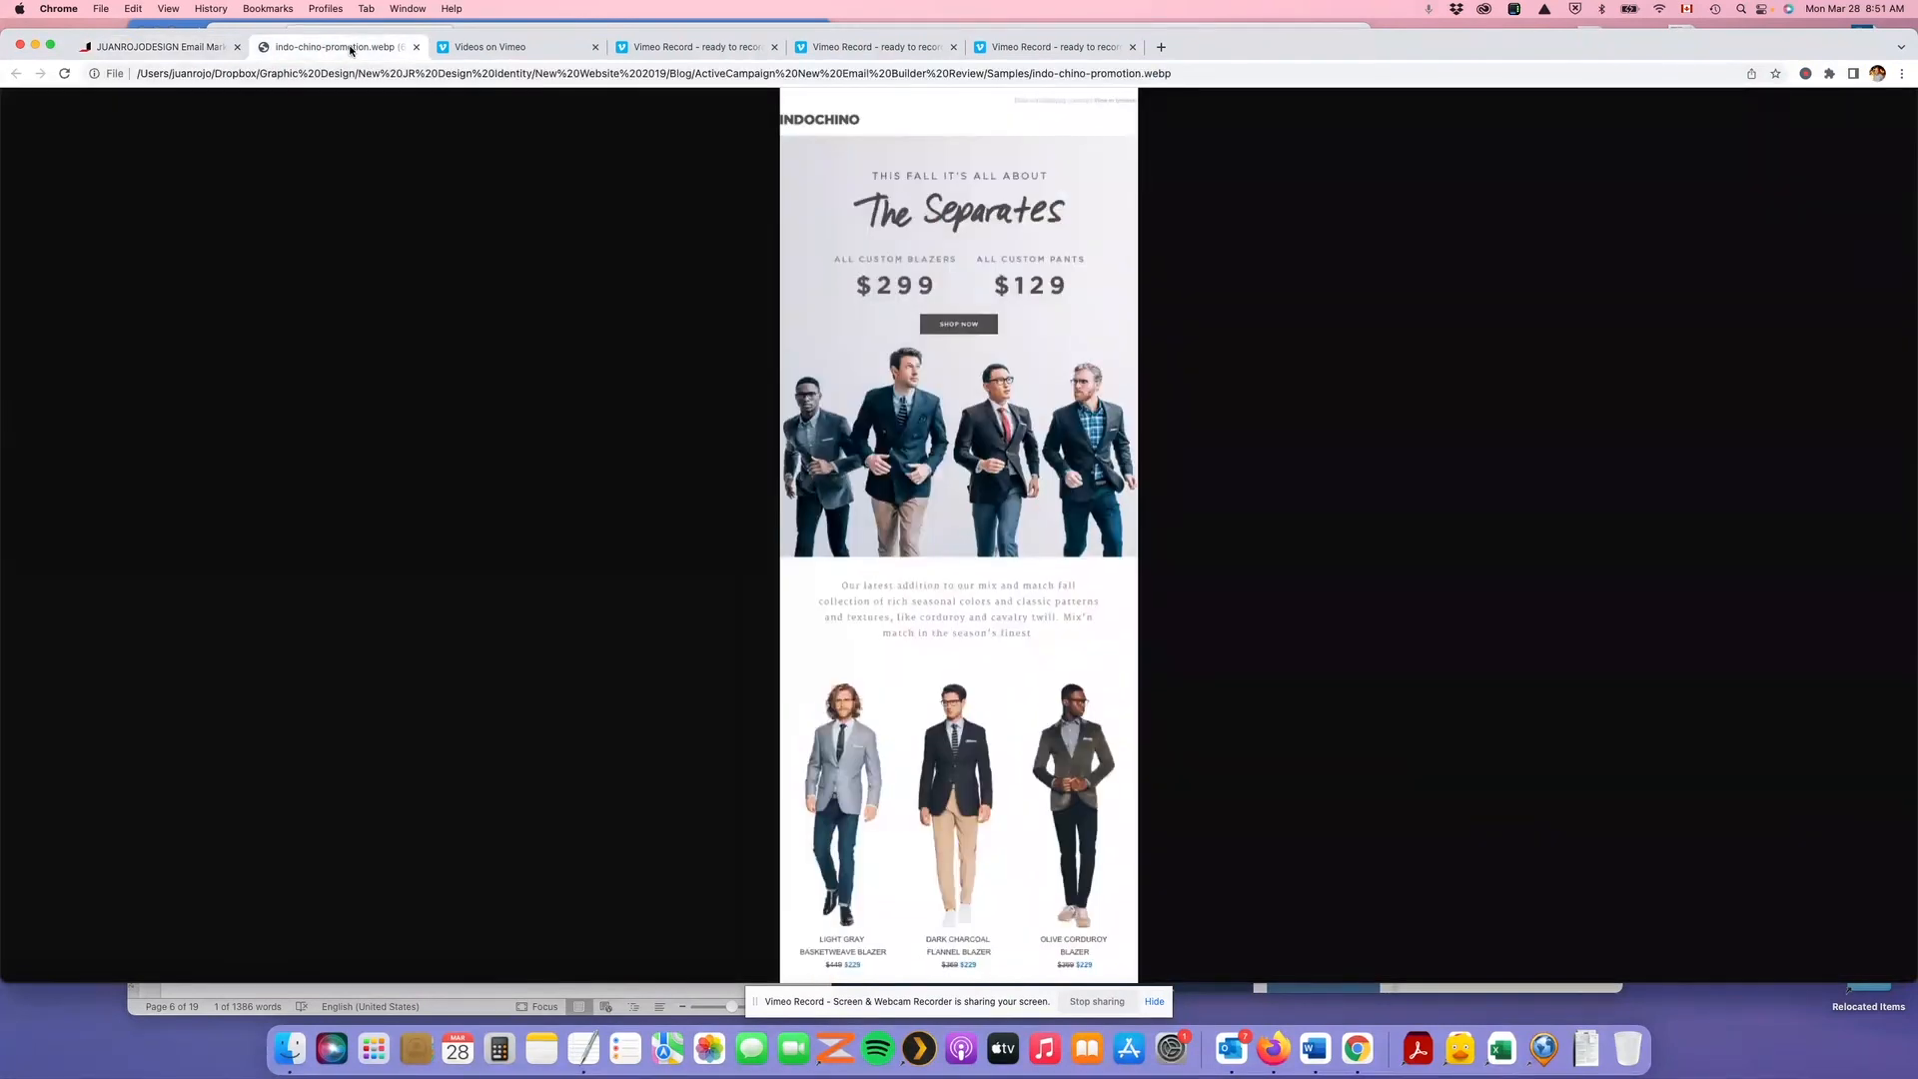
click(148, 50)
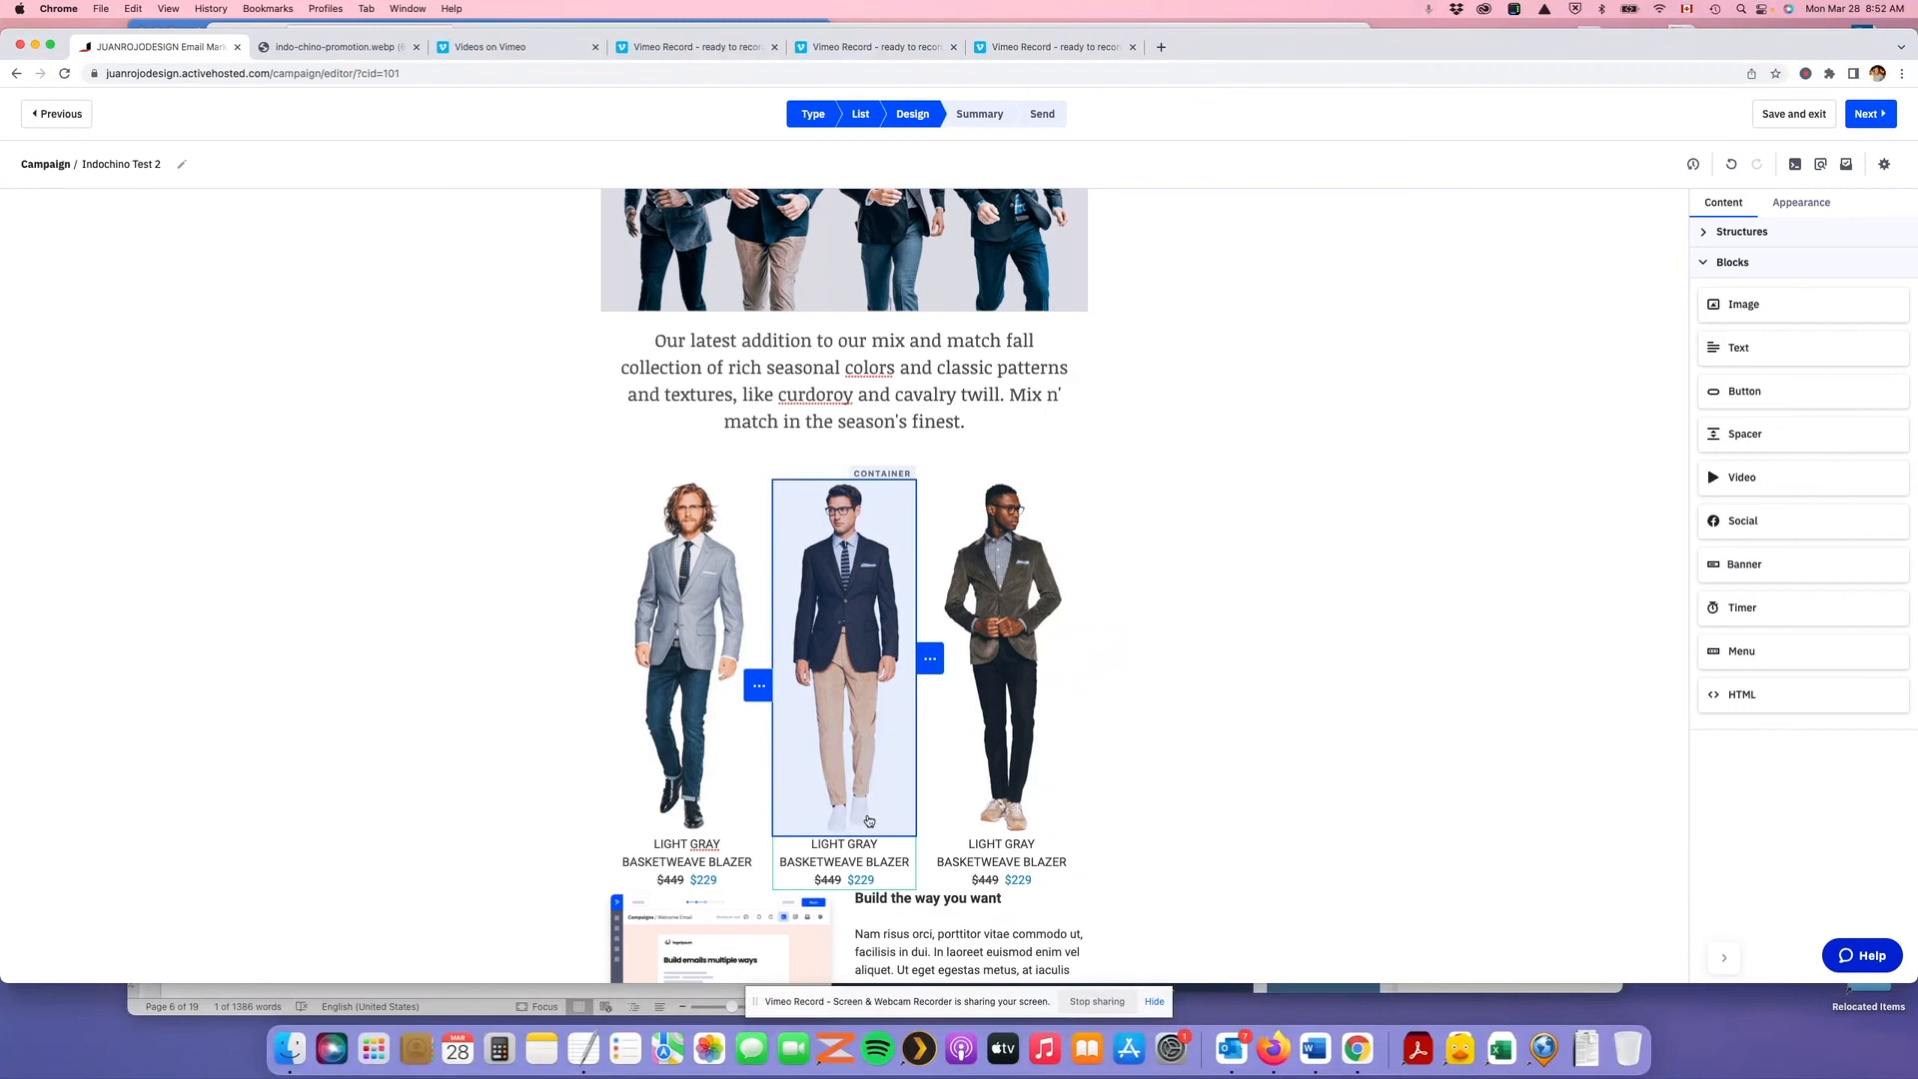
click(875, 845)
drag(876, 845, 807, 843)
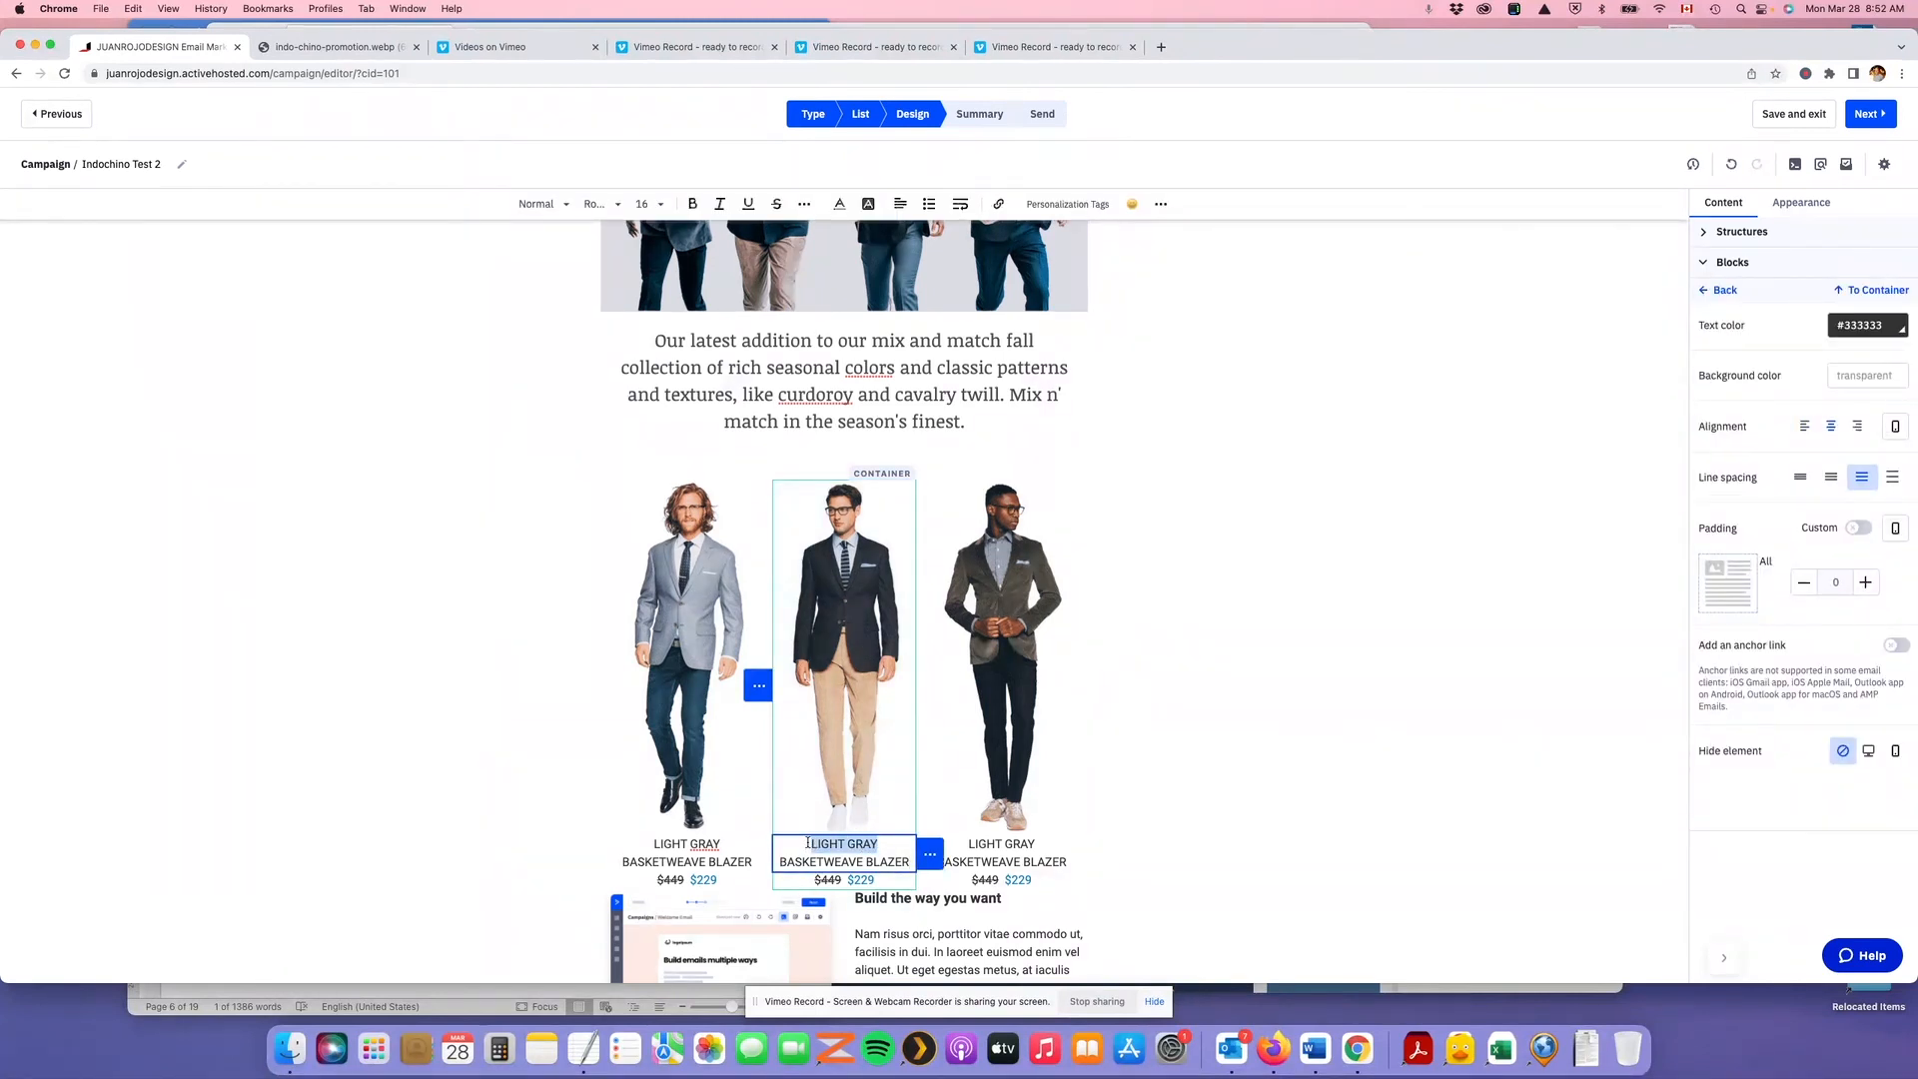
text(dark carcoal)
key(BackSpace)
key(shift+Left)
key(shift+Left)
key(shift+Left)
key(shift+Left)
key(shift+Left)
key(shift+Left)
key(shift+Left)
key(shift+Left)
key(shift+Left)
key(shift+Left)
text(DARK CHARCOAL)
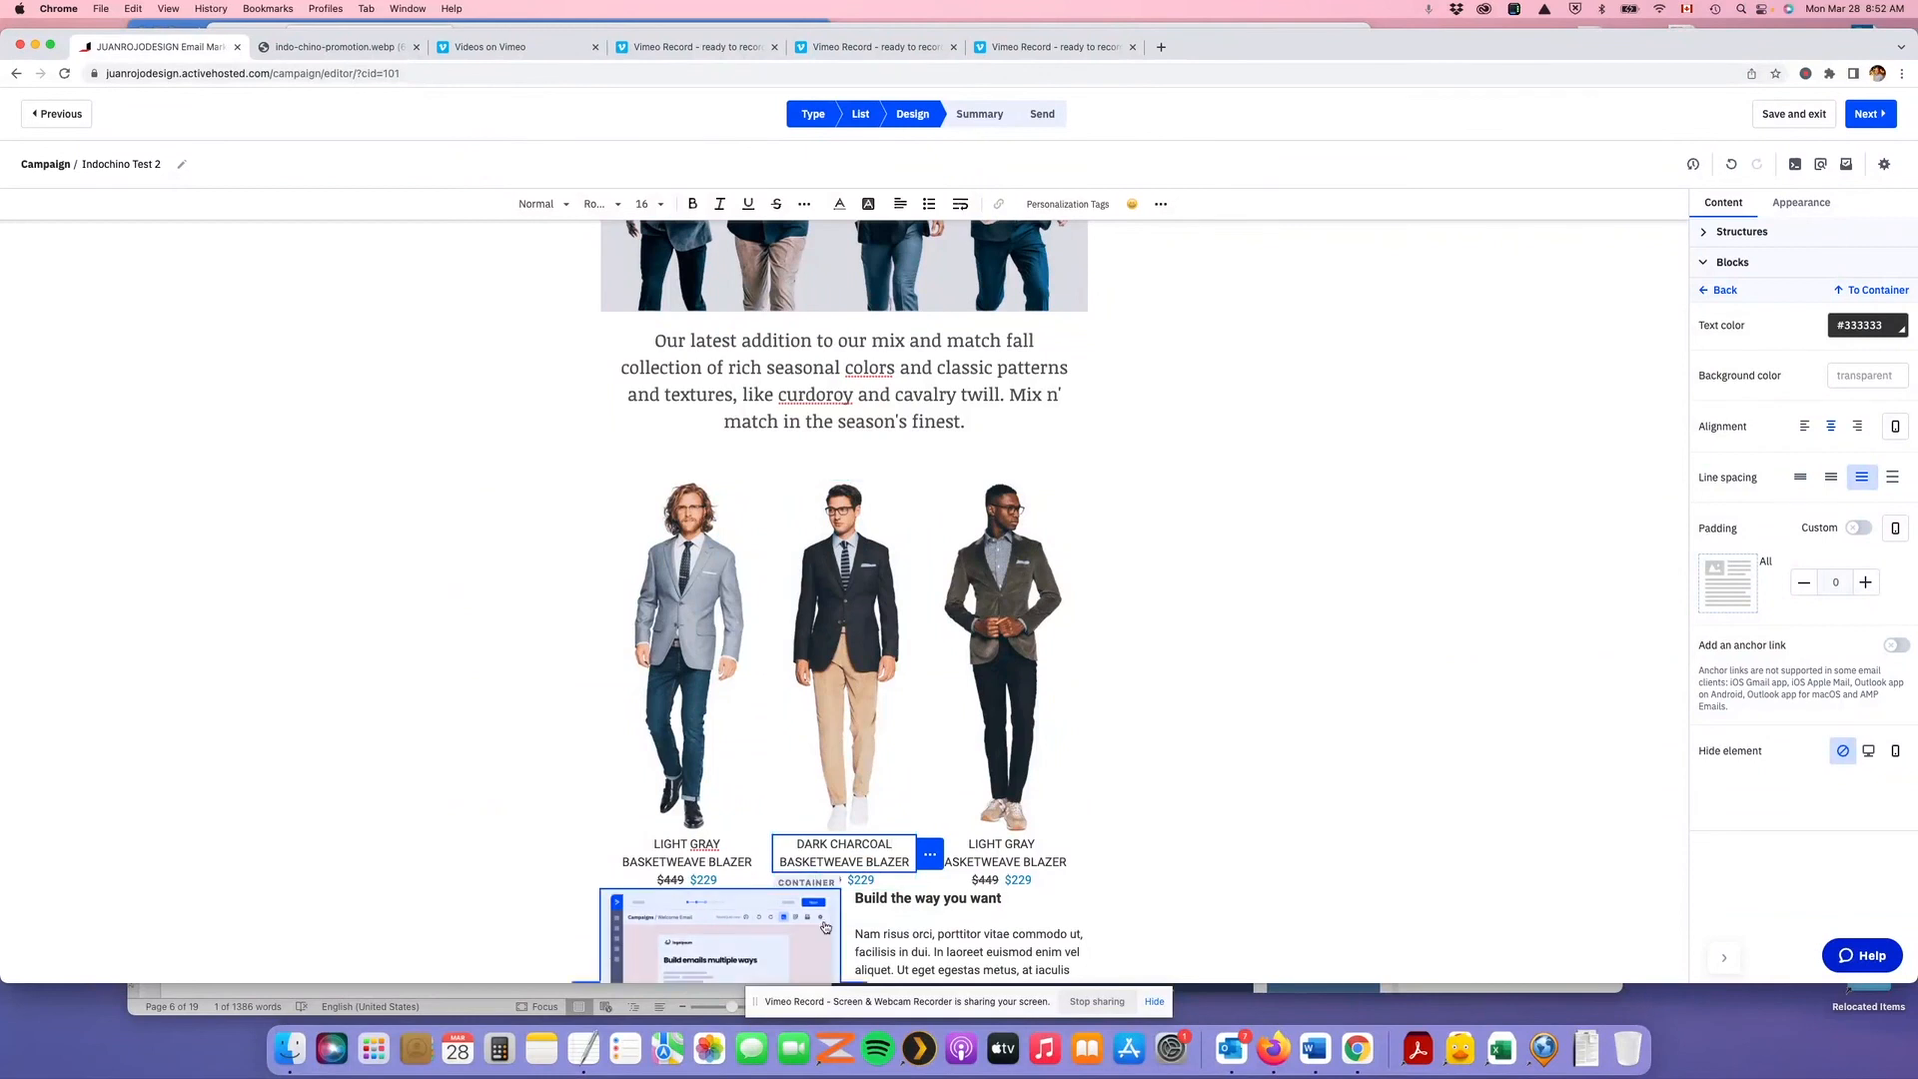
drag(863, 857, 781, 857)
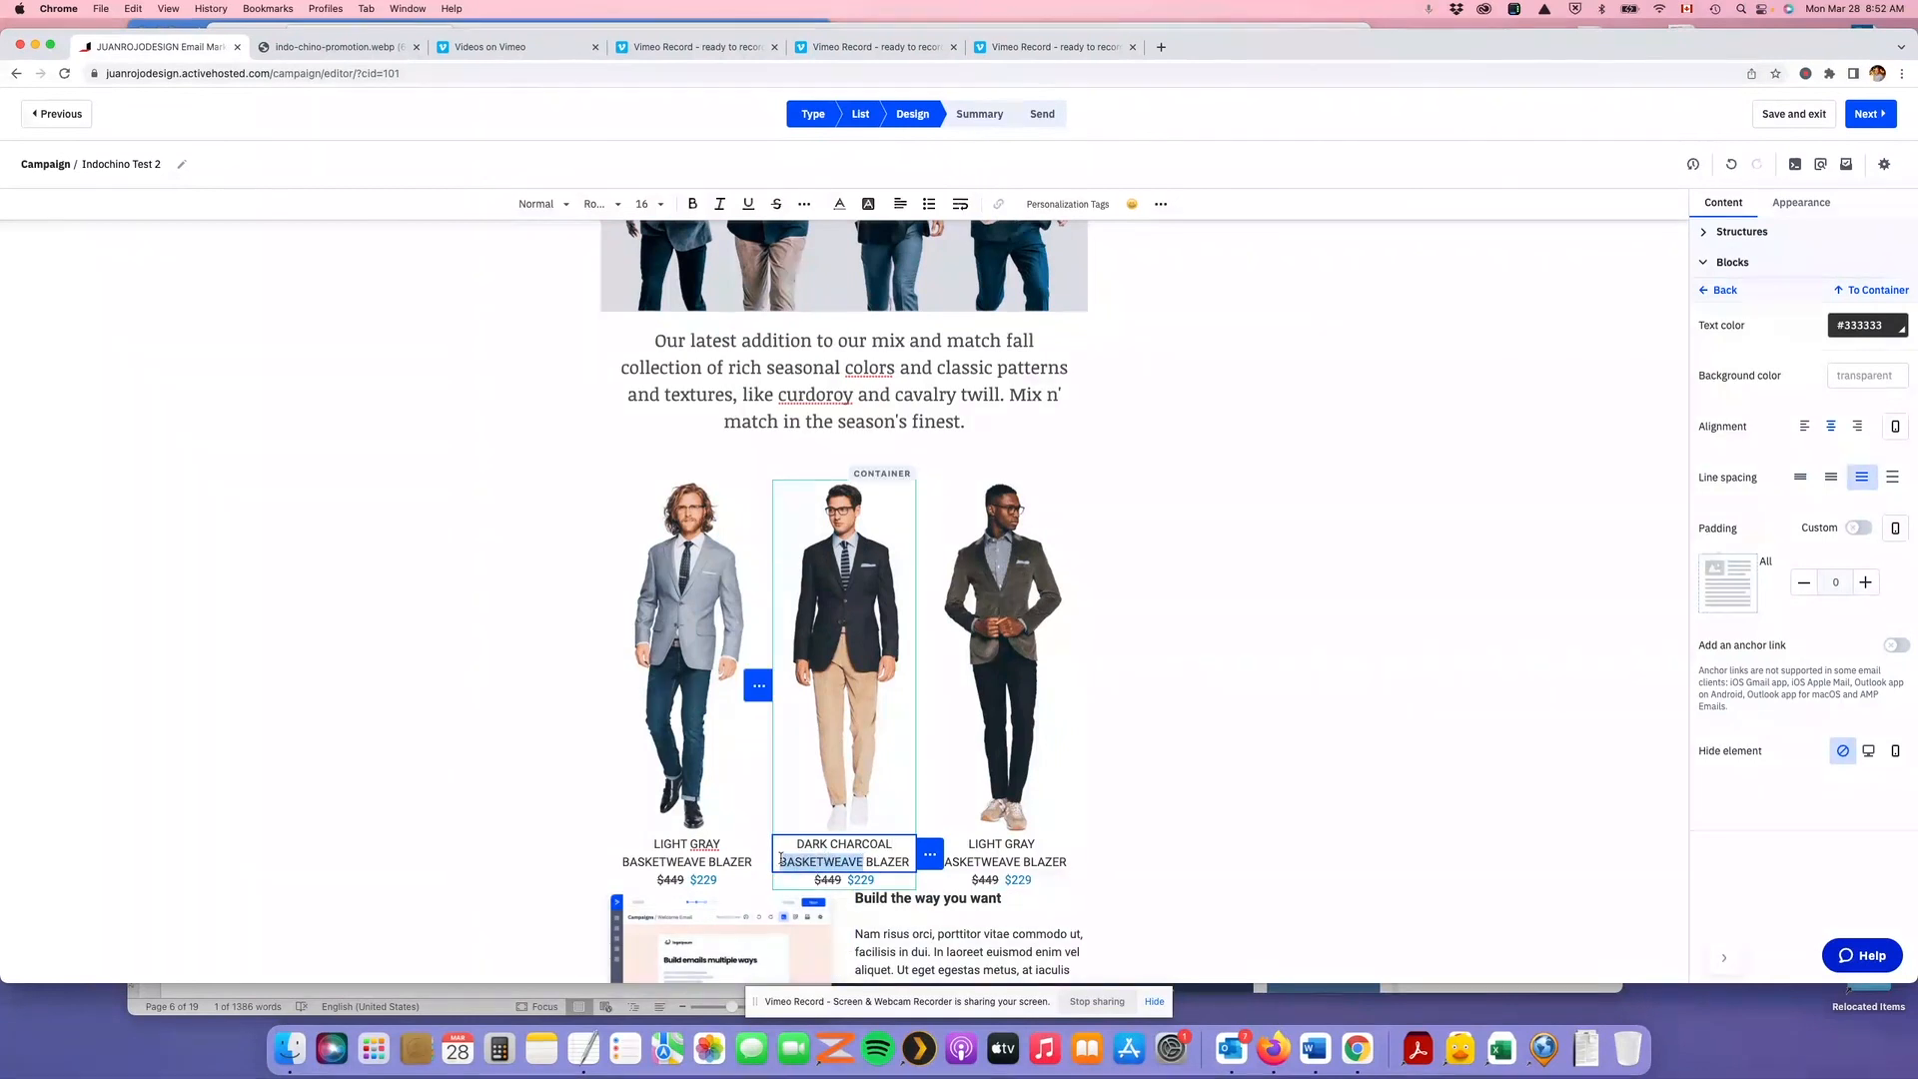
text(FLANNEL)
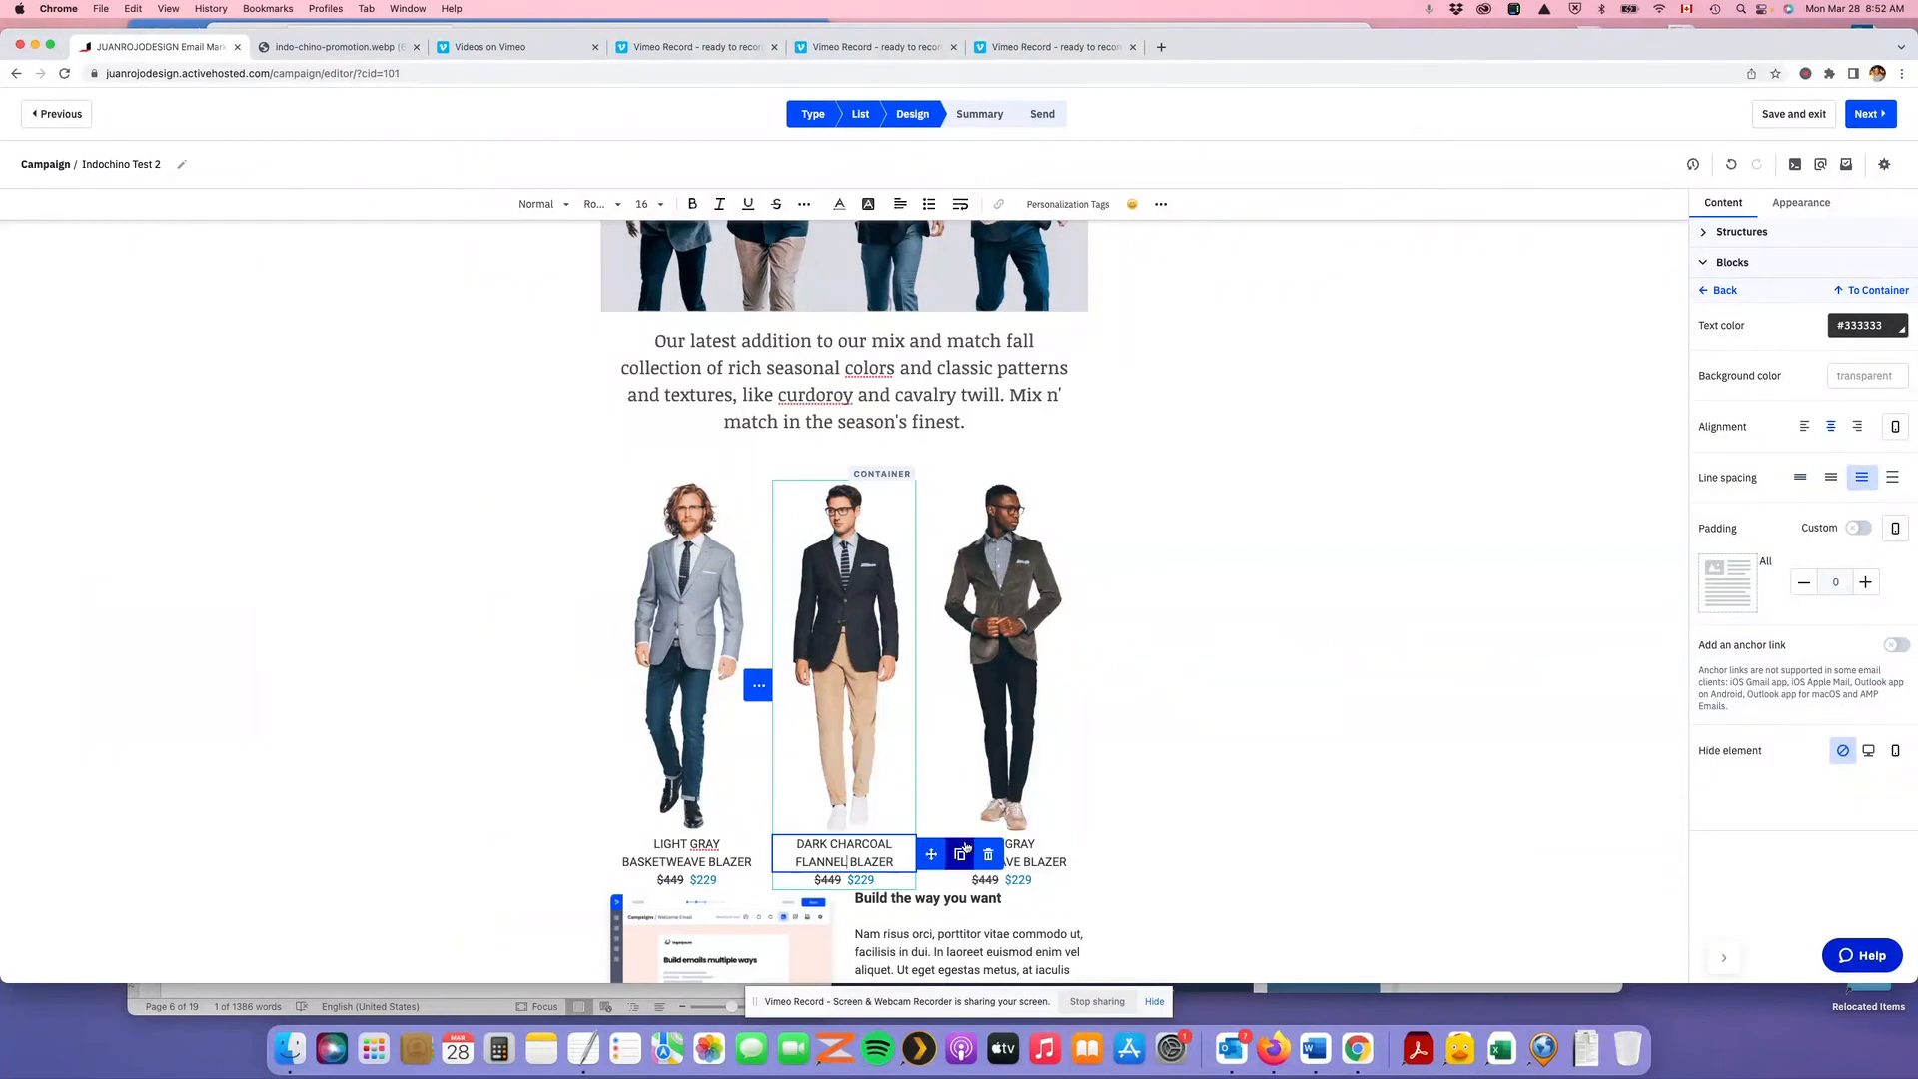
Check the reference prices and set the second model's struck-through price to $369
click(327, 46)
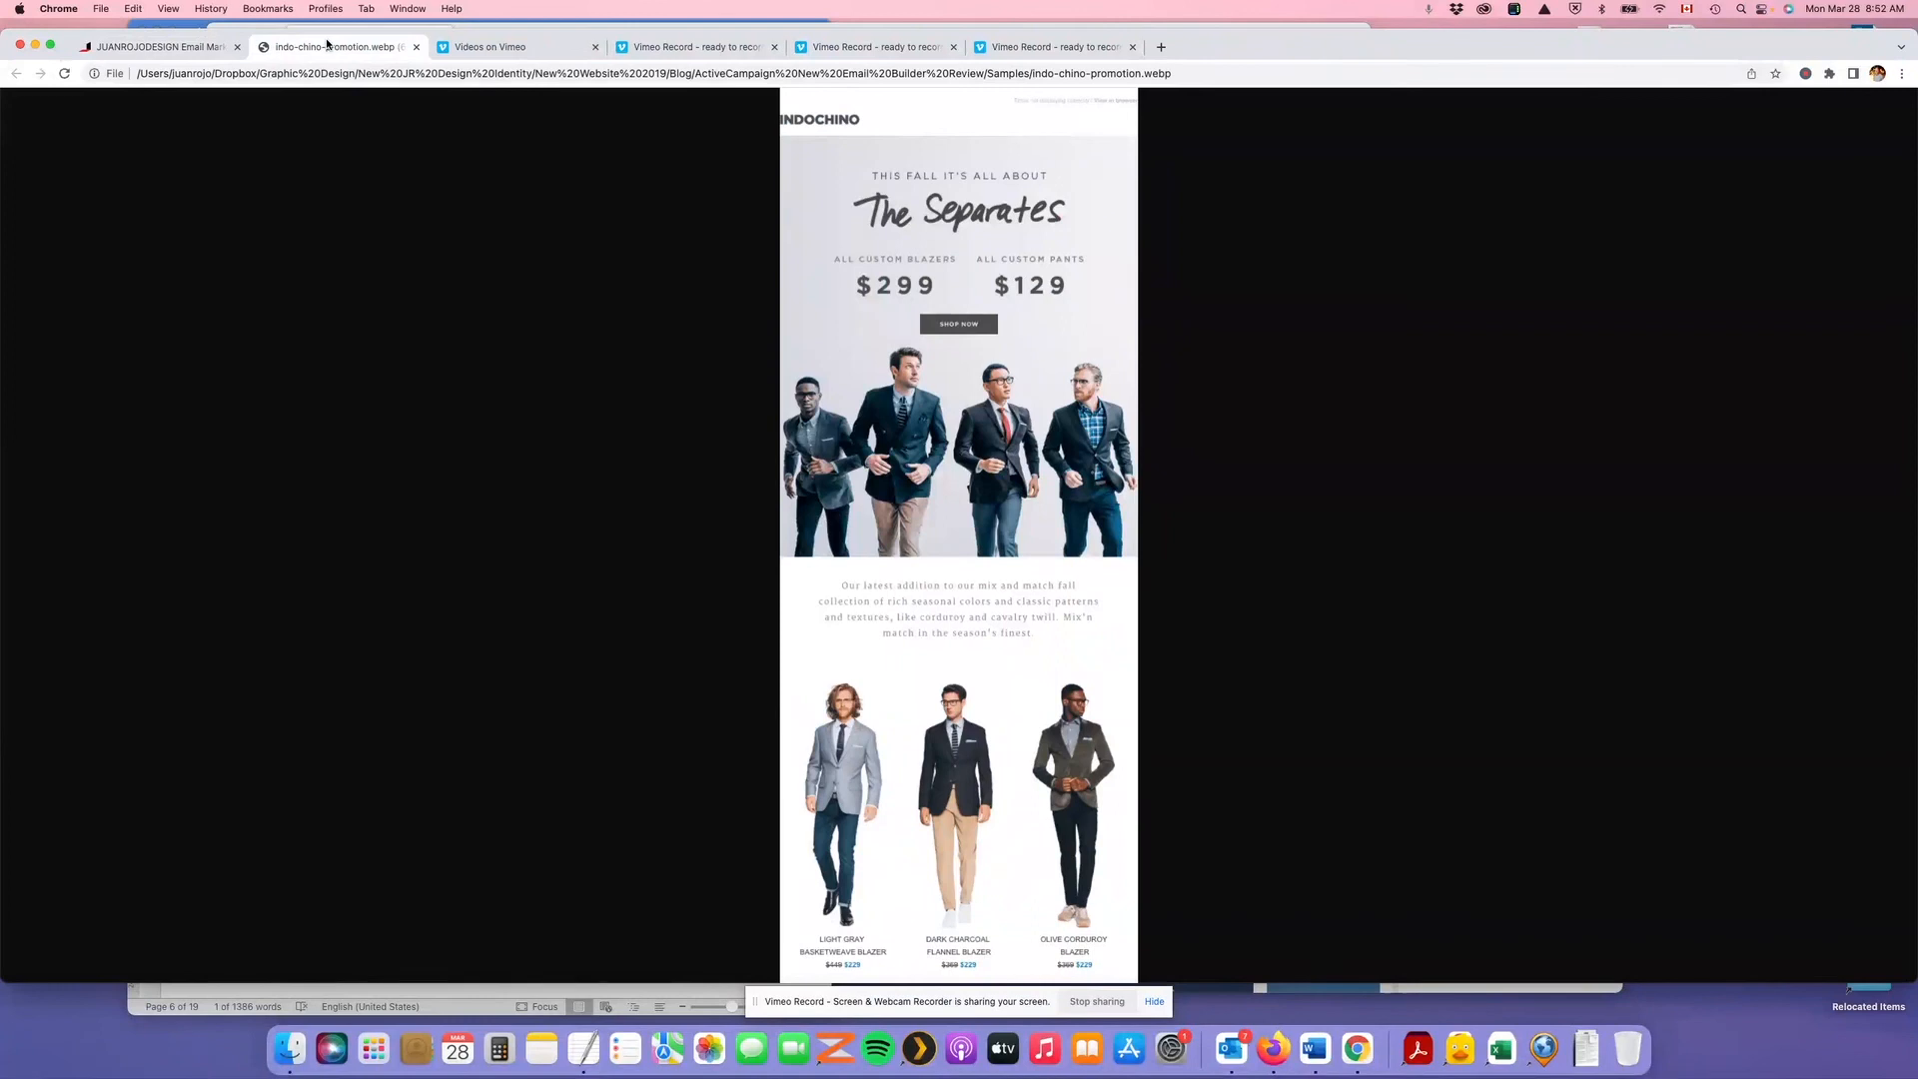
click(160, 47)
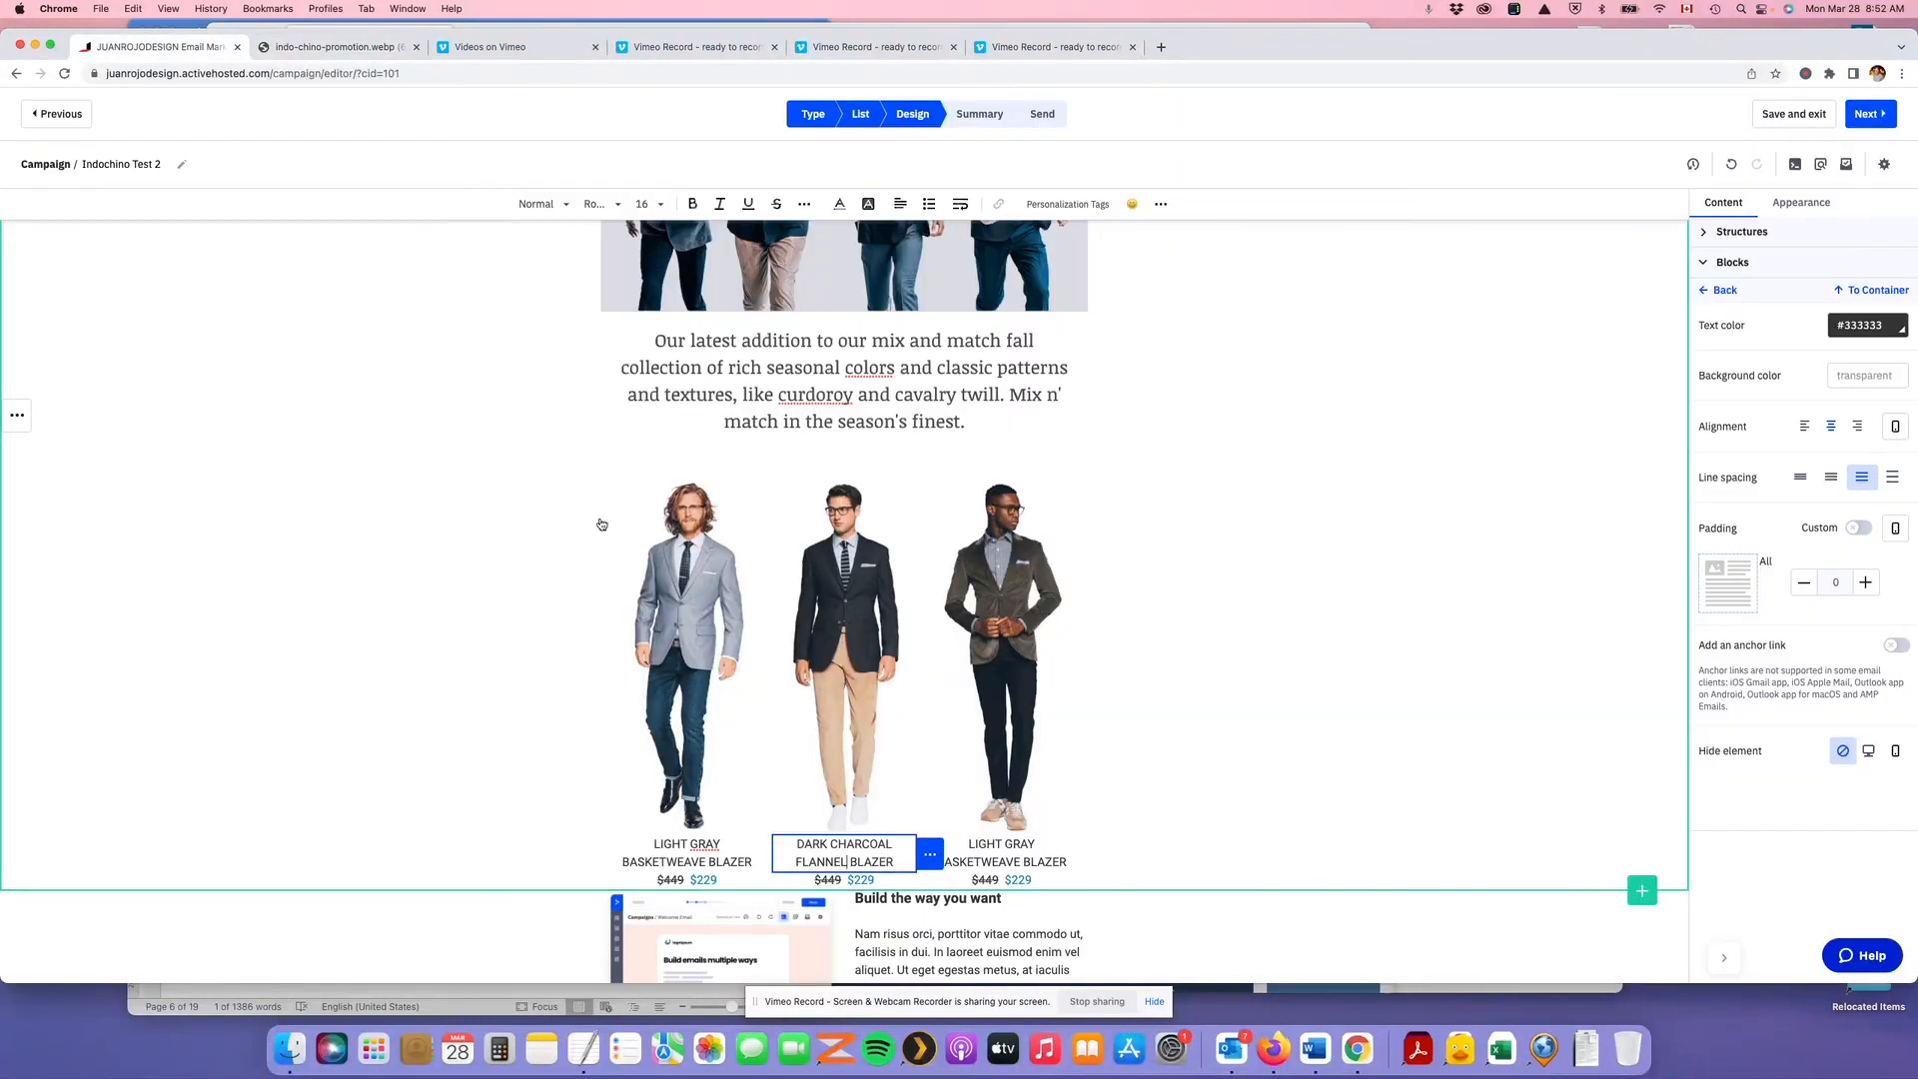
click(826, 879)
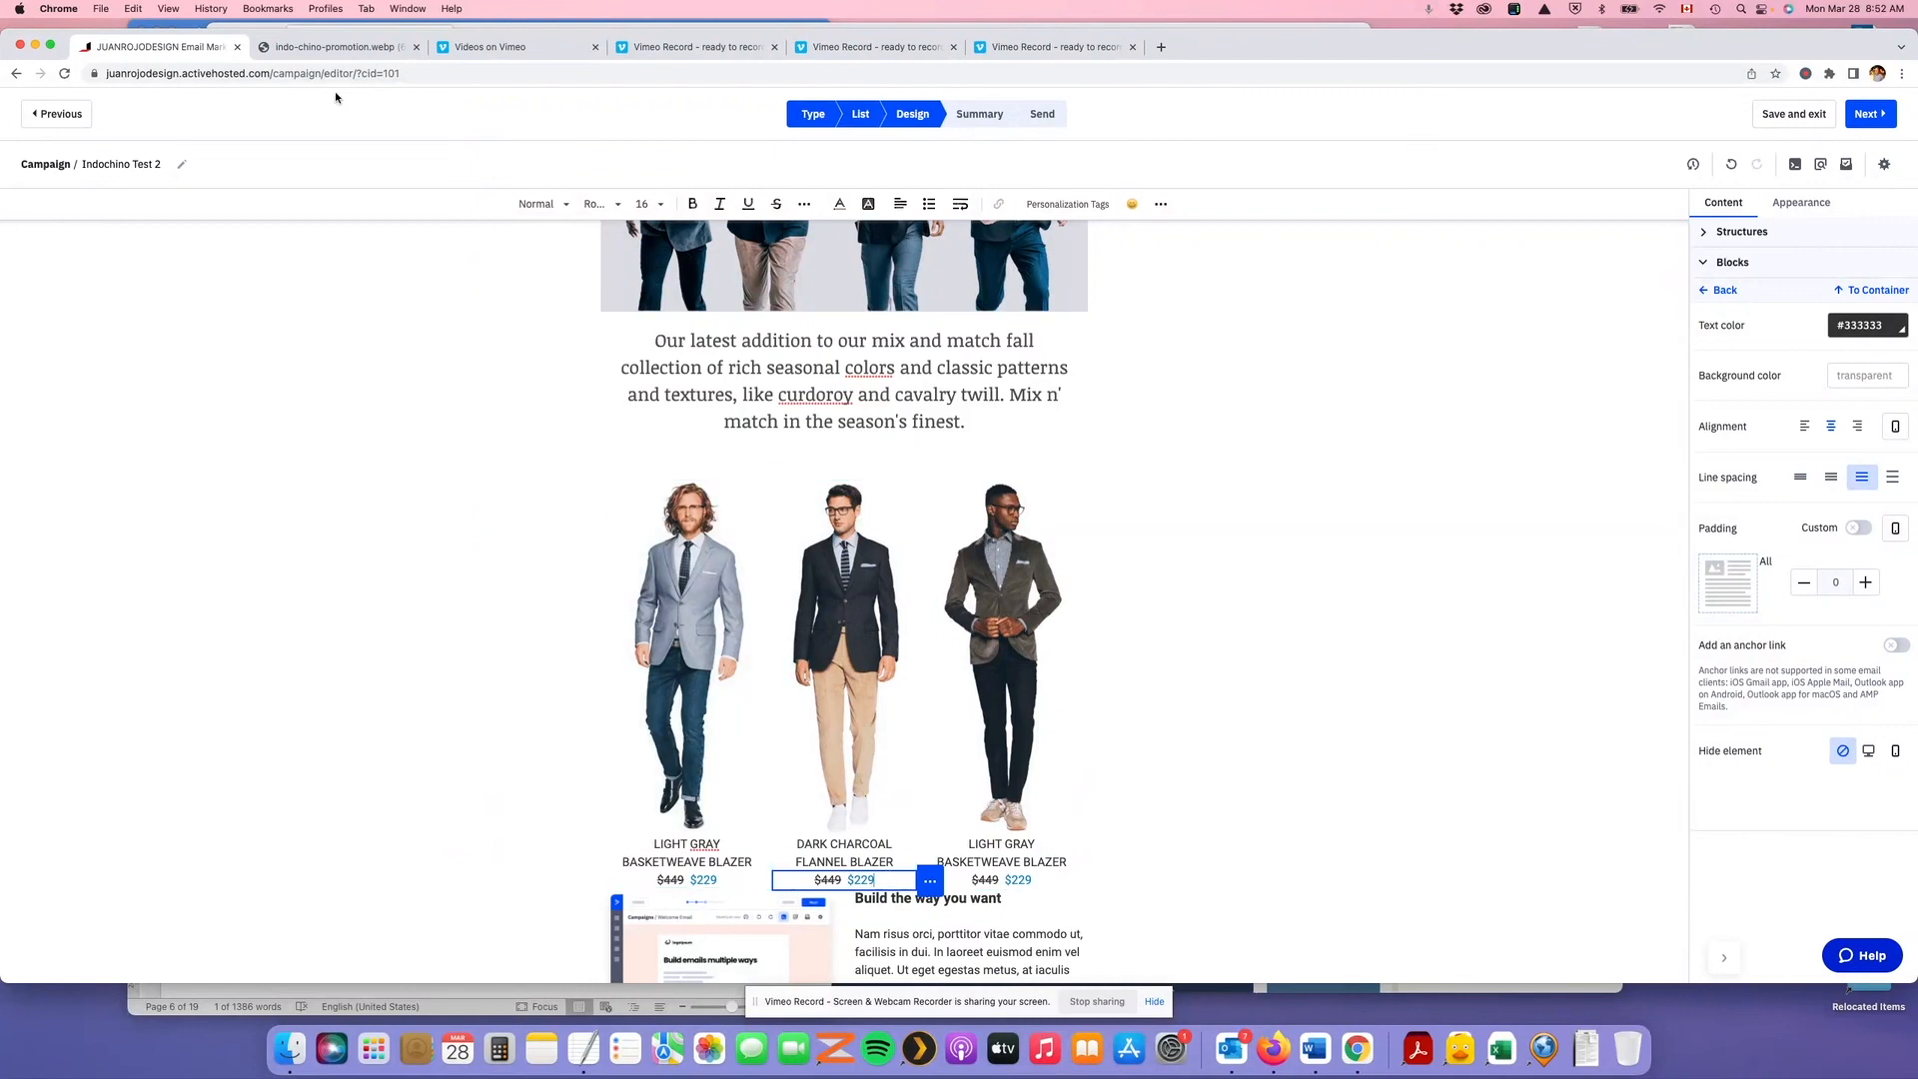
click(335, 48)
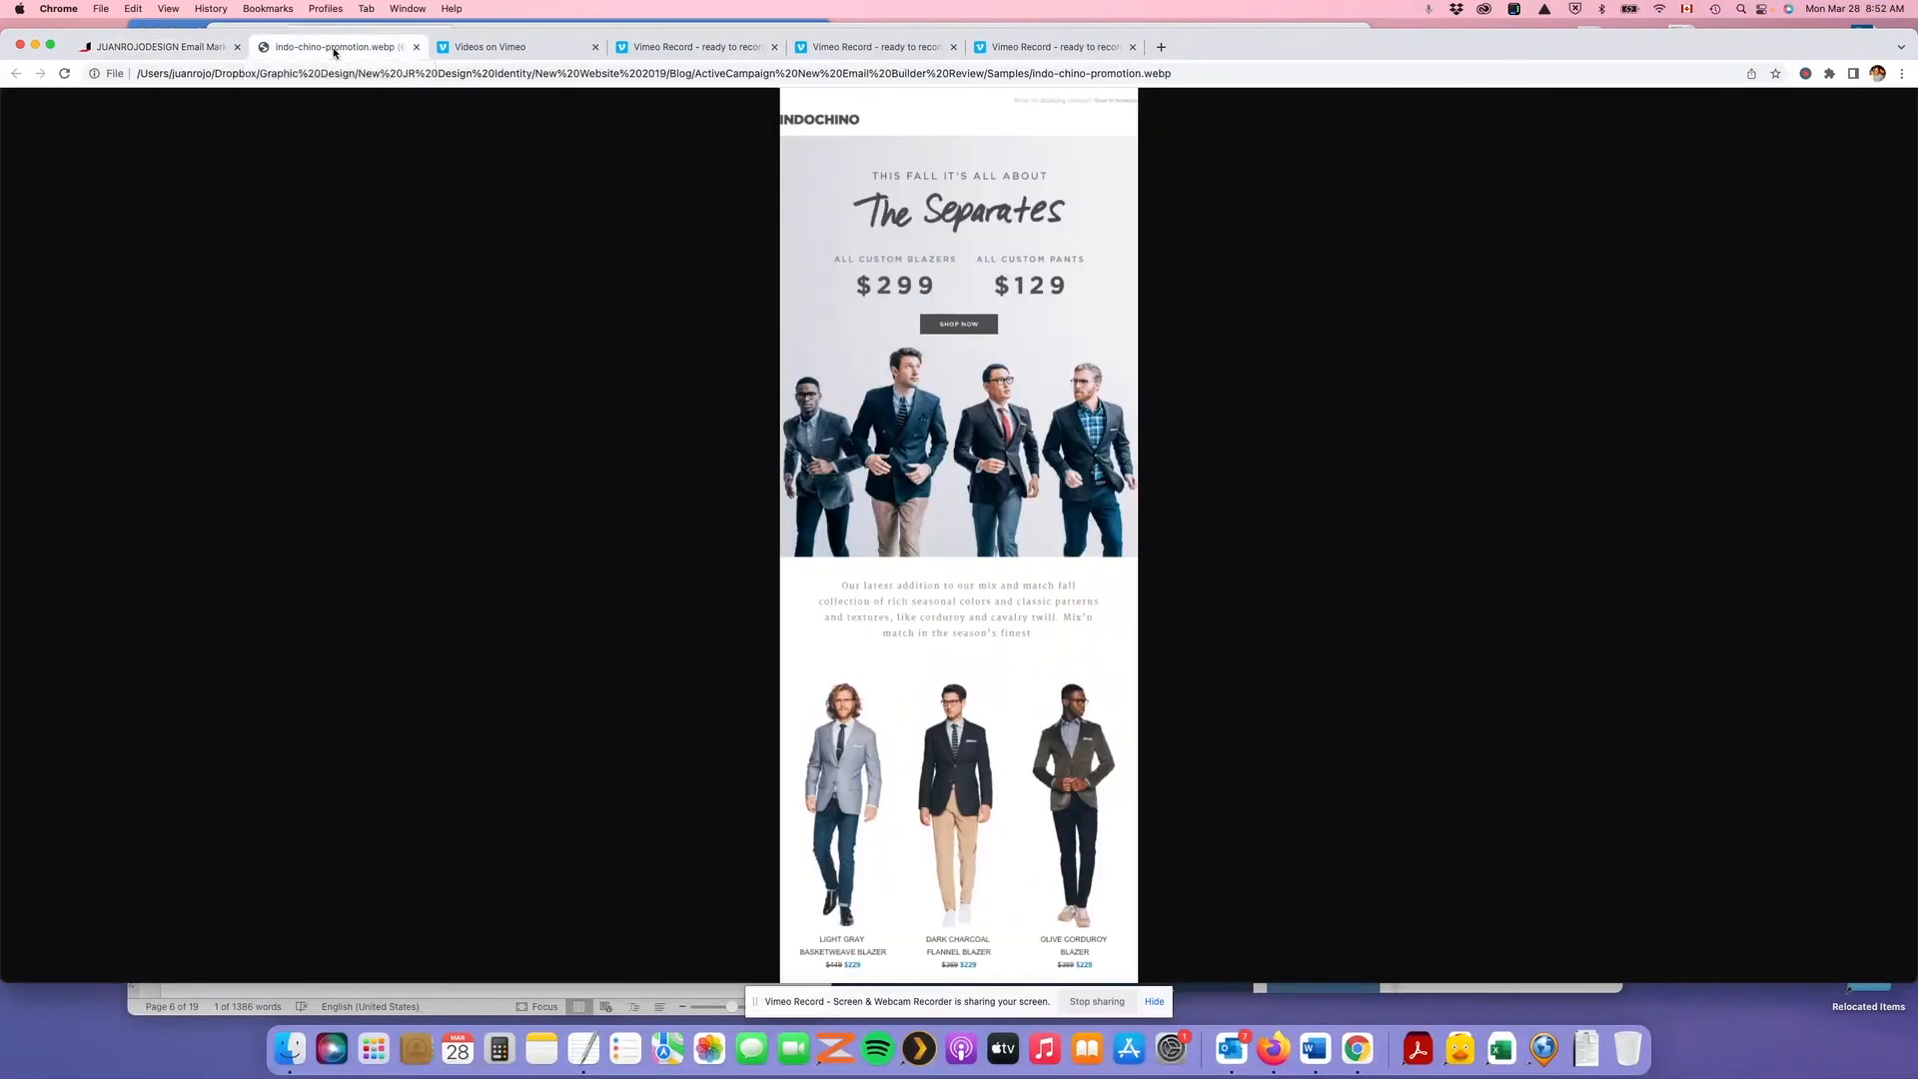
click(190, 52)
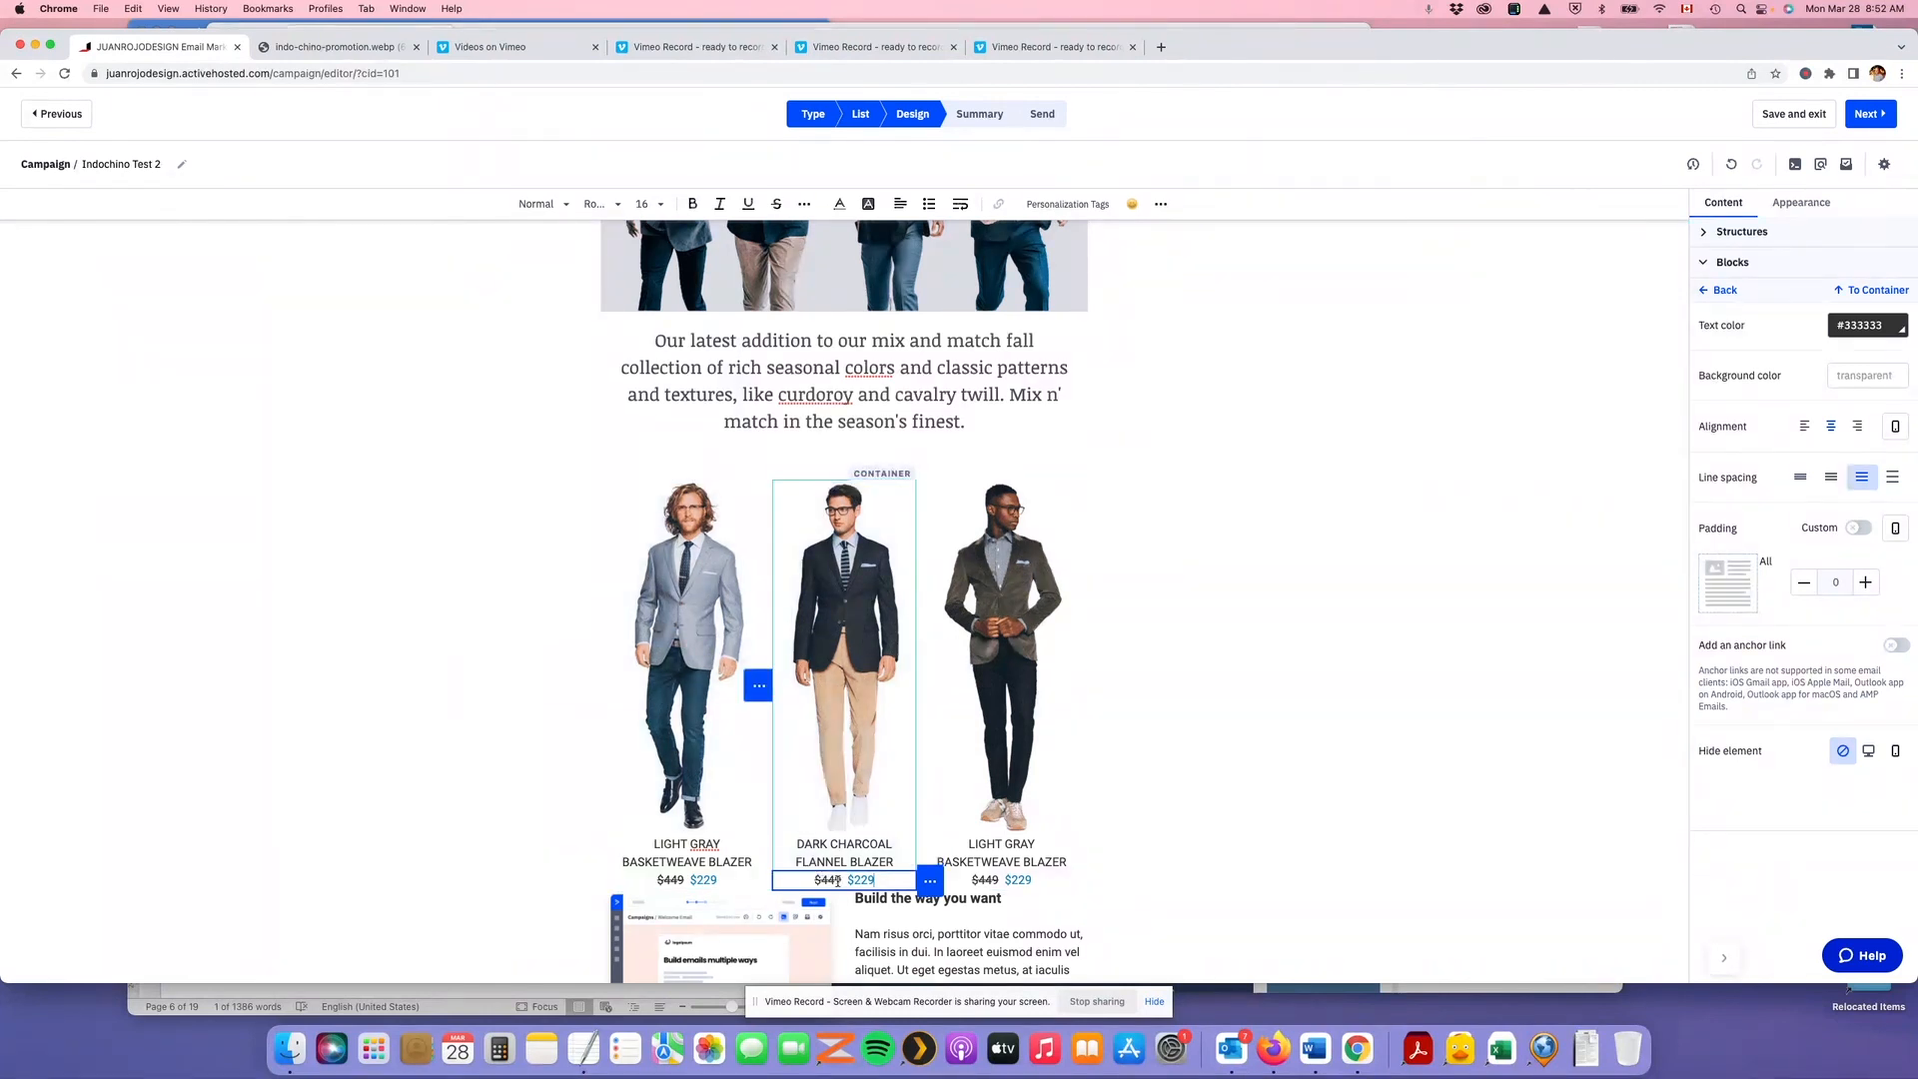
drag(840, 879, 826, 879)
text(369)
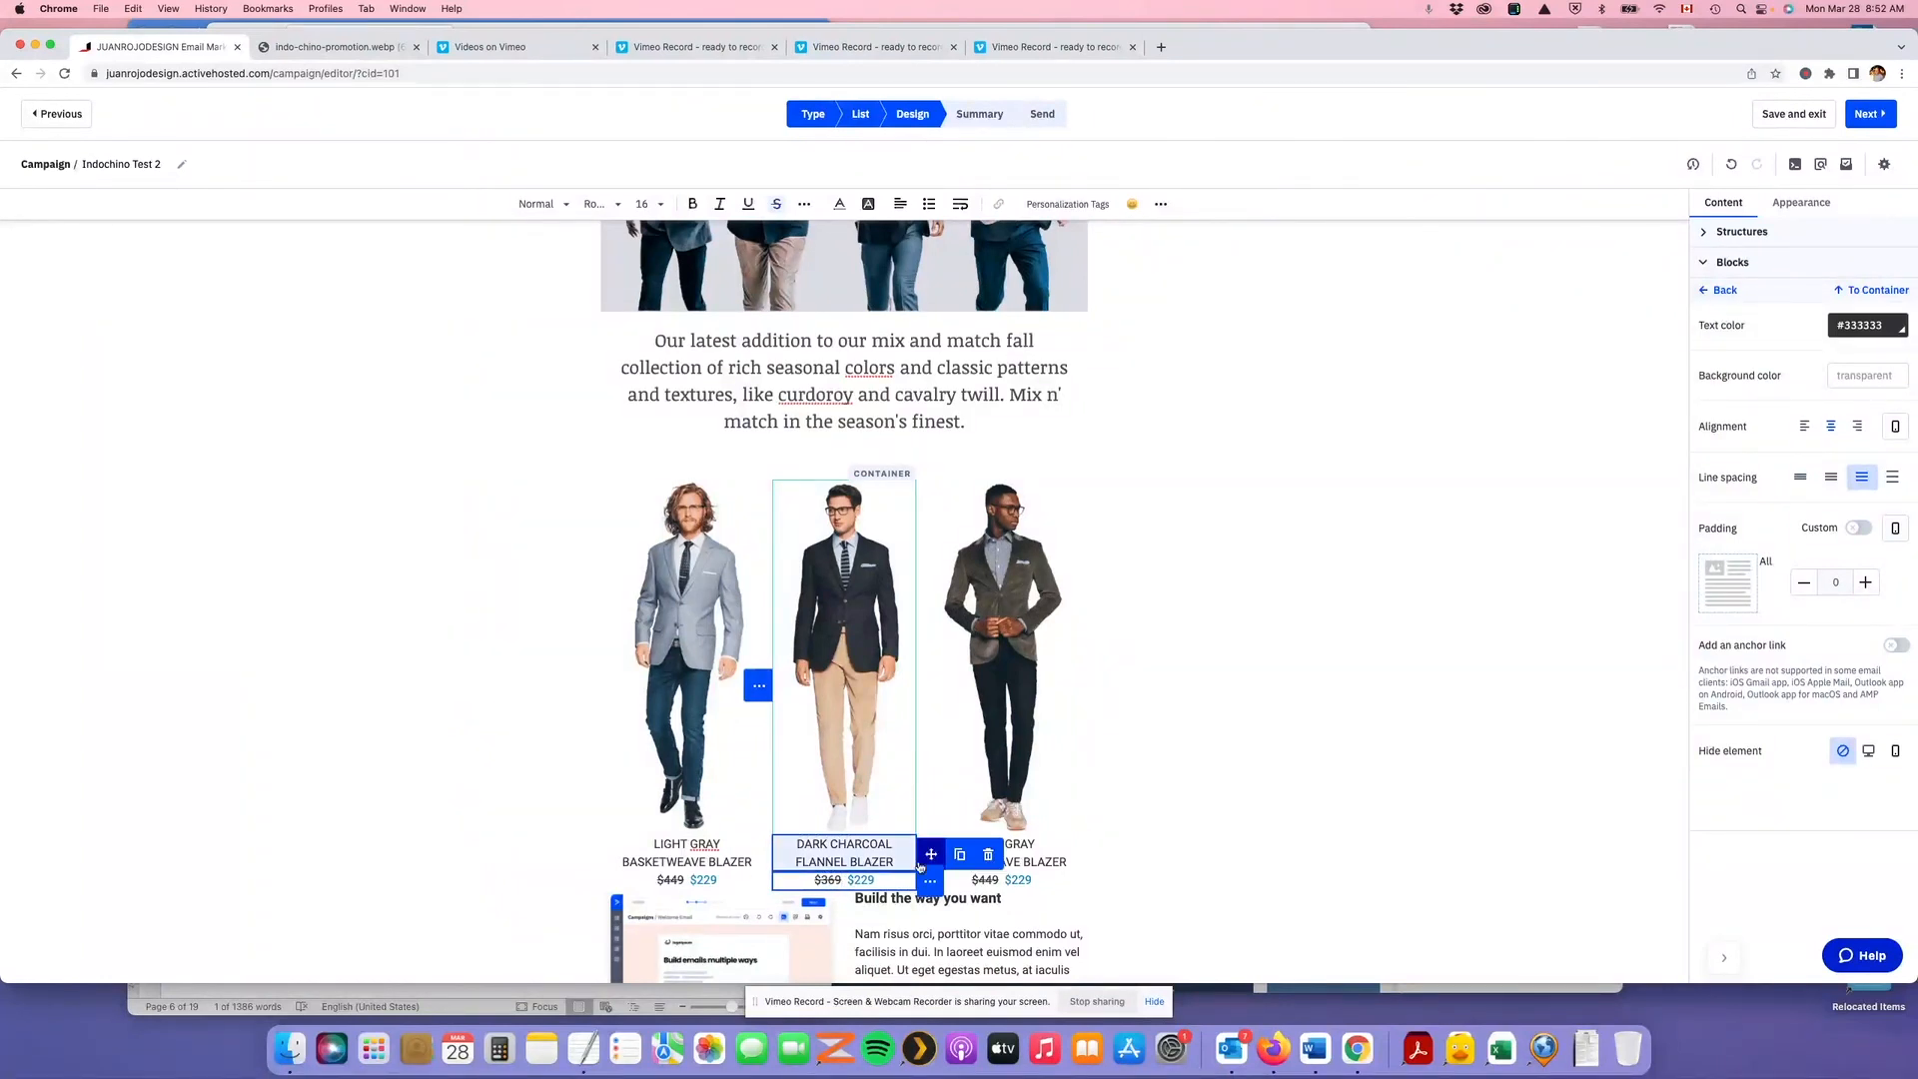
Check the reference image and change the third model's caption to OLIVE CURDOROY BLAZER
click(362, 47)
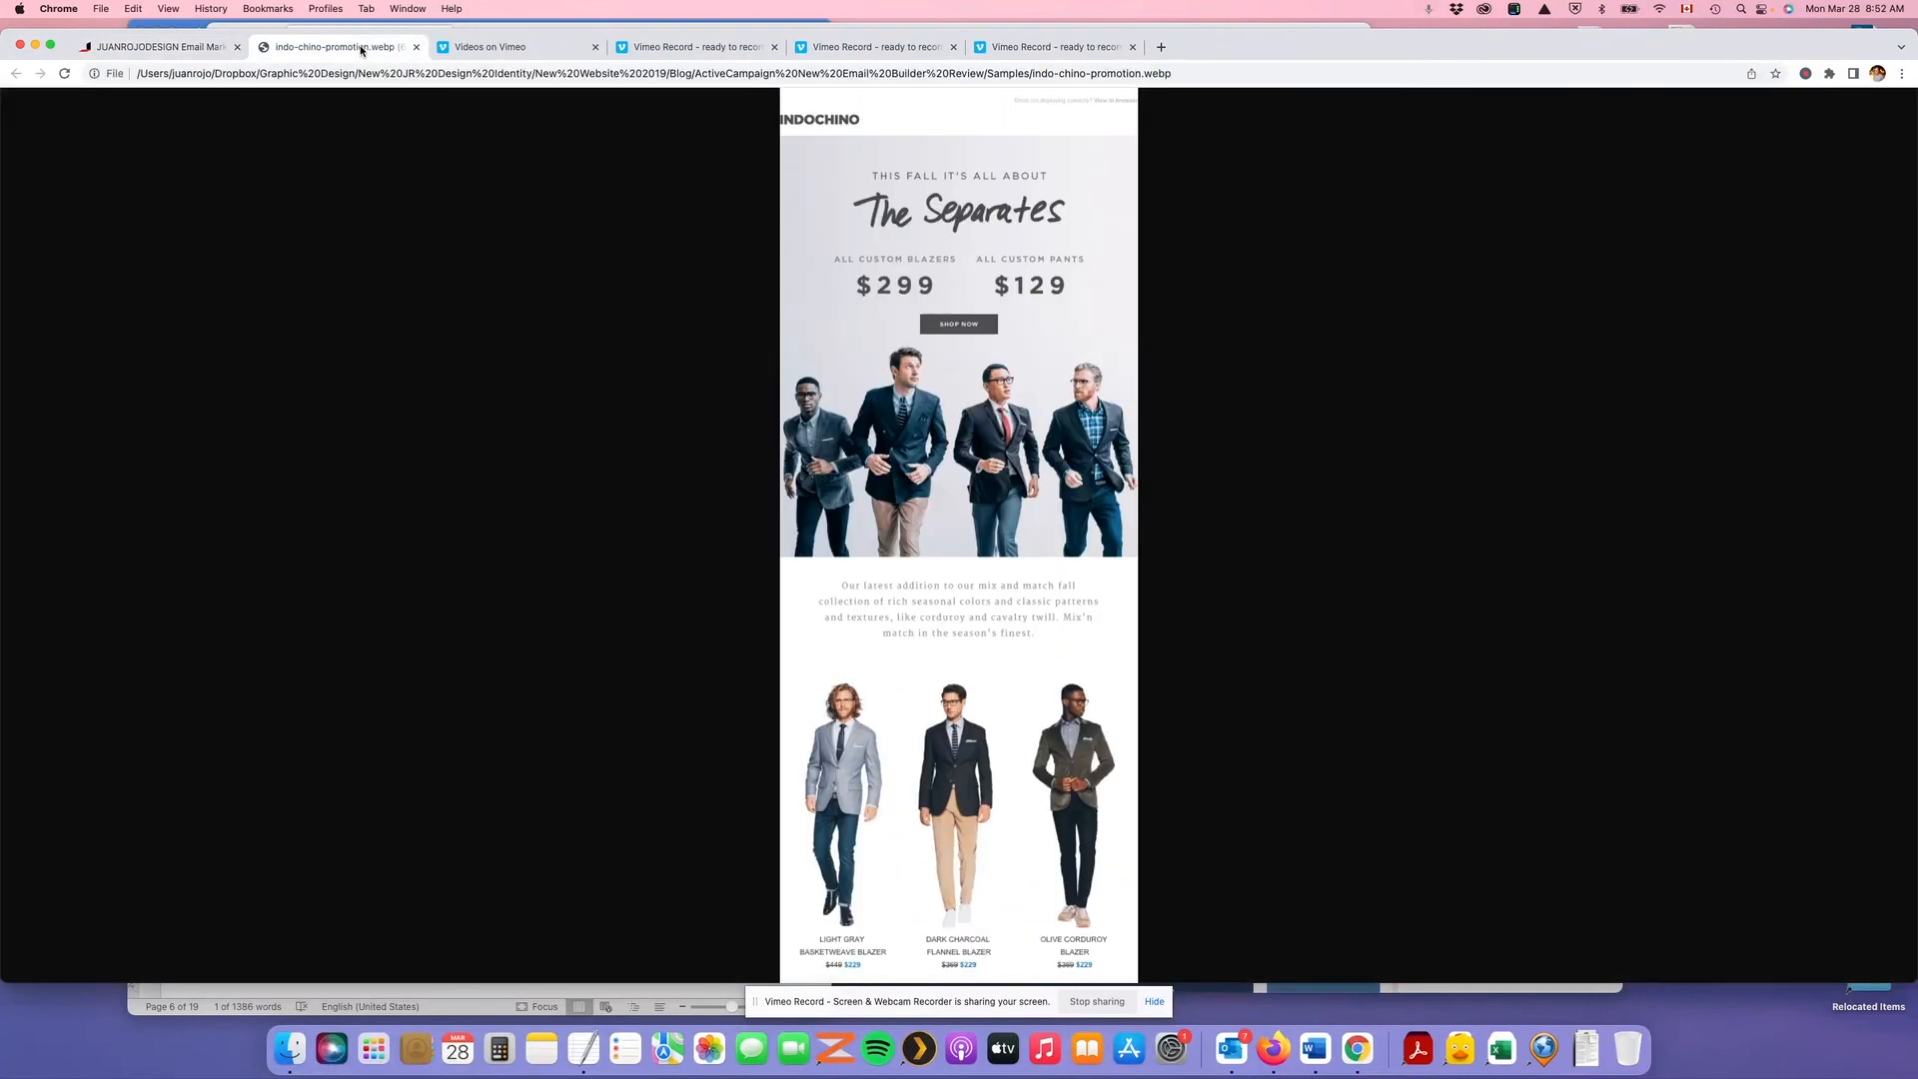
click(160, 47)
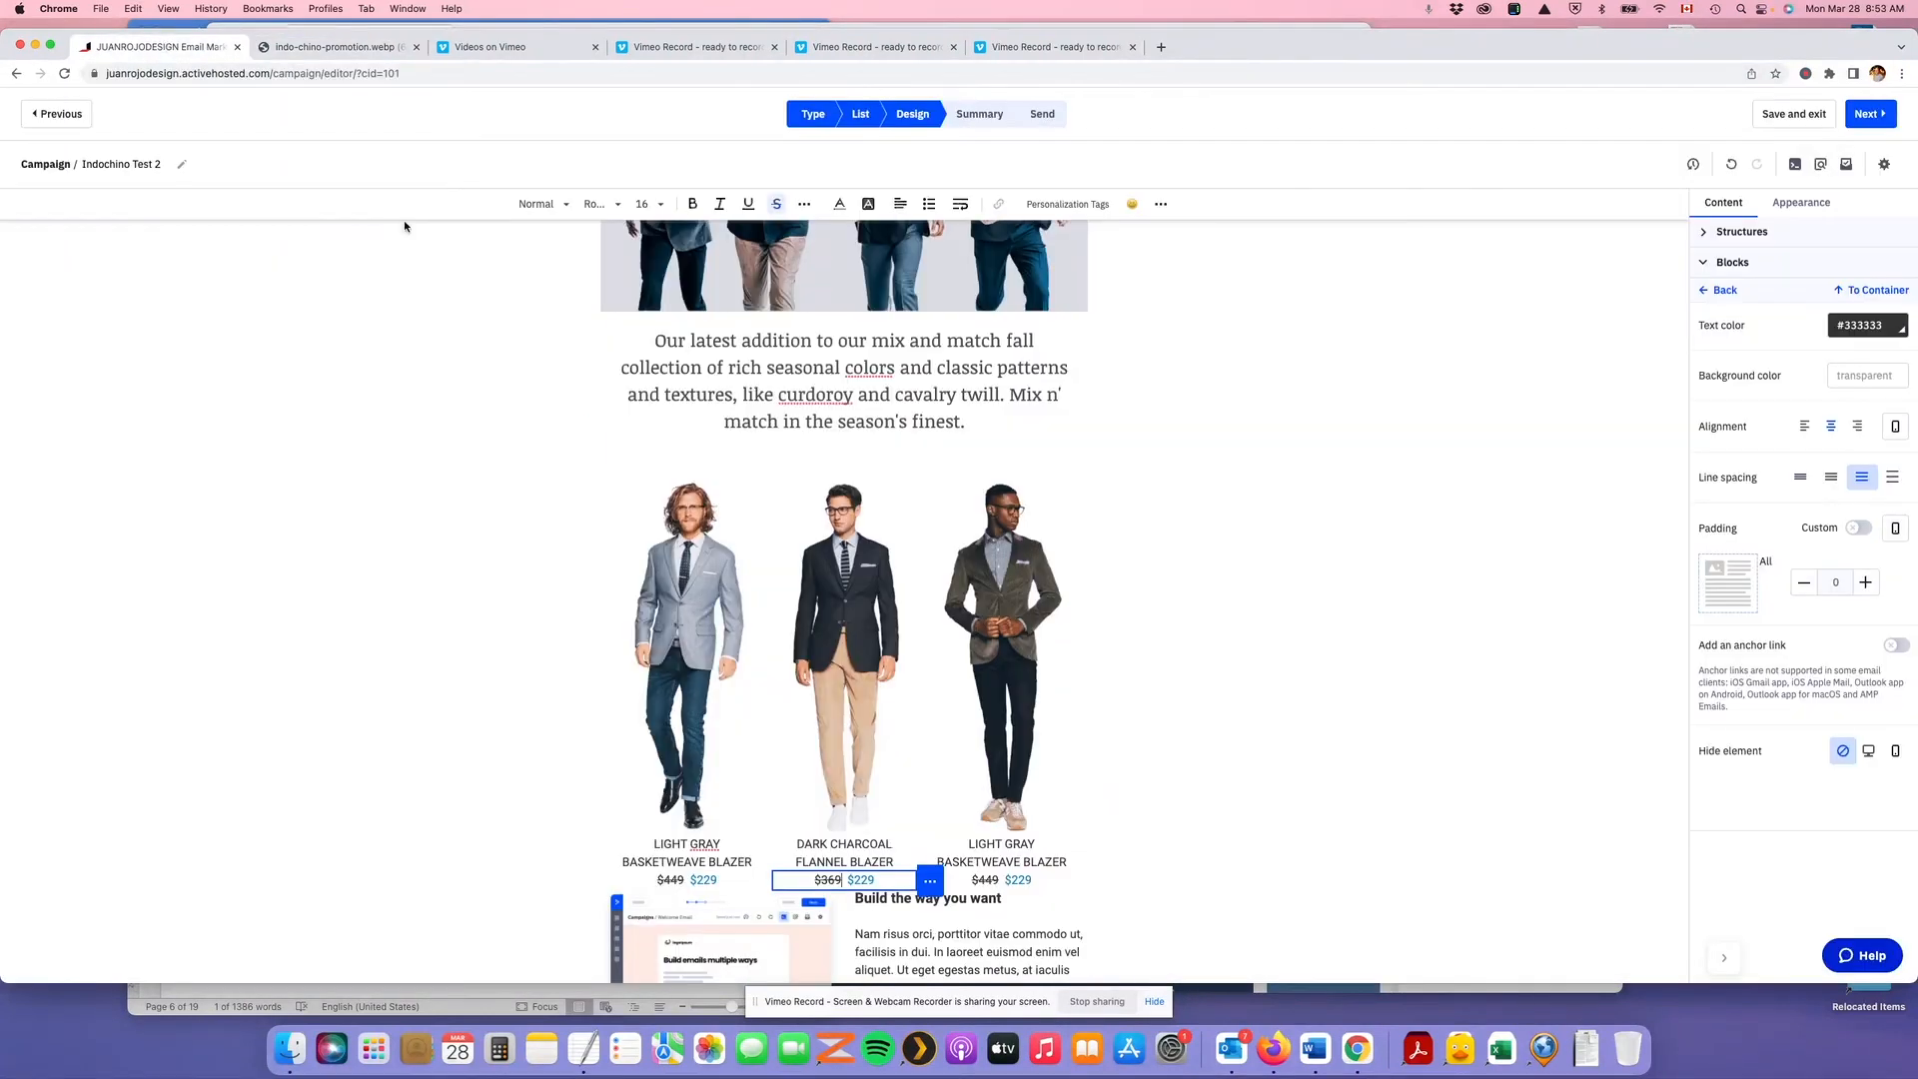
double_click(994, 846)
drag(1038, 846, 976, 845)
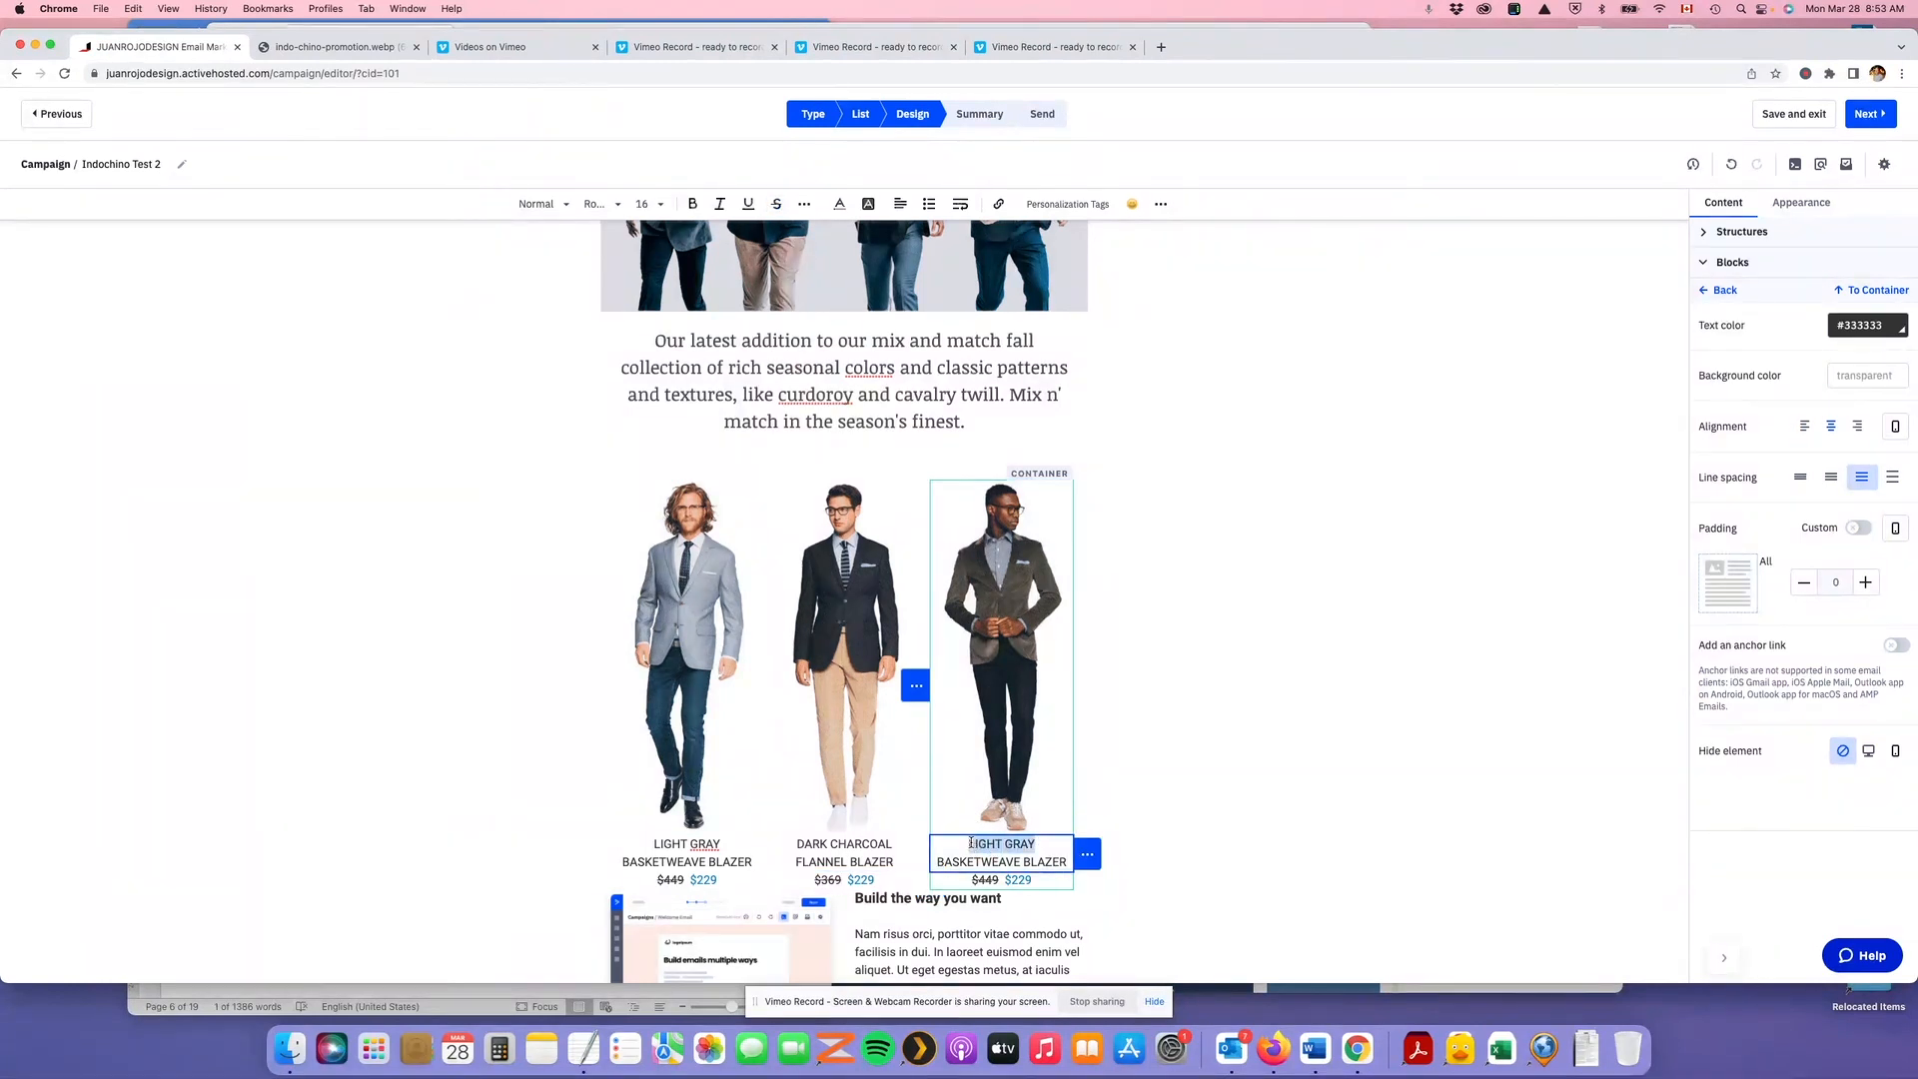
text(OLIVE CURDOROY)
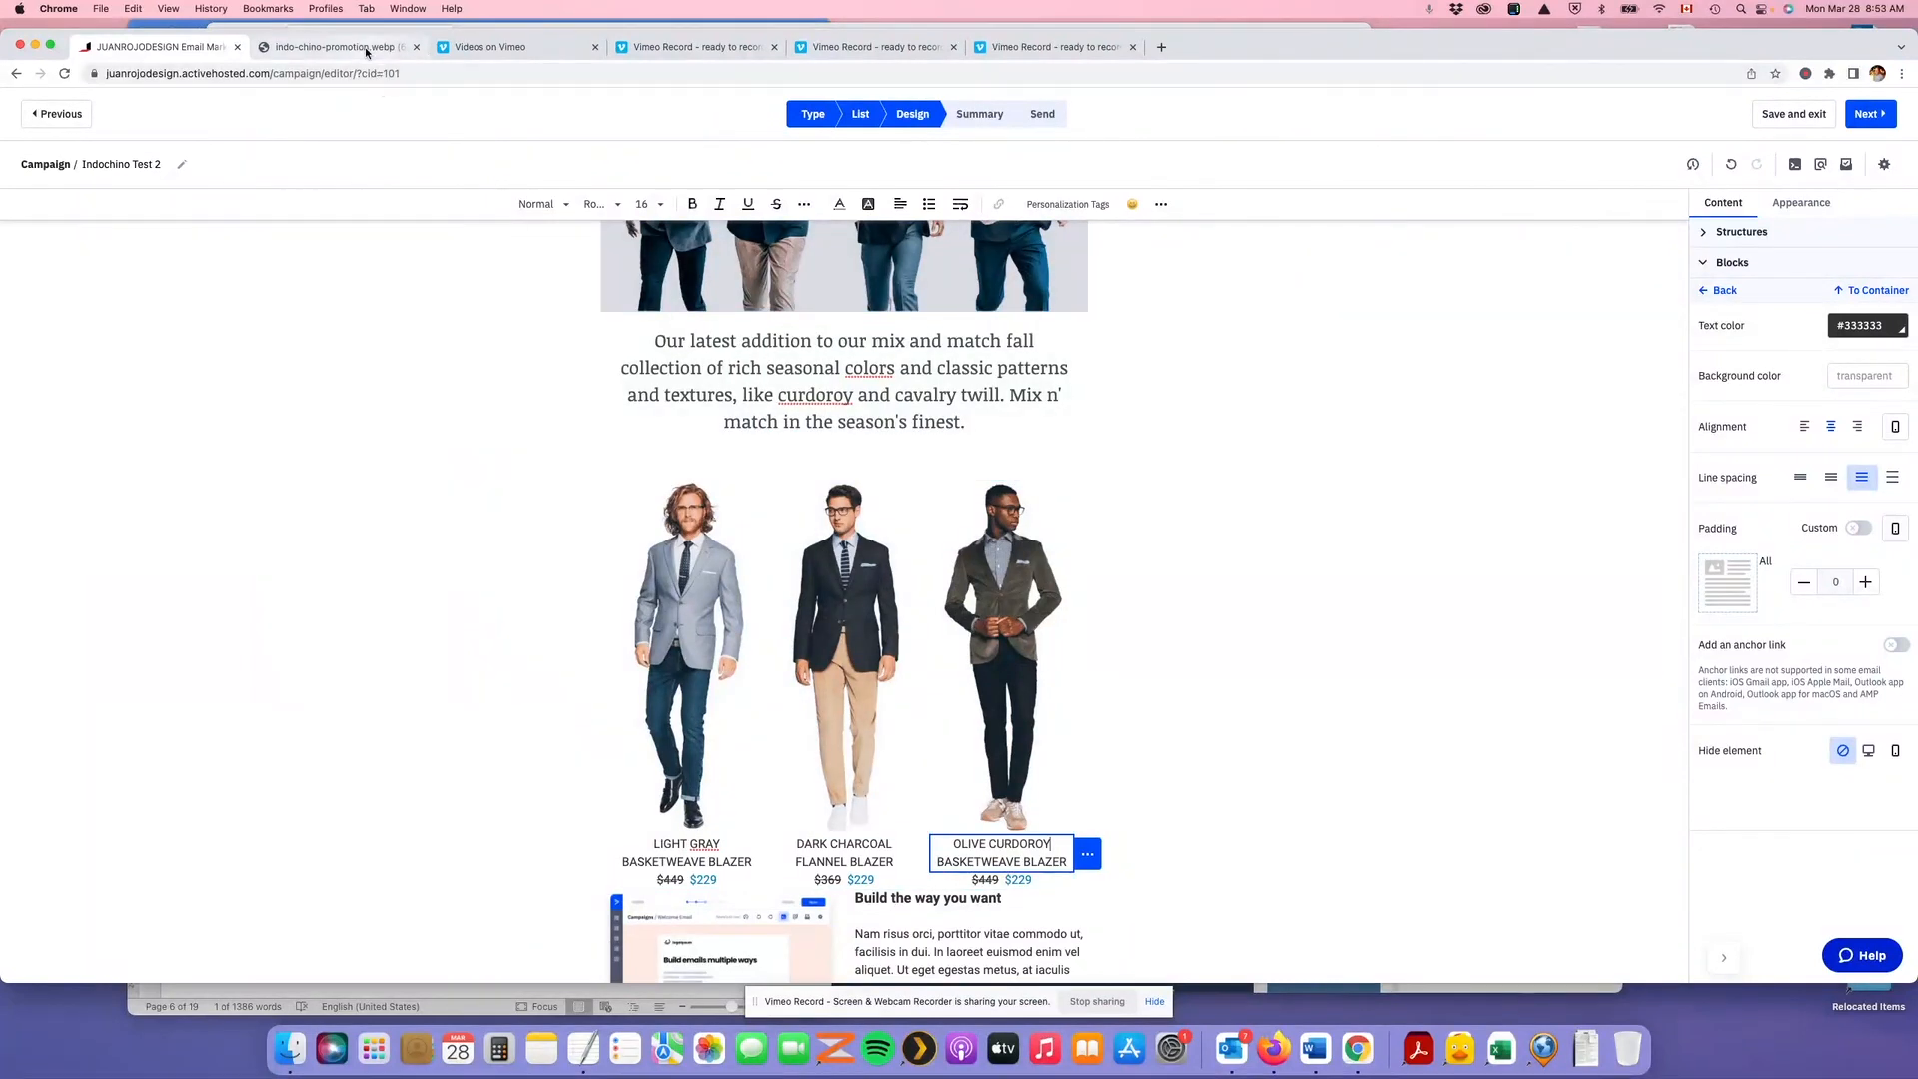
click(334, 47)
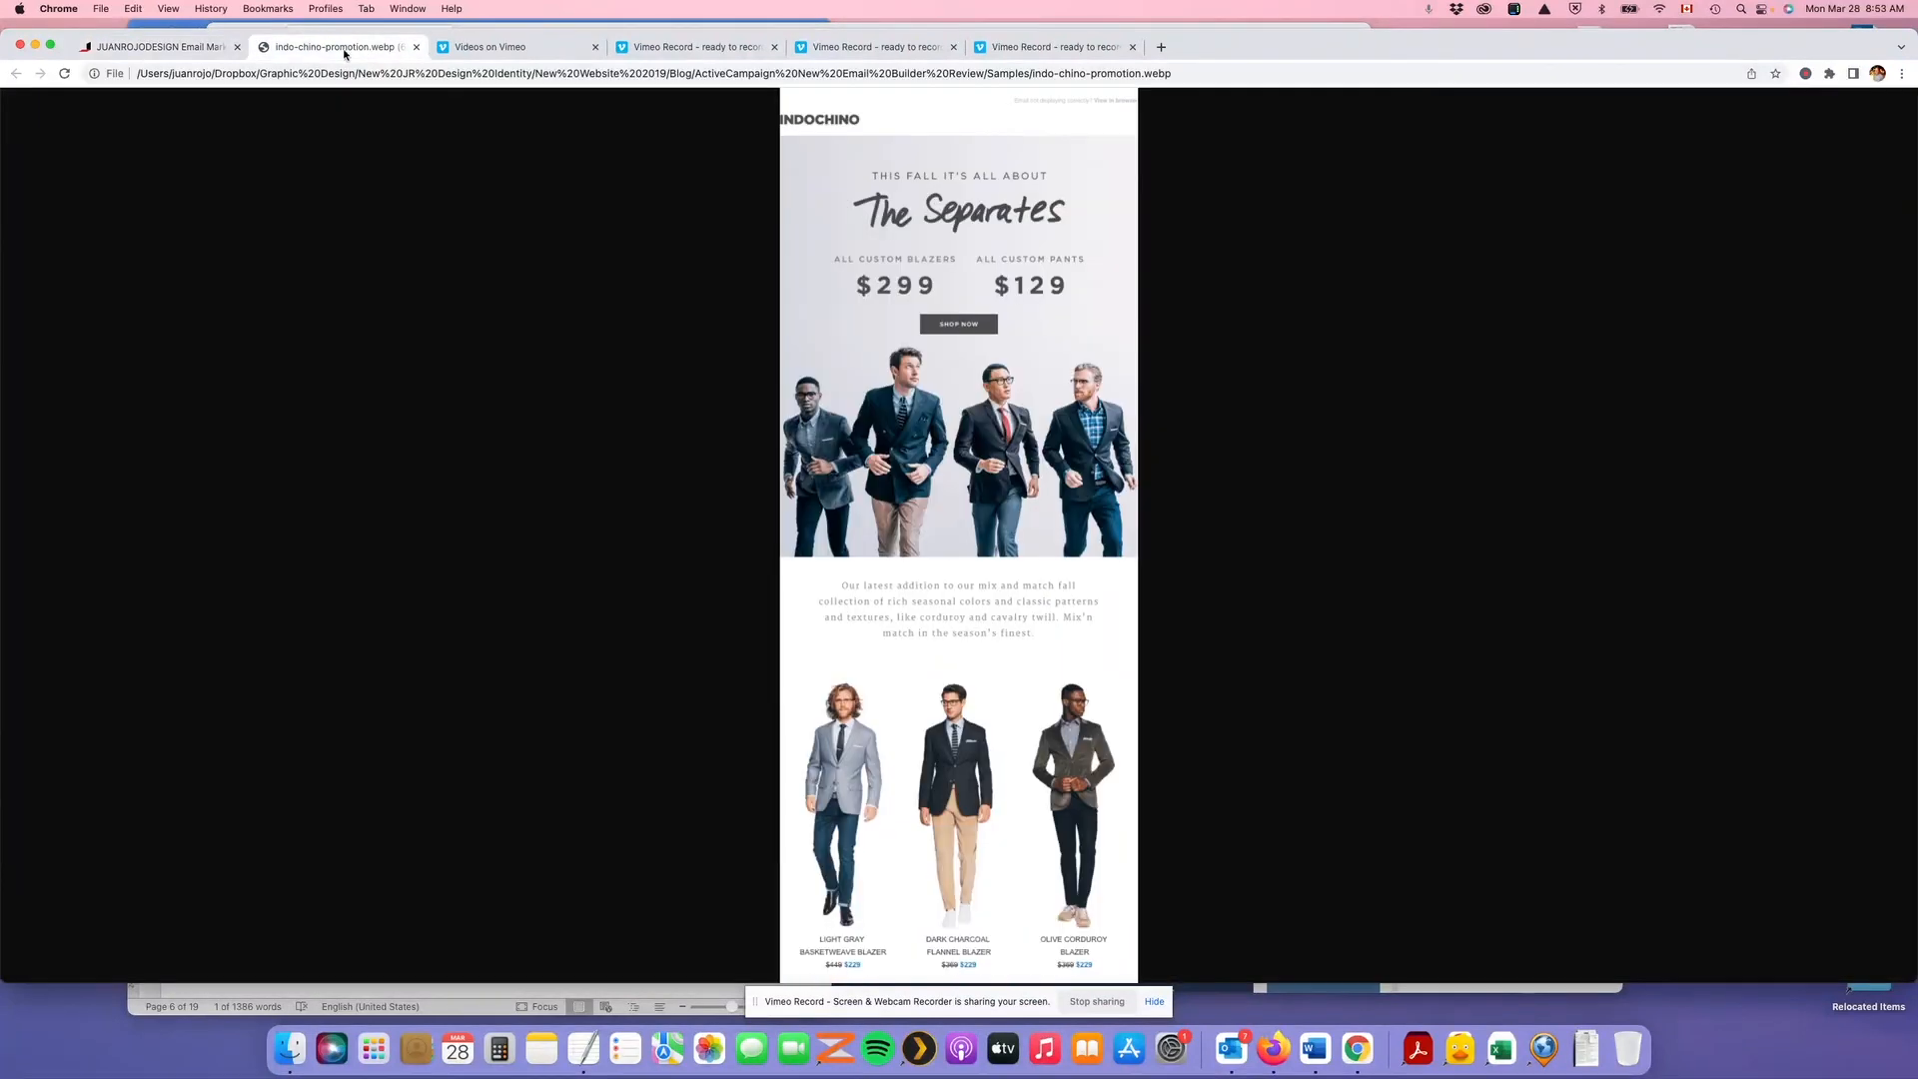
click(160, 47)
drag(1021, 861, 938, 861)
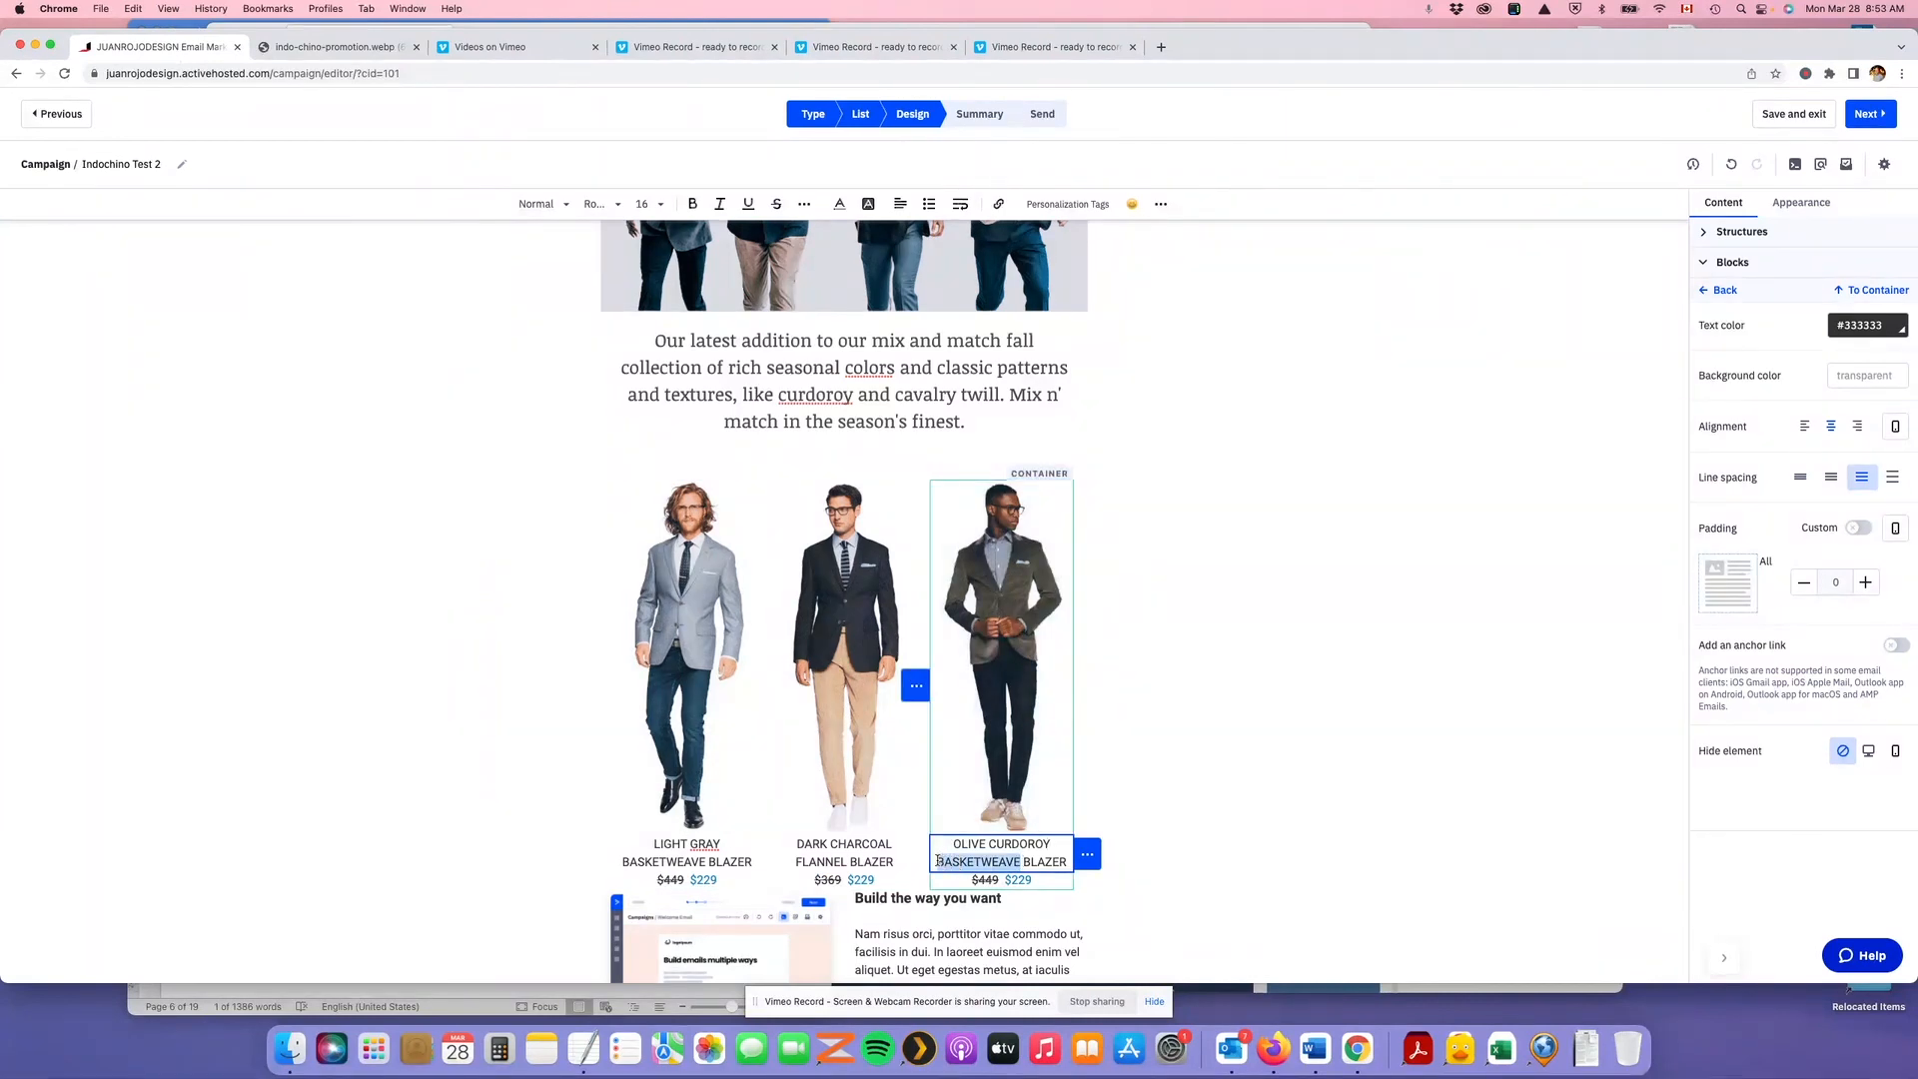
key(BackSpace)
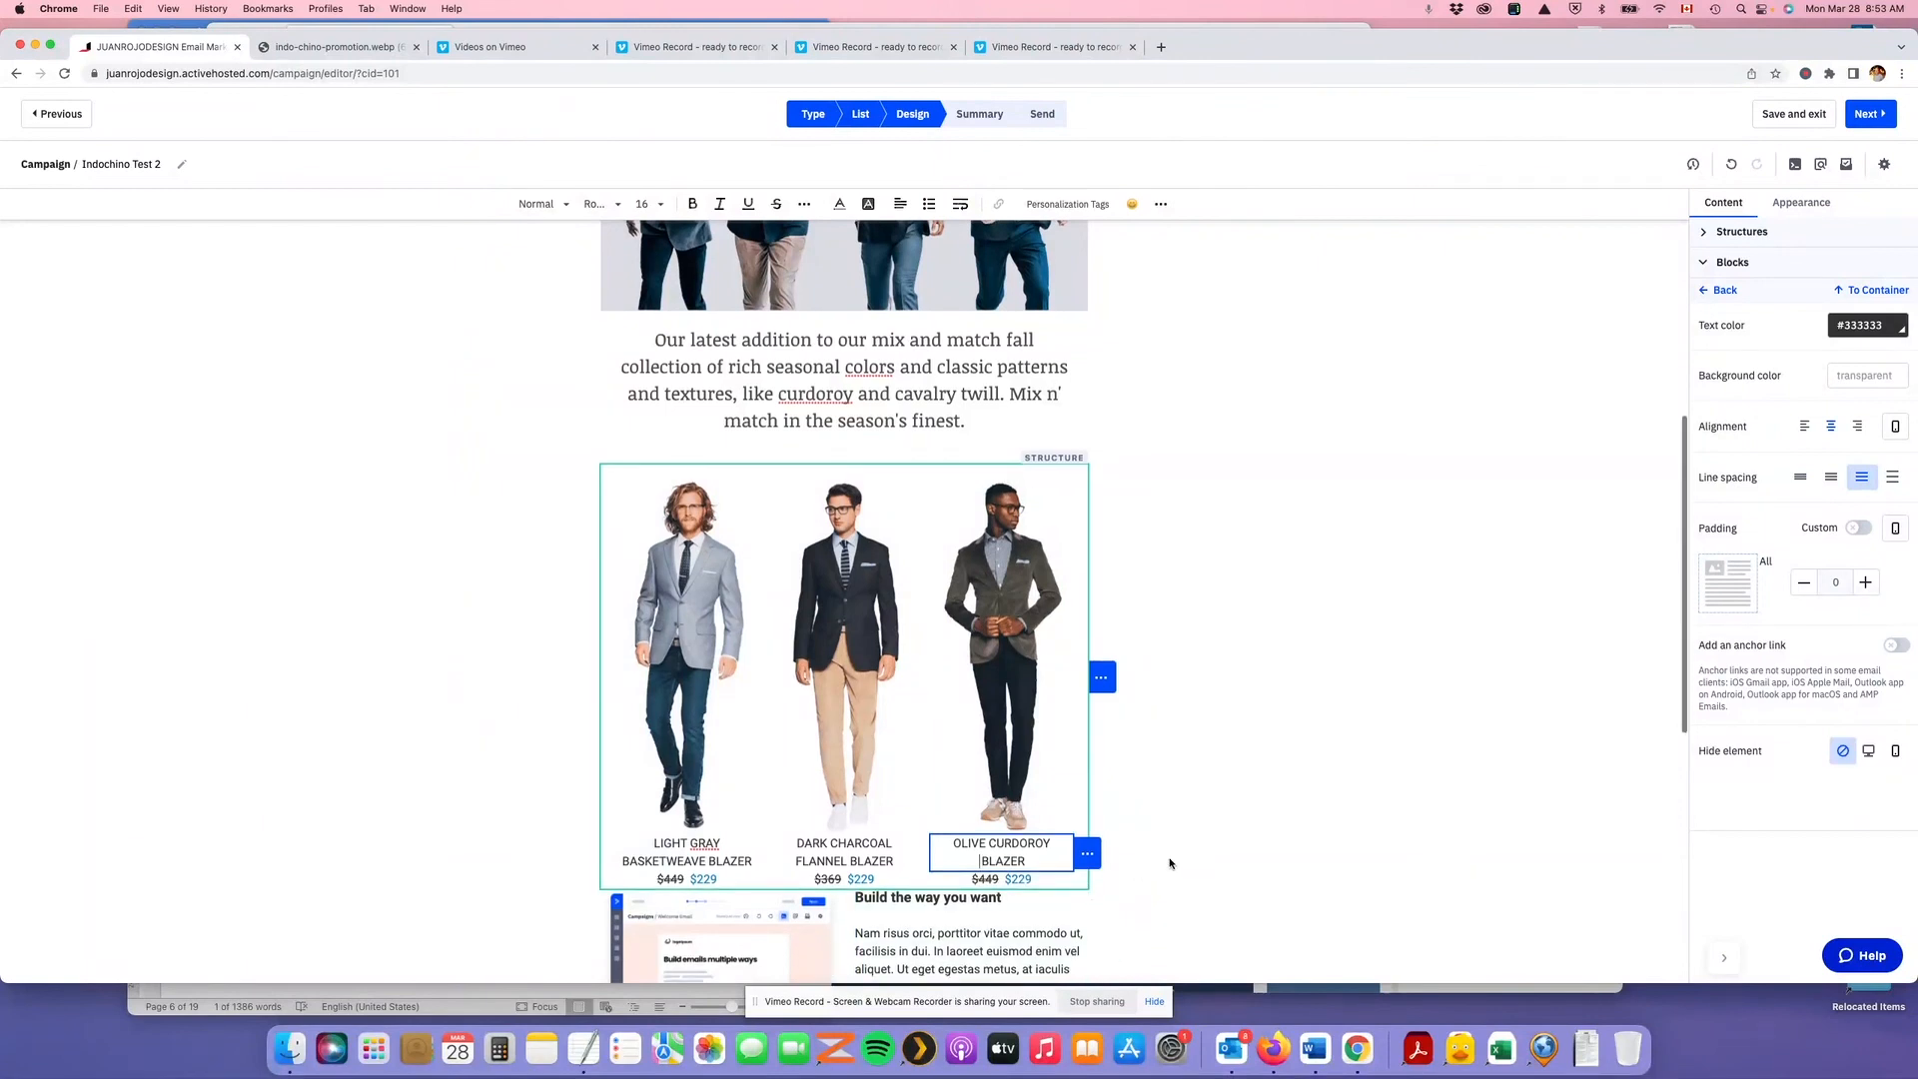
Delete the third model's price block and replace it with a duplicate of the second model's $369 / $229 price block
scroll(1049, 883, down, 3)
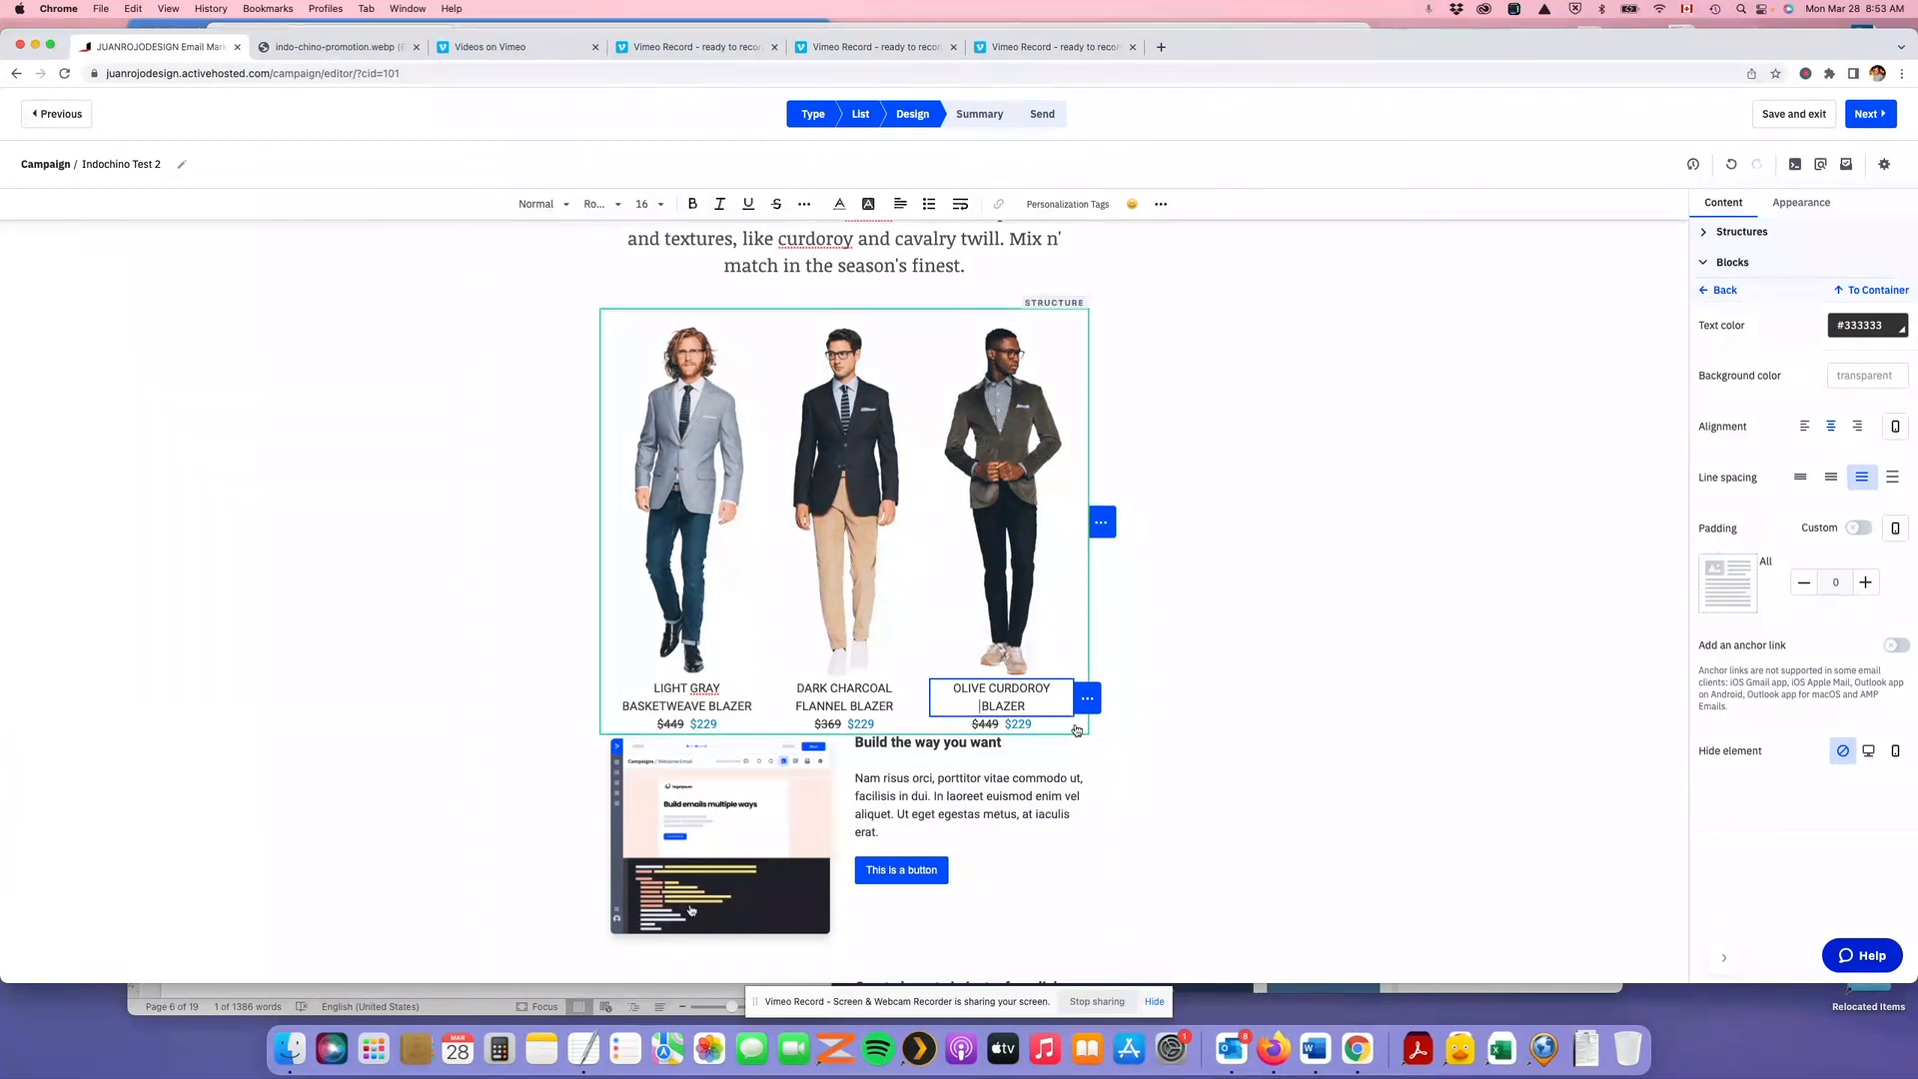
click(1076, 730)
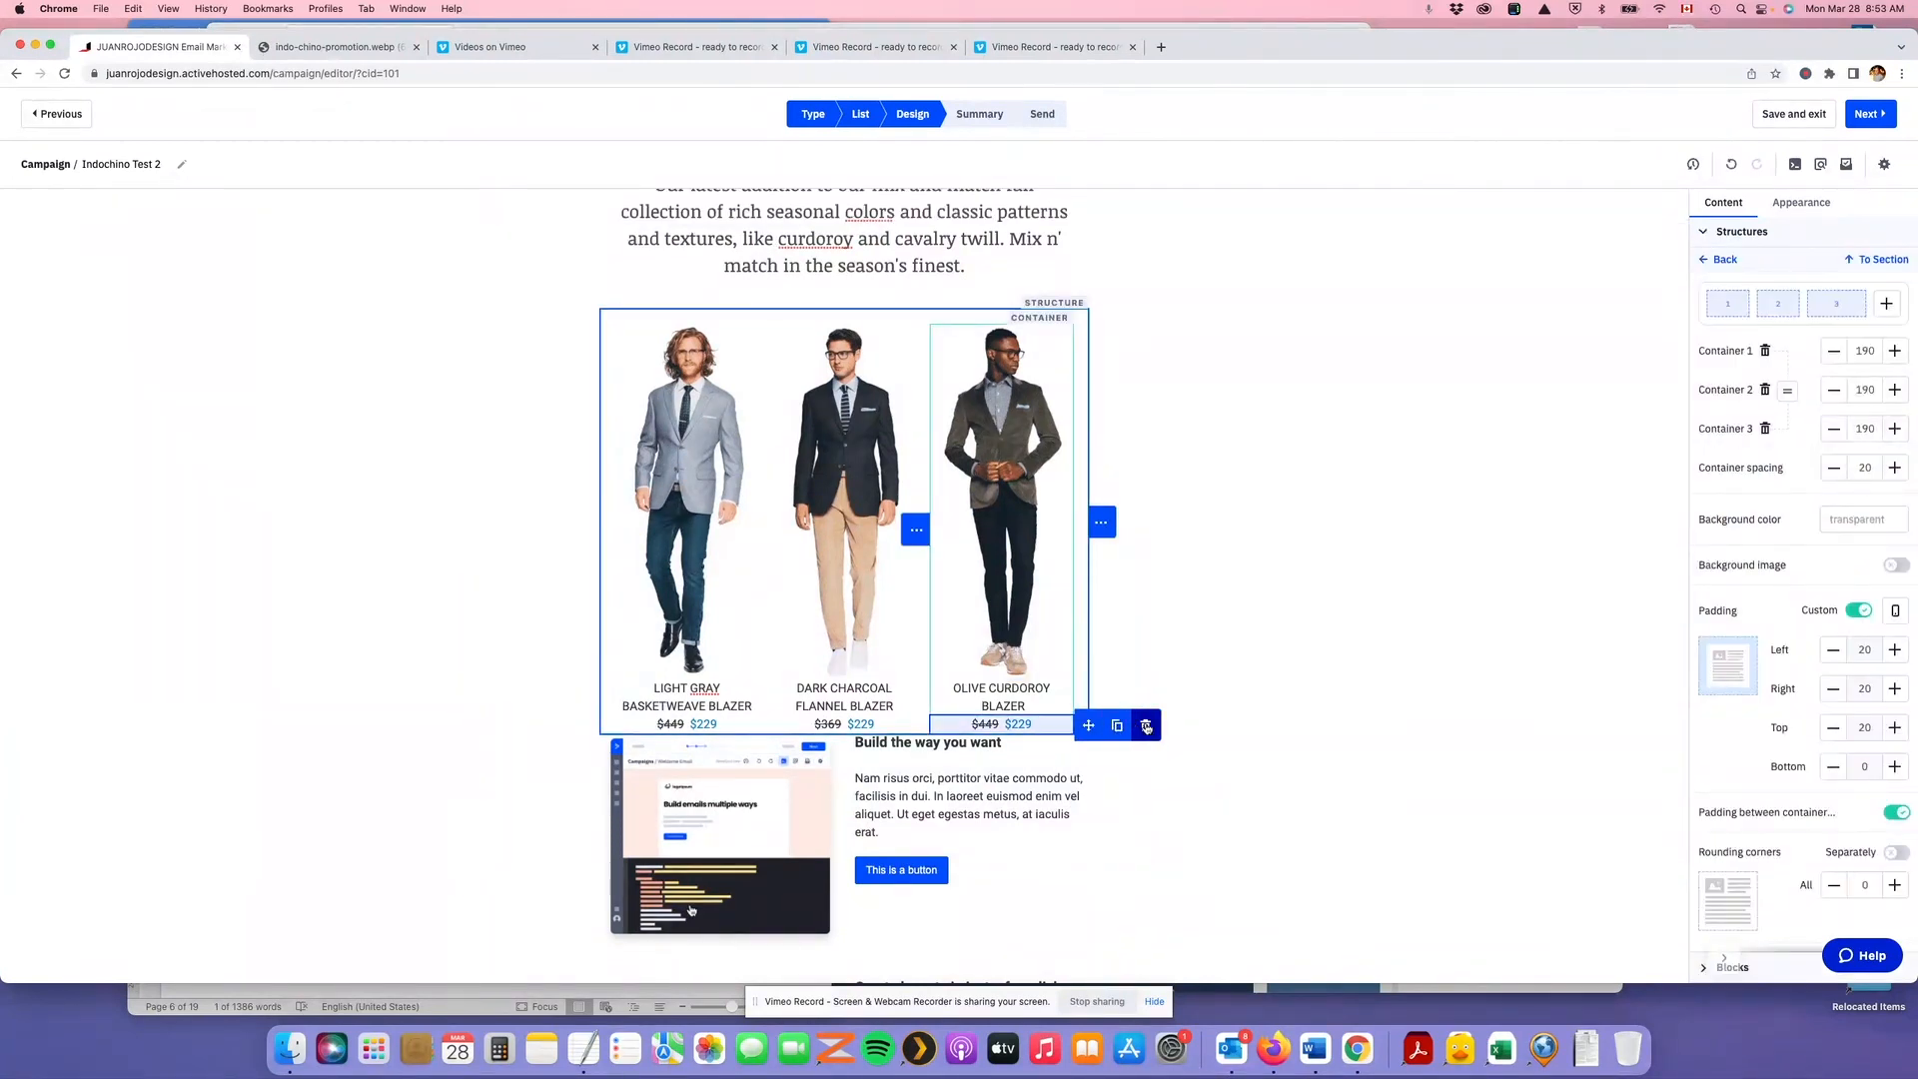
click(1146, 726)
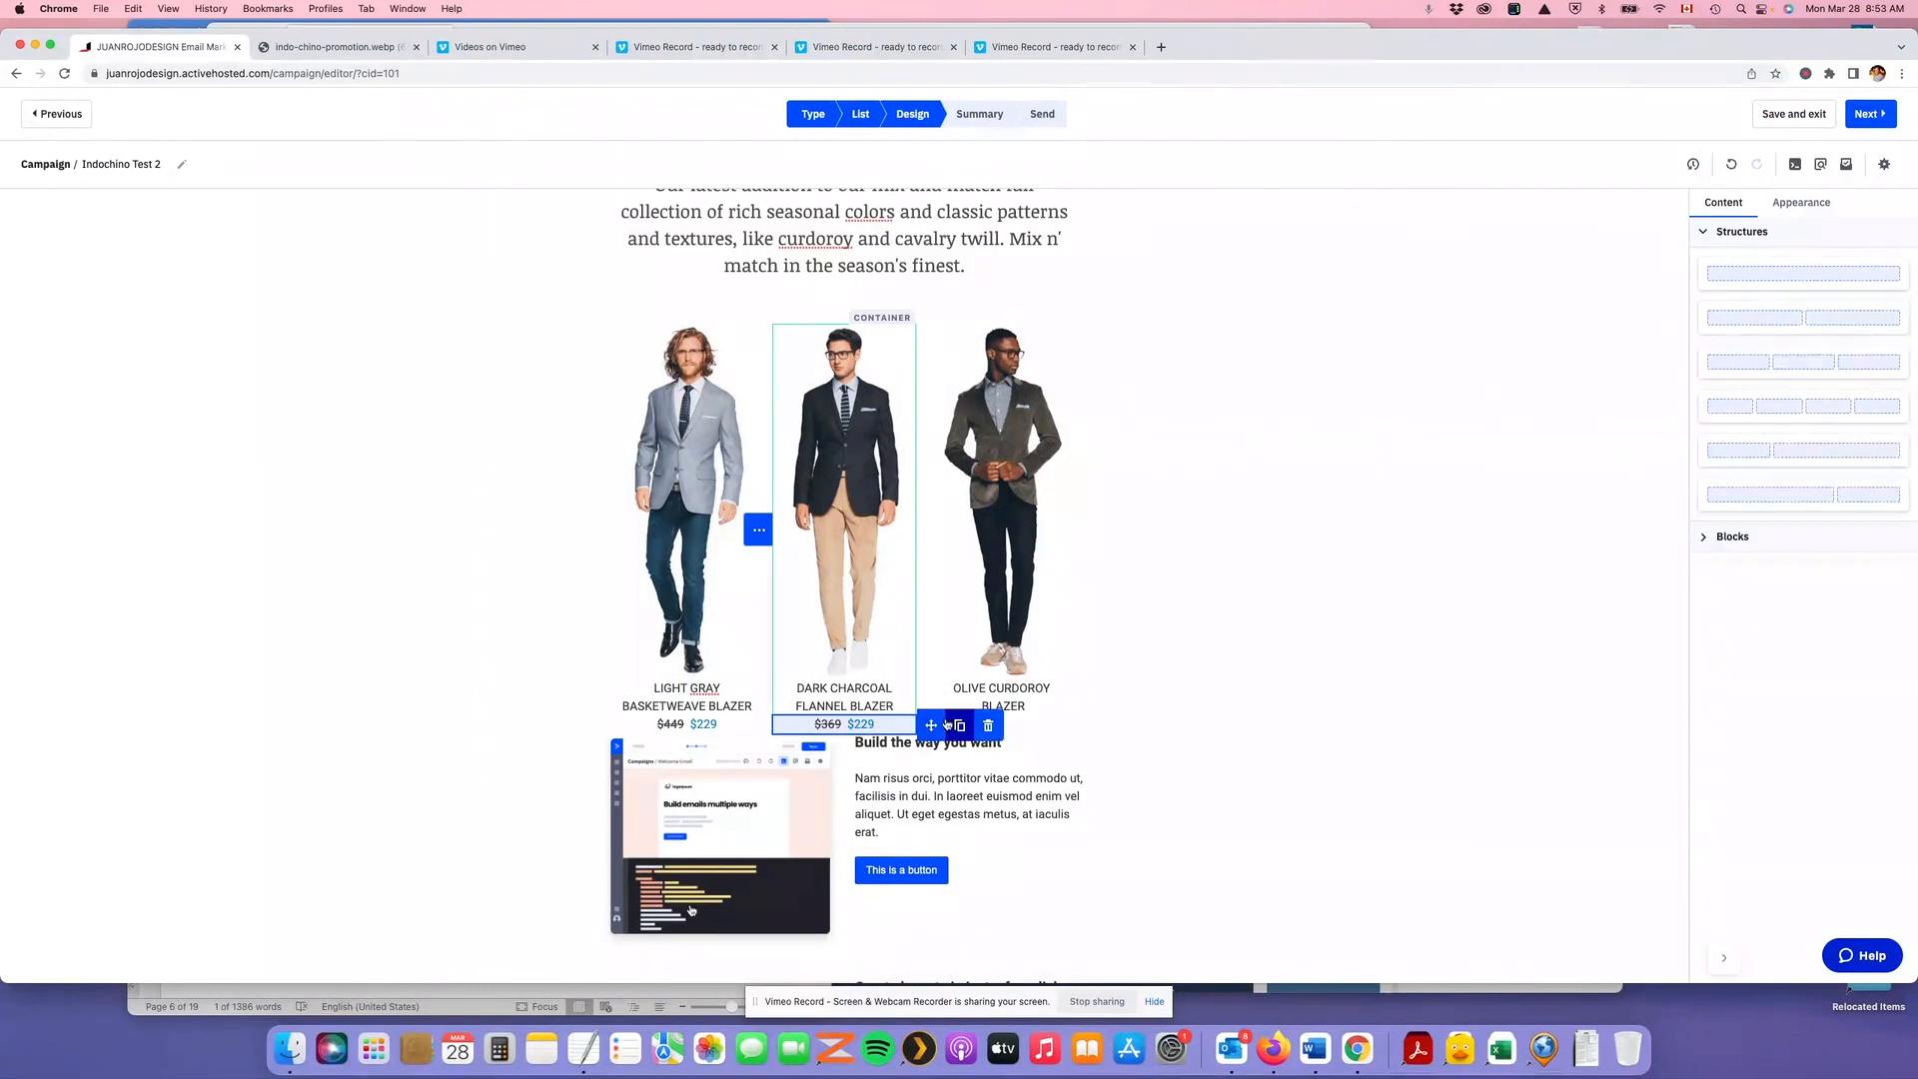
click(962, 729)
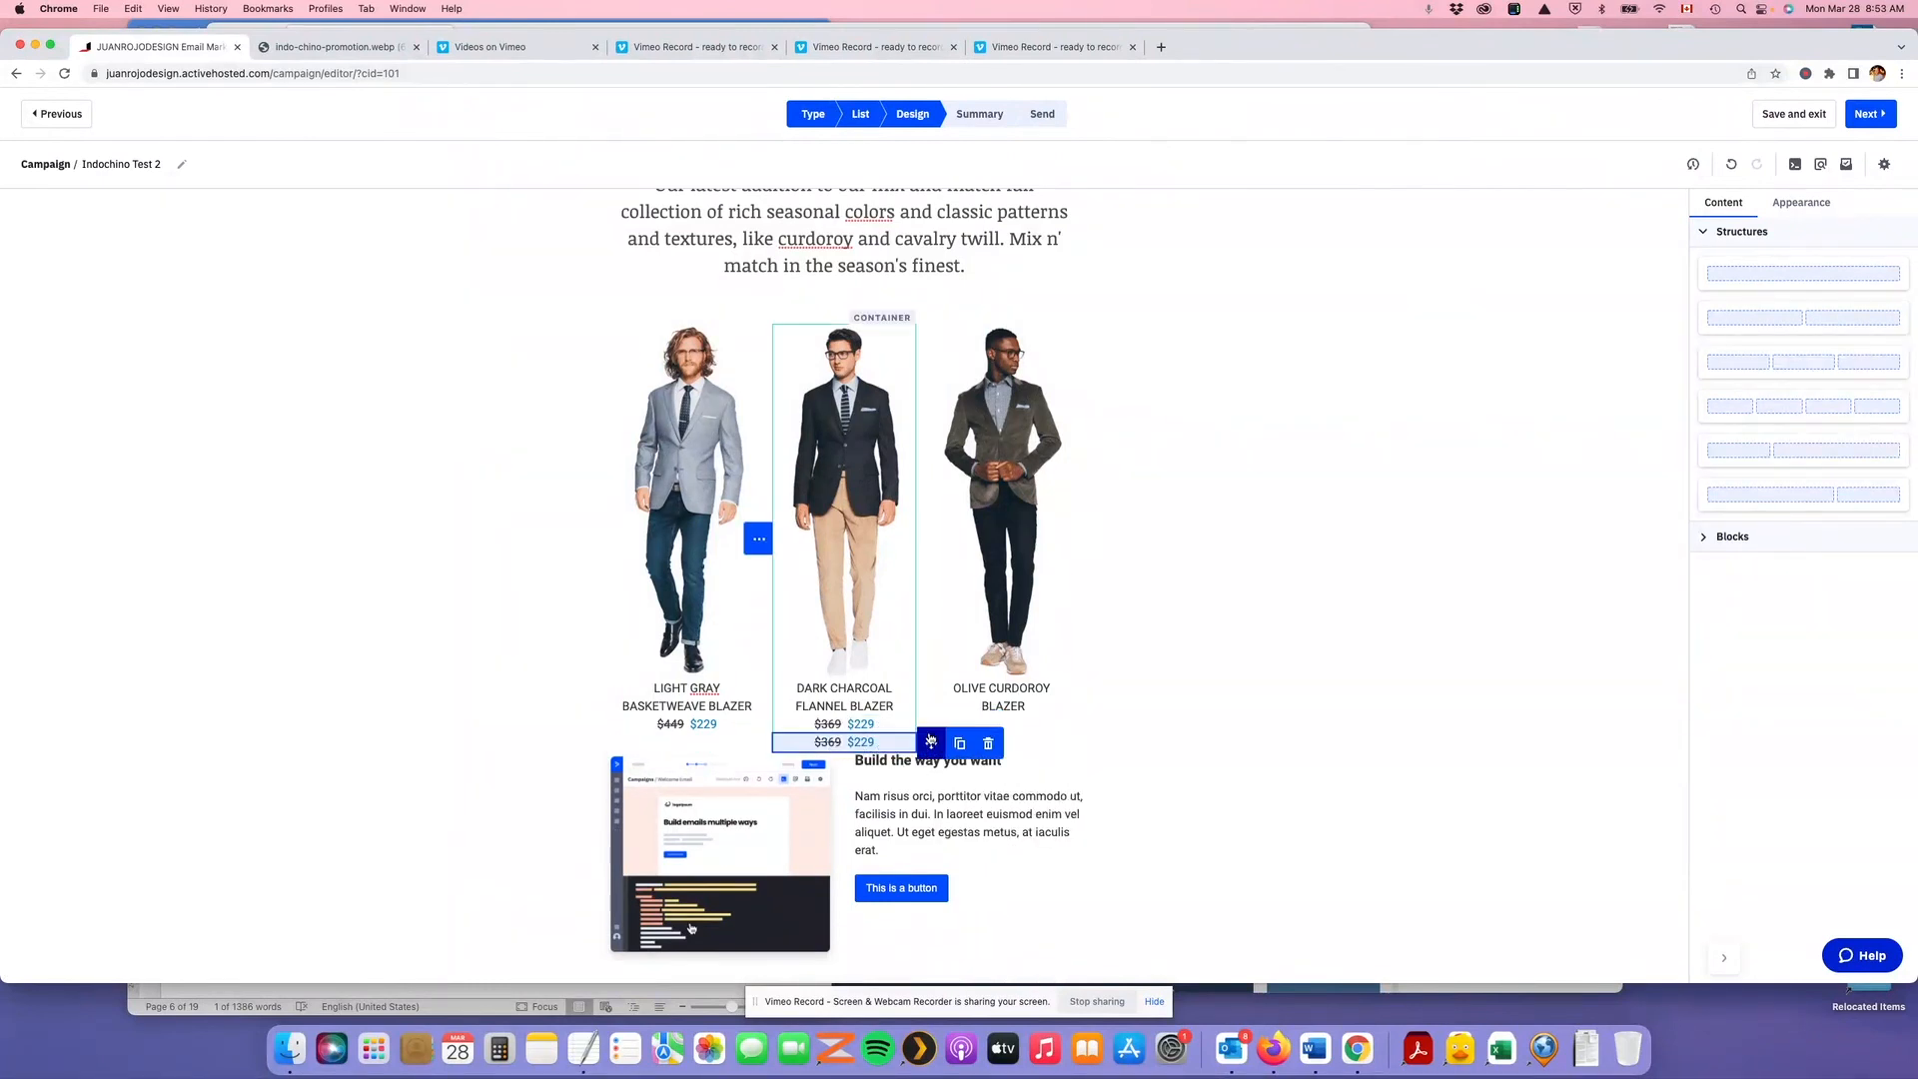
drag(939, 743, 1044, 712)
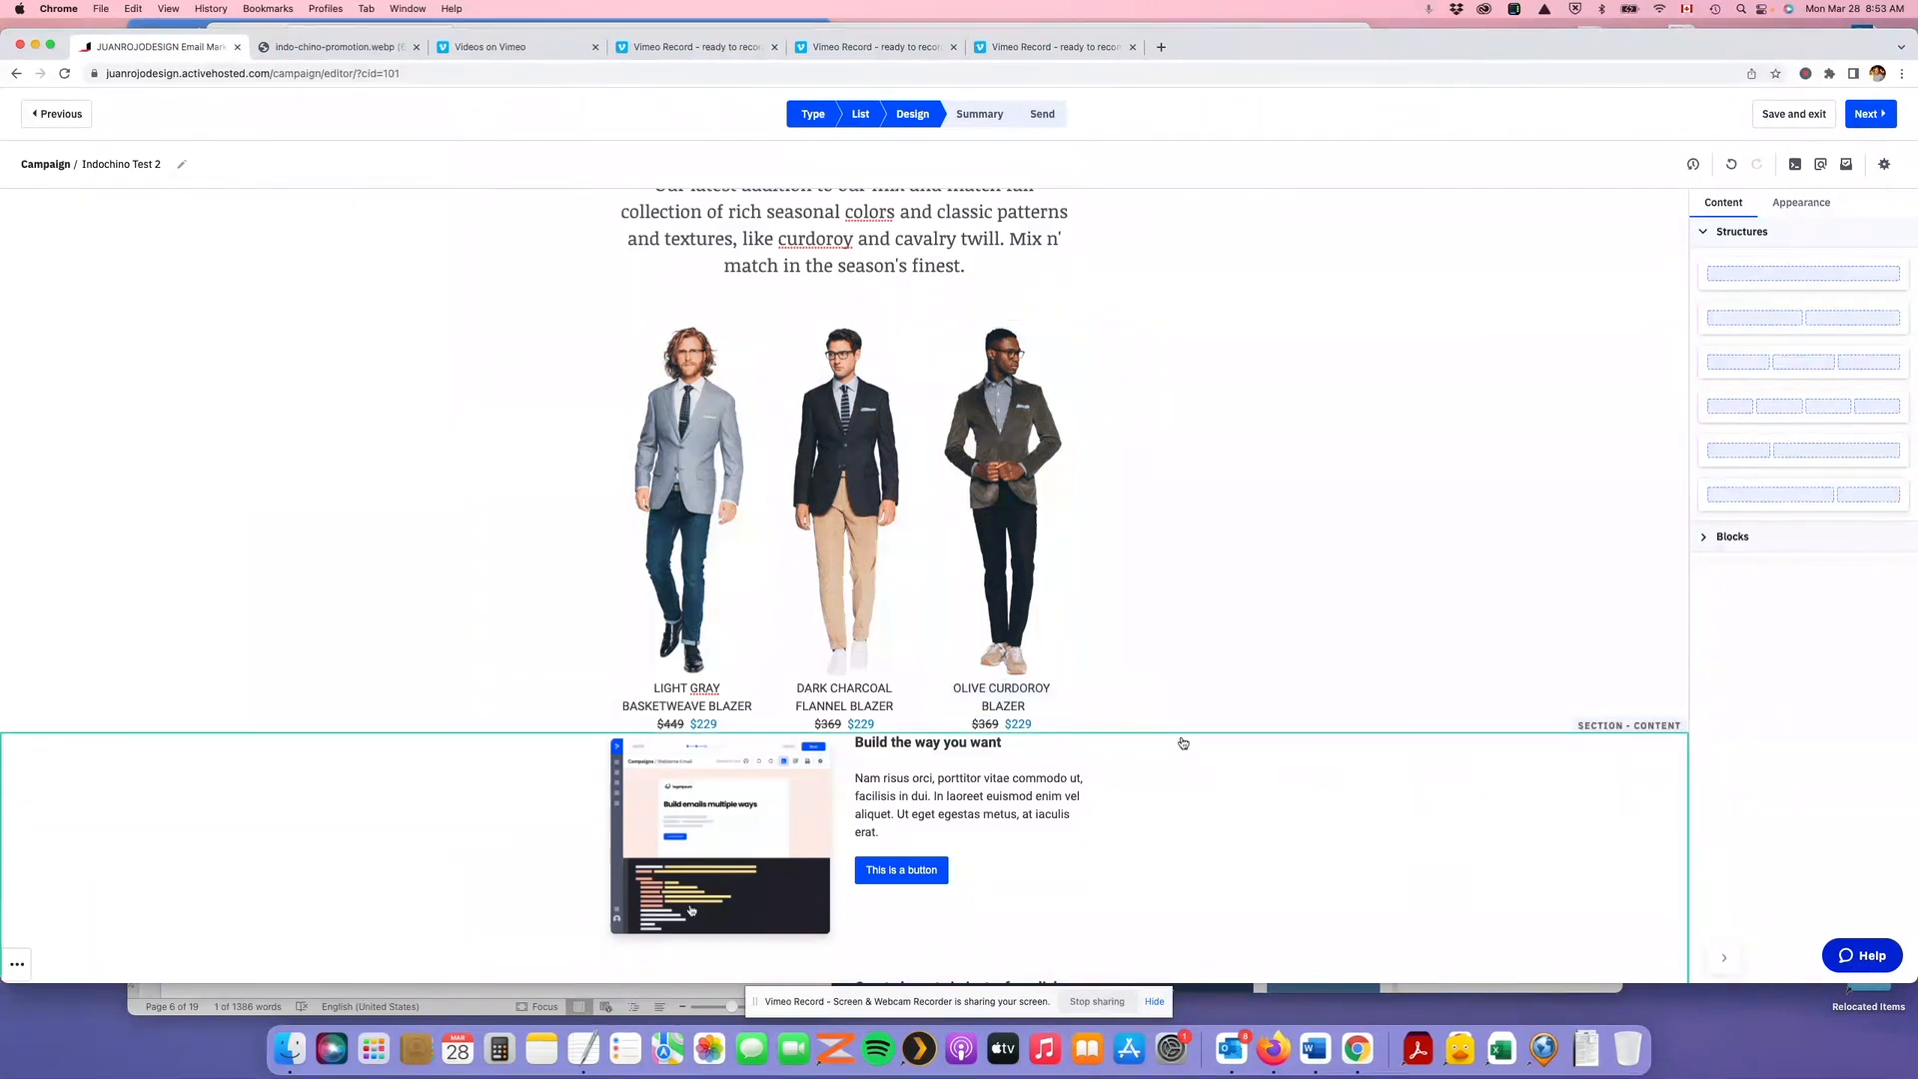
Copy the footer colour from the TextEdit colour notes and set the footer container's background color to #4d4d4d
scroll(1182, 736, up, 5)
scroll(1183, 744, up, 5)
scroll(1183, 743, down, 8)
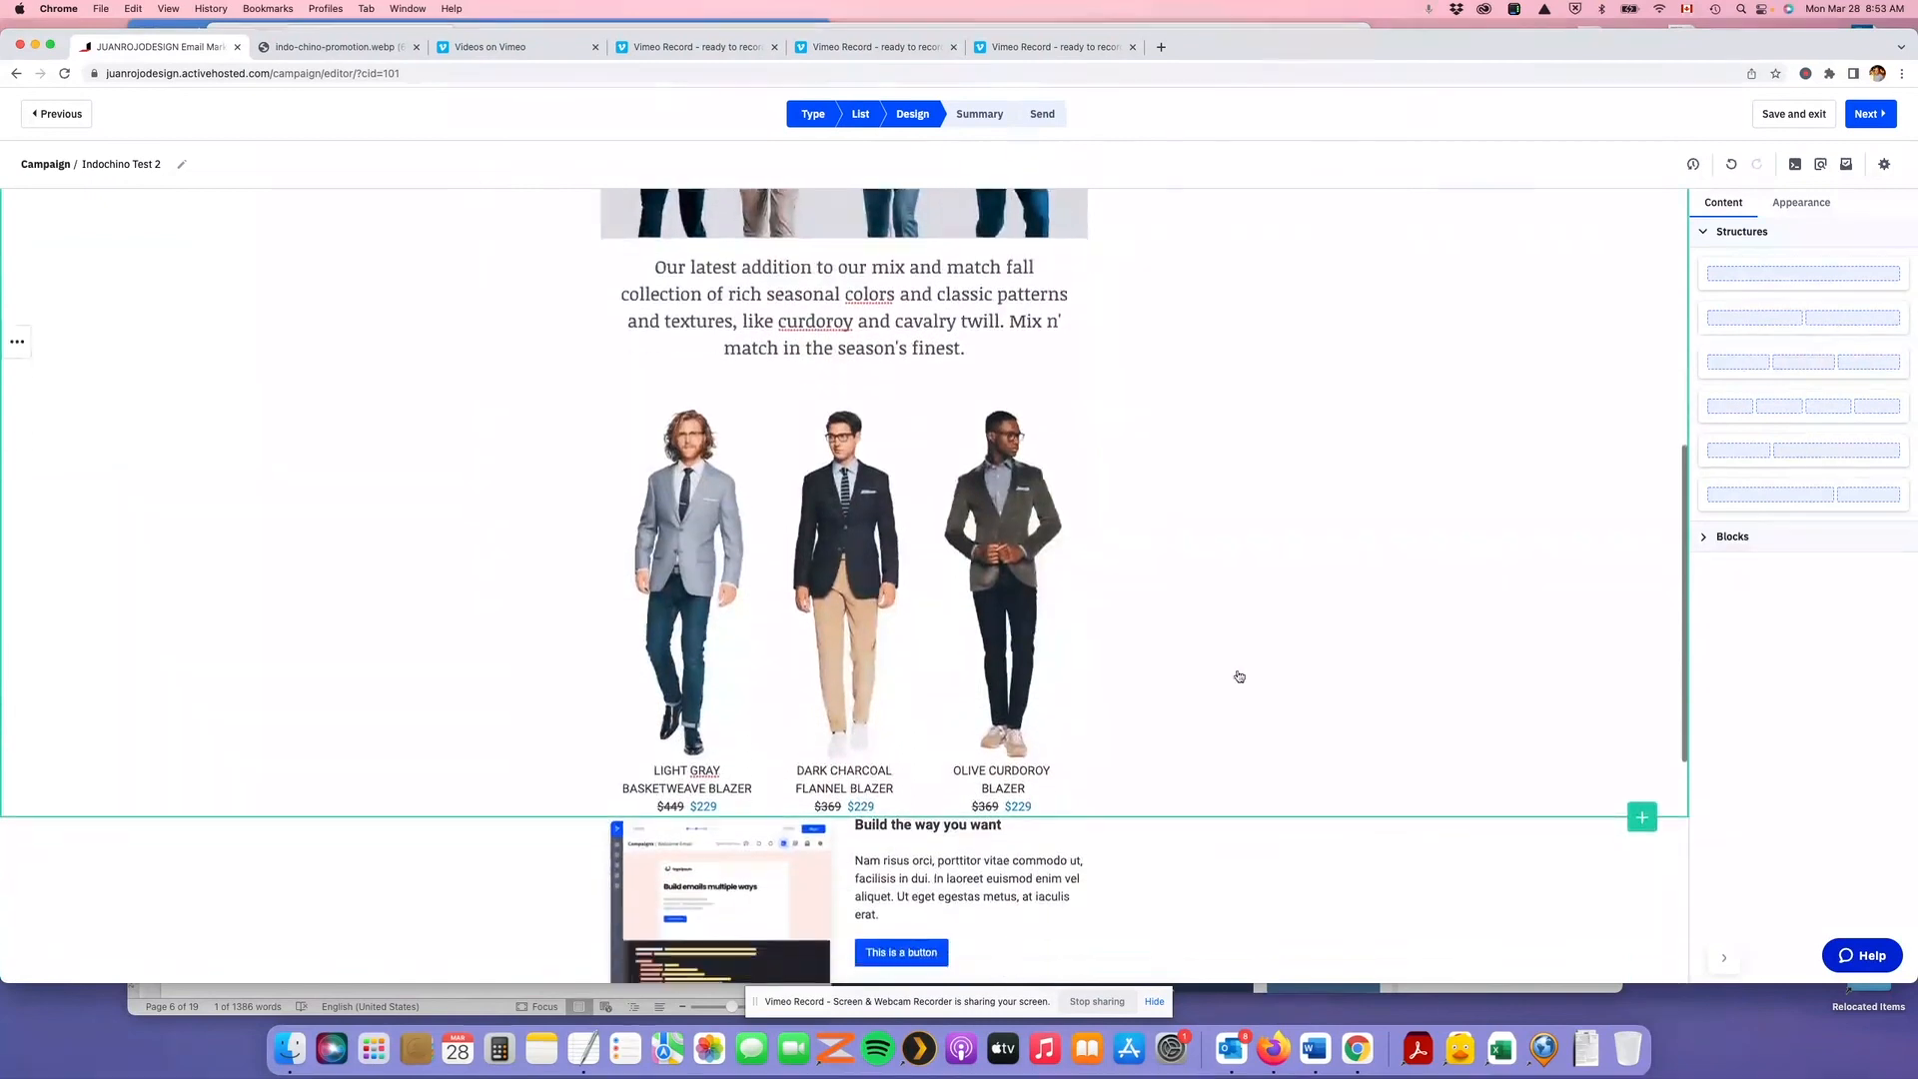
scroll(1668, 358, down, 5)
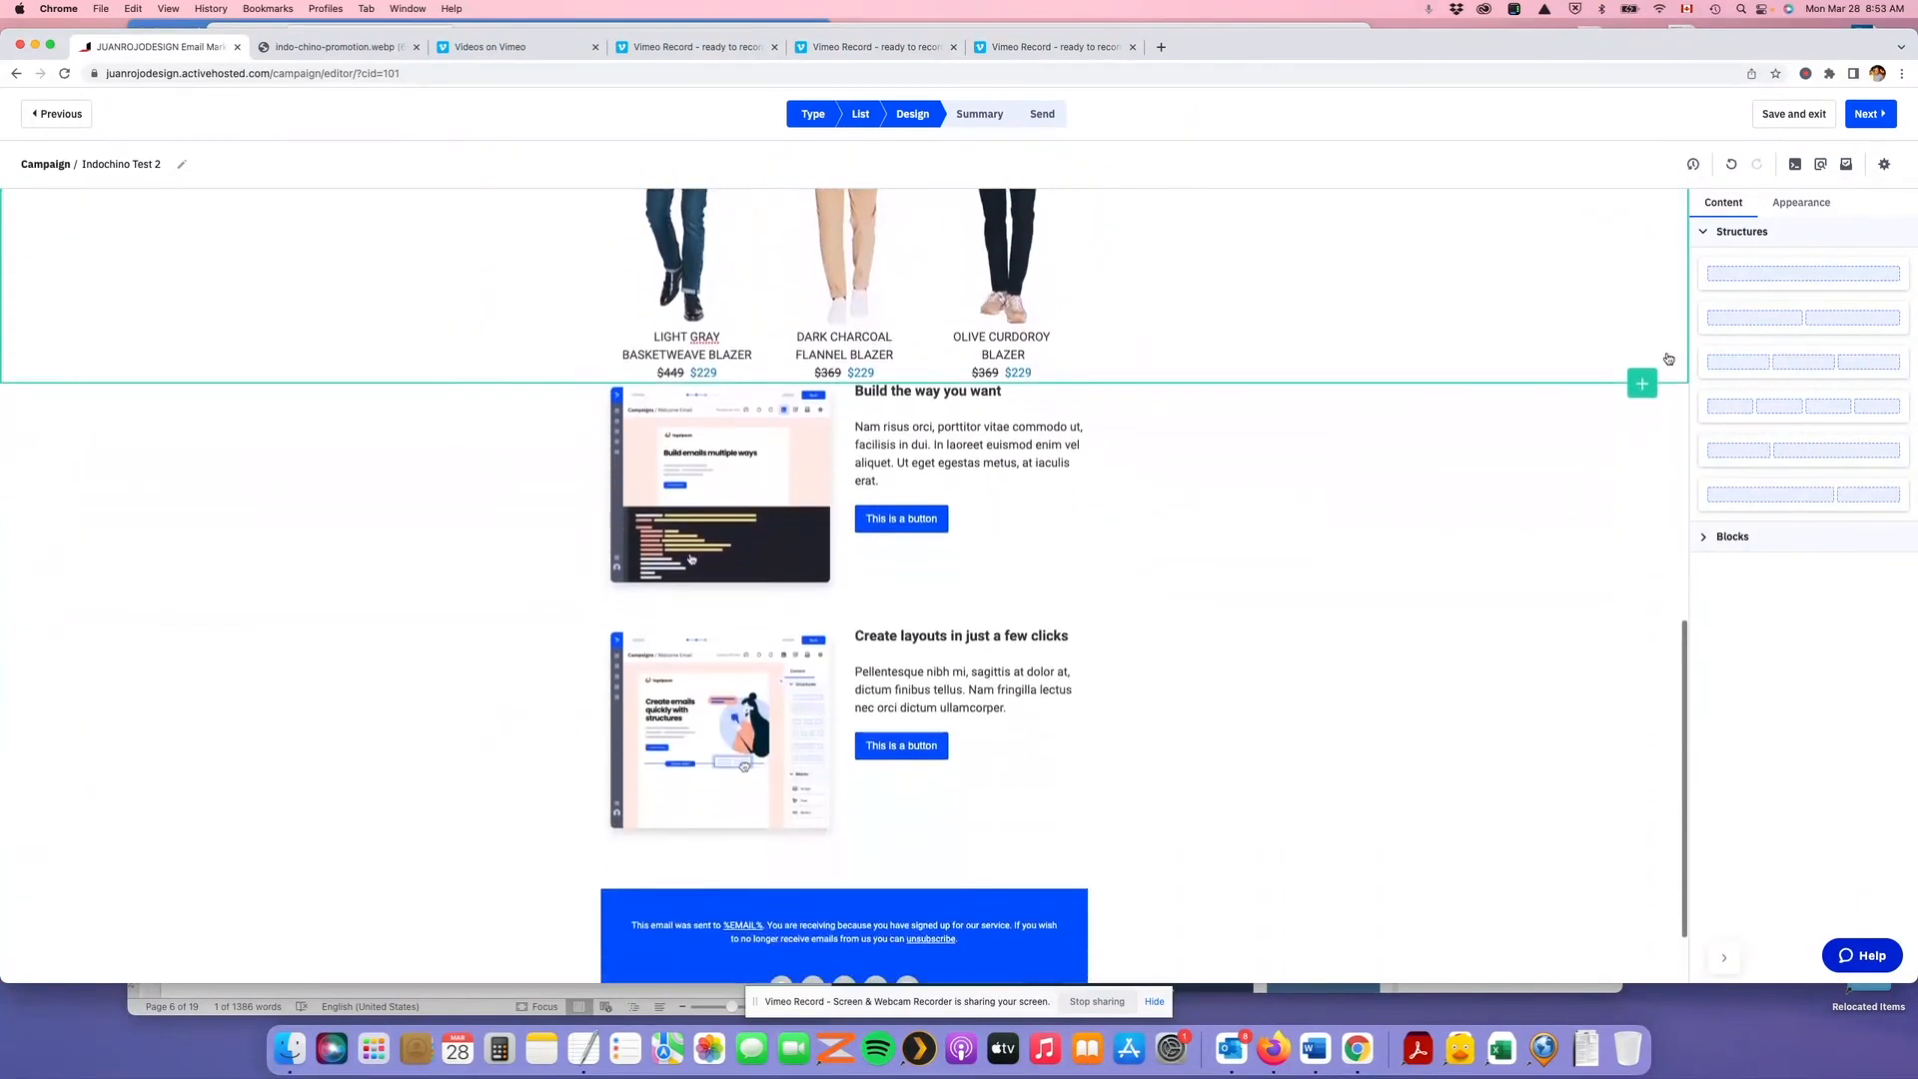
scroll(1669, 359, down, 2)
scroll(1636, 369, up, 2)
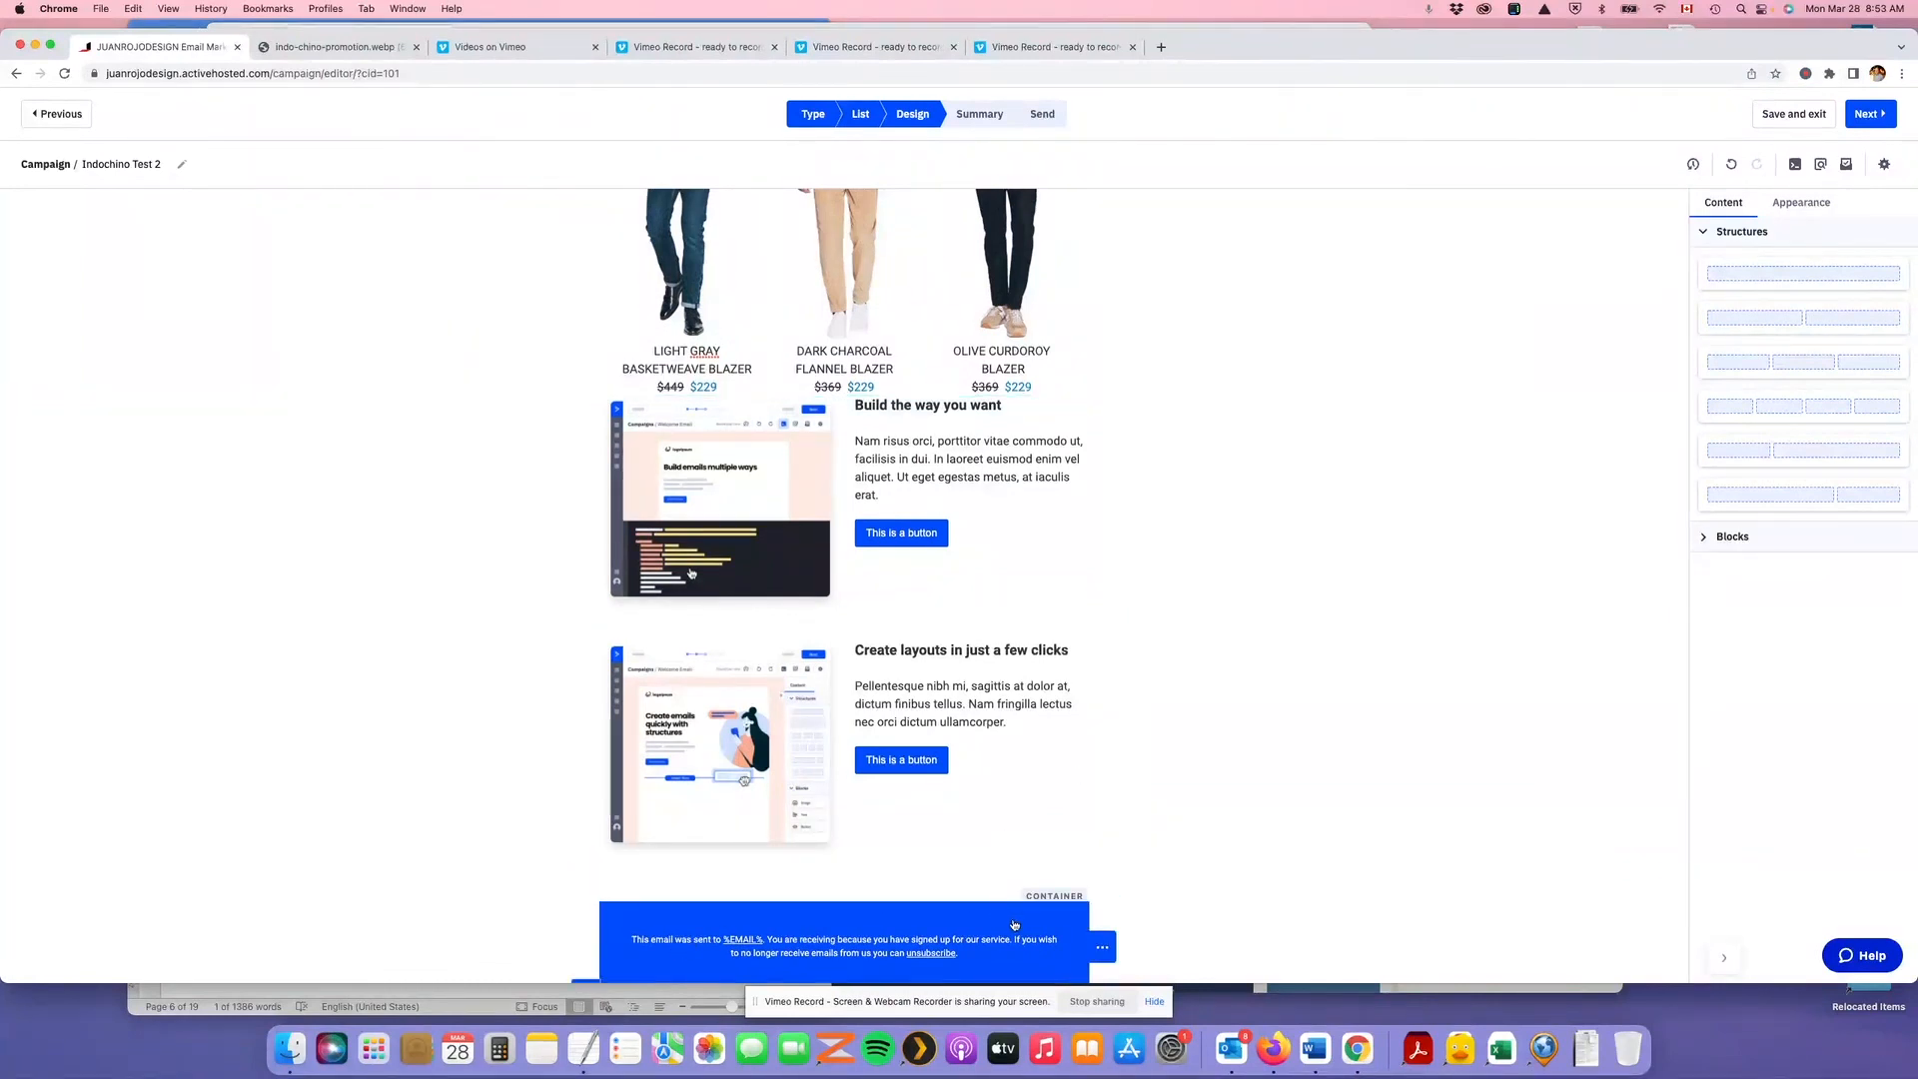
click(1061, 907)
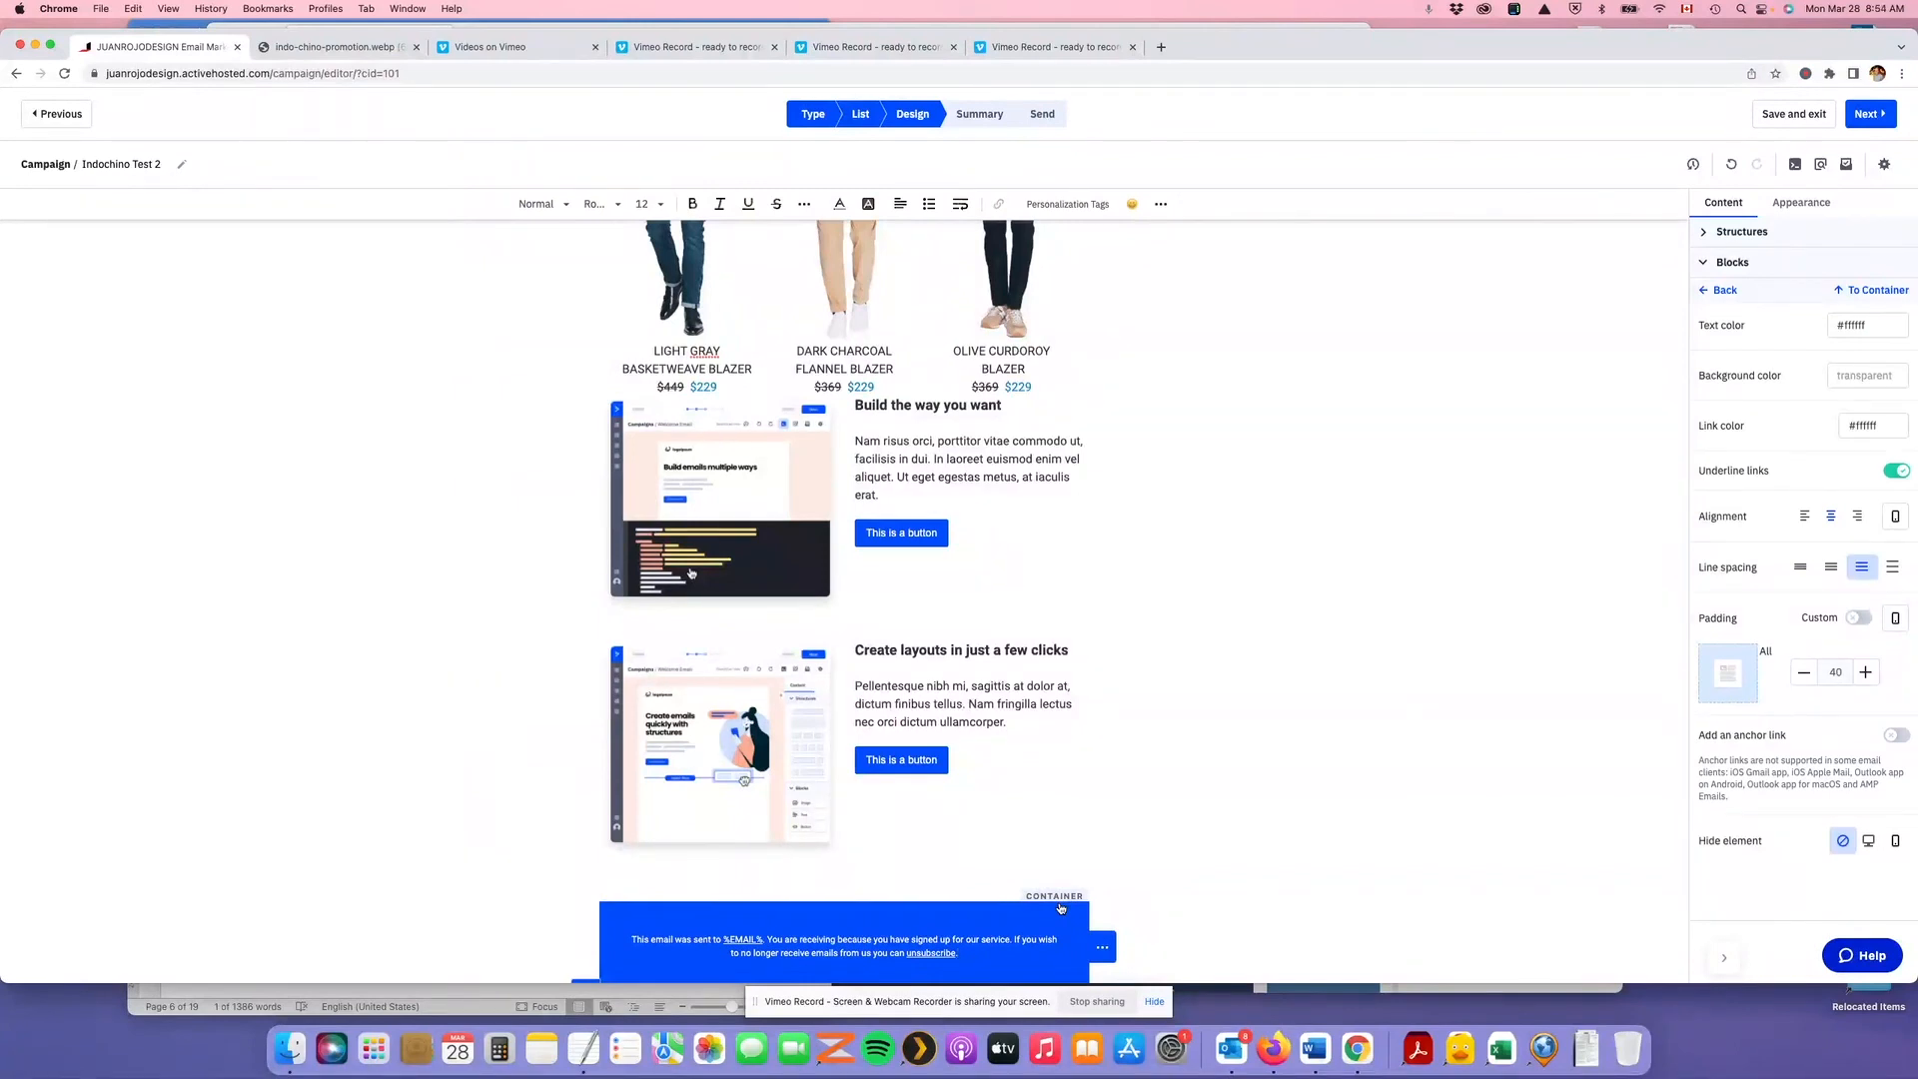
click(1061, 897)
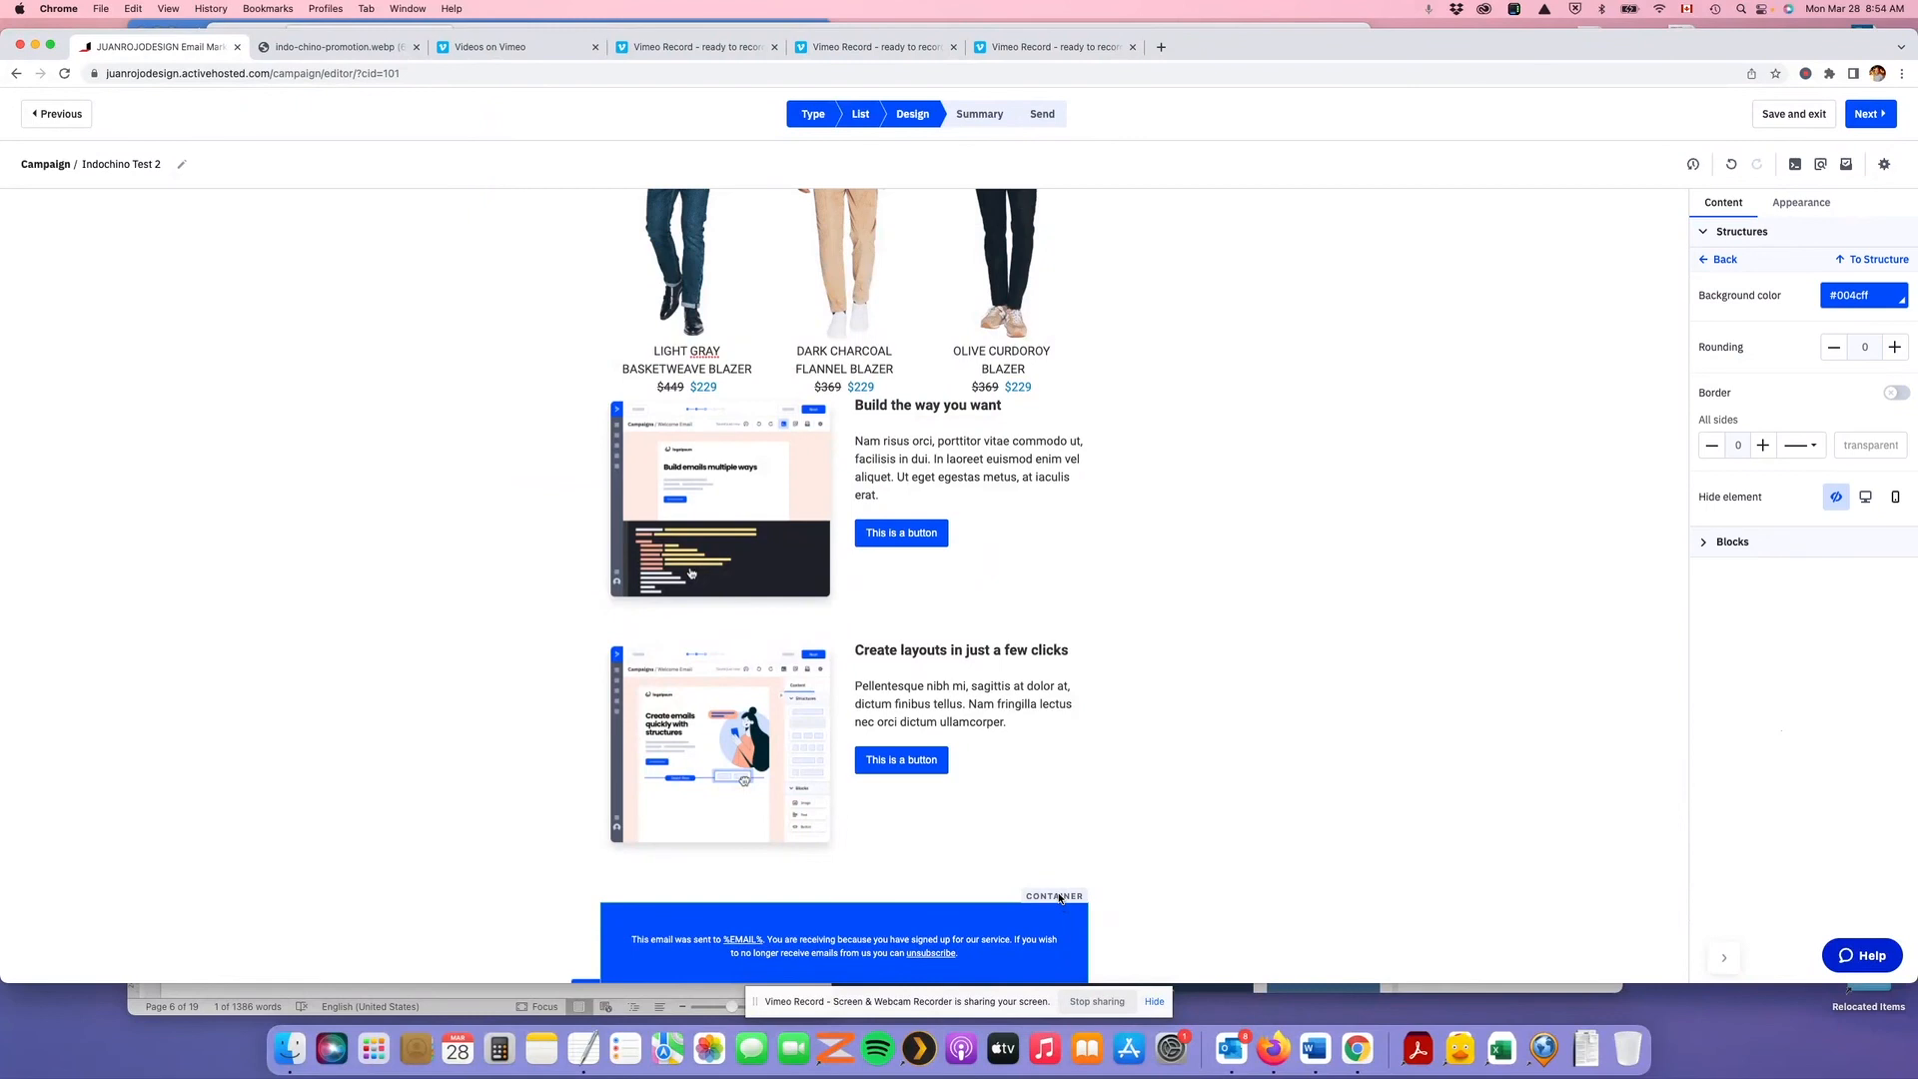
click(583, 1049)
drag(275, 200, 231, 198)
key(super+c)
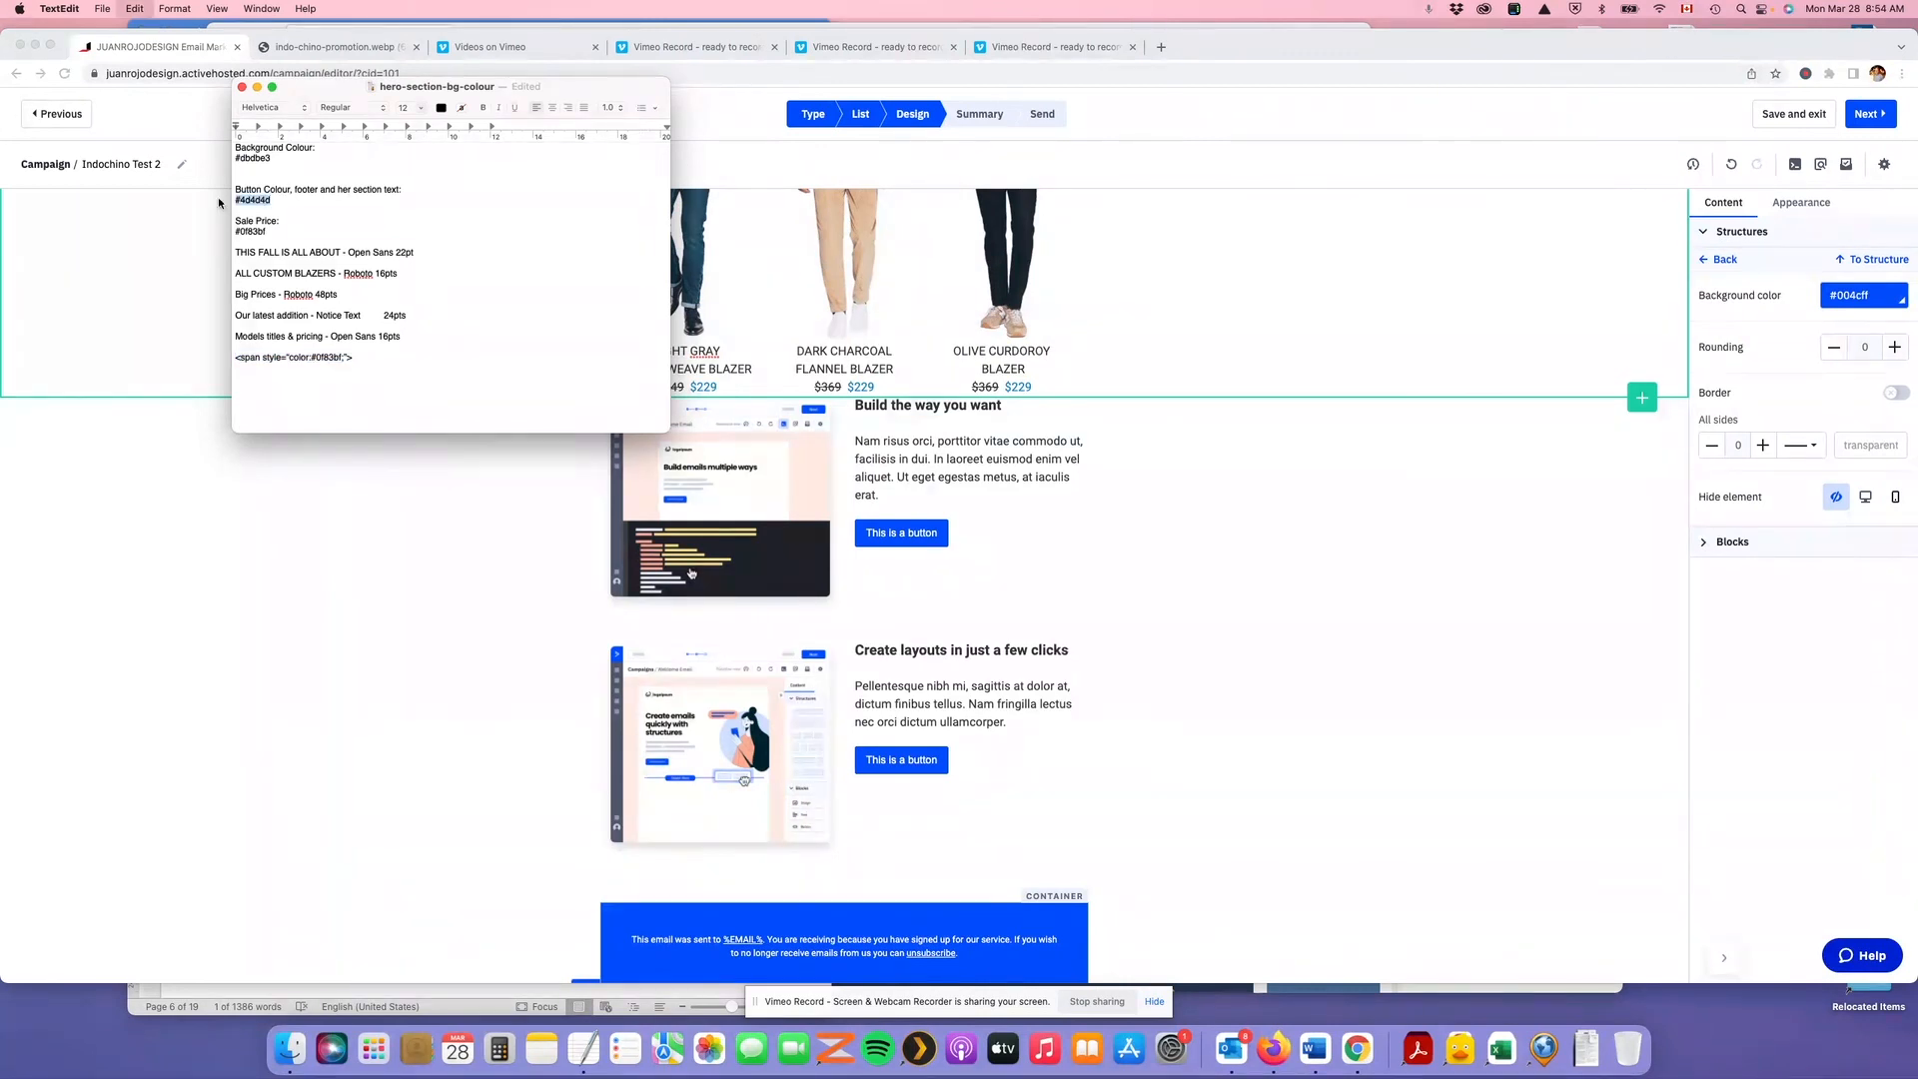
click(1860, 297)
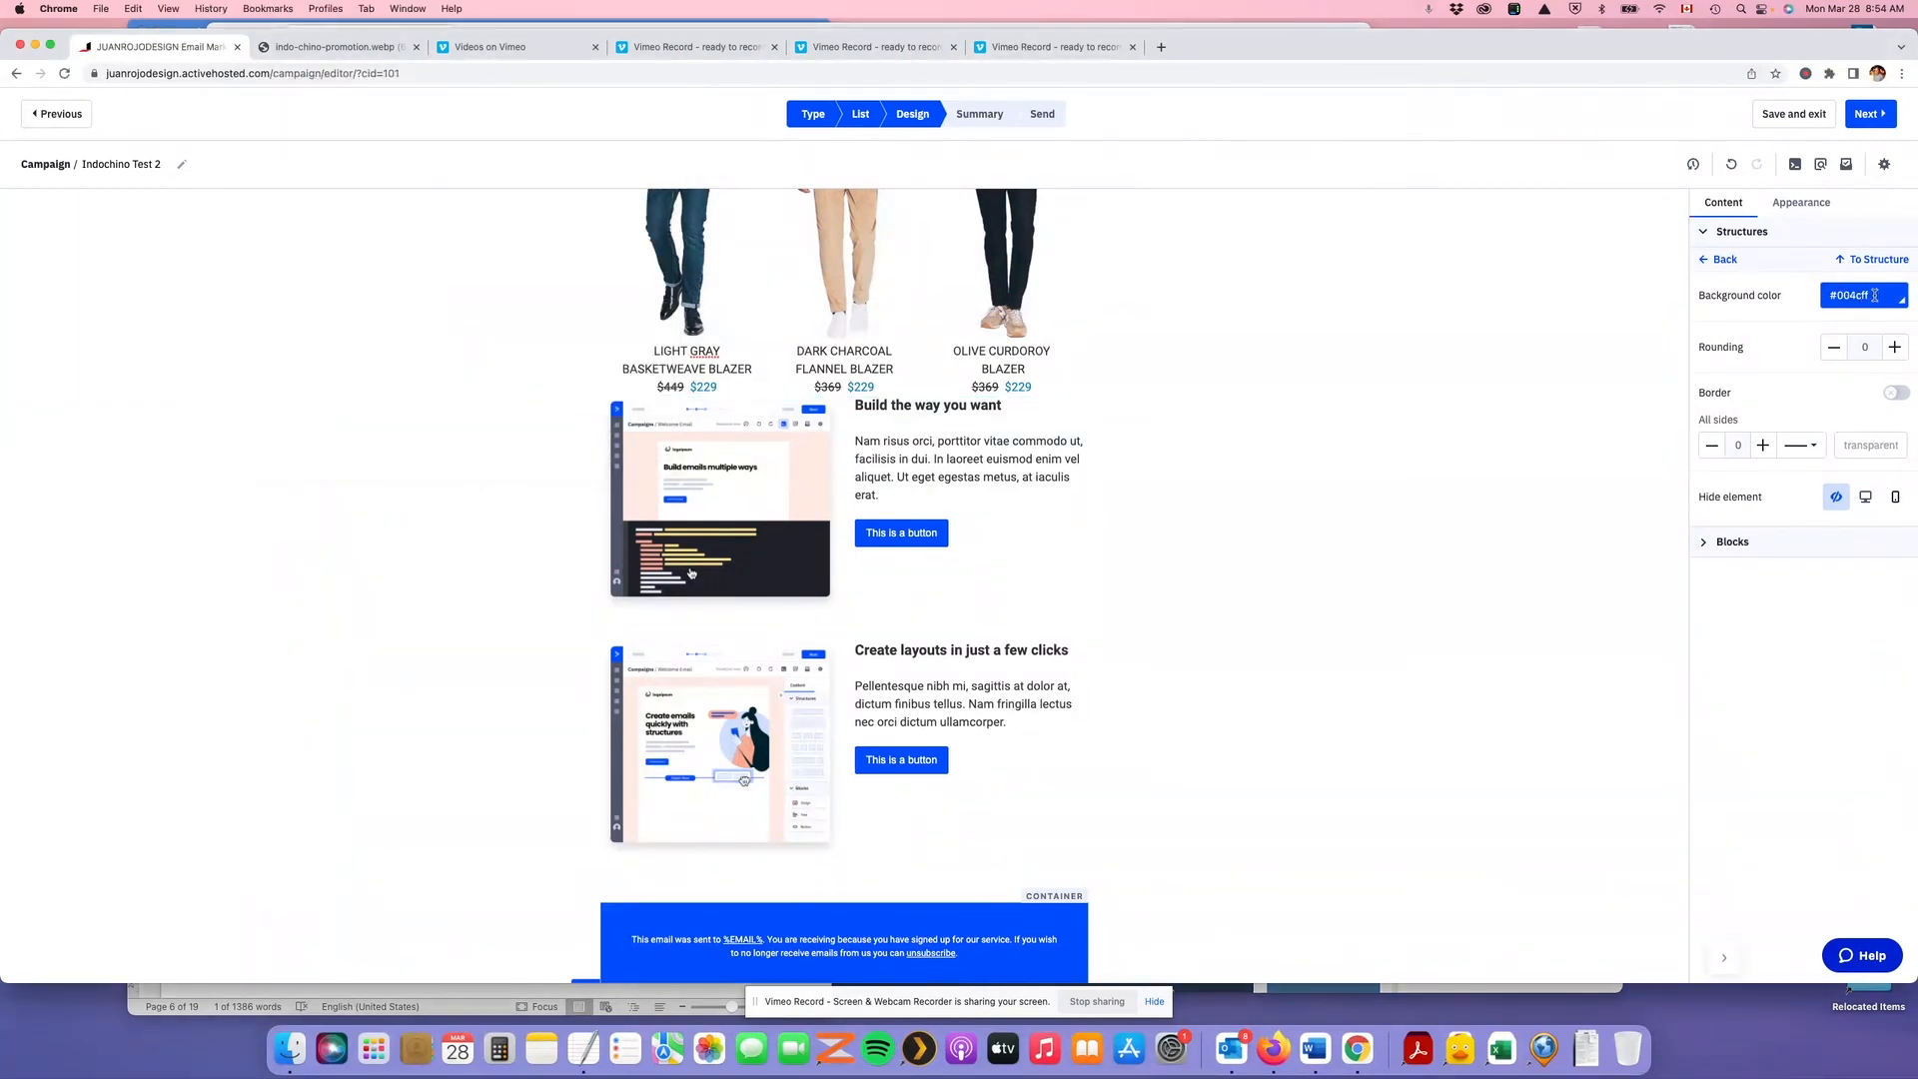
drag(1874, 297, 1823, 295)
key(super+v)
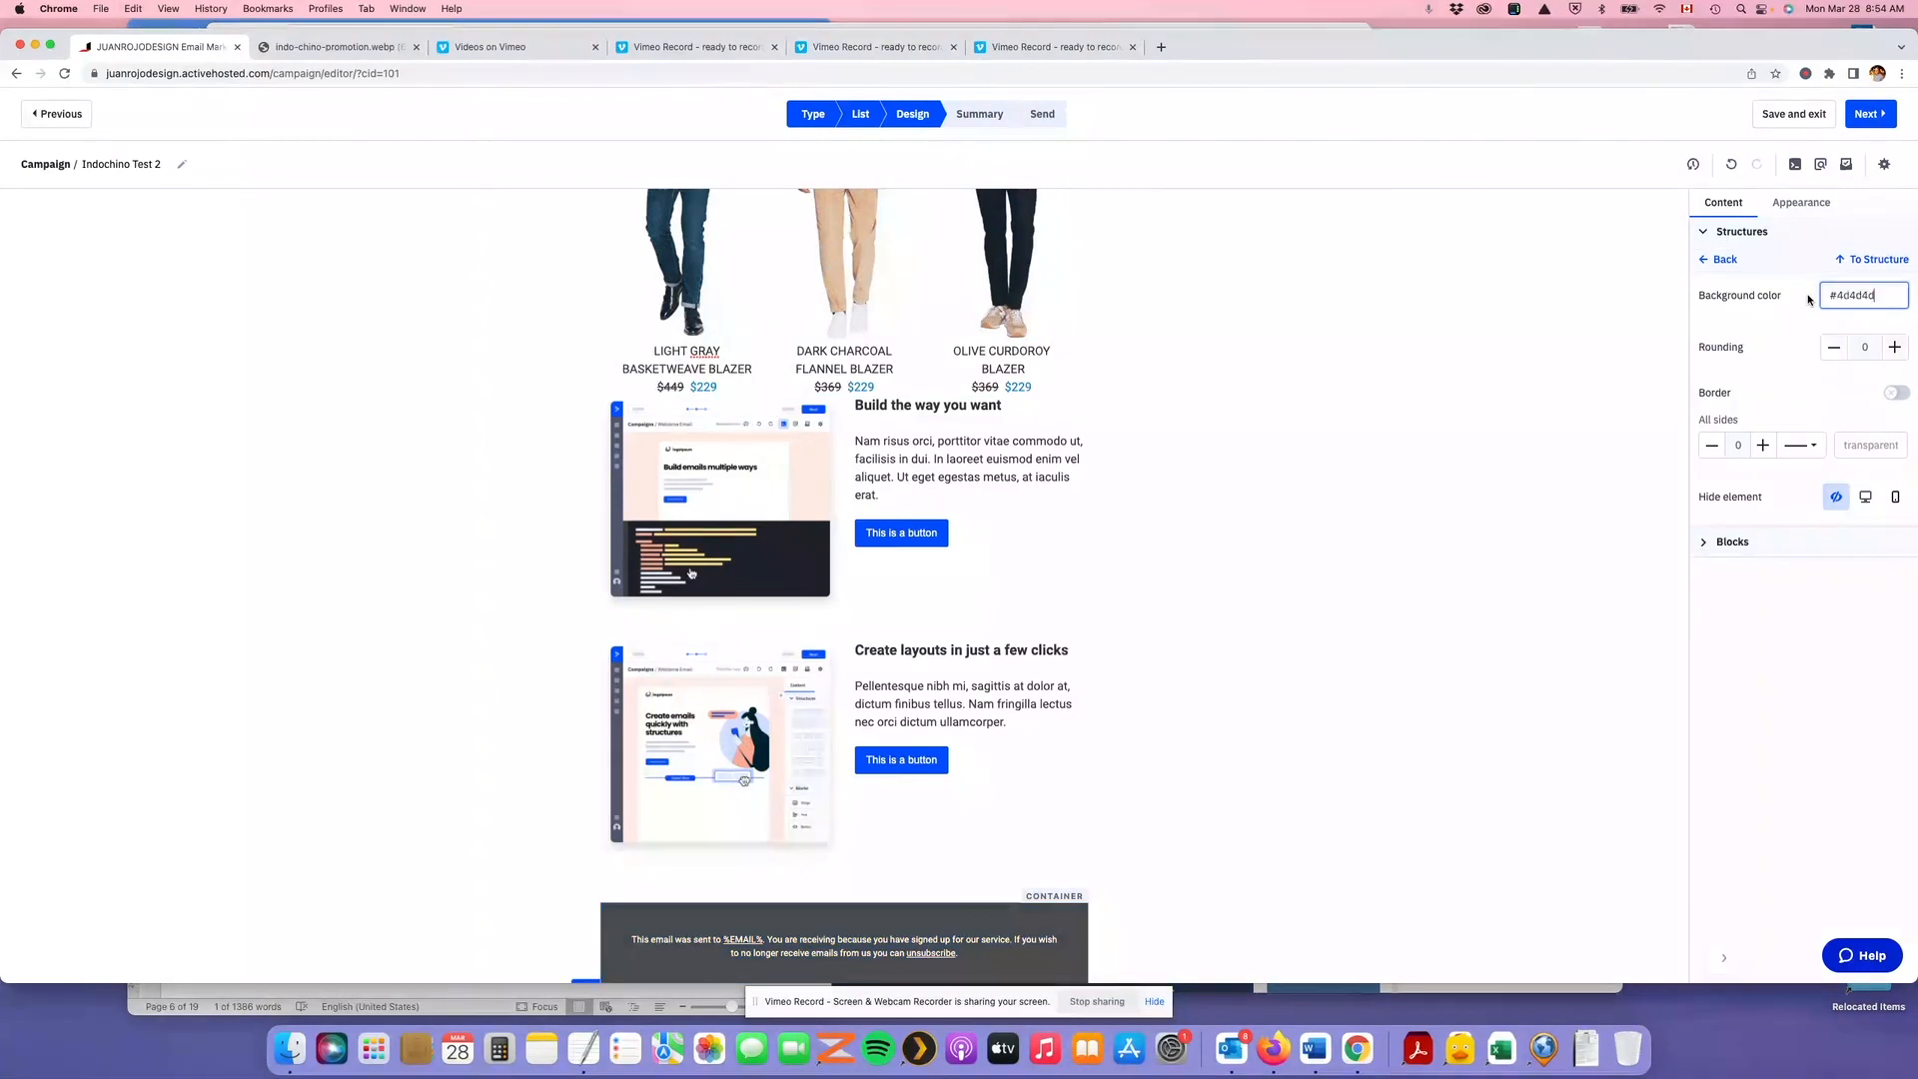
Remove the leftover placeholder content "Build the way you want" and "Create layouts in just a few clicks" above the footer
scroll(1255, 772, up, 1)
scroll(1255, 773, up, 1)
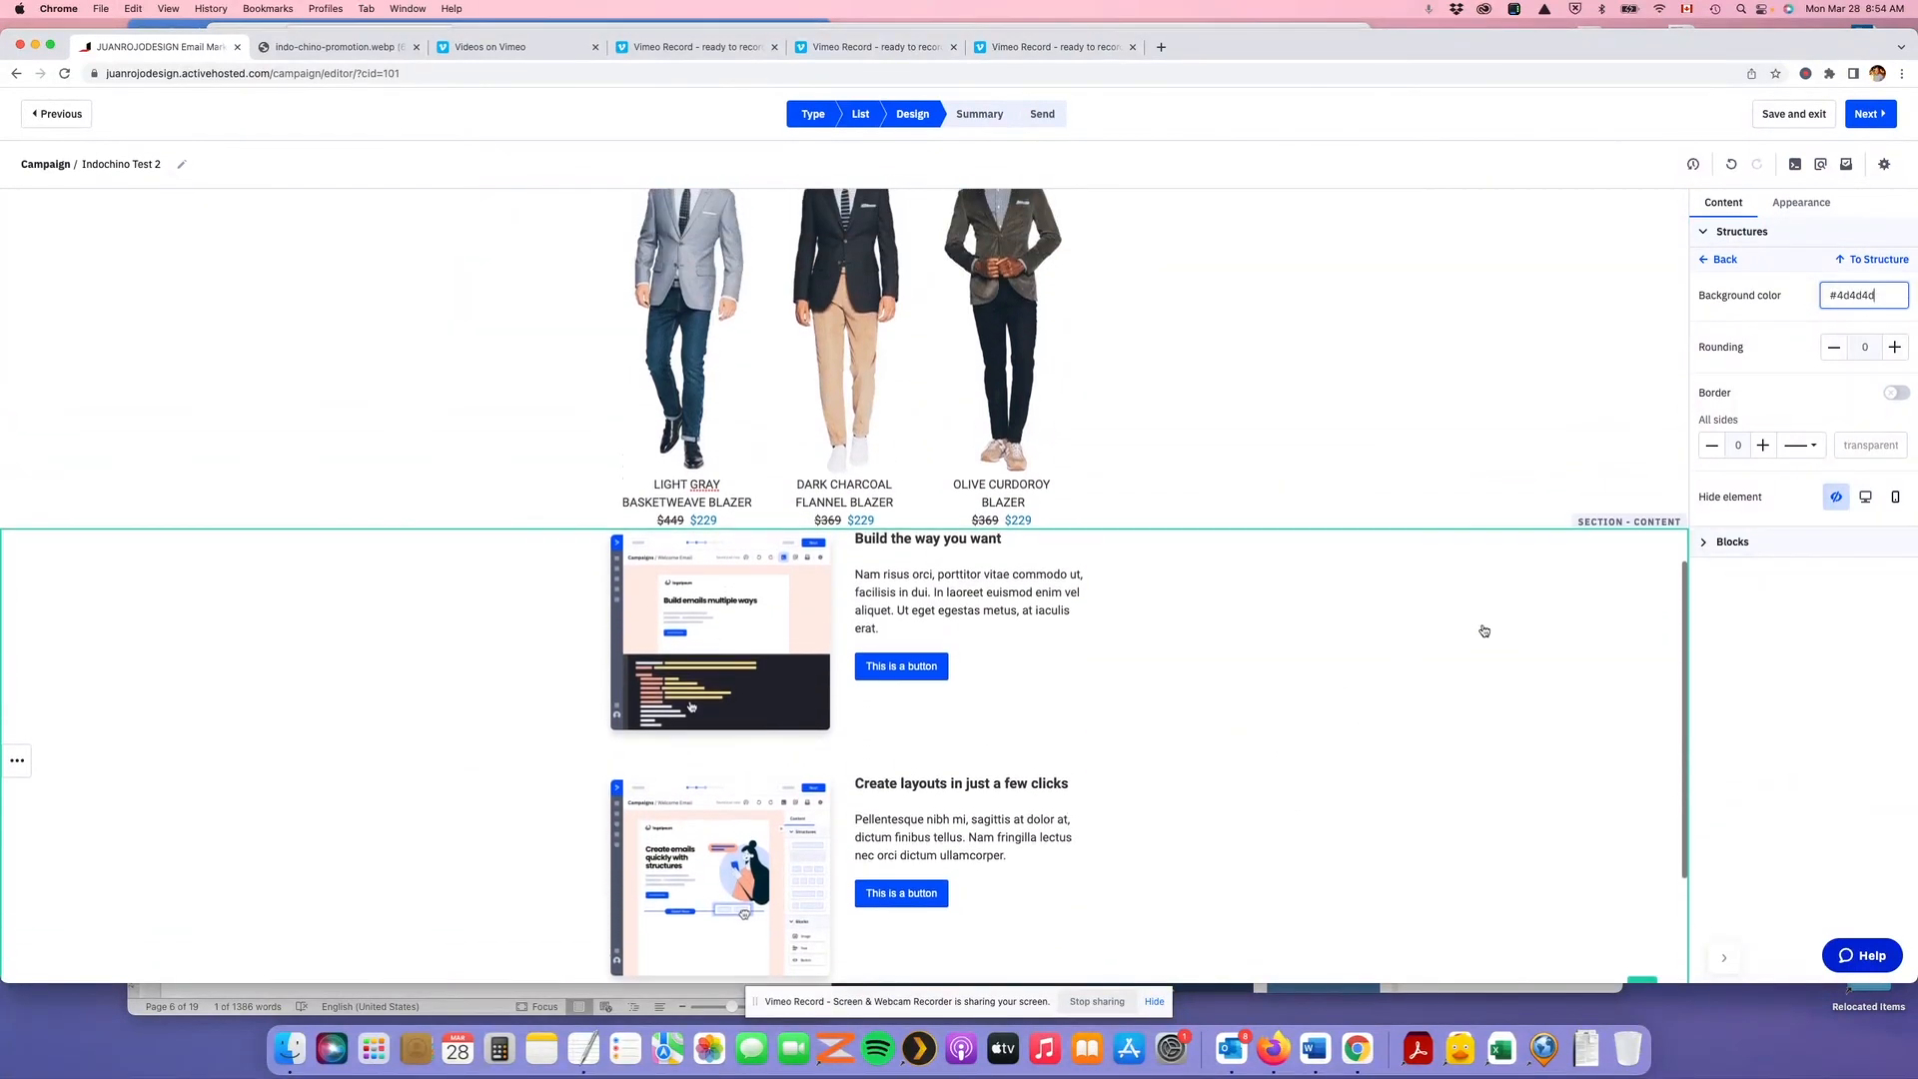
scroll(1604, 594, down, 1)
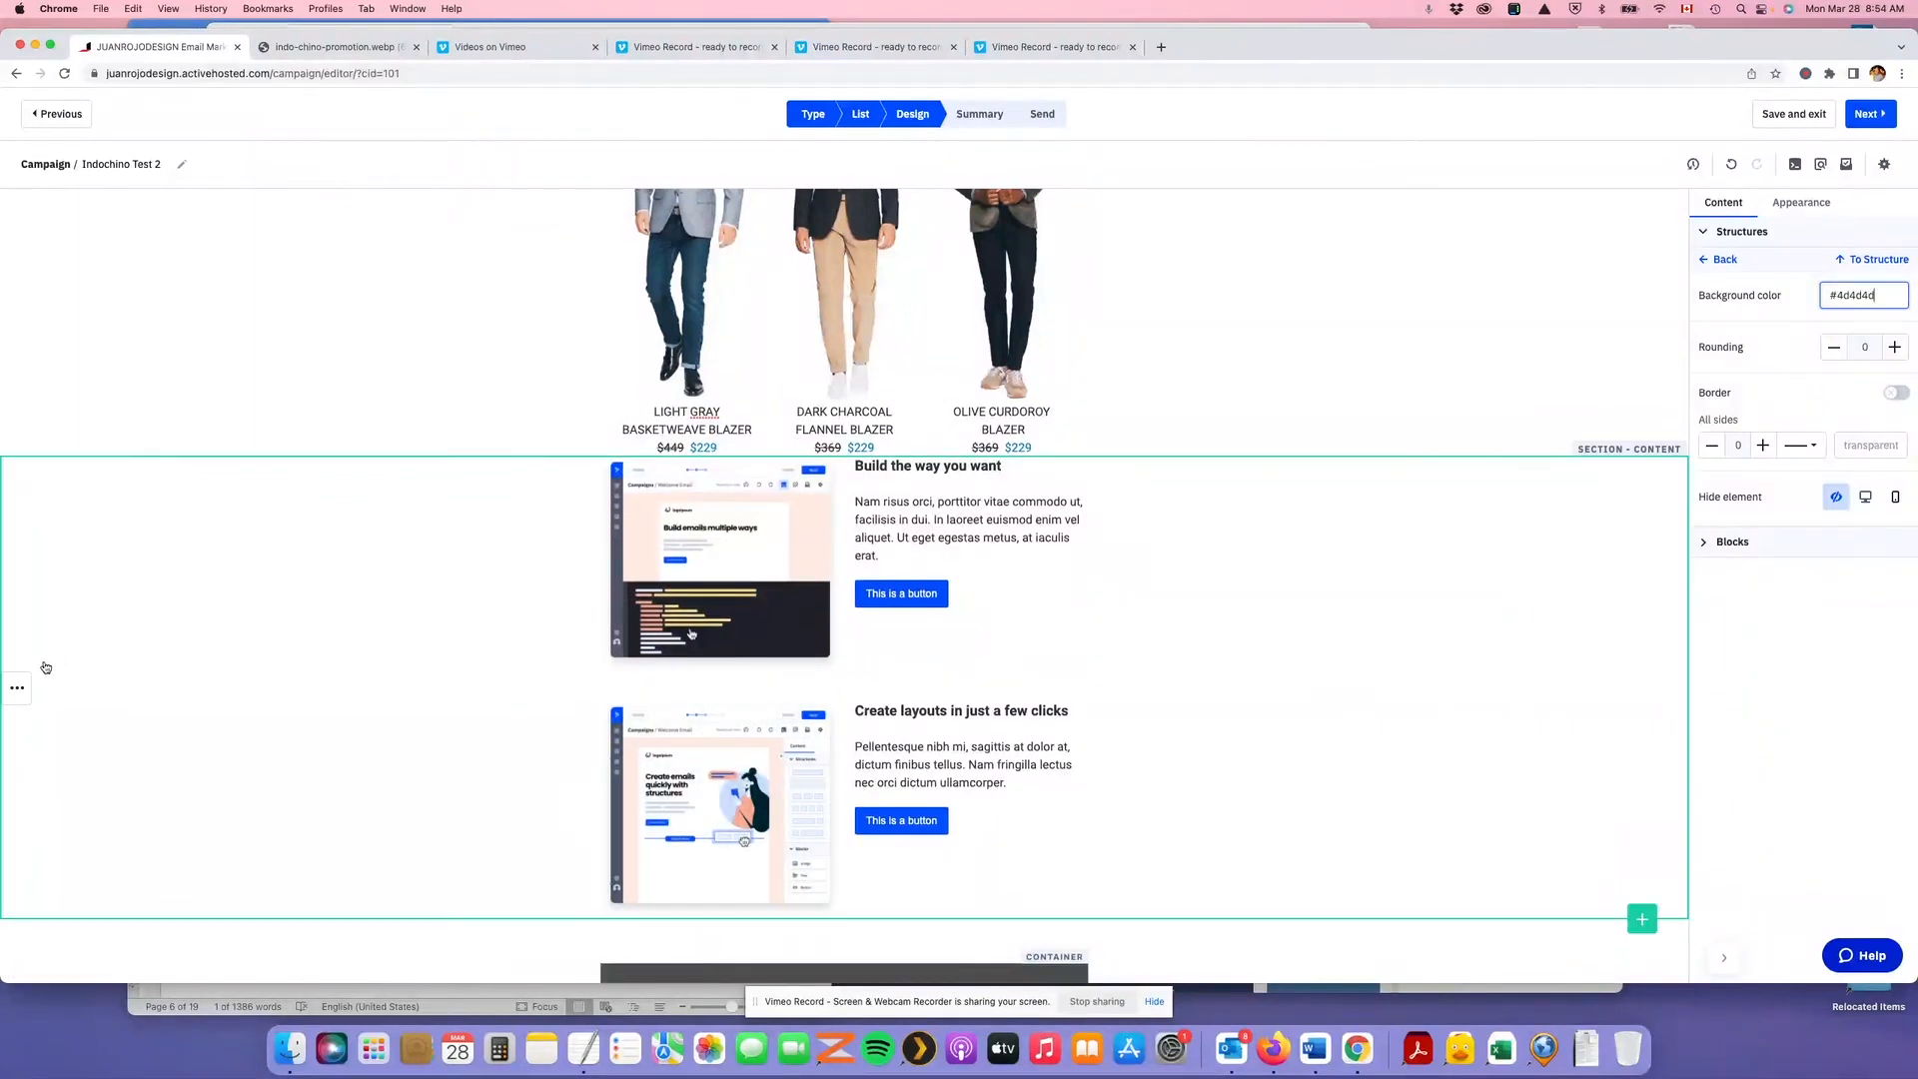
click(17, 688)
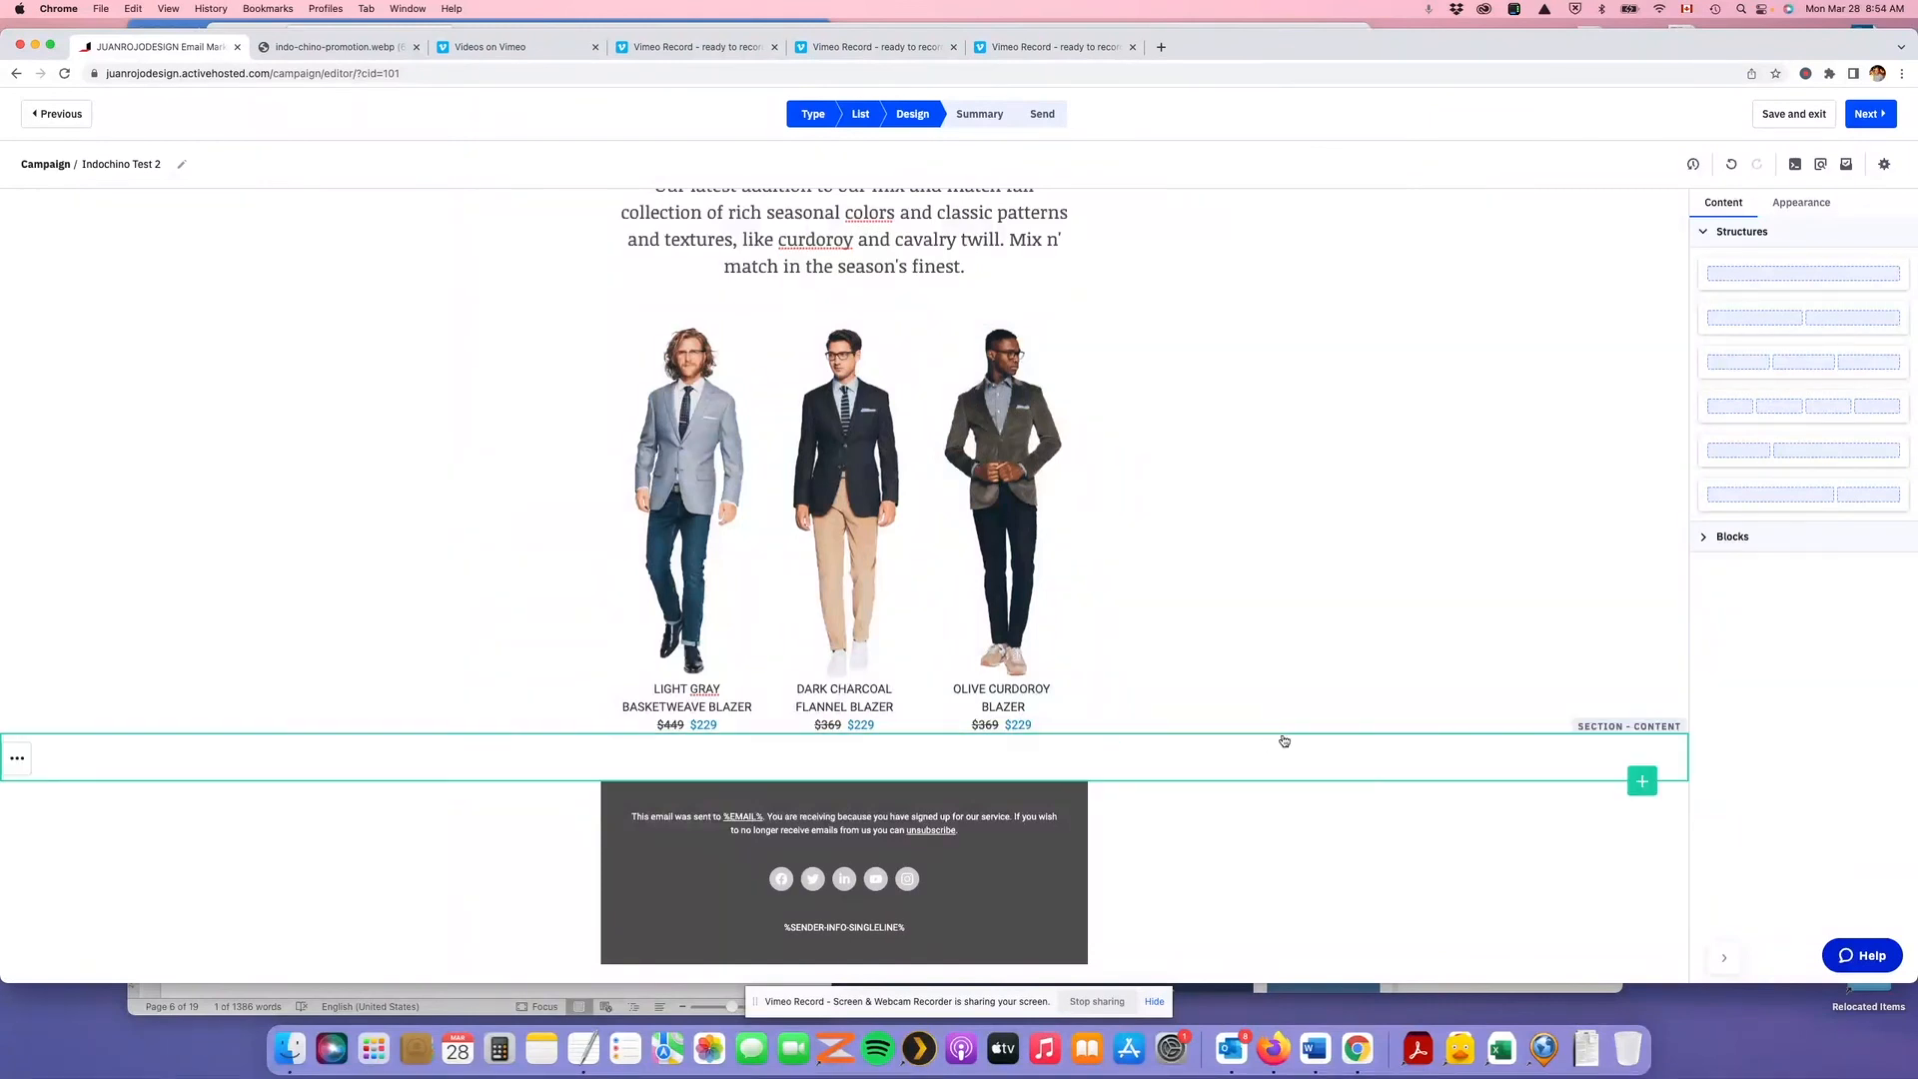
Preview the email and examine the mobile layout from the header to the first model image, then close the preview
scroll(1297, 739, up, 6)
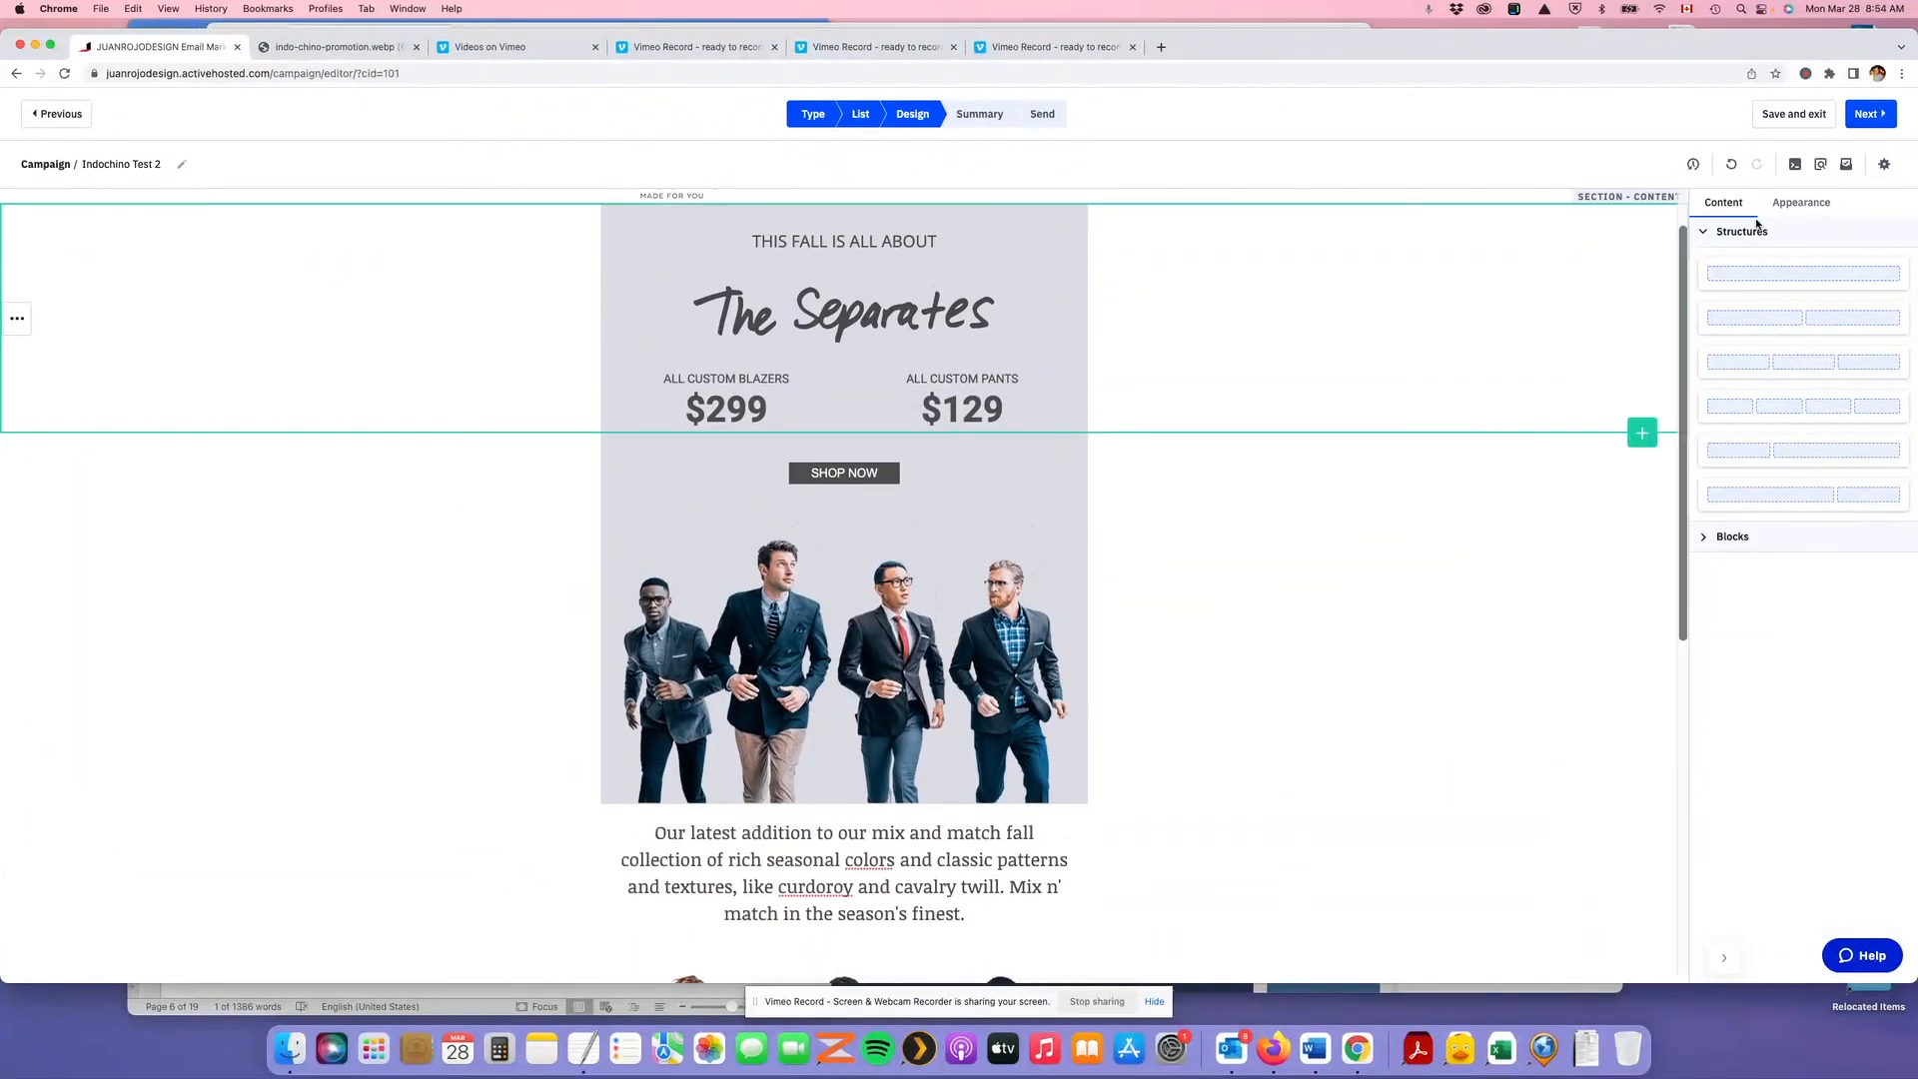
click(1823, 165)
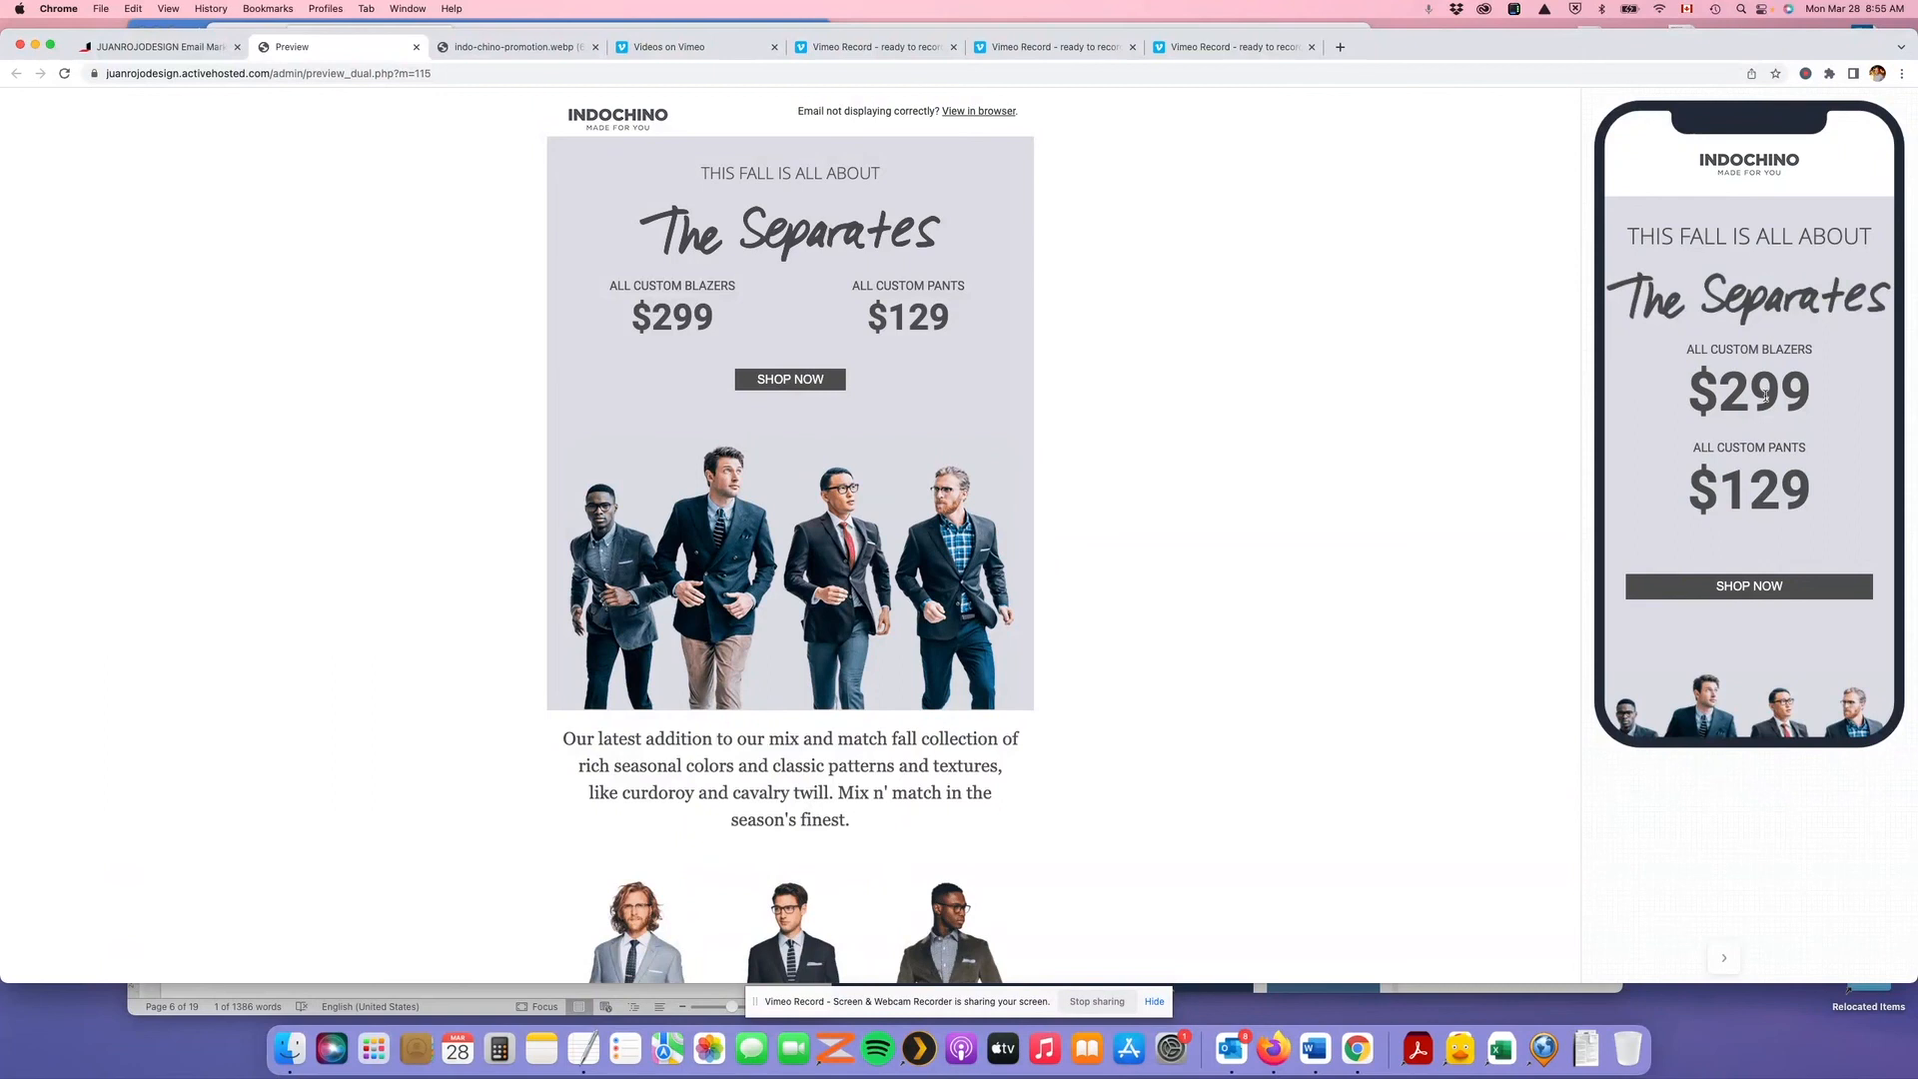
scroll(1759, 389, down, 3)
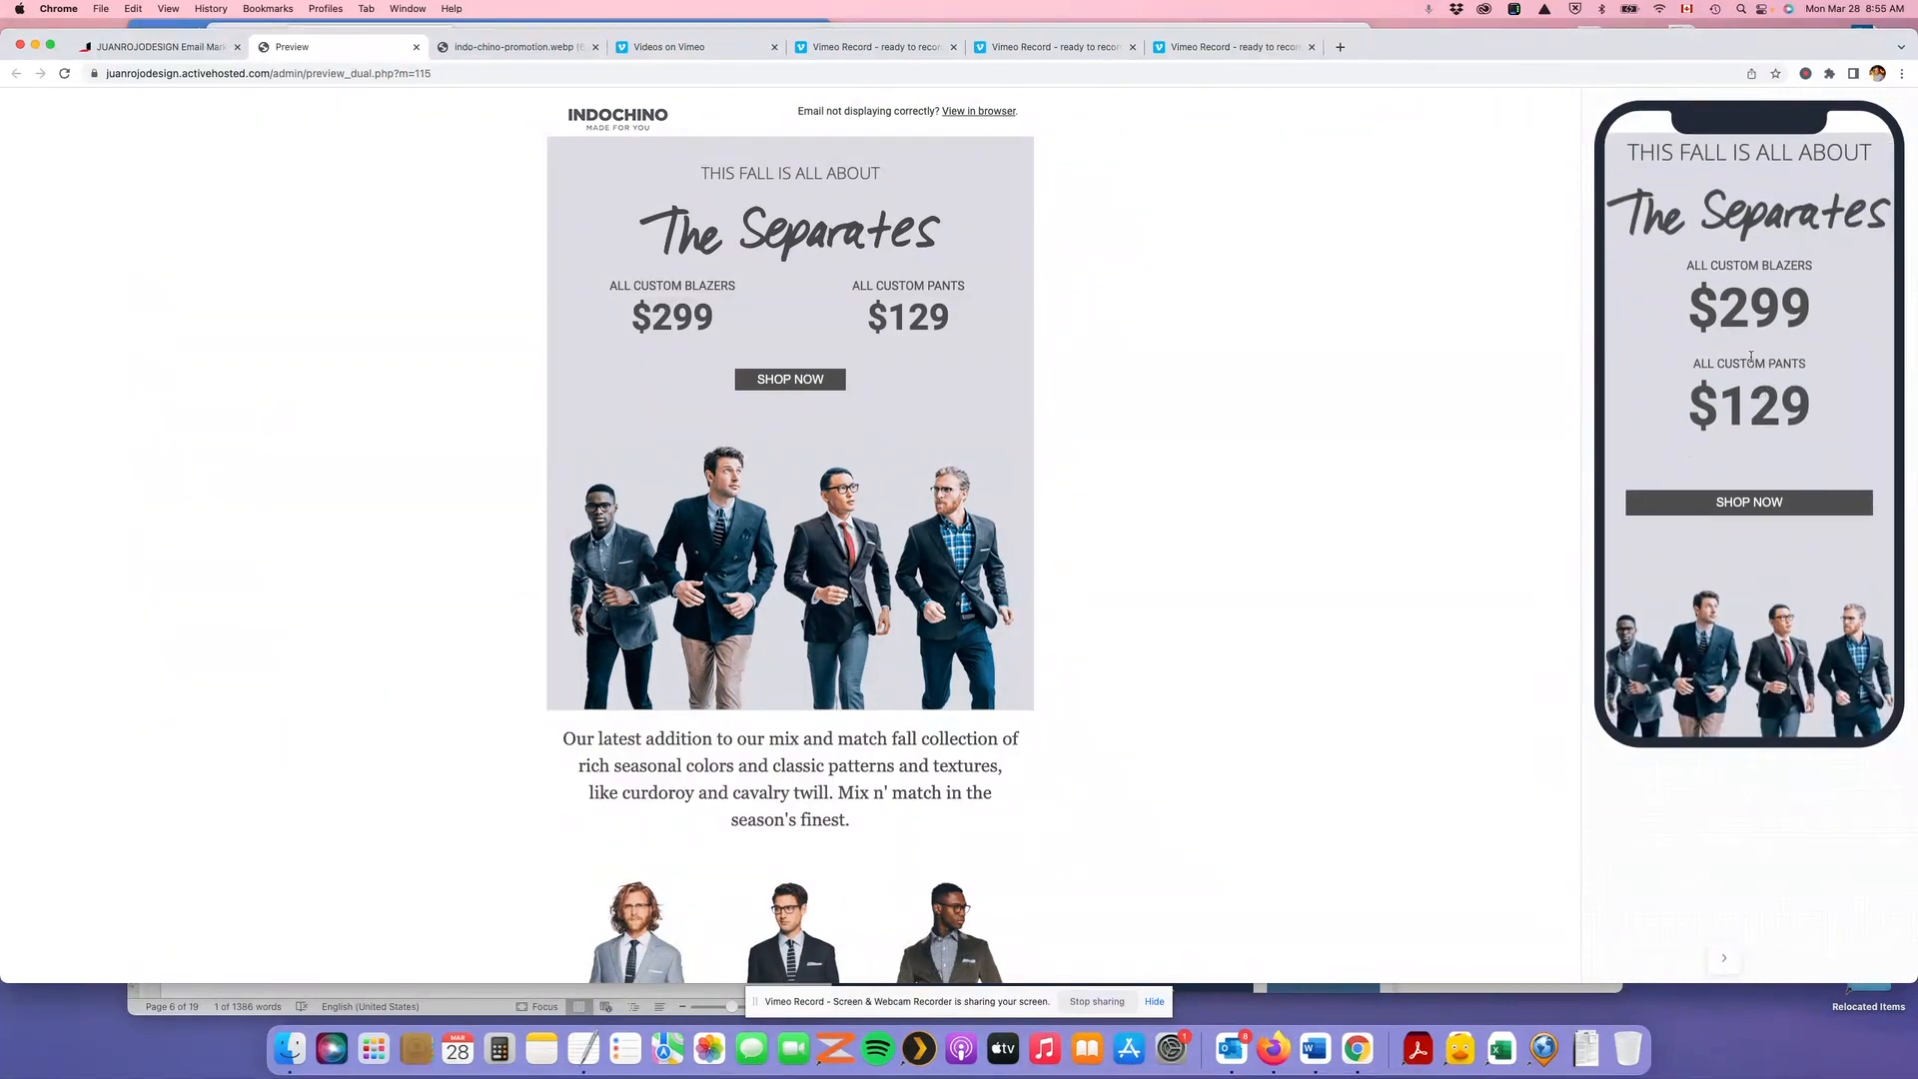
scroll(1750, 356, down, 5)
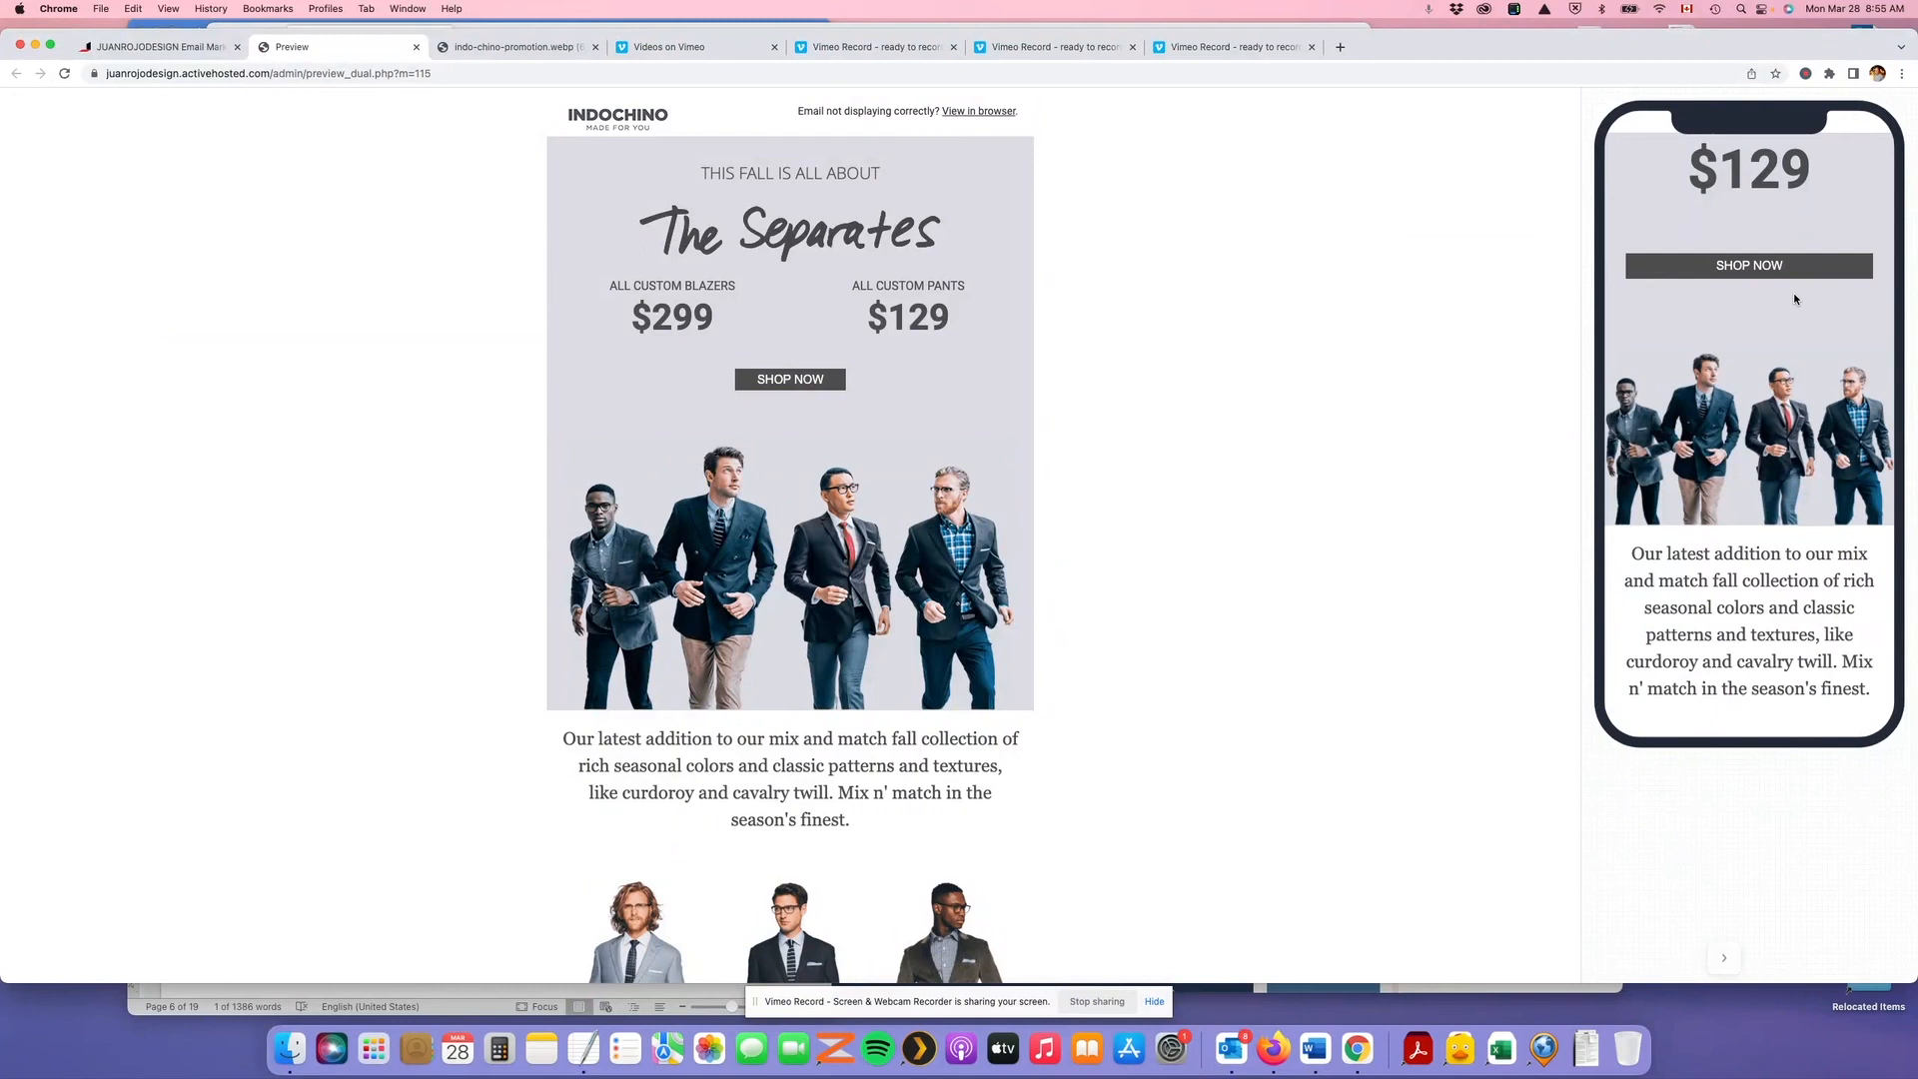
scroll(1794, 298, down, 10)
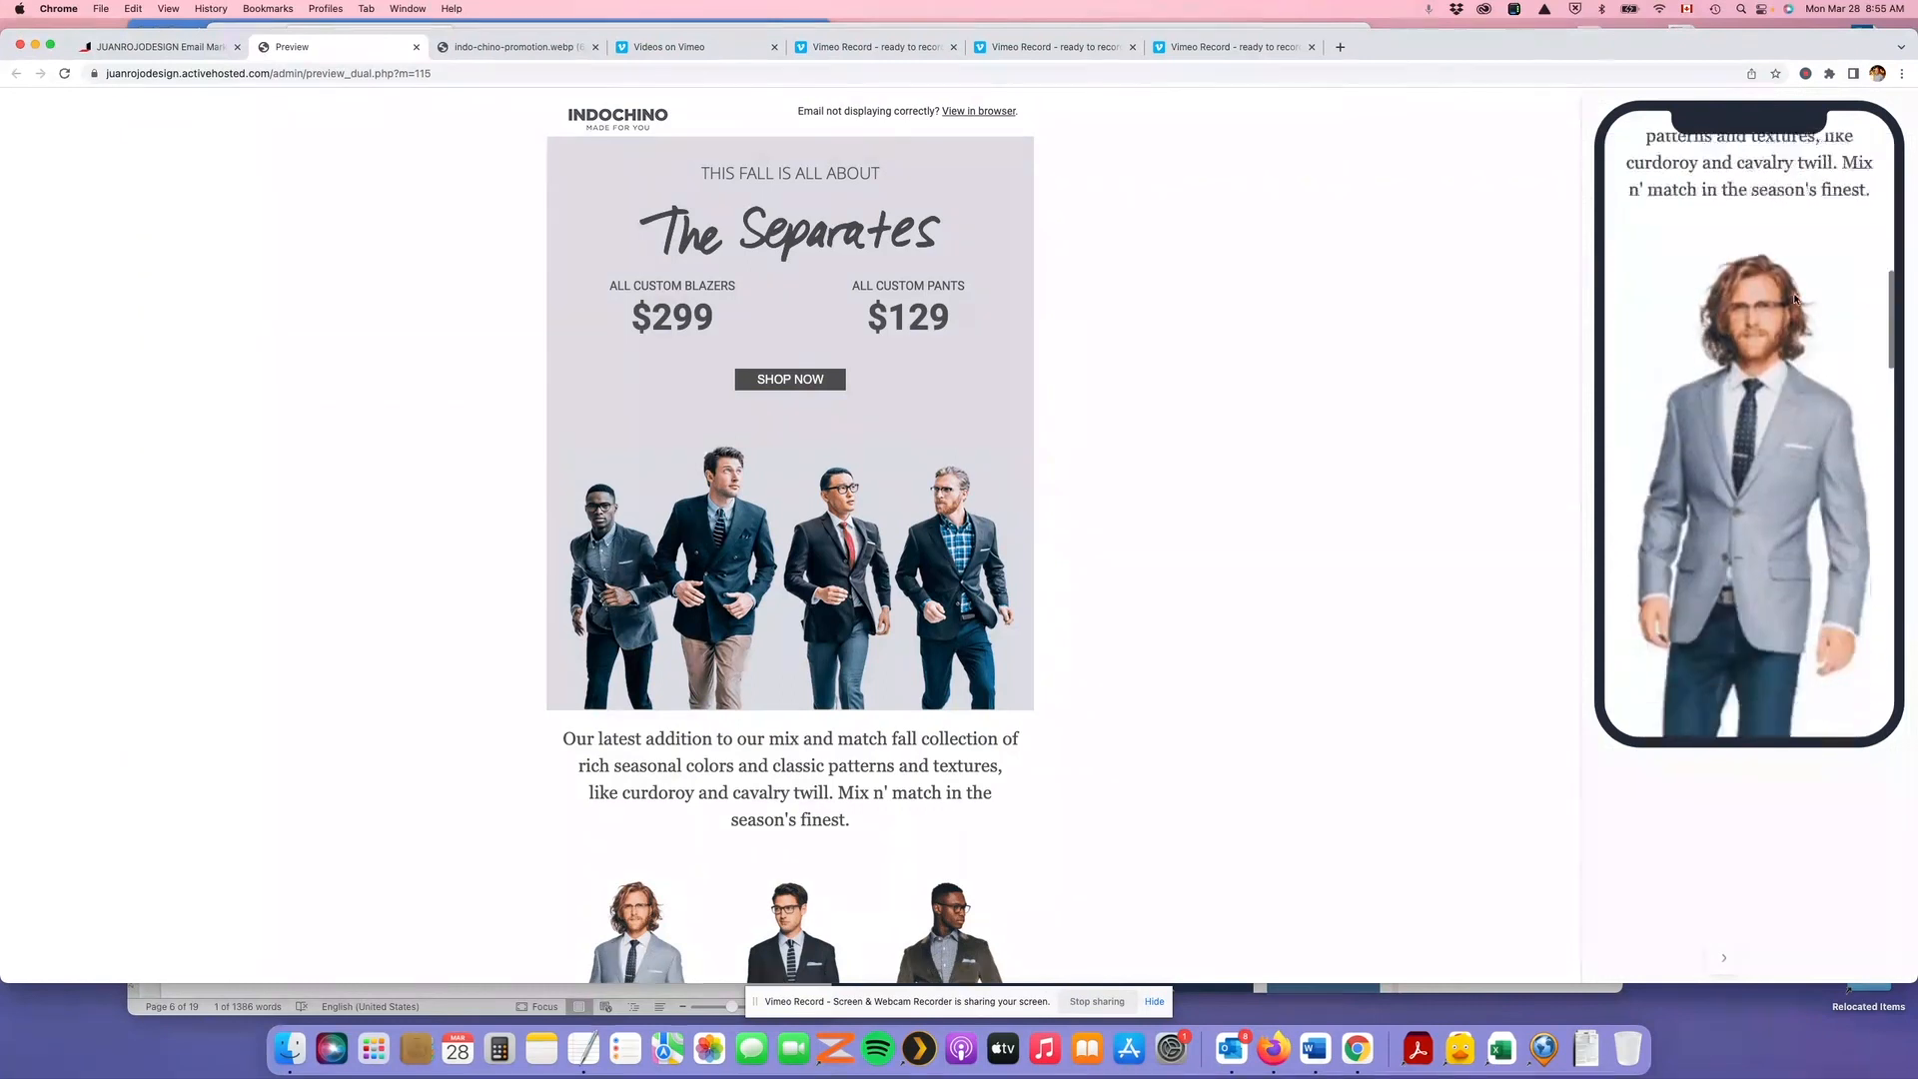
scroll(1794, 299, down, 2)
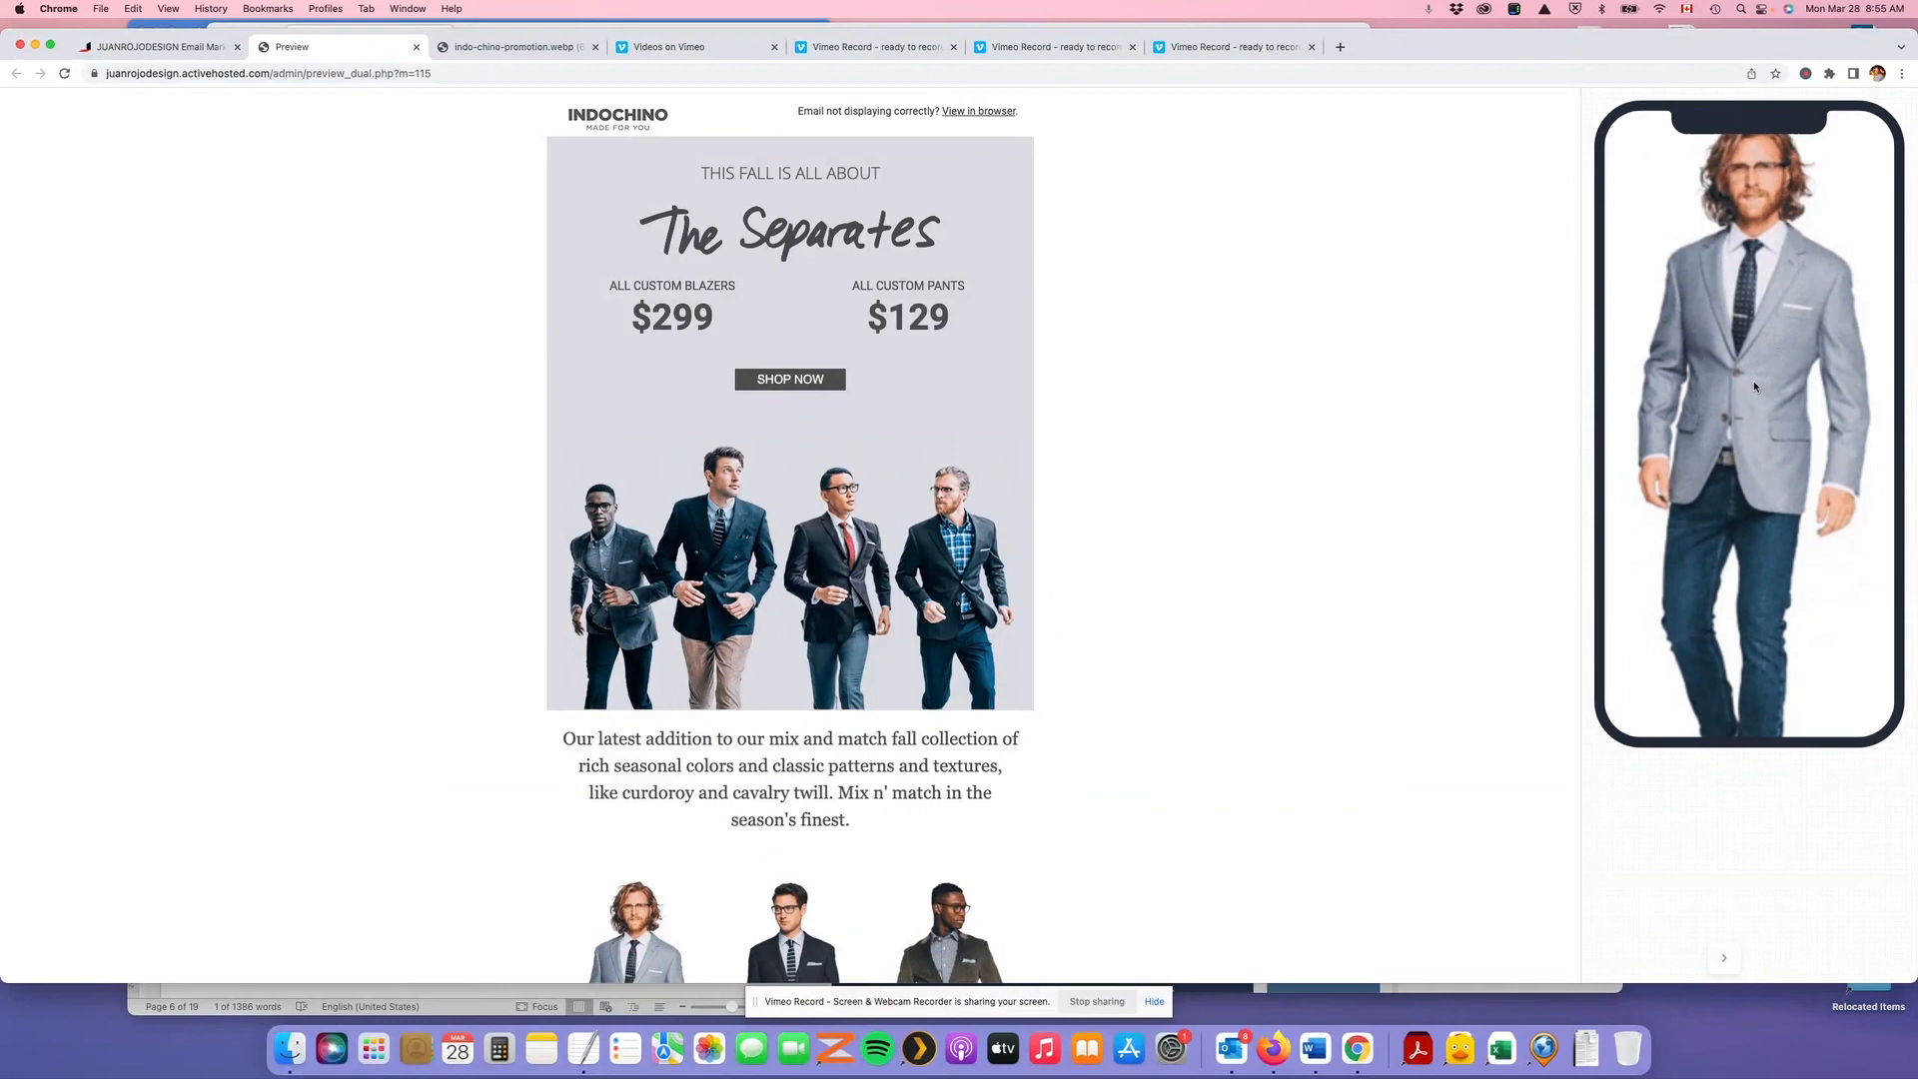
scroll(1754, 386, up, 2)
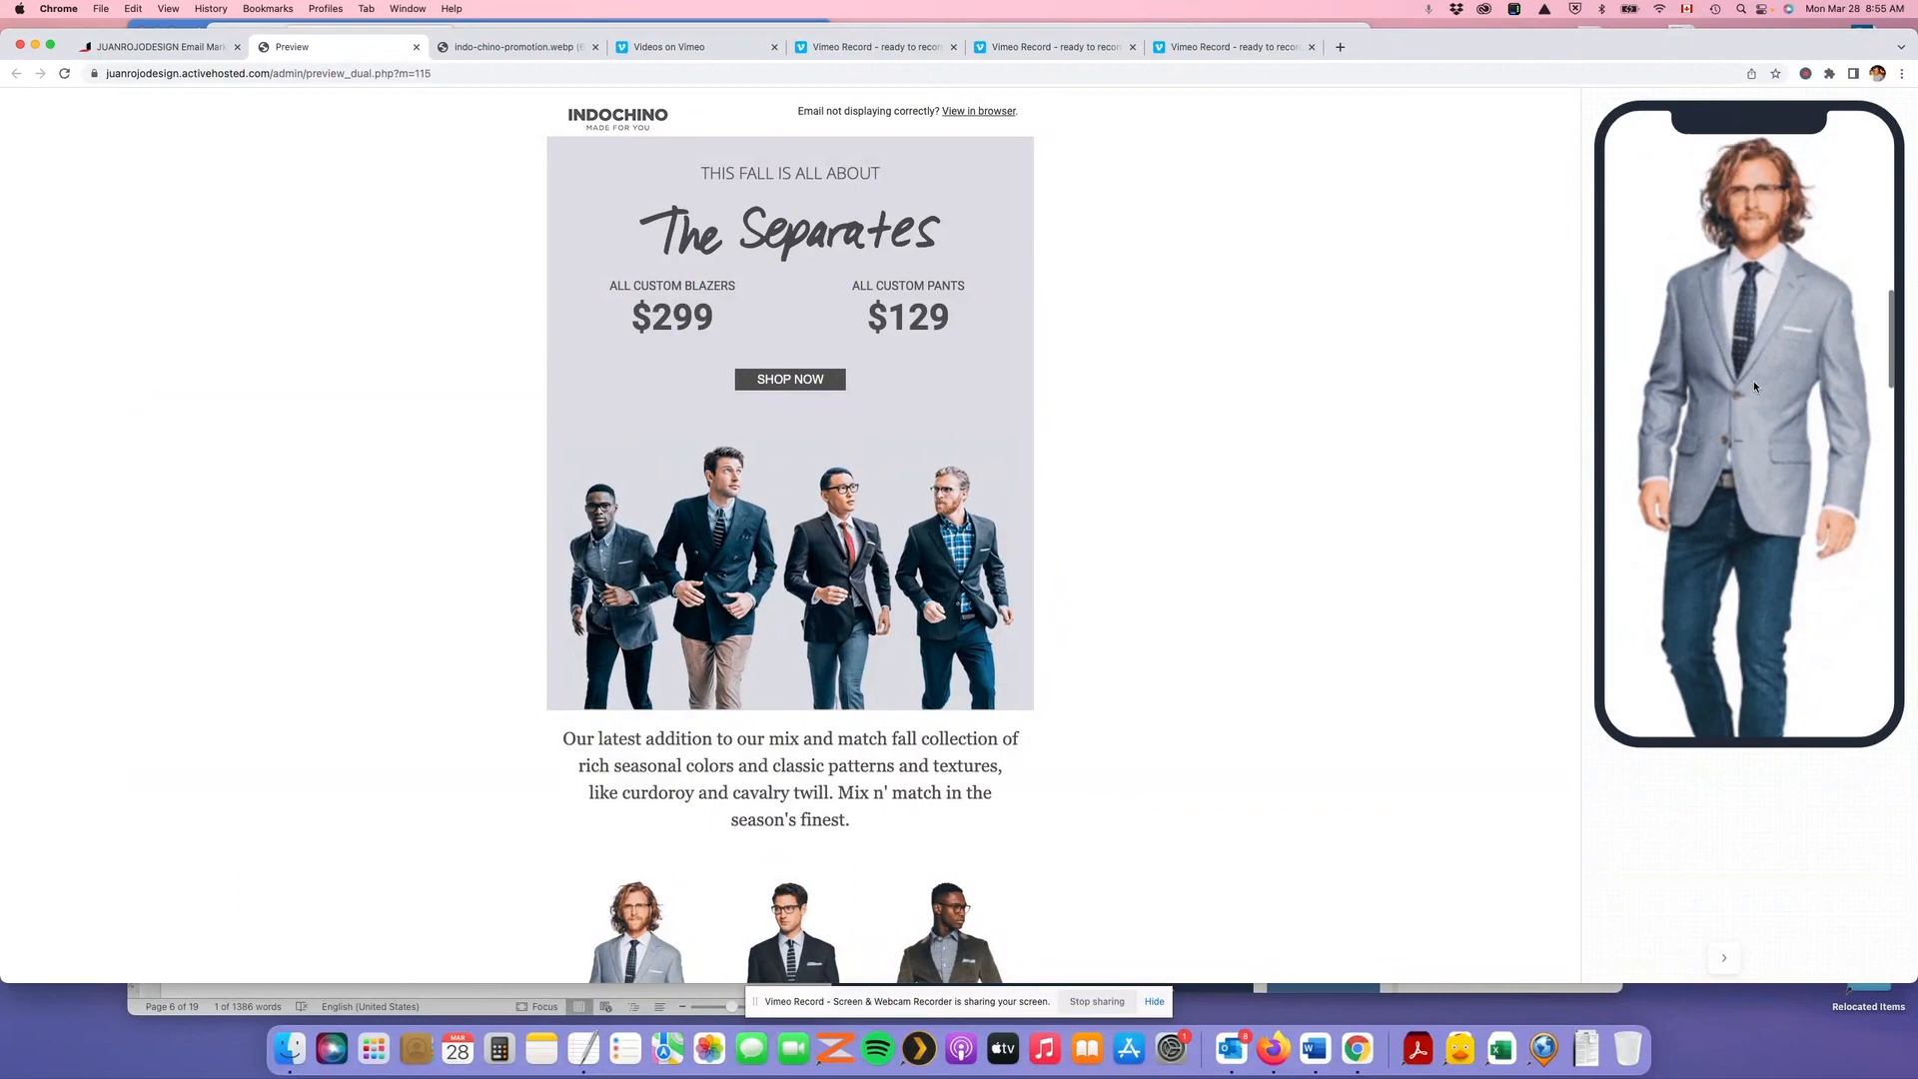
scroll(1753, 385, up, 15)
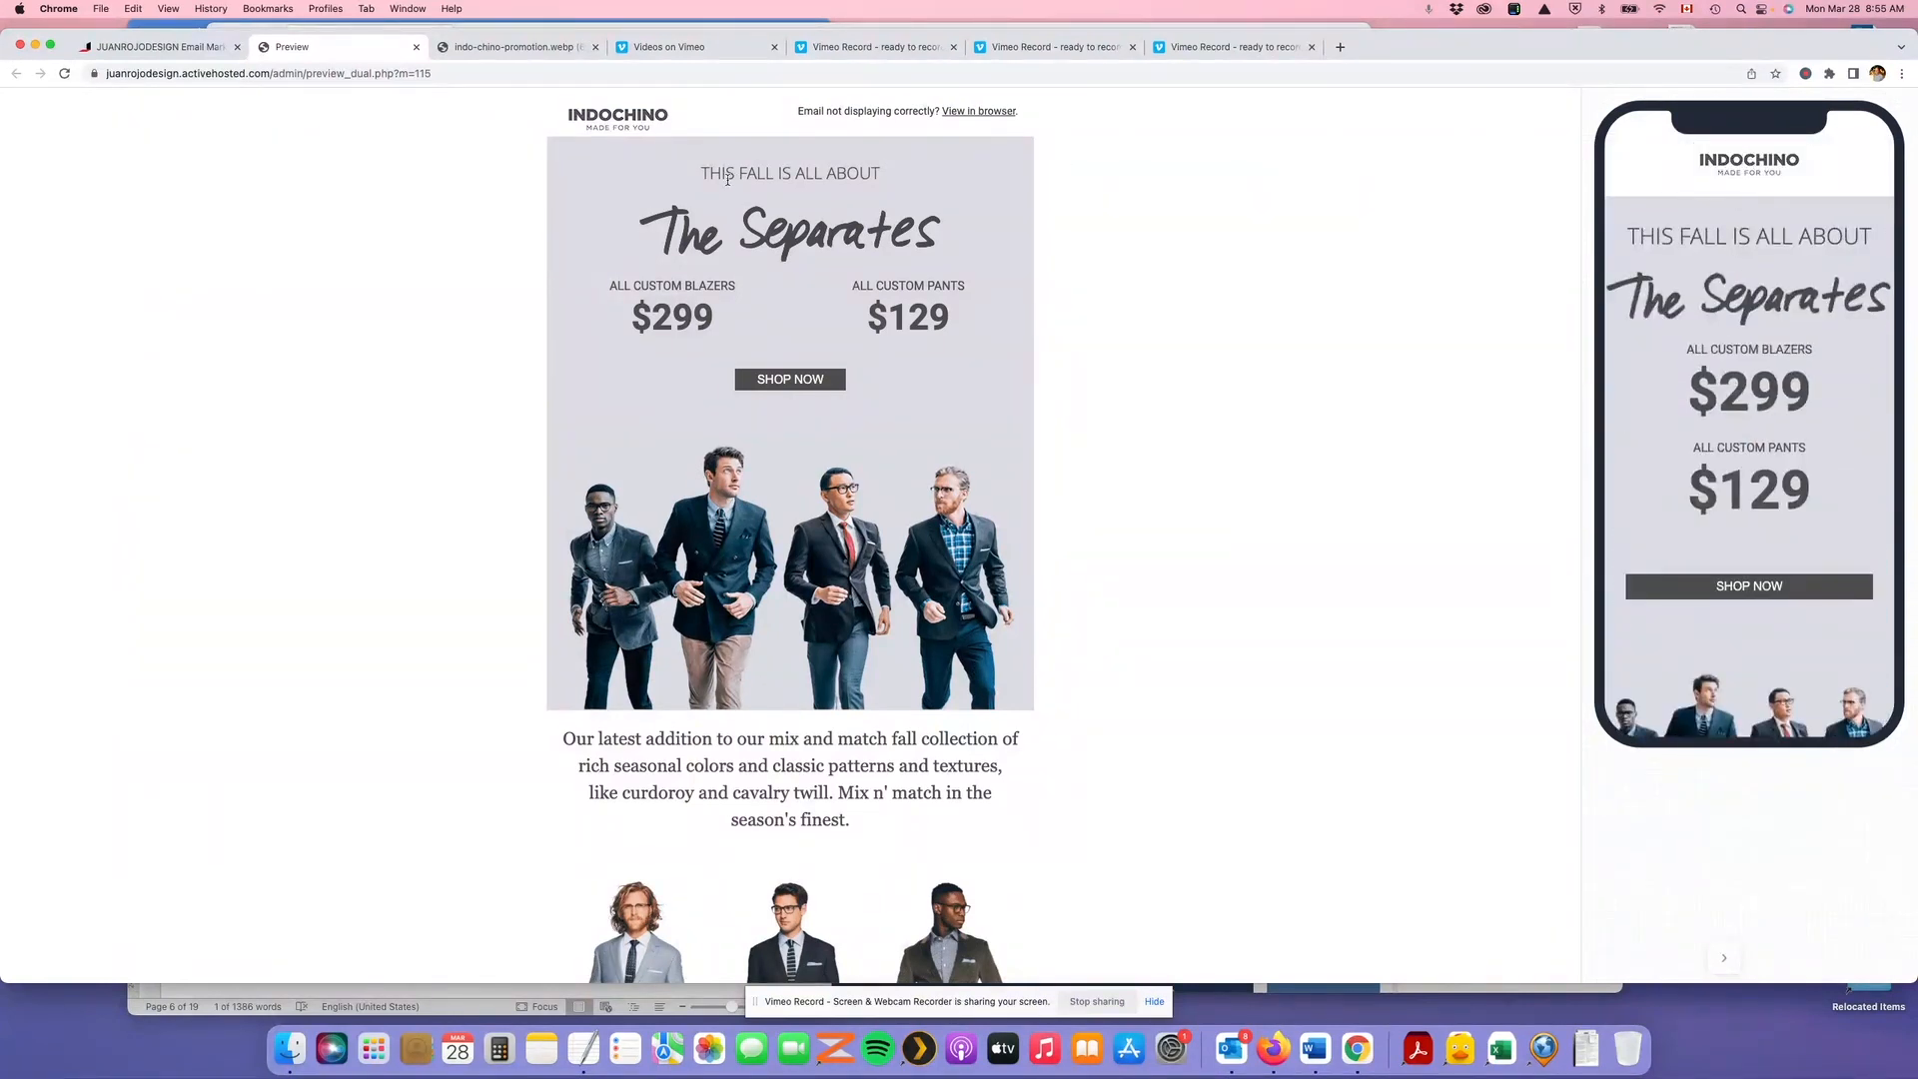
click(417, 47)
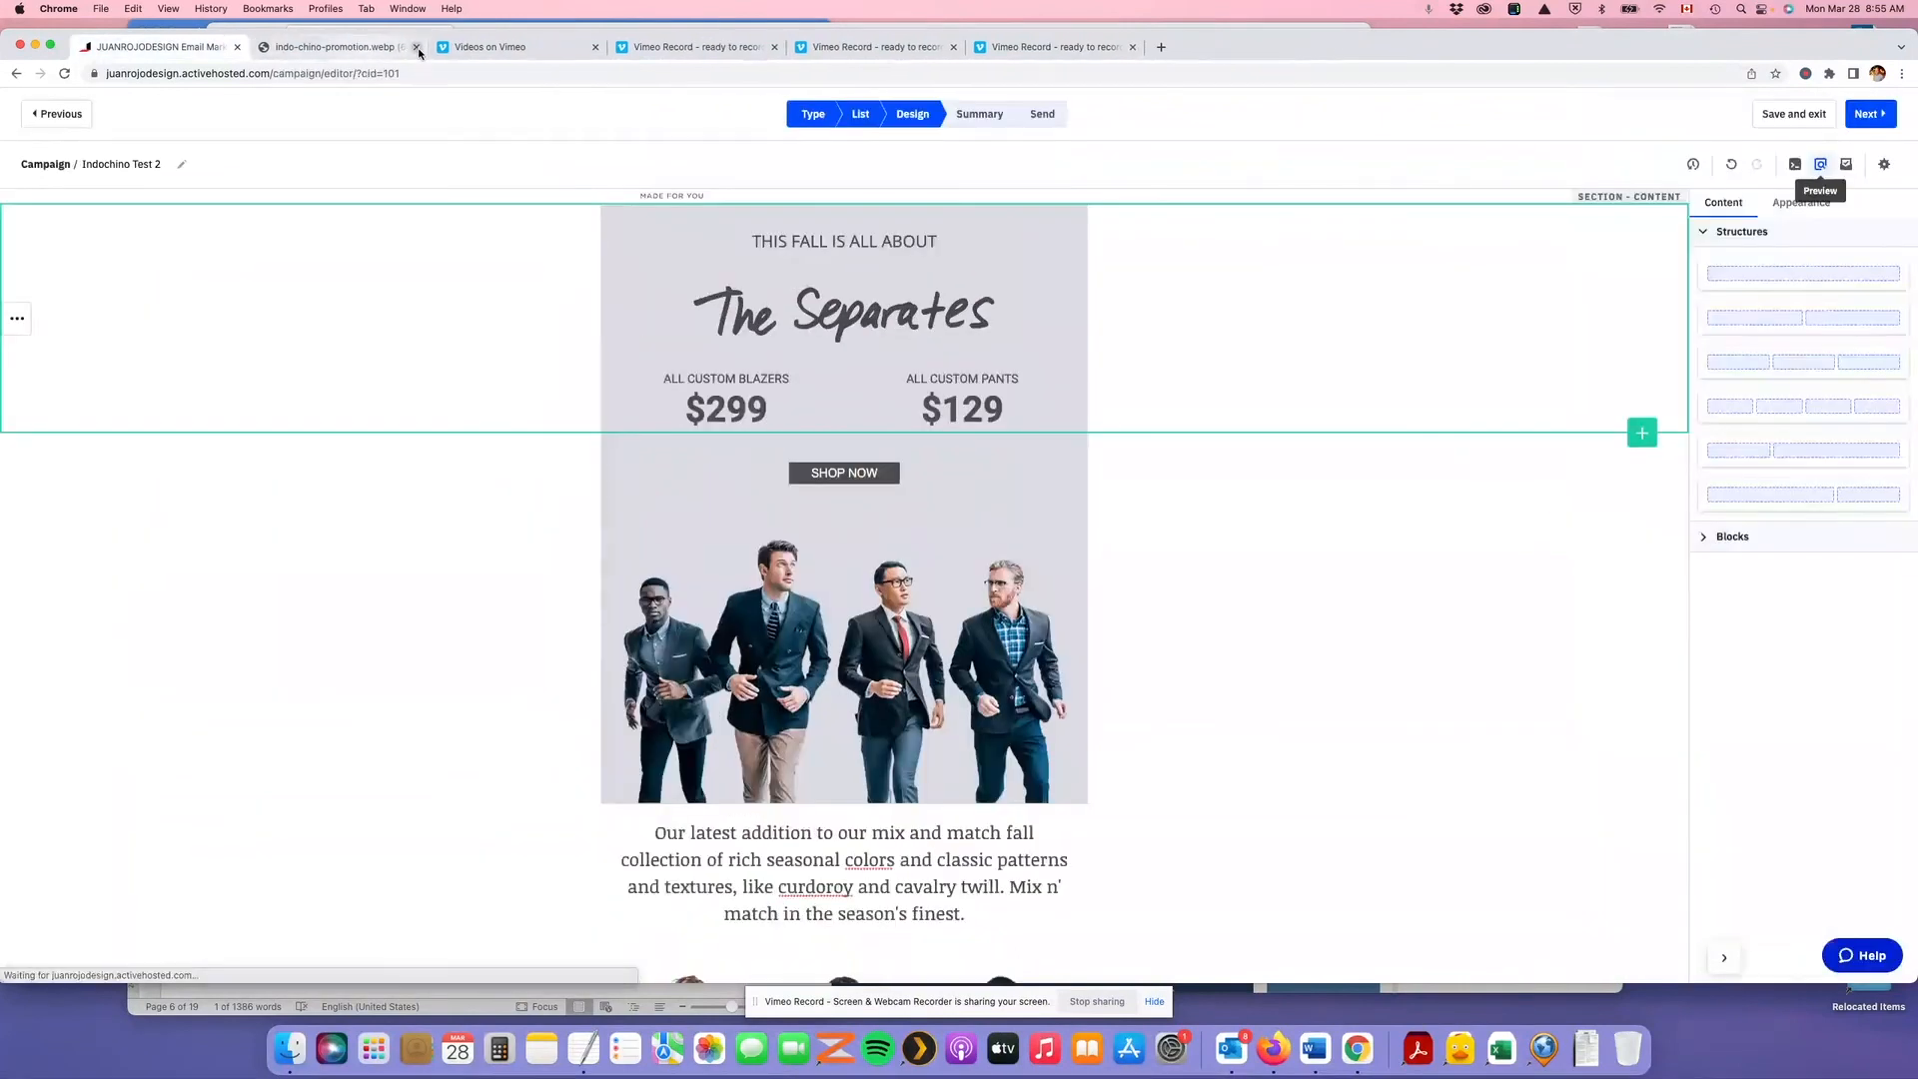
Turn off the responsive image option for all three blazer model images
scroll(799, 571, down, 6)
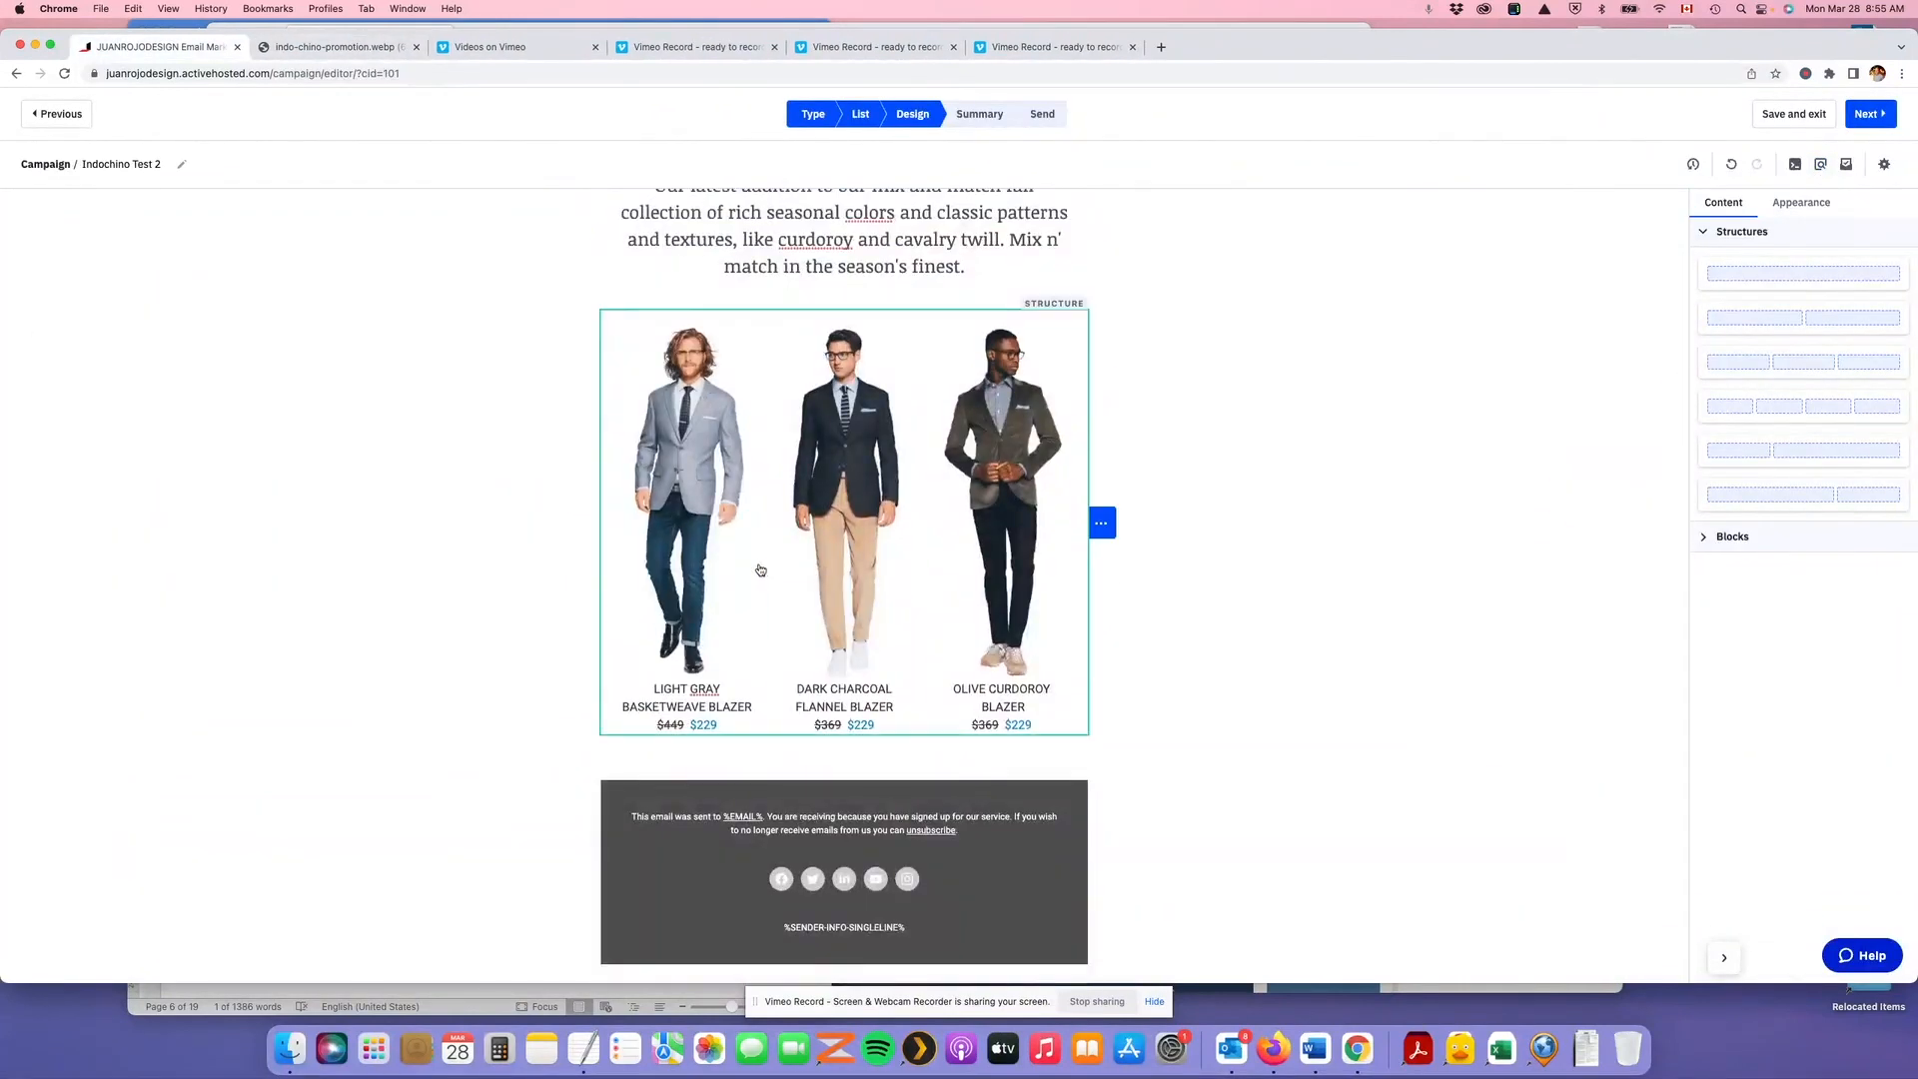
click(693, 490)
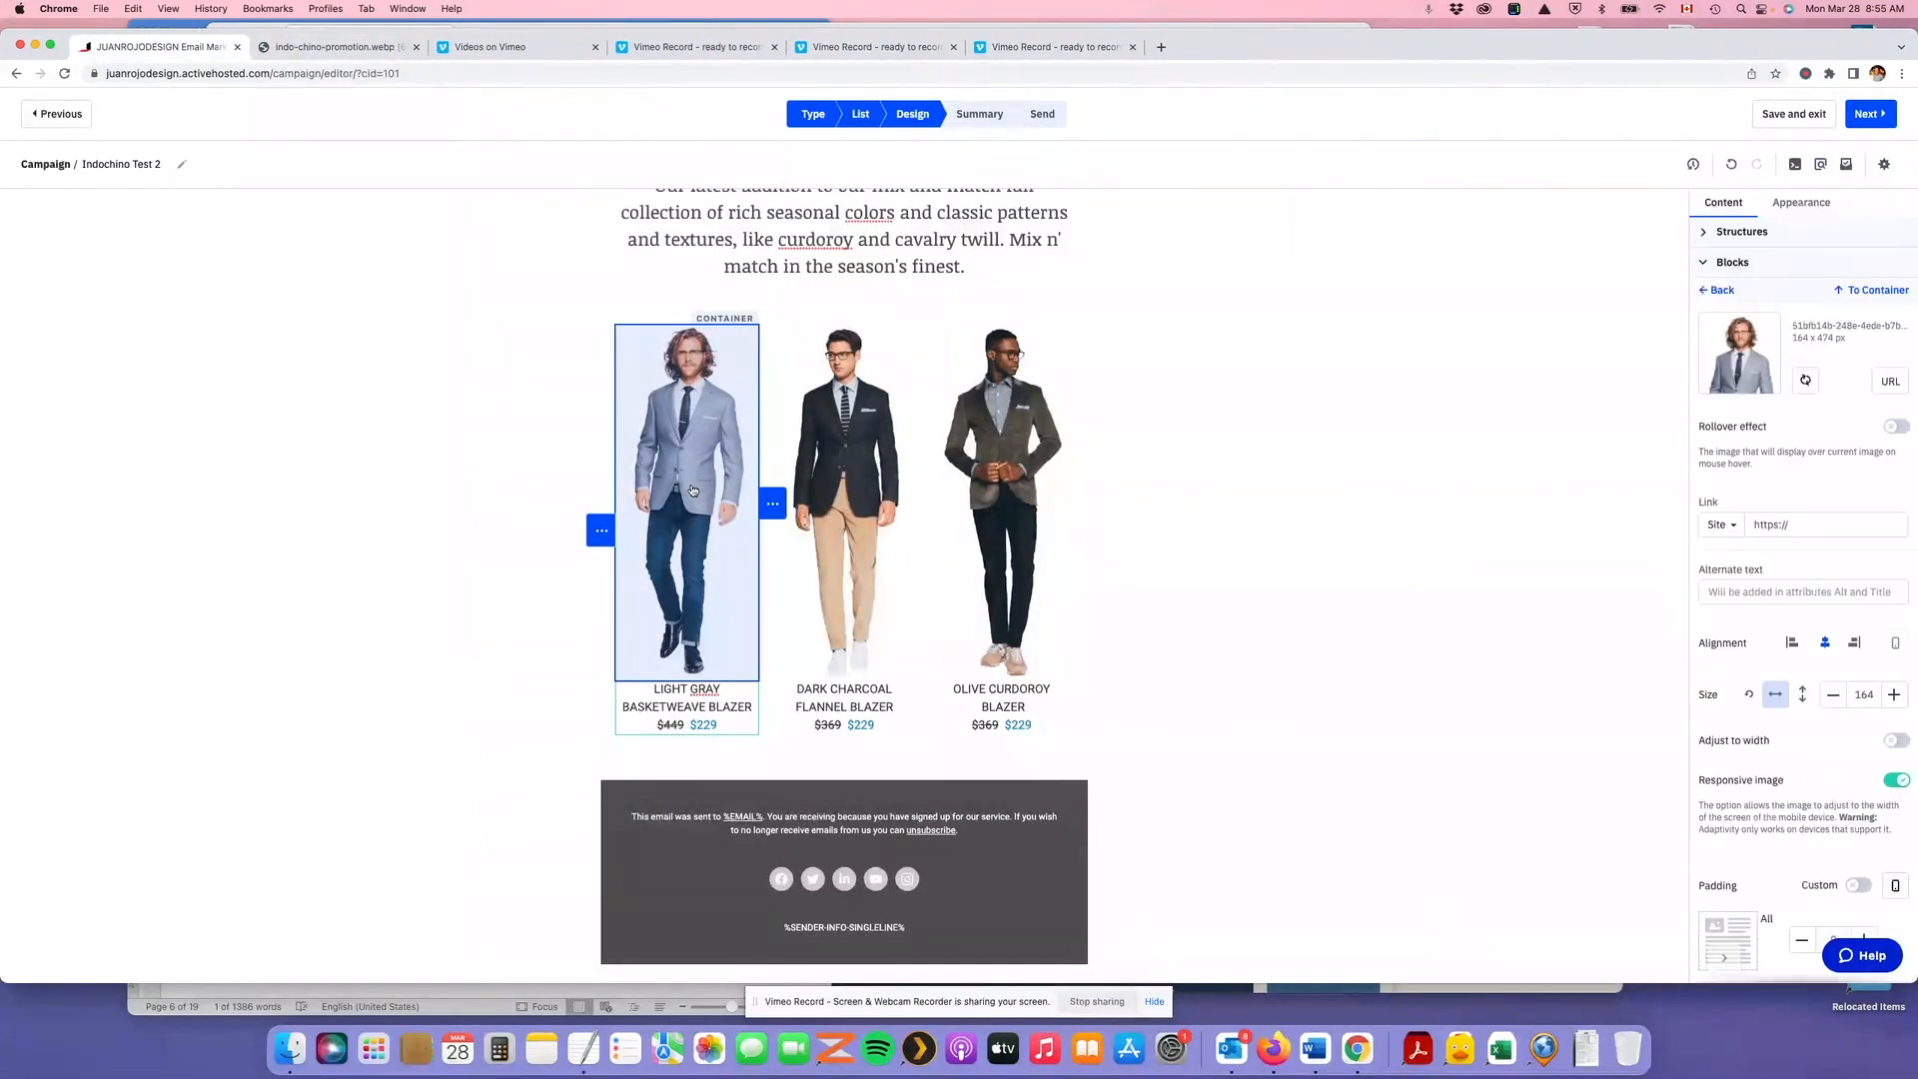
scroll(1824, 750, down, 2)
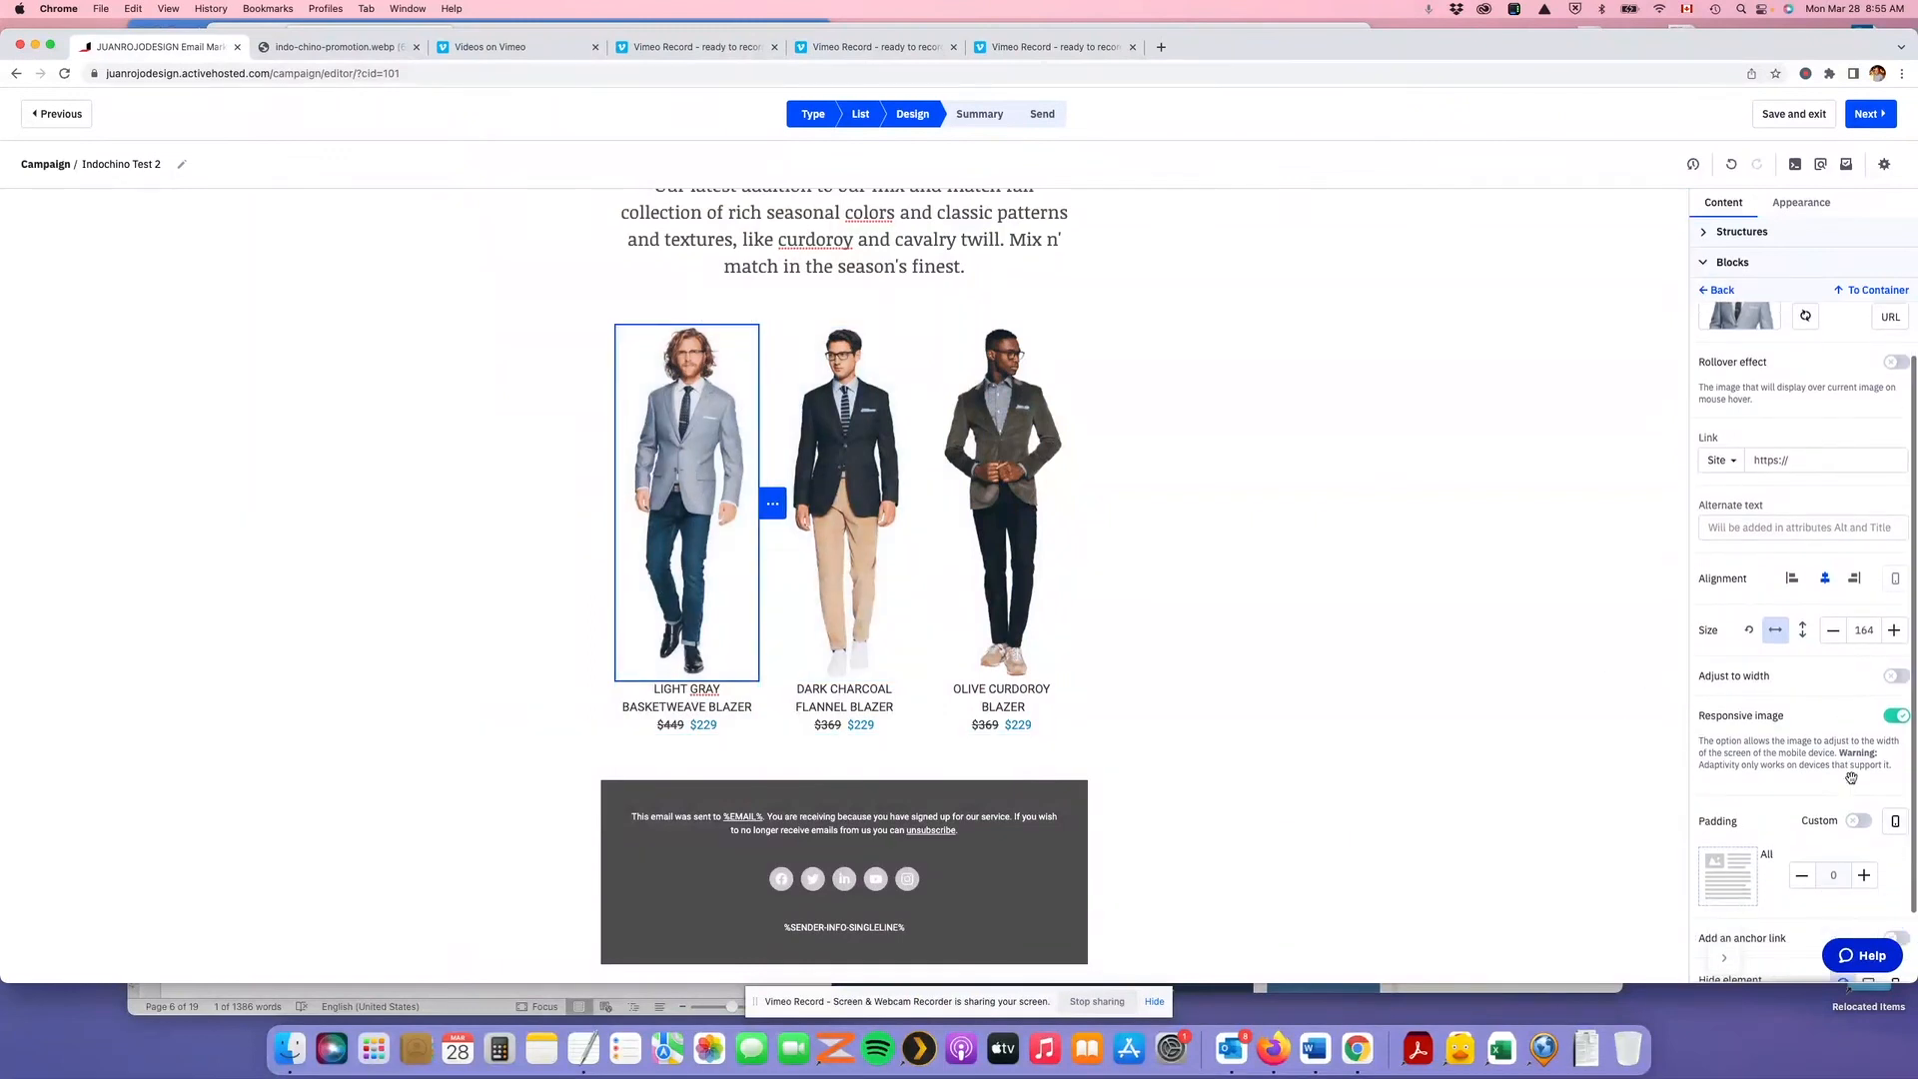
click(1898, 715)
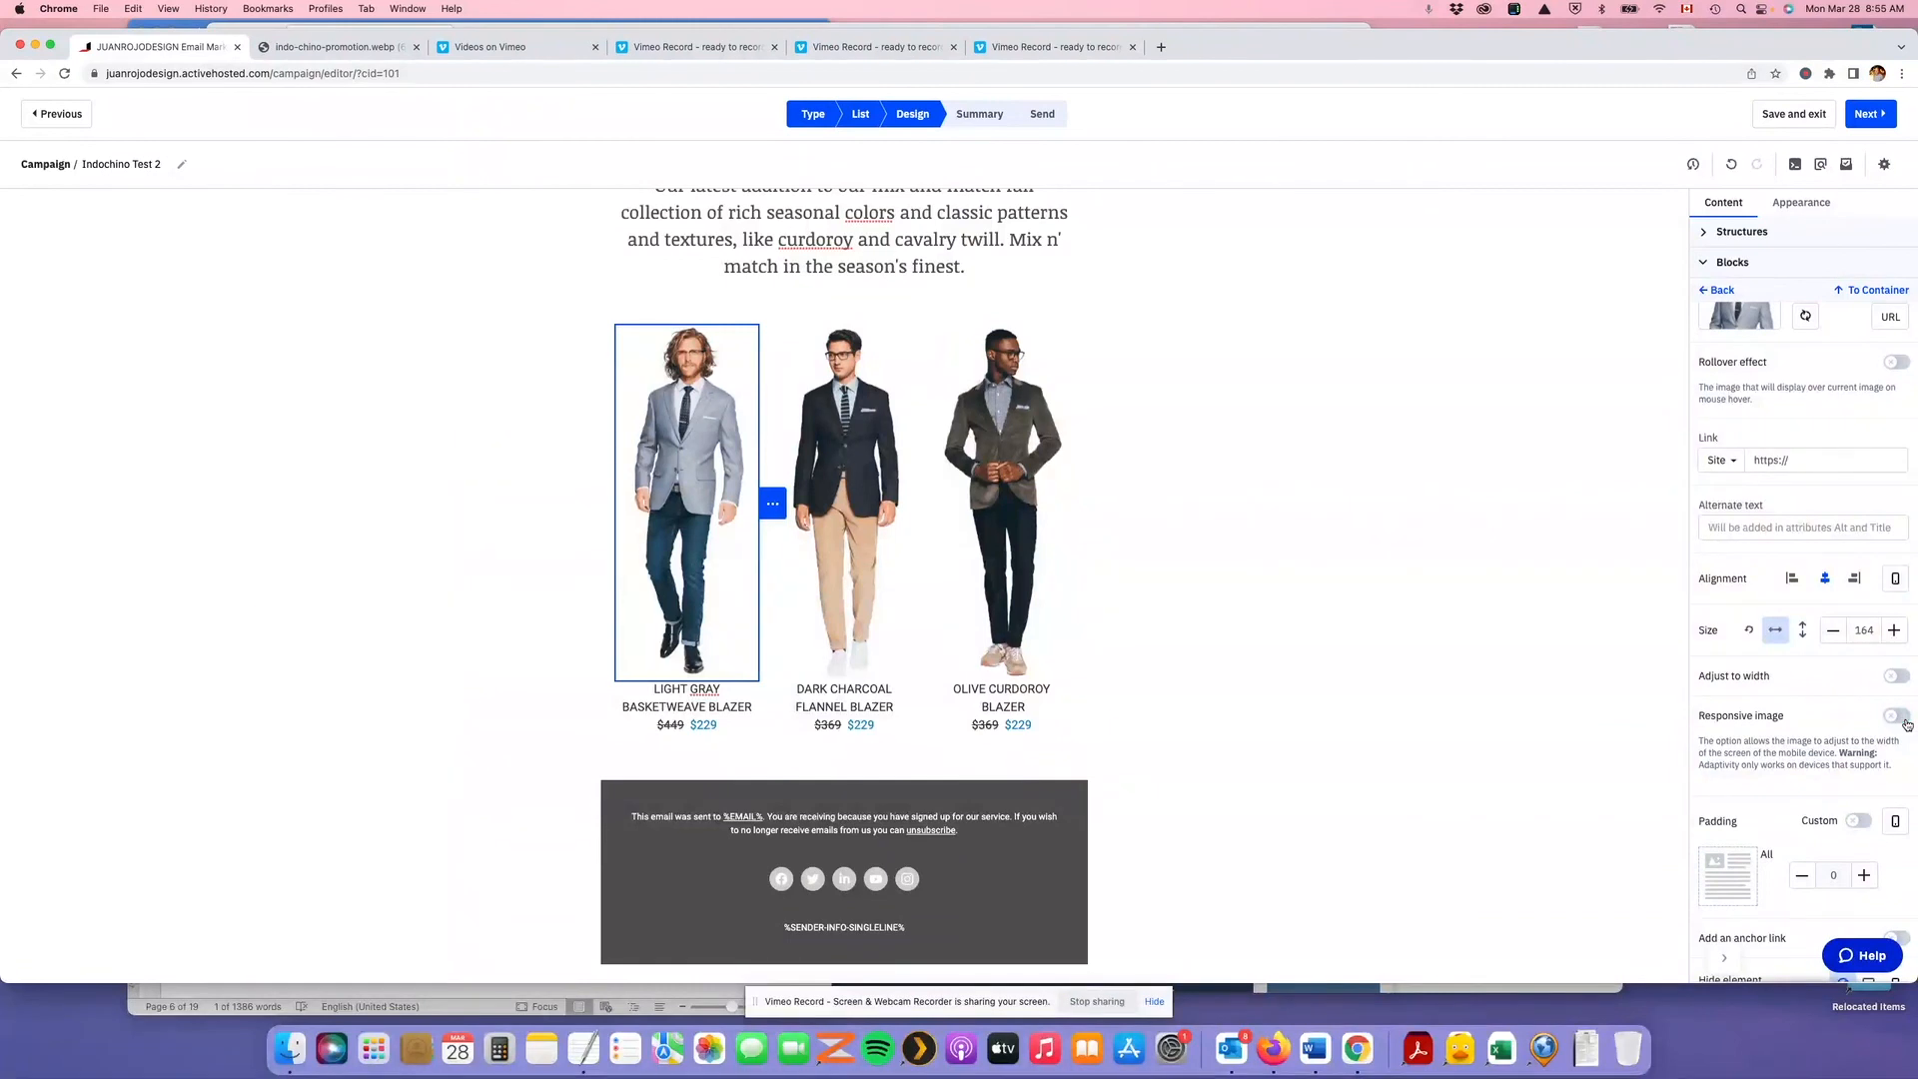
click(834, 483)
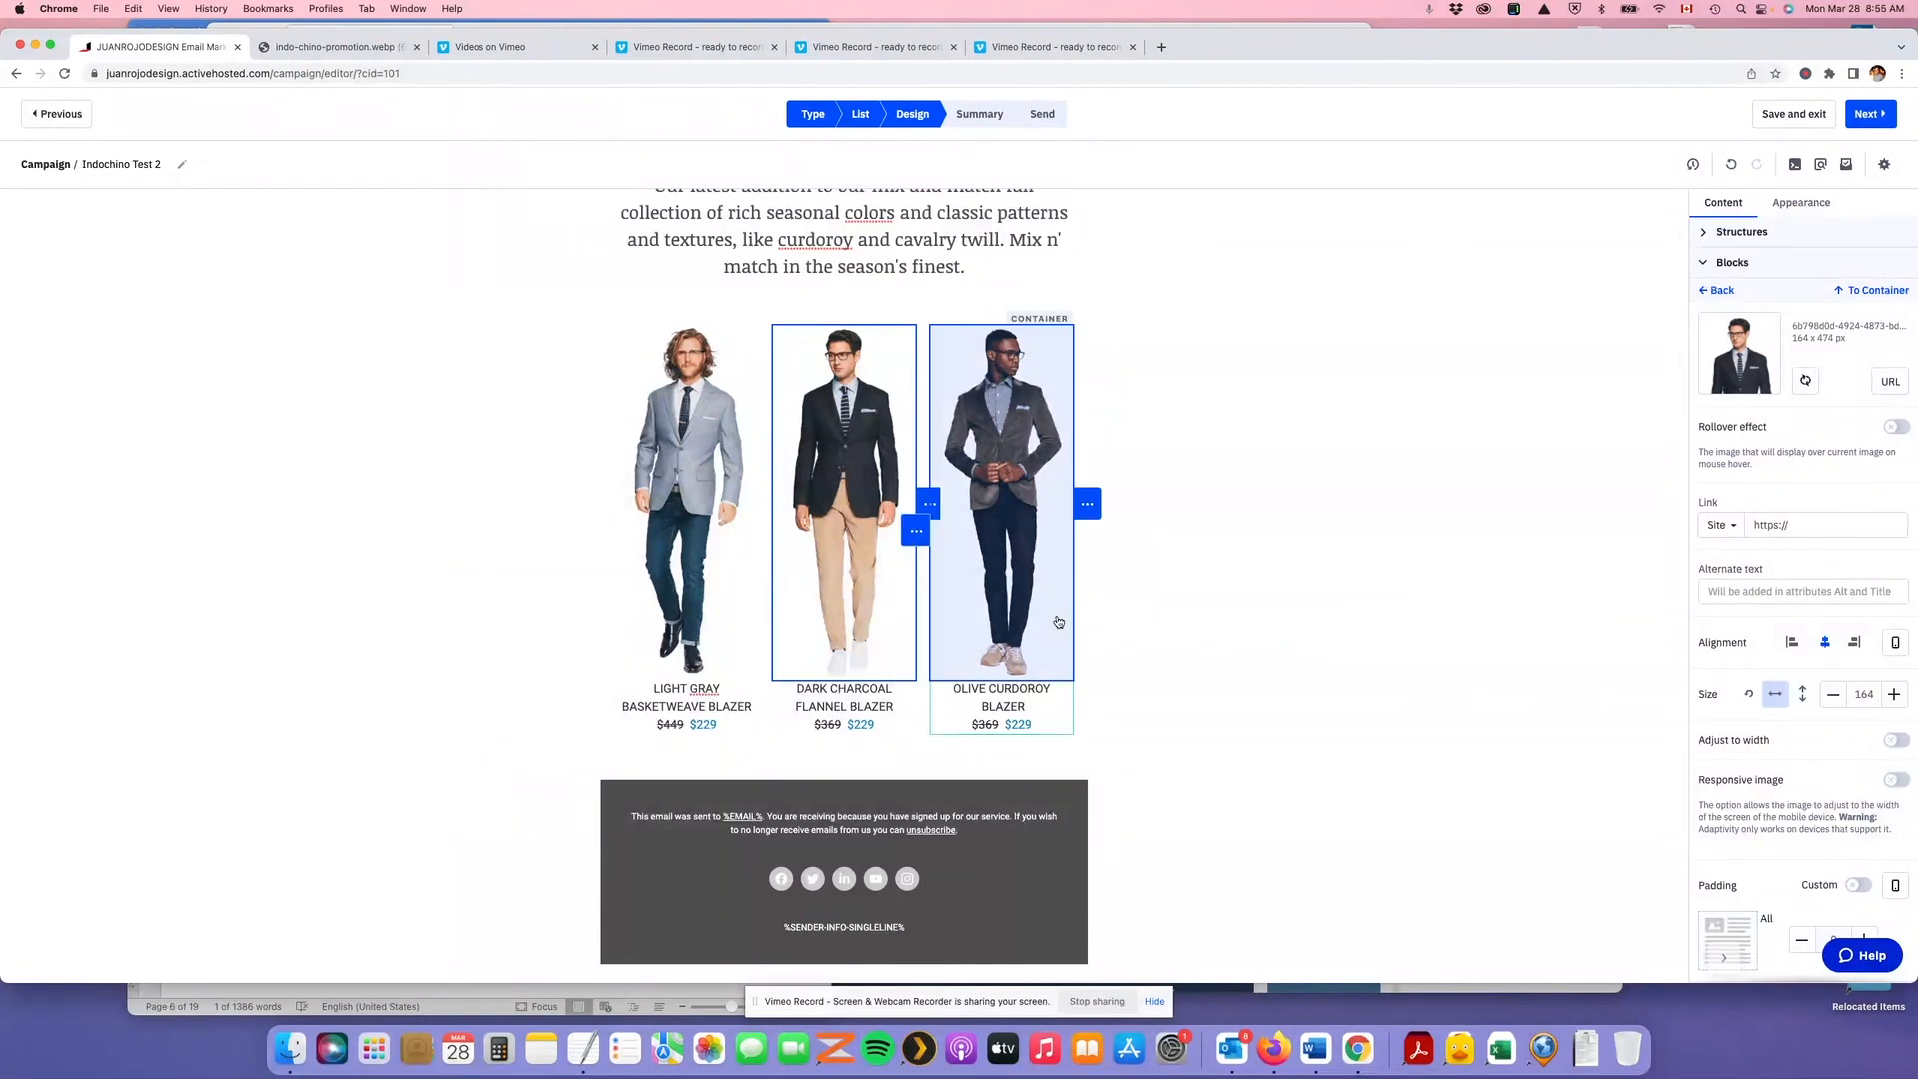
click(1009, 532)
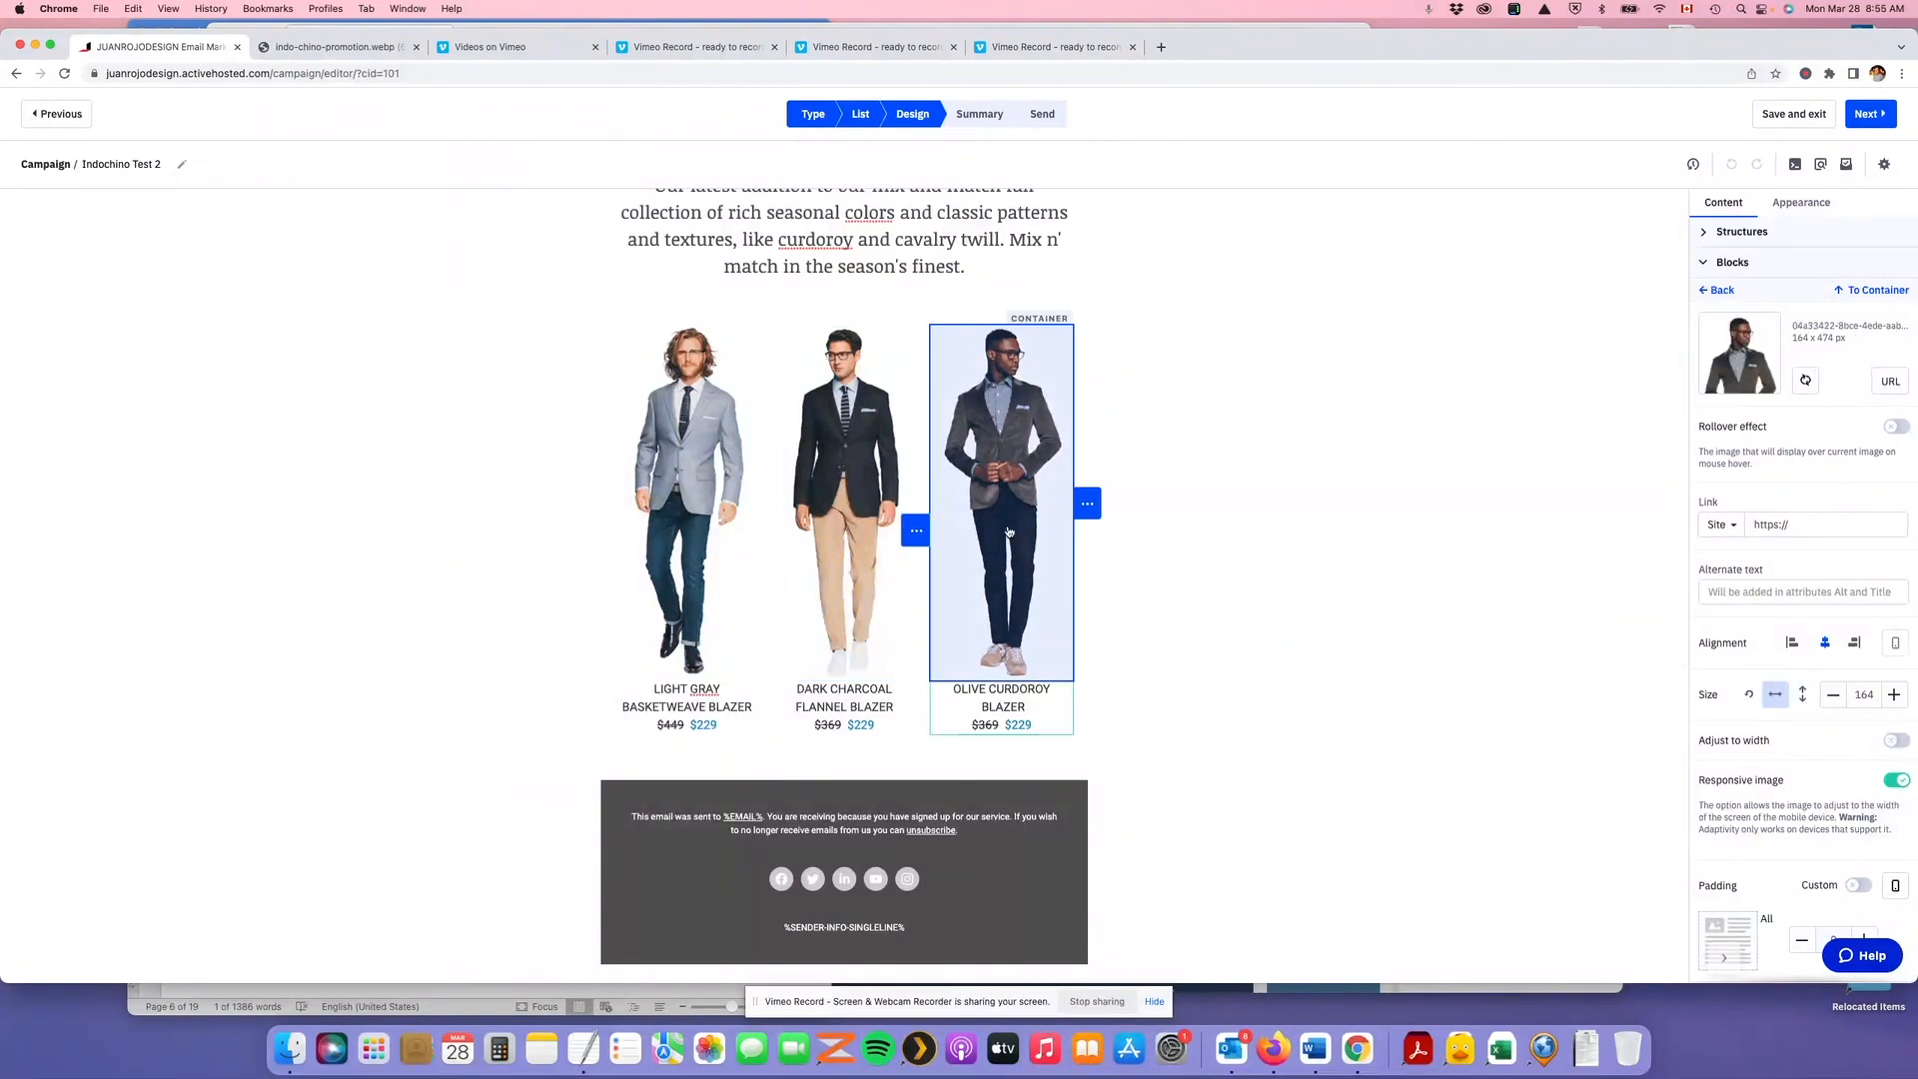
click(1902, 781)
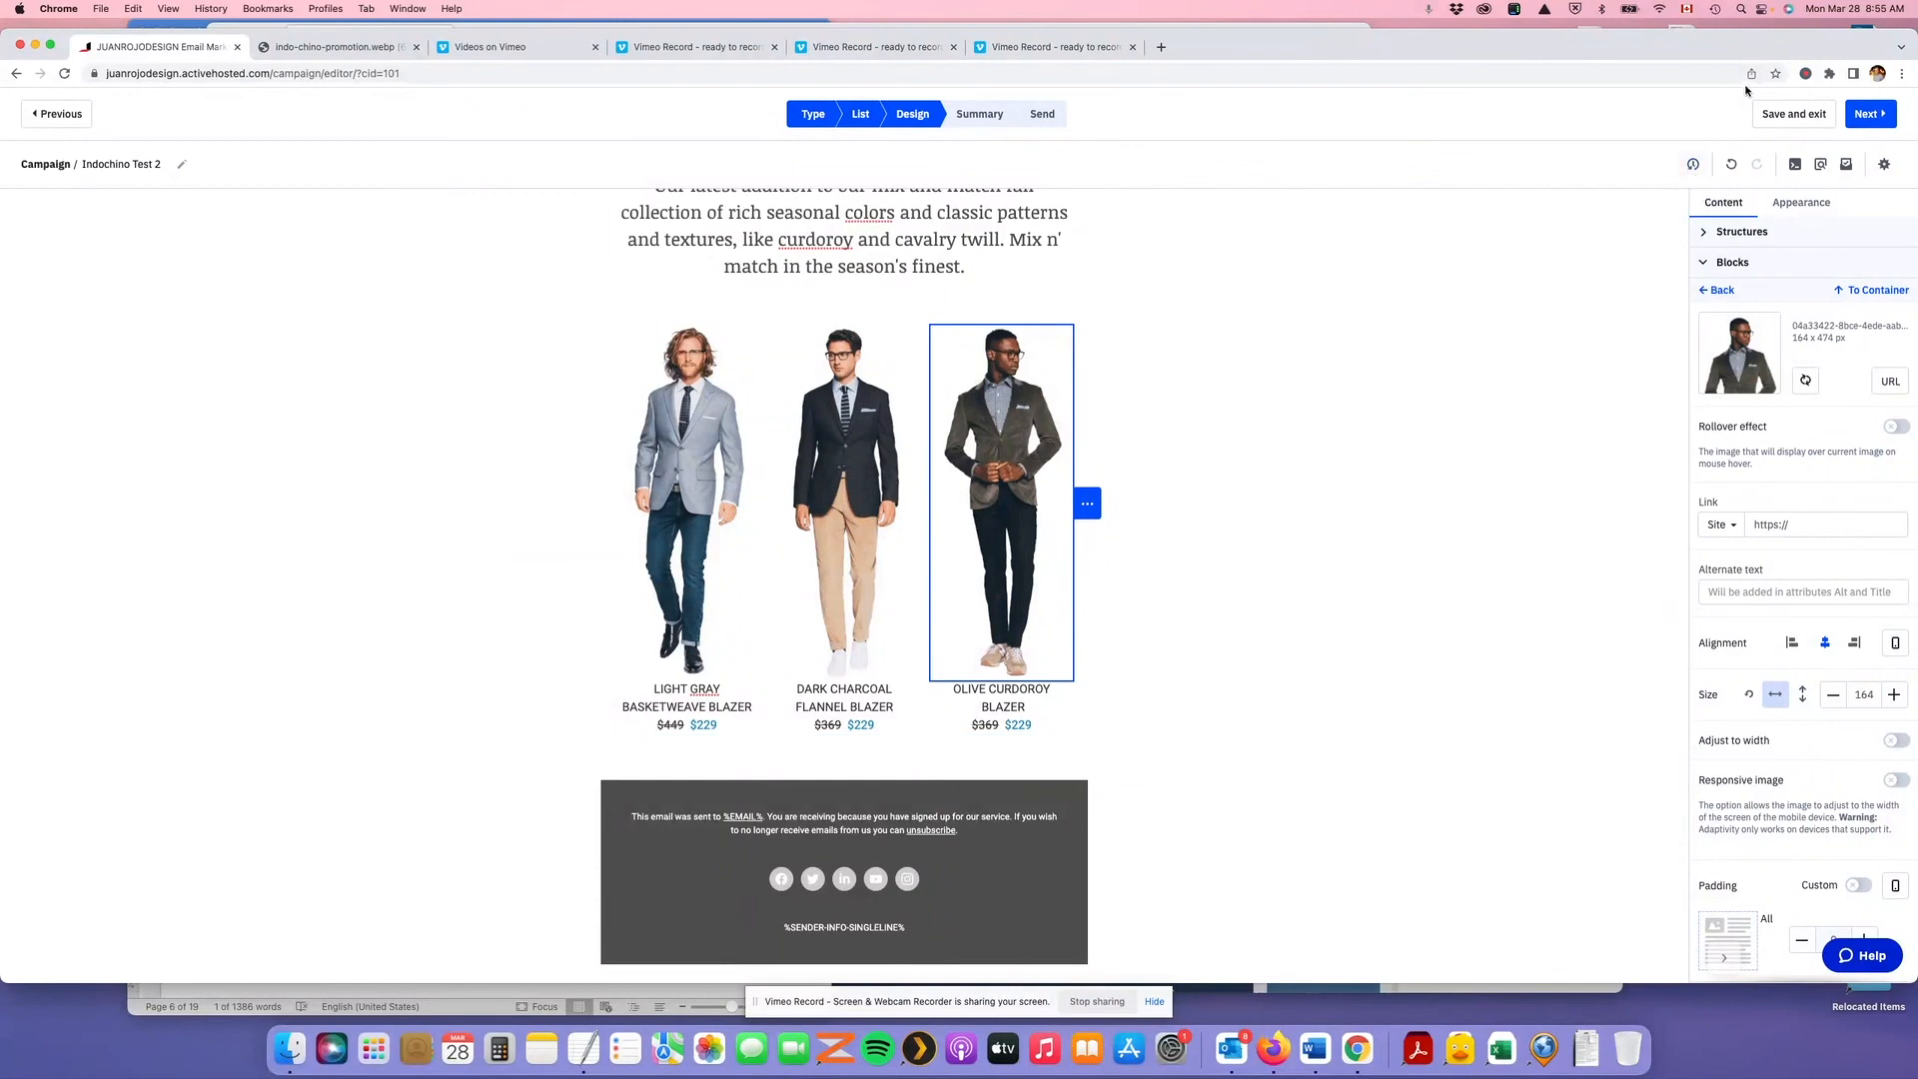
Preview the email and check how the three model images and the header display in the mobile layout, then close the preview
click(1821, 165)
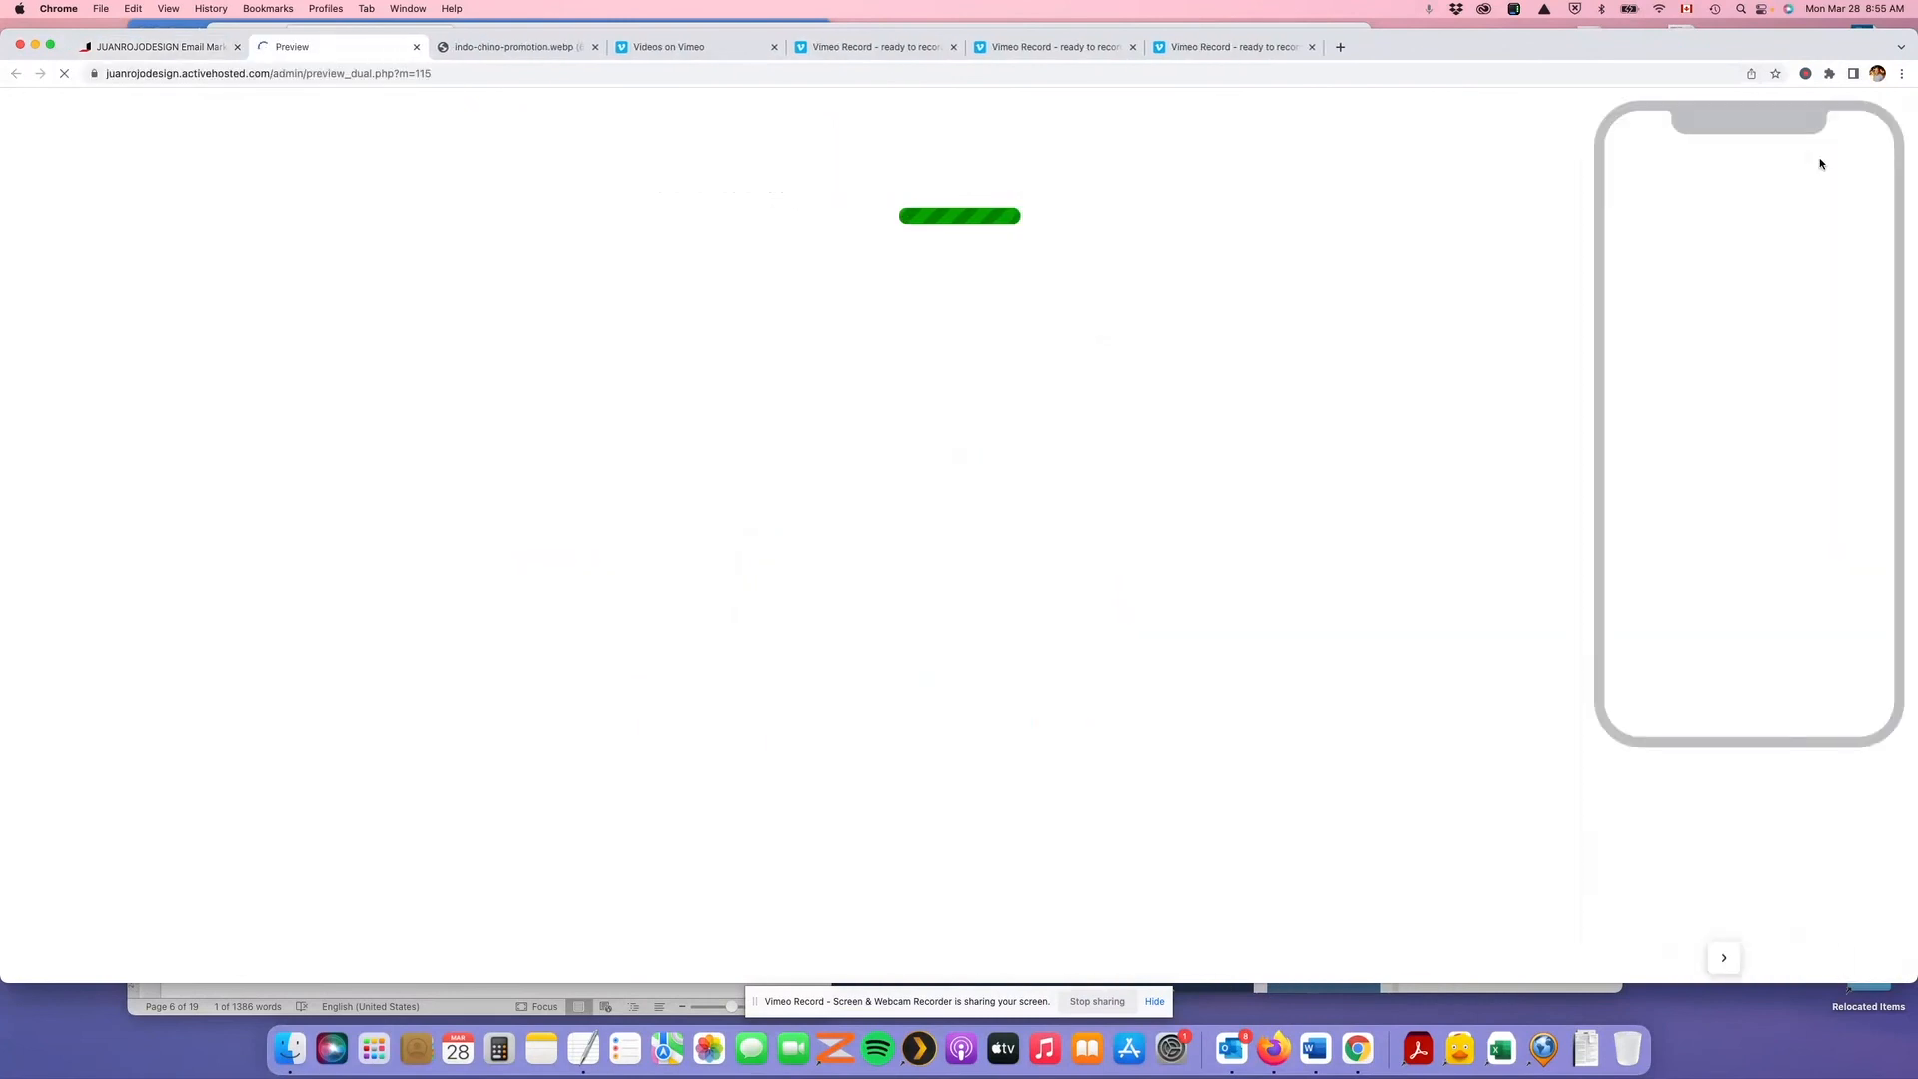
scroll(1779, 399, down, 10)
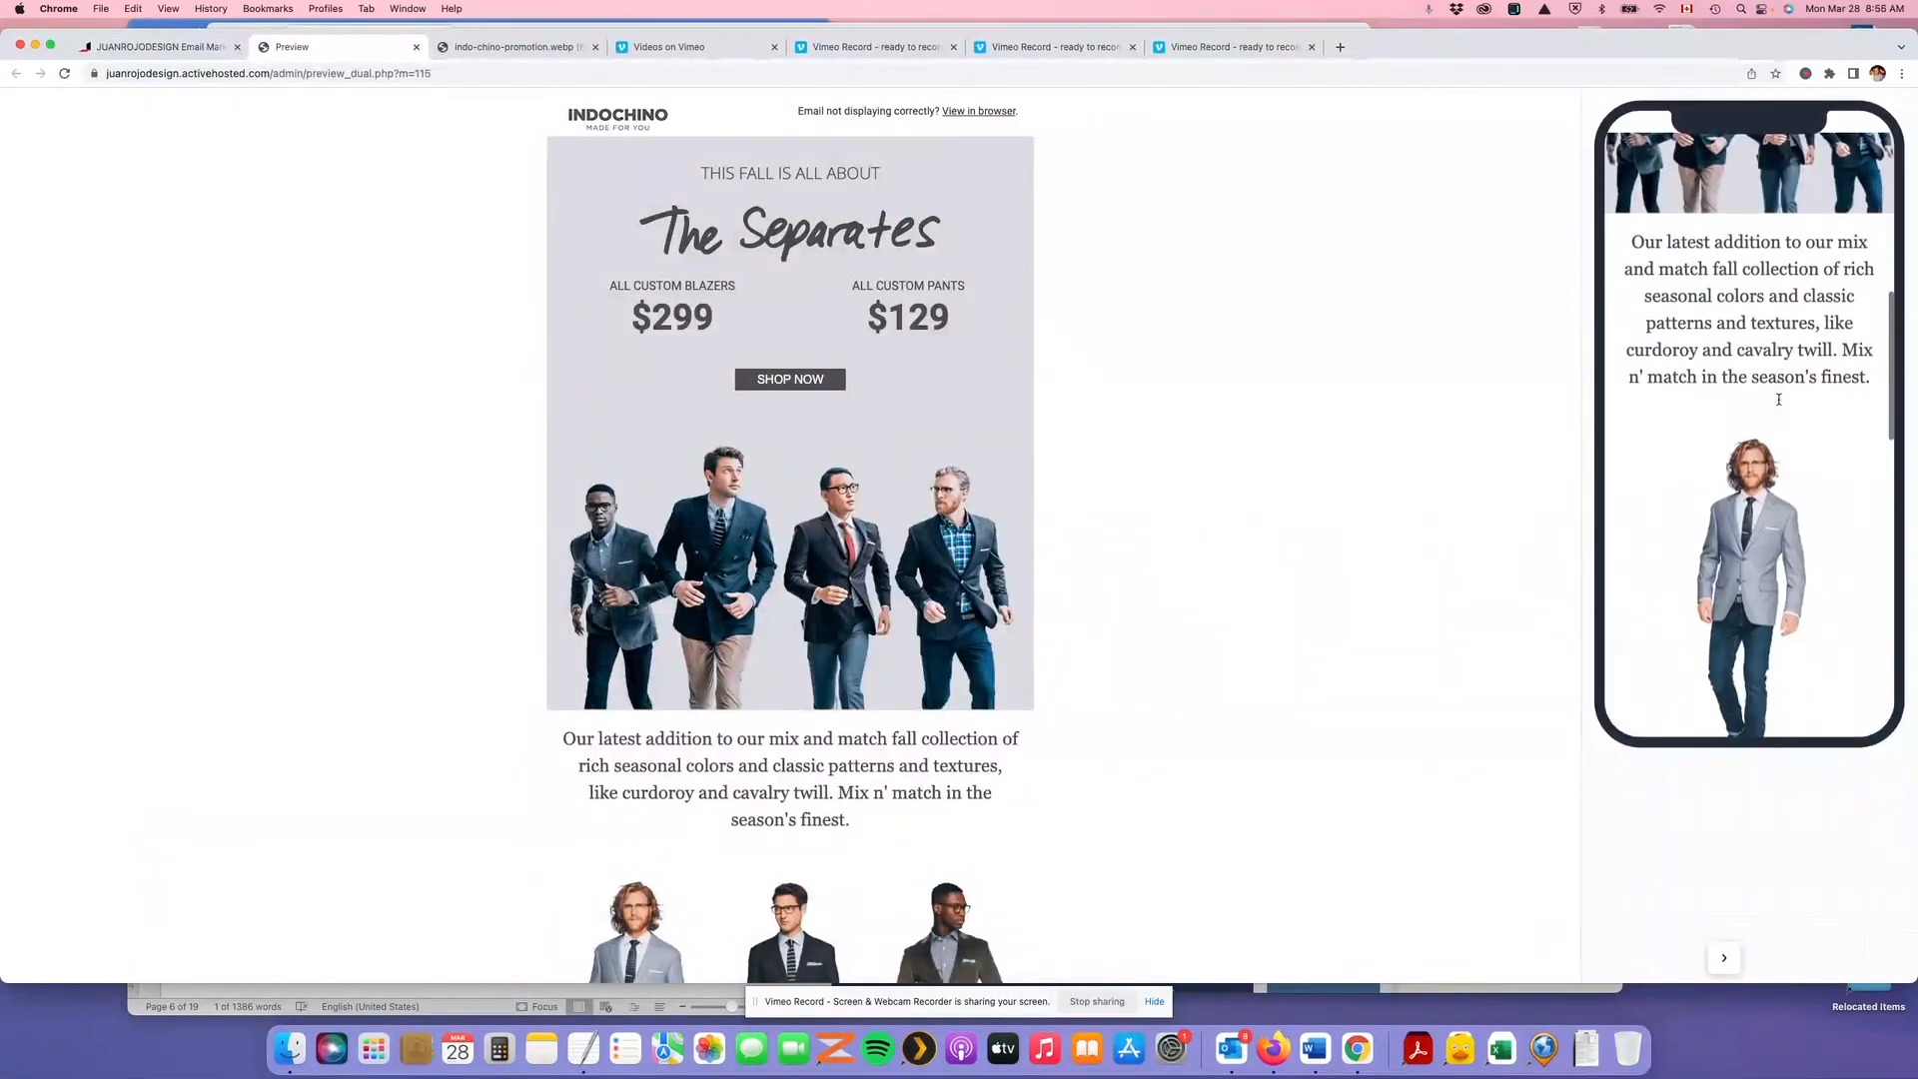
scroll(1779, 403, down, 6)
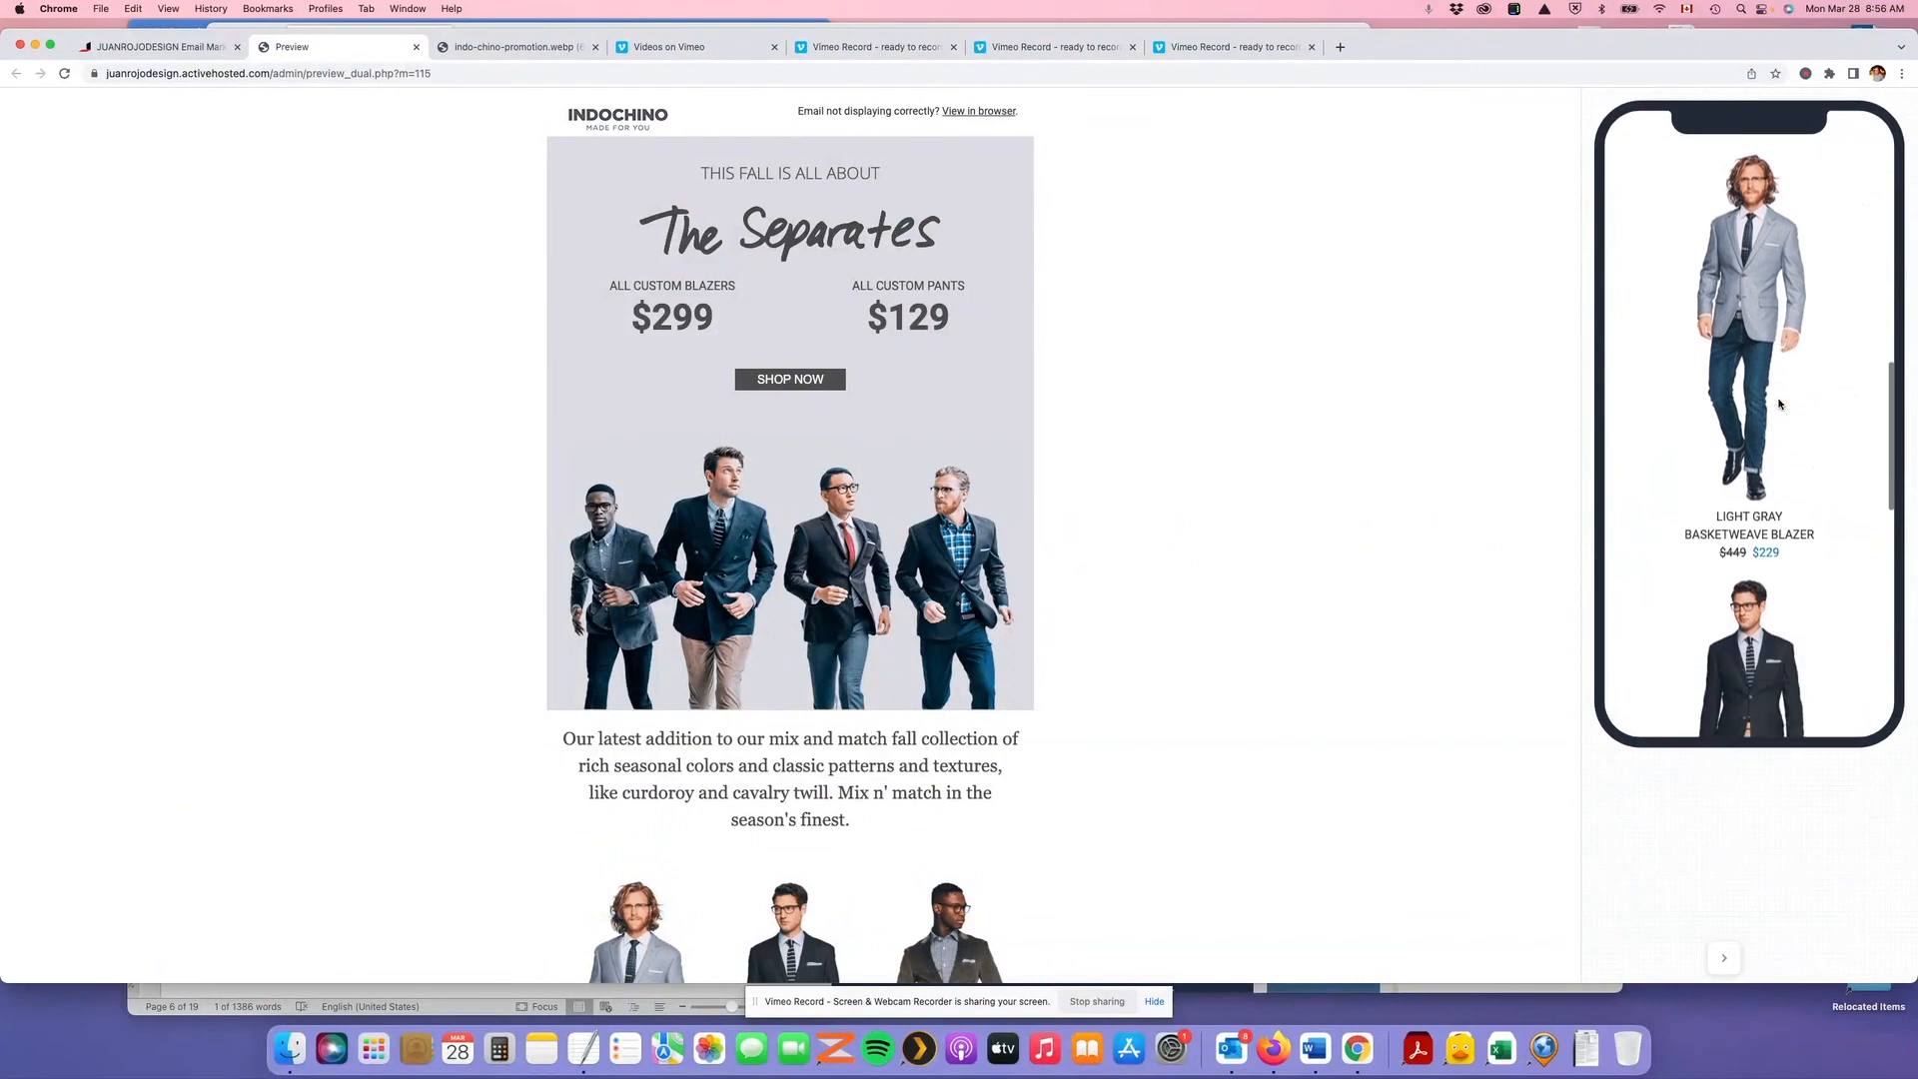
scroll(1780, 402, down, 8)
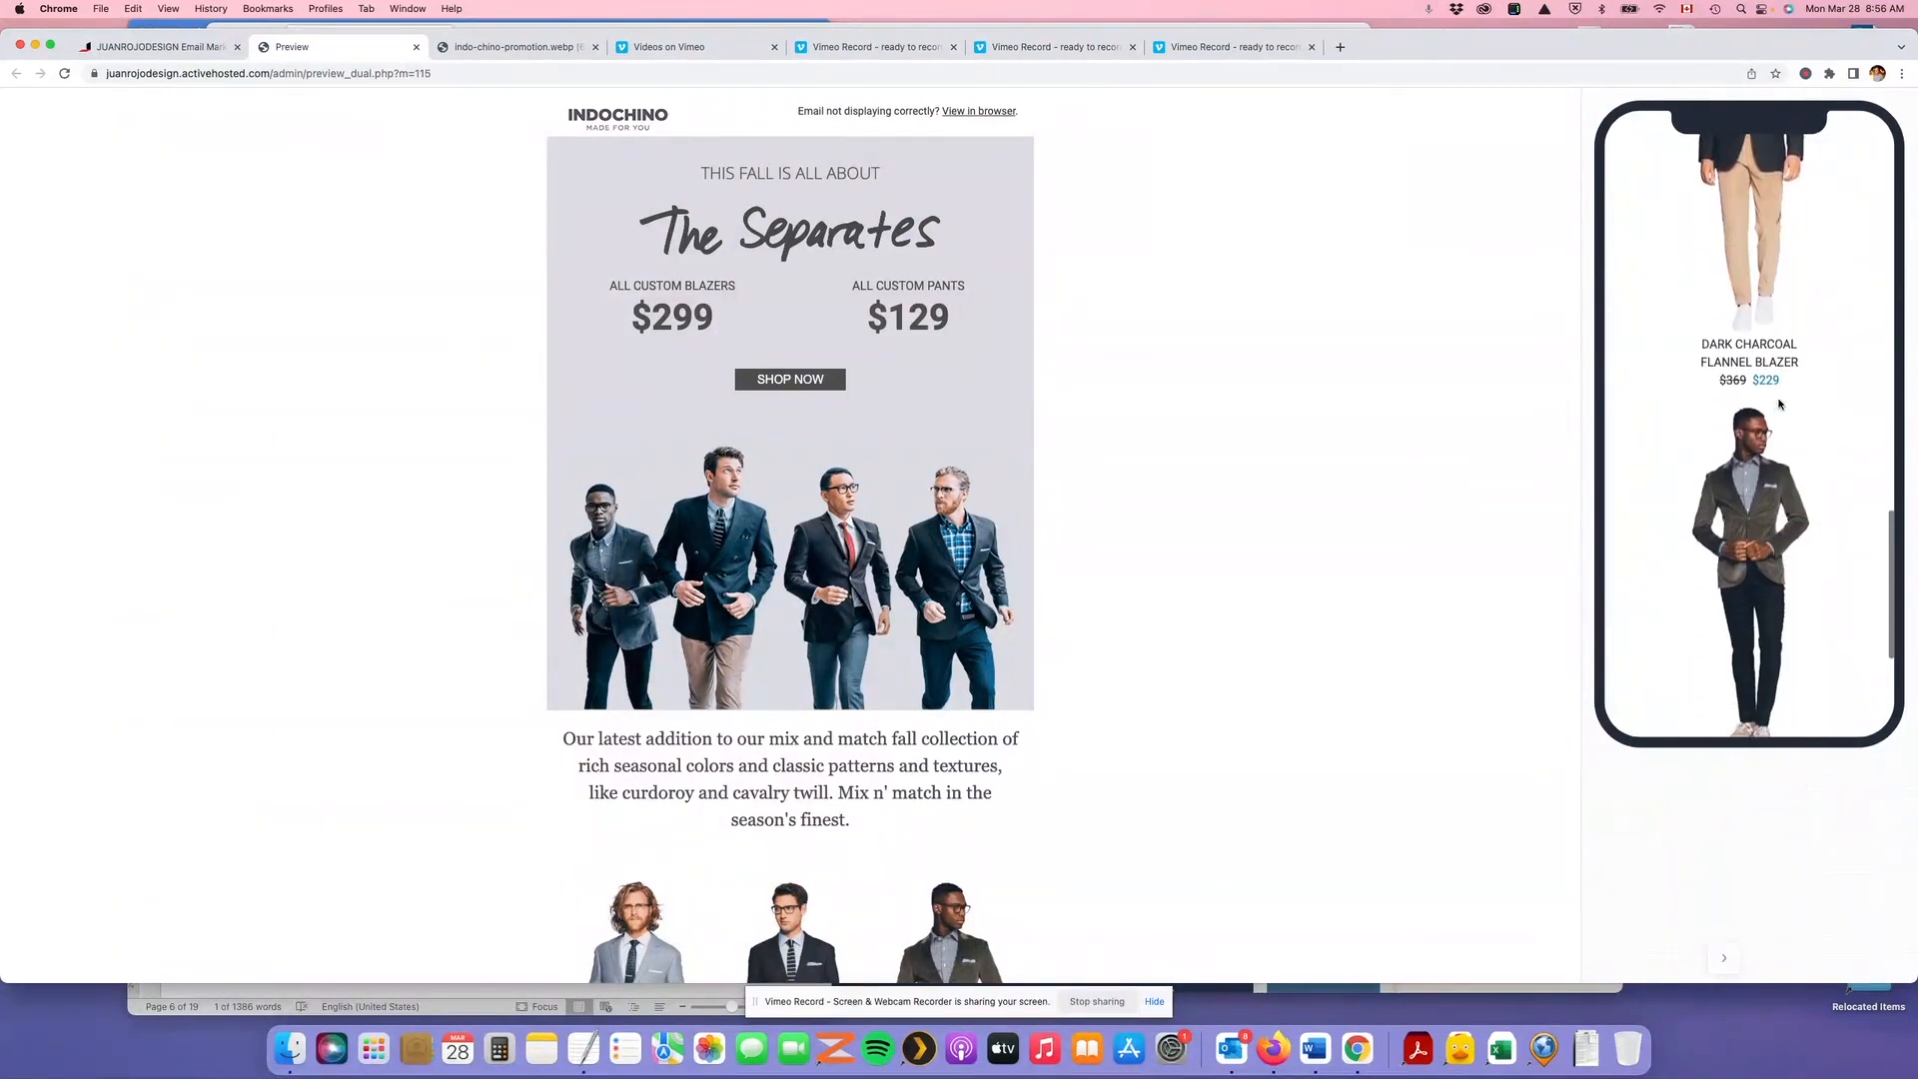
scroll(1779, 404, up, 20)
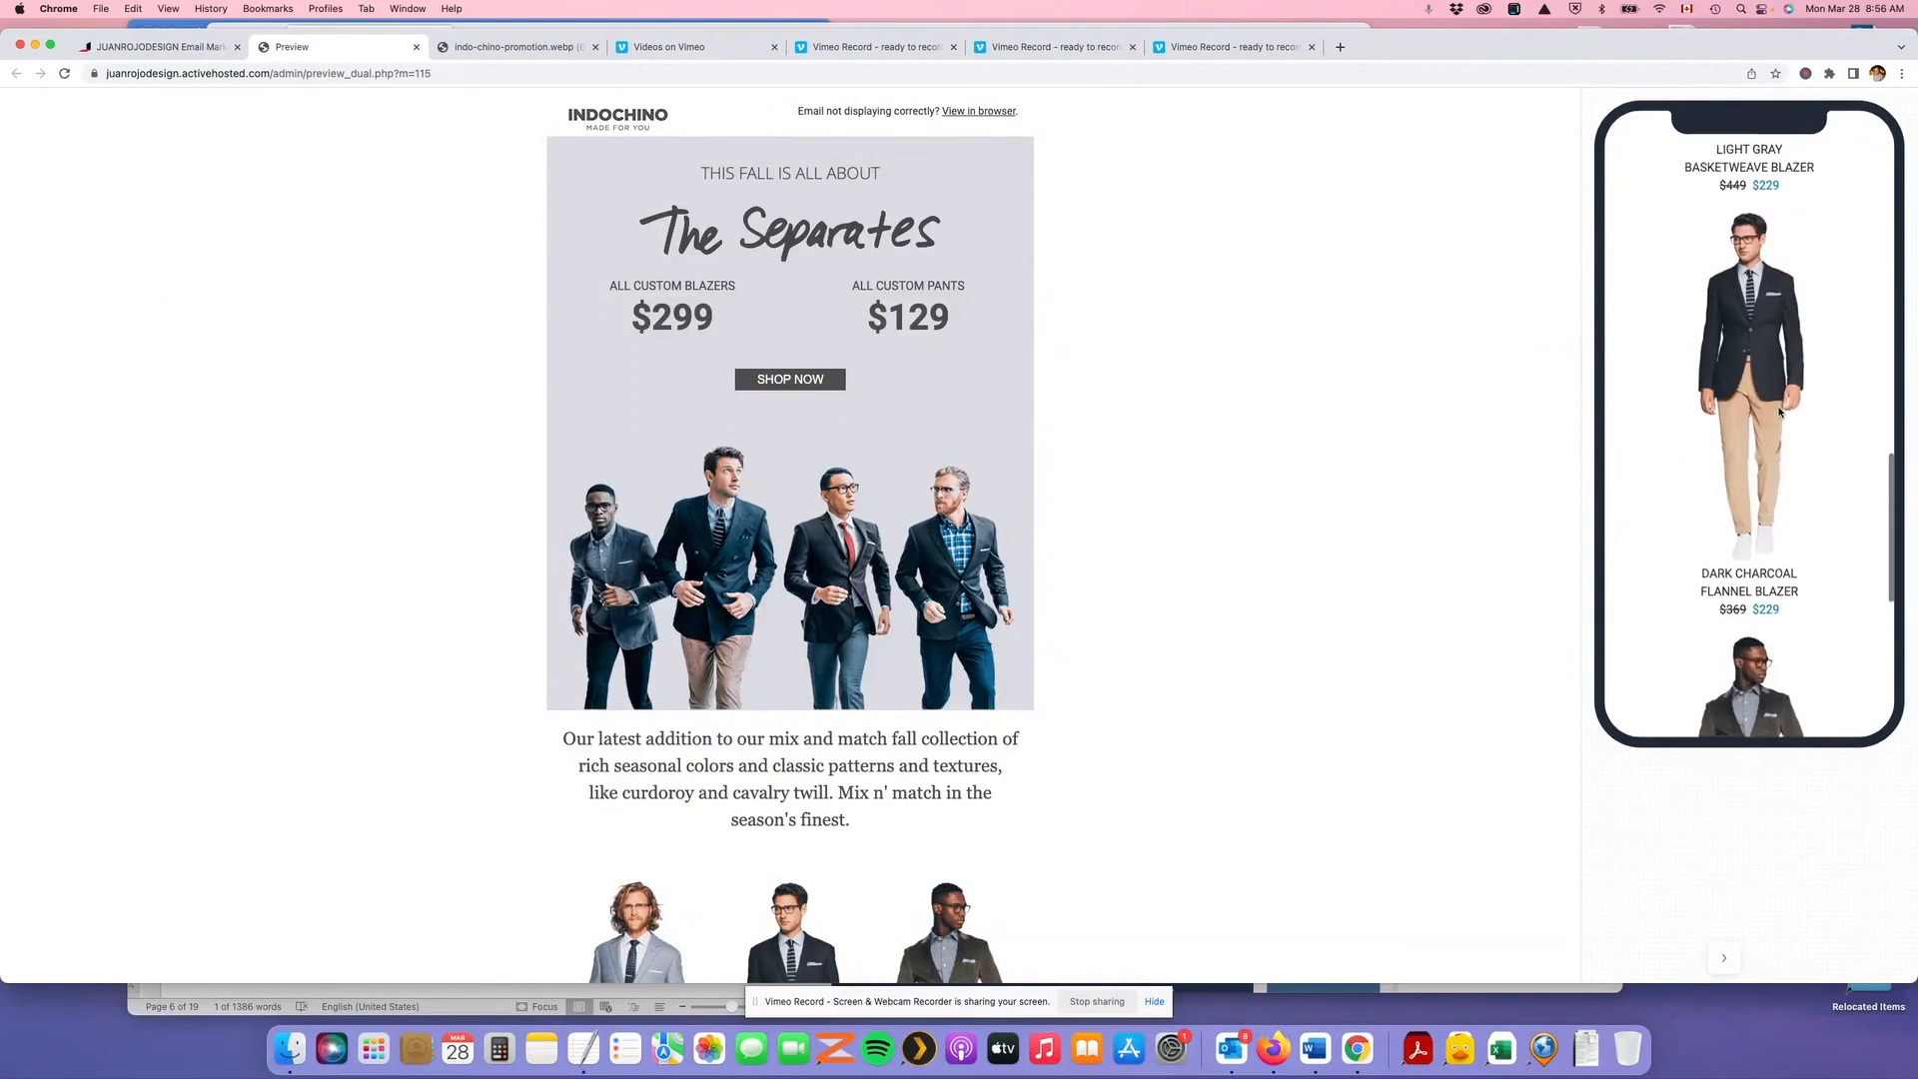
scroll(1780, 410, up, 4)
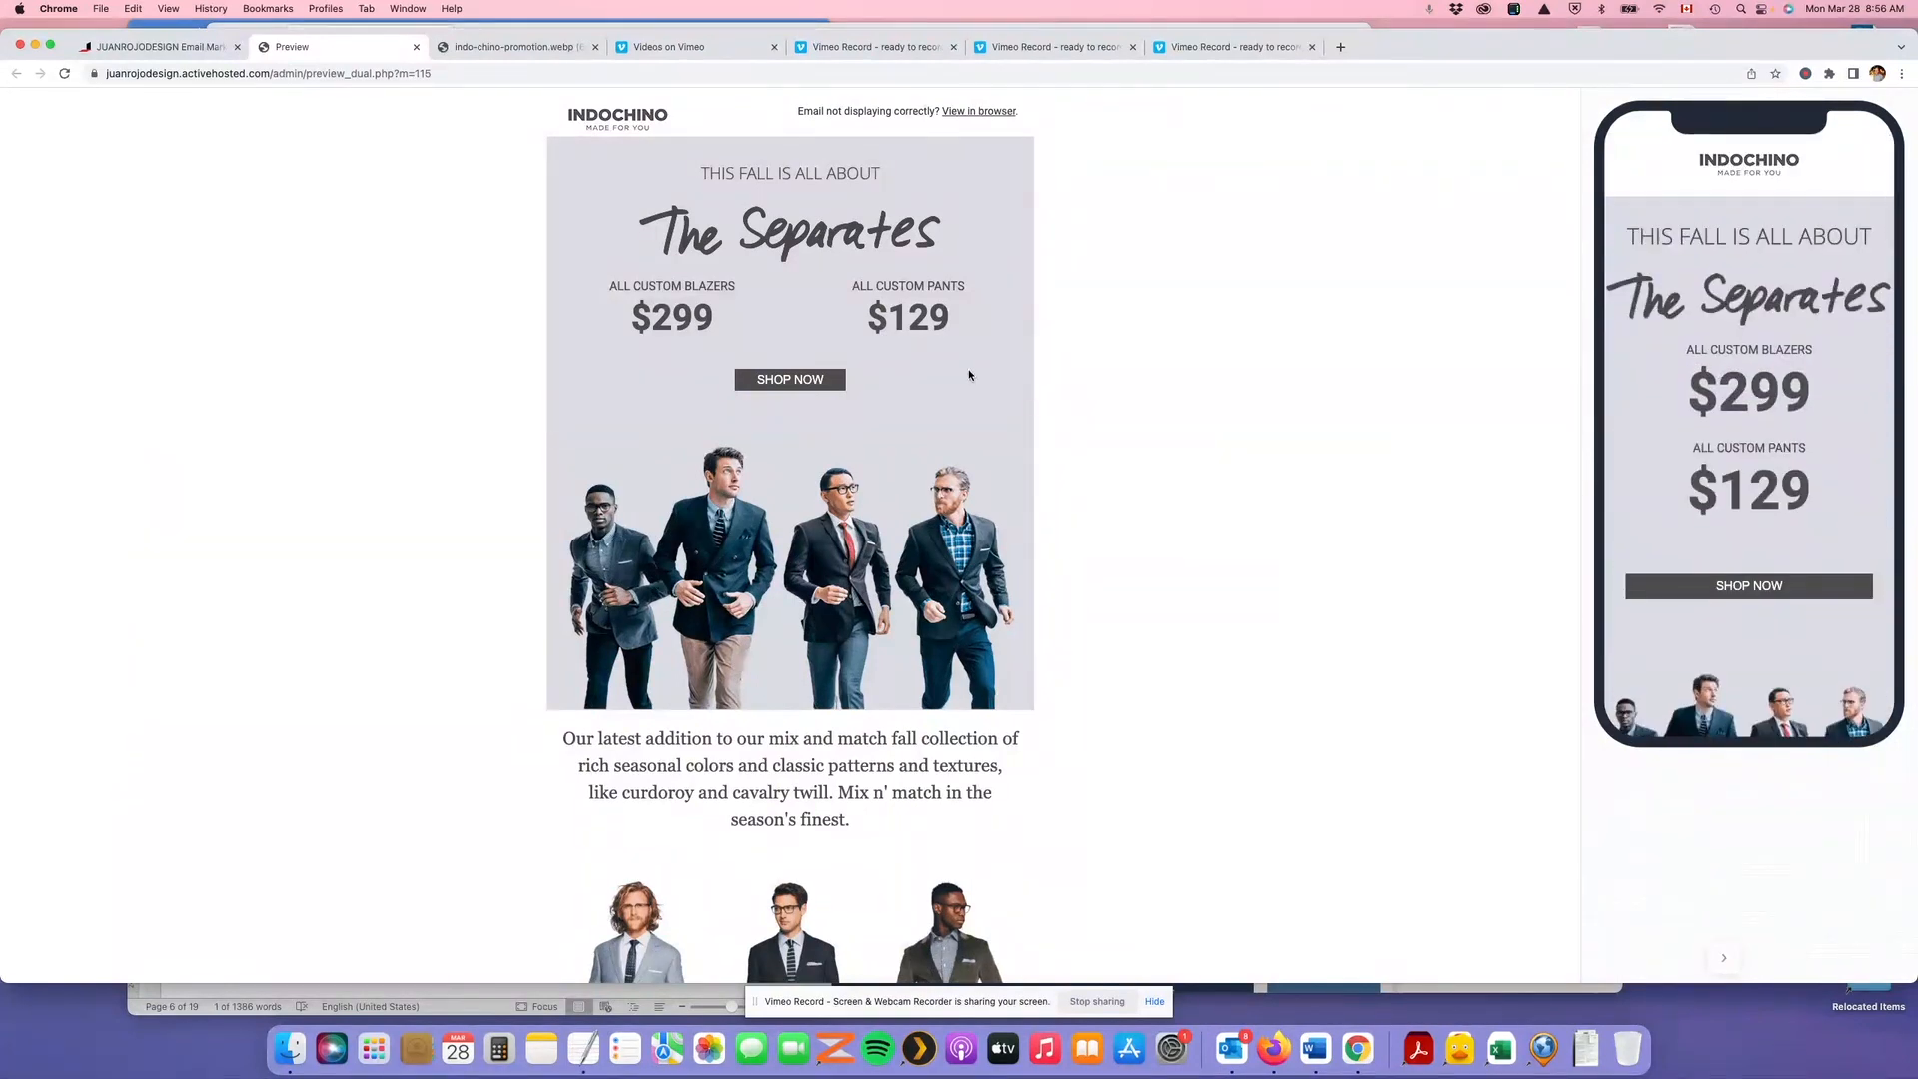
click(417, 47)
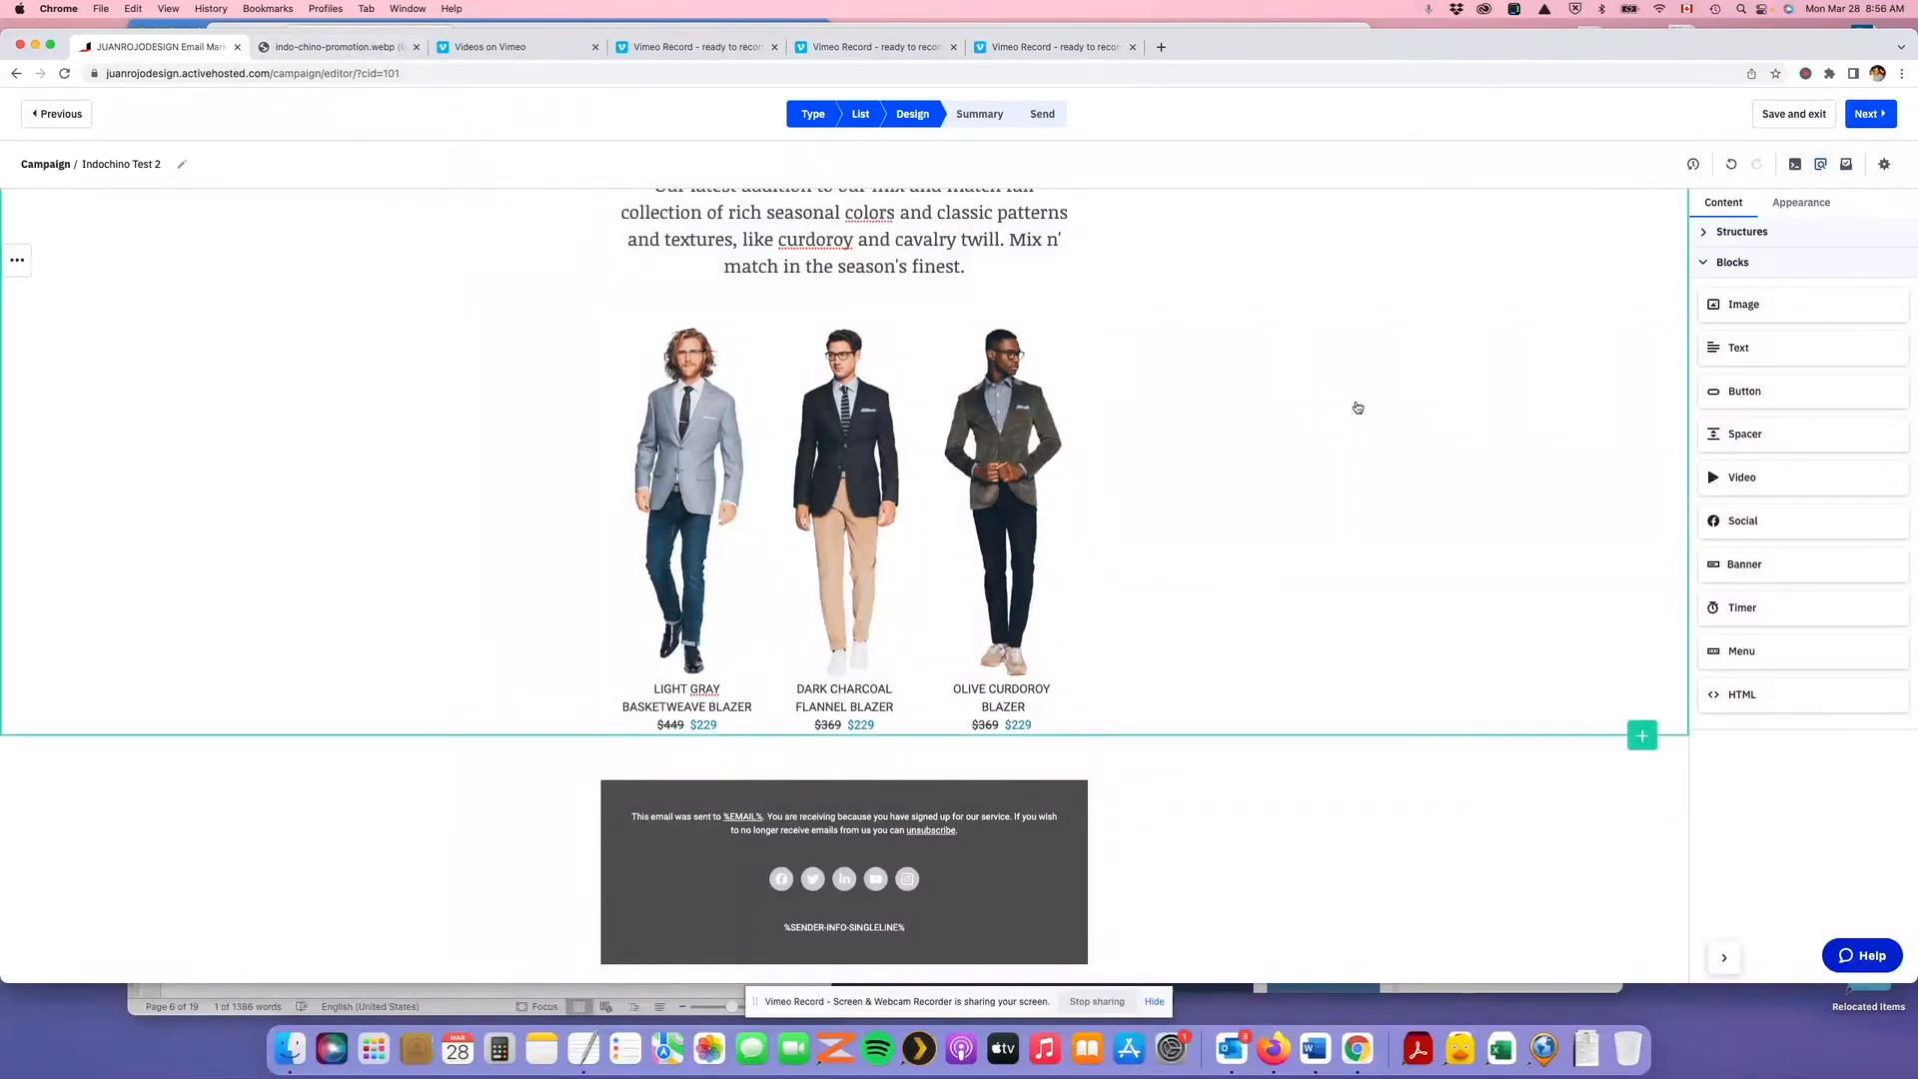
scroll(1355, 406, up, 6)
scroll(1358, 407, up, 2)
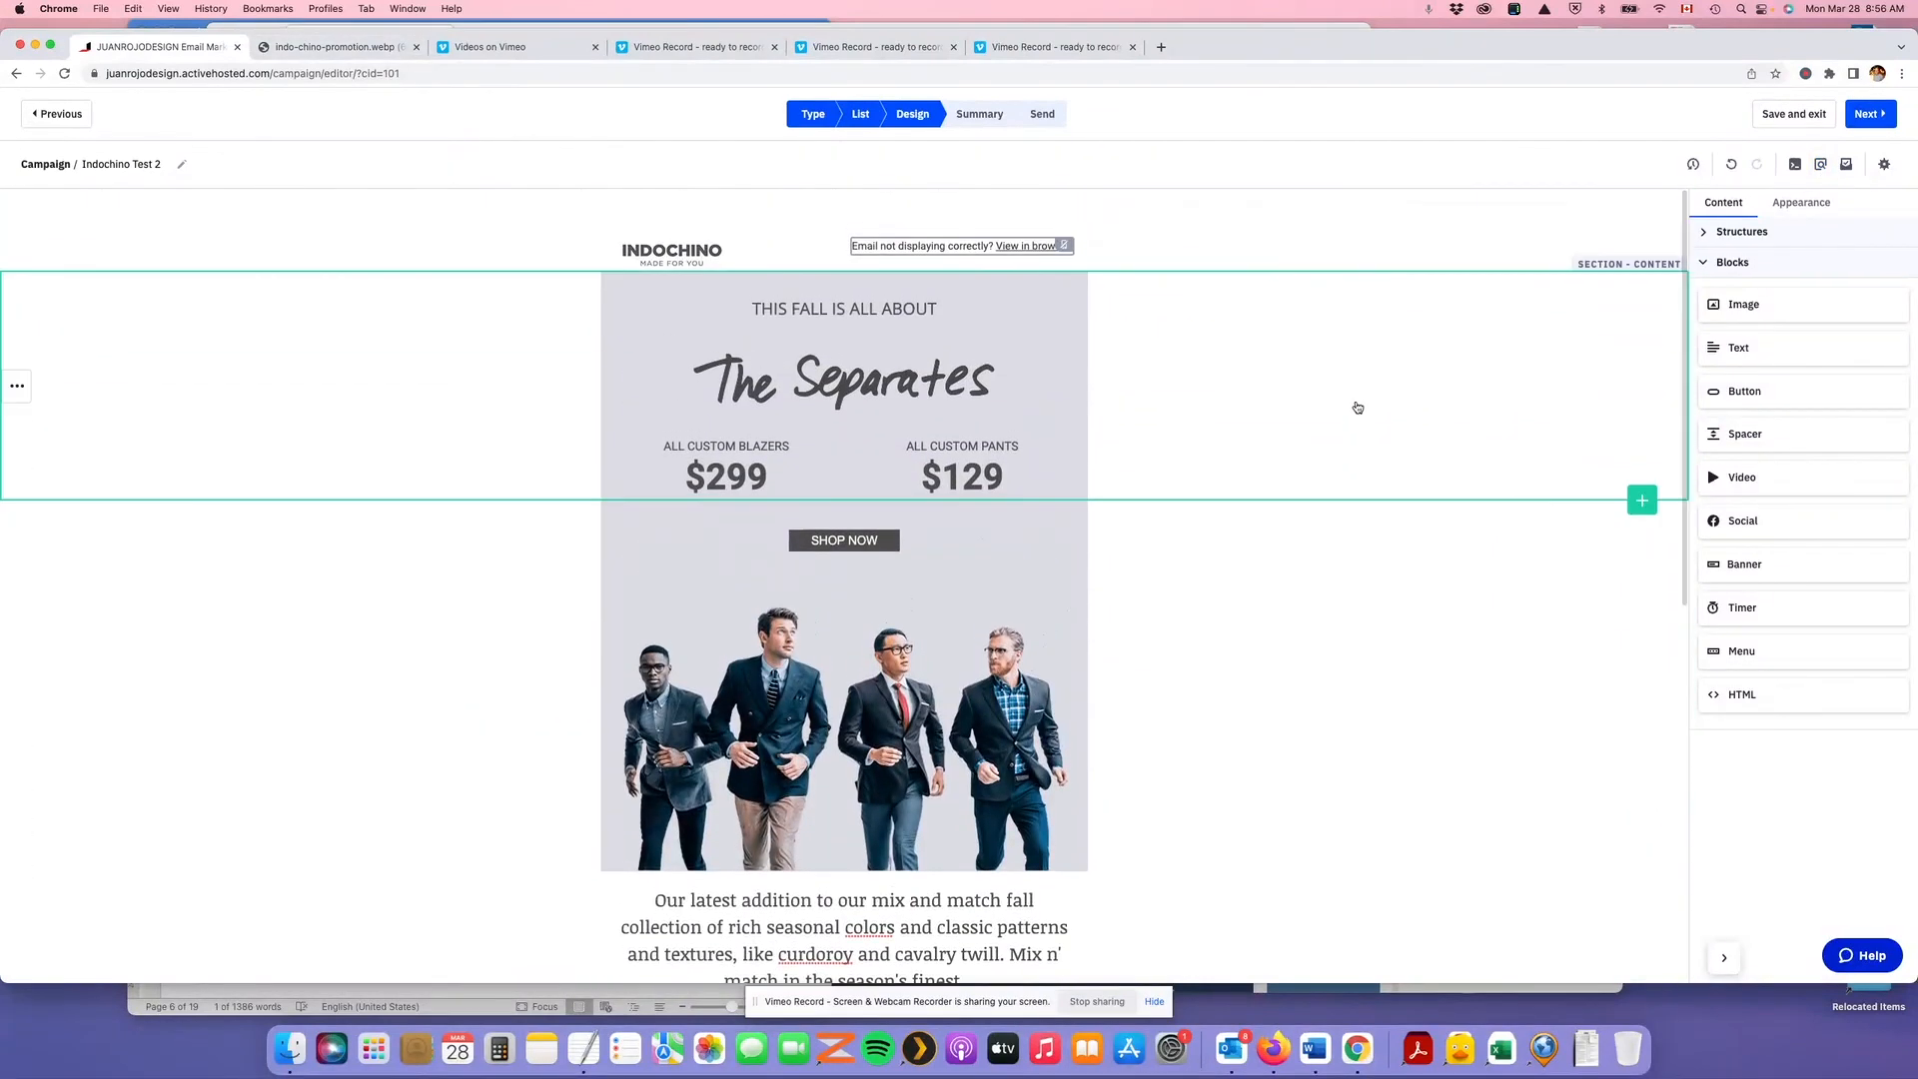